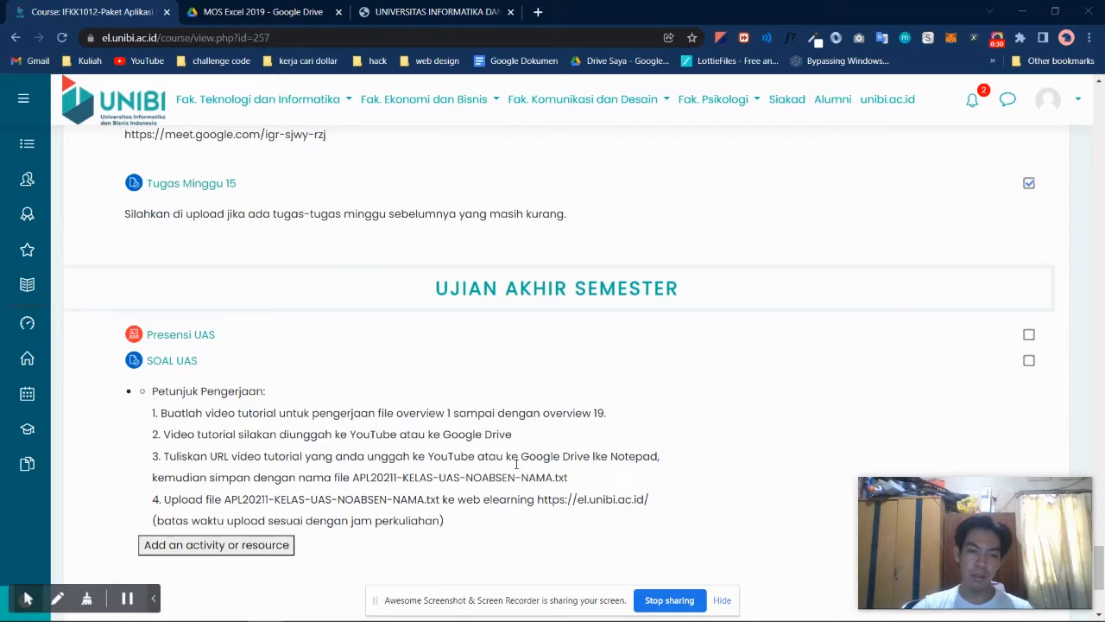
{"action": "key", "text": "alt+Tab"}
{"action": "key", "text": "alt+Tab"}
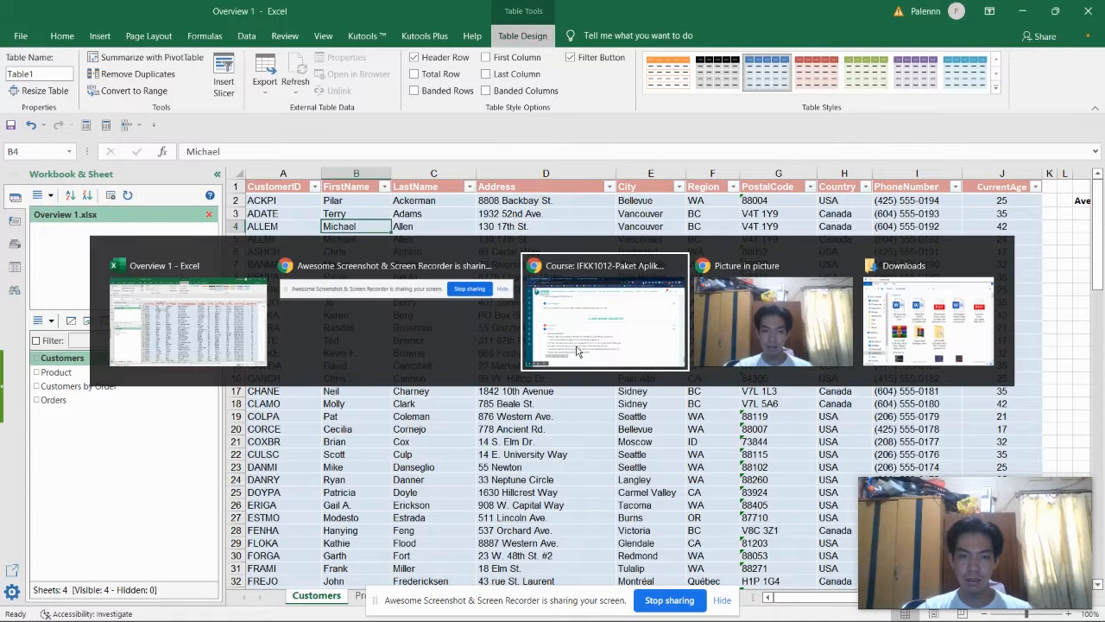
{"action": "key", "text": "alt+Tab"}
{"action": "key", "text": "alt+Tab"}
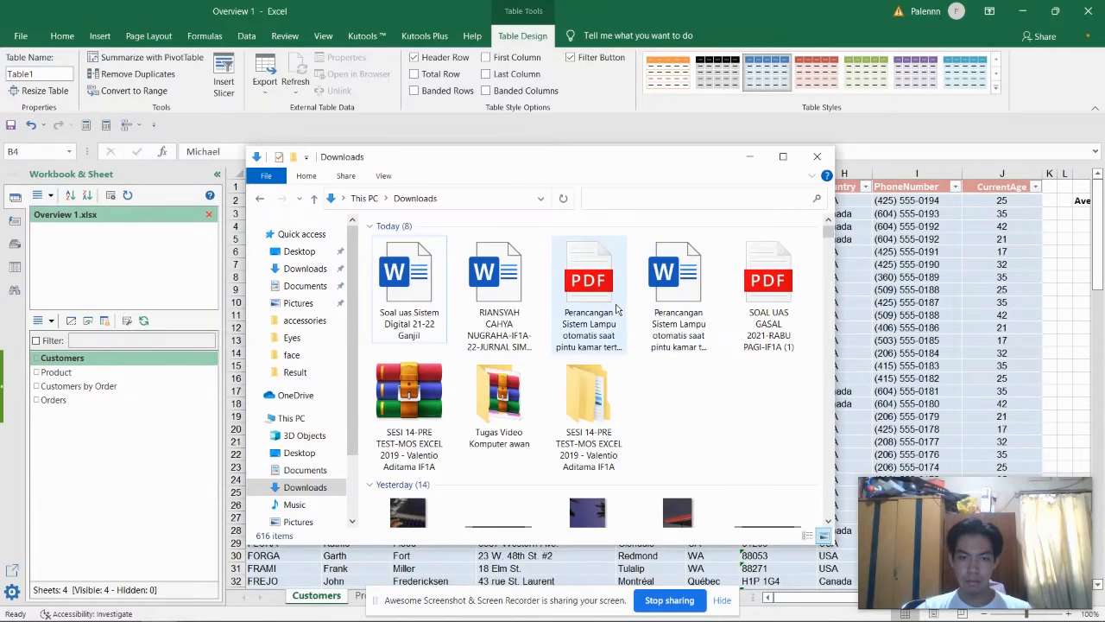
{"action": "key", "text": "alt+Tab"}
{"action": "key", "text": "alt+Tab"}
{"action": "key", "text": "alt+Tab"}
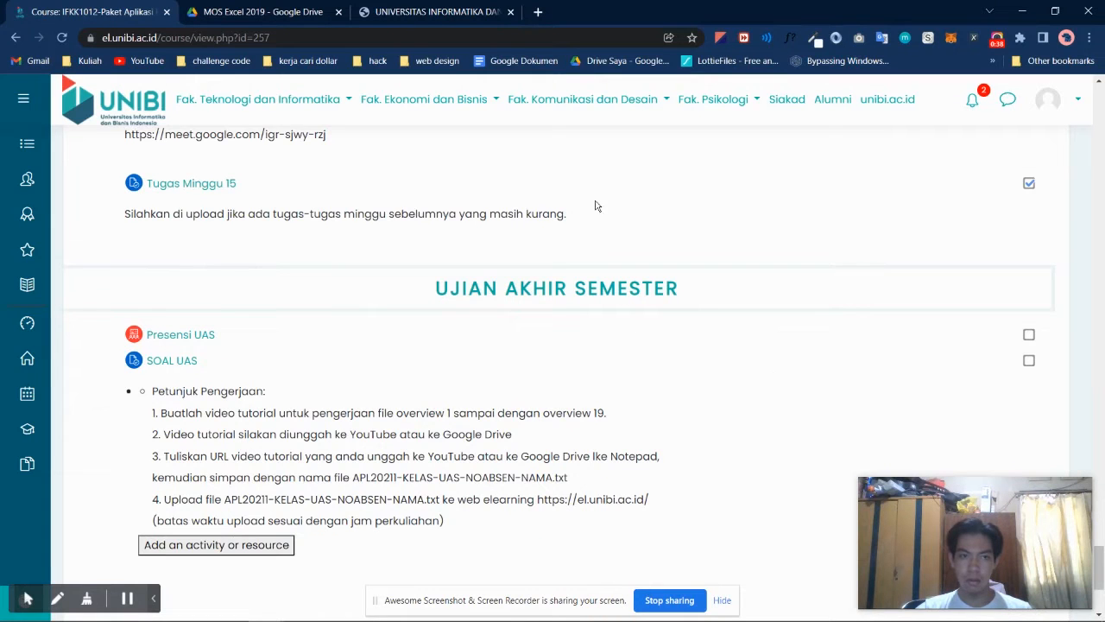
Open the exam questions PDF and read the Overview 1 Task 1 instructions for formatting the table on the Customers worksheet
{"action": "left_click", "coordinate": [455, 19]}
{"action": "scroll", "coordinate": [563, 354], "scroll_direction": "down", "scroll_amount": 3}
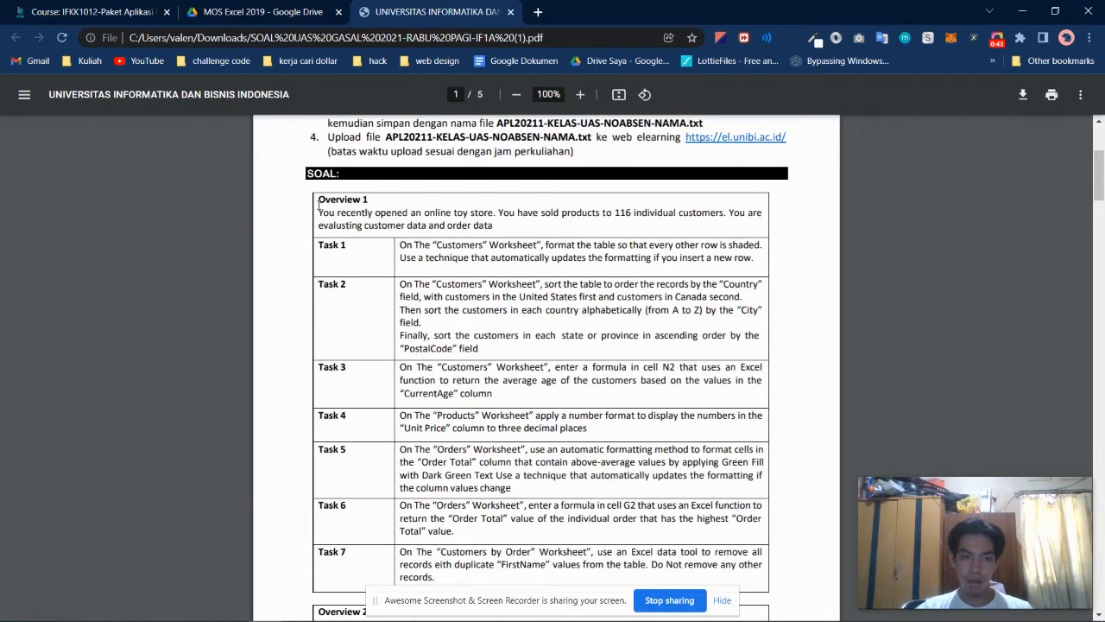
{"action": "left_click_drag", "start_coordinate": [319, 203], "coordinate": [373, 202]}
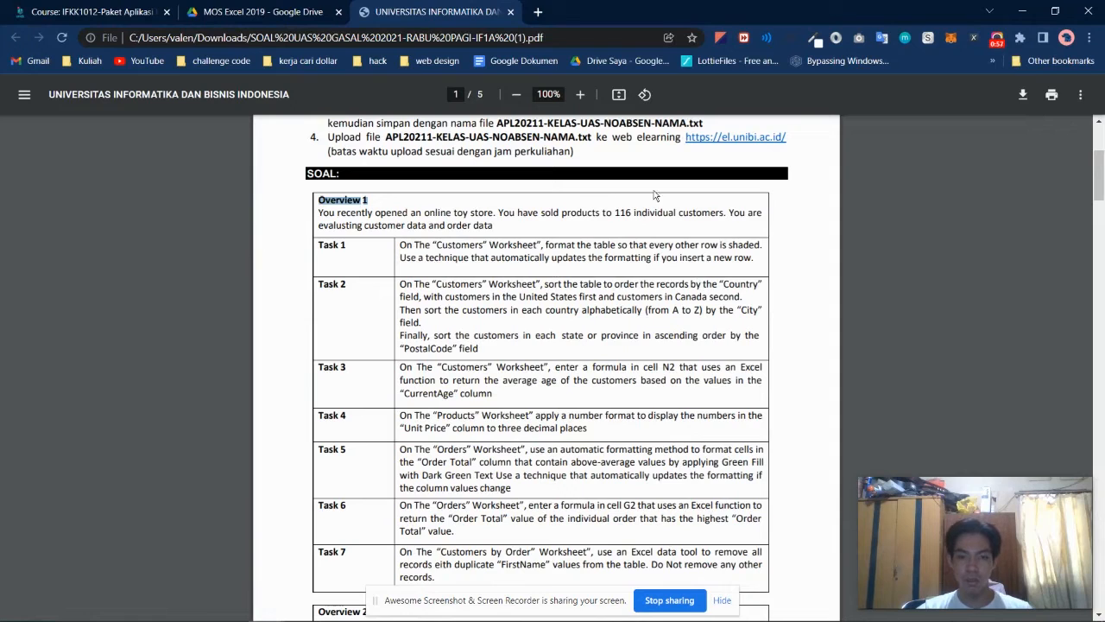
{"action": "left_click", "coordinate": [402, 247]}
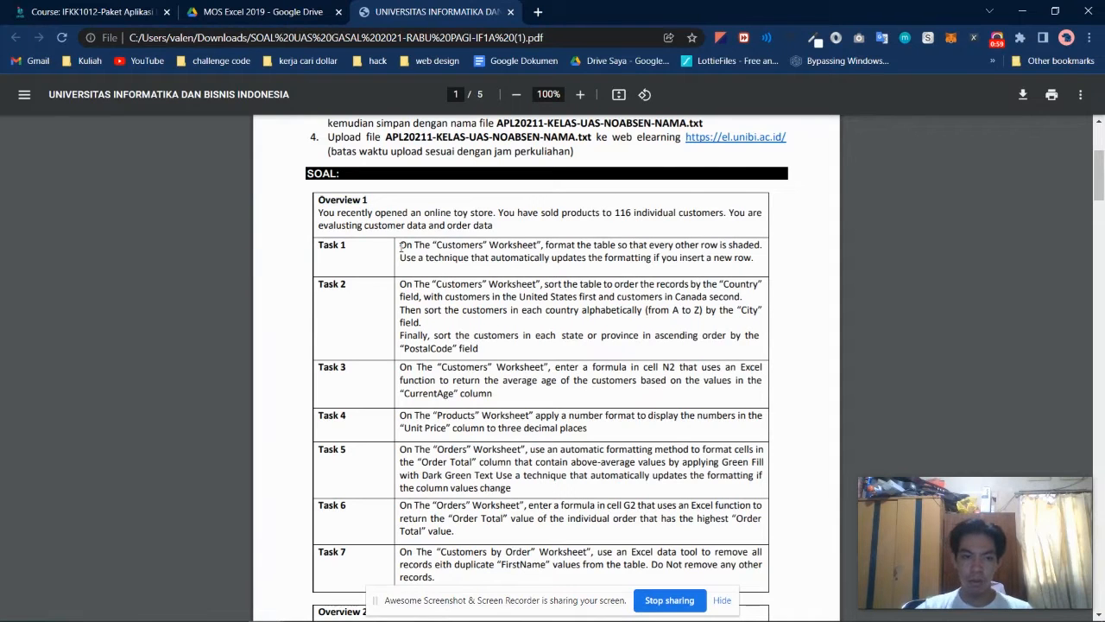
{"action": "double_click", "coordinate": [460, 248]}
Switch to the Overview 1 workbook in Excel and hide the screen-sharing notice
{"action": "key", "text": "alt+Tab"}
{"action": "key", "text": "alt+Tab"}
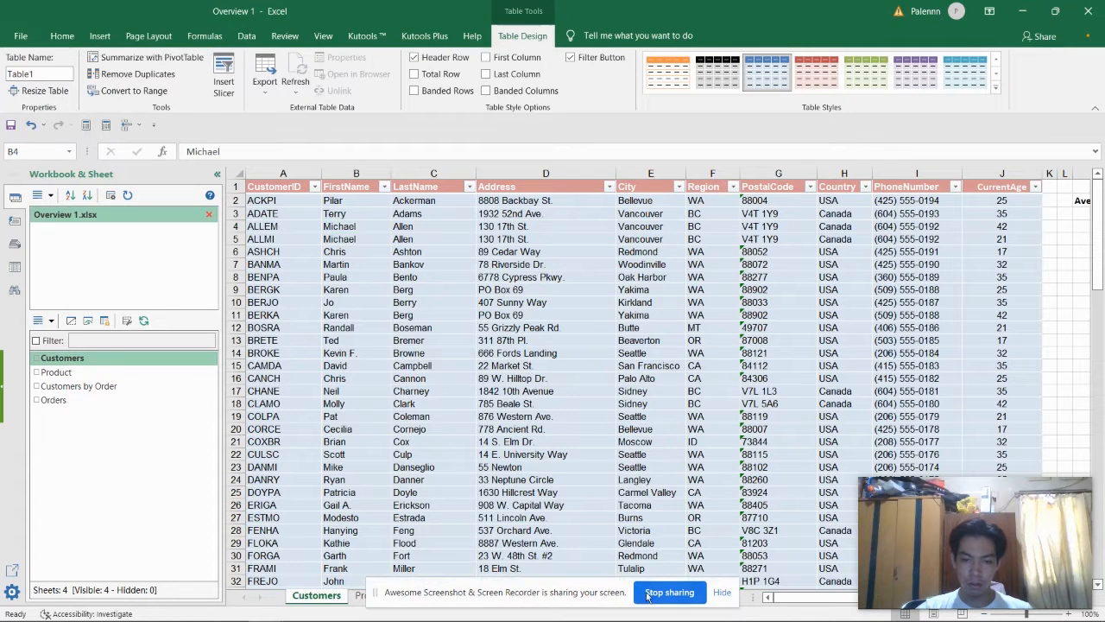
{"action": "left_click", "coordinate": [721, 600]}
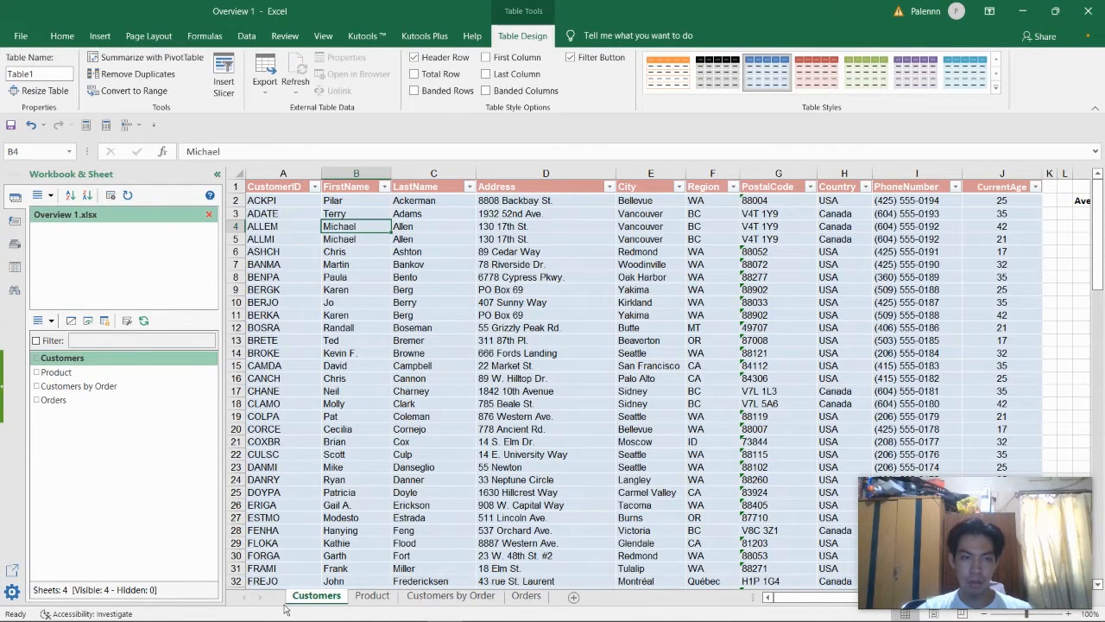
{"action": "left_click", "coordinate": [291, 237]}
{"action": "left_click", "coordinate": [302, 340]}
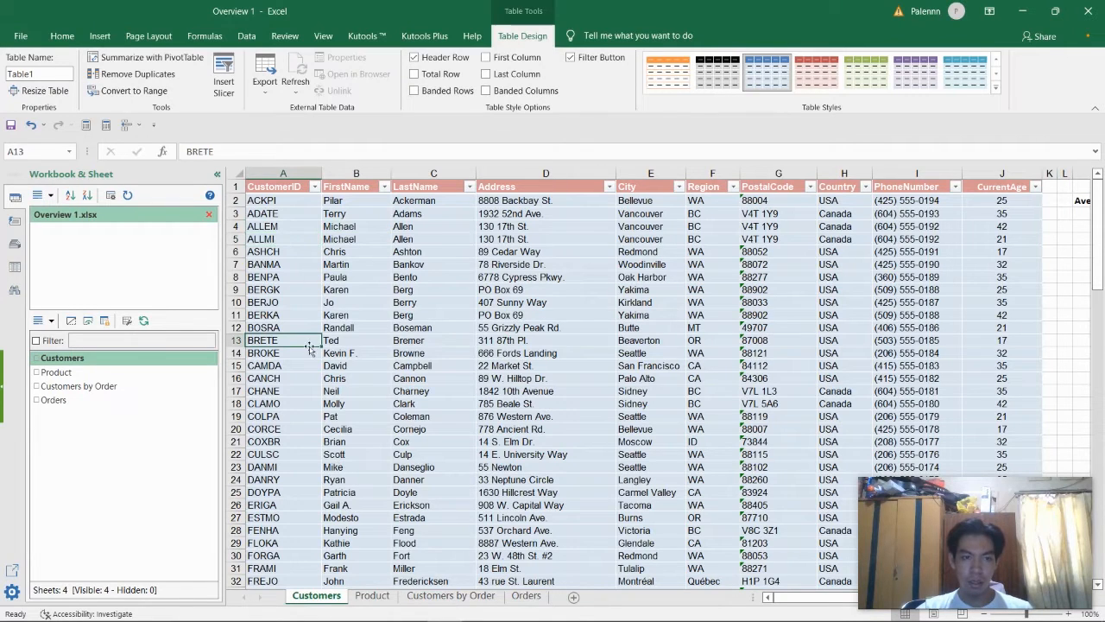
{"action": "left_click_drag", "start_coordinate": [273, 200], "coordinate": [799, 464]}
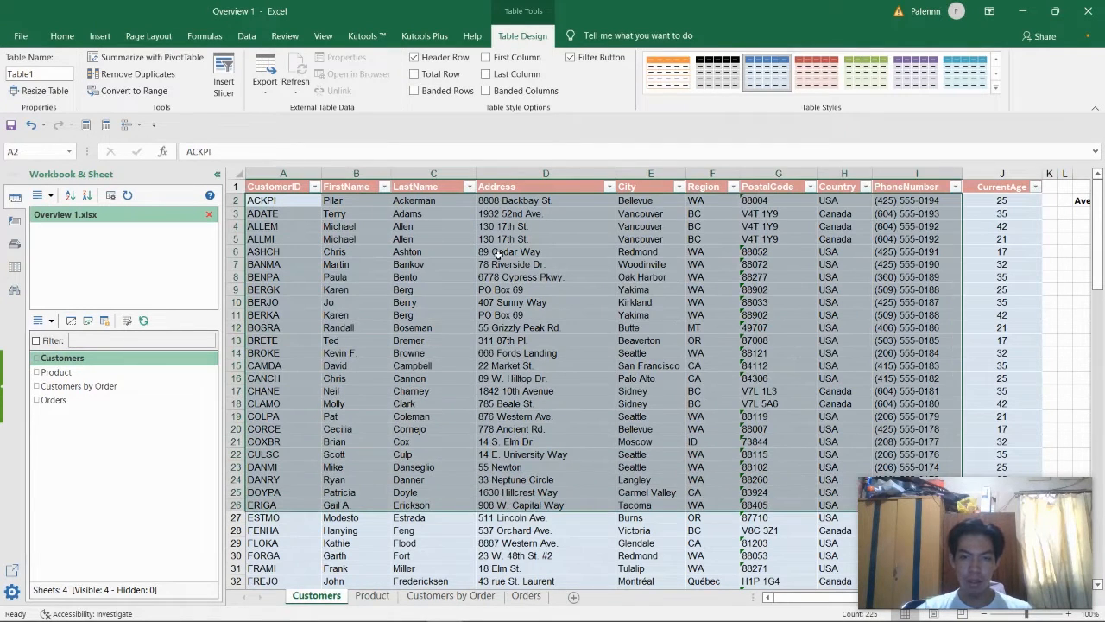
{"action": "left_click", "coordinate": [436, 240]}
{"action": "left_click", "coordinate": [273, 211]}
{"action": "left_click", "coordinate": [273, 202]}
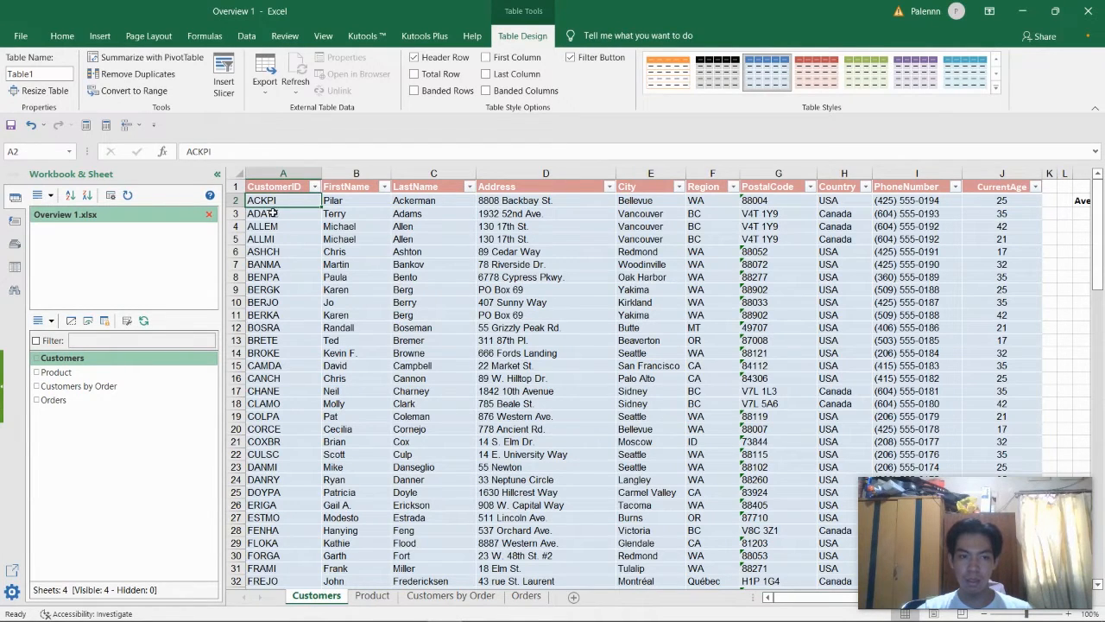
{"action": "left_click_drag", "start_coordinate": [272, 203], "coordinate": [546, 314]}
{"action": "left_click", "coordinate": [434, 341]}
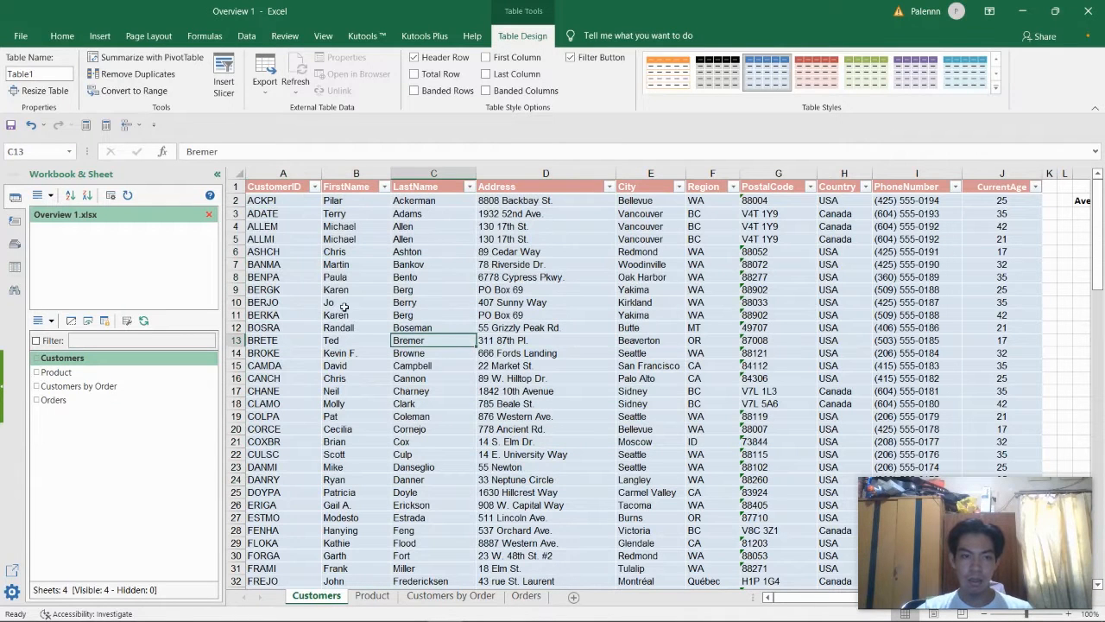
Turn on Banded Rows for the table on the Customers worksheet so that every other row is shaded
{"action": "left_click", "coordinate": [293, 214]}
{"action": "double_click", "coordinate": [508, 40]}
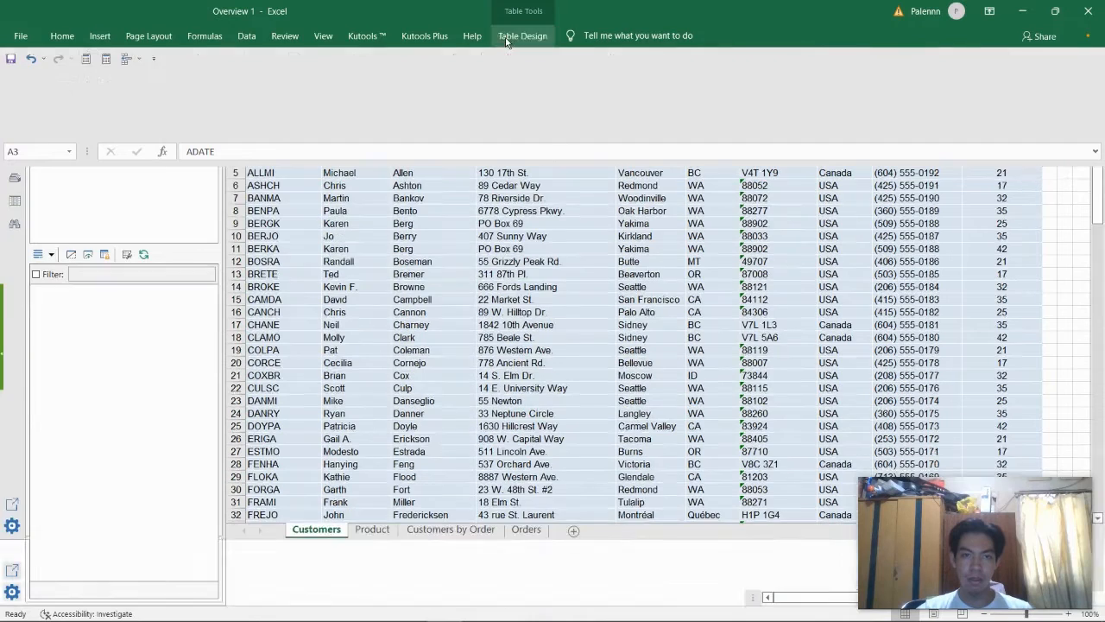
{"action": "left_click", "coordinate": [369, 171]}
{"action": "left_click", "coordinate": [536, 37]}
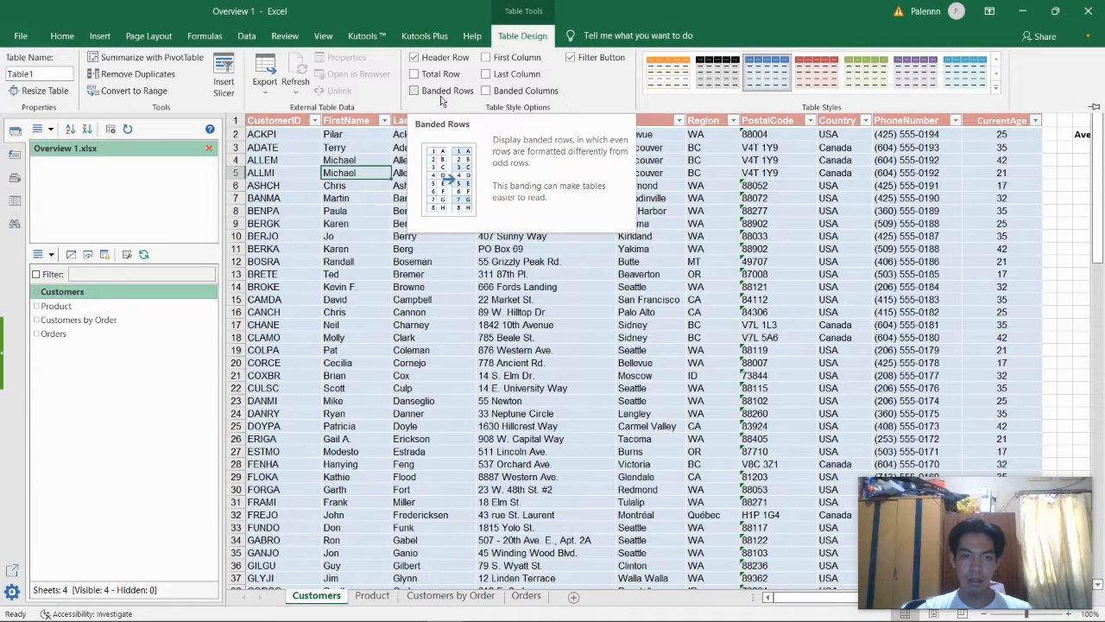
{"action": "left_click", "coordinate": [441, 93]}
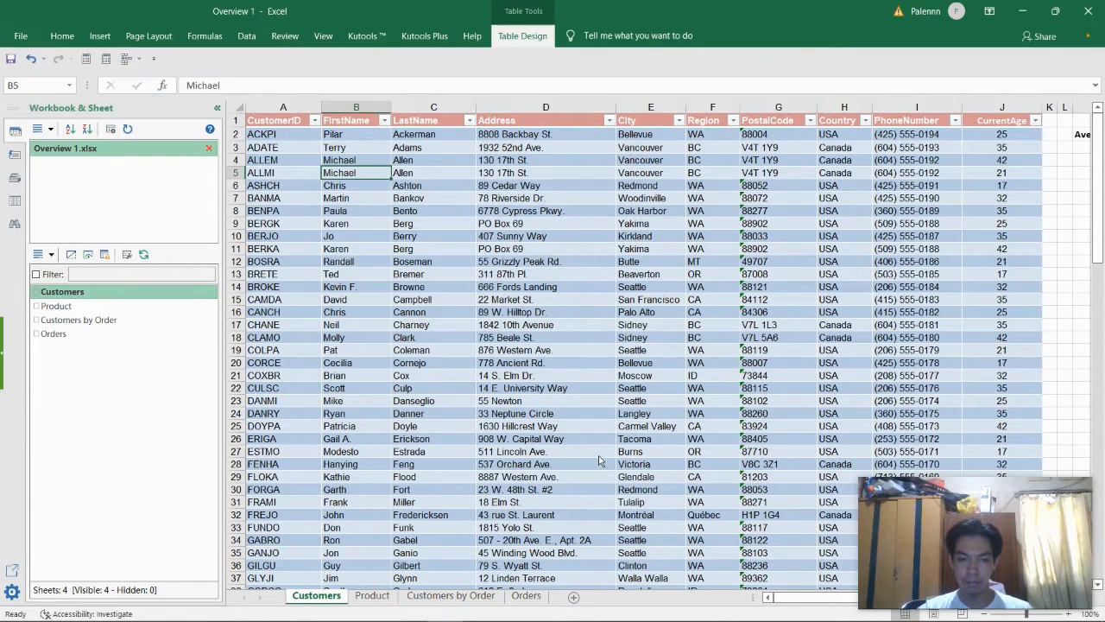
Return to the exam questions PDF in Chrome and read Task 2 on sorting the Customers table by Country, City and PostalCode
{"action": "key", "text": "alt+Tab"}
{"action": "key", "text": "alt+Tab"}
{"action": "key", "text": "alt+Tab"}
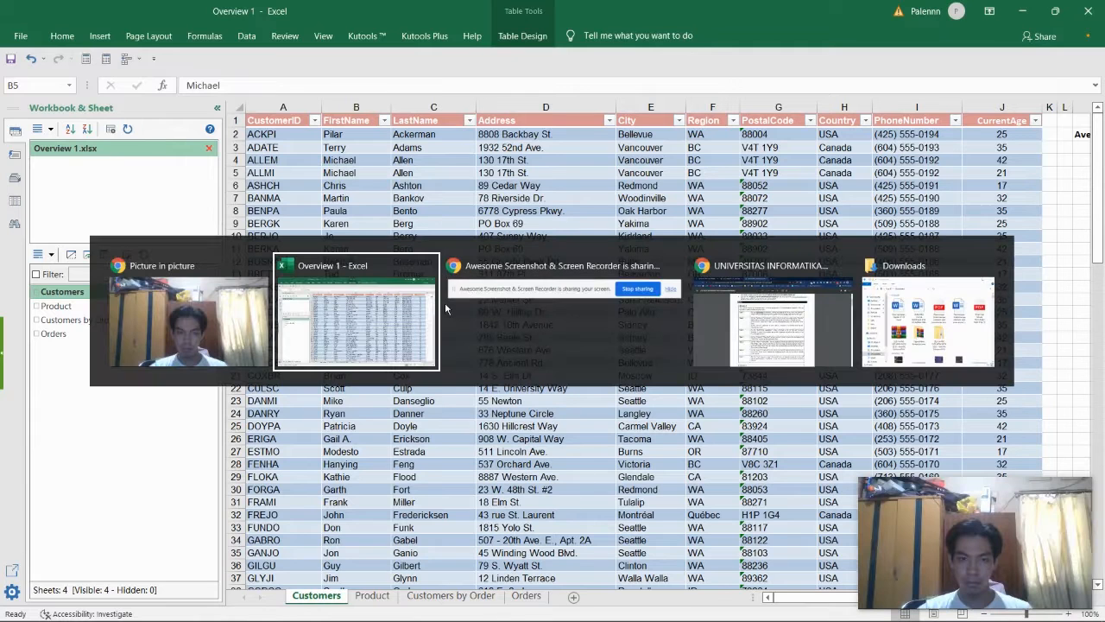
{"action": "key", "text": "alt+Tab"}
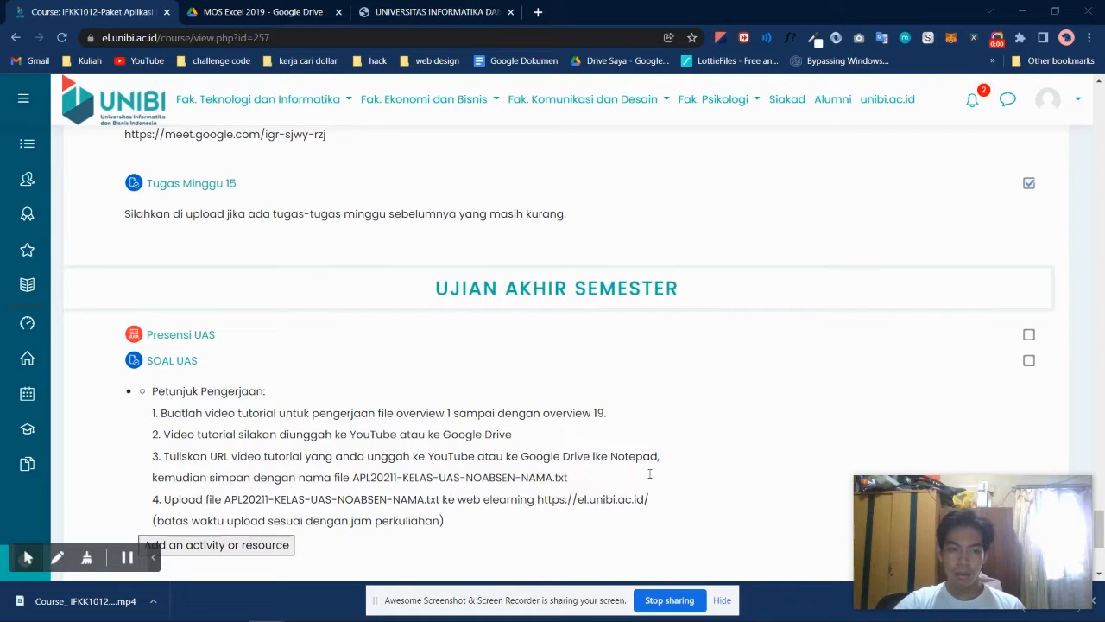
{"action": "key", "text": "alt+Tab"}
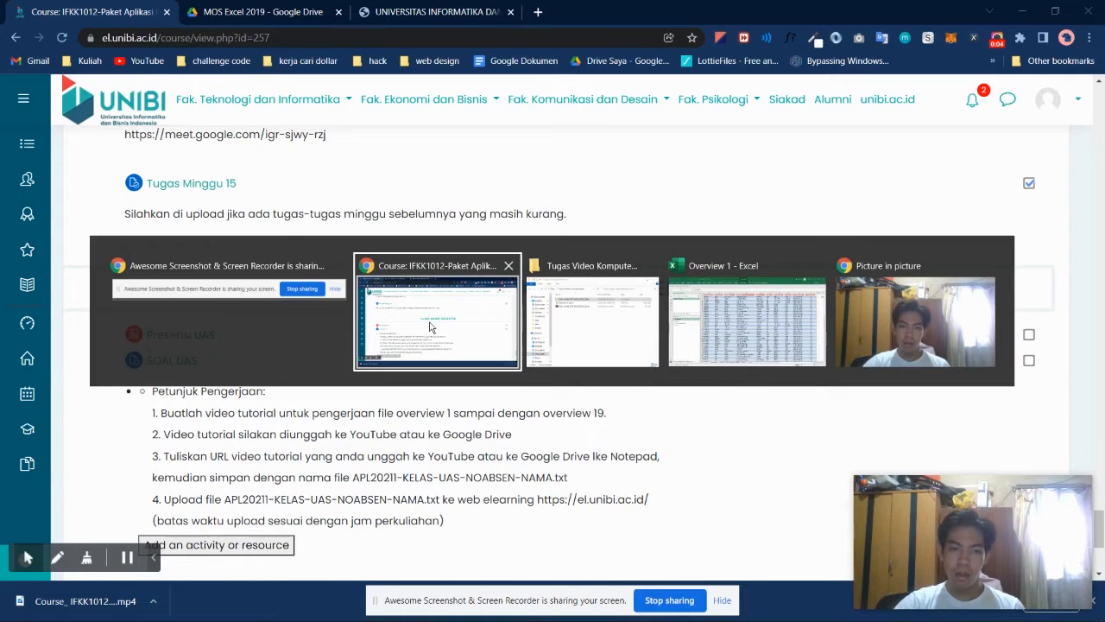
{"action": "left_click", "coordinate": [391, 11]}
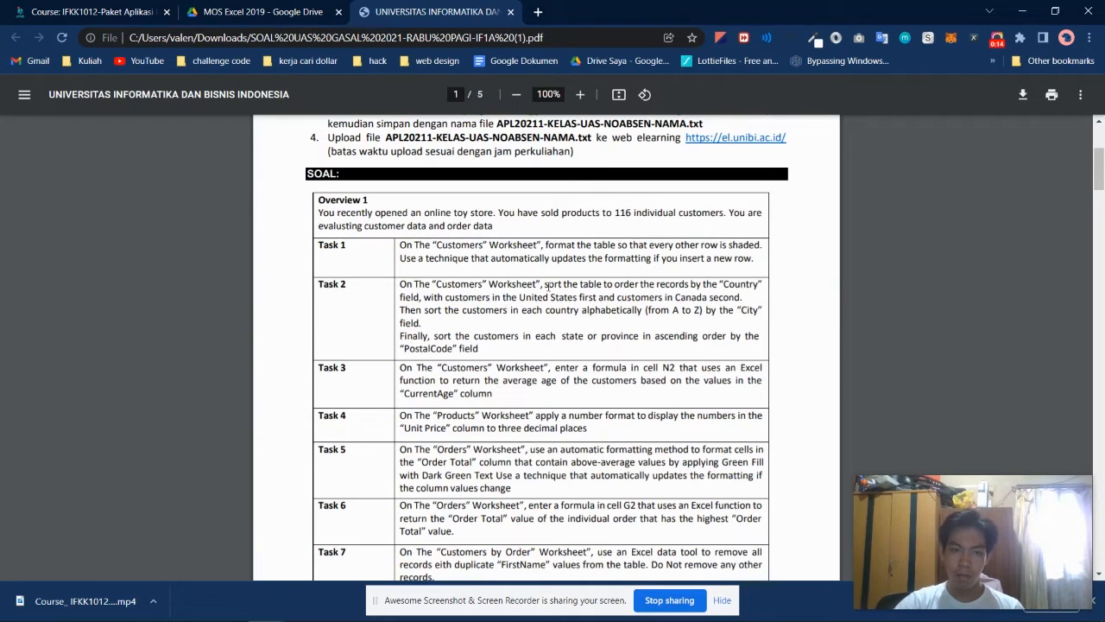
{"action": "left_click_drag", "start_coordinate": [545, 287], "coordinate": [732, 282]}
{"action": "double_click", "coordinate": [736, 284]}
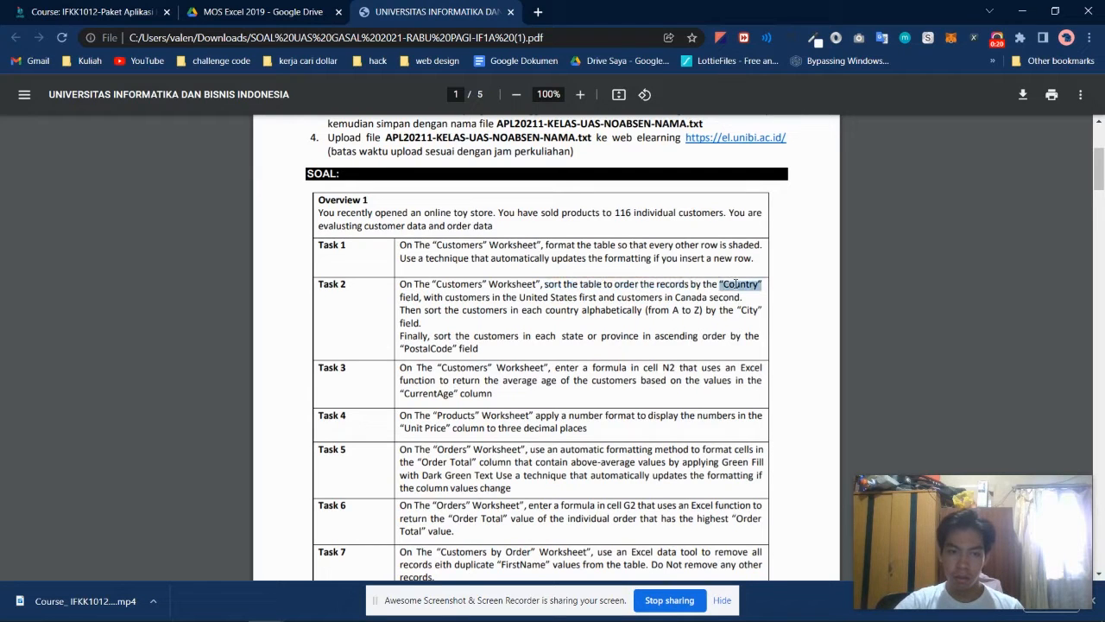
{"action": "left_click", "coordinate": [720, 308]}
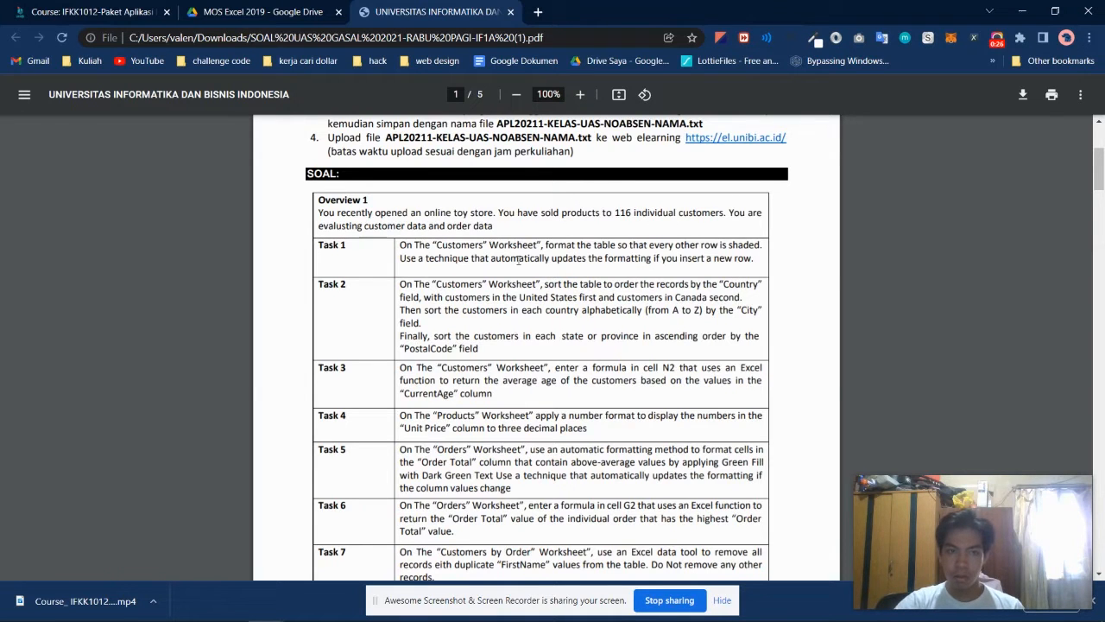
Switch back to Excel and start a custom sort of the Customers table with Country as the first sort column
{"action": "key", "text": "alt+Tab"}
{"action": "left_click", "coordinate": [733, 336]}
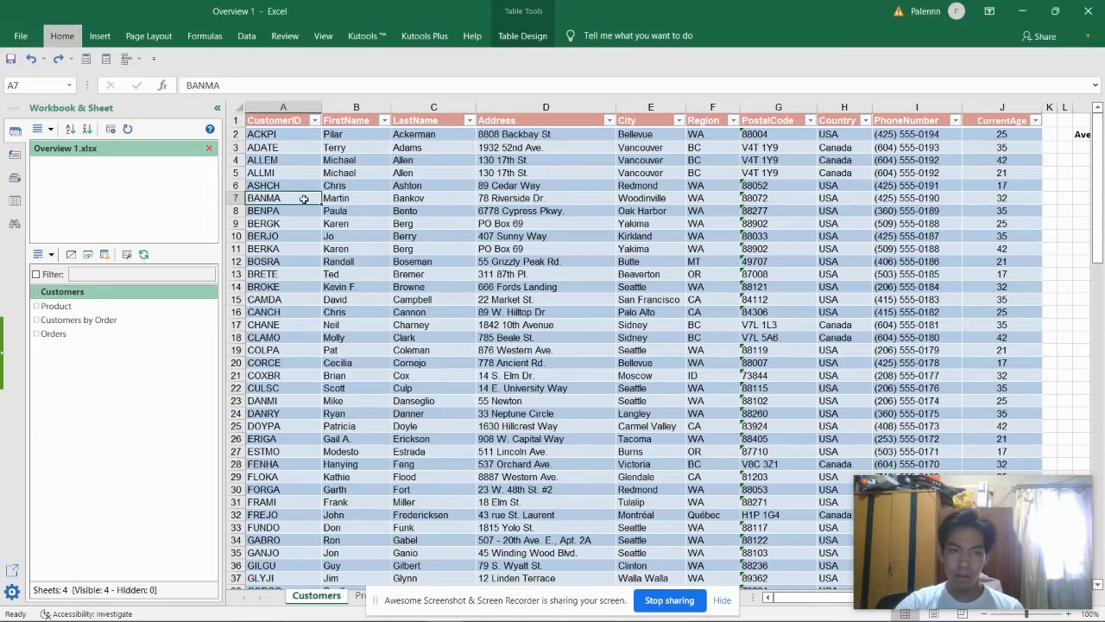
{"action": "left_click", "coordinate": [443, 273]}
{"action": "left_click", "coordinate": [435, 221]}
{"action": "left_click", "coordinate": [248, 37]}
{"action": "left_click", "coordinate": [406, 76]}
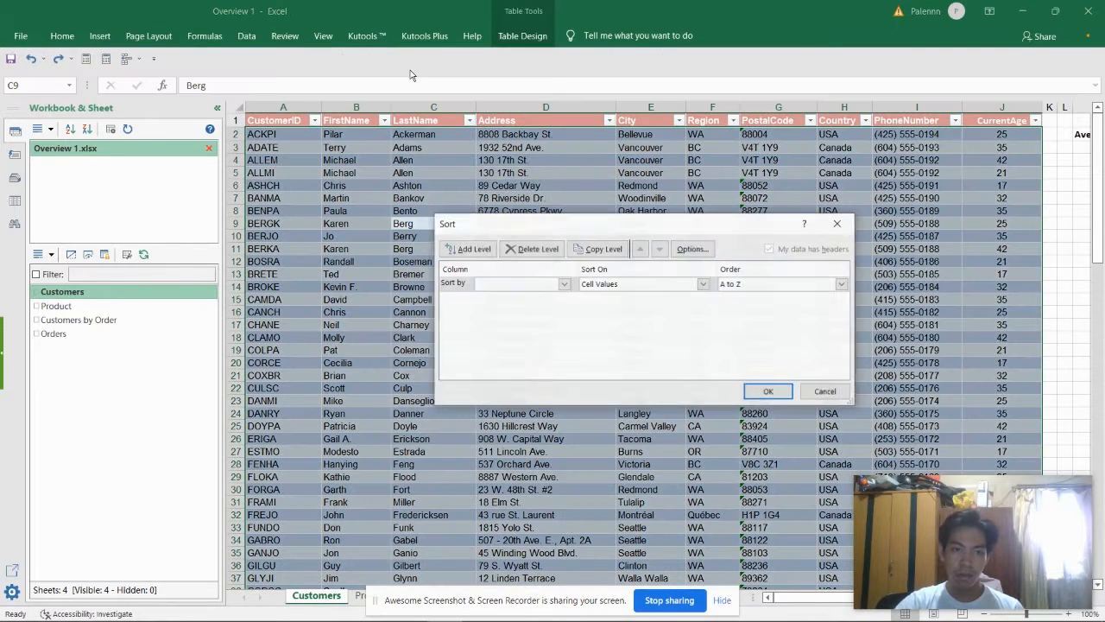
{"action": "left_click", "coordinate": [561, 284]}
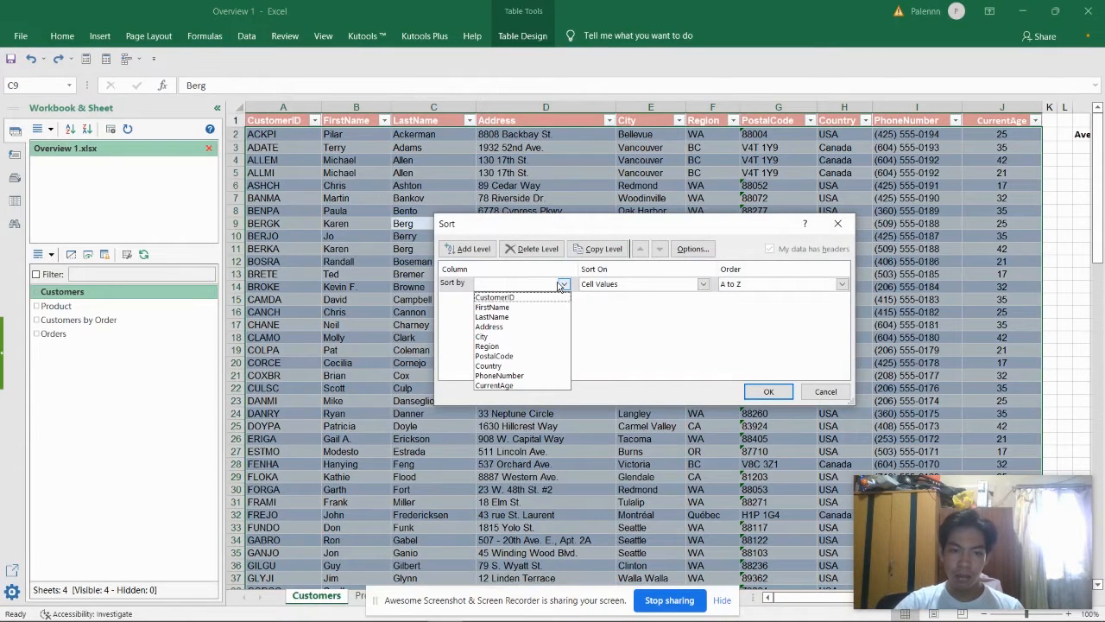
{"action": "left_click", "coordinate": [547, 366]}
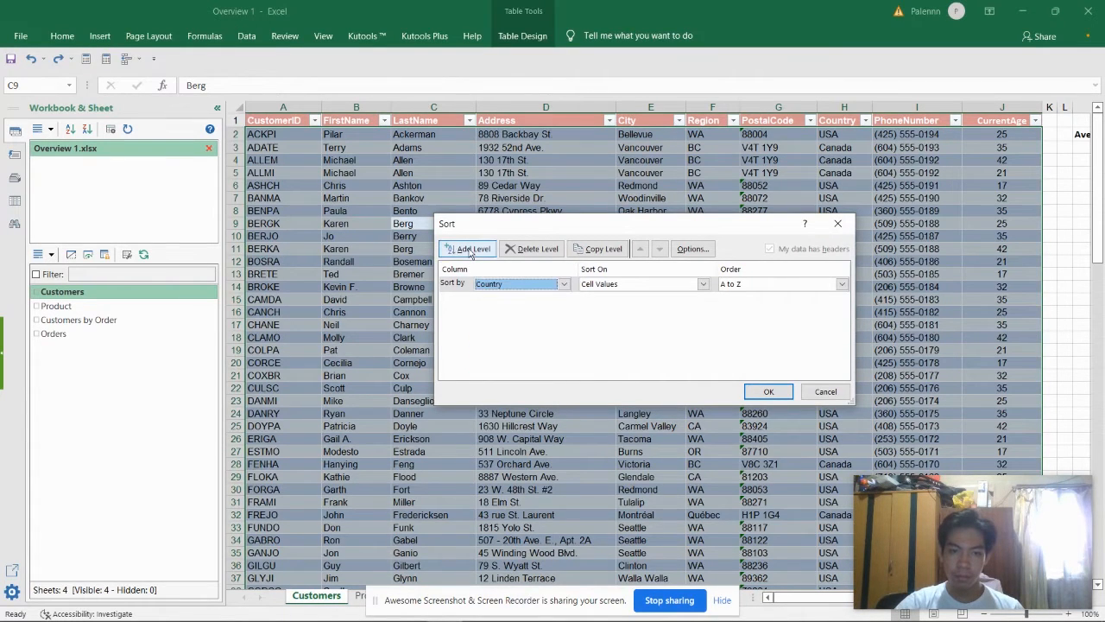
Add two further sort levels, by City and then by PostalCode, both on cell values from A to Z
{"action": "left_click", "coordinate": [471, 250]}
{"action": "left_click", "coordinate": [563, 300]}
{"action": "left_click", "coordinate": [544, 349]}
{"action": "left_click", "coordinate": [470, 249]}
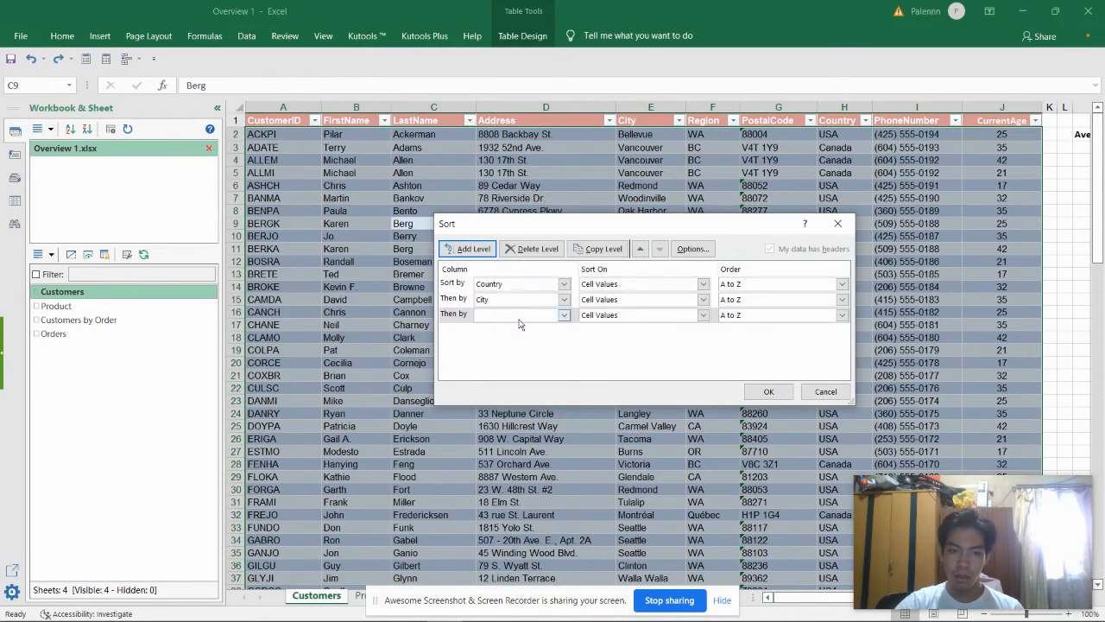
{"action": "left_click", "coordinate": [563, 315]}
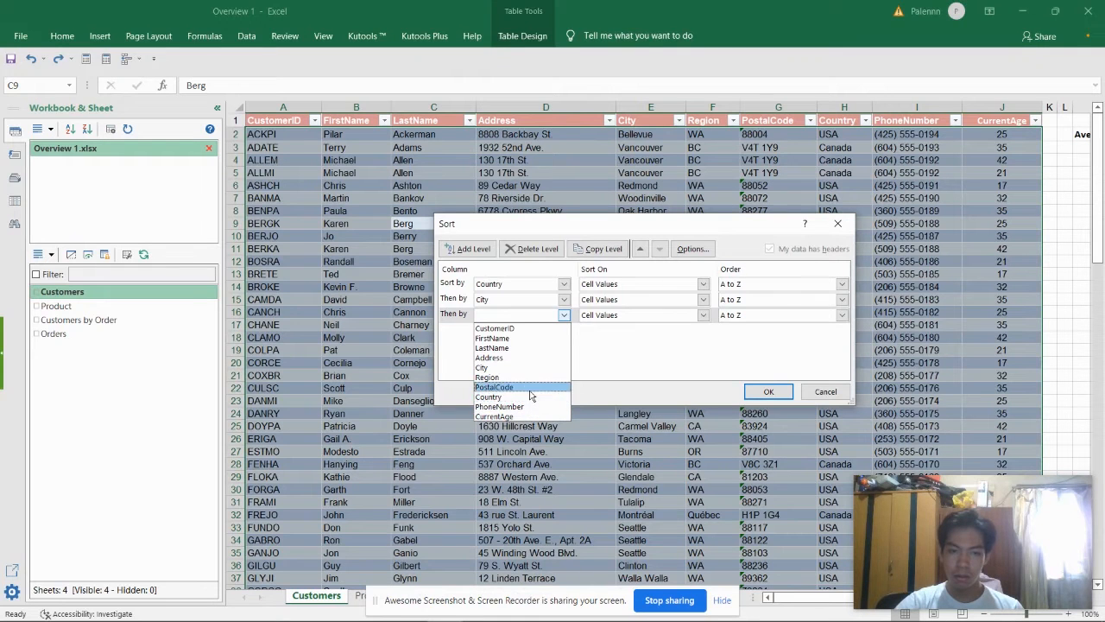
{"action": "left_click", "coordinate": [529, 388]}
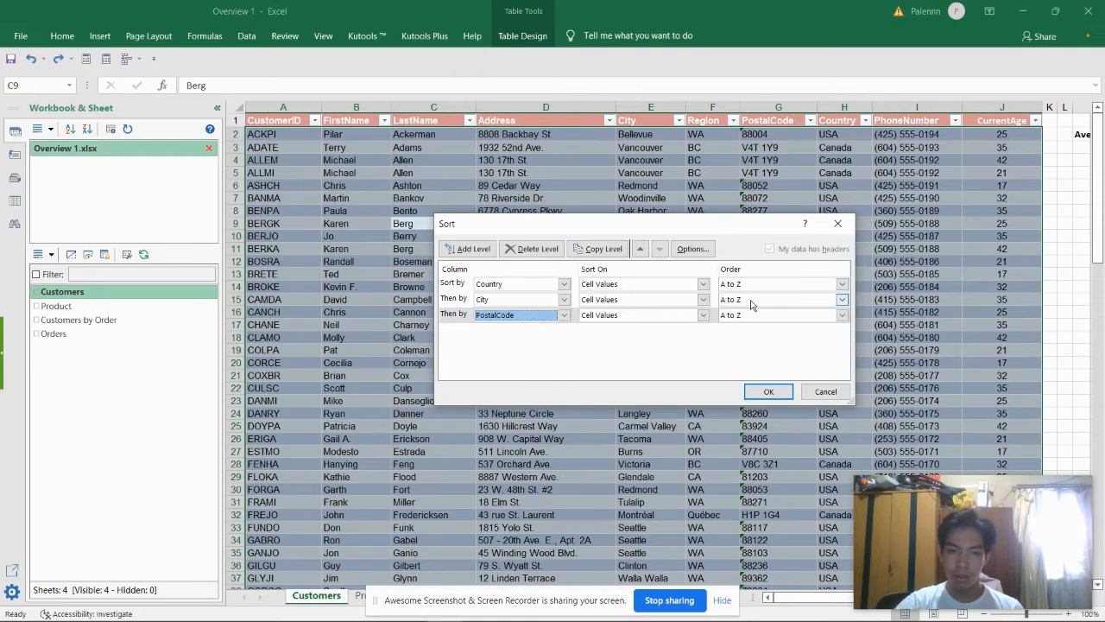
Check Task 2 in the exam PDF, then sort Country by the custom list Usa, Canada, treating numbers and numbers stored as text separately
{"action": "key", "text": "alt+Tab"}
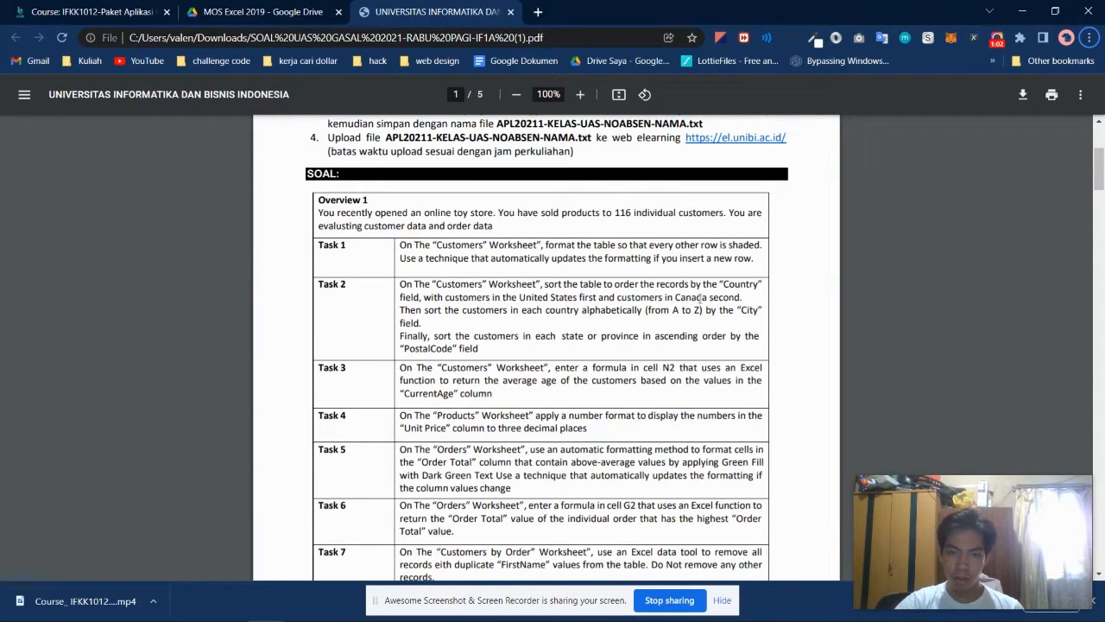
{"action": "key", "text": "alt+Tab"}
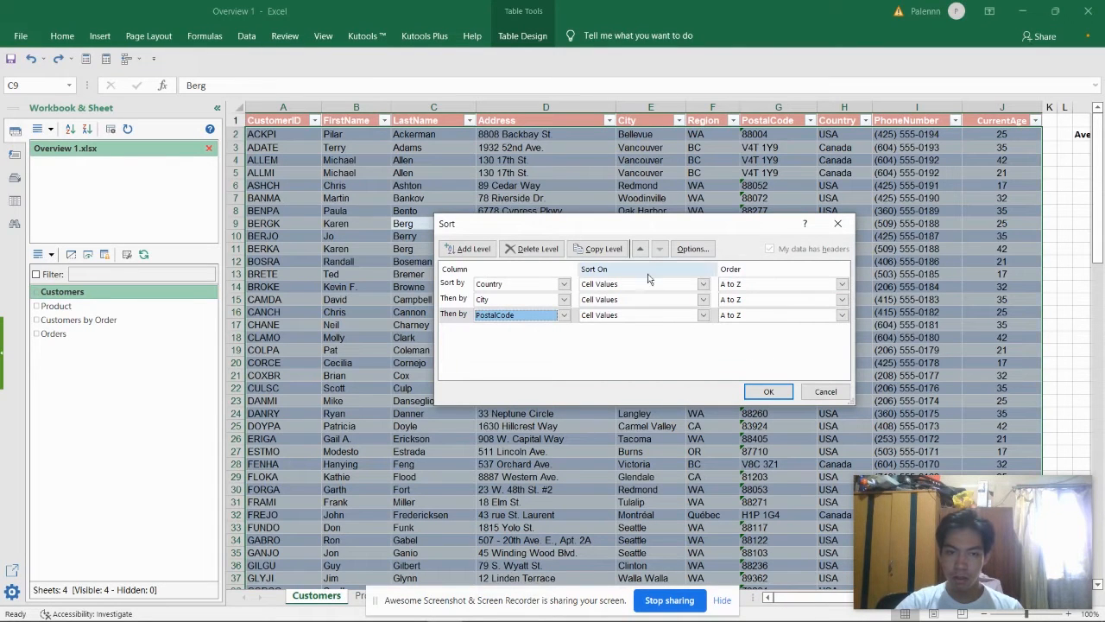
{"action": "left_click", "coordinate": [834, 284]}
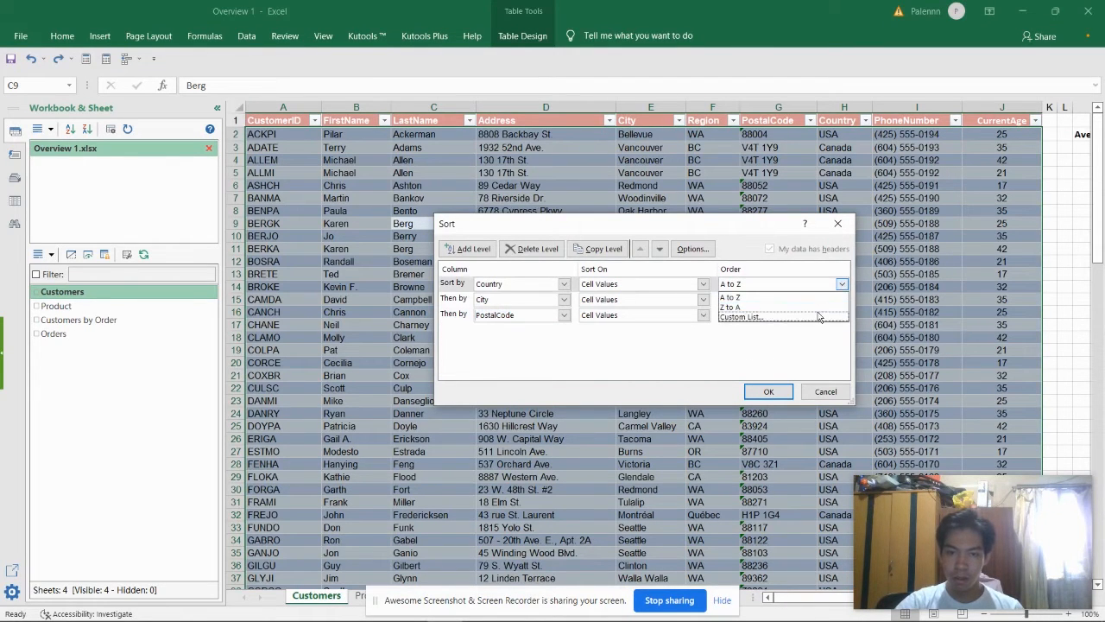
{"action": "left_click", "coordinate": [820, 317]}
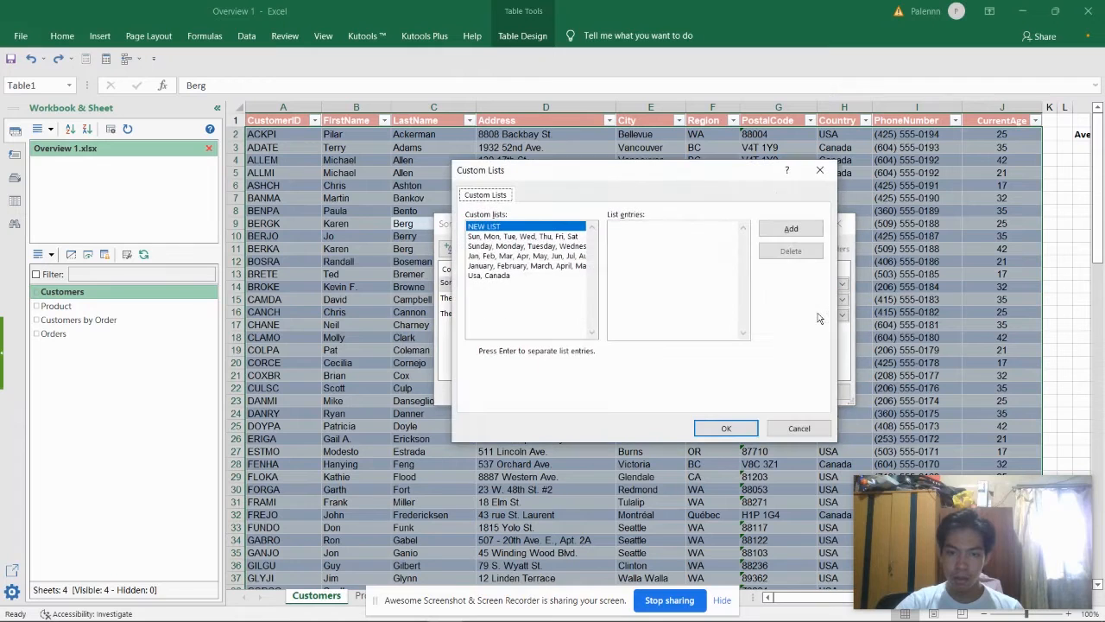
{"action": "left_click", "coordinate": [546, 276]}
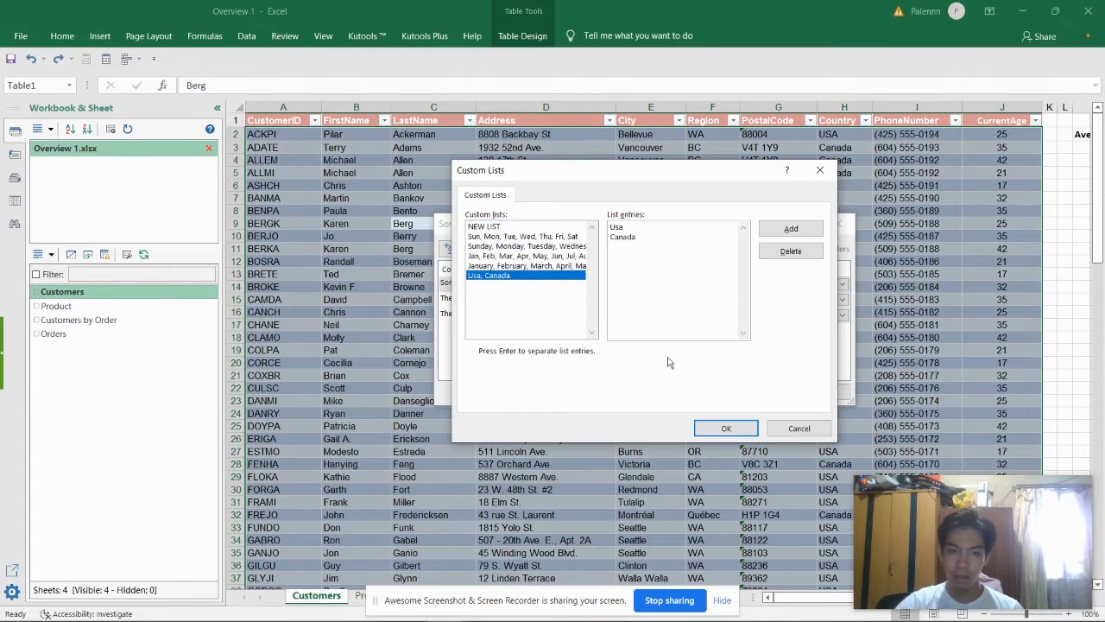
{"action": "left_click", "coordinate": [723, 429]}
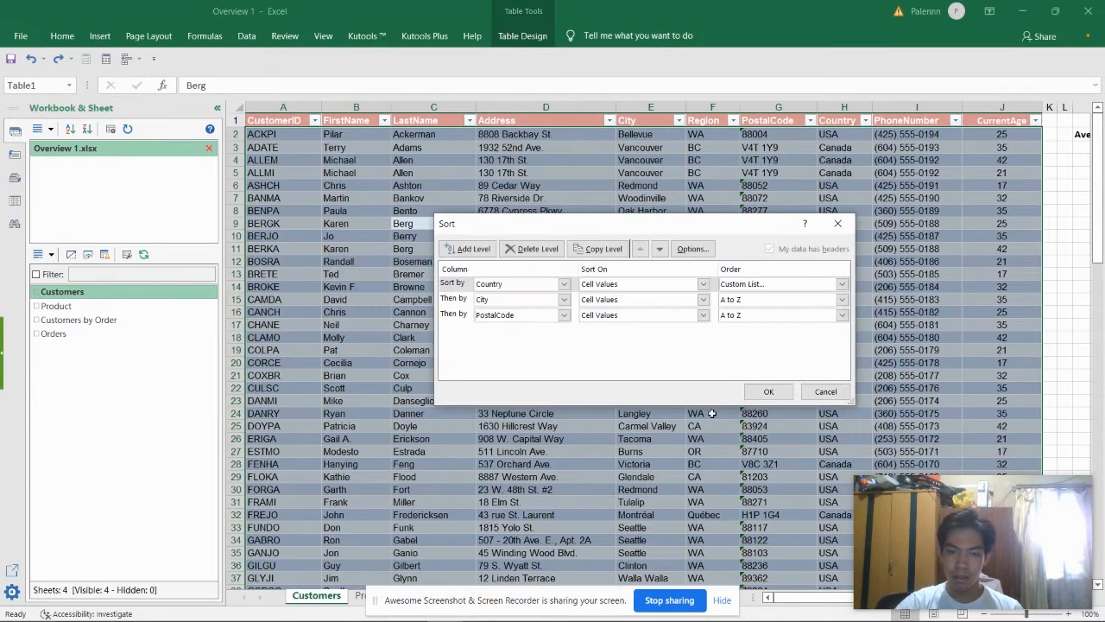
{"action": "left_click", "coordinate": [765, 393]}
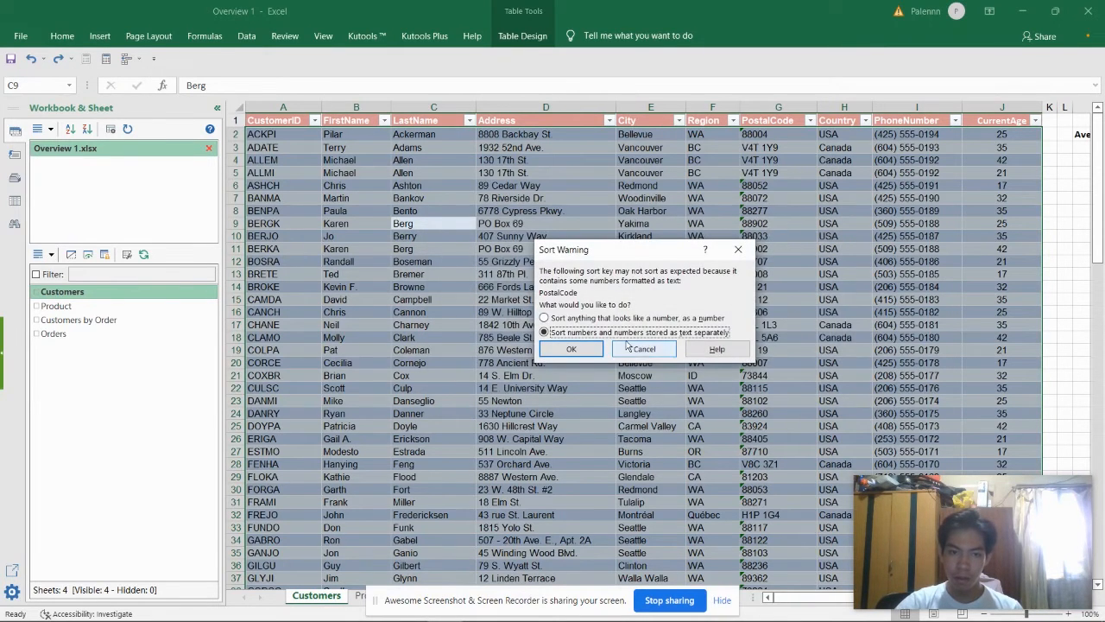
{"action": "left_click", "coordinate": [577, 352]}
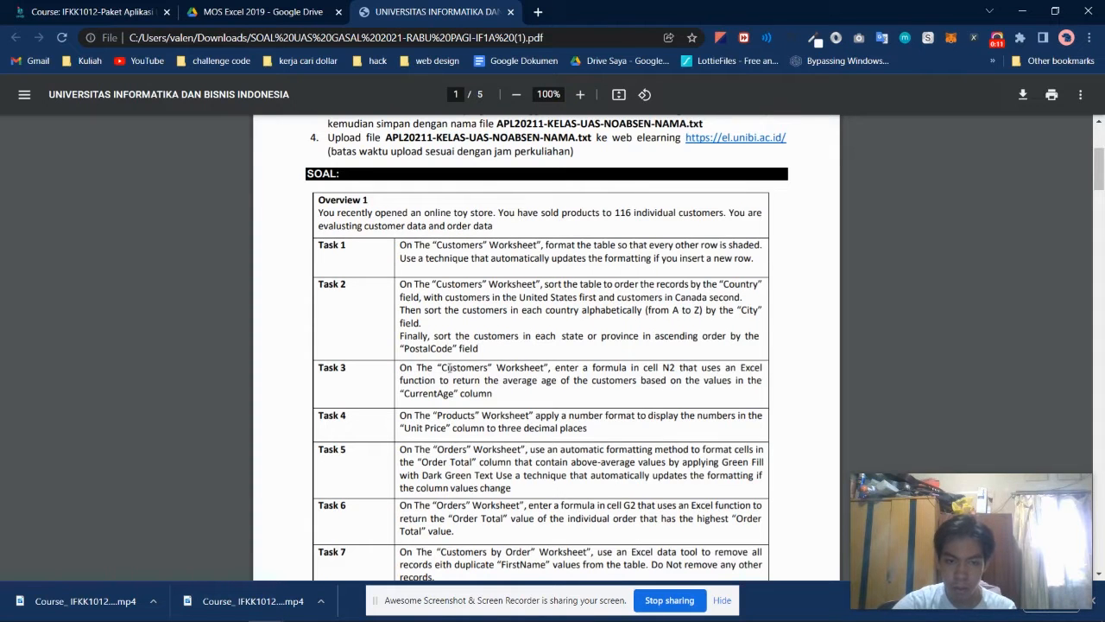
Read Task 3 in the exam PDF in Chrome about the average age formula, and return to the Customers worksheet in Excel
{"action": "key", "text": "alt+Tab"}
{"action": "key", "text": "alt+Tab"}
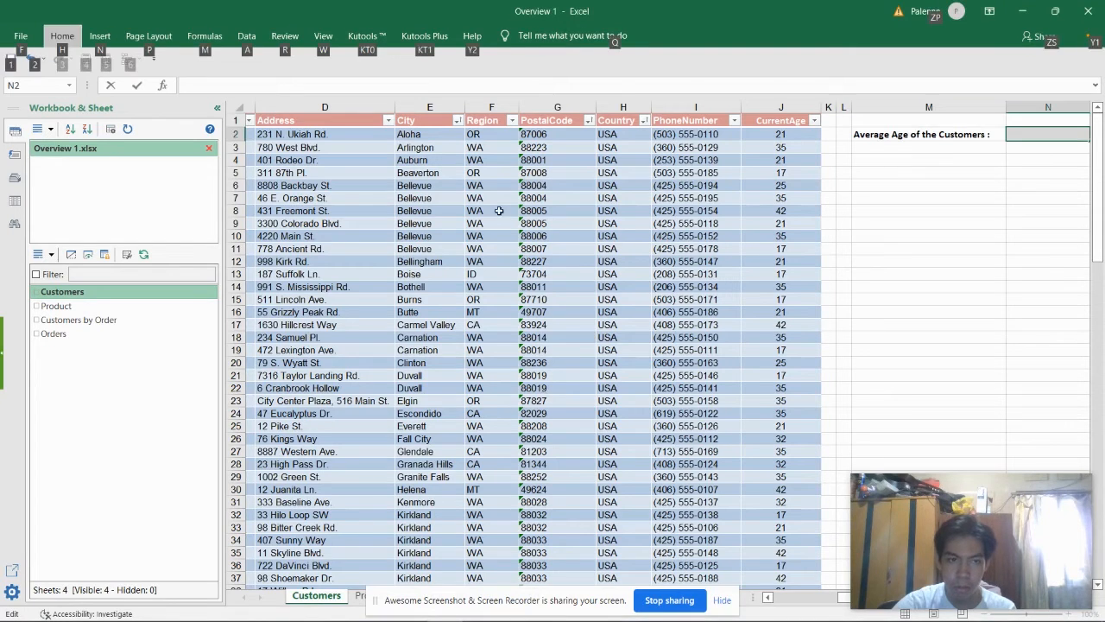
{"action": "key", "text": "alt+Tab"}
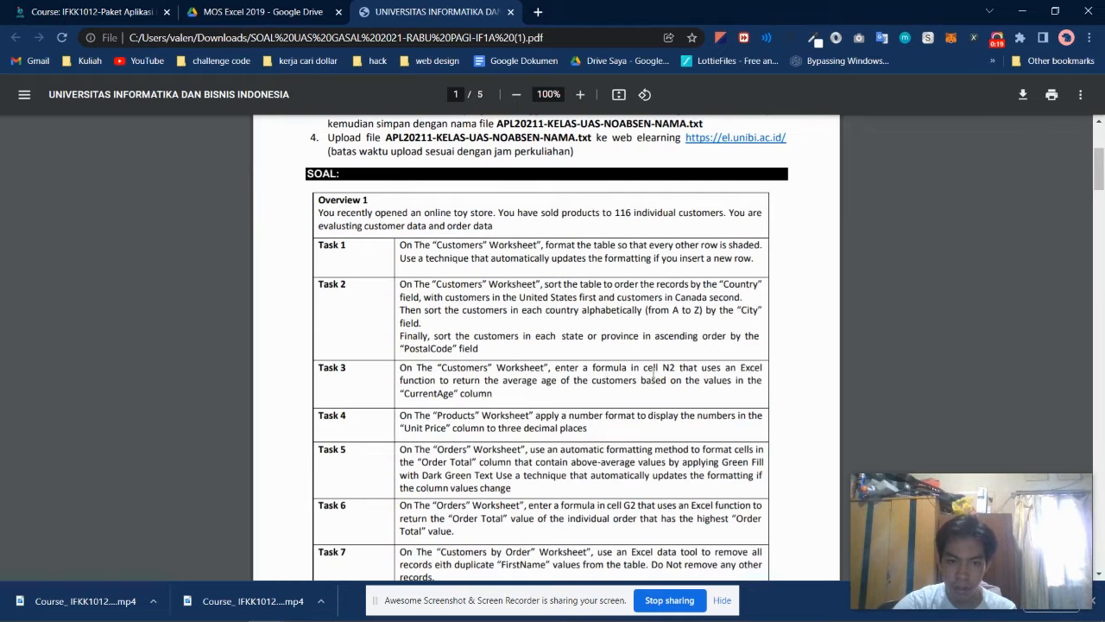
{"action": "key", "text": "alt+Tab"}
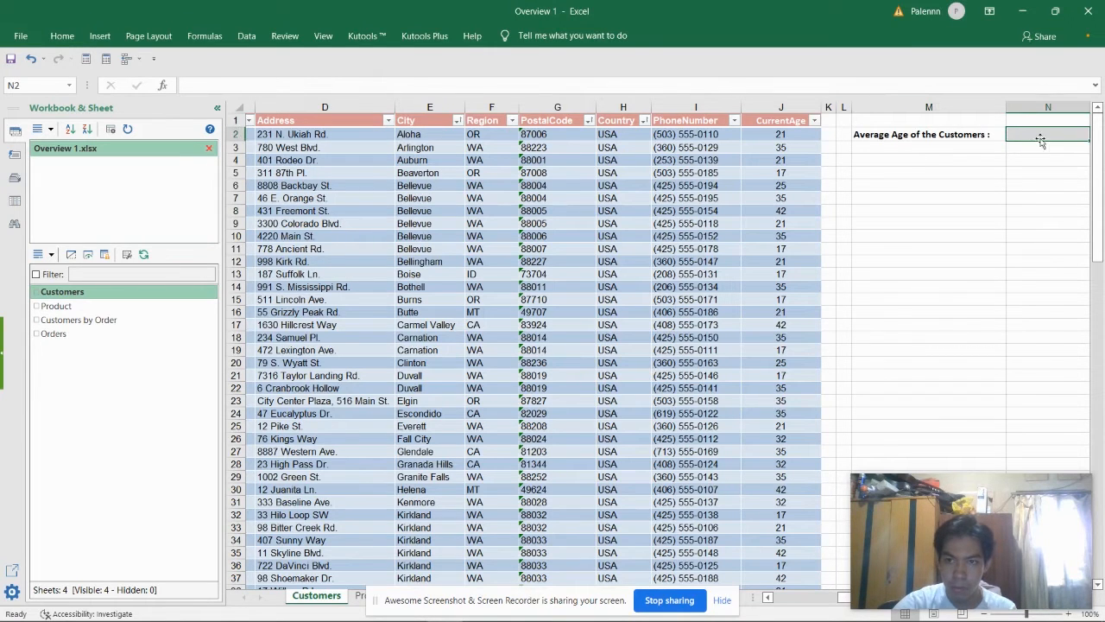
{"action": "key", "text": "alt+Tab"}
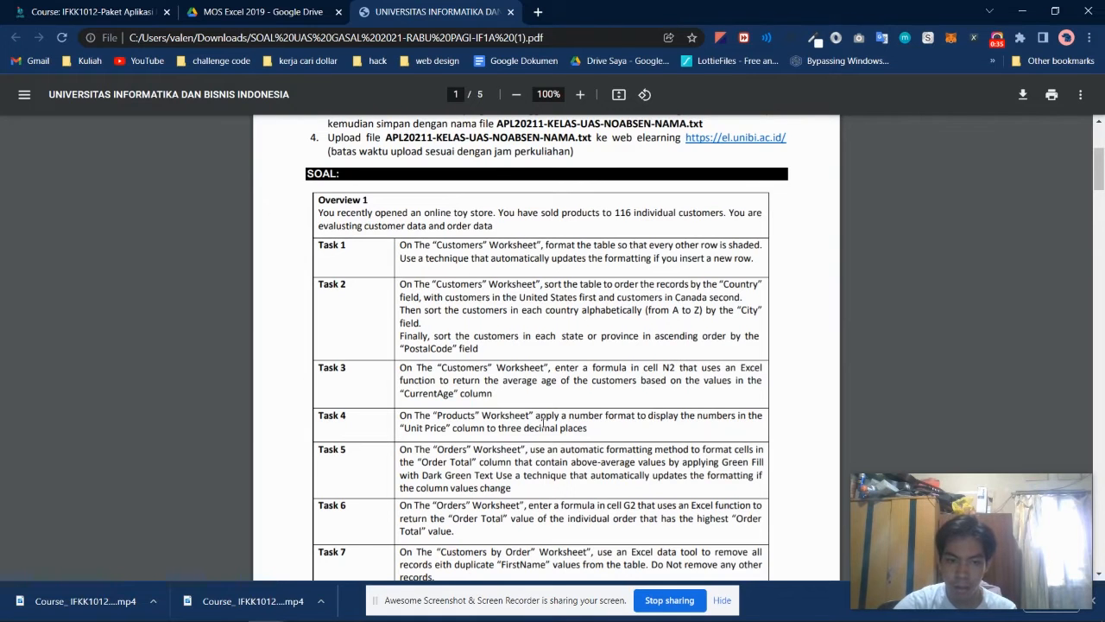
{"action": "key", "text": "alt+Tab"}
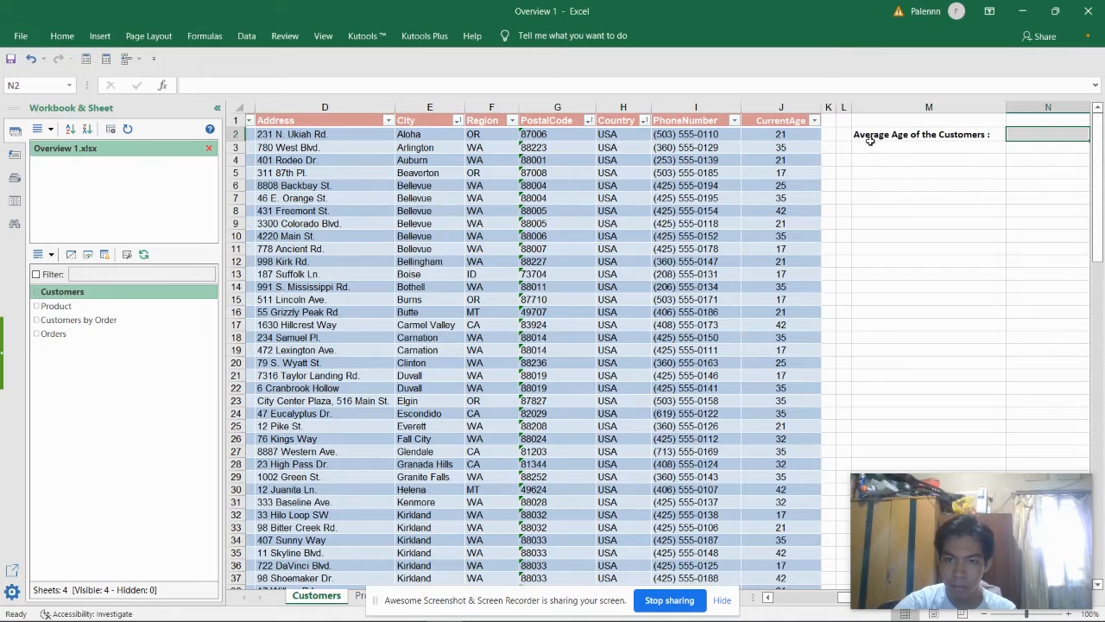
Enter the formula =average(Table1[CurrentAge]) in cell N2 of the Customers worksheet to average the CurrentAge column
{"action": "left_click", "coordinate": [786, 136]}
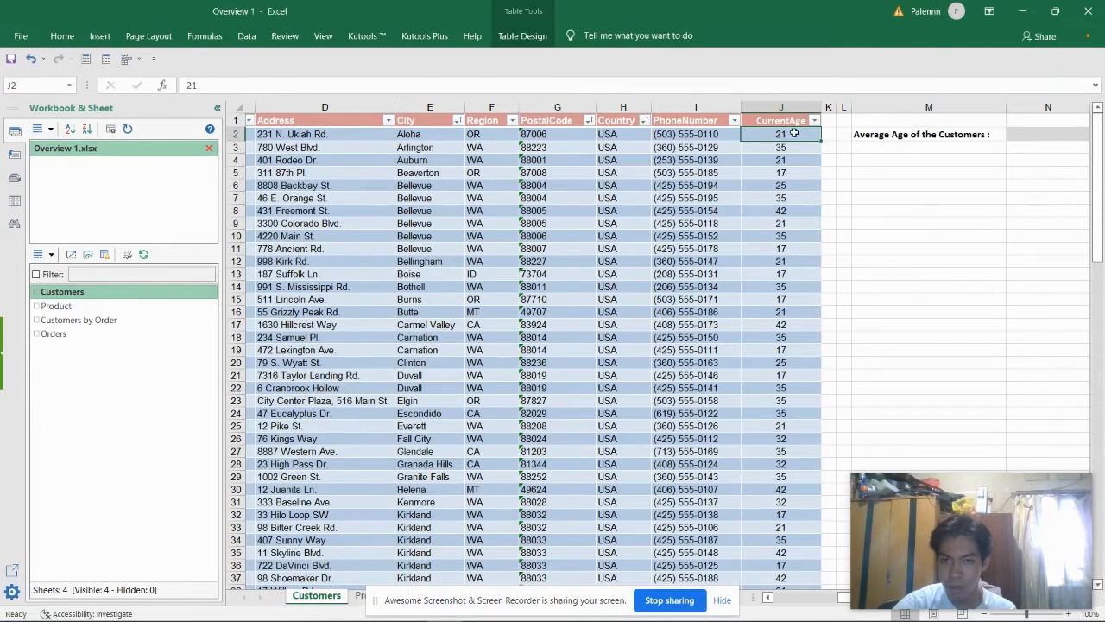
{"action": "left_click", "coordinate": [1042, 134]}
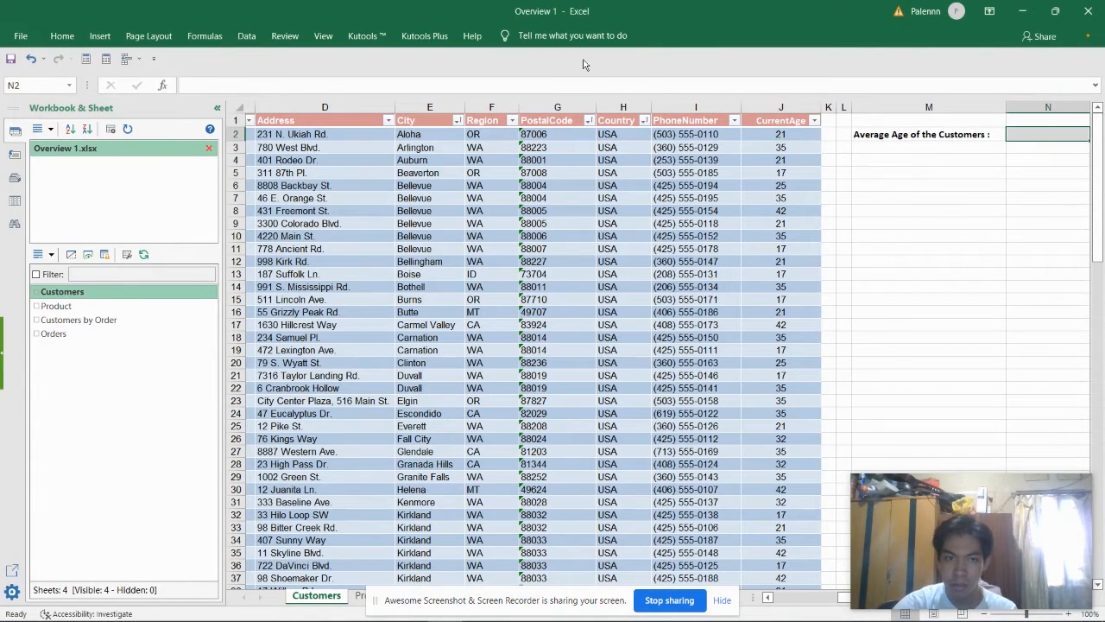
{"action": "type", "text": "="}
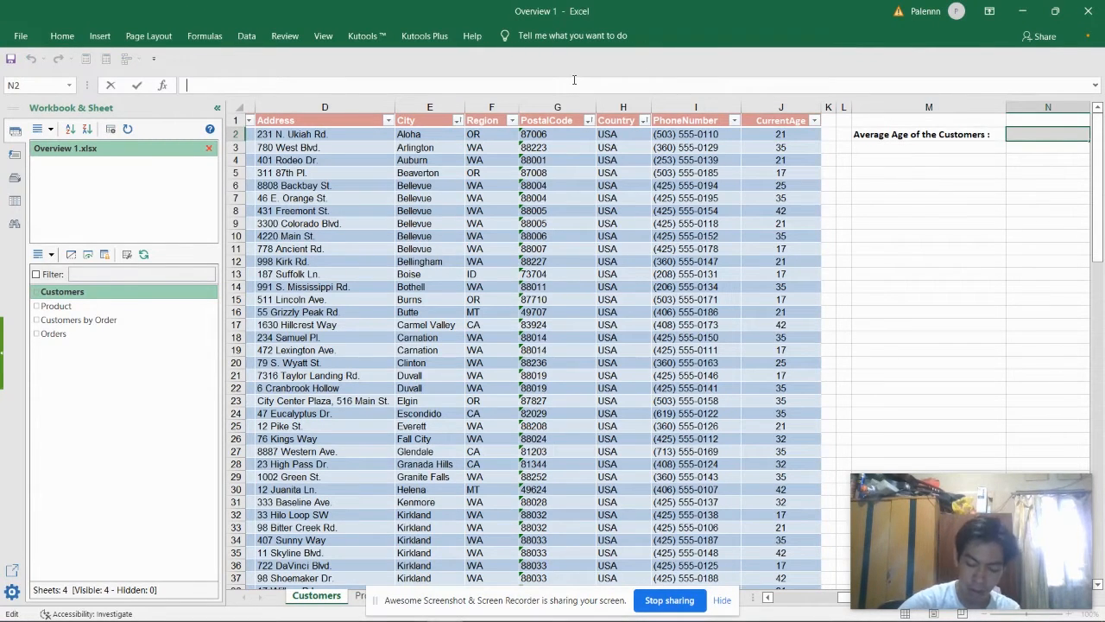
{"action": "type", "text": "avera"}
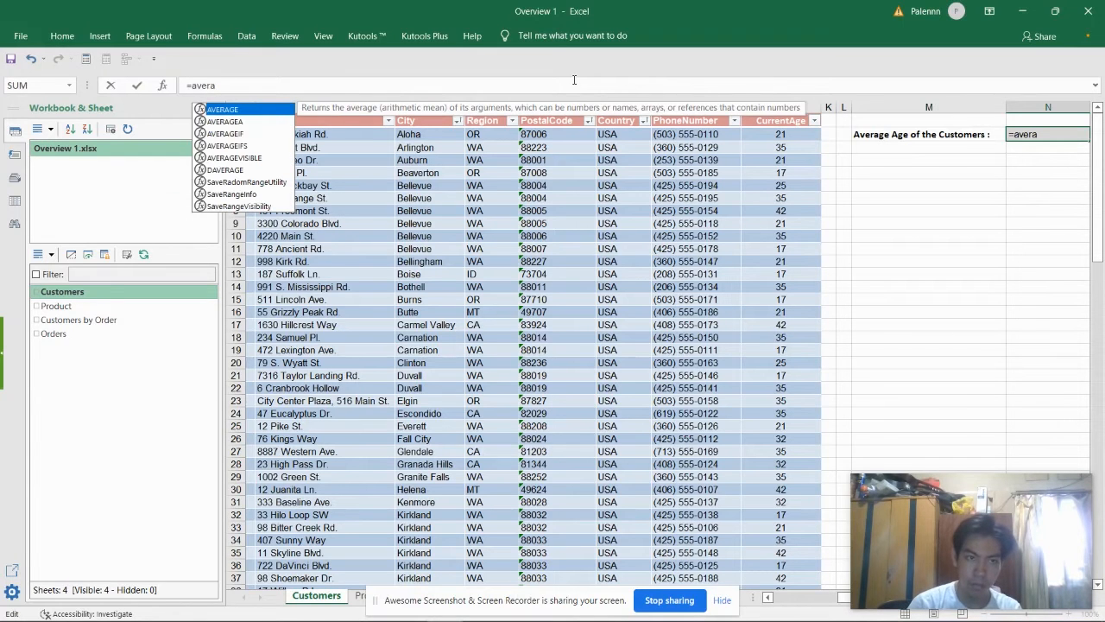
{"action": "type", "text": "ge("}
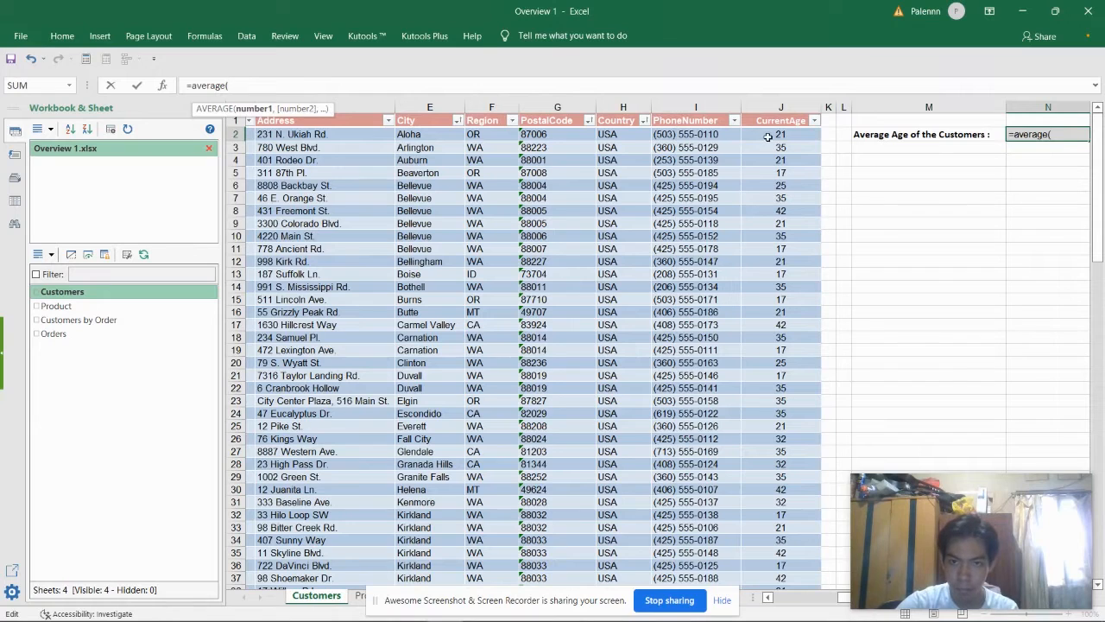
{"action": "left_click", "coordinate": [767, 136]}
{"action": "left_click_drag", "start_coordinate": [778, 136], "coordinate": [785, 564]}
{"action": "scroll", "coordinate": [803, 441], "scroll_direction": "up", "scroll_amount": 13}
{"action": "scroll", "coordinate": [813, 407], "scroll_direction": "up", "scroll_amount": 13}
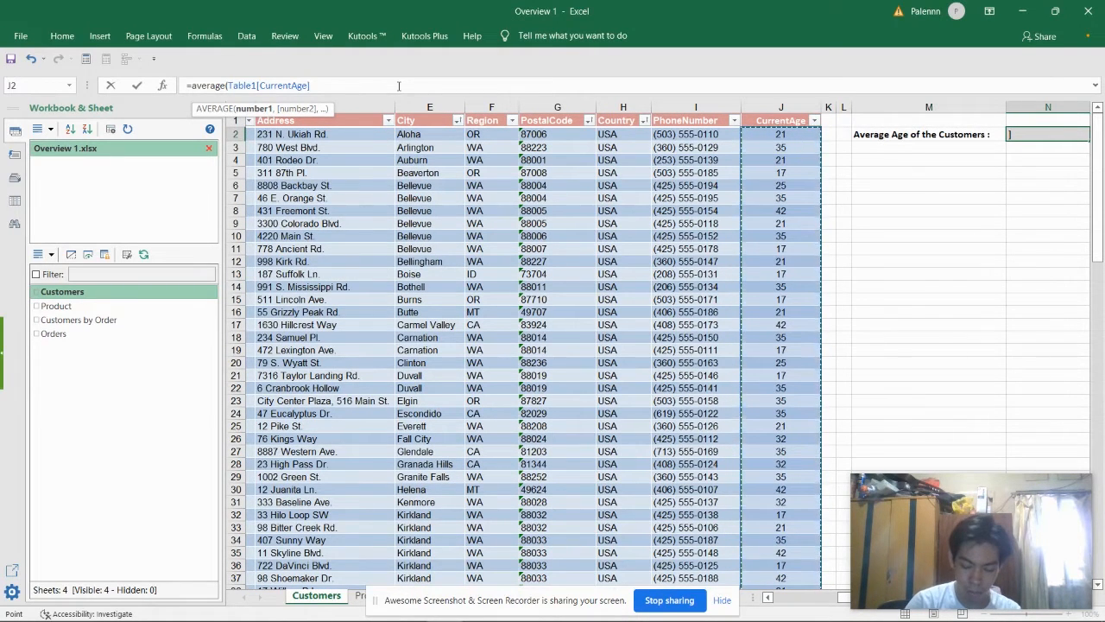
{"action": "type", "text": ")"}
{"action": "key", "text": "Return"}
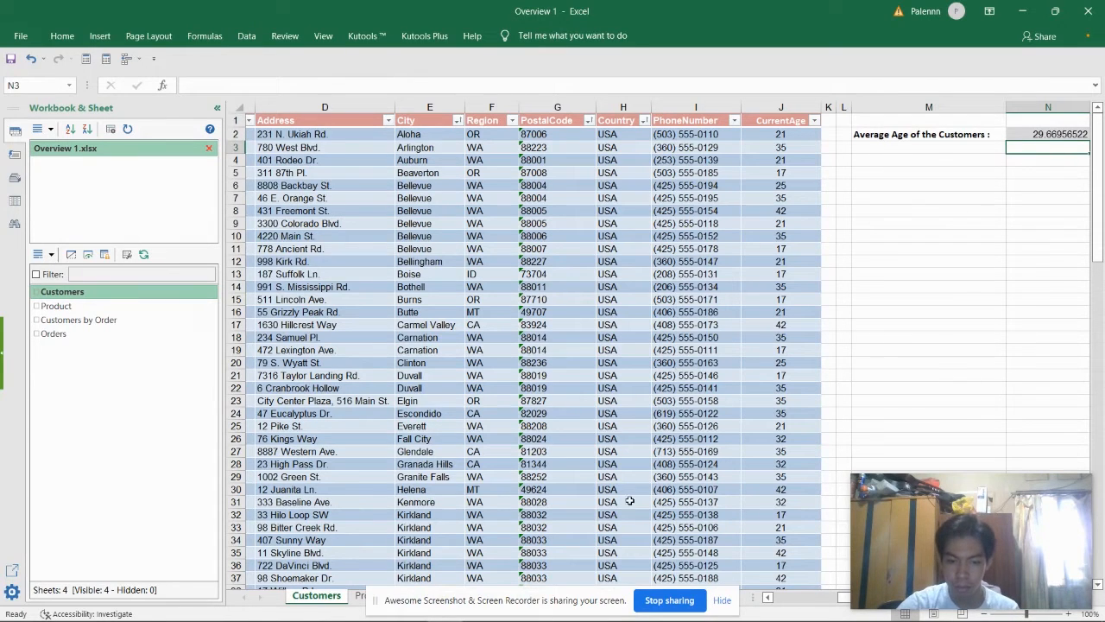
Look up Task 4 in the exam PDF in Chrome, and open the Product worksheet in Excel
{"action": "key", "text": "alt+Tab"}
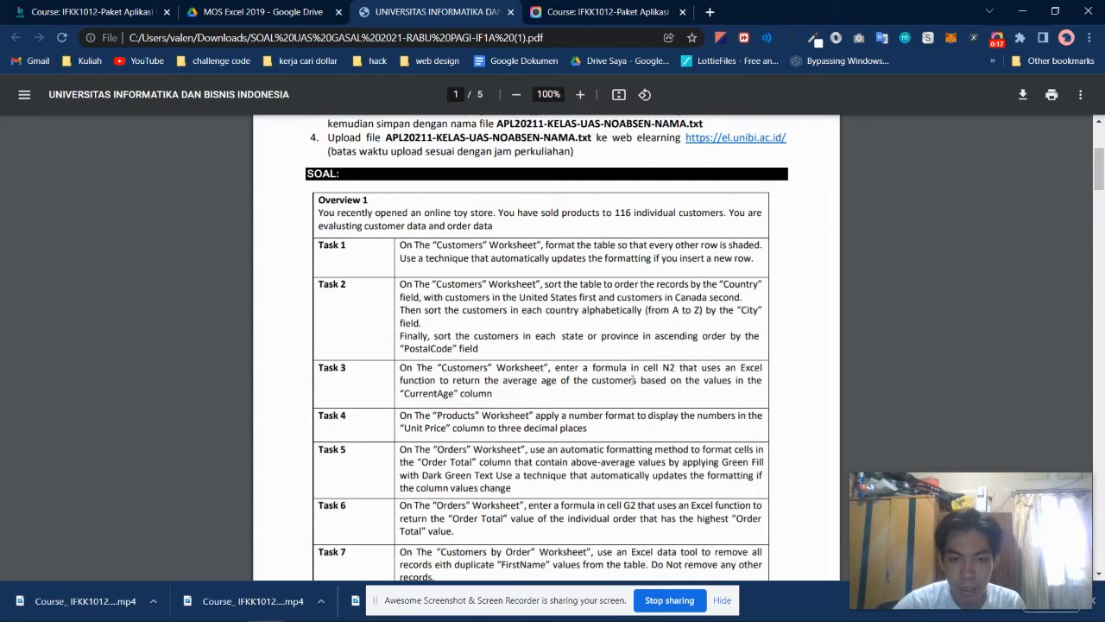
{"action": "key", "text": "alt+Tab"}
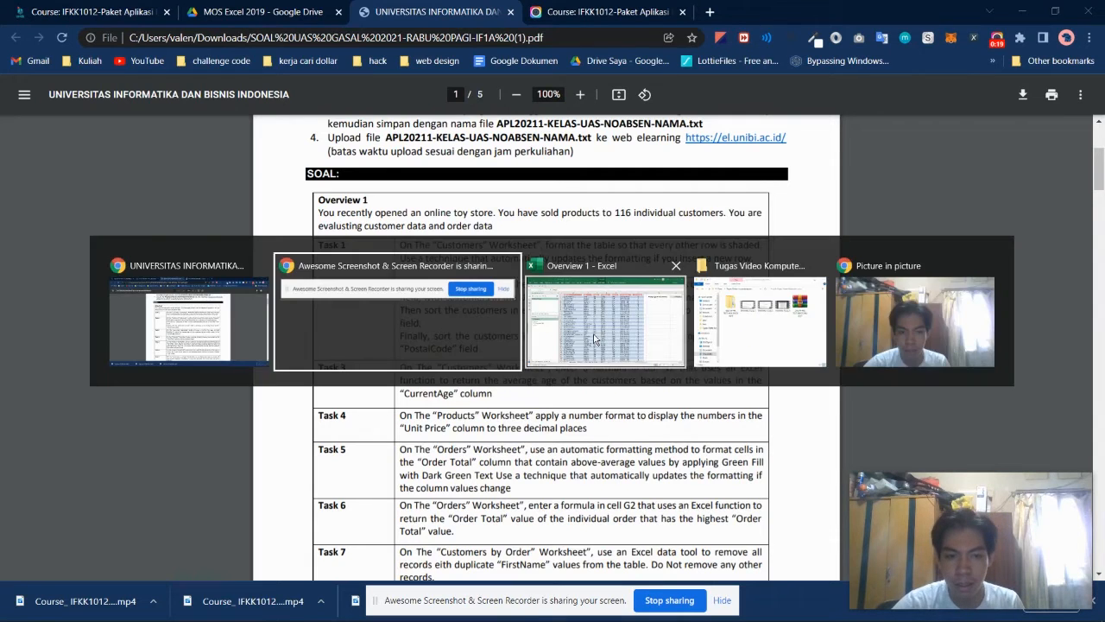
{"action": "key", "text": "alt+Tab"}
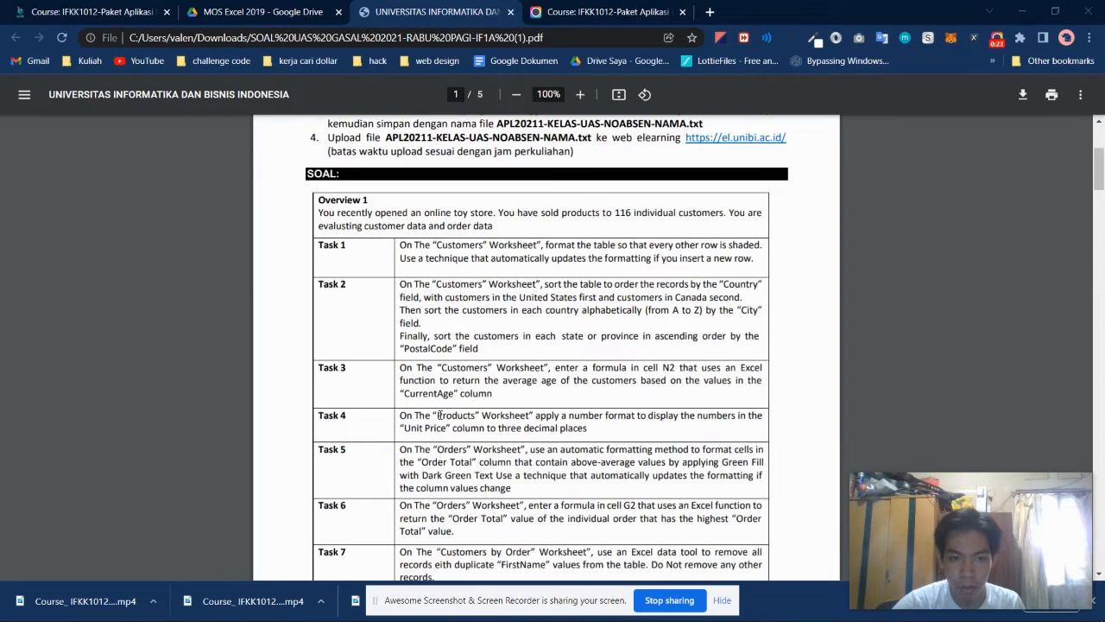
{"action": "key", "text": "alt+Tab"}
{"action": "left_click_drag", "start_coordinate": [574, 607], "coordinate": [929, 38]}
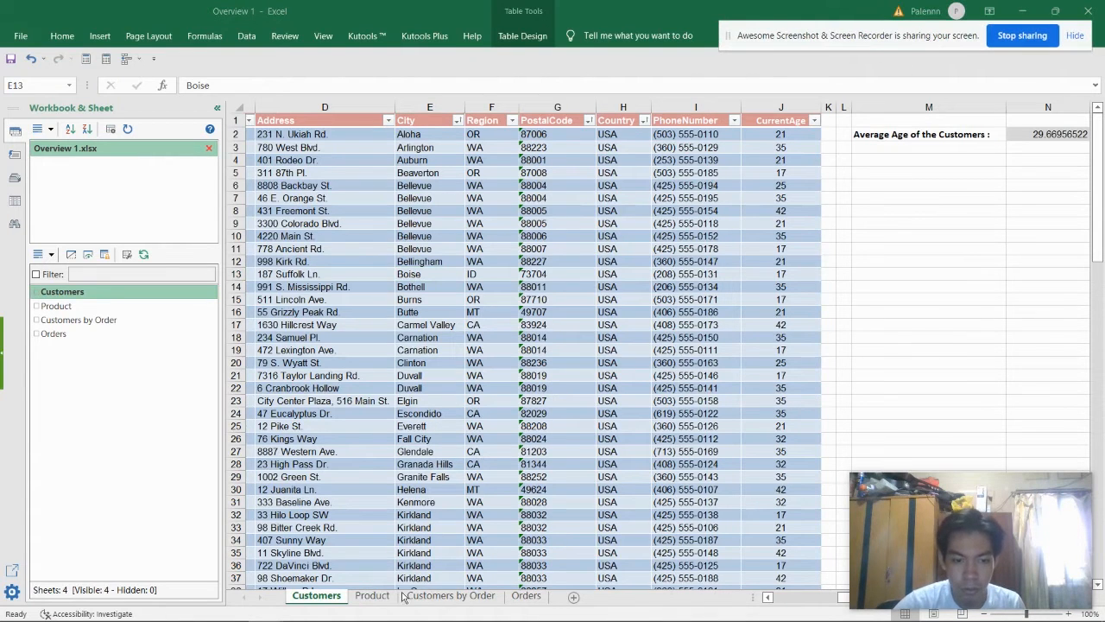
{"action": "left_click", "coordinate": [378, 603]}
{"action": "left_click", "coordinate": [377, 601]}
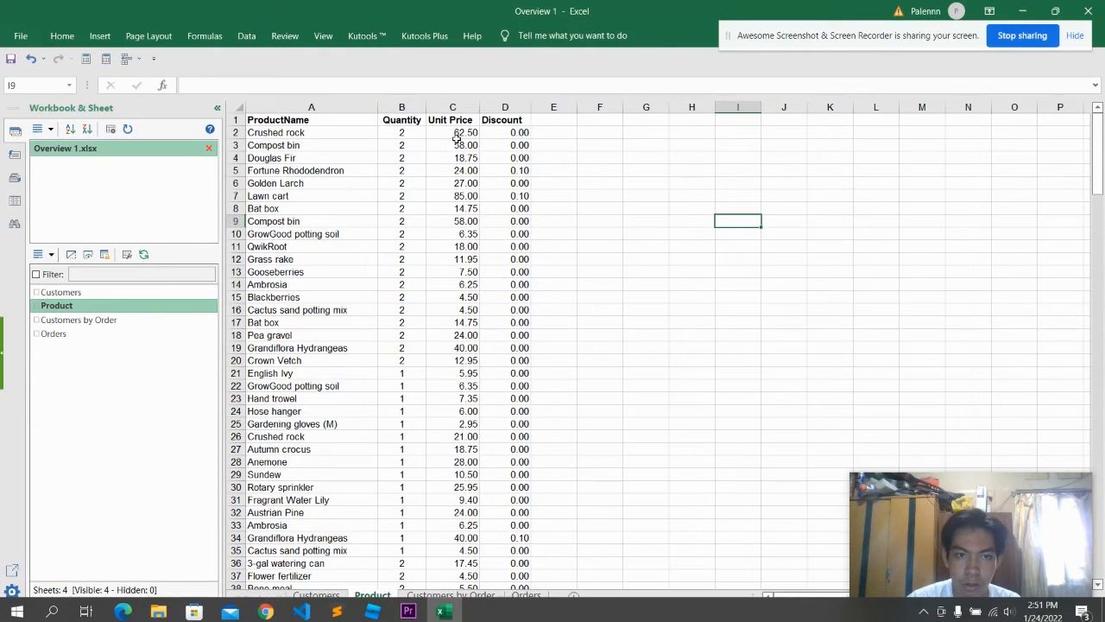
Reread the Task 4 instruction about the Unit Price decimal places in the Chrome PDF, and return to Excel
{"action": "key", "text": "alt+Tab"}
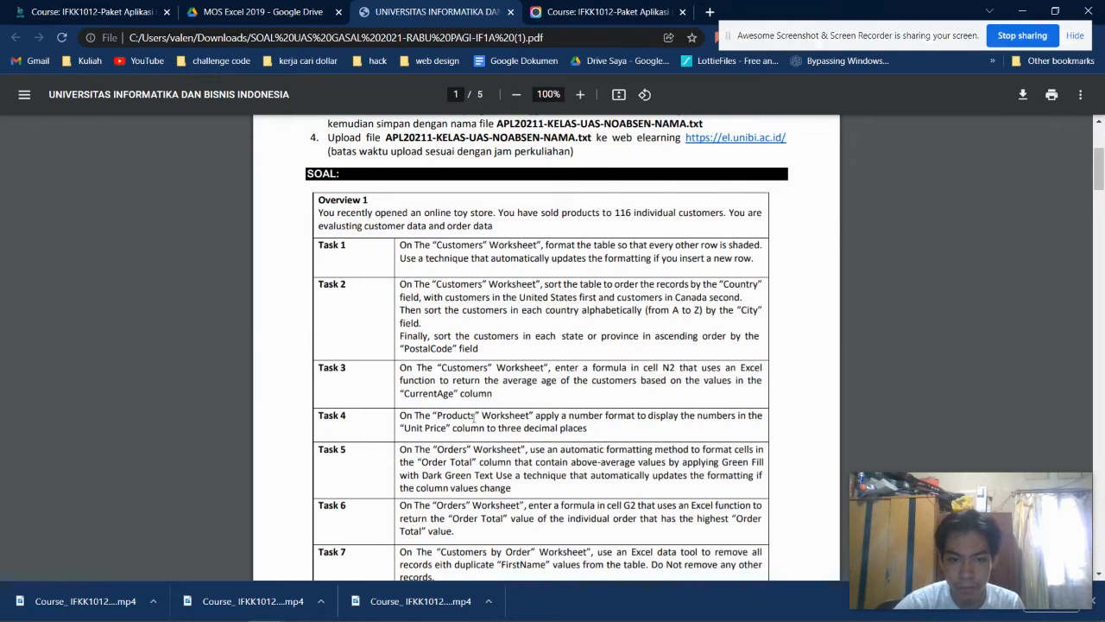
{"action": "triple_click", "coordinate": [430, 428]}
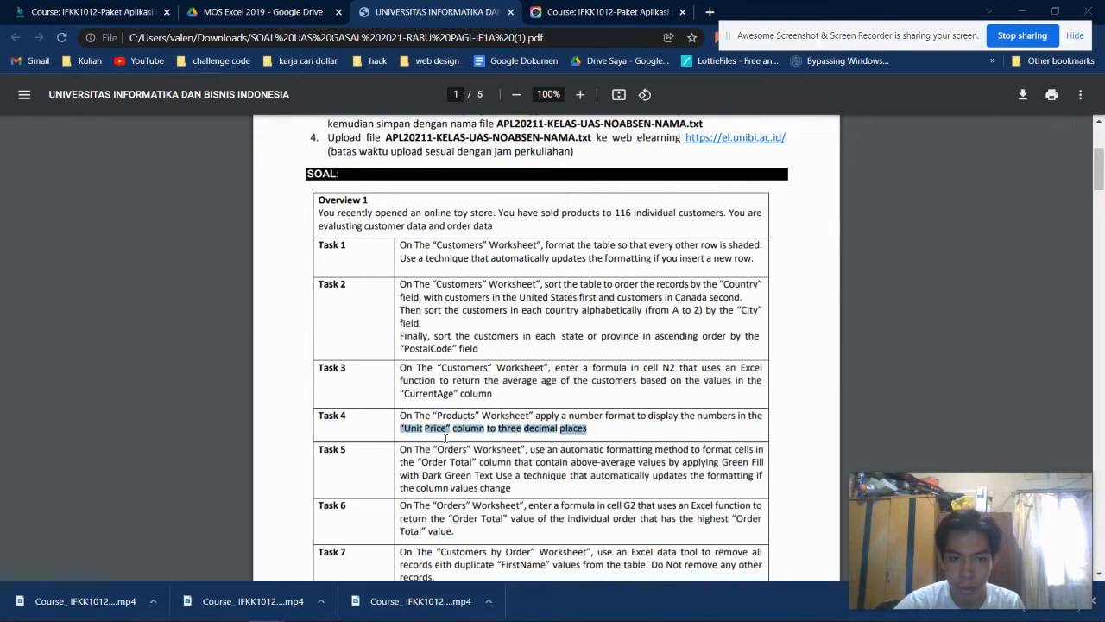
{"action": "key", "text": "alt+Tab"}
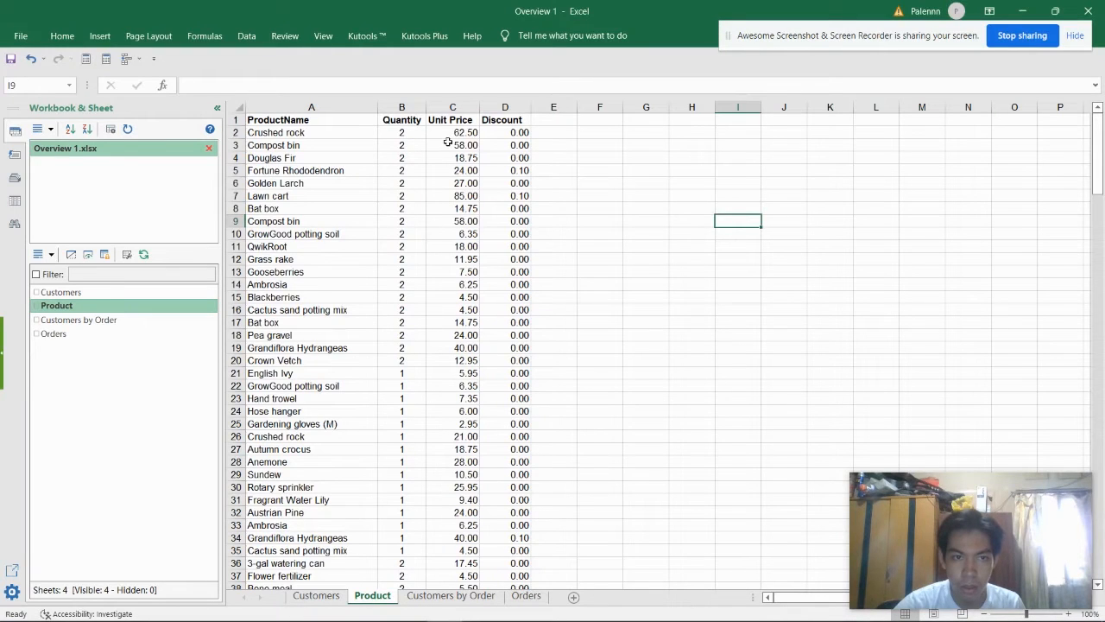
Format all Unit Price values on the Product worksheet as numbers with 3 decimal places
{"action": "left_click", "coordinate": [450, 133]}
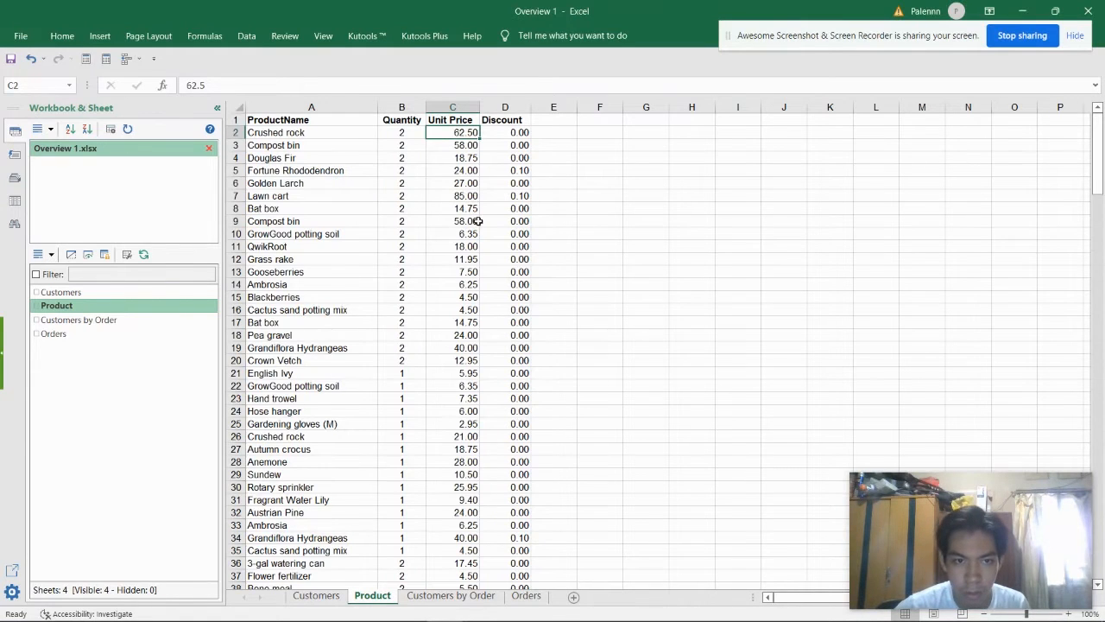
{"action": "key", "text": "ctrl+shift+Down"}
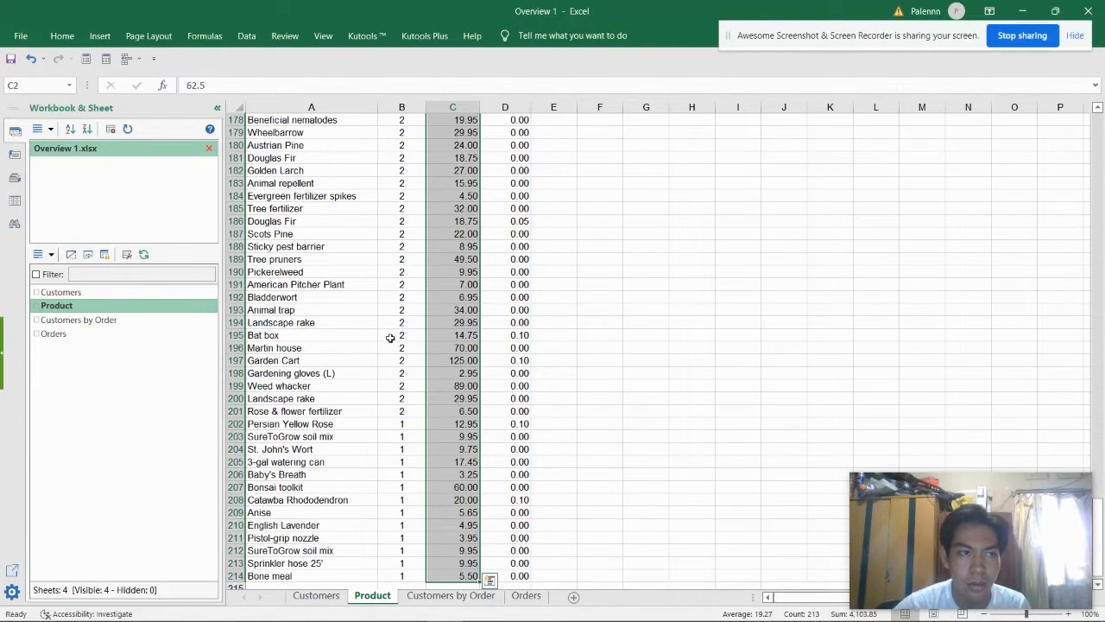
{"action": "left_click", "coordinate": [61, 37]}
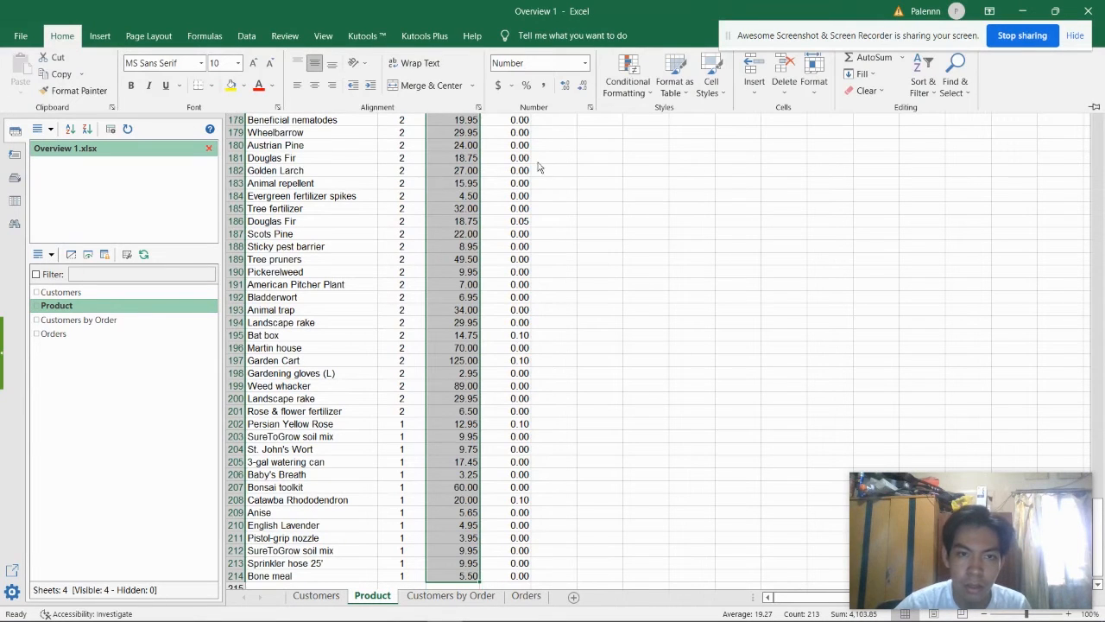
{"action": "left_click", "coordinate": [587, 107]}
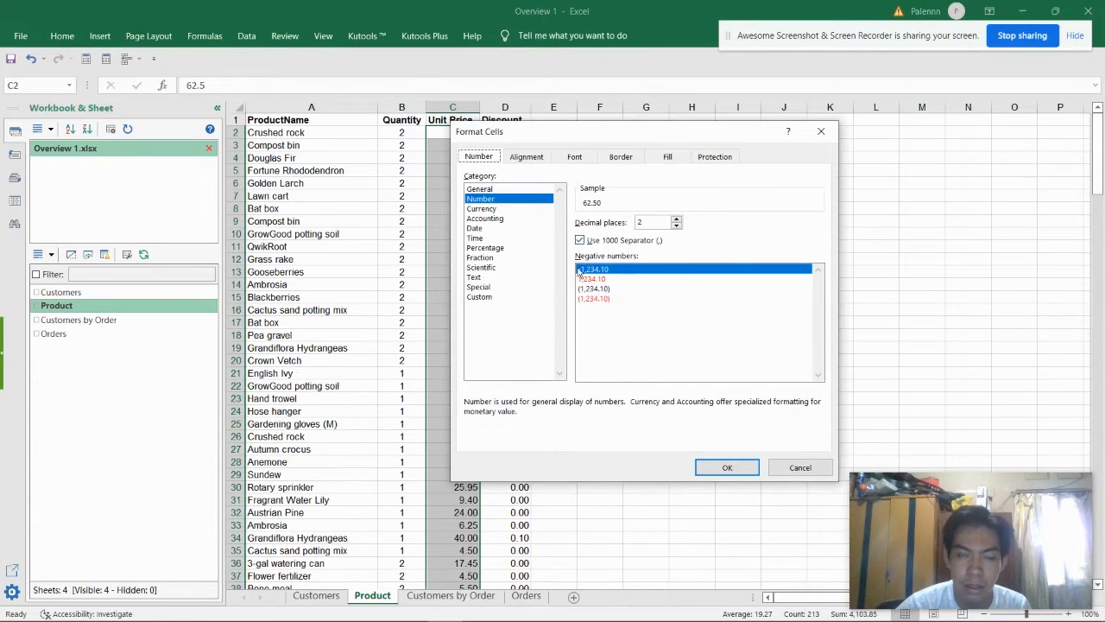
{"action": "left_click", "coordinate": [648, 225]}
{"action": "key", "text": "BackSpace"}
{"action": "type", "text": "3"}
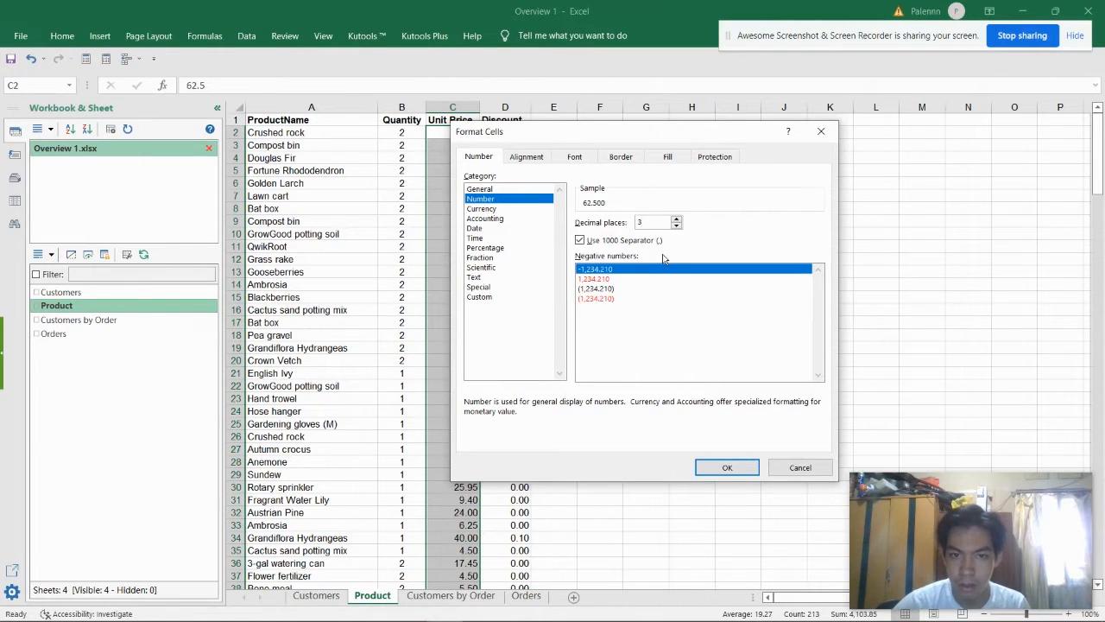
{"action": "left_click", "coordinate": [736, 470]}
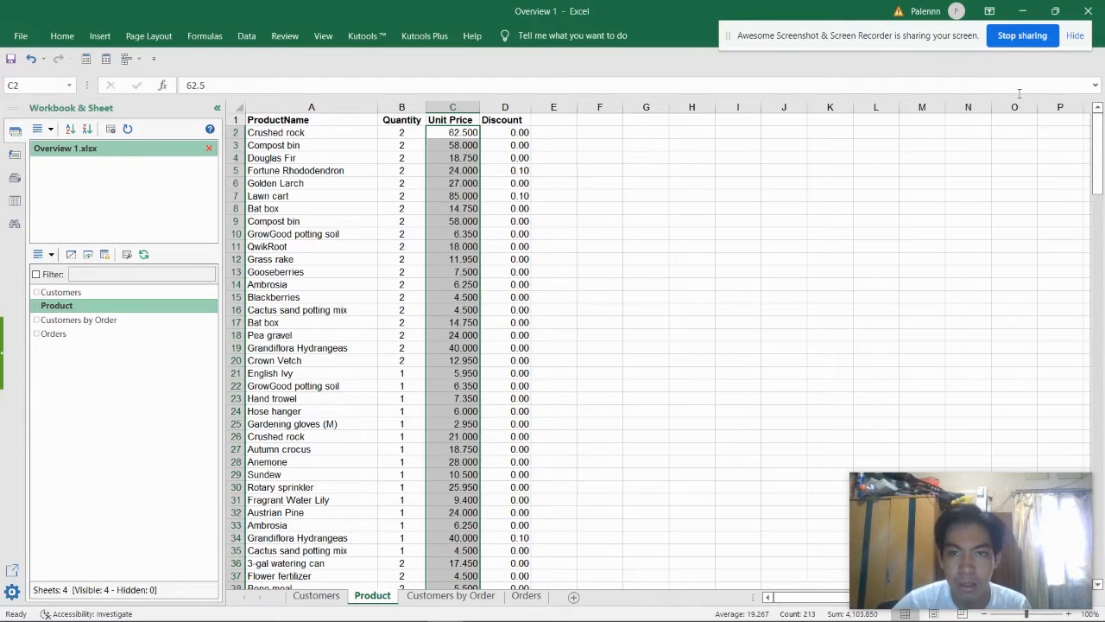
Read the Task 5 instruction in the exam PDF in Chrome, and open the Orders worksheet in Excel at its first rows
{"action": "key", "text": "alt+Tab"}
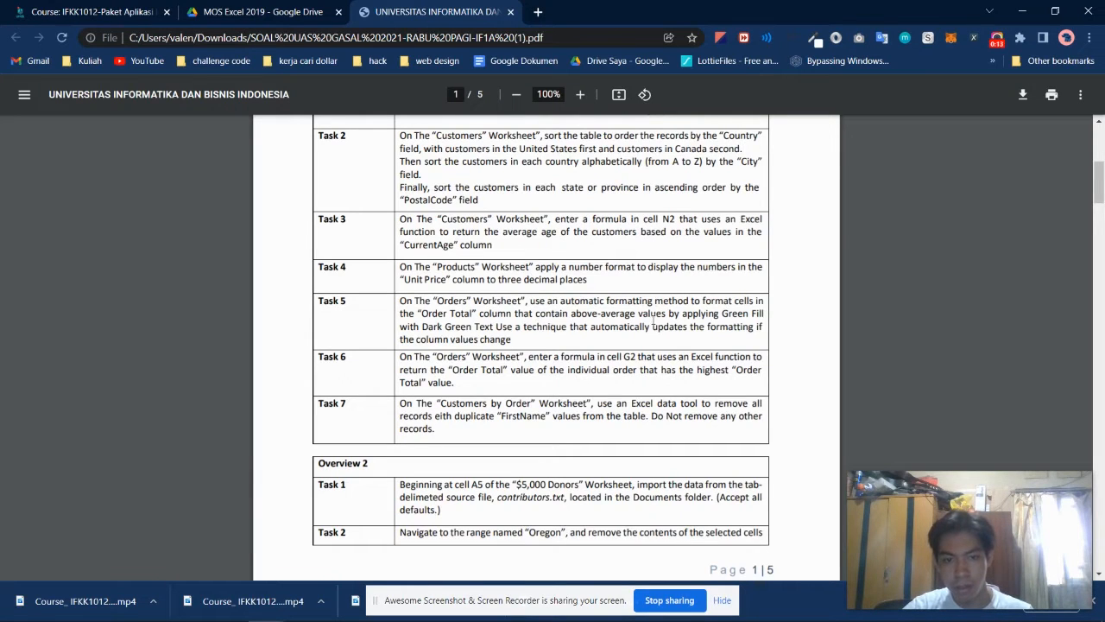
{"action": "double_click", "coordinate": [696, 311]}
{"action": "left_click", "coordinate": [702, 317]}
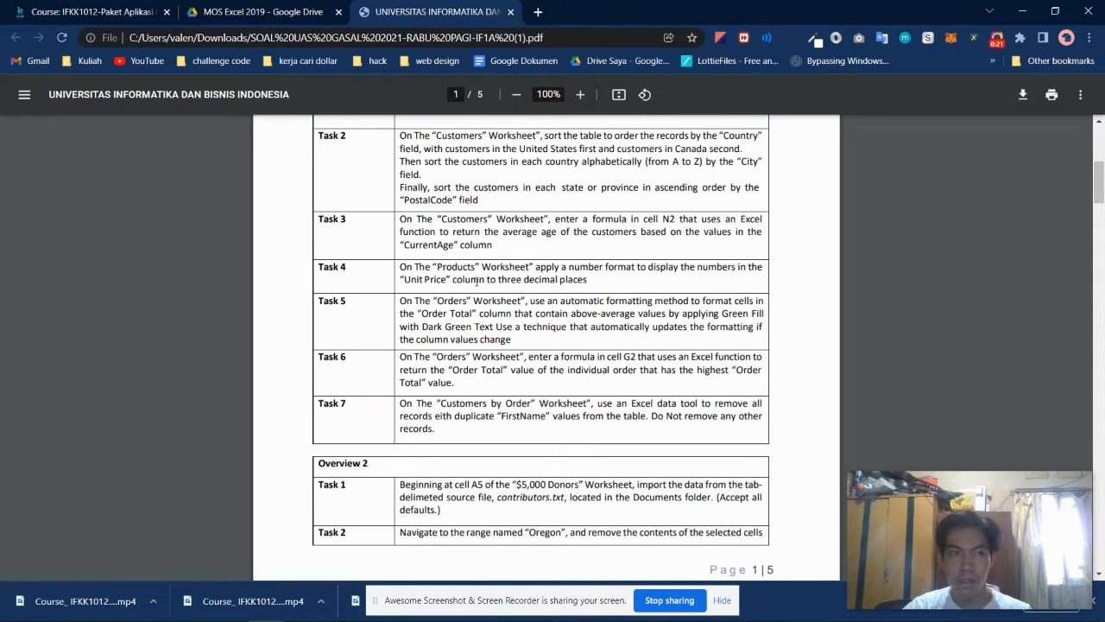
{"action": "key", "text": "alt+Tab"}
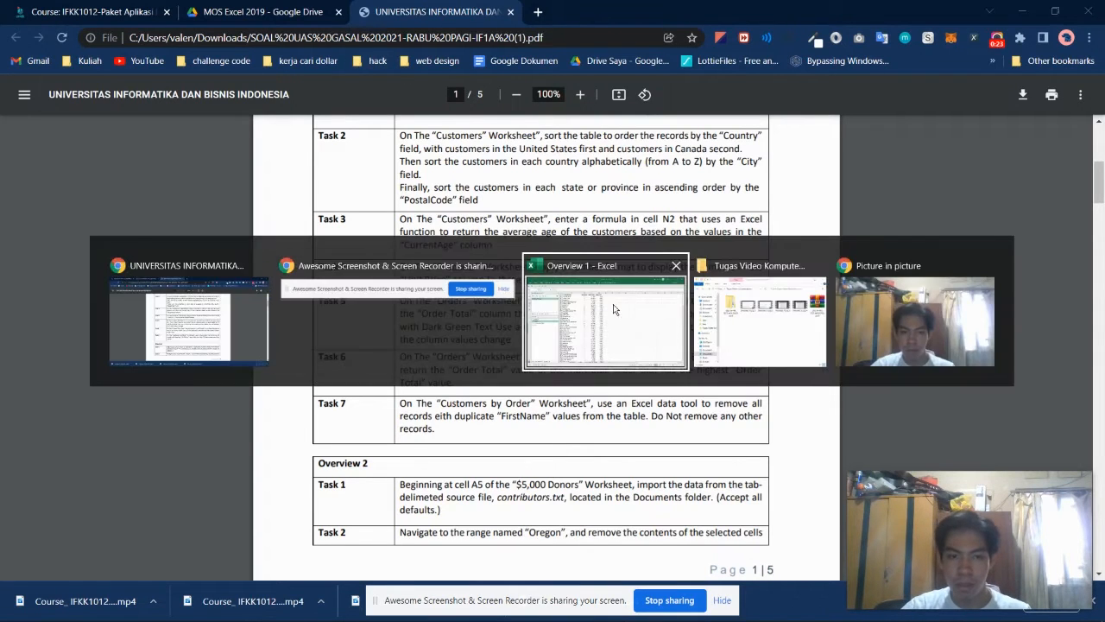
{"action": "left_click", "coordinate": [613, 304]}
{"action": "left_click_drag", "start_coordinate": [591, 603], "coordinate": [957, 71]}
{"action": "left_click", "coordinate": [530, 599]}
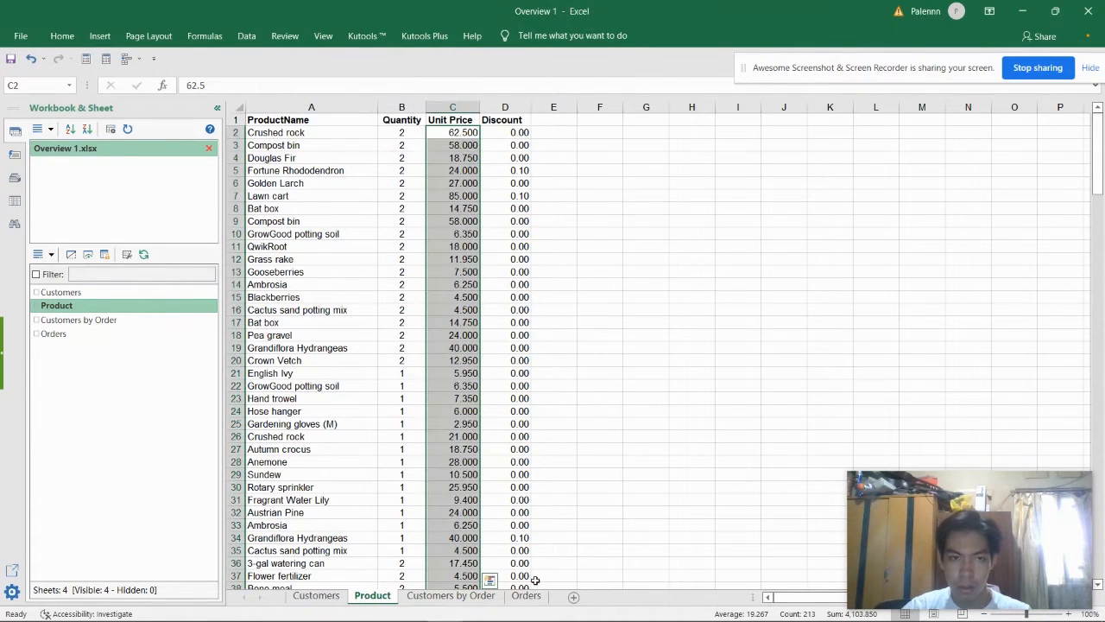
{"action": "left_click", "coordinate": [527, 598]}
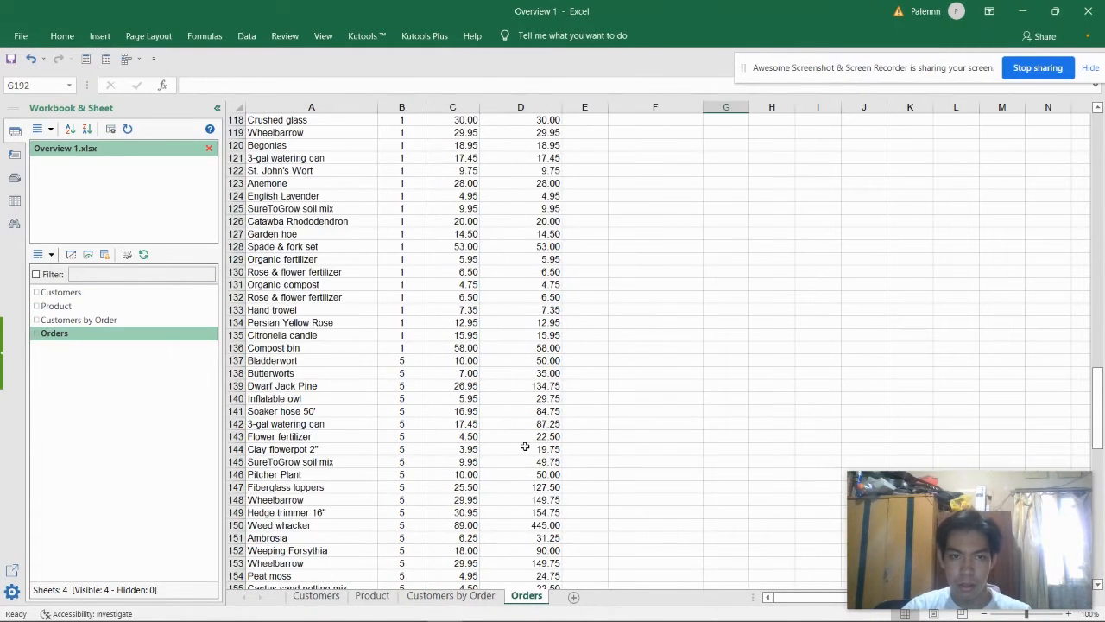
{"action": "scroll", "coordinate": [518, 446], "scroll_direction": "up", "scroll_amount": 20}
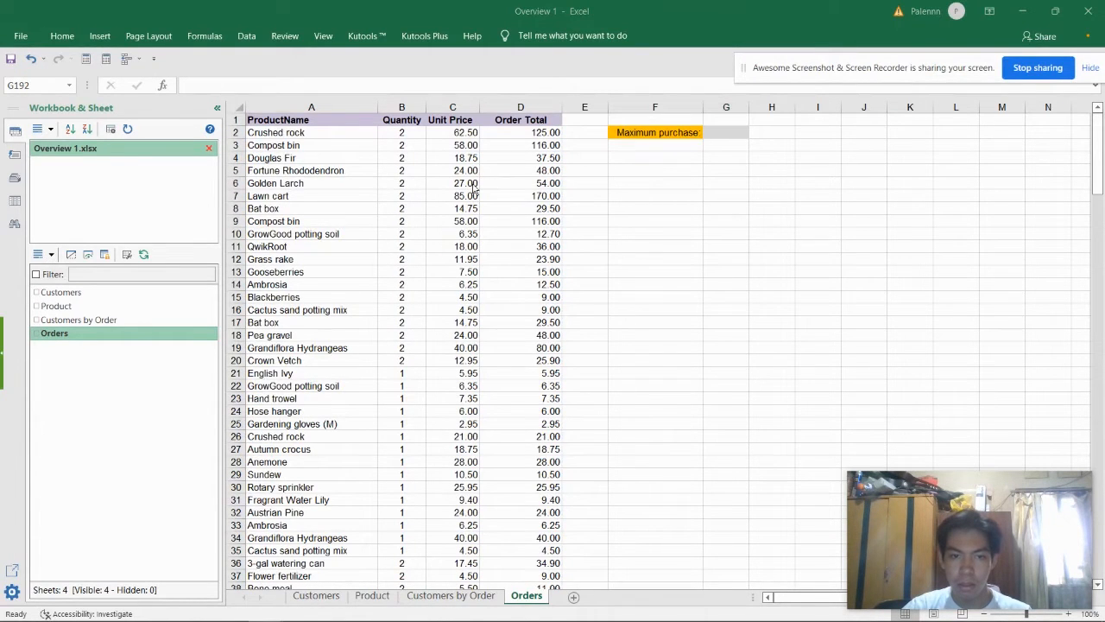
{"action": "key", "text": "alt+Tab"}
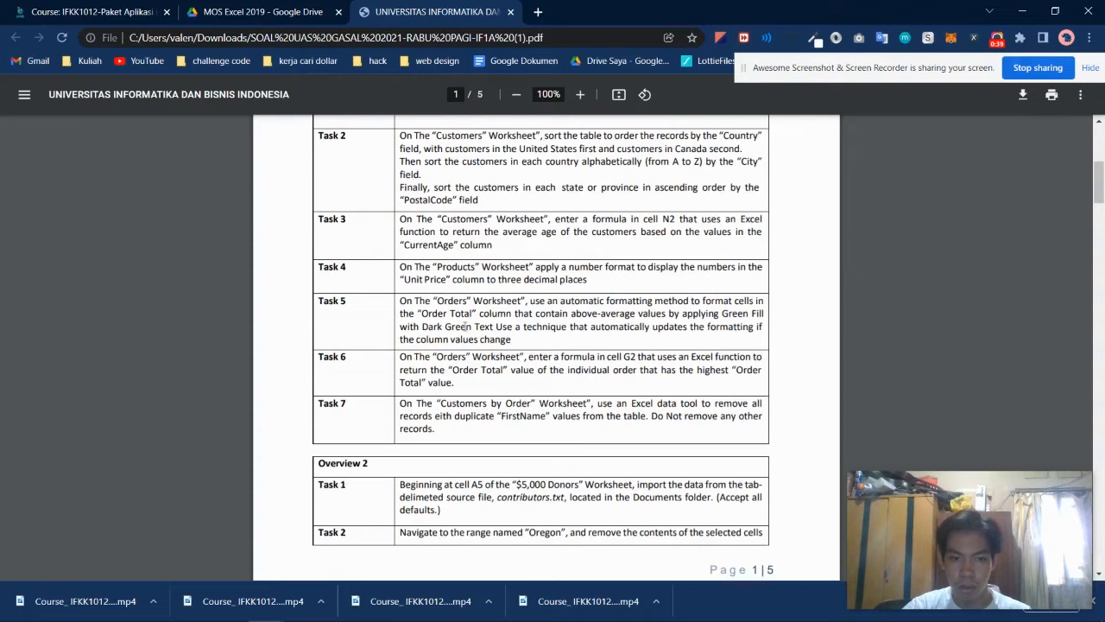
{"action": "key", "text": "alt+Tab"}
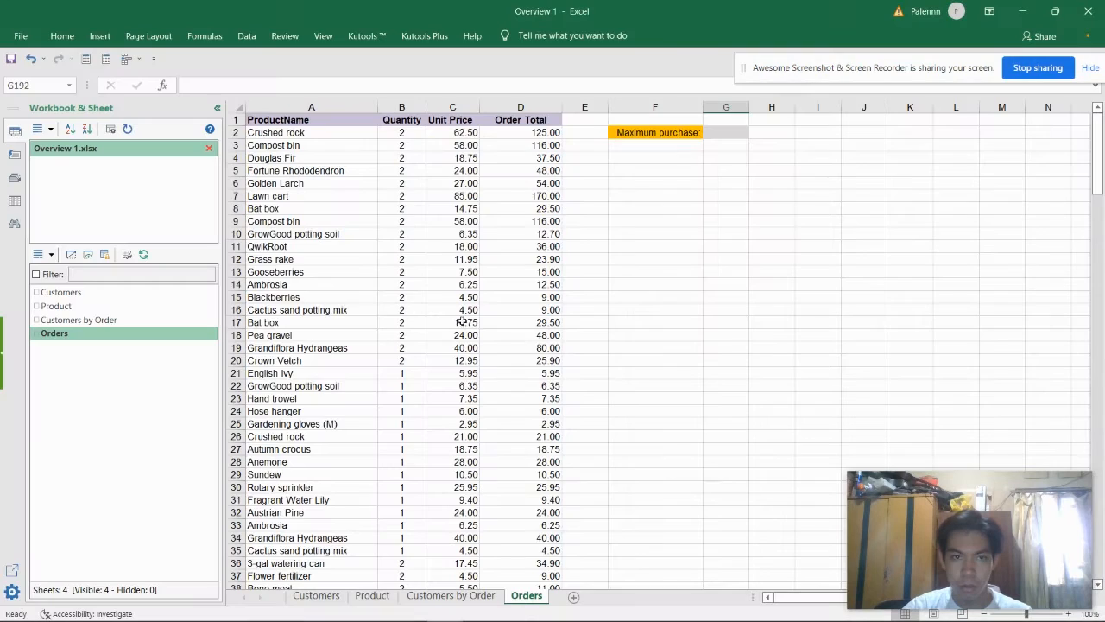
Start an Above Average conditional formatting rule for all Order Total values on the Orders worksheet
{"action": "left_click", "coordinate": [535, 132]}
{"action": "key", "text": "alt+Tab"}
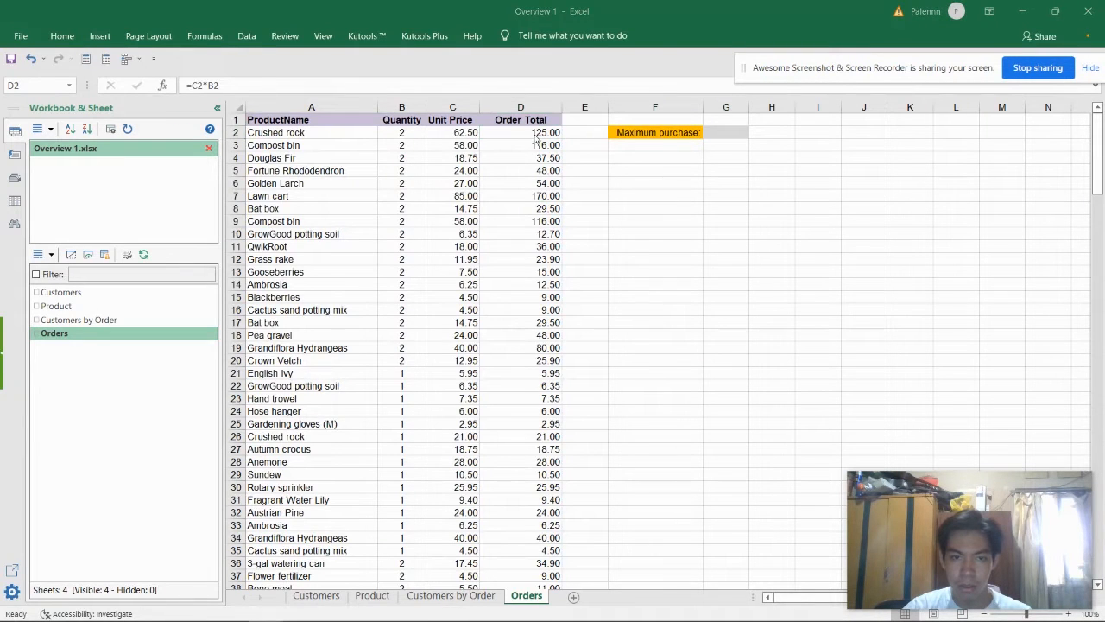
{"action": "left_click", "coordinate": [535, 133]}
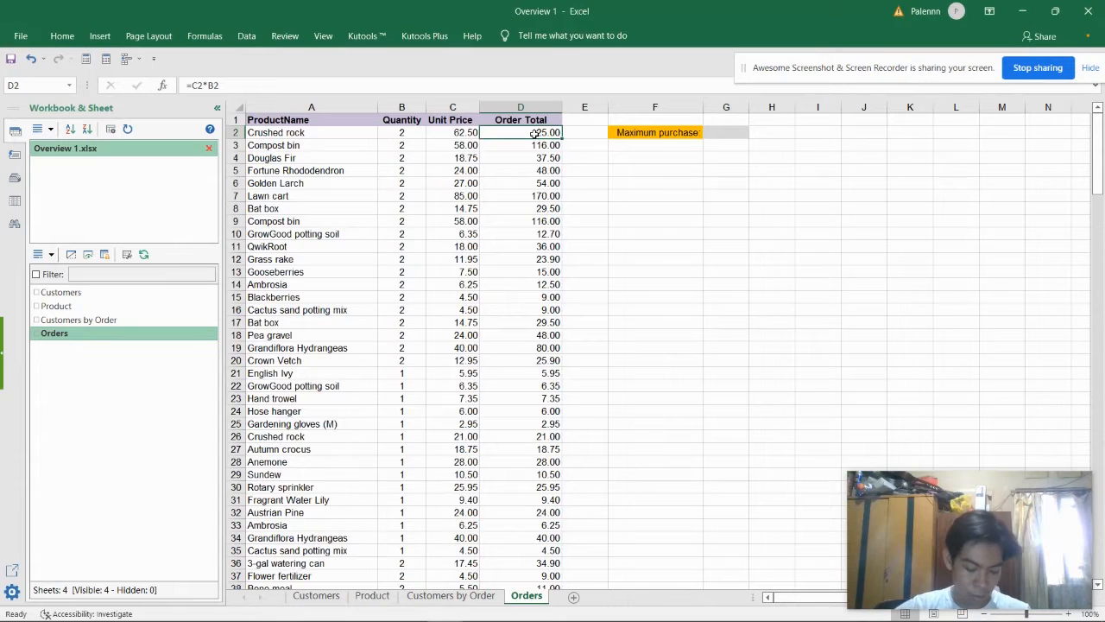
{"action": "key", "text": "ctrl+shift+Down"}
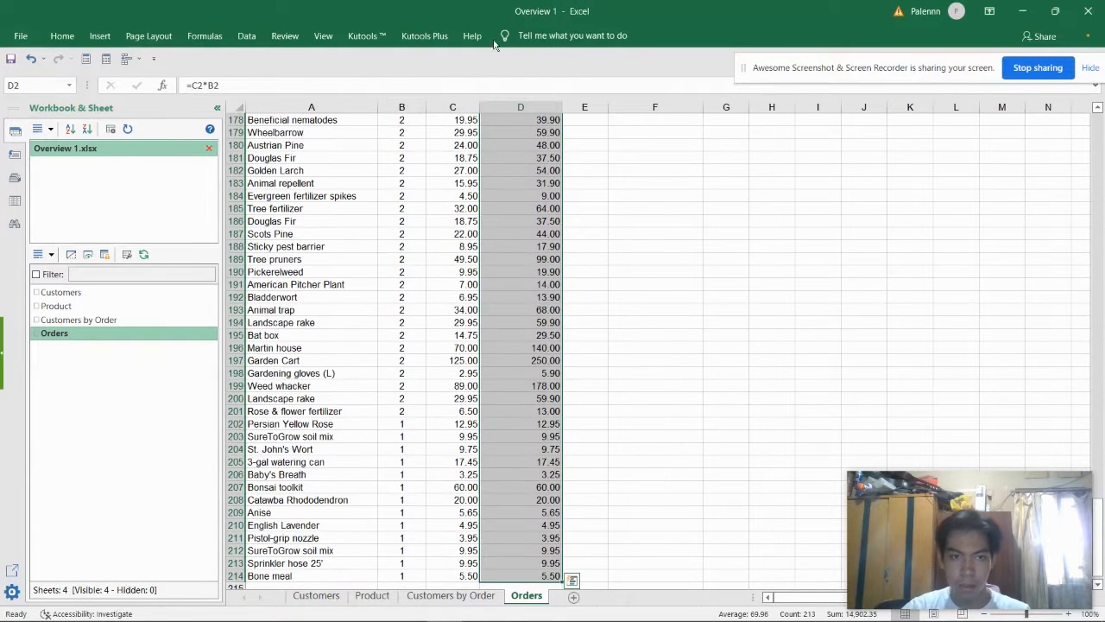
{"action": "left_click", "coordinate": [48, 41]}
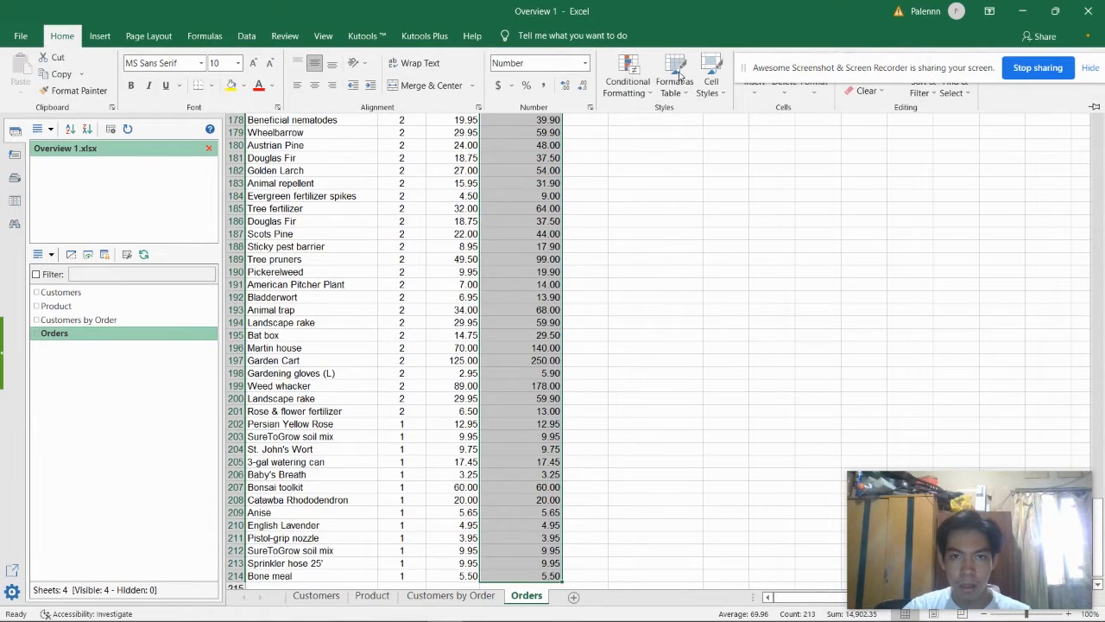
{"action": "left_click_drag", "start_coordinate": [813, 71], "coordinate": [483, 615]}
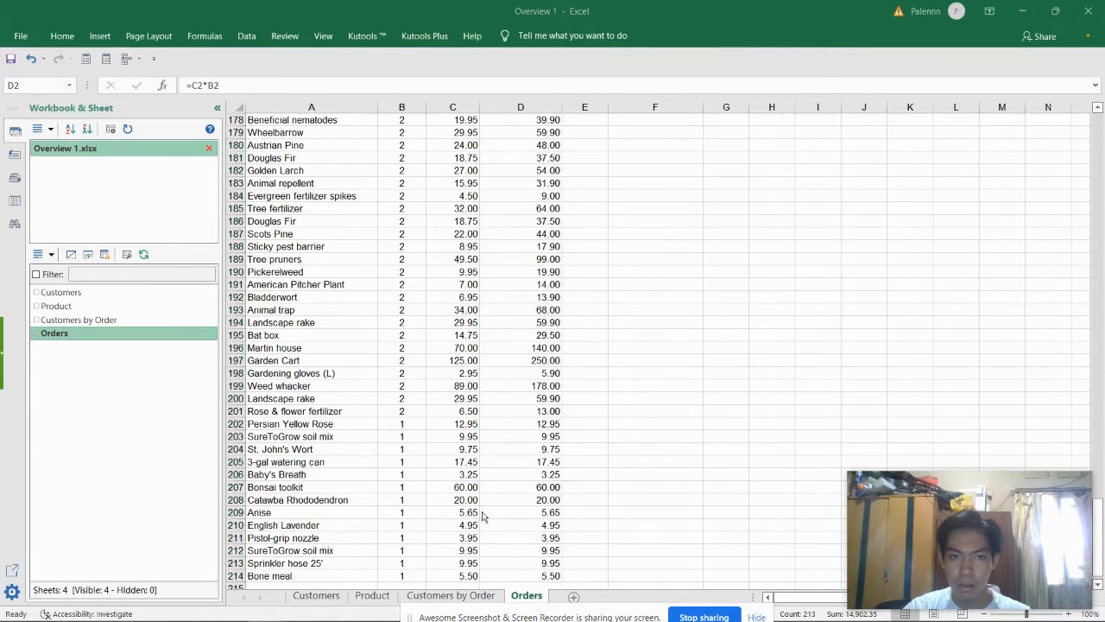
{"action": "scroll", "coordinate": [540, 208], "scroll_direction": "up", "scroll_amount": 13}
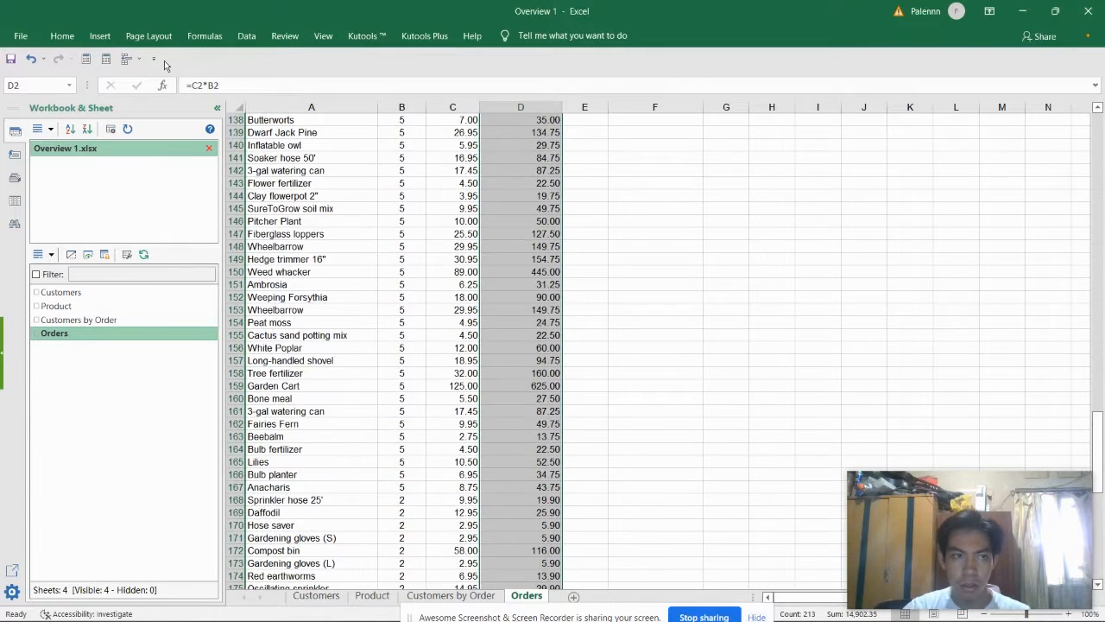
{"action": "left_click", "coordinate": [63, 35]}
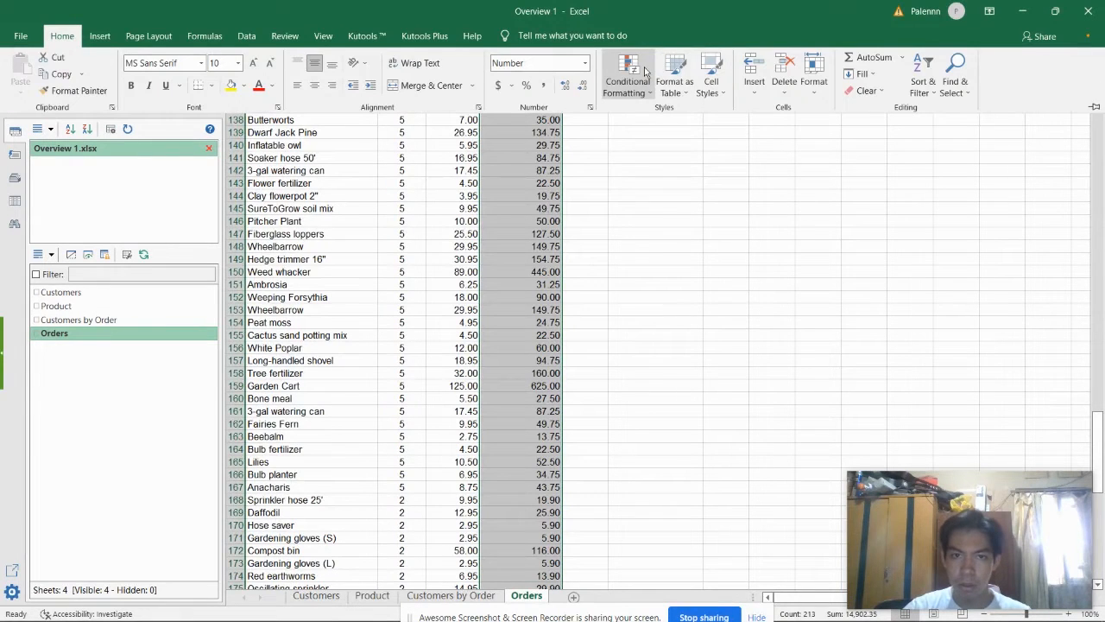
{"action": "left_click", "coordinate": [644, 72]}
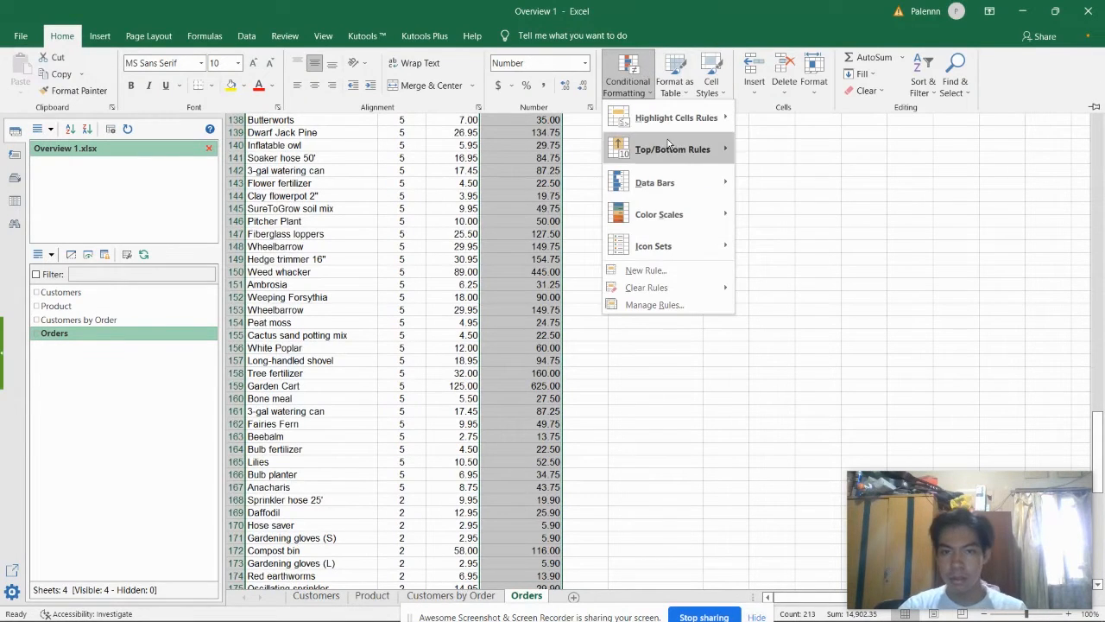
{"action": "mouse_move", "coordinate": [687, 155]}
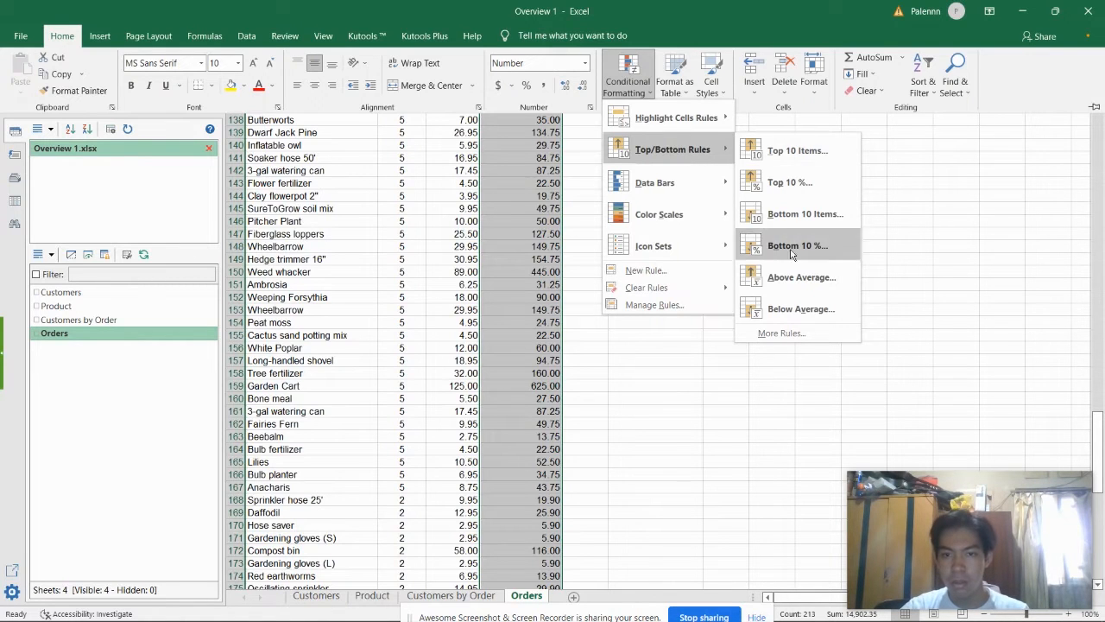
{"action": "left_click", "coordinate": [791, 273]}
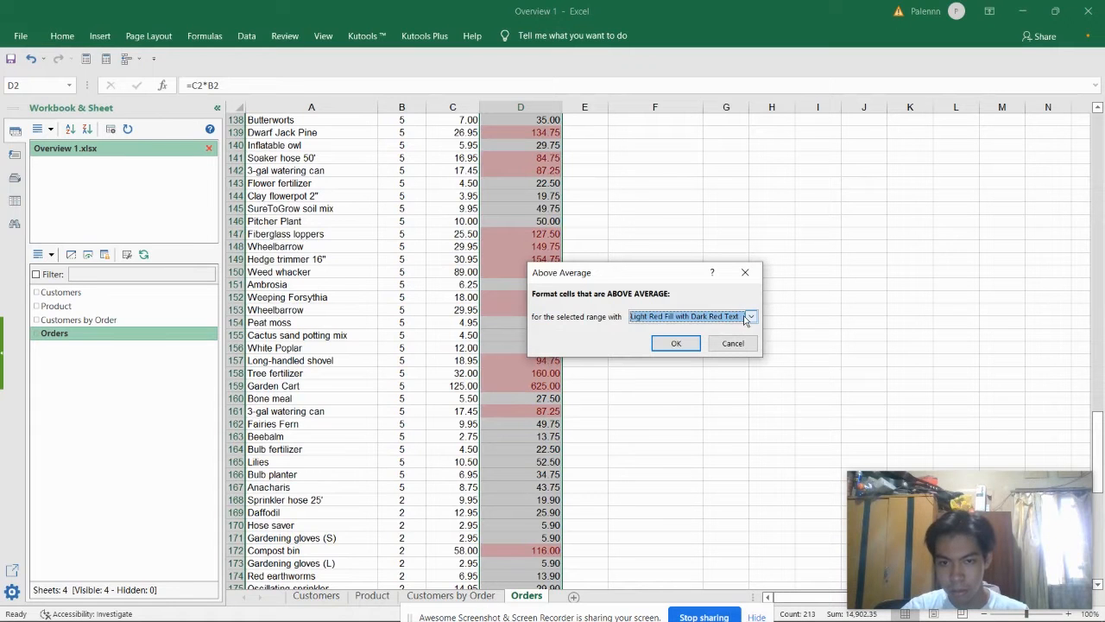
Recheck the required colours in the Chrome PDF, and apply the above-average rule in Excel with Green Fill with Dark Green Text
{"action": "key", "text": "alt+Tab"}
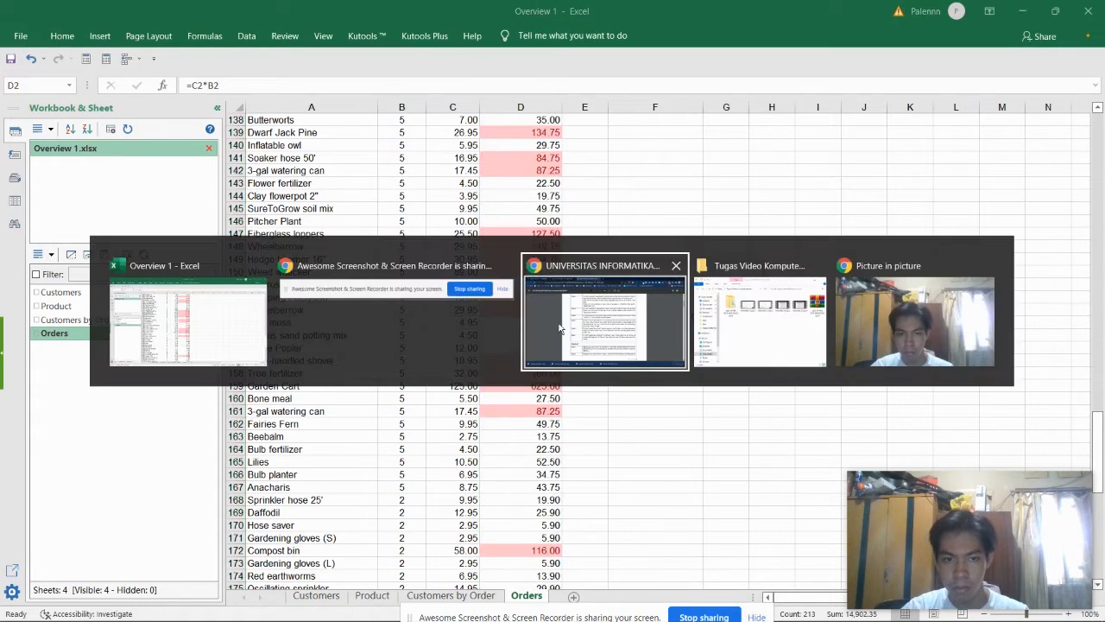
{"action": "left_click", "coordinate": [625, 325]}
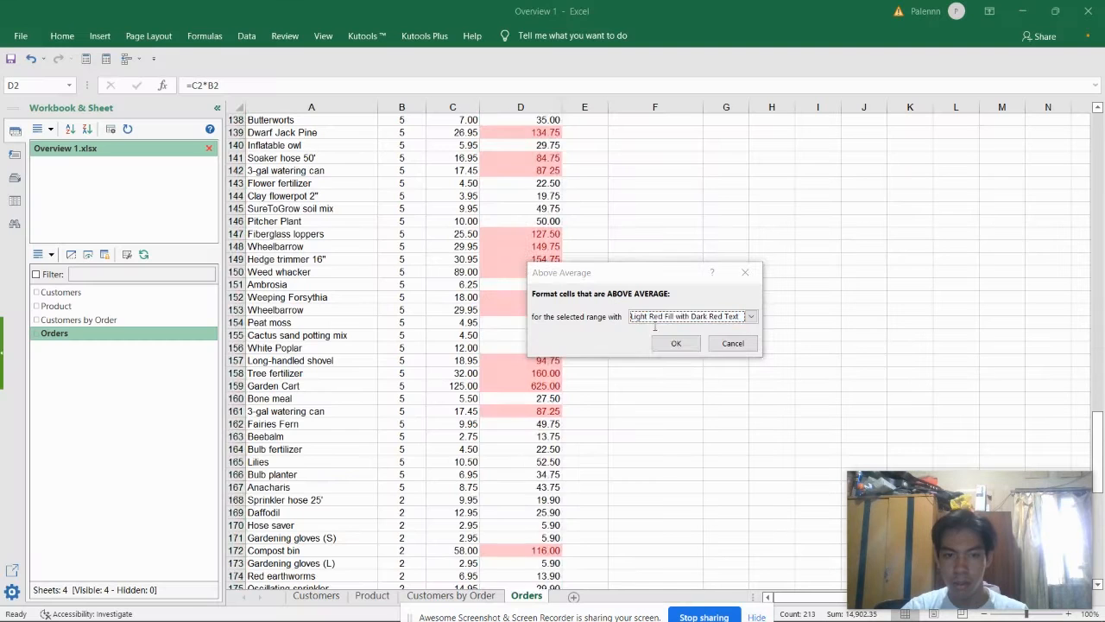
{"action": "key", "text": "alt+Tab"}
{"action": "left_click", "coordinate": [751, 316]}
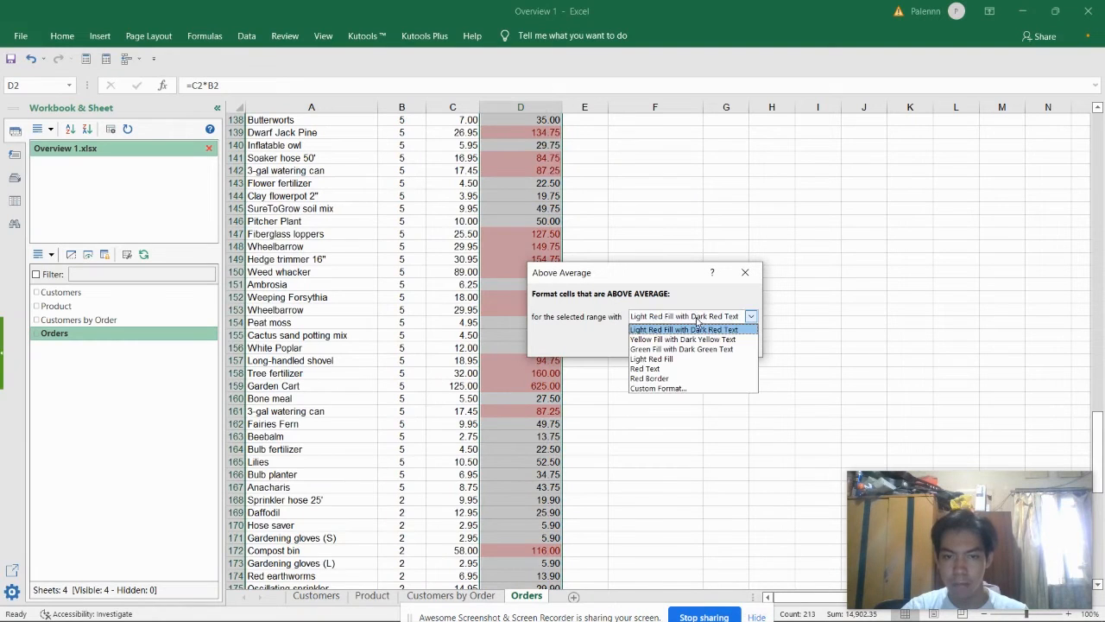
{"action": "left_click", "coordinate": [705, 351]}
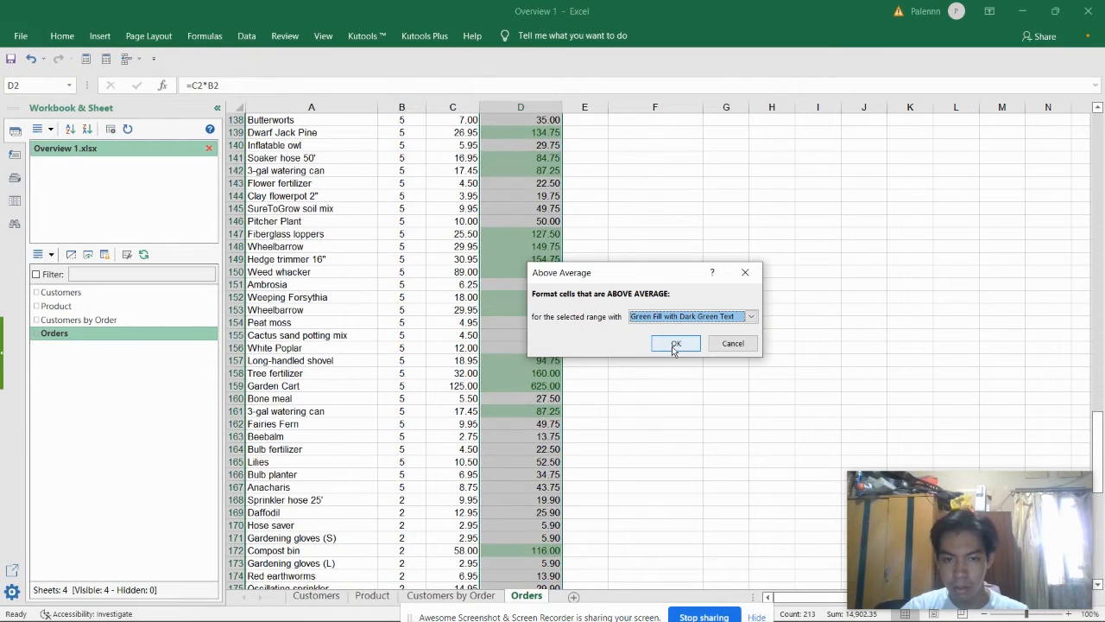
{"action": "left_click", "coordinate": [675, 344]}
{"action": "scroll", "coordinate": [672, 346], "scroll_direction": "up", "scroll_amount": 20}
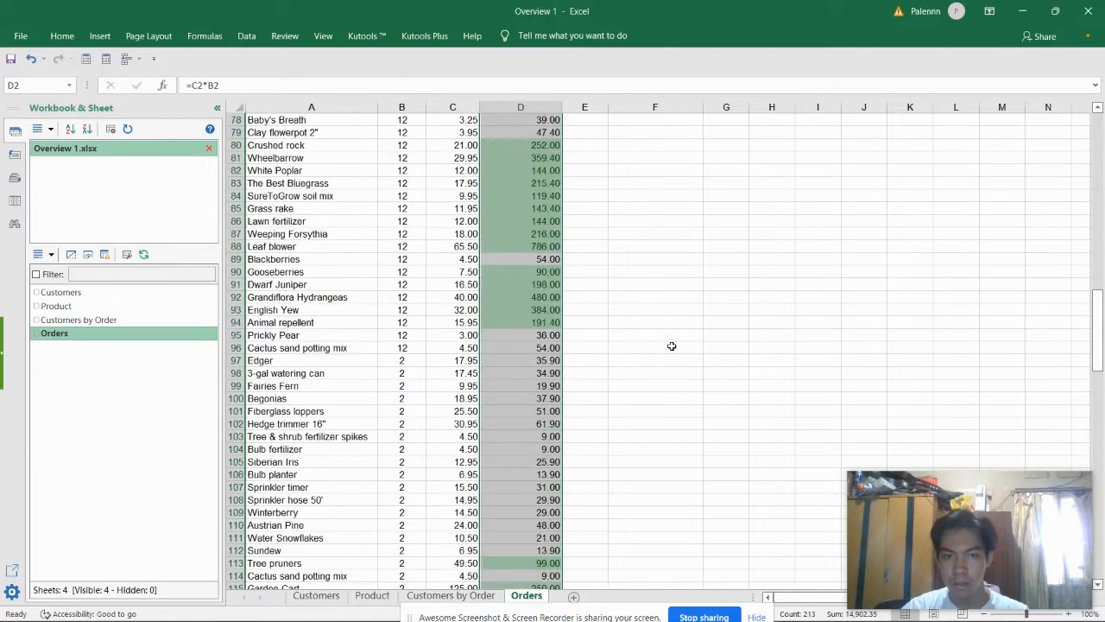
{"action": "scroll", "coordinate": [672, 346], "scroll_direction": "up", "scroll_amount": 19}
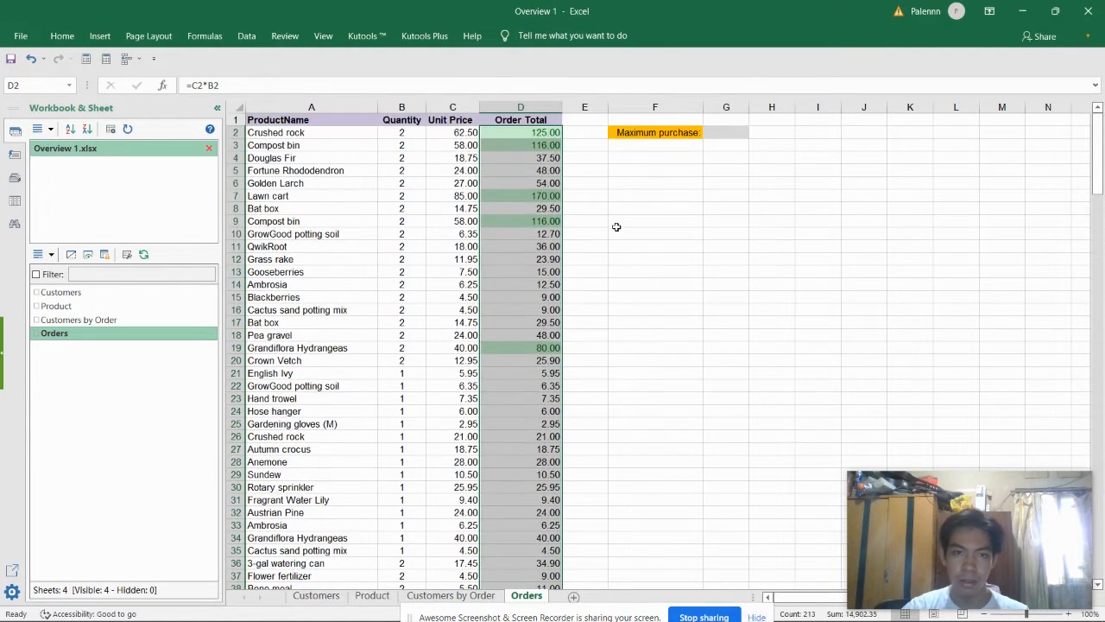
{"action": "left_click", "coordinate": [616, 225]}
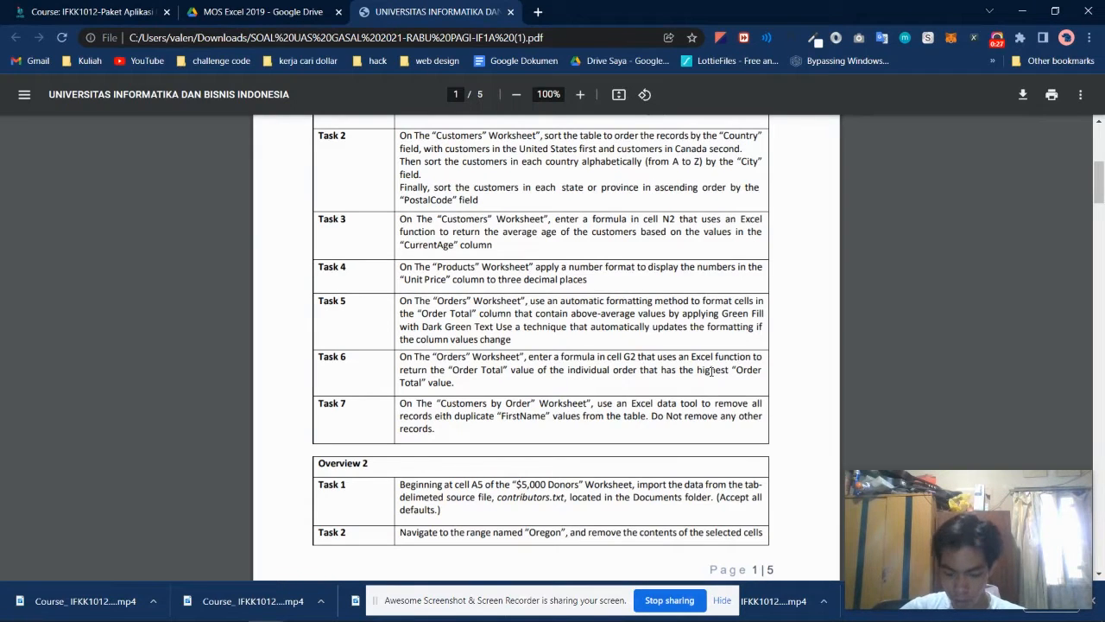
Return to Excel and enter the formula =MAX(D2:D214) in cell G2 of the Orders worksheet to return the highest Order Total
{"action": "key", "text": "alt+Tab"}
{"action": "key", "text": "alt+Tab"}
{"action": "key", "text": "Tab"}
{"action": "left_click", "coordinate": [719, 135]}
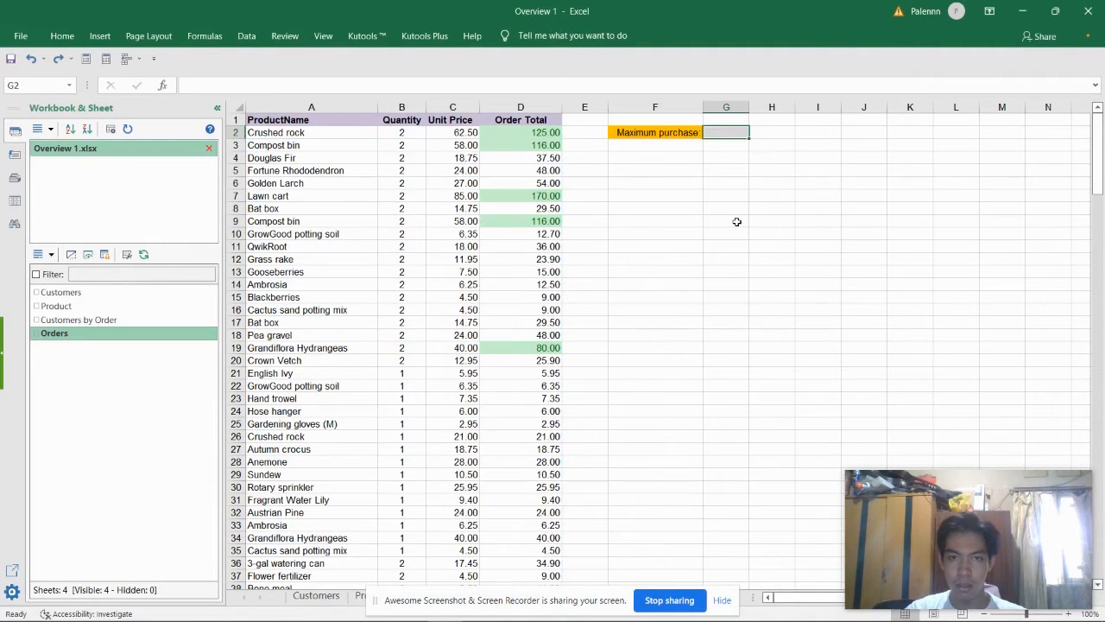
{"action": "left_click", "coordinate": [581, 81]}
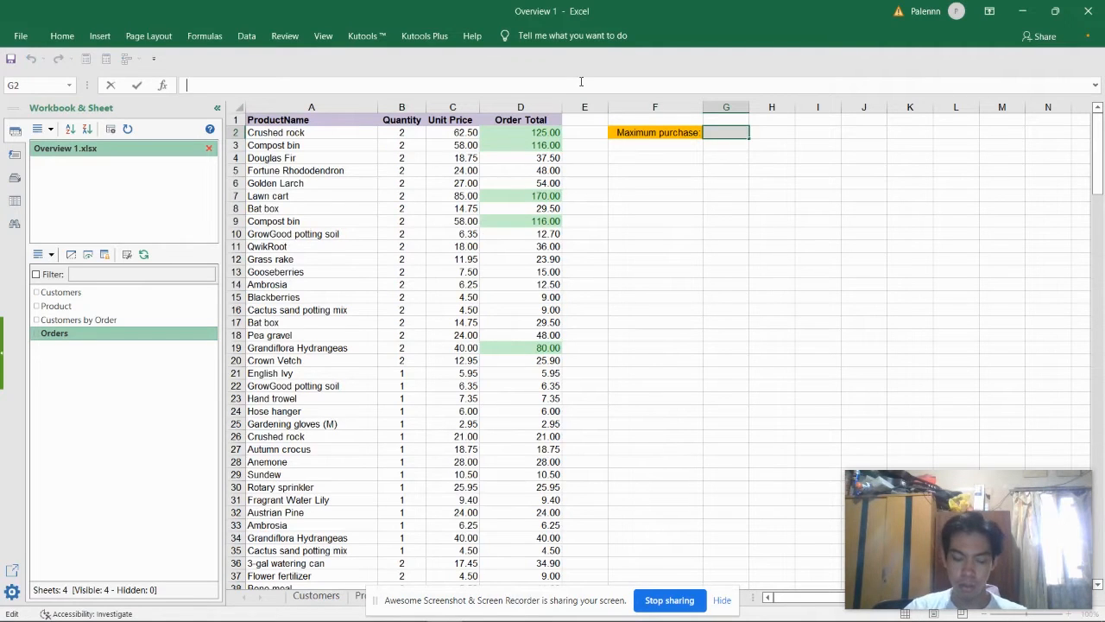
{"action": "type", "text": "=m"}
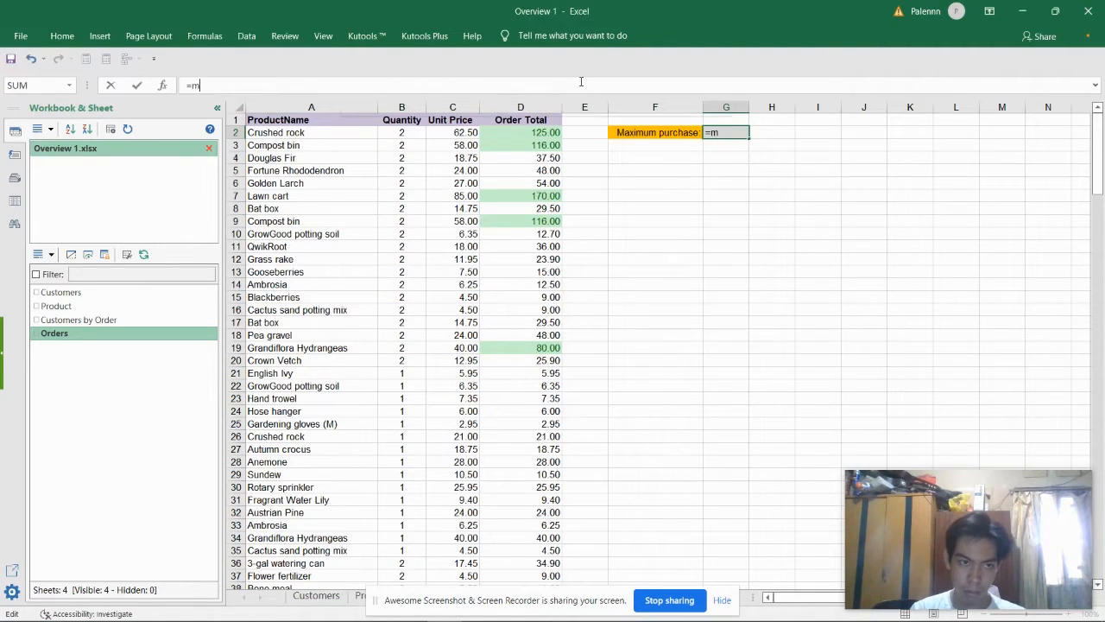
{"action": "type", "text": "ax"}
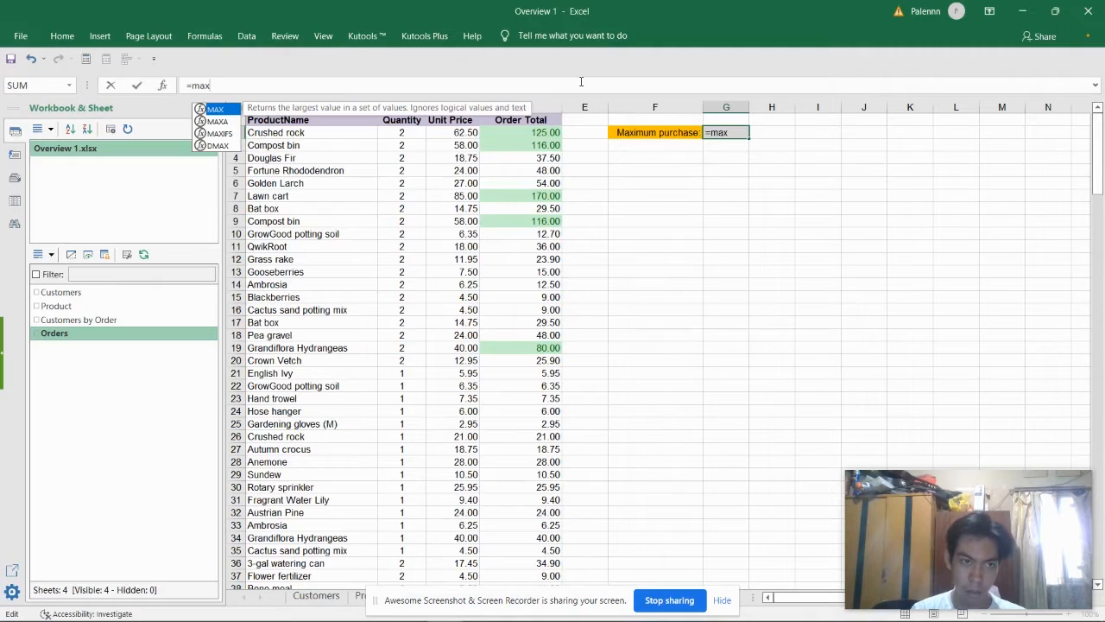
{"action": "type", "text": "()"}
{"action": "key", "text": "Left"}
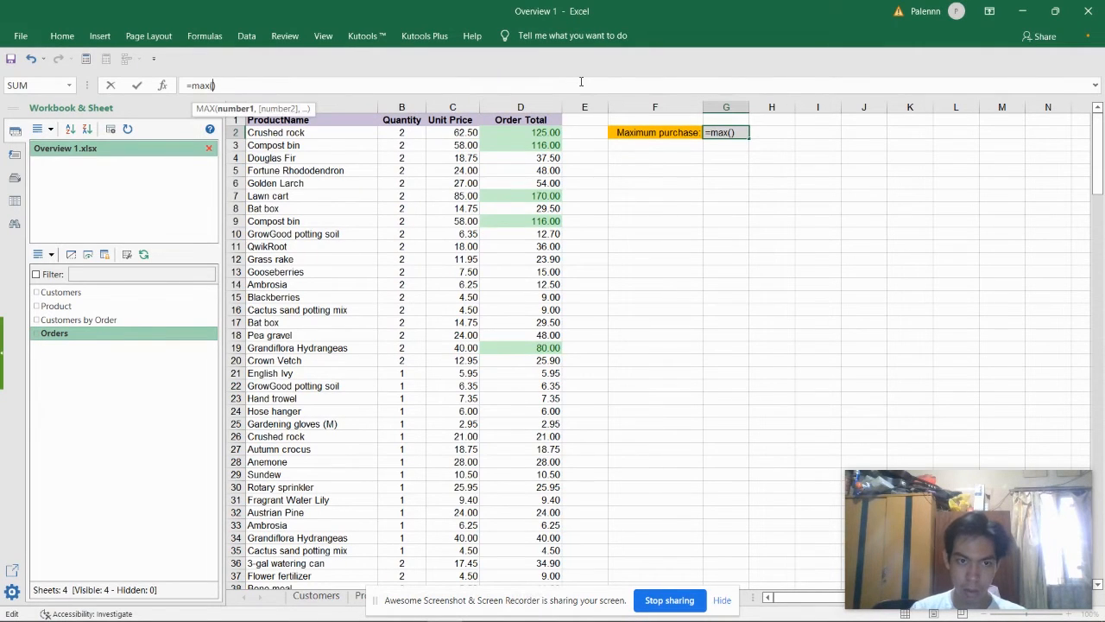
{"action": "left_click", "coordinate": [546, 135]}
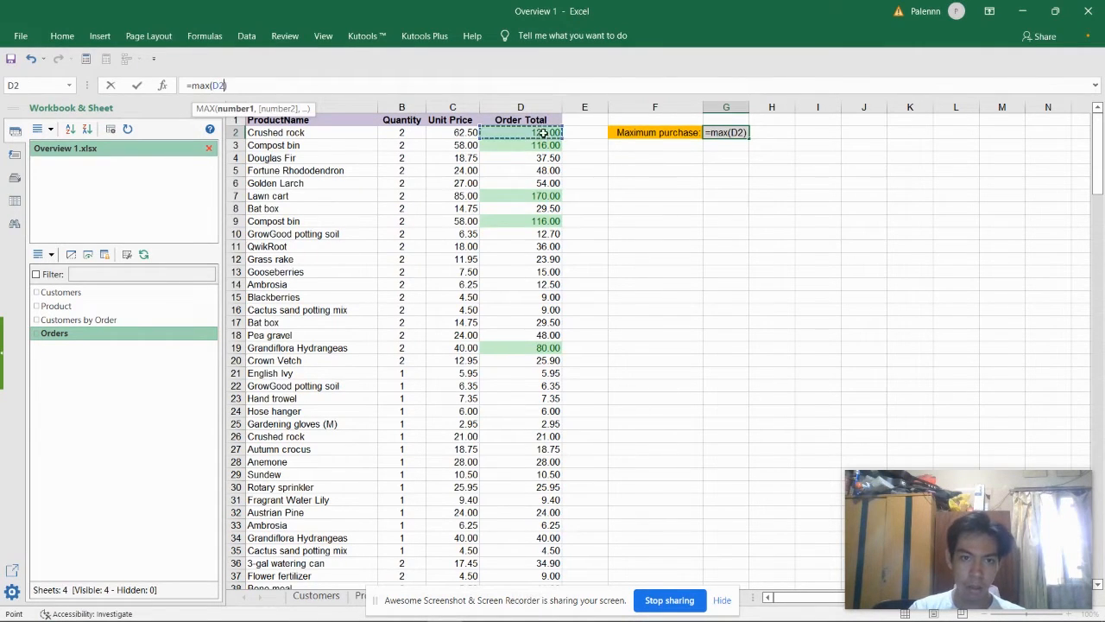
{"action": "key", "text": "ctrl+shift+Down"}
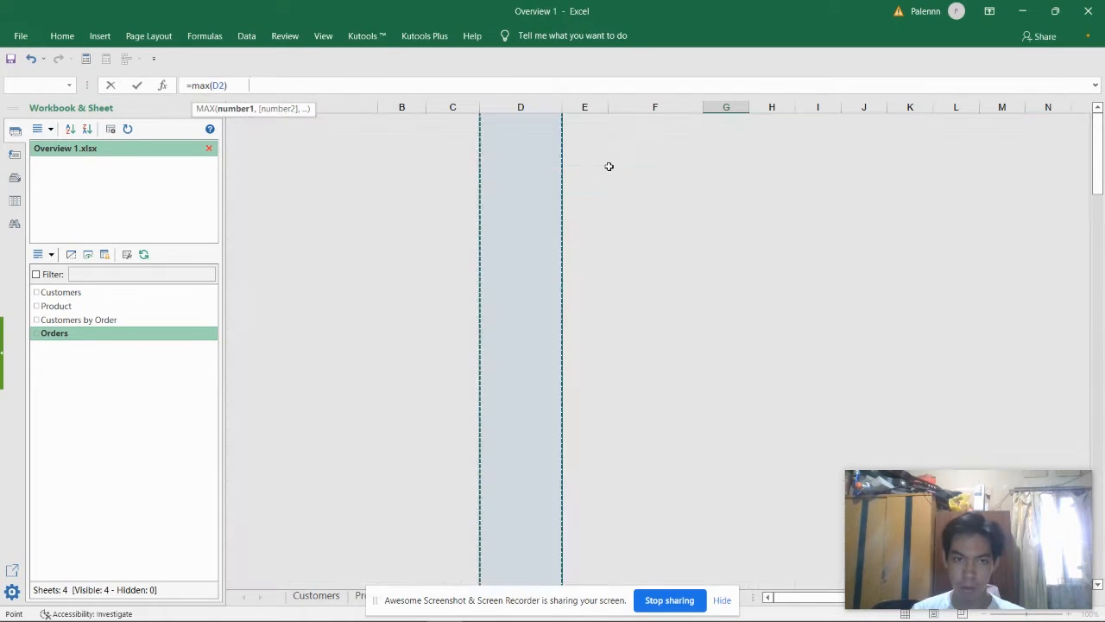
{"action": "key", "text": "Return"}
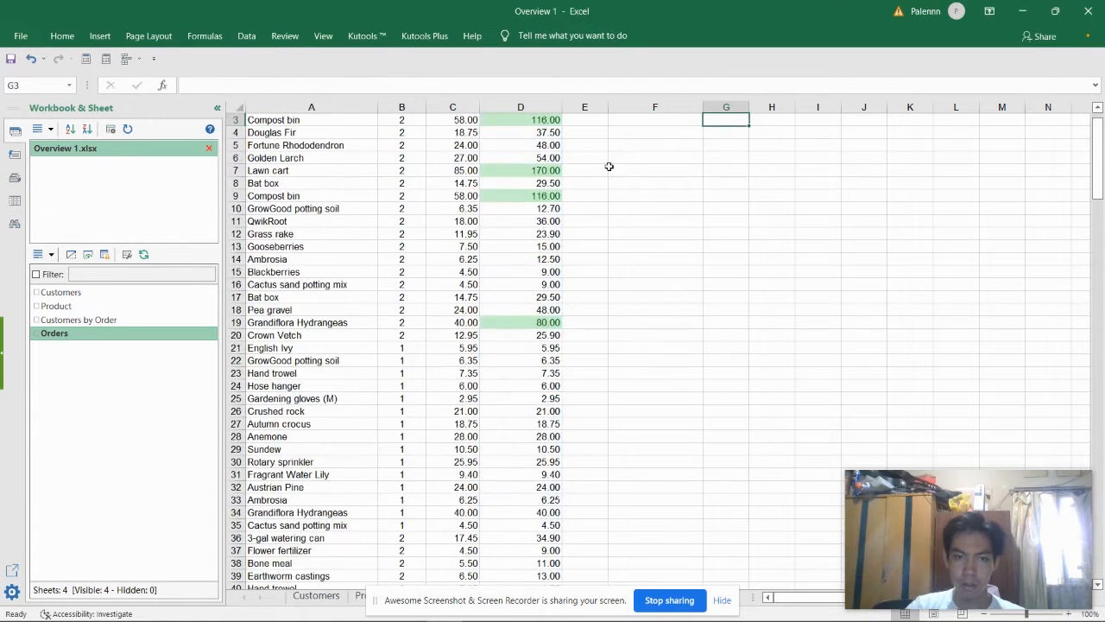
{"action": "key", "text": "Up"}
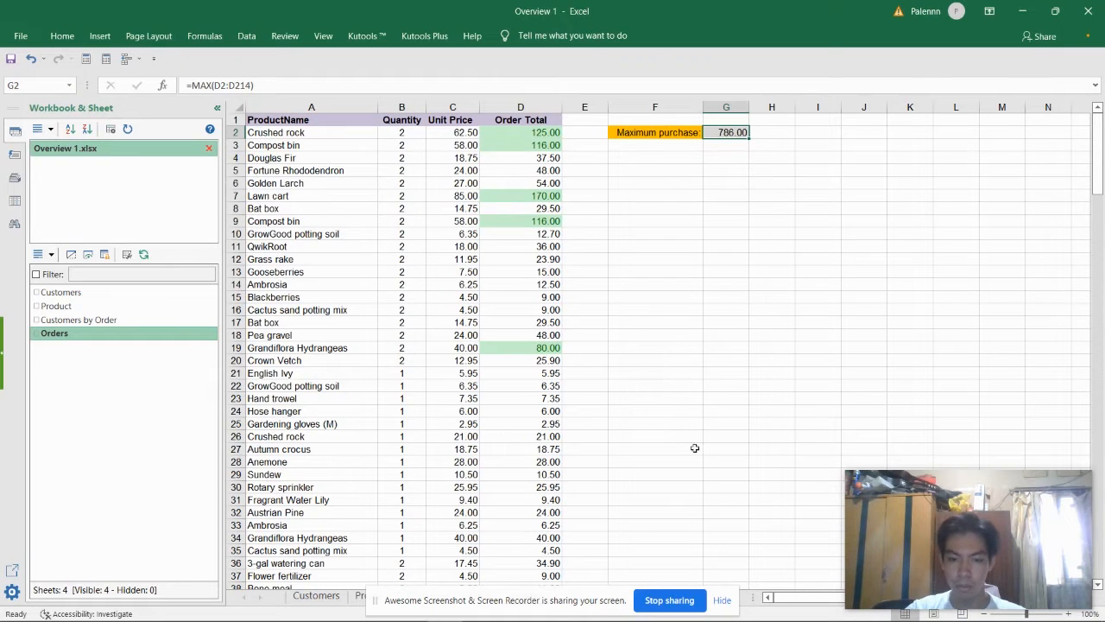
Read the Task 7 instruction in the exam PDF in Chrome, and return to the Customers by Order worksheet in Excel
{"action": "key", "text": "alt+Tab"}
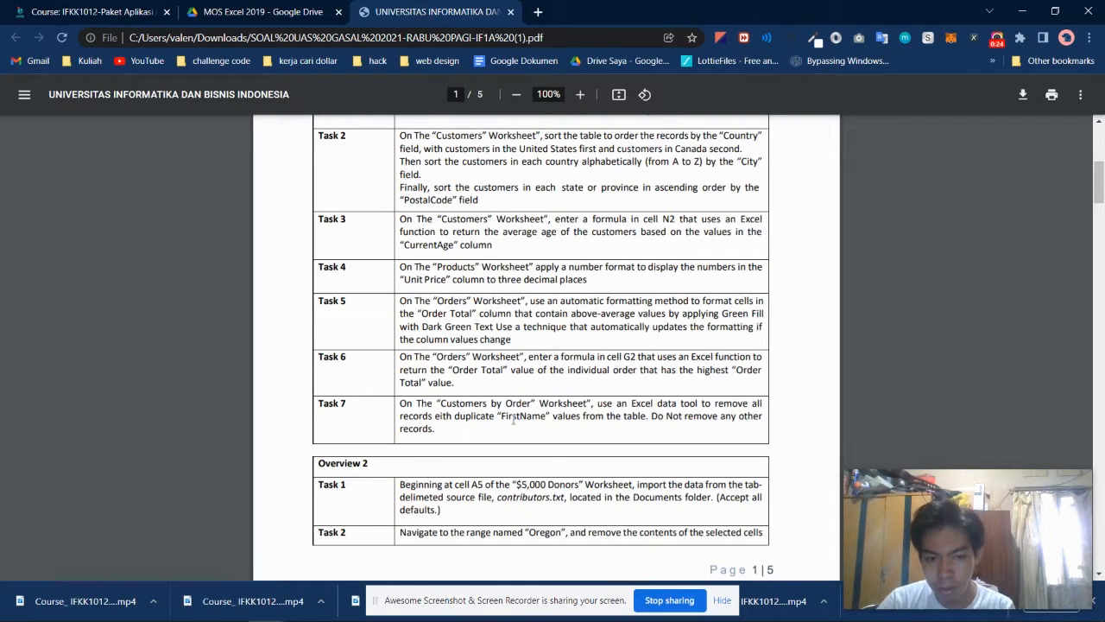
{"action": "key", "text": "alt+Tab"}
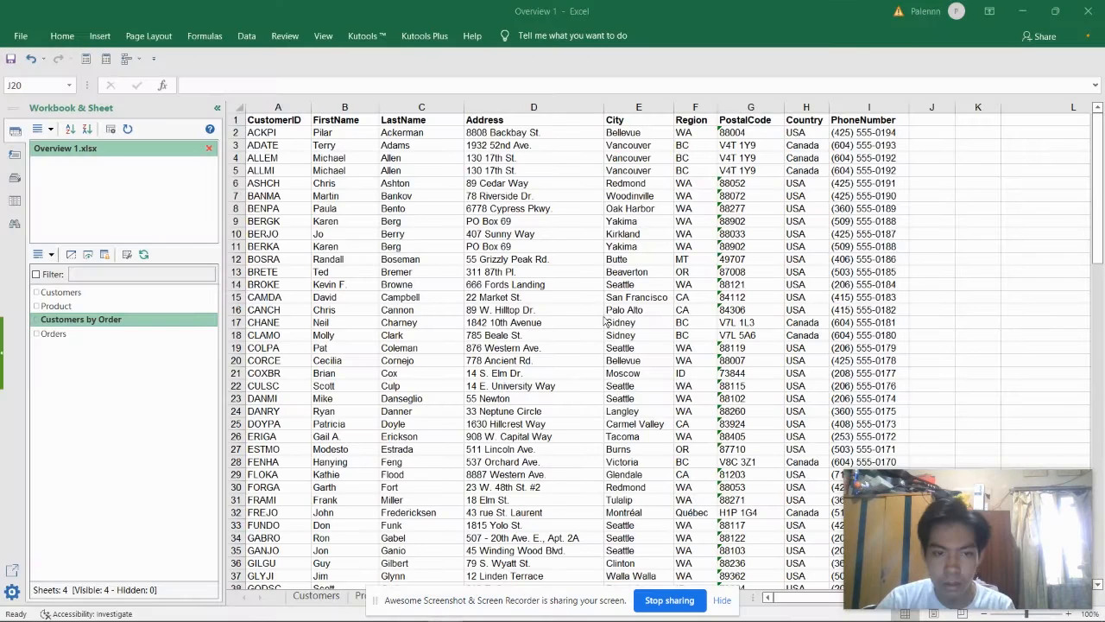
{"action": "left_click_drag", "start_coordinate": [539, 603], "coordinate": [647, 539]}
{"action": "left_click", "coordinate": [463, 603]}
{"action": "left_click_drag", "start_coordinate": [579, 544], "coordinate": [524, 605]}
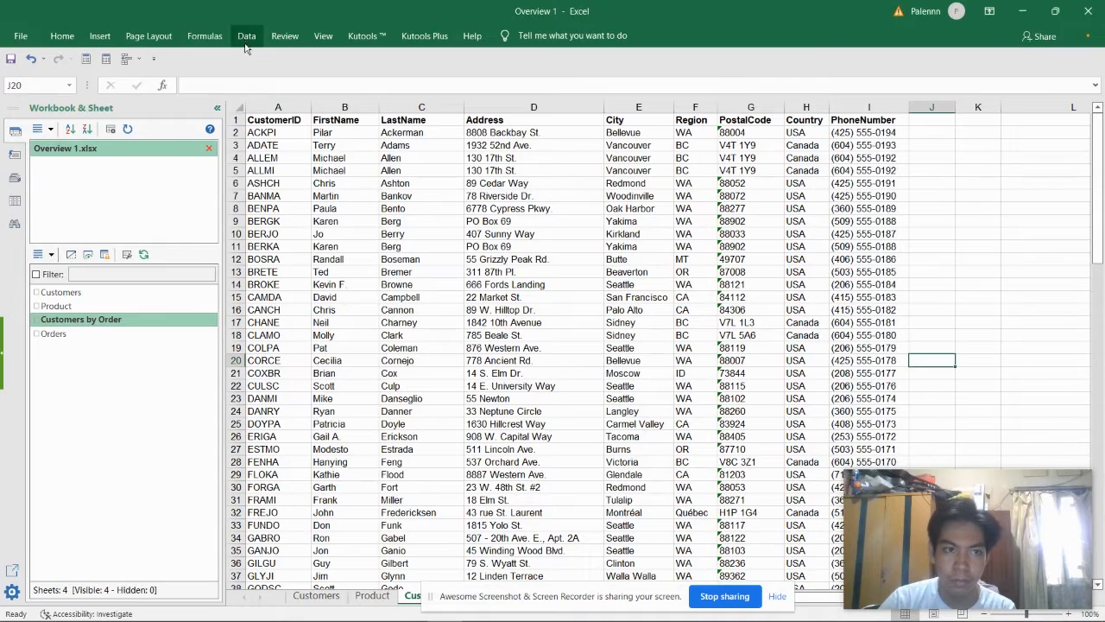
Remove the records with duplicate FirstName values from the Customers by Order table, comparing only the FirstName column
{"action": "left_click", "coordinate": [248, 41]}
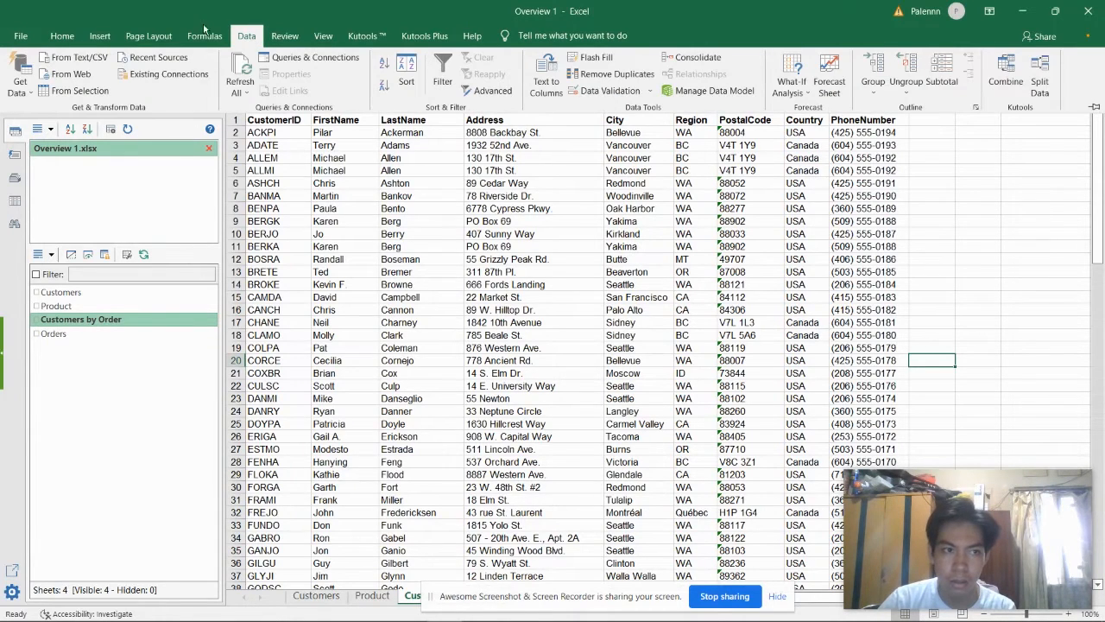
{"action": "left_click", "coordinate": [64, 37]}
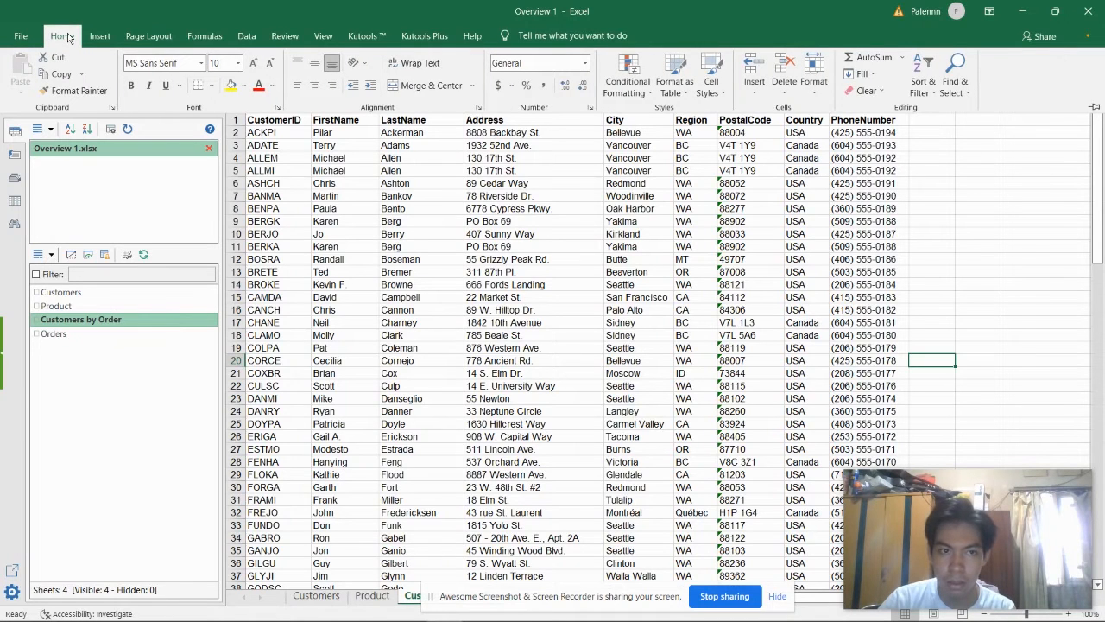
{"action": "left_click", "coordinate": [393, 154]}
{"action": "left_click", "coordinate": [393, 154]}
{"action": "left_click", "coordinate": [247, 35]}
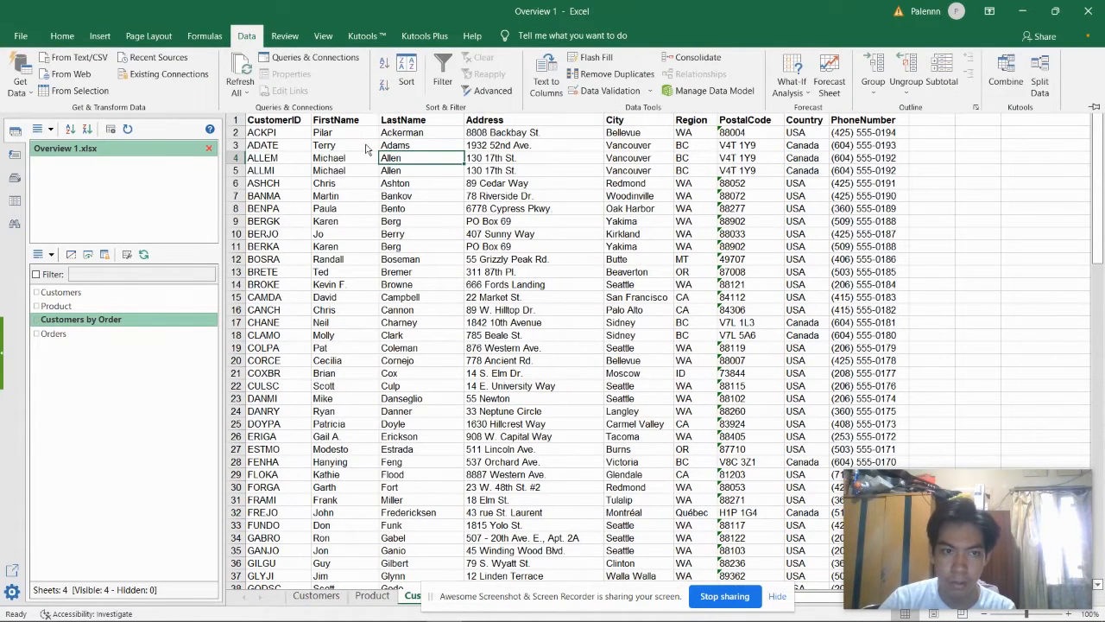
{"action": "left_click", "coordinate": [336, 145]}
{"action": "left_click", "coordinate": [336, 146]}
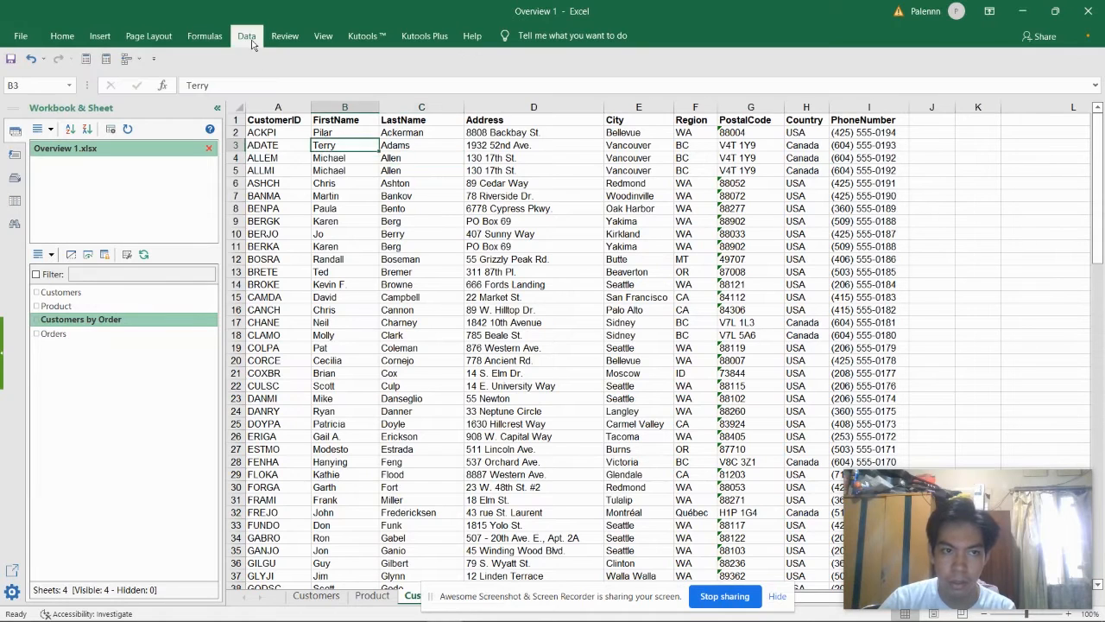
{"action": "left_click", "coordinate": [247, 35]}
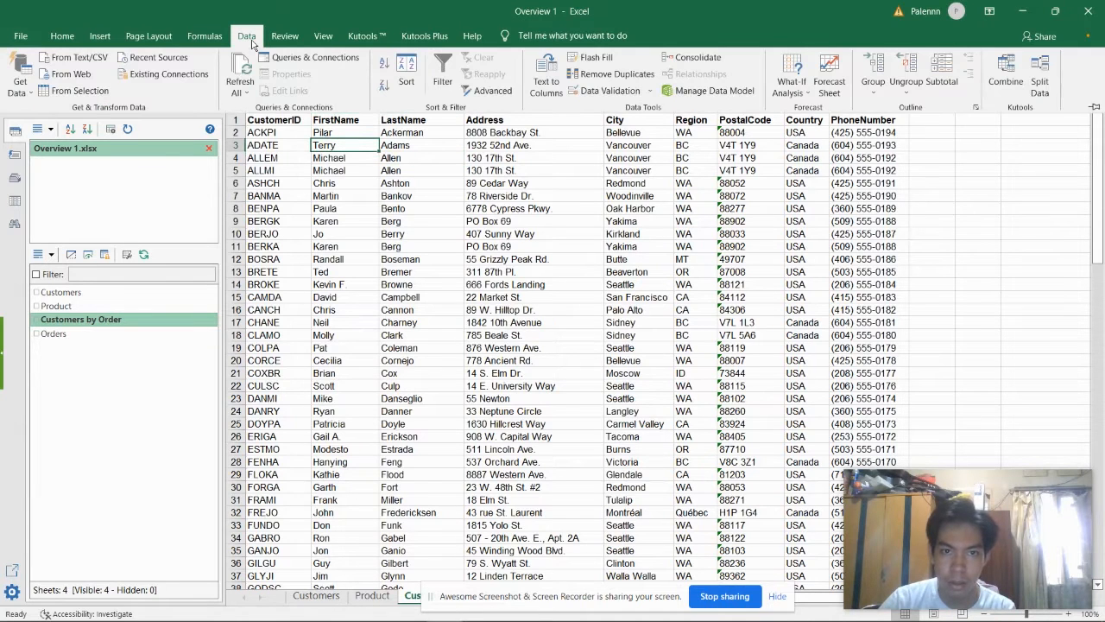
{"action": "left_click", "coordinate": [617, 75]}
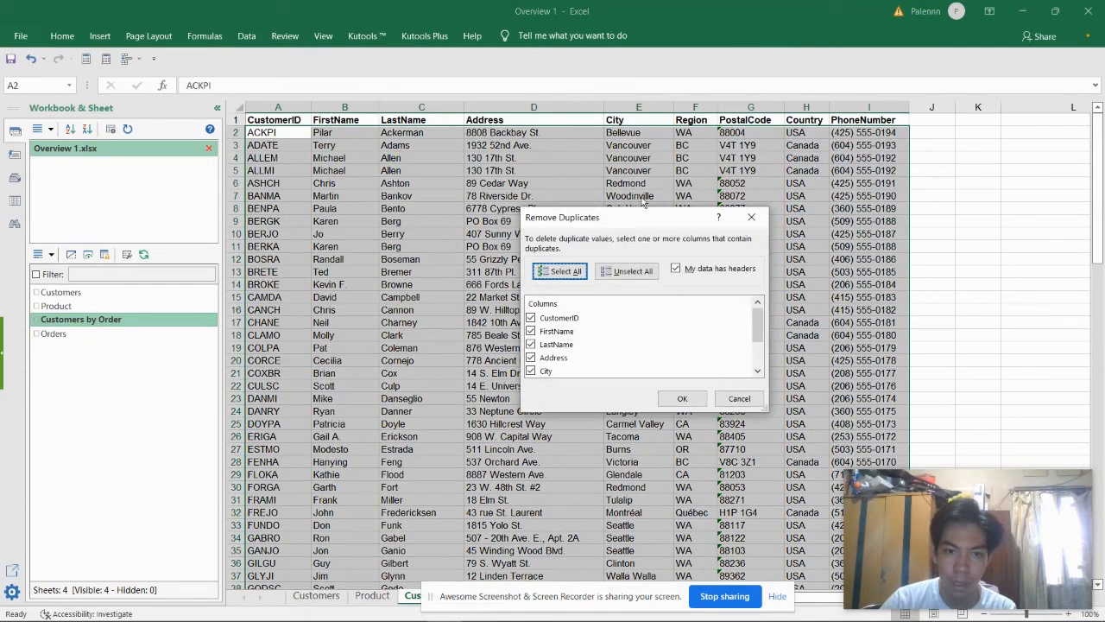
{"action": "left_click", "coordinate": [626, 273]}
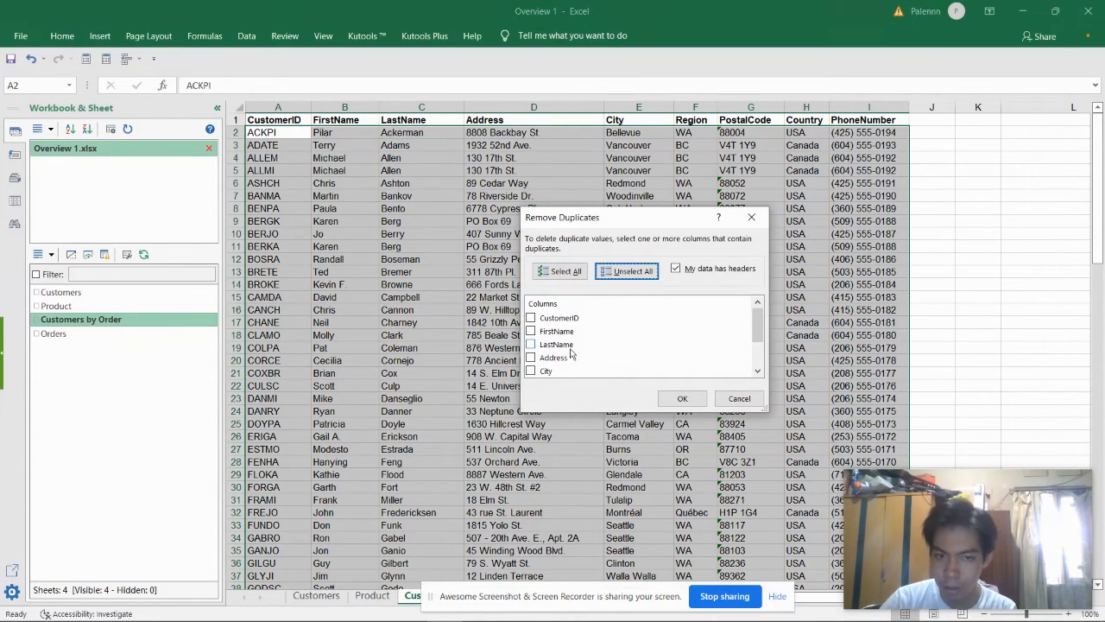
{"action": "left_click", "coordinate": [560, 333]}
{"action": "left_click", "coordinate": [531, 331]}
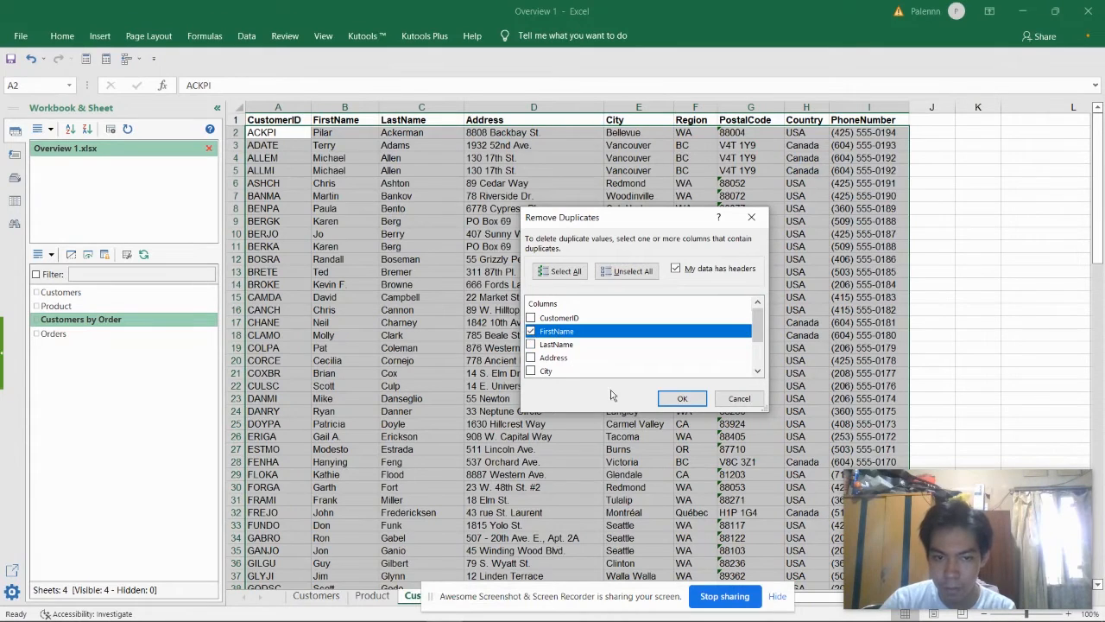
{"action": "left_click", "coordinate": [695, 401]}
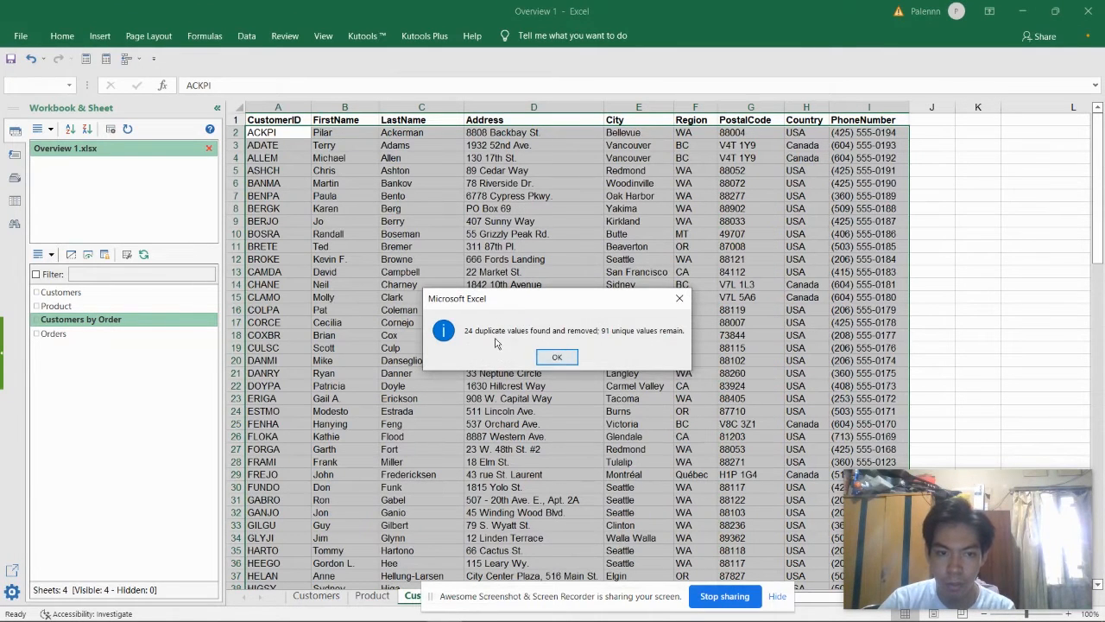
{"action": "left_click", "coordinate": [557, 358]}
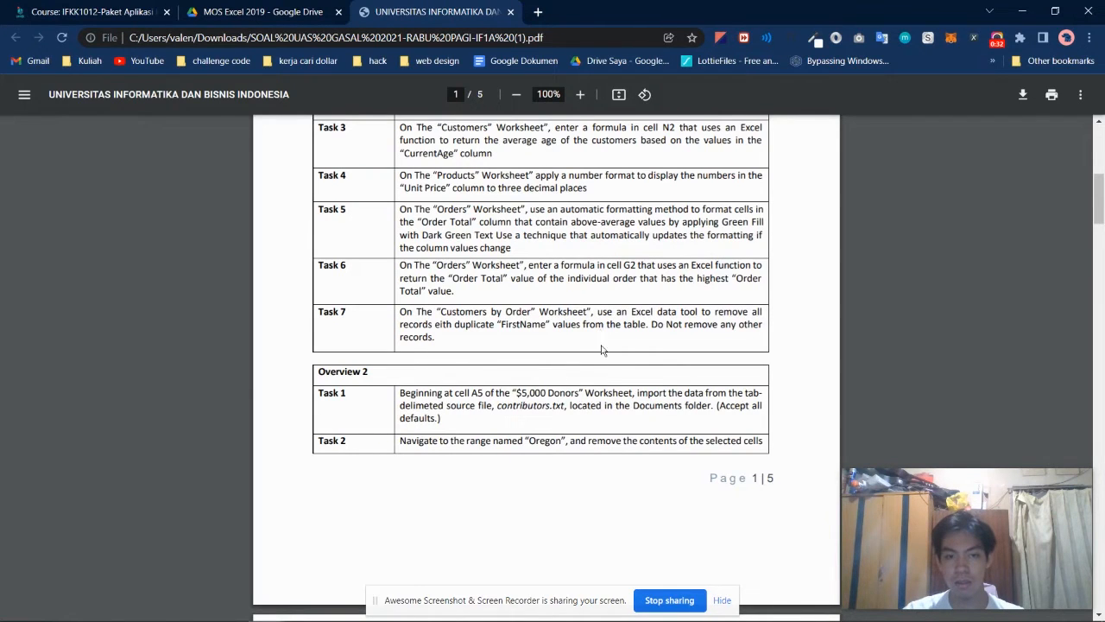
Switch from the exam PDF to the Overview 2 workbook in Excel and select cell A5 on the $5,000 Donors worksheet
{"action": "key", "text": "alt+Tab"}
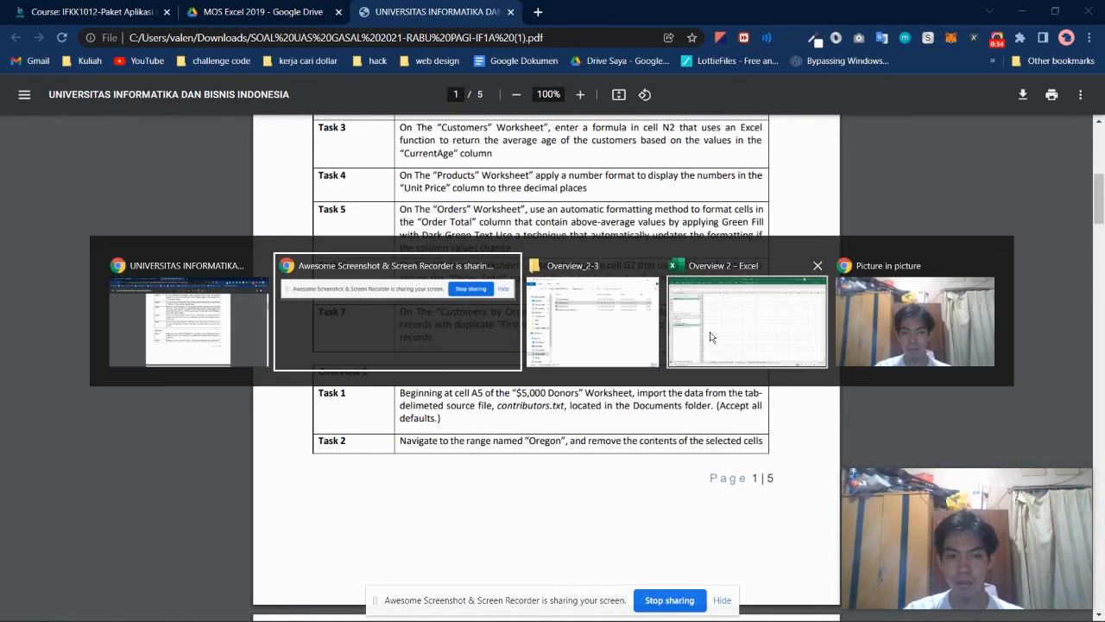
{"action": "key", "text": "alt"}
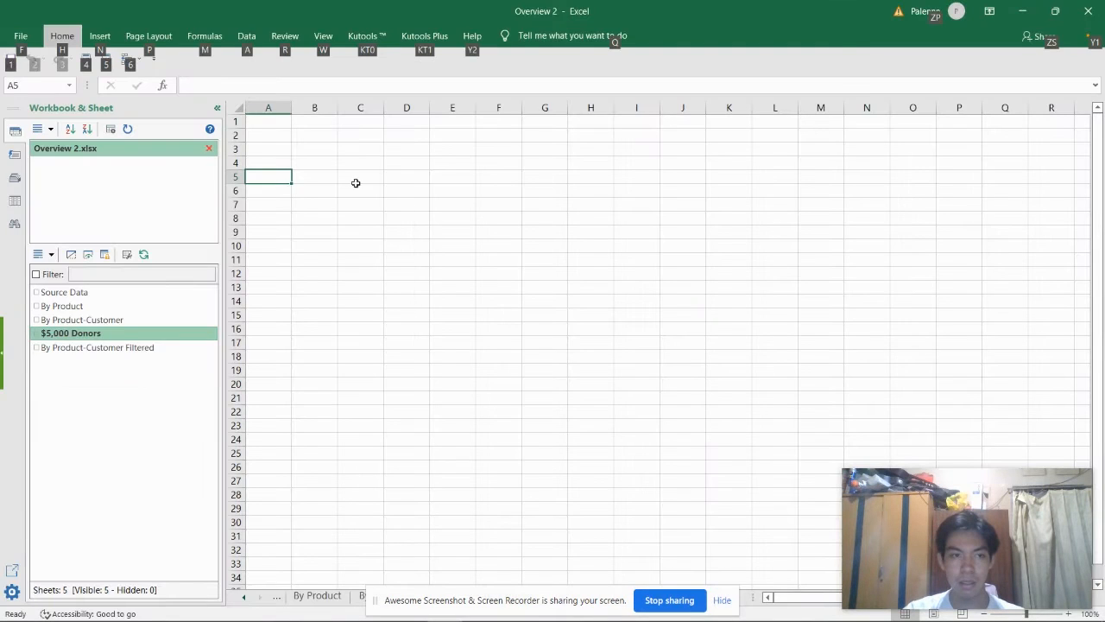
{"action": "left_click_drag", "start_coordinate": [512, 599], "coordinate": [537, 526]}
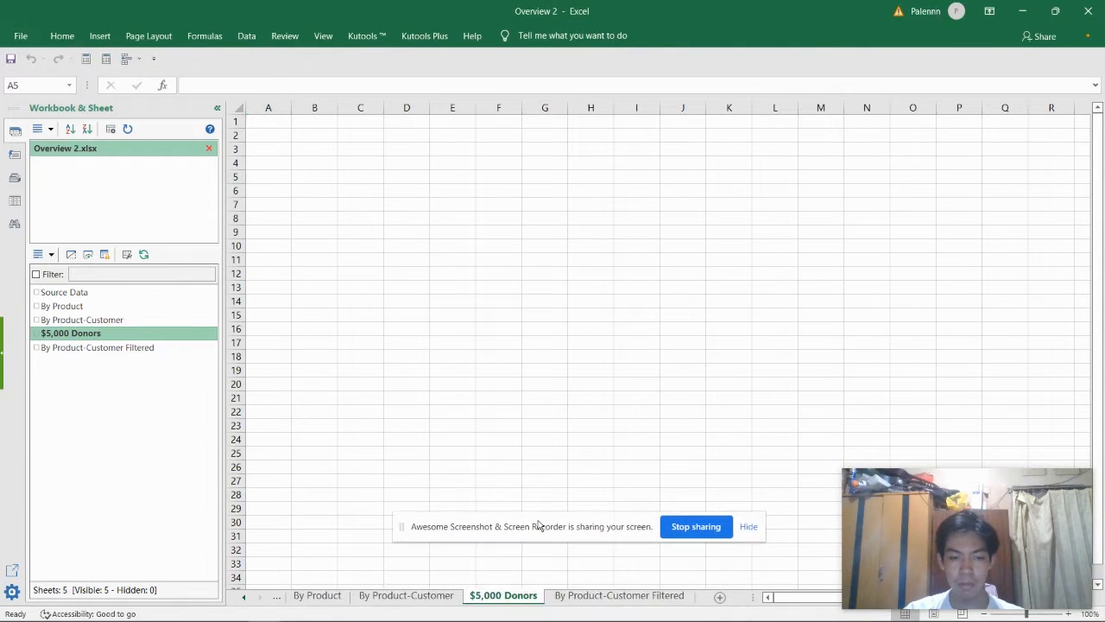
{"action": "left_click", "coordinate": [519, 596]}
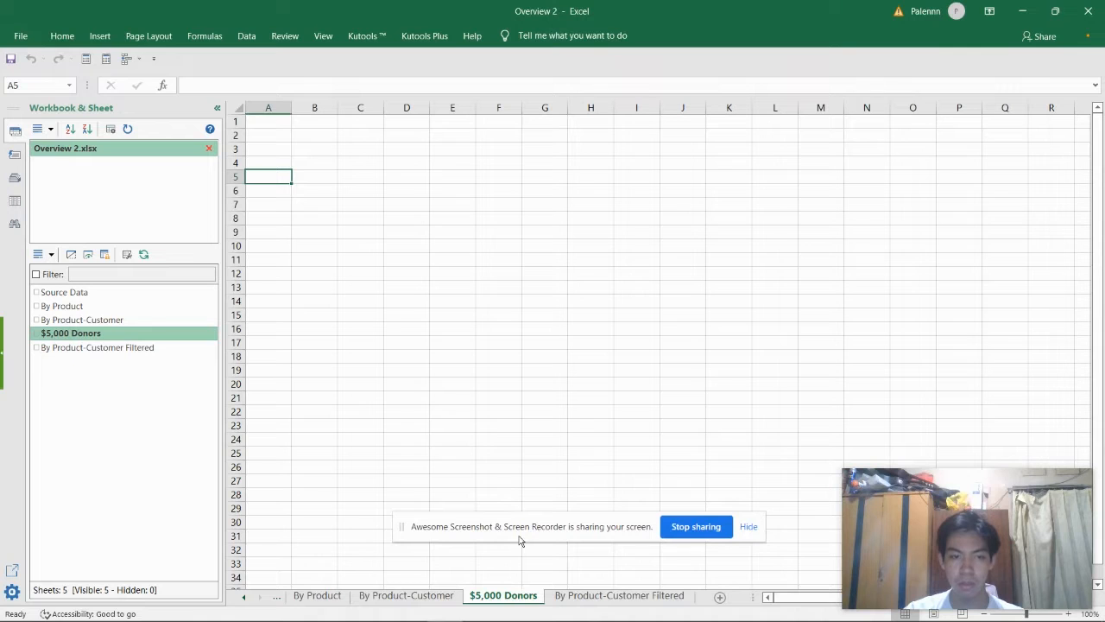
{"action": "left_click_drag", "start_coordinate": [521, 529], "coordinate": [484, 546]}
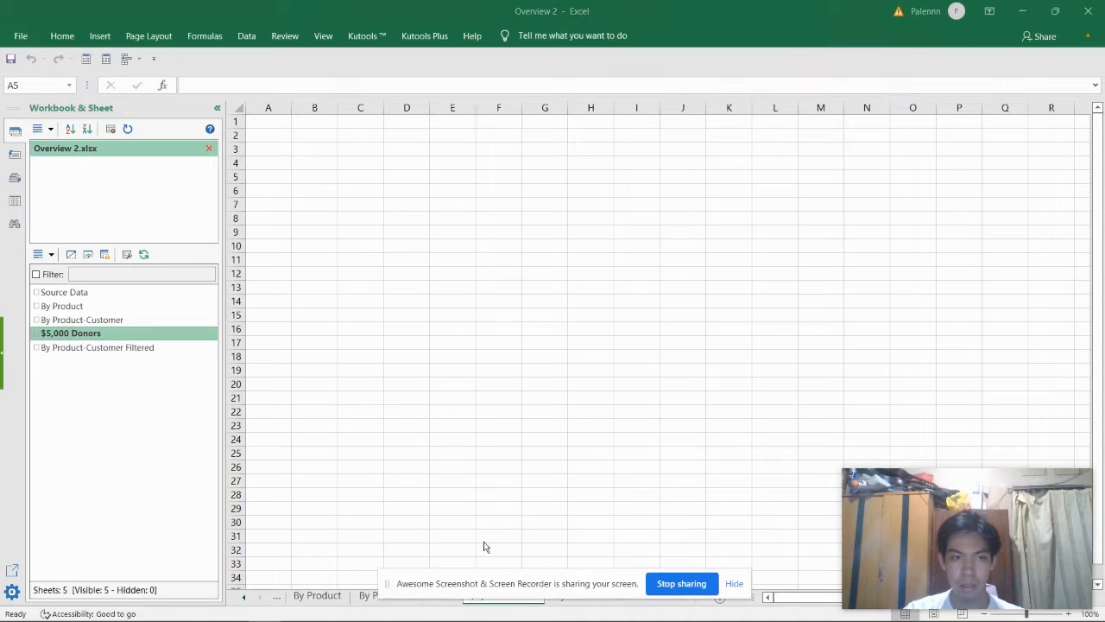
{"action": "left_click", "coordinate": [267, 176]}
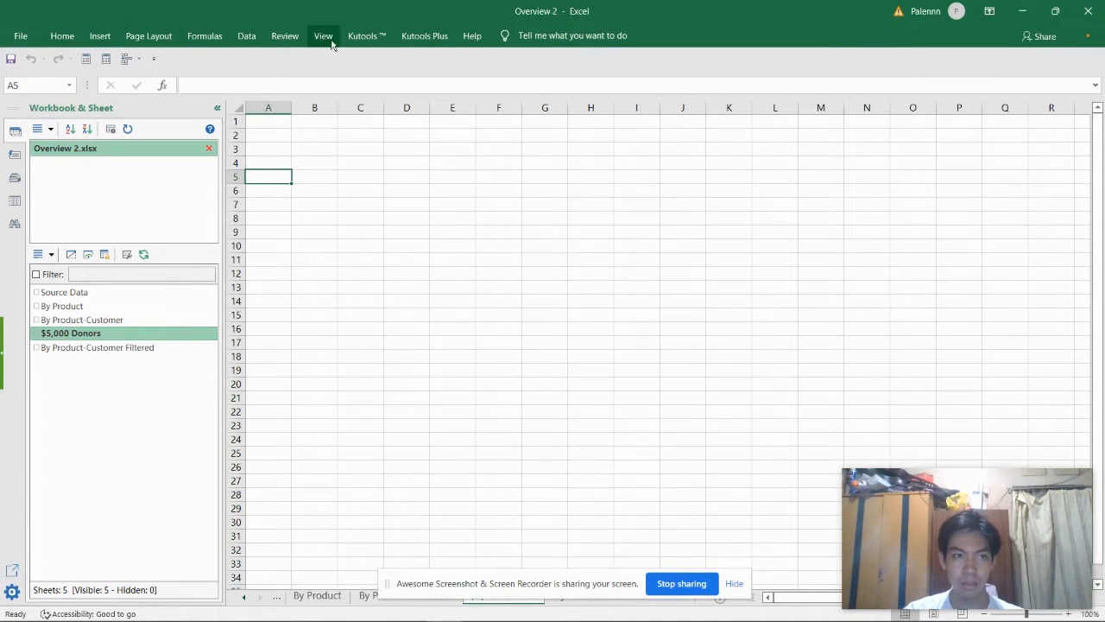
{"action": "left_click", "coordinate": [246, 35]}
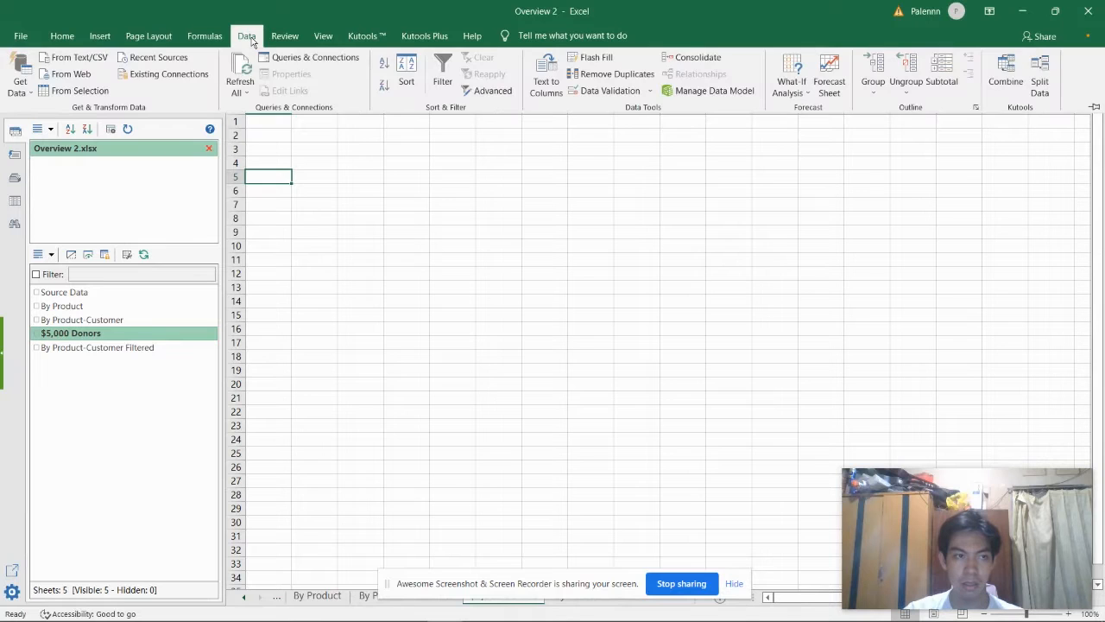
{"action": "left_click", "coordinate": [59, 60]}
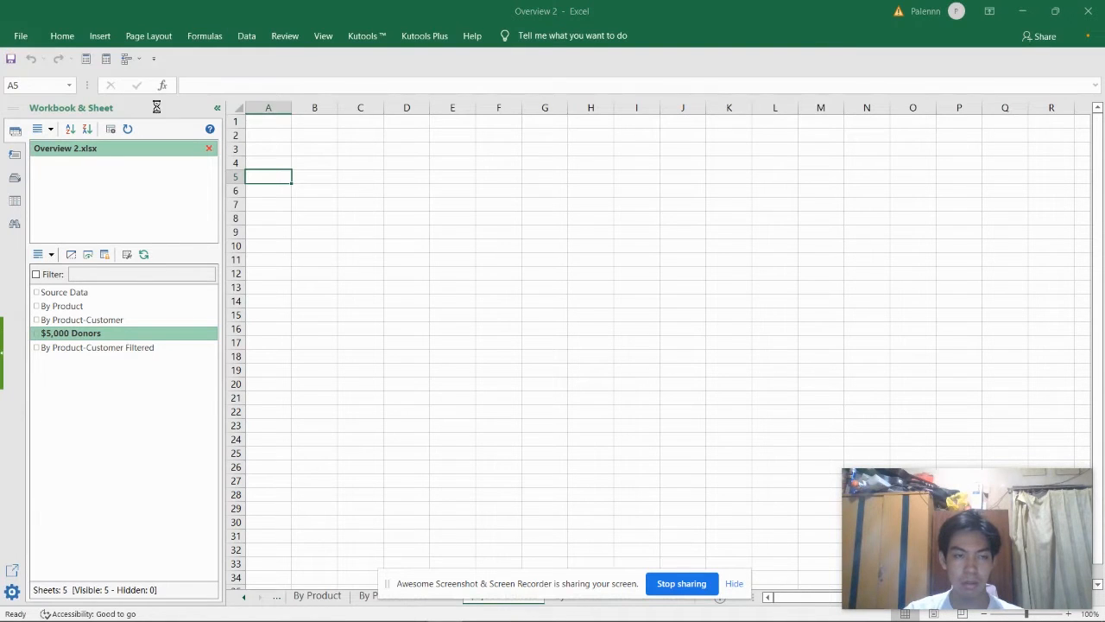
{"action": "left_click", "coordinate": [222, 106]}
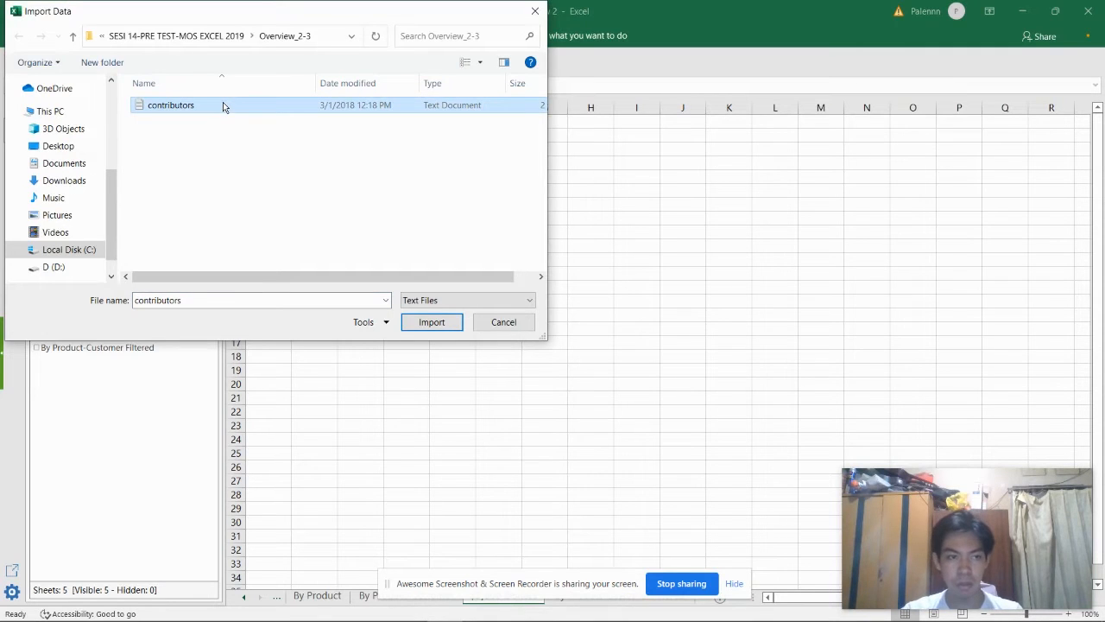
{"action": "left_click", "coordinate": [428, 326]}
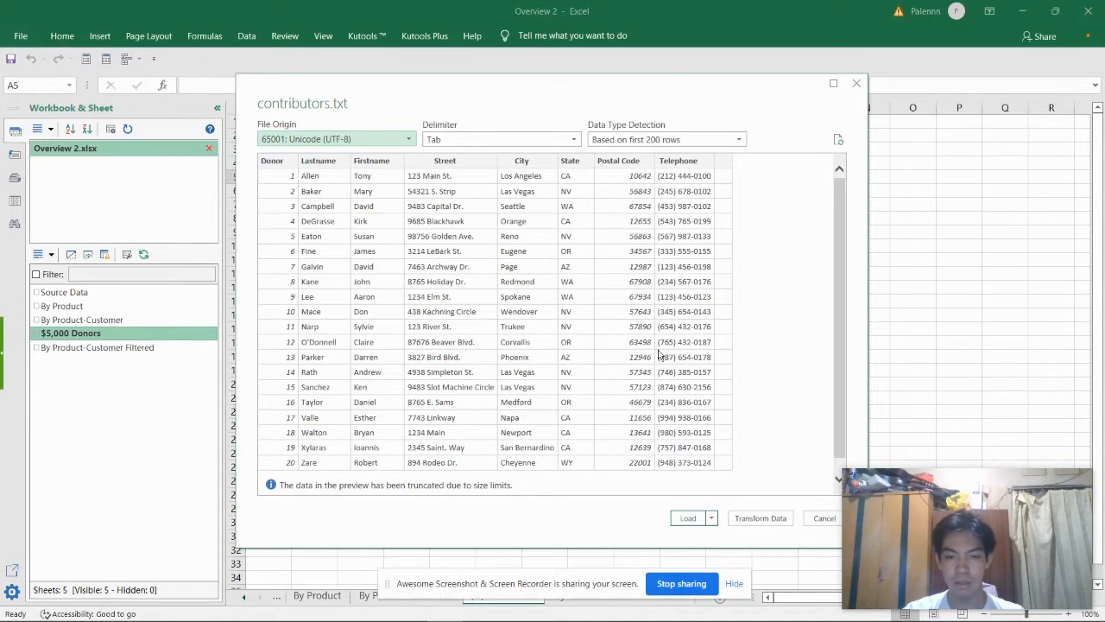
{"action": "left_click", "coordinate": [741, 523]}
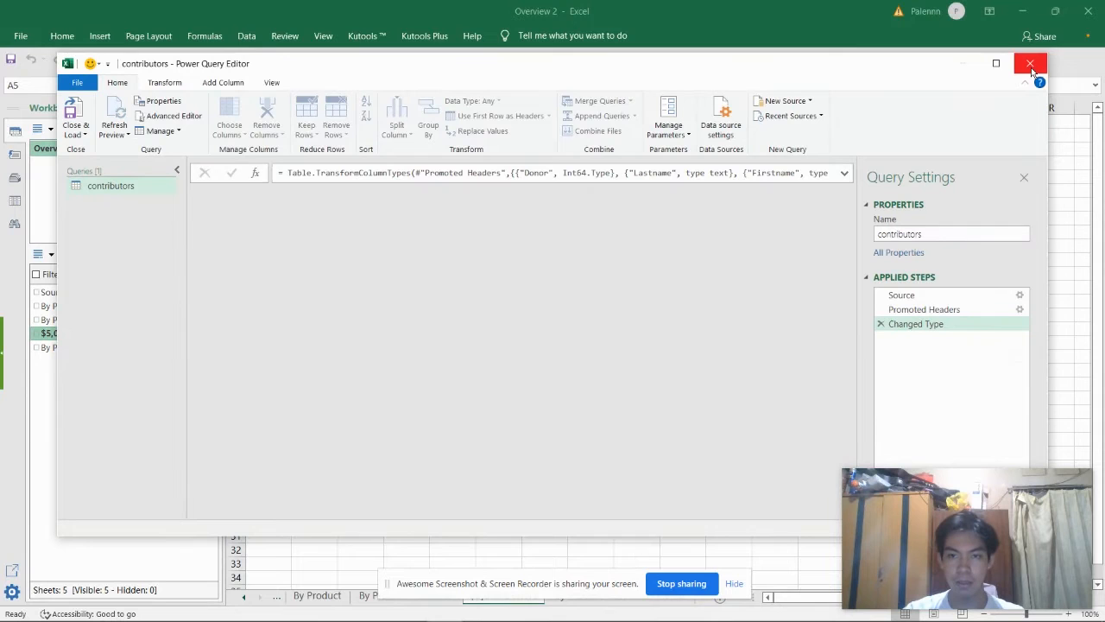
{"action": "left_click", "coordinate": [1031, 67]}
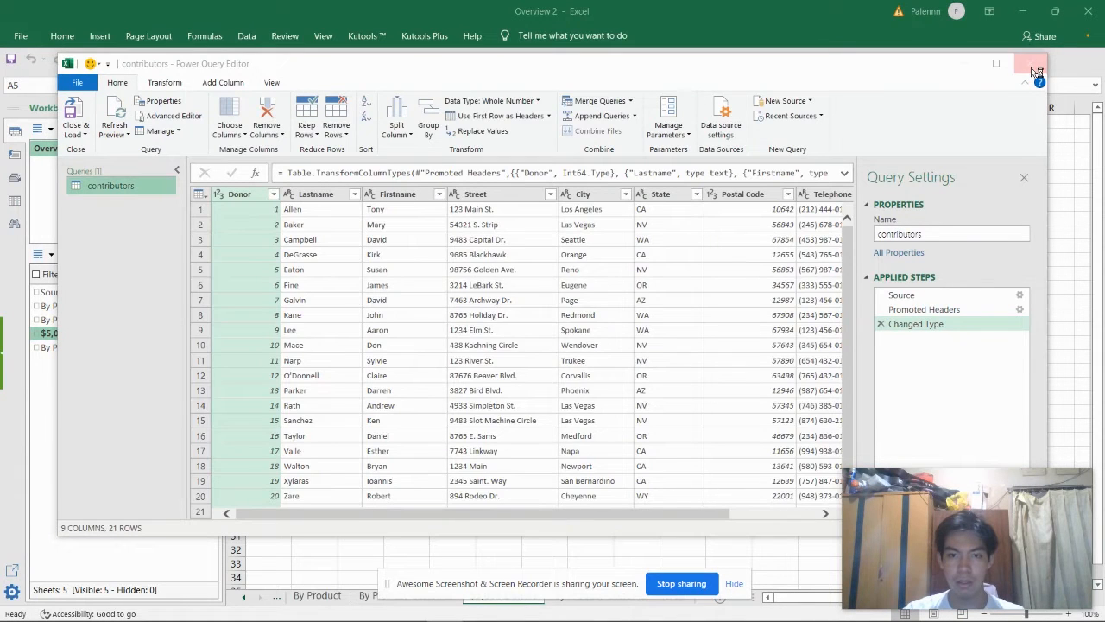
{"action": "left_click", "coordinate": [633, 343]}
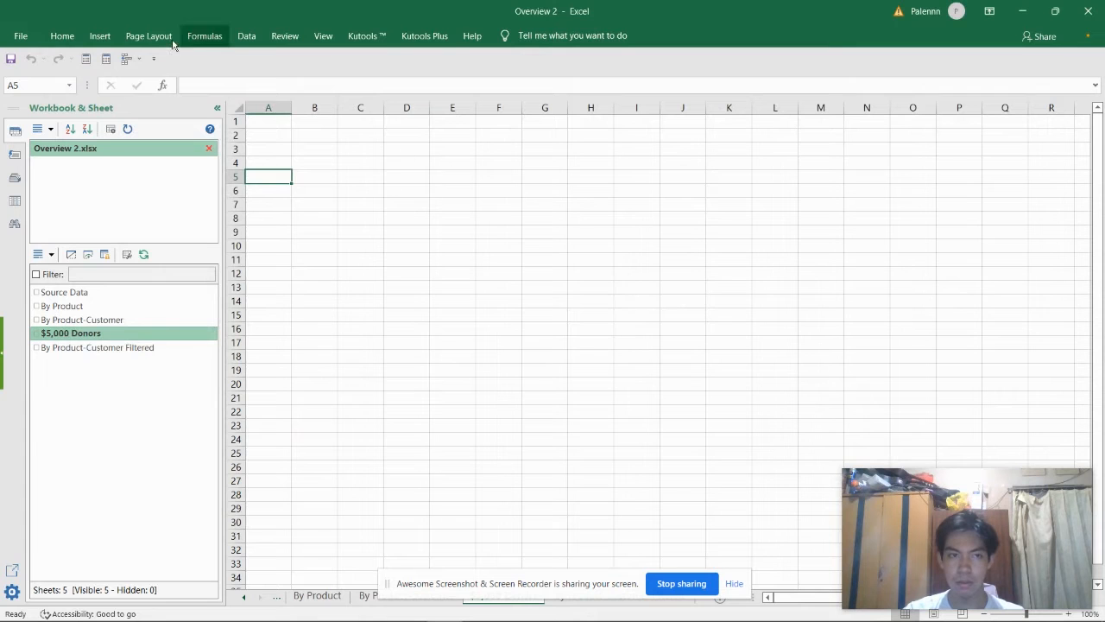
Import the tab-delimited text file contributors from the Overview_2-3 folder and load it with the default settings
{"action": "left_click", "coordinate": [247, 36]}
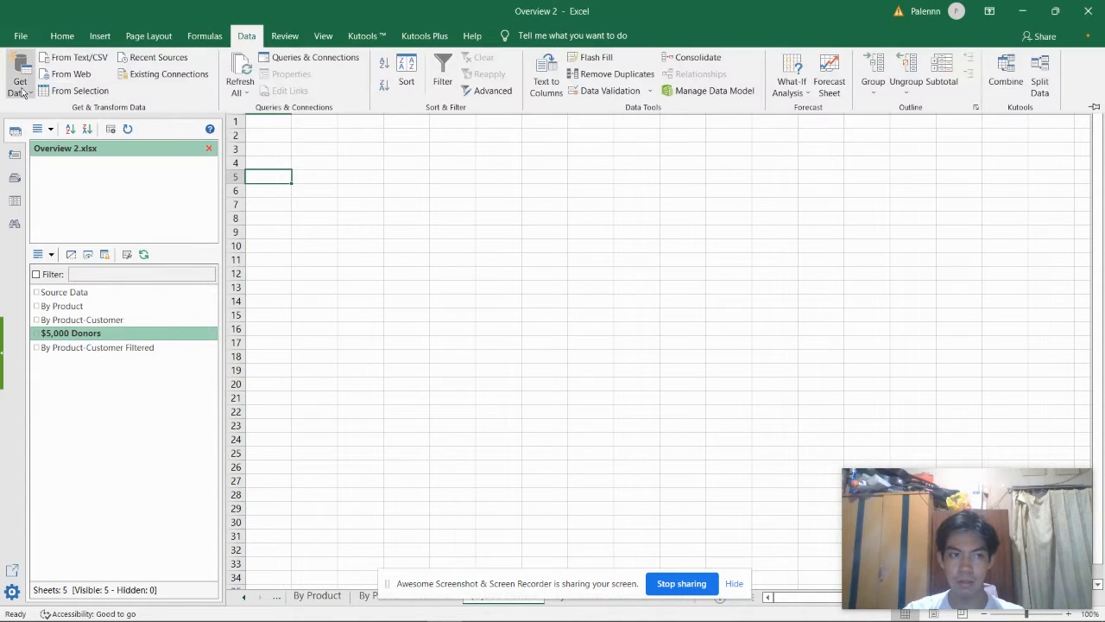
{"action": "left_click", "coordinate": [76, 57]}
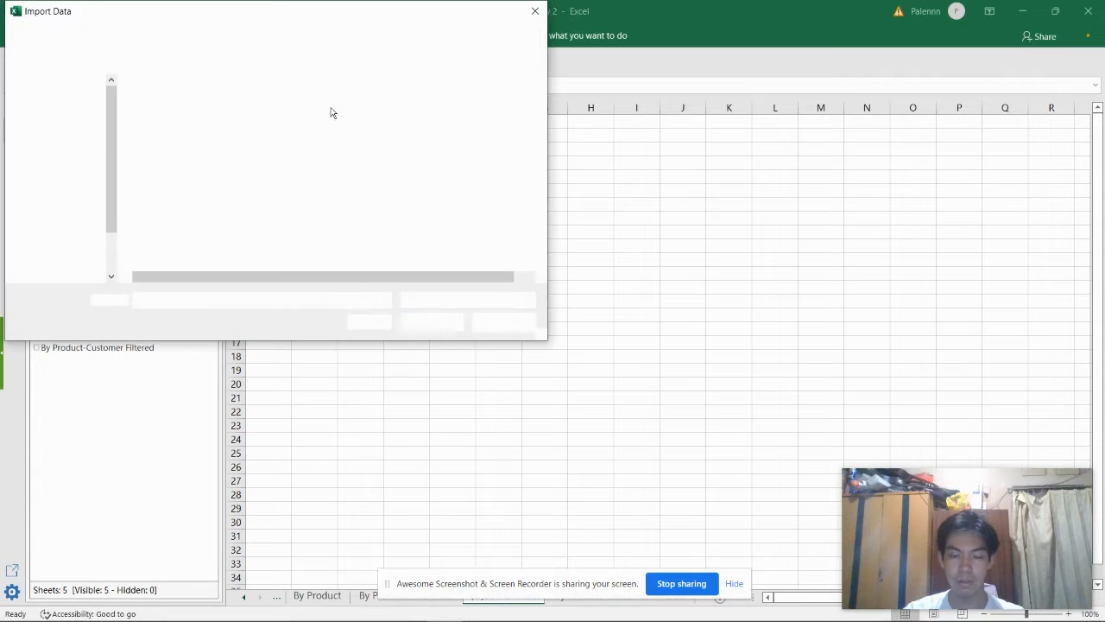
{"action": "double_click", "coordinate": [268, 105]}
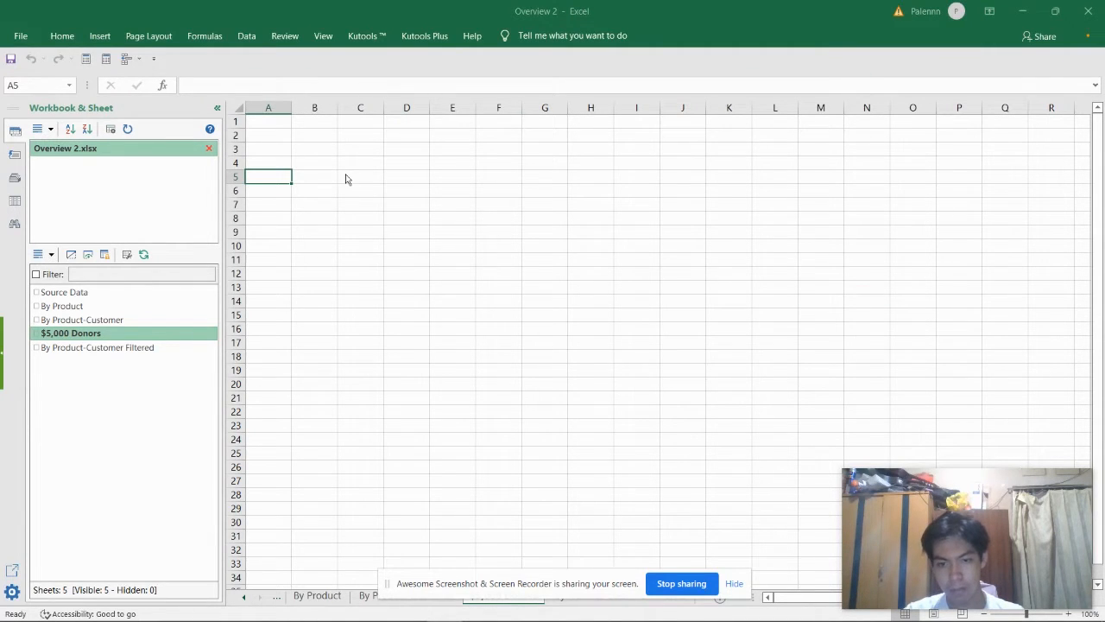
{"action": "left_click", "coordinate": [687, 518]}
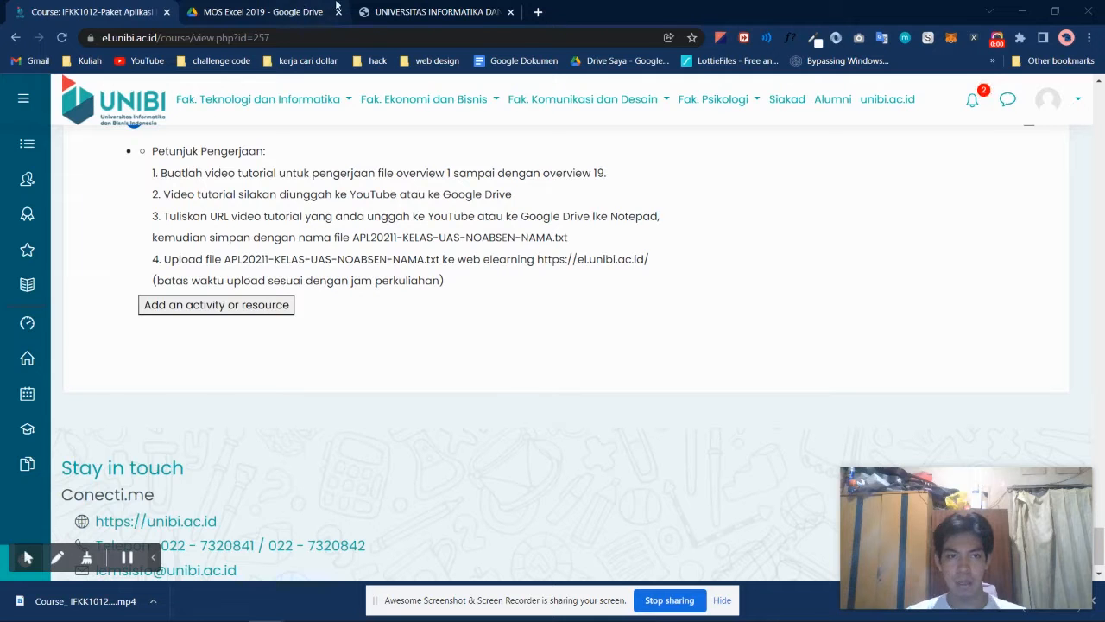
Read the Overview 2 Task 2 instruction in the exam PDF in Chrome, and go to the range named Oregon in Excel
{"action": "left_click", "coordinate": [429, 12]}
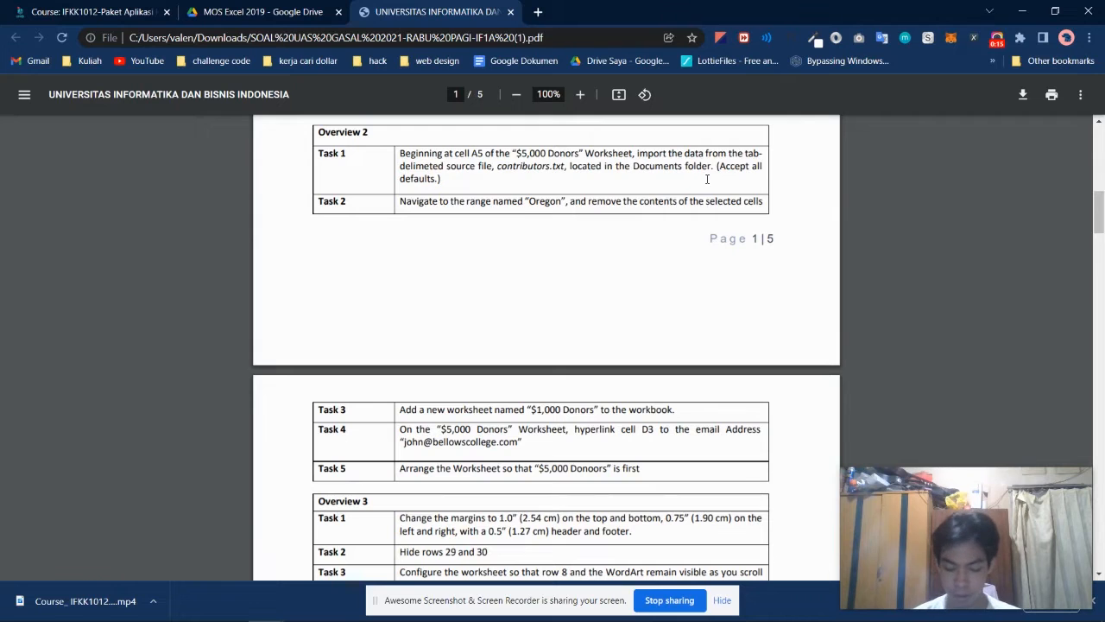
{"action": "key", "text": "alt+Tab"}
{"action": "key", "text": "alt+Tab"}
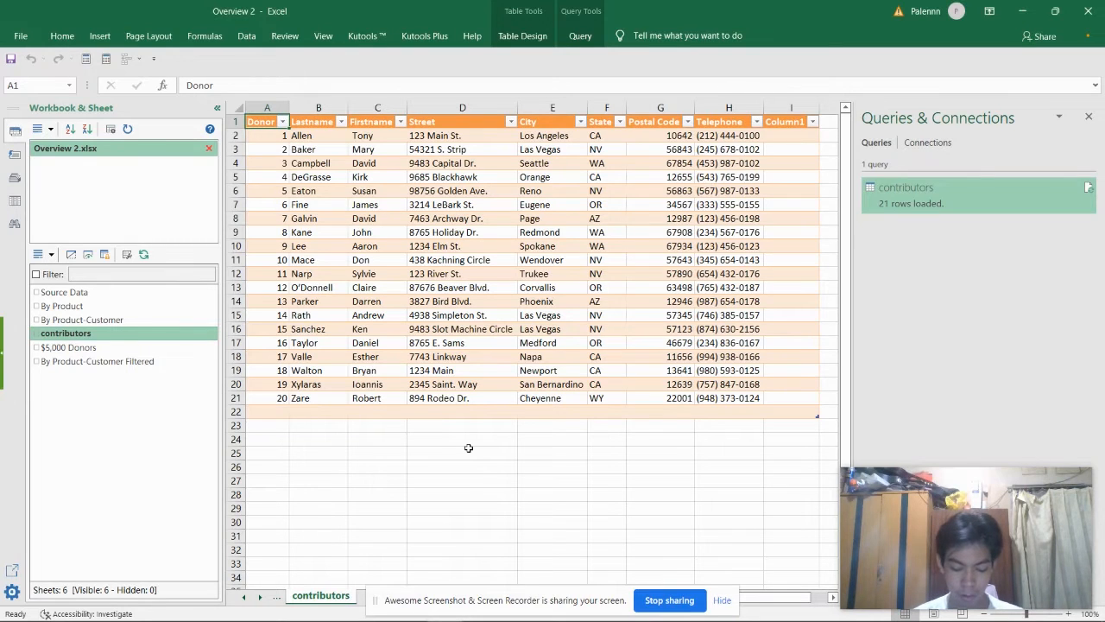
{"action": "key", "text": "ctrl+g"}
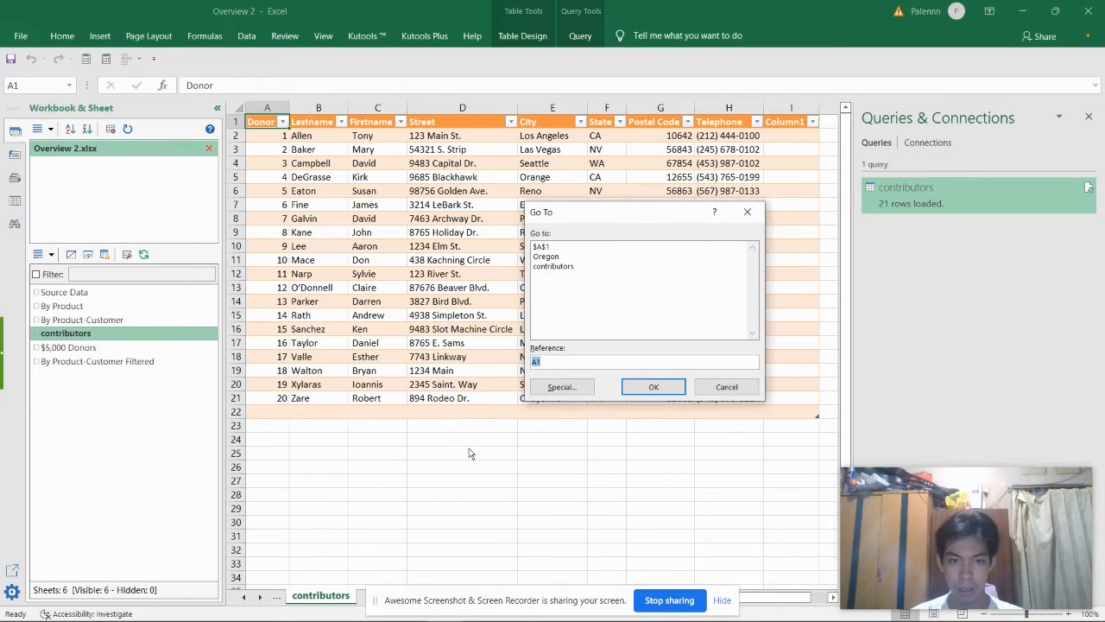
{"action": "left_click", "coordinate": [555, 255]}
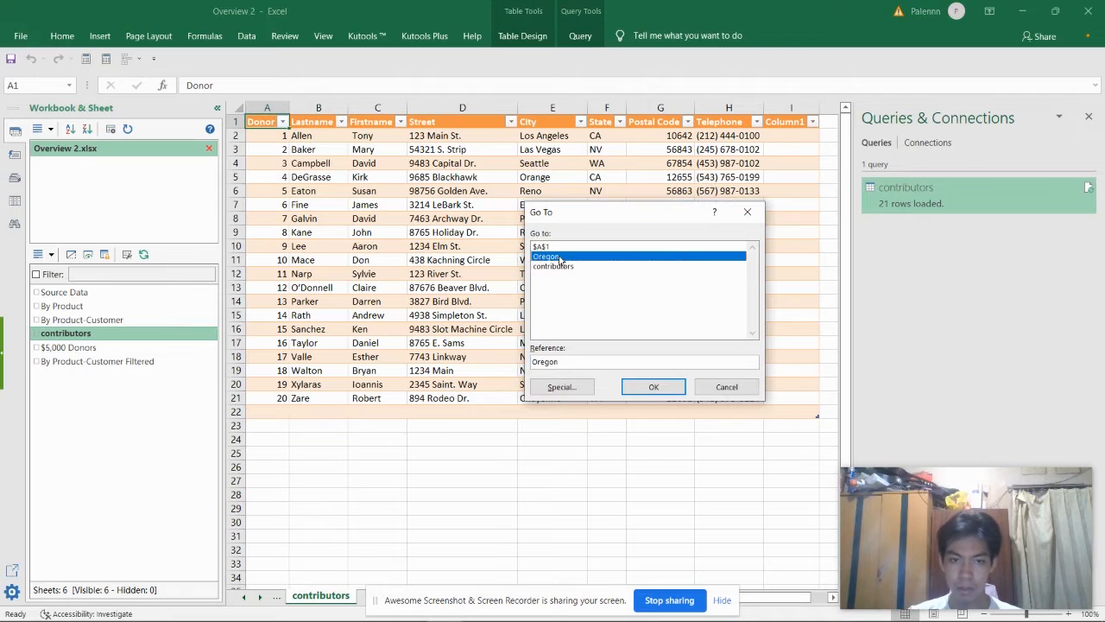
{"action": "left_click", "coordinate": [669, 393]}
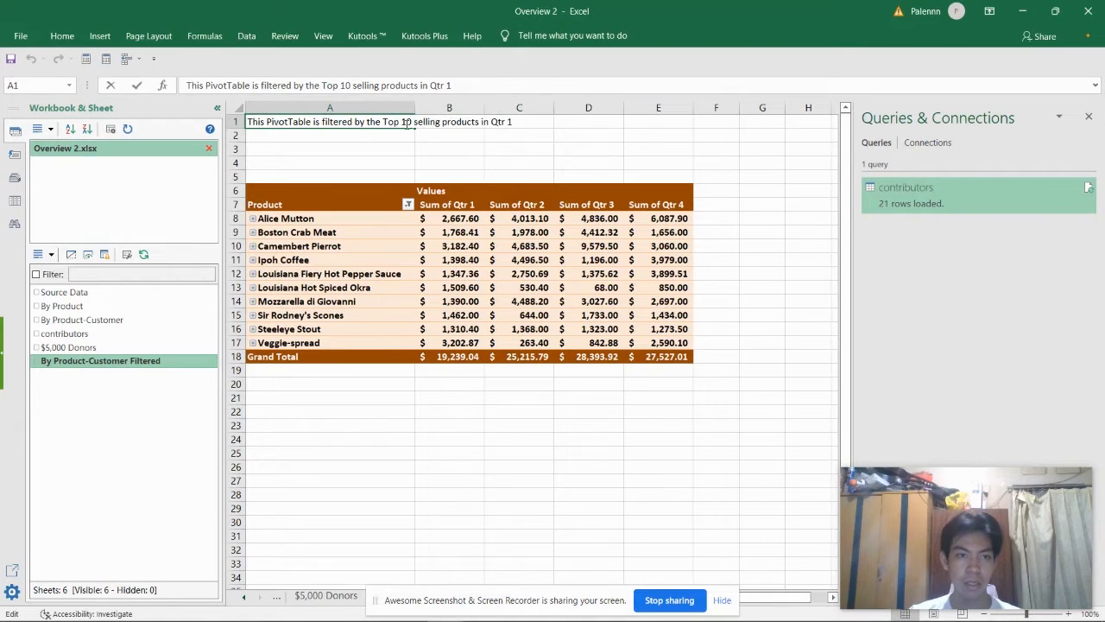
Go to the range named Oregon on the By Product-Customer Filtered worksheet and clear the contents of its cells
{"action": "left_click", "coordinate": [449, 131]}
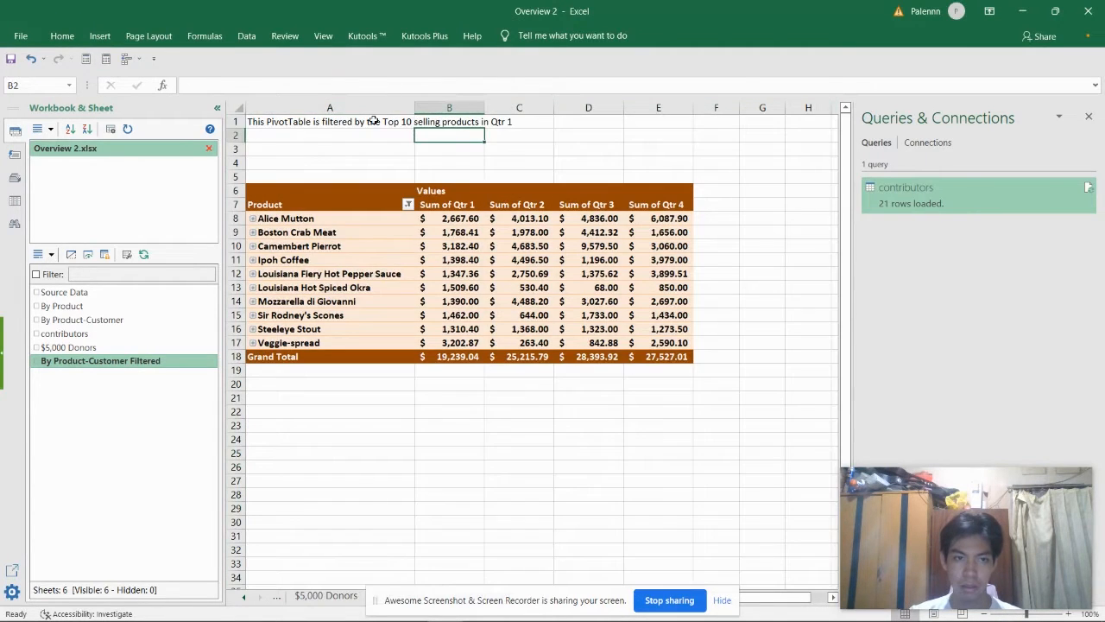
{"action": "left_click", "coordinate": [369, 122]}
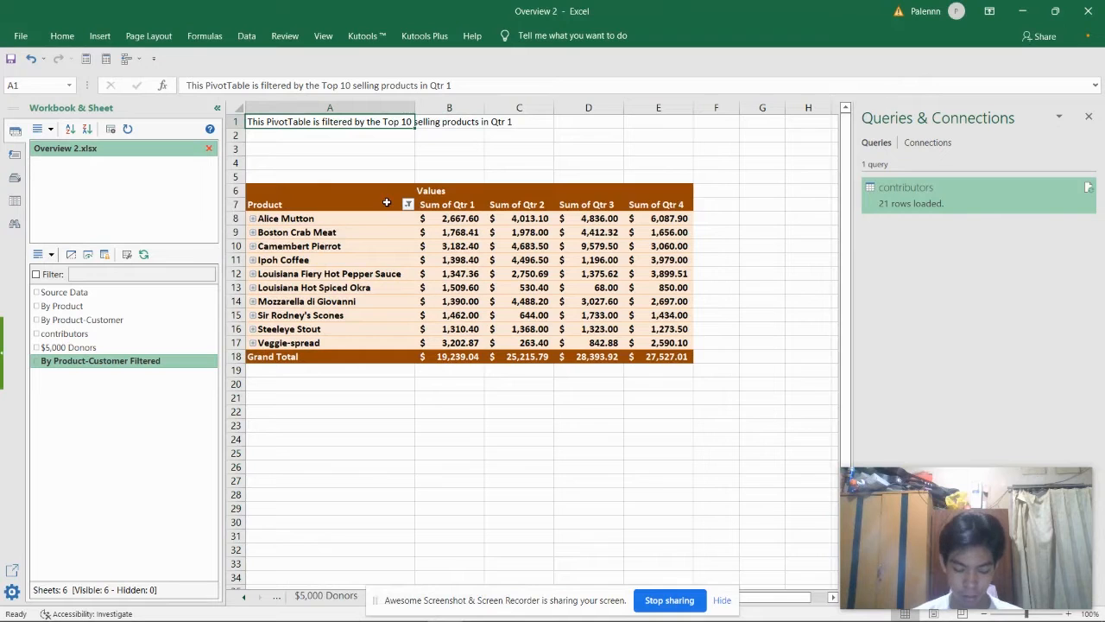
{"action": "key", "text": "ctrl+g"}
{"action": "left_click", "coordinate": [566, 257]}
{"action": "left_click", "coordinate": [654, 387]}
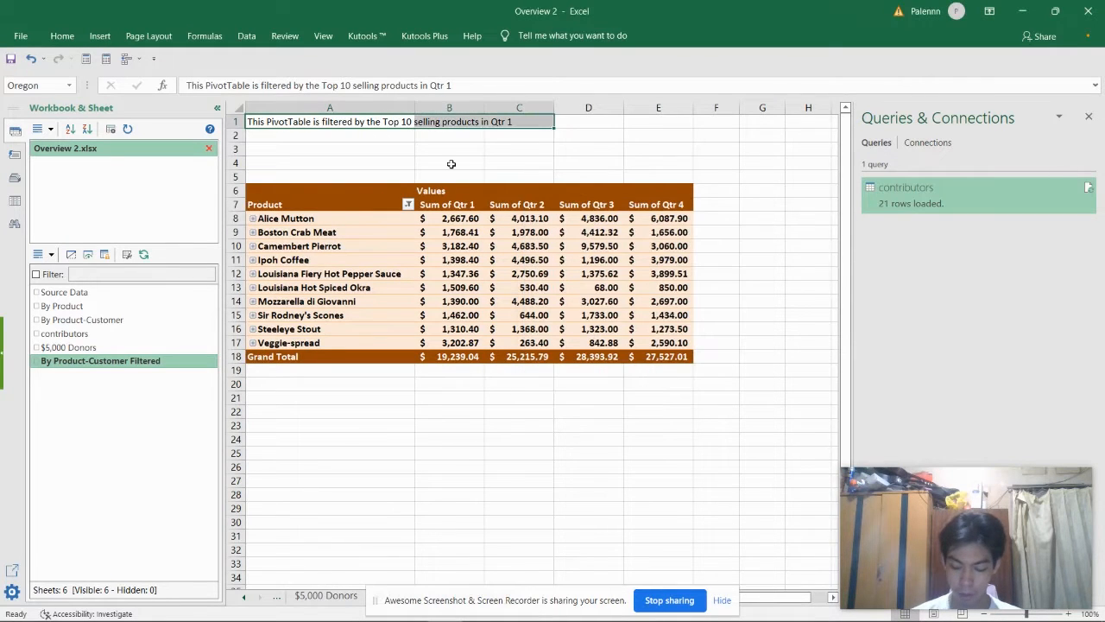
{"action": "key", "text": "Delete"}
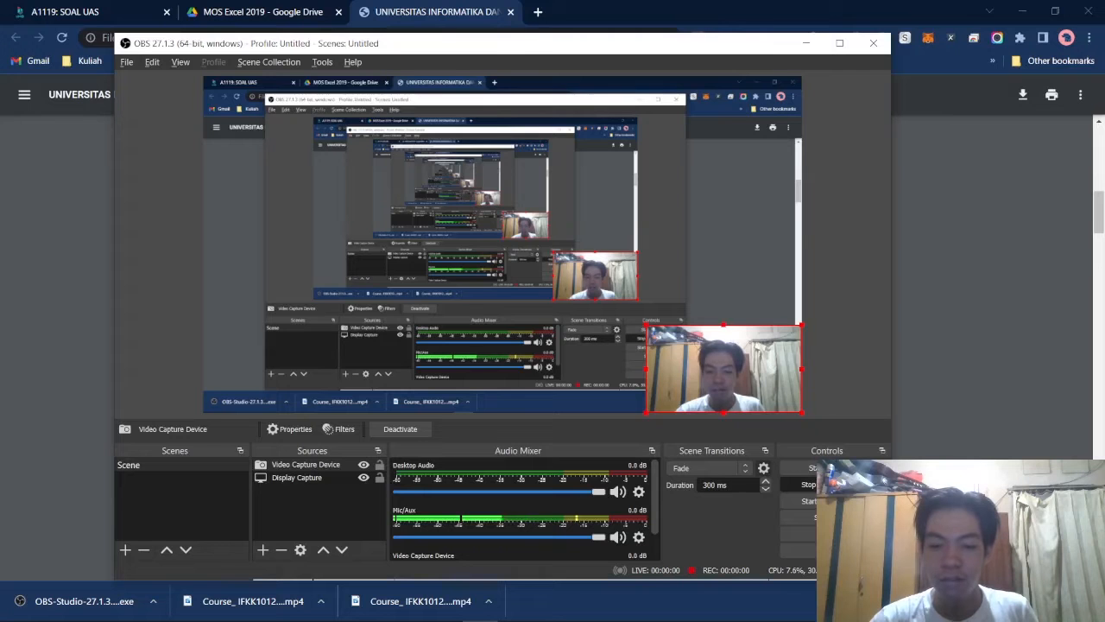
Read the Overview 2 Task 3 instruction in the exam PDF in Chrome, and delete the existing $1.000 Donors worksheet in Excel
{"action": "key", "text": "alt+Tab"}
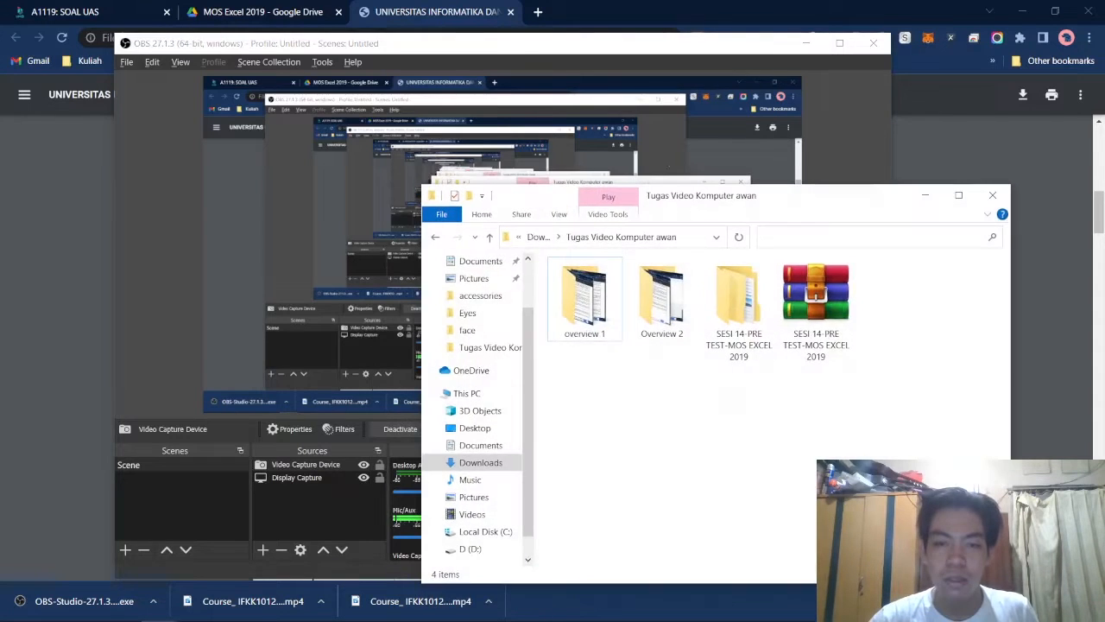
{"action": "left_click", "coordinate": [936, 144]}
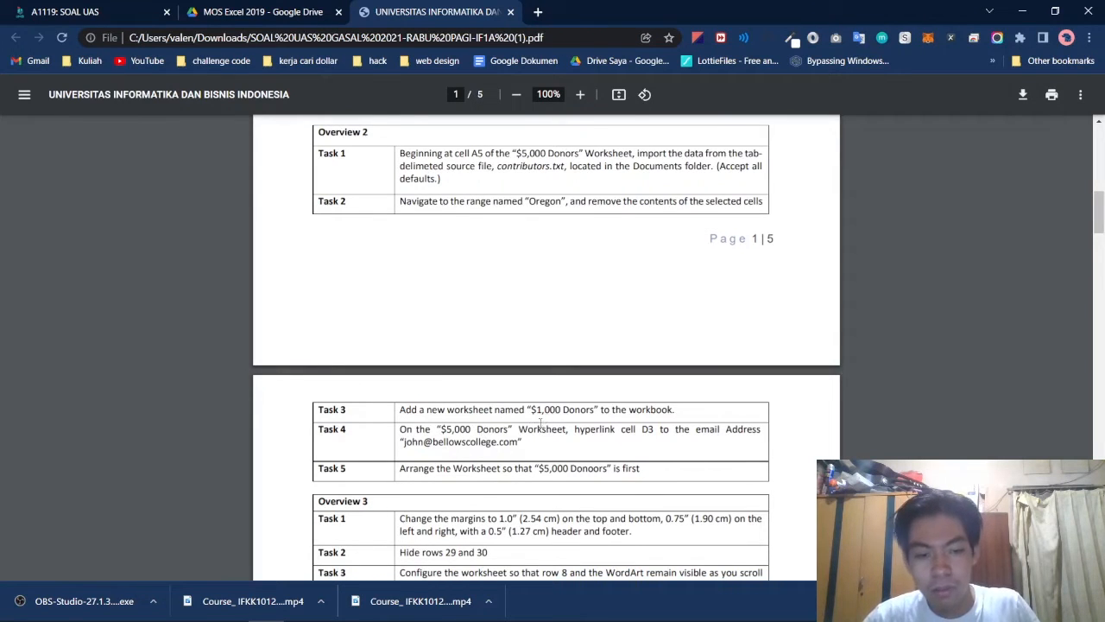
{"action": "key", "text": "alt+Tab"}
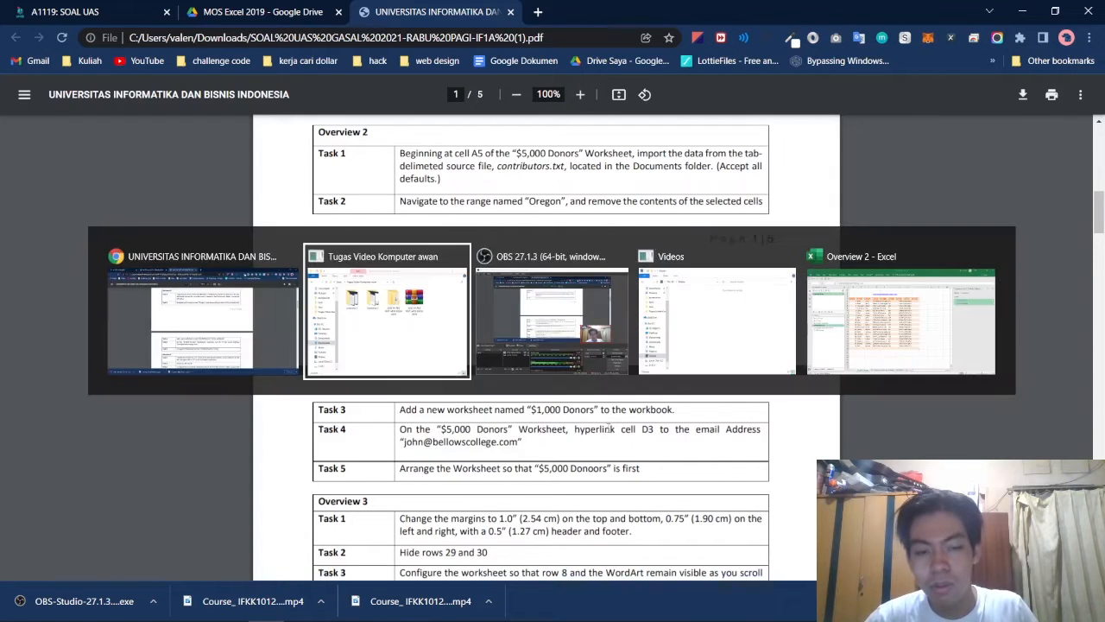
{"action": "left_click", "coordinate": [842, 352]}
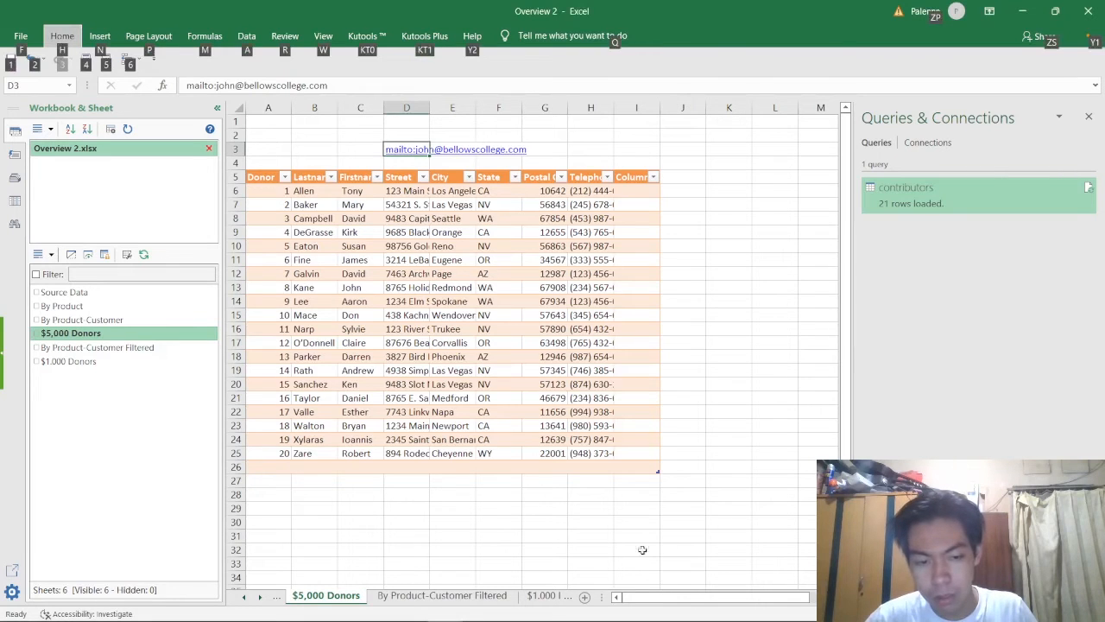
{"action": "right_click", "coordinate": [537, 597]}
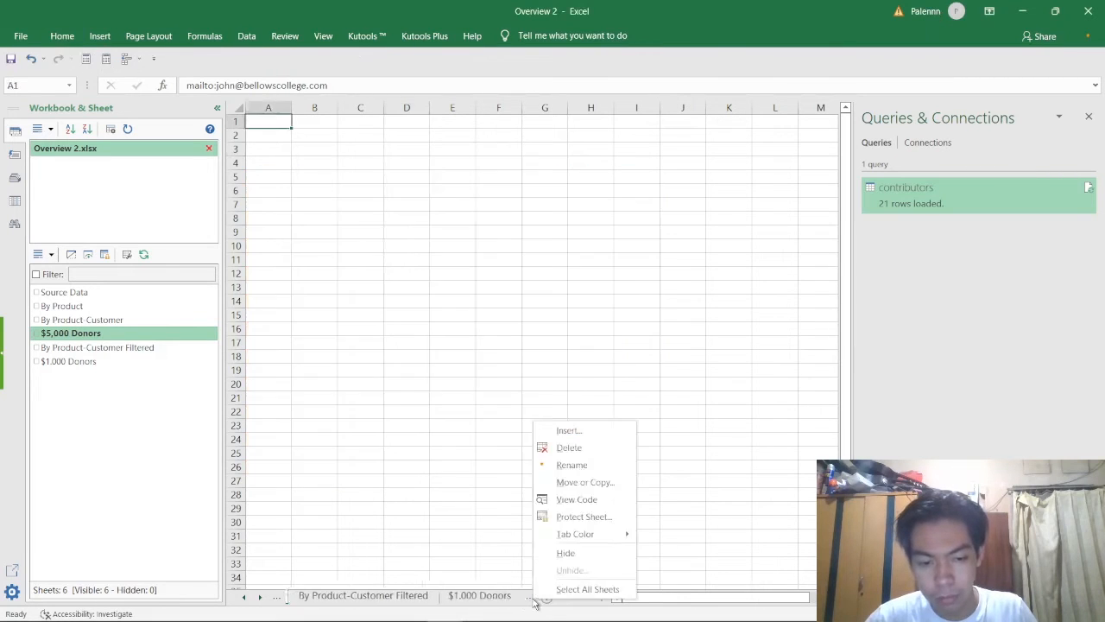
{"action": "left_click", "coordinate": [569, 447]}
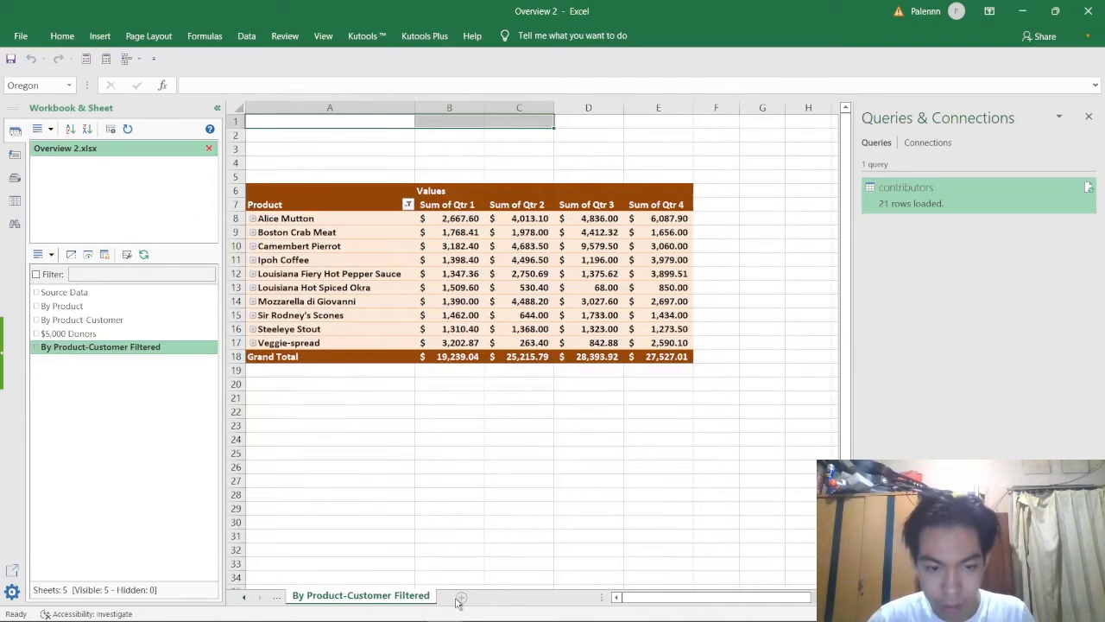
Add a new worksheet after By Product-Customer Filtered and name it "$ 1.000 Donors"
{"action": "left_click", "coordinate": [460, 598]}
{"action": "right_click", "coordinate": [458, 602]}
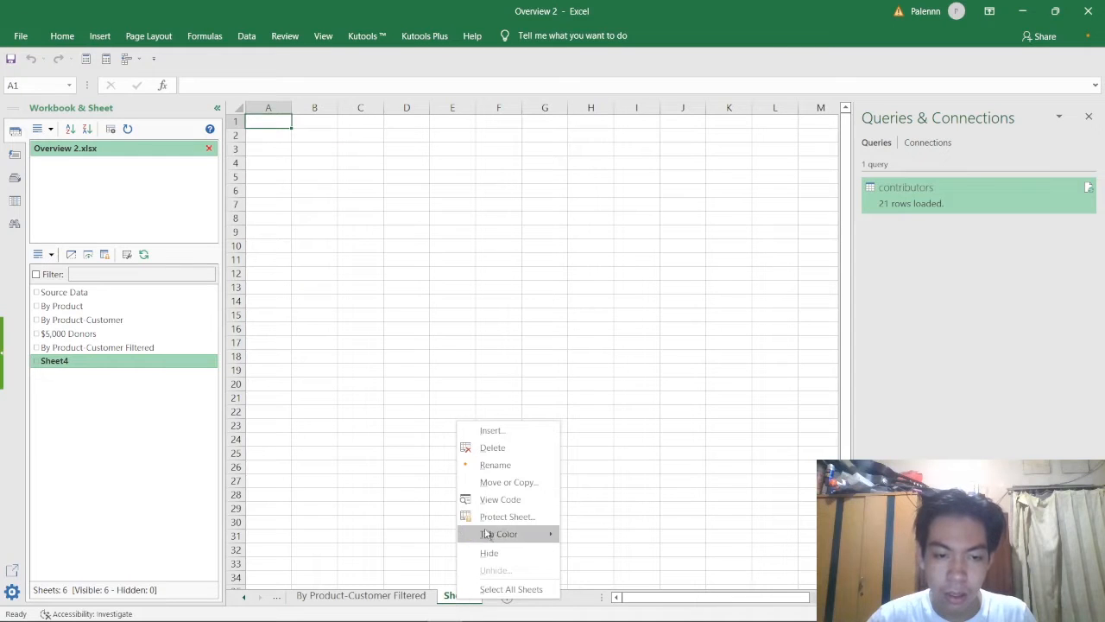
{"action": "left_click", "coordinate": [516, 463]}
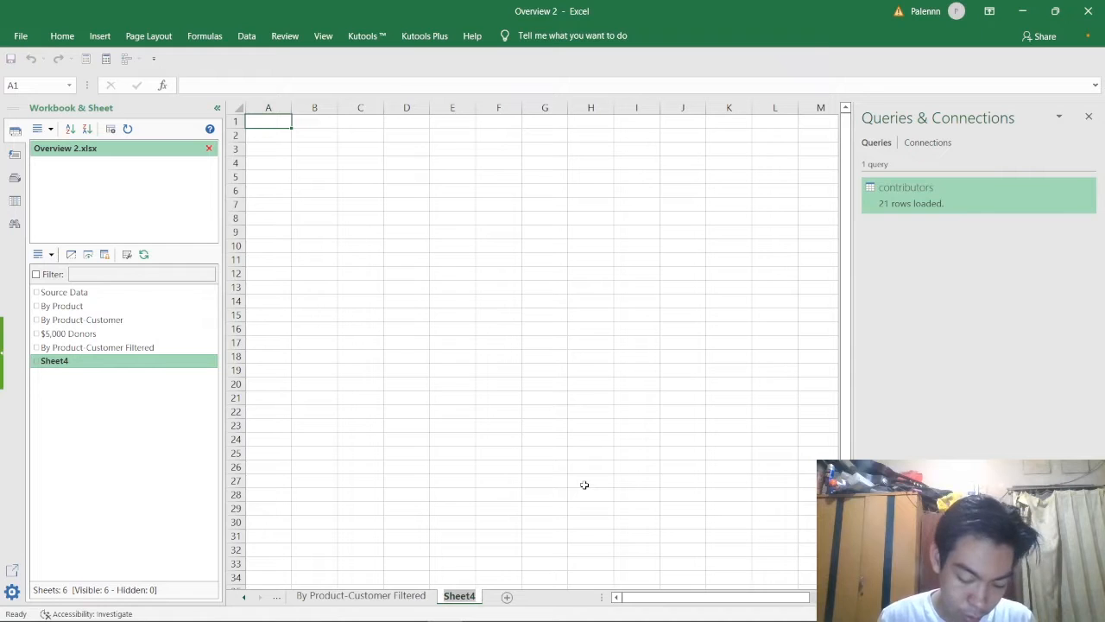
{"action": "type", "text": "$"}
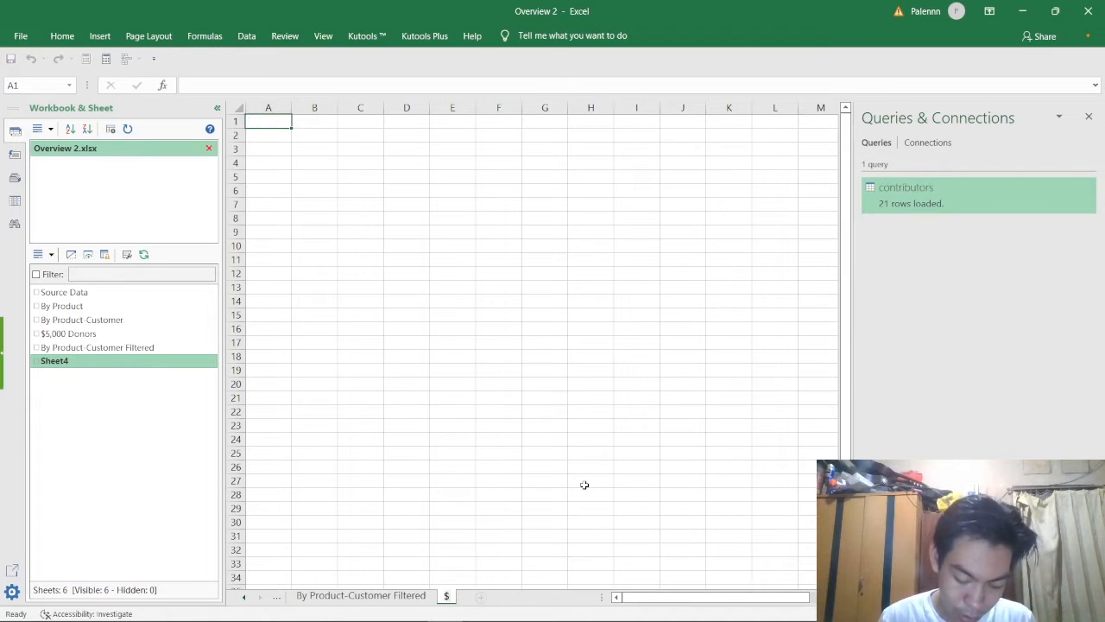
{"action": "type", "text": " q"}
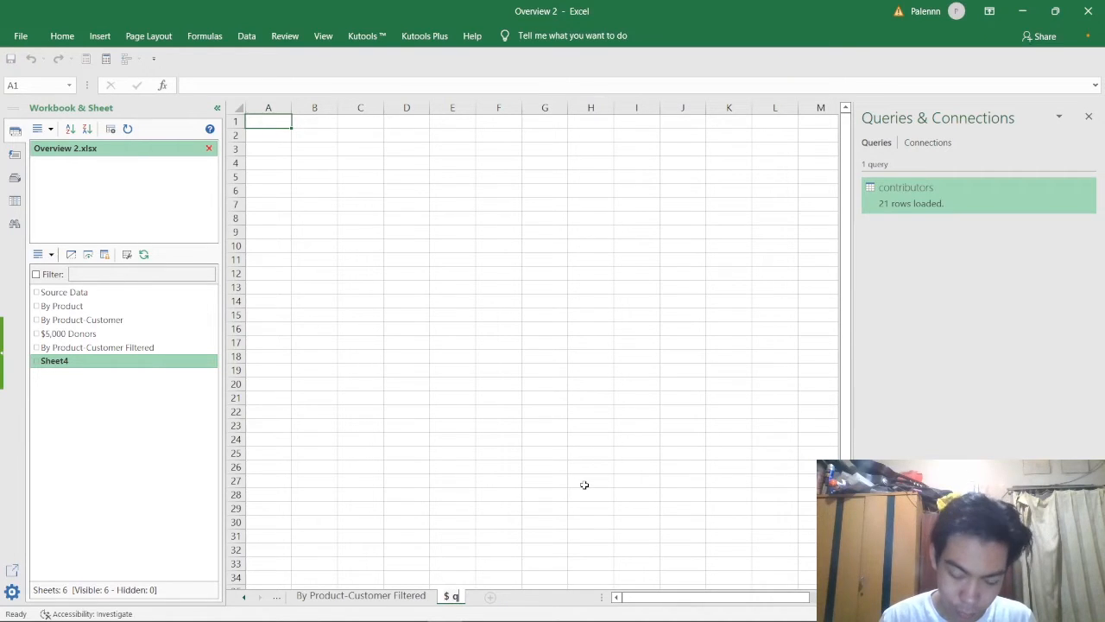
{"action": "type", "text": "1,000"}
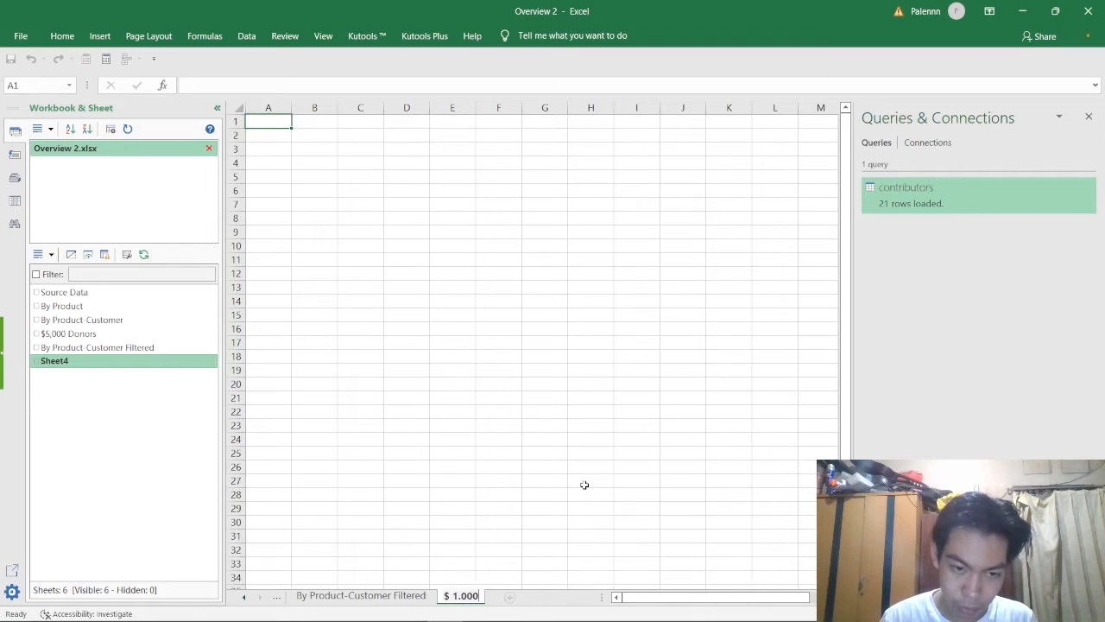
{"action": "type", "text": " Donors"}
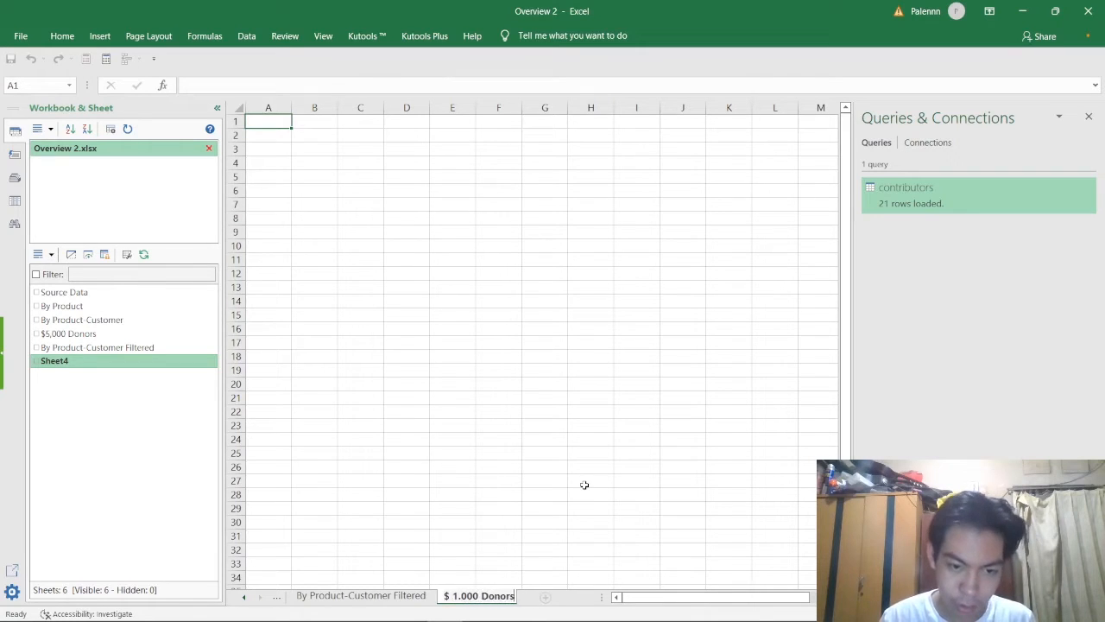
{"action": "key", "text": "Return"}
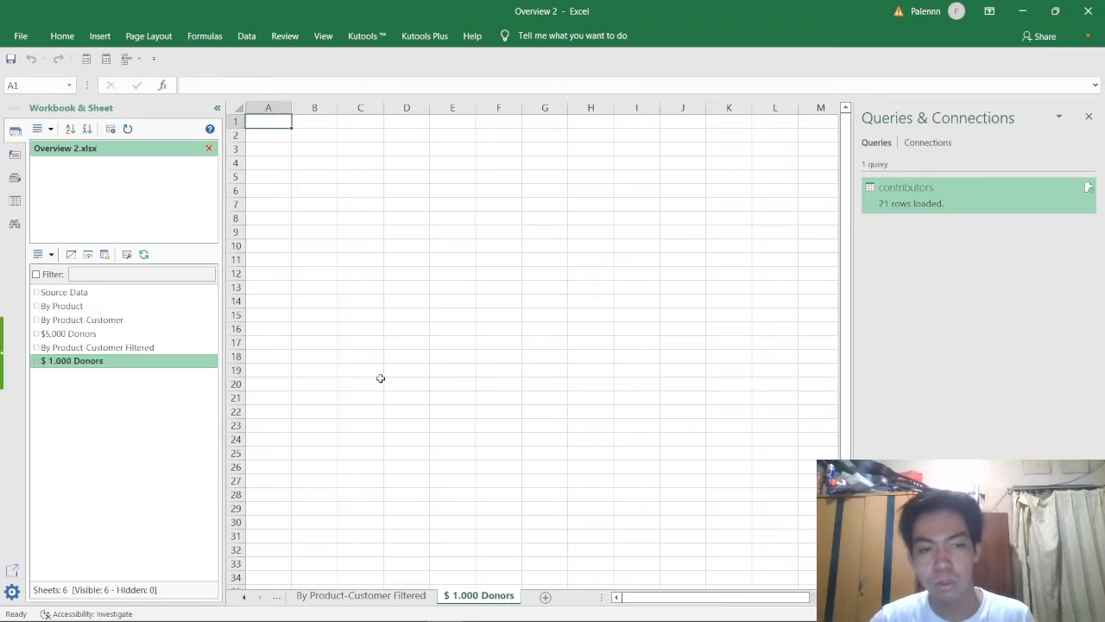
Switch to the exam PDF in Chrome and copy the e-mail address given in Overview 2 Task 4
{"action": "key", "text": "alt+Tab"}
{"action": "left_click", "coordinate": [473, 302]}
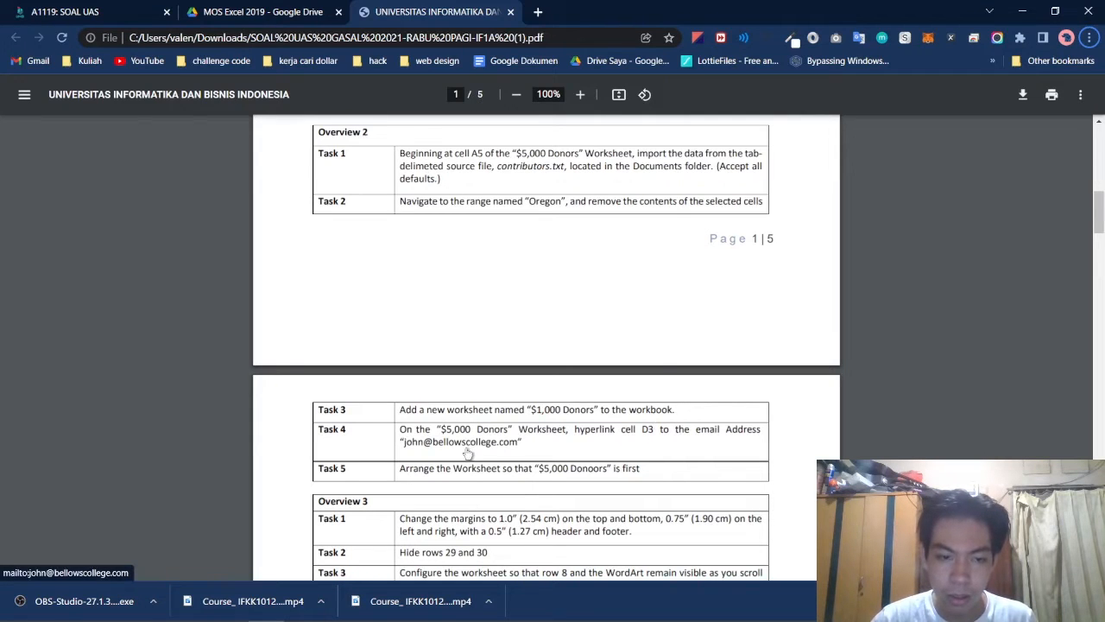
{"action": "right_click", "coordinate": [464, 449]}
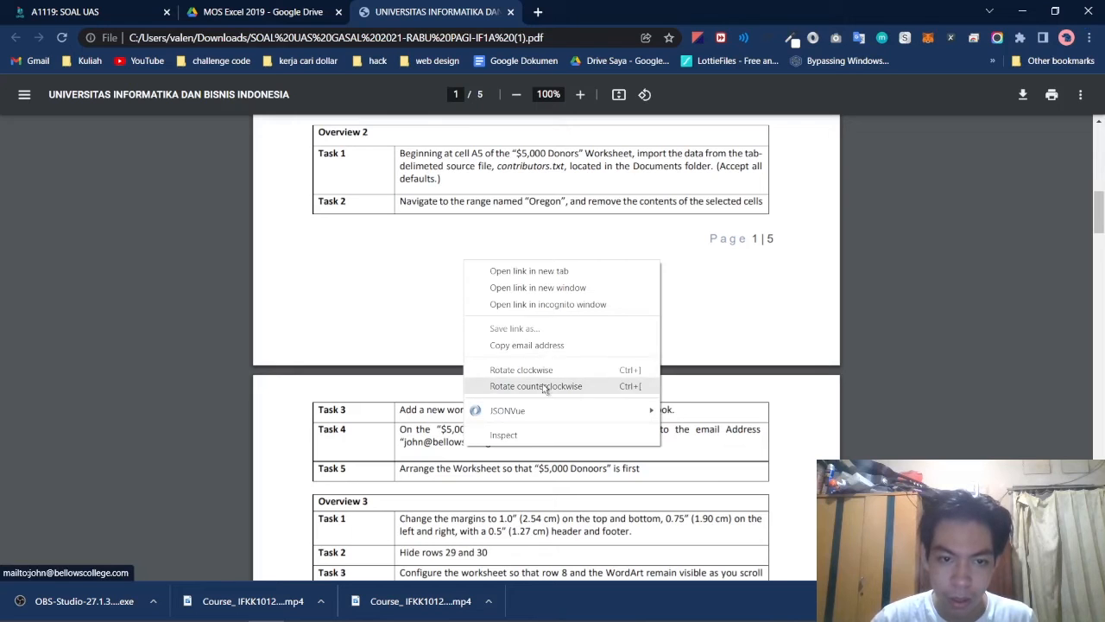
{"action": "left_click", "coordinate": [549, 346]}
Switch to Excel and delete the entire column D, including the old e-mail hyperlink in D3, on the $5,000 Donors worksheet
{"action": "key", "text": "alt+Tab"}
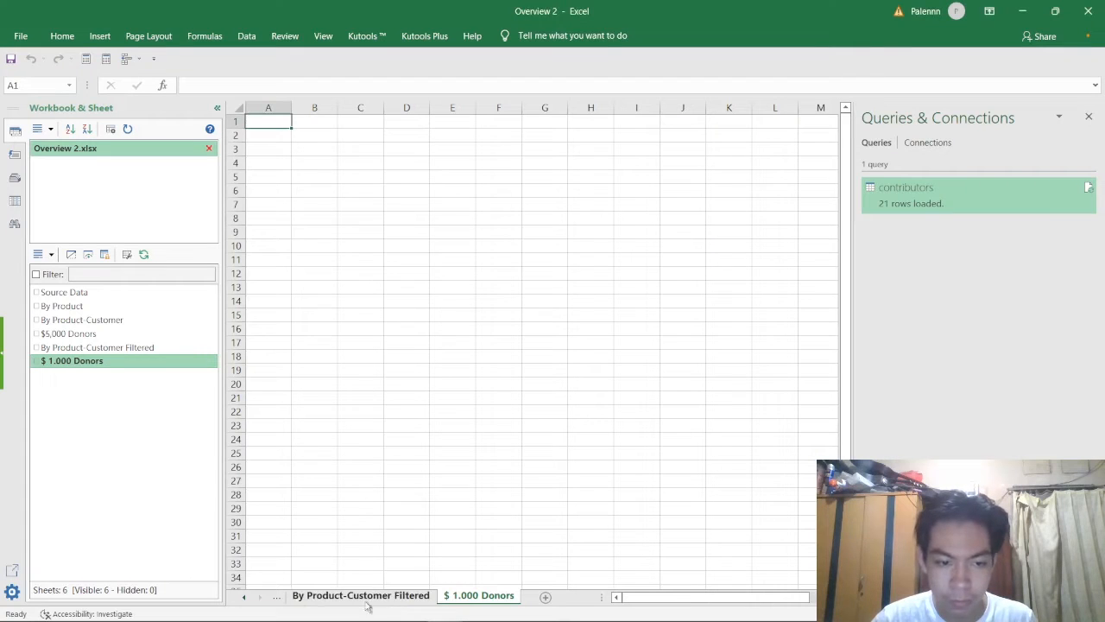
{"action": "left_click", "coordinate": [245, 597]}
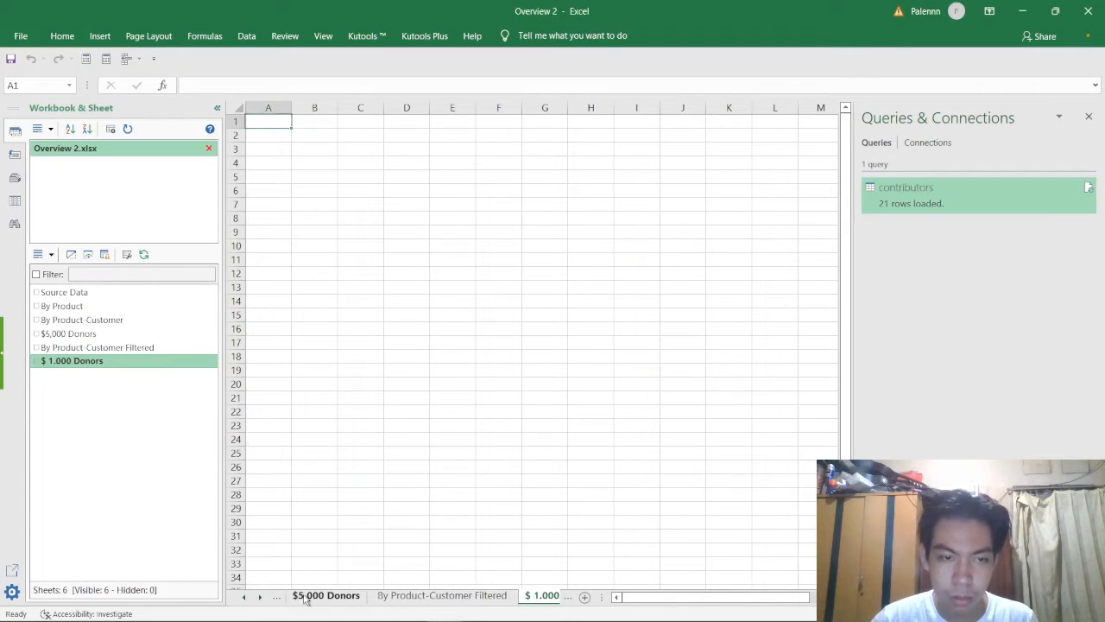
{"action": "left_click", "coordinate": [308, 595]}
{"action": "right_click", "coordinate": [435, 149]}
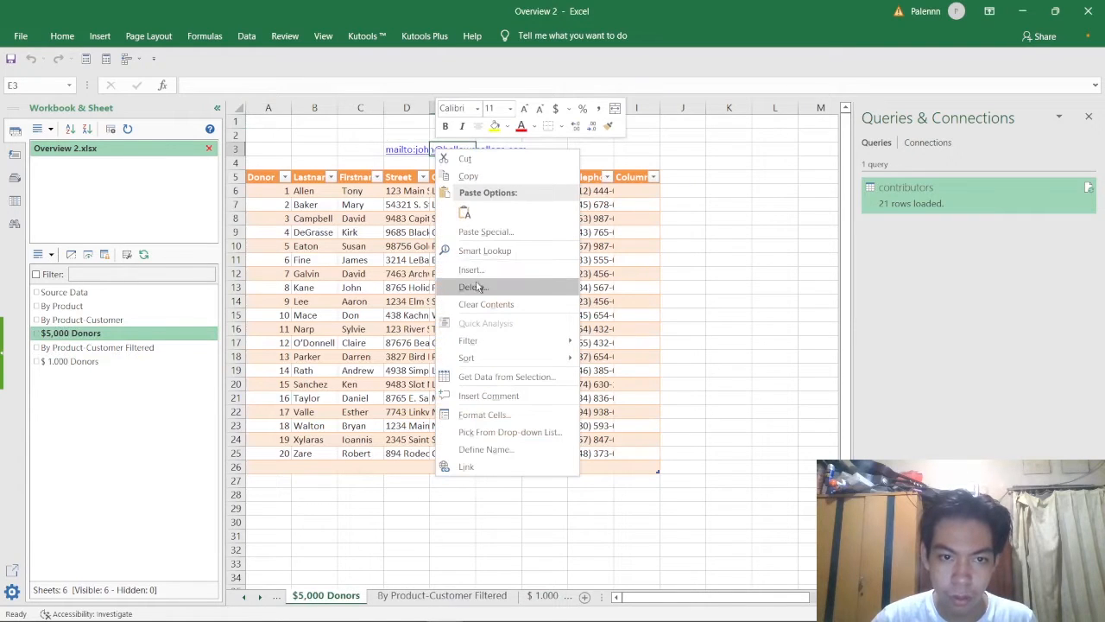
{"action": "left_click", "coordinate": [473, 287]}
{"action": "left_click", "coordinate": [447, 346]}
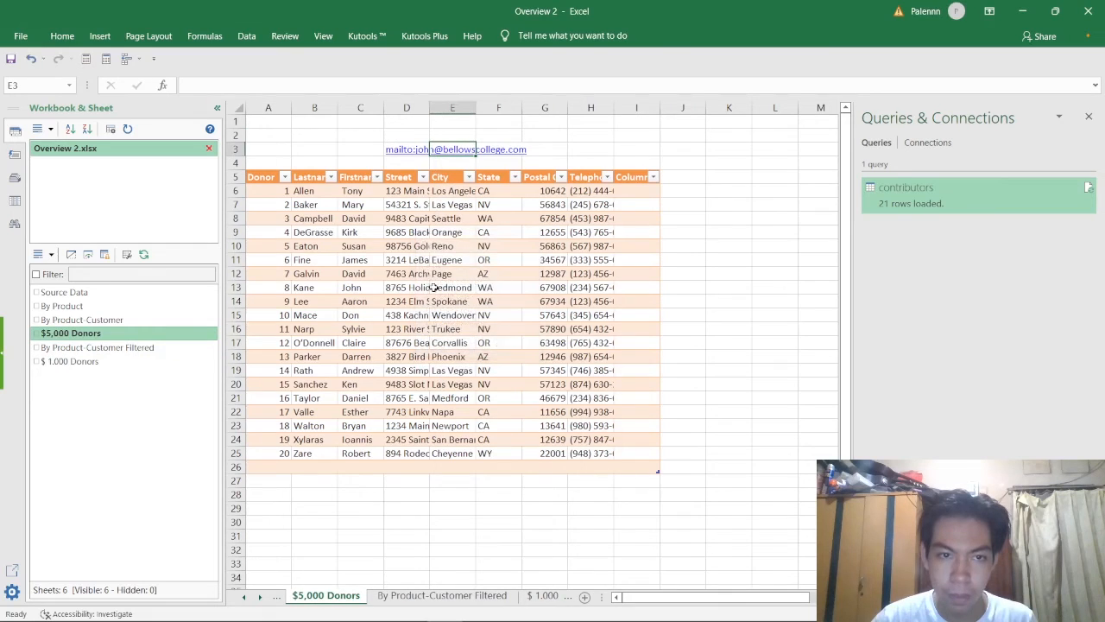
{"action": "right_click", "coordinate": [418, 149]}
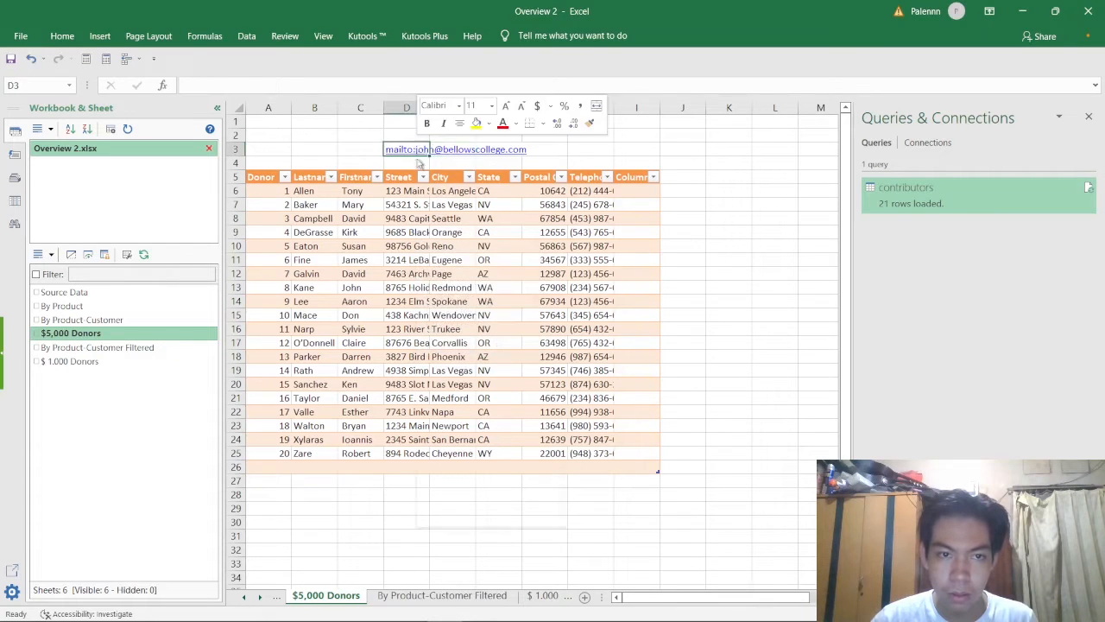
{"action": "left_click", "coordinate": [456, 287]}
{"action": "left_click", "coordinate": [436, 330]}
{"action": "left_click", "coordinate": [432, 348]}
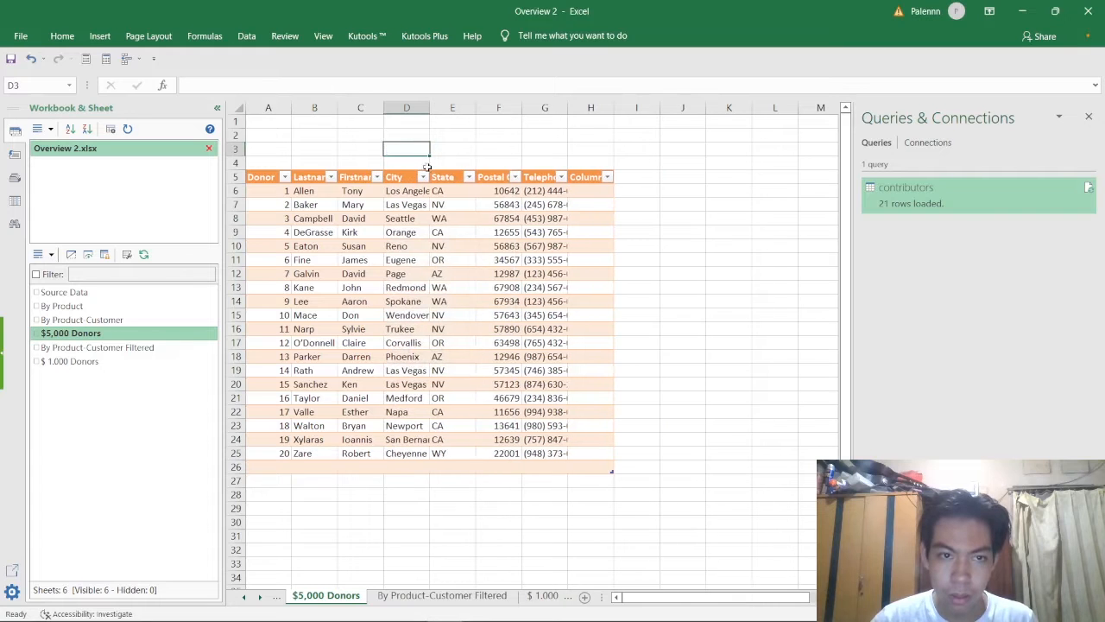
Hyperlink cell D3 to the copied e-mail address, and select cell C2
{"action": "left_click", "coordinate": [100, 36]}
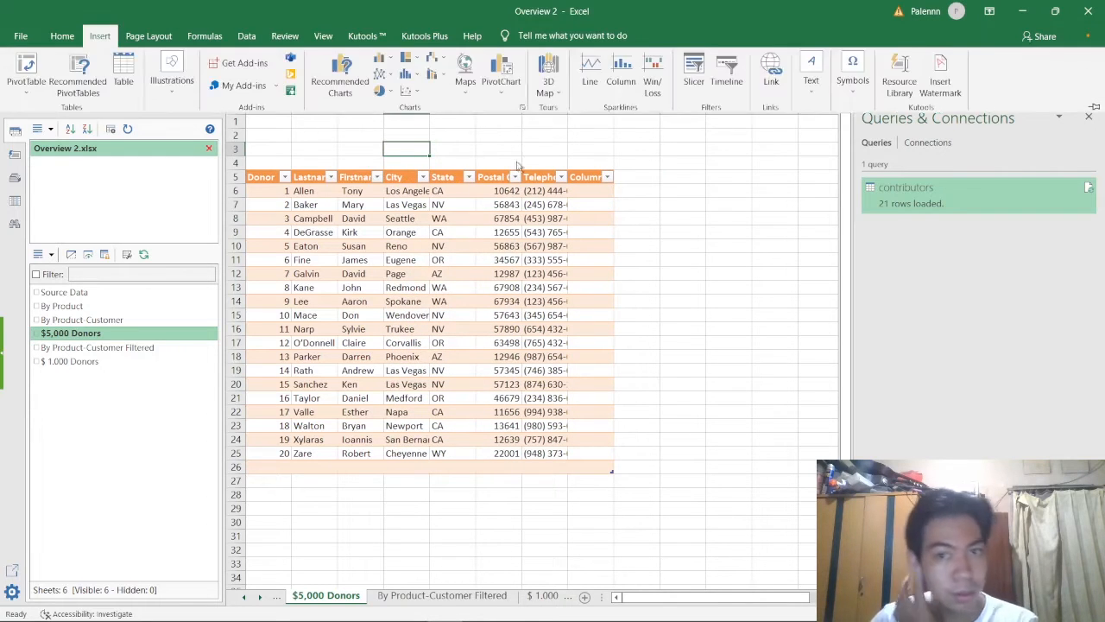
{"action": "left_click", "coordinate": [771, 78]}
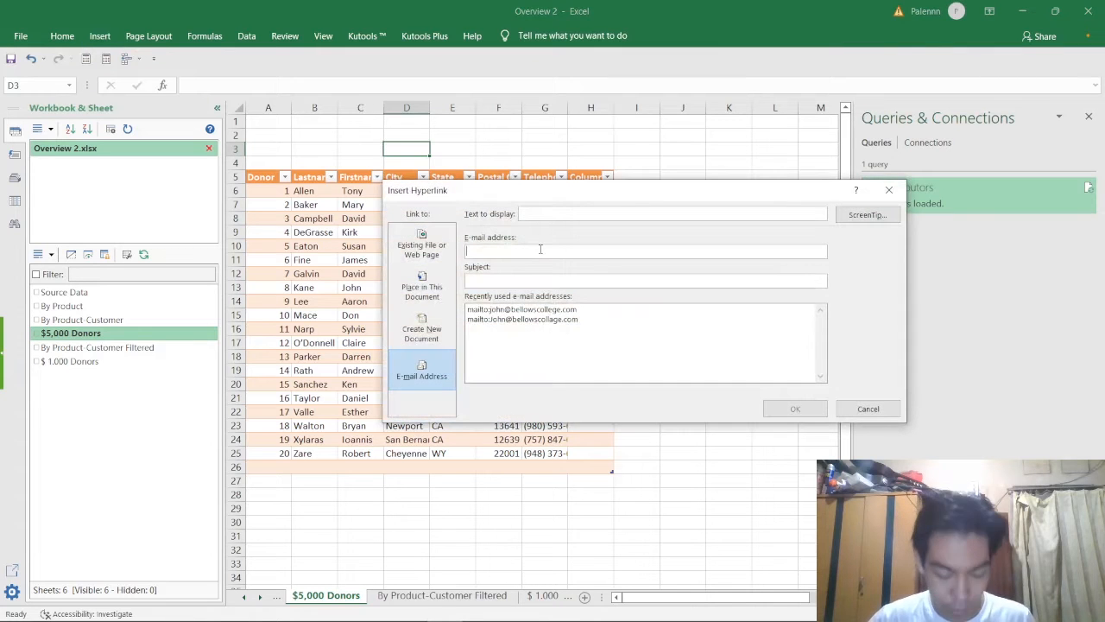
{"action": "key", "text": "ctrl+v"}
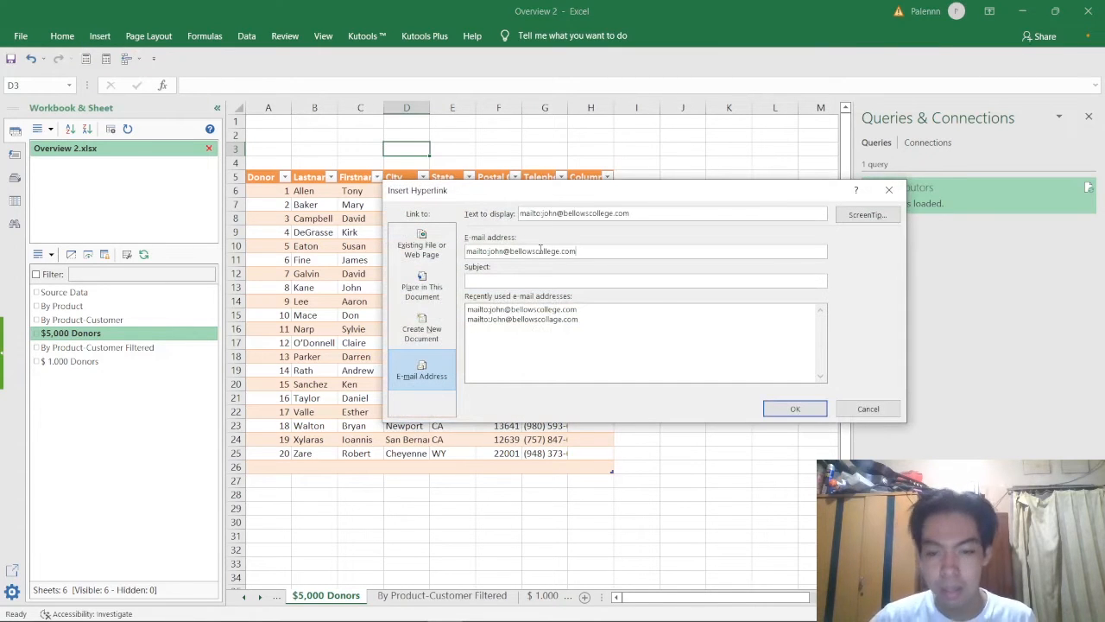
{"action": "left_click", "coordinate": [773, 404]}
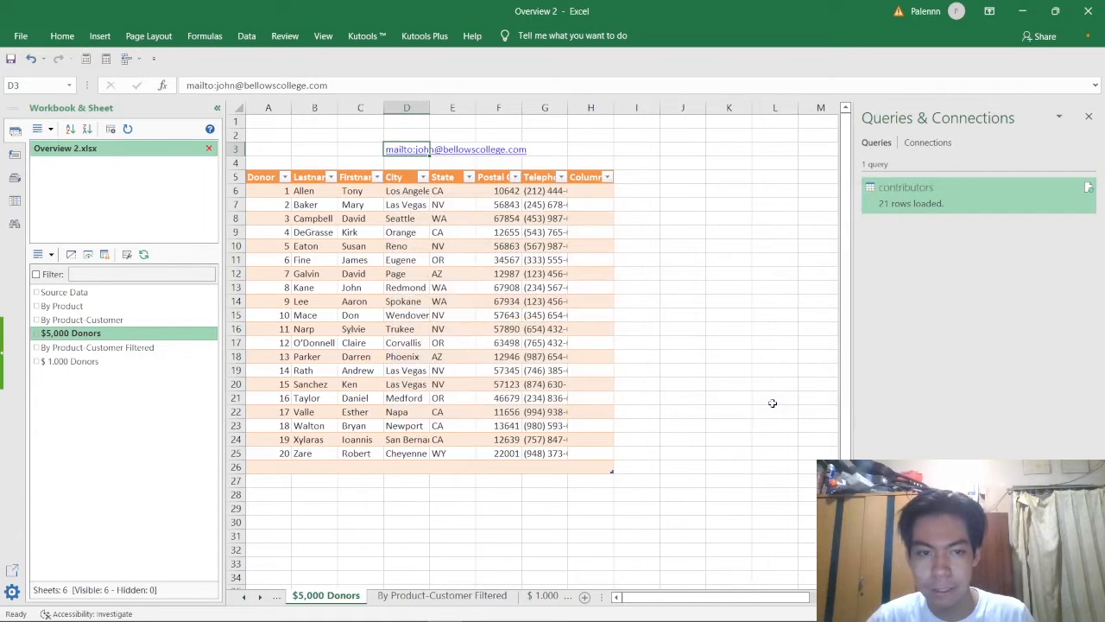
{"action": "key", "text": "alt+Tab"}
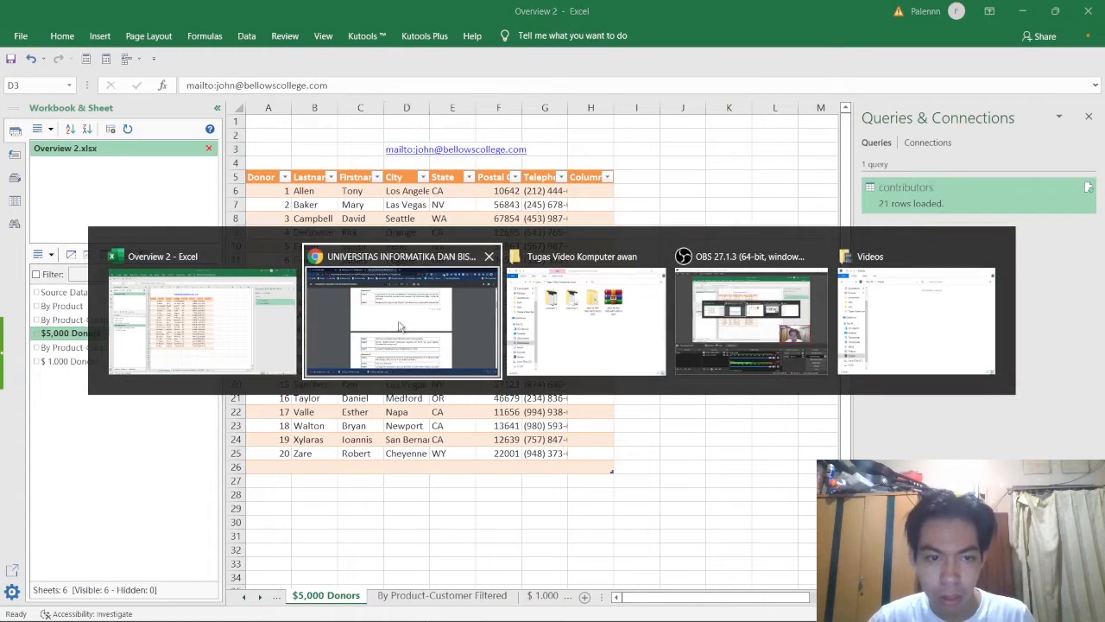
{"action": "left_click", "coordinate": [244, 320]}
{"action": "left_click", "coordinate": [381, 131]}
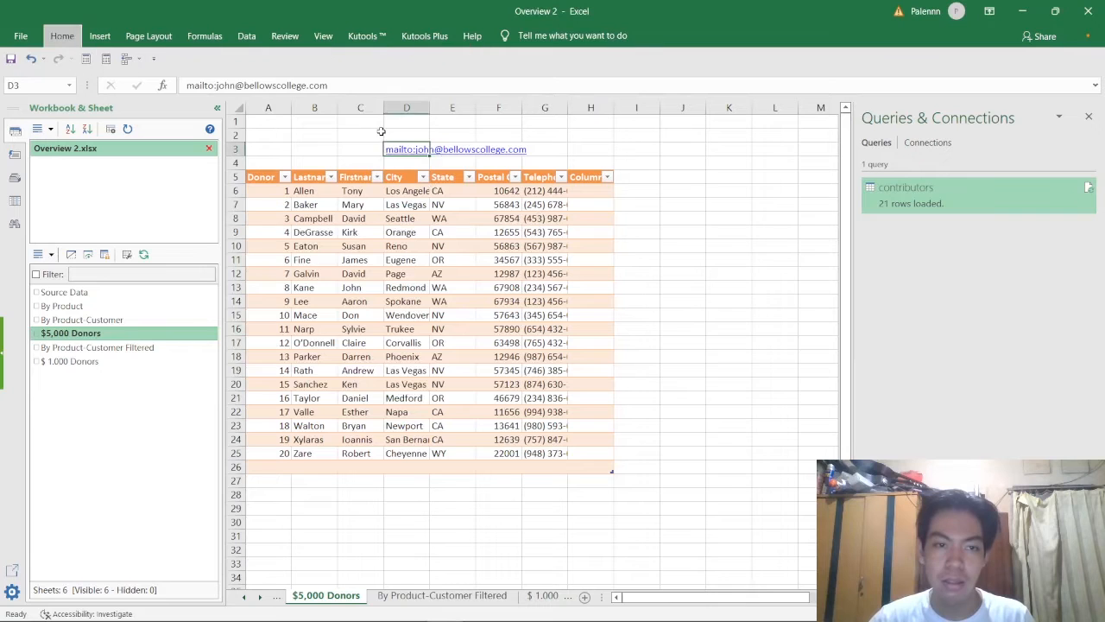
{"action": "left_click", "coordinate": [380, 131]}
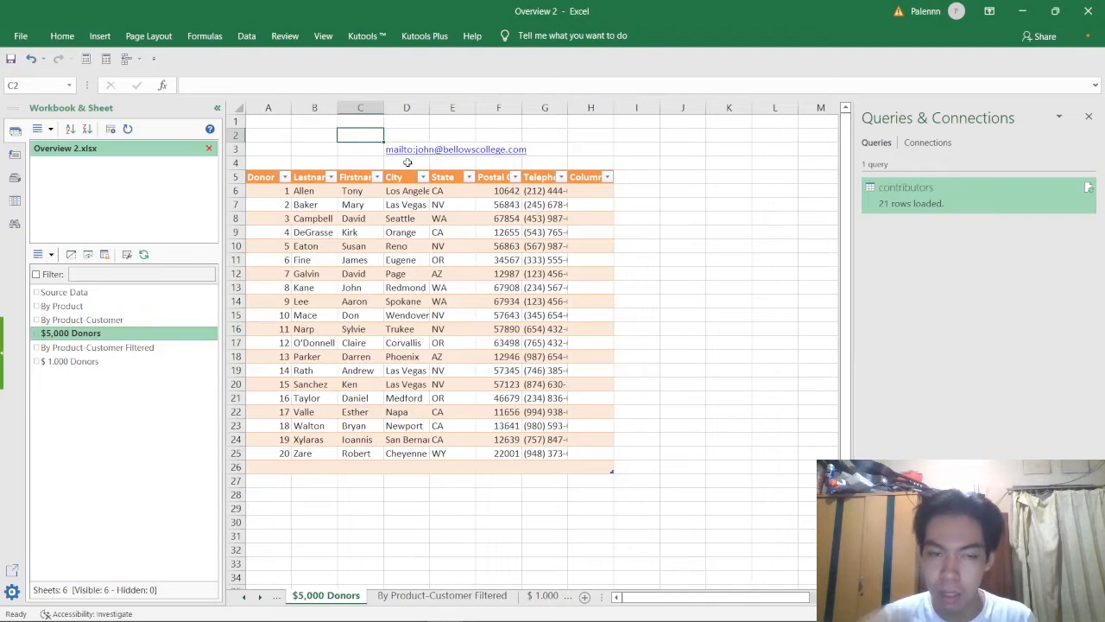
Switch to the exam PDF in Chrome and review the task instructions for Overview 1 and Overview 2
{"action": "key", "text": "alt+Tab"}
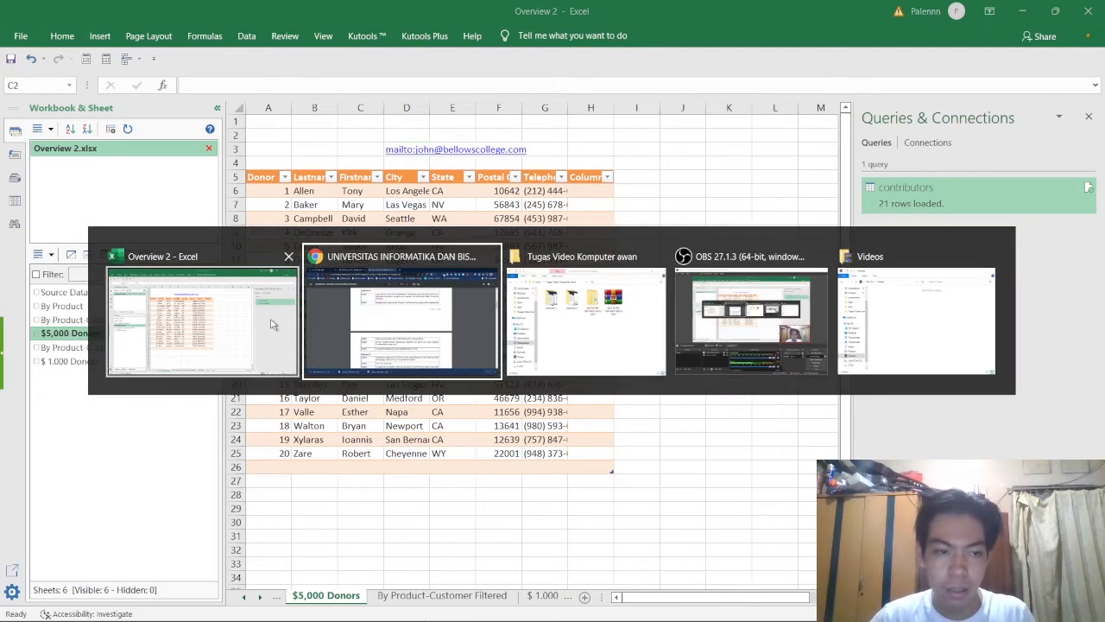
{"action": "left_click", "coordinate": [750, 321]}
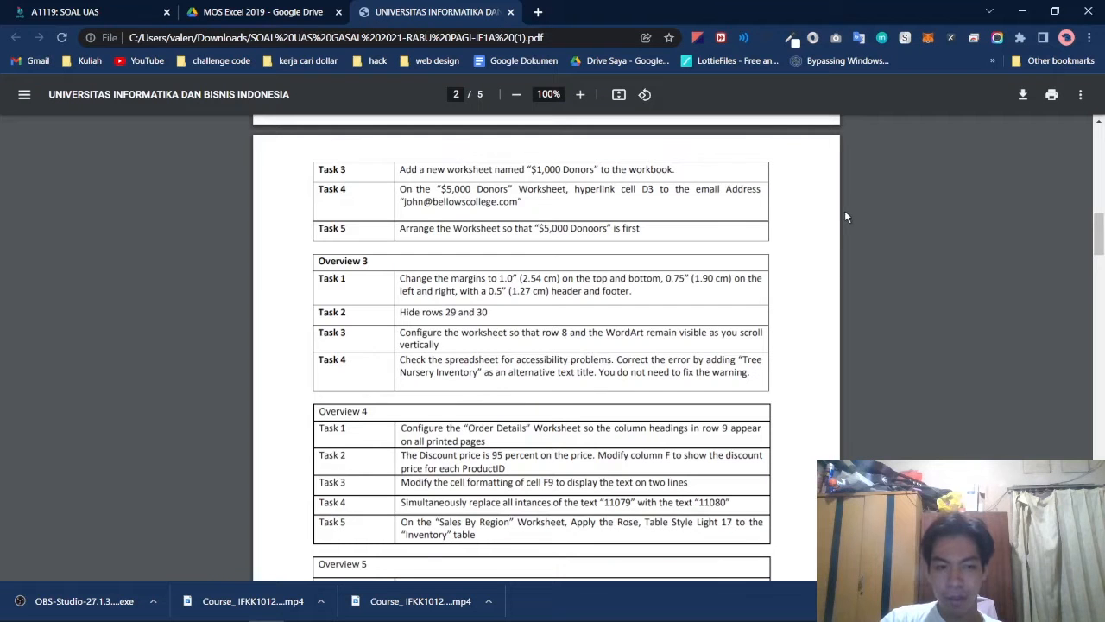
{"action": "scroll", "coordinate": [825, 218], "scroll_direction": "up", "scroll_amount": 5}
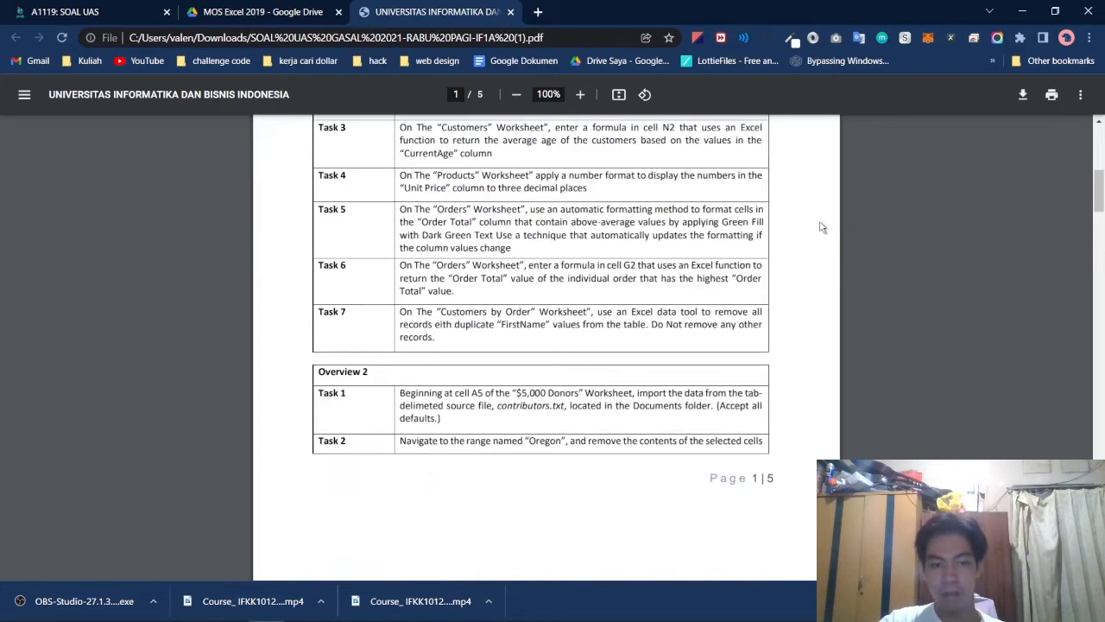
Read Overview 2 Task 5 in the exam PDF, switch to Excel and reorder the workbook's sheets with an alphanumeric sort
{"action": "scroll", "coordinate": [822, 231], "scroll_direction": "down", "scroll_amount": 3}
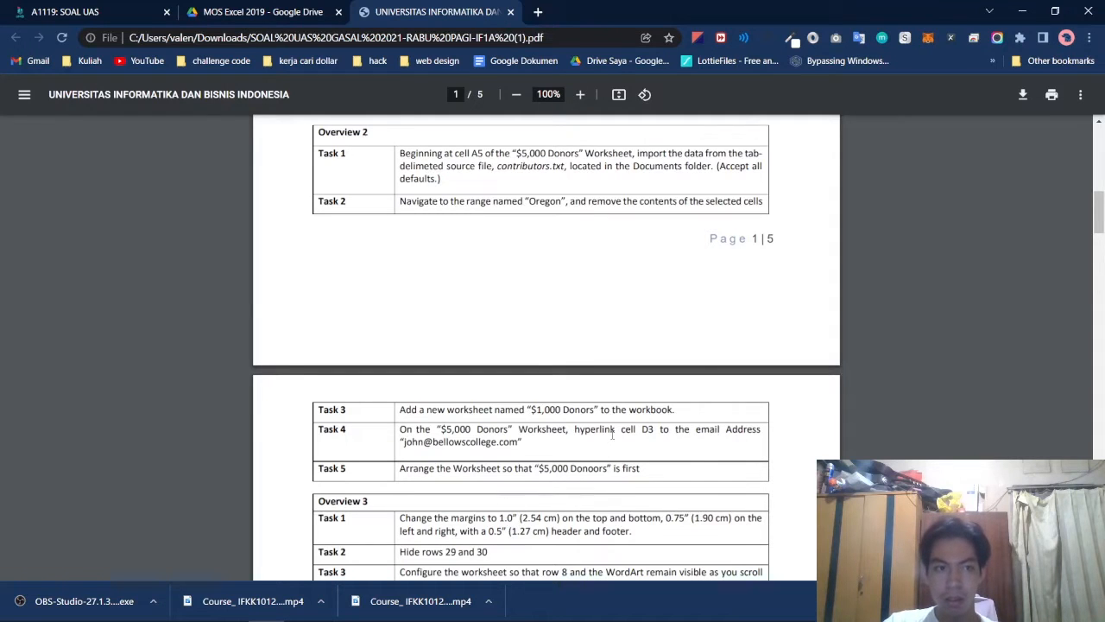
{"action": "key", "text": "alt+Tab"}
{"action": "key", "text": "alt+Tab"}
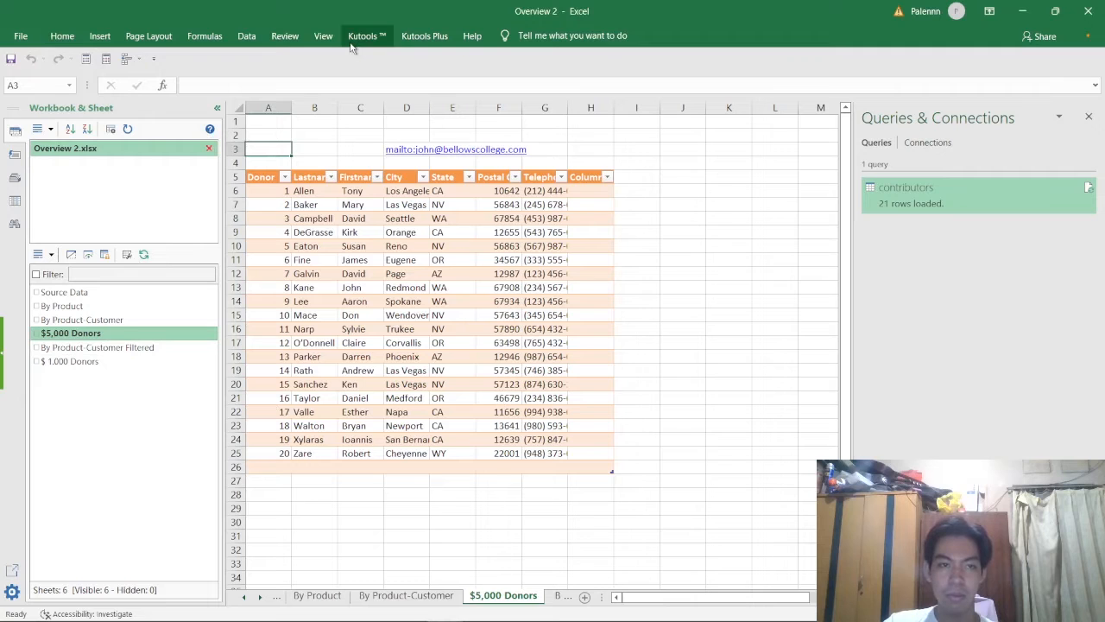
{"action": "left_click", "coordinate": [428, 37]}
{"action": "left_click", "coordinate": [85, 83]}
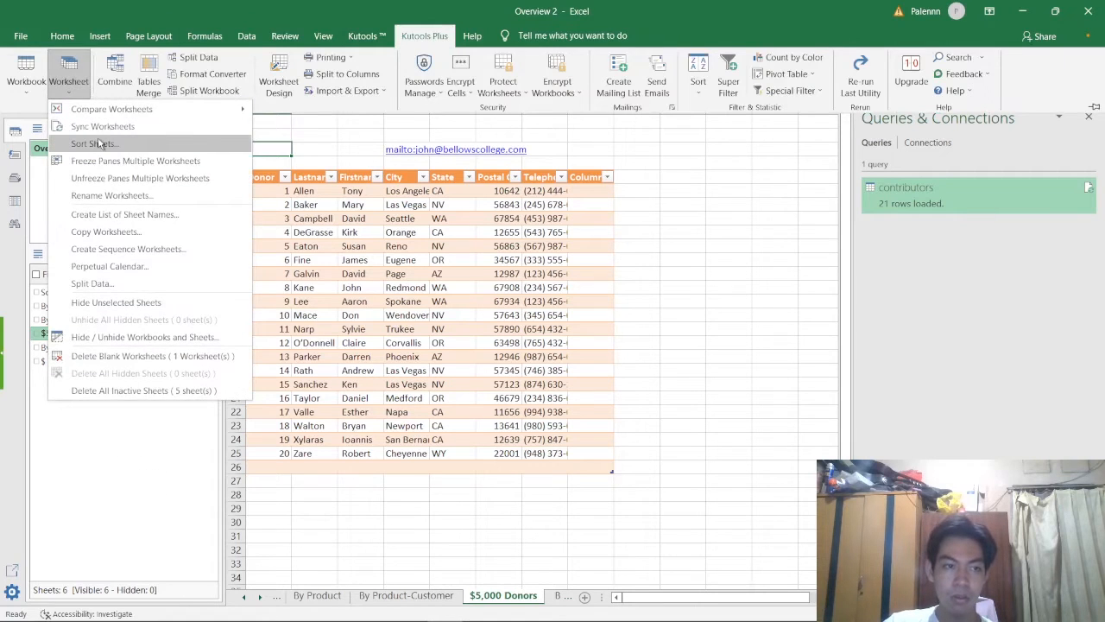
{"action": "left_click", "coordinate": [100, 143]}
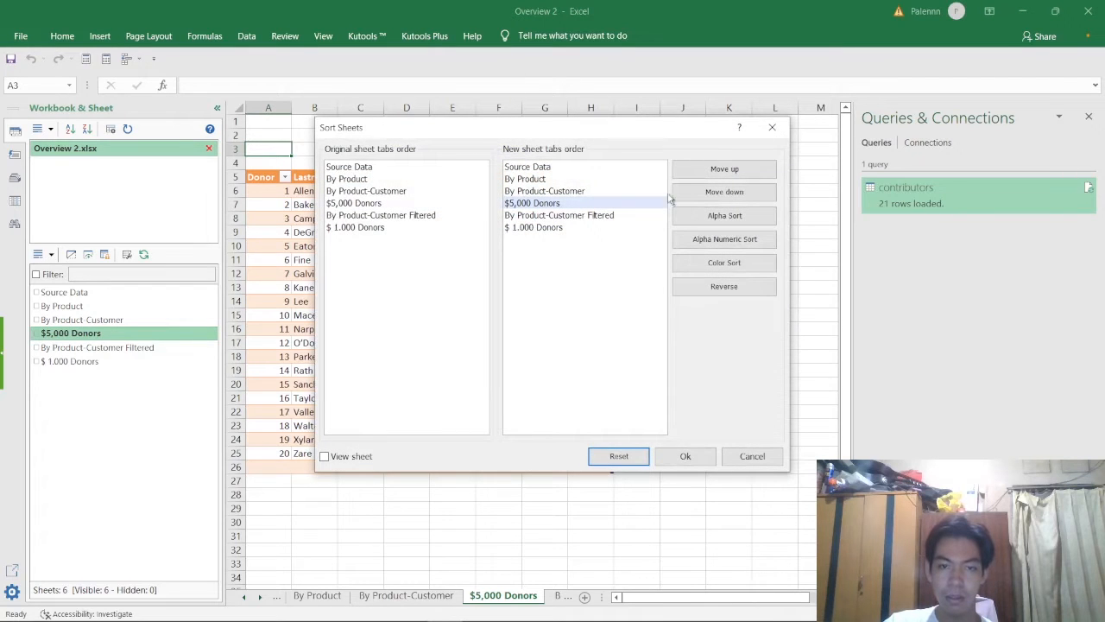
{"action": "left_click", "coordinate": [749, 242]}
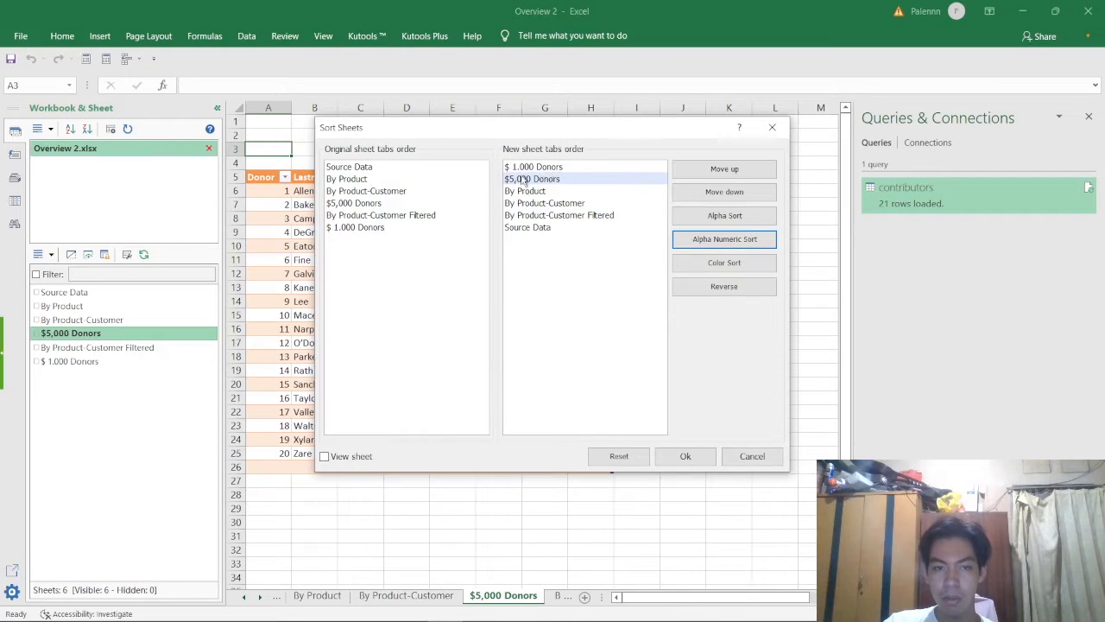
{"action": "left_click", "coordinate": [679, 457]}
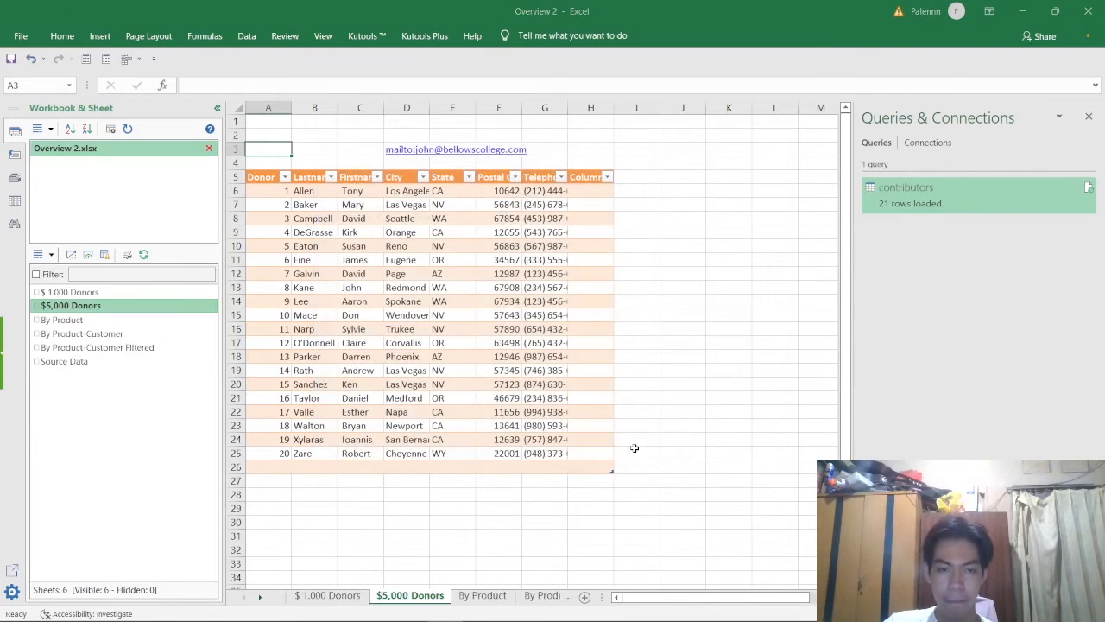
Switch to the exam PDF in Chrome, read the Overview 3 tasks, and switch to the Overview 3 workbook in Excel
{"action": "key", "text": "alt+Tab"}
{"action": "key", "text": "alt+Tab"}
{"action": "key", "text": "alt+Tab"}
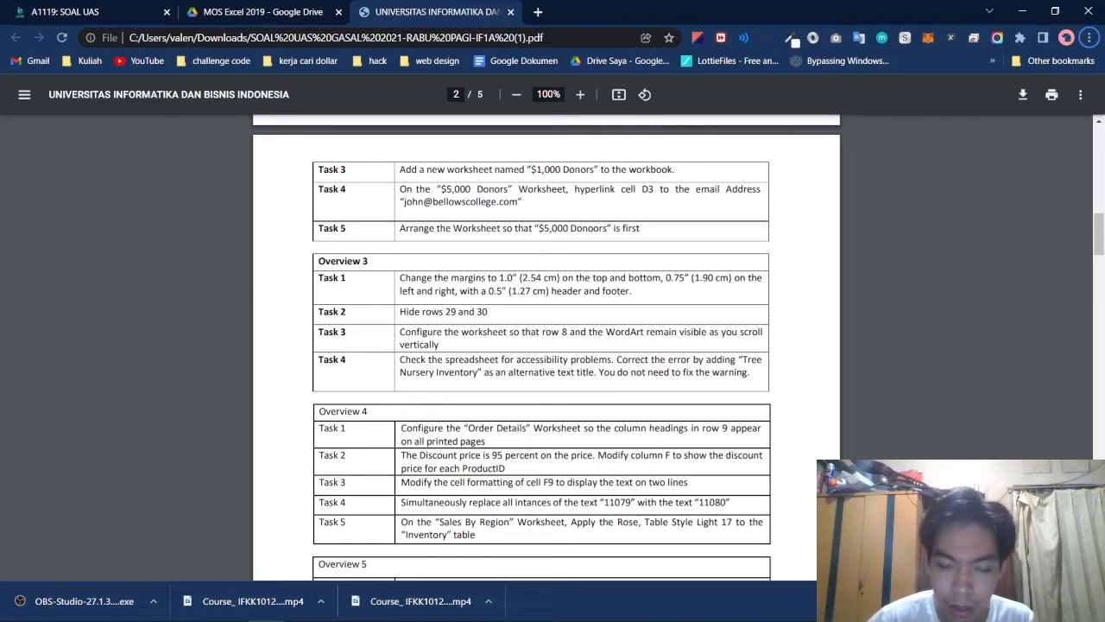
{"action": "key", "text": "alt+Tab"}
{"action": "key", "text": "alt+Tab"}
{"action": "key", "text": "alt+Tab"}
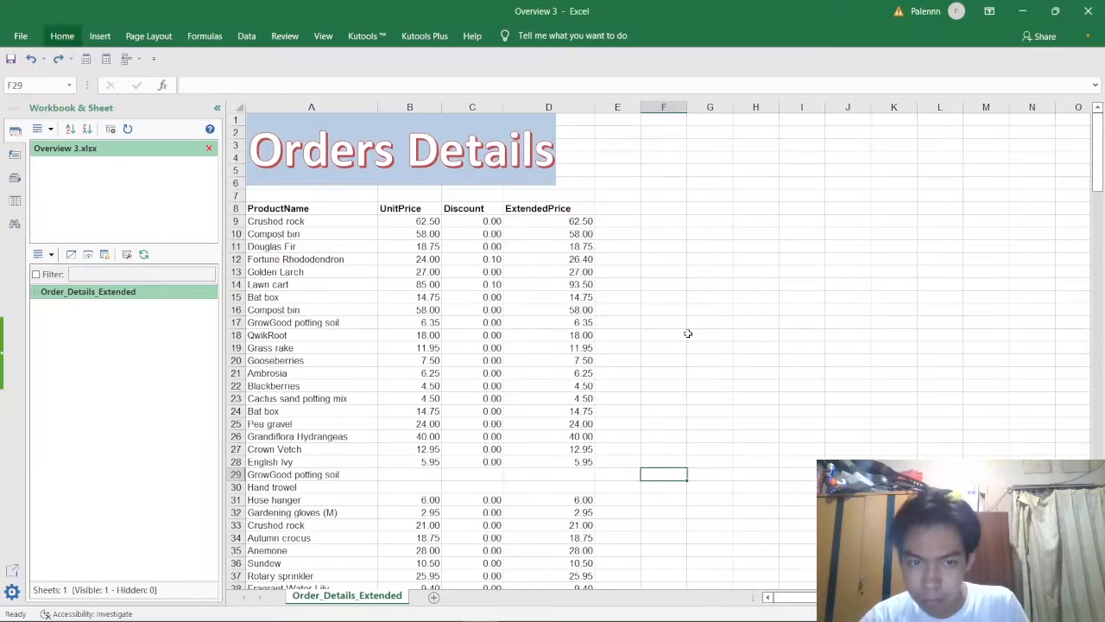
Open the custom margin settings for the Order_Details_Extended worksheet, check Overview 3 Task 1 in the PDF and set the top margin to 1.0
{"action": "left_click", "coordinate": [337, 235]}
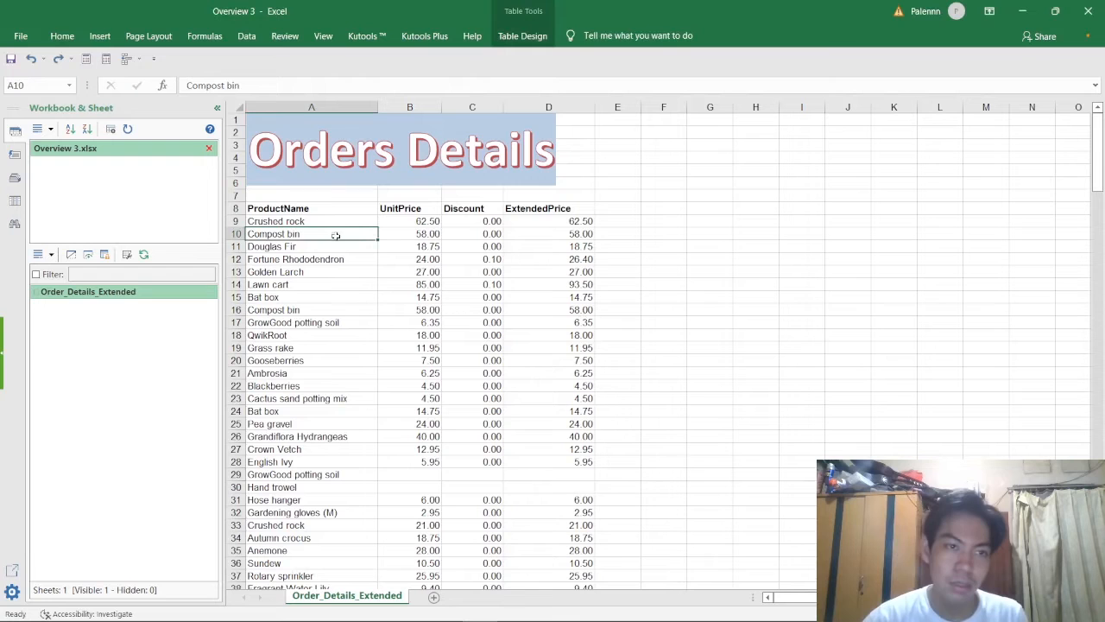
{"action": "left_click", "coordinate": [149, 35]}
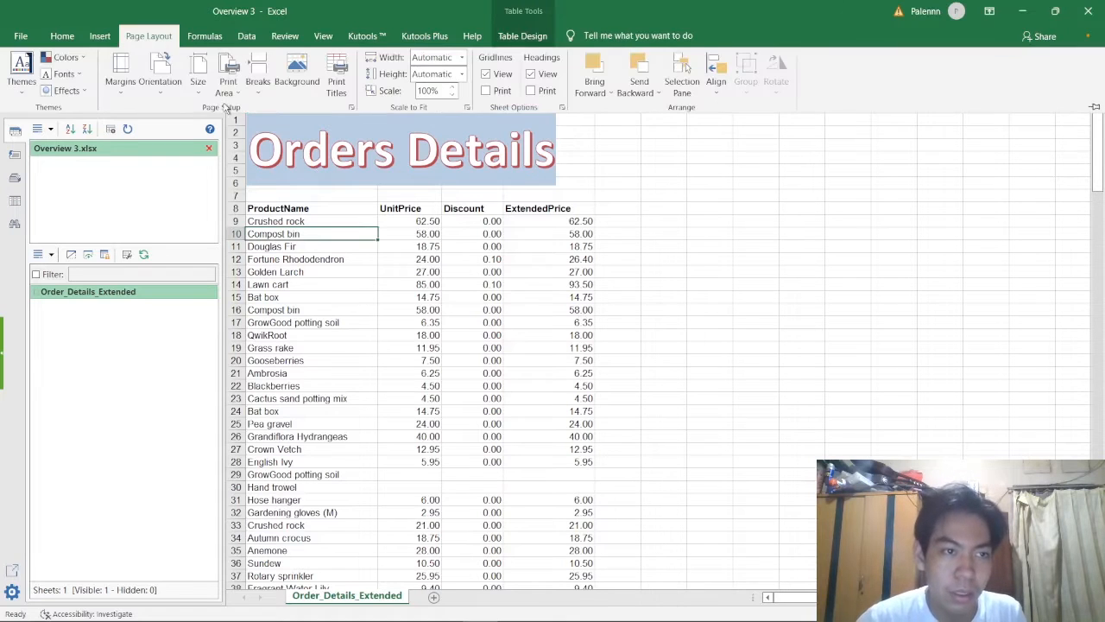
{"action": "left_click", "coordinate": [121, 74]}
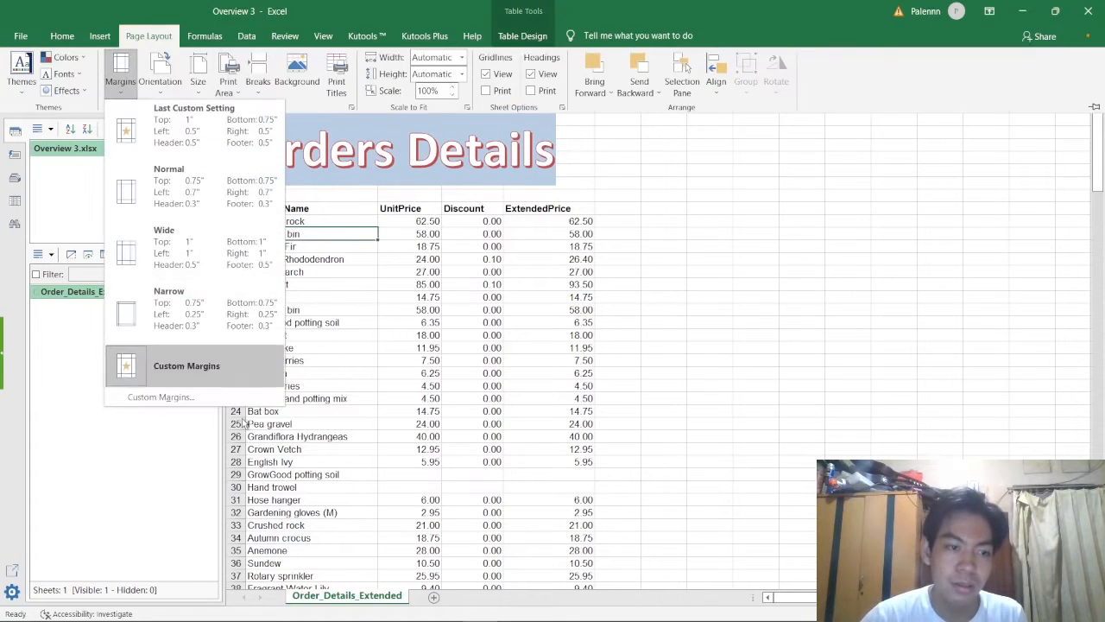
{"action": "left_click", "coordinate": [213, 399]}
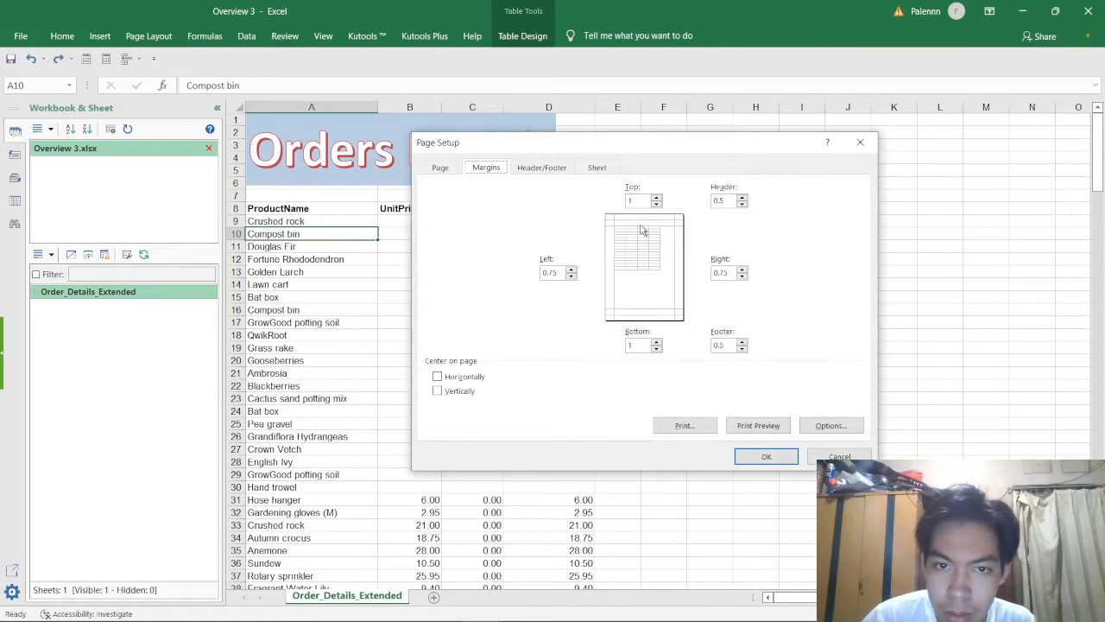
{"action": "key", "text": "alt+Tab"}
{"action": "left_click", "coordinate": [471, 321]}
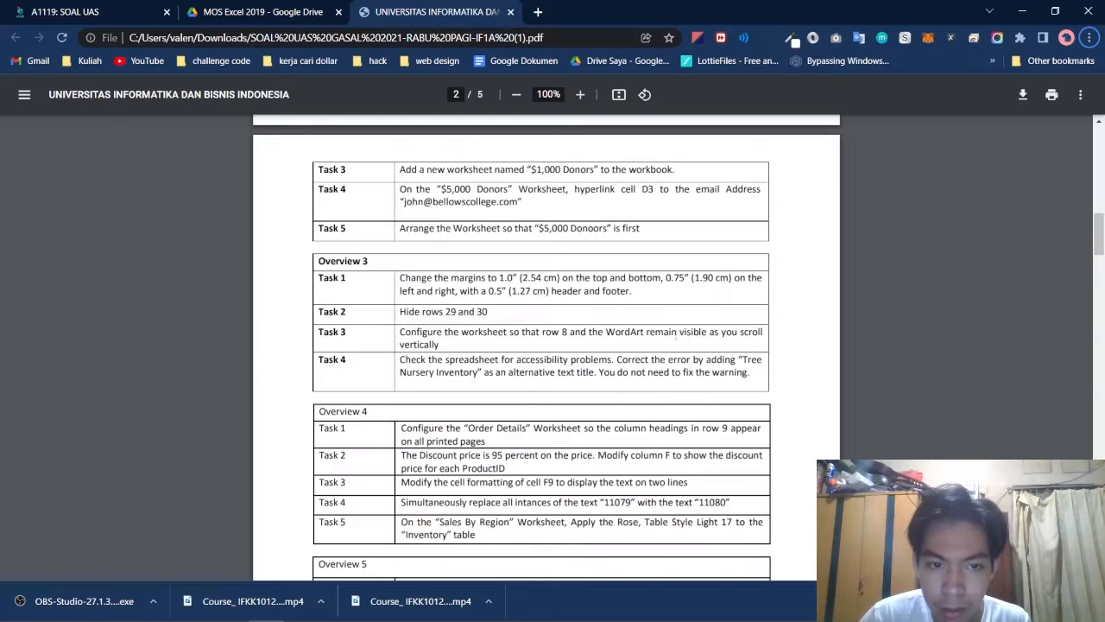
{"action": "key", "text": "alt+Tab"}
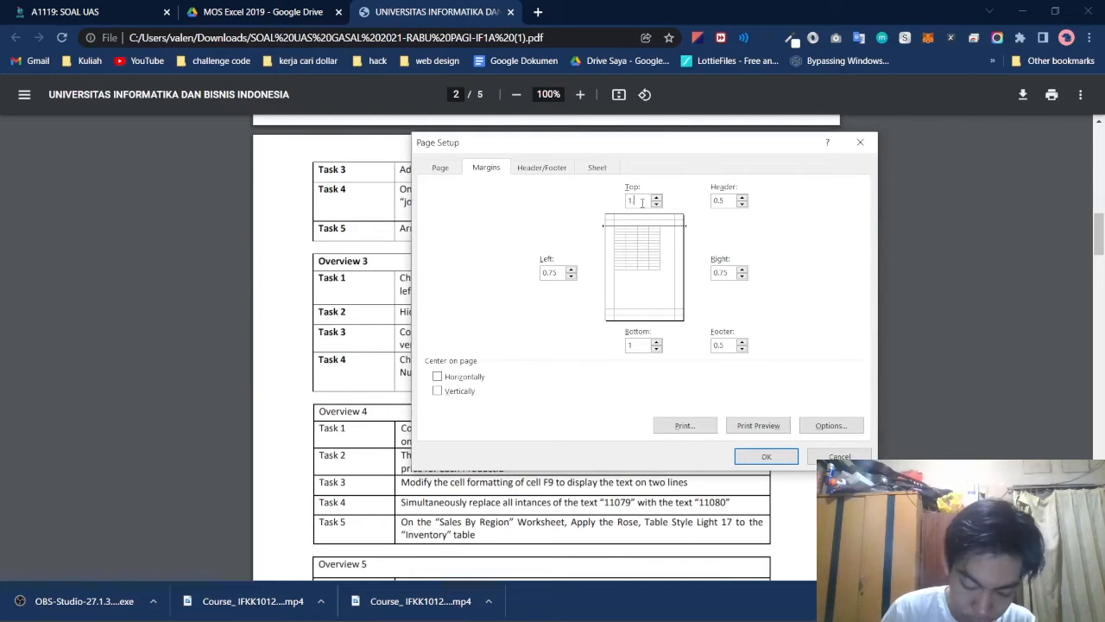
{"action": "key", "text": "alt+Tab"}
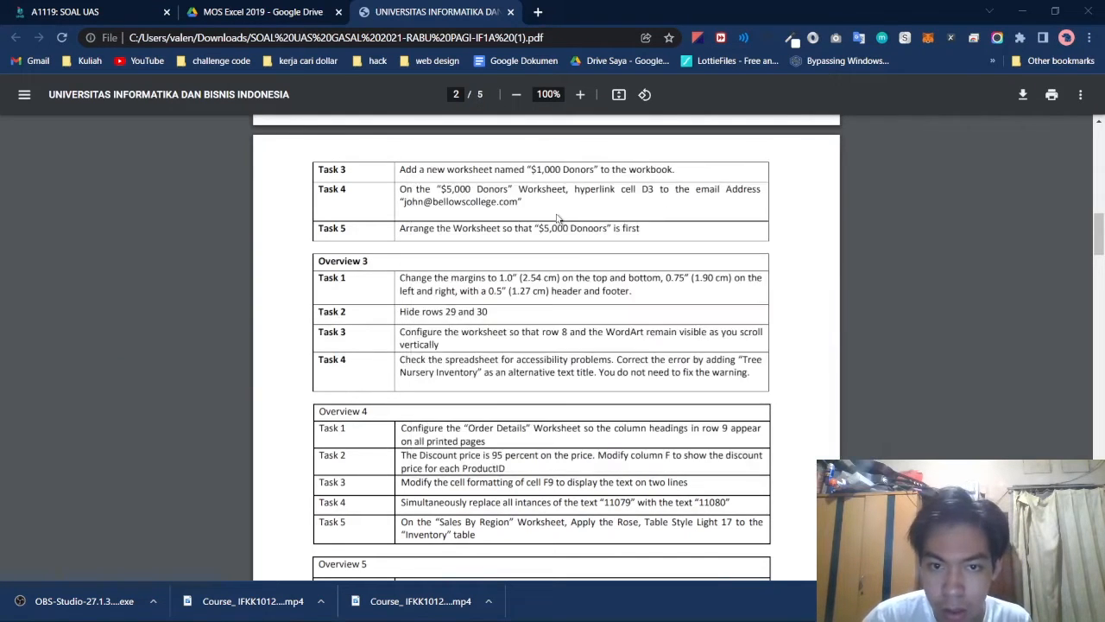
{"action": "key", "text": "alt+Tab"}
{"action": "left_click", "coordinate": [263, 316]}
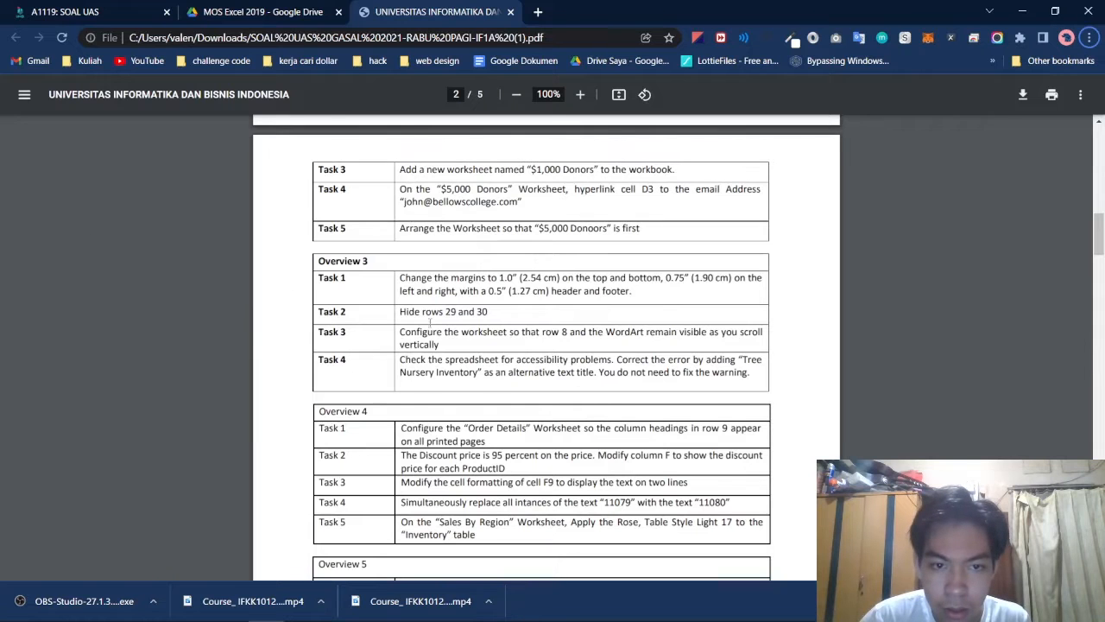
{"action": "key", "text": "alt+Tab"}
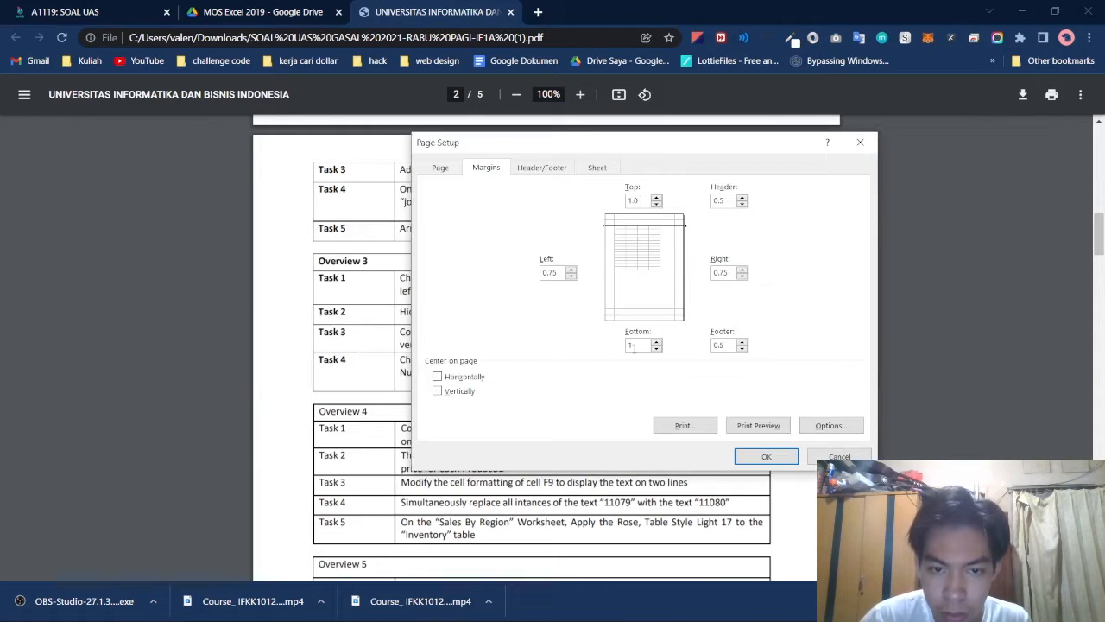
Set the bottom margin to 0.75 and the left and right margins to 0.5, and apply the page setup
{"action": "left_click", "coordinate": [653, 349]}
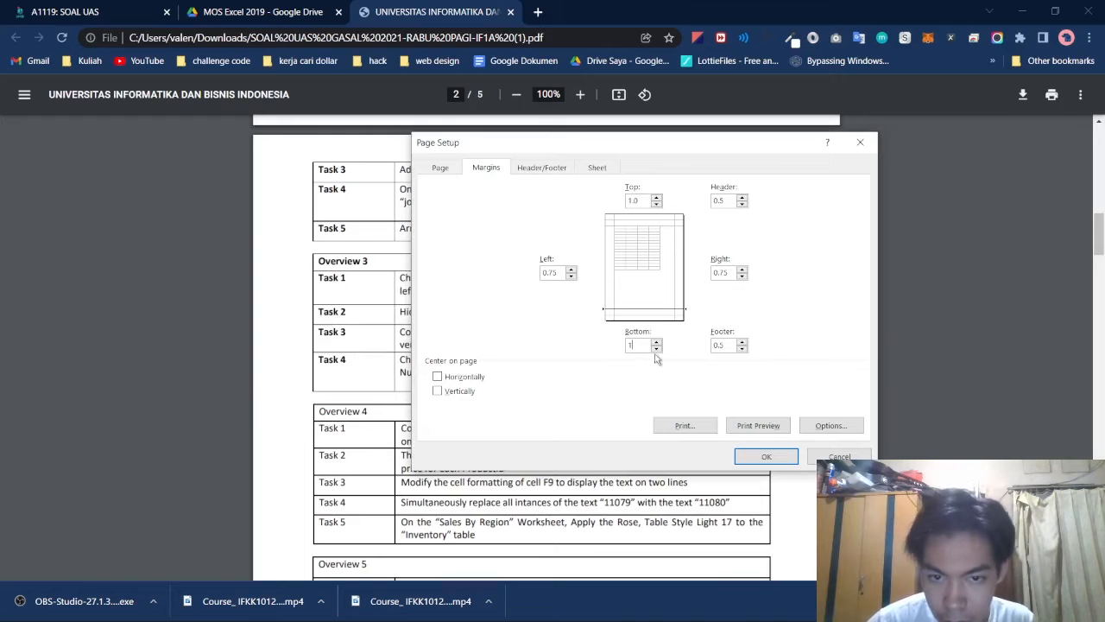
{"action": "key", "text": "alt+Tab"}
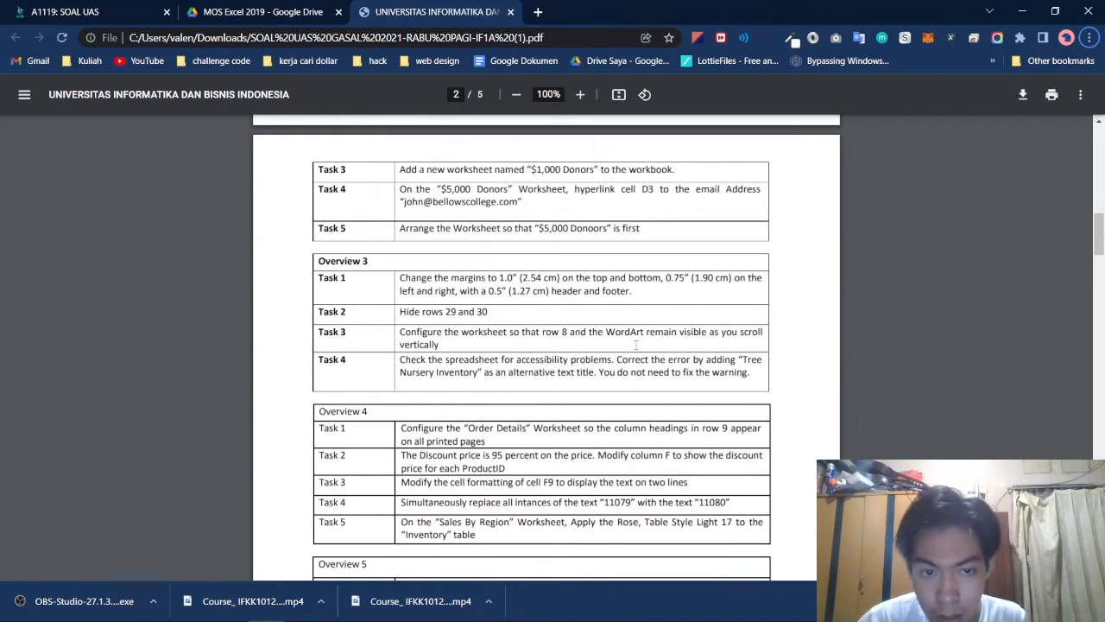
{"action": "key", "text": "alt+Tab"}
{"action": "left_click", "coordinate": [572, 277]}
{"action": "key", "text": "alt+Tab"}
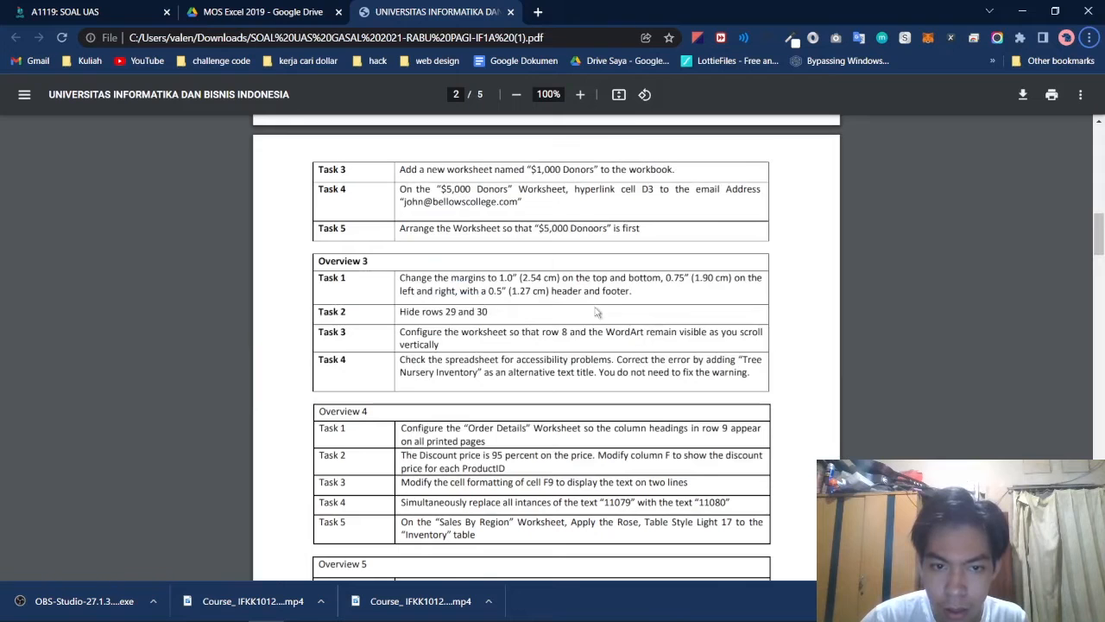
{"action": "key", "text": "alt+Tab"}
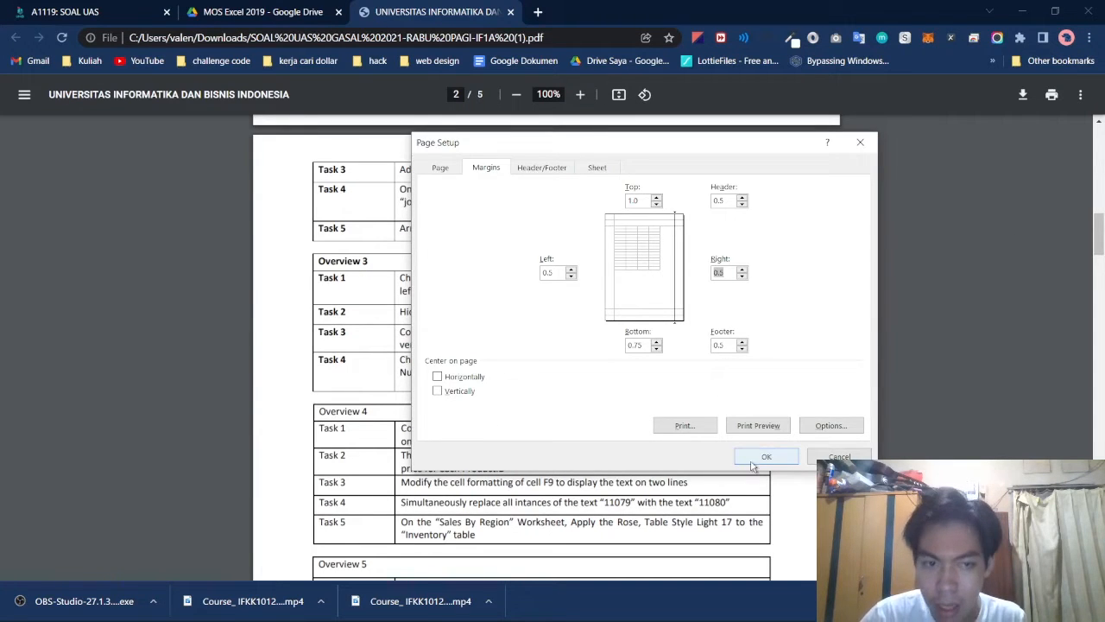
{"action": "key", "text": "alt+Tab"}
{"action": "key", "text": "Tab"}
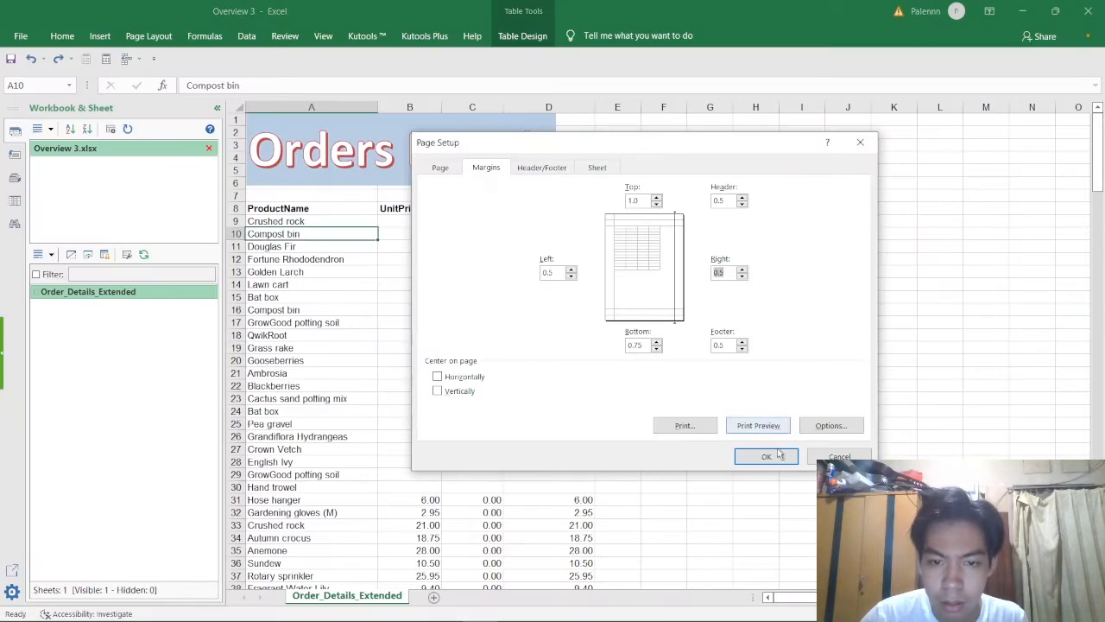
{"action": "left_click", "coordinate": [773, 457]}
{"action": "left_click", "coordinate": [770, 456]}
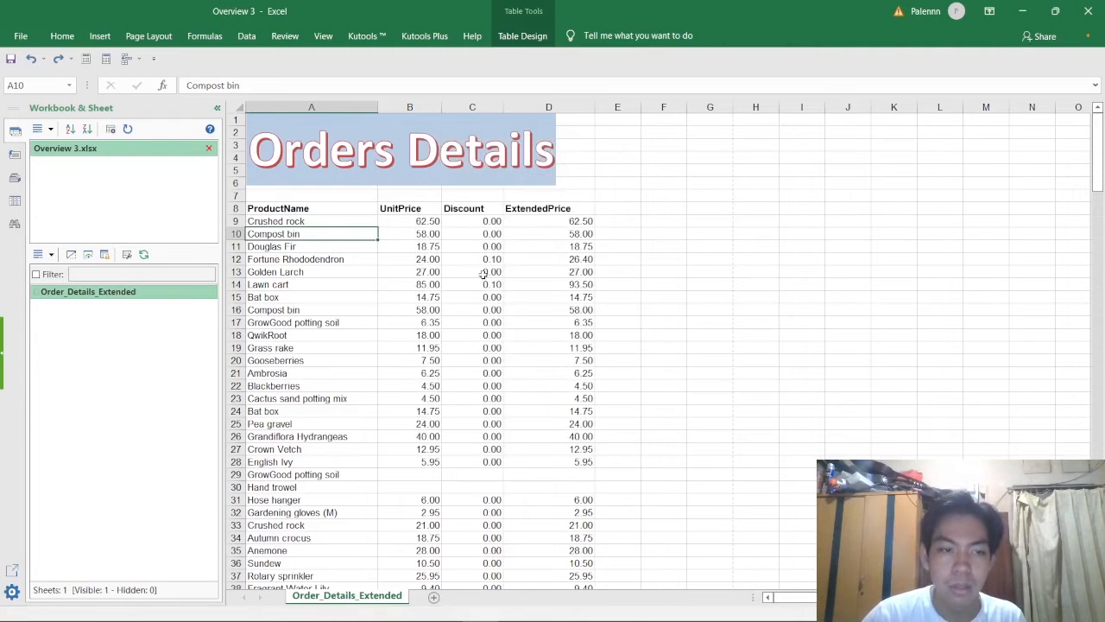
Check Overview 3 Task 2 in the exam PDF and hide rows 29 and 30 on the Order_Details_Extended worksheet
{"action": "scroll", "coordinate": [393, 284], "scroll_direction": "down", "scroll_amount": 7}
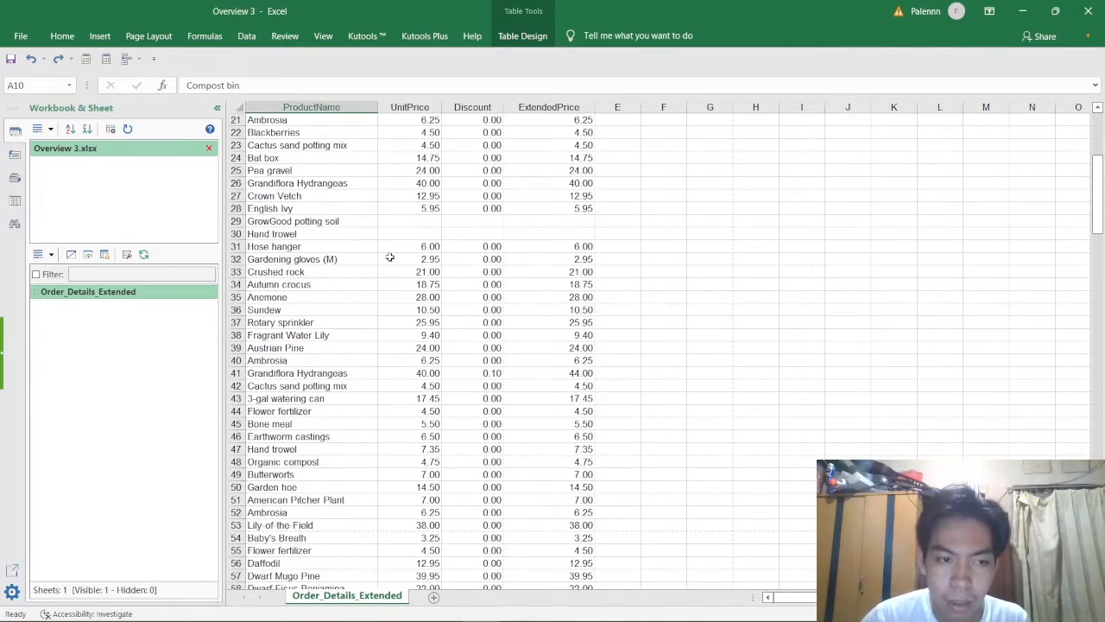
{"action": "scroll", "coordinate": [390, 257], "scroll_direction": "up", "scroll_amount": 7}
{"action": "scroll", "coordinate": [389, 257], "scroll_direction": "down", "scroll_amount": 12}
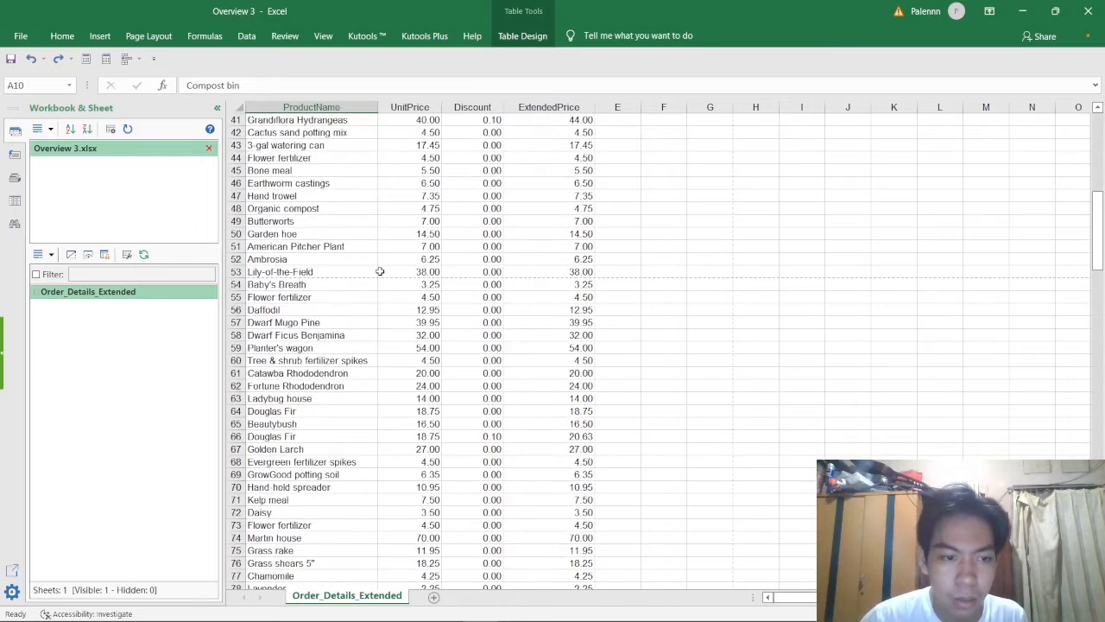
{"action": "scroll", "coordinate": [382, 271], "scroll_direction": "up", "scroll_amount": 12}
{"action": "key", "text": "alt+Tab"}
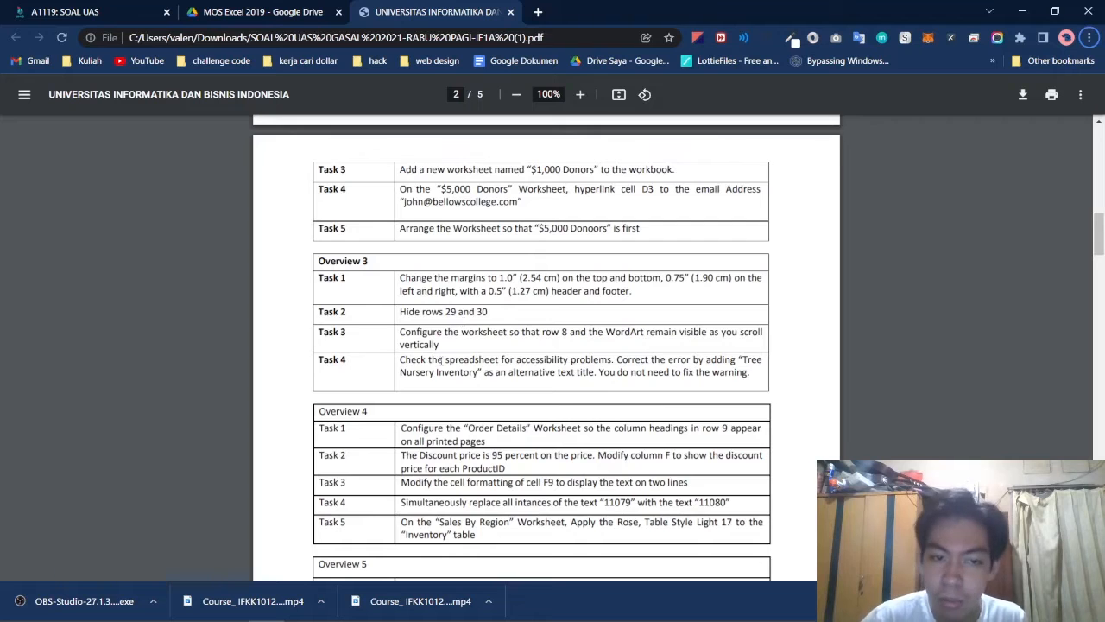
{"action": "key", "text": "alt+Tab"}
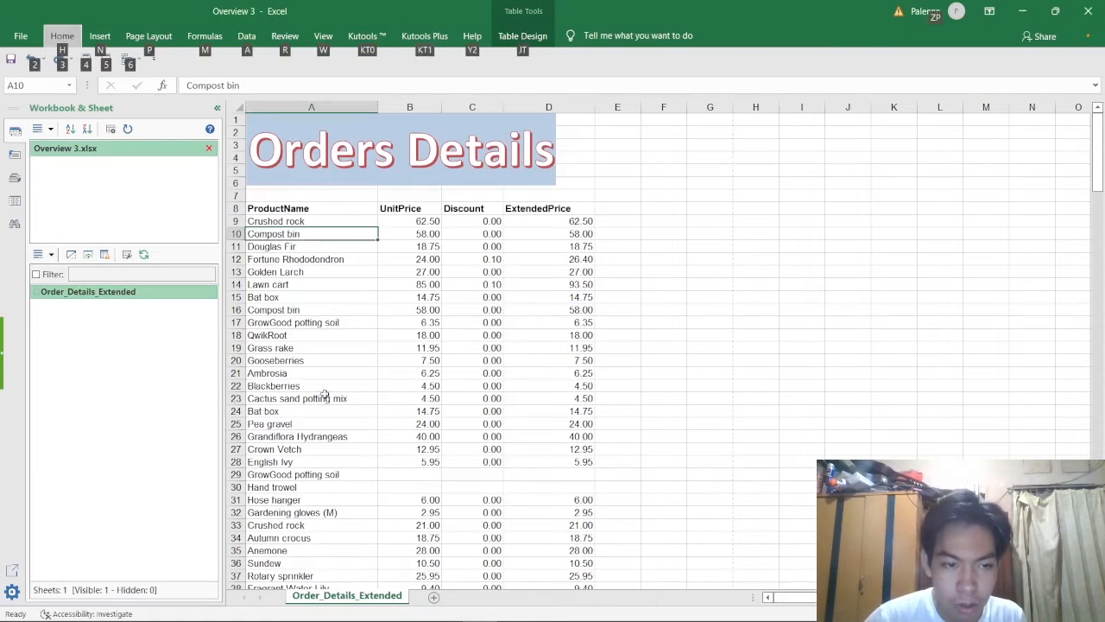
{"action": "left_click", "coordinate": [236, 474]}
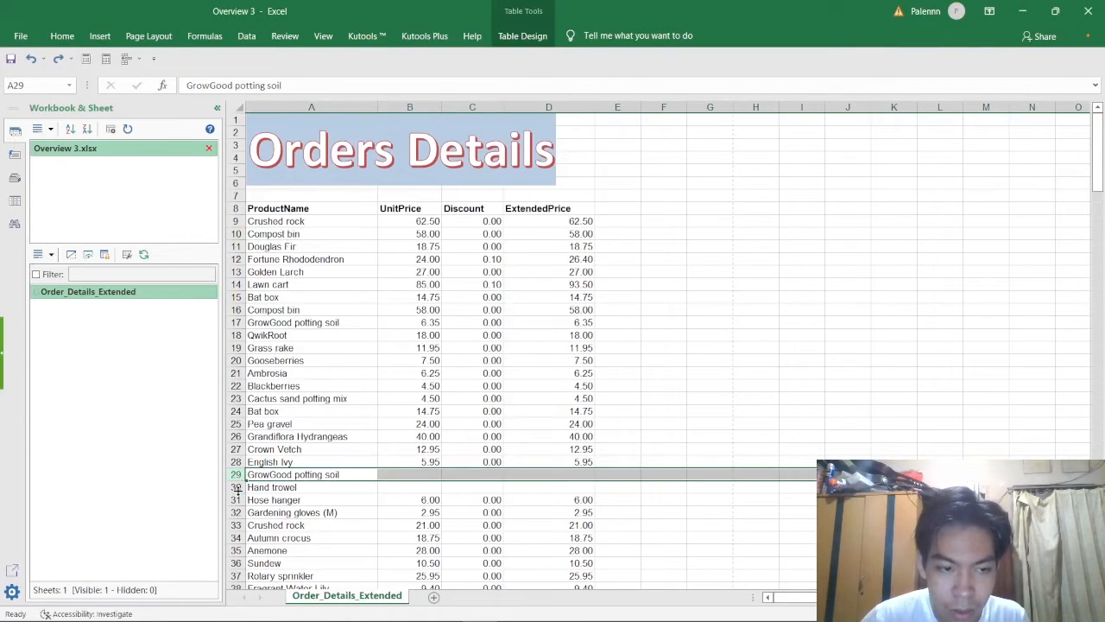
{"action": "left_click_drag", "start_coordinate": [236, 474], "coordinate": [236, 489]}
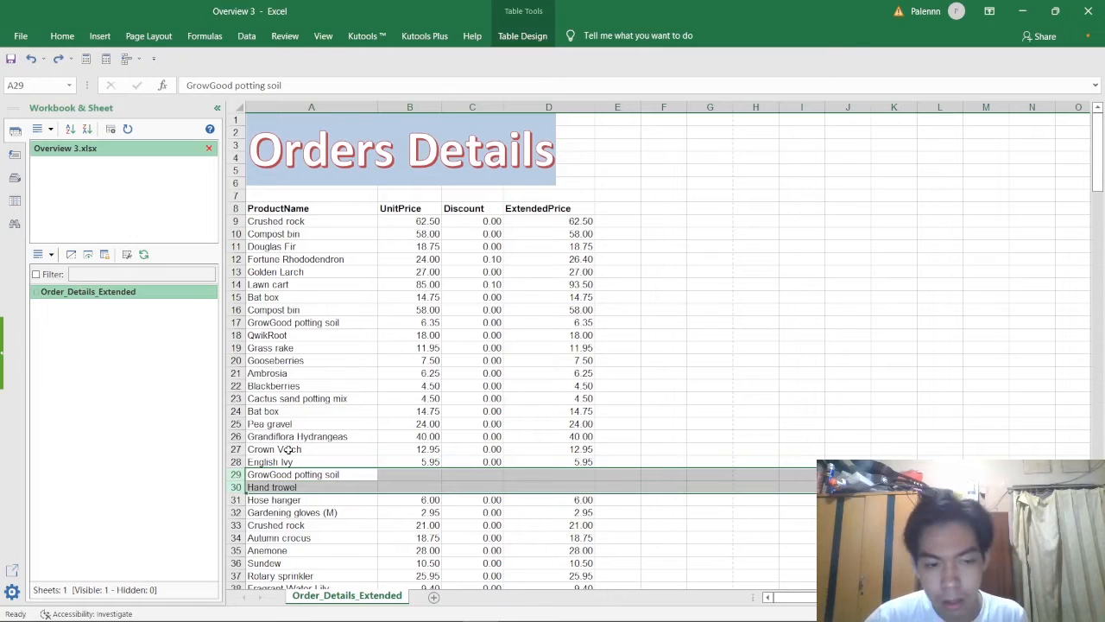
{"action": "right_click", "coordinate": [239, 481]}
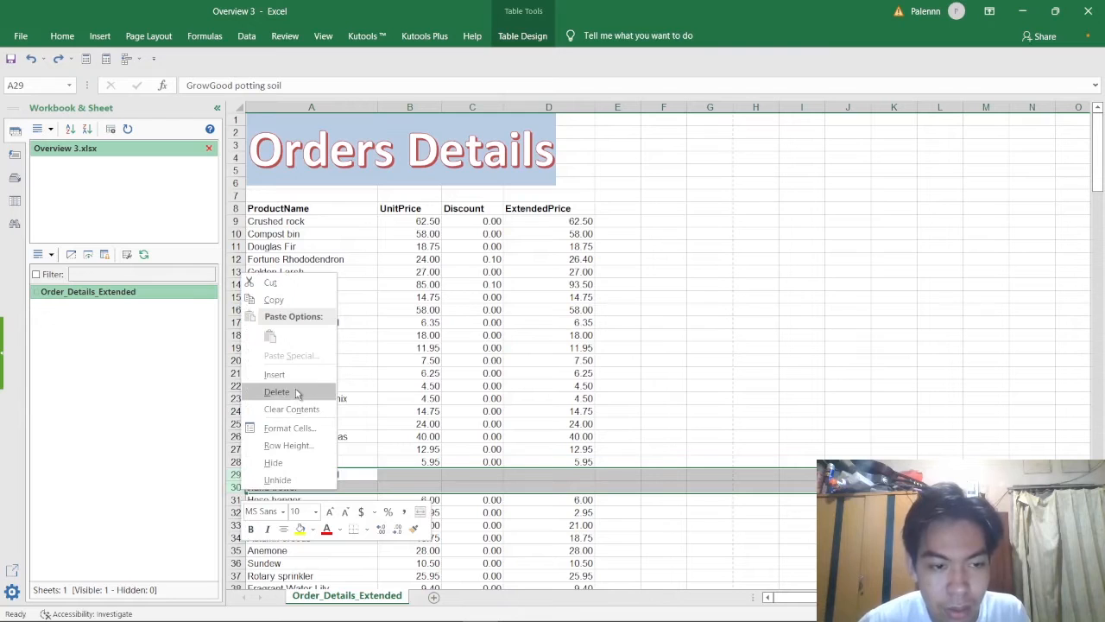
{"action": "left_click", "coordinate": [295, 466]}
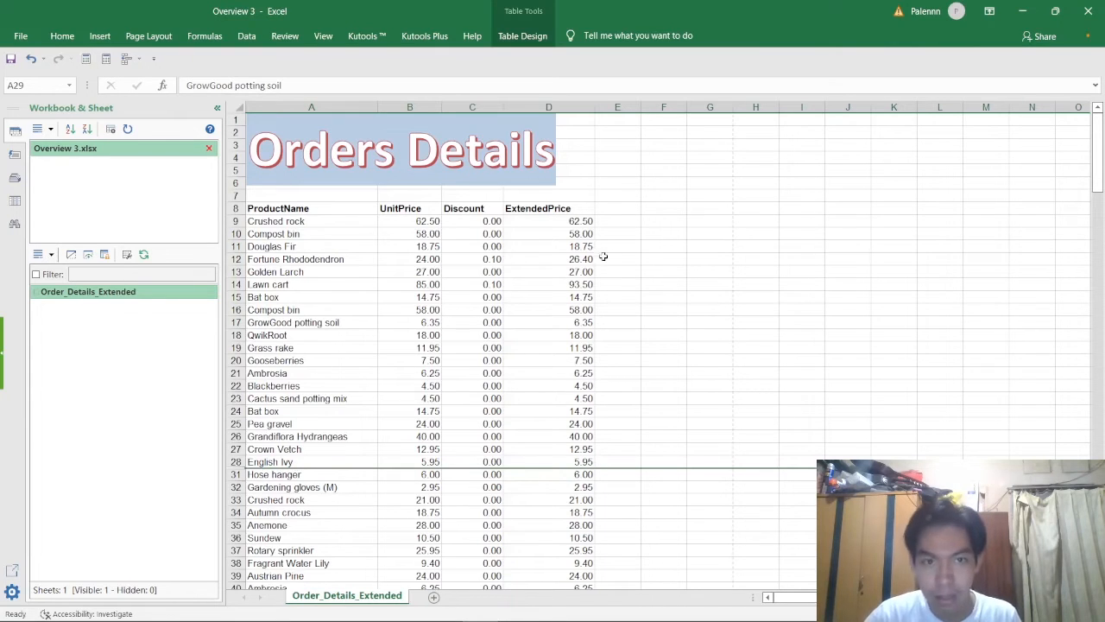
Check Overview 3 Task 3 in the exam PDF and freeze the panes at row 8 on the Order_Details_Extended worksheet
{"action": "key", "text": "alt+Tab"}
{"action": "key", "text": "alt+Tab"}
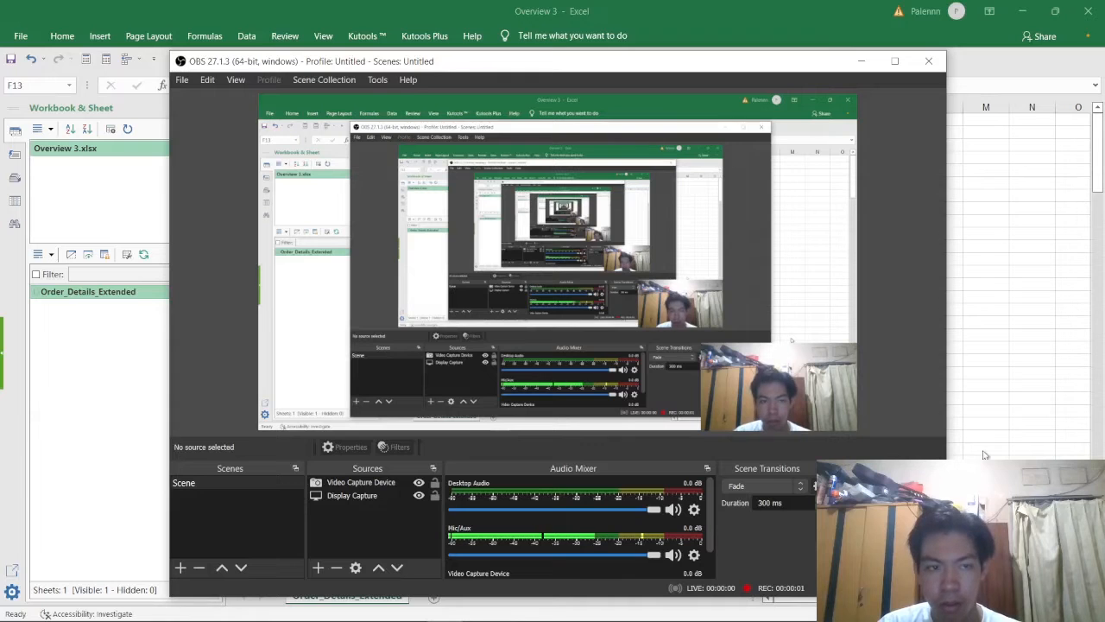
{"action": "key", "text": "alt+Tab"}
{"action": "key", "text": "alt+Tab"}
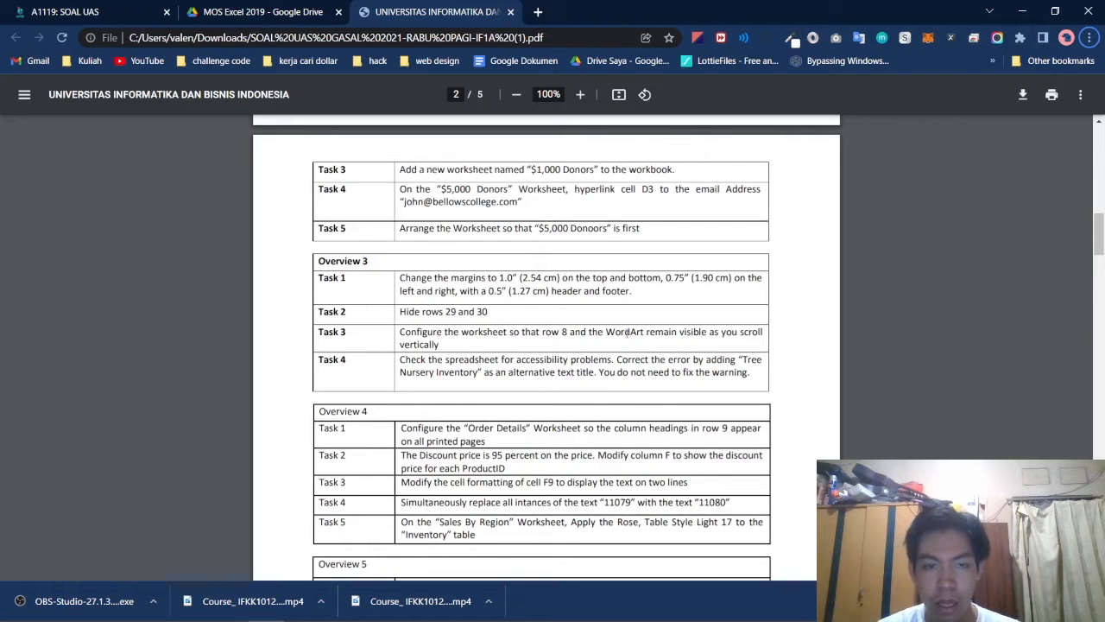
{"action": "key", "text": "alt+Tab"}
{"action": "key", "text": "alt+Tab"}
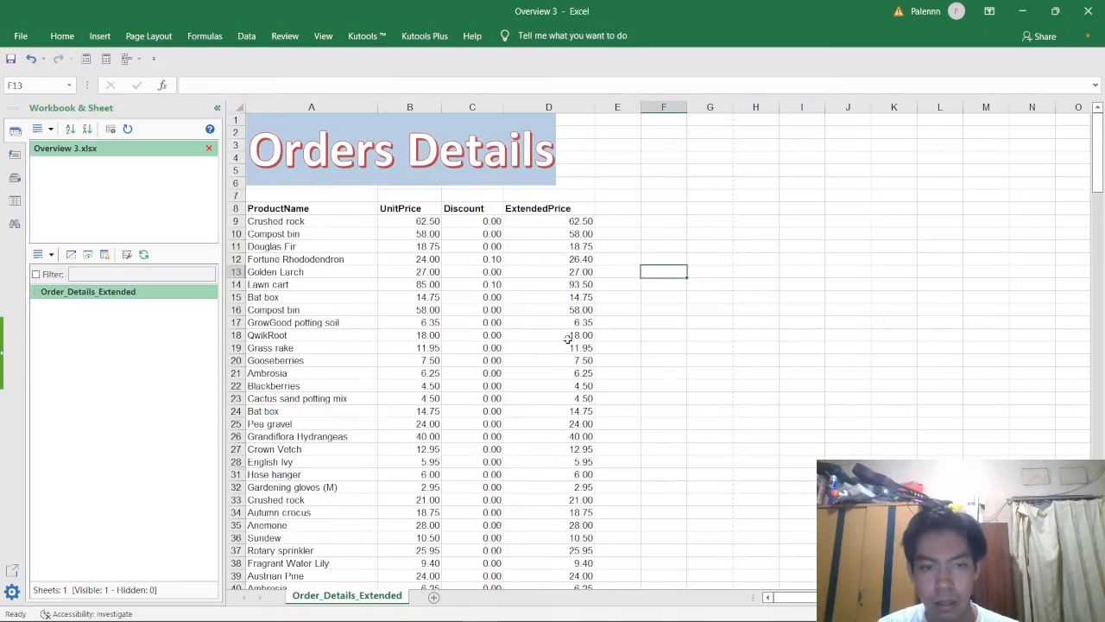
{"action": "left_click", "coordinate": [236, 208]}
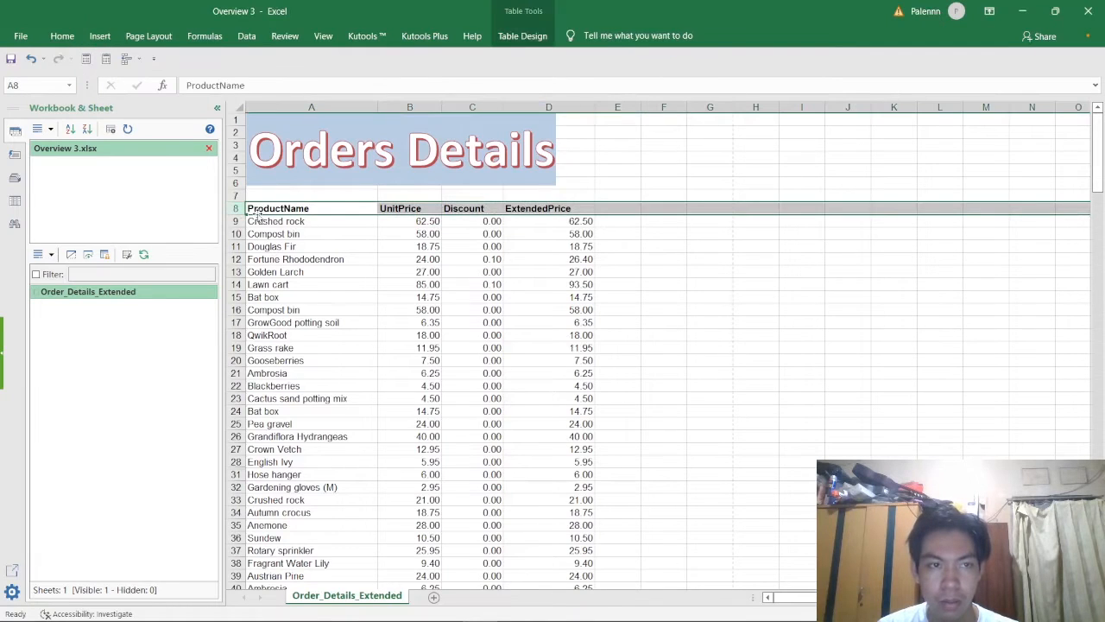
{"action": "left_click", "coordinate": [325, 38]}
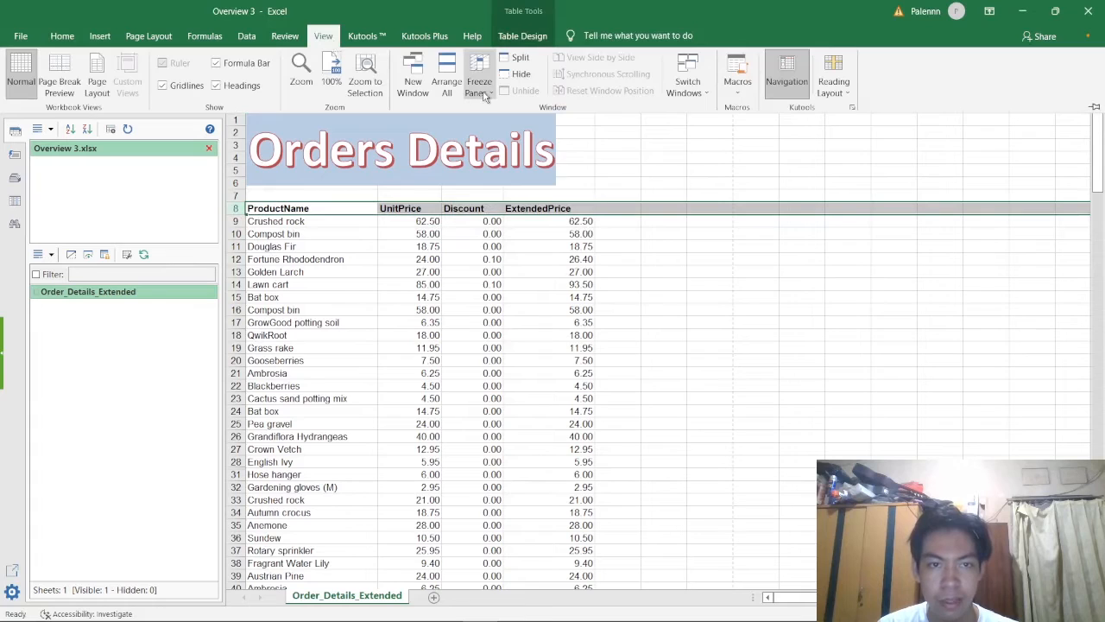
{"action": "left_click", "coordinate": [482, 95]}
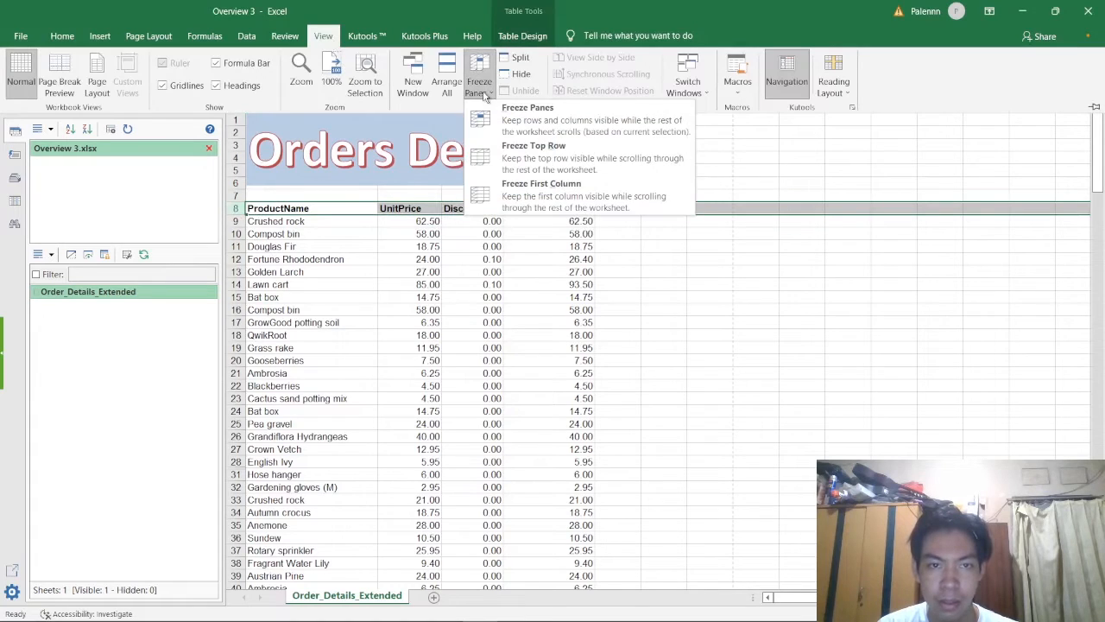
{"action": "left_click", "coordinate": [538, 125]}
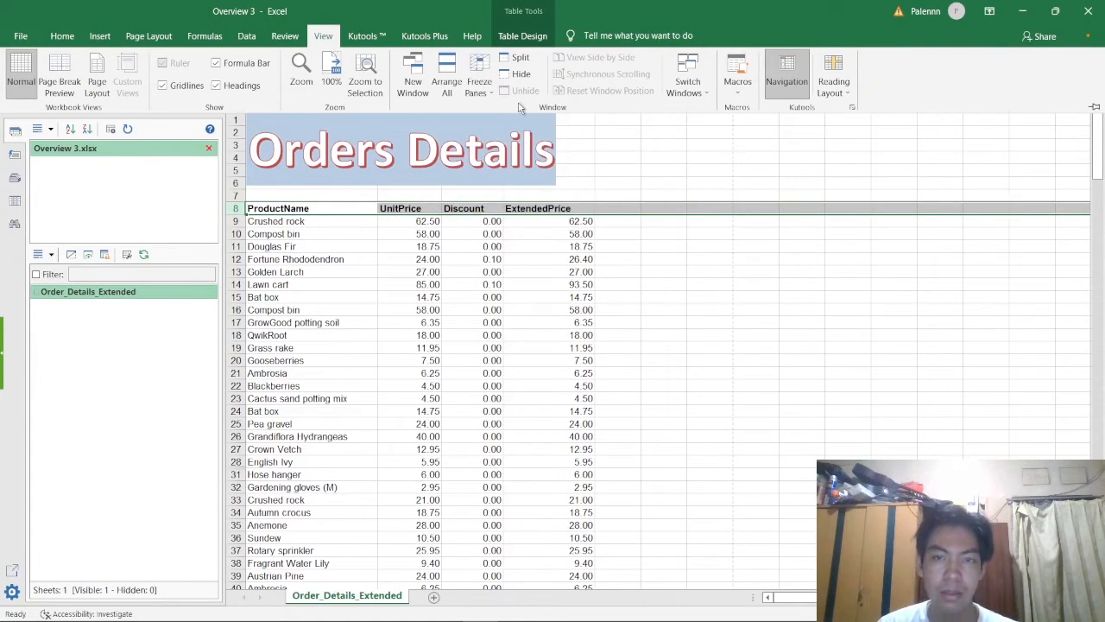
Read Overview 3 Task 4 in the exam PDF in Chrome and return to the Overview 3 workbook in Excel
{"action": "key", "text": "alt+Tab"}
{"action": "key", "text": "Tab"}
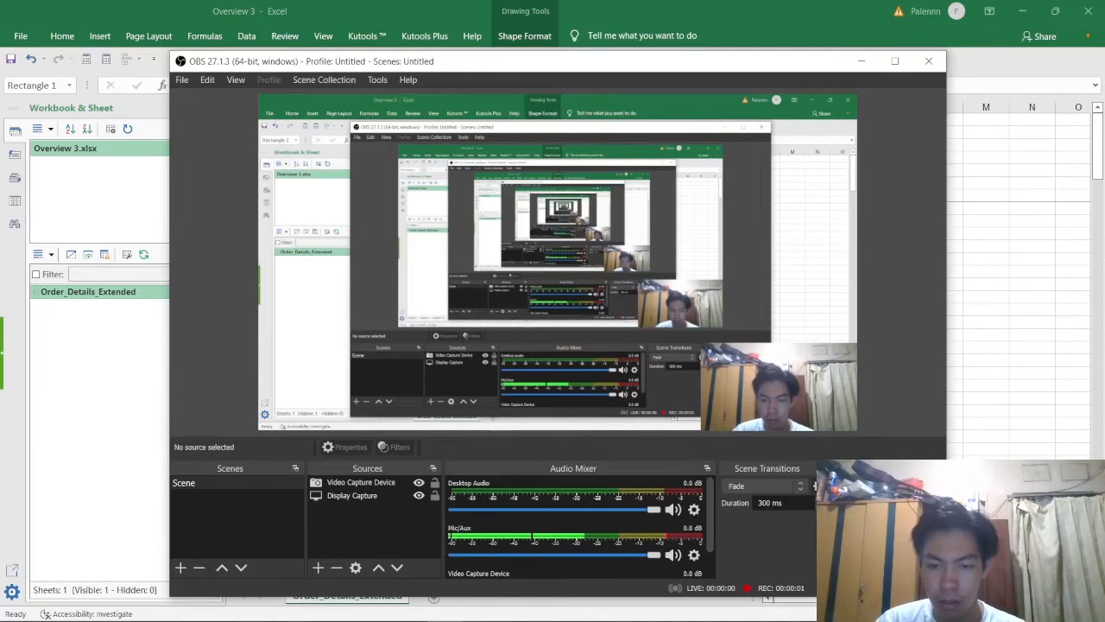
{"action": "key", "text": "alt+Tab"}
{"action": "key", "text": "Tab"}
{"action": "key", "text": "Tab"}
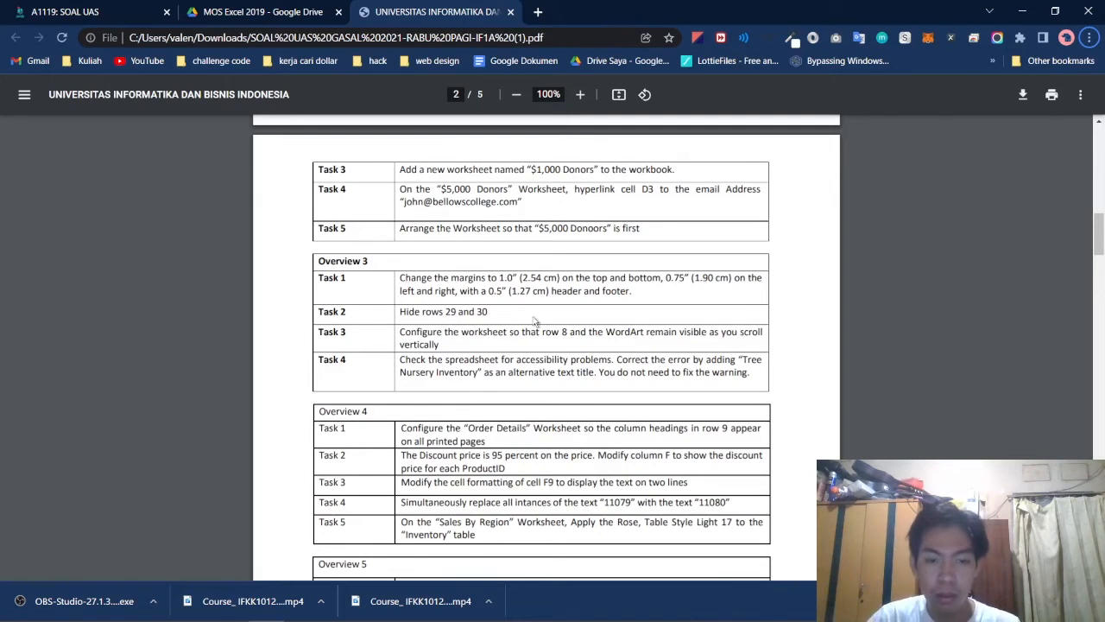
{"action": "key", "text": "alt+Tab"}
{"action": "key", "text": "Tab"}
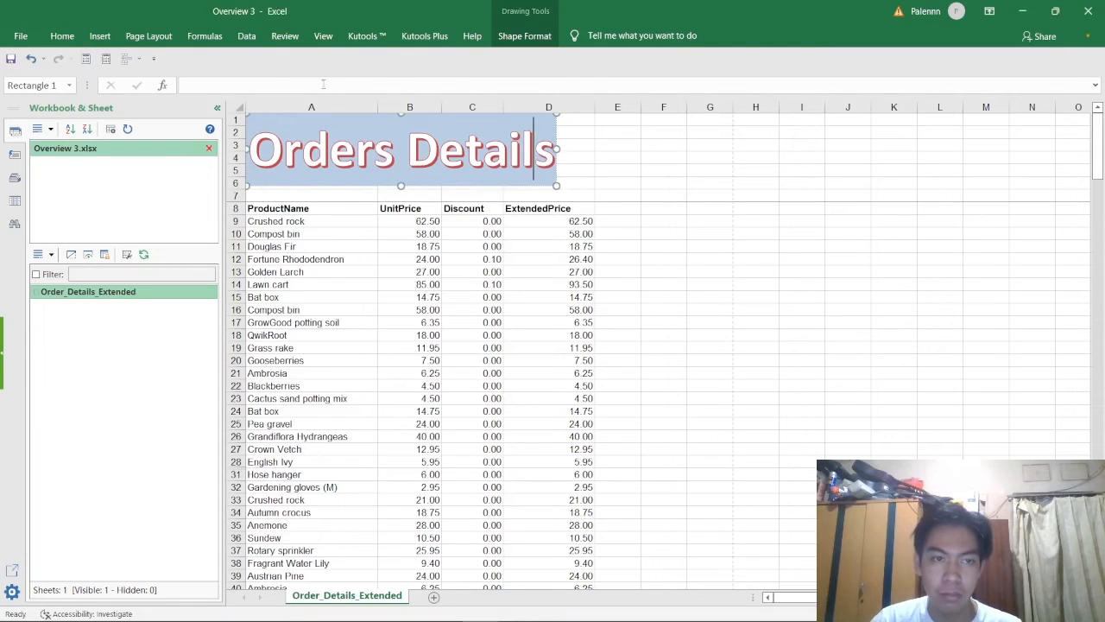
Run the accessibility check on the Overview 3 workbook, inspect the result for the Orders Details WordArt and close the results
{"action": "left_click", "coordinate": [292, 40]}
{"action": "left_click", "coordinate": [323, 39]}
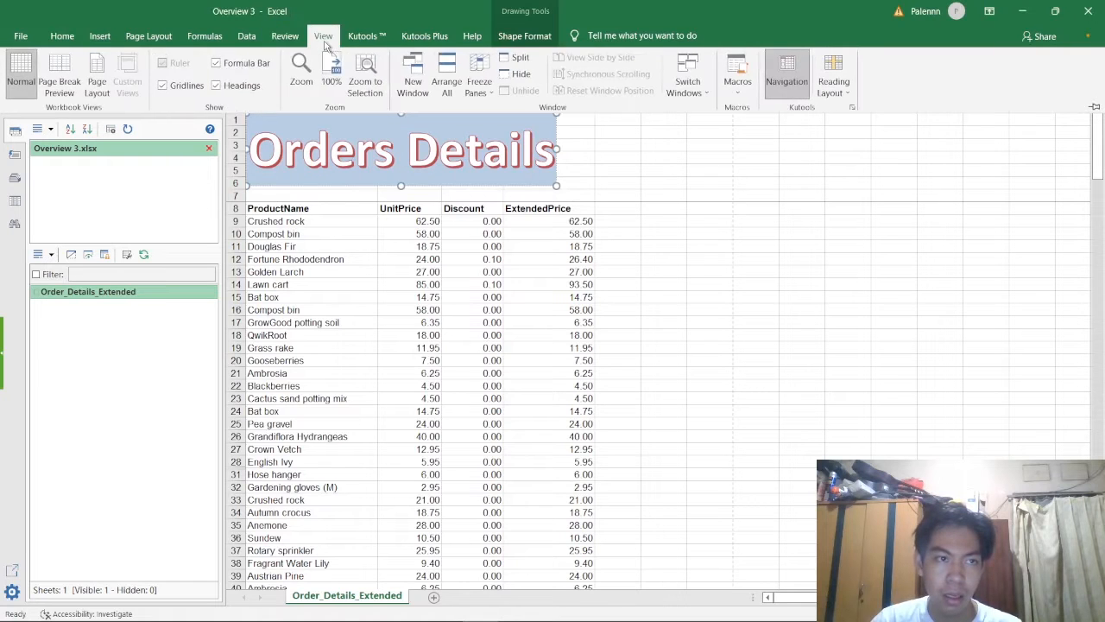
{"action": "left_click", "coordinate": [361, 39]}
{"action": "left_click", "coordinate": [275, 39]}
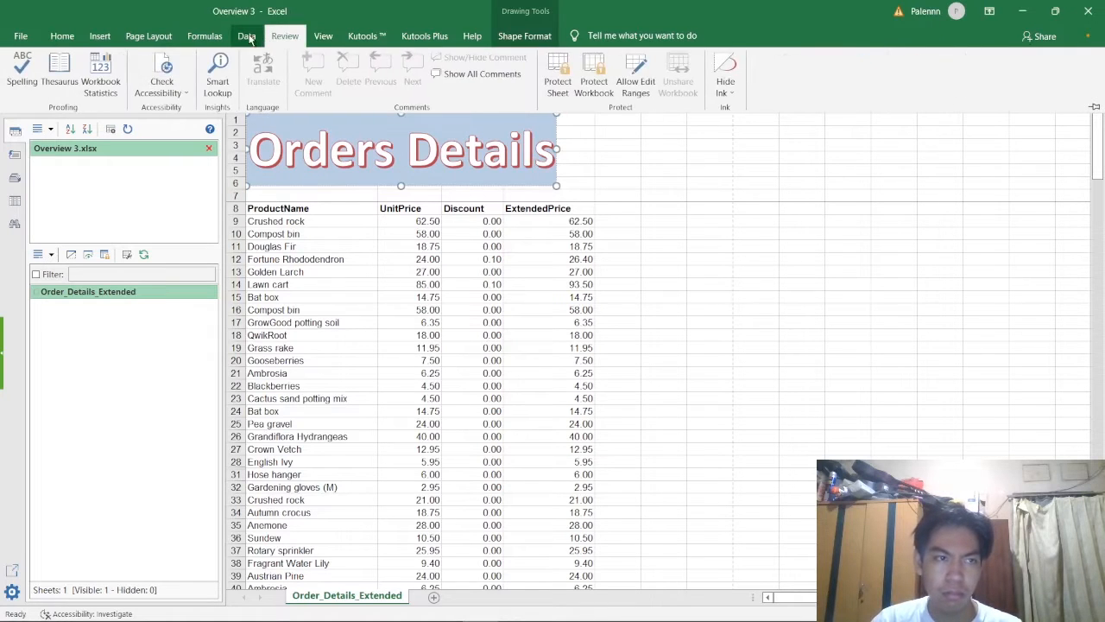
{"action": "left_click", "coordinate": [248, 37]}
{"action": "left_click", "coordinate": [204, 36]}
{"action": "left_click", "coordinate": [284, 38]}
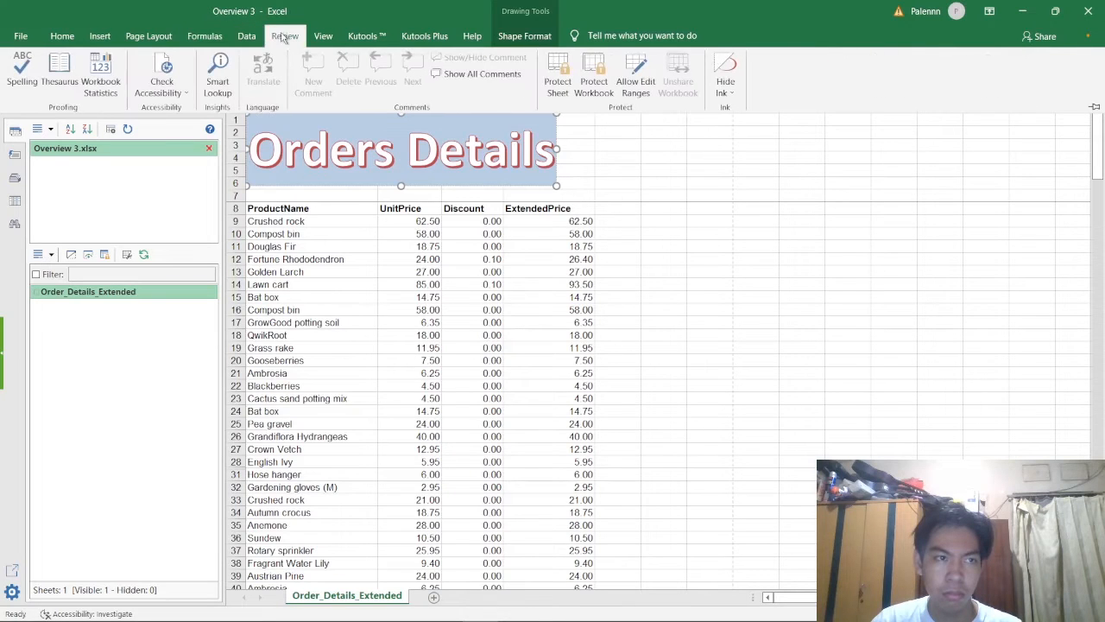
{"action": "left_click", "coordinate": [184, 94]}
{"action": "left_click", "coordinate": [183, 110]}
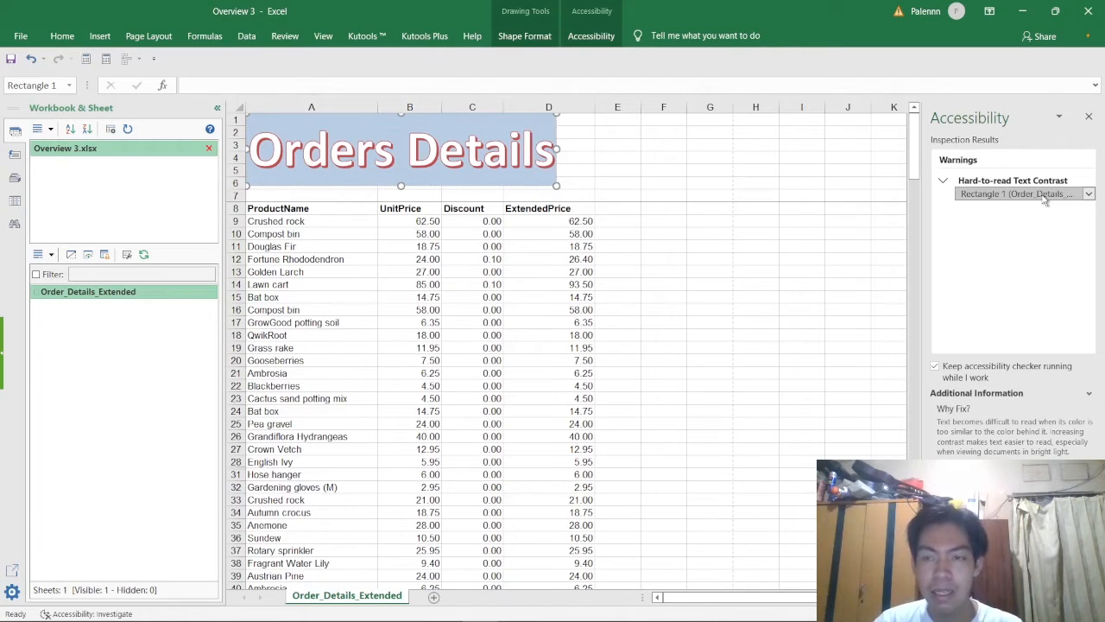
{"action": "left_click", "coordinate": [523, 149]}
{"action": "left_click", "coordinate": [1089, 117]}
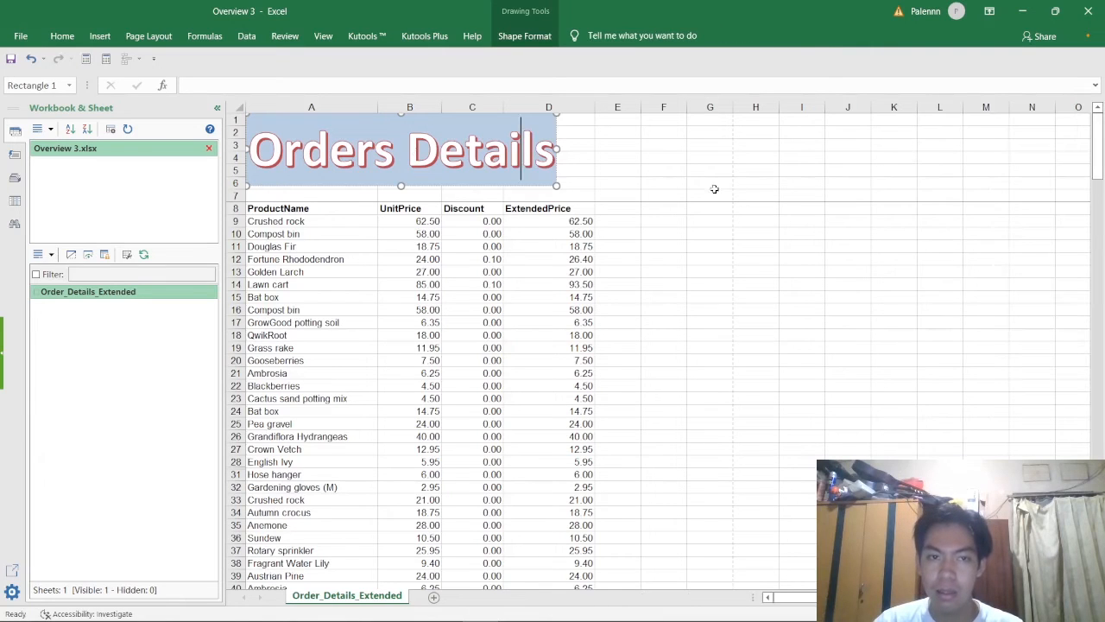
Open the alternative text of the Orders Details WordArt, check the required title in the exam PDF and enter "Tree" as its first word
{"action": "left_click", "coordinate": [518, 39]}
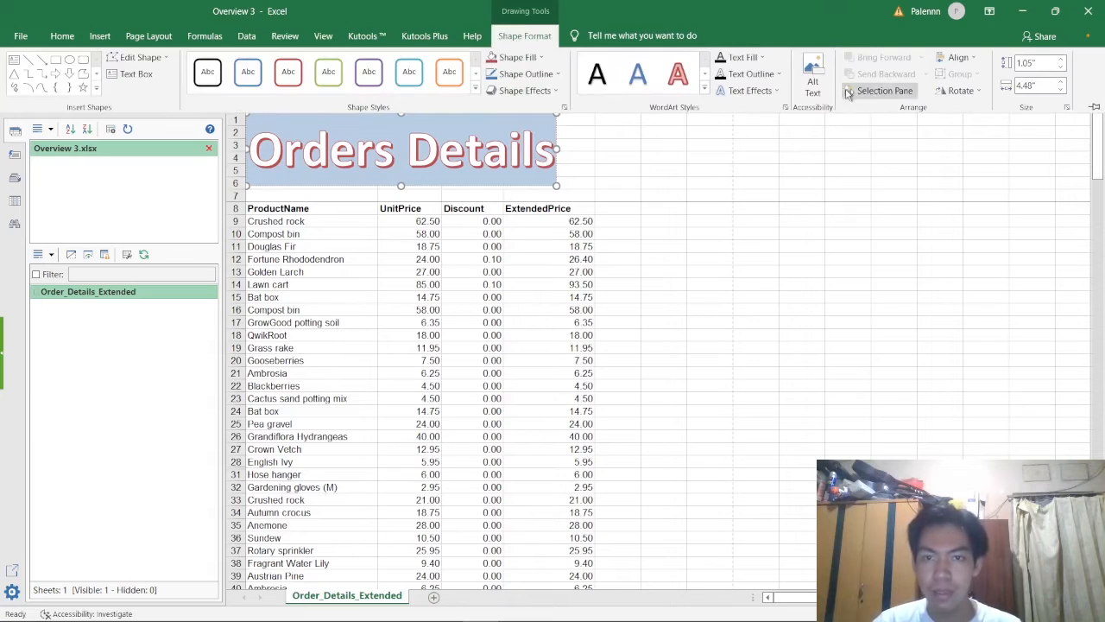
{"action": "left_click", "coordinate": [823, 84]}
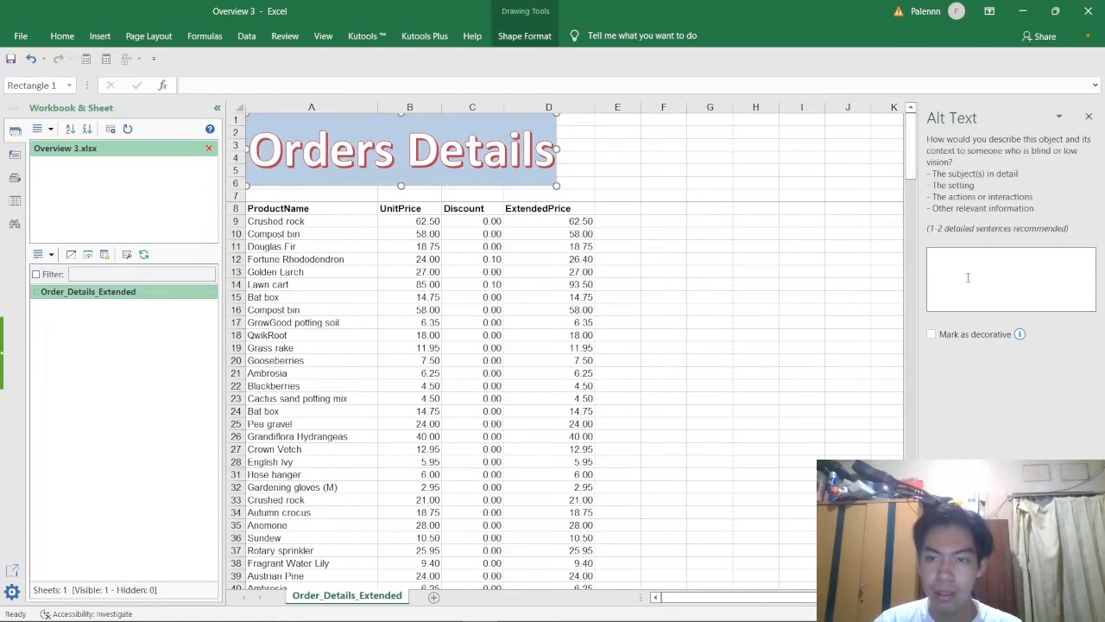
{"action": "key", "text": "alt+Tab"}
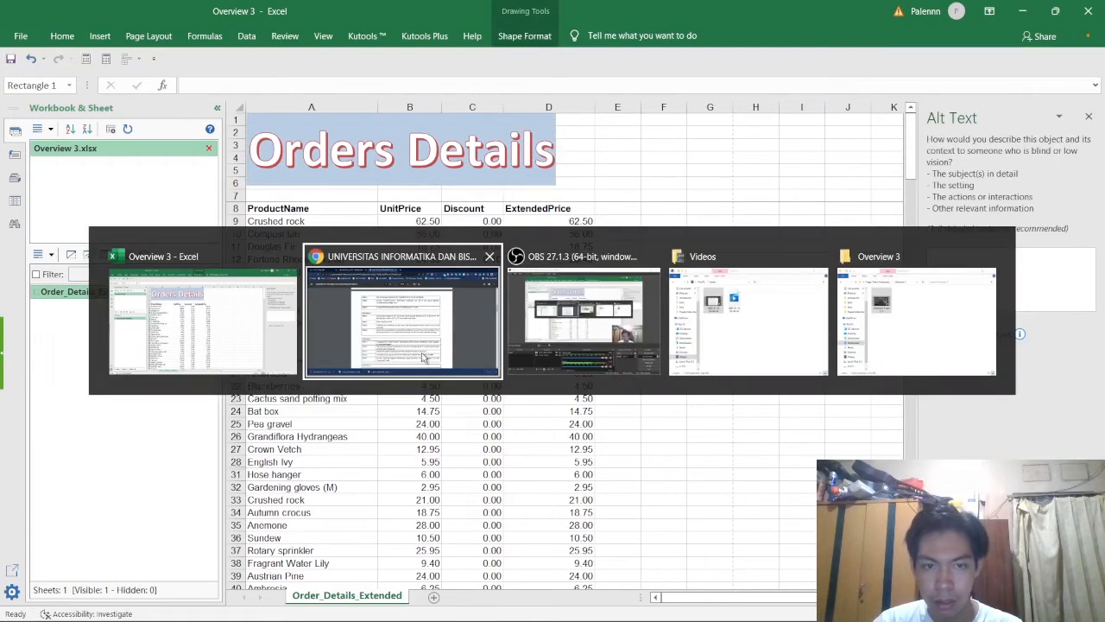
{"action": "left_click", "coordinate": [423, 356]}
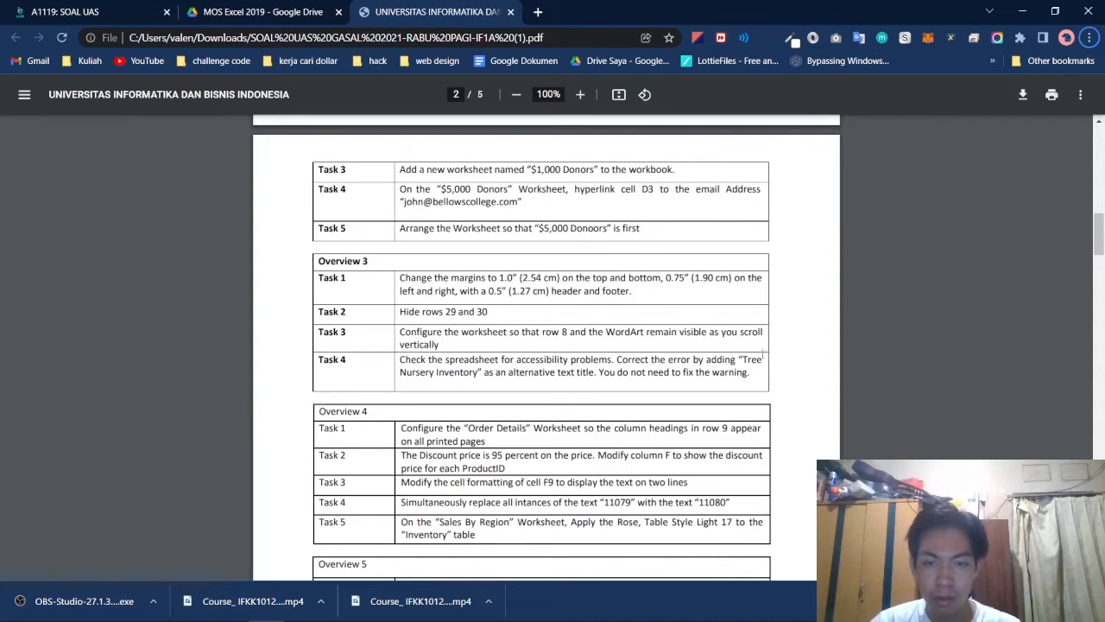
{"action": "key", "text": "alt+Tab"}
{"action": "left_click", "coordinate": [950, 279]}
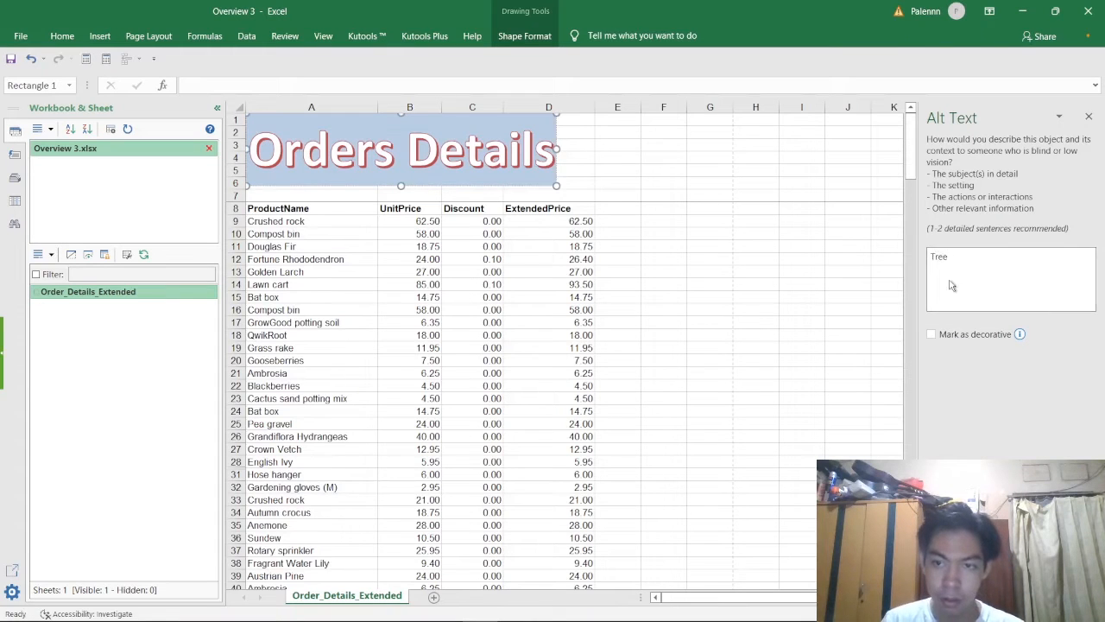
{"action": "key", "text": "alt+Tab"}
{"action": "key", "text": "alt+Tab"}
{"action": "type", "text": "Nursery"}
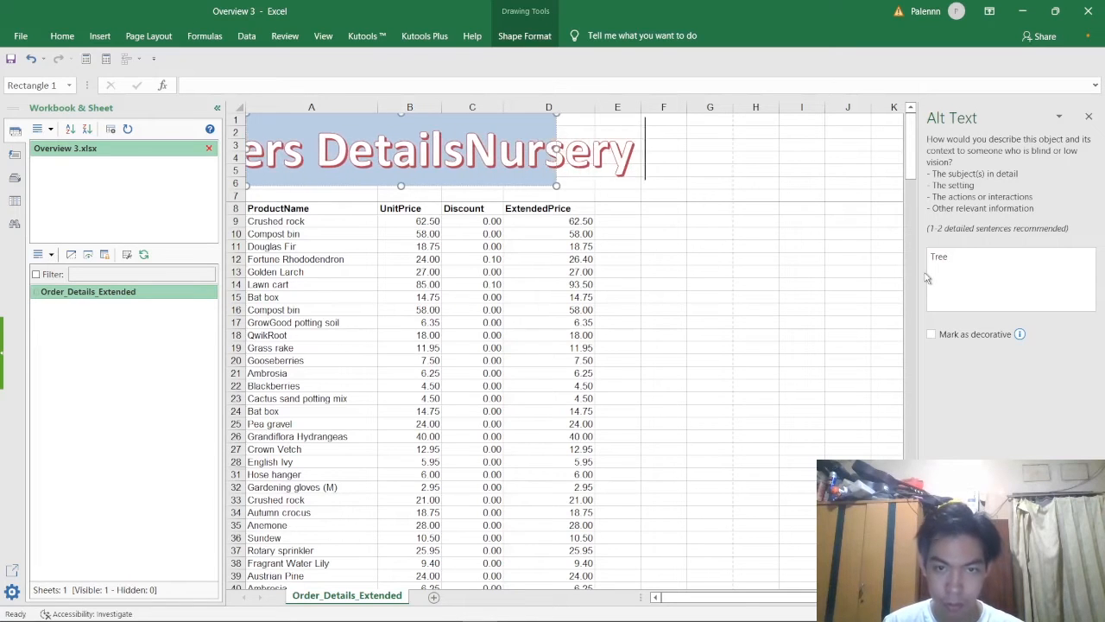
{"action": "key", "text": "BackSpace"}
{"action": "key", "text": "BackSpace"}
{"action": "key", "text": "BackSpace"}
{"action": "key", "text": "BackSpace"}
{"action": "key", "text": "BackSpace"}
{"action": "key", "text": "BackSpace"}
{"action": "key", "text": "BackSpace"}
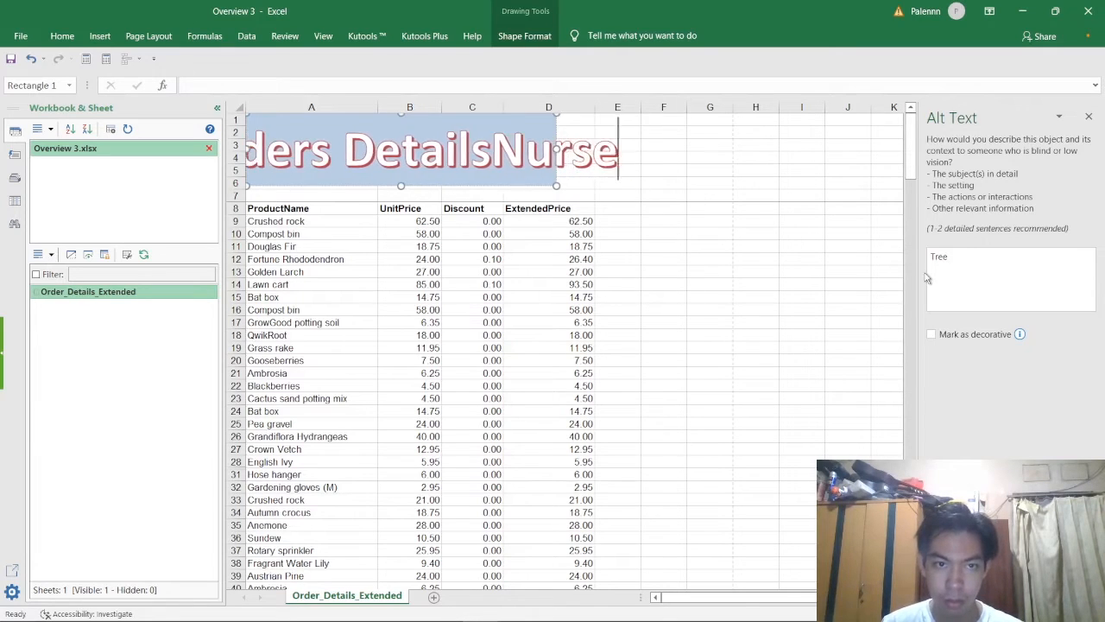
Complete the WordArt's alternative text as "Tree Nursery Inventory", checking the wording in the exam PDF, and close the alternative text settings
{"action": "left_click", "coordinate": [1001, 273]}
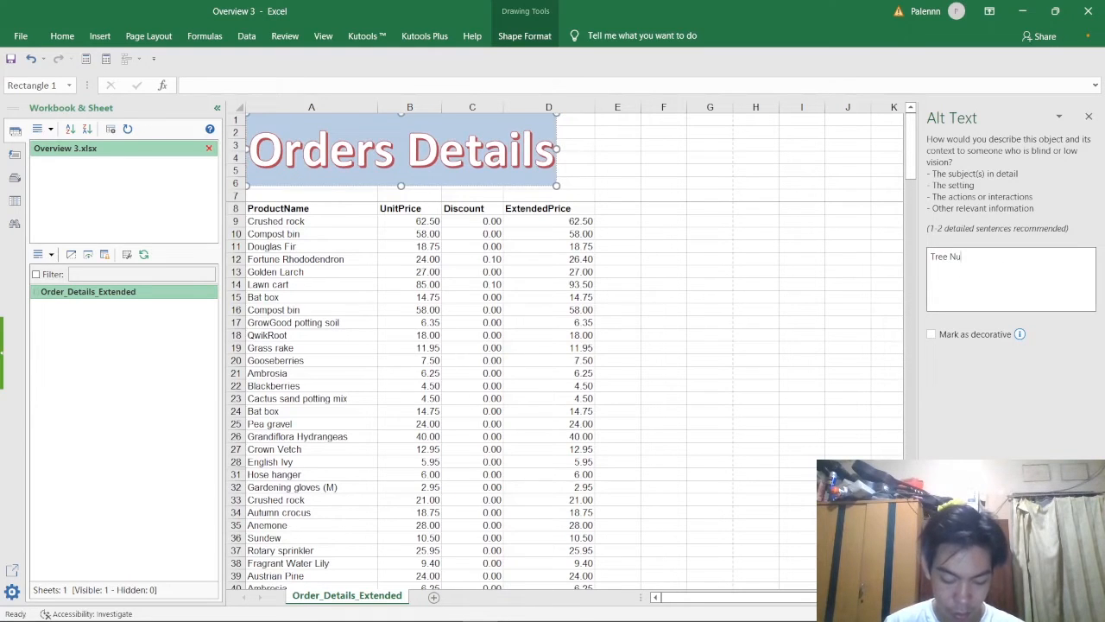
{"action": "key", "text": "alt+Tab"}
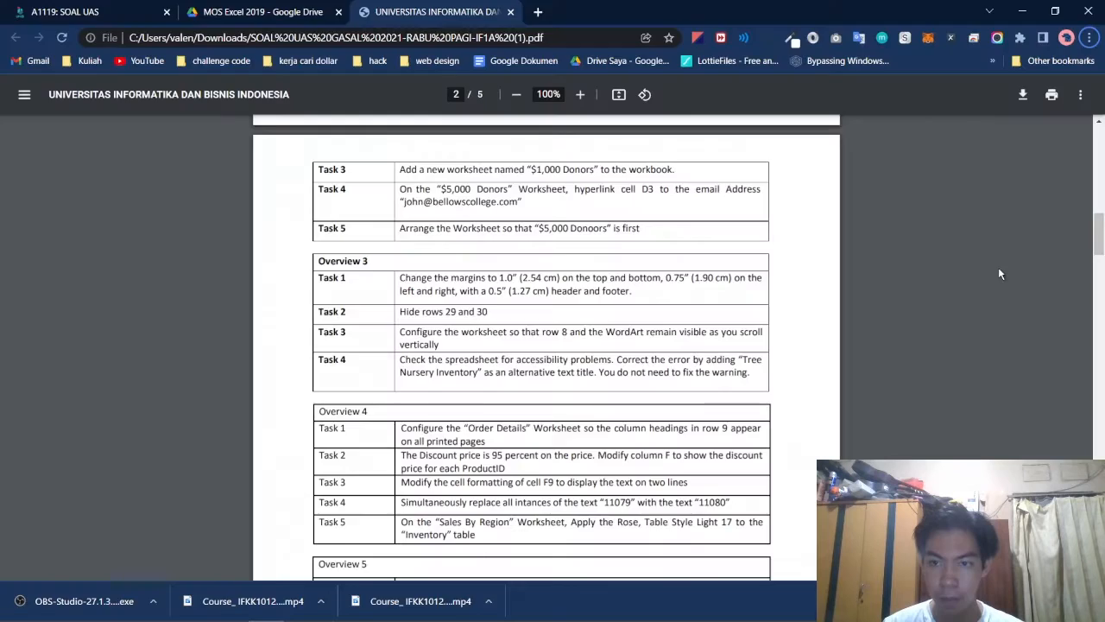
{"action": "key", "text": "alt+Tab"}
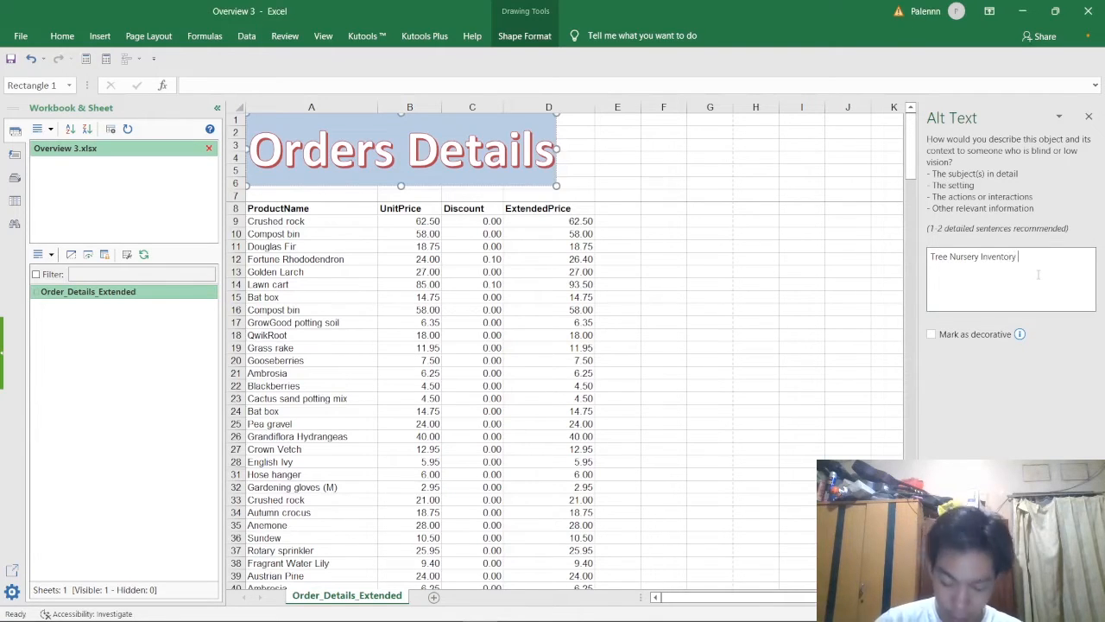
{"action": "left_click", "coordinate": [1087, 116]}
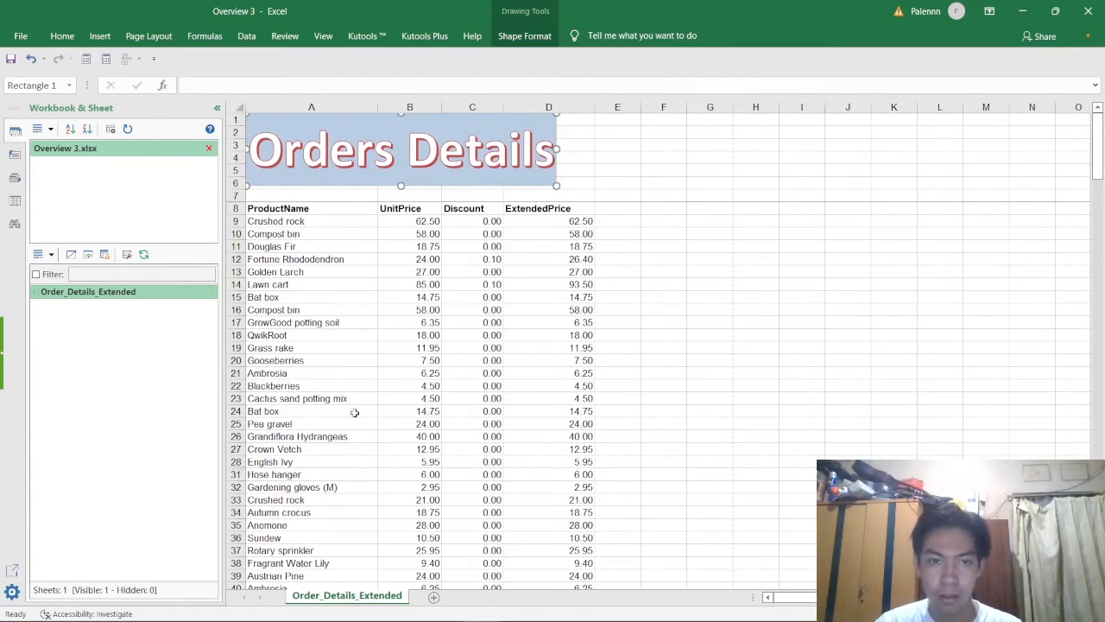
Read the Overview 4 tasks in the exam PDF and switch to the Order Details worksheet of the Overview 4 workbook in Excel
{"action": "key", "text": "alt+Tab"}
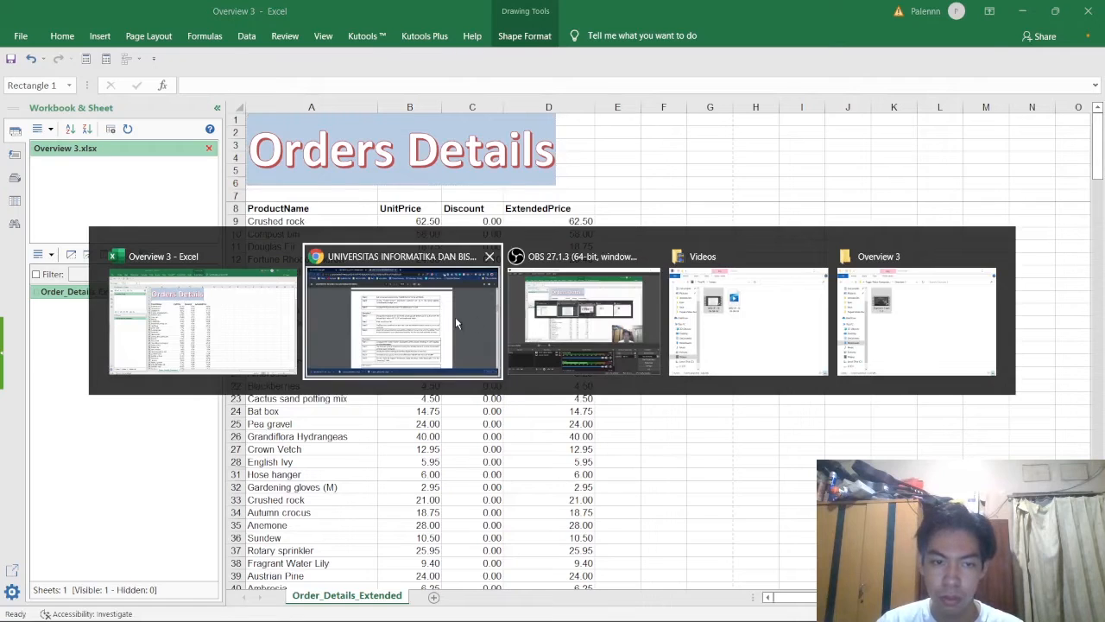
{"action": "key", "text": "alt+Tab"}
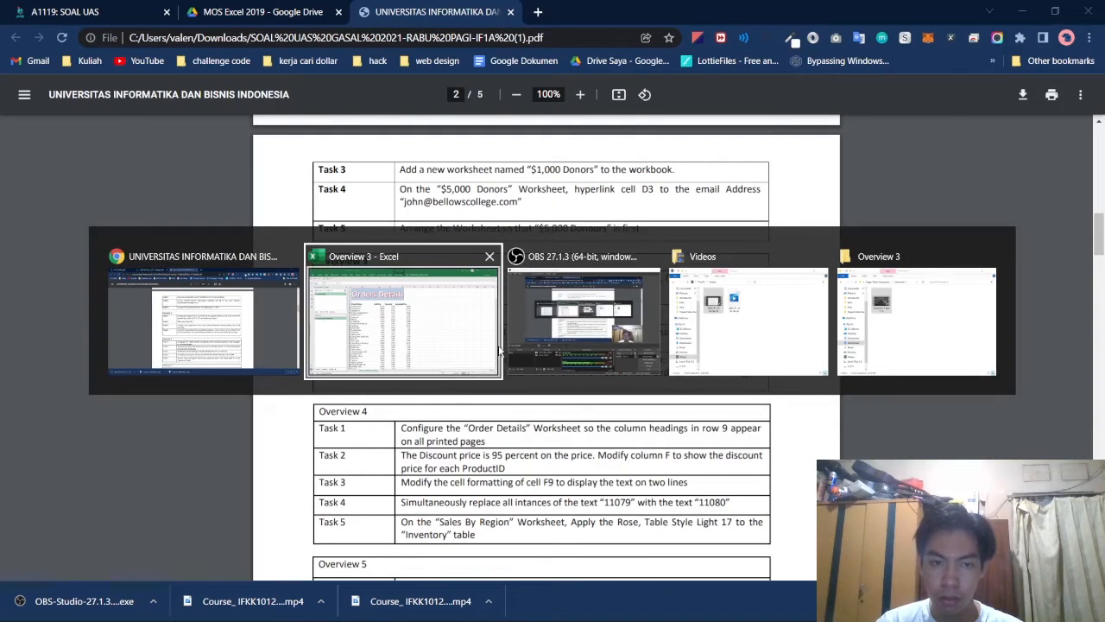
{"action": "left_click", "coordinate": [565, 343]}
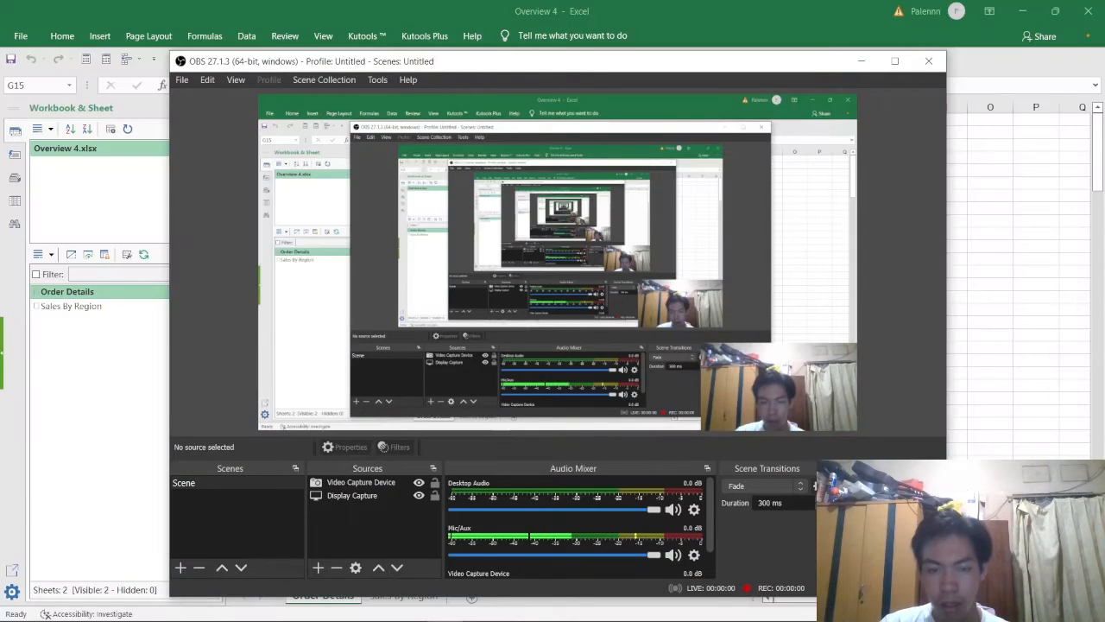
{"action": "key", "text": "alt+Tab"}
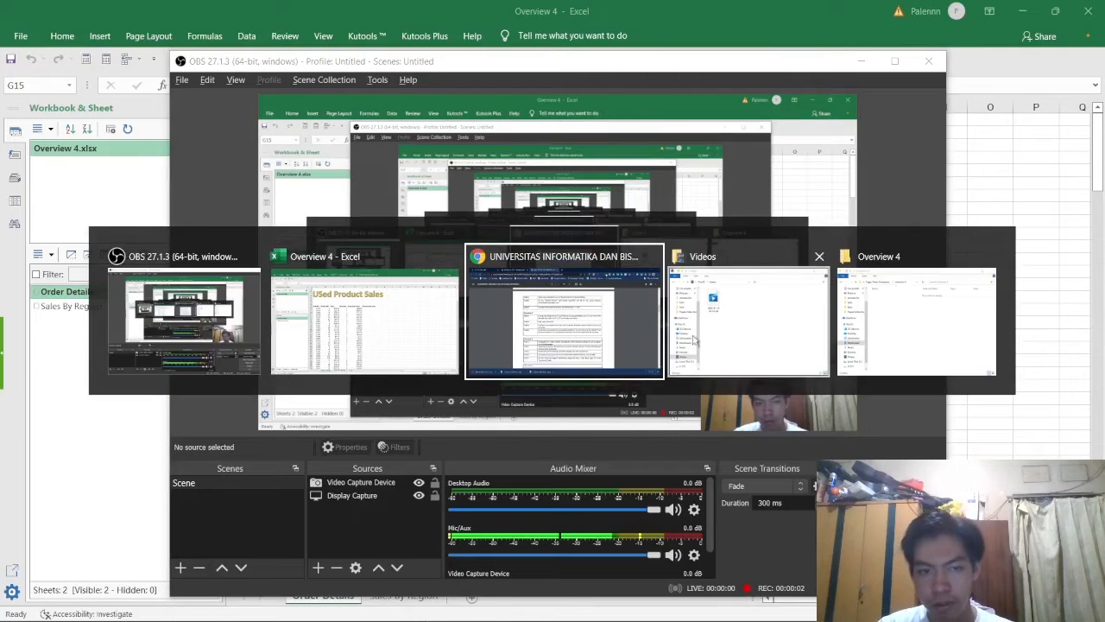
{"action": "left_click", "coordinate": [639, 322]}
{"action": "scroll", "coordinate": [423, 335], "scroll_direction": "down", "scroll_amount": 3}
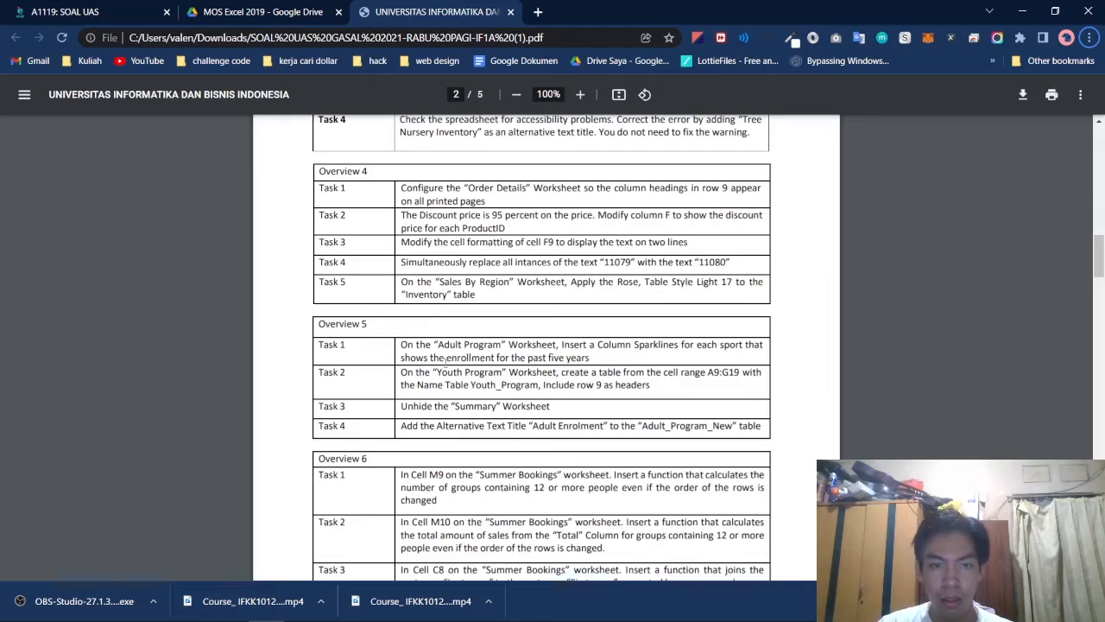
{"action": "key", "text": "alt+Tab"}
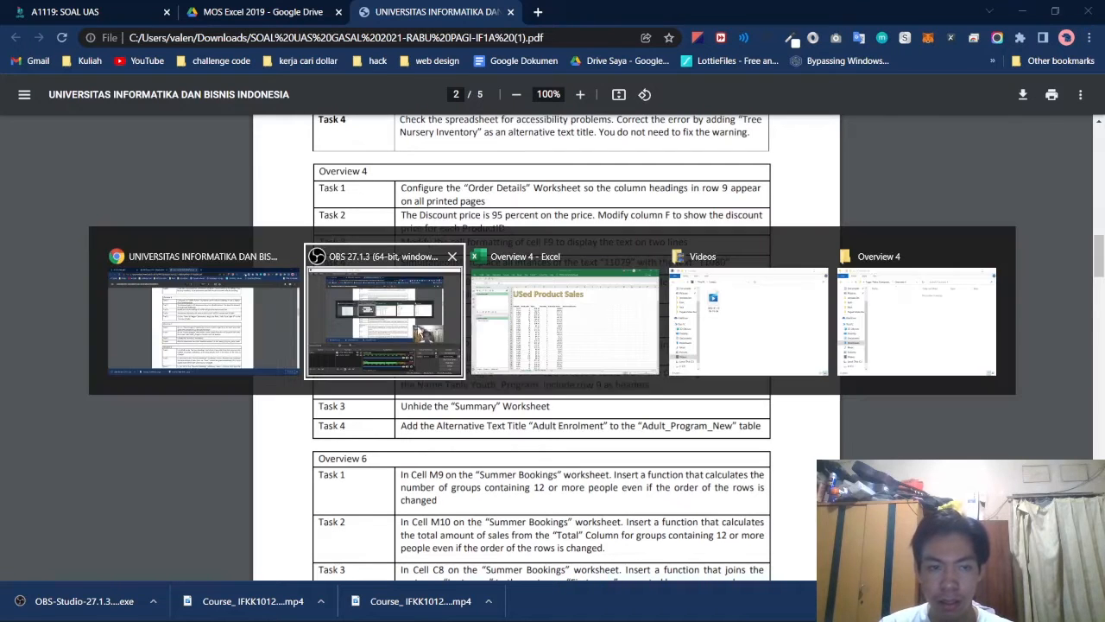
{"action": "left_click", "coordinate": [268, 322]}
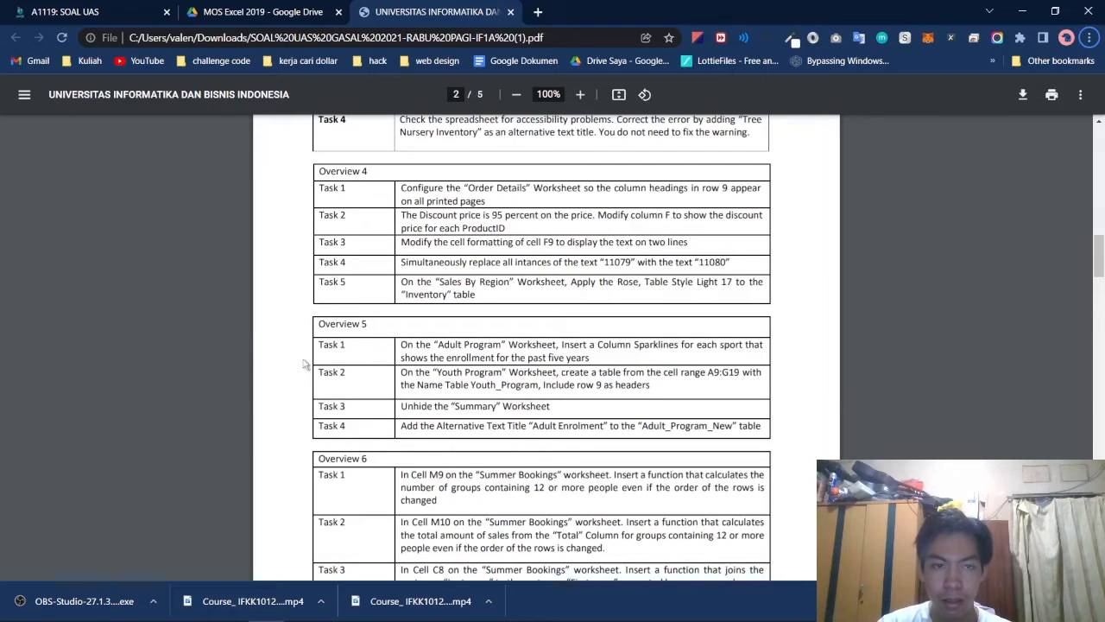
{"action": "key", "text": "alt+Tab"}
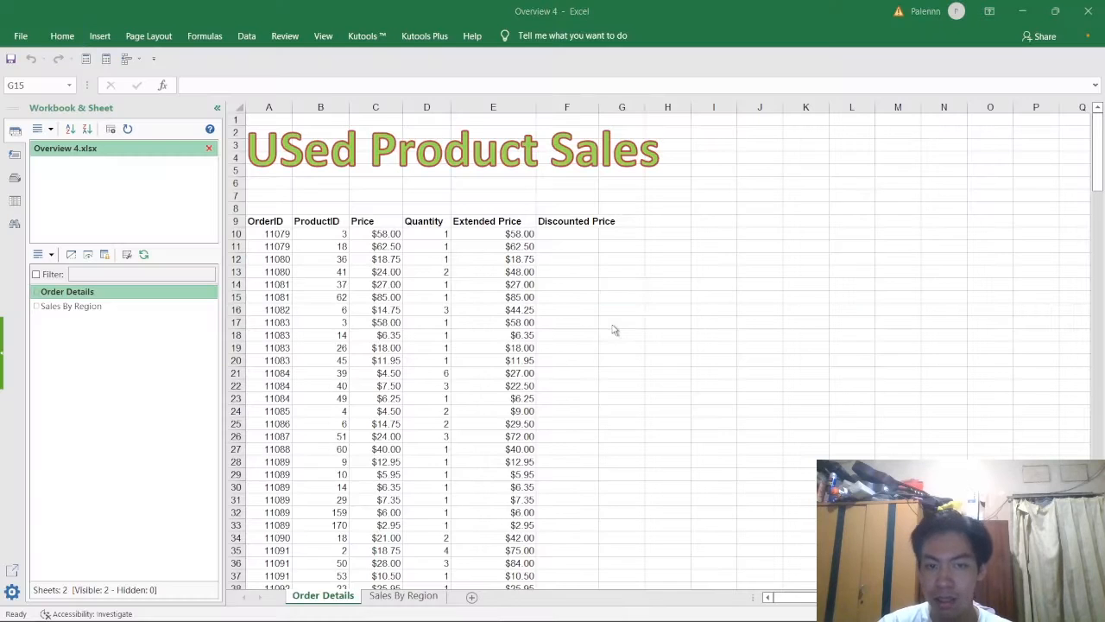
{"action": "left_click", "coordinate": [330, 597]}
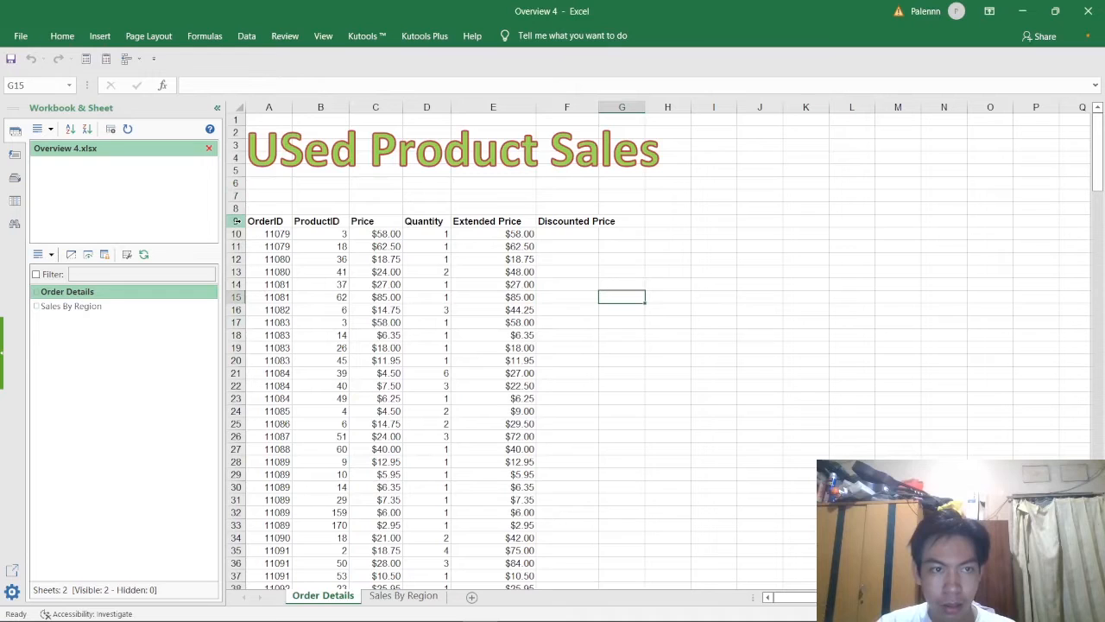
Set row 9 of the Order Details worksheet as the title row to repeat at the top of every printed page
{"action": "left_click", "coordinate": [236, 221]}
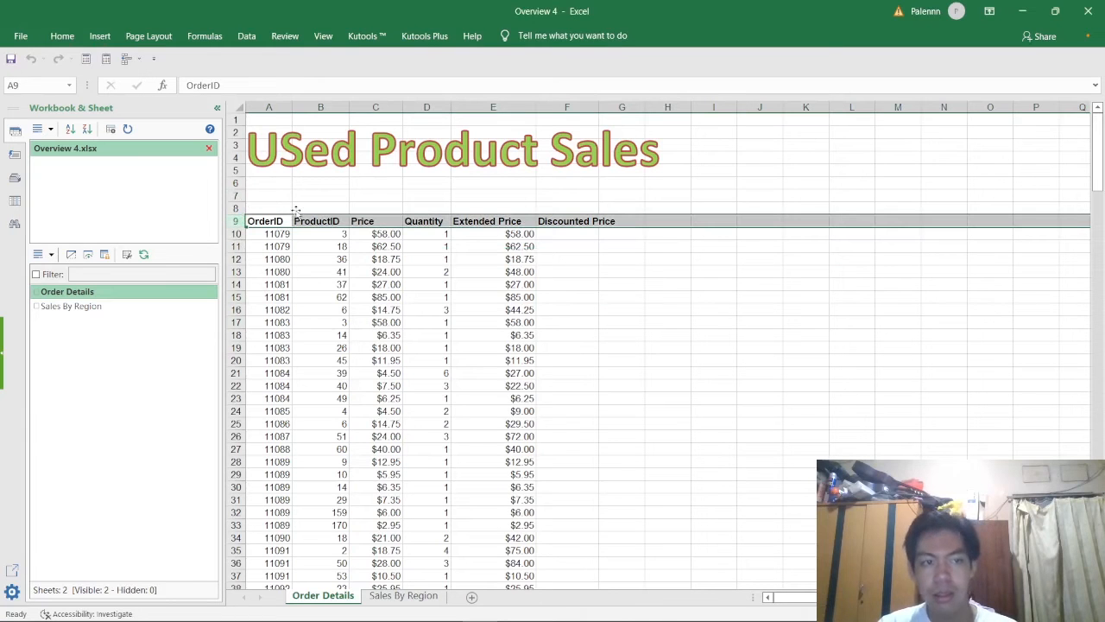
{"action": "left_click", "coordinate": [148, 35]}
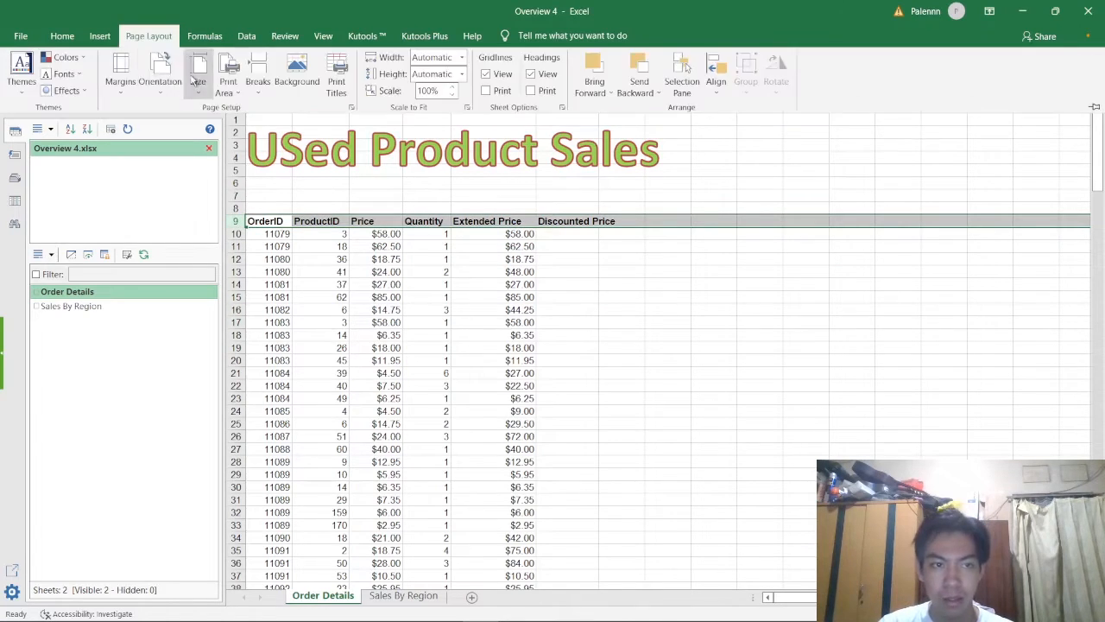
{"action": "left_click", "coordinate": [344, 72]}
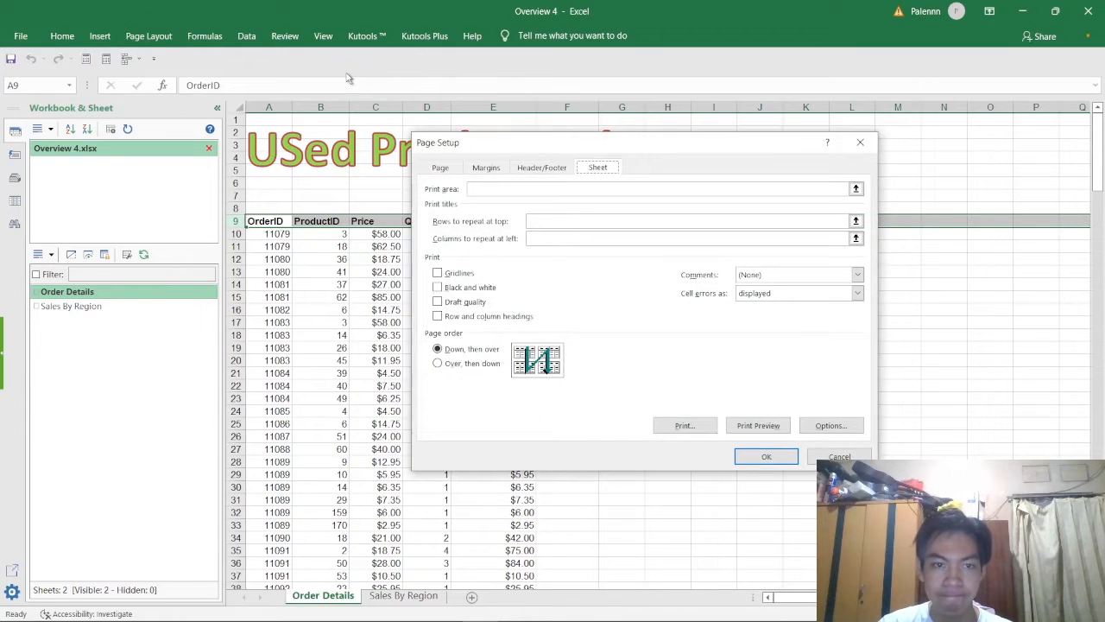
{"action": "left_click", "coordinate": [566, 221]}
{"action": "left_click", "coordinate": [239, 222]}
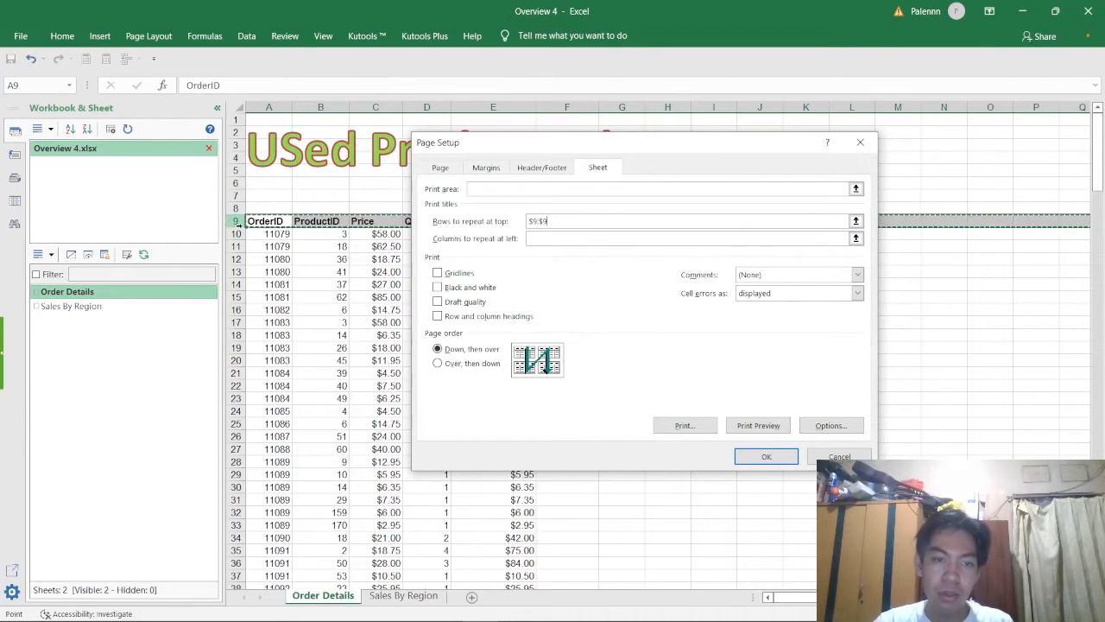
{"action": "left_click", "coordinate": [767, 457]}
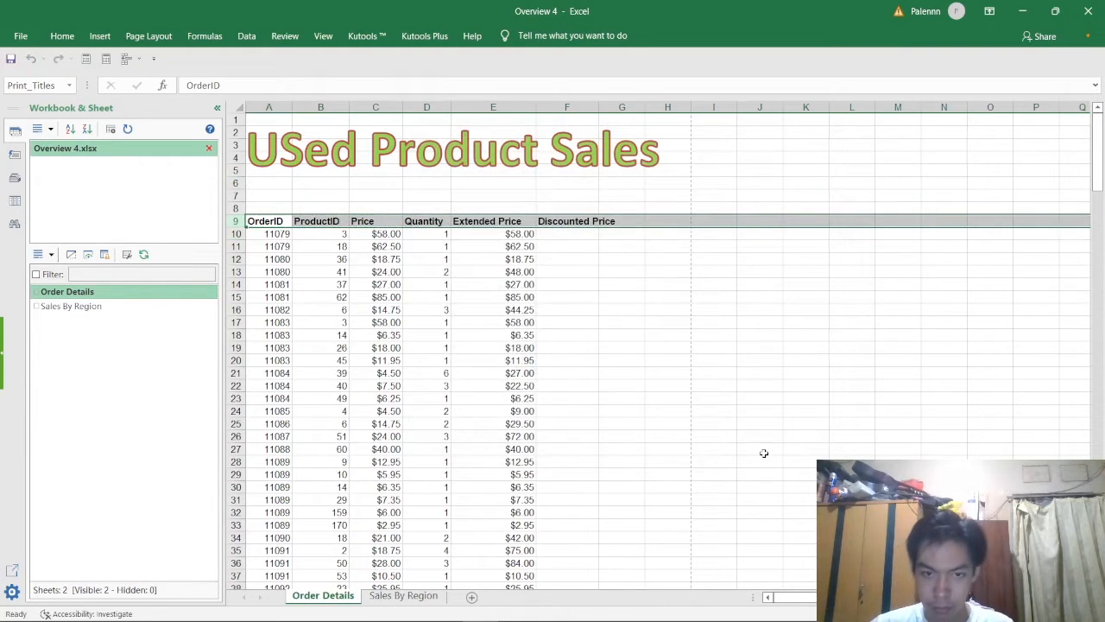
Switch to the exam PDF in Chrome, read the Overview 4 discount price task and return to the Overview 4 workbook in Excel
{"action": "key", "text": "alt+Tab"}
{"action": "key", "text": "alt+Tab"}
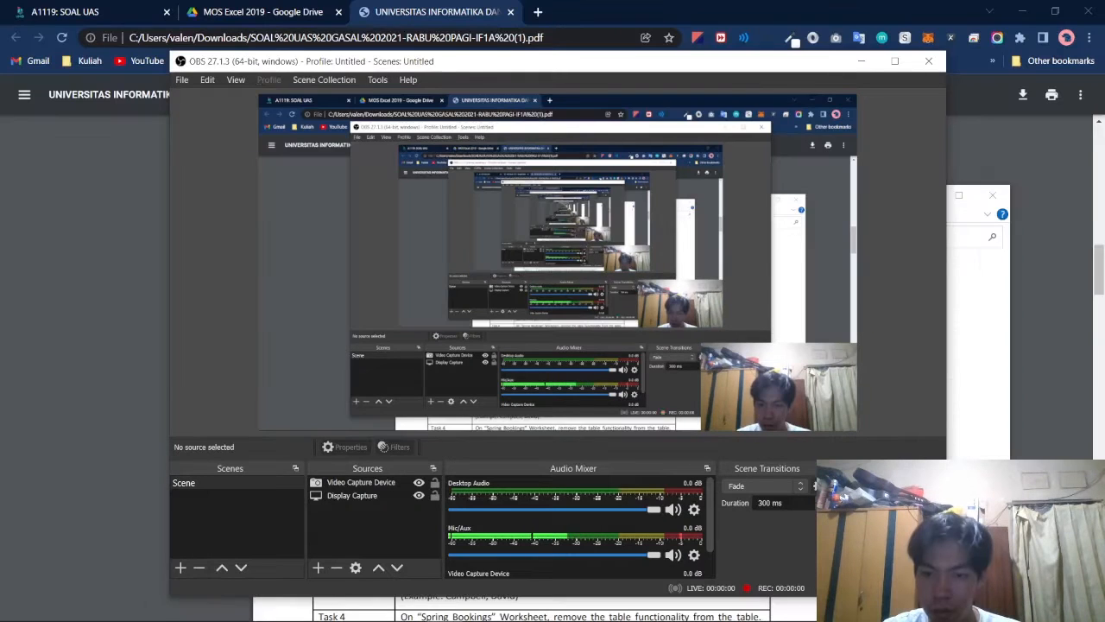
{"action": "key", "text": "alt+Tab"}
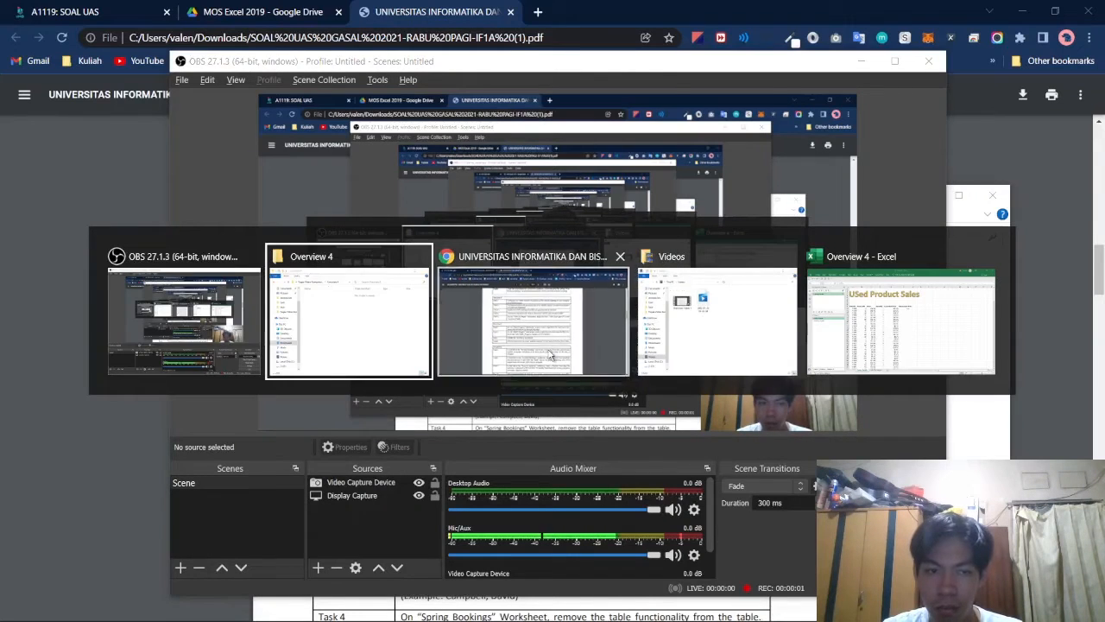
{"action": "key", "text": "alt+Tab"}
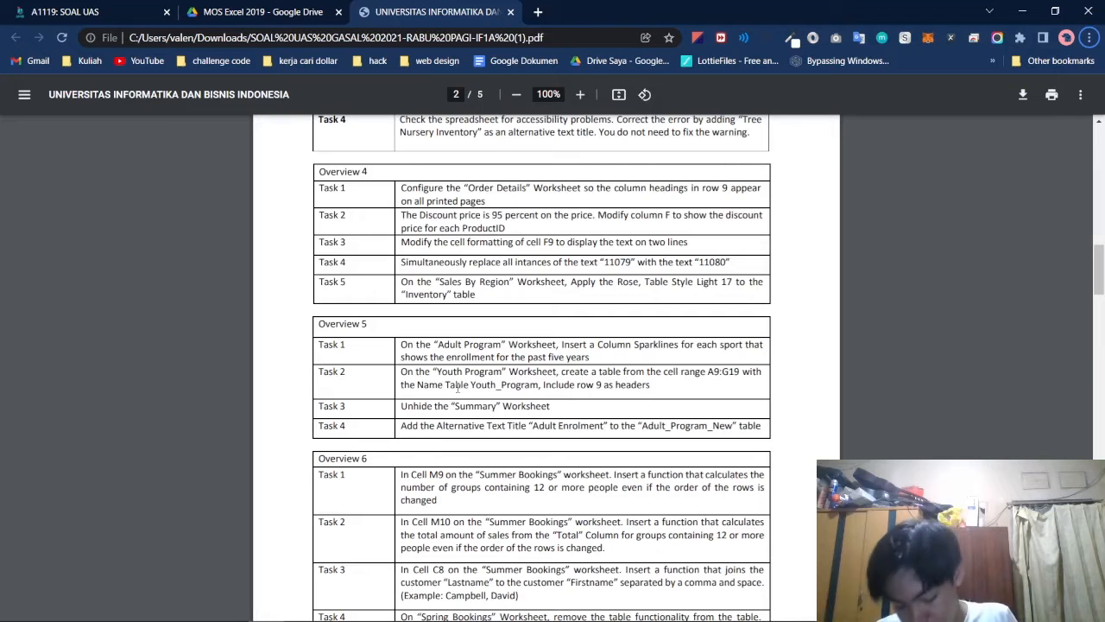
{"action": "key", "text": "alt+Tab"}
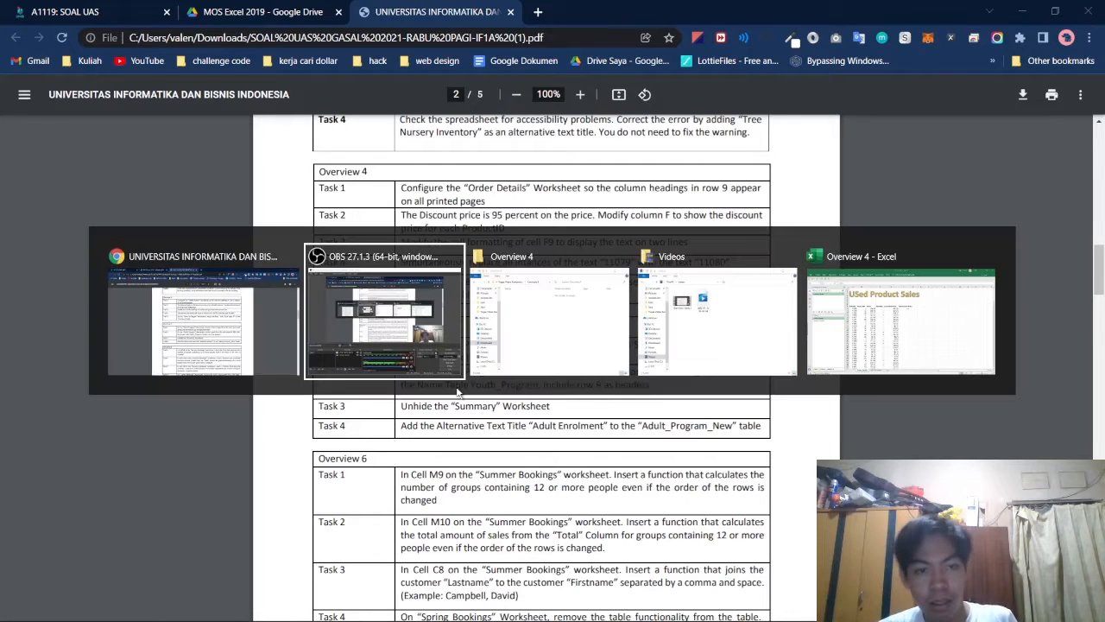
{"action": "left_click", "coordinate": [137, 298]}
{"action": "key", "text": "alt+Tab"}
{"action": "key", "text": "alt+Tab"}
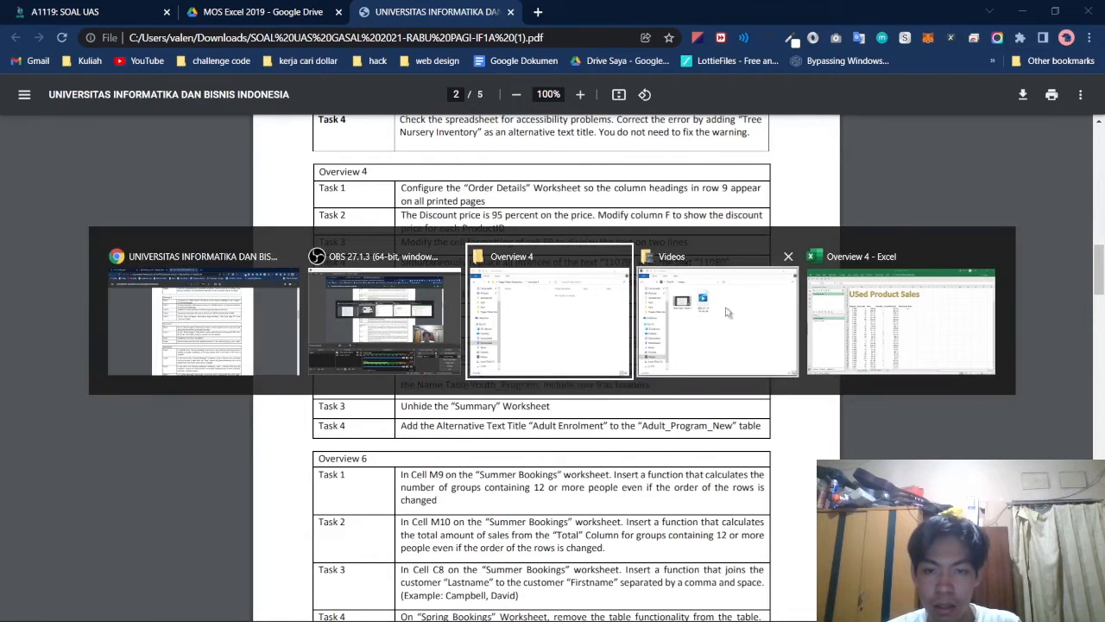
{"action": "left_click", "coordinate": [821, 315]}
Replace the content of cell F10 under Discounted Price with the formula =10%*D10
{"action": "left_click", "coordinate": [569, 235]}
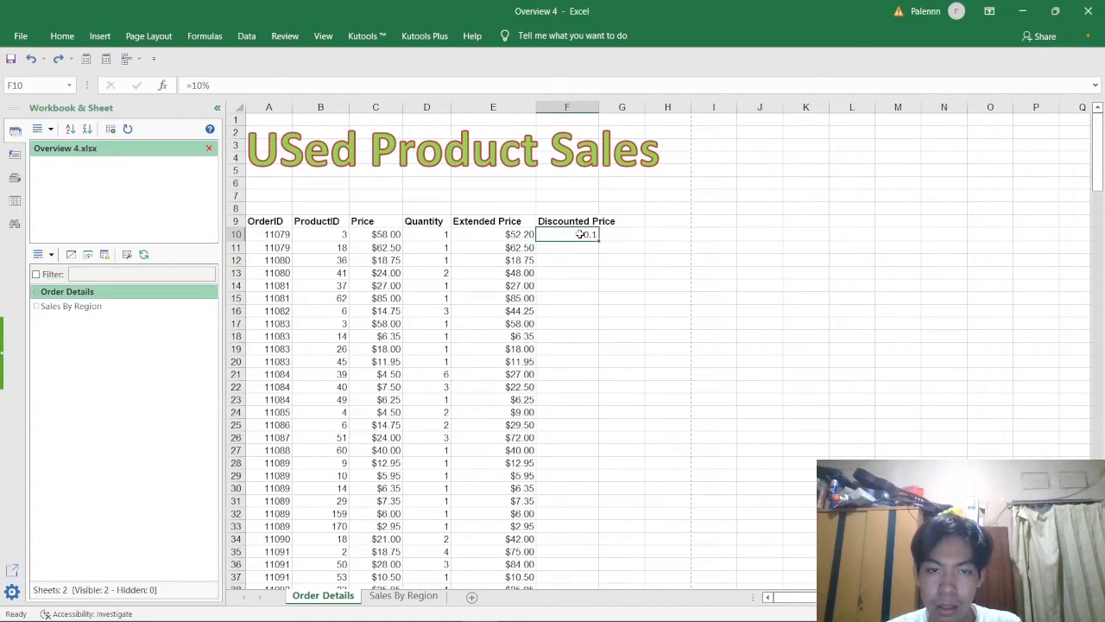
{"action": "left_click", "coordinate": [313, 86]}
{"action": "key", "text": "shift+Home"}
{"action": "key", "text": "BackSpace"}
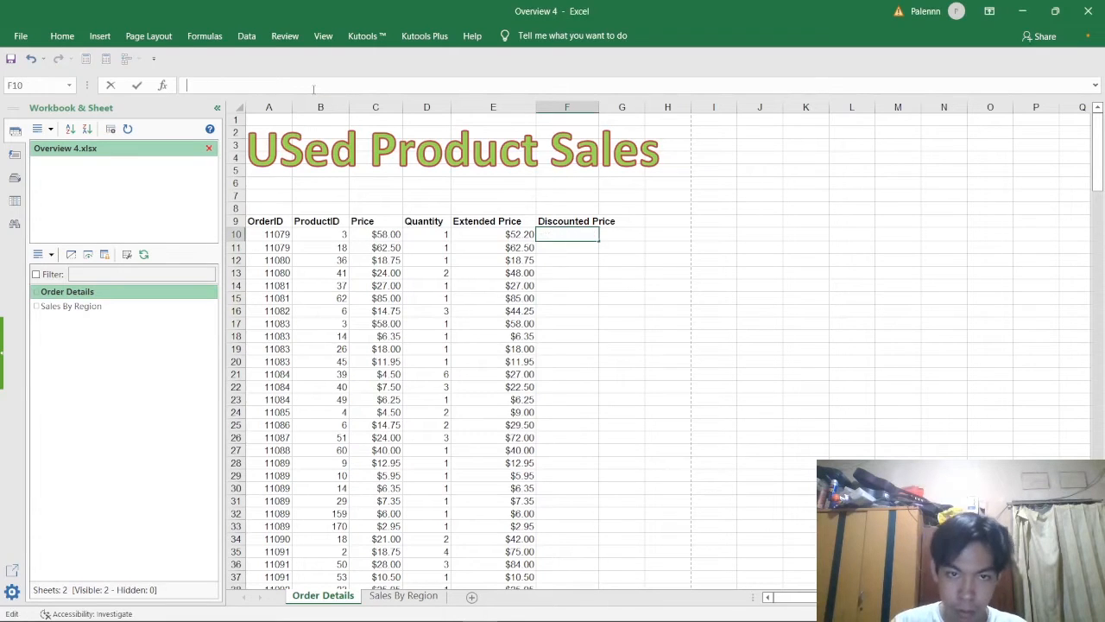
{"action": "type", "text": "="}
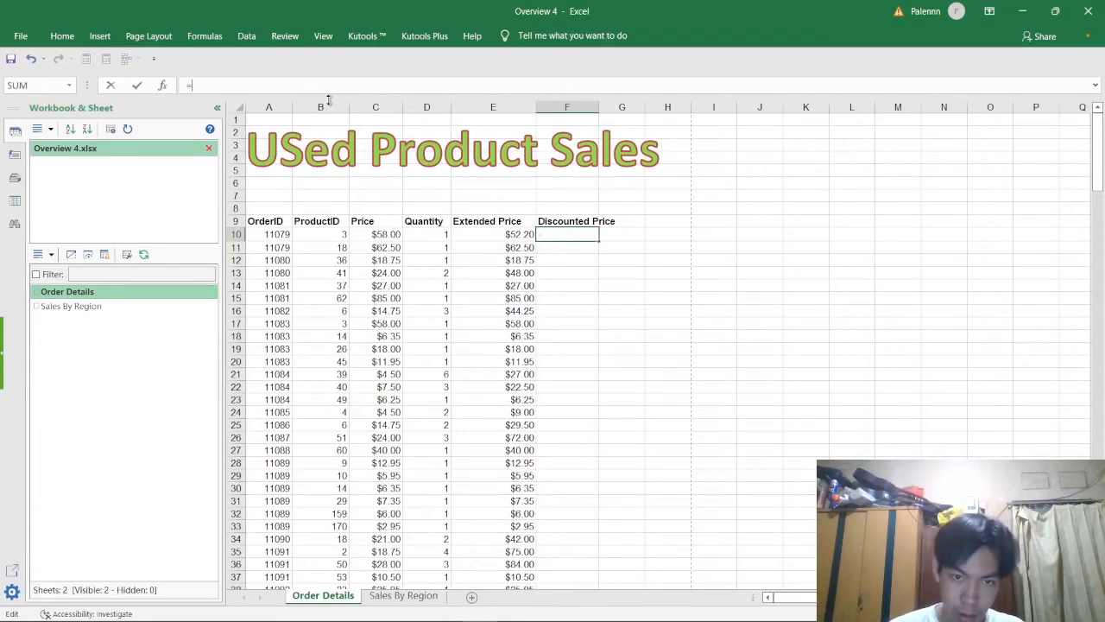
{"action": "type", "text": "10%*D10"}
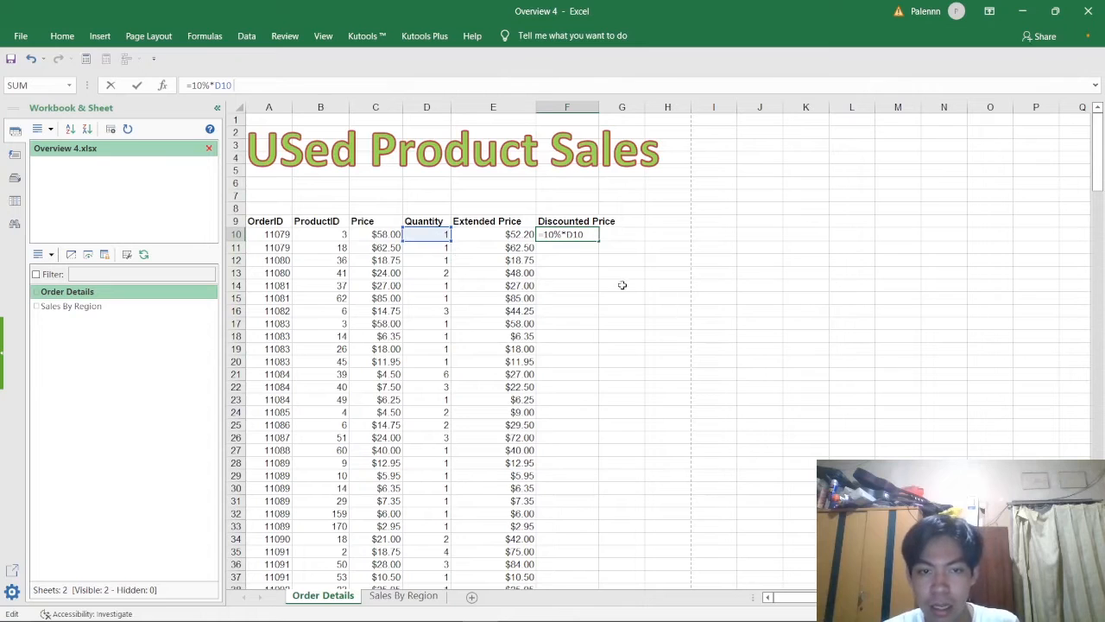
{"action": "key", "text": "Return"}
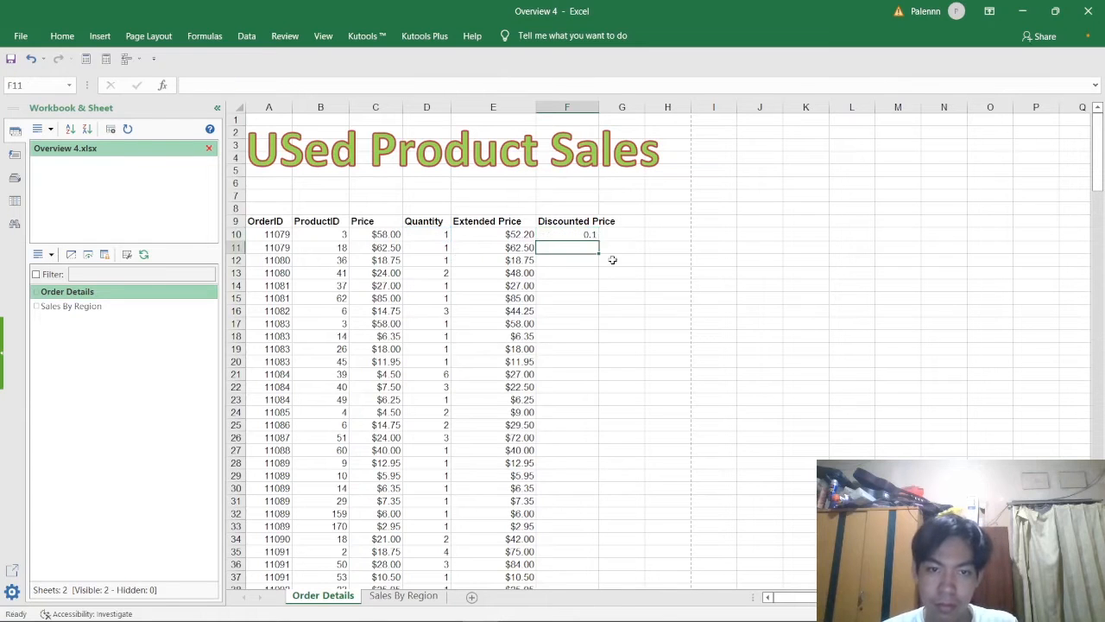
Fill the Discounted Price formula from F10 down column F through the order rows
{"action": "left_click", "coordinate": [591, 241]}
{"action": "left_click_drag", "start_coordinate": [593, 243], "coordinate": [581, 561]}
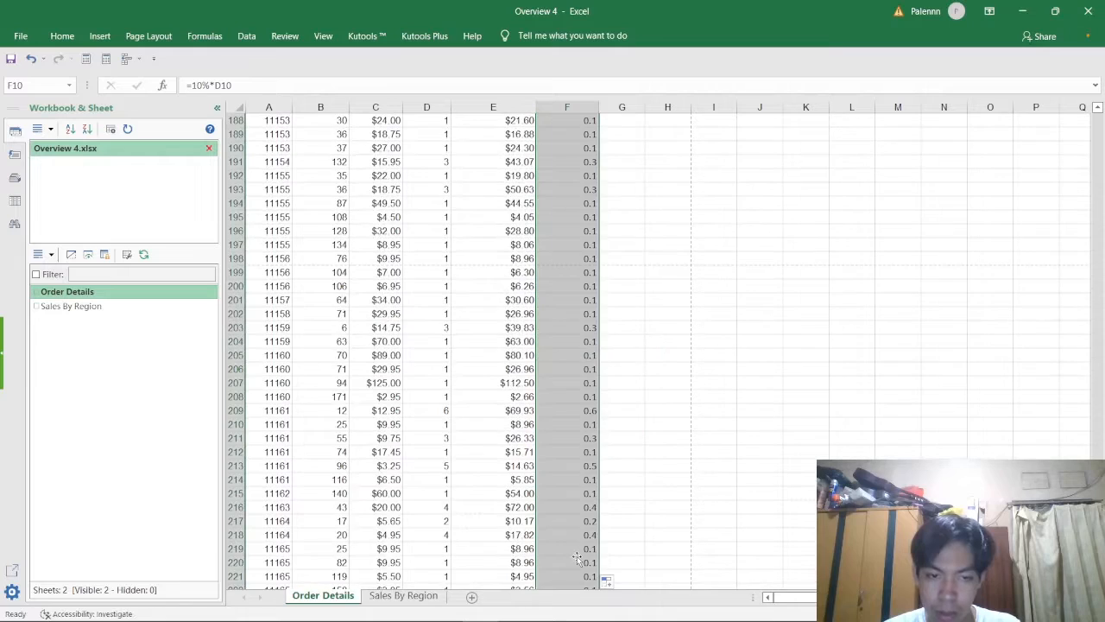
{"action": "left_click", "coordinate": [719, 297]}
{"action": "scroll", "coordinate": [719, 296], "scroll_direction": "up", "scroll_amount": 20}
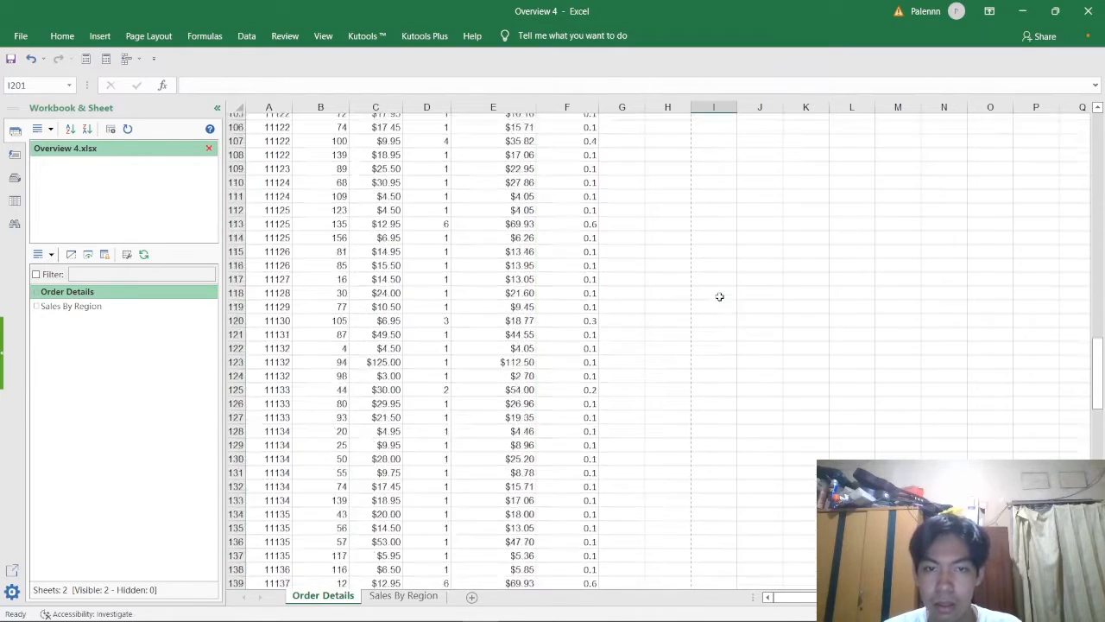
Switch to the exam PDF in Chrome and read the next Overview 4 tasks
{"action": "key", "text": "alt+Tab"}
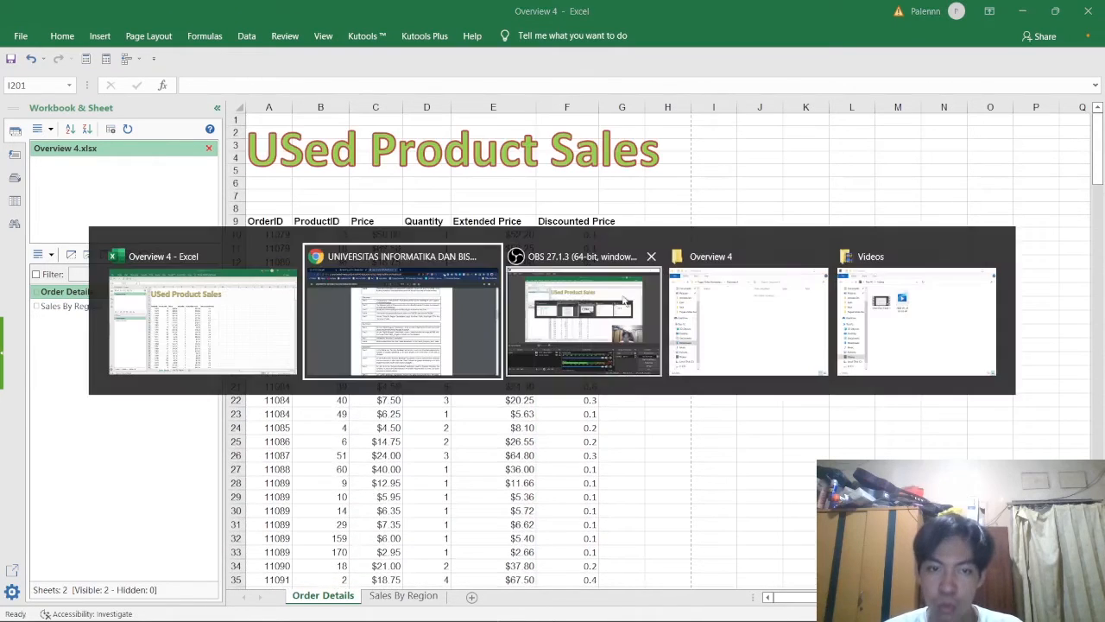
{"action": "key", "text": "alt+Tab"}
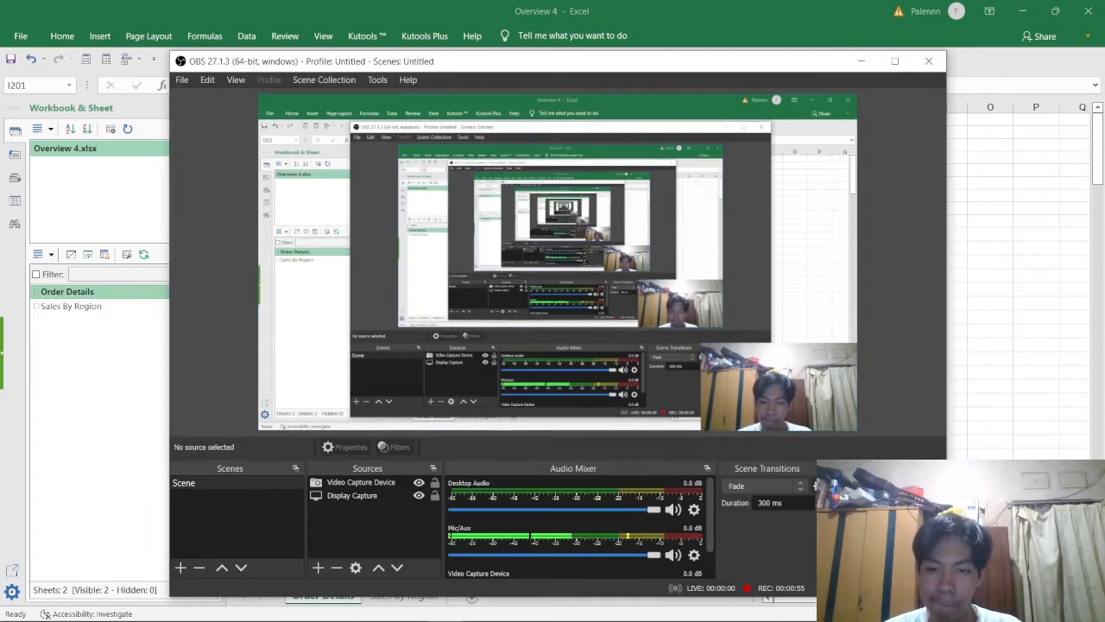
{"action": "key", "text": "alt+Tab"}
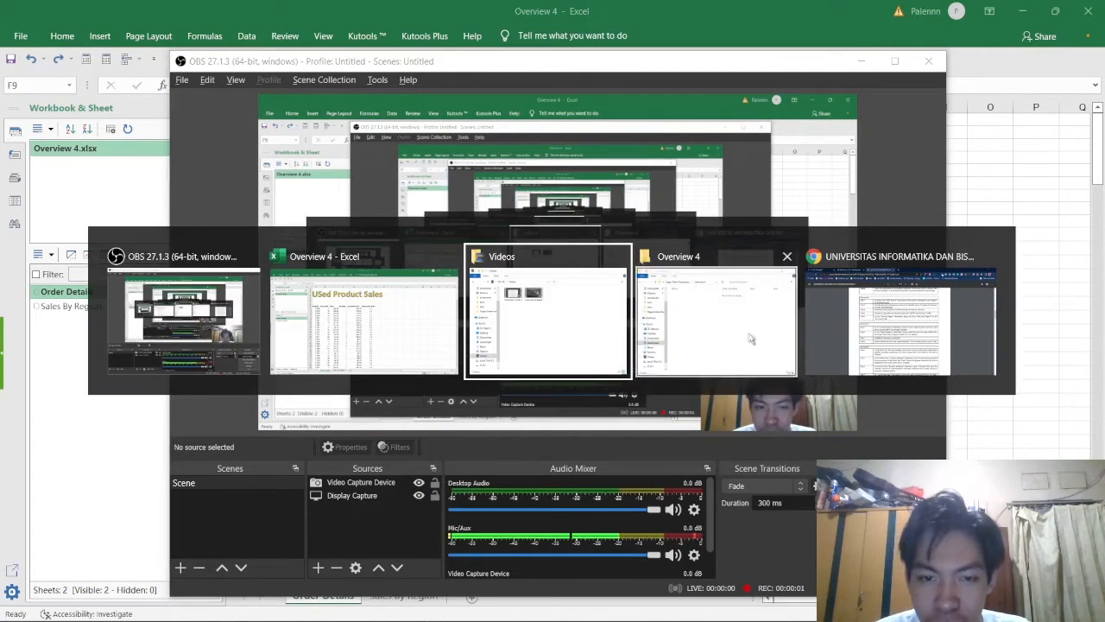
{"action": "left_click", "coordinate": [904, 347]}
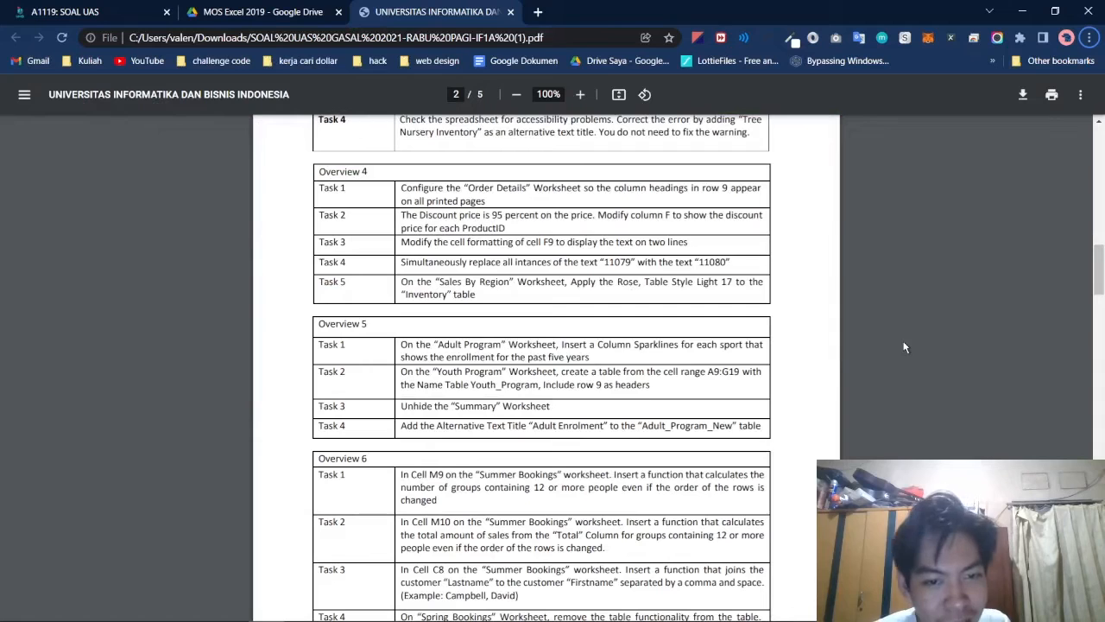
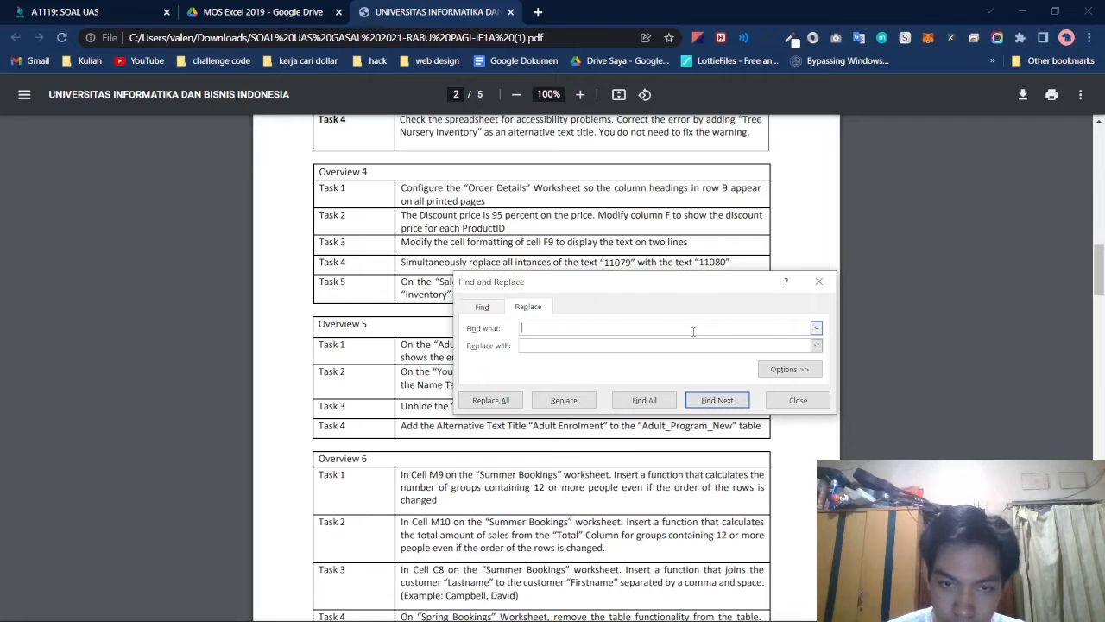
Replace all instances of "11079" with "11080" on the Order Details worksheet of the Overview 4 workbook
{"action": "type", "text": "110"}
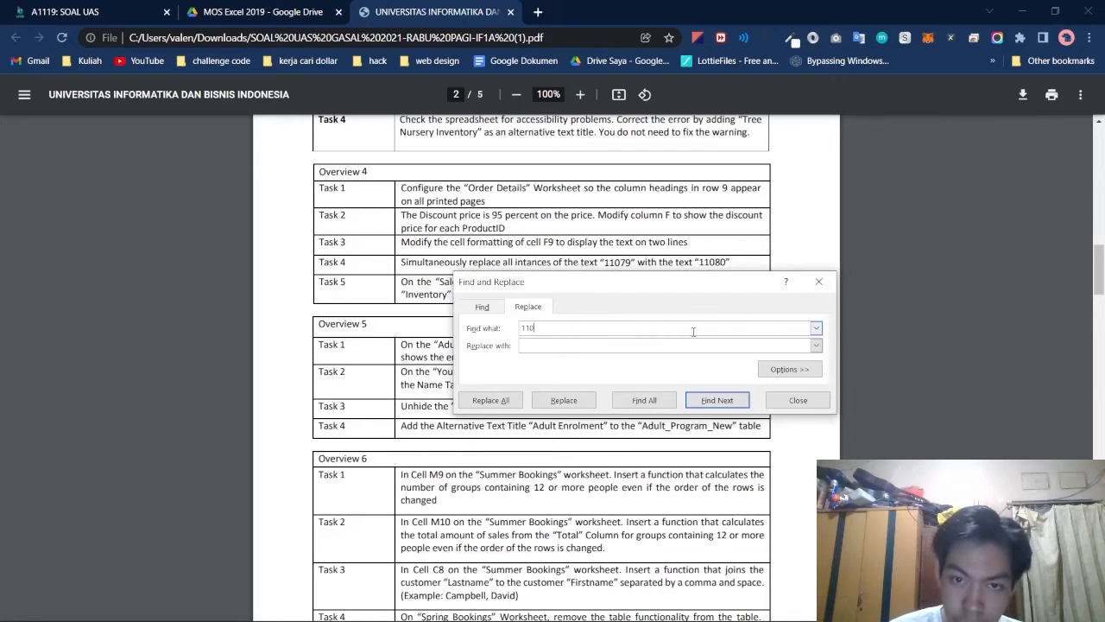
{"action": "type", "text": "79"}
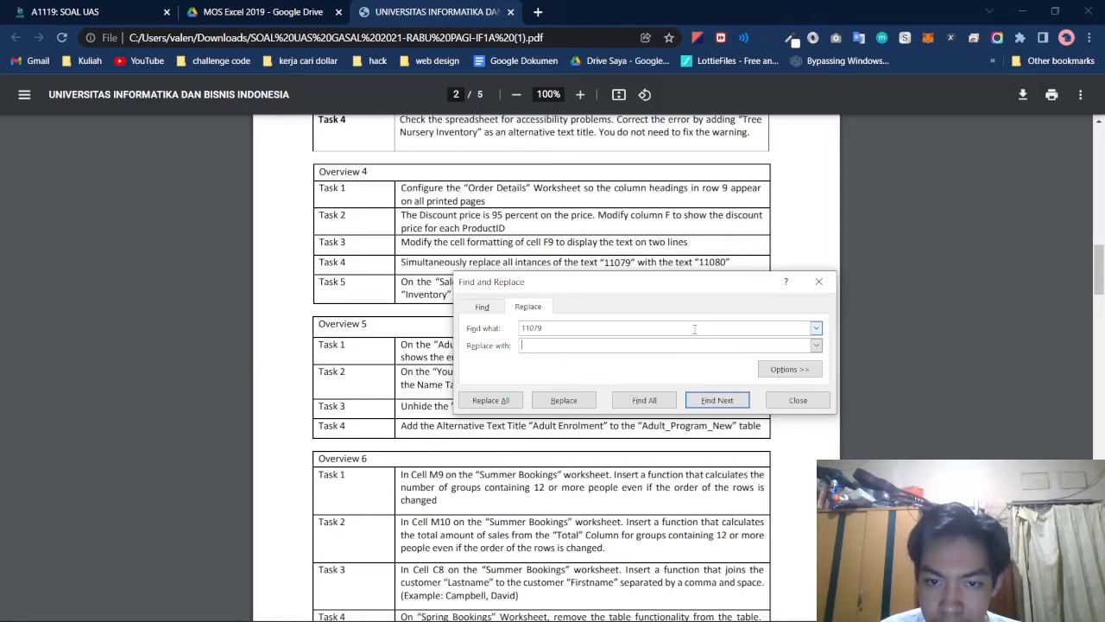
{"action": "type", "text": "1"}
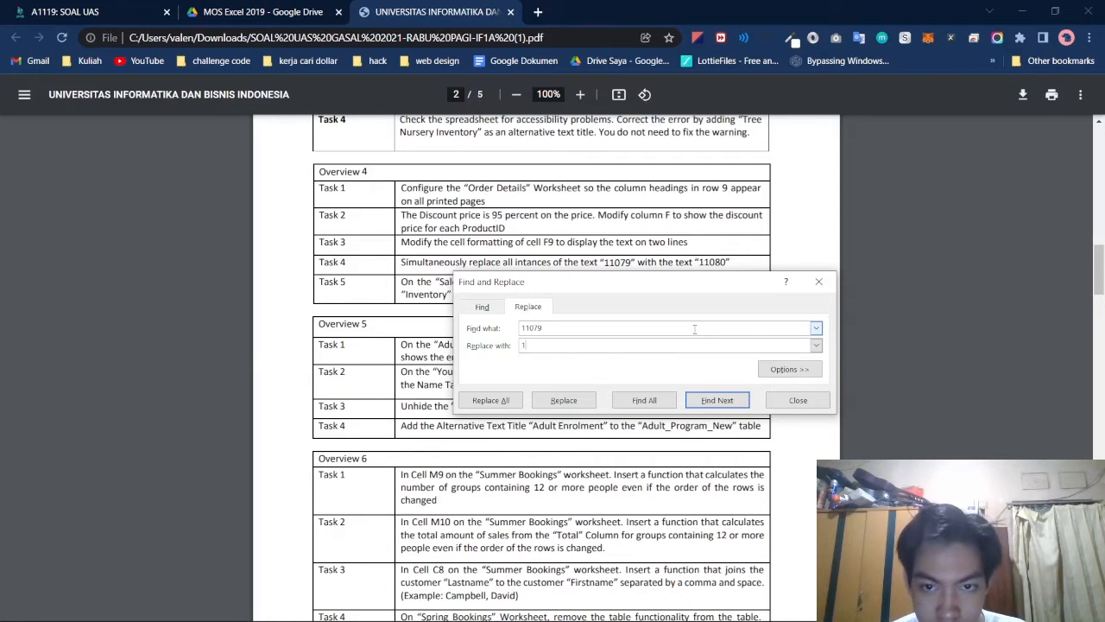
{"action": "type", "text": "10"}
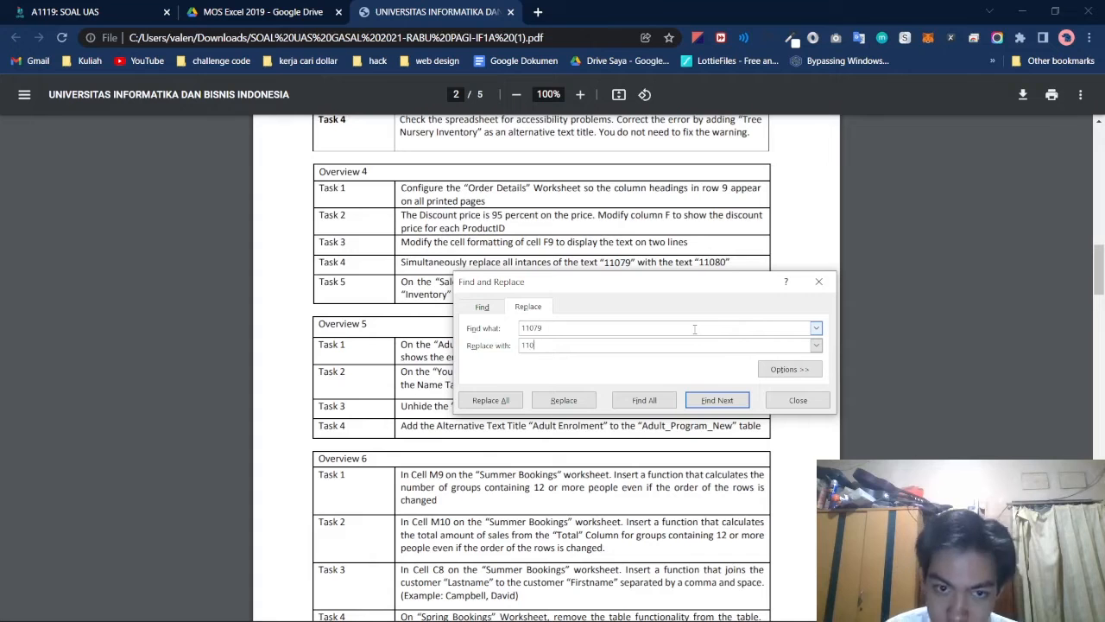
{"action": "type", "text": "80"}
{"action": "key", "text": "alt+Tab"}
{"action": "key", "text": "alt+Tab"}
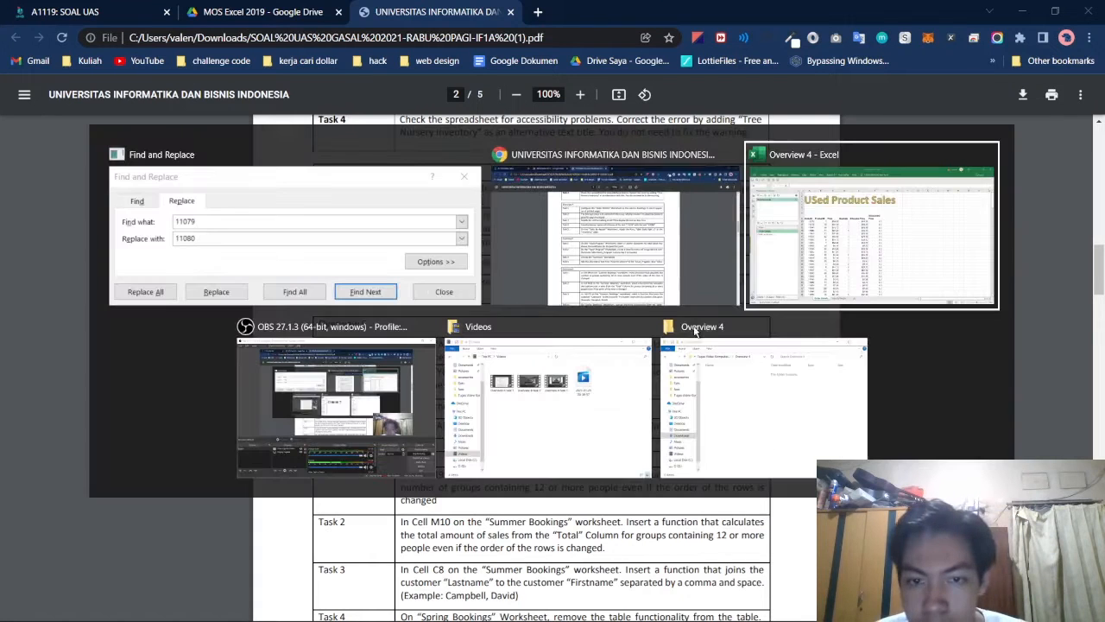
{"action": "key", "text": "alt"}
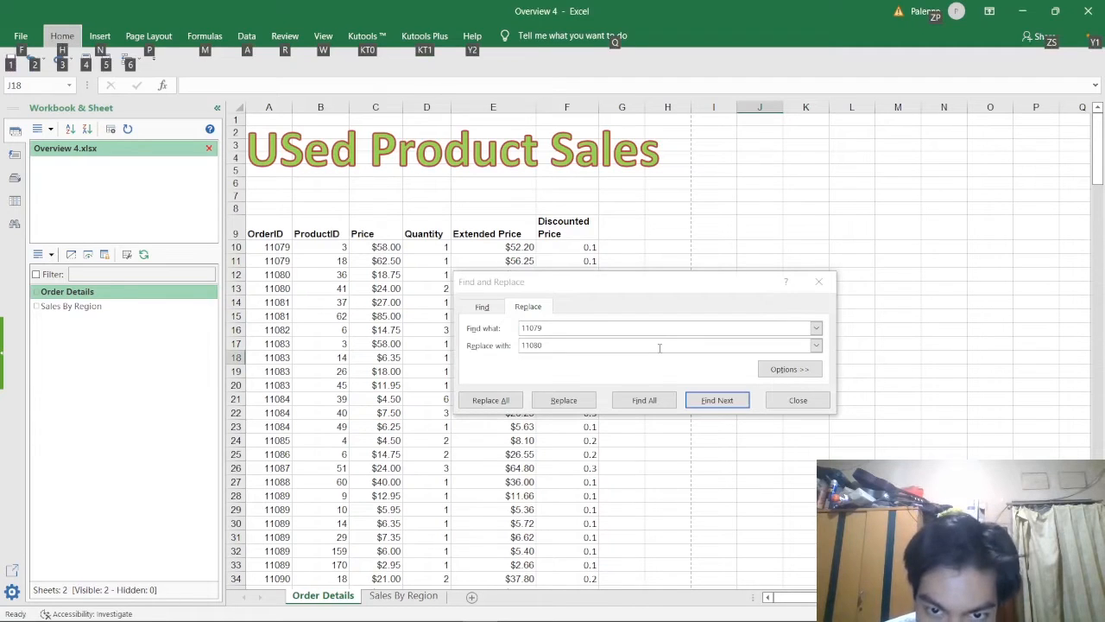
{"action": "left_click", "coordinate": [500, 402]}
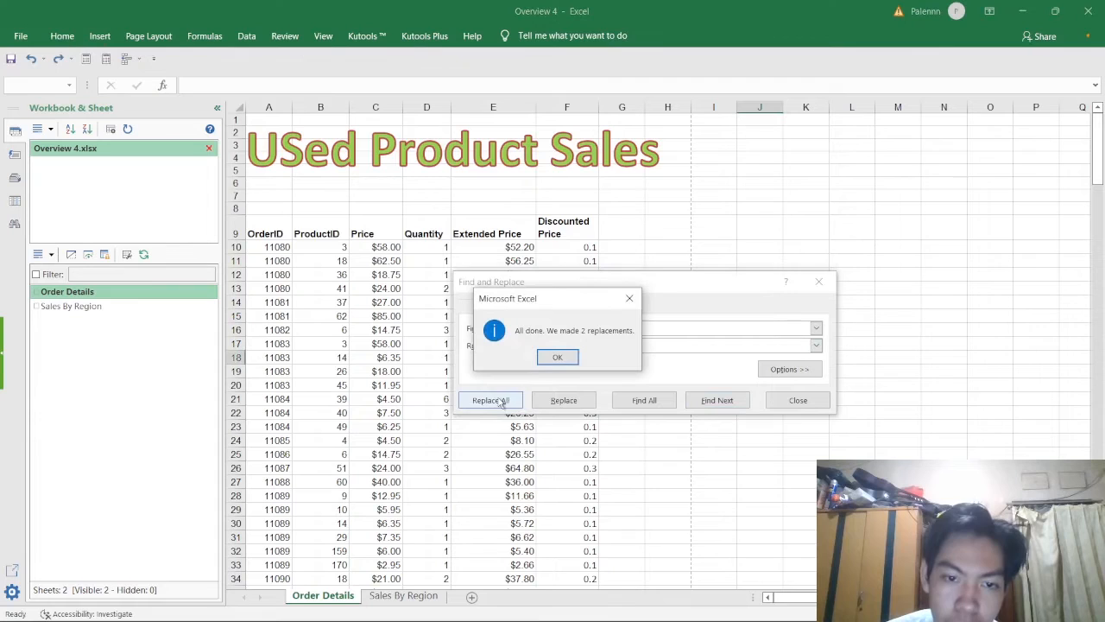
{"action": "left_click", "coordinate": [559, 359]}
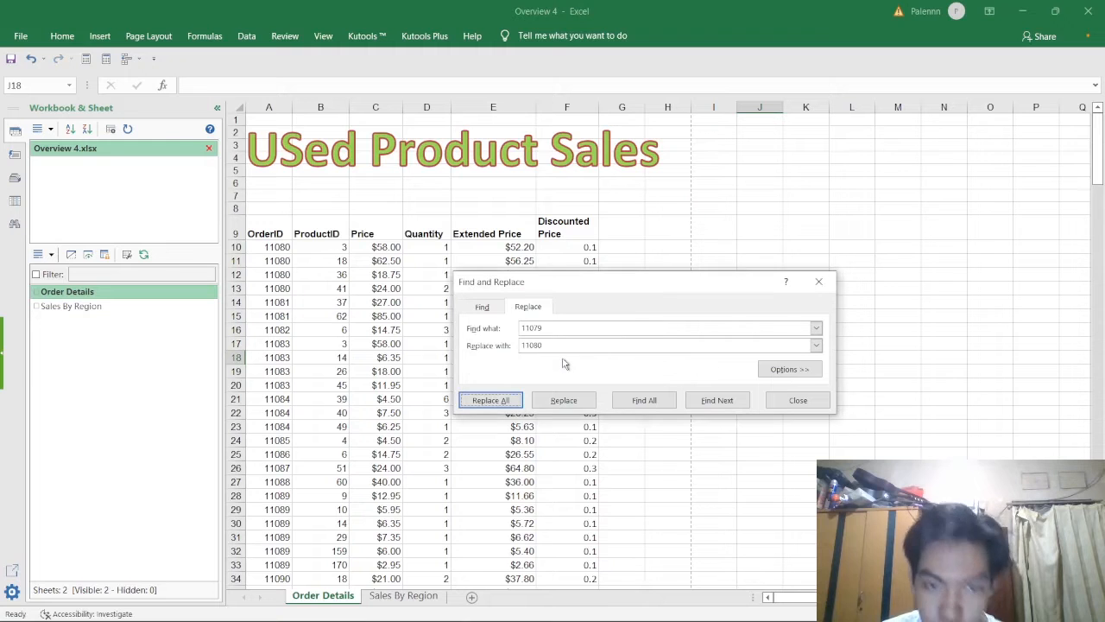
Read Task 5 of Overview 4 in the exam PDF and open the Sales By Region worksheet in Excel
{"action": "key", "text": "alt+Tab"}
{"action": "key", "text": "alt+Tab"}
{"action": "key", "text": "alt+Tab"}
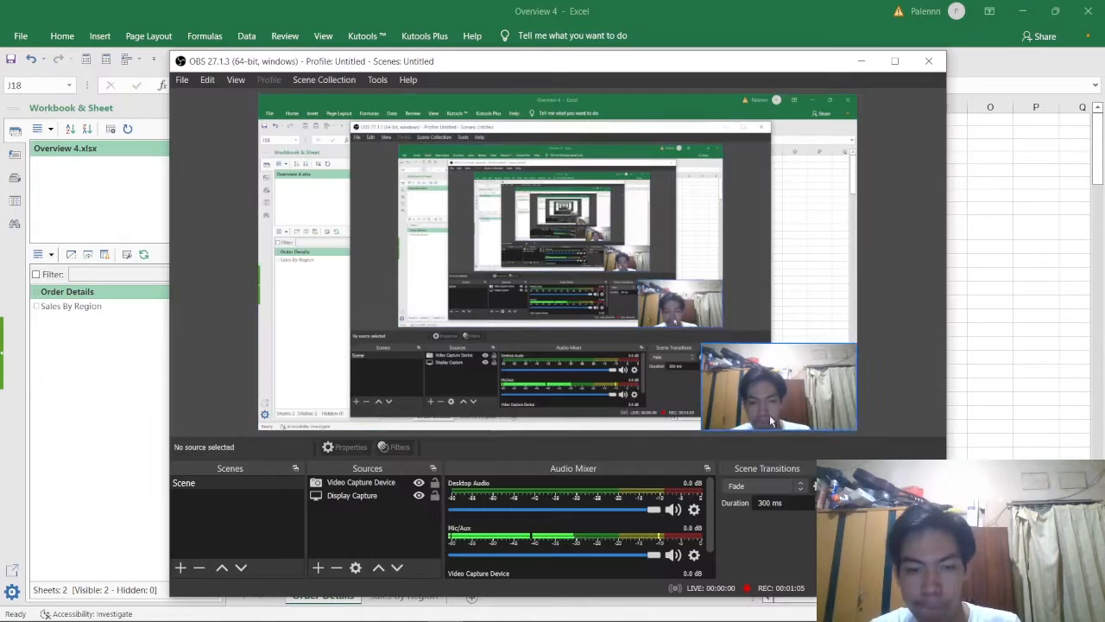
{"action": "key", "text": "alt+Tab"}
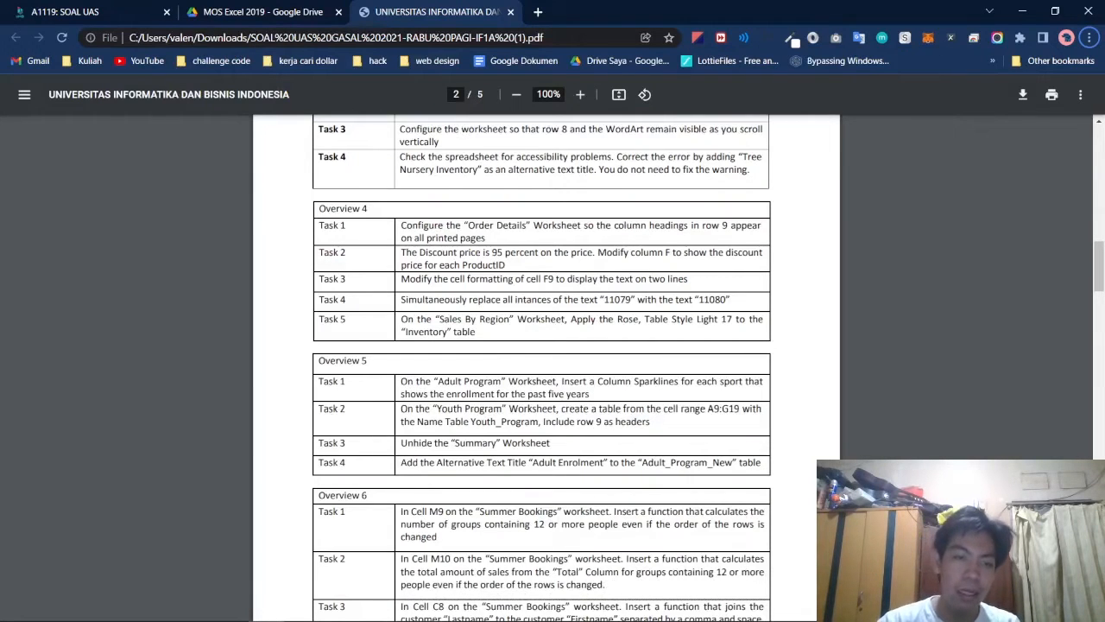
{"action": "key", "text": "alt+Tab"}
{"action": "key", "text": "alt+Tab"}
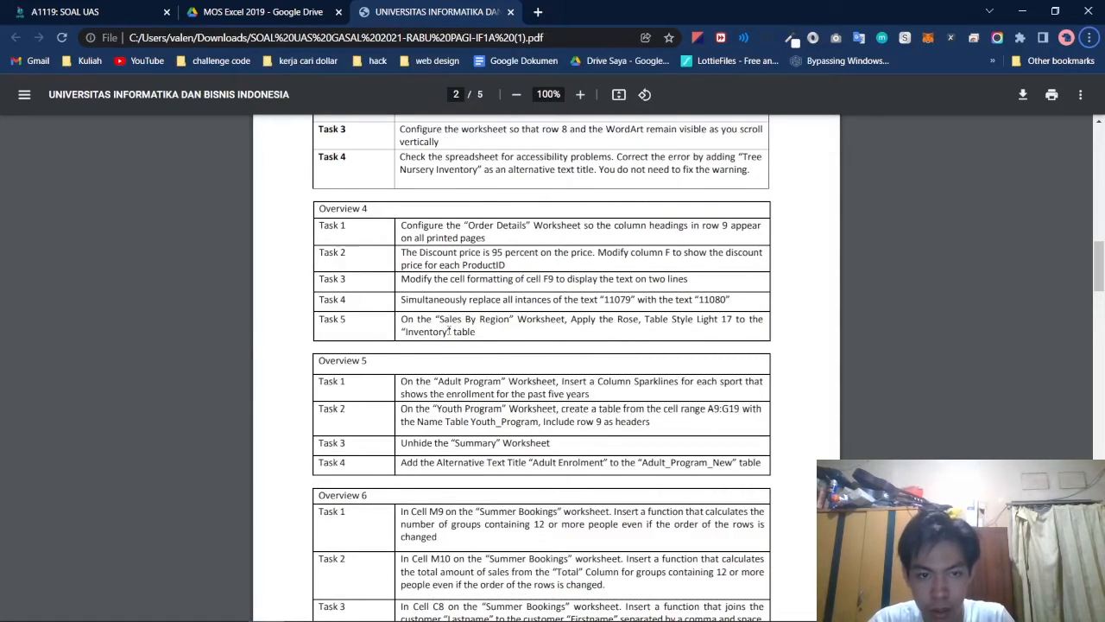
{"action": "key", "text": "alt+Tab"}
{"action": "key", "text": "Tab"}
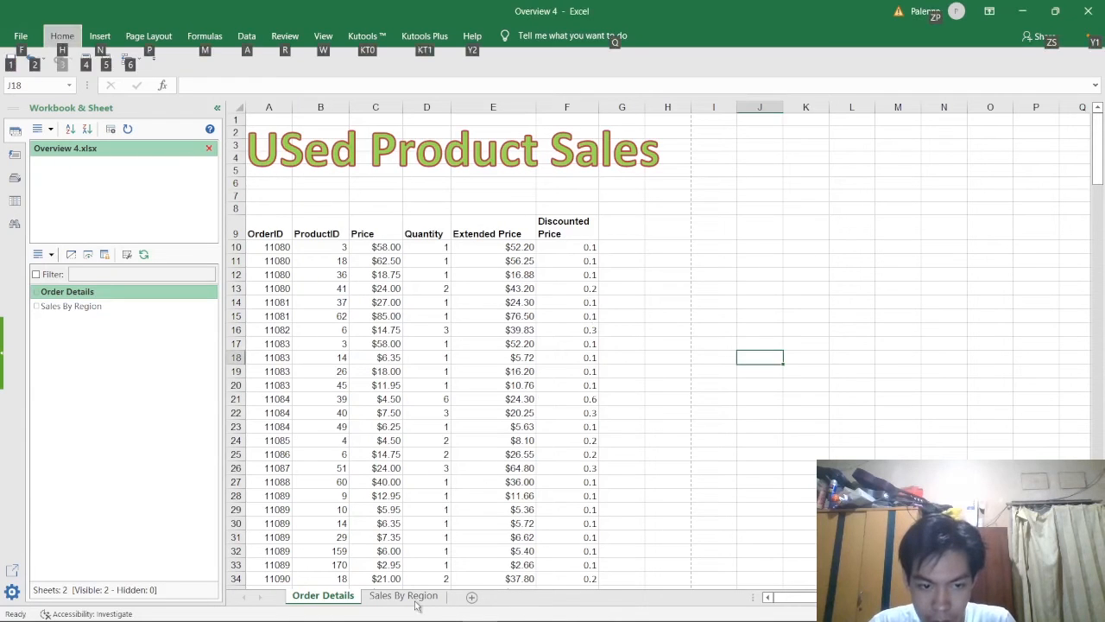
{"action": "left_click", "coordinate": [415, 600]}
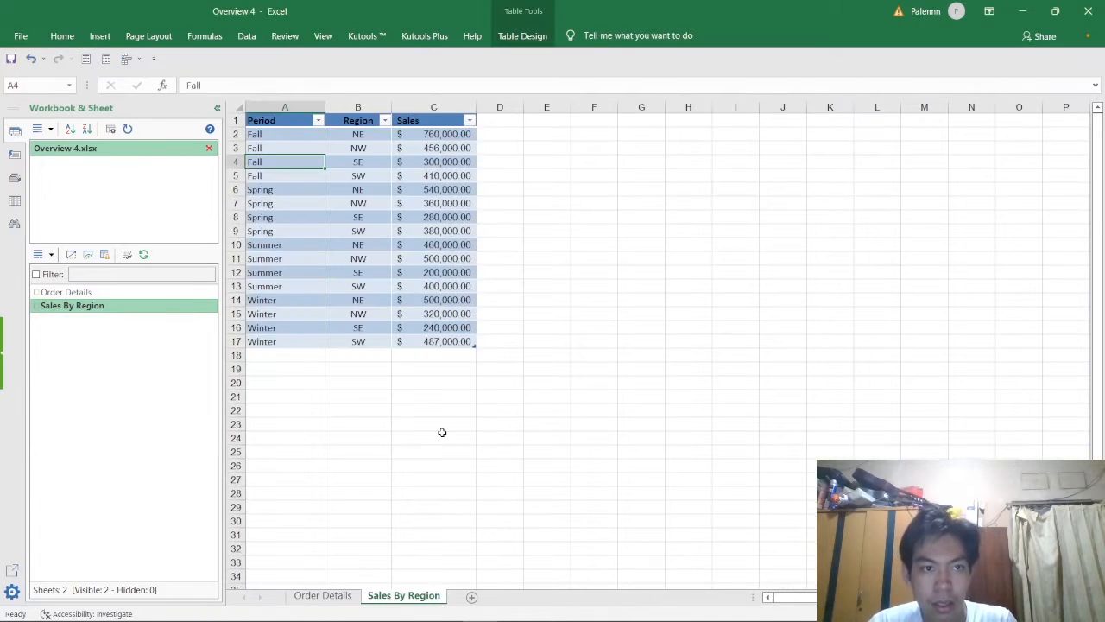
Compare Task 5 of Overview 4 in the exam PDF with the table on the Sales By Region worksheet
{"action": "key", "text": "alt+Tab"}
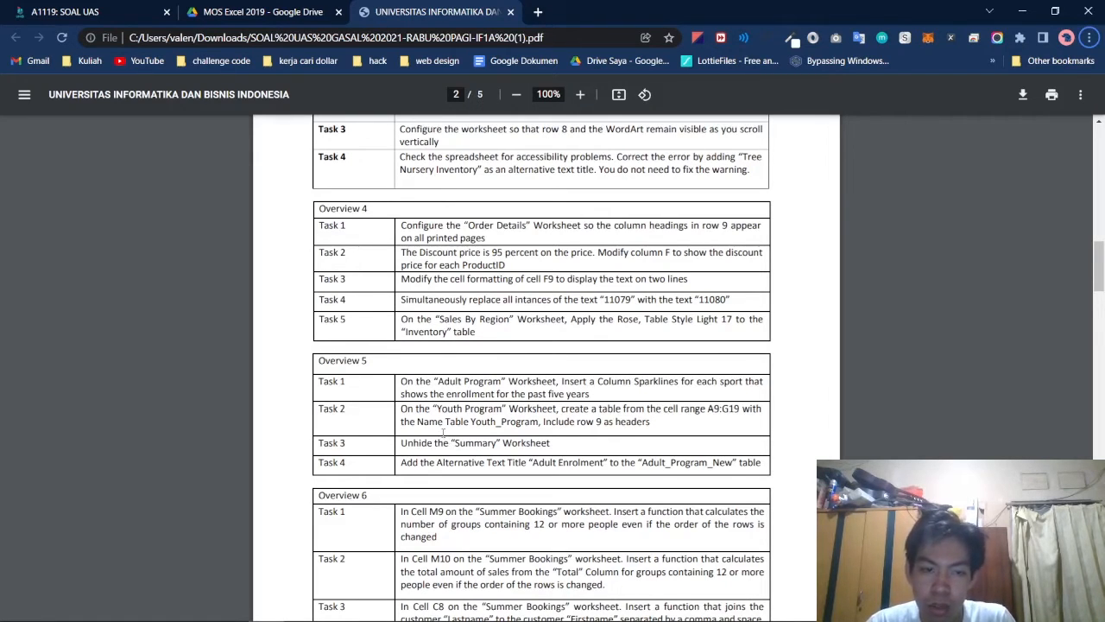
{"action": "key", "text": "alt+Tab"}
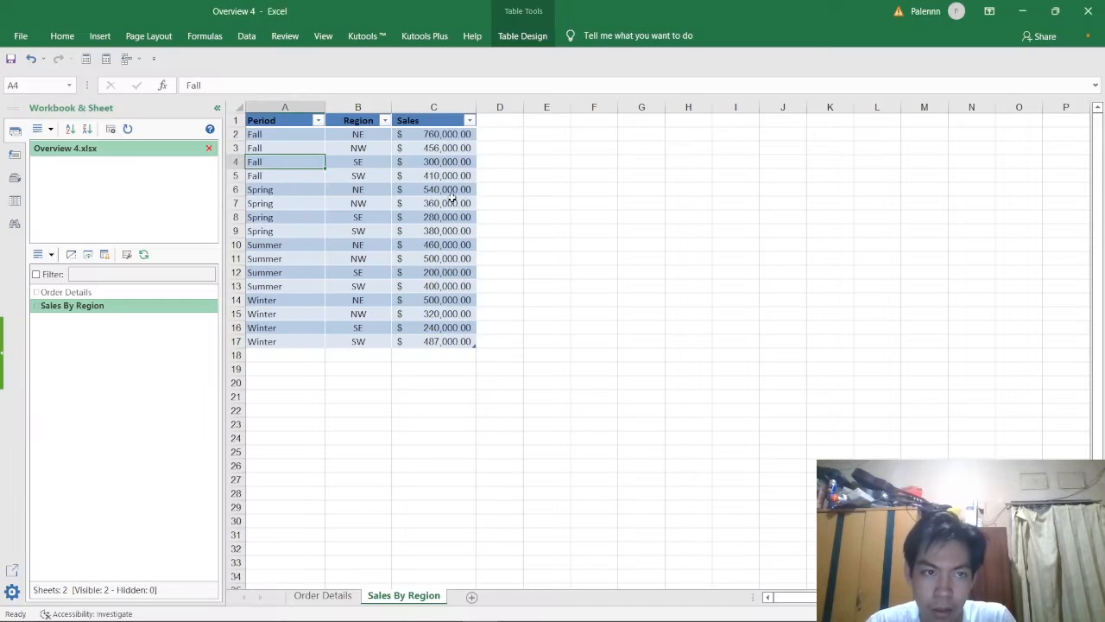
{"action": "key", "text": "alt+Tab"}
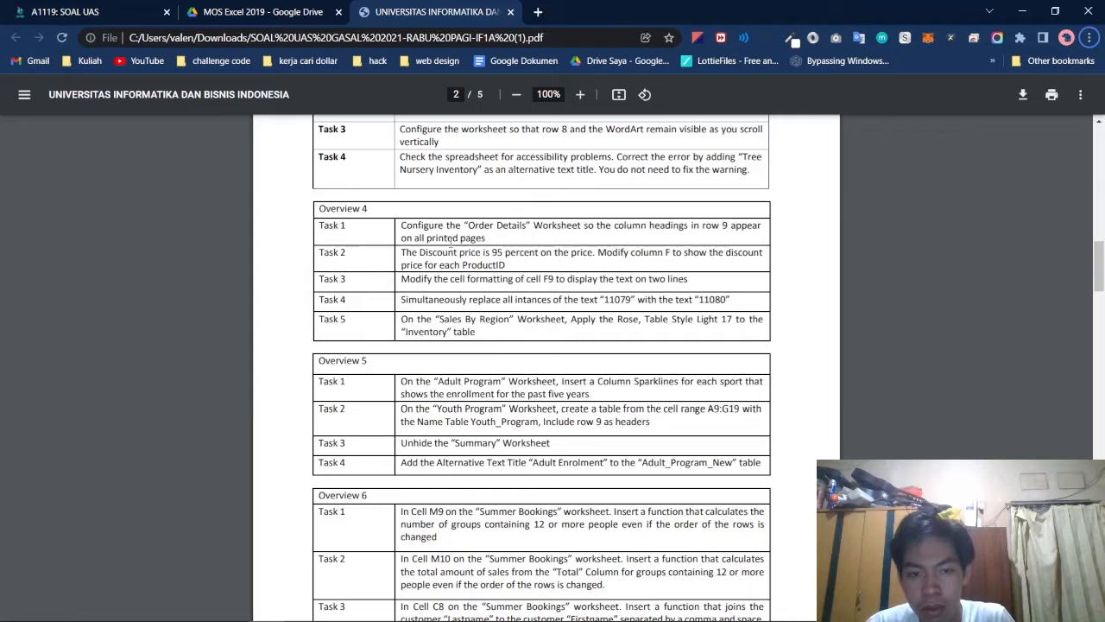
{"action": "key", "text": "alt+Tab"}
{"action": "key", "text": "alt+Tab"}
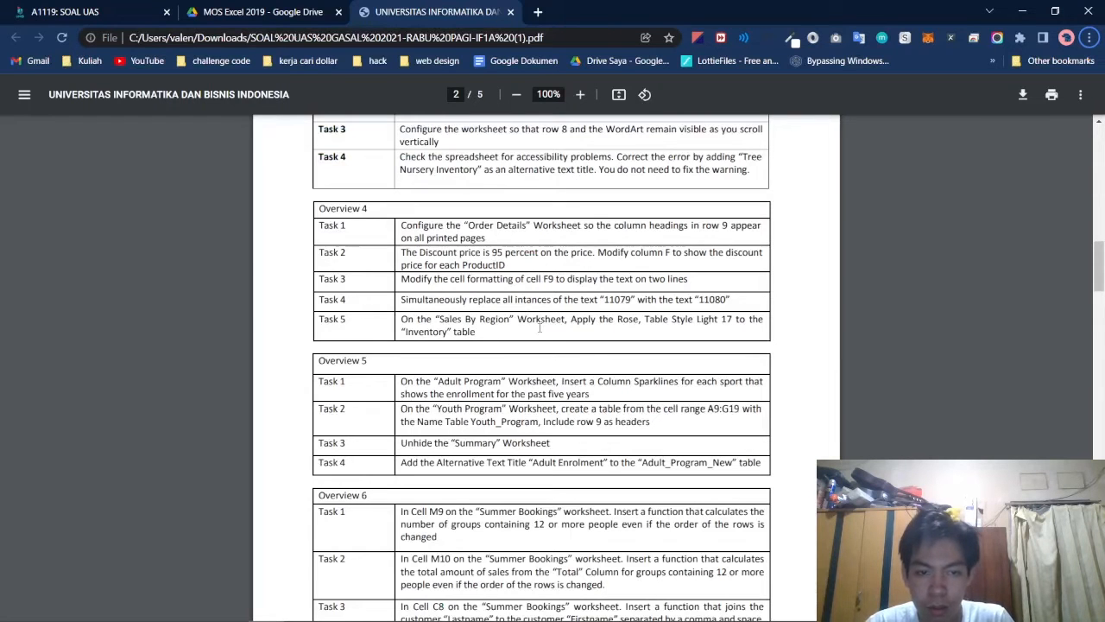
{"action": "key", "text": "alt+Tab"}
Apply the Rose, Table Style Light 17 to the Inventory table on the Sales By Region worksheet
{"action": "left_click", "coordinate": [299, 136]}
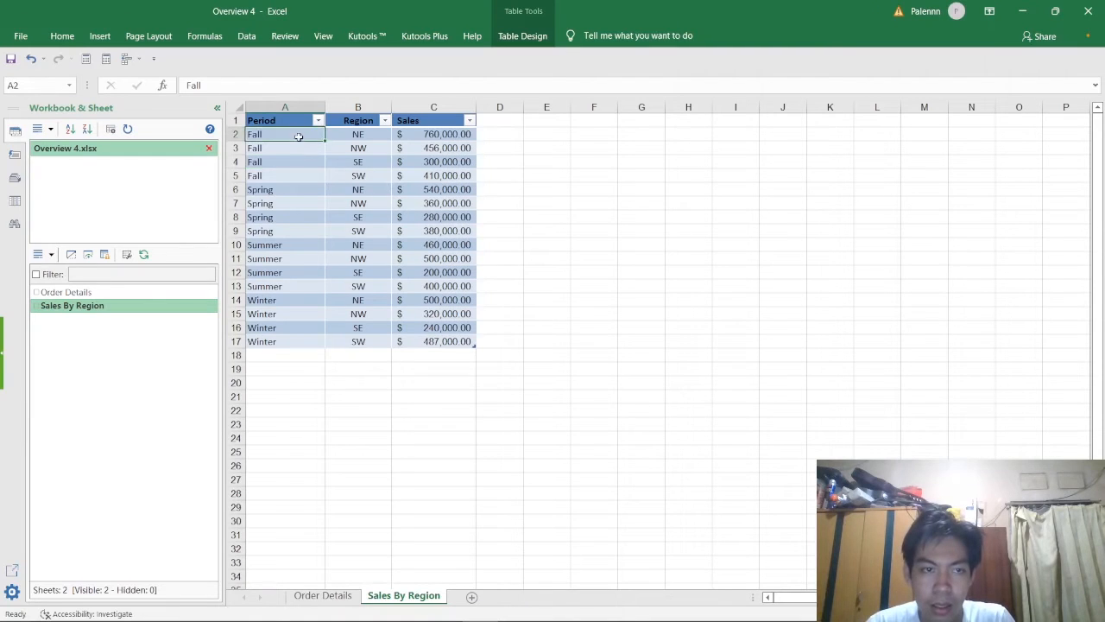
{"action": "left_click", "coordinate": [523, 38]}
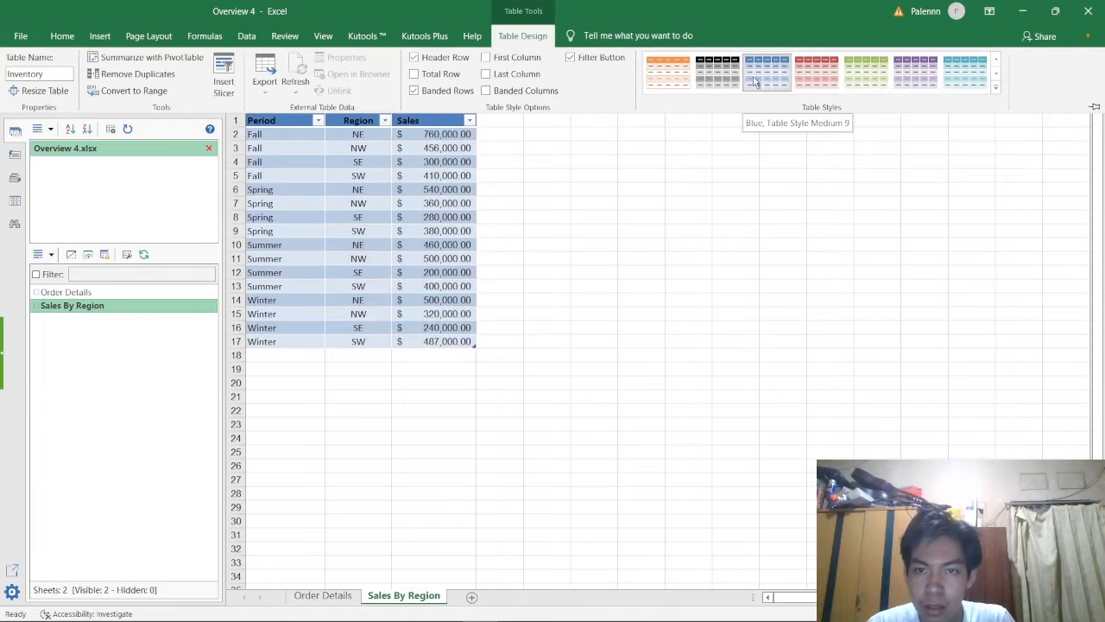
{"action": "key", "text": "alt+Tab"}
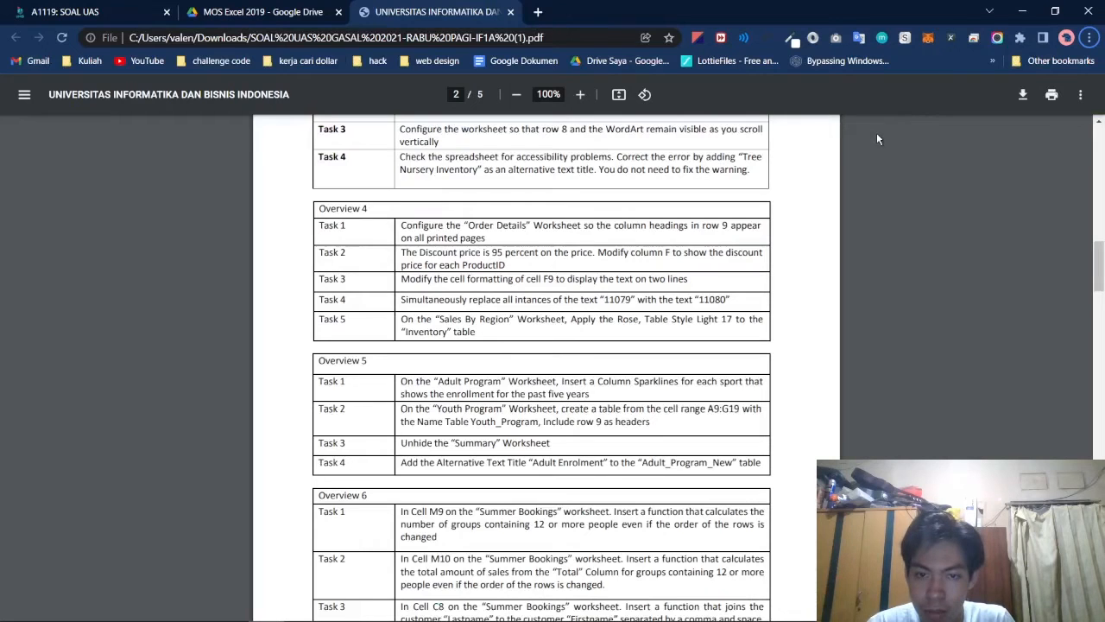
{"action": "key", "text": "alt+Tab"}
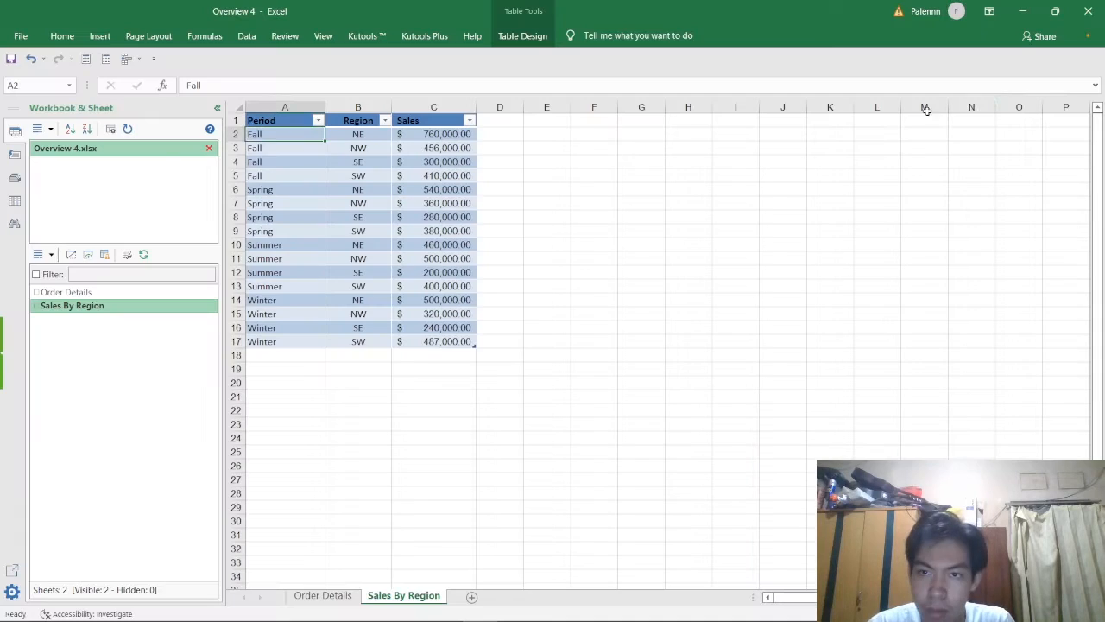
{"action": "left_click", "coordinate": [522, 36]}
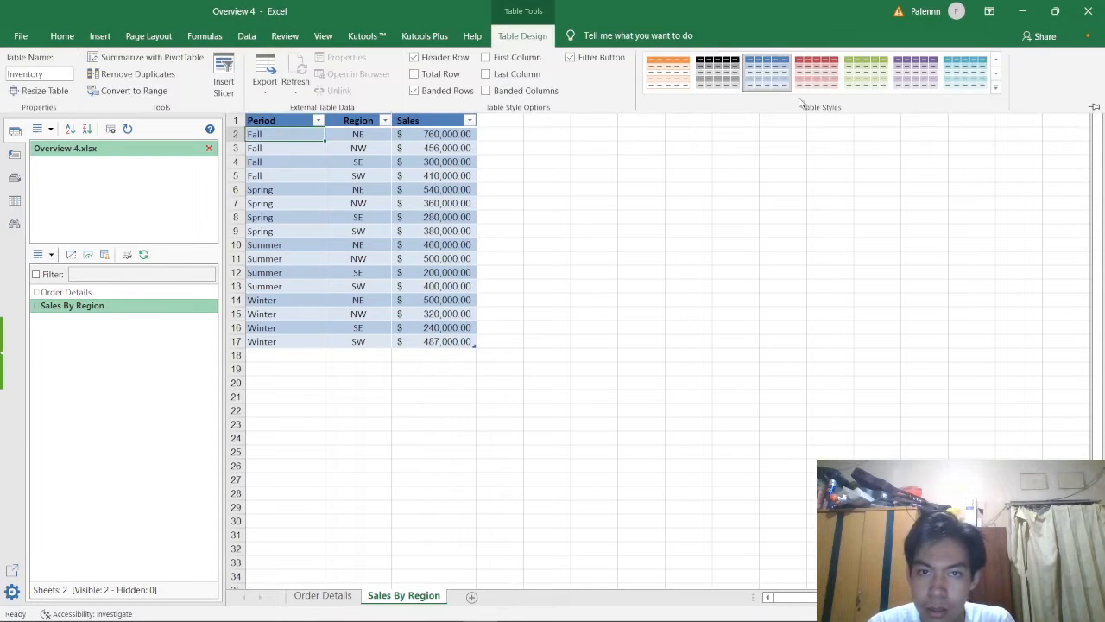
{"action": "left_click", "coordinate": [995, 91]}
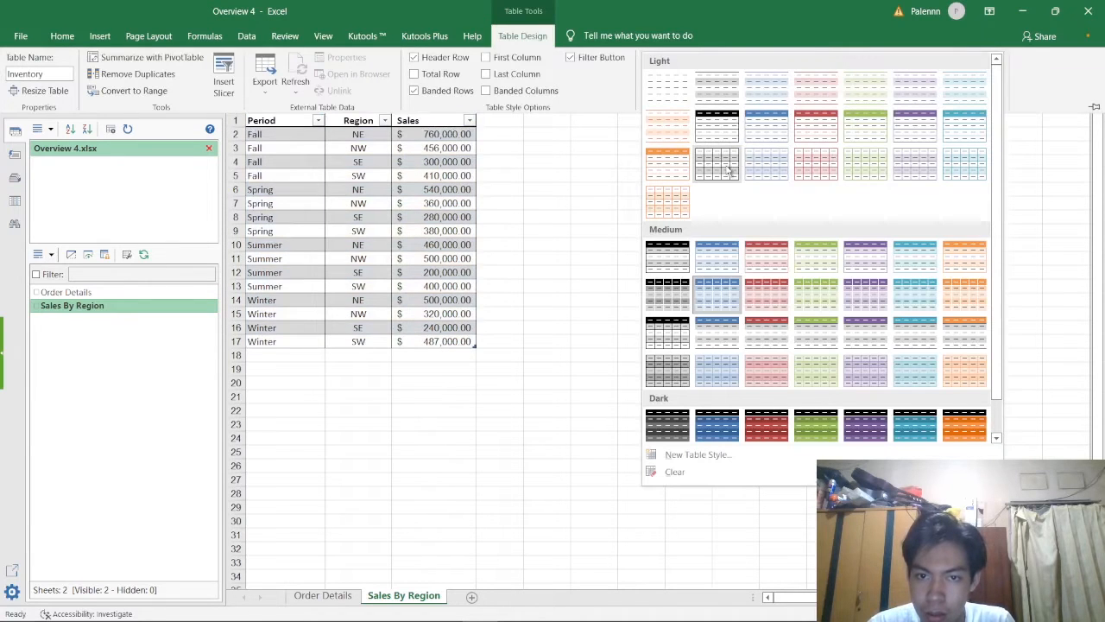
{"action": "scroll", "coordinate": [733, 170], "scroll_direction": "down", "scroll_amount": 1}
{"action": "scroll", "coordinate": [759, 171], "scroll_direction": "up", "scroll_amount": 1}
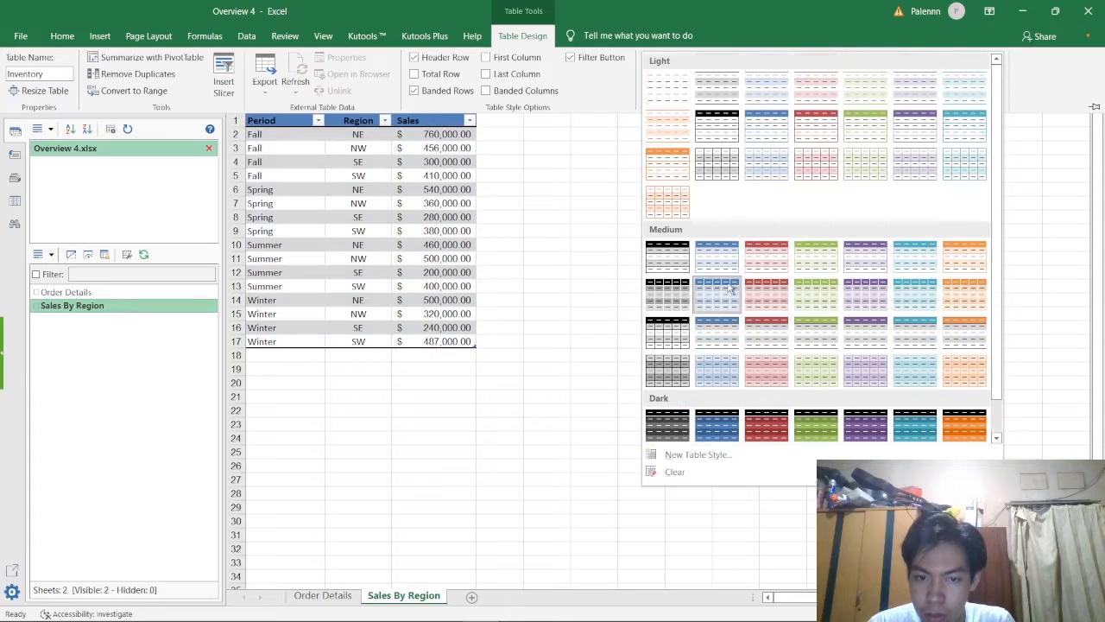
{"action": "left_click", "coordinate": [805, 167]}
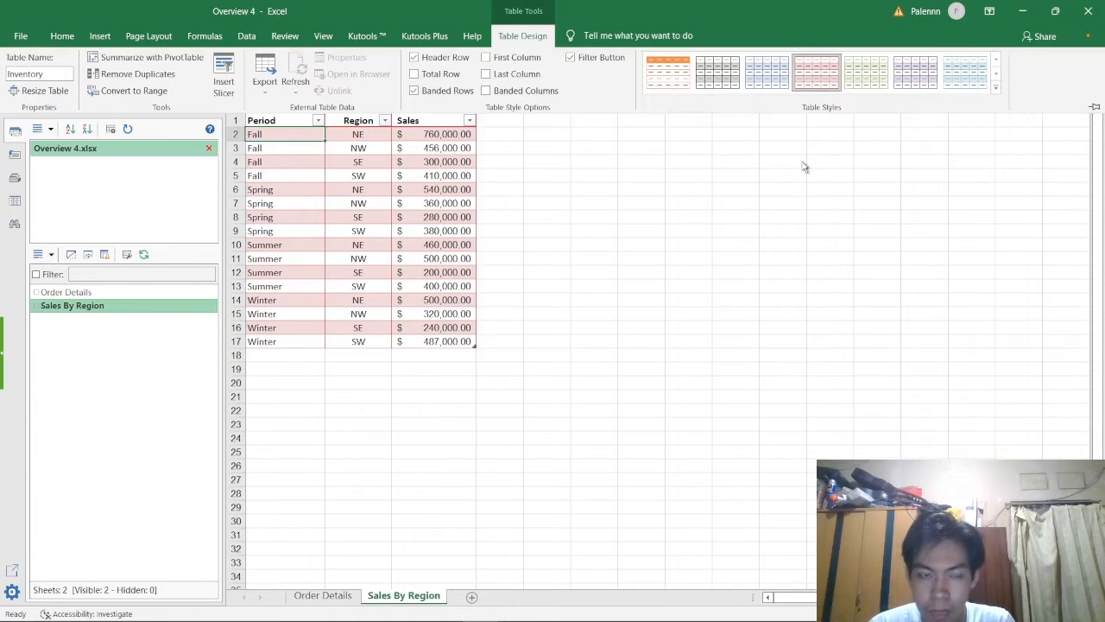
Leave the Overview 4 workbook and switch to the Adult Program worksheet of the Overview 5 workbook
{"action": "key", "text": "alt+Tab"}
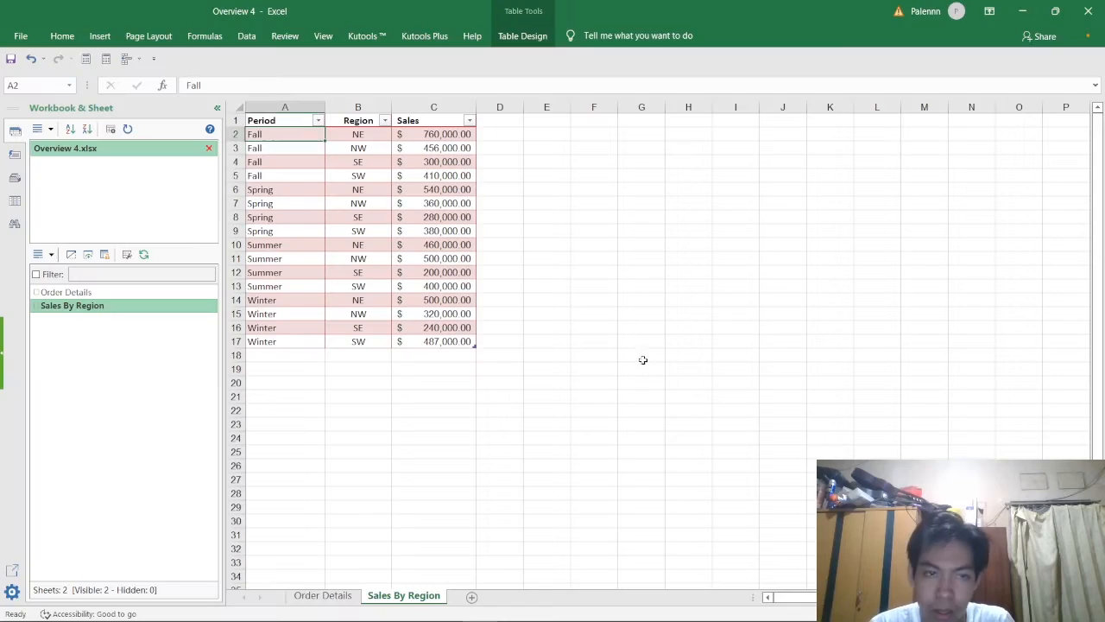
{"action": "key", "text": "alt+Tab"}
{"action": "left_click", "coordinate": [555, 292]}
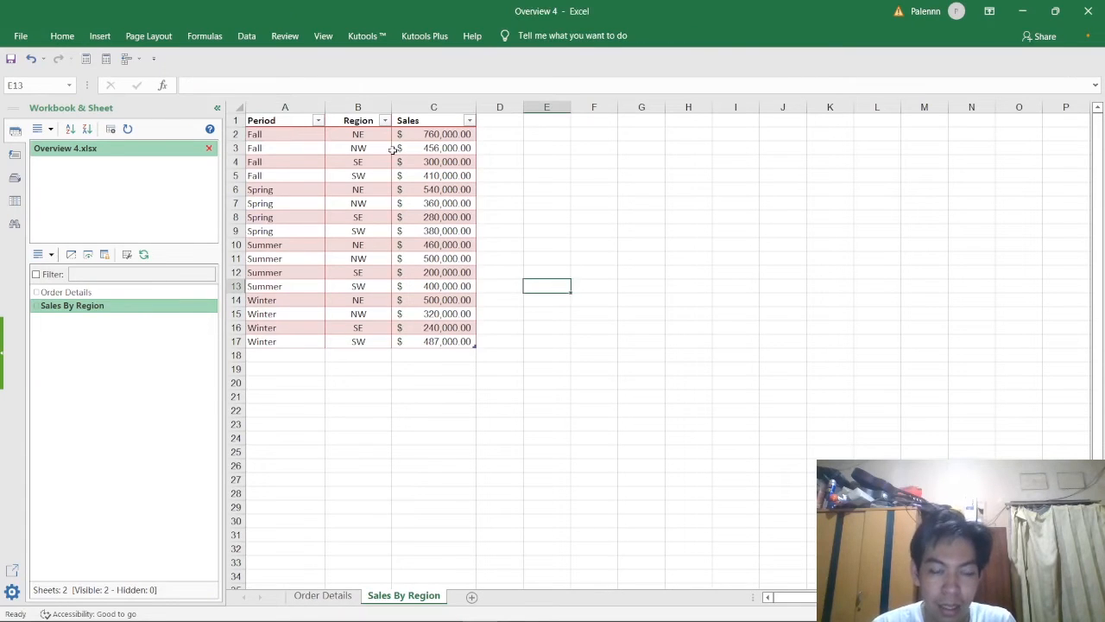
{"action": "key", "text": "alt+Tab"}
{"action": "key", "text": "alt+Tab"}
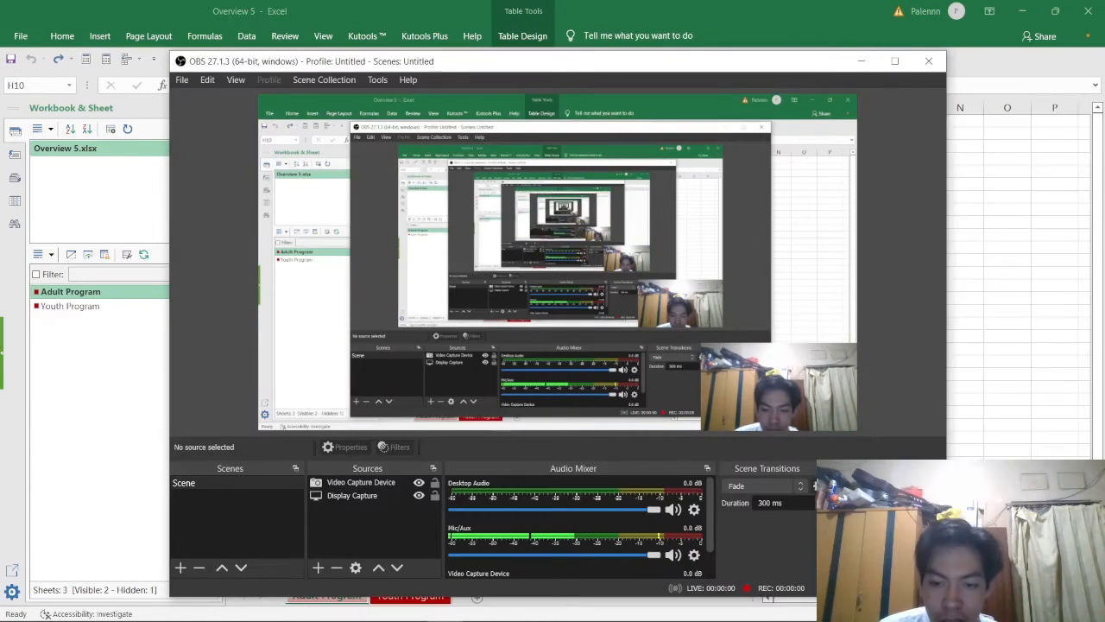
{"action": "key", "text": "alt+Tab"}
{"action": "key", "text": "alt+Tab"}
{"action": "key", "text": "Tab"}
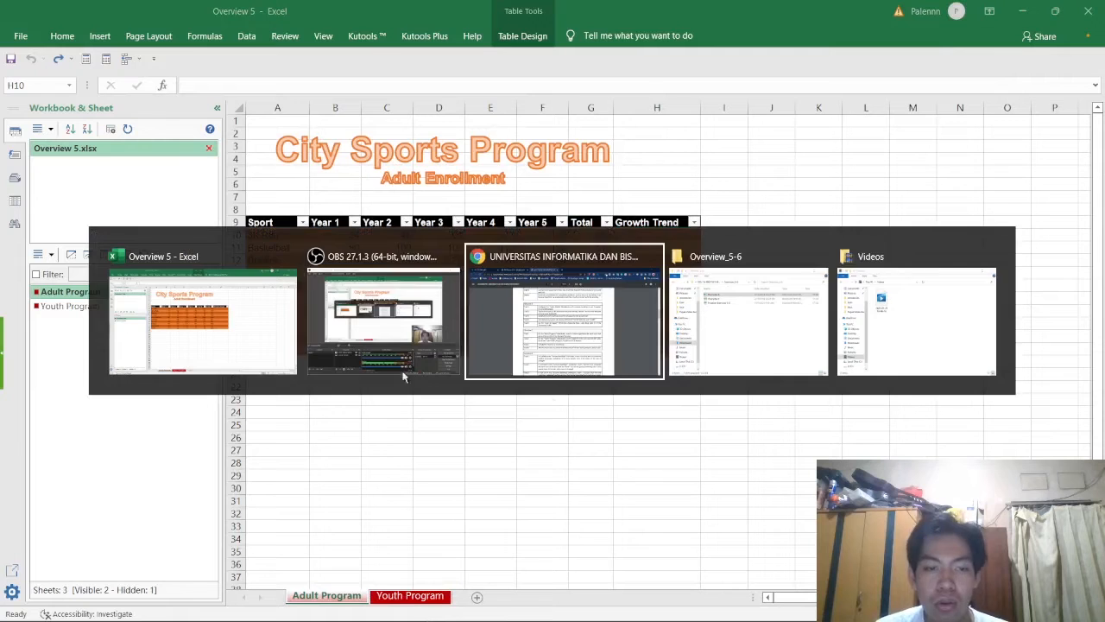
{"action": "left_click", "coordinate": [249, 346]}
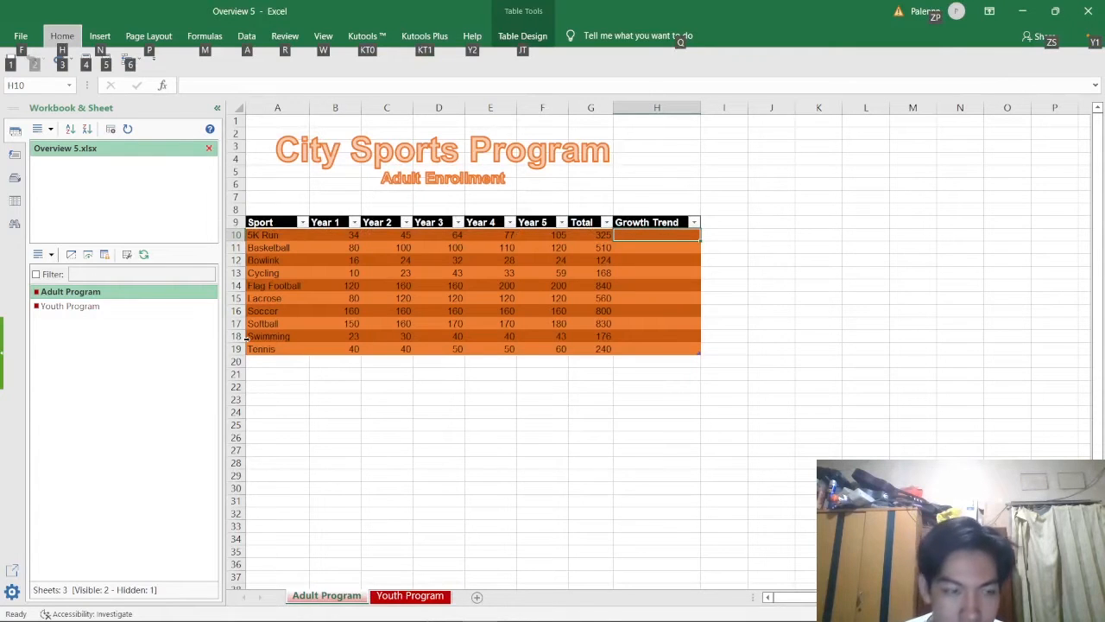
Read Task 1 of Overview 5 in the exam PDF and return to the Adult Program worksheet in Excel
{"action": "key", "text": "alt+Tab"}
{"action": "key", "text": "Tab"}
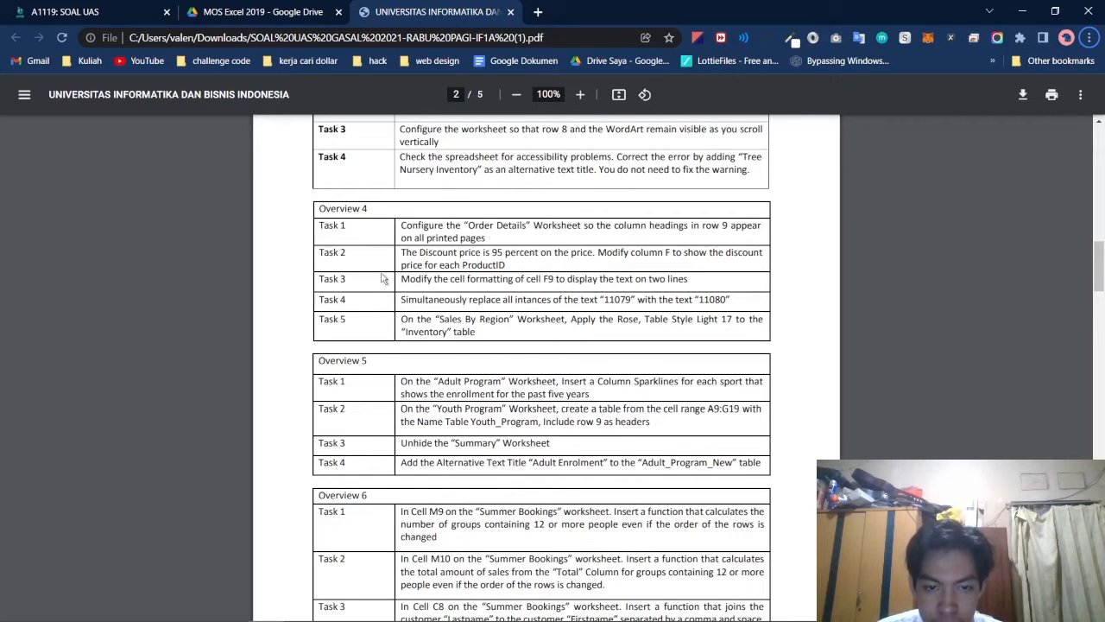
{"action": "key", "text": "alt+Tab"}
{"action": "key", "text": "alt+Tab"}
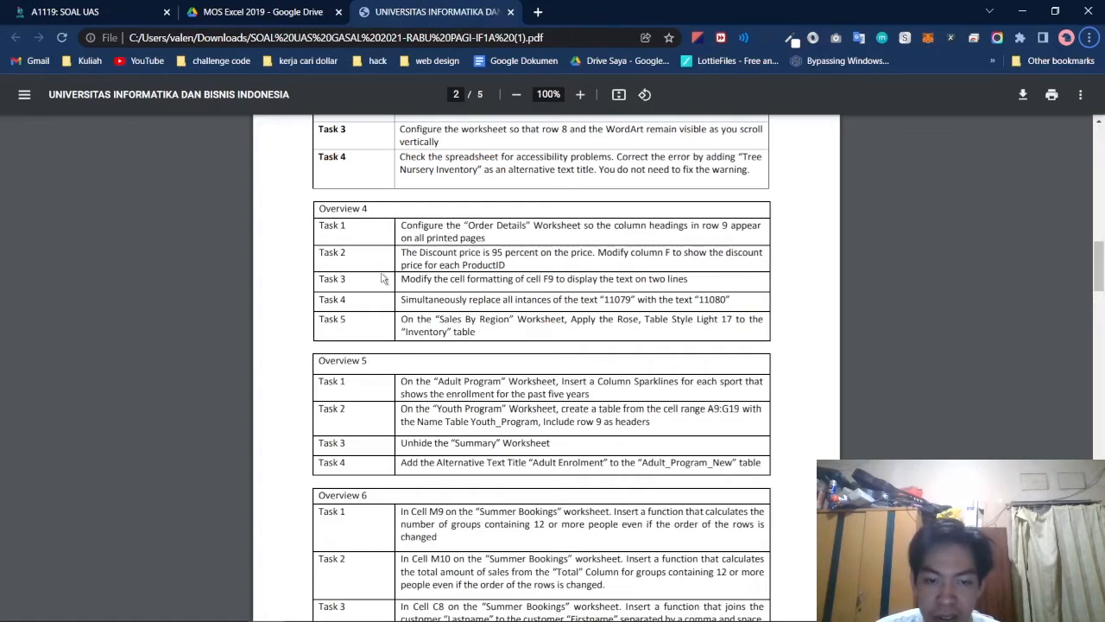
{"action": "key", "text": "alt+Tab"}
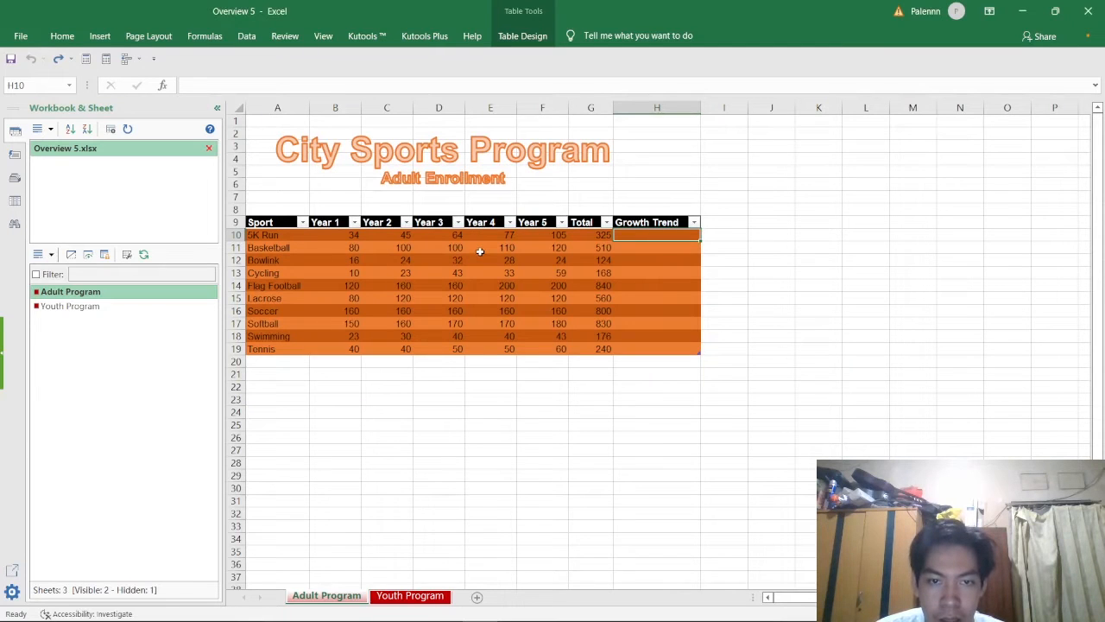
{"action": "key", "text": "alt+Tab"}
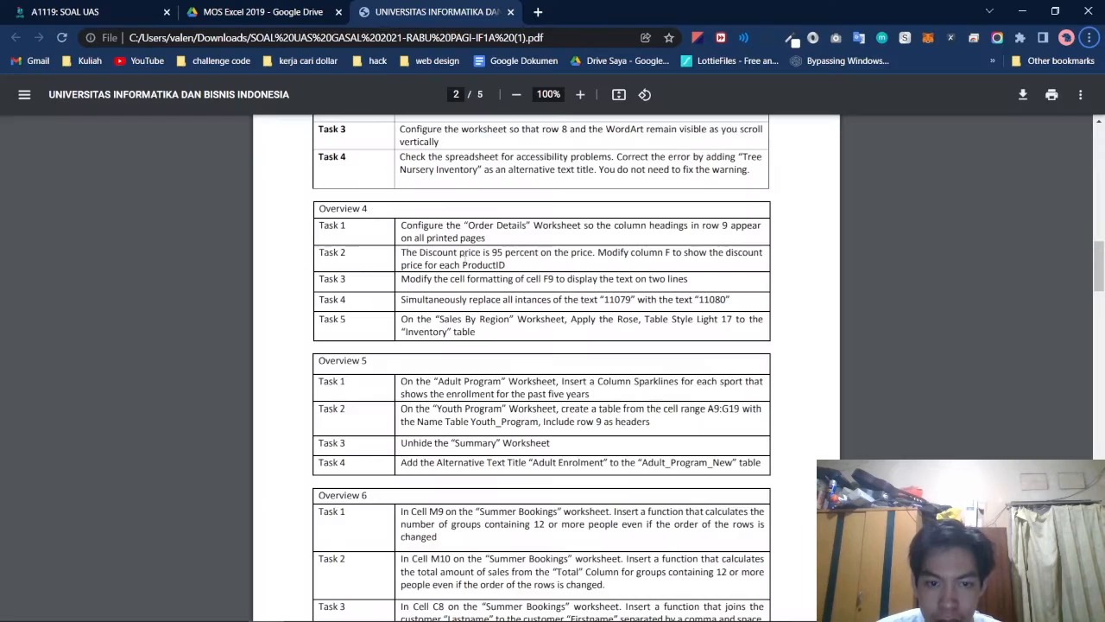
{"action": "key", "text": "alt+Tab"}
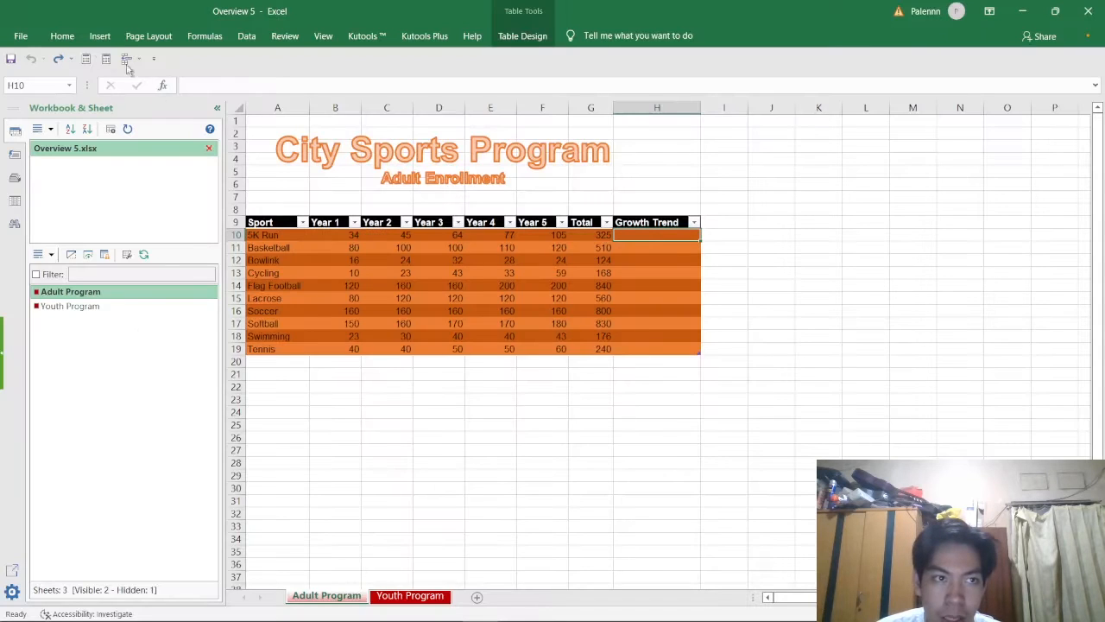
Insert a Line sparkline in H10 from data range B10:F10 and fill it down the Growth Trend column to H19
{"action": "left_click", "coordinate": [62, 35]}
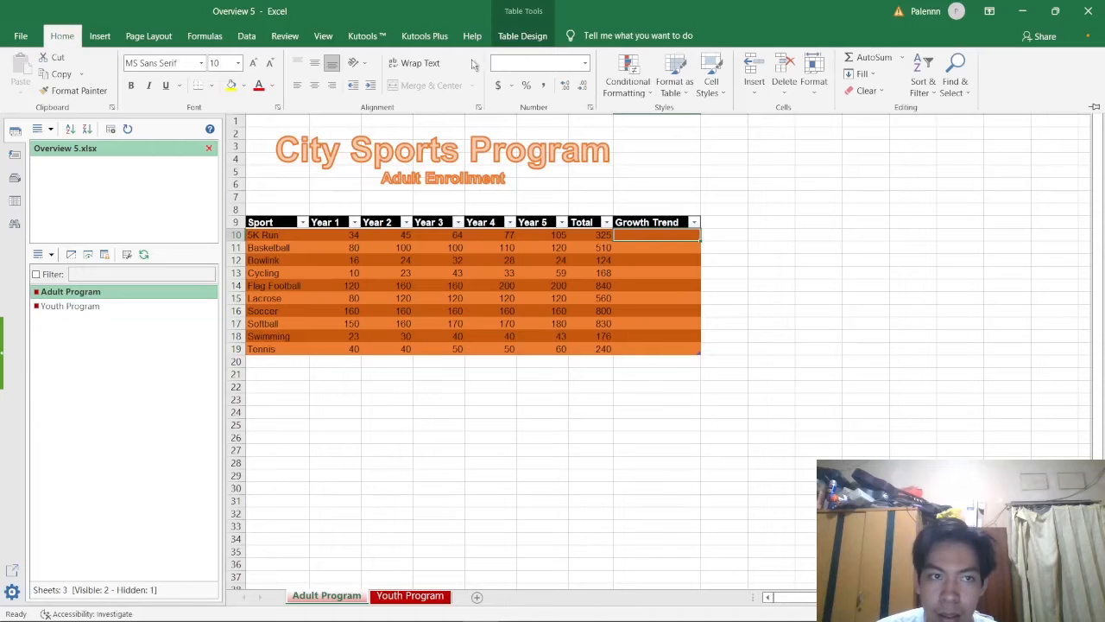
{"action": "left_click", "coordinate": [99, 36]}
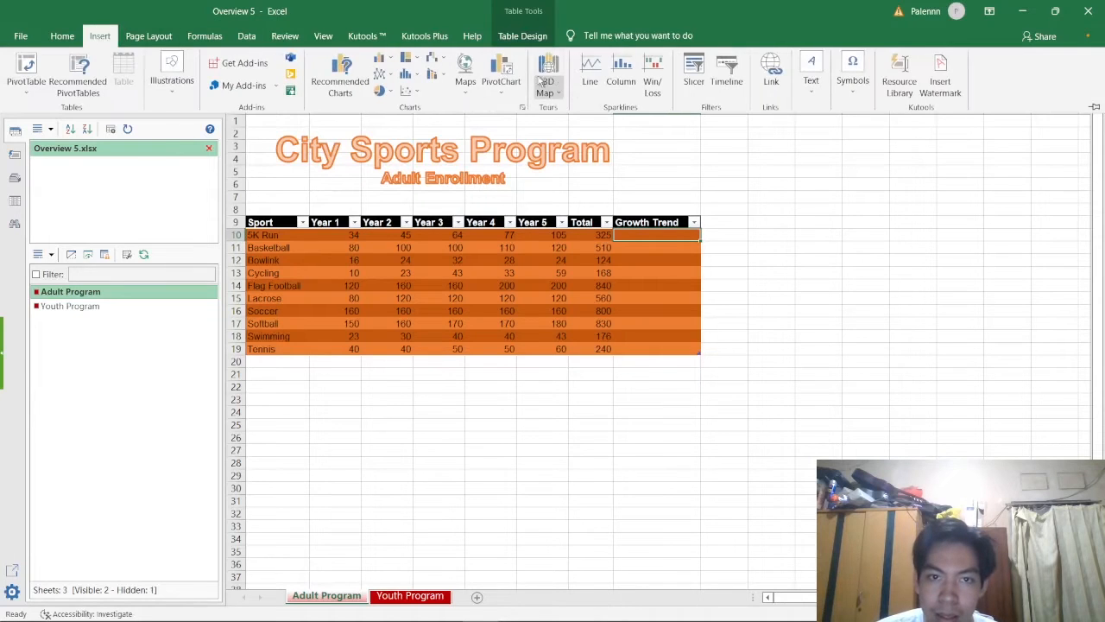
{"action": "left_click", "coordinate": [593, 67]}
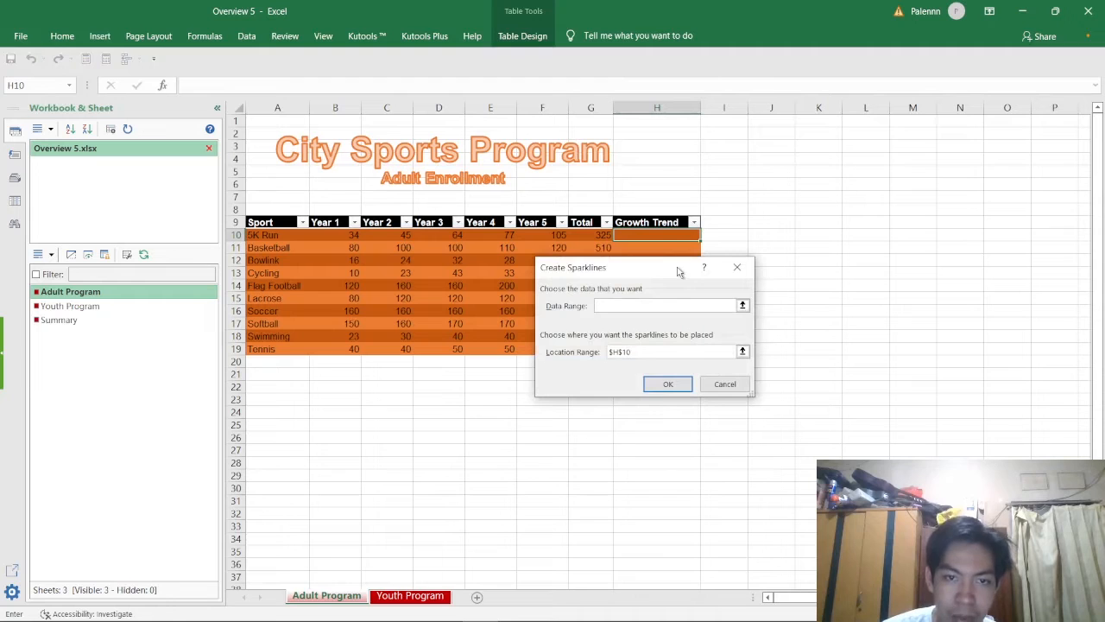
{"action": "left_click", "coordinate": [348, 239]}
{"action": "left_click_drag", "start_coordinate": [348, 239], "coordinate": [541, 238]}
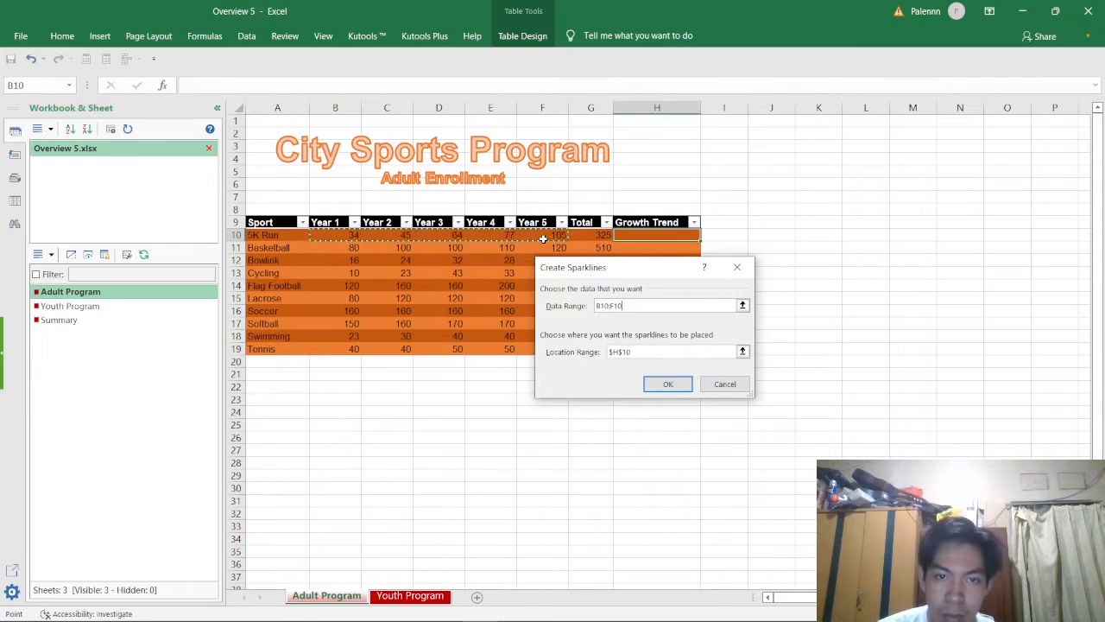
{"action": "left_click", "coordinate": [669, 384]}
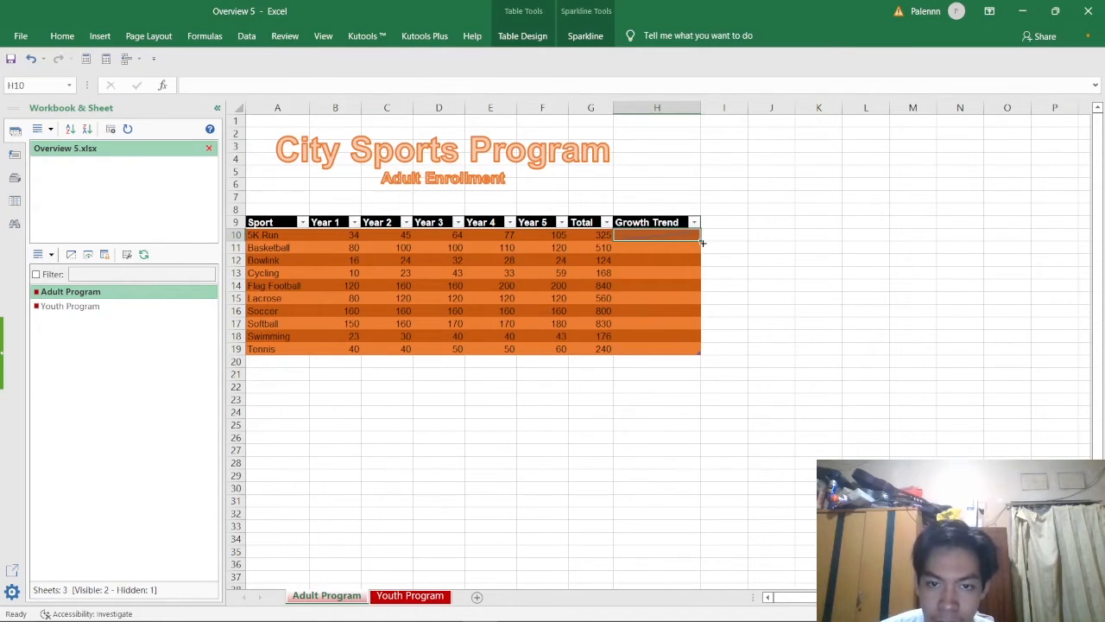
{"action": "left_click_drag", "start_coordinate": [702, 242], "coordinate": [696, 355]}
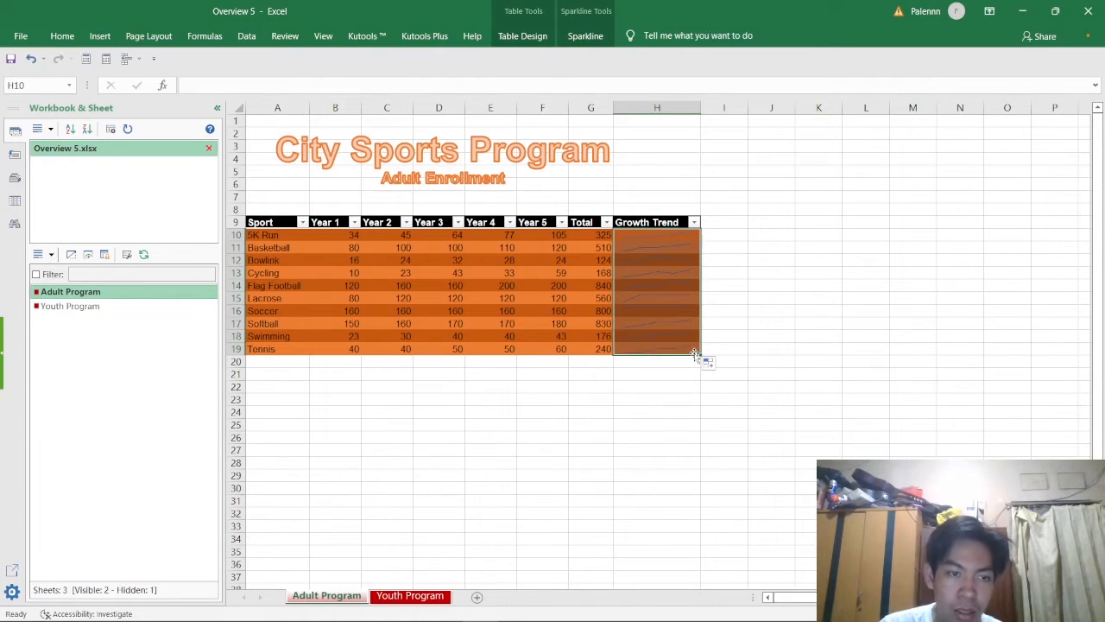
{"action": "left_click", "coordinate": [750, 324]}
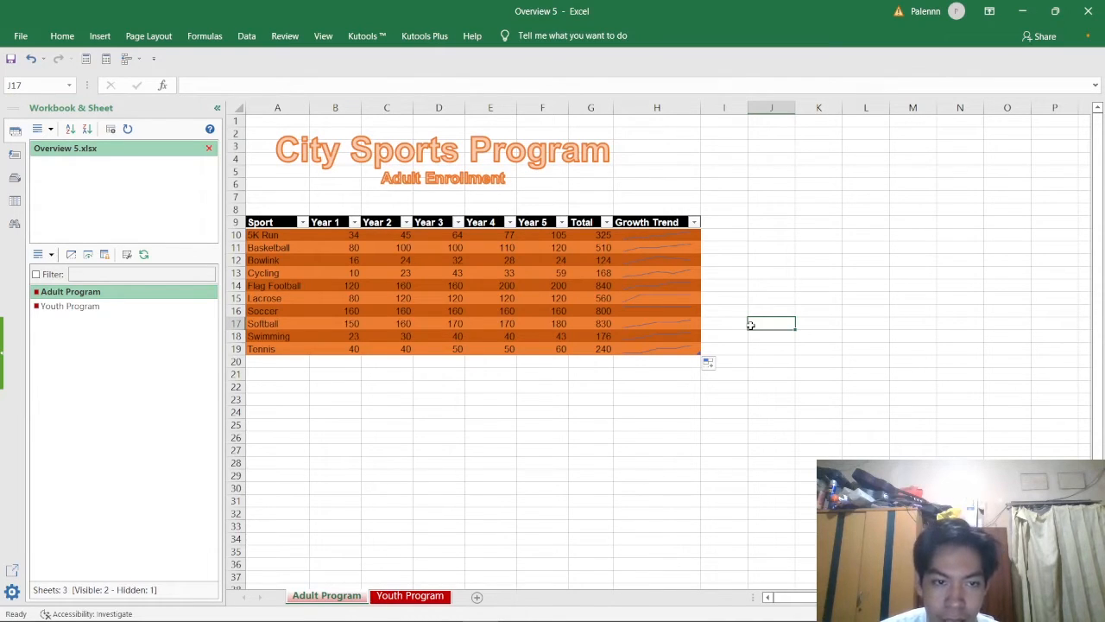
Read Task 2 of Overview 5 in the exam PDF and return to the Overview 5 workbook in Excel
{"action": "key", "text": "alt+Tab"}
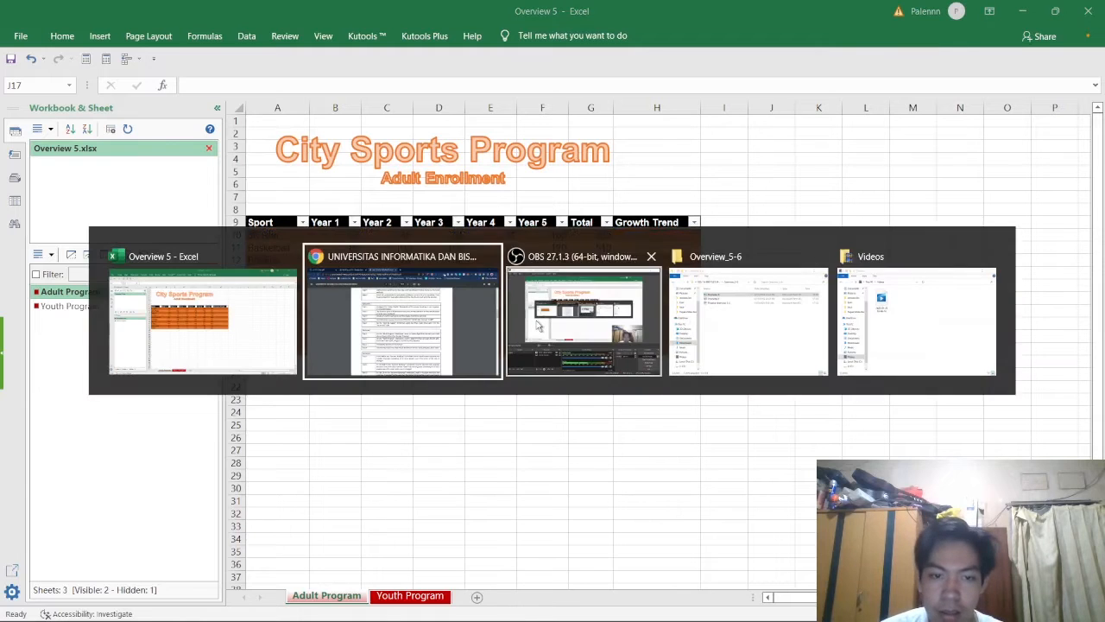
{"action": "left_click", "coordinate": [538, 326]}
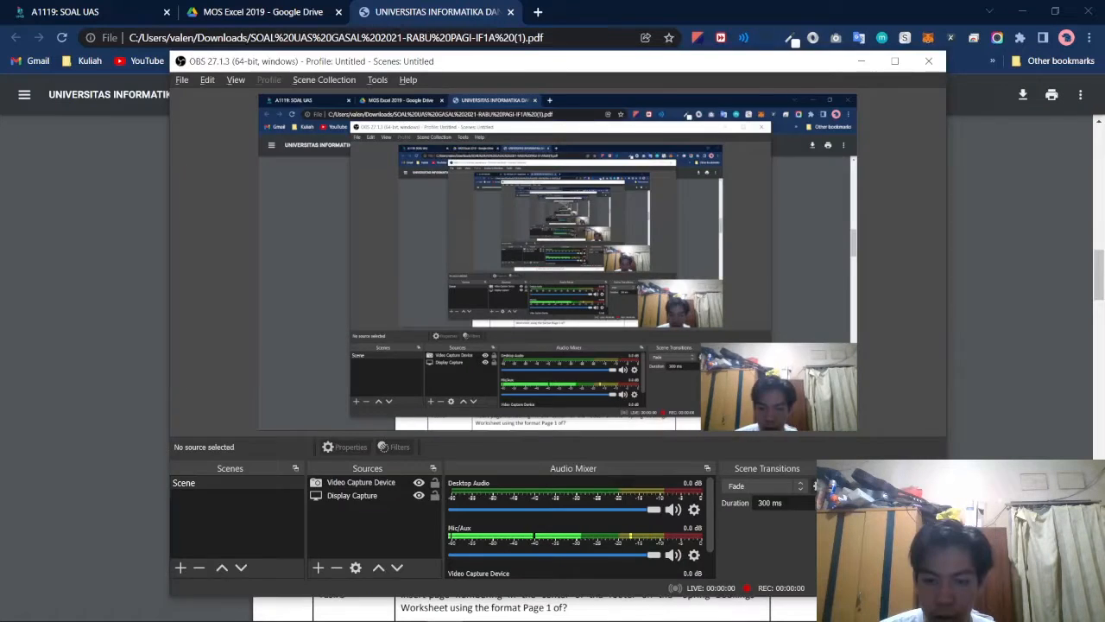
{"action": "key", "text": "alt+Tab"}
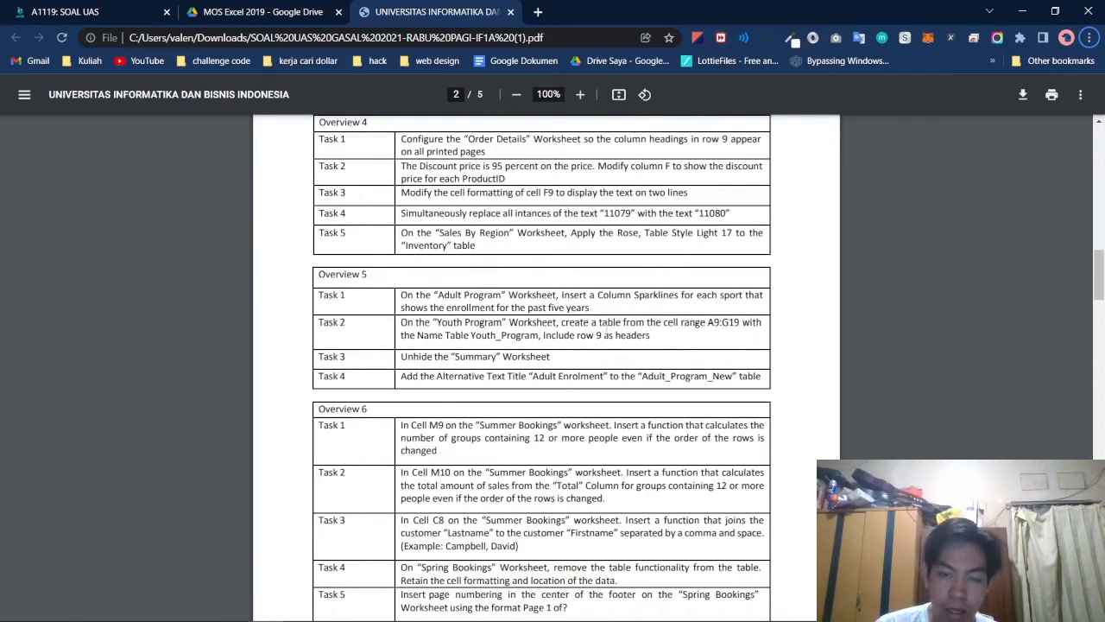
{"action": "key", "text": "alt+Tab"}
{"action": "key", "text": "alt+Tab"}
{"action": "key", "text": "Tab"}
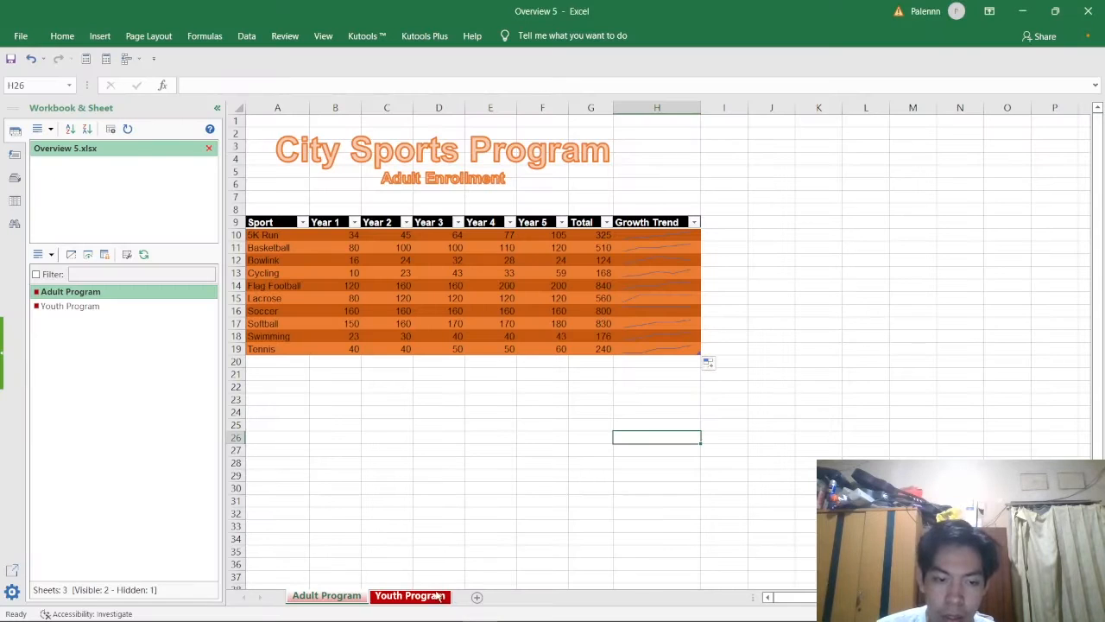
Select the range A9:G19 on the Youth Program worksheet and check it against Overview 5 Task 2 in the PDF
{"action": "left_click", "coordinate": [439, 596]}
{"action": "left_click", "coordinate": [261, 223]}
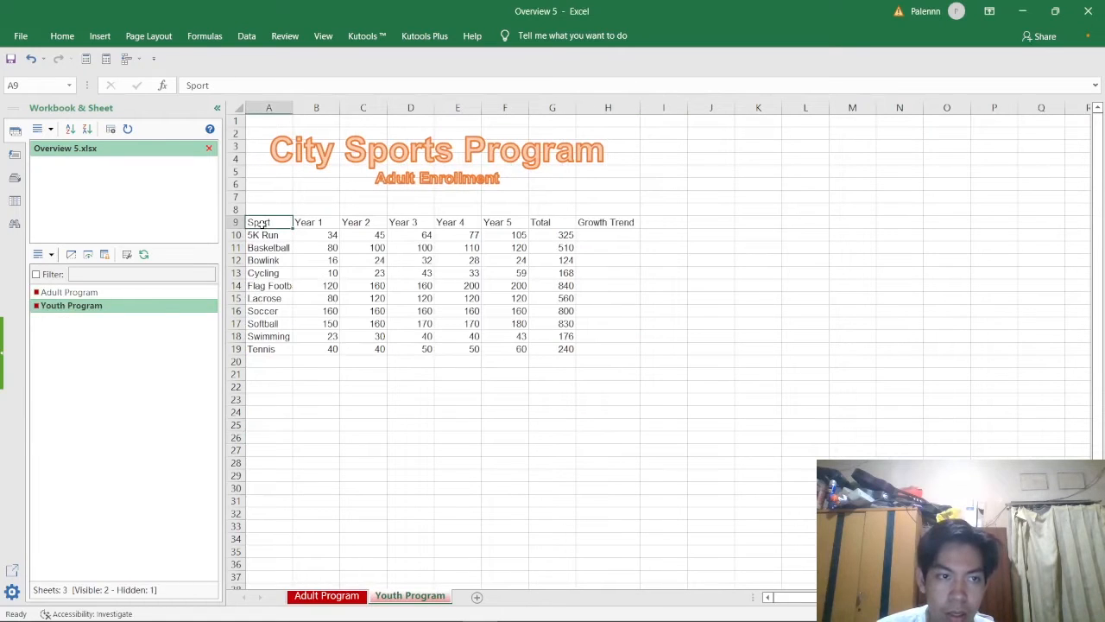
{"action": "left_click_drag", "start_coordinate": [262, 223], "coordinate": [563, 356]}
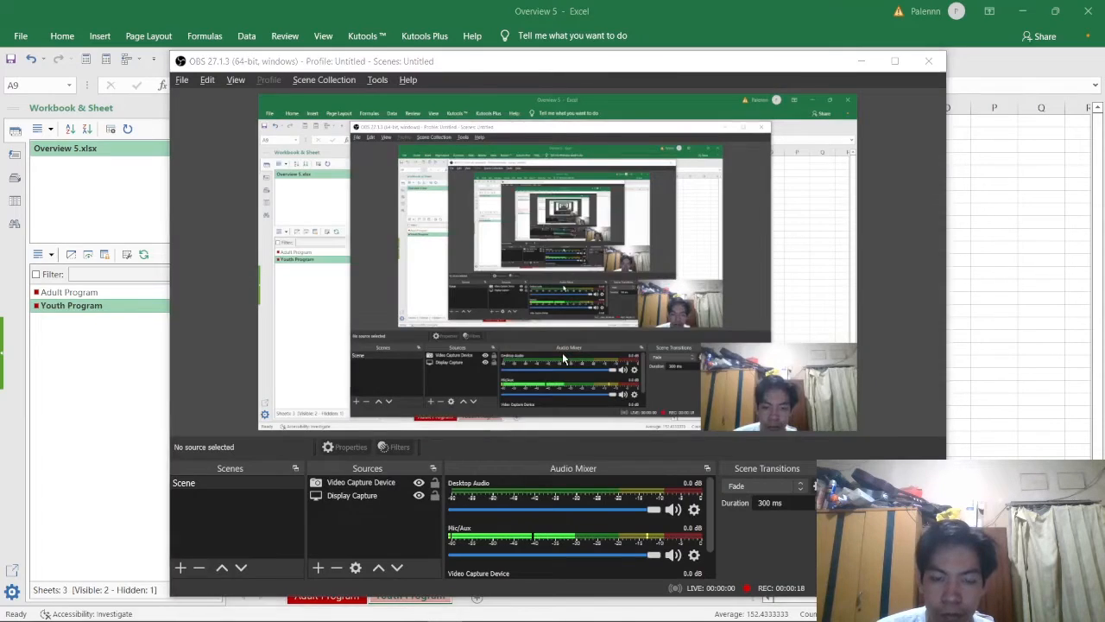
{"action": "key", "text": "alt+Tab"}
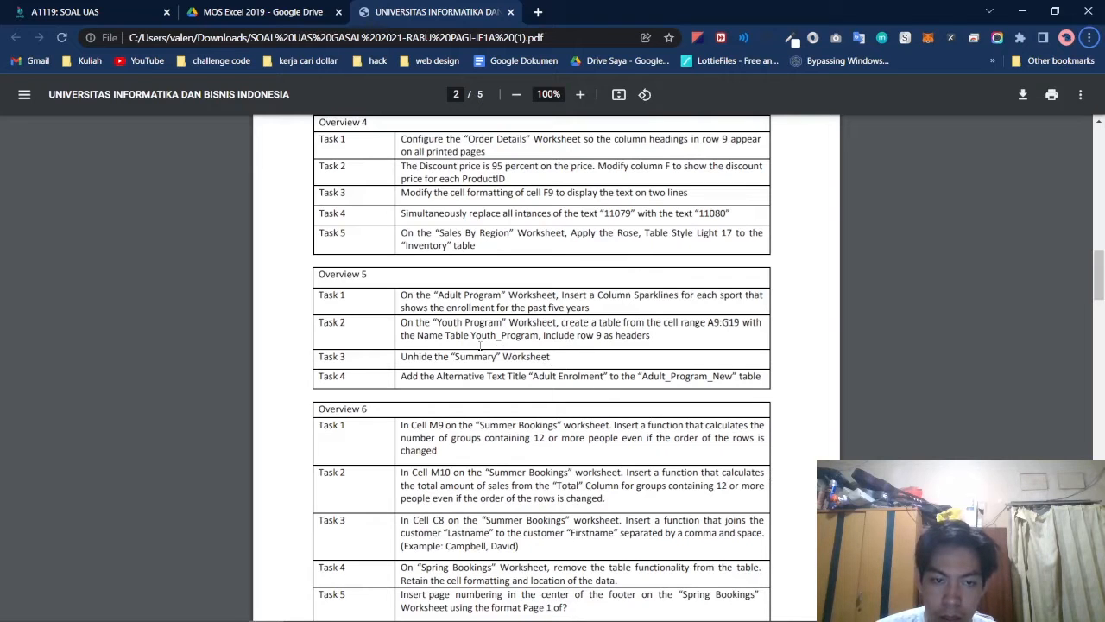
{"action": "key", "text": "alt+Tab"}
{"action": "key", "text": "alt+Tab"}
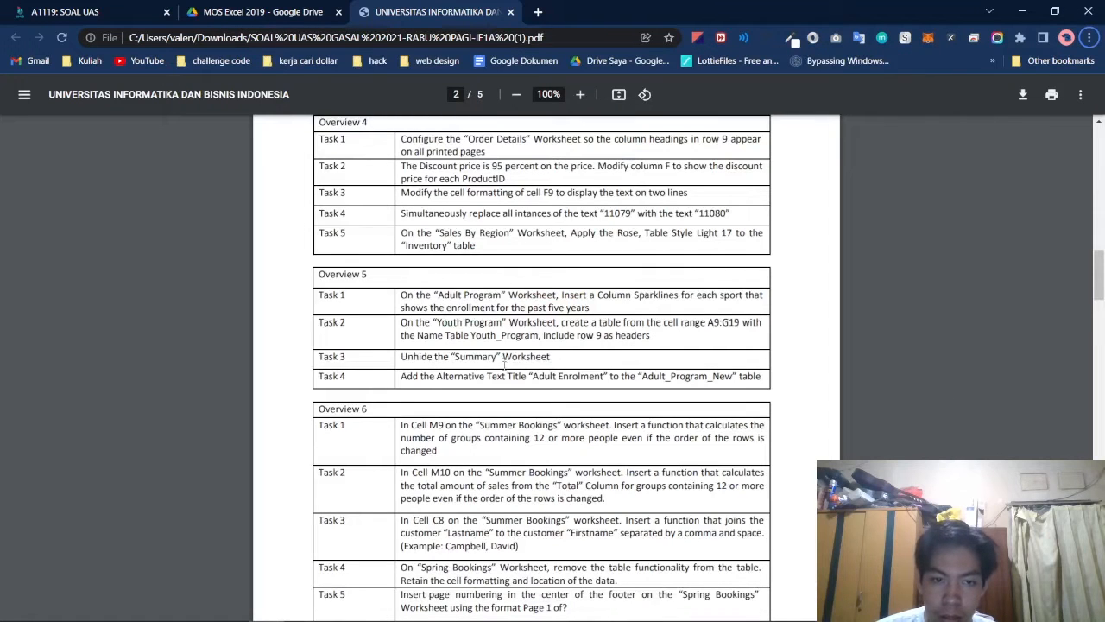
{"action": "key", "text": "alt+Tab"}
{"action": "key", "text": "Tab"}
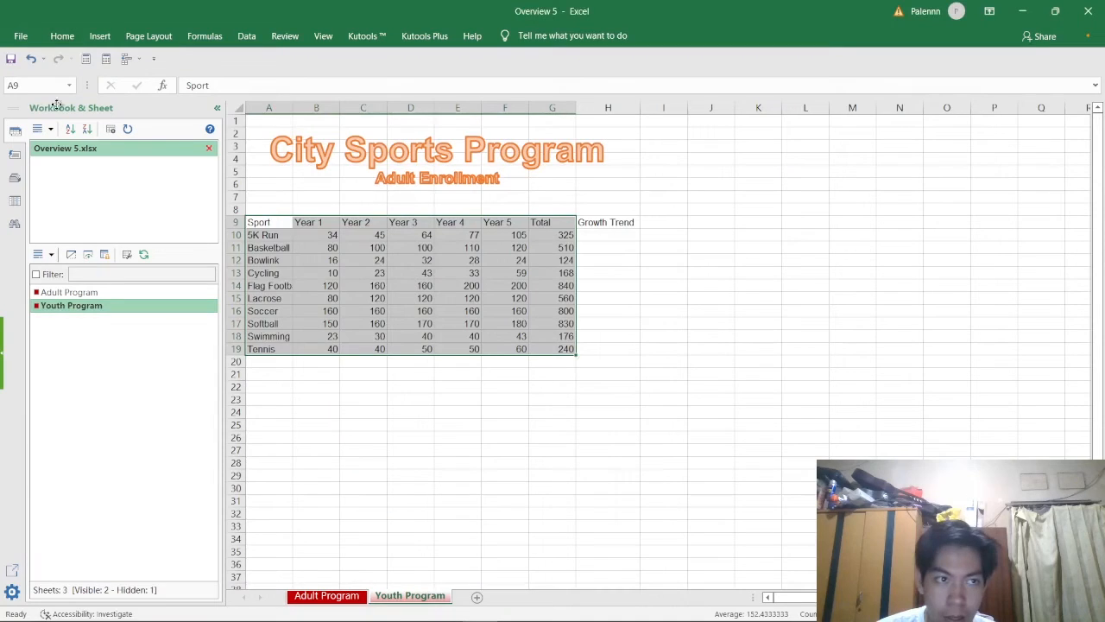
Name the selected range Youth_program
{"action": "left_click", "coordinate": [52, 86]}
{"action": "type", "text": "Youth"}
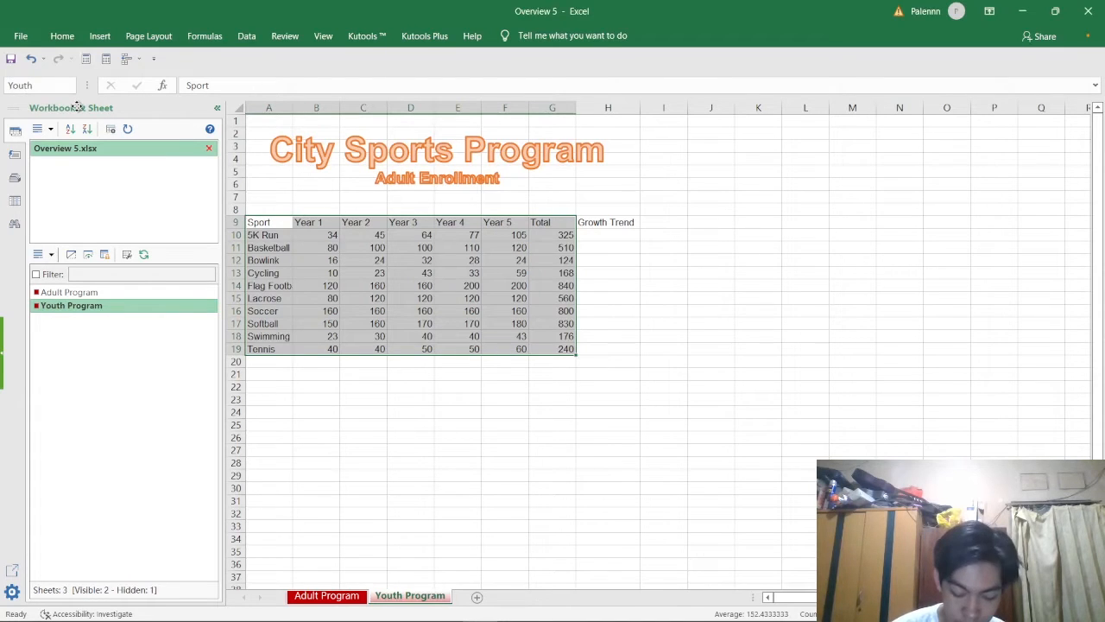
{"action": "type", "text": "_prog"}
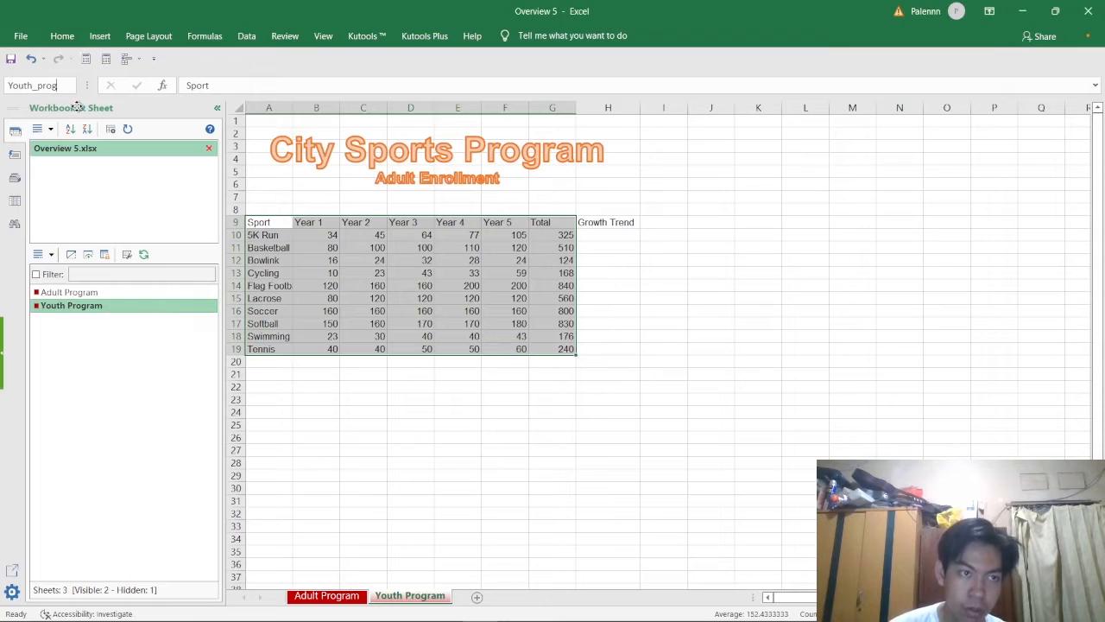
{"action": "type", "text": "ram"}
{"action": "key", "text": "Return"}
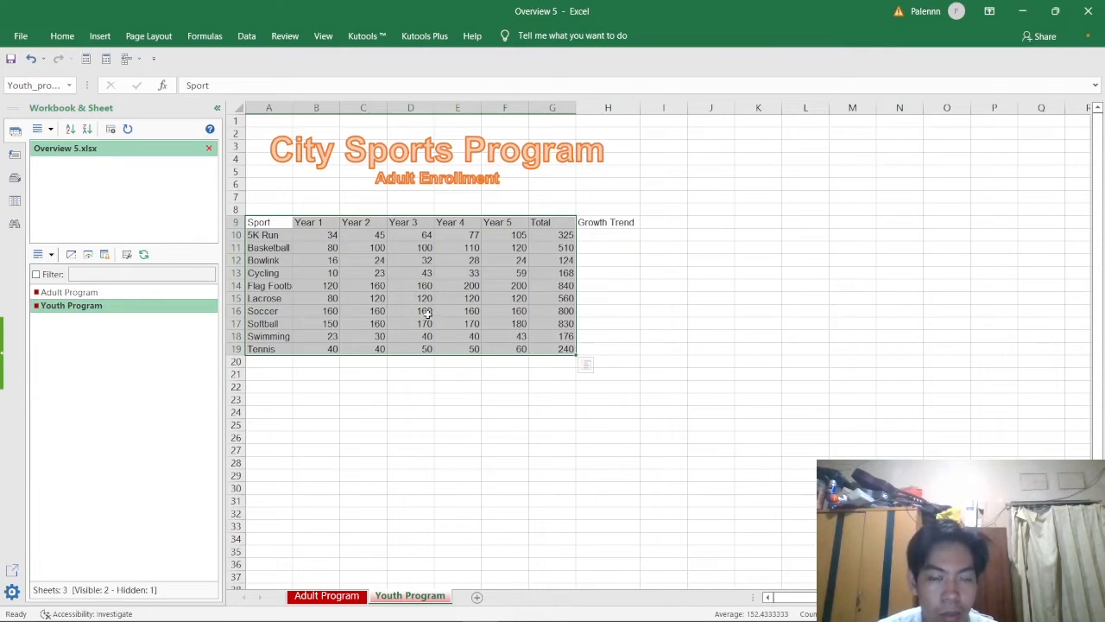
Consult the Overview 5 tasks in the PDF and unhide the Summary worksheet in Excel
{"action": "key", "text": "alt+Tab"}
{"action": "left_click", "coordinate": [620, 334]}
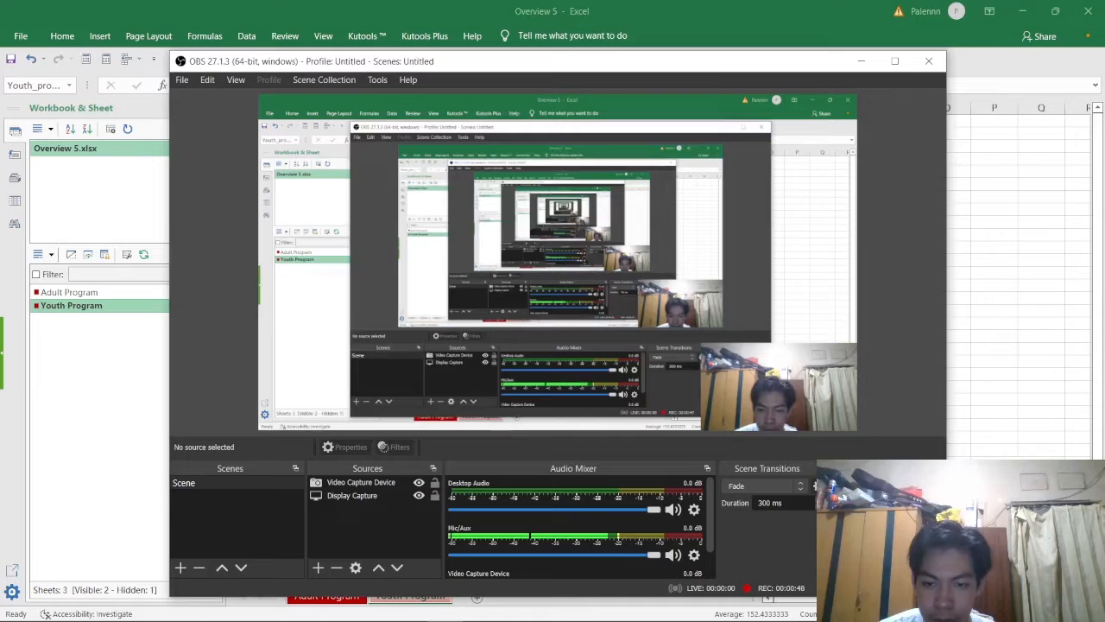
{"action": "key", "text": "alt+Tab"}
{"action": "left_click", "coordinate": [561, 326]}
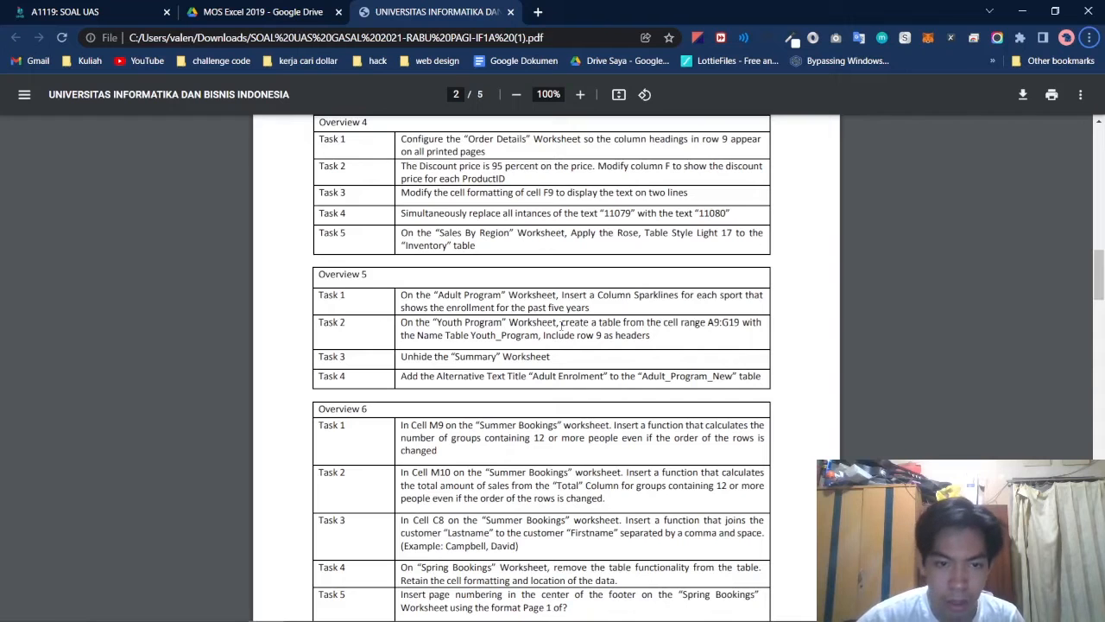
{"action": "key", "text": "alt+Tab"}
{"action": "left_click", "coordinate": [561, 326]}
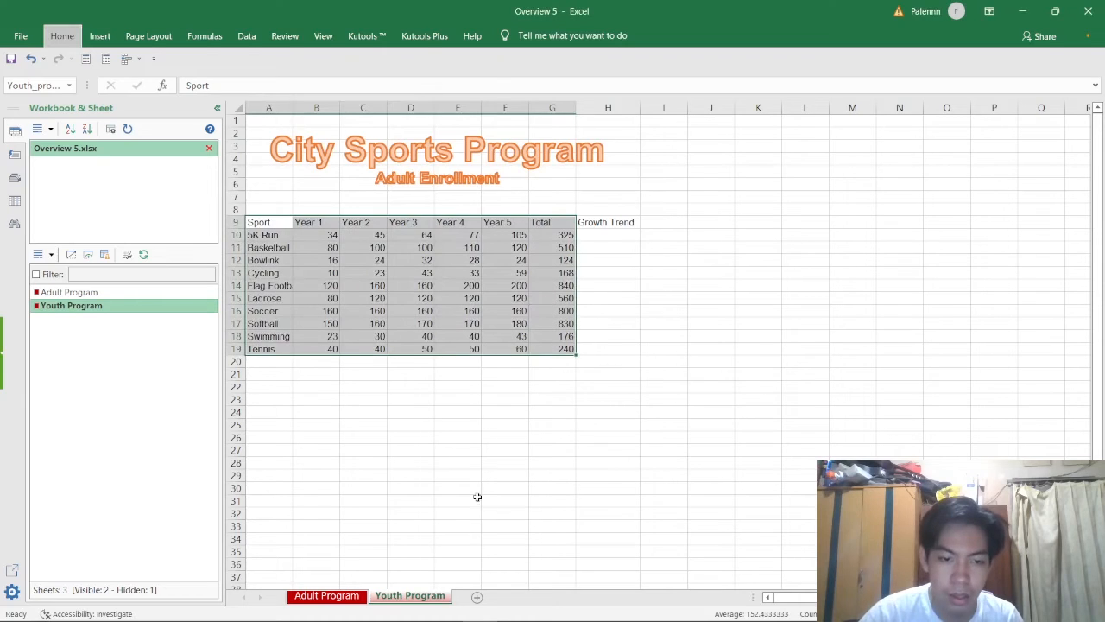
{"action": "right_click", "coordinate": [454, 596]}
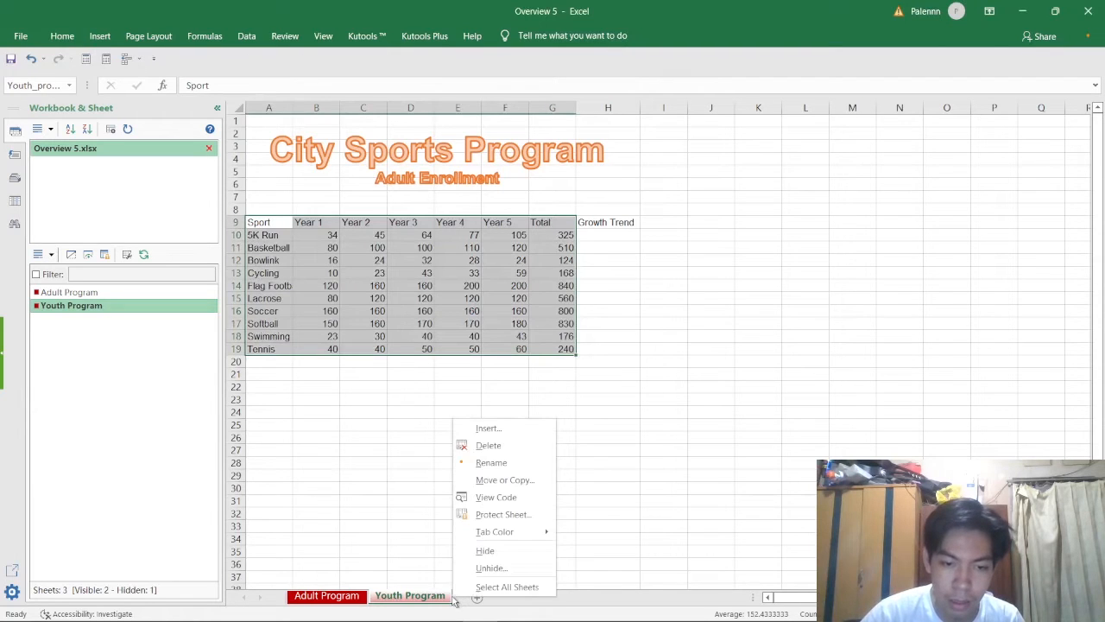
{"action": "left_click", "coordinate": [491, 568]}
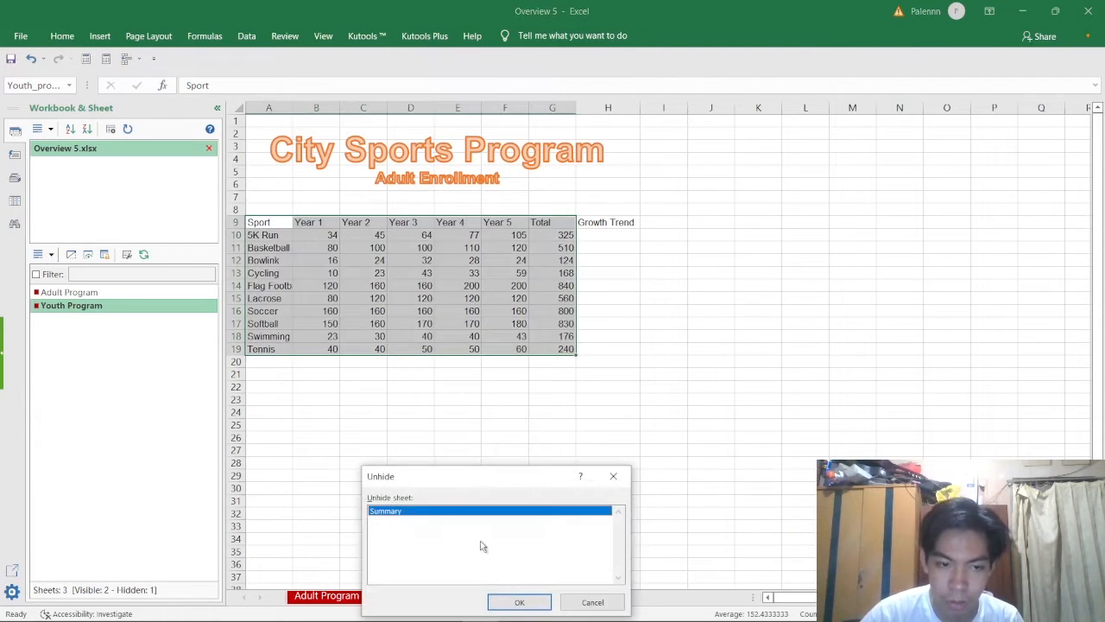
{"action": "left_click_drag", "start_coordinate": [440, 479], "coordinate": [746, 299]}
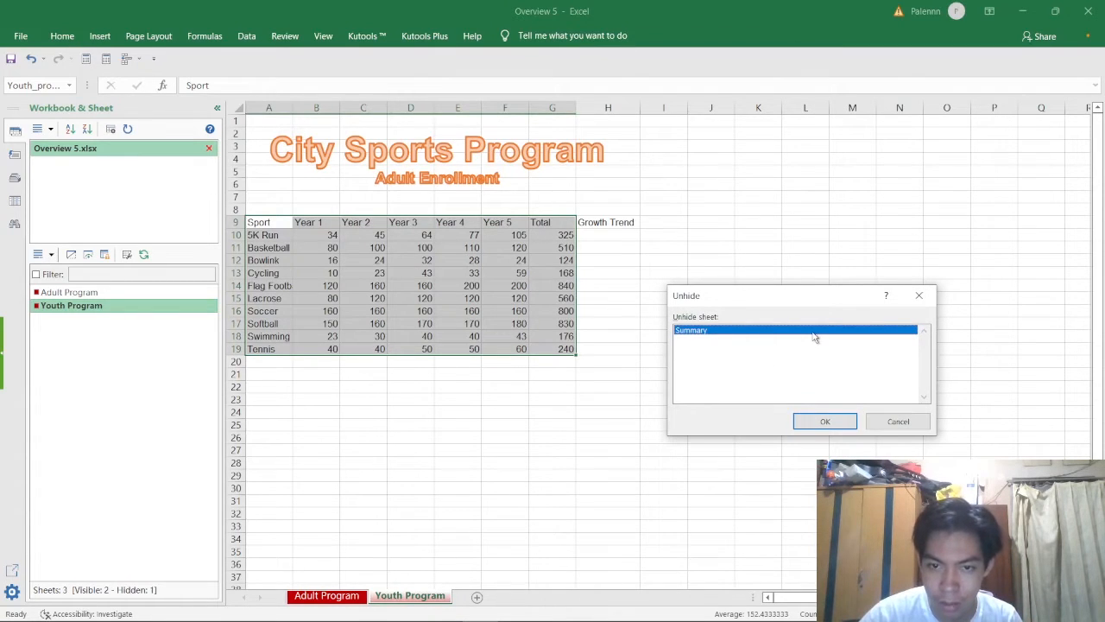
{"action": "left_click", "coordinate": [832, 421]}
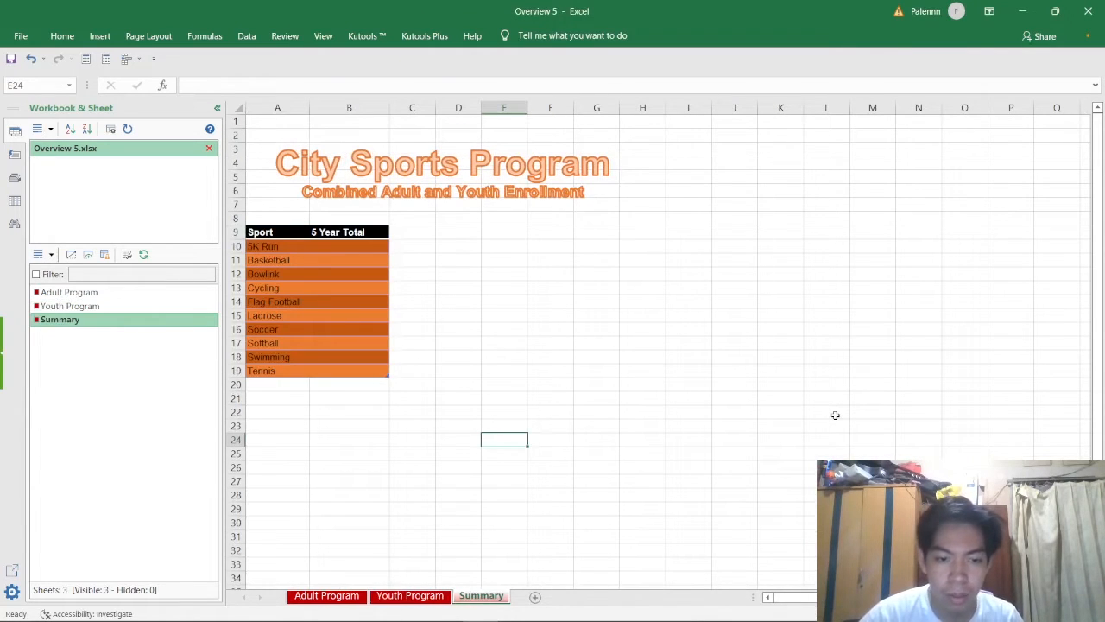
Read Overview 5 Task 4 in the PDF and return to the Adult Program worksheet in Excel
{"action": "key", "text": "alt+Tab"}
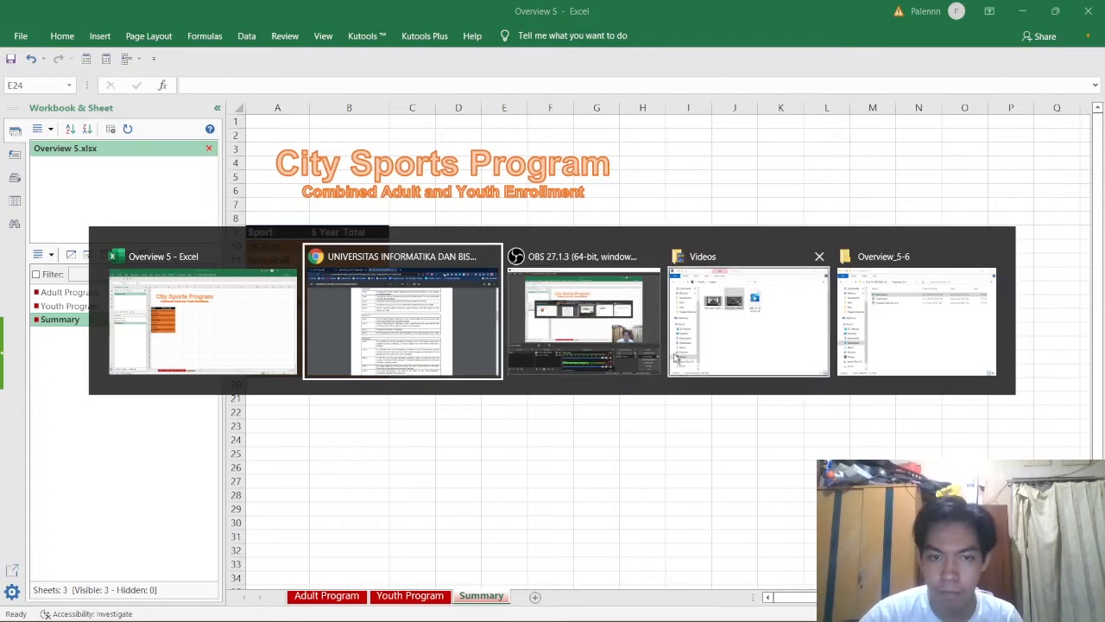
{"action": "key", "text": "alt+Tab"}
{"action": "key", "text": "Tab"}
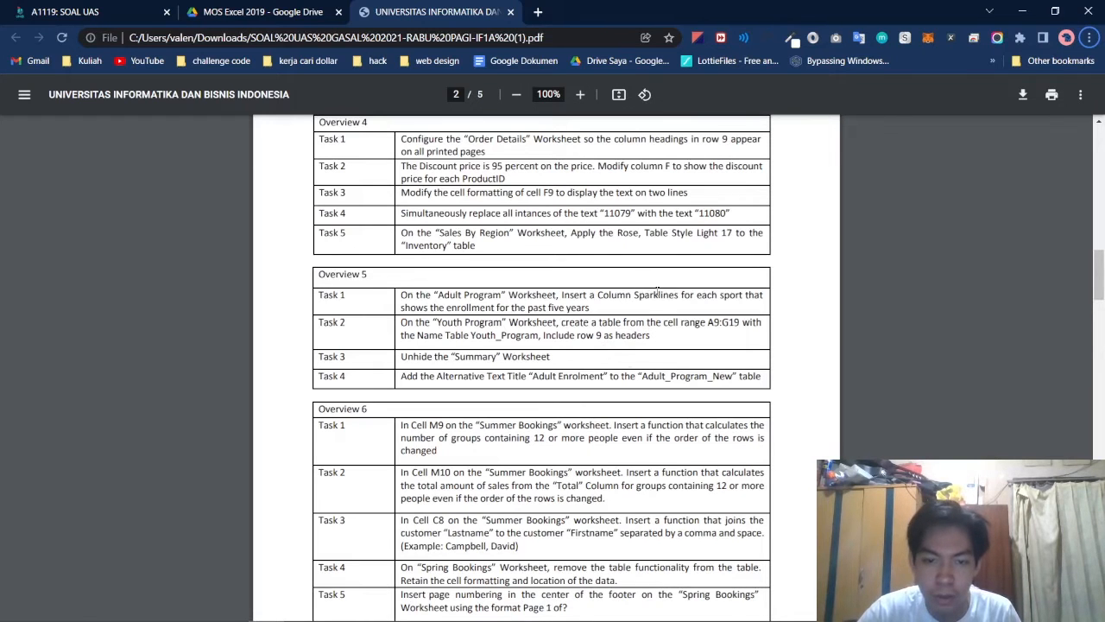
{"action": "key", "text": "alt+Tab"}
{"action": "key", "text": "alt+Tab"}
{"action": "key", "text": "alt+Tab"}
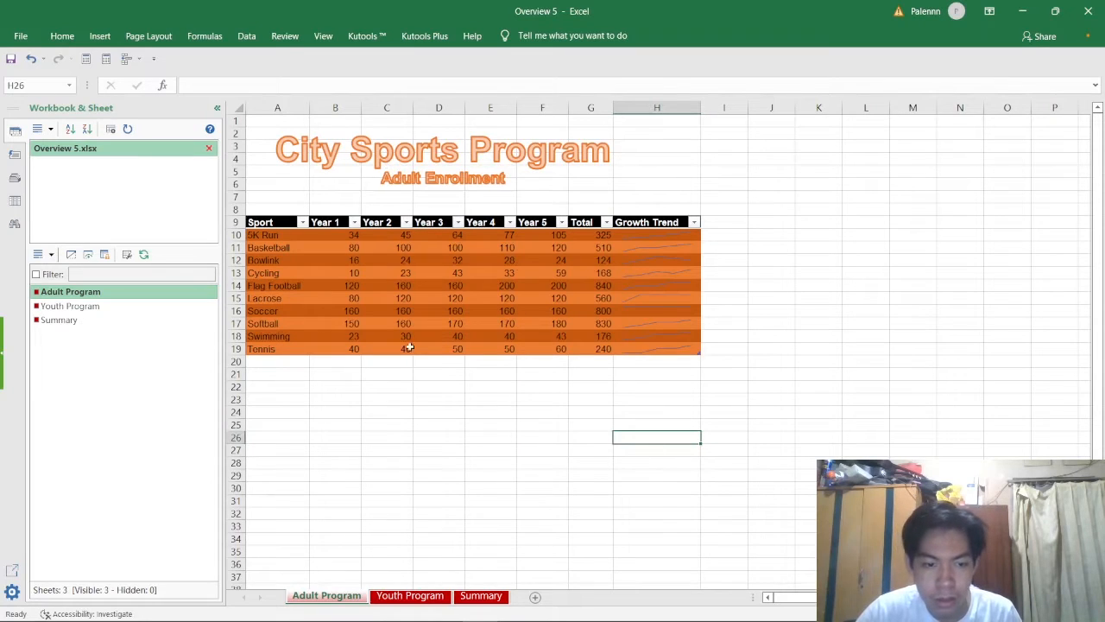
Try to name the title text box containing "Adult Enrollment" Adult_Program_New, checking the name in the PDF
{"action": "left_click", "coordinate": [401, 177]}
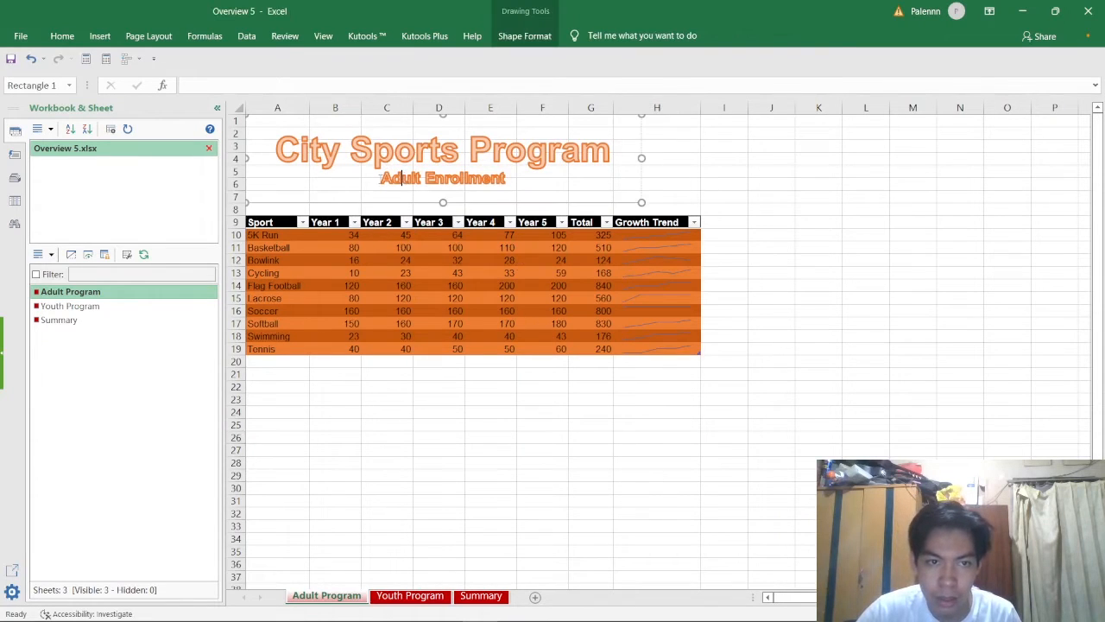
{"action": "left_click_drag", "start_coordinate": [380, 178], "coordinate": [510, 178]}
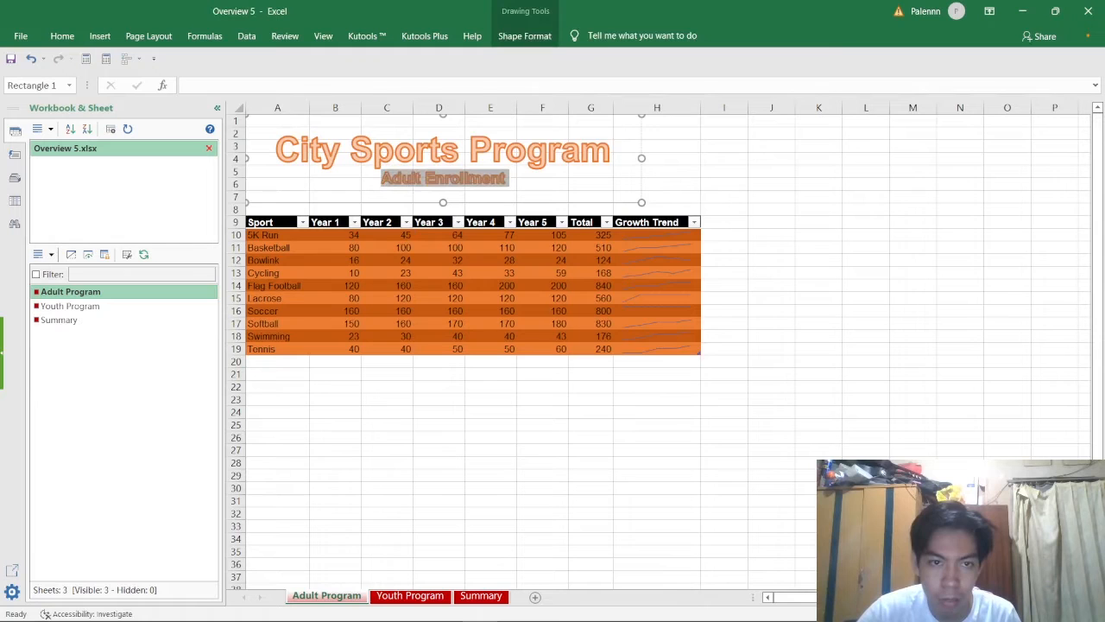
{"action": "left_click", "coordinate": [52, 85]}
{"action": "key", "text": "alt+Tab"}
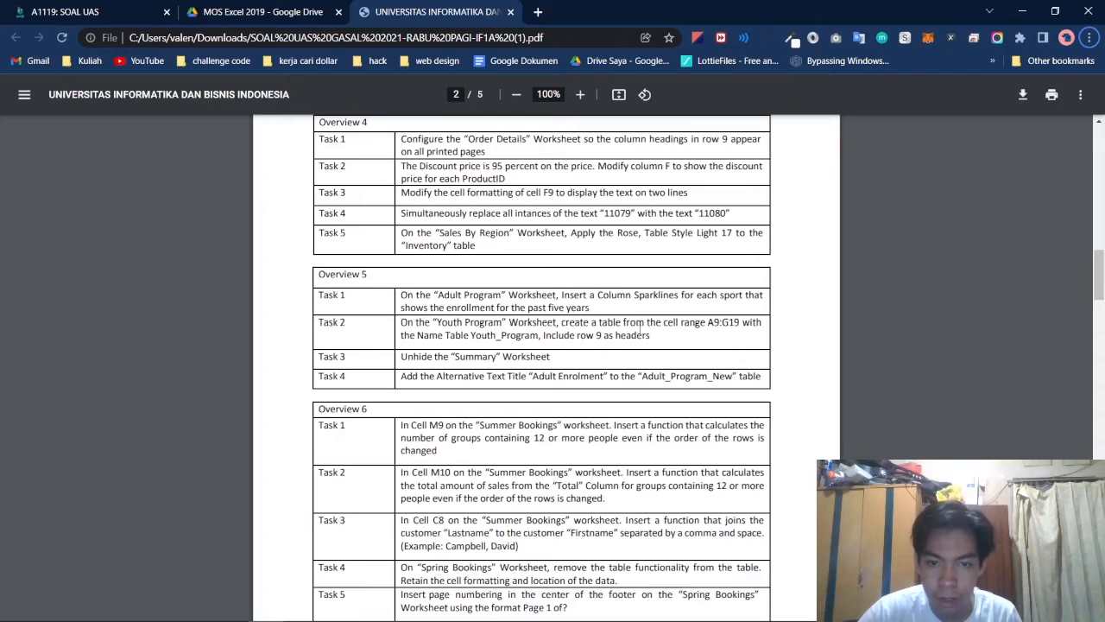
{"action": "key", "text": "alt+Tab"}
{"action": "left_click", "coordinate": [48, 84]}
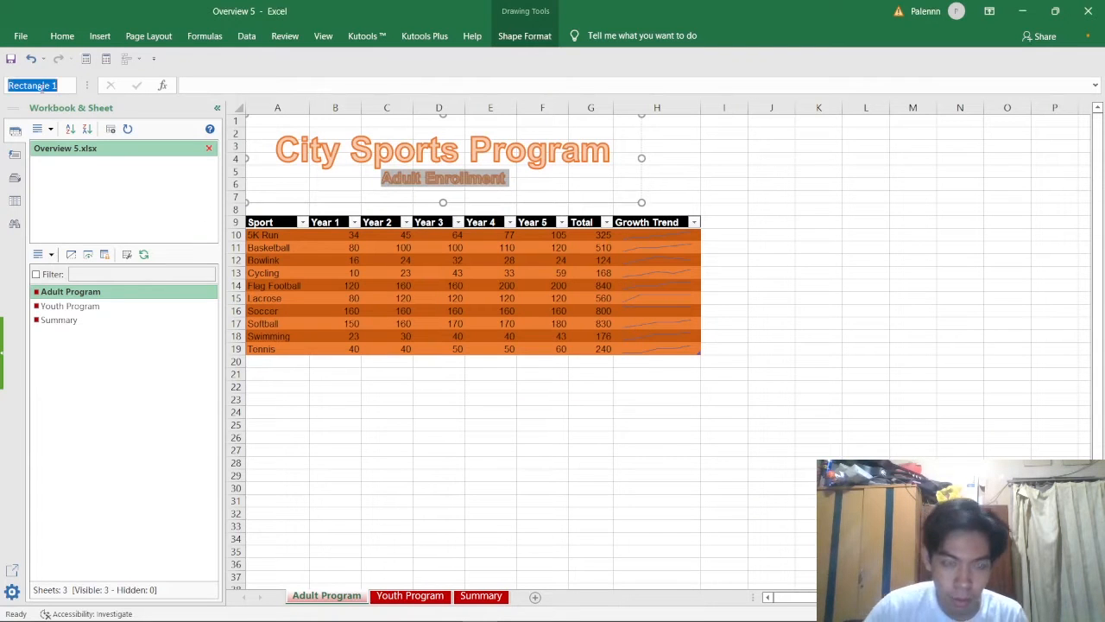
{"action": "type", "text": "Adult_pro"}
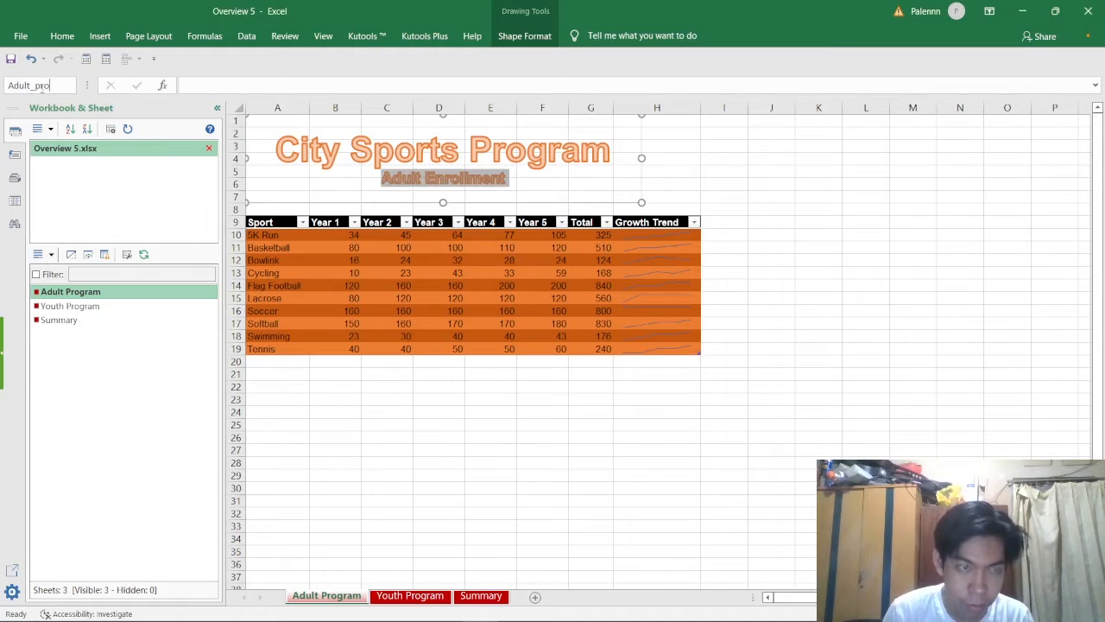
{"action": "type", "text": "gram_n"}
{"action": "type", "text": "ame"}
{"action": "key", "text": "Return"}
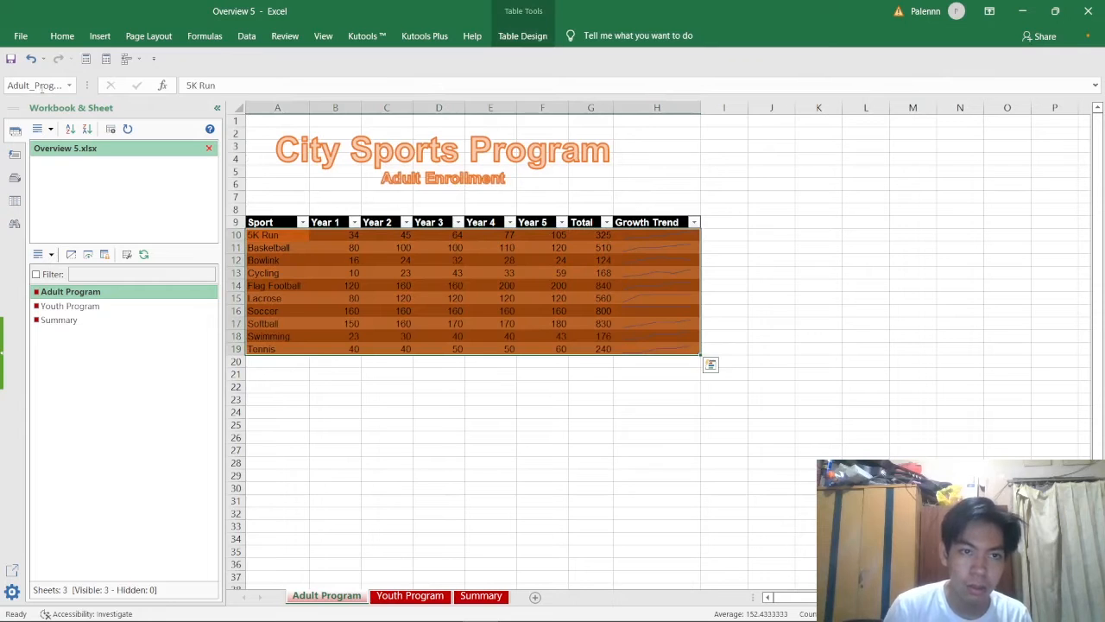
Select the "Adult Enrollment" subtitle text and rename its text box Adult_programs_
{"action": "left_click", "coordinate": [443, 178]}
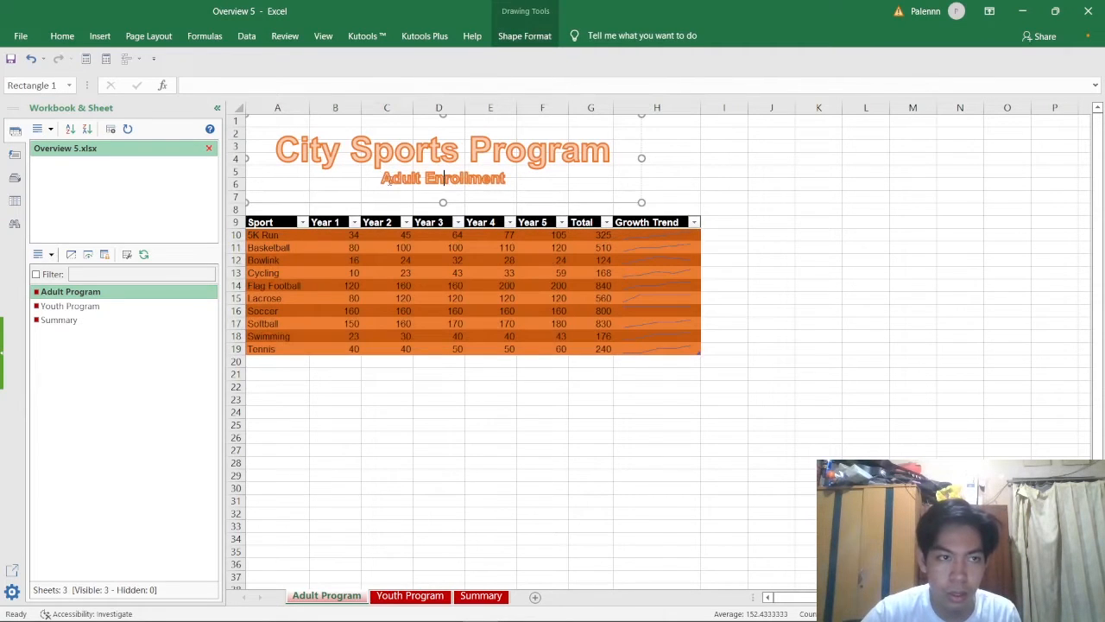
{"action": "left_click_drag", "start_coordinate": [381, 179], "coordinate": [466, 184]}
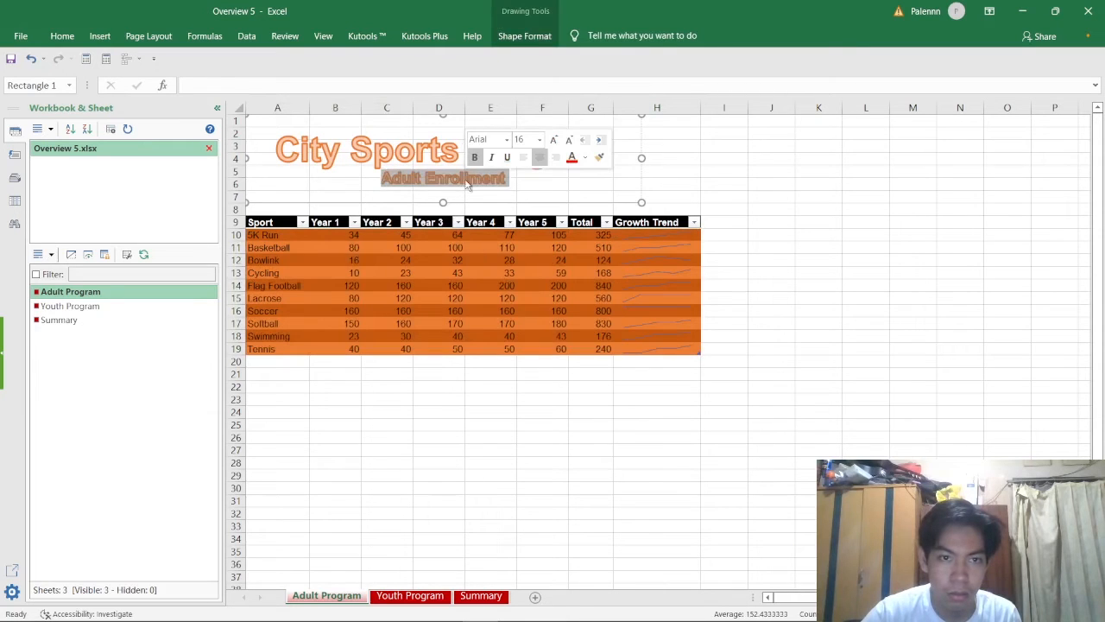
{"action": "left_click", "coordinate": [468, 151]}
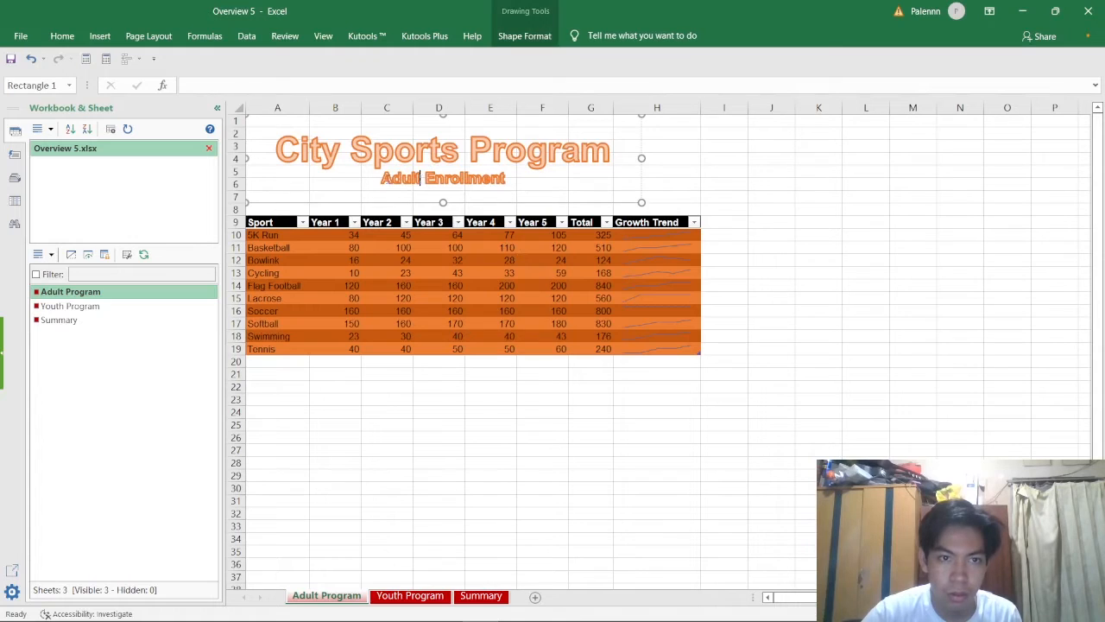
{"action": "left_click_drag", "start_coordinate": [381, 178], "coordinate": [509, 179]}
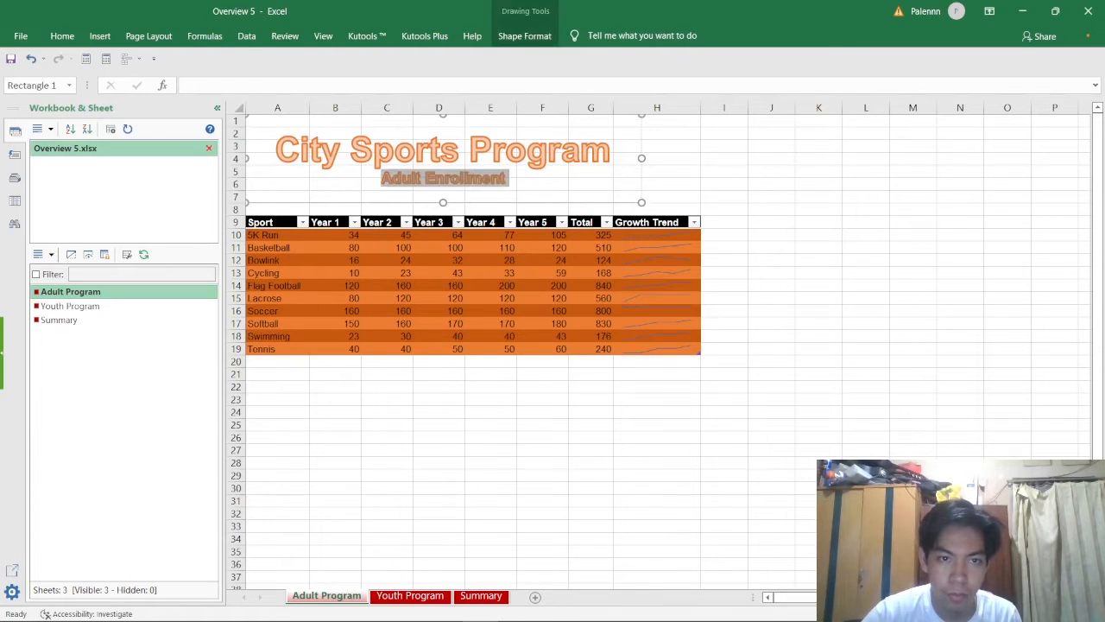
{"action": "left_click", "coordinate": [62, 86]}
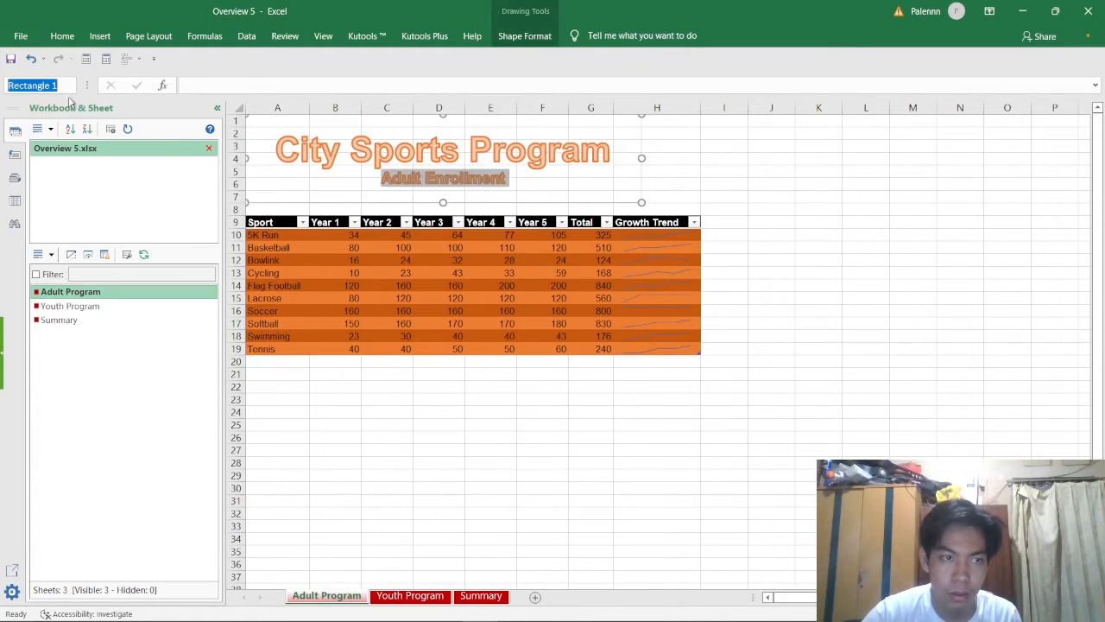
{"action": "type", "text": "Adult"}
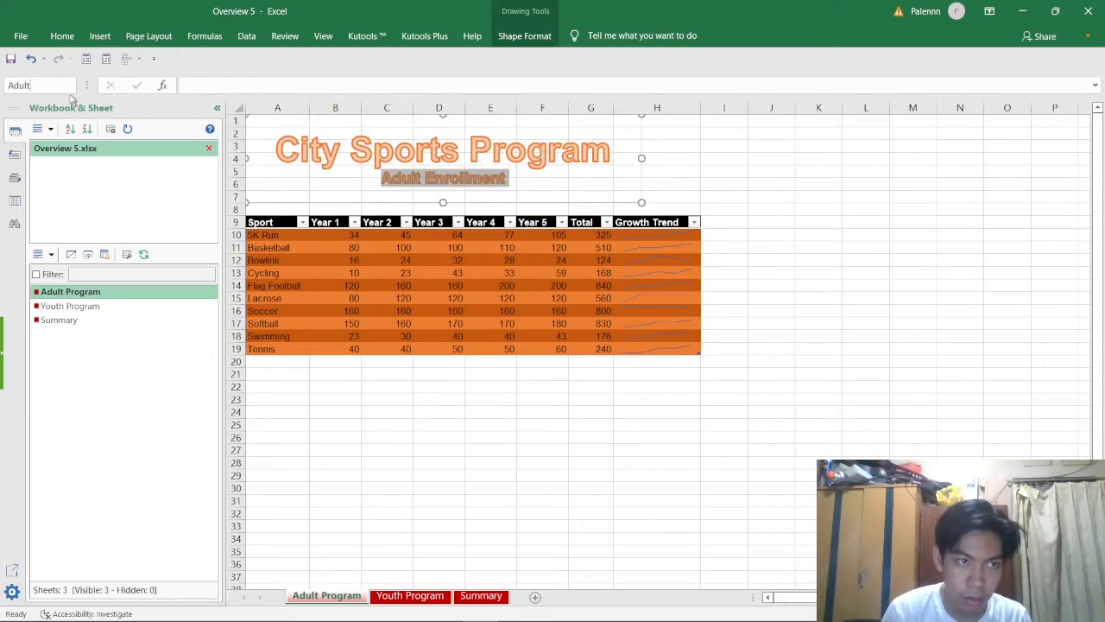
{"action": "type", "text": "+_programs_"}
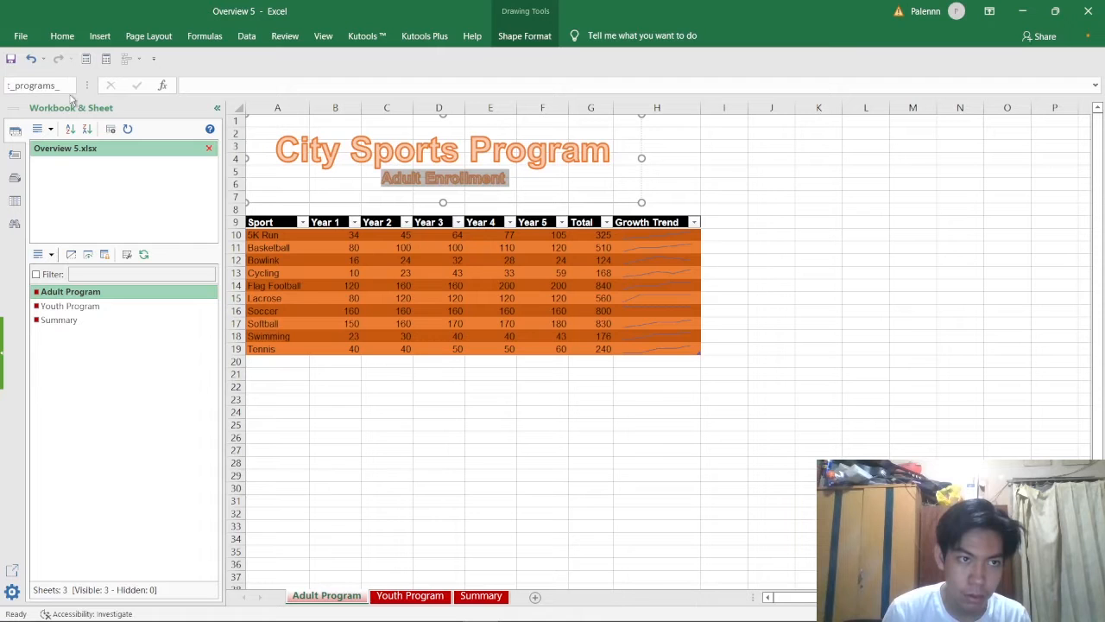
{"action": "key", "text": "Return"}
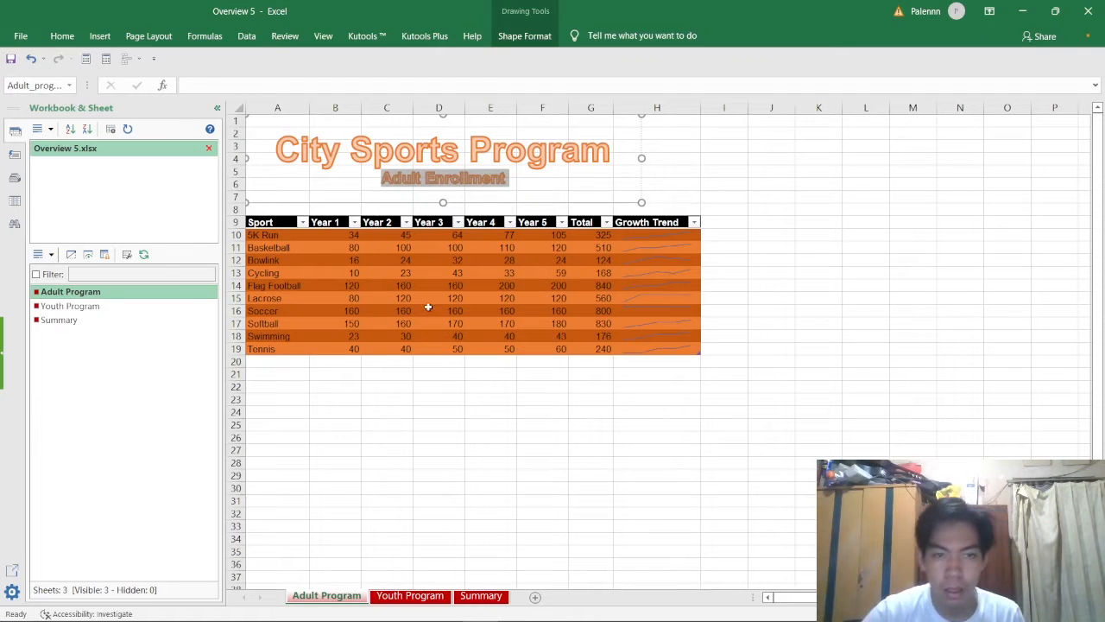
Switch to the PDF in Chrome and review the Overview 6 tasks
{"action": "key", "text": "alt+Tab"}
{"action": "left_click", "coordinate": [608, 339]}
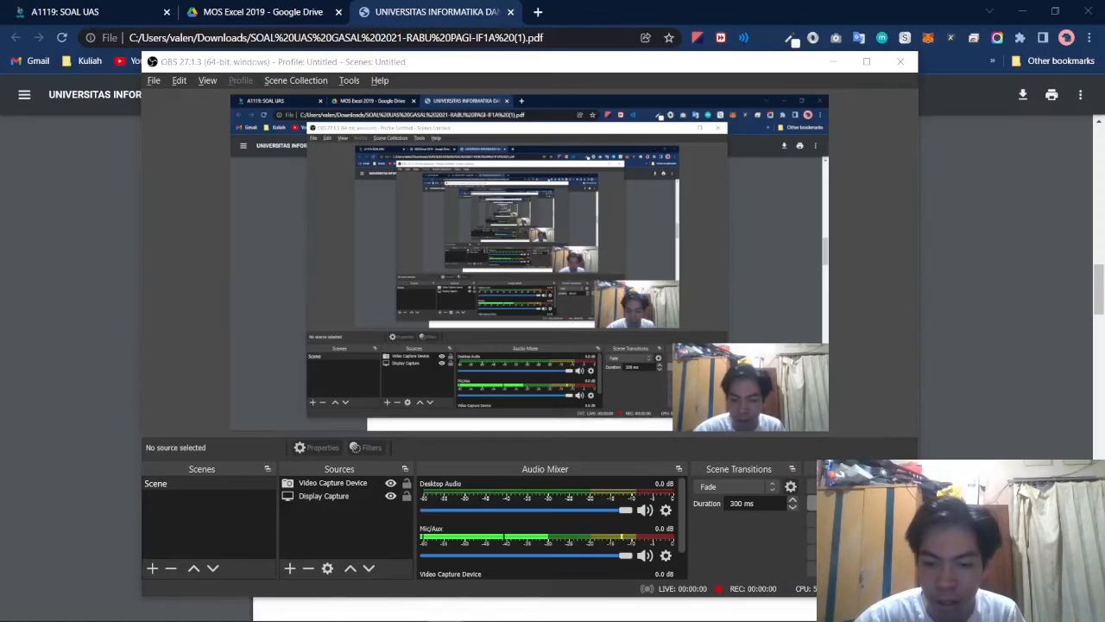
{"action": "key", "text": "alt+Tab"}
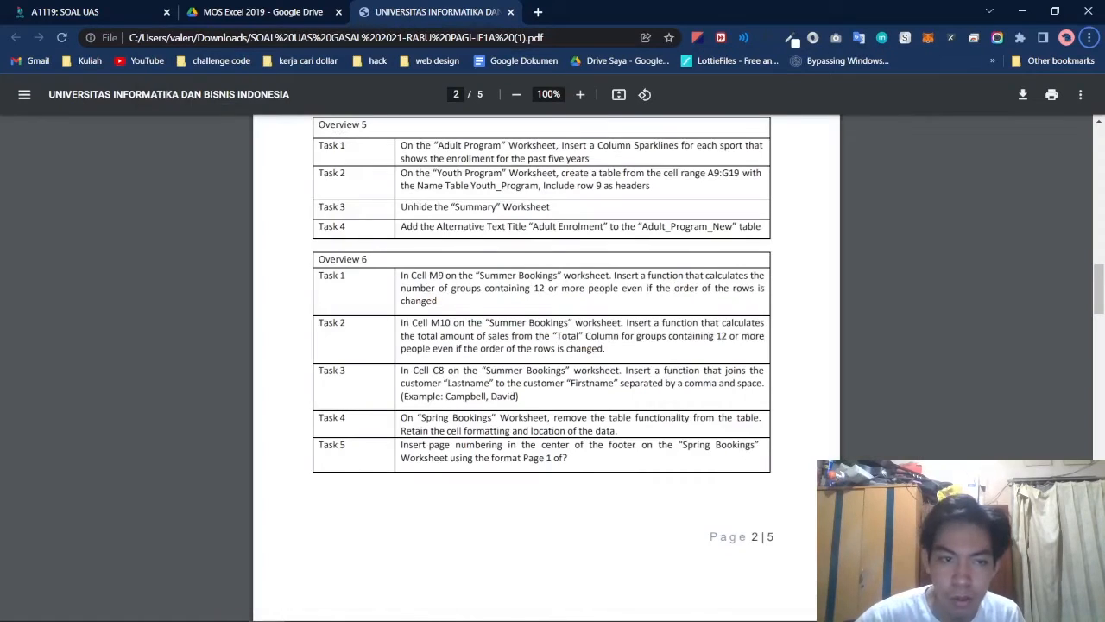
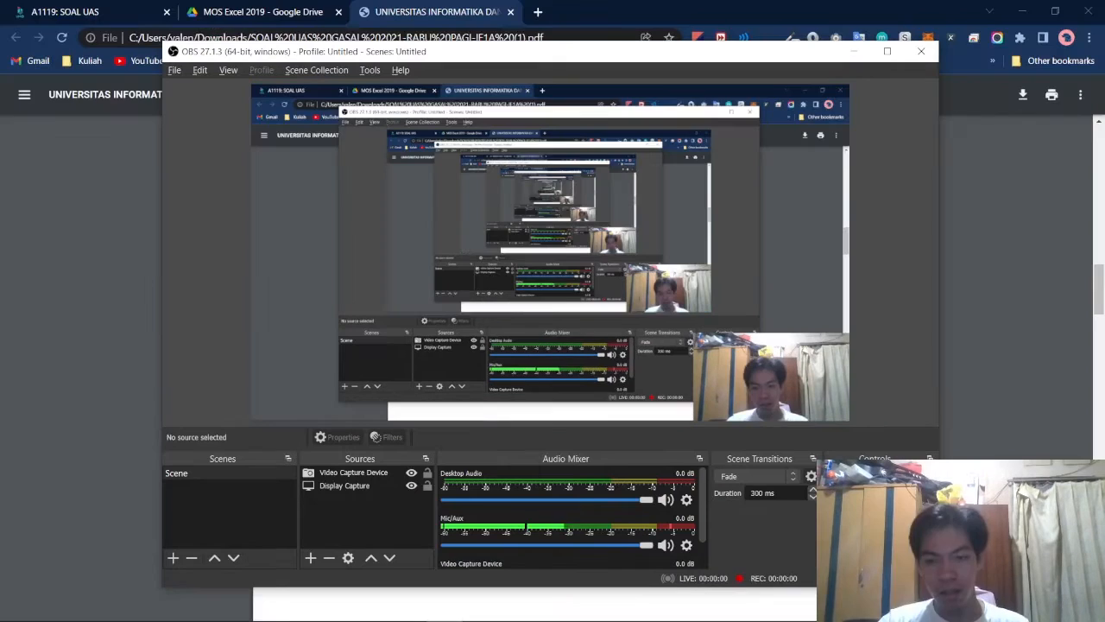
Read Overview 6 Tasks 1 to 3 in the PDF and compare them with the Summer Bookings worksheet in Excel
{"action": "key", "text": "alt+Tab"}
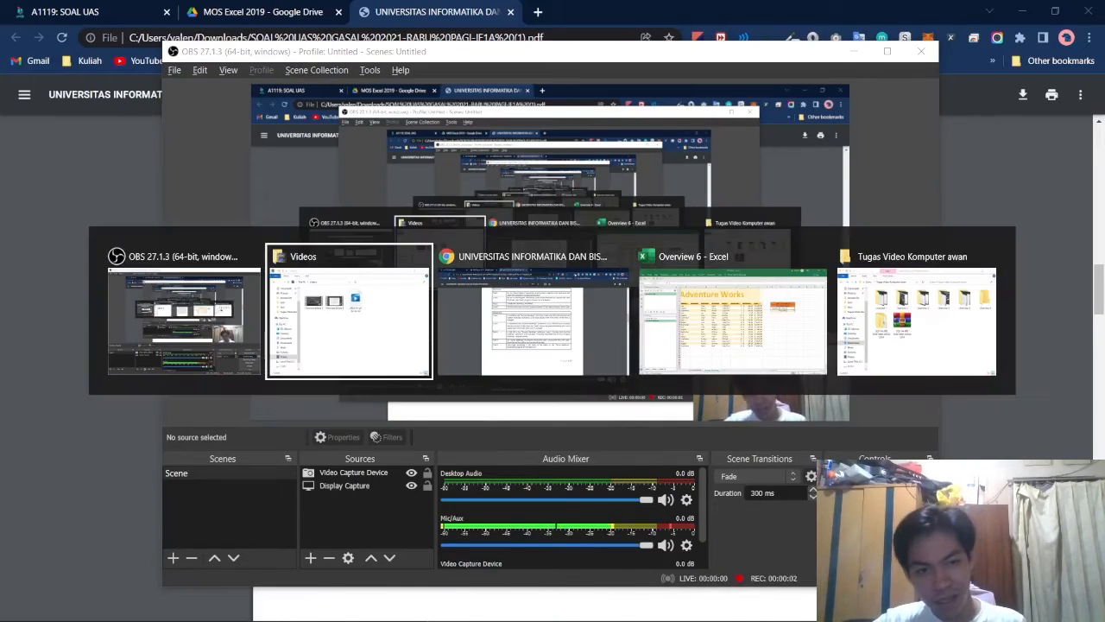
{"action": "key", "text": "alt+Tab"}
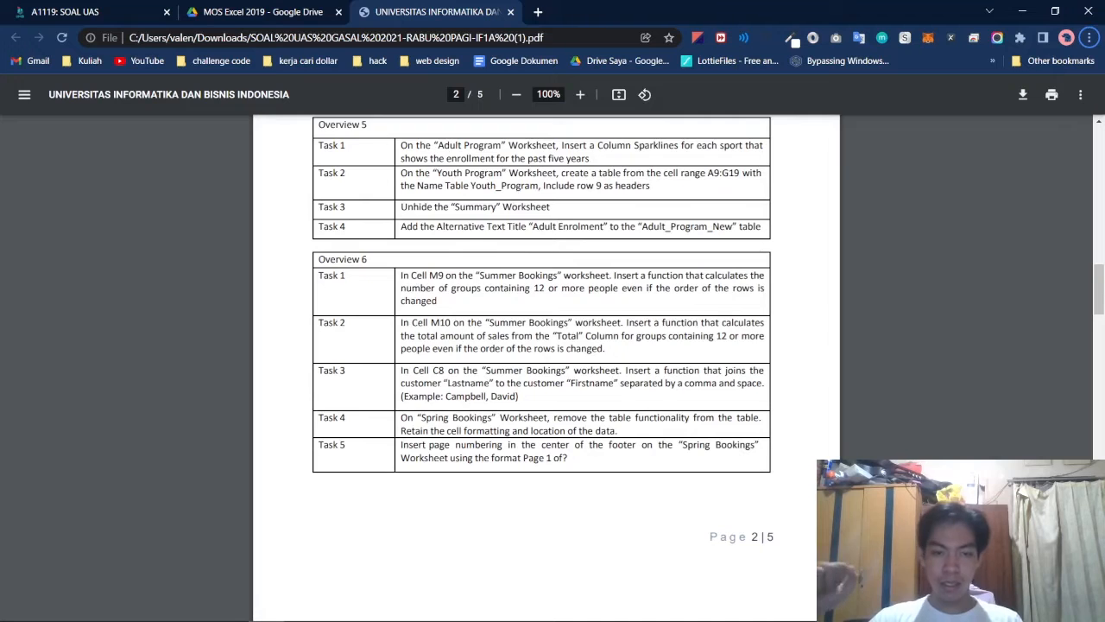
{"action": "key", "text": "alt+Tab"}
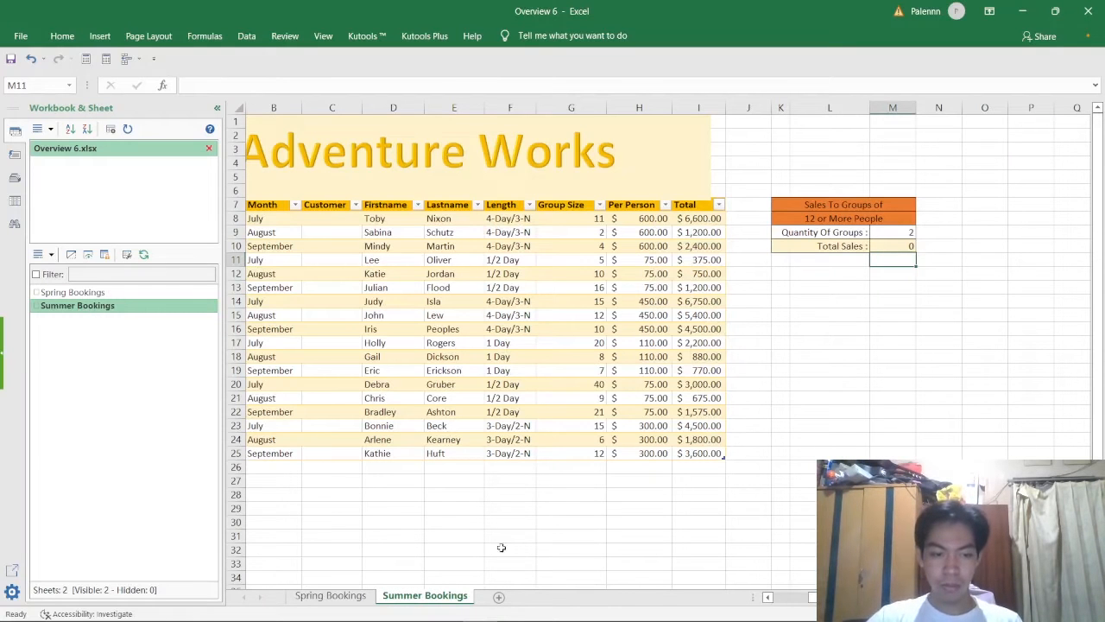
{"action": "key", "text": "alt+Tab"}
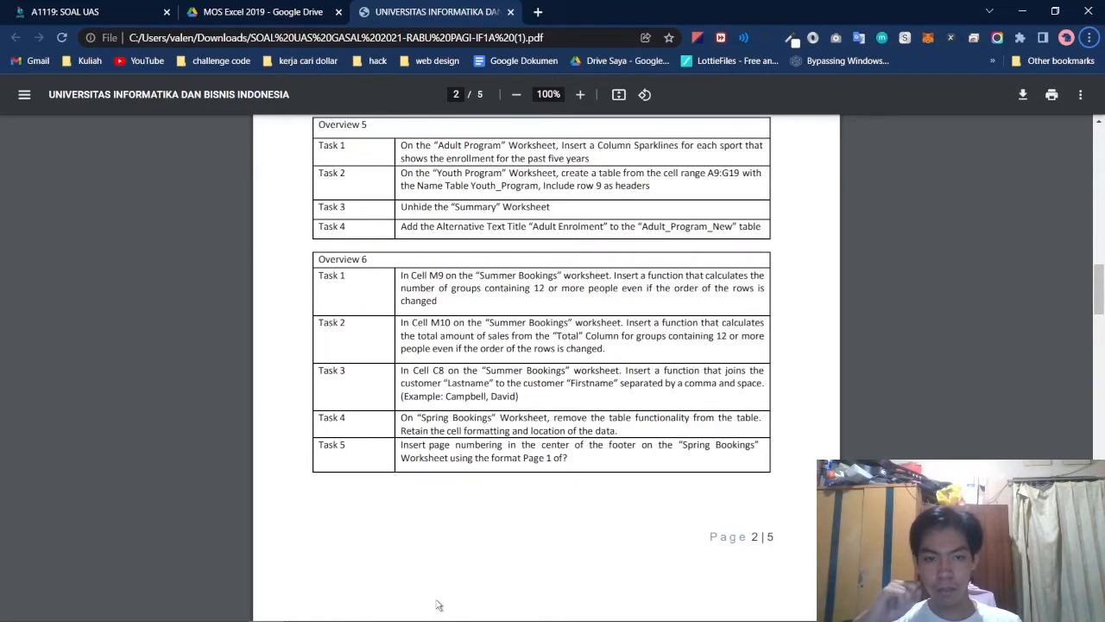
{"action": "key", "text": "alt+Tab"}
{"action": "key", "text": "alt+Tab"}
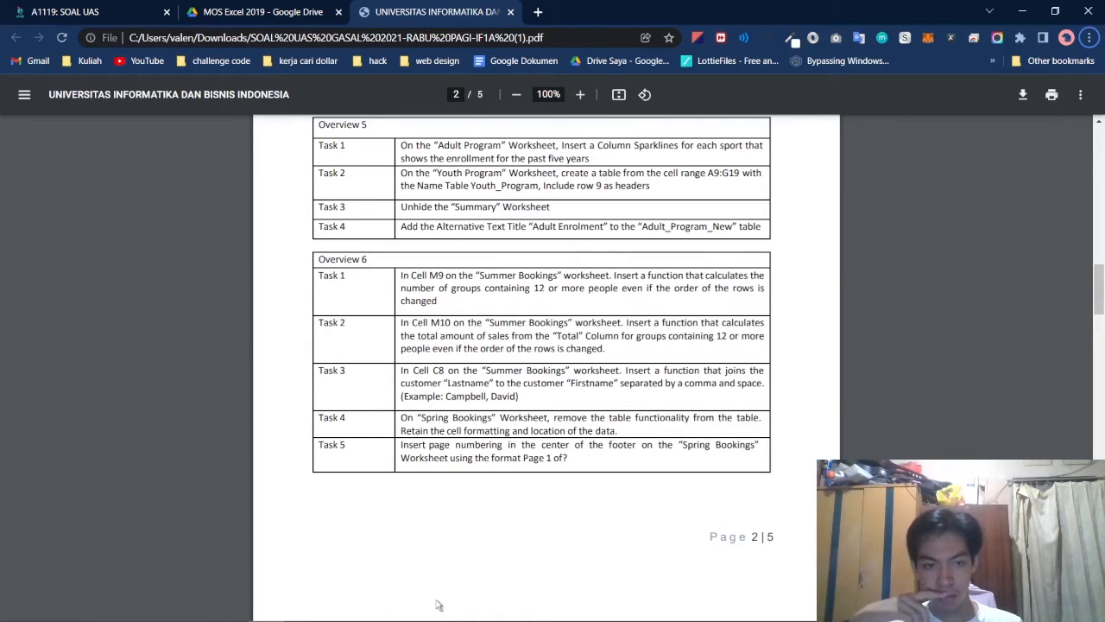
{"action": "key", "text": "alt+Tab"}
{"action": "key", "text": "alt"}
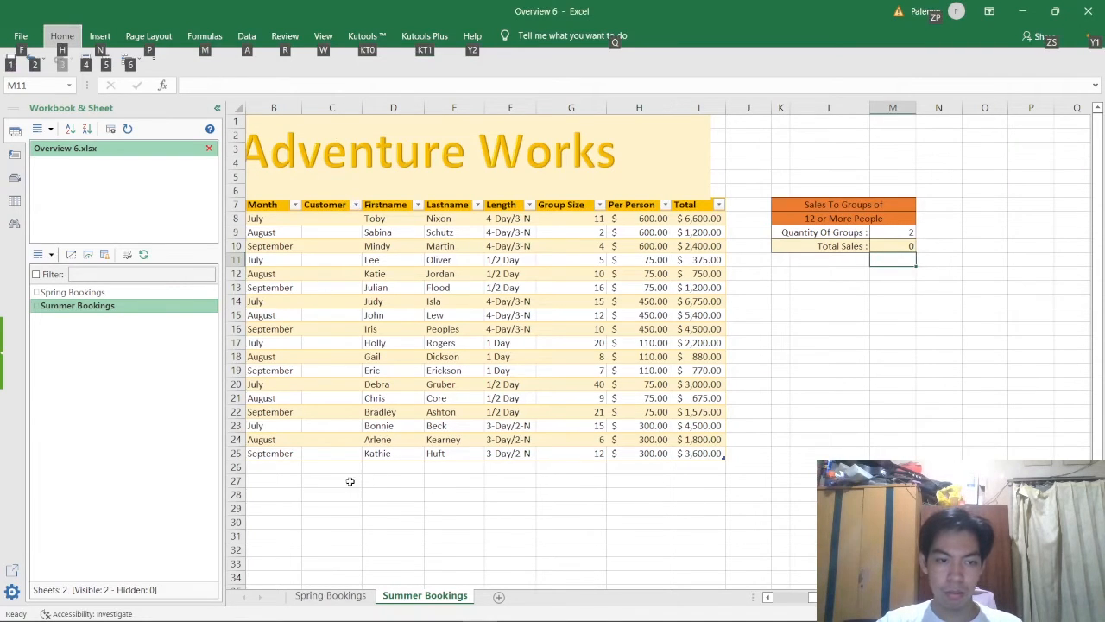
{"action": "key", "text": "alt+Tab"}
{"action": "key", "text": "alt+Tab"}
{"action": "key", "text": "alt+Tab"}
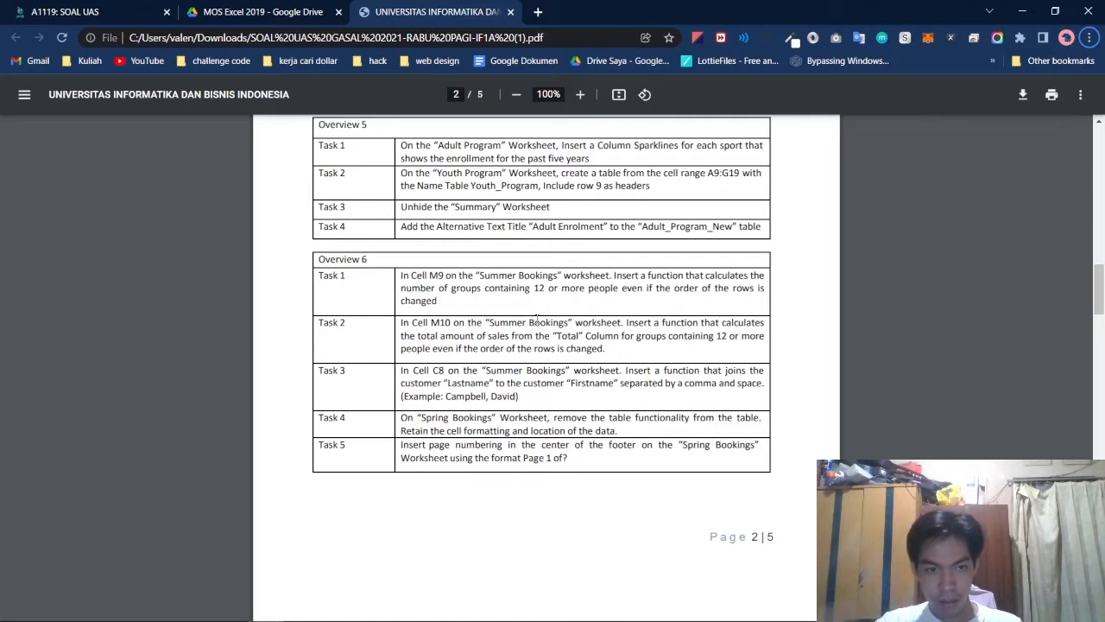
{"action": "key", "text": "alt+Tab"}
{"action": "key", "text": "alt+Tab"}
{"action": "key", "text": "alt"}
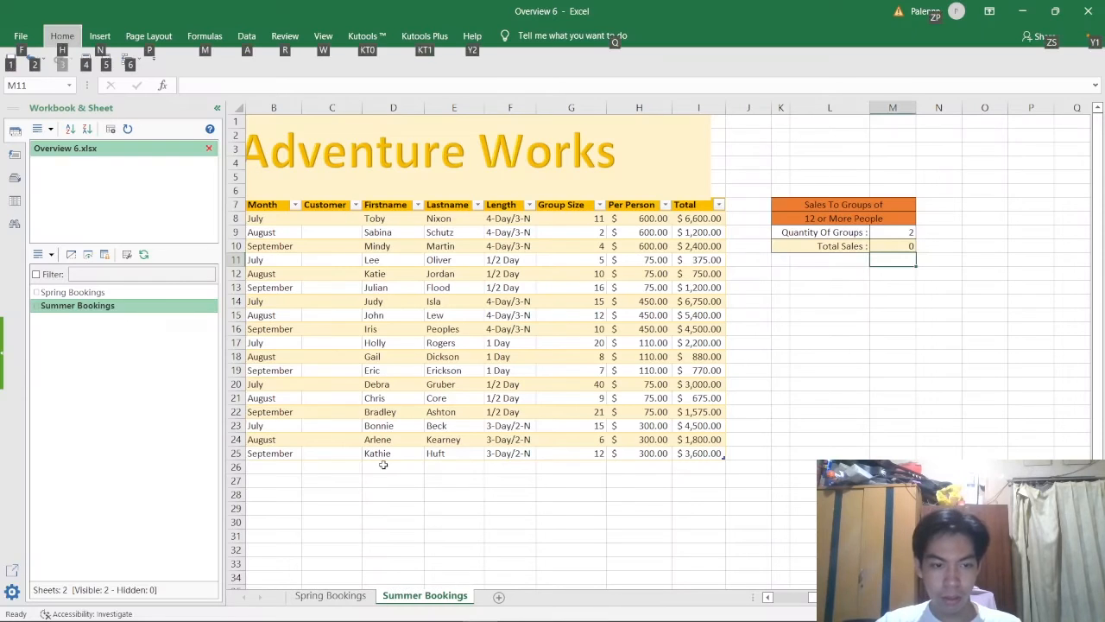
{"action": "key", "text": "2"}
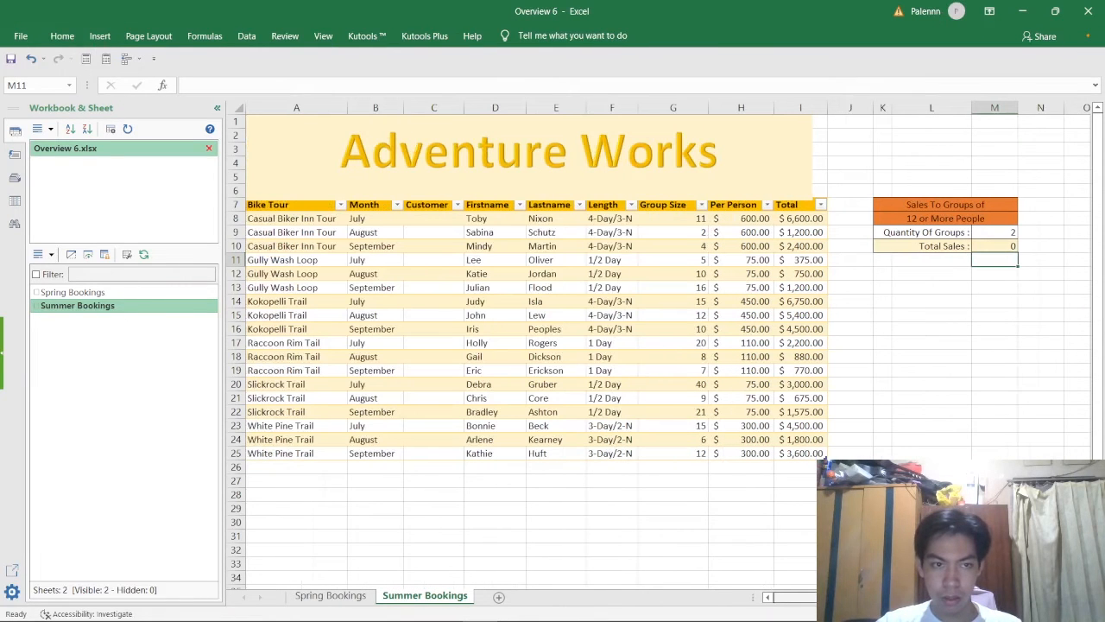
{"action": "left_click", "coordinate": [444, 218]}
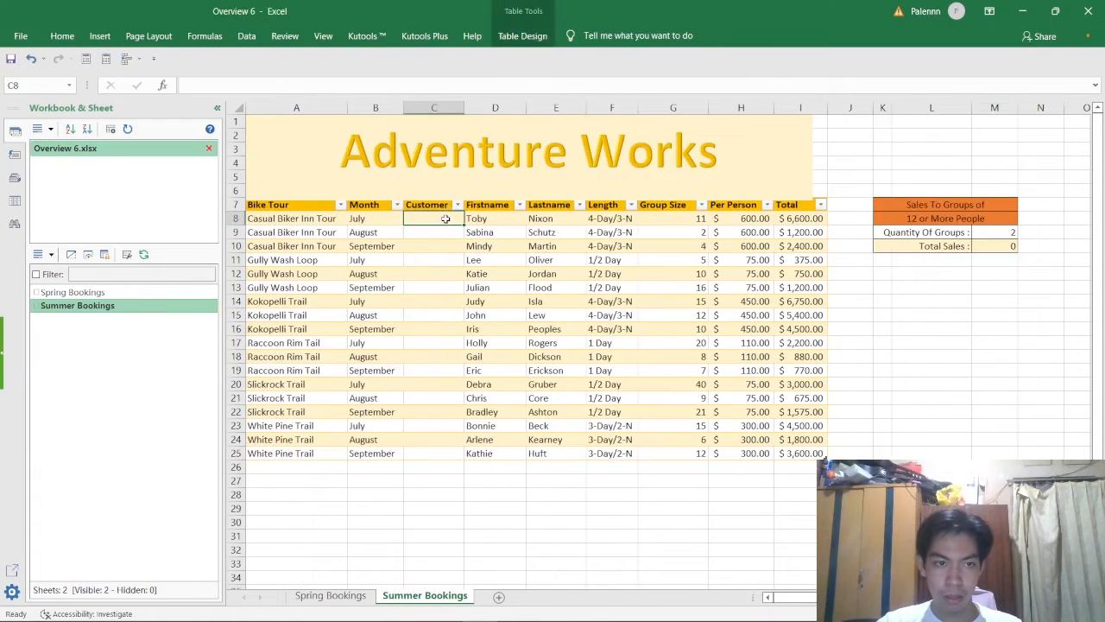
{"action": "key", "text": "alt+Tab"}
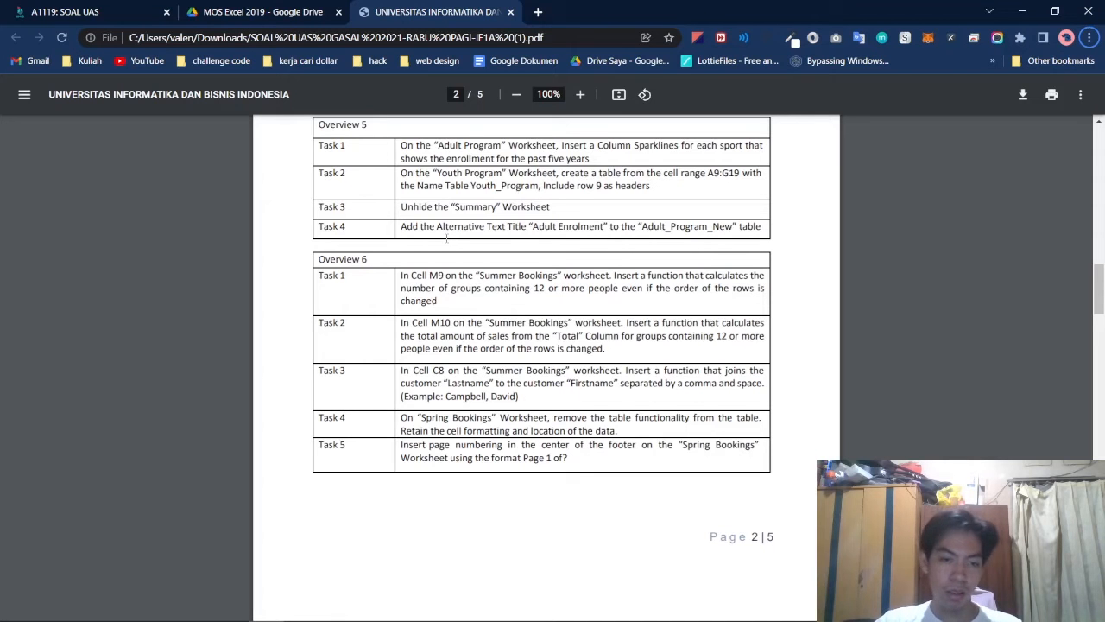
{"action": "key", "text": "alt+Tab"}
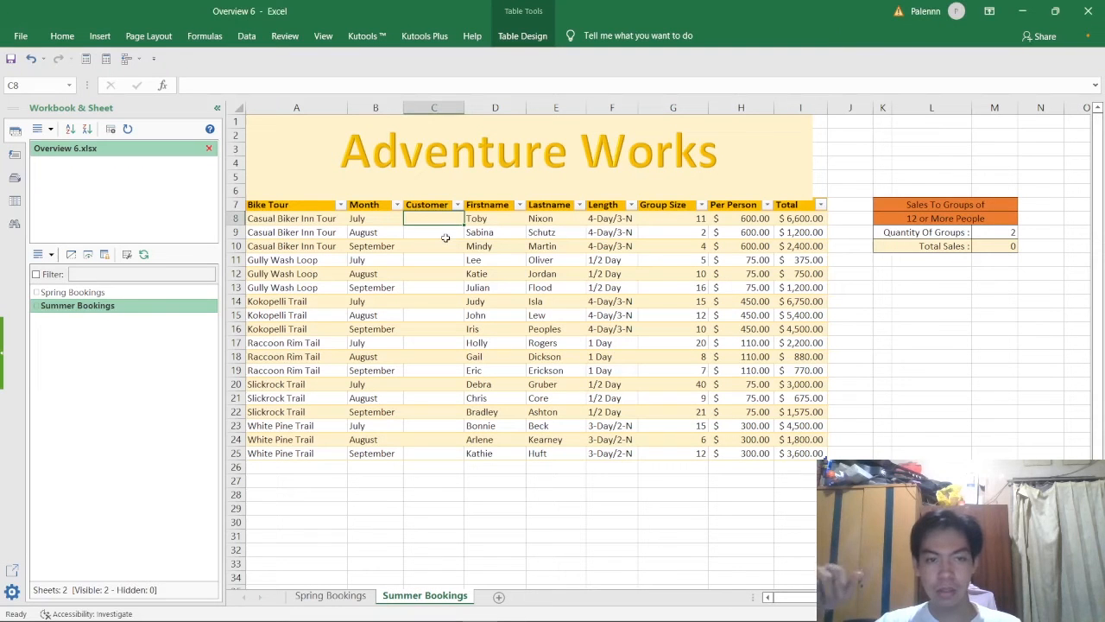
{"action": "left_click", "coordinate": [412, 79]}
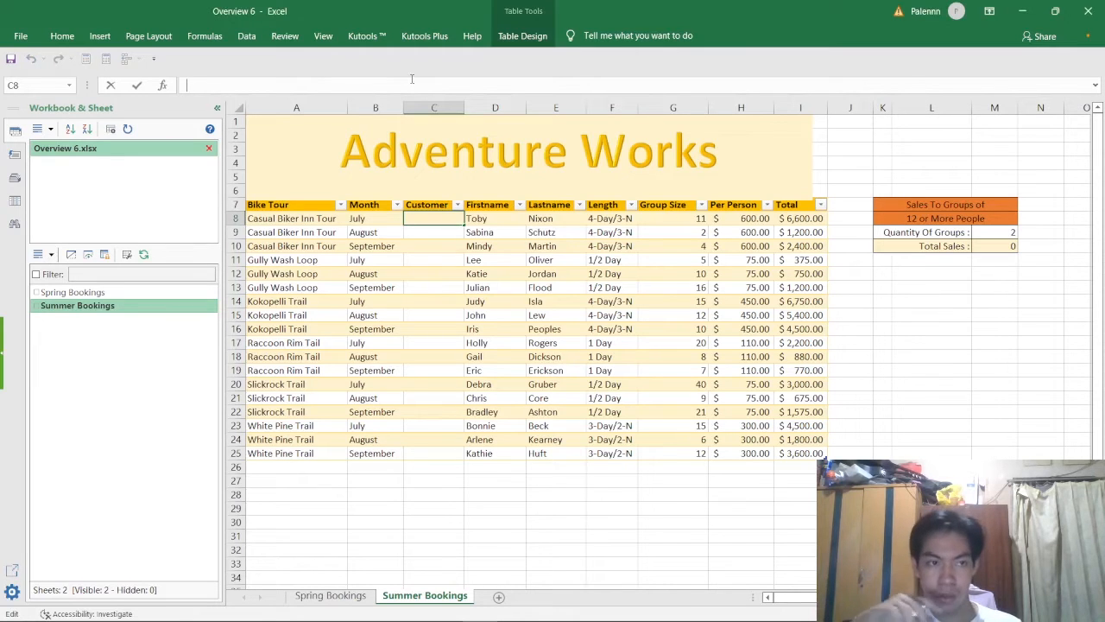
{"action": "type", "text": "=CONCAT([@Lastname], [@Firstname])"}
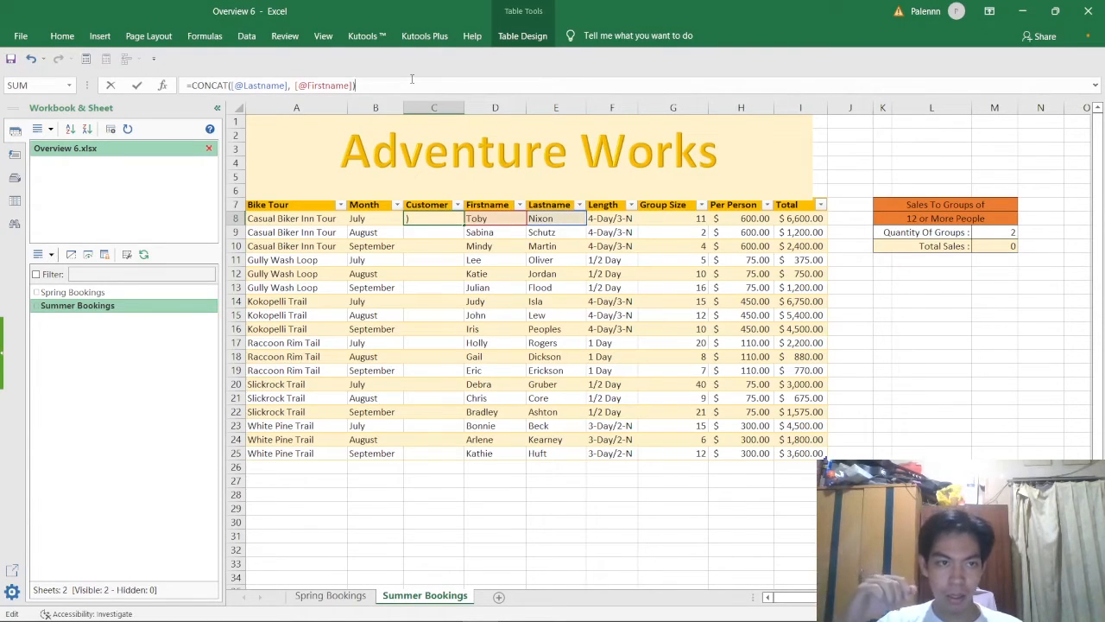
{"action": "key", "text": "Return"}
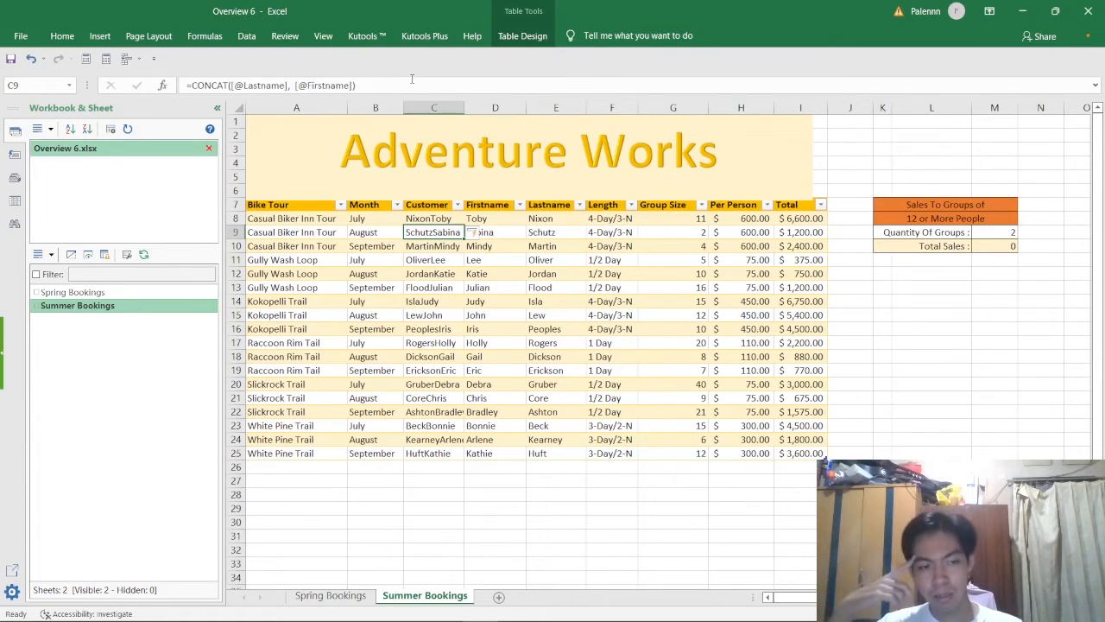
Read Overview 6 Task 4 in the PDF and open the Spring Bookings worksheet in Excel to compare its table
{"action": "key", "text": "alt+Tab"}
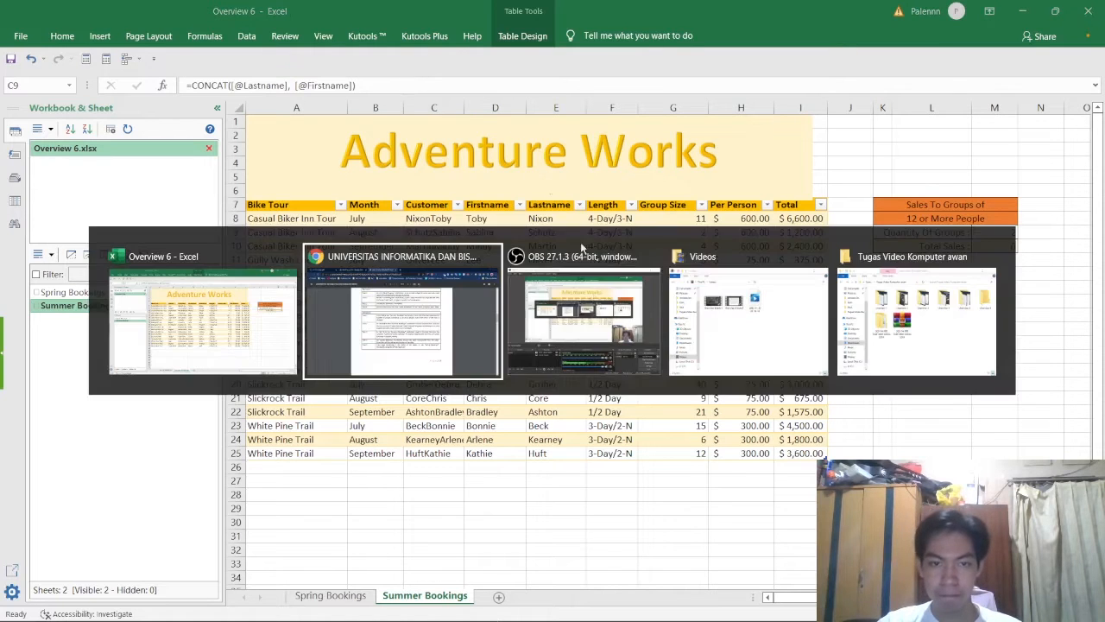
{"action": "key", "text": "alt+Tab"}
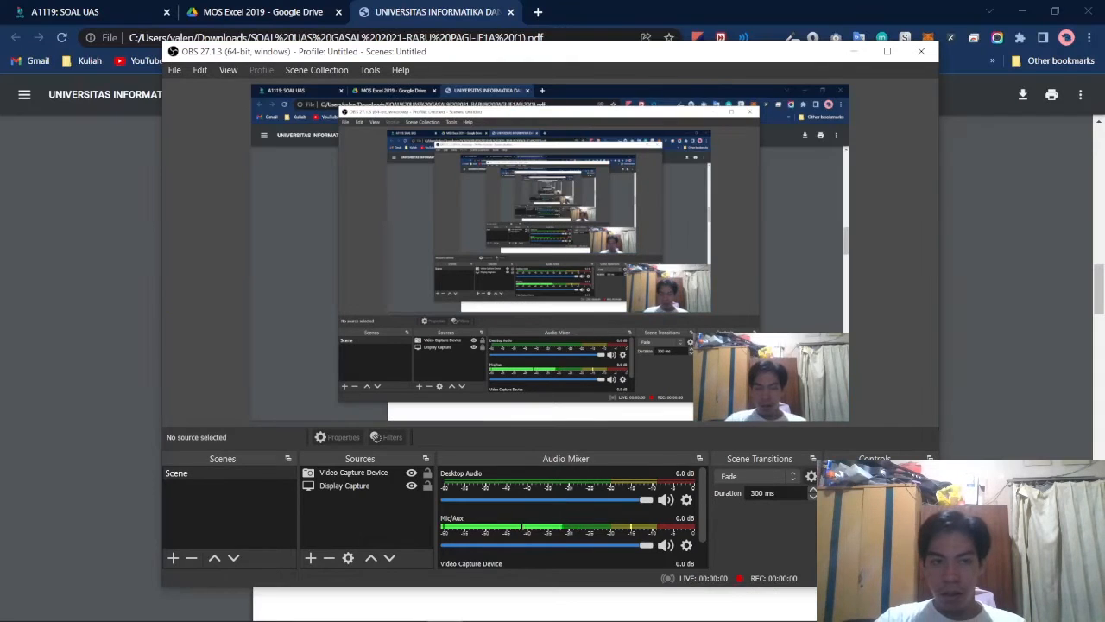
{"action": "key", "text": "alt+Tab"}
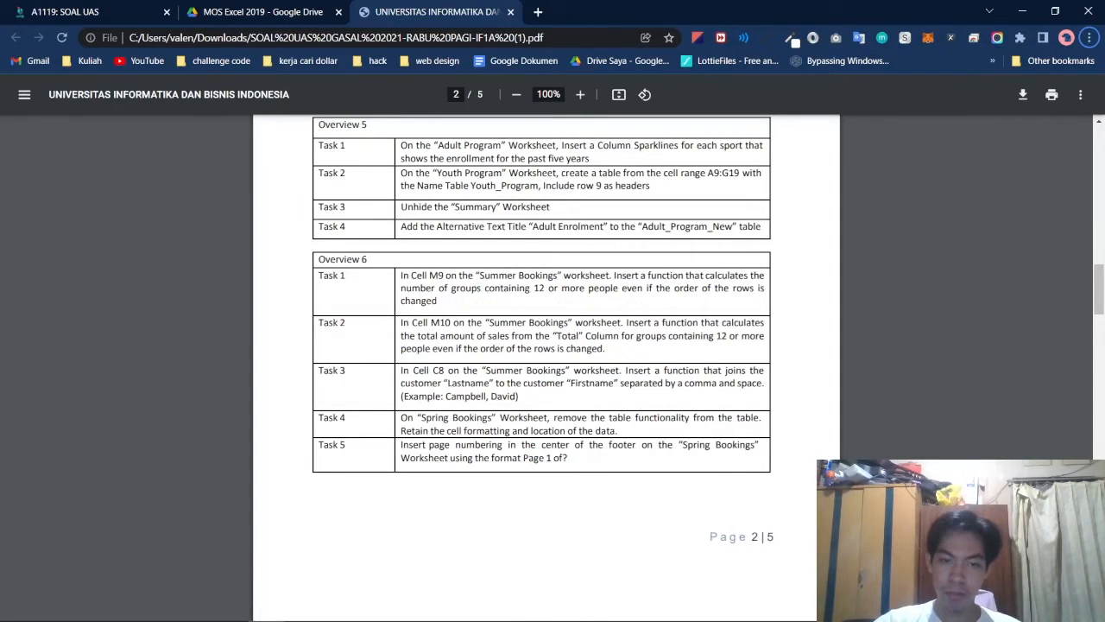
{"action": "key", "text": "alt+Tab"}
{"action": "key", "text": "alt+Tab"}
{"action": "key", "text": "alt+Tab"}
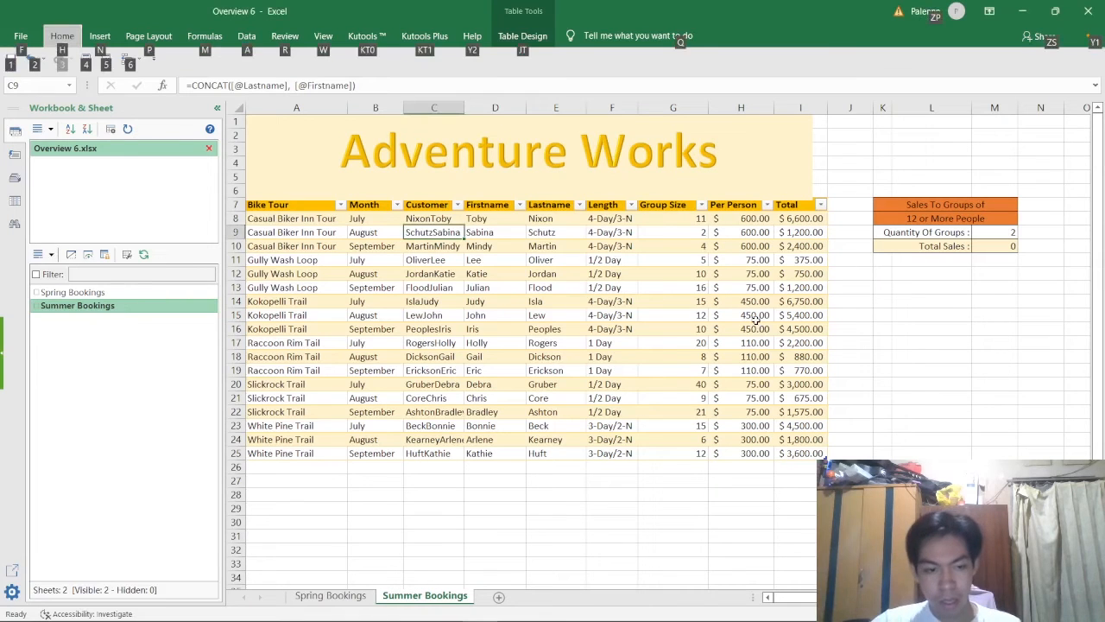
{"action": "left_click", "coordinate": [350, 596]}
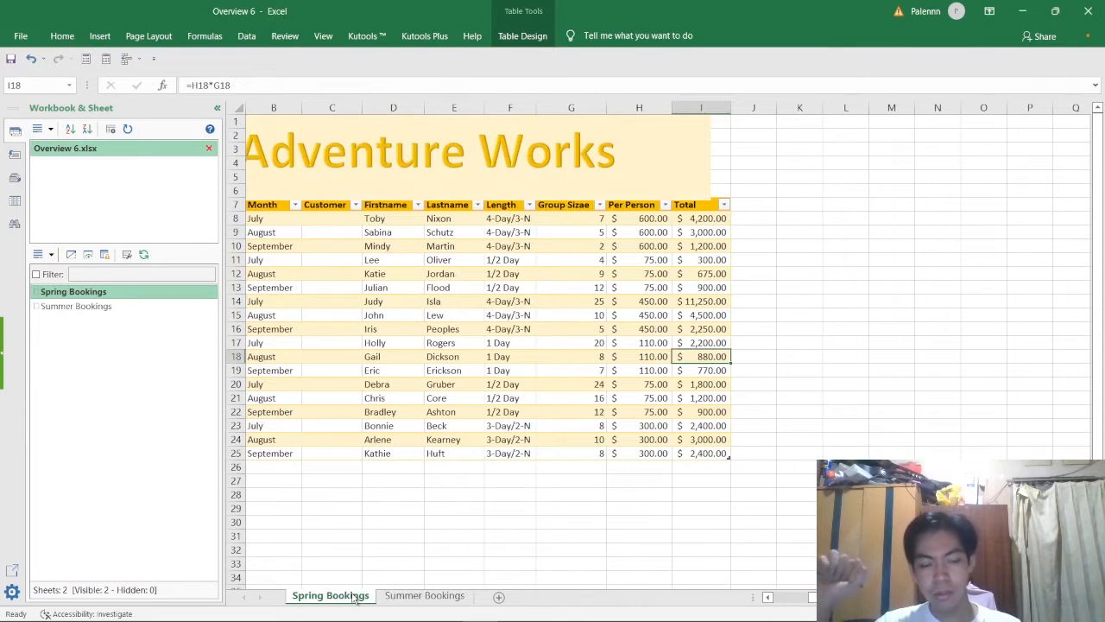
{"action": "key", "text": "alt+Tab"}
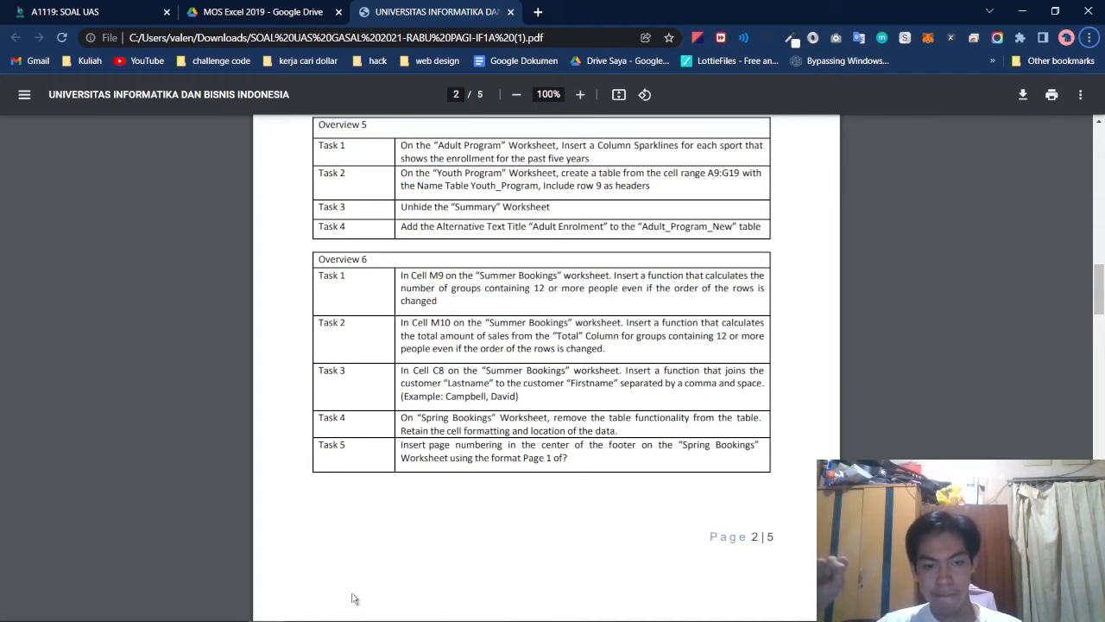
{"action": "key", "text": "alt+Tab"}
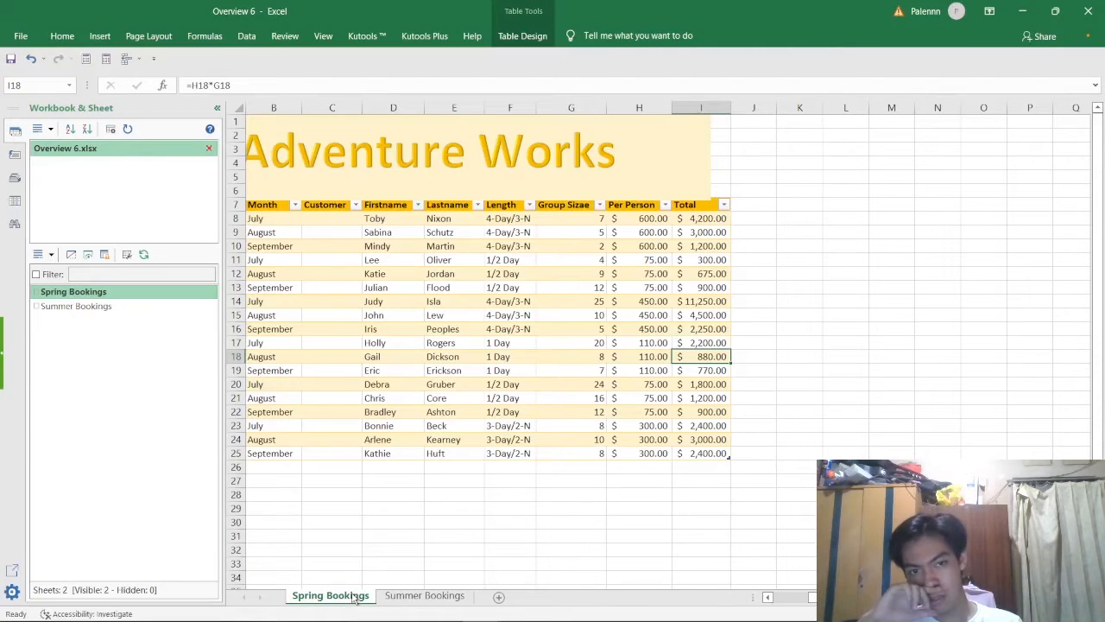
{"action": "key", "text": "alt+Tab"}
{"action": "key", "text": "alt+Tab"}
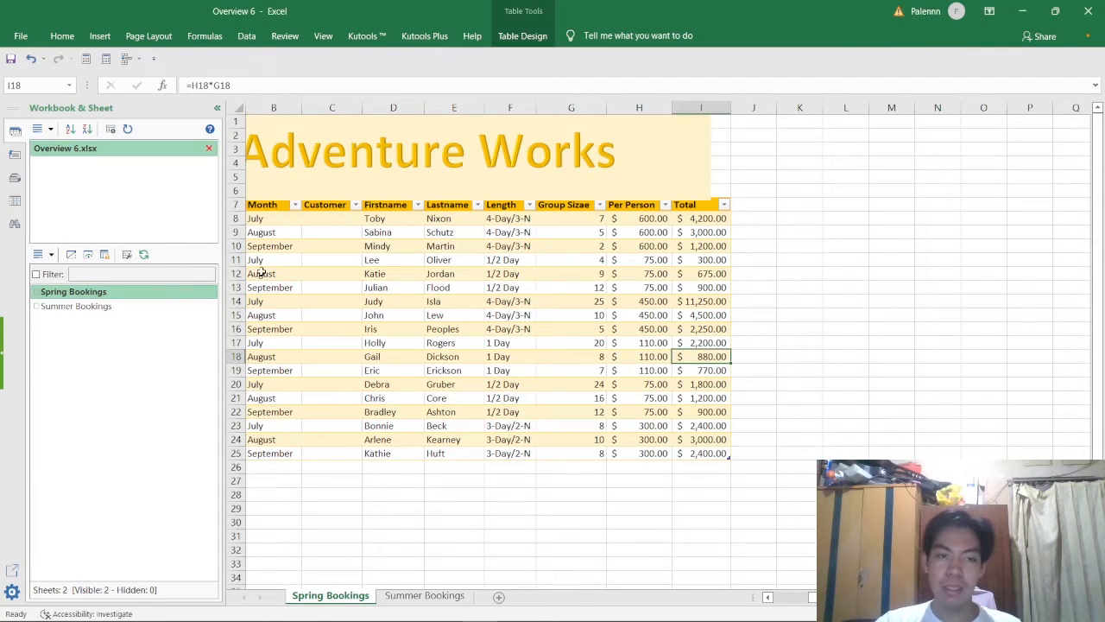
Select the Spring Bookings table data in B8:I25 and clear the table style
{"action": "left_click_drag", "start_coordinate": [270, 225], "coordinate": [702, 454]}
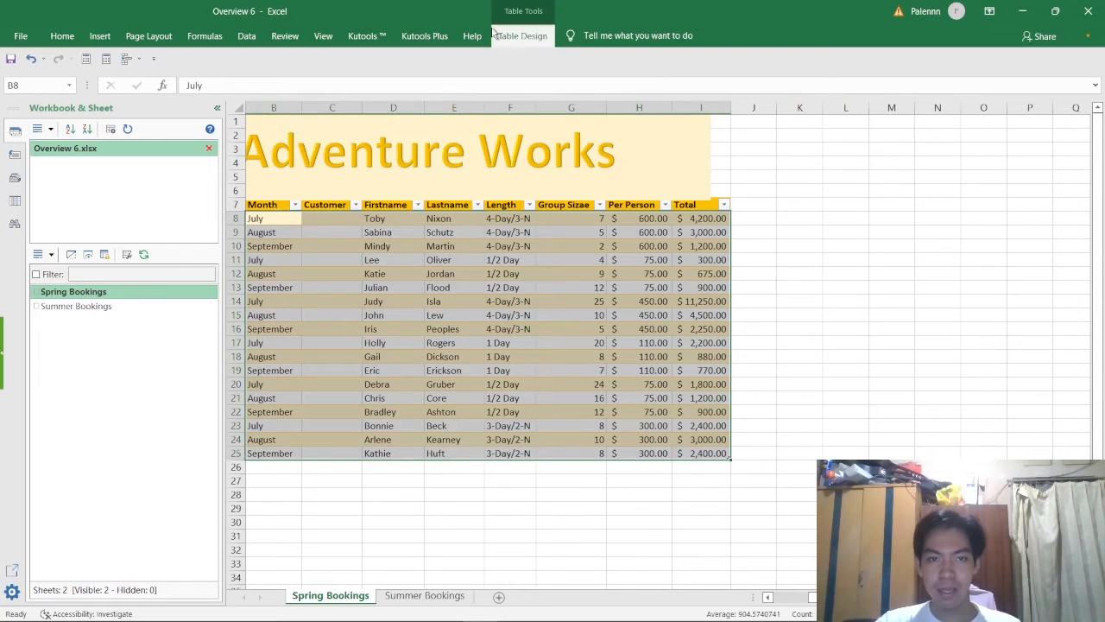
{"action": "left_click", "coordinate": [523, 36]}
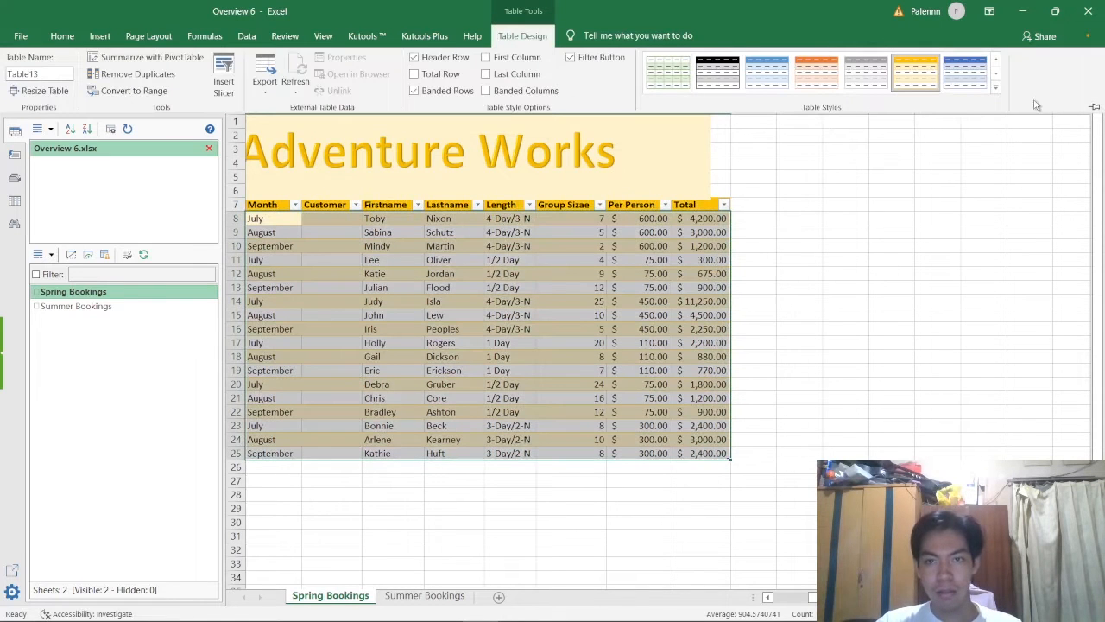
{"action": "left_click", "coordinate": [995, 90]}
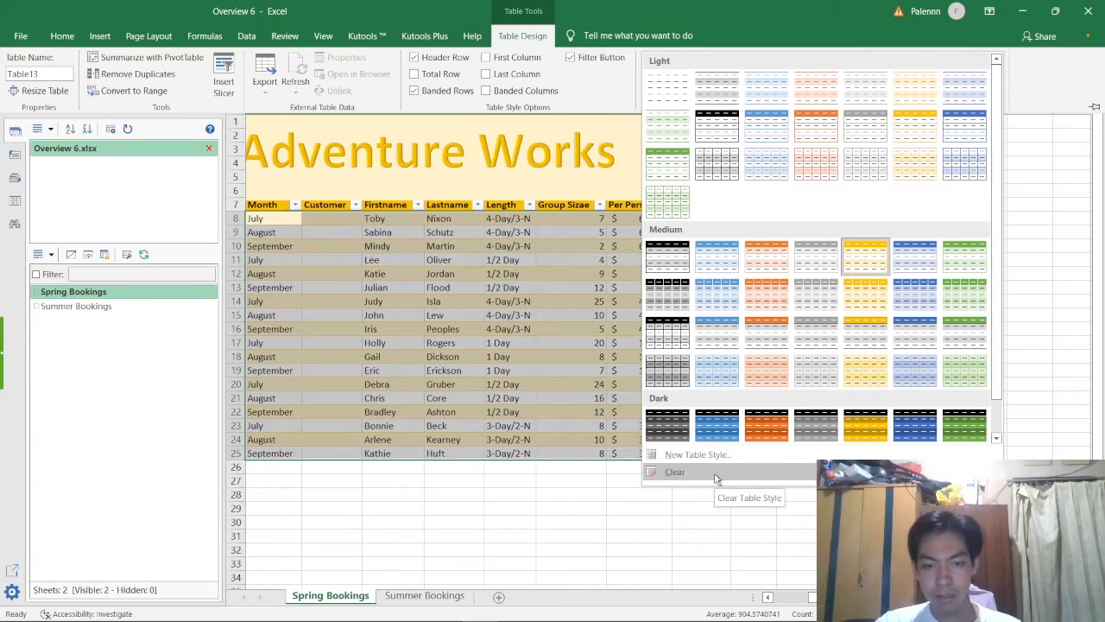
{"action": "left_click", "coordinate": [715, 478]}
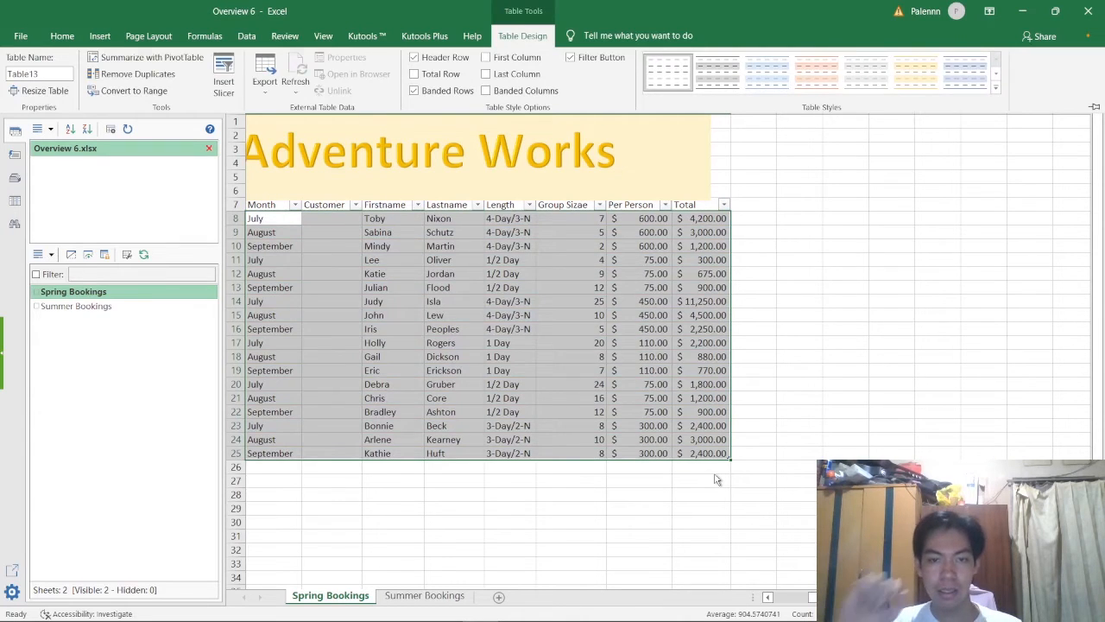
Switch to the PDF in Chrome and read Overview 6 Task 5 about page numbering in the footer
{"action": "key", "text": "alt+Tab"}
{"action": "key", "text": "Tab"}
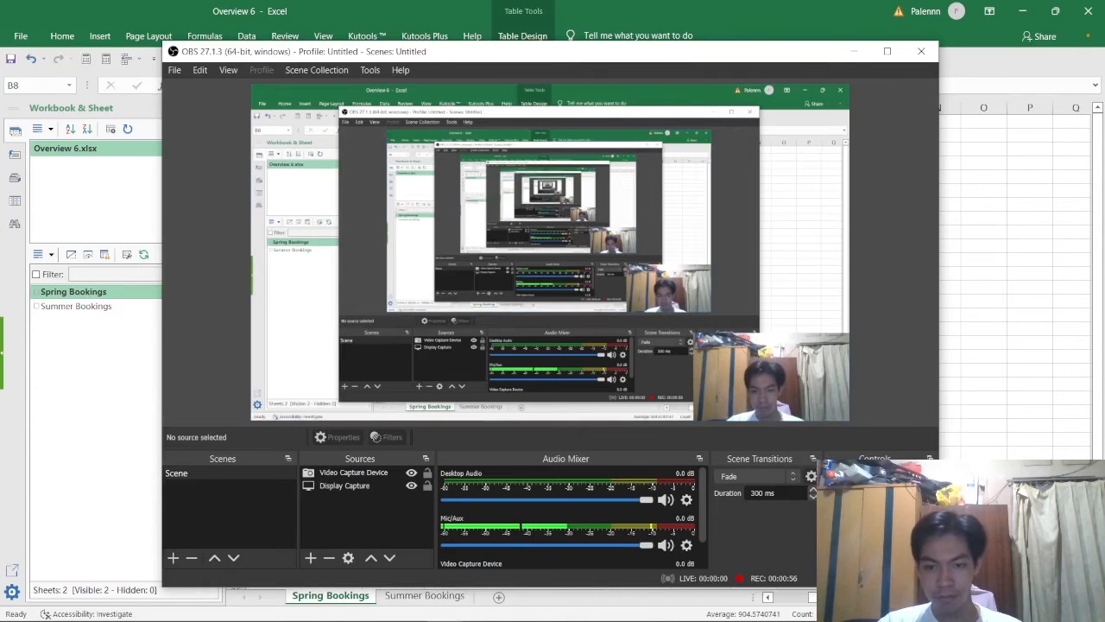
{"action": "key", "text": "alt+Tab"}
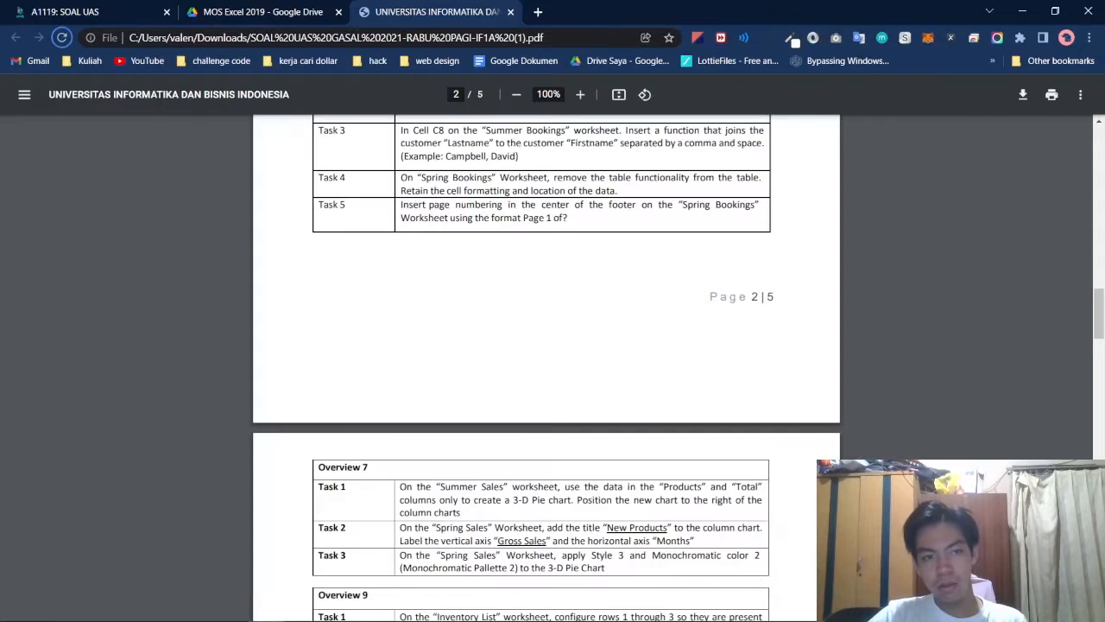
{"action": "scroll", "coordinate": [545, 363], "scroll_direction": "up", "scroll_amount": 5}
{"action": "scroll", "coordinate": [545, 363], "scroll_direction": "down", "scroll_amount": 3}
{"action": "scroll", "coordinate": [546, 363], "scroll_direction": "down", "scroll_amount": 3}
{"action": "scroll", "coordinate": [546, 362], "scroll_direction": "up", "scroll_amount": 3}
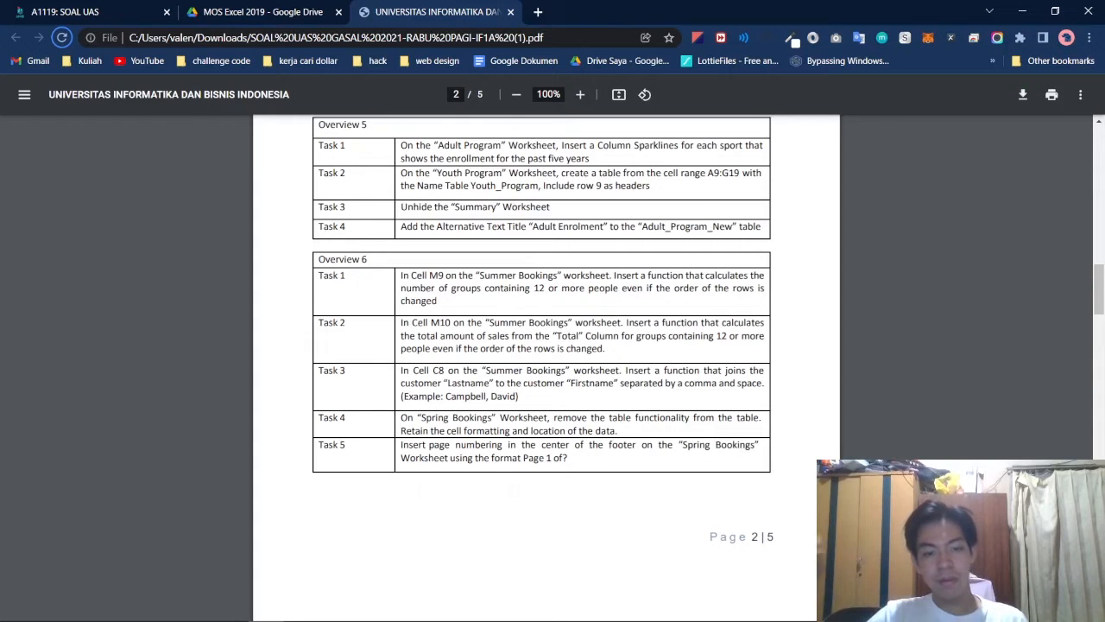
{"action": "key", "text": "alt+Tab"}
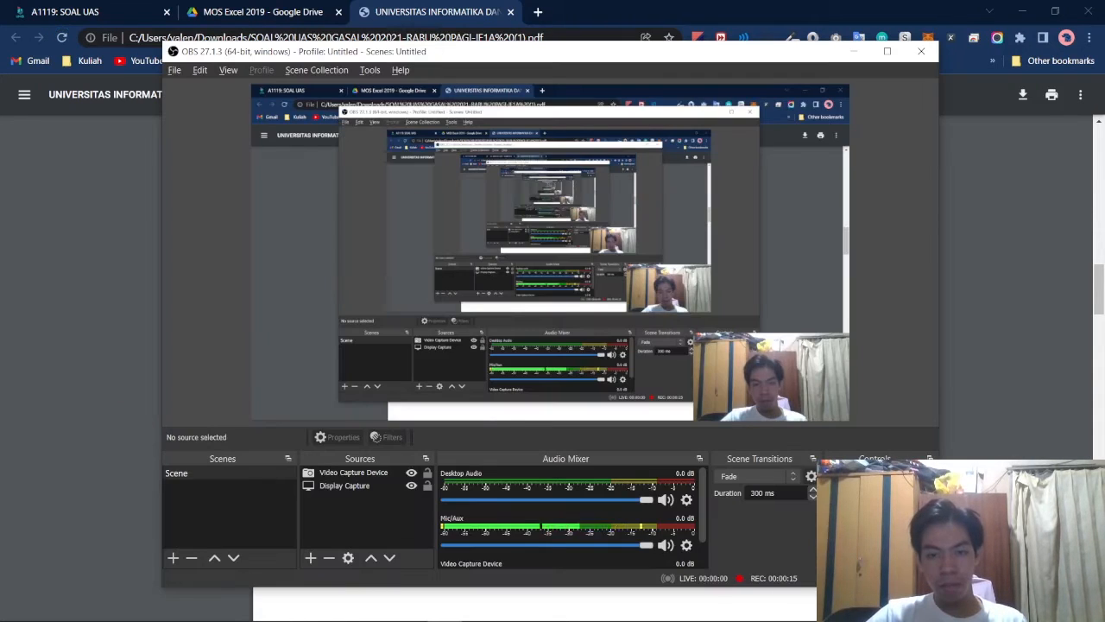
{"action": "key", "text": "alt+Tab"}
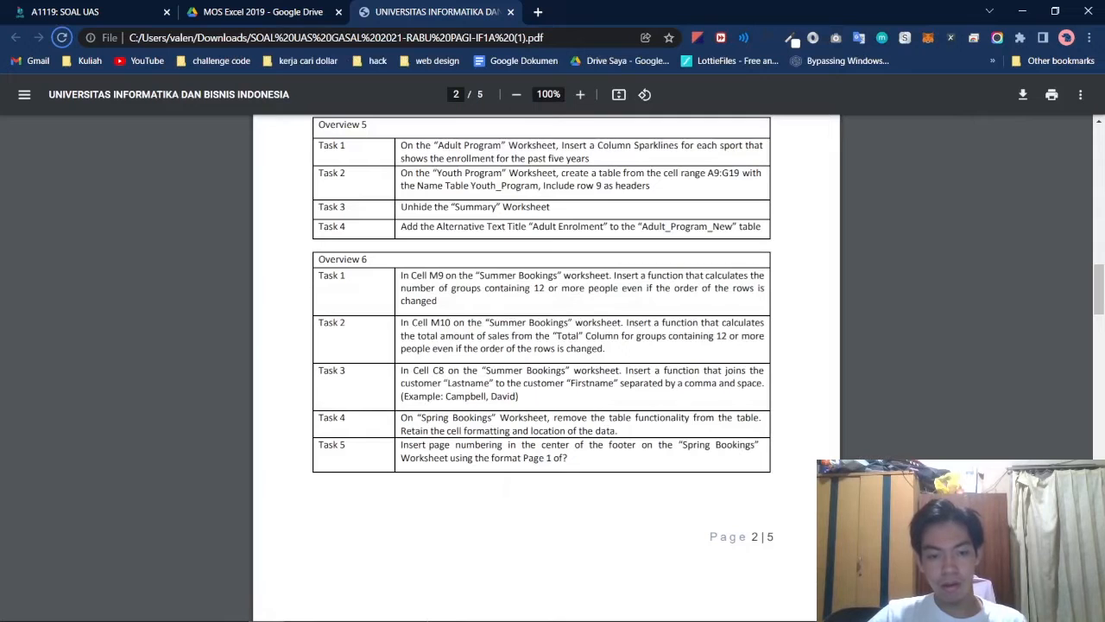
Return to the Overview 6 workbook in Excel and set the Spring Bookings footer to the centered "Page 1 of ?" format
{"action": "key", "text": "alt+Tab"}
{"action": "key", "text": "Tab"}
{"action": "key", "text": "Tab"}
{"action": "key", "text": "Tab"}
{"action": "key", "text": "Tab"}
{"action": "key", "text": "alt+Tab"}
{"action": "key", "text": "Tab"}
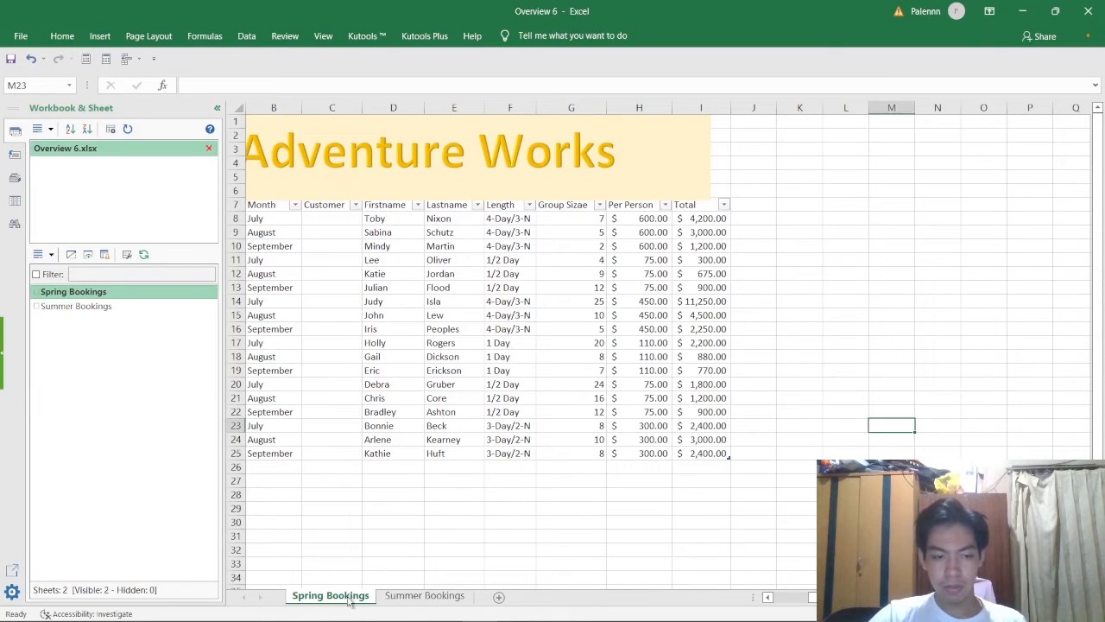
{"action": "left_click", "coordinate": [147, 34]}
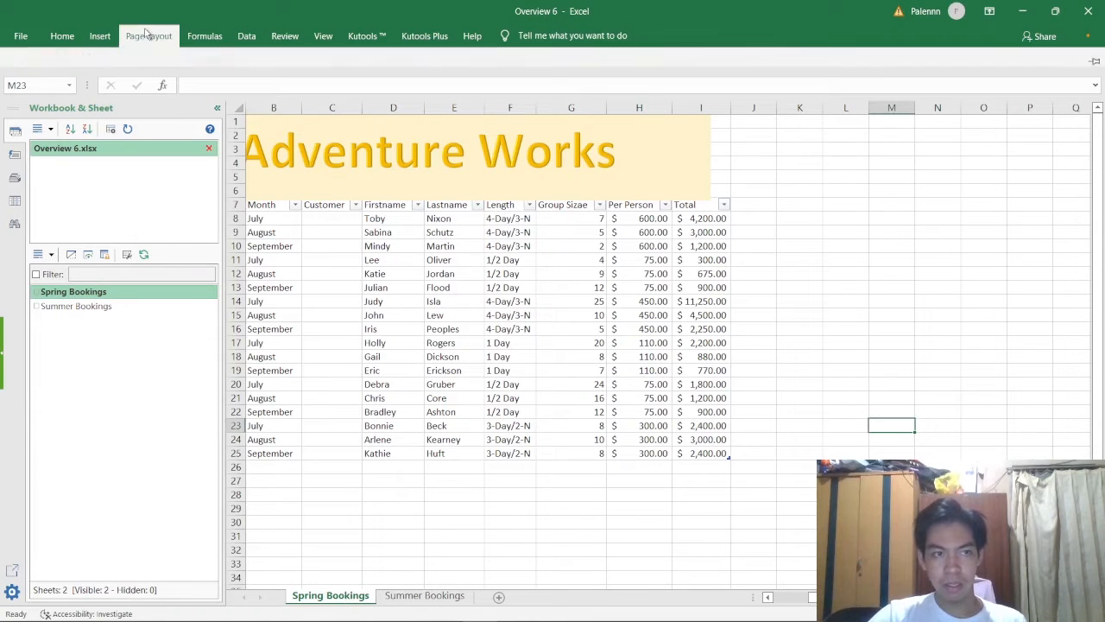
{"action": "left_click", "coordinate": [326, 70]}
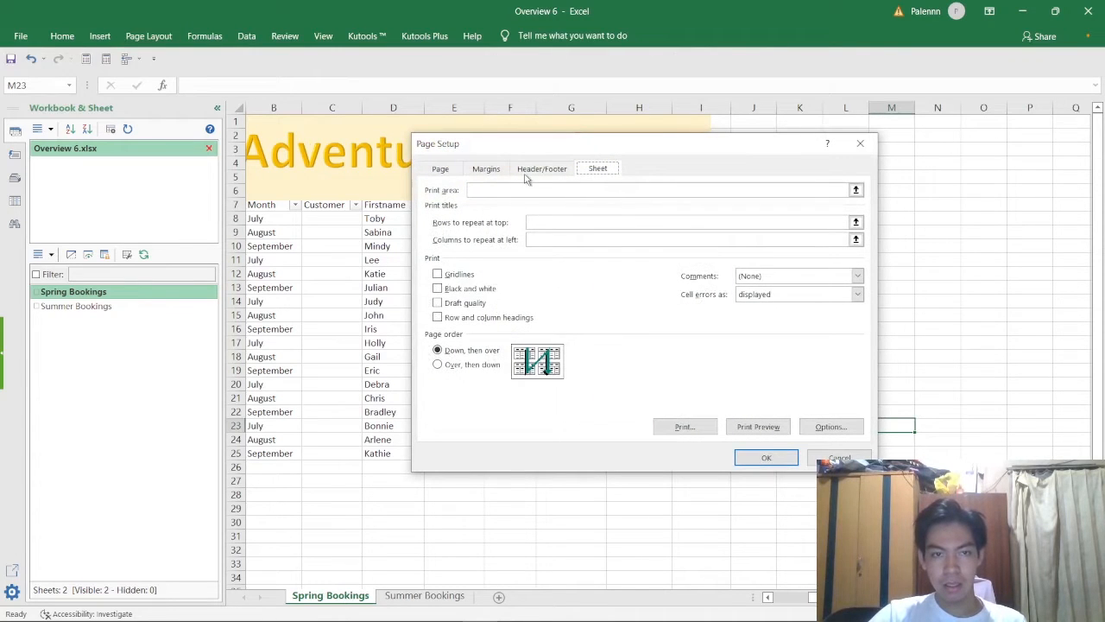
{"action": "left_click", "coordinate": [541, 169]}
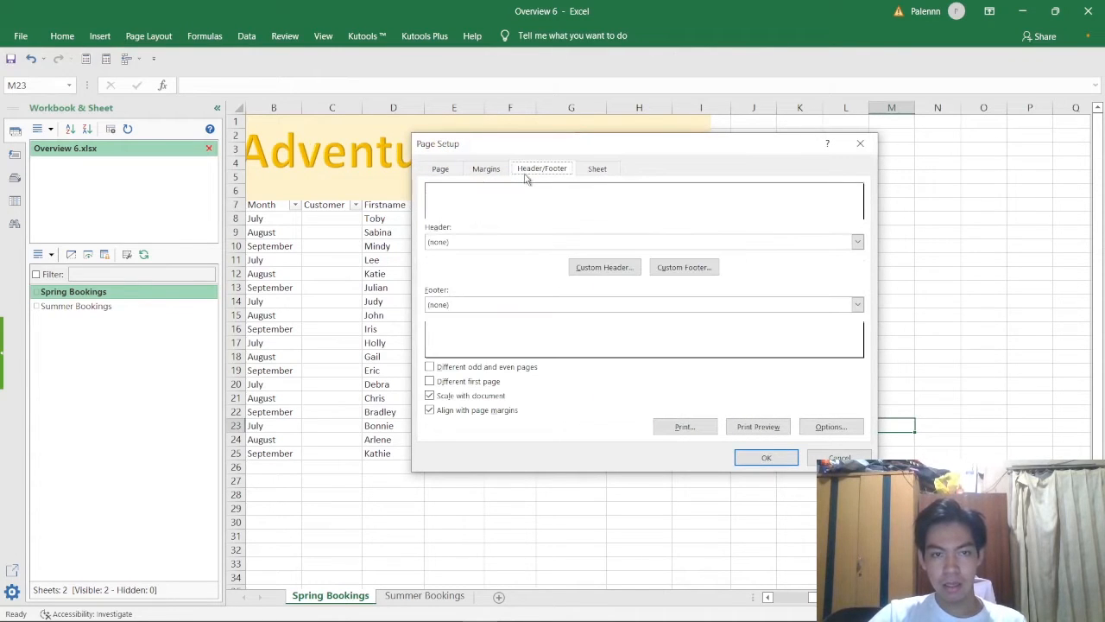
{"action": "left_click", "coordinate": [700, 307]}
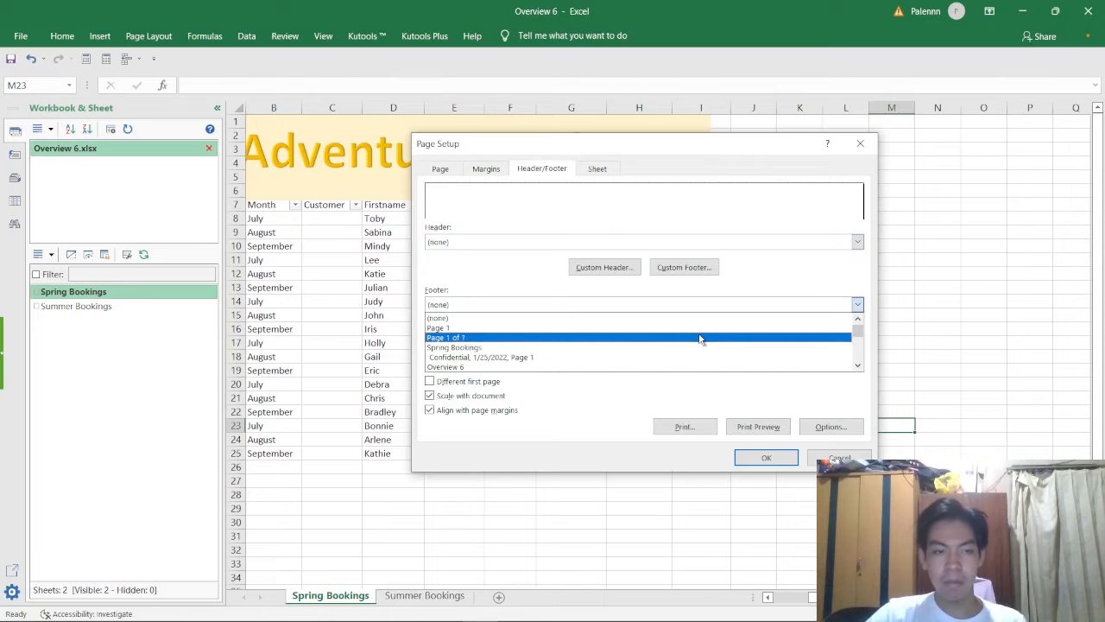
{"action": "left_click", "coordinate": [594, 338]}
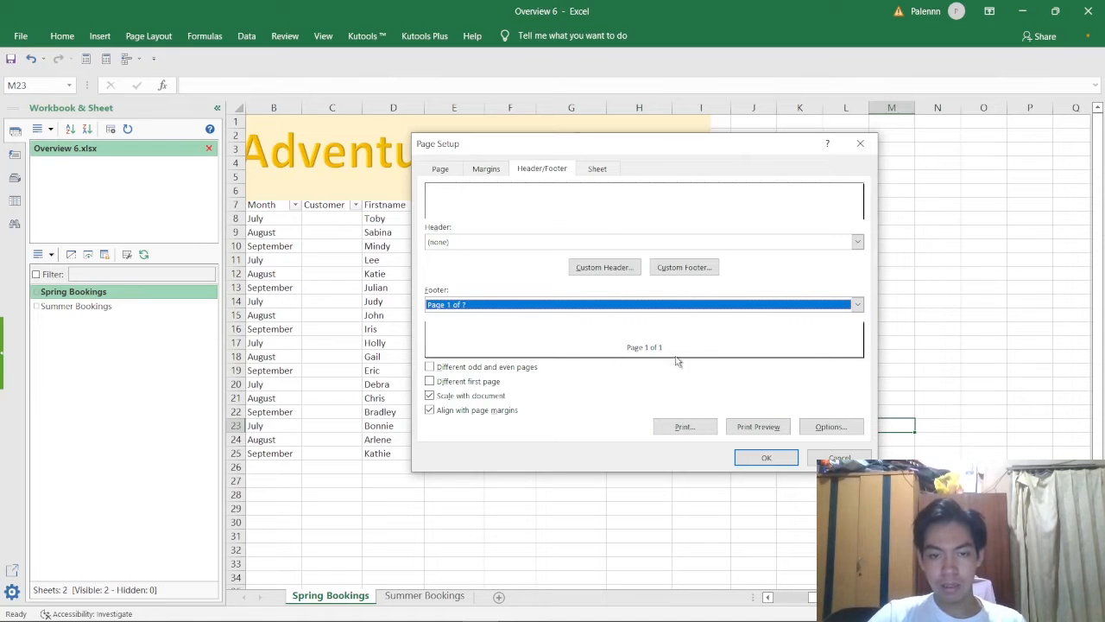
{"action": "left_click", "coordinate": [765, 457]}
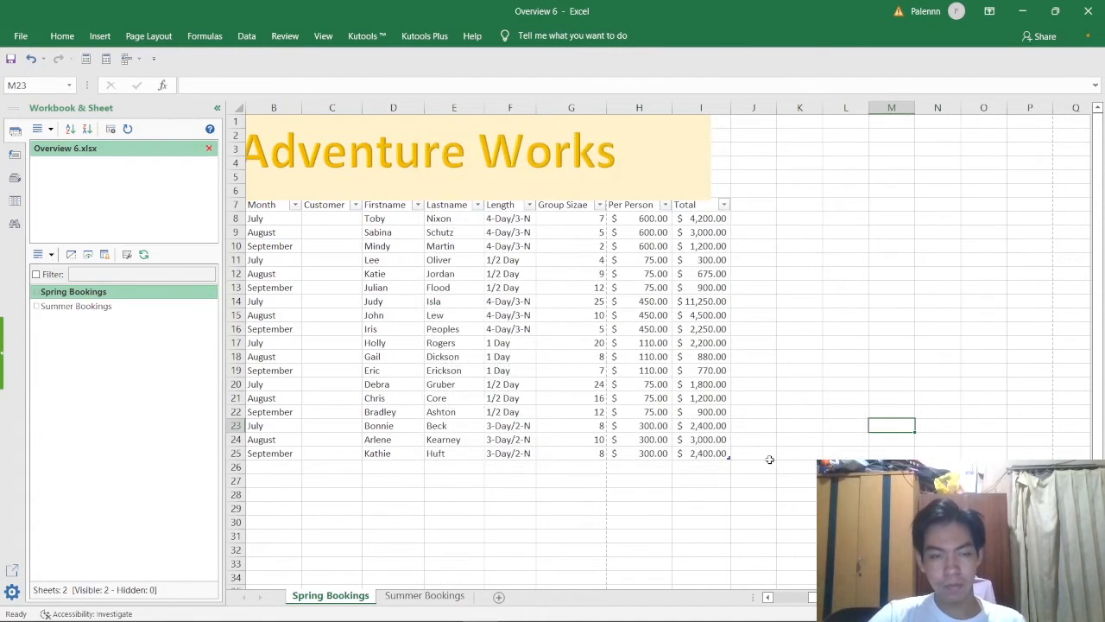
Switch to the exam PDF in Chrome and read Overview 7 Task 1 about the 3-D pie chart on Summer Sales
{"action": "key", "text": "alt+Tab"}
{"action": "key", "text": "Tab"}
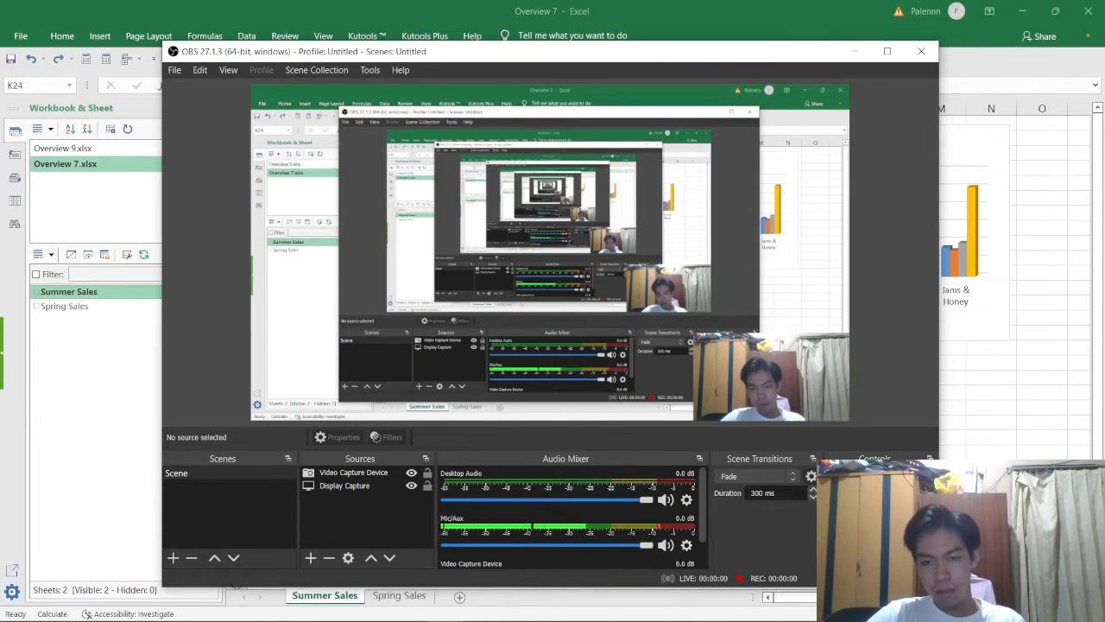
{"action": "key", "text": "alt+Tab"}
{"action": "key", "text": "Tab"}
{"action": "key", "text": "Tab"}
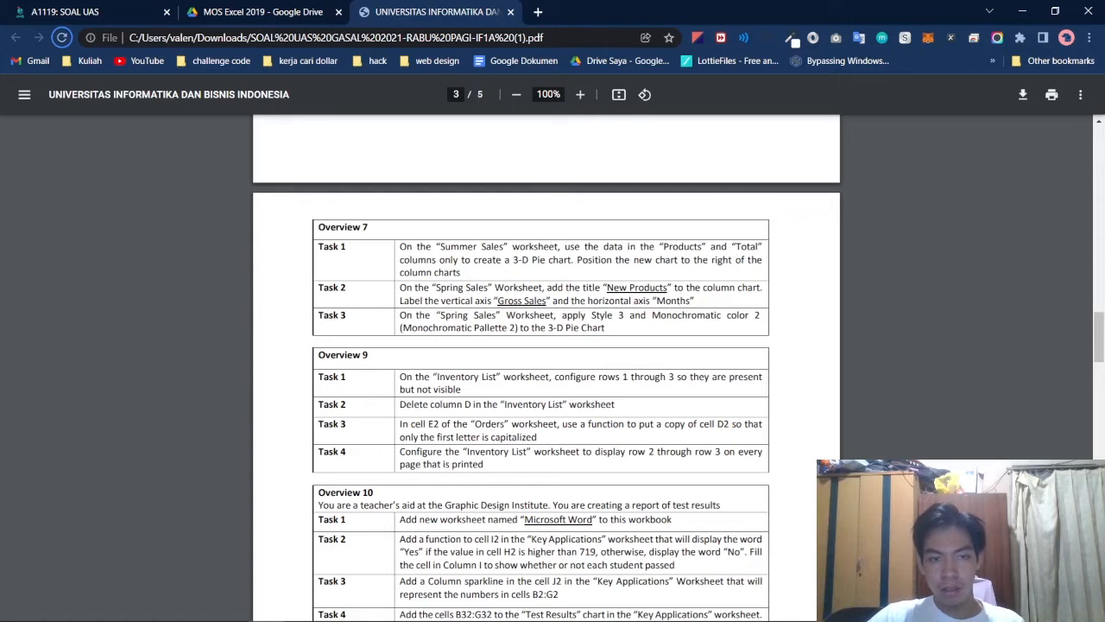
In the Overview 7 workbook in Excel, insert a 3-D pie chart from Summer Sales B9:F14 and add data labels
{"action": "key", "text": "alt+Tab"}
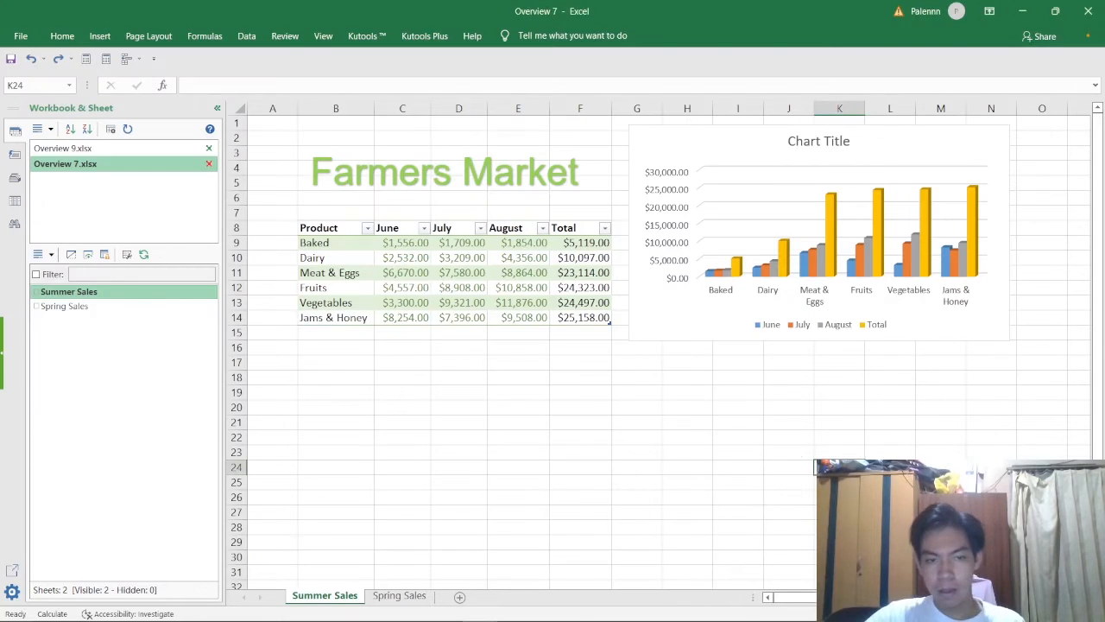
{"action": "left_click_drag", "start_coordinate": [356, 244], "coordinate": [564, 320]}
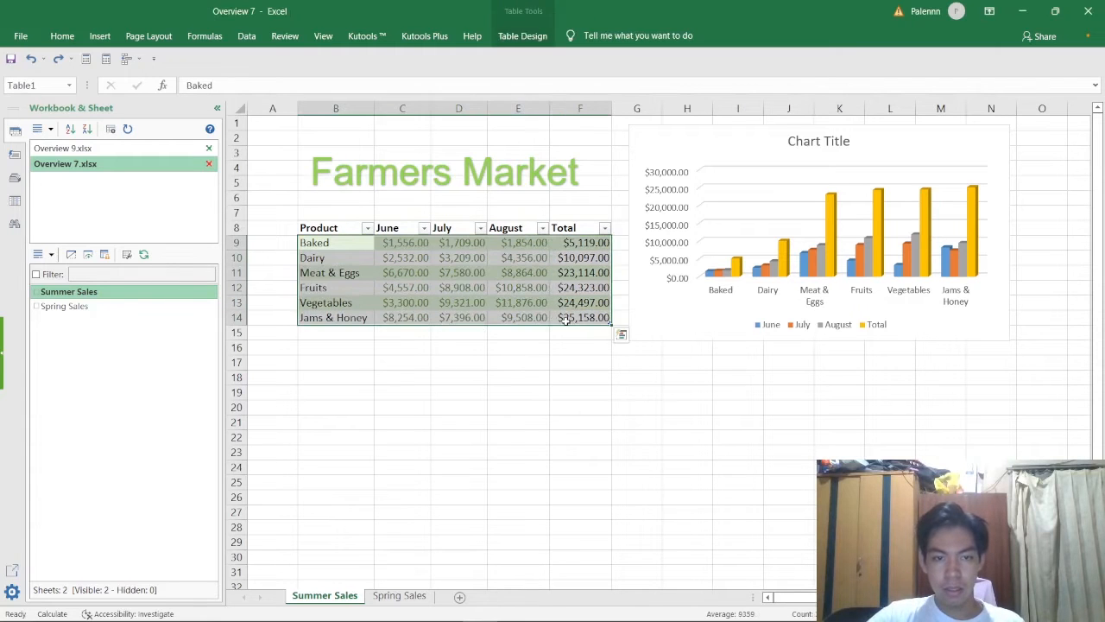
{"action": "left_click", "coordinate": [100, 36]}
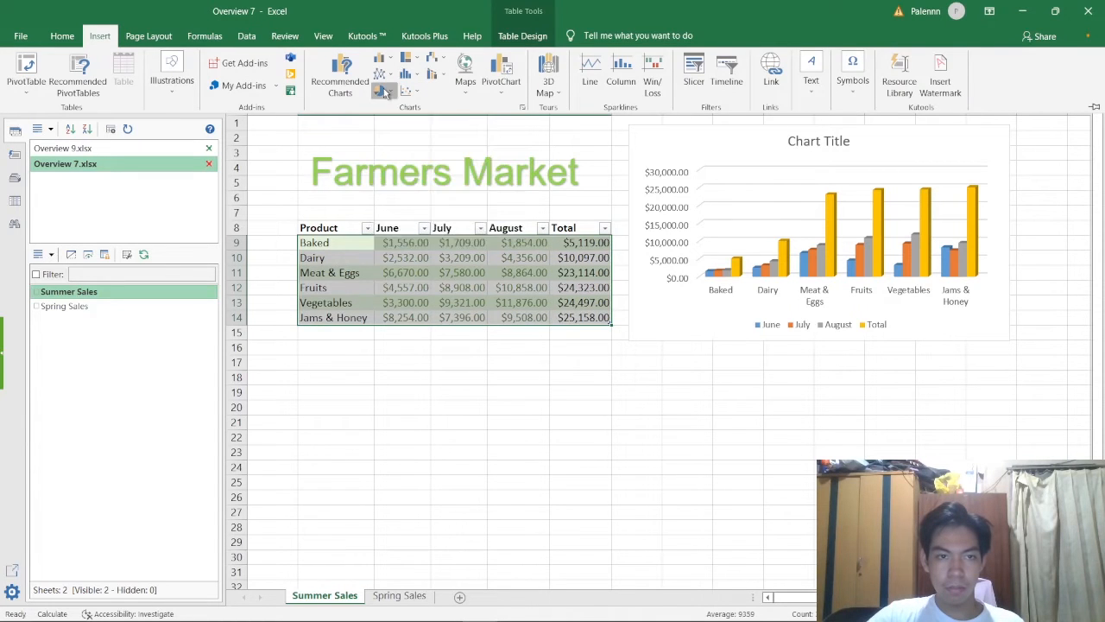
{"action": "left_click", "coordinate": [383, 90]}
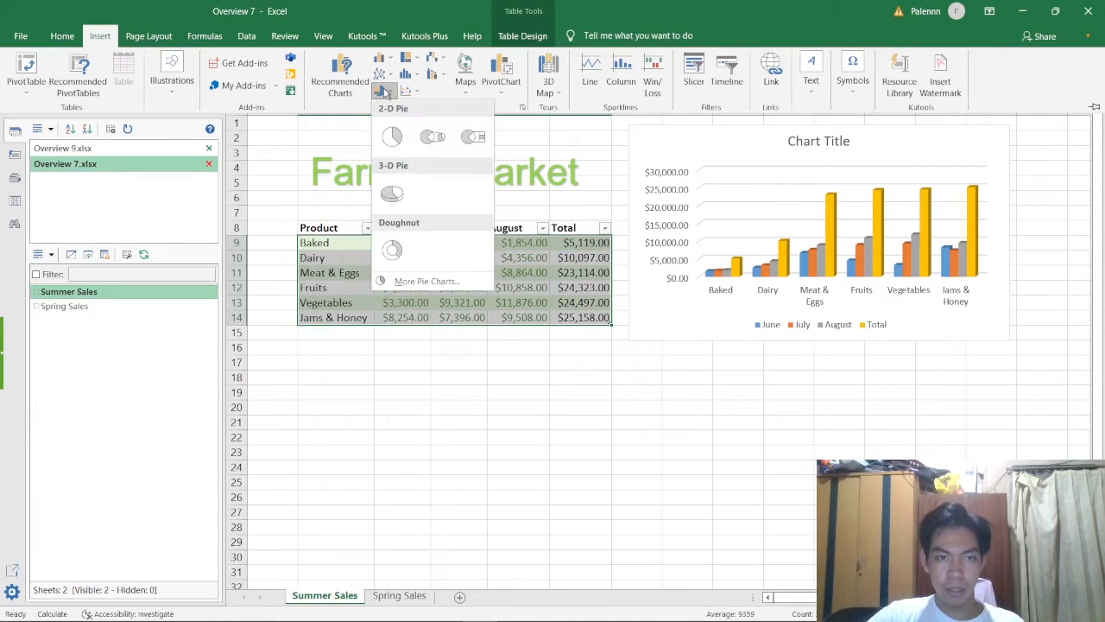
{"action": "left_click", "coordinate": [387, 200]}
{"action": "left_click_drag", "start_coordinate": [733, 251], "coordinate": [595, 336]}
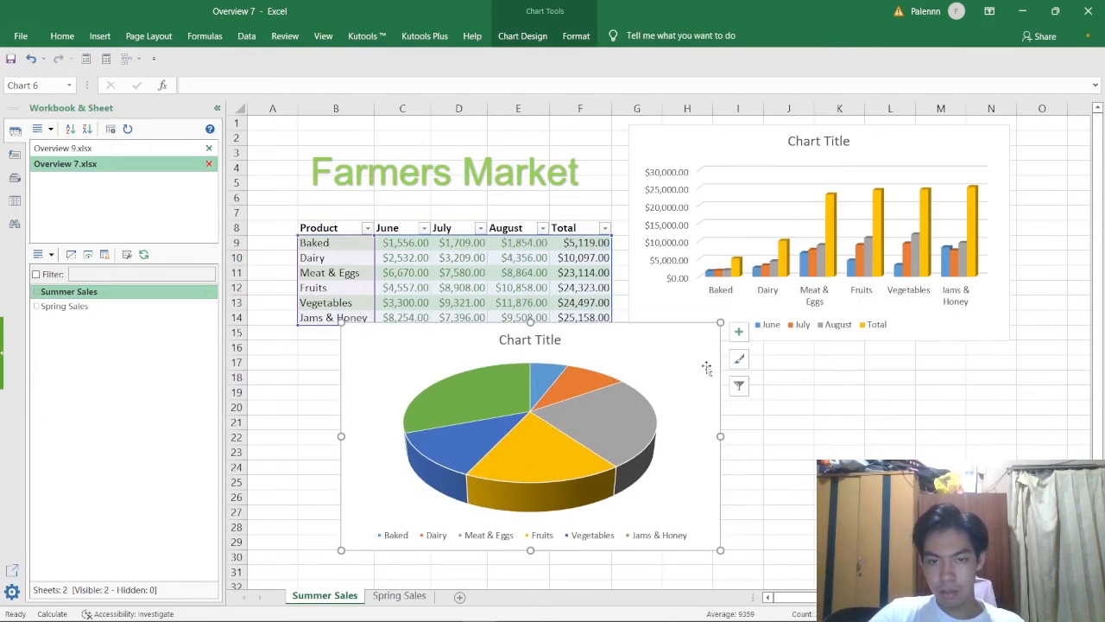
{"action": "left_click", "coordinate": [741, 334]}
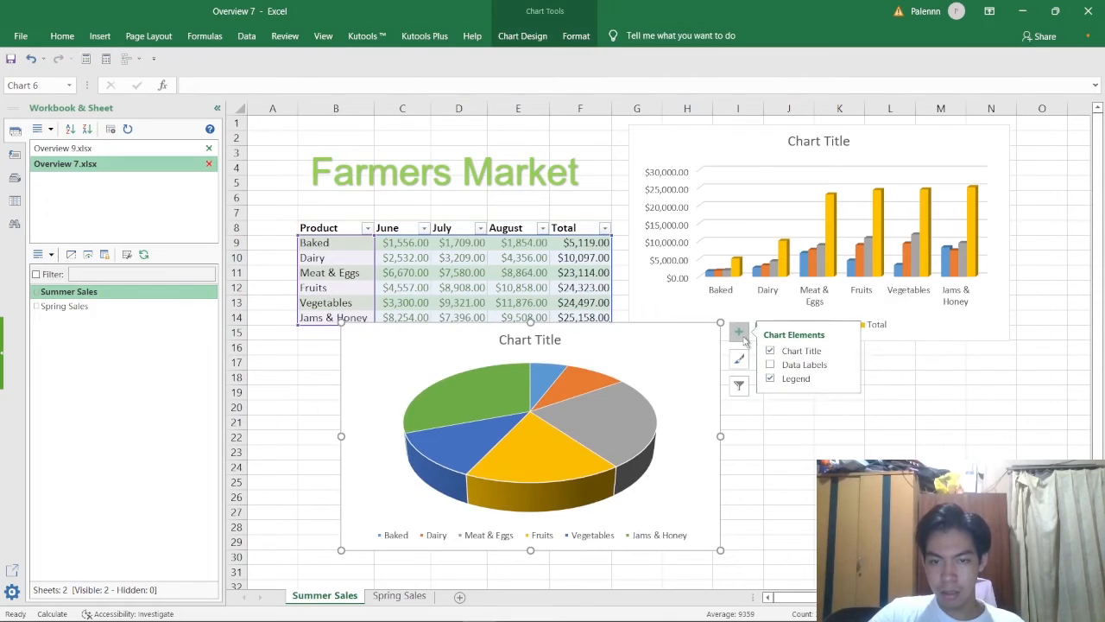
{"action": "left_click", "coordinate": [769, 365]}
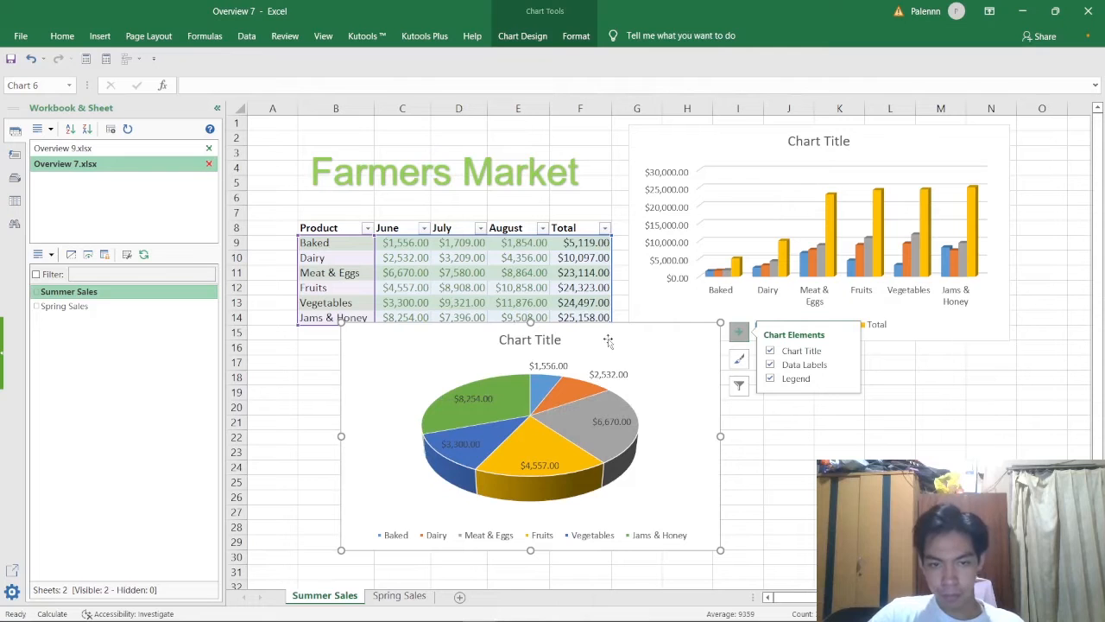
Place the new 3-D pie chart directly to the right of the column chart on Summer Sales
{"action": "left_click_drag", "start_coordinate": [366, 336], "coordinate": [1052, 136]}
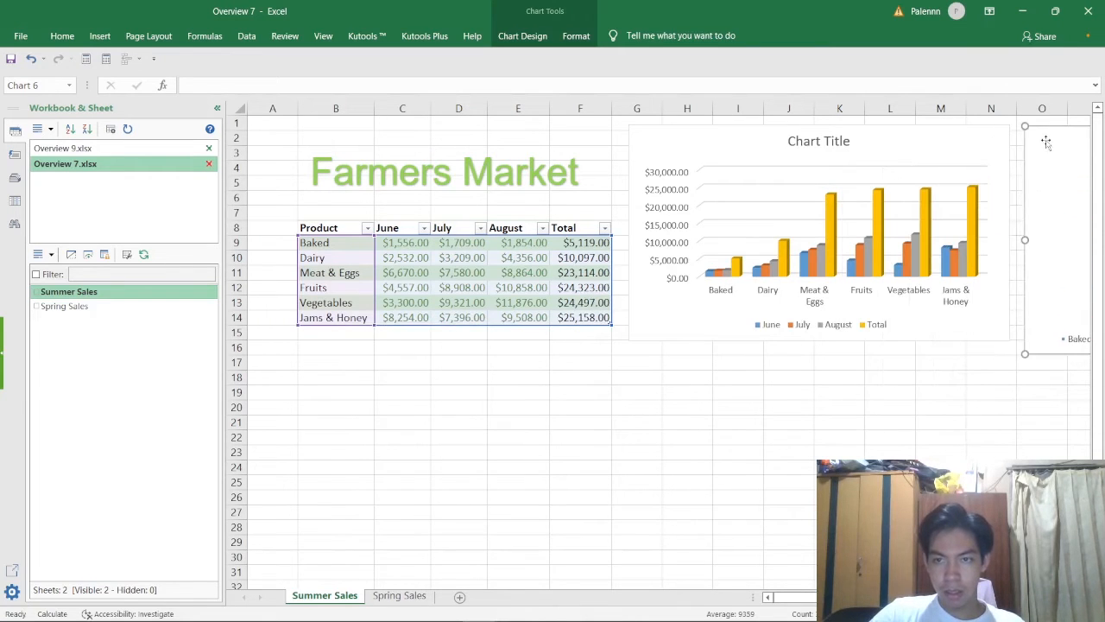
{"action": "left_click_drag", "start_coordinate": [898, 596], "coordinate": [912, 597]}
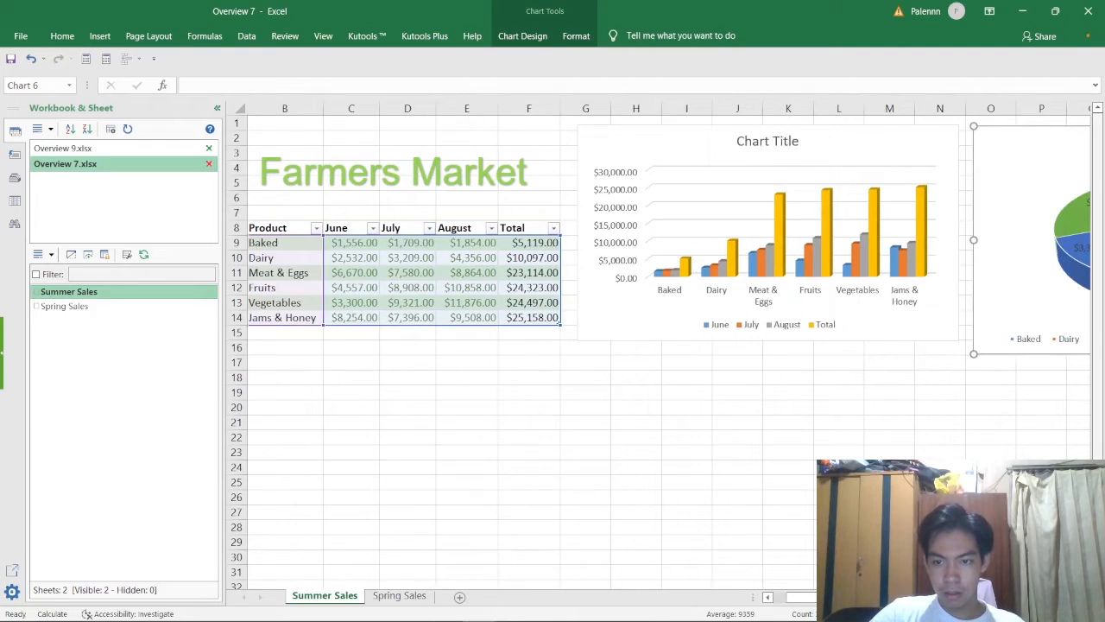
{"action": "mouse_move", "coordinate": [1023, 141]}
{"action": "left_mouse_down"}
{"action": "mouse_move", "coordinate": [930, 247]}
{"action": "mouse_move", "coordinate": [1077, 171]}
{"action": "mouse_move", "coordinate": [1054, 186]}
{"action": "mouse_move", "coordinate": [1021, 131]}
{"action": "left_mouse_up"}
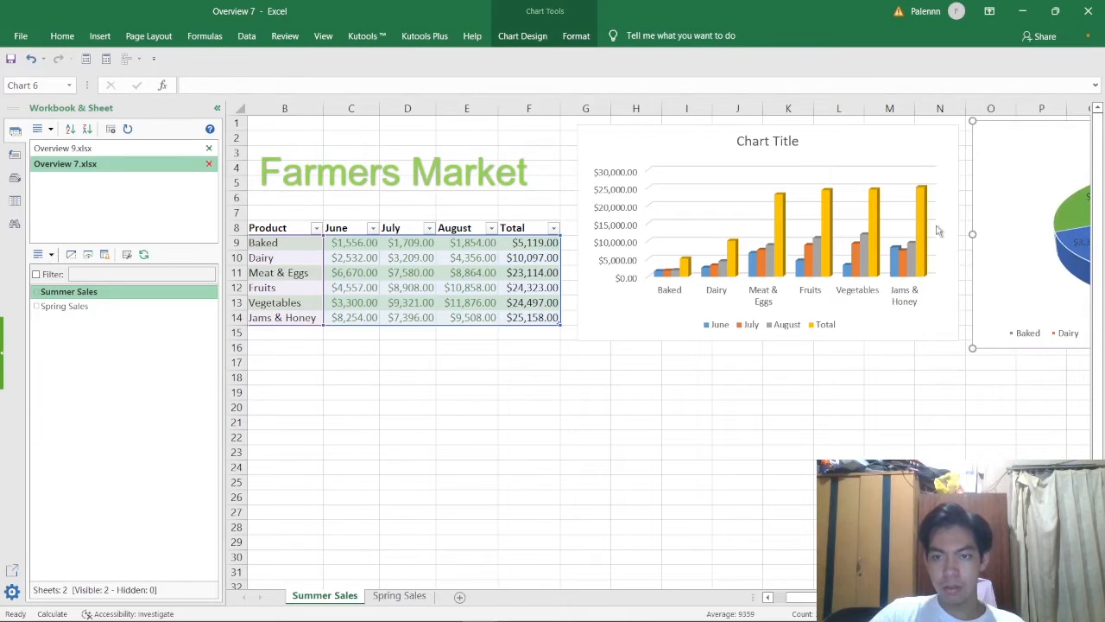
Move the 3-D pie chart directly below the column chart on the Summer Sales worksheet
{"action": "key", "text": "alt+Tab"}
{"action": "left_click", "coordinate": [222, 346]}
{"action": "left_click_drag", "start_coordinate": [990, 148], "coordinate": [619, 365]}
Switch to the exam PDF in Chrome and read Overview 7 Task 2 about the column chart's title and axis labels
{"action": "key", "text": "alt+Tab"}
{"action": "left_click", "coordinate": [452, 322]}
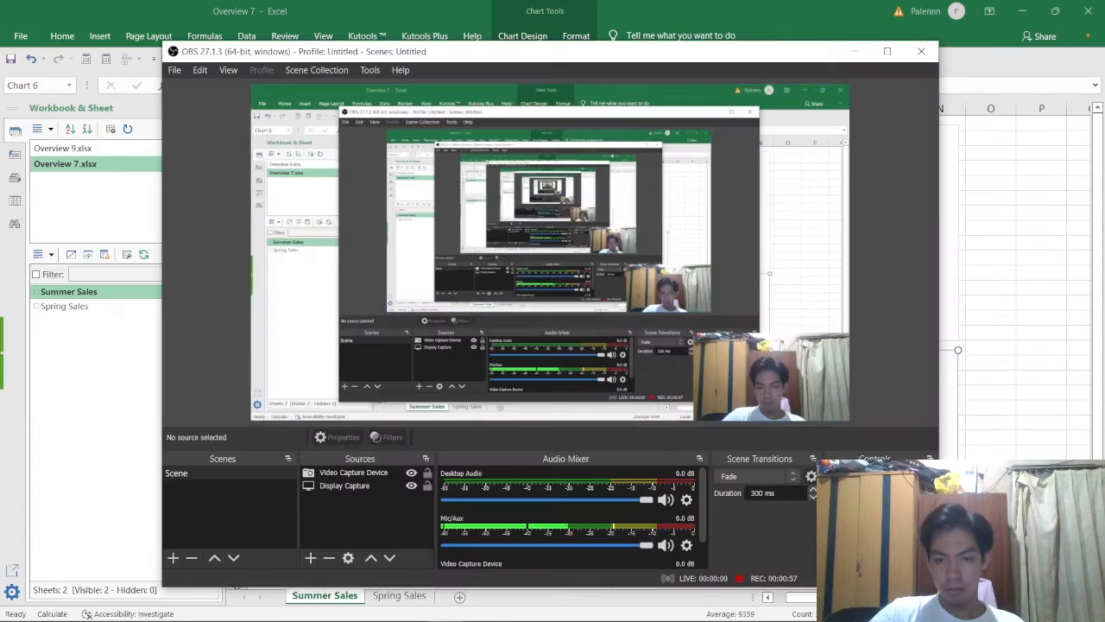
{"action": "key", "text": "alt+Tab"}
{"action": "key", "text": "alt+Tab"}
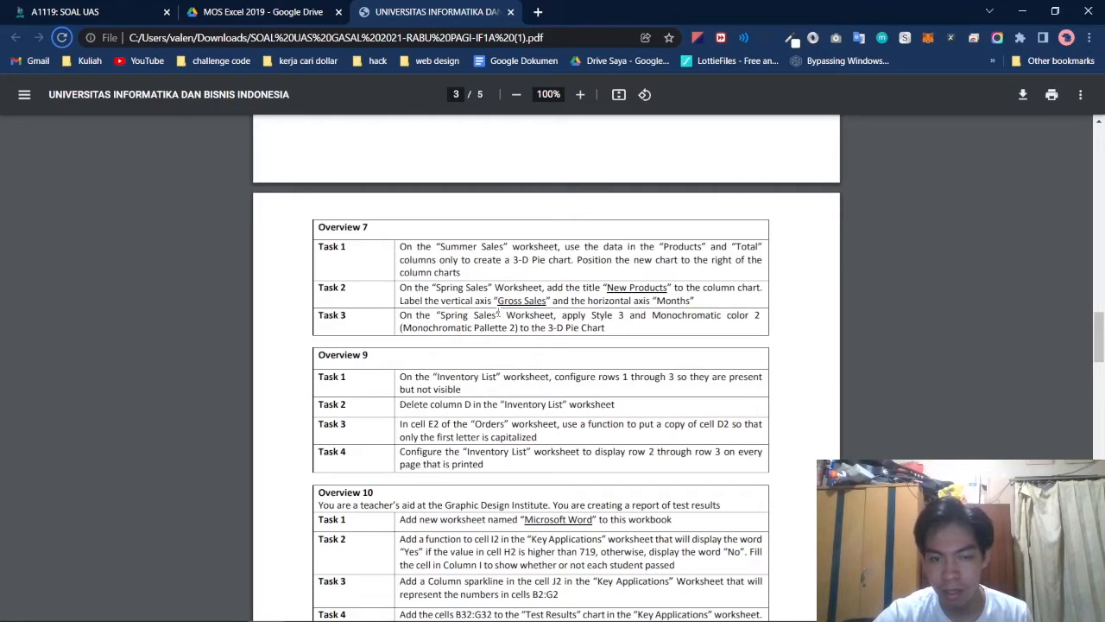
Back in Excel, set the text direction of the Spring Sales column chart's "Gross Sales" axis title to Horizontal
{"action": "key", "text": "alt+Tab"}
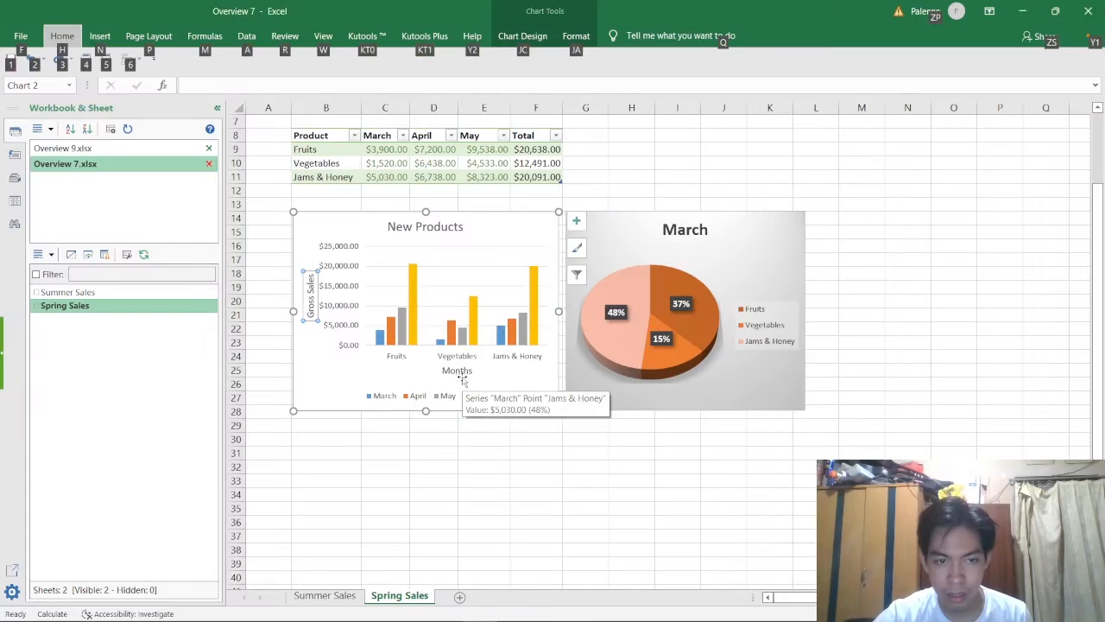
{"action": "left_click", "coordinate": [339, 368]}
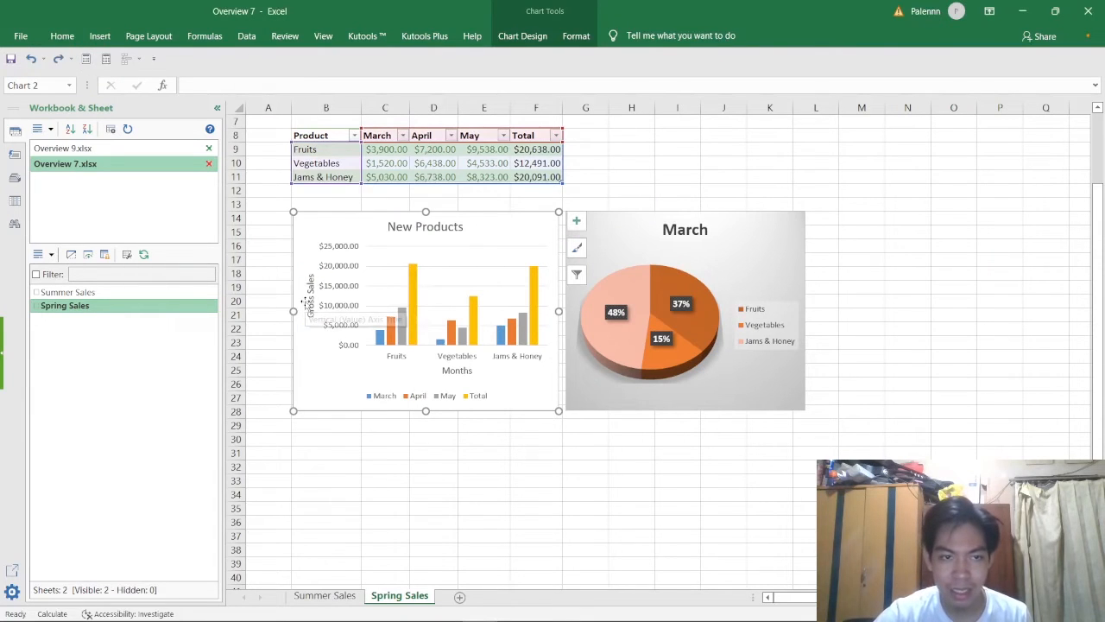
{"action": "left_click", "coordinate": [309, 302]}
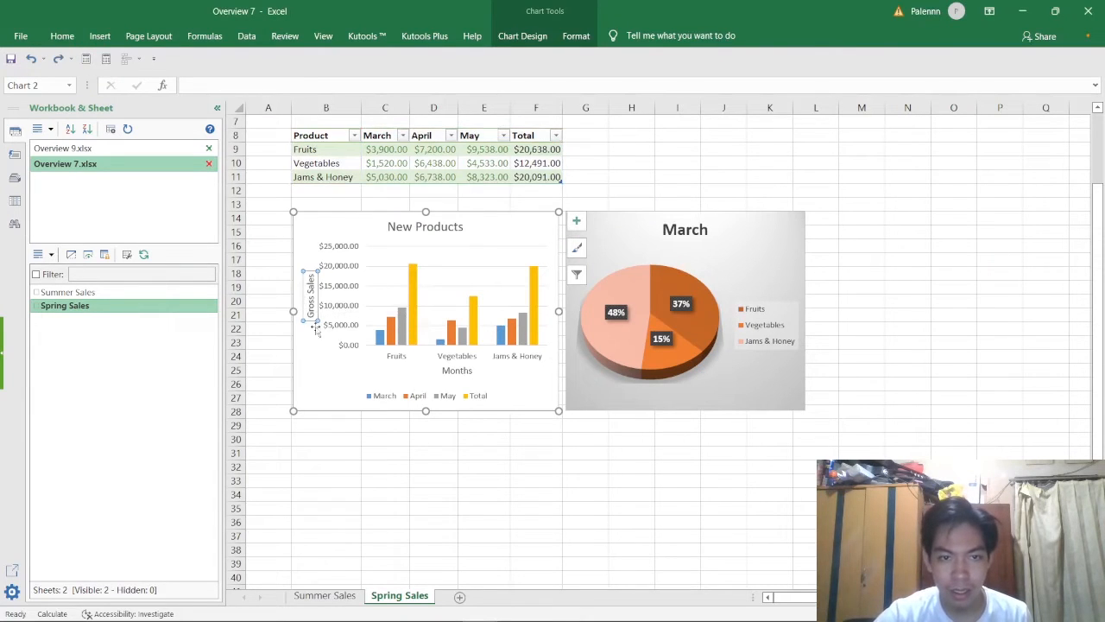
{"action": "left_click", "coordinate": [576, 223]}
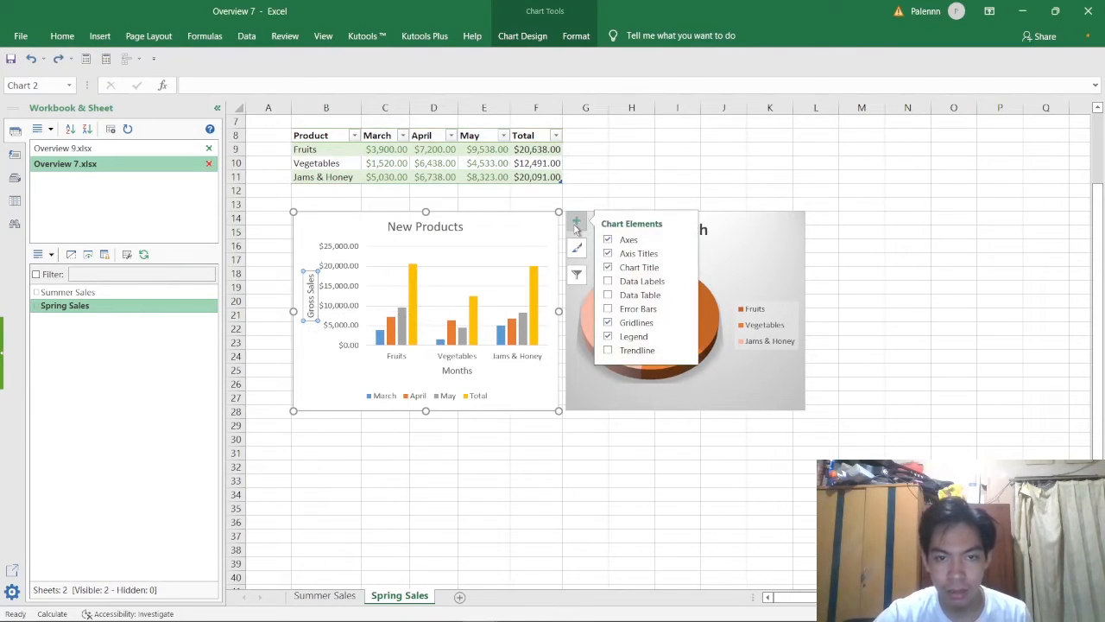
{"action": "left_click", "coordinate": [684, 254]}
{"action": "left_click", "coordinate": [715, 285]}
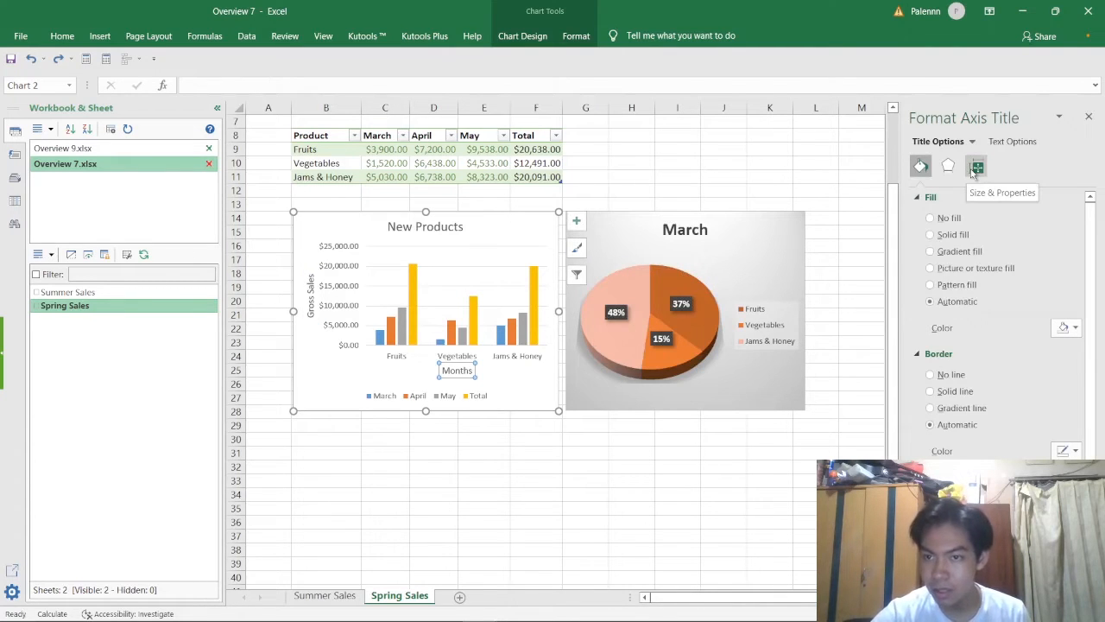
{"action": "left_click", "coordinate": [975, 167]}
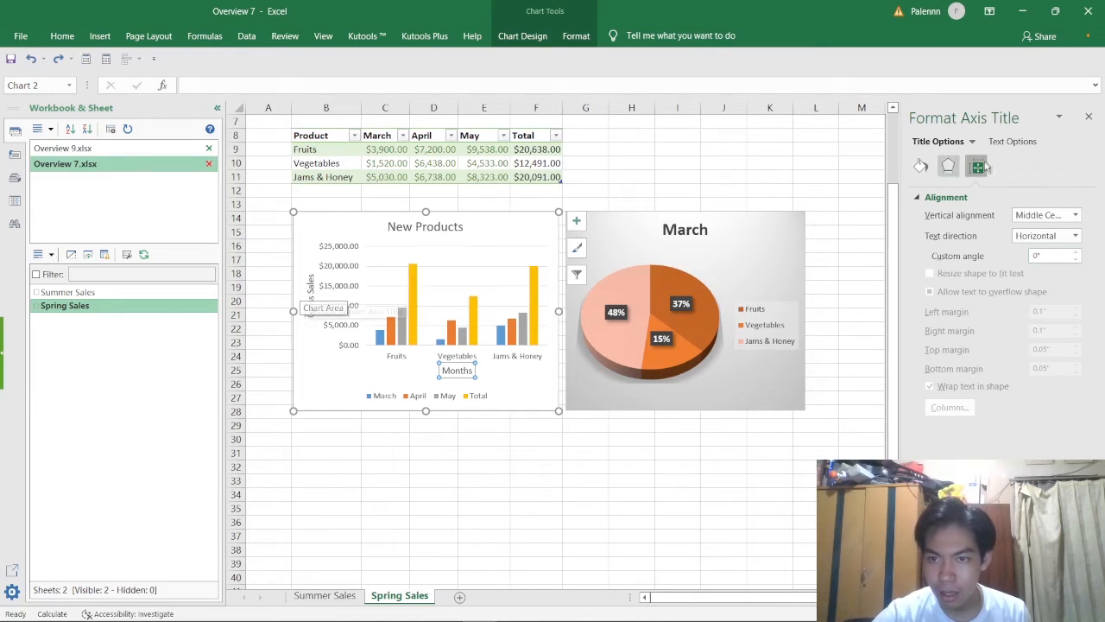
{"action": "left_click", "coordinate": [313, 296]}
{"action": "left_click", "coordinate": [1043, 236]}
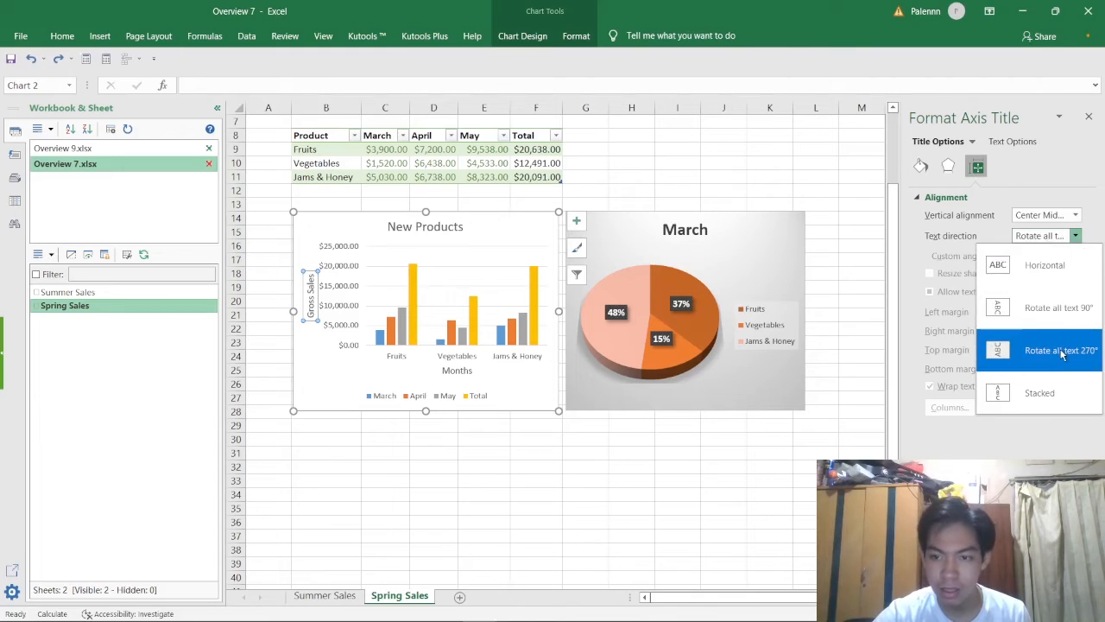
{"action": "left_click", "coordinate": [1067, 281]}
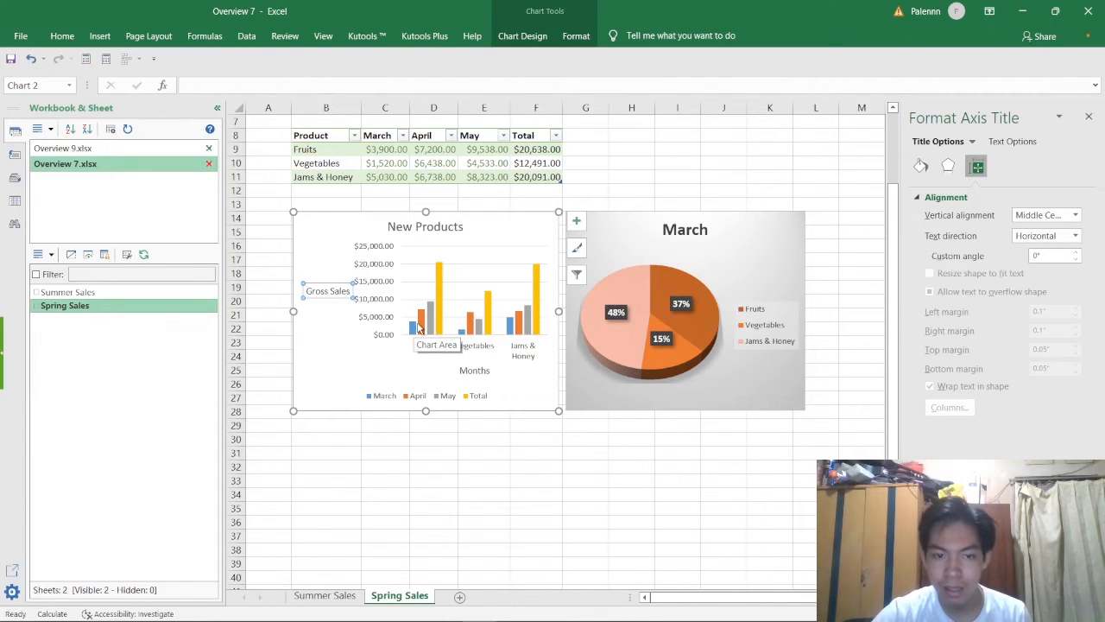
{"action": "left_click", "coordinate": [1088, 116]}
Switch to the exam PDF in Chrome and read Overview 7 Task 3 about the 3-D pie chart's style and color
{"action": "key", "text": "alt+Tab"}
{"action": "left_click", "coordinate": [486, 325]}
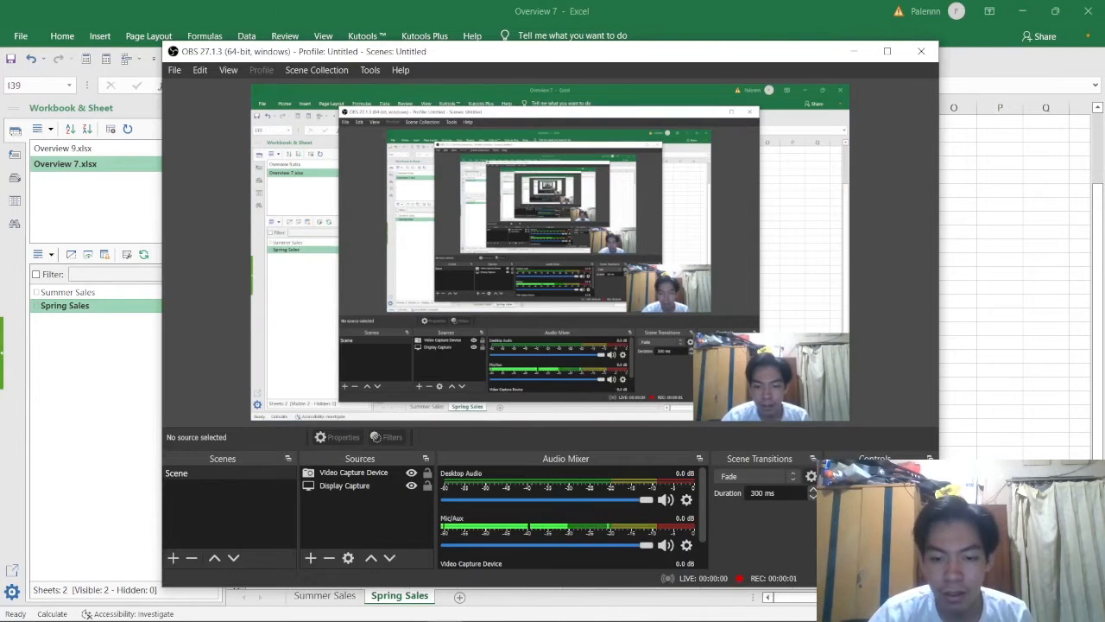
{"action": "key", "text": "alt+Tab"}
{"action": "left_click", "coordinate": [489, 340]}
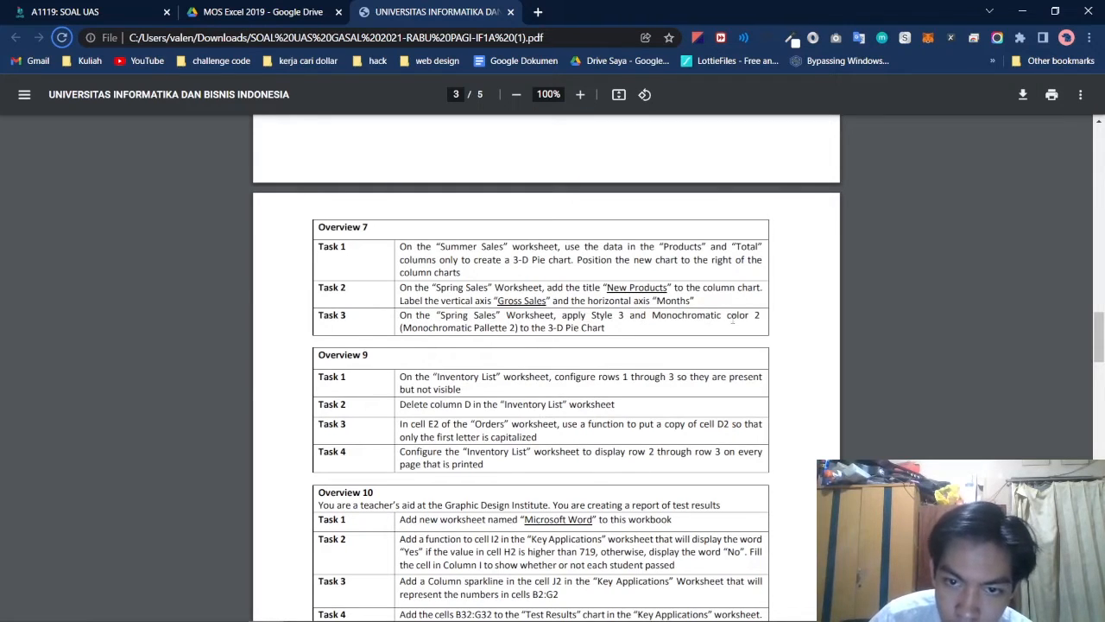
Switch to the Overview 7 workbook in Excel and apply the gray monochromatic palette to the Spring Sales 3-D pie chart
{"action": "key", "text": "alt+Tab"}
{"action": "key", "text": "Tab"}
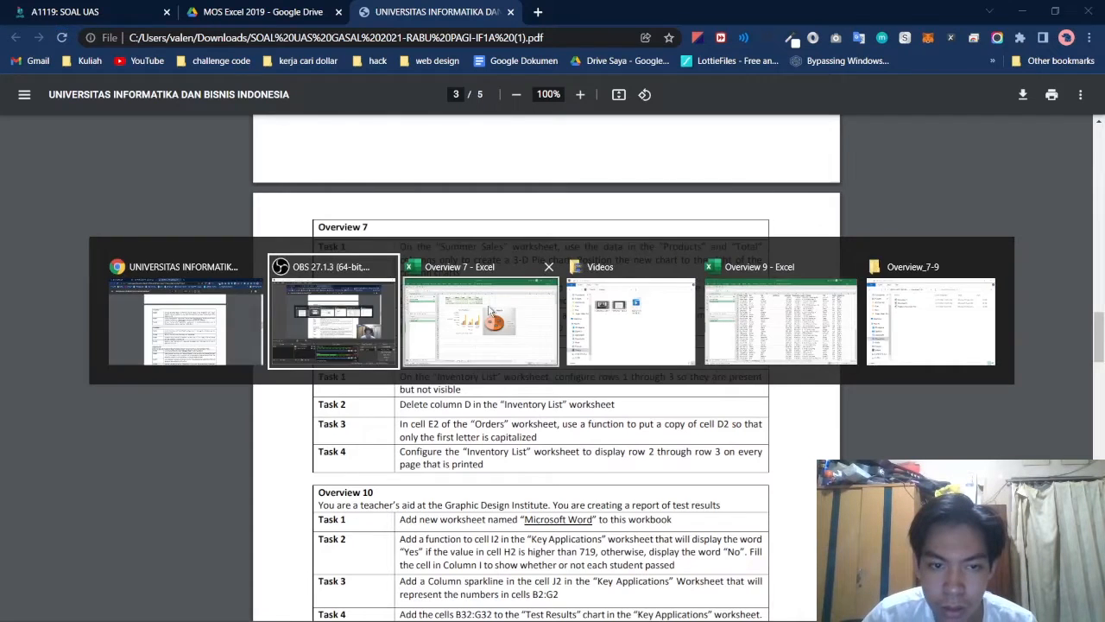
{"action": "left_click", "coordinate": [780, 309]}
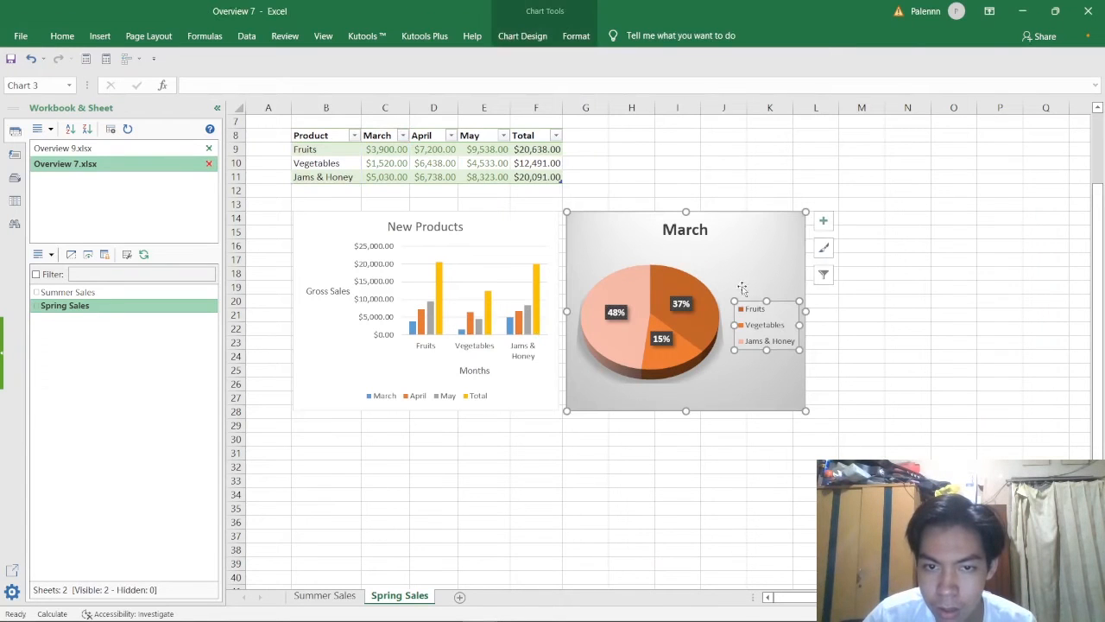
{"action": "left_click", "coordinate": [823, 250]}
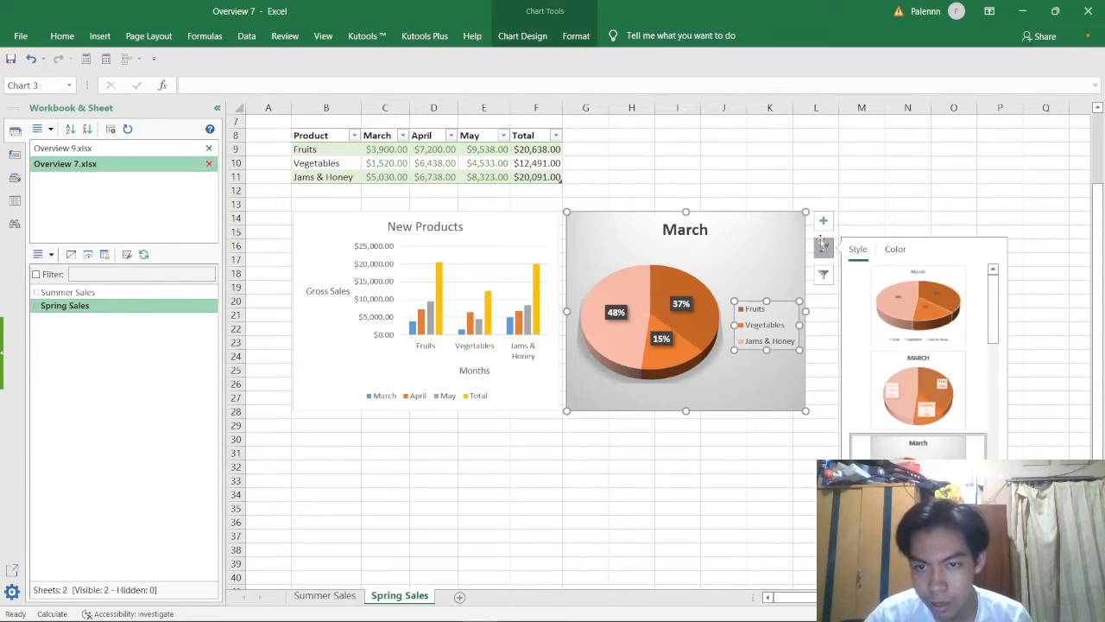
{"action": "left_click", "coordinate": [894, 250]}
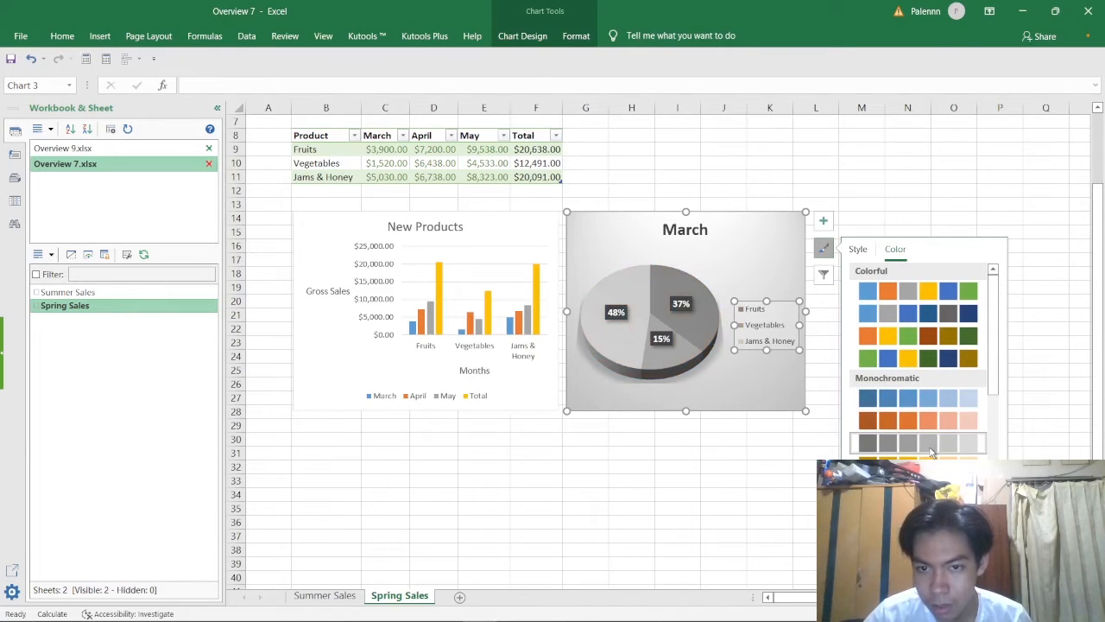
{"action": "left_click", "coordinate": [865, 443]}
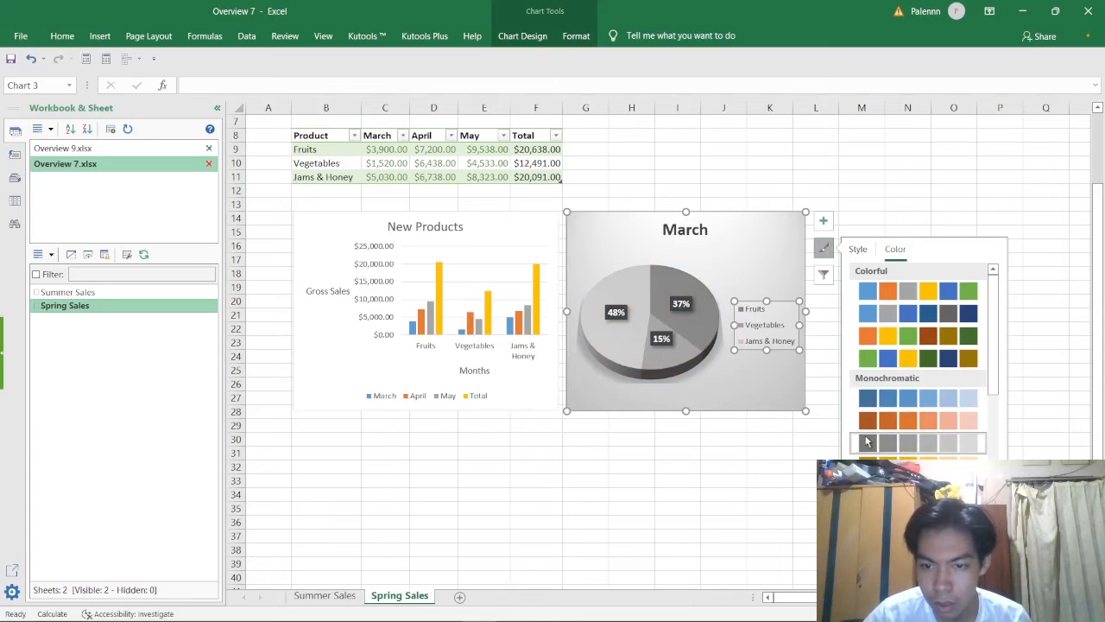
{"action": "left_click", "coordinate": [791, 446]}
Switch to the exam PDF in Chrome, read Overview 9 Task 1 about rows 1 through 3, and return to the Overview 9 workbook
{"action": "key", "text": "alt+Tab"}
{"action": "left_click", "coordinate": [494, 321]}
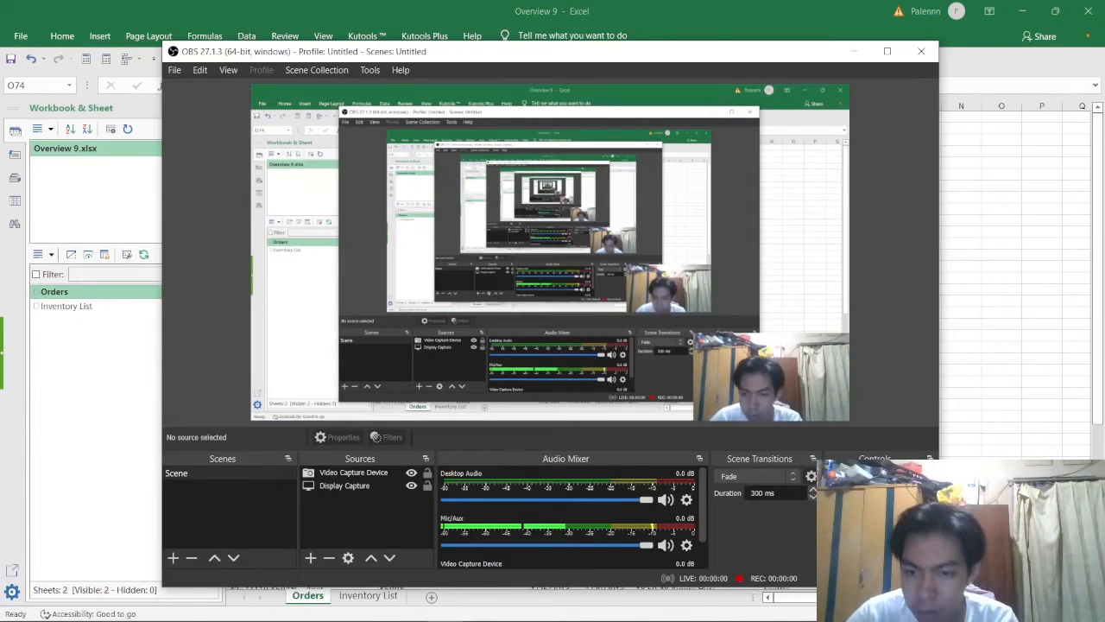
{"action": "key", "text": "alt+Tab"}
{"action": "key", "text": "alt+Tab"}
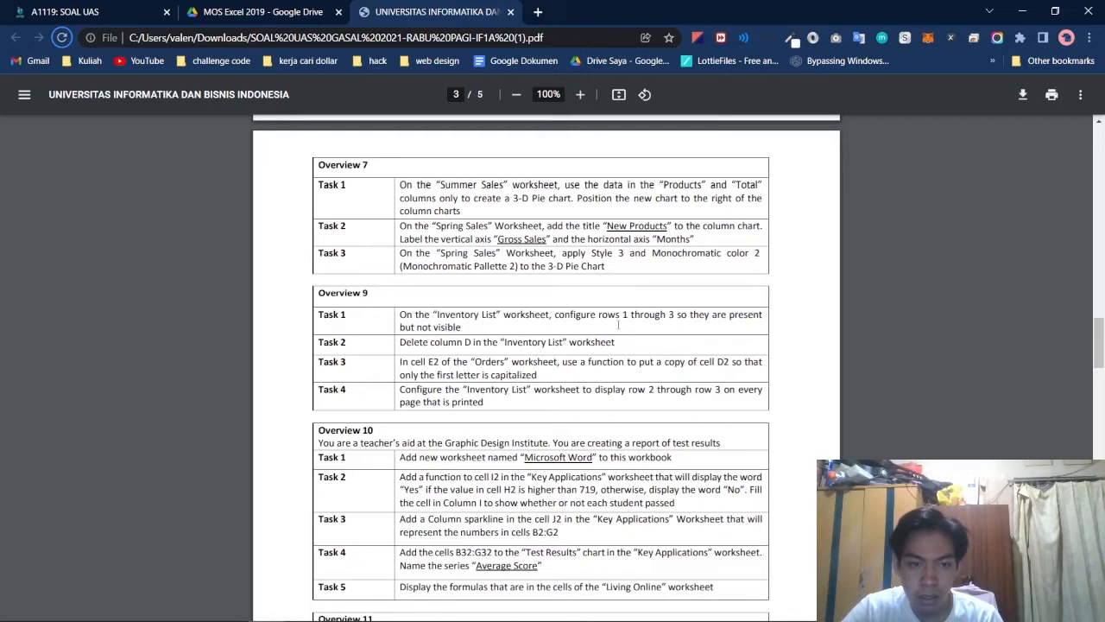
{"action": "key", "text": "alt+Tab"}
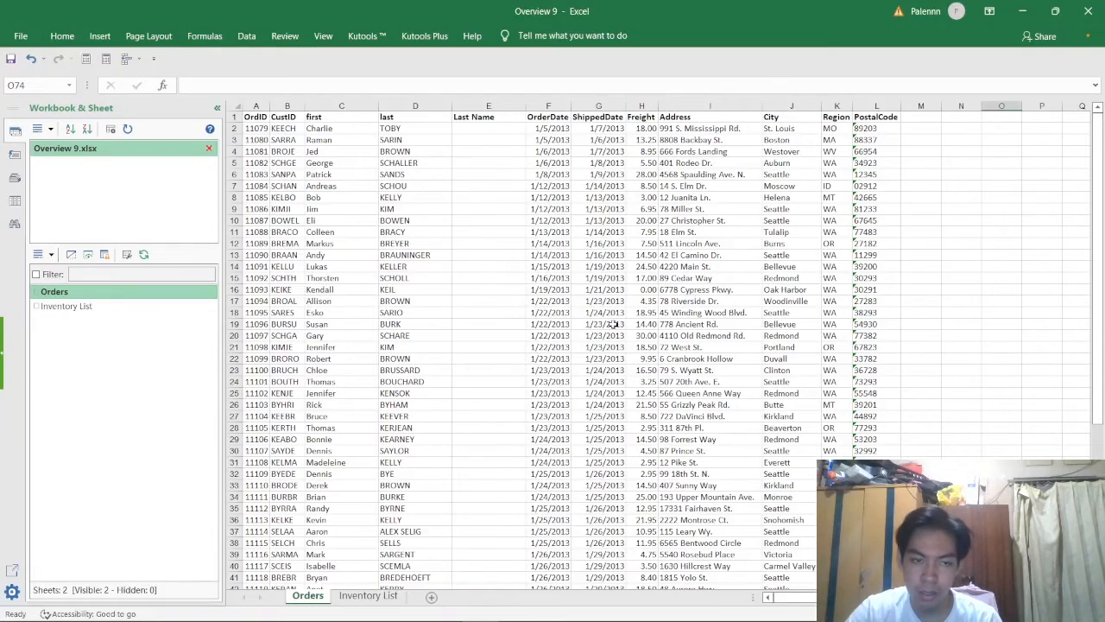
{"action": "left_click", "coordinate": [419, 346]}
{"action": "key", "text": "ctrl+a"}
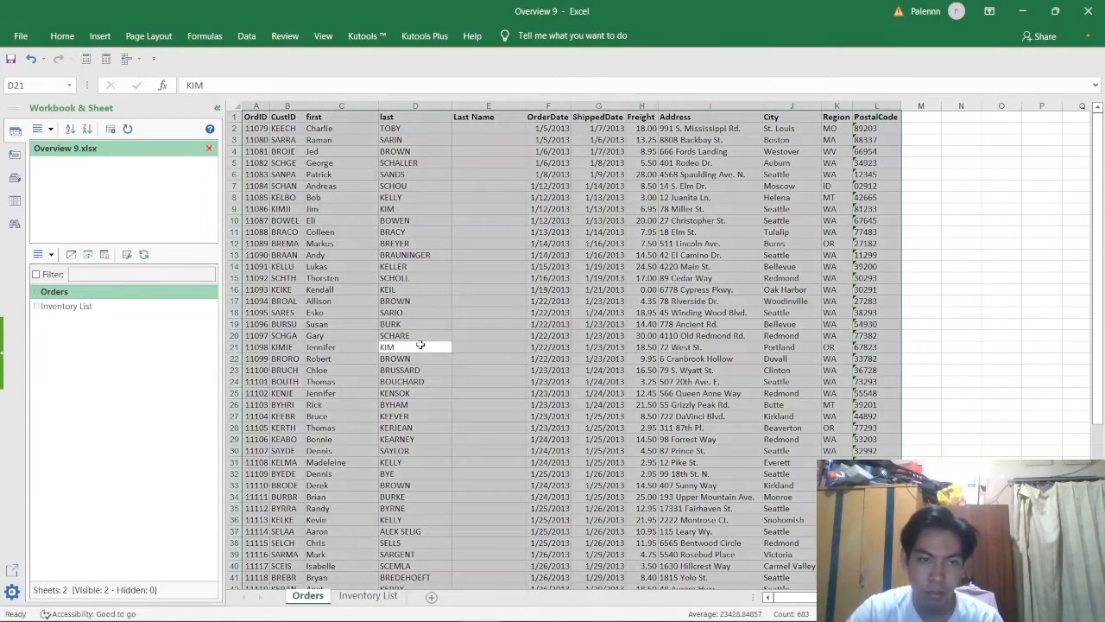
{"action": "right_click", "coordinate": [564, 220]}
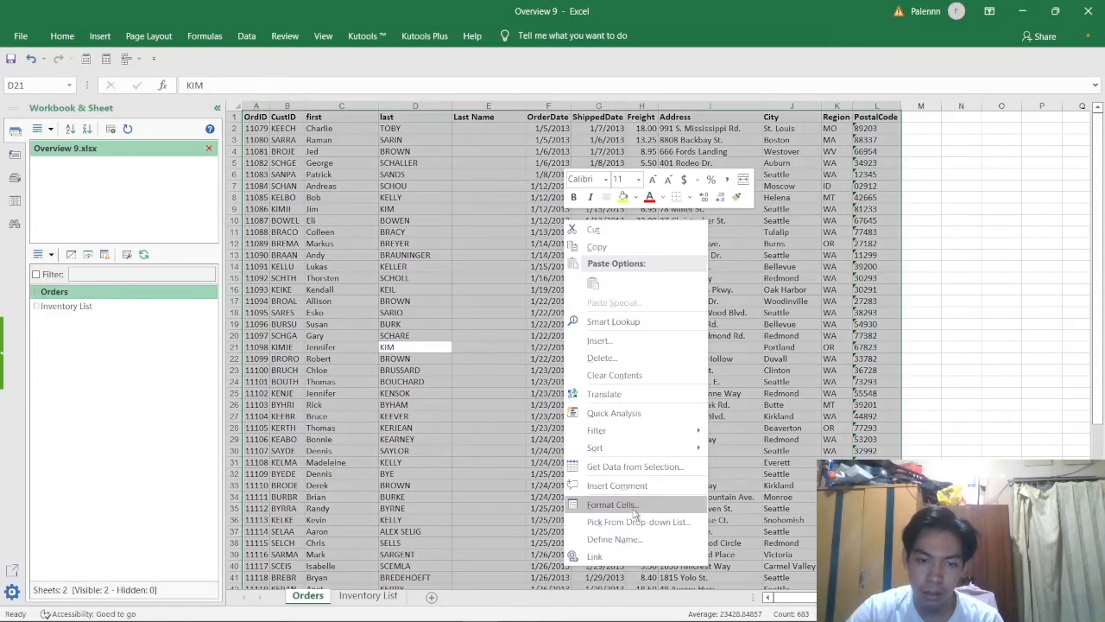
{"action": "right_click", "coordinate": [476, 260]}
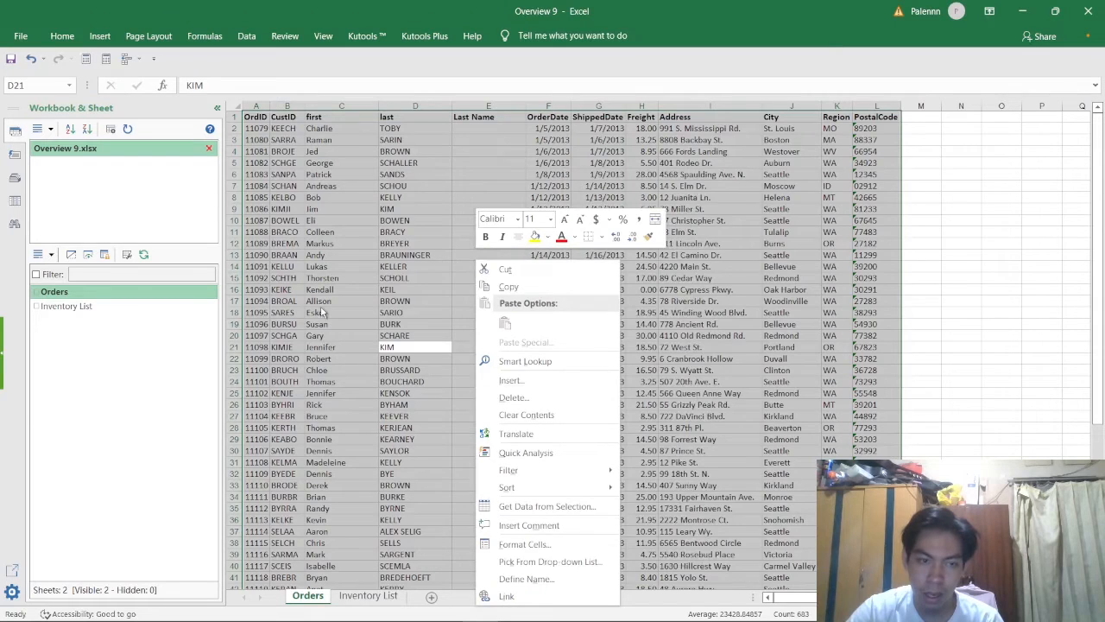
{"action": "key", "text": "Escape"}
Unhide any hidden rows on the Orders worksheet, including across the whole sheet
{"action": "right_click", "coordinate": [235, 292]}
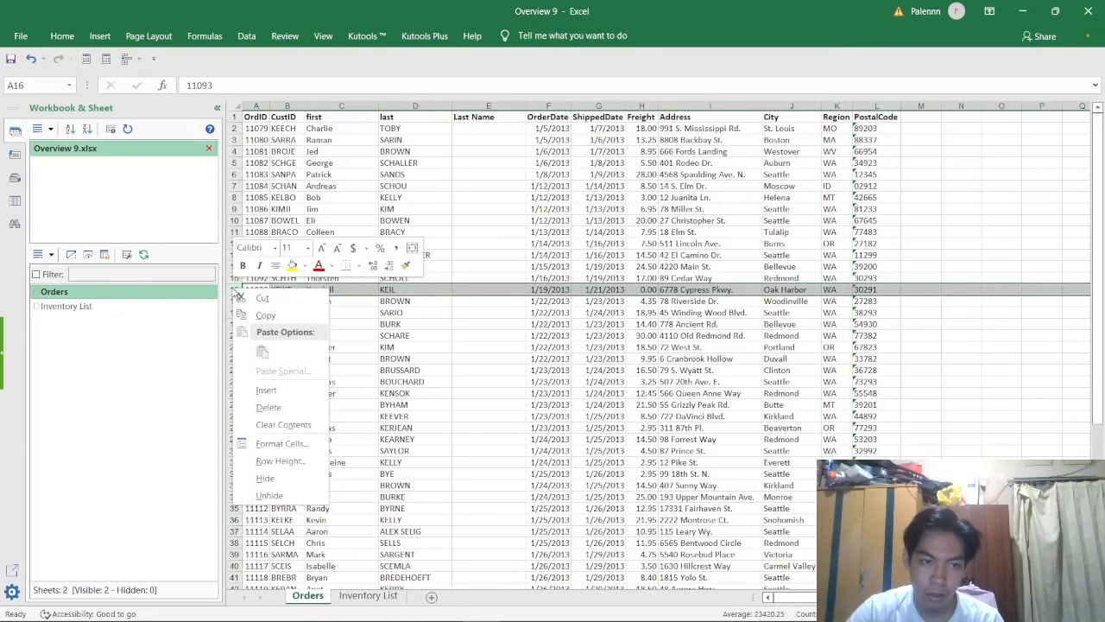
{"action": "left_click", "coordinate": [269, 495]}
{"action": "left_click", "coordinate": [1001, 208]}
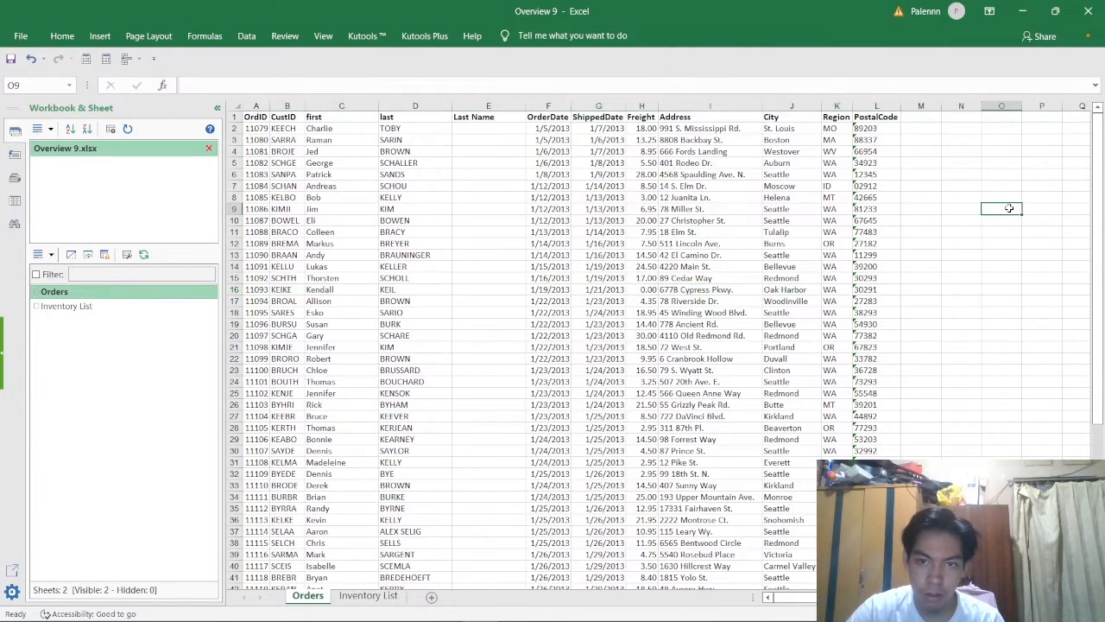
{"action": "key", "text": "ctrl+a"}
{"action": "right_click", "coordinate": [881, 219]}
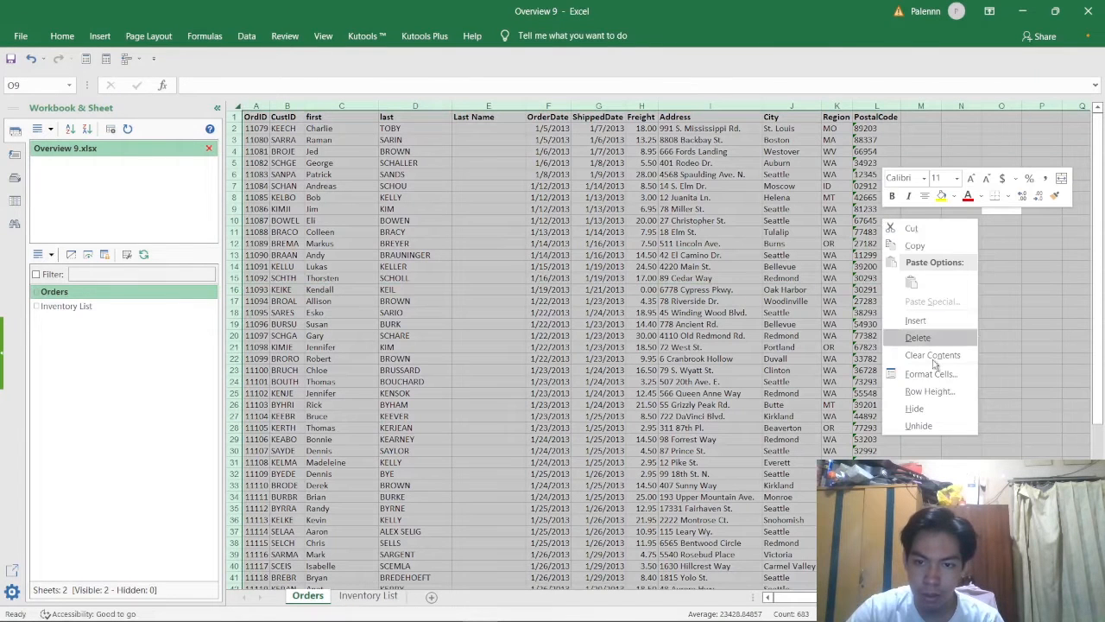
{"action": "left_click", "coordinate": [951, 428]}
{"action": "left_click", "coordinate": [952, 429]}
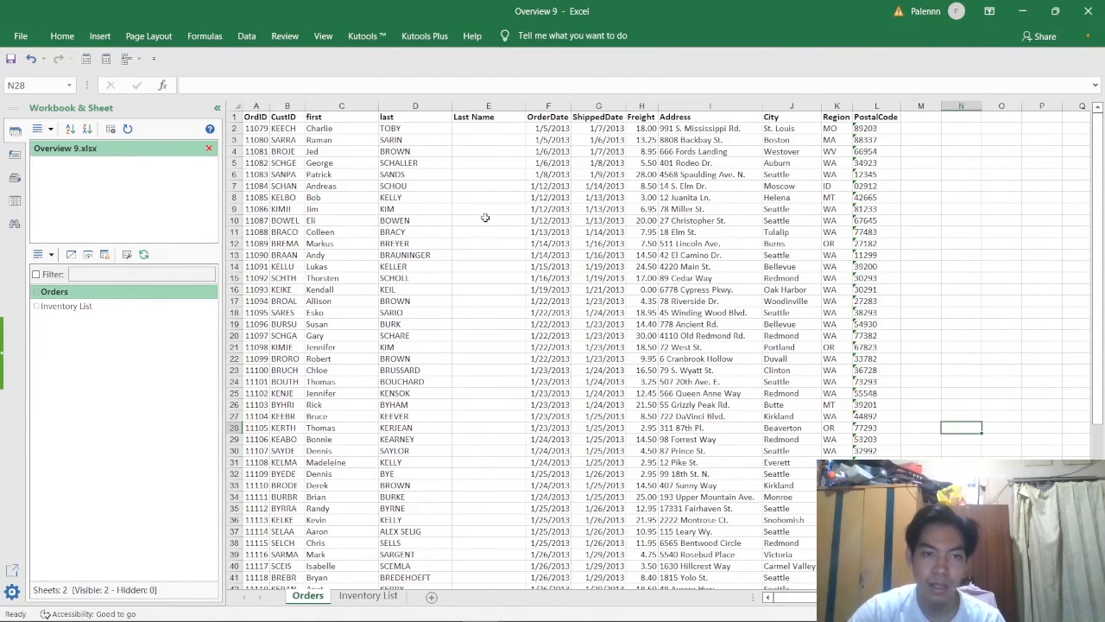
Switch to the exam PDF in Chrome and read Overview 9 Tasks 1 and 2 about the Inventory List worksheet
{"action": "key", "text": "alt+Tab"}
{"action": "left_click", "coordinate": [566, 313]}
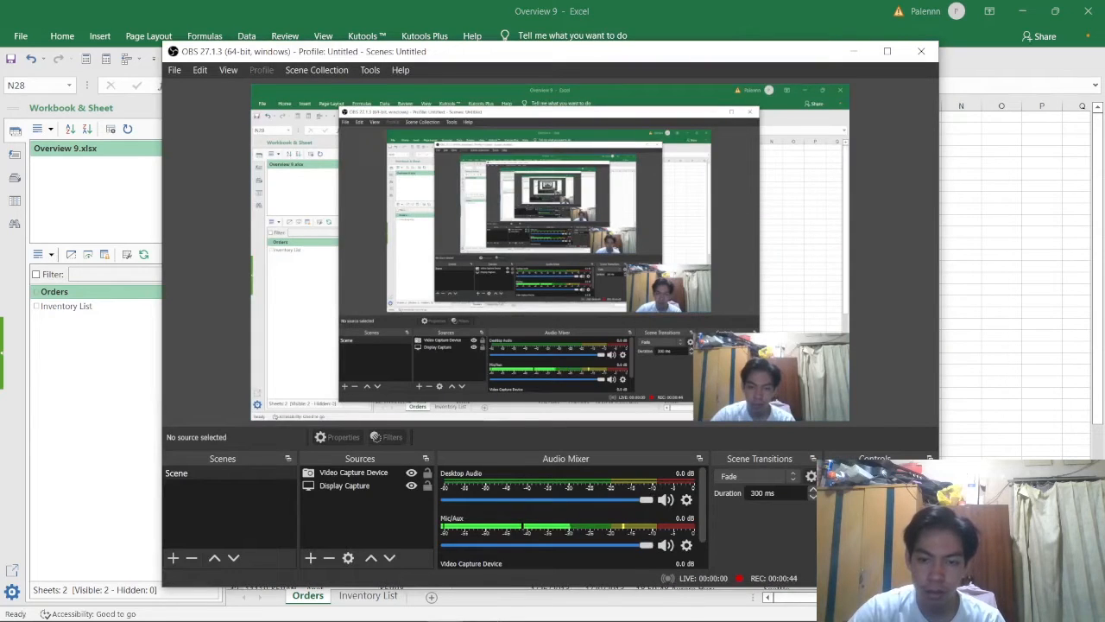
{"action": "key", "text": "alt+Tab"}
{"action": "key", "text": "alt+Tab"}
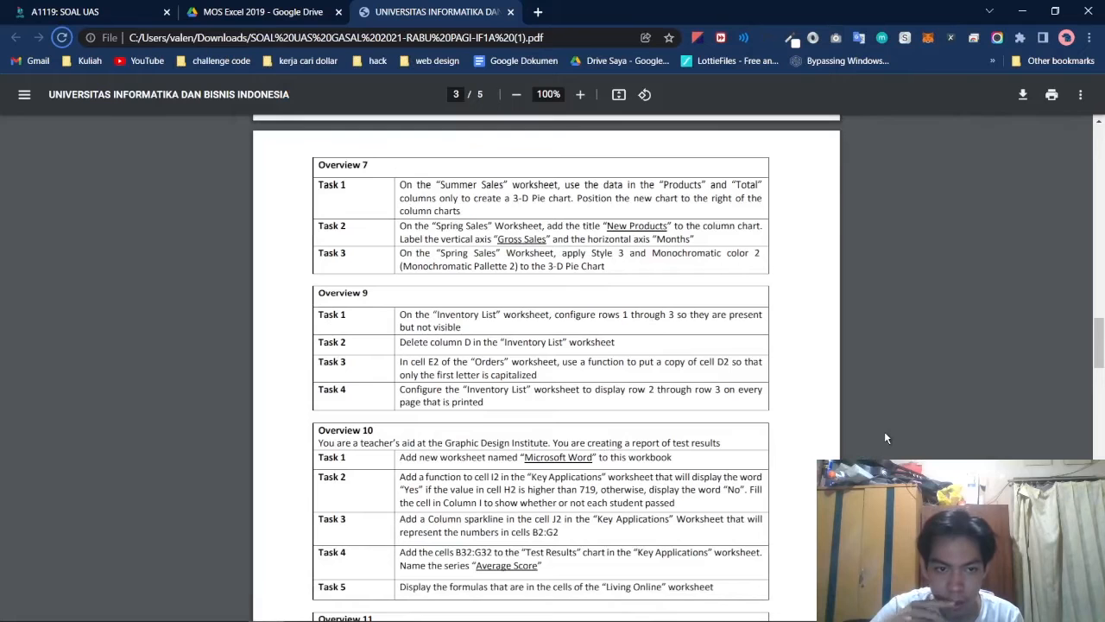
{"action": "key", "text": "alt+Tab"}
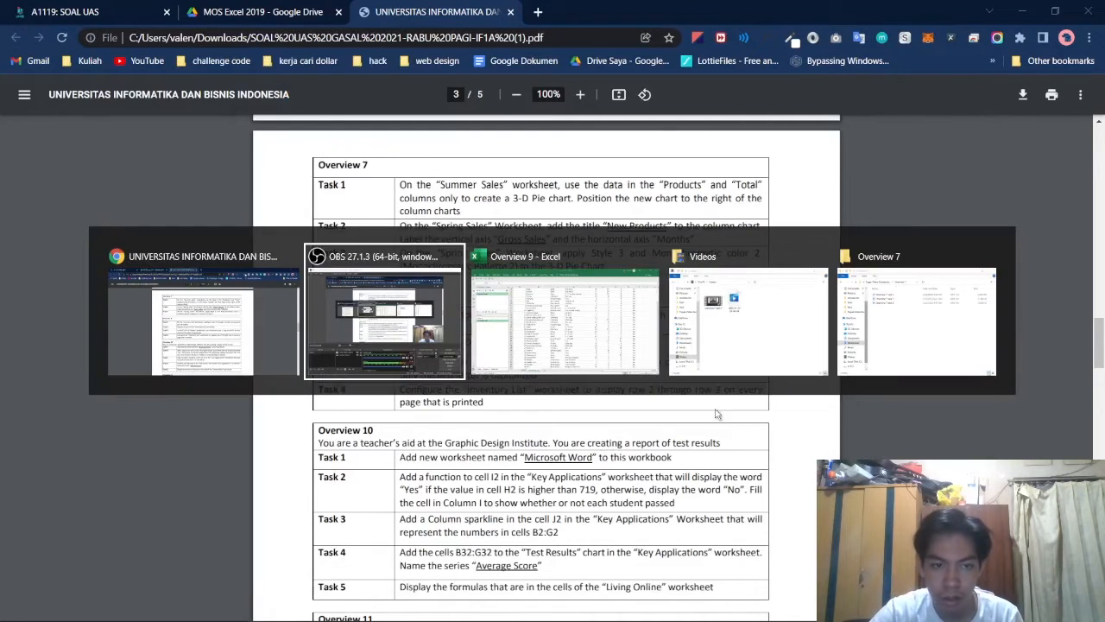
{"action": "left_click", "coordinate": [269, 333]}
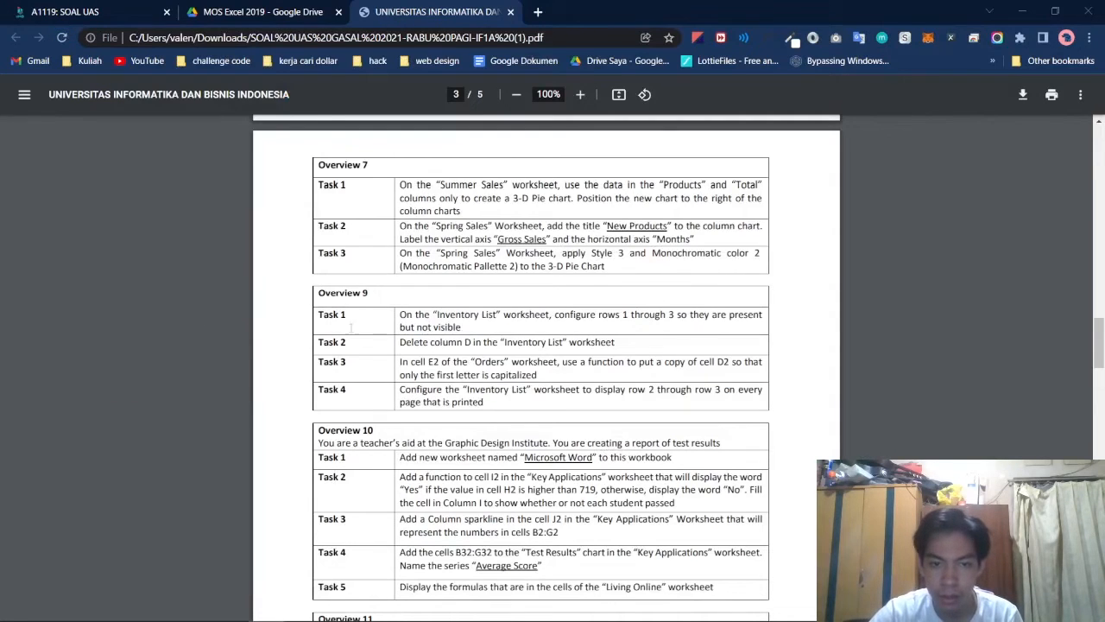
Back in Excel, hide column D on the Inventory List worksheet
{"action": "key", "text": "alt+Tab"}
{"action": "left_click", "coordinate": [582, 320]}
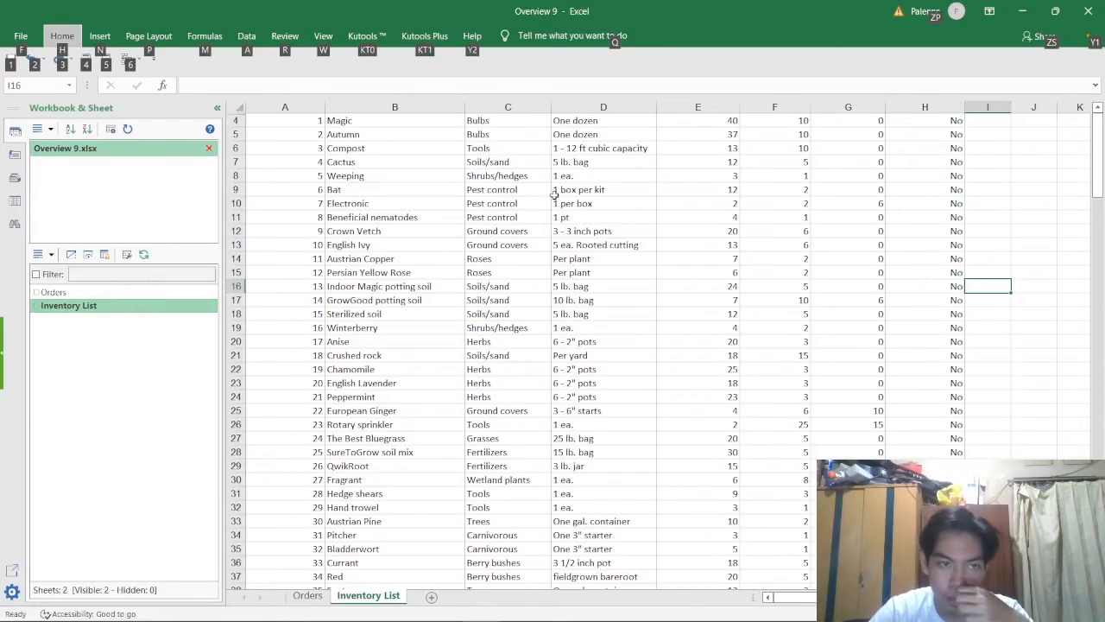
{"action": "left_click", "coordinate": [613, 107]}
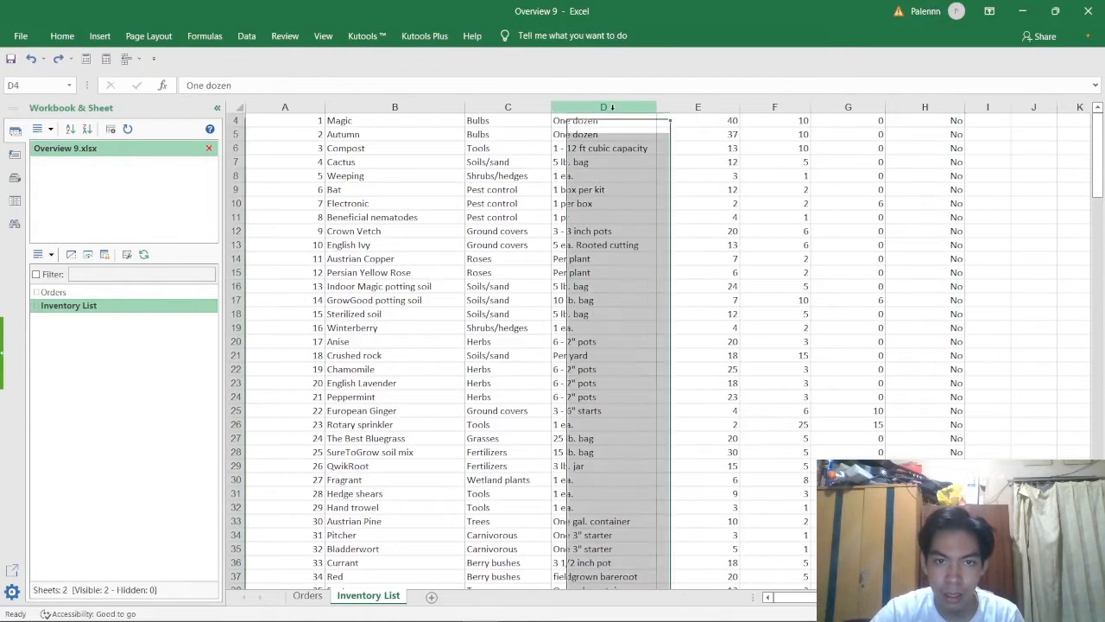
{"action": "right_click", "coordinate": [612, 108]}
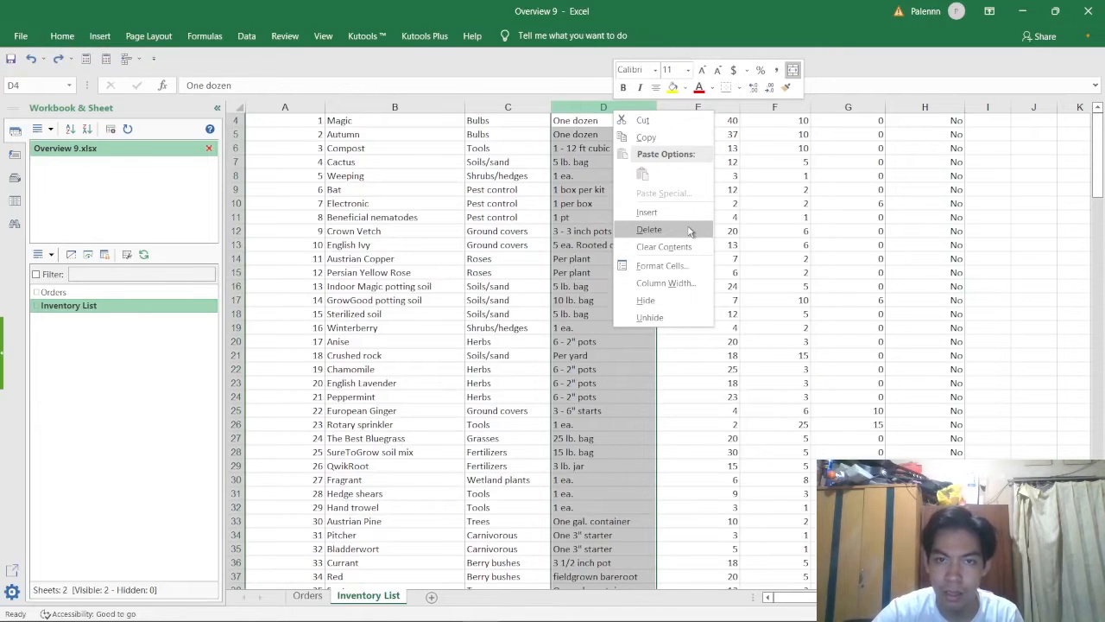
{"action": "key", "text": "Escape"}
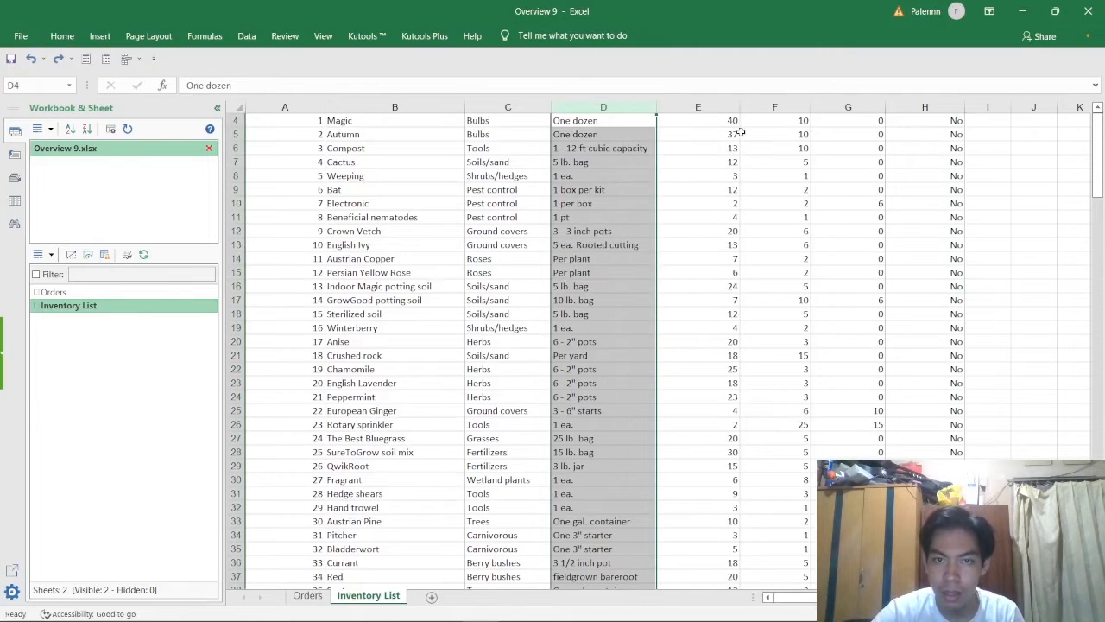
{"action": "right_click", "coordinate": [610, 107]}
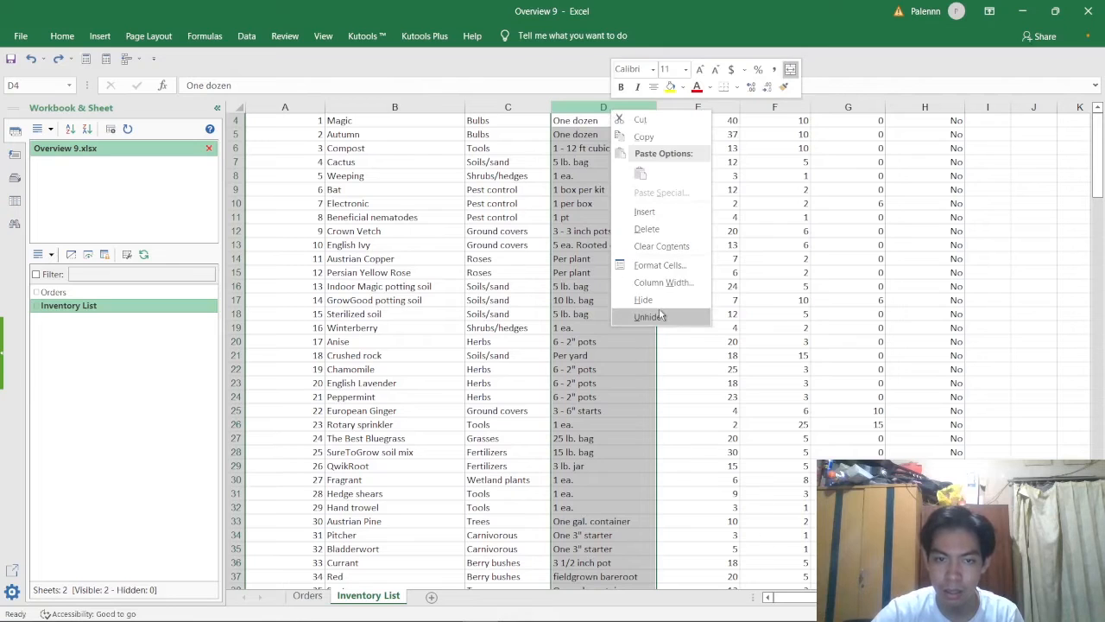
{"action": "left_click", "coordinate": [644, 299]}
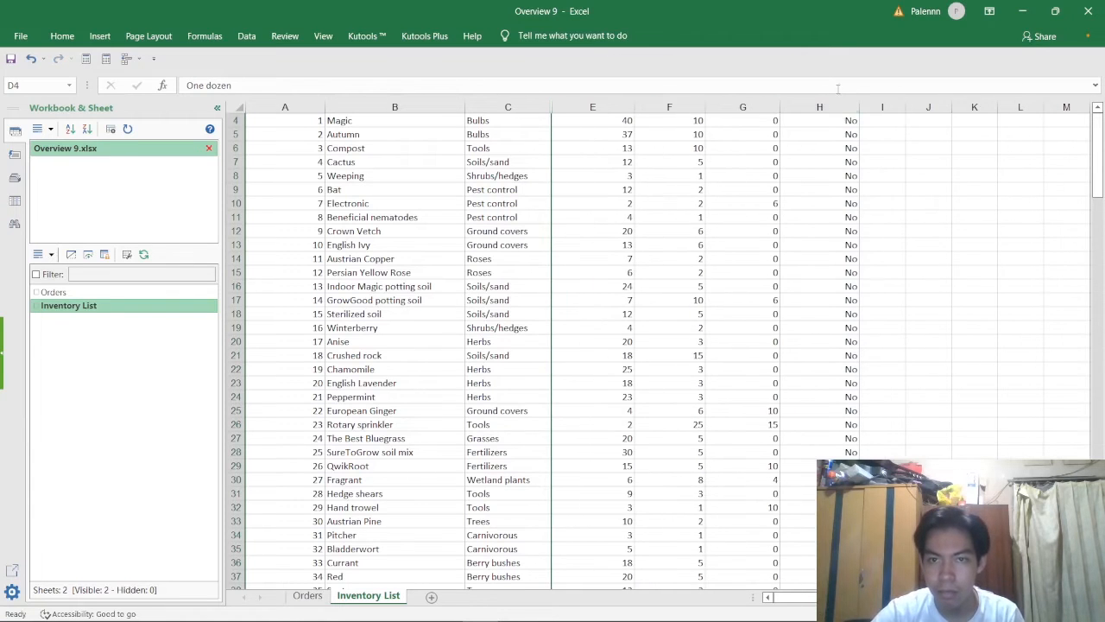
{"action": "left_click", "coordinate": [947, 202]}
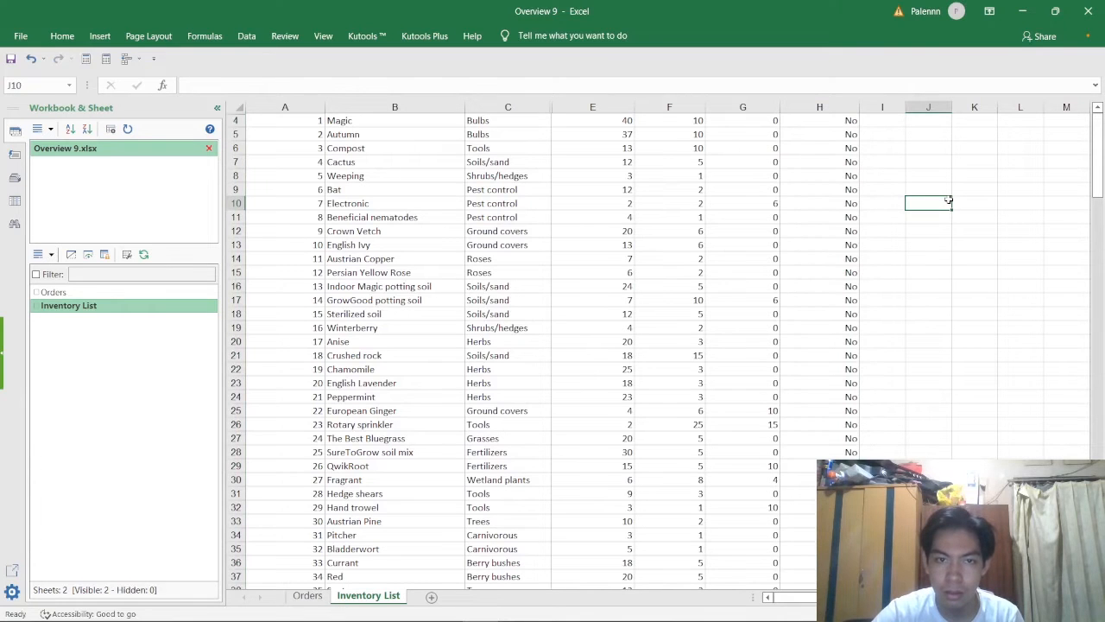
Switch to the exam PDF in Chrome and read Overview 9 Task 3 about copying cell D2 into E2 with only the first letter capitalized
{"action": "key", "text": "alt+Tab"}
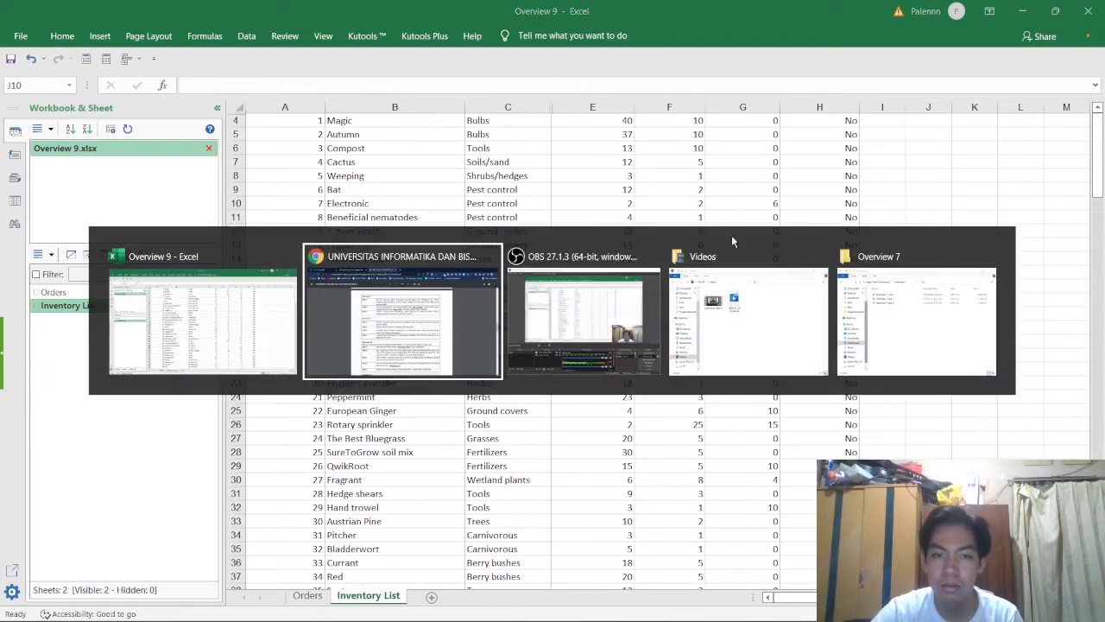
{"action": "key", "text": "alt+Tab"}
{"action": "key", "text": "alt+Tab"}
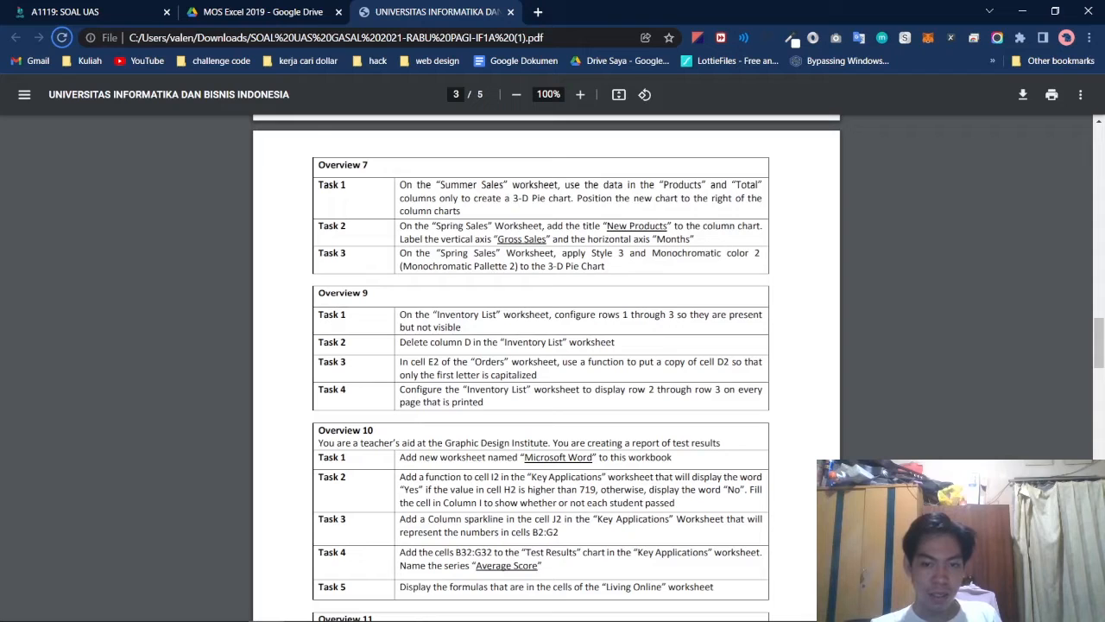
{"action": "key", "text": "alt+Tab"}
{"action": "key", "text": "alt+Tab"}
{"action": "key", "text": "alt+Tab"}
{"action": "key", "text": "alt+Tab"}
{"action": "key", "text": "alt+Tab"}
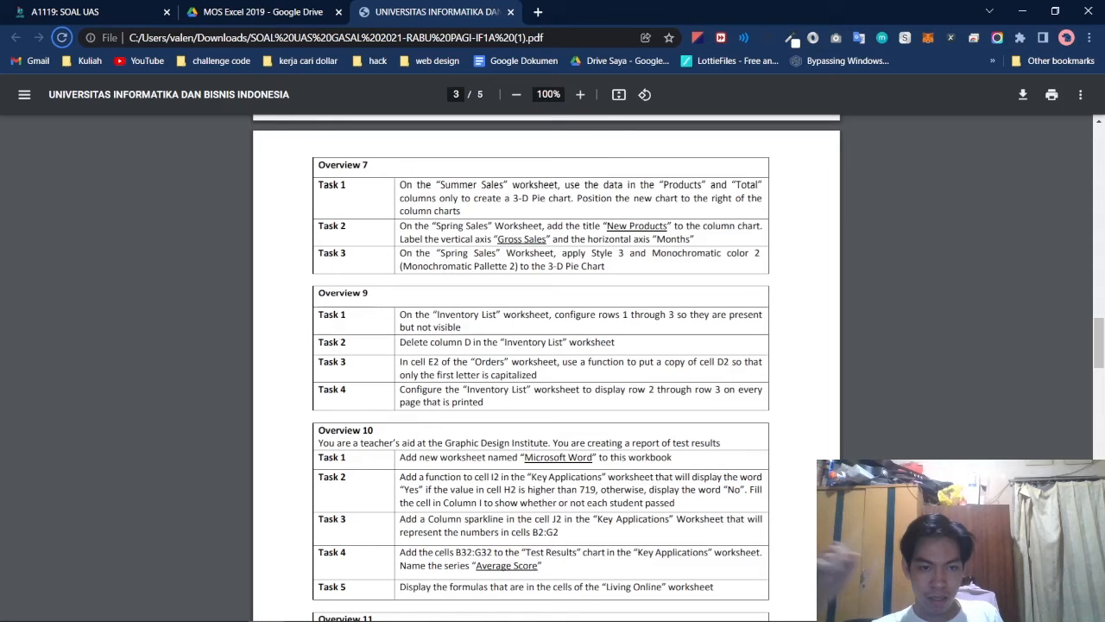
{"action": "key", "text": "alt+Tab"}
{"action": "key", "text": "alt+Tab"}
{"action": "key", "text": "alt+Tab"}
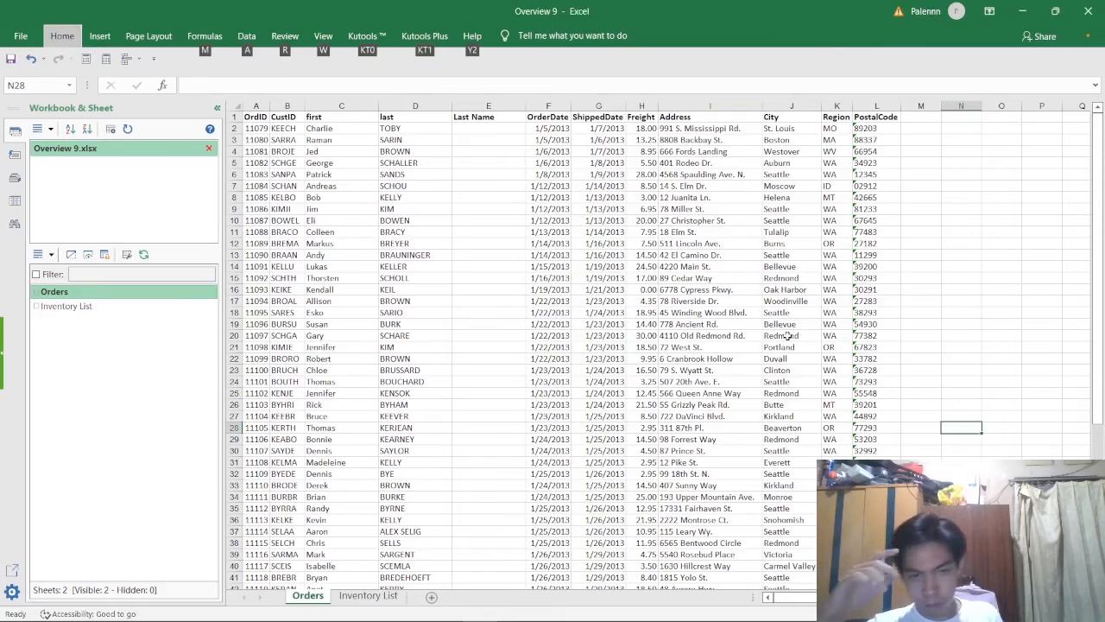
{"action": "key", "text": "alt+Tab"}
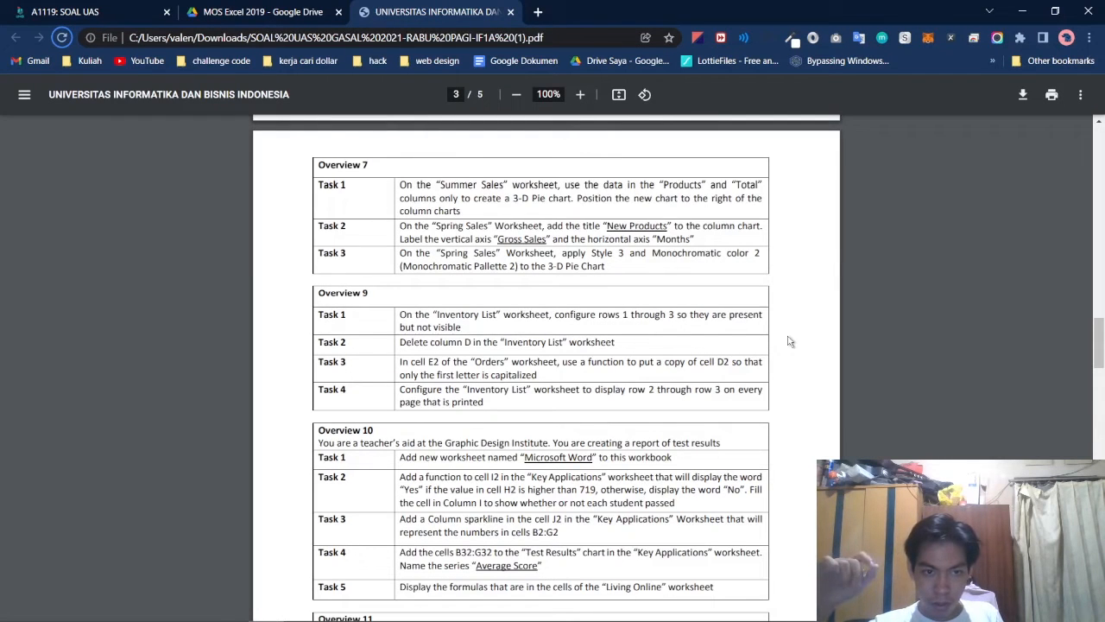
Back in Excel, enter the formula =CONCAT(D2) in cell E2 of the Orders worksheet
{"action": "key", "text": "alt+Tab"}
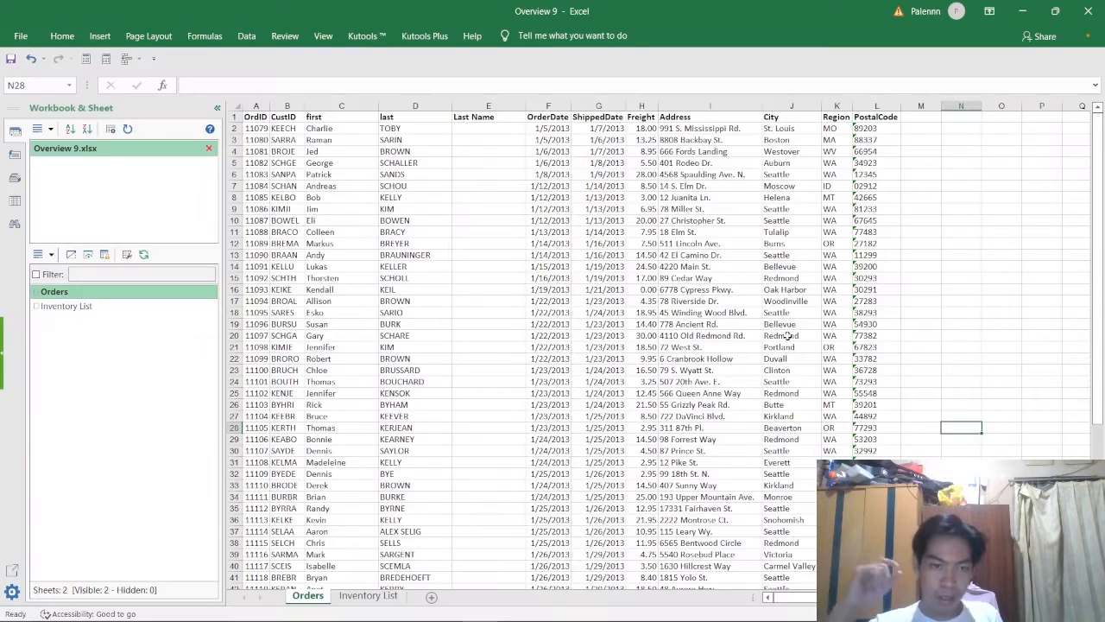
{"action": "left_click", "coordinate": [503, 140]}
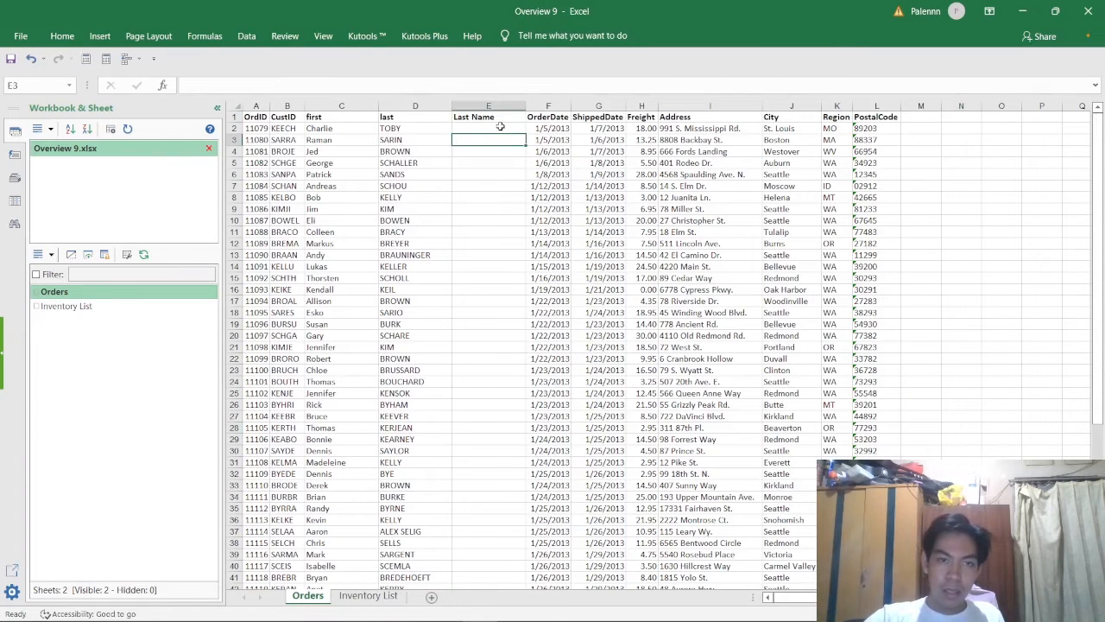
{"action": "left_click", "coordinate": [491, 130]}
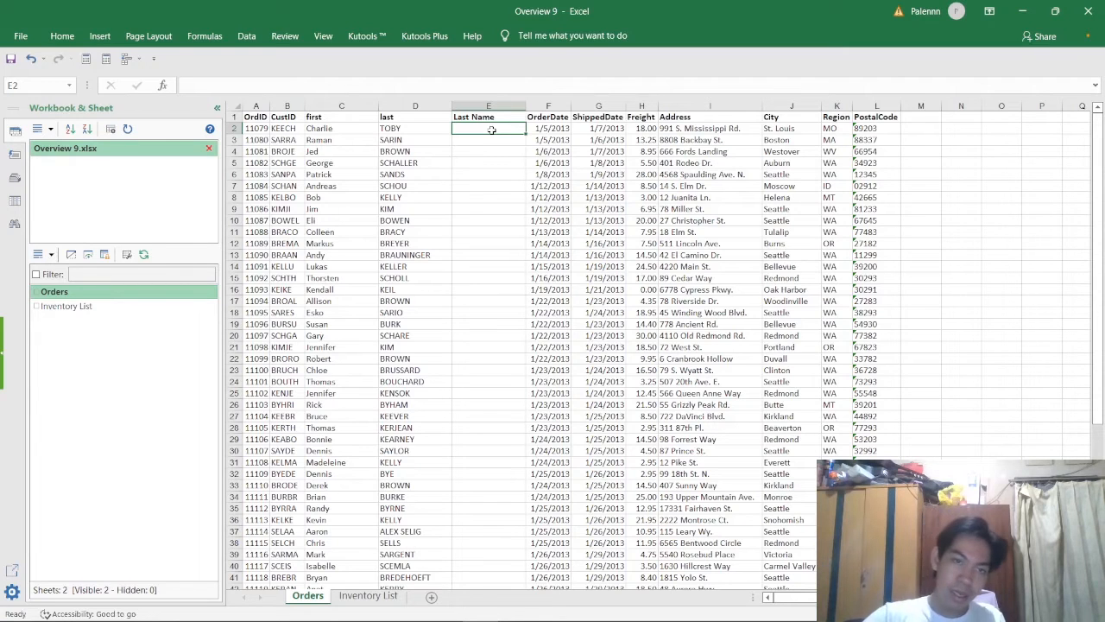
{"action": "left_click", "coordinate": [461, 85]}
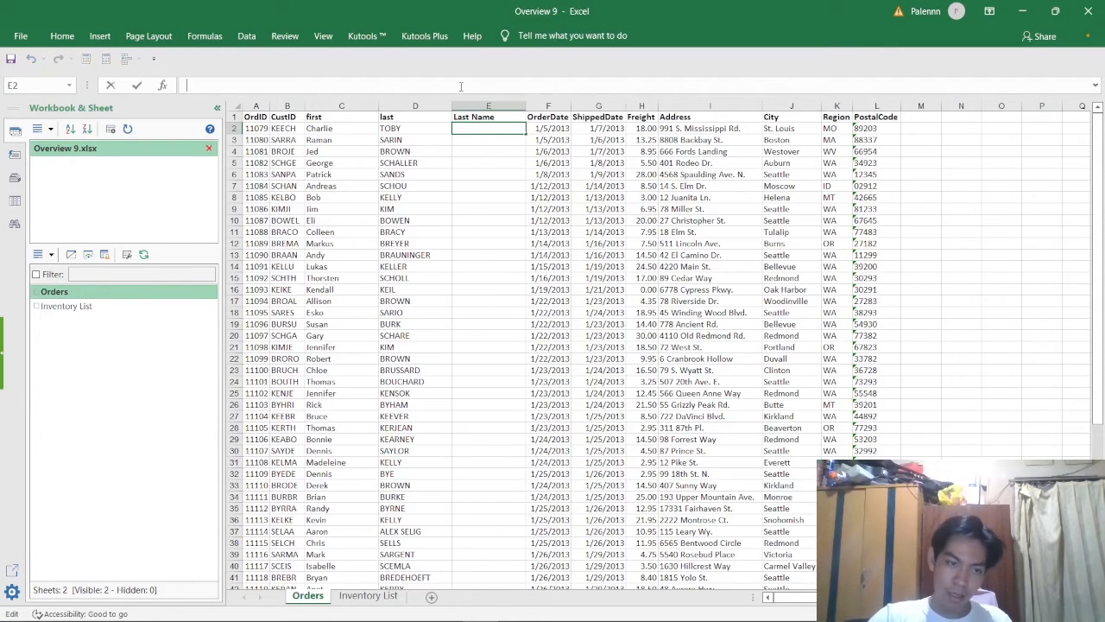
{"action": "type", "text": "=concat(D2)"}
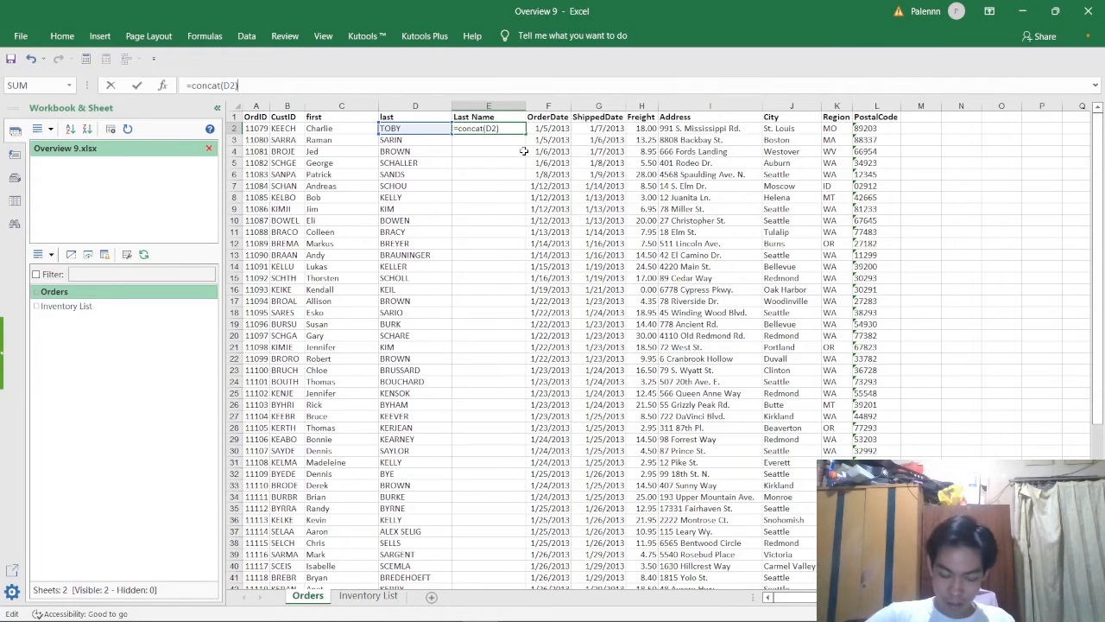
{"action": "key", "text": "Return"}
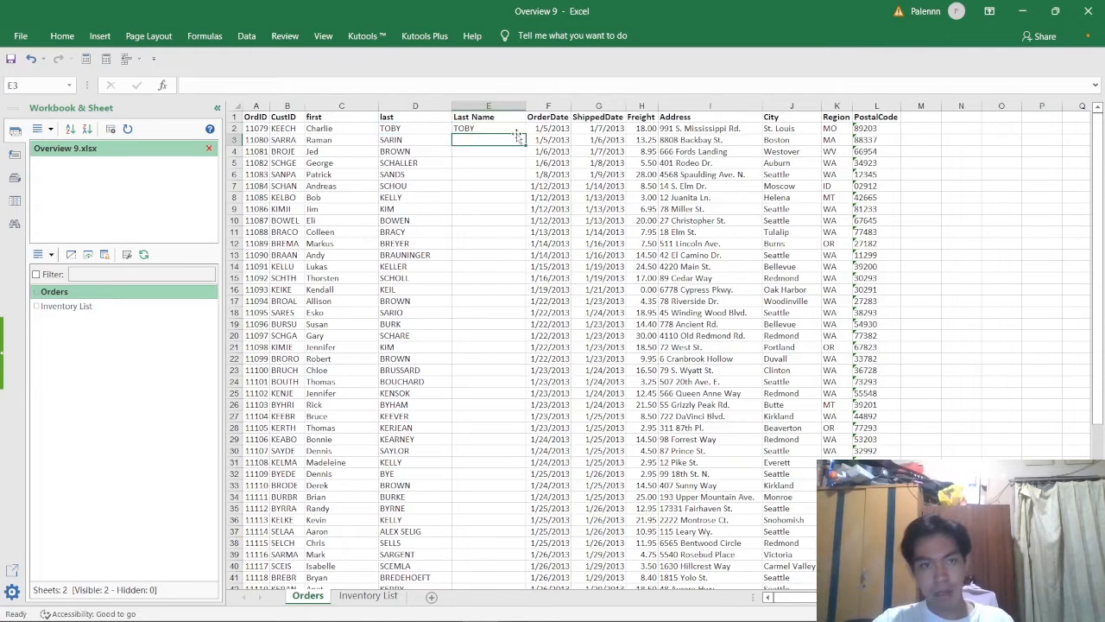
Fill the E2 formula down the Last Name column through row 62 and check the filled range
{"action": "left_click", "coordinate": [514, 129]}
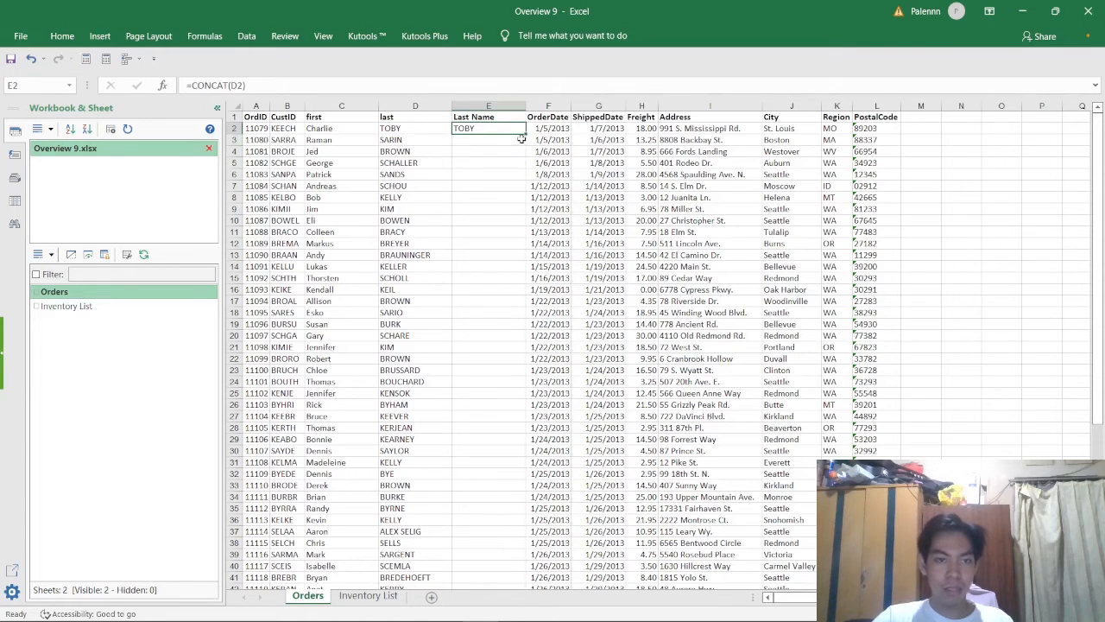
{"action": "left_click_drag", "start_coordinate": [523, 136], "coordinate": [495, 566]}
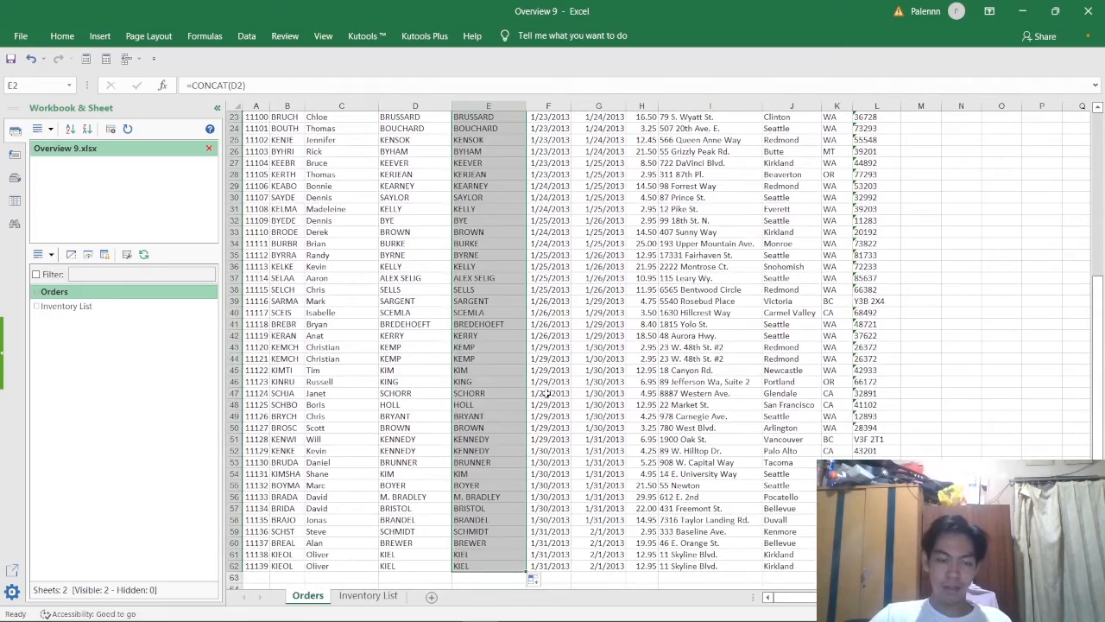
{"action": "scroll", "coordinate": [533, 363], "scroll_direction": "up", "scroll_amount": 8}
{"action": "scroll", "coordinate": [533, 362], "scroll_direction": "down", "scroll_amount": 16}
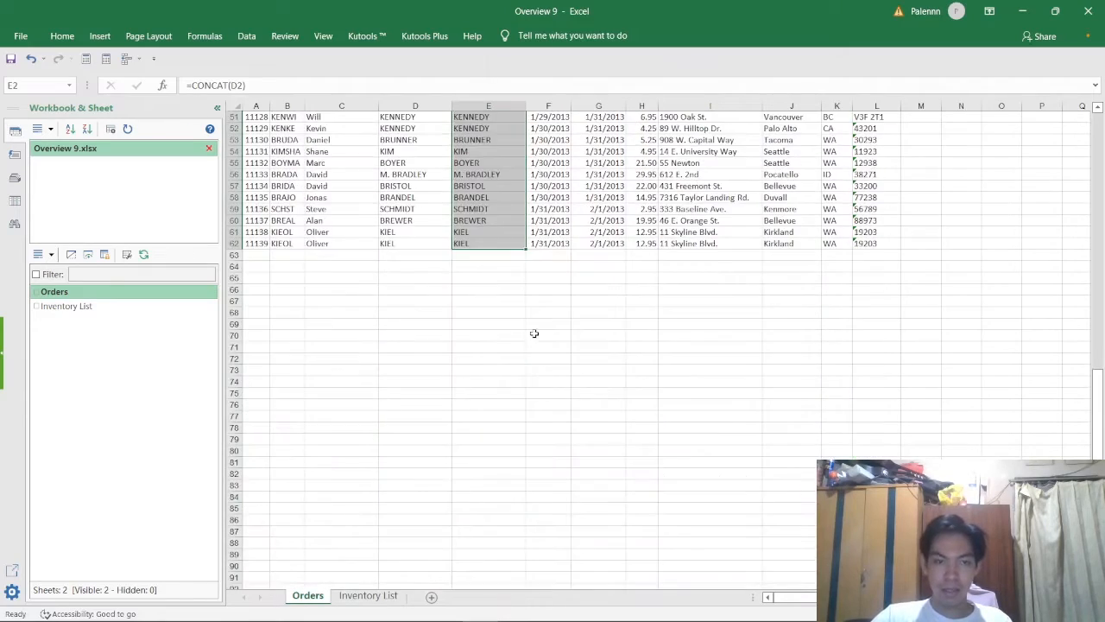
{"action": "scroll", "coordinate": [534, 334], "scroll_direction": "up", "scroll_amount": 16}
{"action": "left_click", "coordinate": [932, 243]}
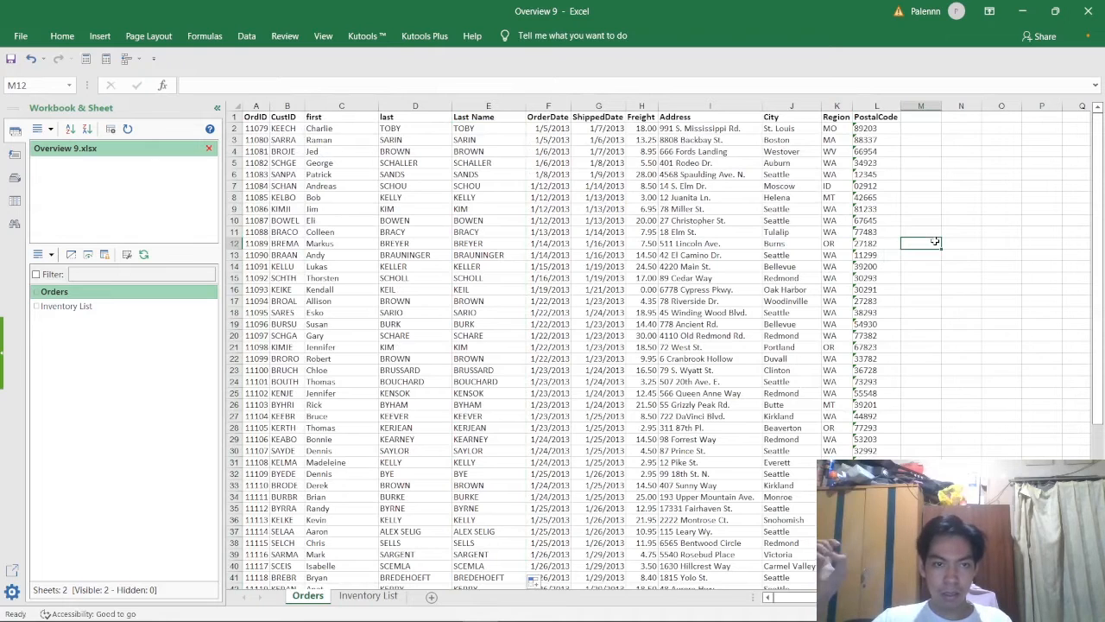
Switch to the exam PDF in Chrome and read Overview 9 Task 4 about repeating rows on printed pages
{"action": "key", "text": "alt+Tab"}
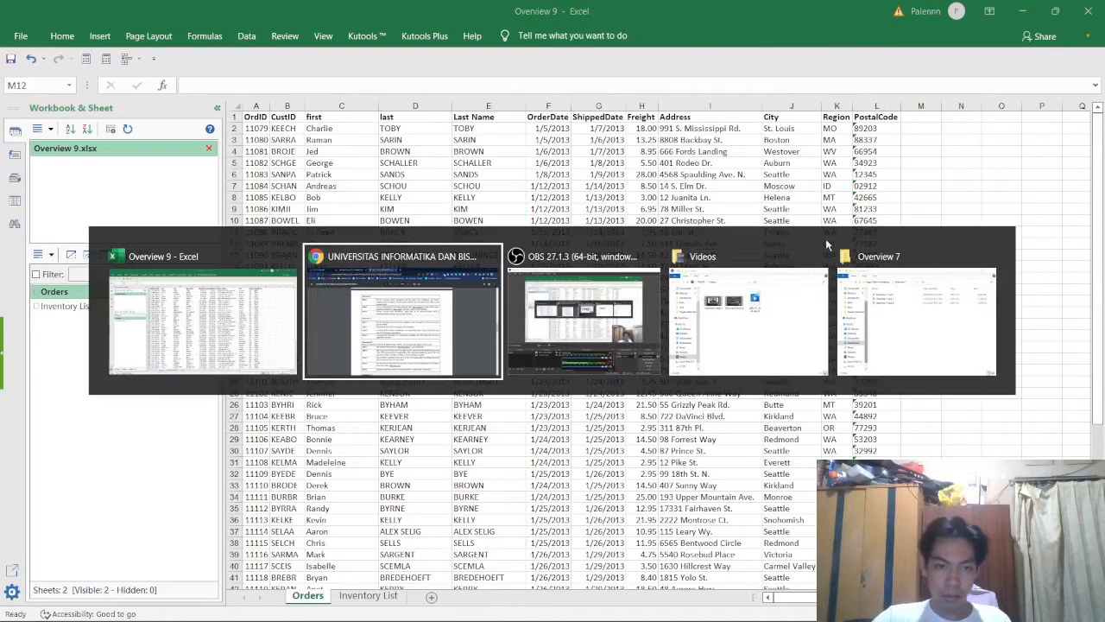
{"action": "left_click", "coordinate": [623, 296]}
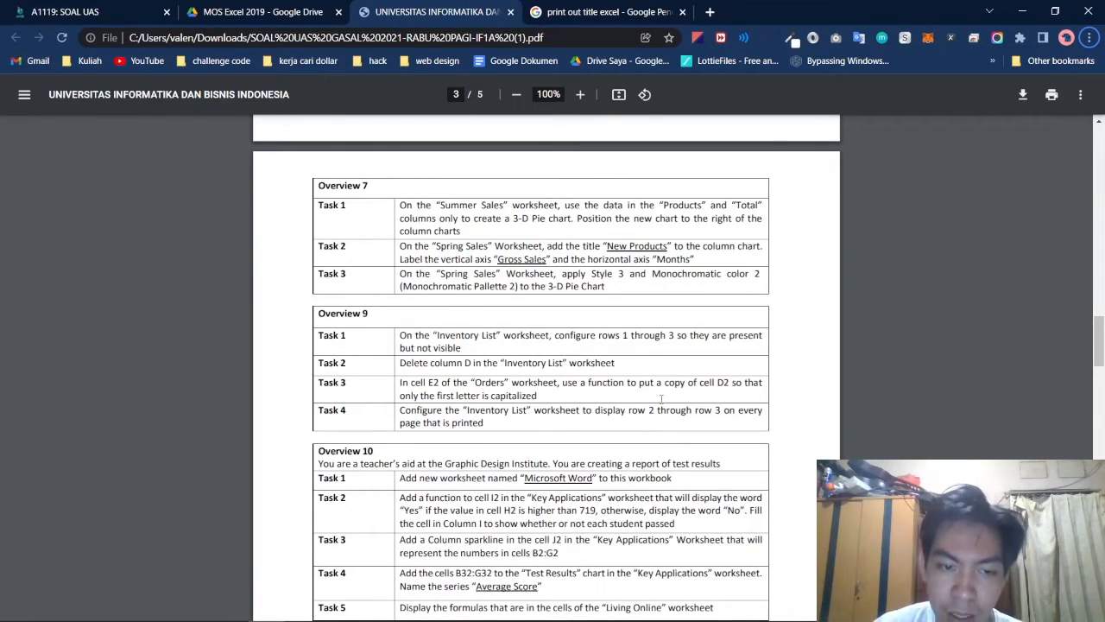
Back in Excel, set the Inventory List print titles to repeat rows $2:$3 at the top of every page
{"action": "key", "text": "alt+Tab"}
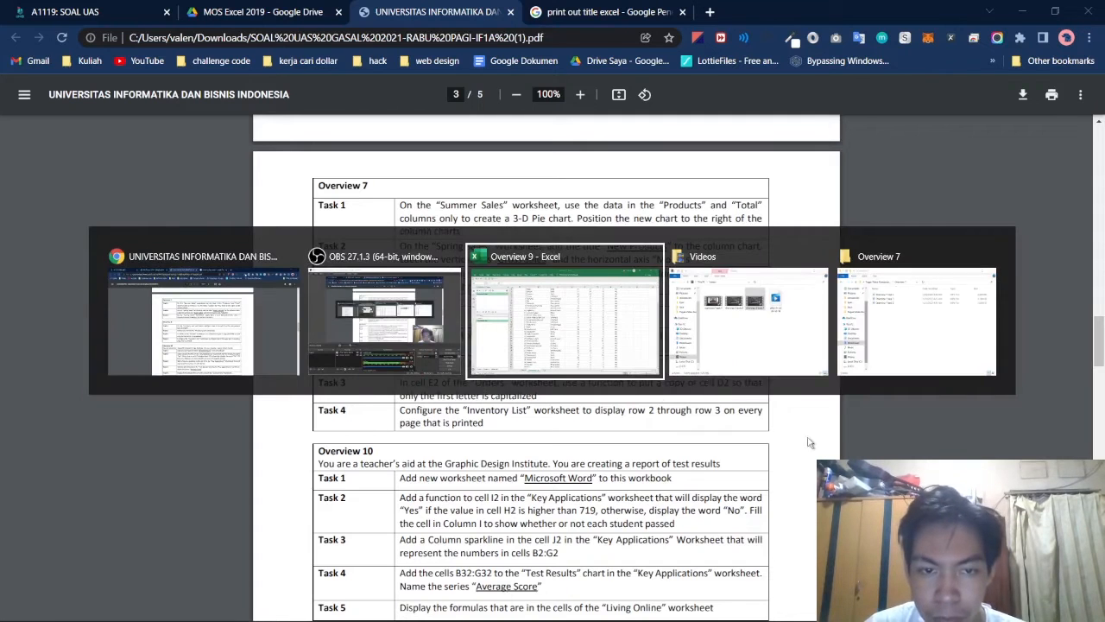
{"action": "left_click", "coordinate": [544, 282]}
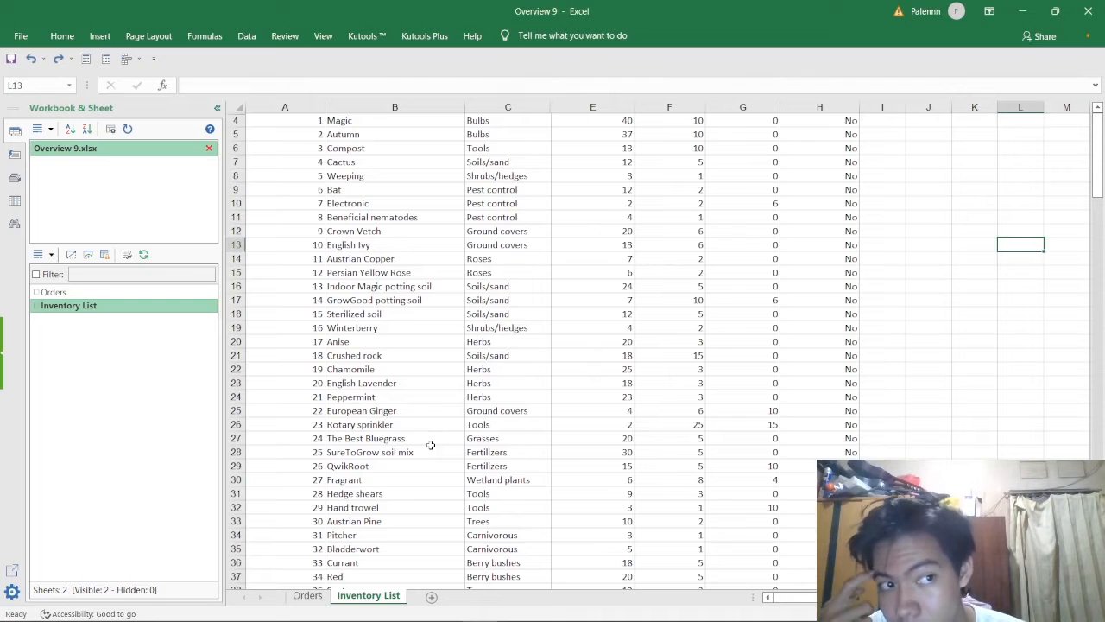
{"action": "left_click", "coordinate": [124, 40]}
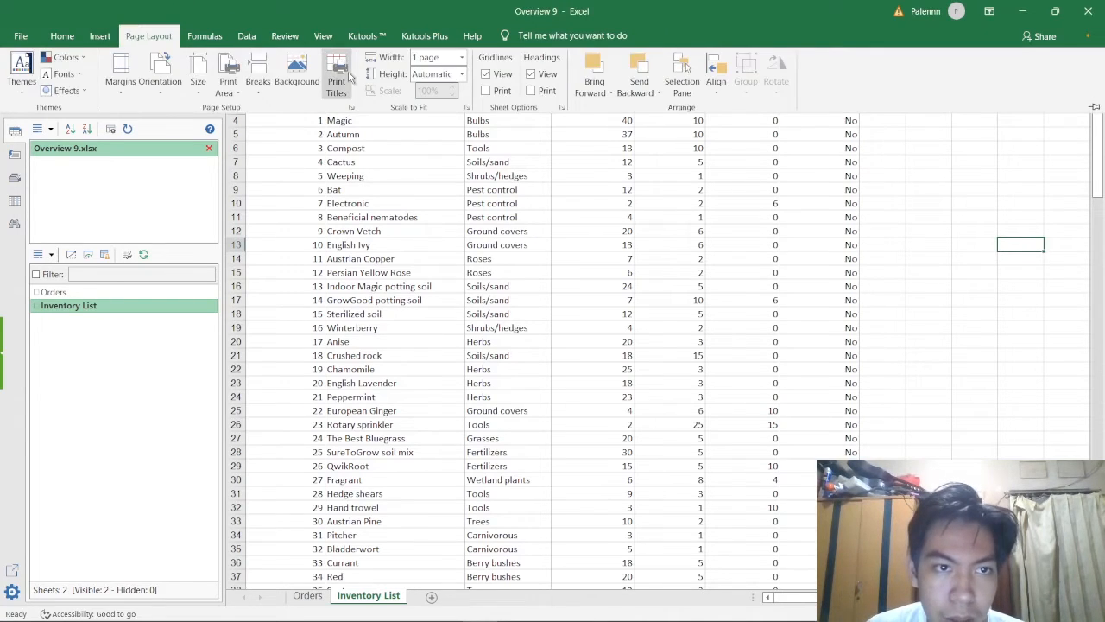
{"action": "left_click", "coordinate": [338, 78]}
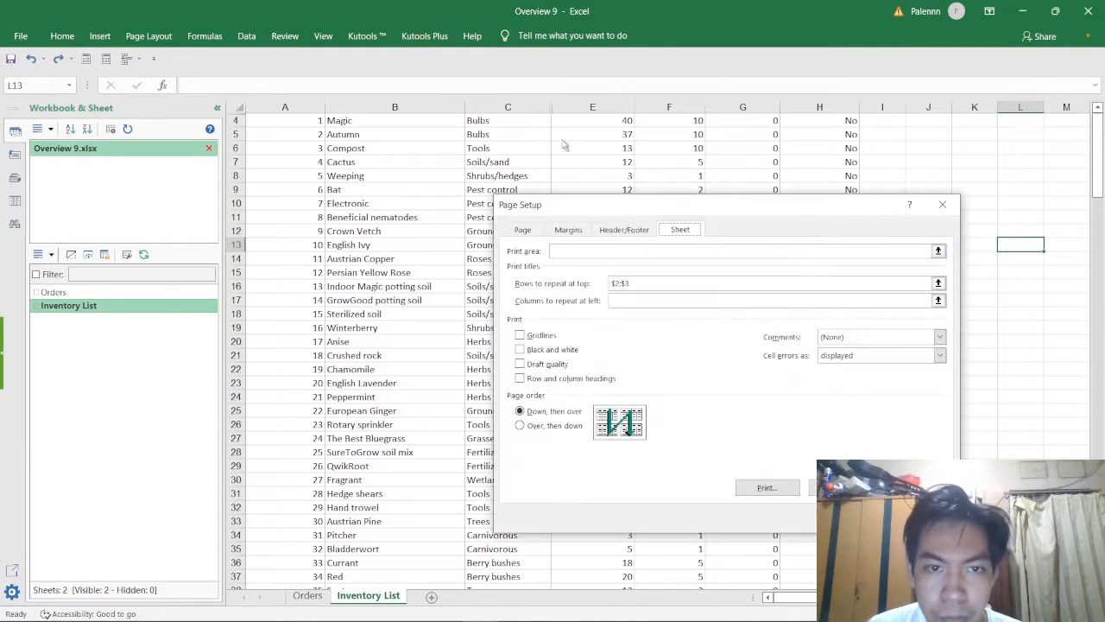
{"action": "left_click", "coordinate": [652, 282]}
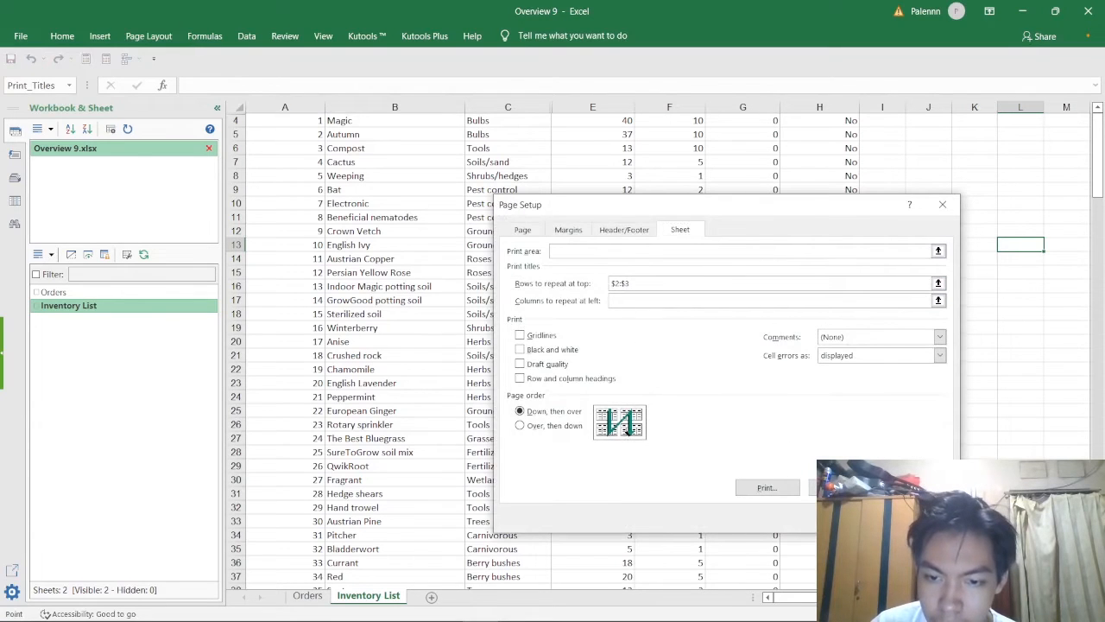
{"action": "key", "text": "Return"}
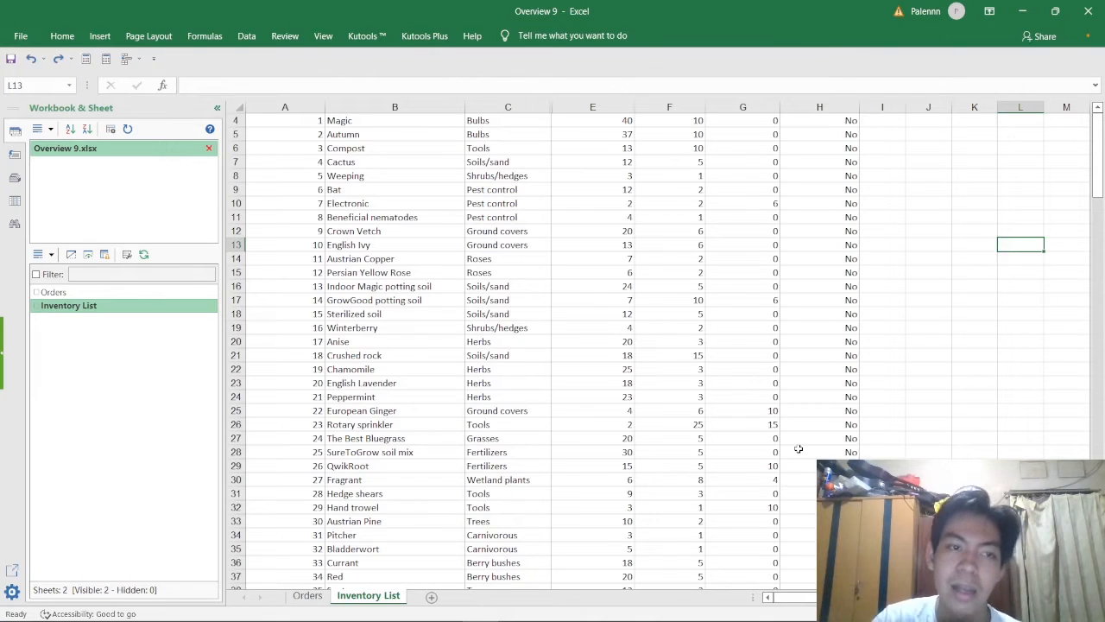
Switch to the exam PDF in Chrome and read Overview 10 Task 1 about adding a worksheet
{"action": "key", "text": "alt+Tab"}
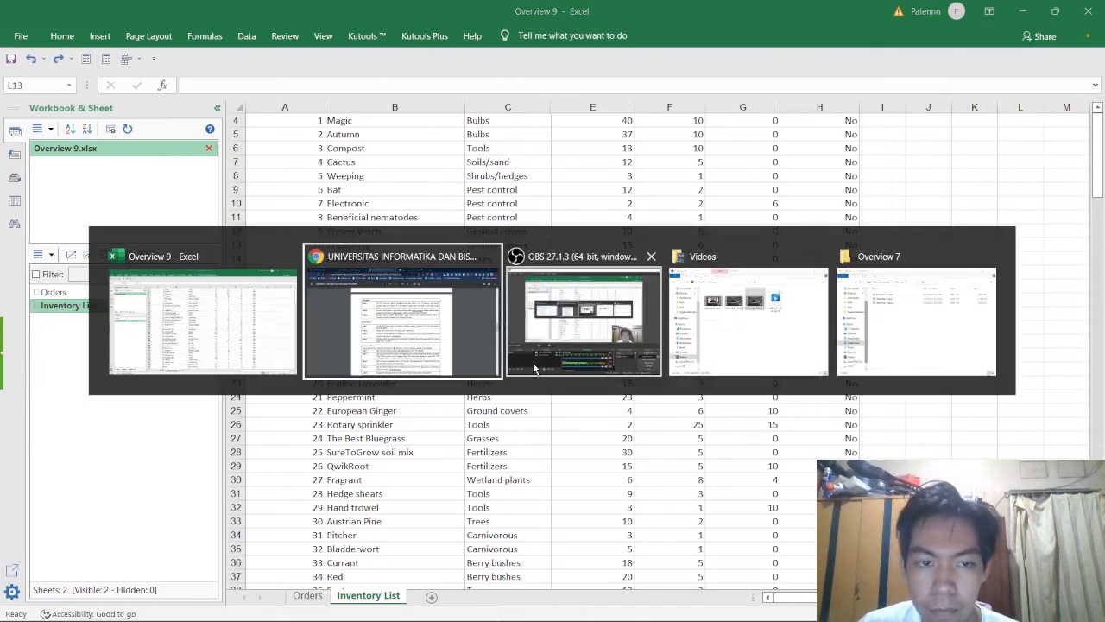
{"action": "key", "text": "alt+Tab"}
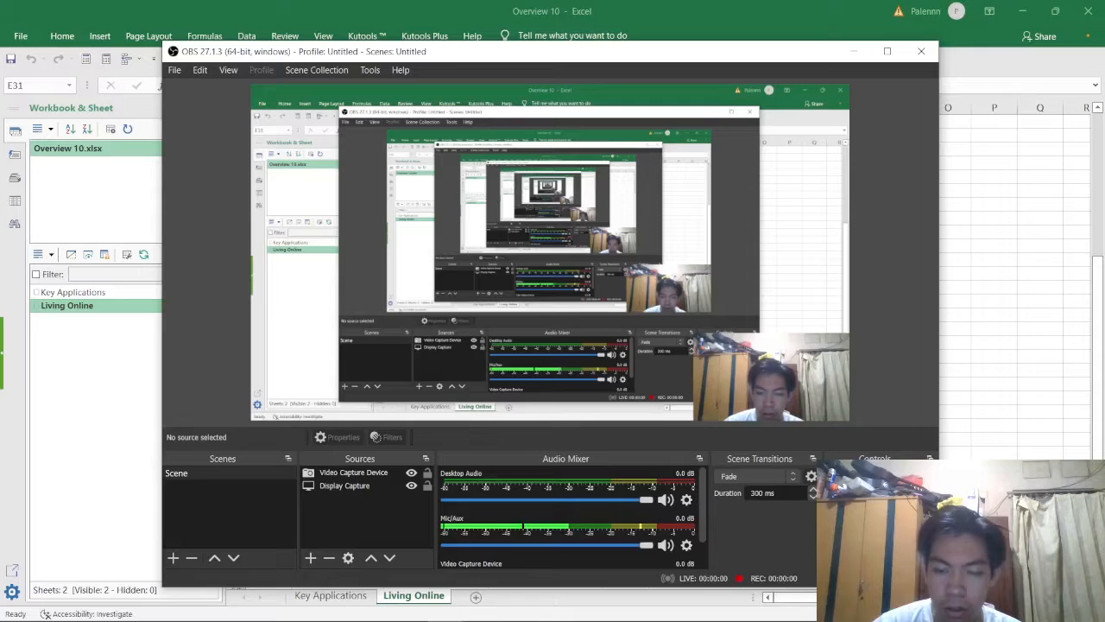
{"action": "key", "text": "alt+Tab"}
{"action": "key", "text": "Tab"}
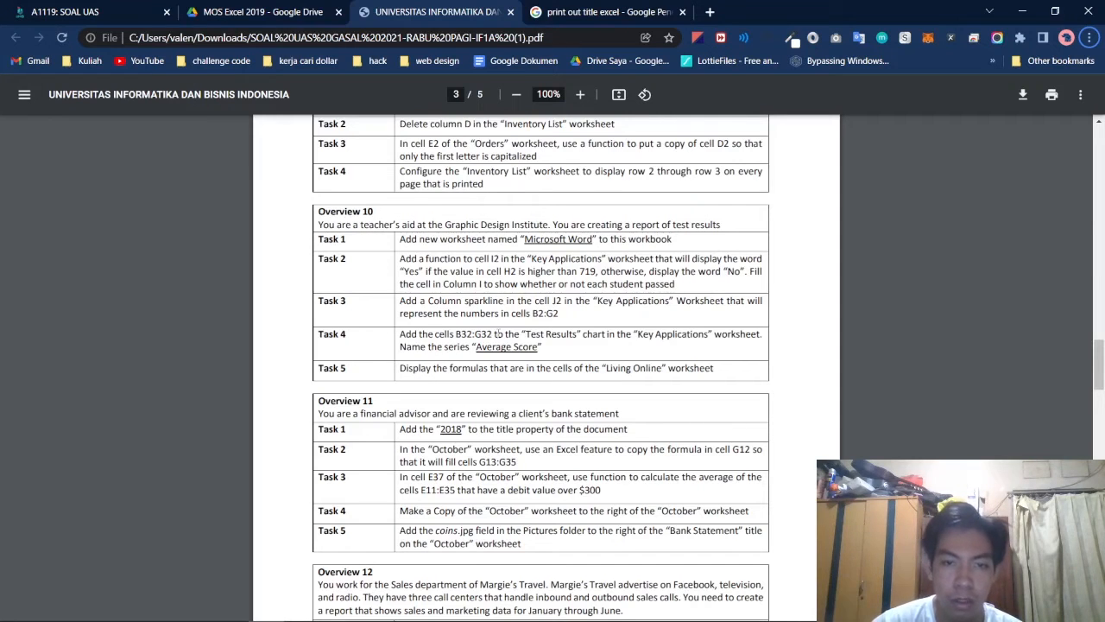
In Excel's Overview 10 workbook, add a new worksheet after Living Online and name it "Microsoft Word"
{"action": "key", "text": "alt+Tab"}
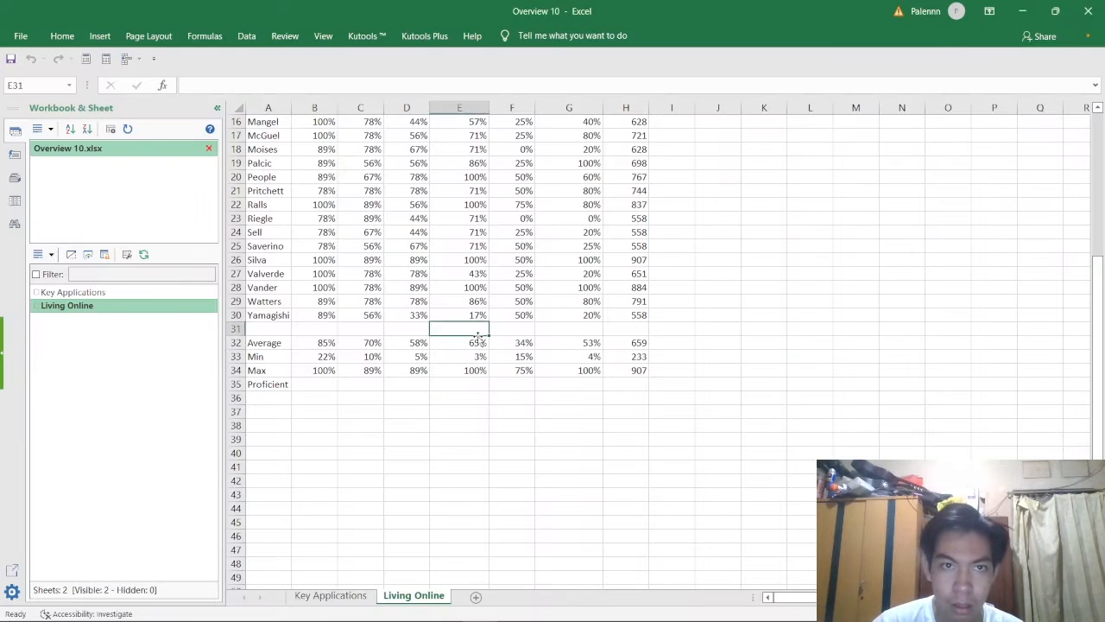
{"action": "left_click", "coordinate": [476, 597]}
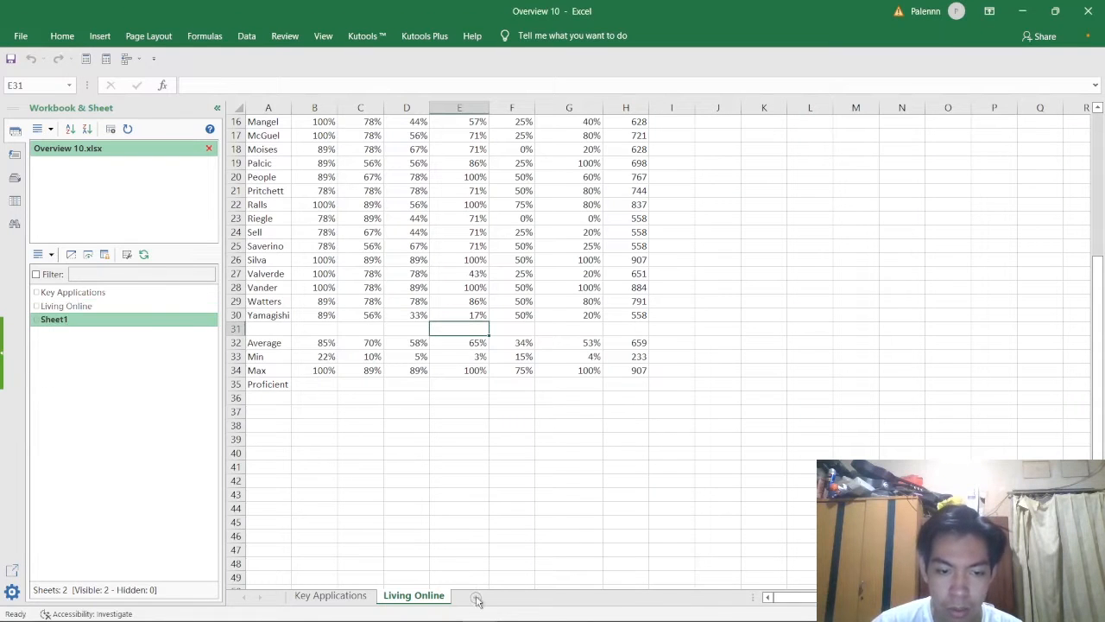
{"action": "right_click", "coordinate": [470, 597]}
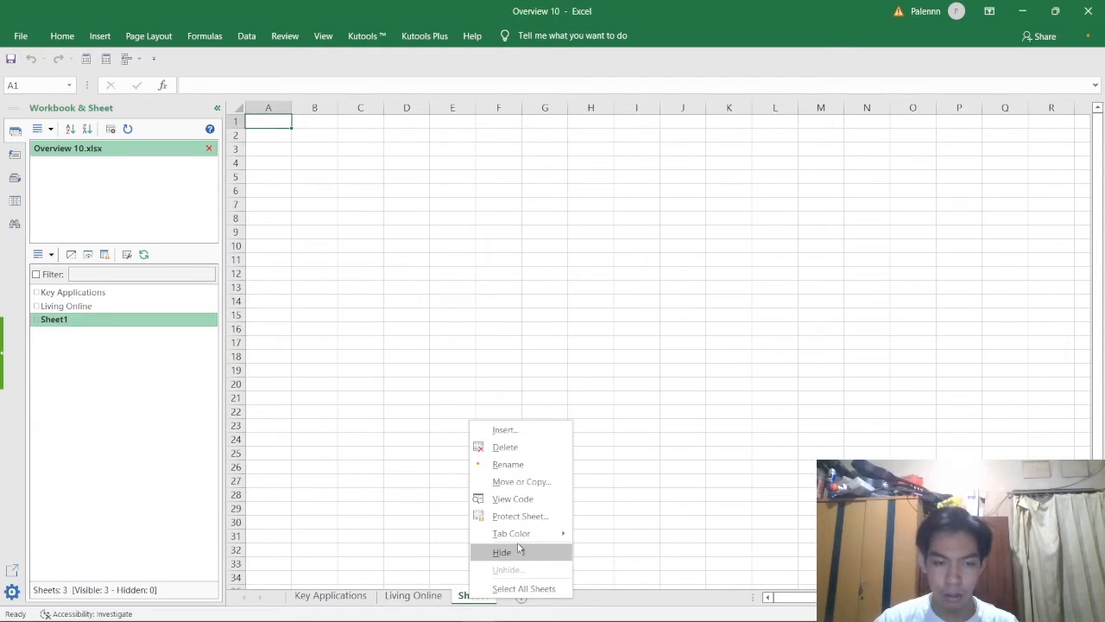
{"action": "left_click", "coordinate": [541, 465]}
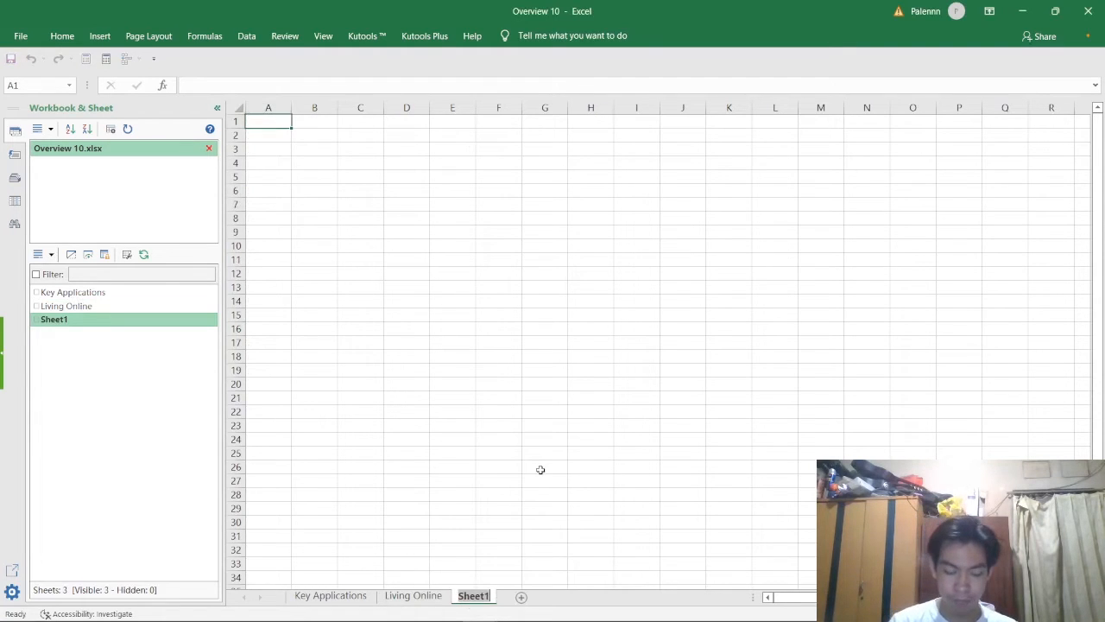
{"action": "type", "text": "Mic"}
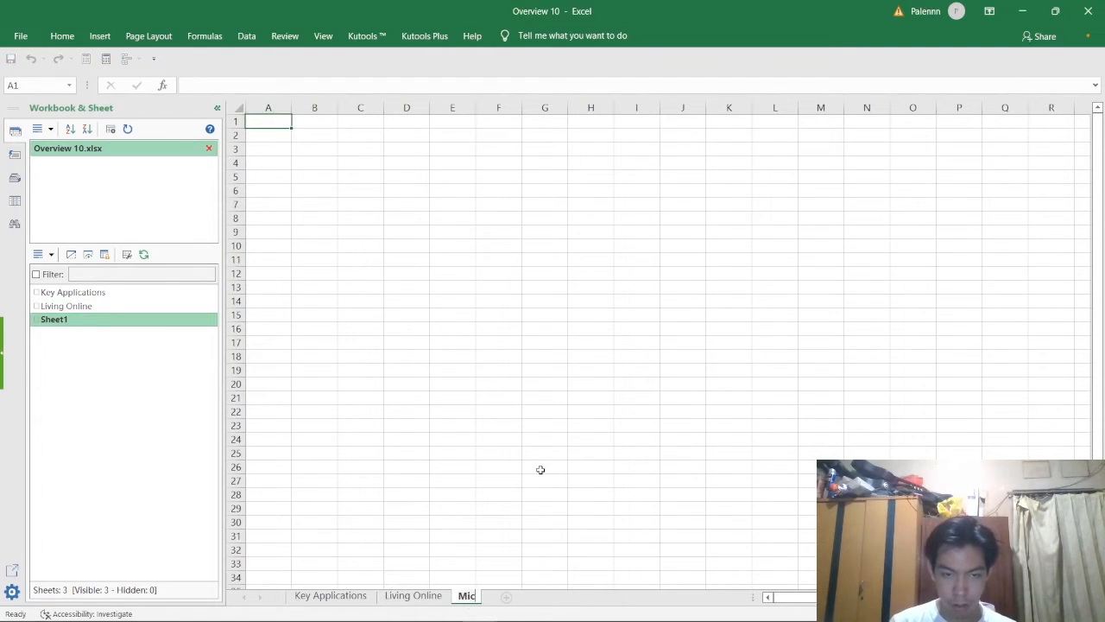
{"action": "type", "text": "rosoft"}
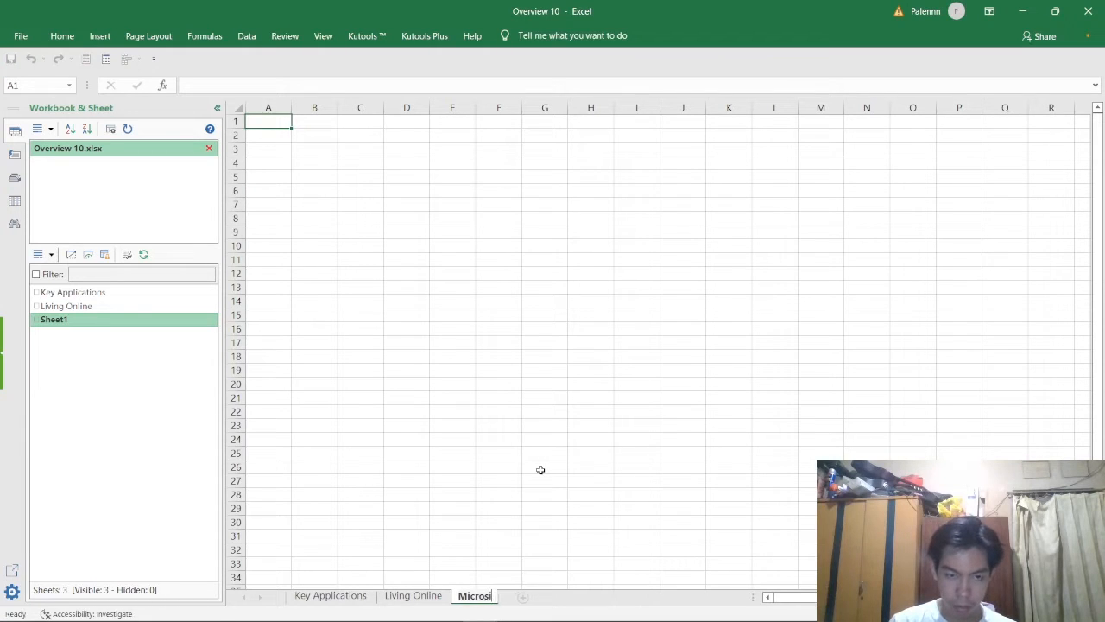
{"action": "key", "text": "BackSpace"}
{"action": "key", "text": "BackSpace"}
{"action": "key", "text": "BackSpace"}
{"action": "type", "text": "oft Word"}
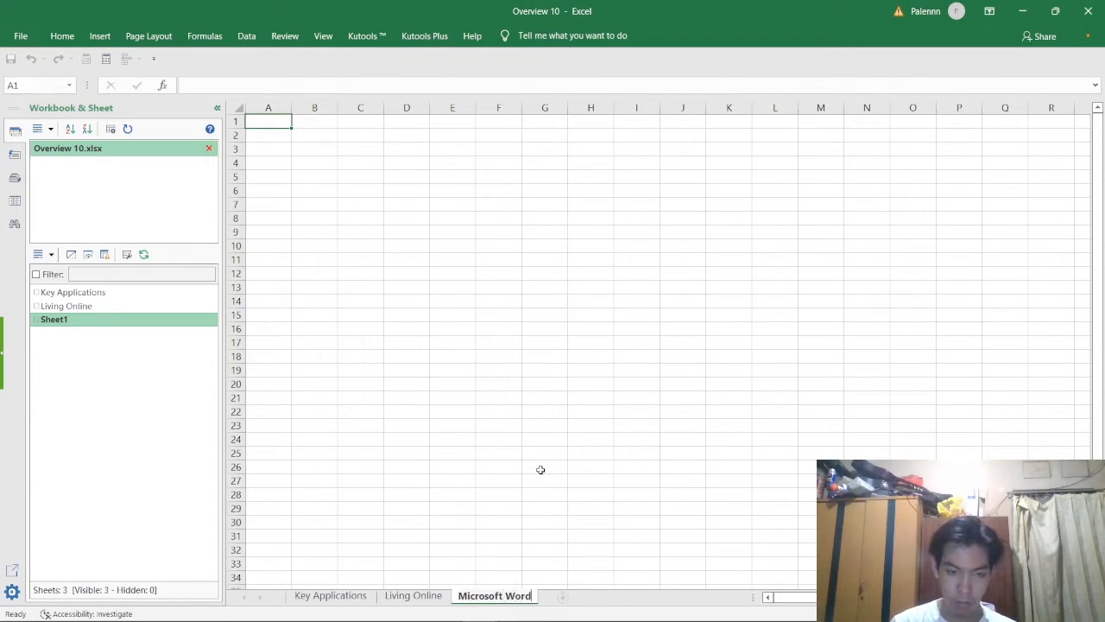
{"action": "key", "text": "Return"}
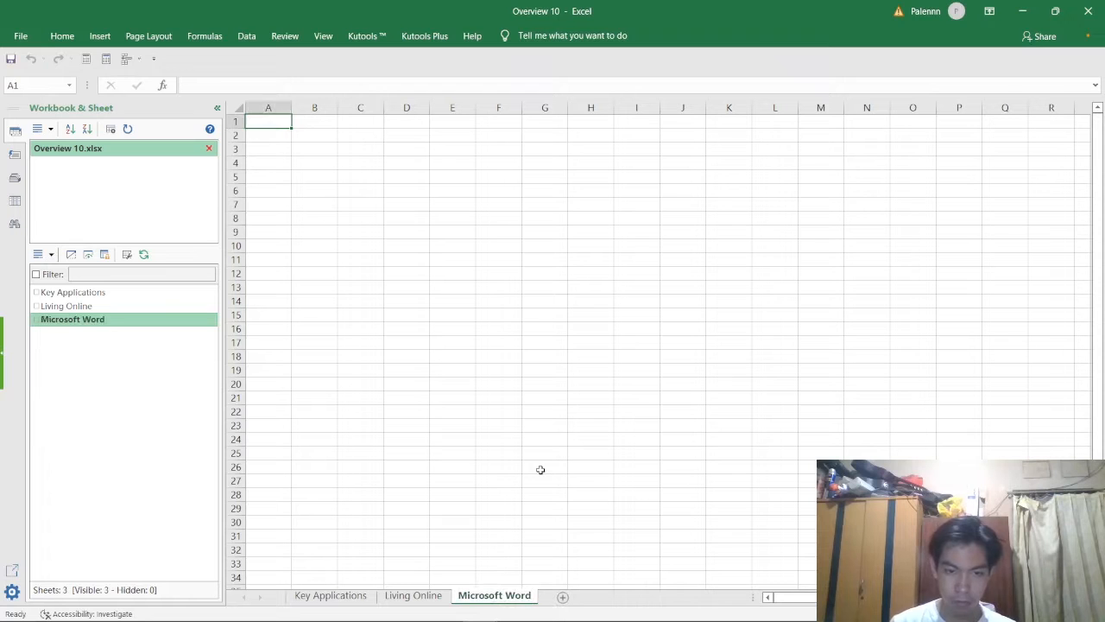
Switch to the exam PDF in Chrome and read Overview 10 Task 2 about the Yes/No function in cell I2
{"action": "key", "text": "alt+Tab"}
{"action": "key", "text": "Tab"}
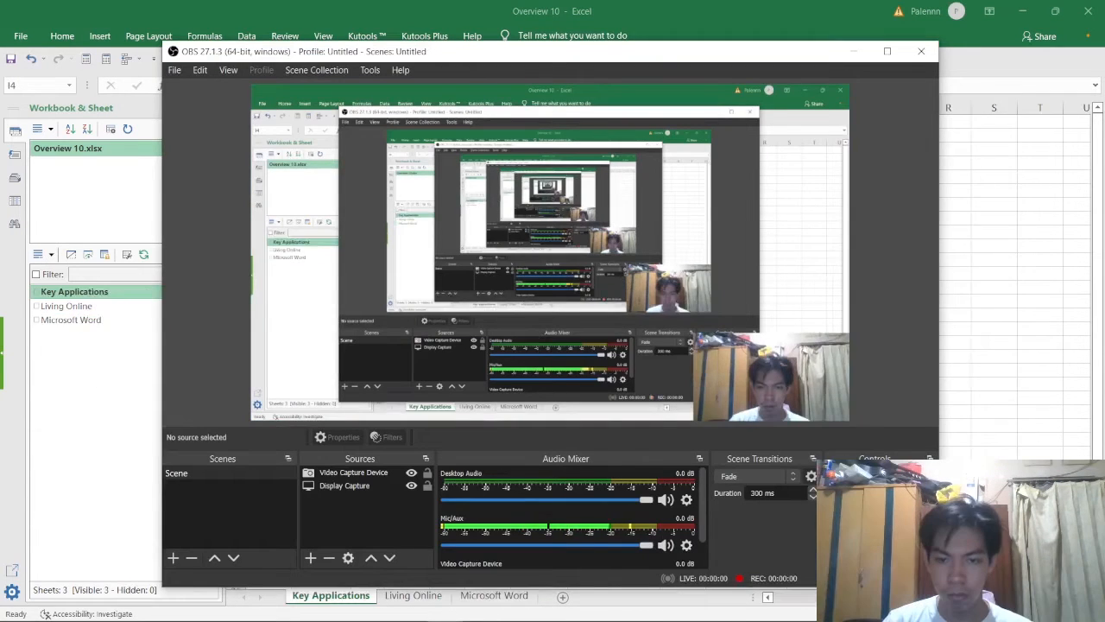
{"action": "key", "text": "alt+Tab"}
{"action": "key", "text": "Tab"}
{"action": "key", "text": "Tab"}
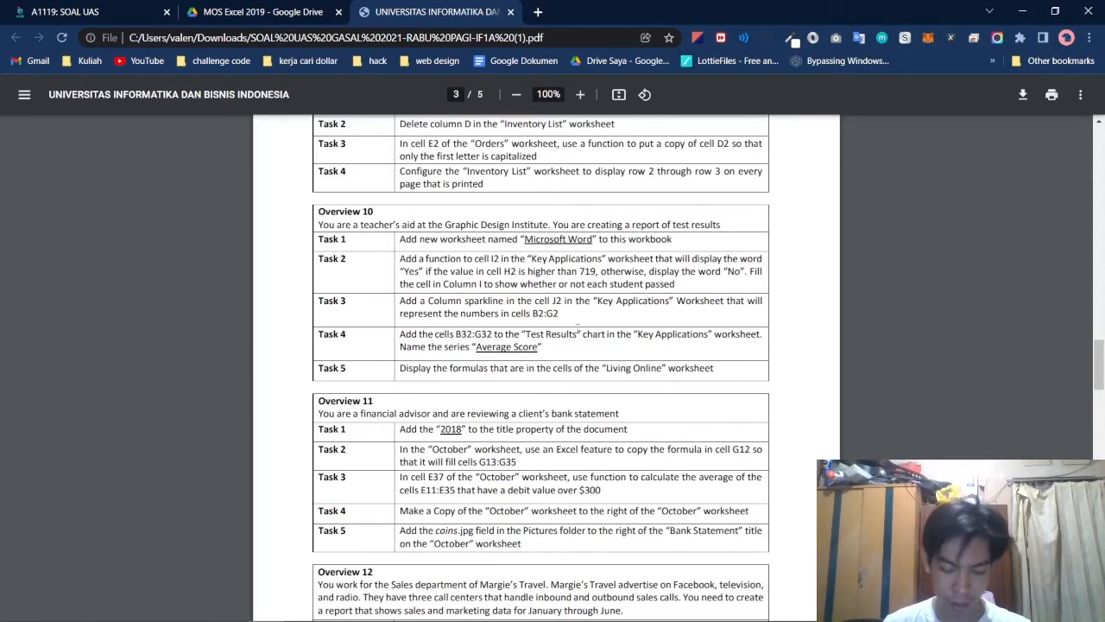
Back in Excel, enter =IF(H2>719, "yes", "no") in cell I2 of the Key Applications worksheet
{"action": "key", "text": "alt+Tab"}
{"action": "key", "text": "alt+Tab"}
{"action": "key", "text": "alt+Tab"}
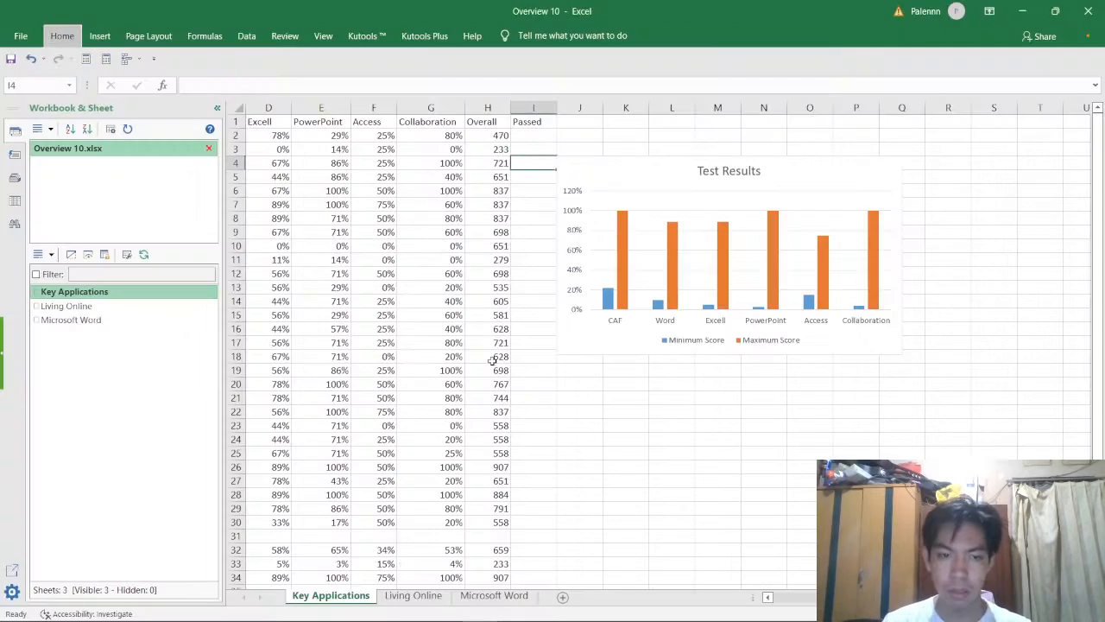
{"action": "left_click", "coordinate": [531, 136]}
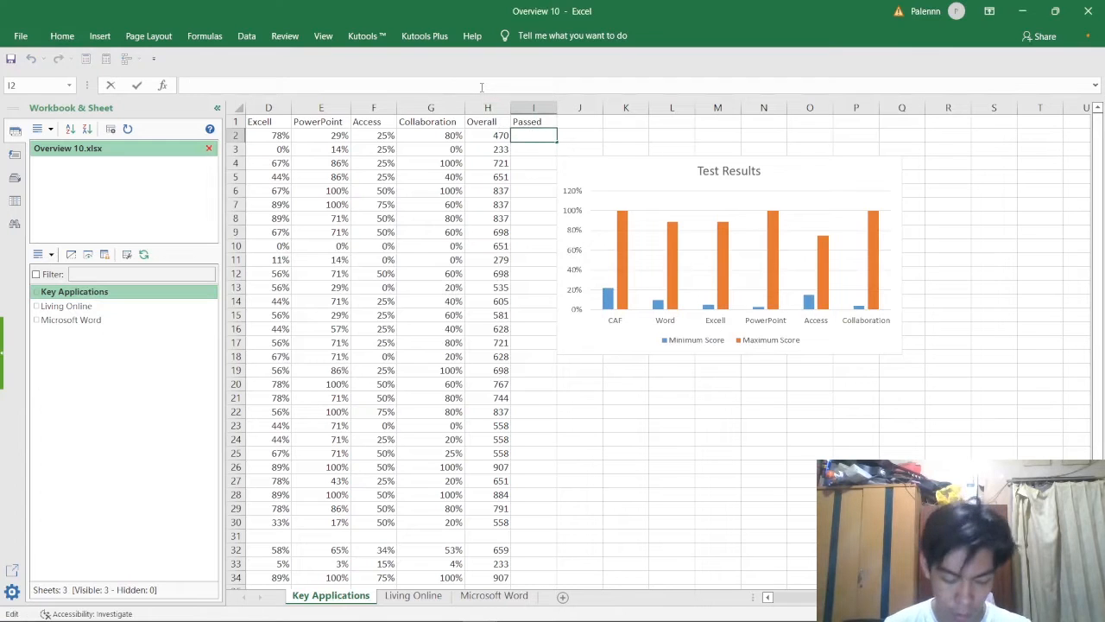
{"action": "type", "text": "=IF(H2>719, \"yes\", \"no\")"}
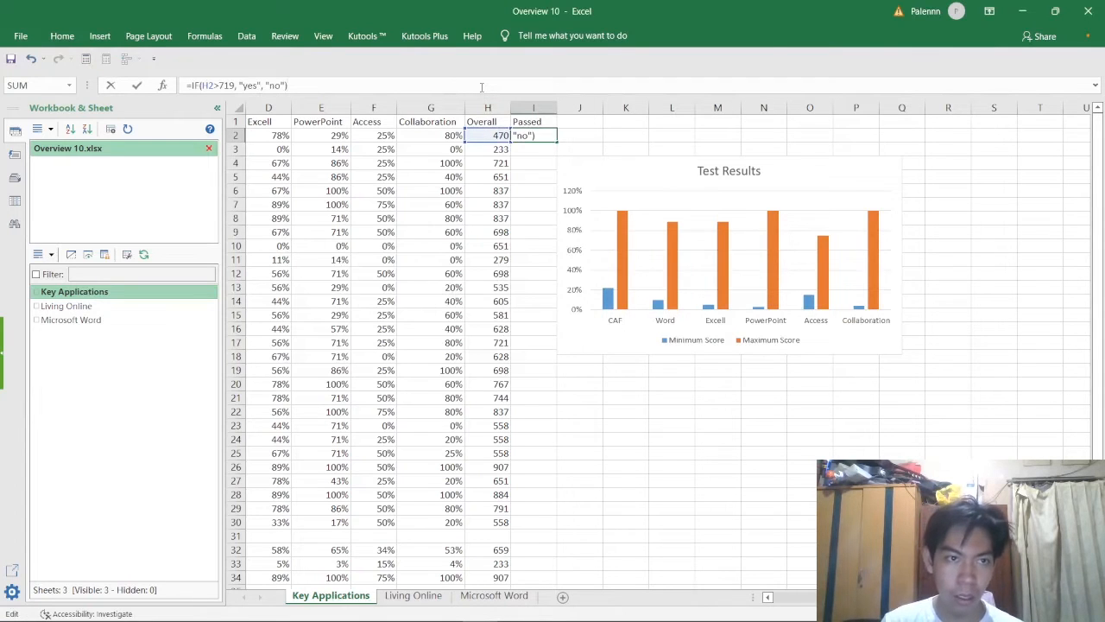
{"action": "key", "text": "Return"}
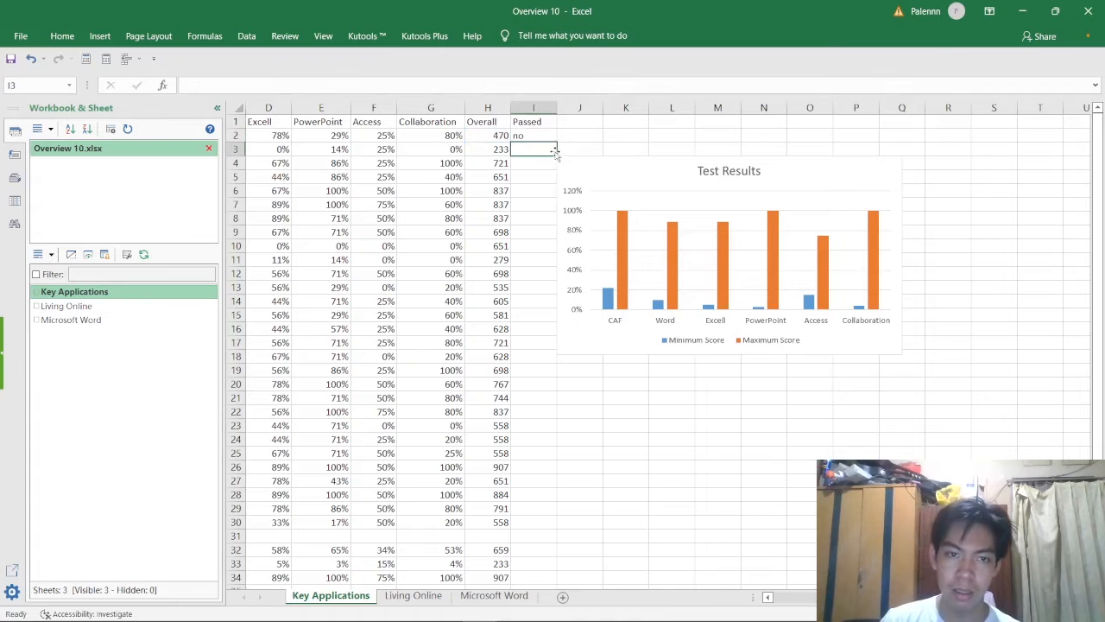
Fill the pass/fail formula from I2 down to I8 and move the Test Results chart clear of column I
{"action": "left_click", "coordinate": [533, 135]}
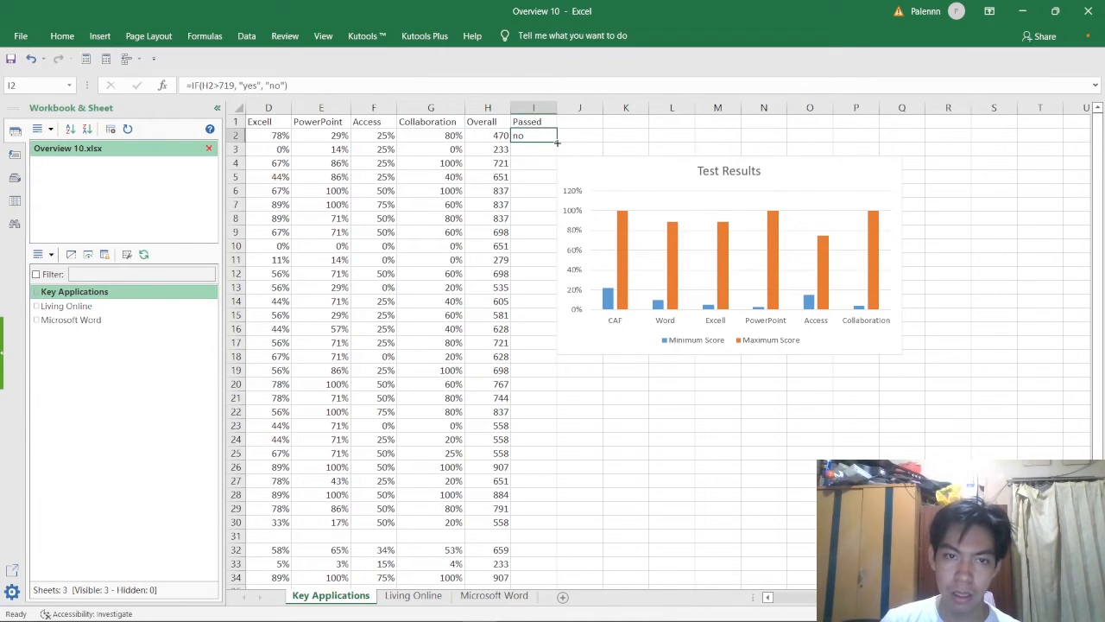
{"action": "left_click_drag", "start_coordinate": [555, 143], "coordinate": [555, 223]}
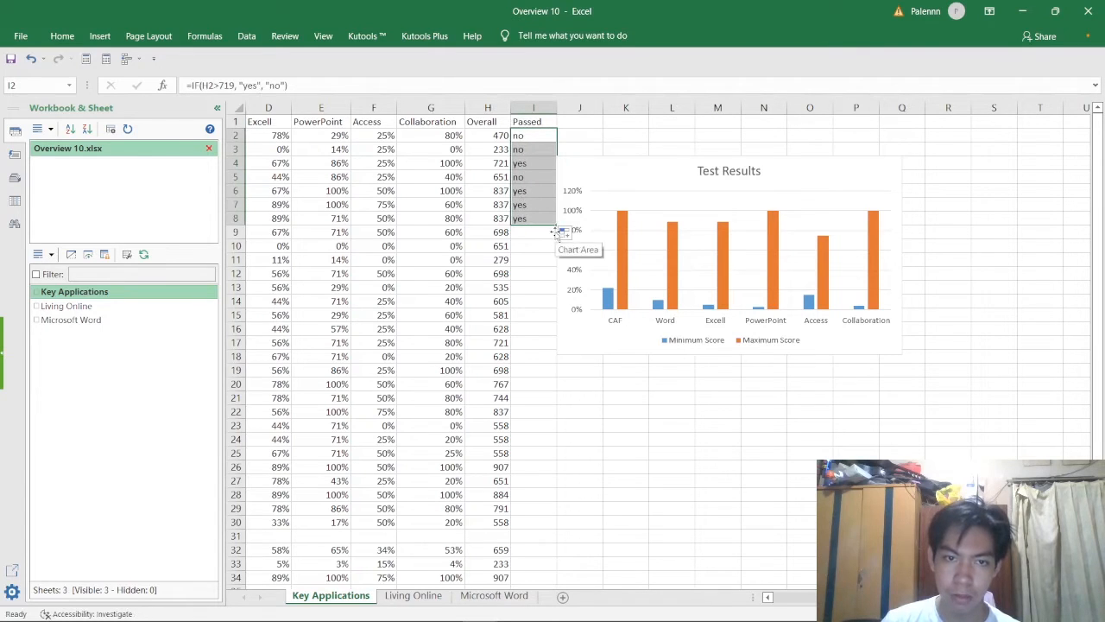
{"action": "left_click_drag", "start_coordinate": [635, 172], "coordinate": [673, 169]}
{"action": "left_click", "coordinate": [533, 195]}
{"action": "left_click", "coordinate": [532, 218]}
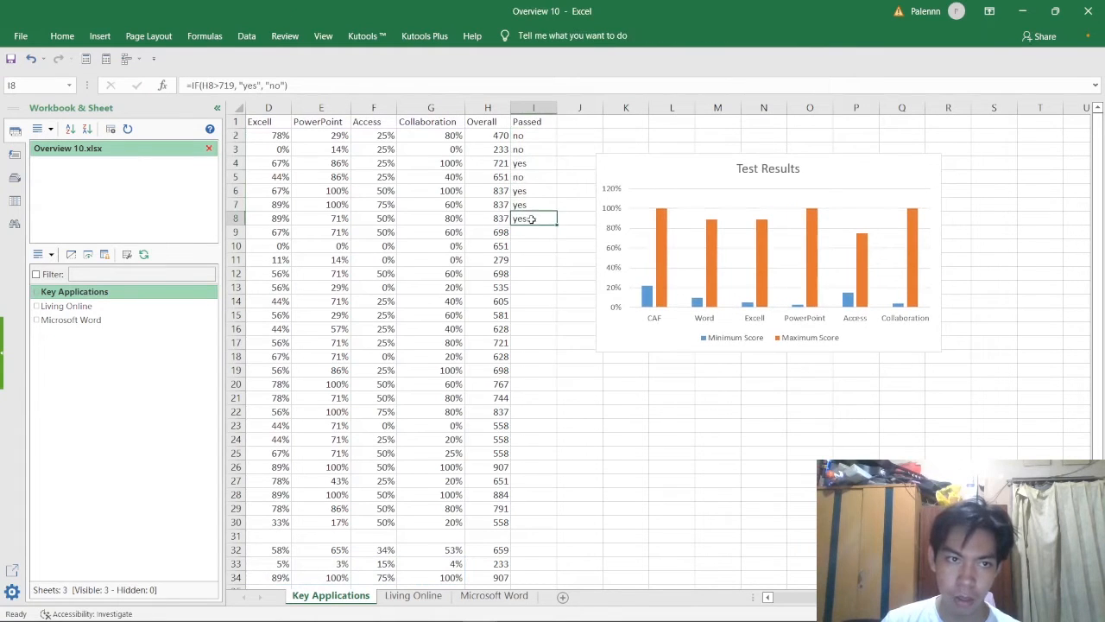
Fill the pass/fail formula from I8 down through I34 on the Key Applications worksheet
{"action": "left_click_drag", "start_coordinate": [555, 224], "coordinate": [553, 395]}
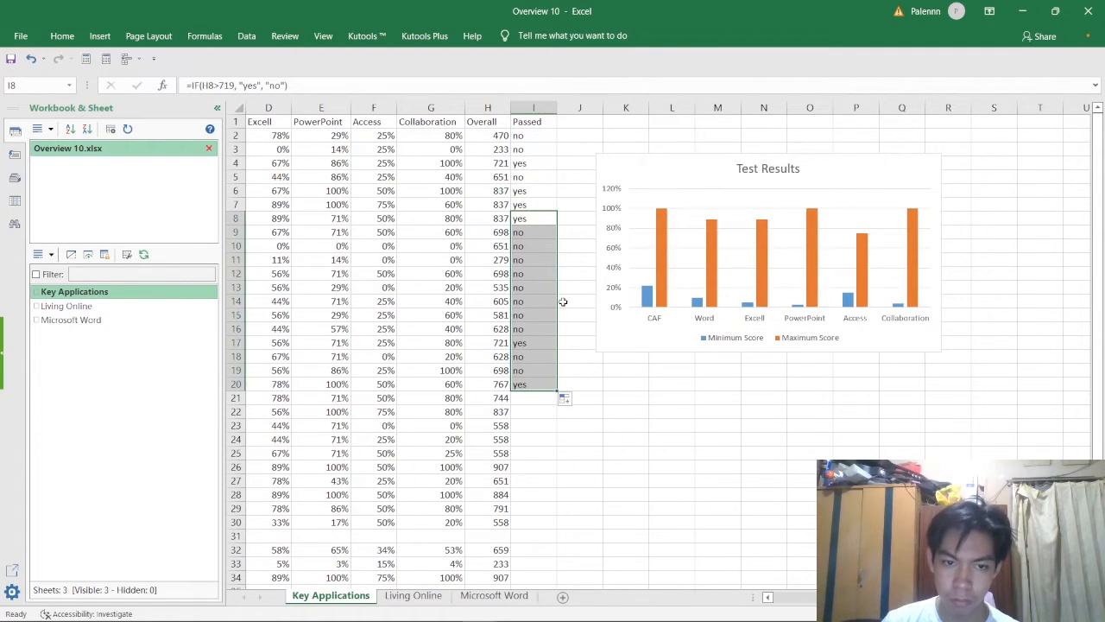
{"action": "scroll", "coordinate": [562, 301], "scroll_direction": "down", "scroll_amount": 3}
{"action": "left_click_drag", "start_coordinate": [554, 252], "coordinate": [560, 440]}
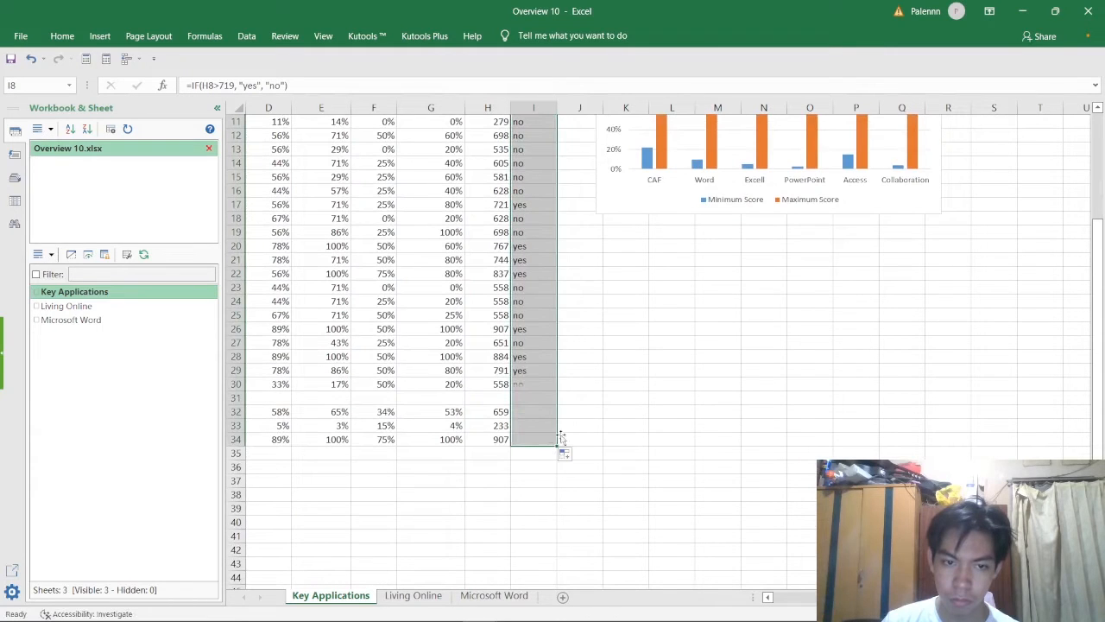
{"action": "left_click", "coordinate": [590, 426]}
{"action": "scroll", "coordinate": [597, 342], "scroll_direction": "up", "scroll_amount": 3}
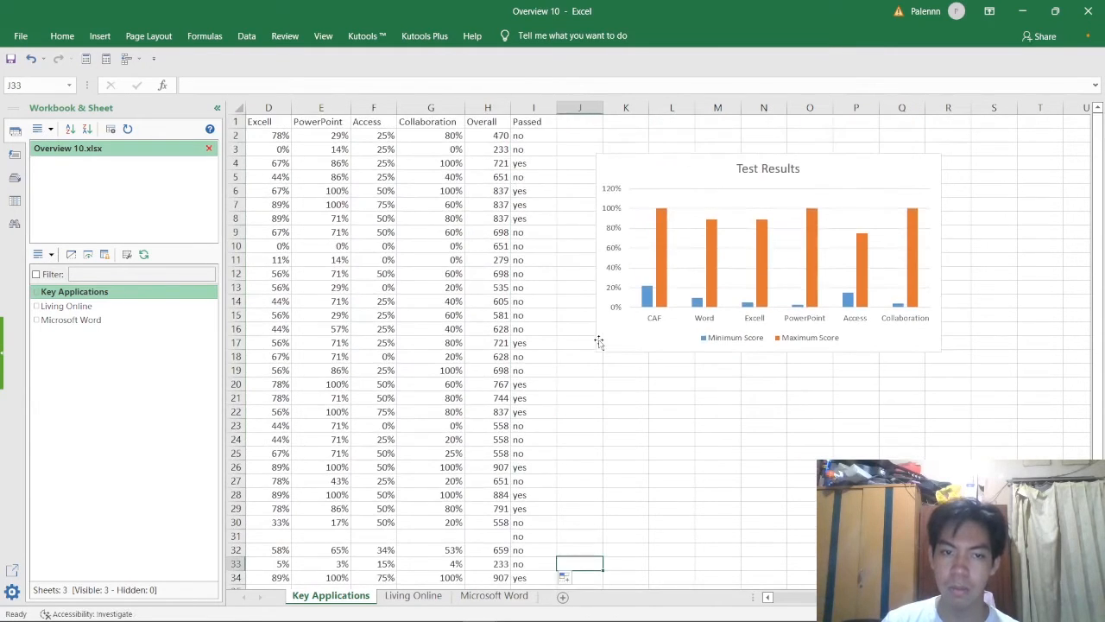
Switch to the exam PDF in Chrome and read Overview 10 Task 3 about the sparkline in cell J2
{"action": "key", "text": "alt+Tab"}
{"action": "left_click", "coordinate": [548, 334]}
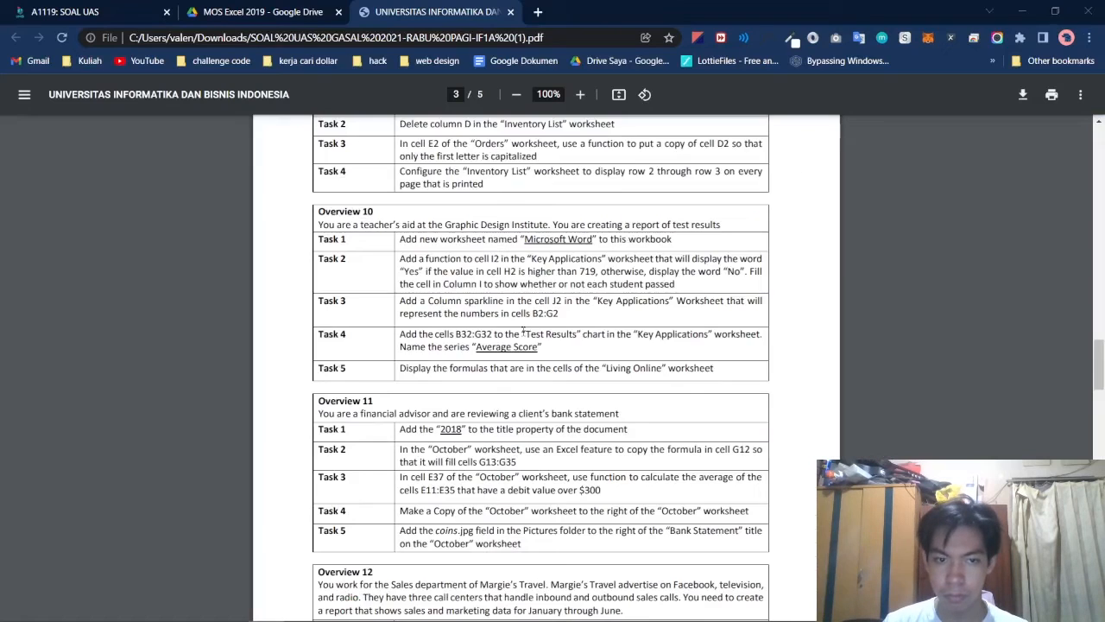
{"action": "key", "text": "alt+Tab"}
{"action": "left_click", "coordinate": [534, 347]}
{"action": "left_click", "coordinate": [1022, 11]}
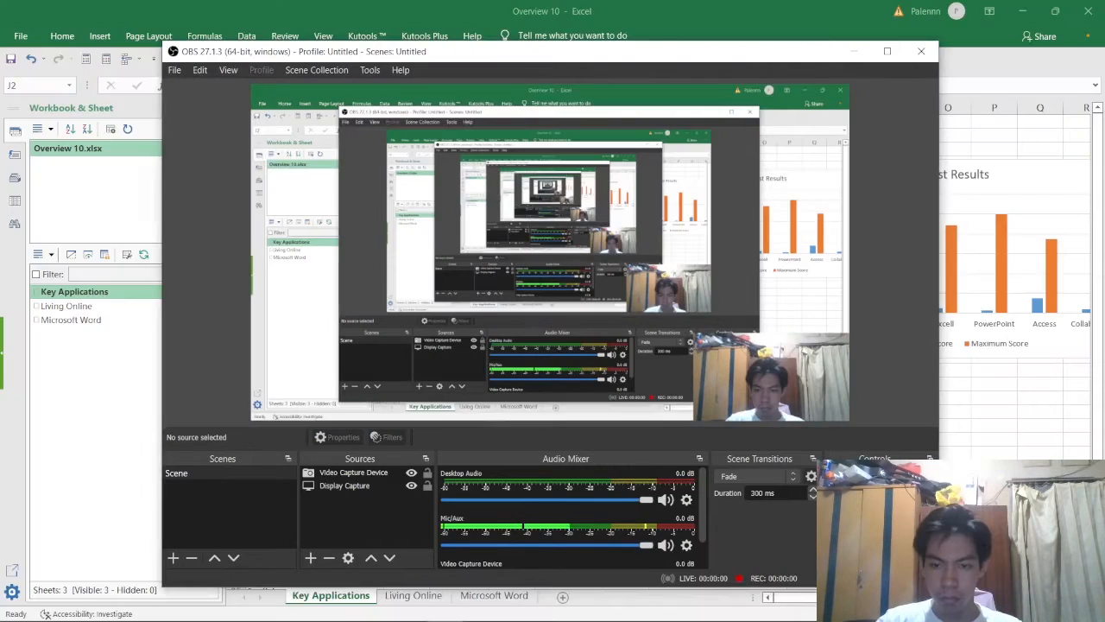
{"action": "key", "text": "alt+Tab"}
{"action": "left_click", "coordinate": [618, 332]}
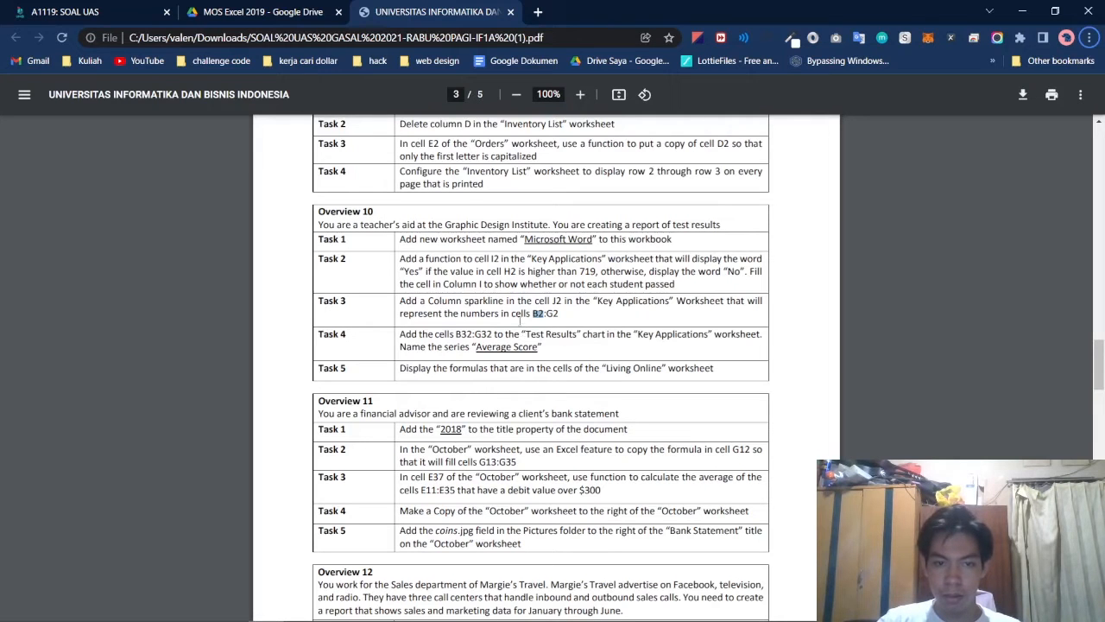
Back in Excel, insert a Line sparkline in cell J2 of Key Applications using the data range B2:G2
{"action": "key", "text": "alt+Tab"}
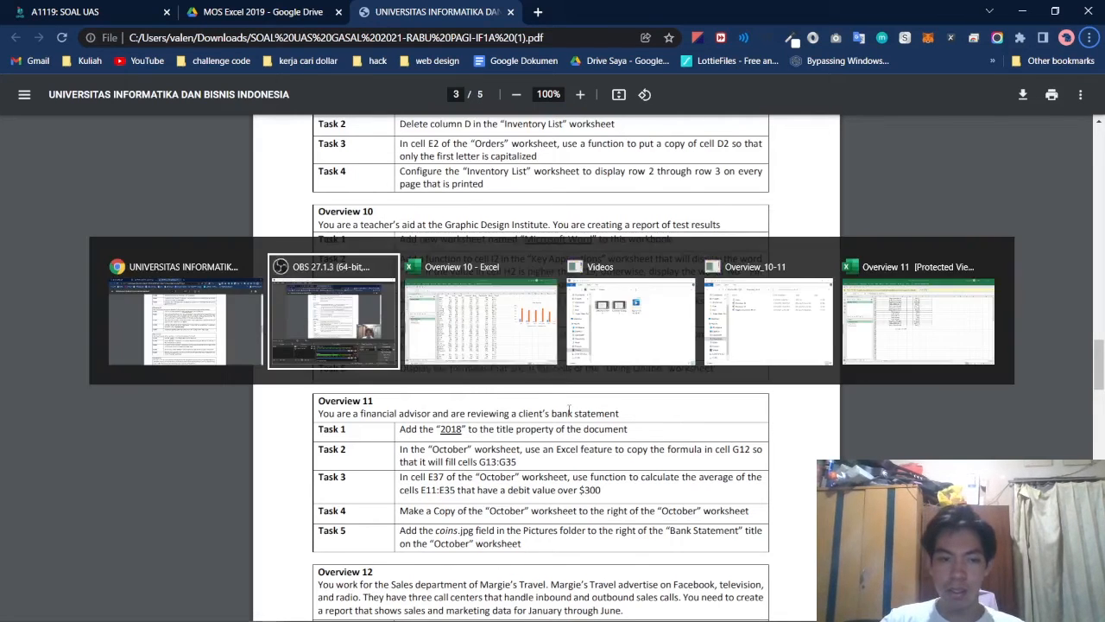
{"action": "left_click", "coordinate": [553, 344]}
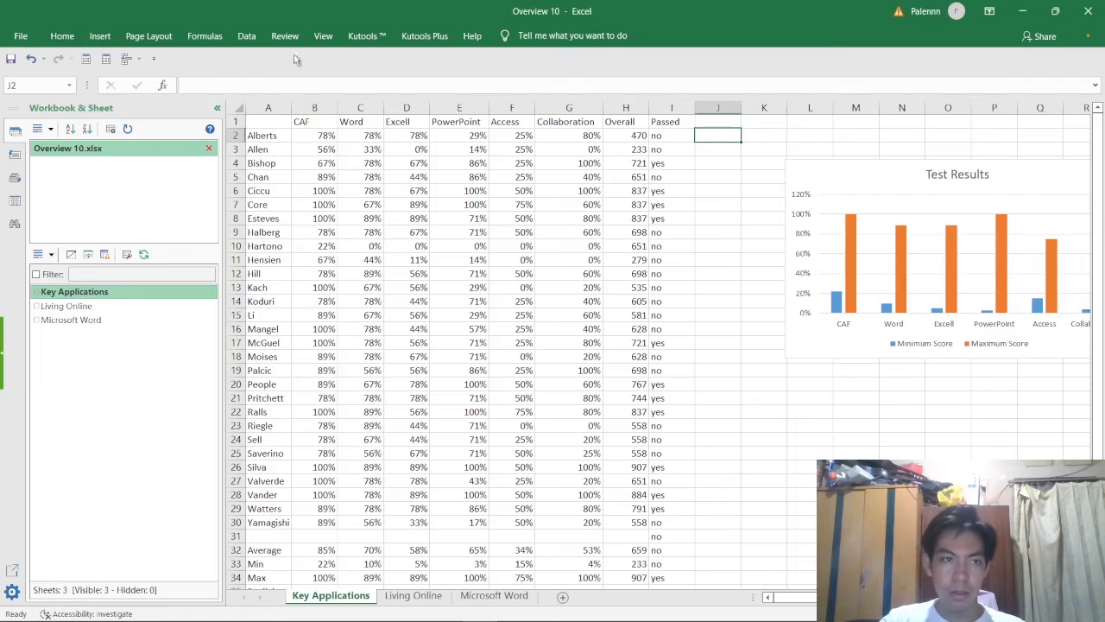
{"action": "left_click", "coordinate": [99, 35]}
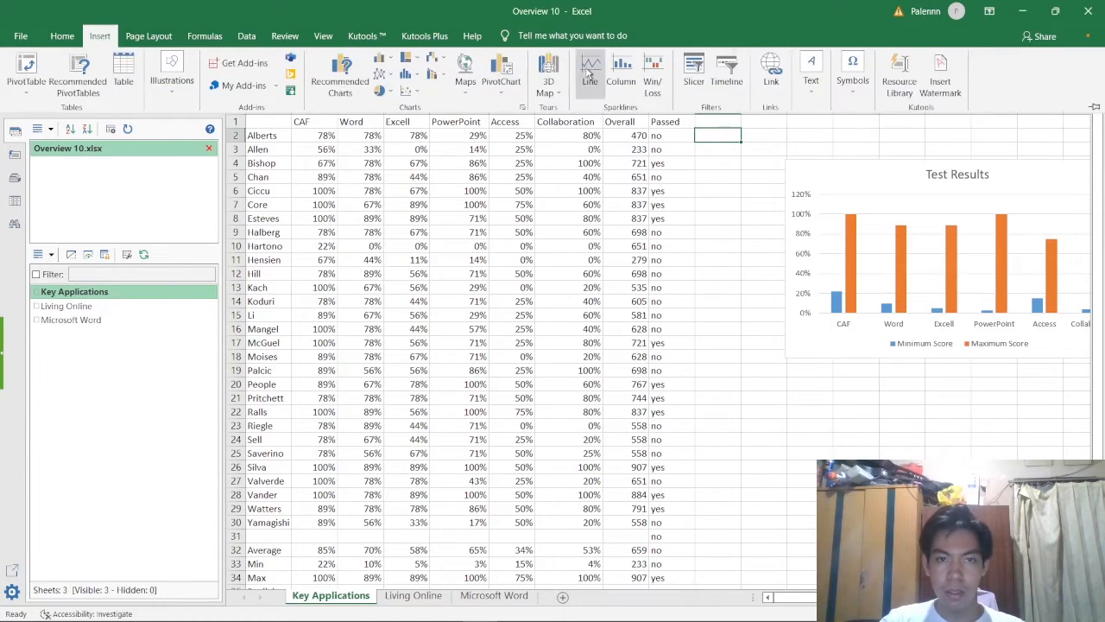
{"action": "left_click", "coordinate": [587, 71]}
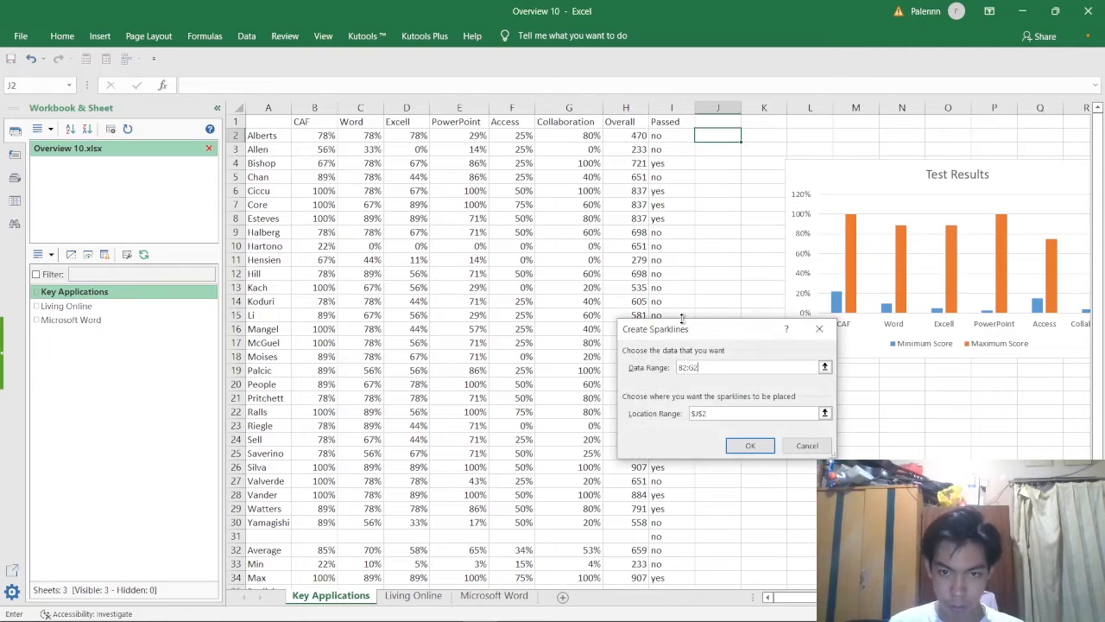
{"action": "key", "text": "Return"}
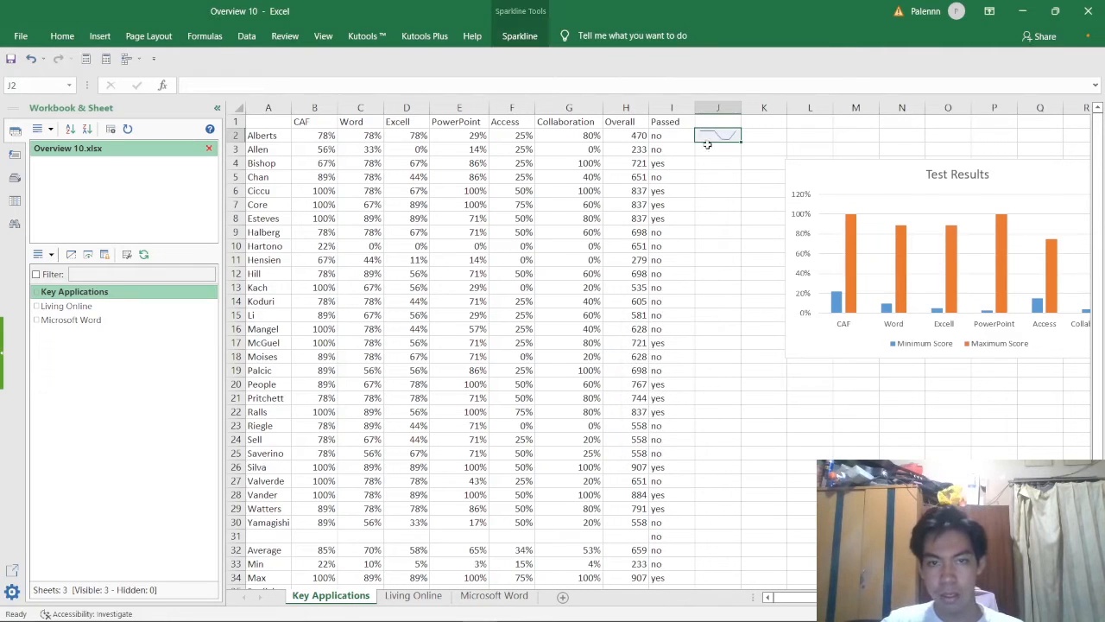
Fill the sparkline from J2 down to J34
{"action": "left_click_drag", "start_coordinate": [742, 144], "coordinate": [727, 550]}
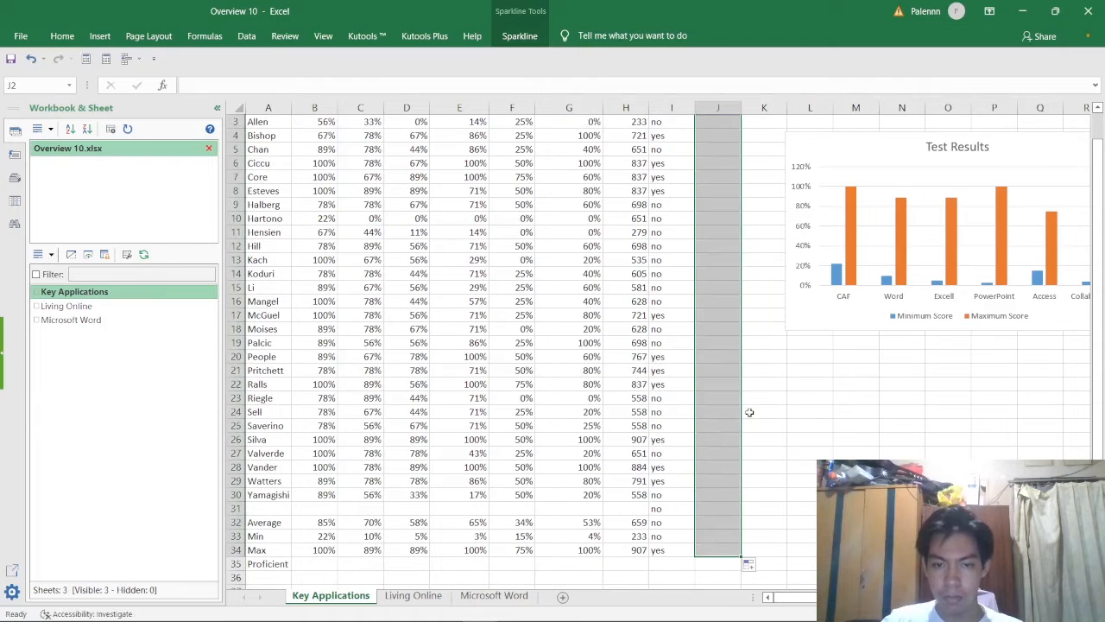
{"action": "left_click", "coordinate": [794, 400]}
{"action": "scroll", "coordinate": [796, 402], "scroll_direction": "up", "scroll_amount": 1}
Switch to the exam PDF in Chrome and read Overview 10 Task 4 about adding B32:G32 to the chart
{"action": "key", "text": "alt+Tab"}
{"action": "key", "text": "alt+Tab"}
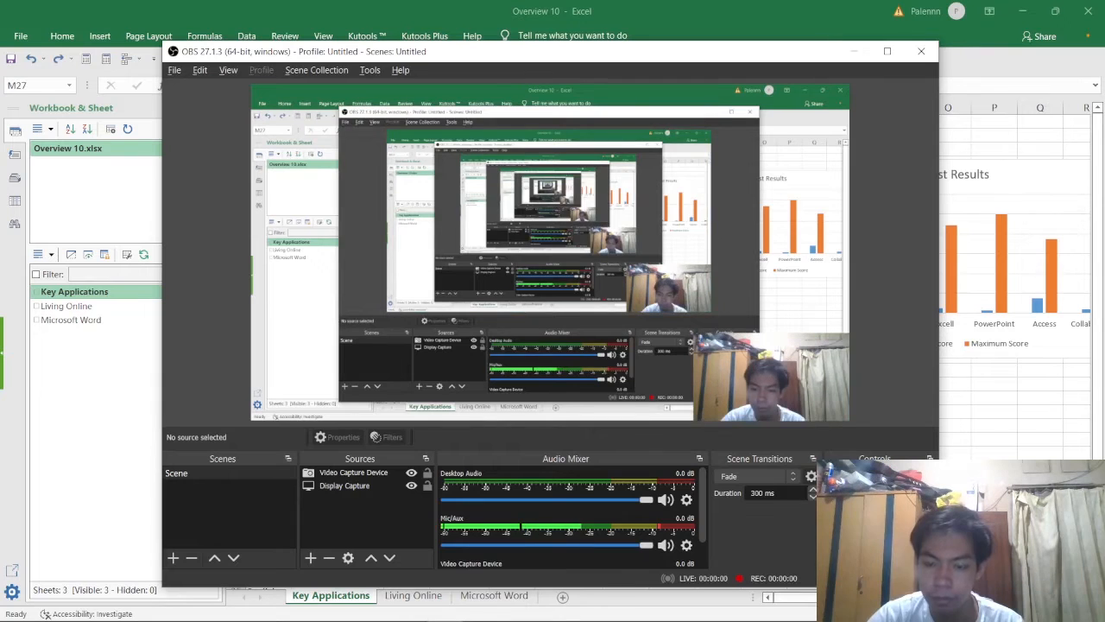
{"action": "key", "text": "alt+Tab"}
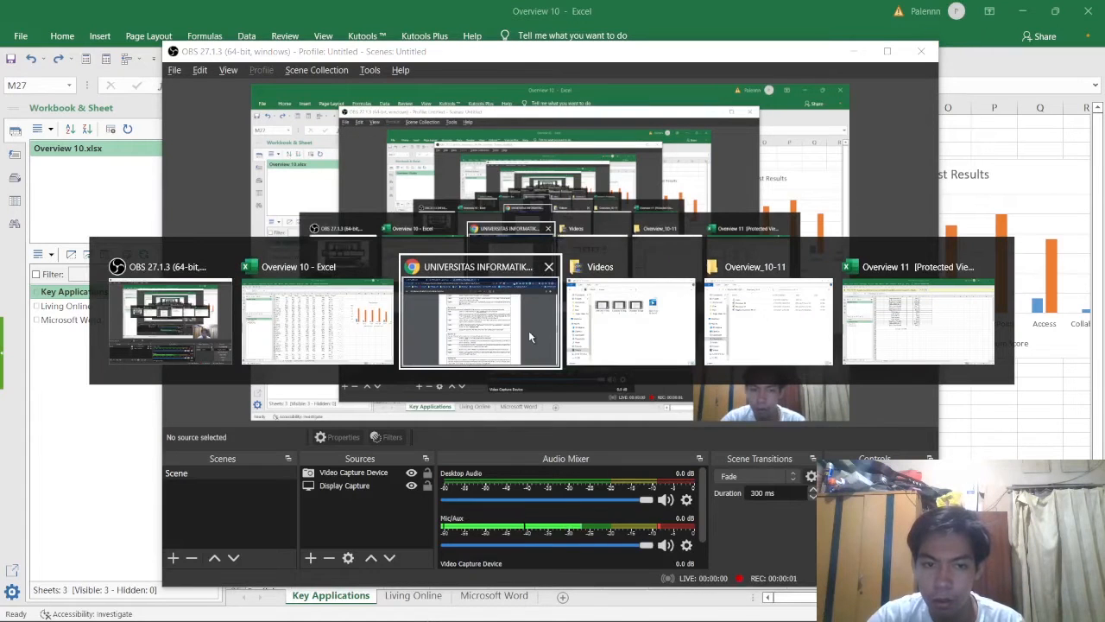
{"action": "left_click", "coordinate": [530, 337]}
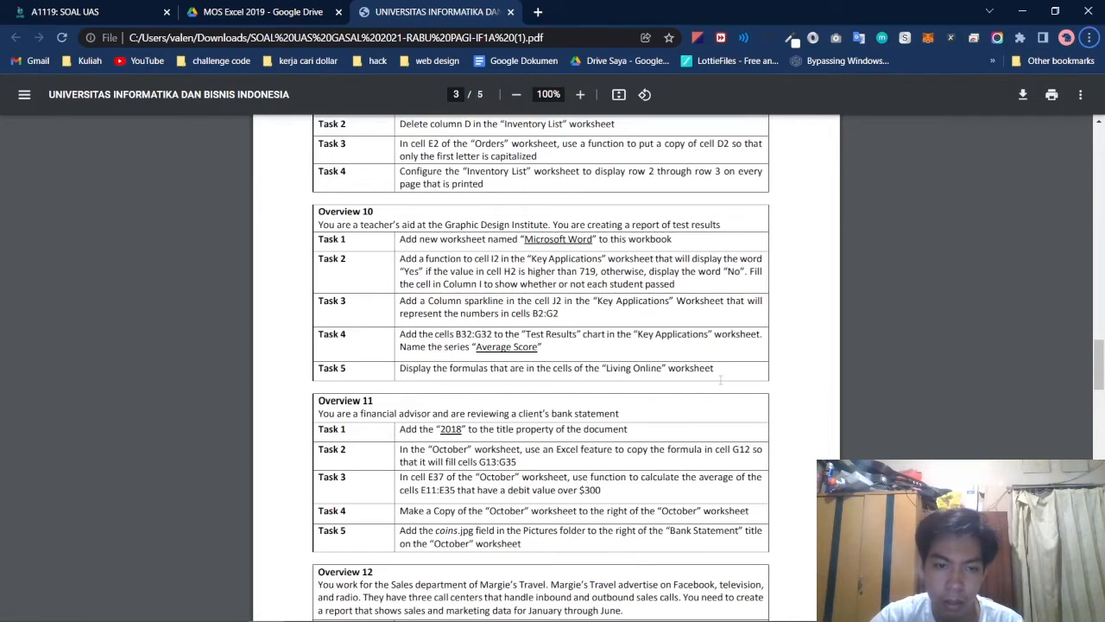
Back in Excel, open the data source settings of the Test Results chart on the Key Applications worksheet
{"action": "key", "text": "alt+Tab"}
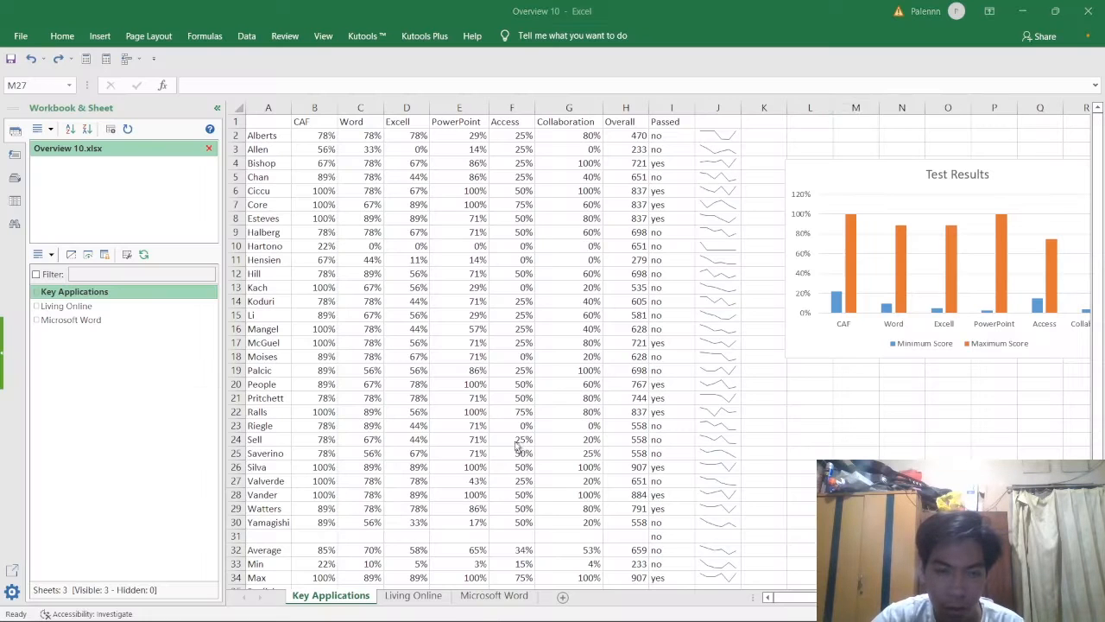
{"action": "left_click", "coordinate": [335, 550]}
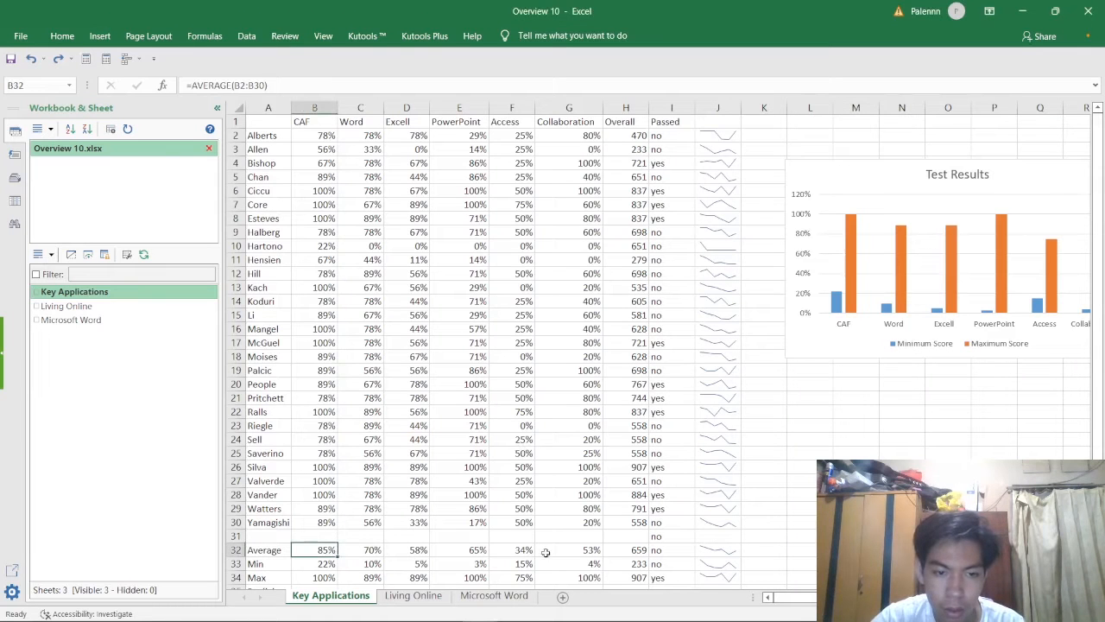
{"action": "left_click", "coordinate": [574, 553], "text": "ctrl"}
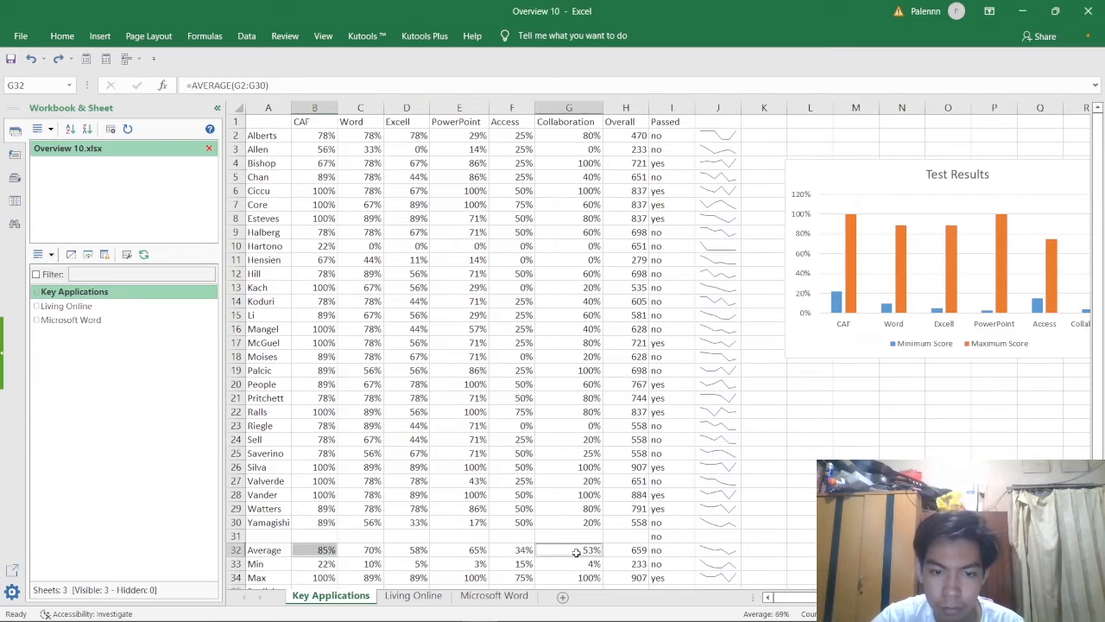
{"action": "left_click", "coordinate": [957, 178]}
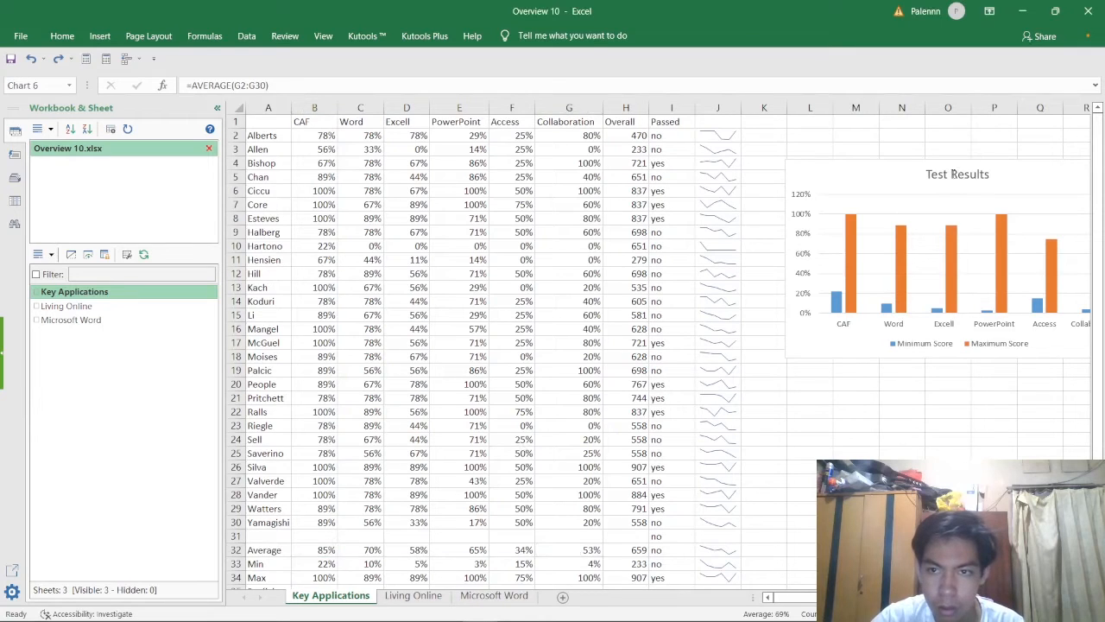
{"action": "right_click", "coordinate": [904, 184]}
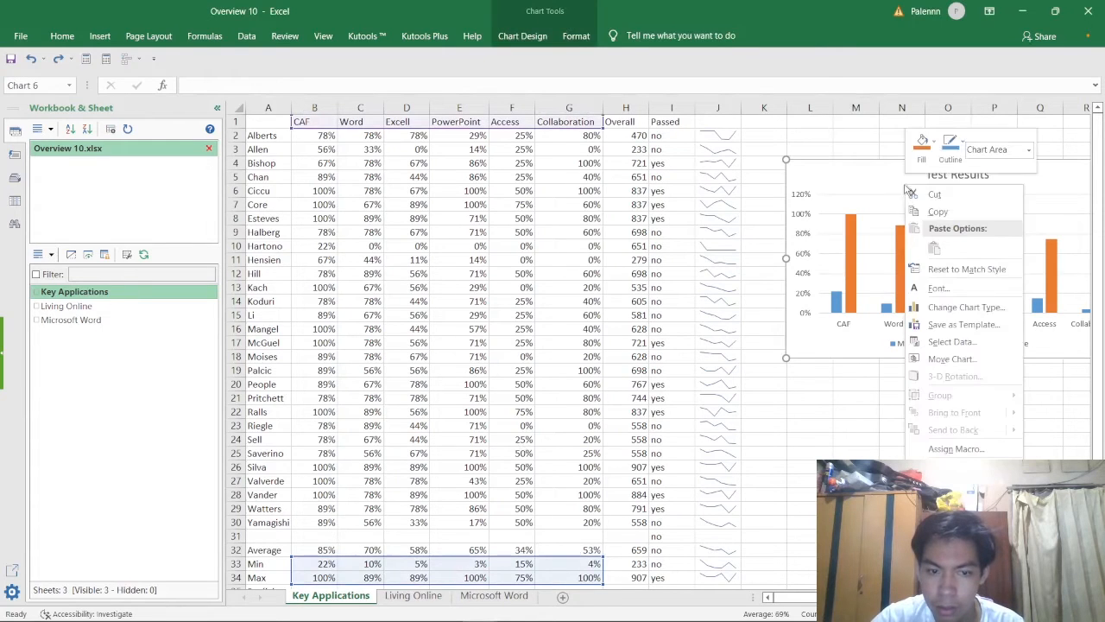
{"action": "left_click", "coordinate": [965, 342]}
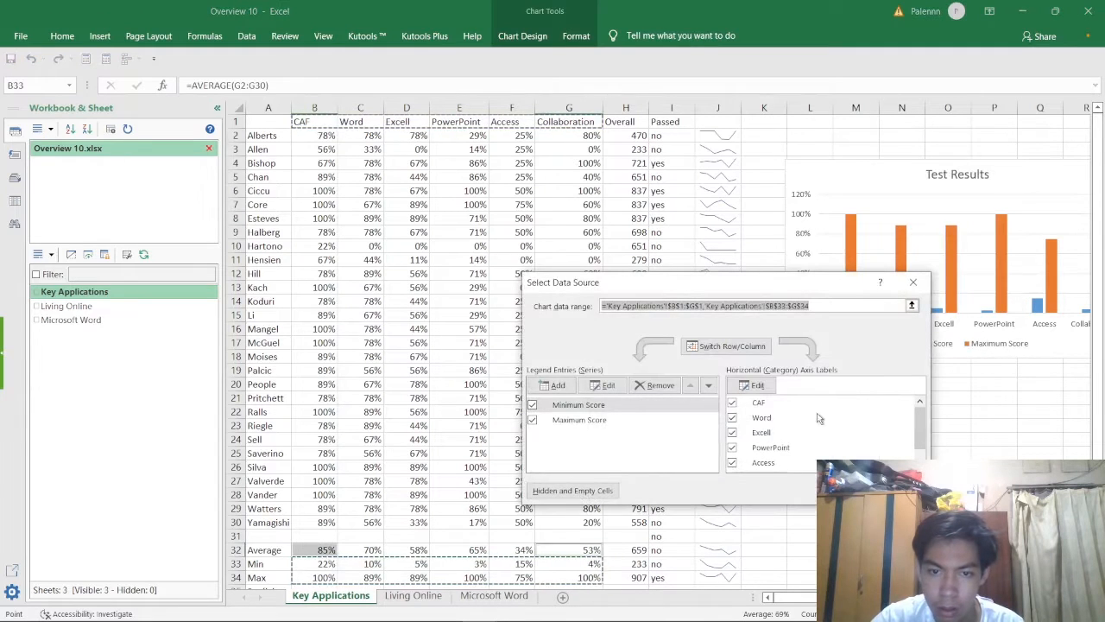
{"action": "left_click", "coordinate": [594, 421]}
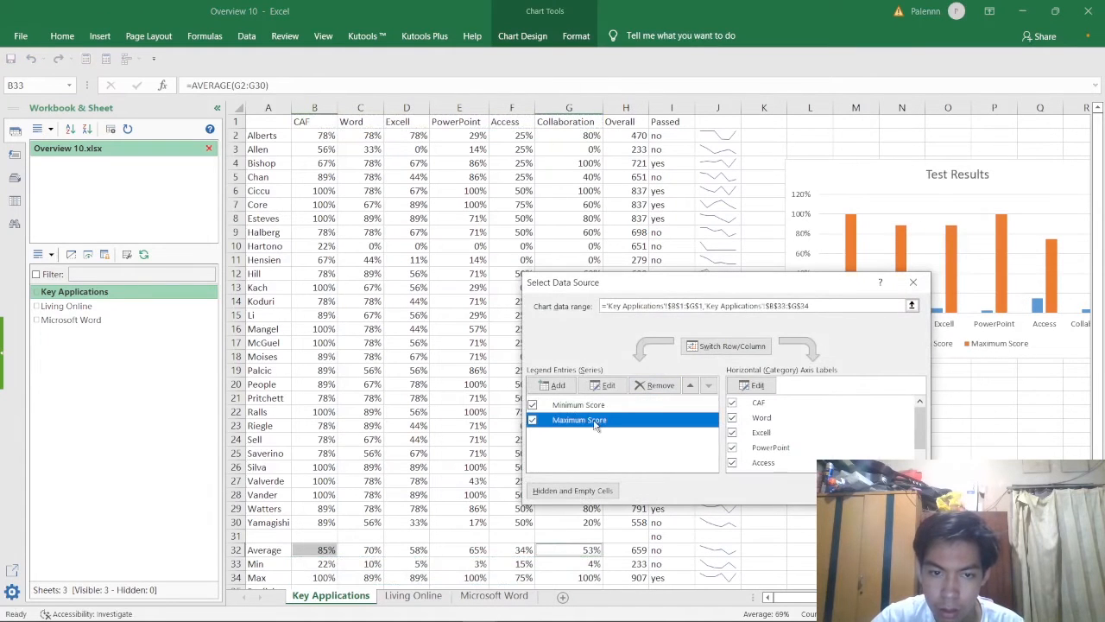
{"action": "left_click", "coordinate": [532, 405]}
{"action": "left_click", "coordinate": [533, 419]}
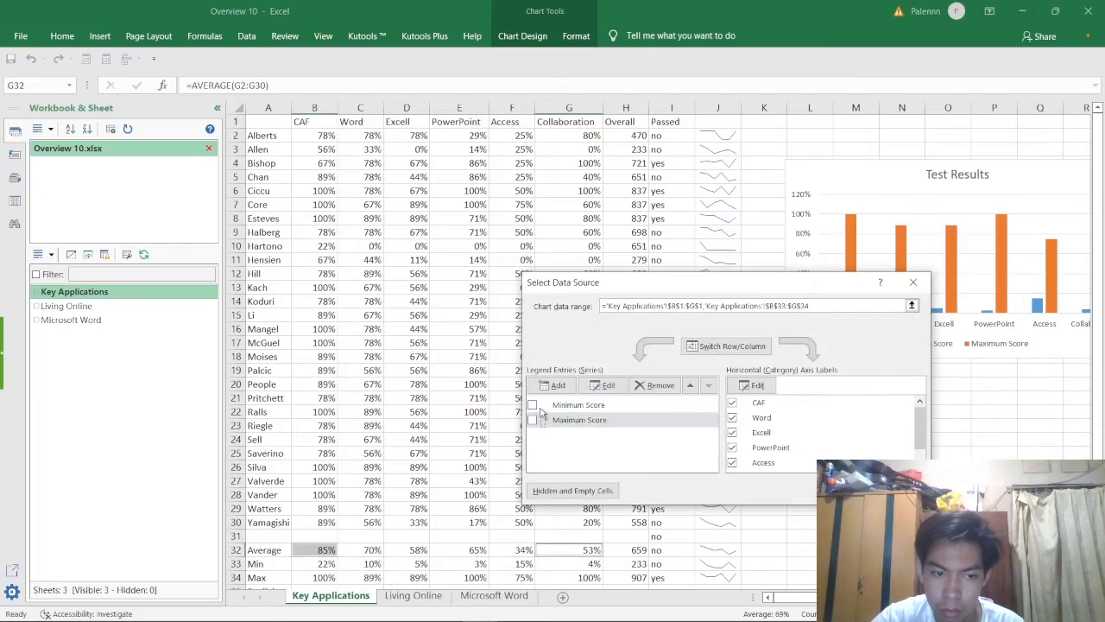
{"action": "left_click", "coordinate": [532, 405]}
{"action": "left_click", "coordinate": [533, 420]}
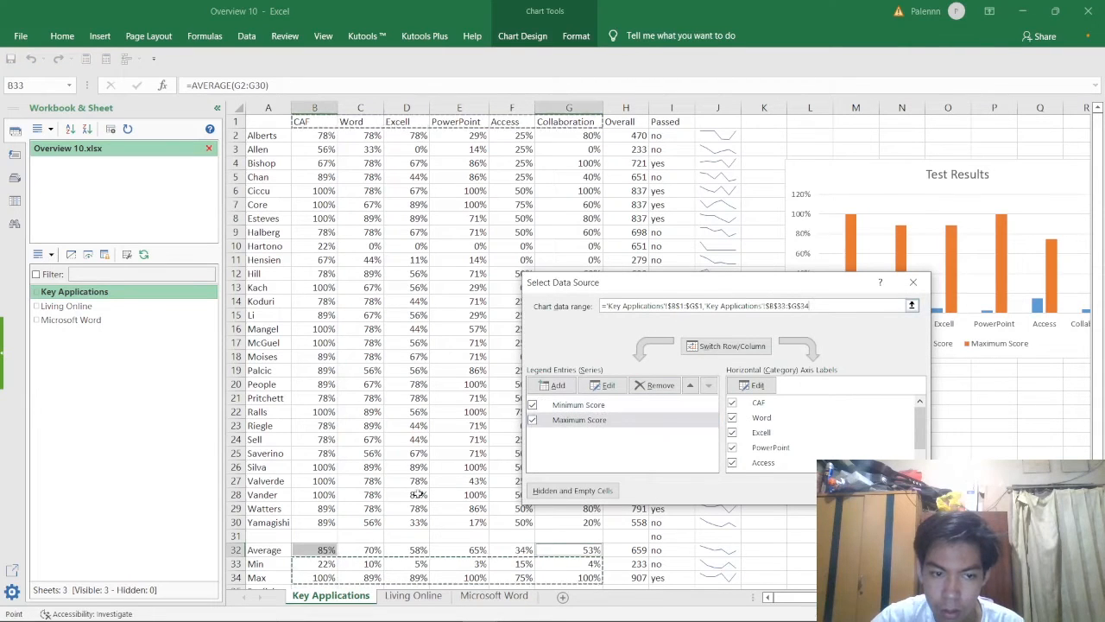
Try to append cells B32 and G32 to the existing chart data range
{"action": "left_click", "coordinate": [314, 550], "text": "ctrl"}
{"action": "left_click", "coordinate": [538, 550], "text": "ctrl"}
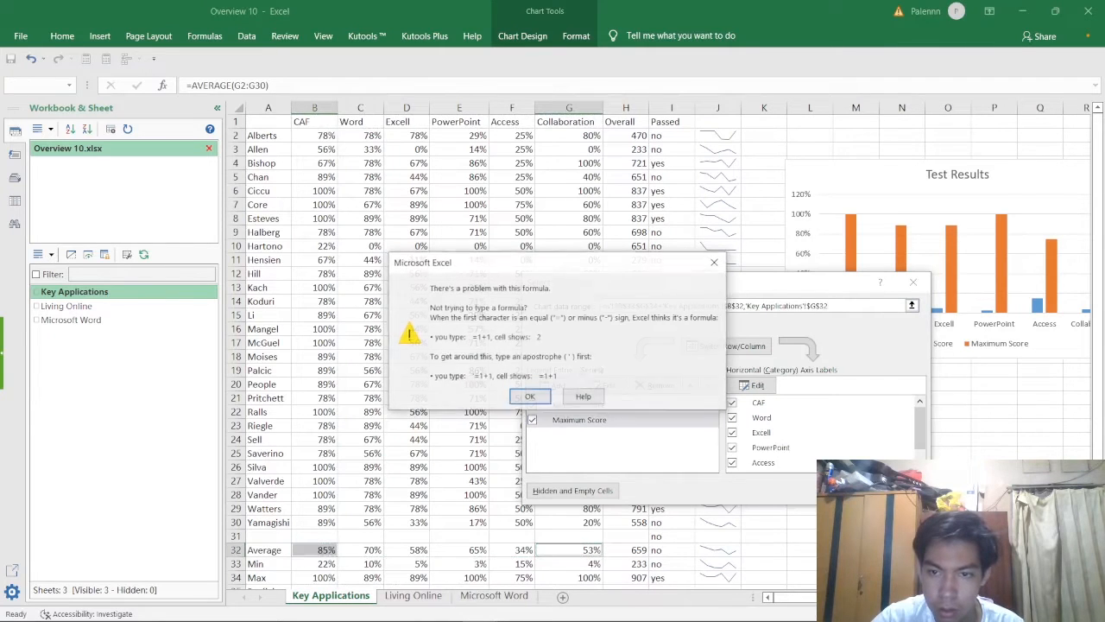
{"action": "left_click", "coordinate": [535, 399]}
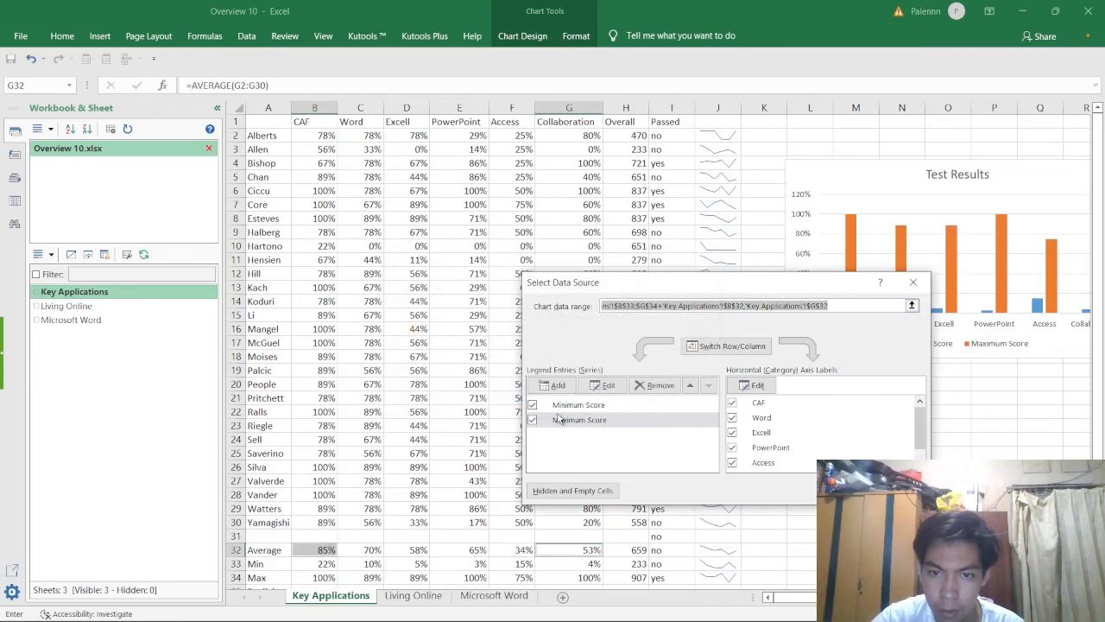
Clear the chart data range, replace it with cells B32 and G32 of Key Applications, and apply it to the Test Results chart
{"action": "left_click", "coordinate": [865, 306]}
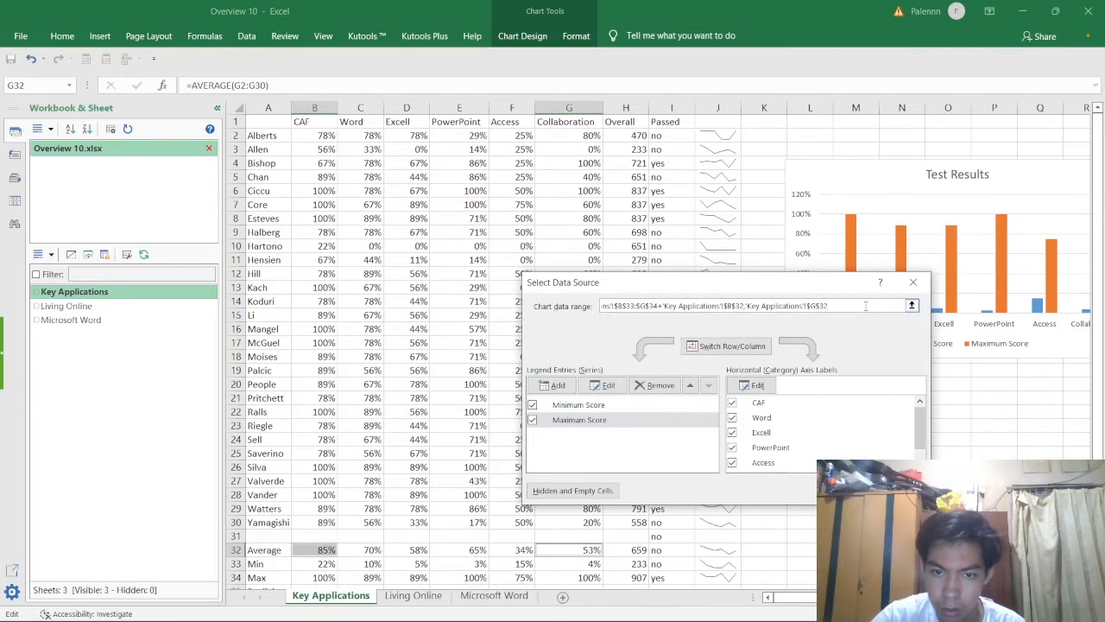
{"action": "key", "text": "BackSpace"}
{"action": "key", "text": "BackSpace"}
{"action": "key", "text": "BackSpace"}
{"action": "key", "text": "BackSpace"}
{"action": "key", "text": "BackSpace"}
{"action": "key", "text": "BackSpace"}
{"action": "key", "text": "BackSpace"}
{"action": "key", "text": "BackSpace"}
{"action": "key", "text": "BackSpace"}
{"action": "key", "text": "BackSpace"}
{"action": "key", "text": "BackSpace"}
{"action": "key", "text": "BackSpace"}
{"action": "key", "text": "BackSpace"}
{"action": "key", "text": "BackSpace"}
{"action": "key", "text": "BackSpace"}
{"action": "key", "text": "BackSpace"}
{"action": "key", "text": "BackSpace"}
{"action": "key", "text": "BackSpace"}
{"action": "key", "text": "BackSpace"}
{"action": "key", "text": "BackSpace"}
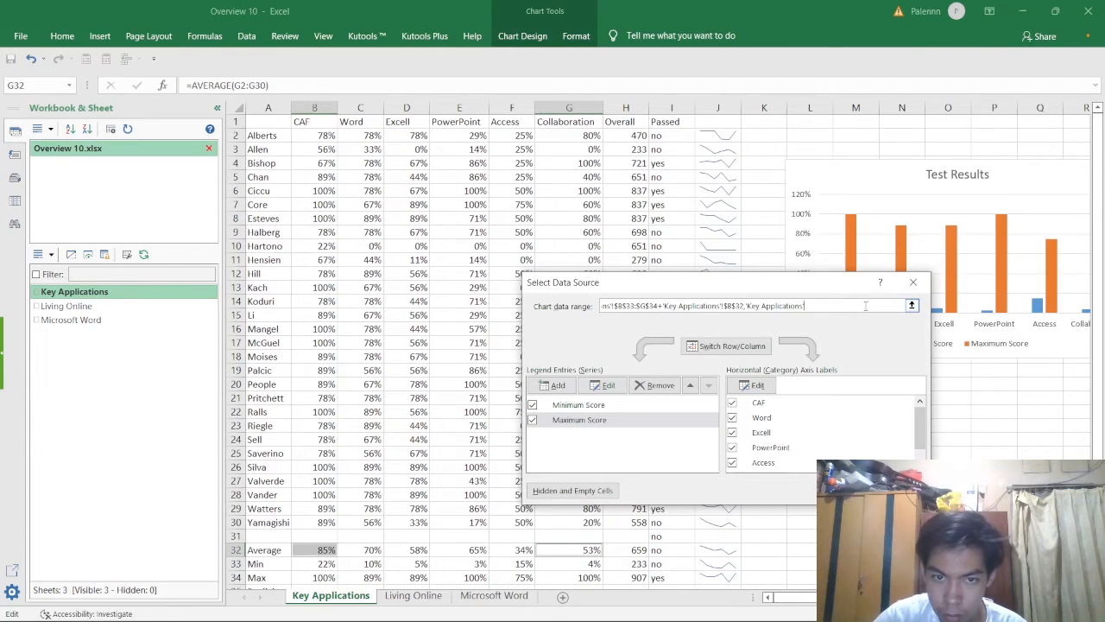
{"action": "key", "text": "BackSpace"}
{"action": "key", "text": "BackSpace"}
{"action": "key", "text": "BackSpace"}
{"action": "key", "text": "BackSpace"}
{"action": "key", "text": "BackSpace"}
{"action": "key", "text": "BackSpace"}
{"action": "key", "text": "BackSpace"}
{"action": "key", "text": "BackSpace"}
{"action": "key", "text": "BackSpace"}
{"action": "key", "text": "BackSpace"}
{"action": "key", "text": "BackSpace"}
{"action": "key", "text": "BackSpace"}
{"action": "key", "text": "BackSpace"}
{"action": "key", "text": "BackSpace"}
{"action": "key", "text": "BackSpace"}
{"action": "key", "text": "BackSpace"}
{"action": "key", "text": "BackSpace"}
{"action": "key", "text": "BackSpace"}
{"action": "key", "text": "BackSpace"}
{"action": "key", "text": "BackSpace"}
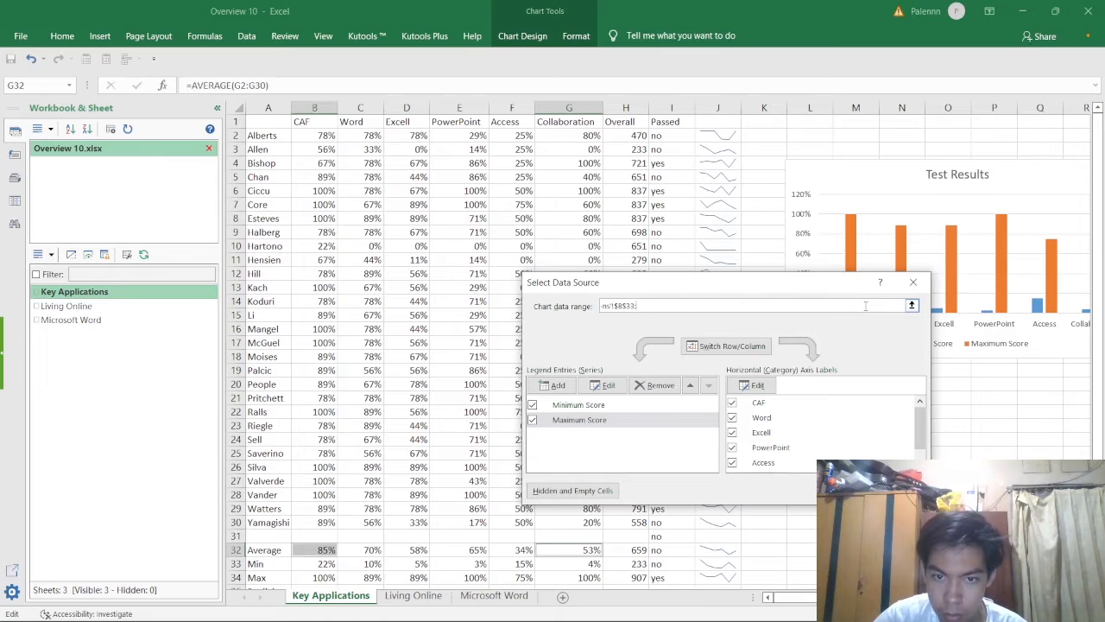
{"action": "key", "text": "BackSpace"}
{"action": "key", "text": "BackSpace"}
{"action": "key", "text": "BackSpace"}
{"action": "key", "text": "BackSpace"}
{"action": "key", "text": "BackSpace"}
{"action": "key", "text": "BackSpace"}
{"action": "key", "text": "BackSpace"}
{"action": "key", "text": "BackSpace"}
{"action": "key", "text": "BackSpace"}
{"action": "left_click", "coordinate": [302, 550]}
{"action": "left_click", "coordinate": [556, 550], "text": "ctrl"}
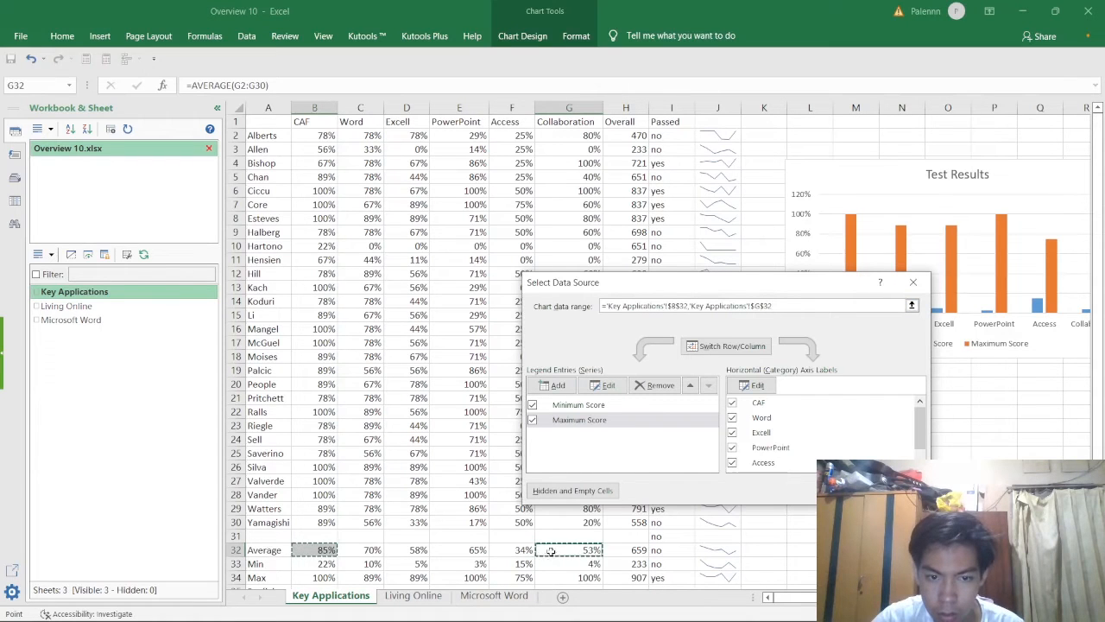
{"action": "key", "text": "Return"}
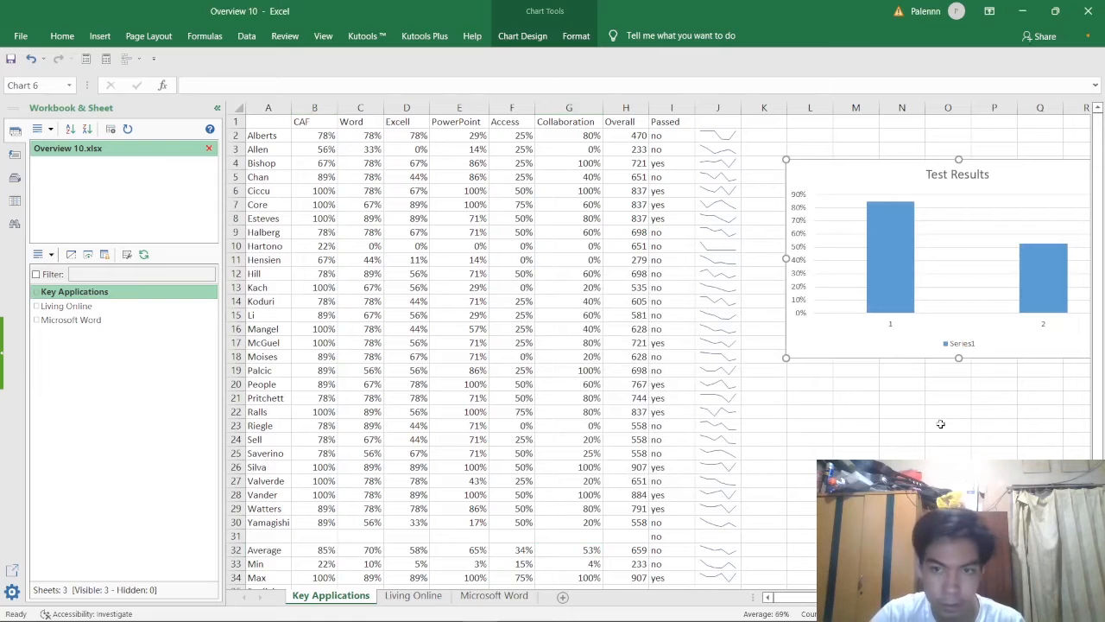
Open the Living Online worksheet and read Overview 10 Task 5 about displaying its formulas in the exam PDF in Chrome
{"action": "key", "text": "alt+Tab"}
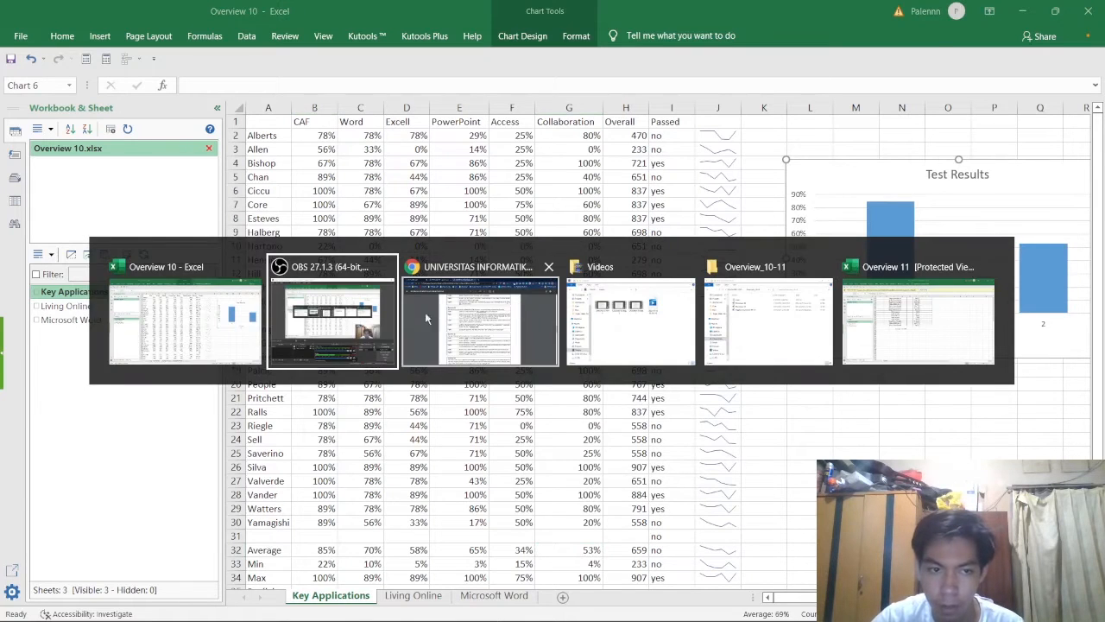
{"action": "left_click", "coordinate": [413, 595]}
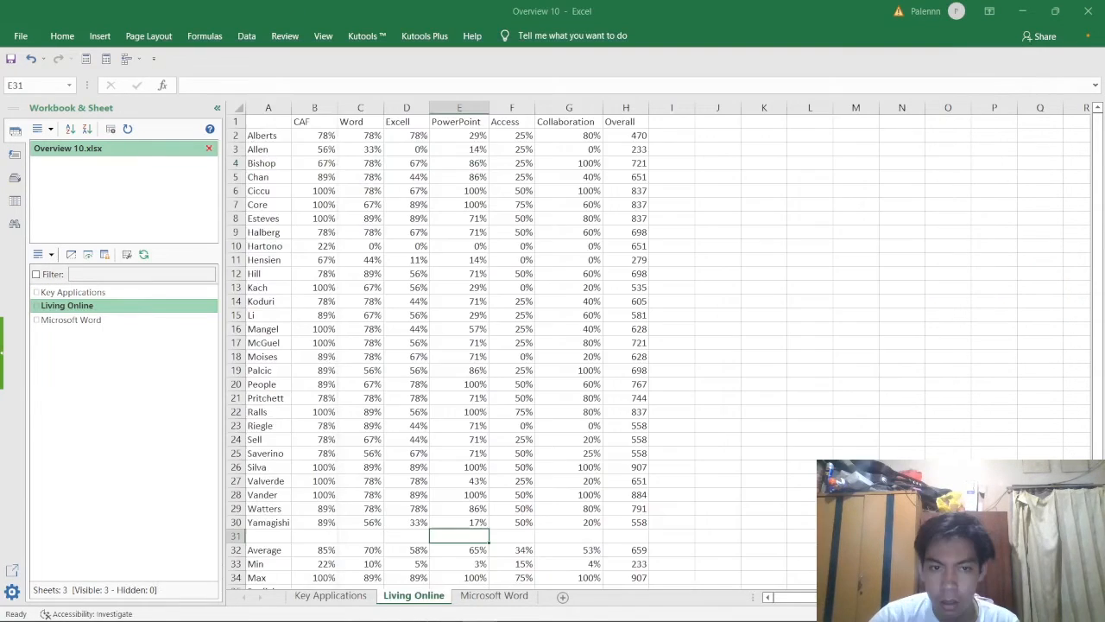
{"action": "key", "text": "alt+Tab"}
{"action": "key", "text": "alt+Tab"}
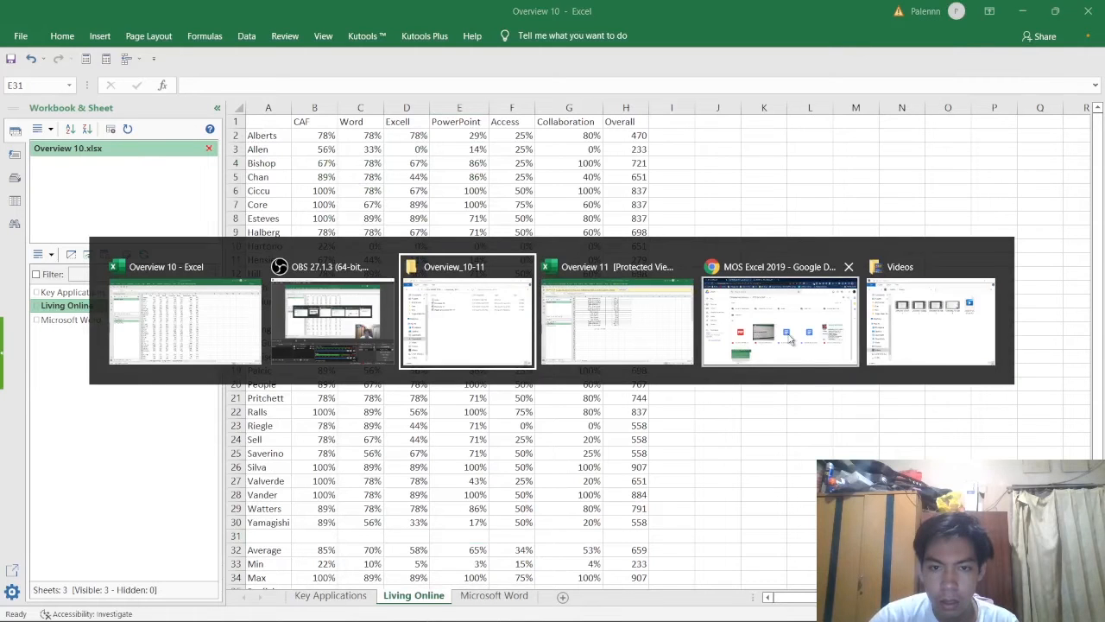
{"action": "left_click", "coordinate": [789, 339]}
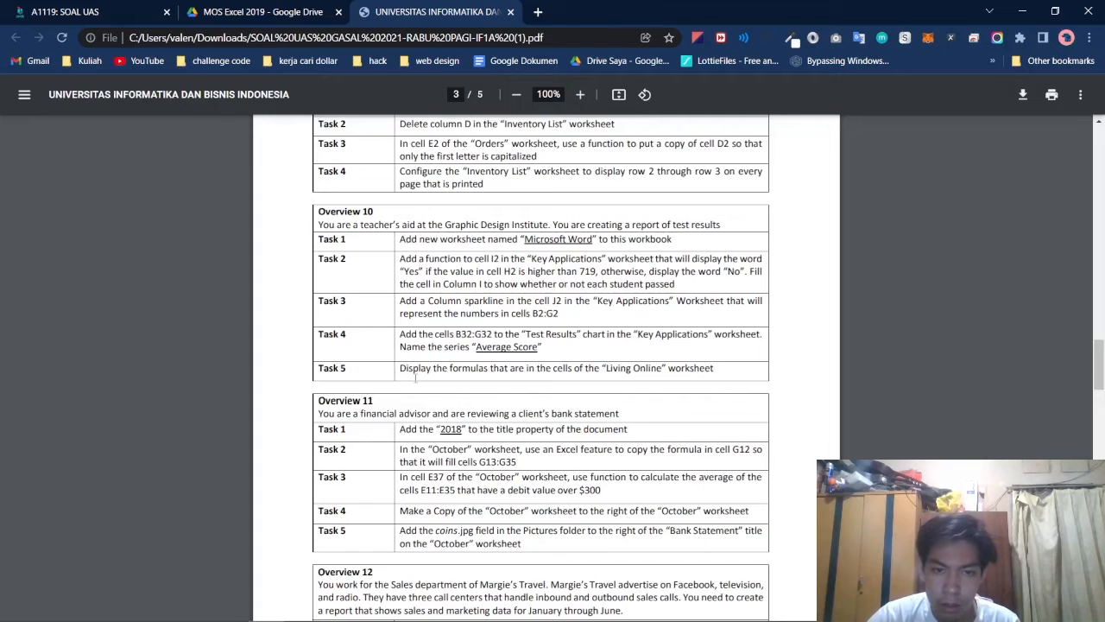
{"action": "key", "text": "alt+Tab"}
{"action": "left_click", "coordinate": [458, 535]}
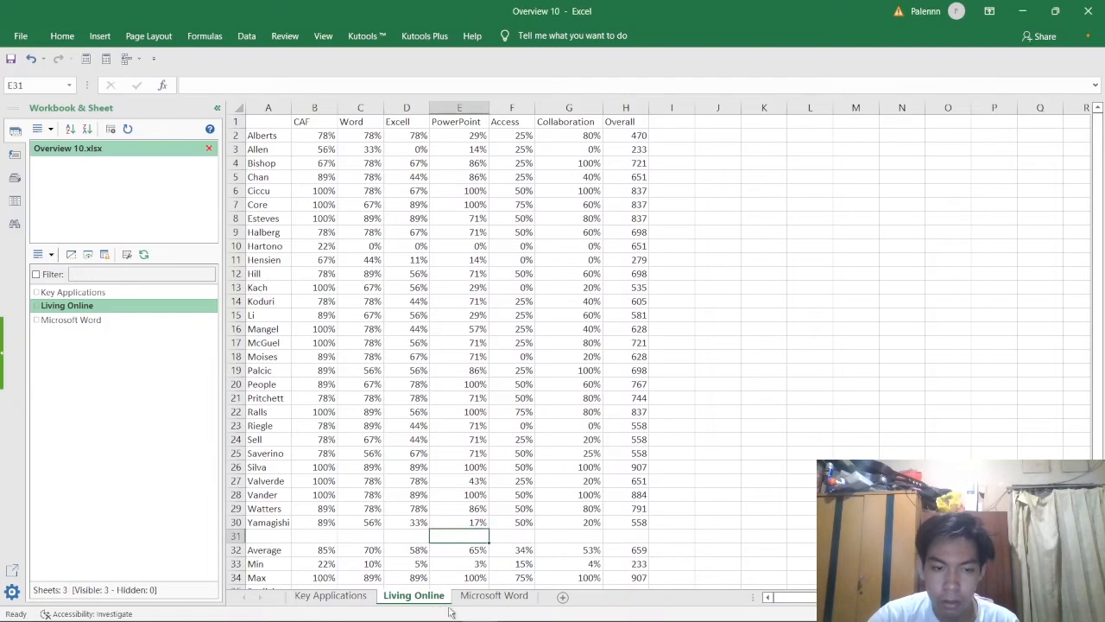
Set the Living Online worksheet's advanced display options to show formulas in cells instead of their calculated results
{"action": "left_click", "coordinate": [22, 36]}
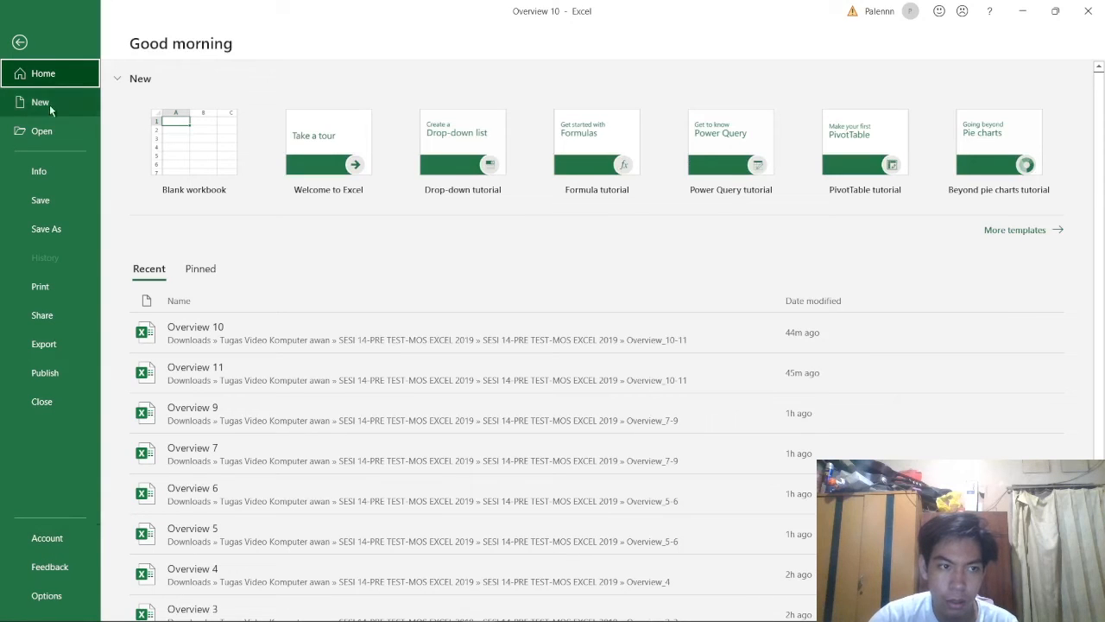
{"action": "left_click", "coordinate": [46, 594]}
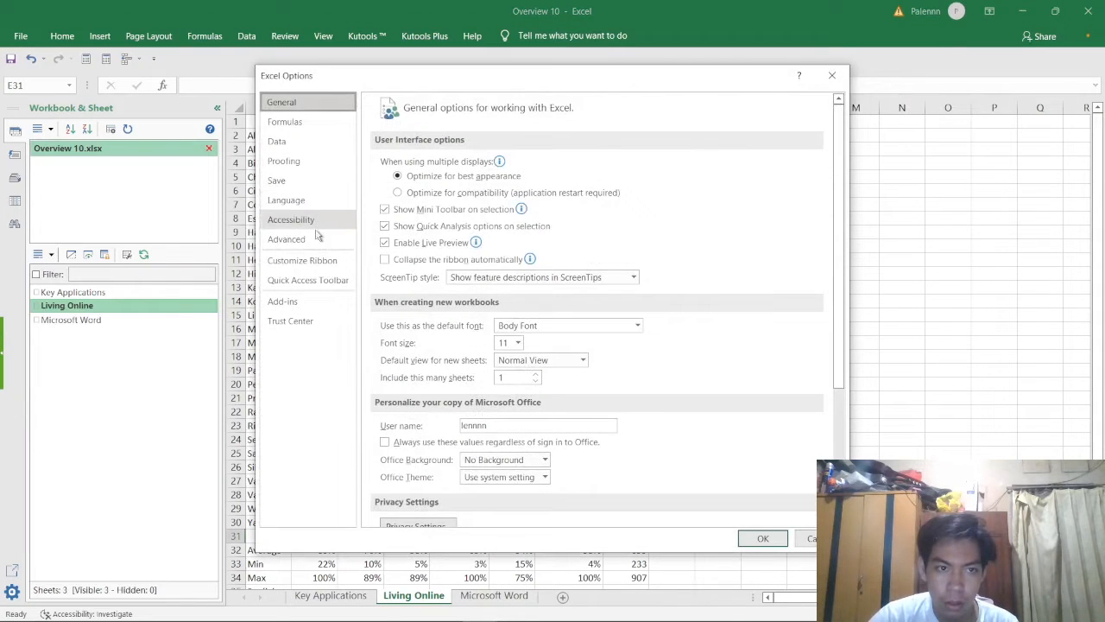
{"action": "left_click", "coordinate": [318, 237]}
{"action": "scroll", "coordinate": [696, 312], "scroll_direction": "down", "scroll_amount": 10}
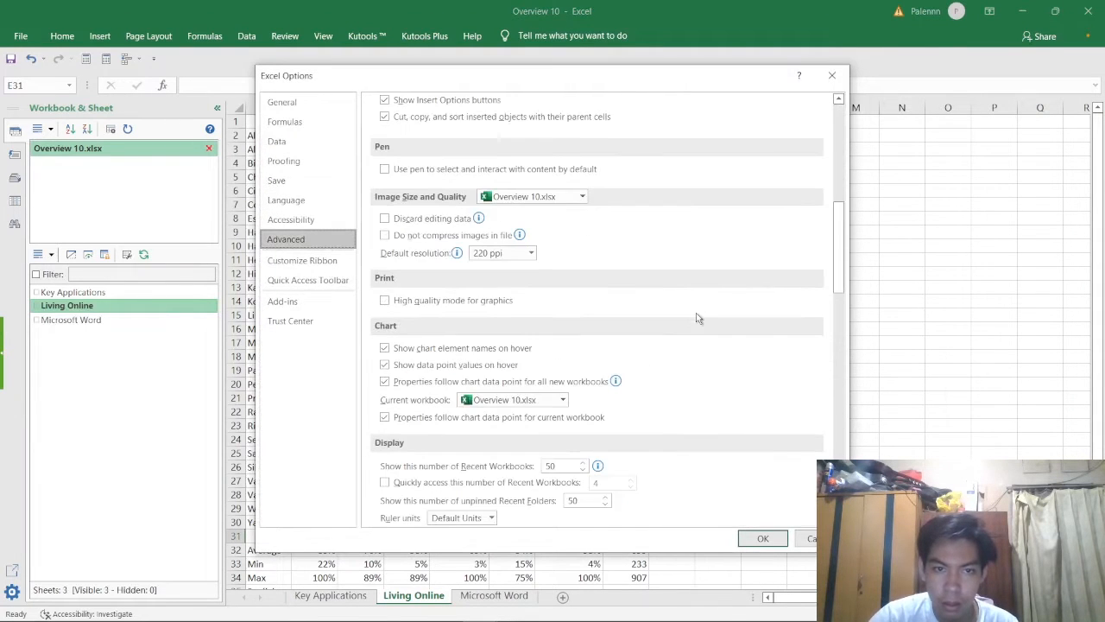
{"action": "scroll", "coordinate": [696, 317], "scroll_direction": "down", "scroll_amount": 10}
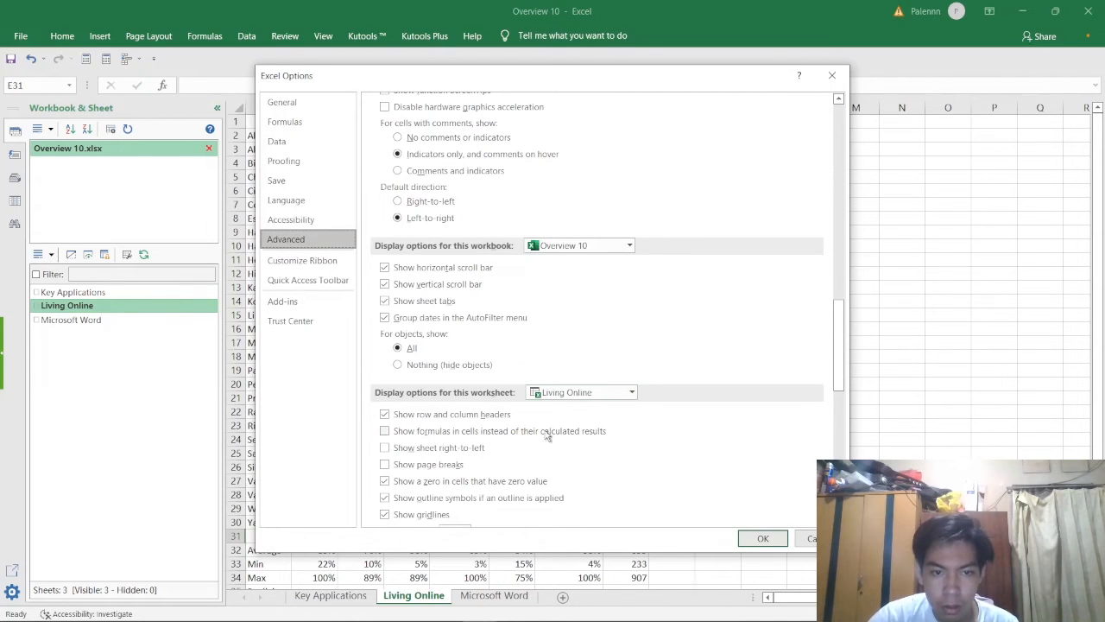
{"action": "left_click", "coordinate": [580, 431]}
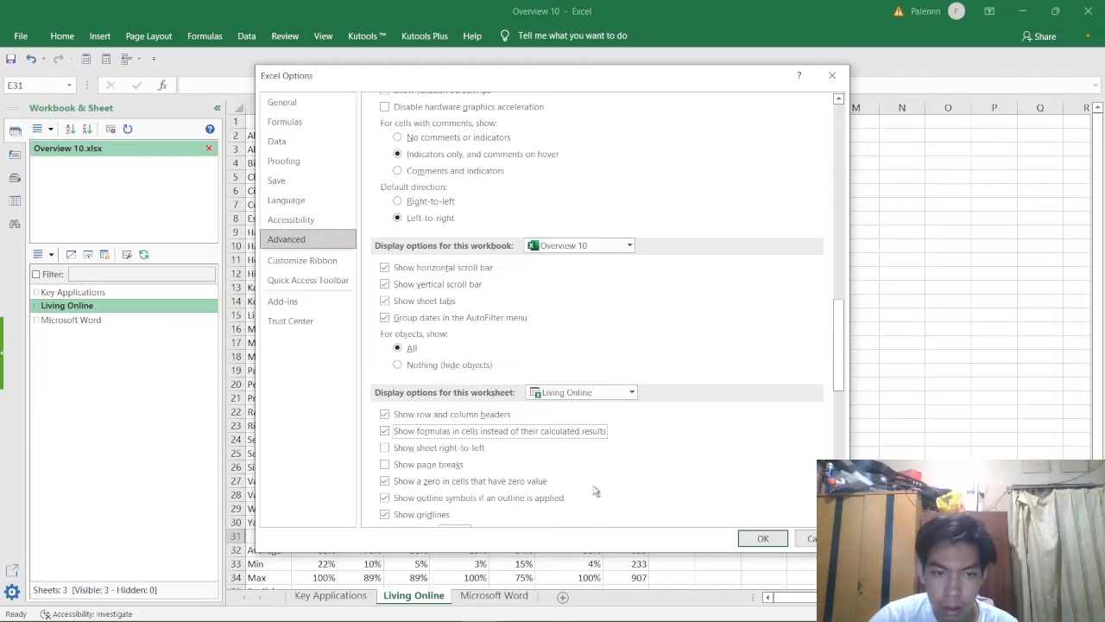
{"action": "left_click", "coordinate": [763, 538]}
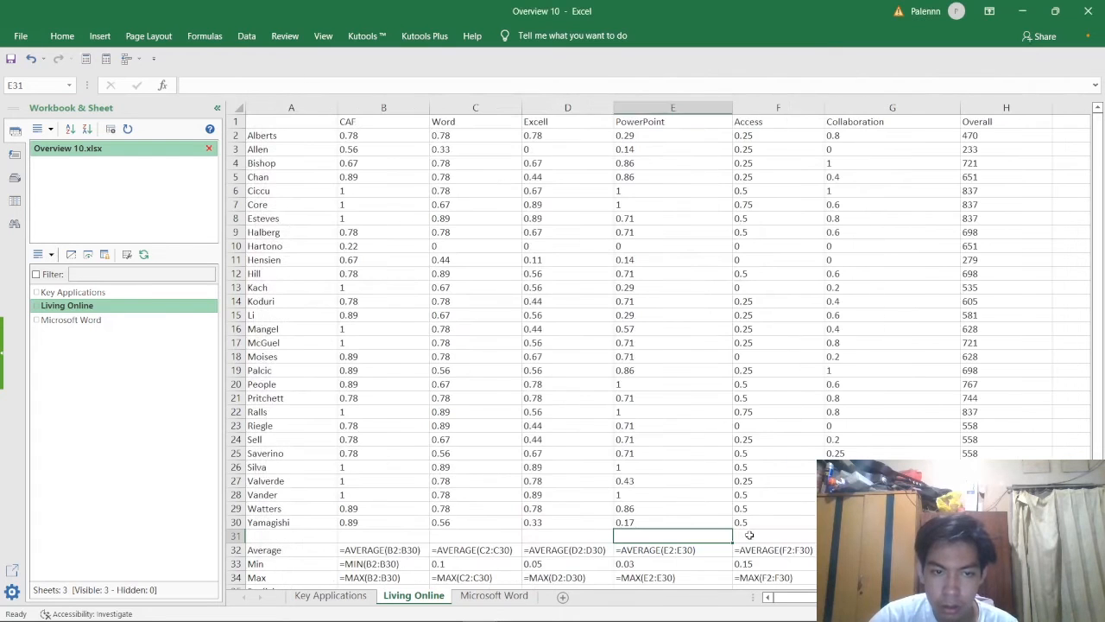
{"action": "scroll", "coordinate": [736, 469], "scroll_direction": "down", "scroll_amount": 3}
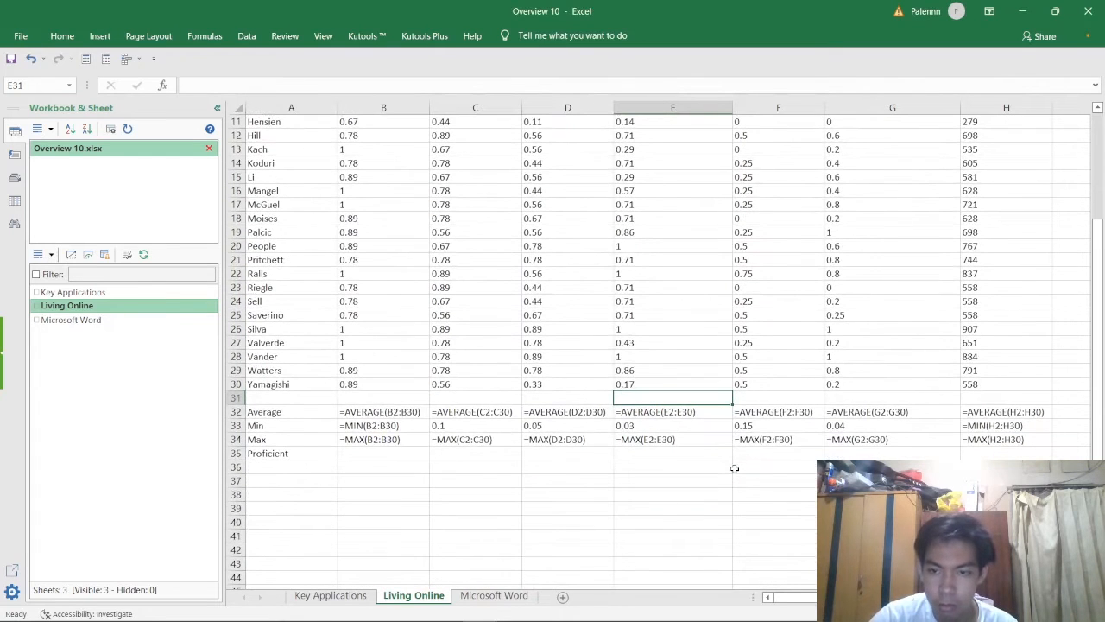
{"action": "scroll", "coordinate": [734, 468], "scroll_direction": "up", "scroll_amount": 3}
Switch to the Overview 11 workbook and look over its October worksheet alongside the exam PDF's instructions
{"action": "key", "text": "alt+Tab"}
{"action": "key", "text": "Tab"}
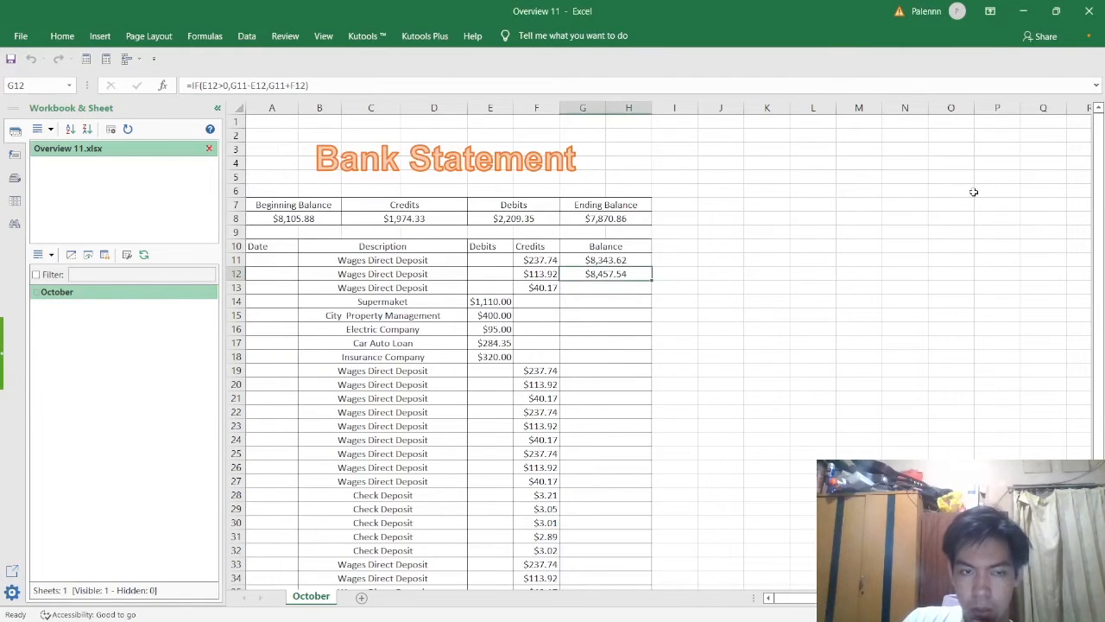
{"action": "key", "text": "alt+Tab"}
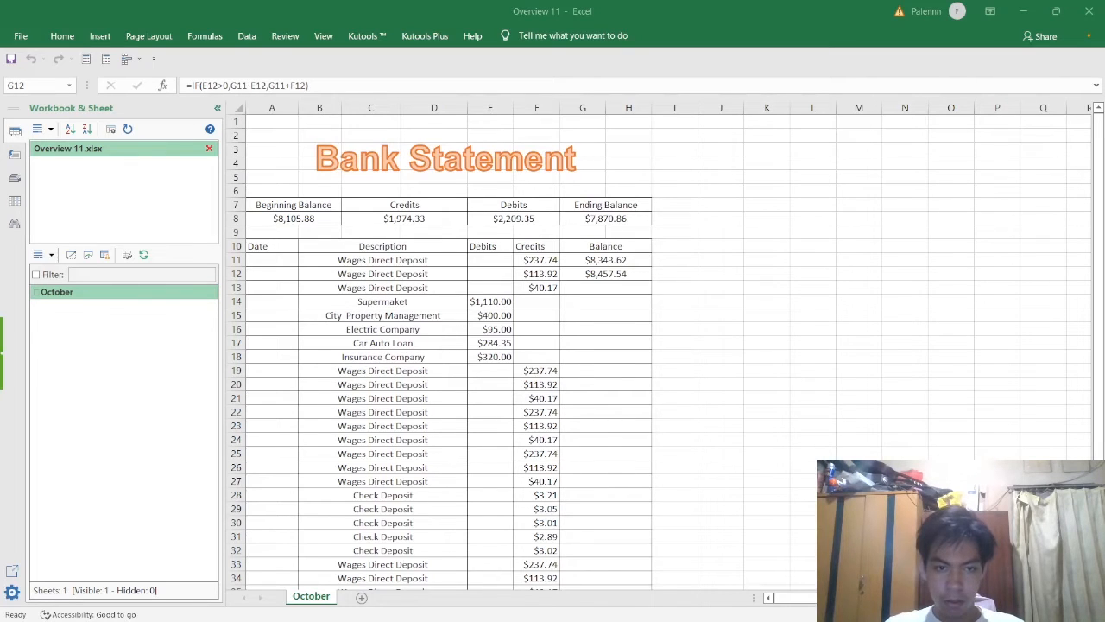
{"action": "key", "text": "alt+Tab"}
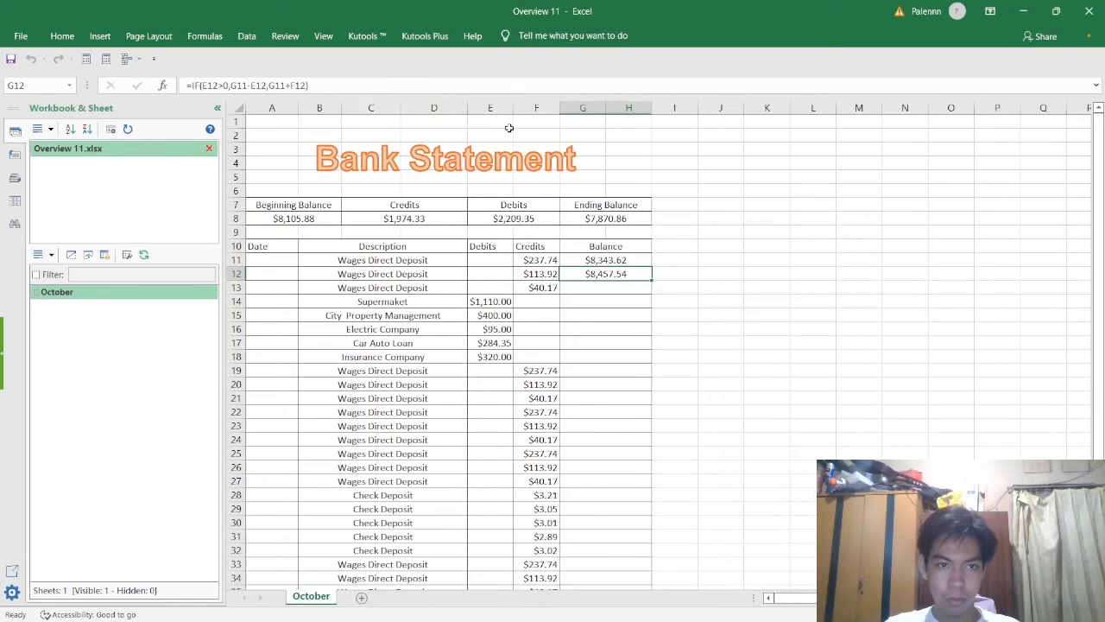
{"action": "scroll", "coordinate": [525, 175], "scroll_direction": "down", "scroll_amount": 5}
{"action": "scroll", "coordinate": [525, 175], "scroll_direction": "up", "scroll_amount": 5}
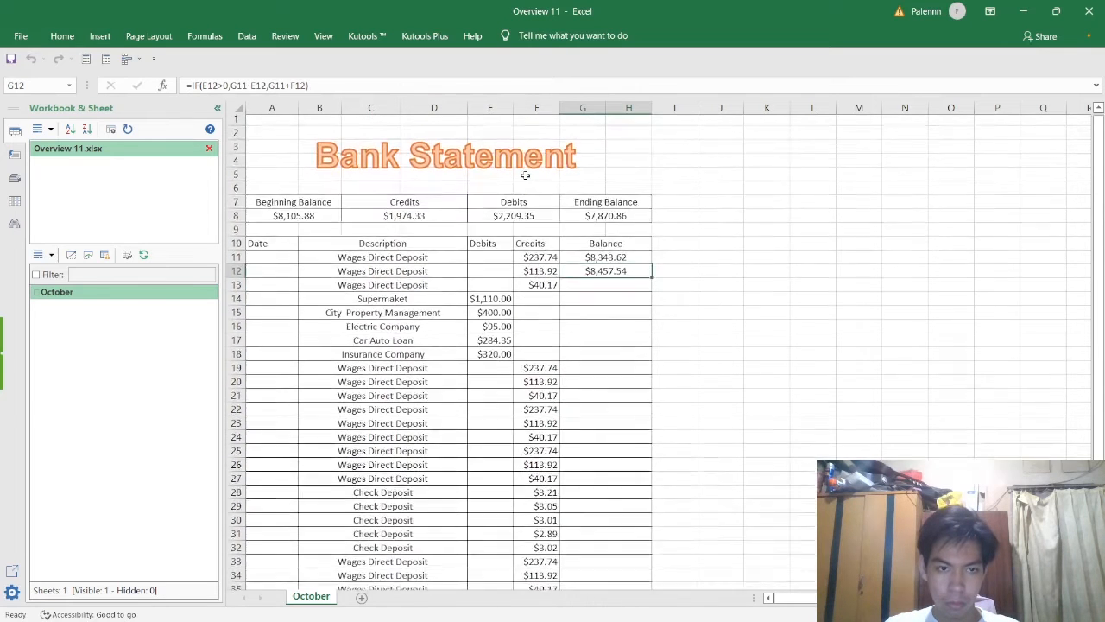
{"action": "key", "text": "alt+Tab"}
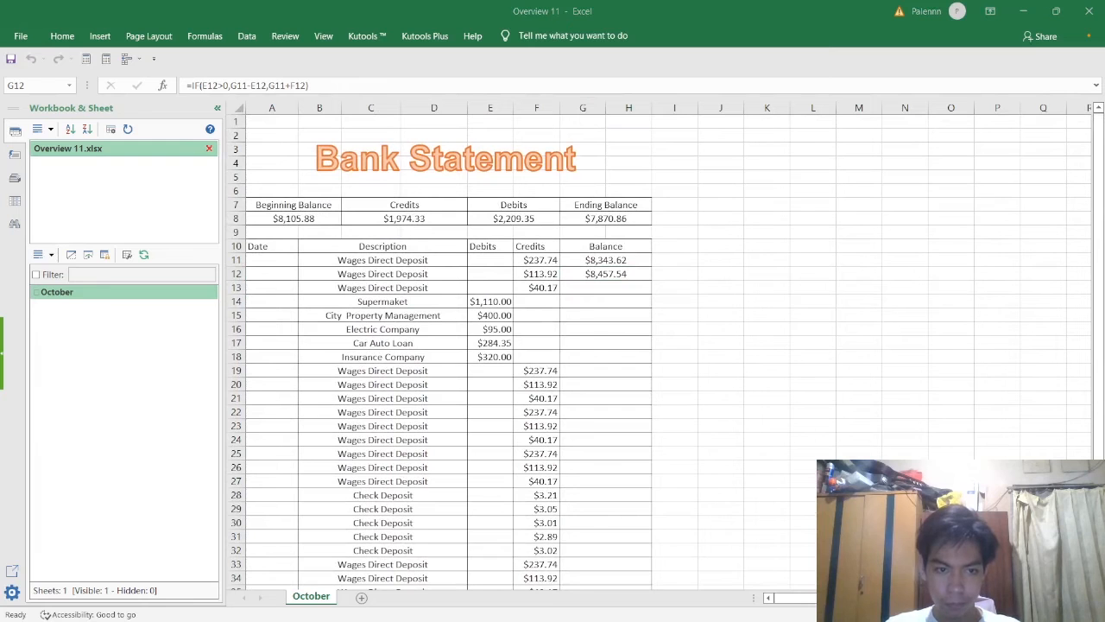
Set the title property of the Overview 11 workbook to 2018 and return to the October worksheet
{"action": "left_click", "coordinate": [21, 35]}
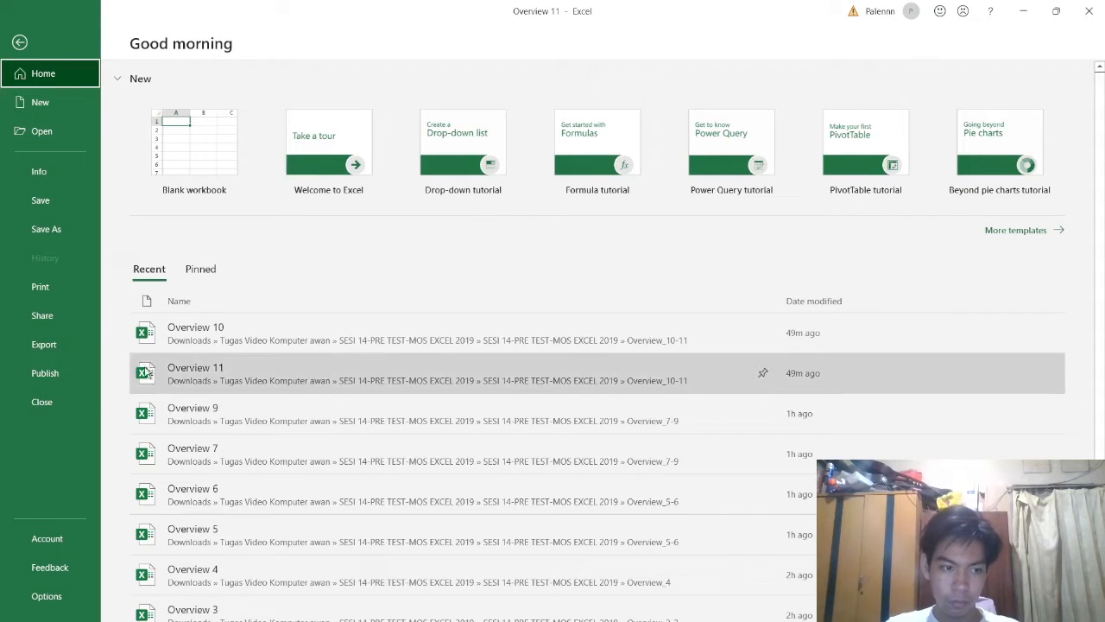
{"action": "left_click", "coordinate": [50, 177]}
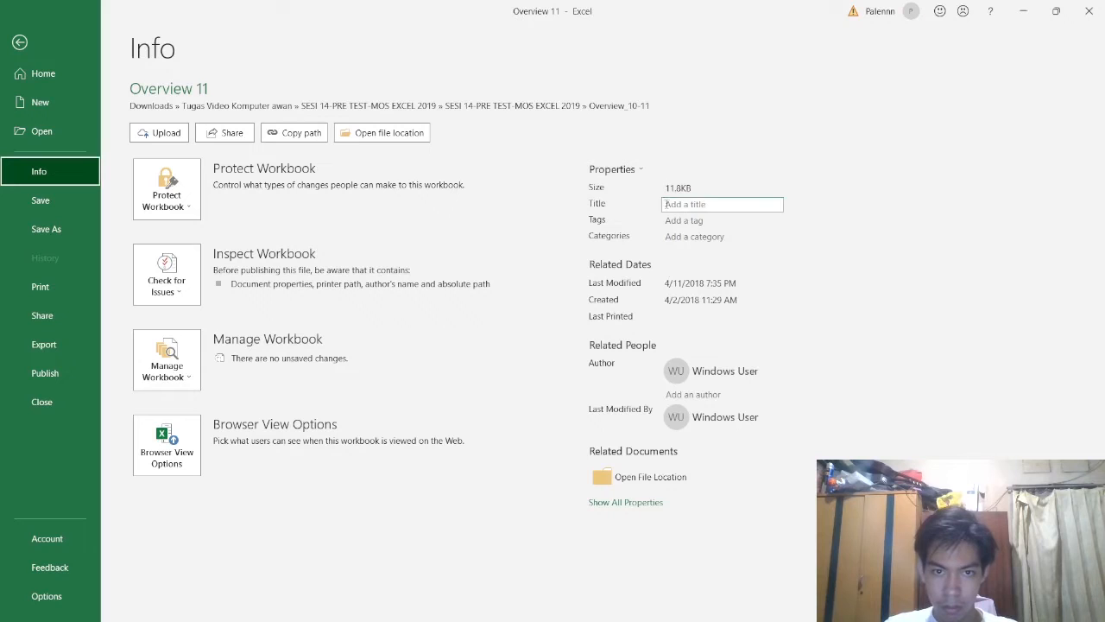
{"action": "key", "text": "alt+Tab"}
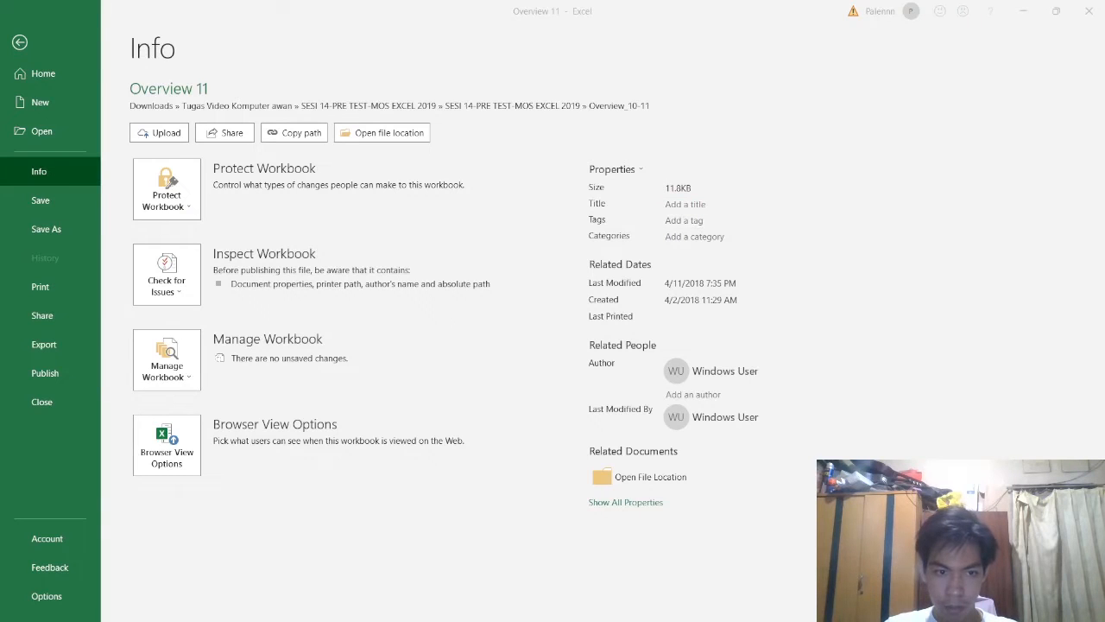
{"action": "left_click", "coordinate": [703, 205]}
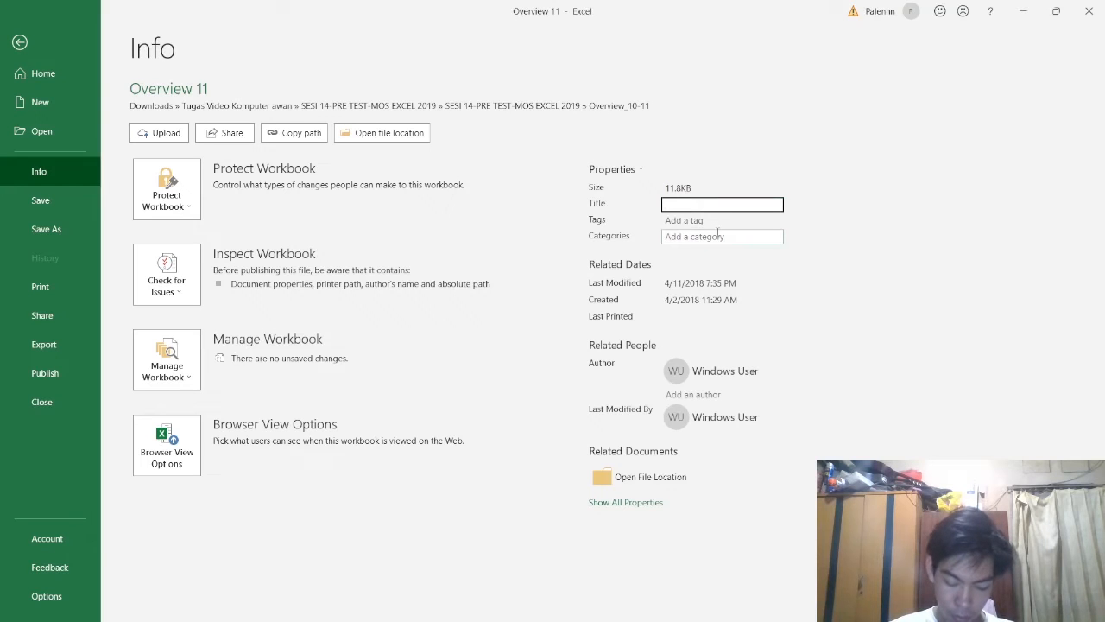
{"action": "key", "text": "ctrl+a"}
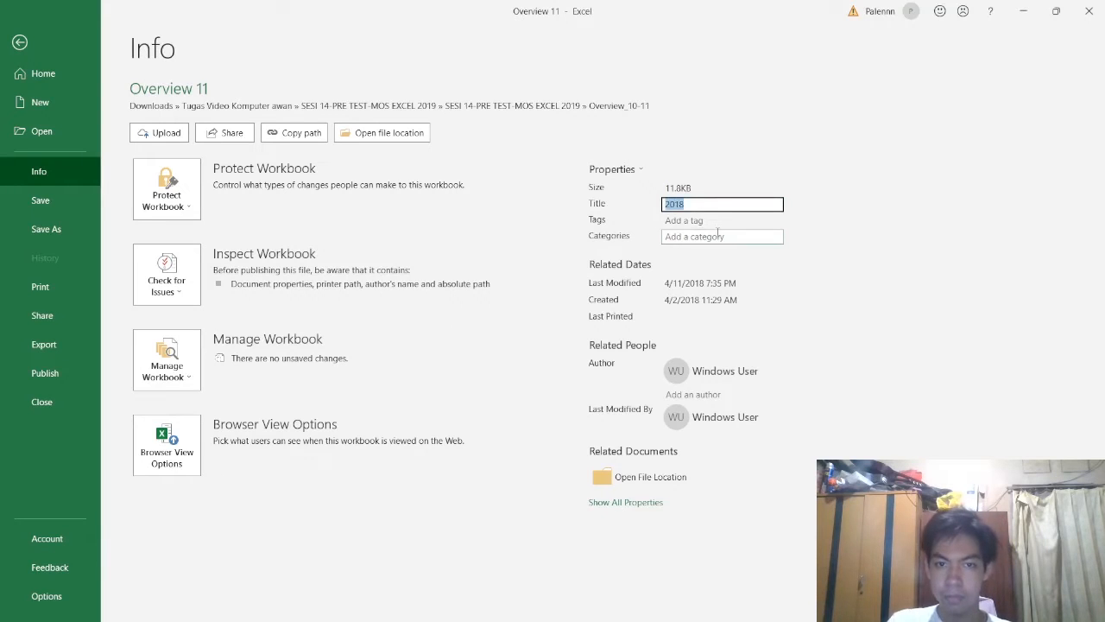
{"action": "left_click", "coordinate": [951, 372]}
{"action": "key", "text": "alt+Tab"}
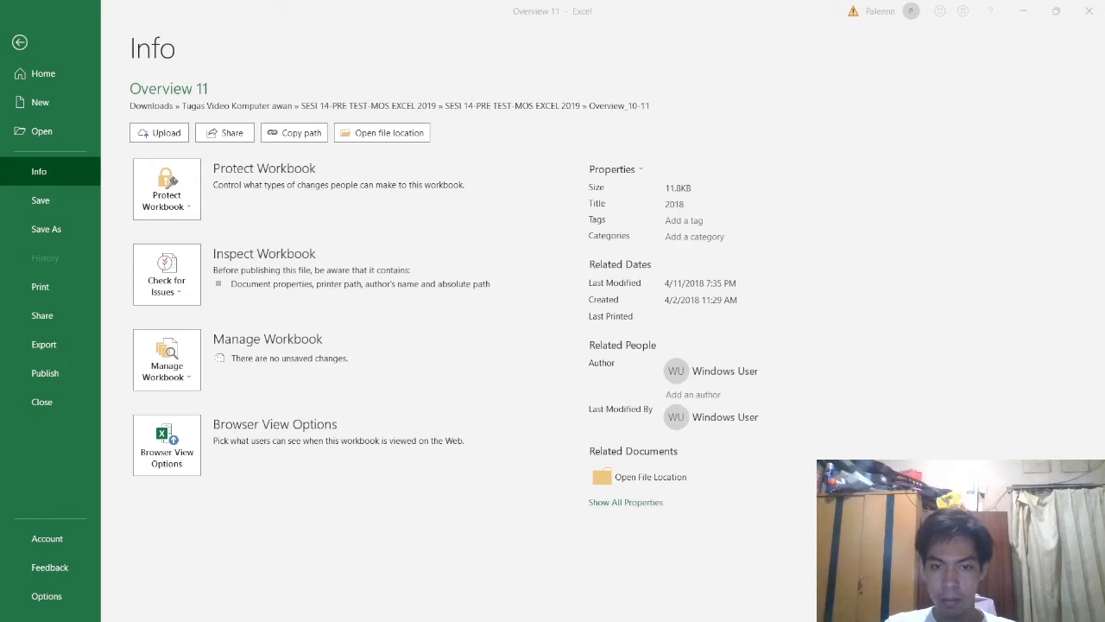
{"action": "key", "text": "alt+Tab"}
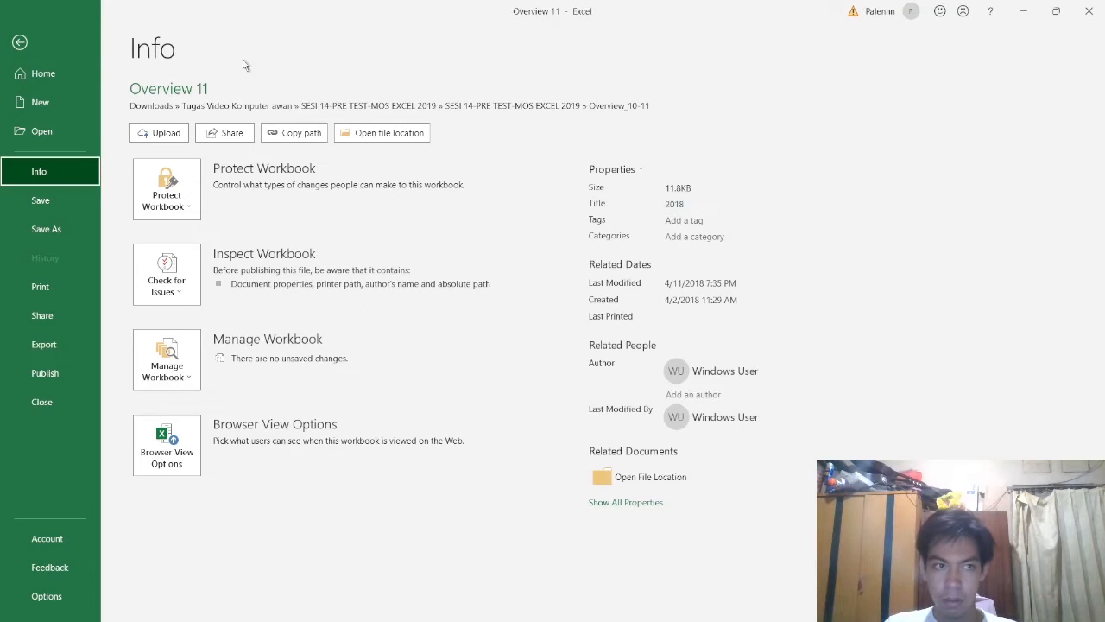
{"action": "left_click", "coordinate": [47, 50]}
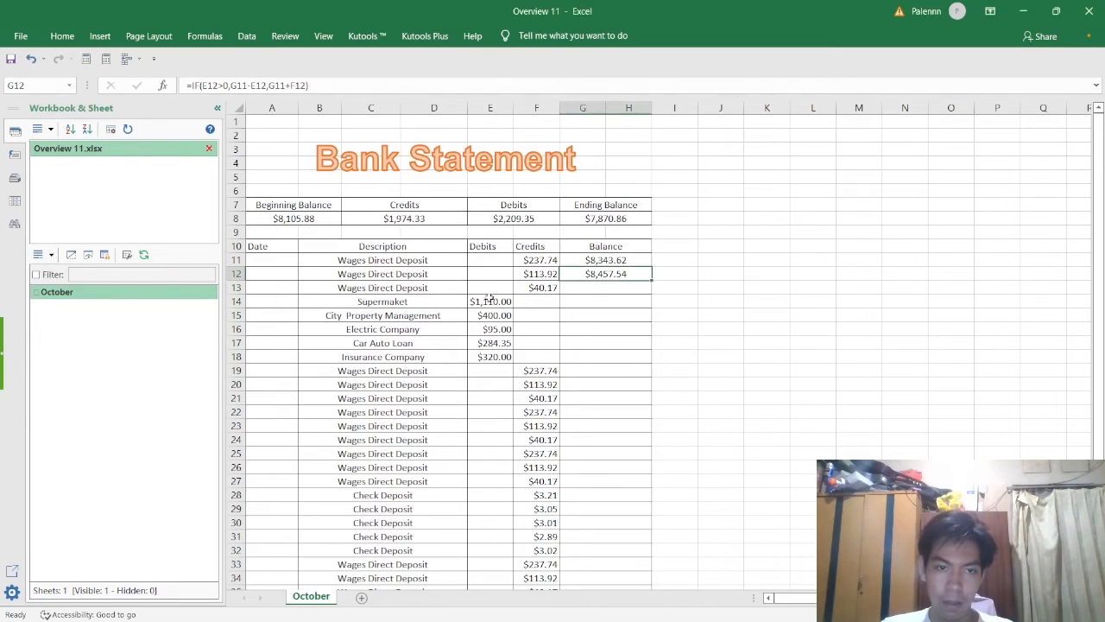
Fill the balance formula from cell G12 down through G13:G35 of the October worksheet
{"action": "left_click", "coordinate": [589, 290]}
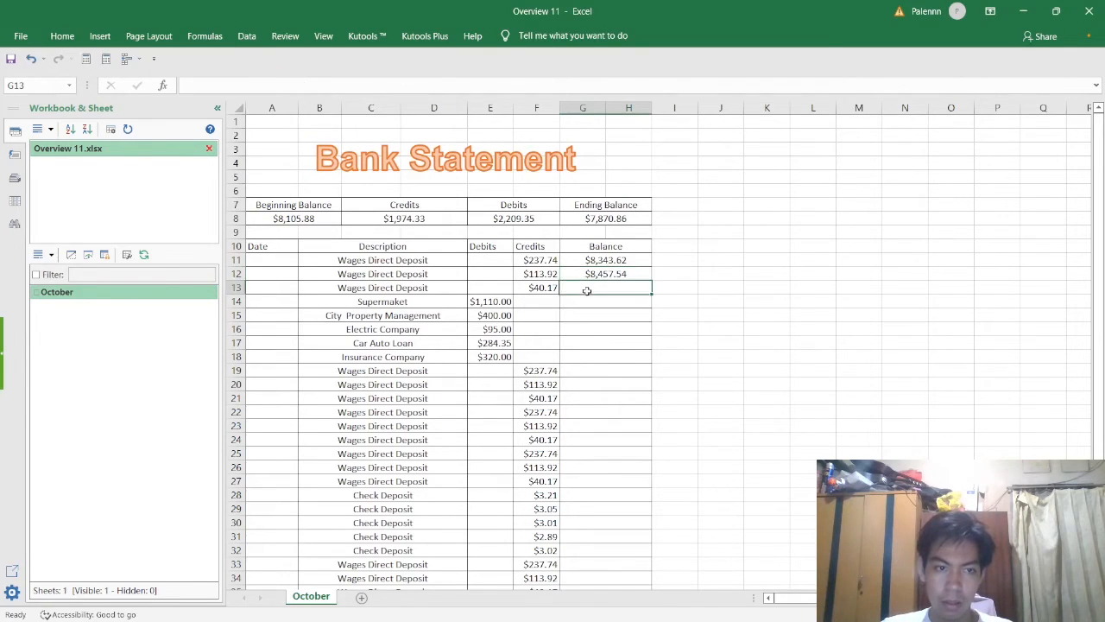
{"action": "left_click", "coordinate": [587, 274]}
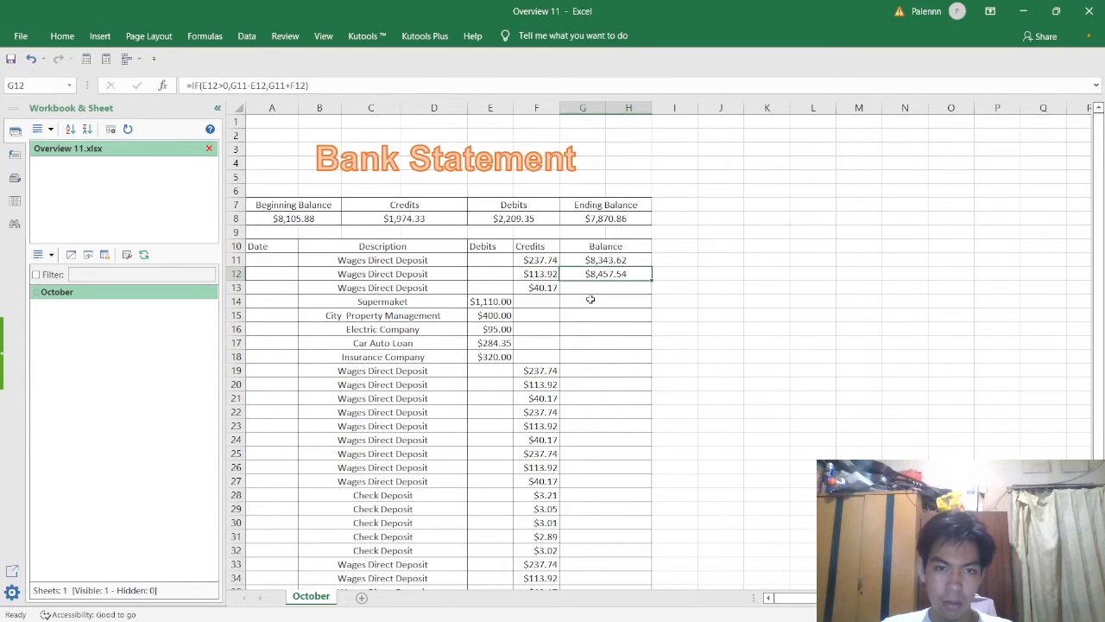
{"action": "key", "text": "alt+Tab"}
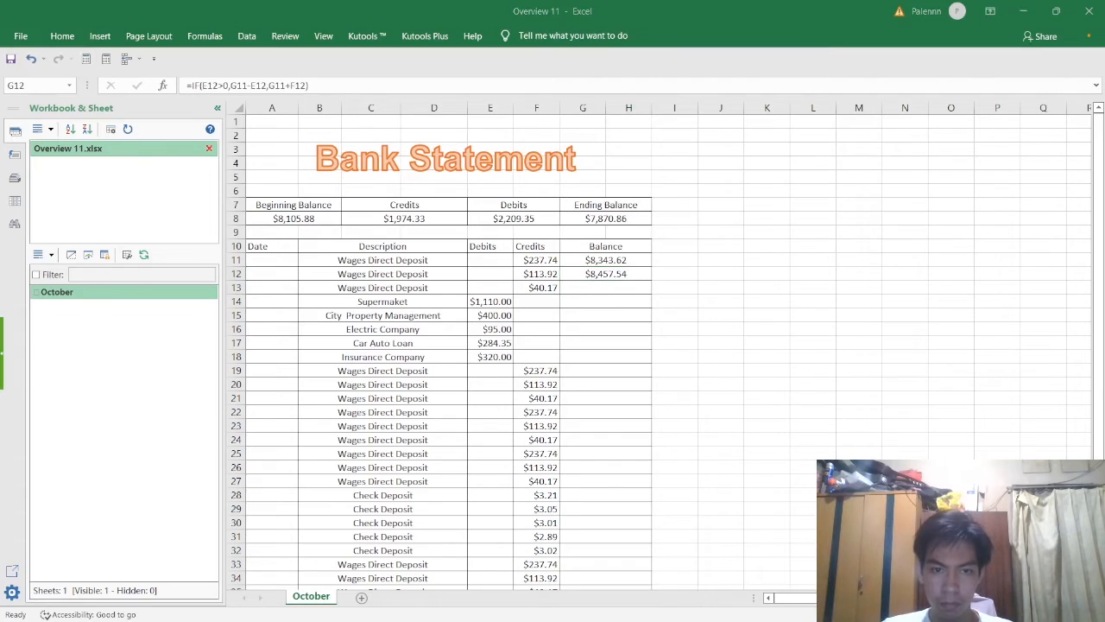
{"action": "key", "text": "alt+Tab"}
{"action": "key", "text": "alt+Tab"}
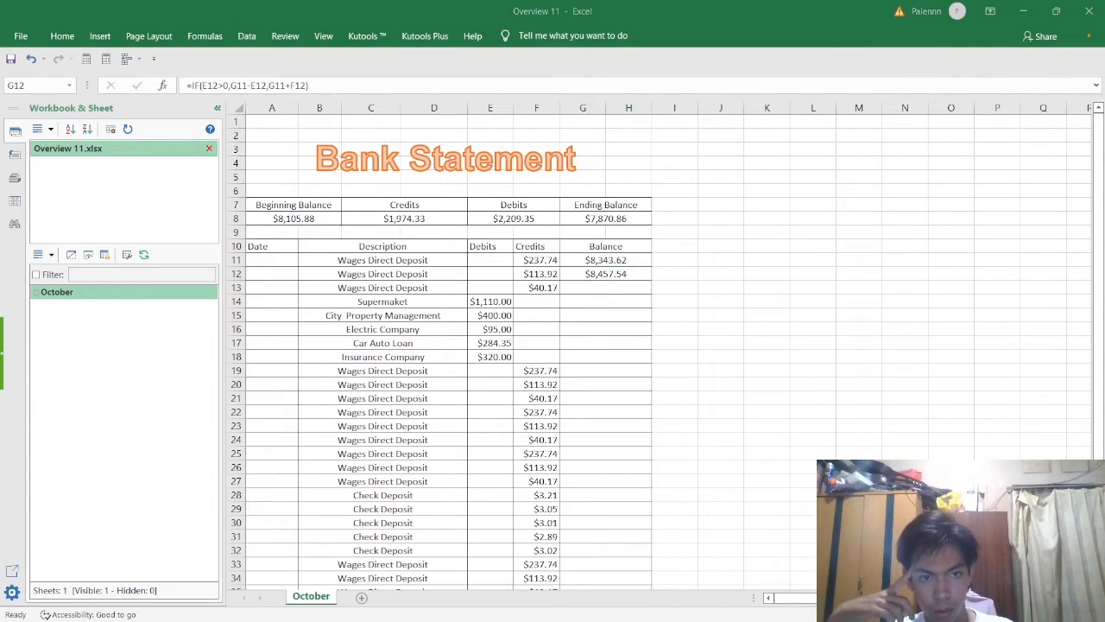
{"action": "key", "text": "alt+Tab"}
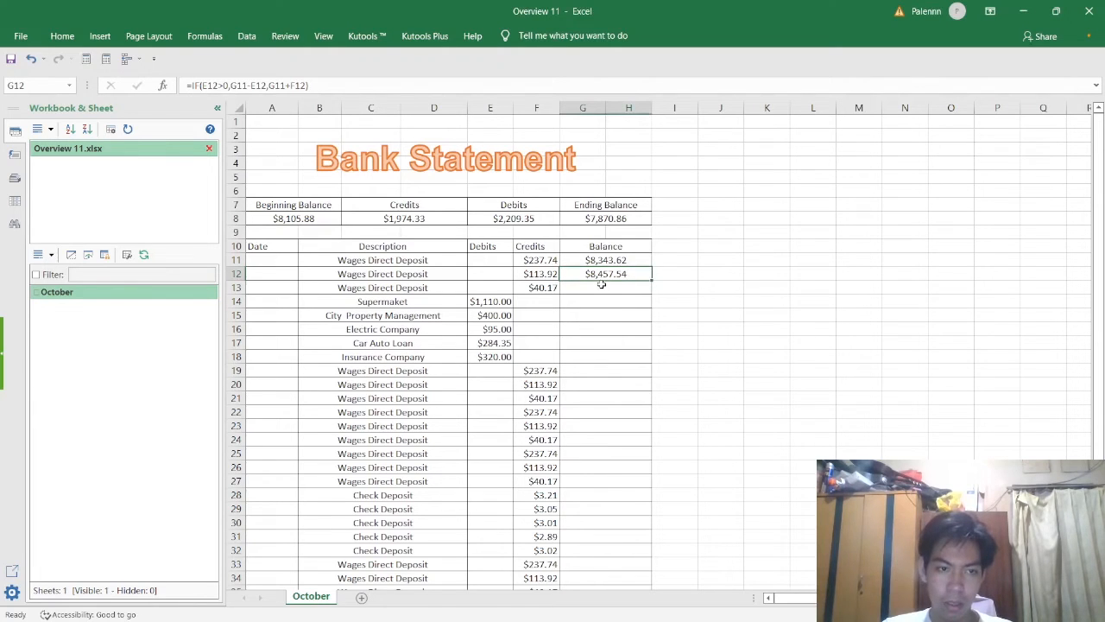
{"action": "left_click", "coordinate": [624, 286]}
{"action": "left_click", "coordinate": [625, 275]}
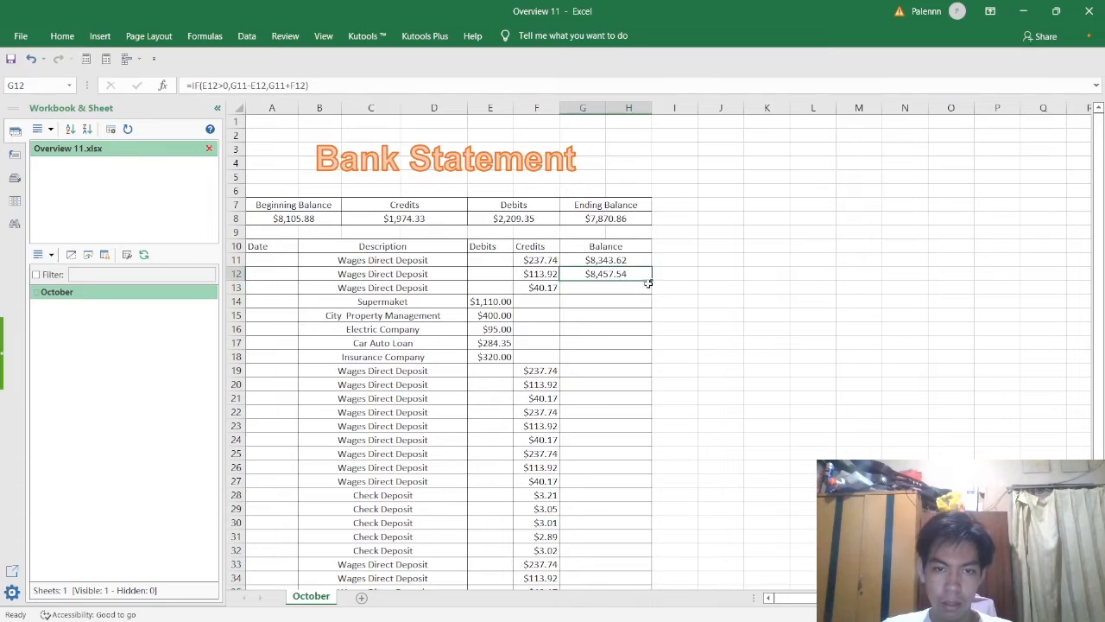
{"action": "double_click", "coordinate": [650, 282]}
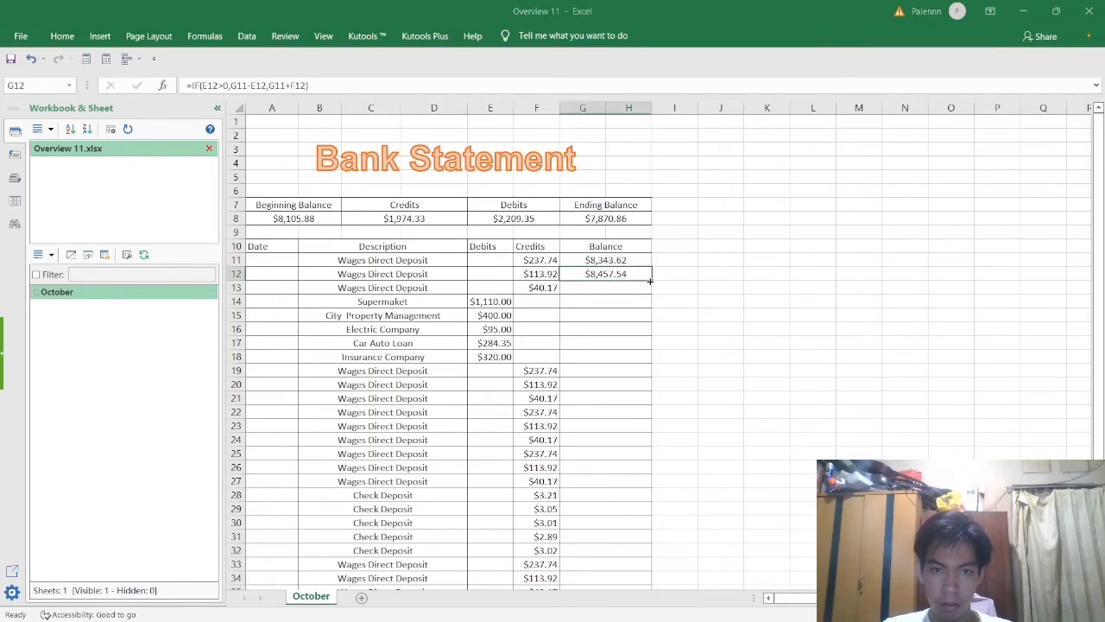
{"action": "left_click_drag", "start_coordinate": [650, 281], "coordinate": [635, 575]}
{"action": "left_click", "coordinate": [717, 438]}
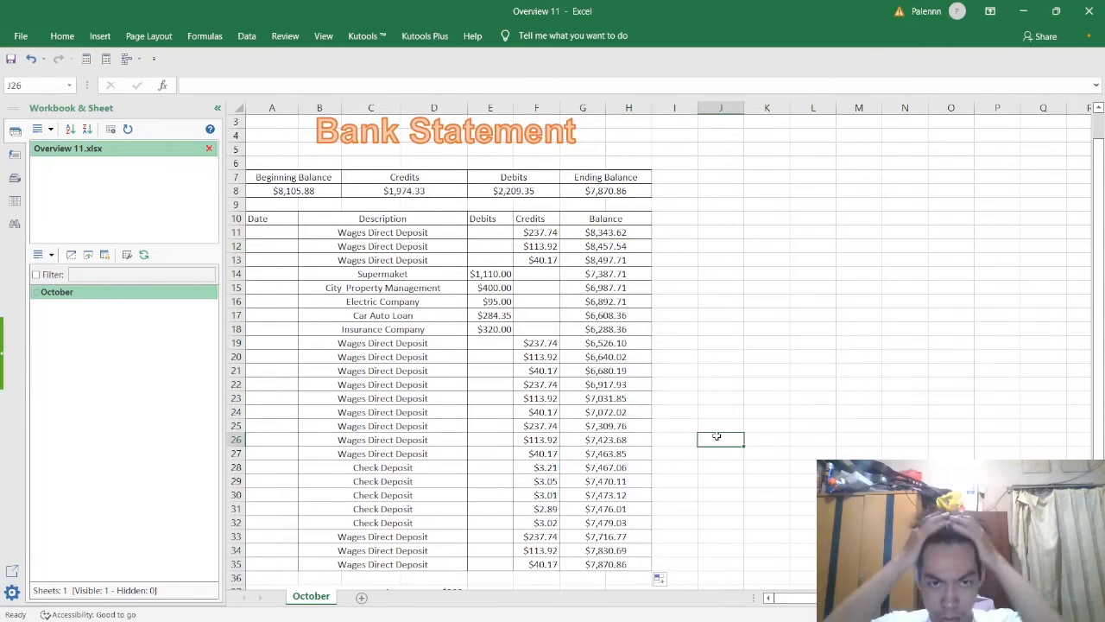
Check the Overview 11 instructions in the exam PDF again and return to the October worksheet
{"action": "key", "text": "alt+Tab"}
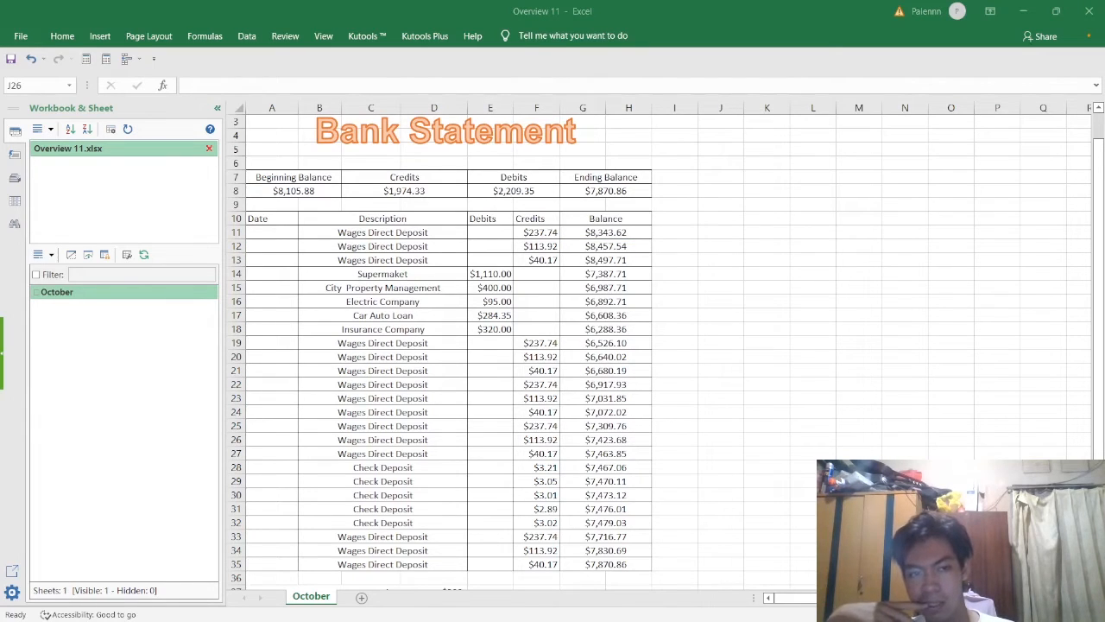
{"action": "key", "text": "alt+Tab"}
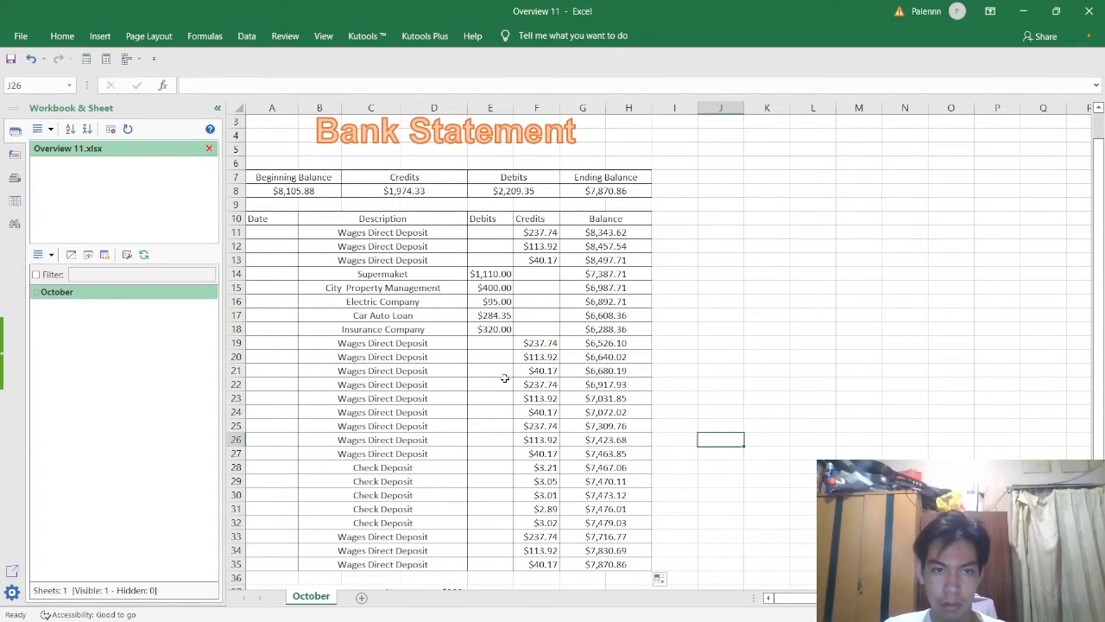
Look over the Debits column of the October worksheet from its header downward
{"action": "left_click", "coordinate": [493, 219]}
{"action": "key", "text": "Down"}
{"action": "key", "text": "Down"}
{"action": "key", "text": "Down"}
{"action": "key", "text": "Down"}
{"action": "key", "text": "Down"}
{"action": "key", "text": "Down"}
{"action": "key", "text": "Down"}
{"action": "key", "text": "Down"}
{"action": "key", "text": "Down"}
{"action": "key", "text": "Down"}
{"action": "key", "text": "Down"}
{"action": "key", "text": "Down"}
{"action": "key", "text": "Down"}
{"action": "key", "text": "Down"}
{"action": "key", "text": "Down"}
{"action": "key", "text": "Down"}
{"action": "key", "text": "Down"}
{"action": "key", "text": "Down"}
{"action": "key", "text": "Down"}
{"action": "key", "text": "Down"}
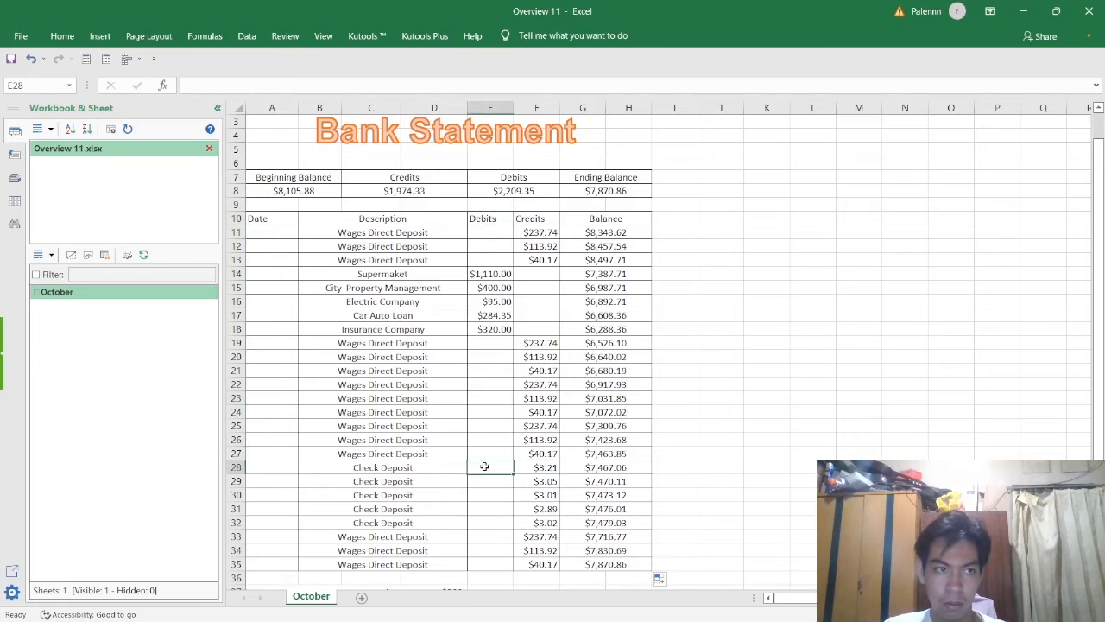
Enter the formula =average(E11:E35) in cell E37, beside "Average over $300:", checking the exam PDF's instruction along the way
{"action": "left_click", "coordinate": [492, 455]}
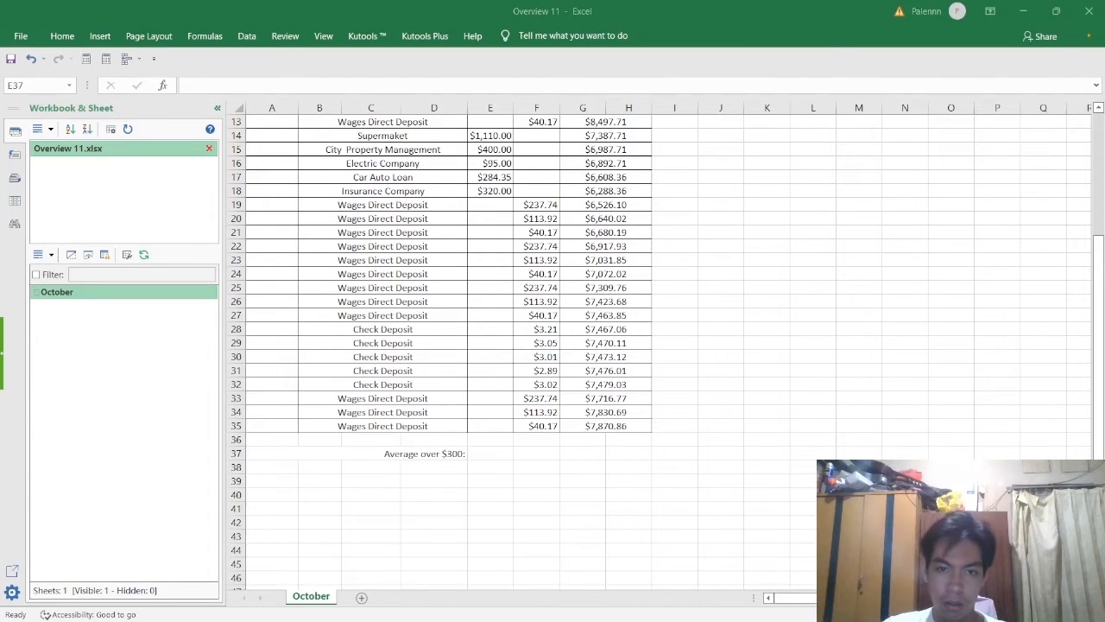
{"action": "left_click", "coordinate": [280, 87]}
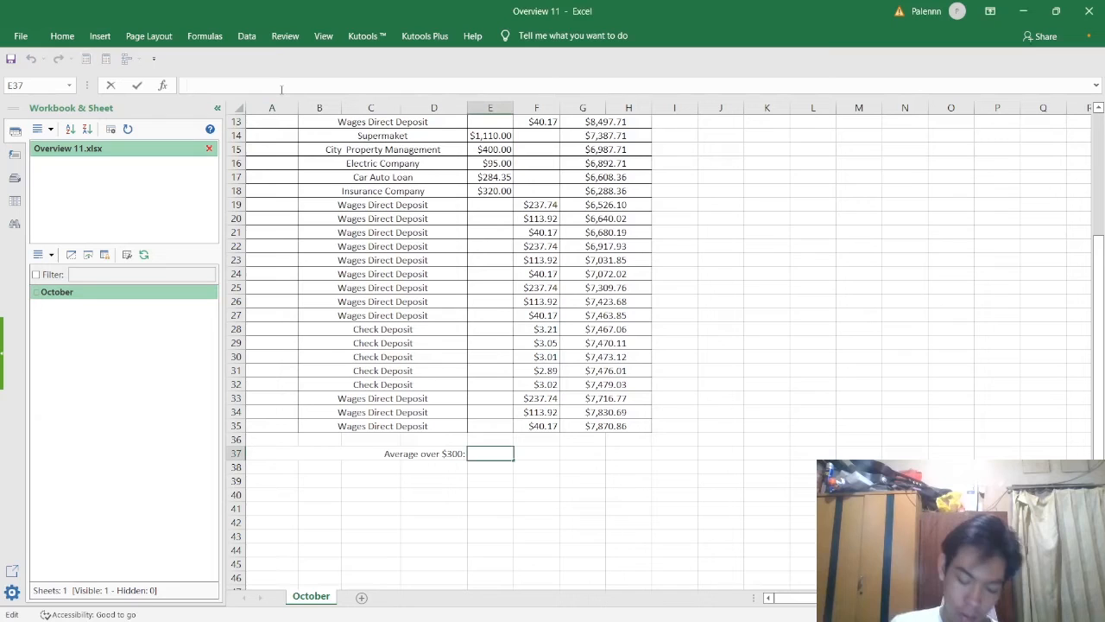
{"action": "type", "text": "=a"}
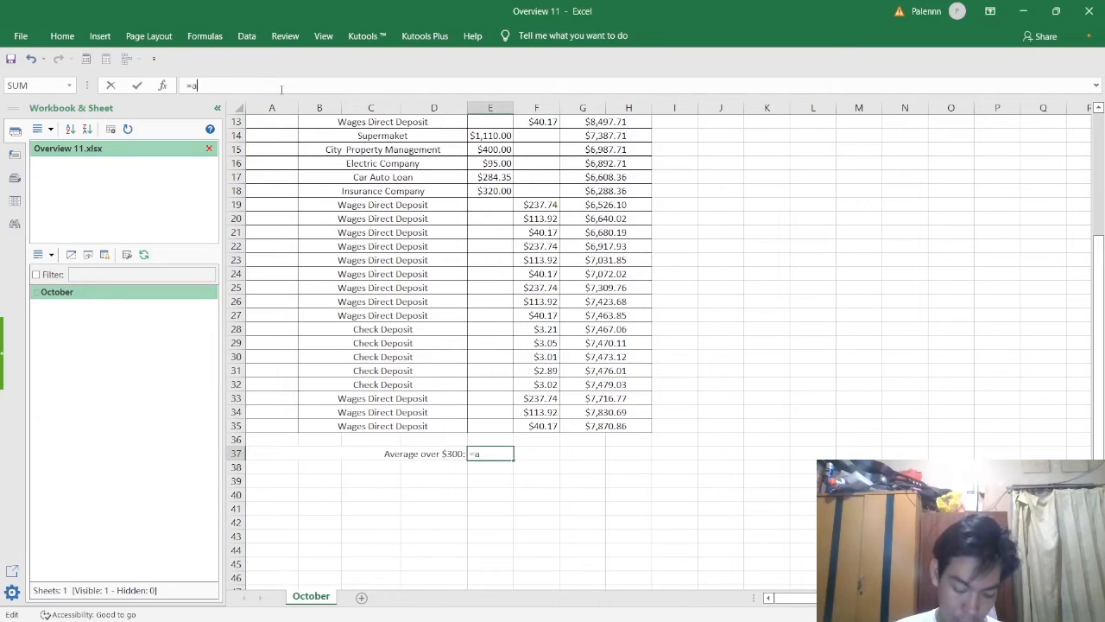
{"action": "type", "text": "verage("}
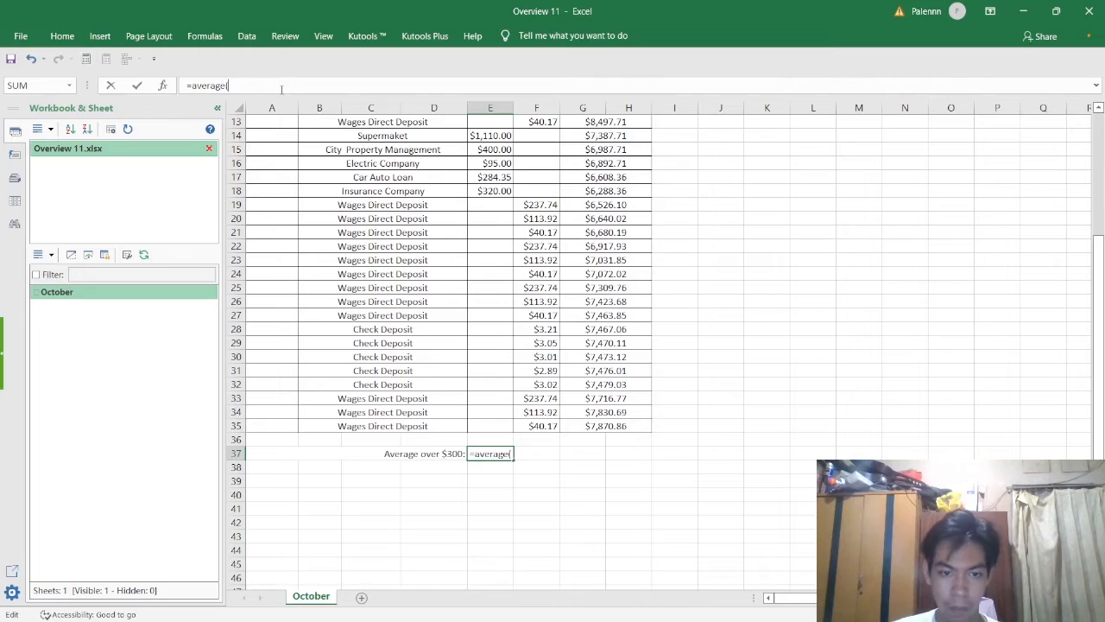
{"action": "key", "text": "alt+Tab"}
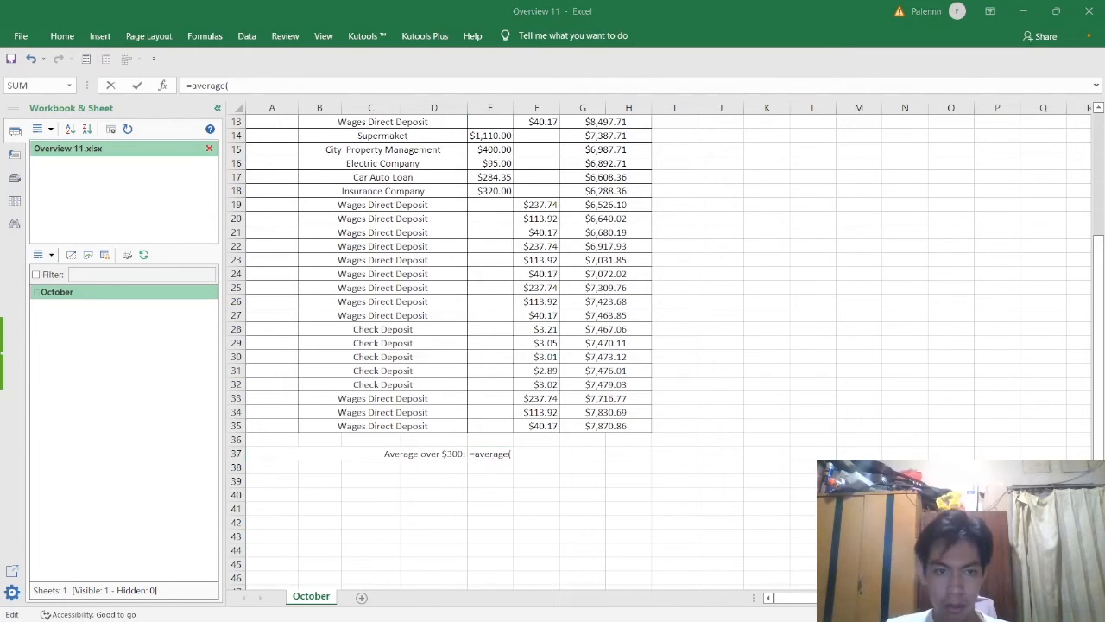
{"action": "key", "text": "alt+Tab"}
{"action": "key", "text": "alt+Tab"}
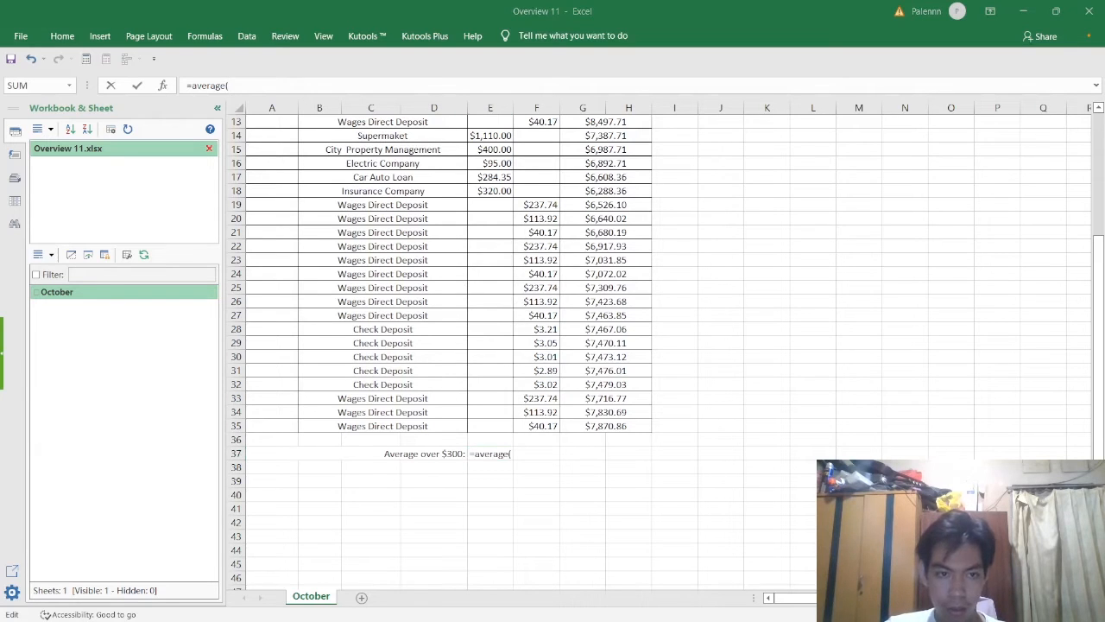
{"action": "key", "text": "alt+Tab"}
{"action": "scroll", "coordinate": [493, 296], "scroll_direction": "up", "scroll_amount": 4}
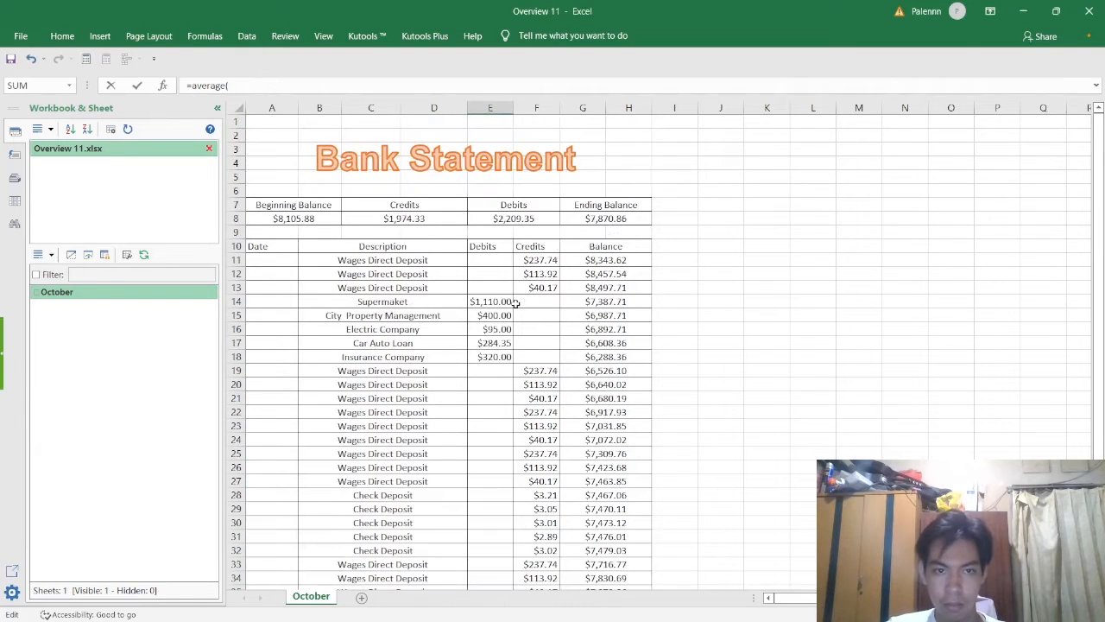
{"action": "scroll", "coordinate": [480, 220], "scroll_direction": "down", "scroll_amount": 3}
{"action": "scroll", "coordinate": [488, 197], "scroll_direction": "up", "scroll_amount": 3}
{"action": "left_click", "coordinate": [491, 264]}
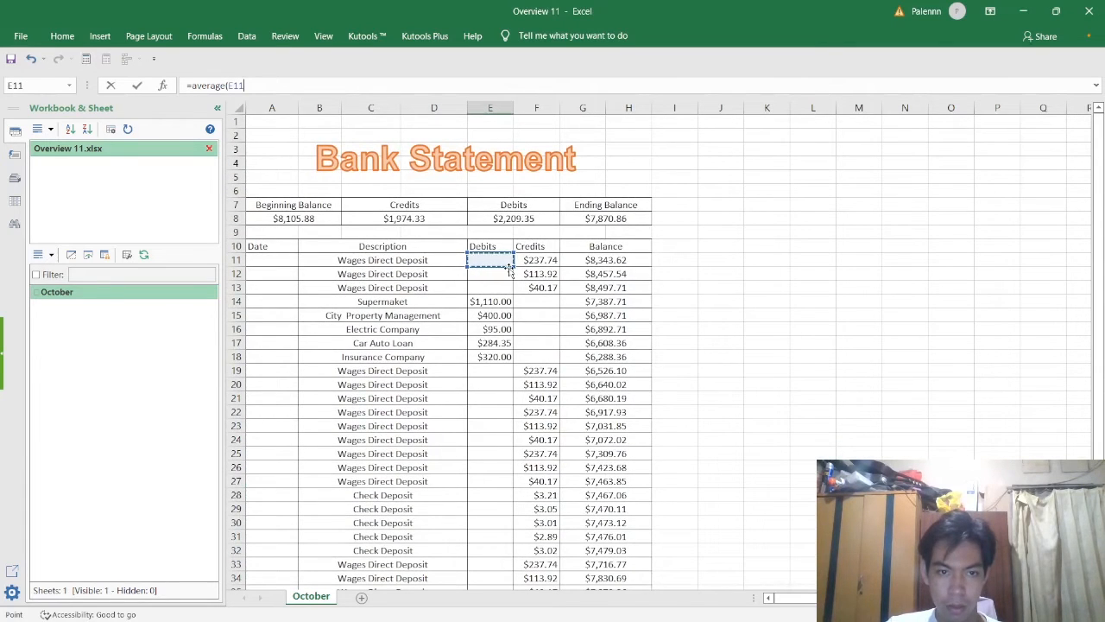
{"action": "left_click_drag", "start_coordinate": [509, 266], "coordinate": [504, 511]}
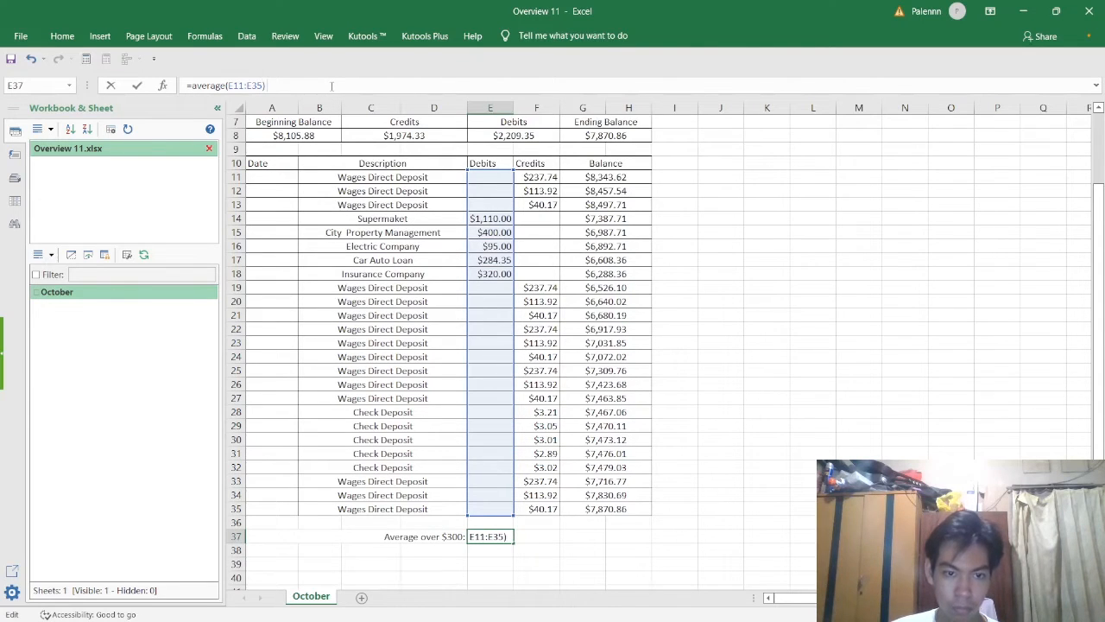
{"action": "type", "text": ")"}
{"action": "key", "text": "Return"}
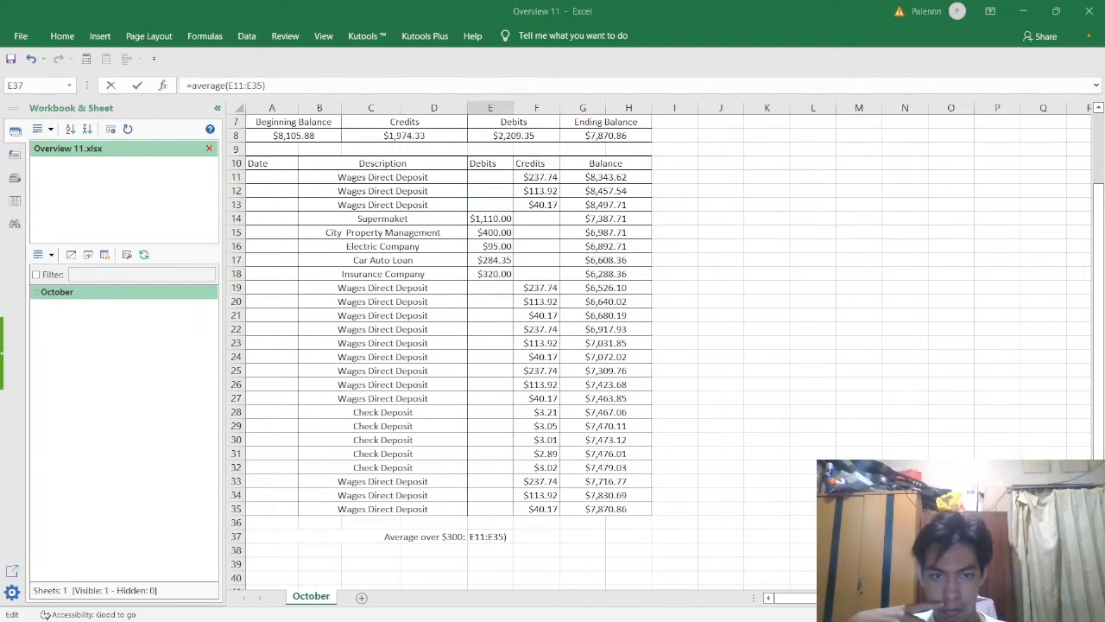
{"action": "triple_click", "coordinate": [331, 85]}
{"action": "key", "text": "Return"}
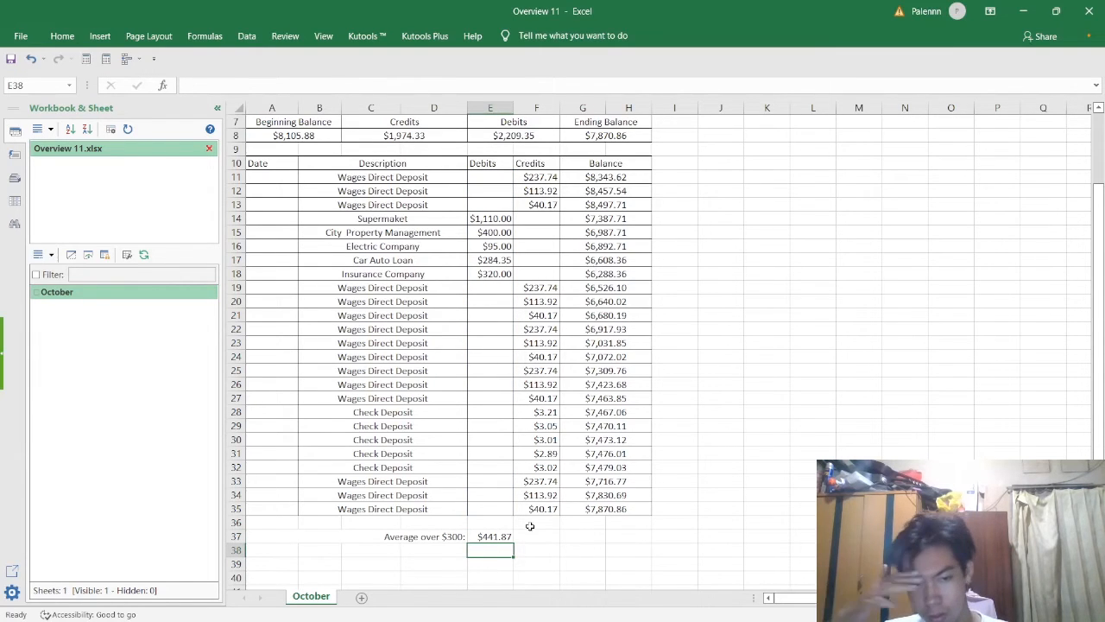
Check the next Overview 11 instructions in the exam PDF and look over the October worksheet
{"action": "key", "text": "alt+Tab"}
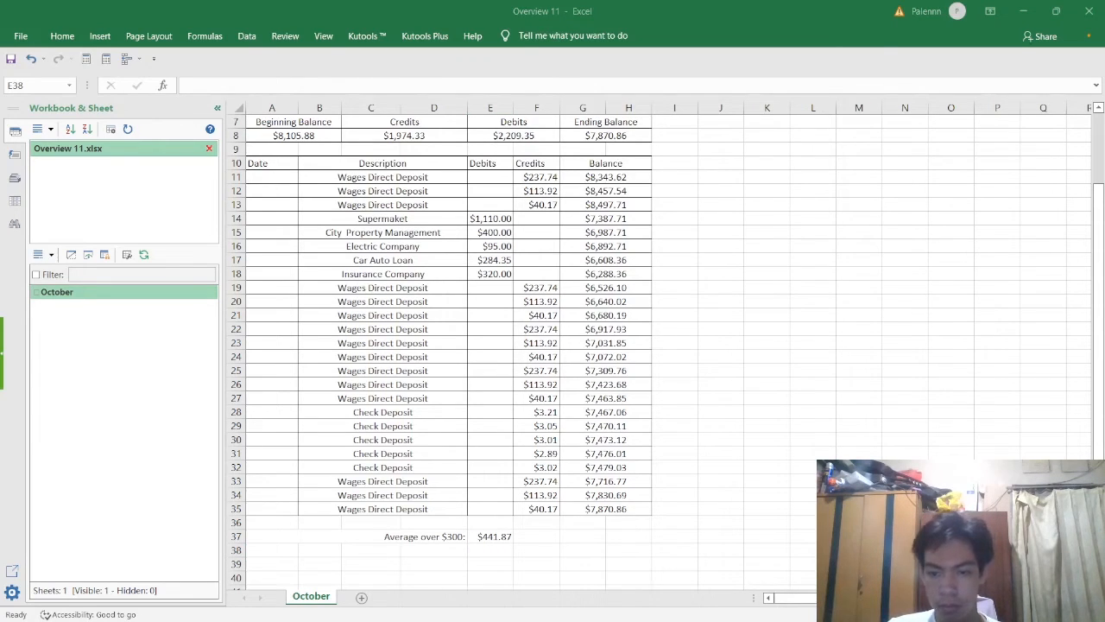
{"action": "scroll", "coordinate": [449, 346], "scroll_direction": "down", "scroll_amount": 1}
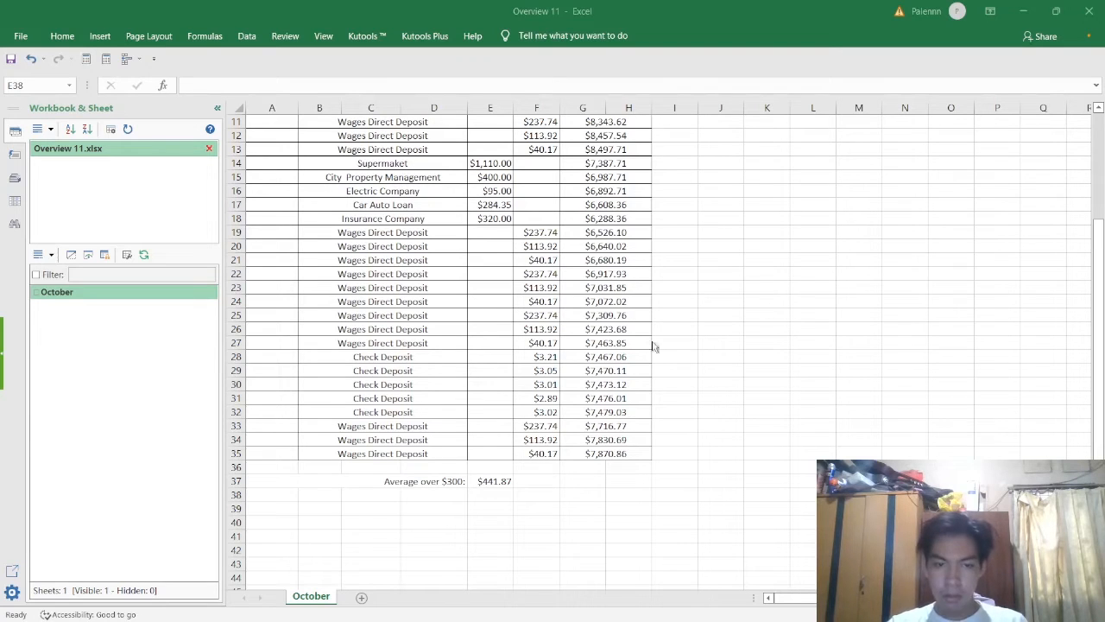
{"action": "left_click", "coordinate": [489, 494]}
{"action": "scroll", "coordinate": [532, 404], "scroll_direction": "up", "scroll_amount": 2}
{"action": "scroll", "coordinate": [532, 404], "scroll_direction": "up", "scroll_amount": 2}
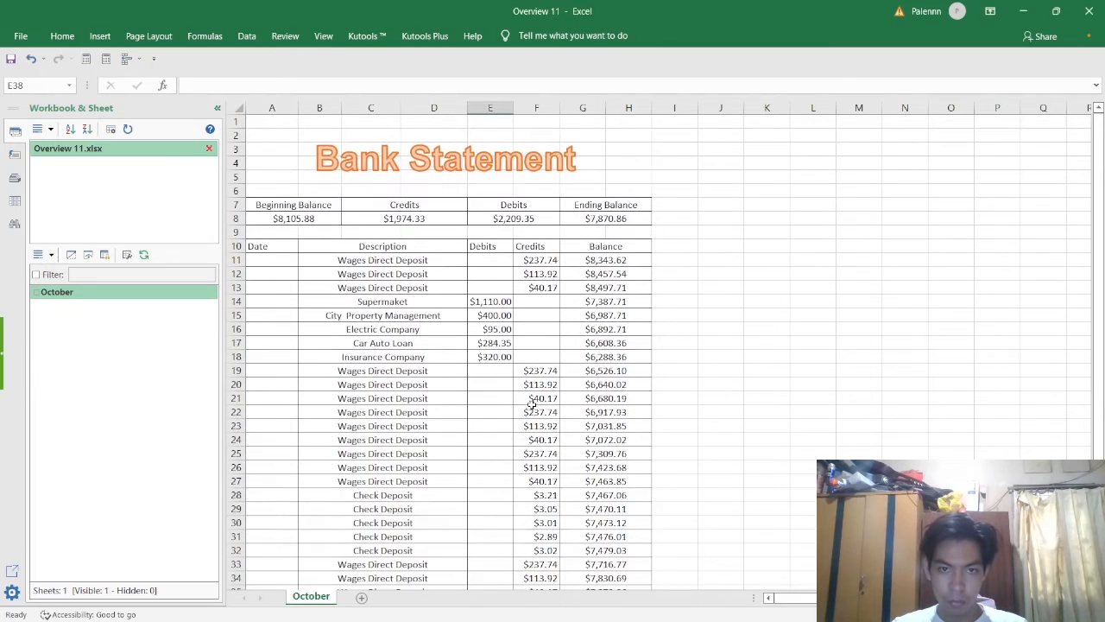
{"action": "scroll", "coordinate": [478, 282], "scroll_direction": "down", "scroll_amount": 7}
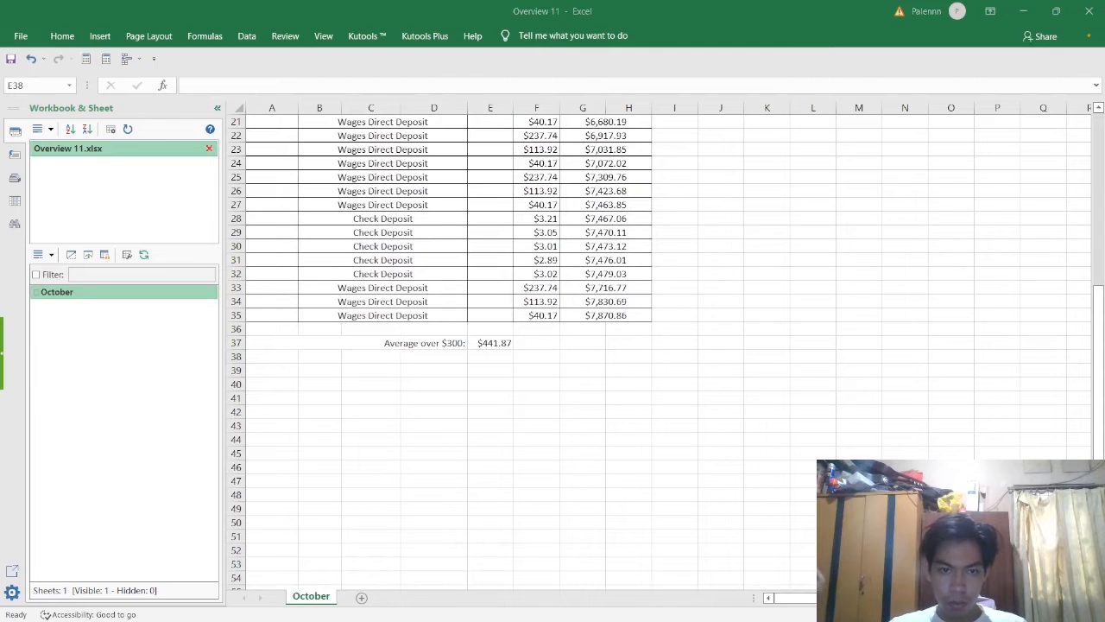
{"action": "left_click", "coordinate": [498, 354]}
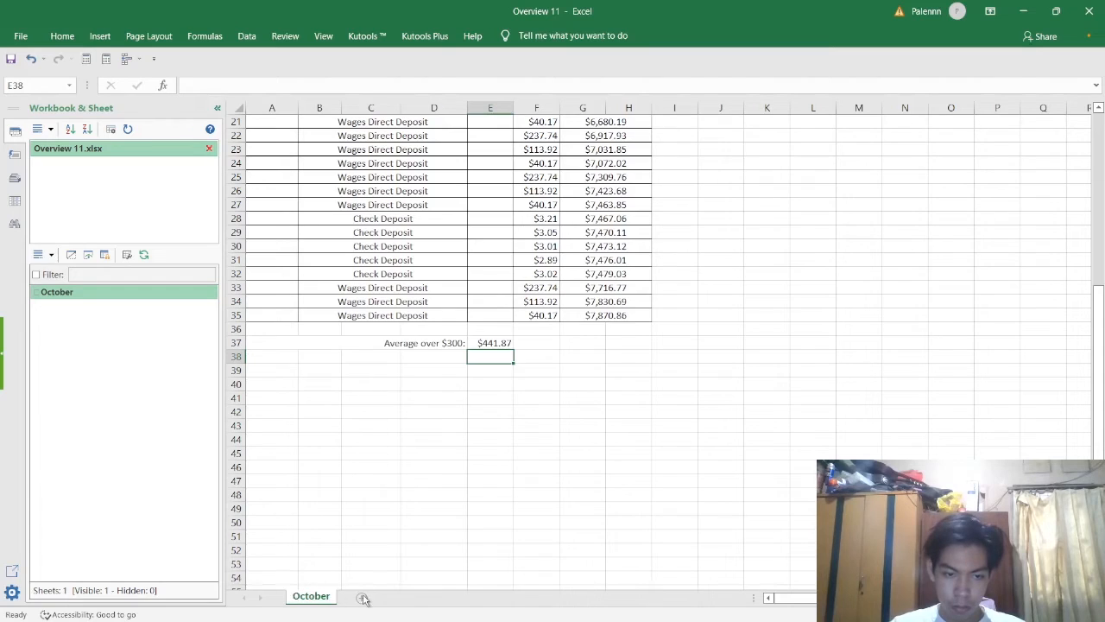
Try to duplicate the October worksheet by copying and pasting
{"action": "left_click_drag", "start_coordinate": [317, 602], "coordinate": [343, 594]}
{"action": "key", "text": "ctrl+c"}
{"action": "key", "text": "ctrl+v"}
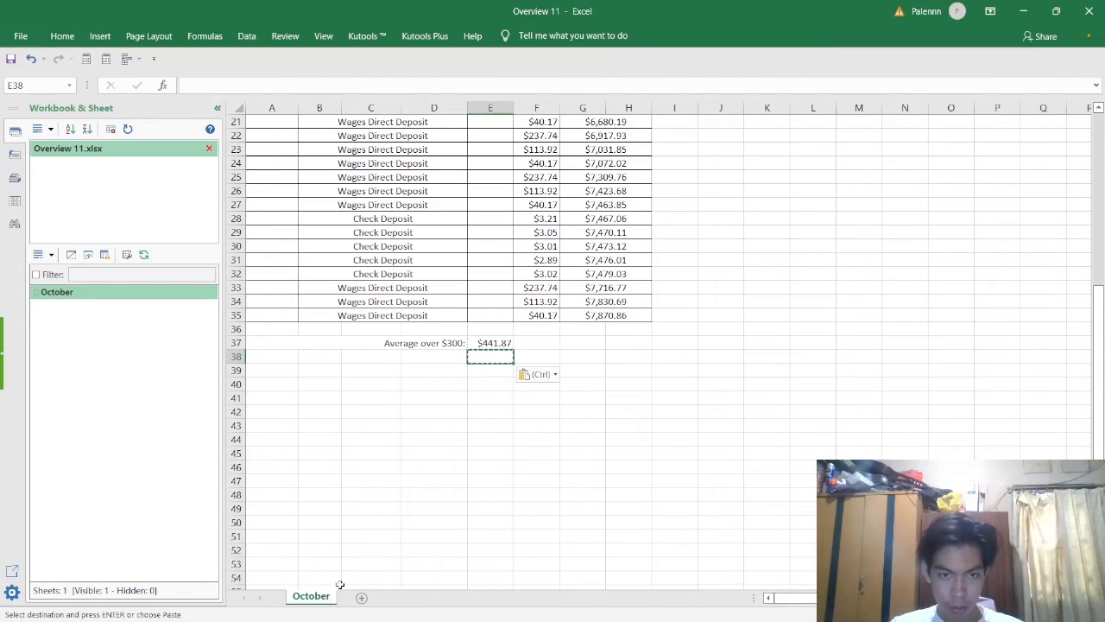
{"action": "left_click", "coordinate": [422, 480]}
{"action": "left_click", "coordinate": [490, 361]}
{"action": "left_click", "coordinate": [432, 468]}
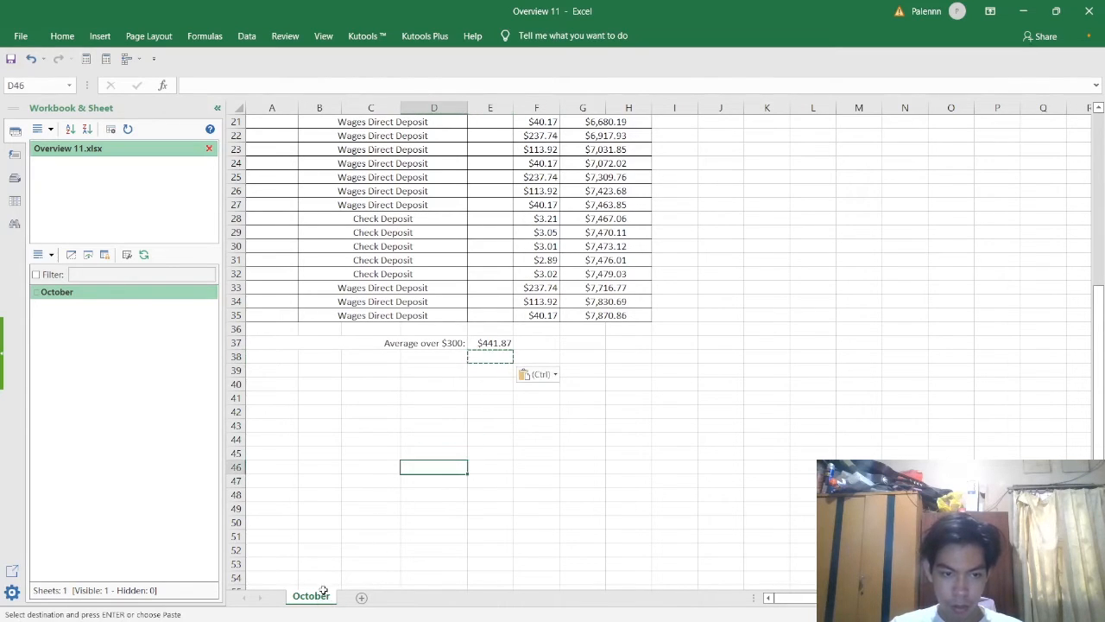
{"action": "key", "text": "ctrl+c"}
{"action": "key", "text": "ctrl+v"}
{"action": "left_click", "coordinate": [332, 508]}
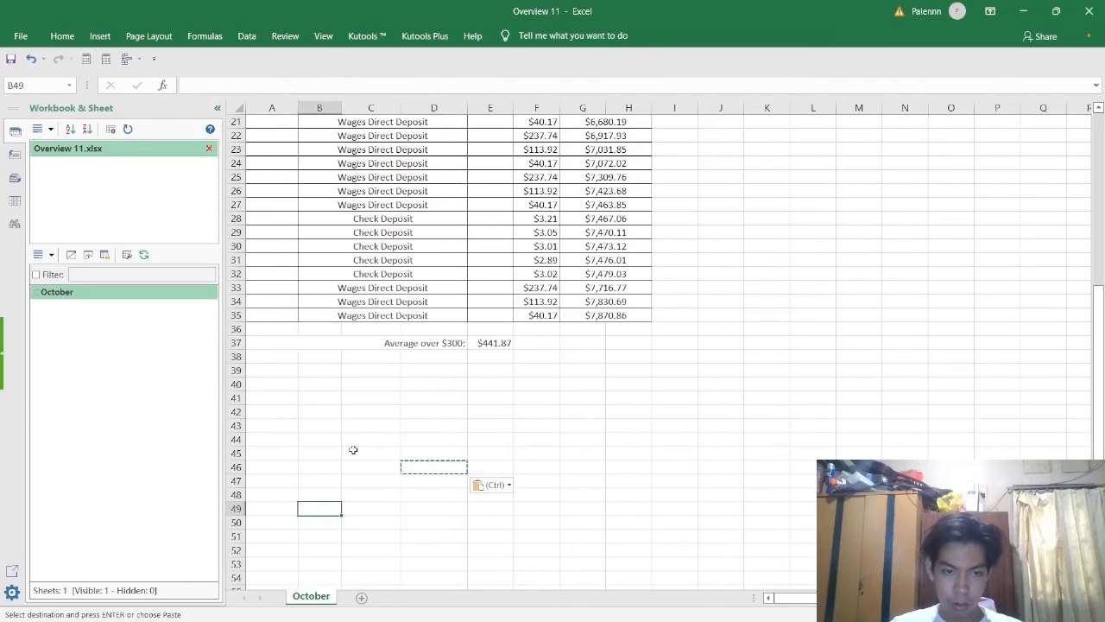
{"action": "left_click", "coordinate": [371, 394]}
{"action": "key", "text": "Escape"}
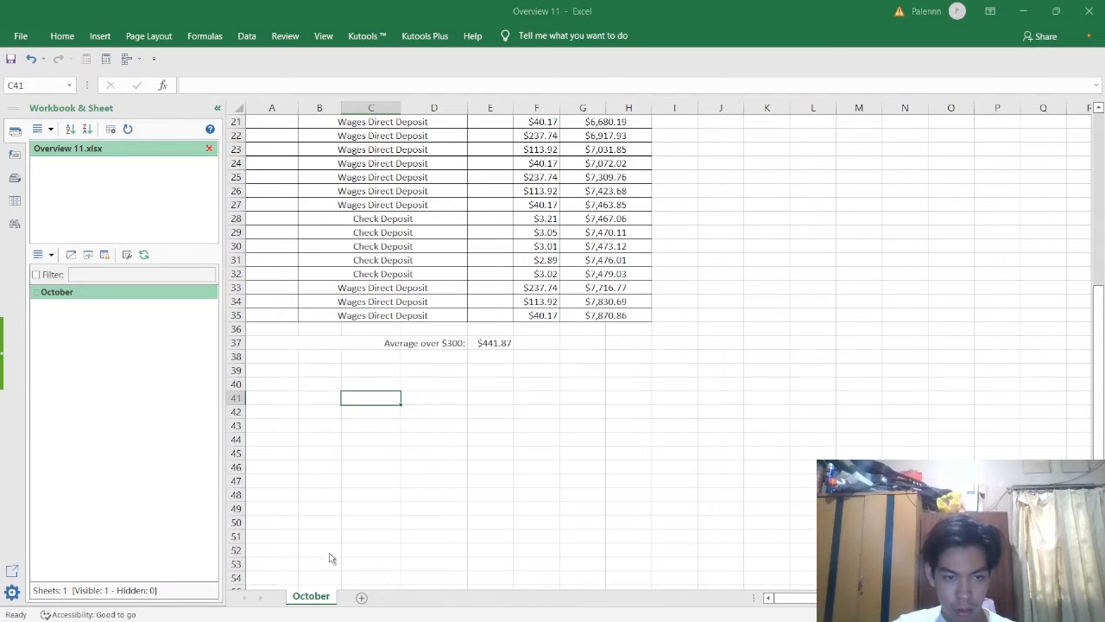
Create a copy of the October worksheet in front of the original and compare the two sheets
{"action": "left_click", "coordinate": [447, 597]}
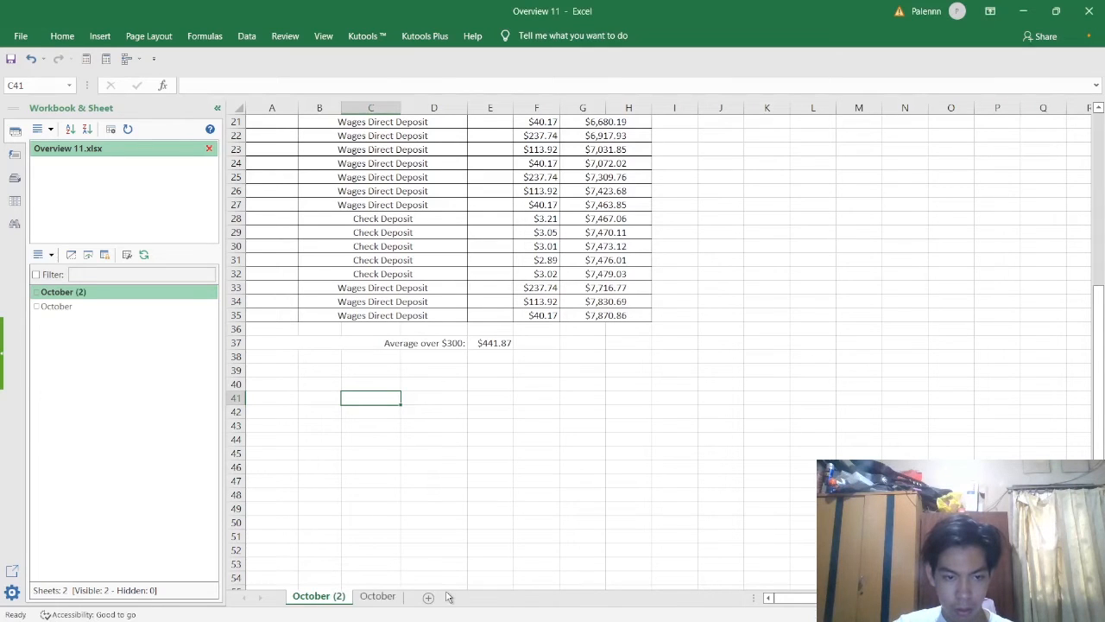
{"action": "left_click", "coordinate": [372, 597]}
{"action": "left_click", "coordinate": [335, 598]}
{"action": "left_click", "coordinate": [378, 599]}
{"action": "left_click", "coordinate": [333, 598]}
{"action": "left_click", "coordinate": [378, 598]}
{"action": "left_click", "coordinate": [337, 599]}
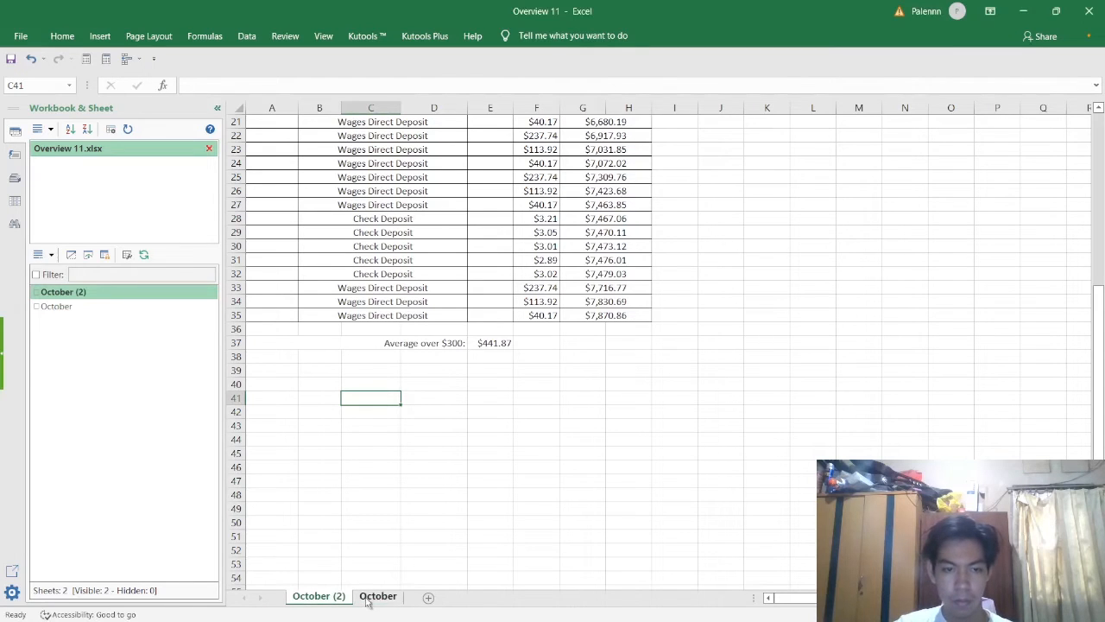
Check the exam PDF and insert the picture of coins and pens at cell I4 of the October (2) worksheet
{"action": "key", "text": "alt+Tab"}
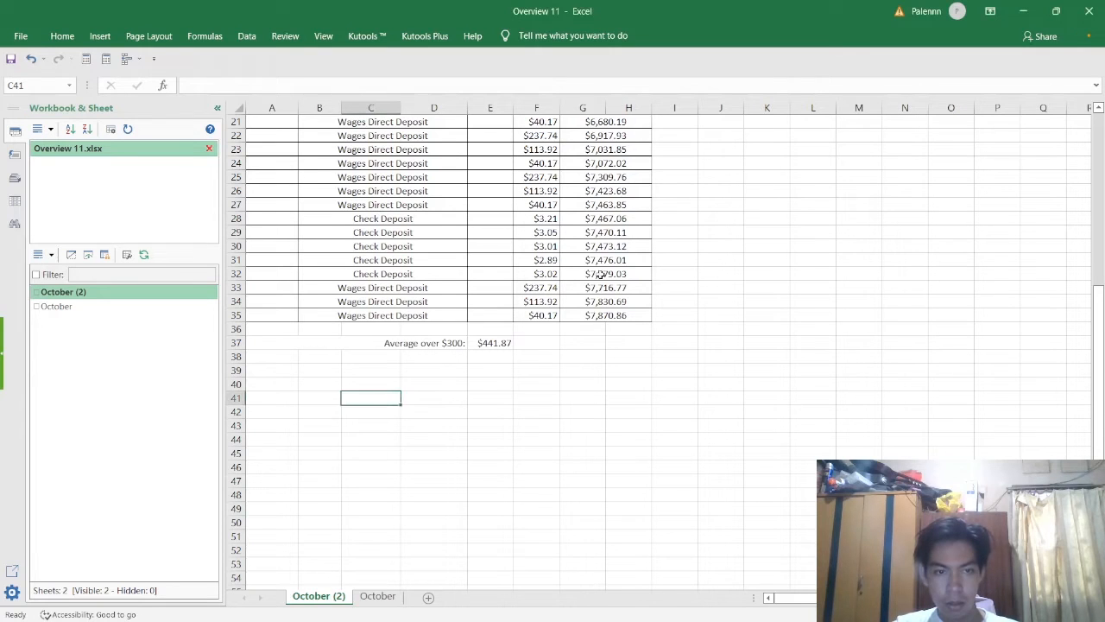
{"action": "scroll", "coordinate": [602, 273], "scroll_direction": "up", "scroll_amount": 7}
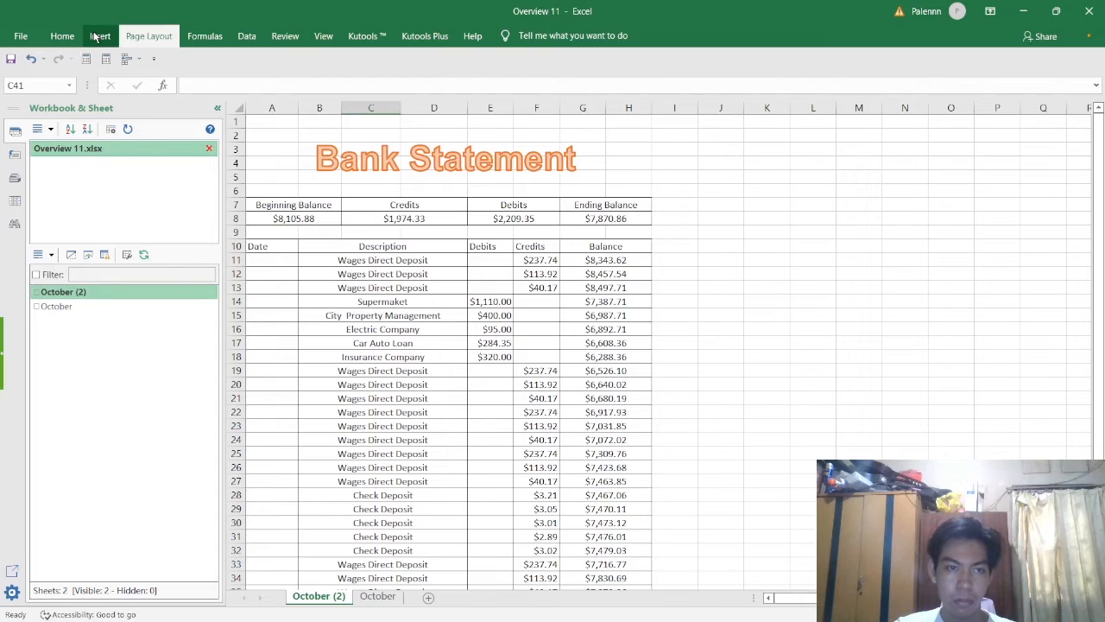
{"action": "left_click", "coordinate": [96, 36]}
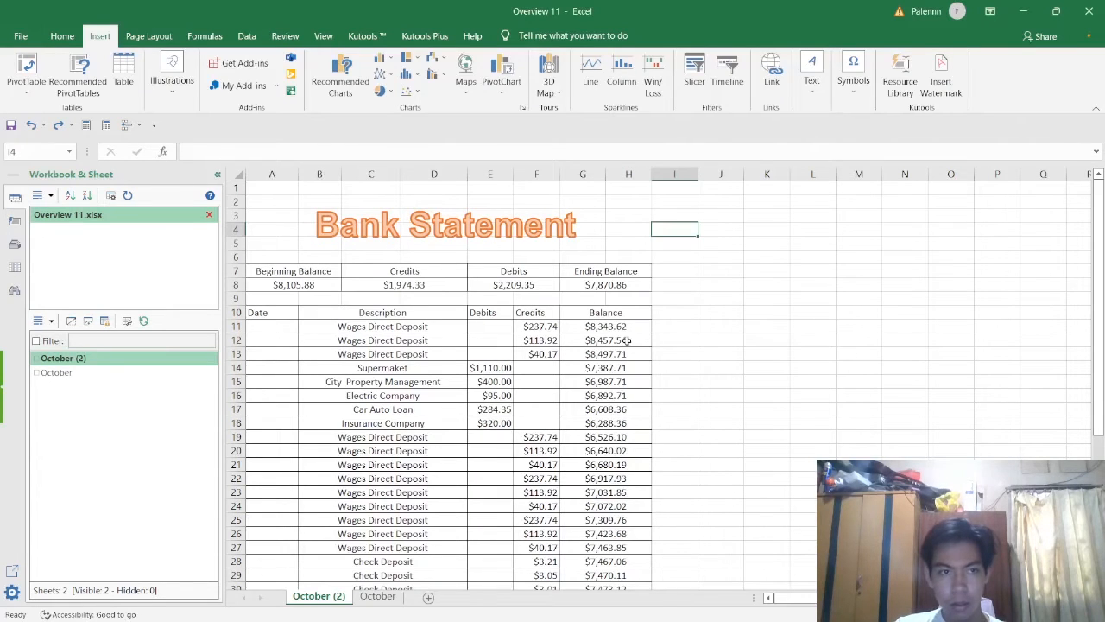
{"action": "left_click", "coordinate": [177, 93]}
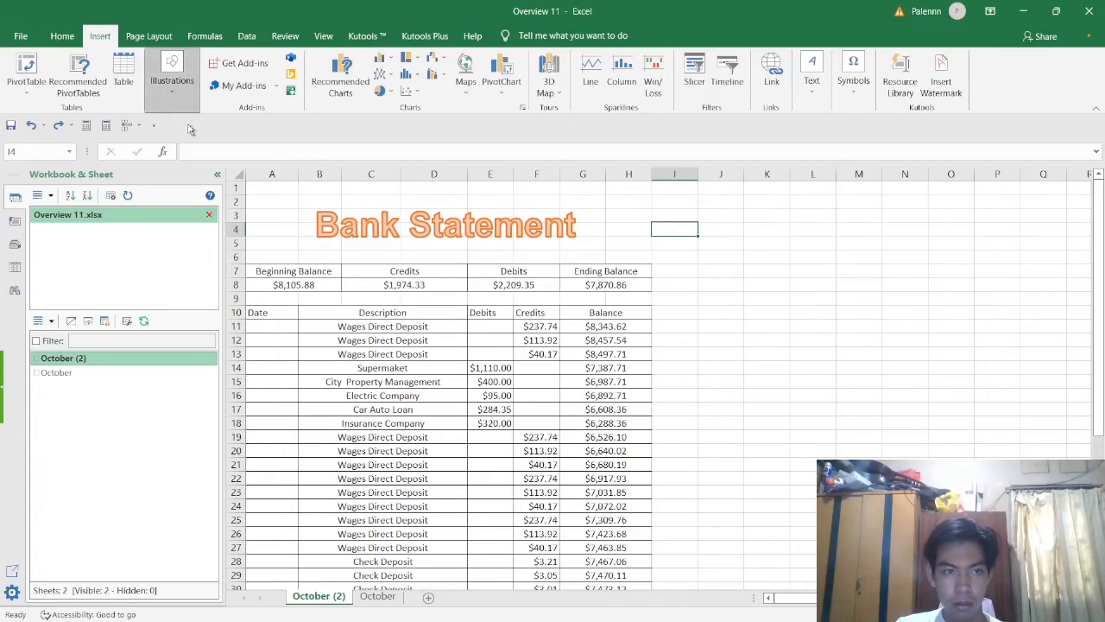
{"action": "left_click", "coordinate": [212, 195]}
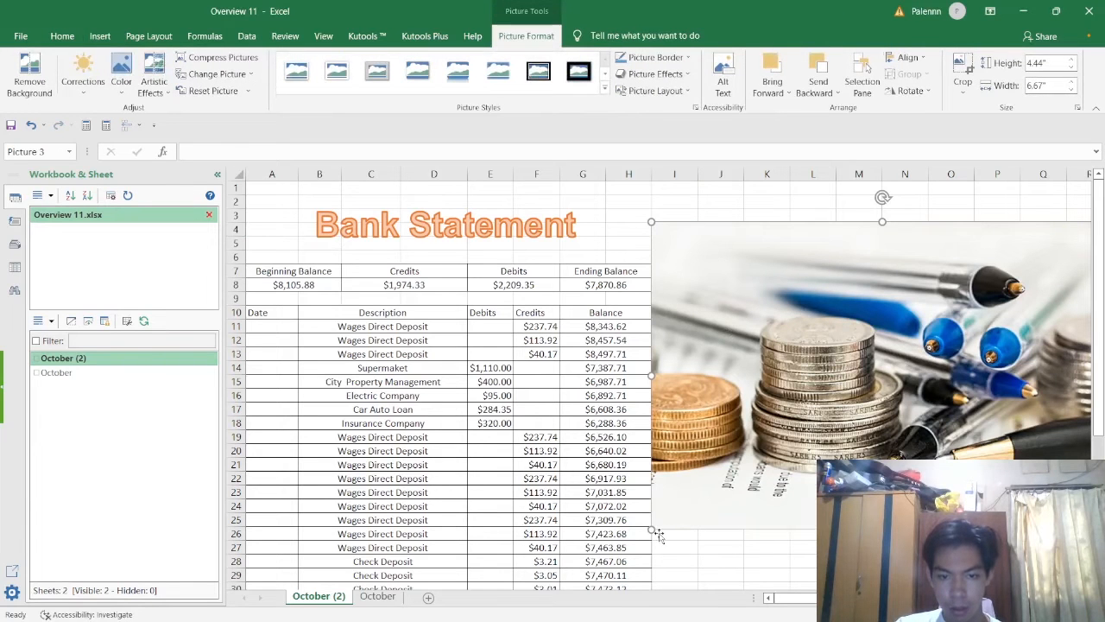
Shrink the inserted picture to about 3.75" by 5.63" and position it beside the bank statement, just right of column H
{"action": "left_click_drag", "start_coordinate": [651, 529], "coordinate": [693, 490]}
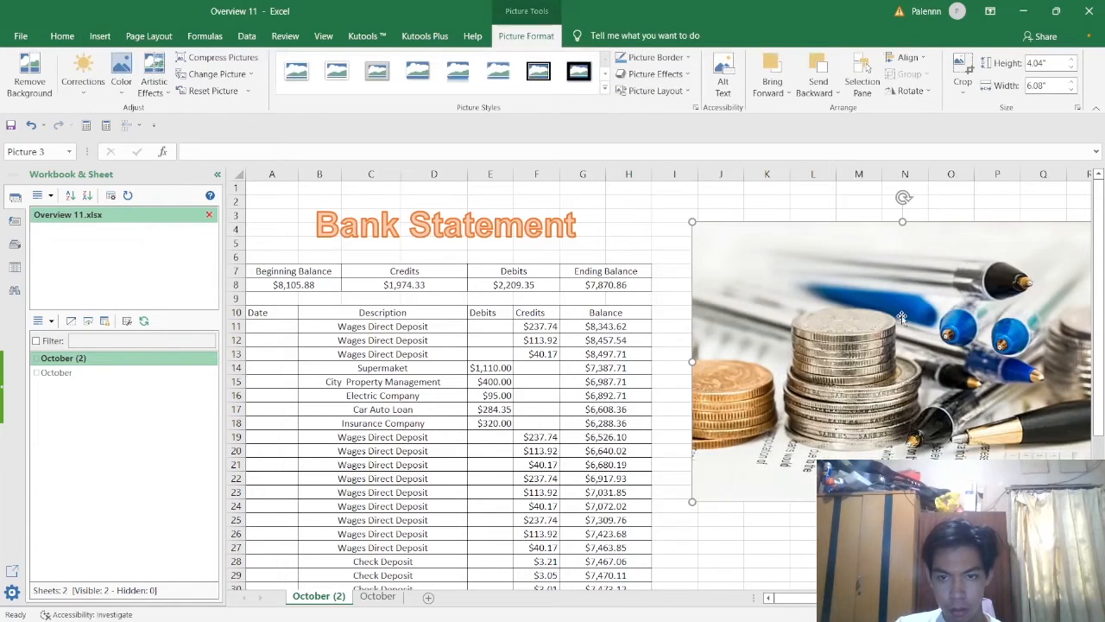
{"action": "key", "text": "ctrl+z"}
{"action": "left_click_drag", "start_coordinate": [652, 529], "coordinate": [724, 481]}
{"action": "left_click_drag", "start_coordinate": [868, 351], "coordinate": [812, 329]}
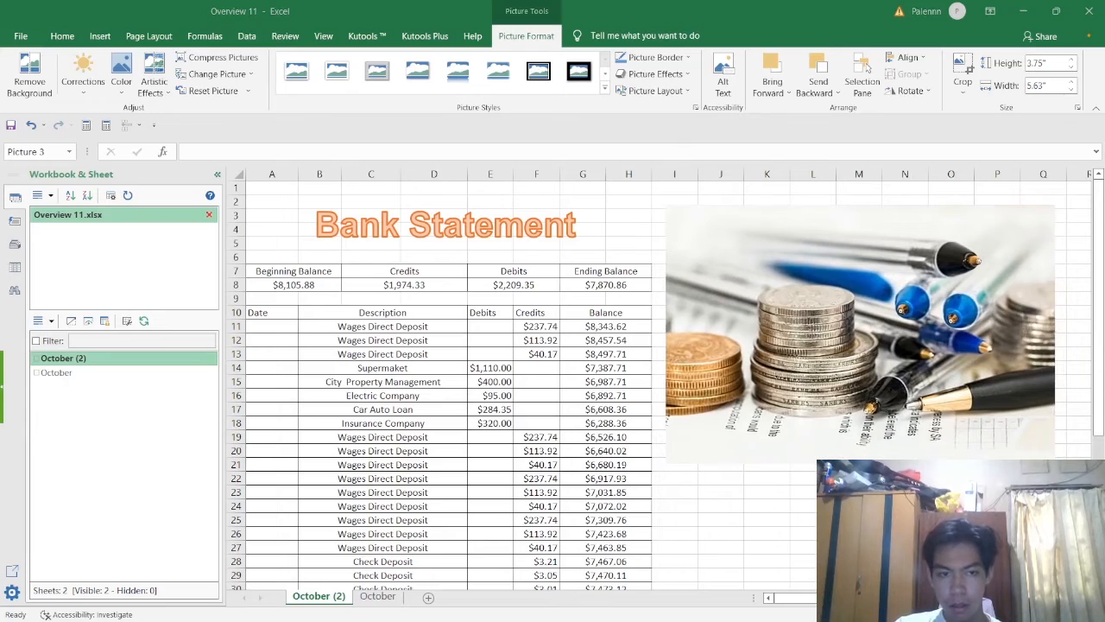
Switch to the Overview 12 workbook, show its Social Media Ads worksheet, and select cell A17 below the data
{"action": "left_click", "coordinate": [523, 339]}
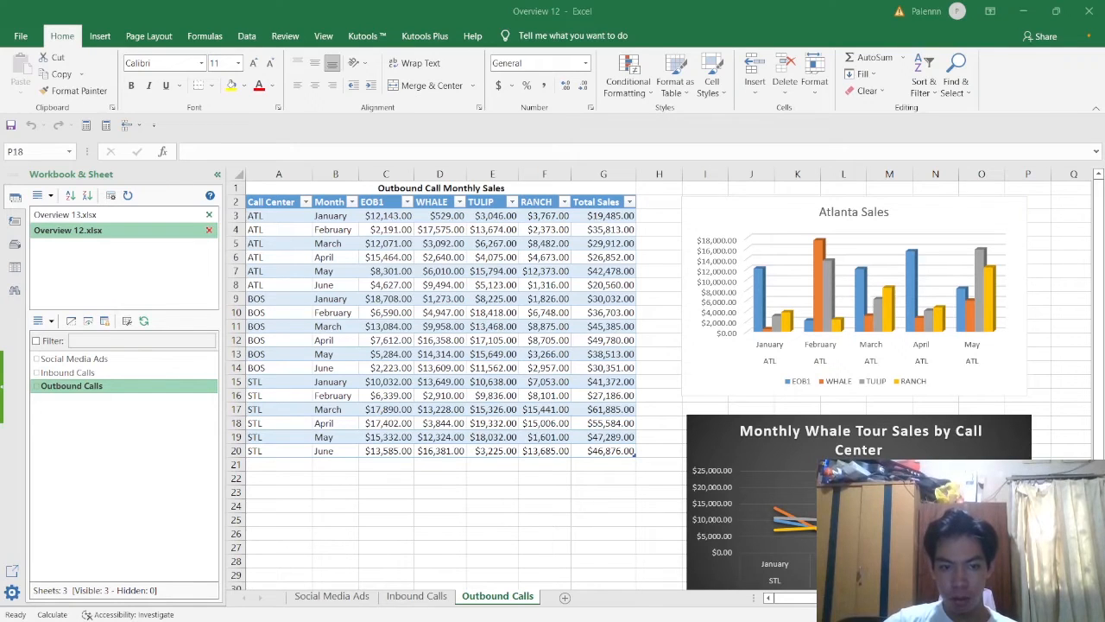
{"action": "left_click", "coordinate": [350, 600]}
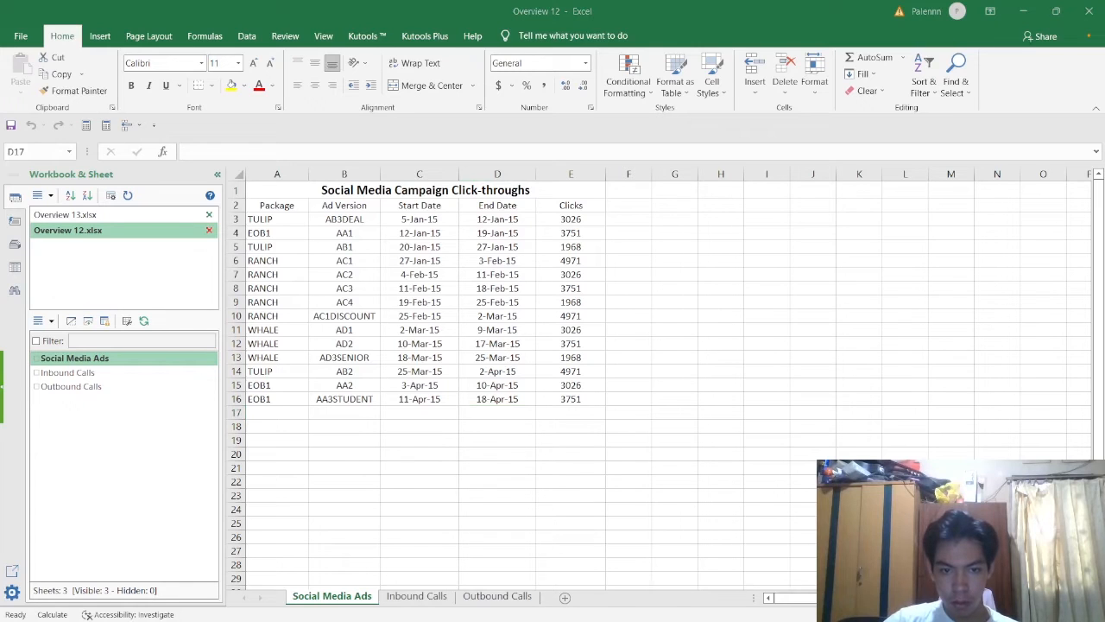
{"action": "key", "text": "alt+Tab"}
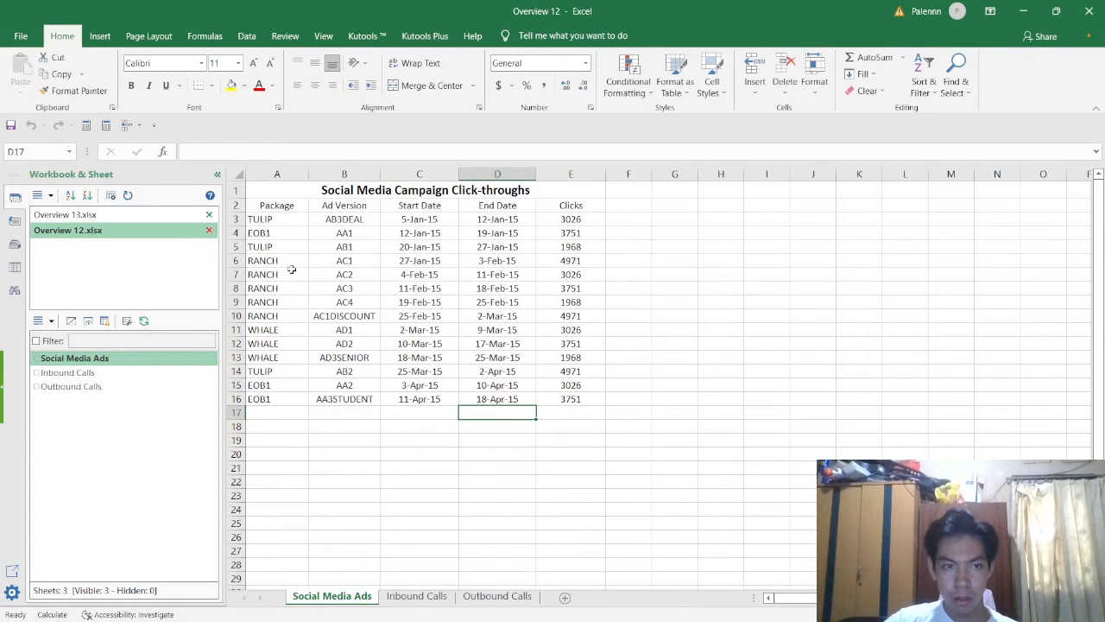
{"action": "left_click", "coordinate": [281, 408]}
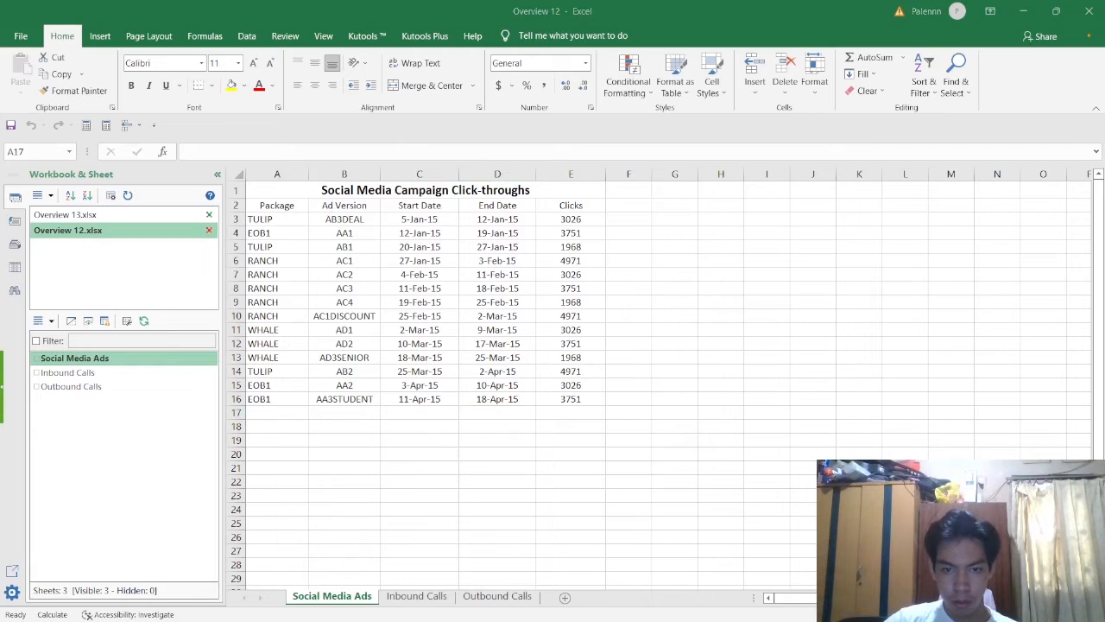
{"action": "left_click", "coordinate": [278, 416]}
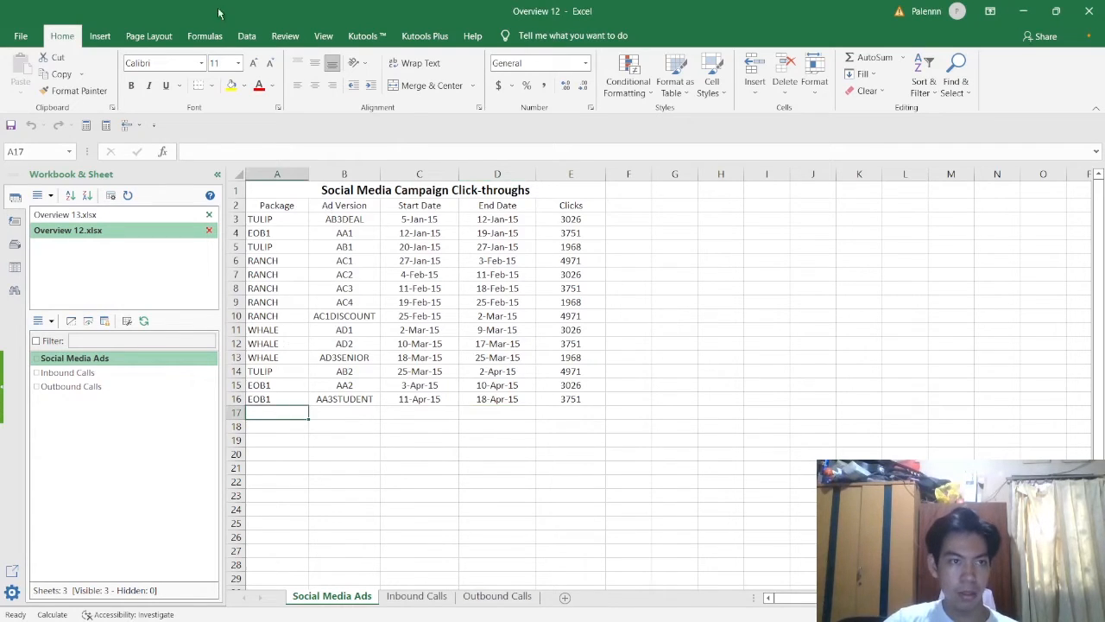
Import the FBClickthroughs text/CSV file and load it as a table on a new worksheet, checking the exam instructions for the details
{"action": "left_click", "coordinate": [248, 35]}
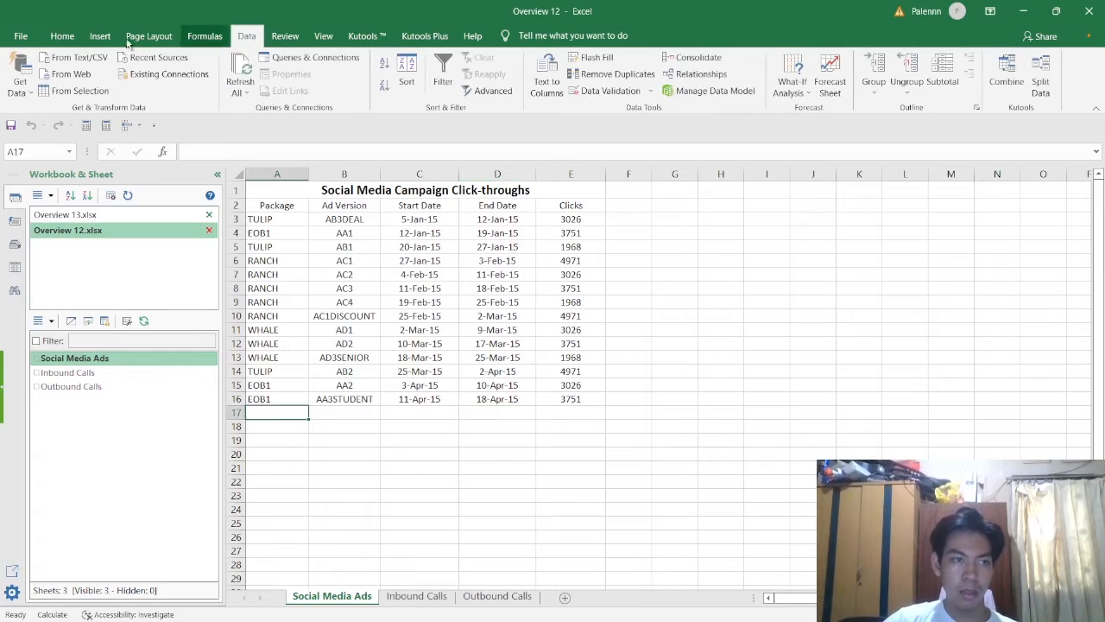
{"action": "left_click", "coordinate": [54, 59]}
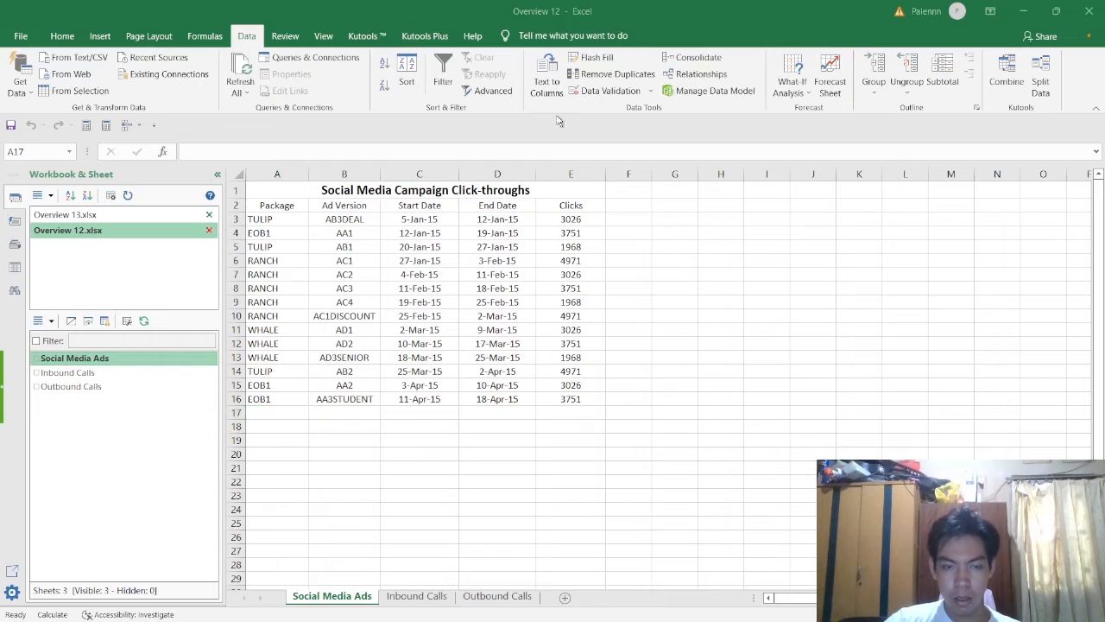
{"action": "left_click", "coordinate": [266, 326]}
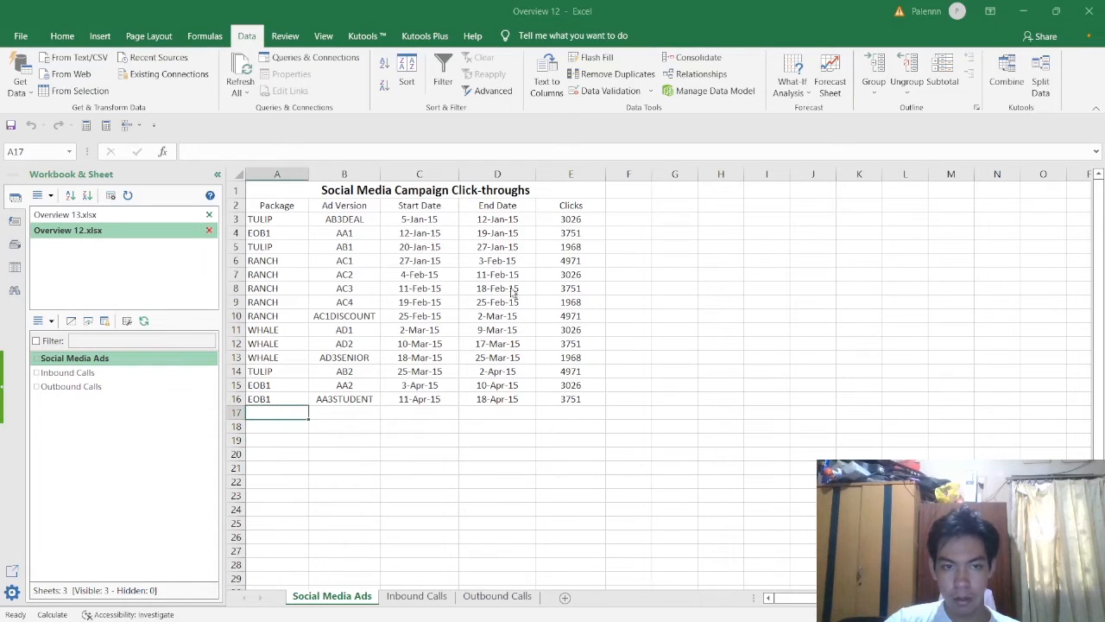
{"action": "key", "text": "alt+Tab"}
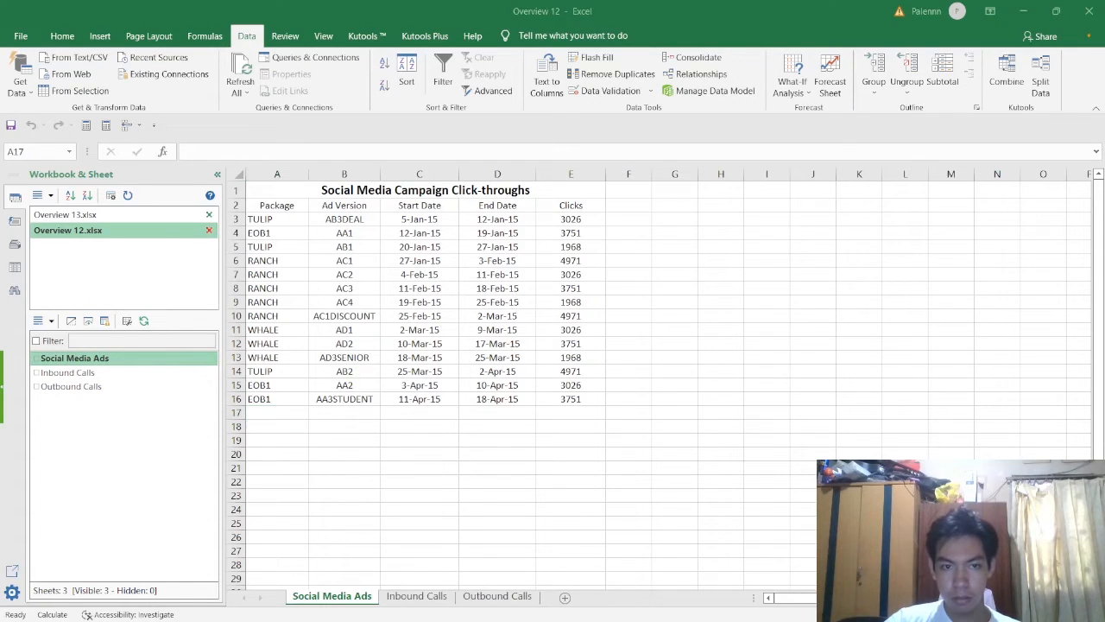
{"action": "key", "text": "alt+Tab"}
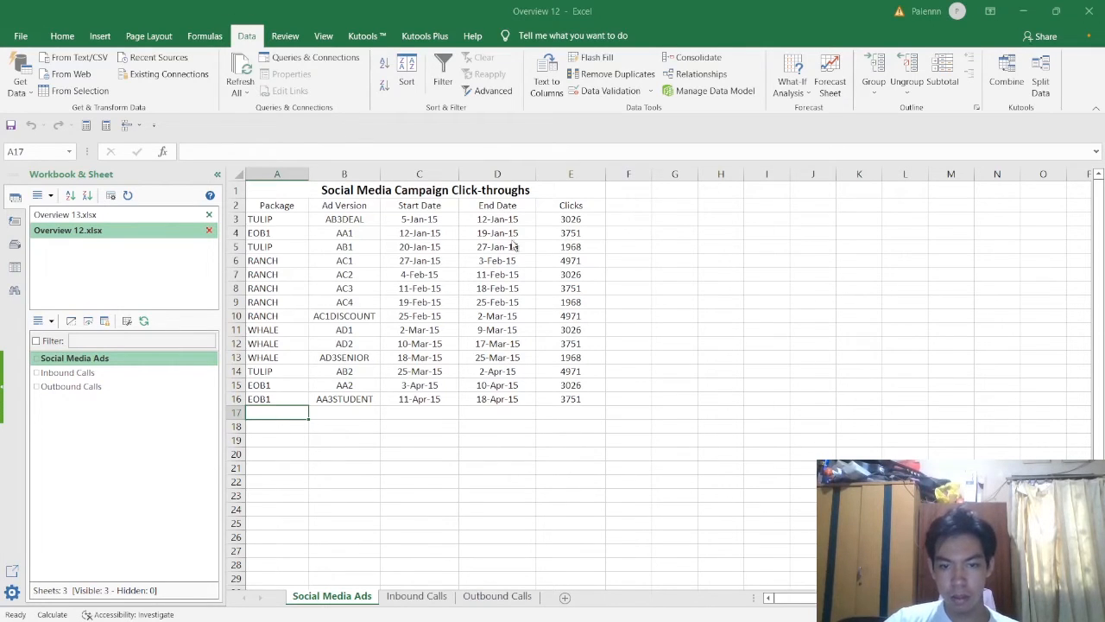
{"action": "key", "text": "alt+Tab"}
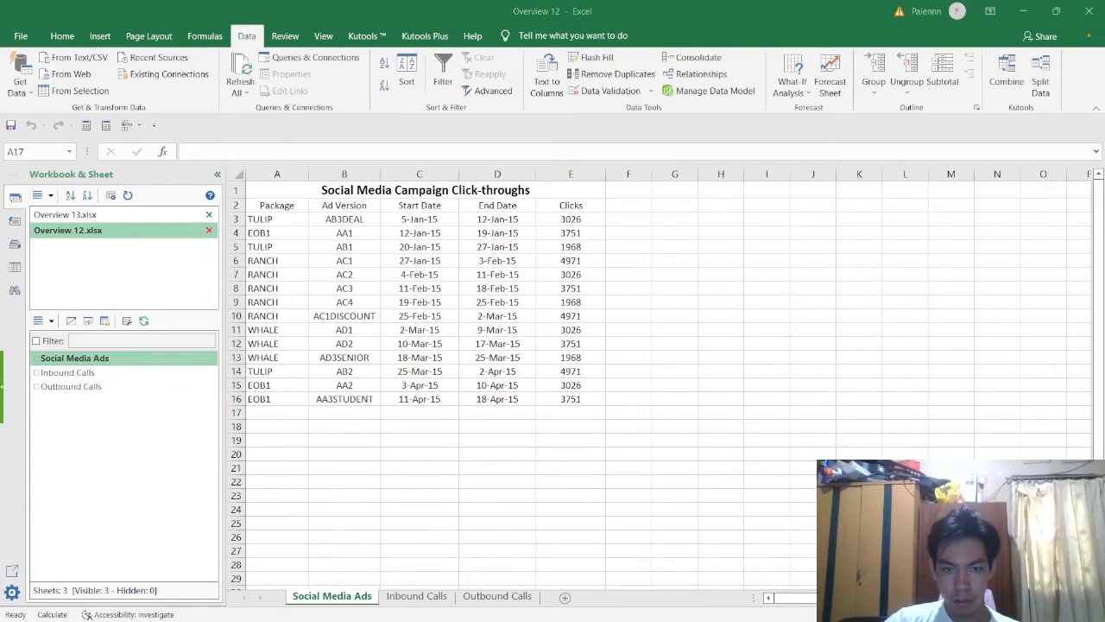
{"action": "key", "text": "alt+Tab"}
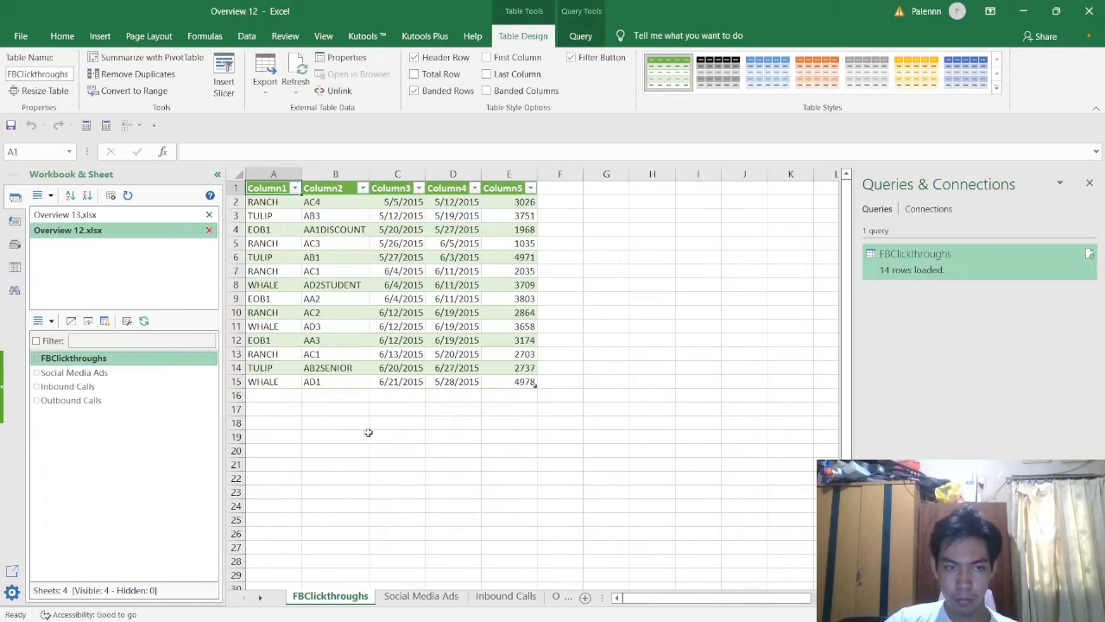
Move the whole imported FBClickthroughs table, headers included, to cell A17 of the Social Media Ads worksheet
{"action": "key", "text": "ctrl+a"}
{"action": "key", "text": "ctrl+c"}
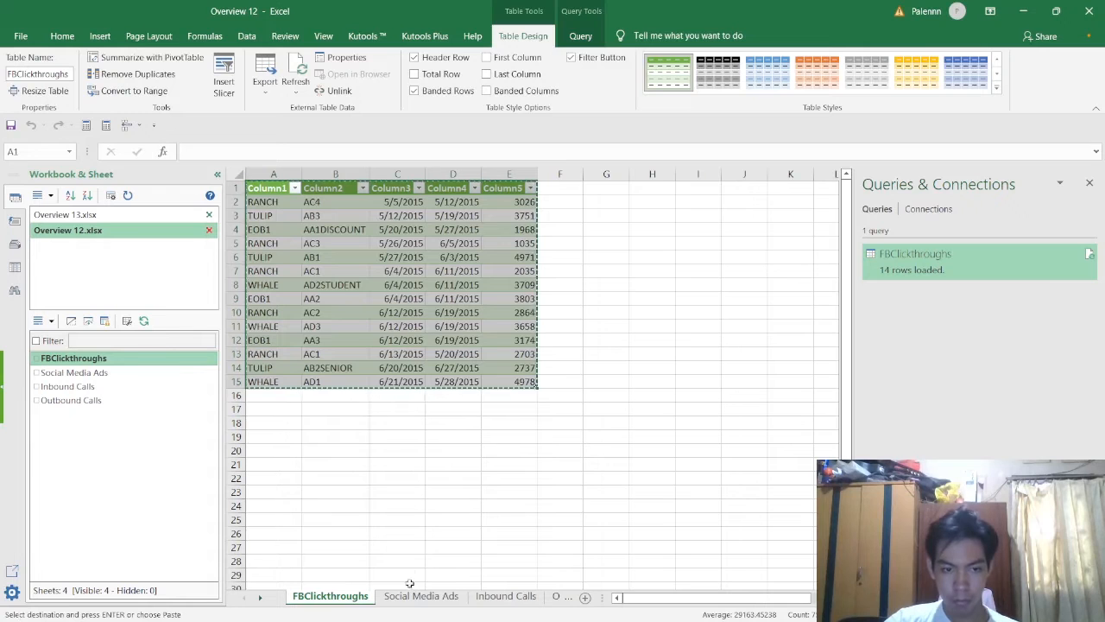
{"action": "key", "text": "ctrl+Page_Down"}
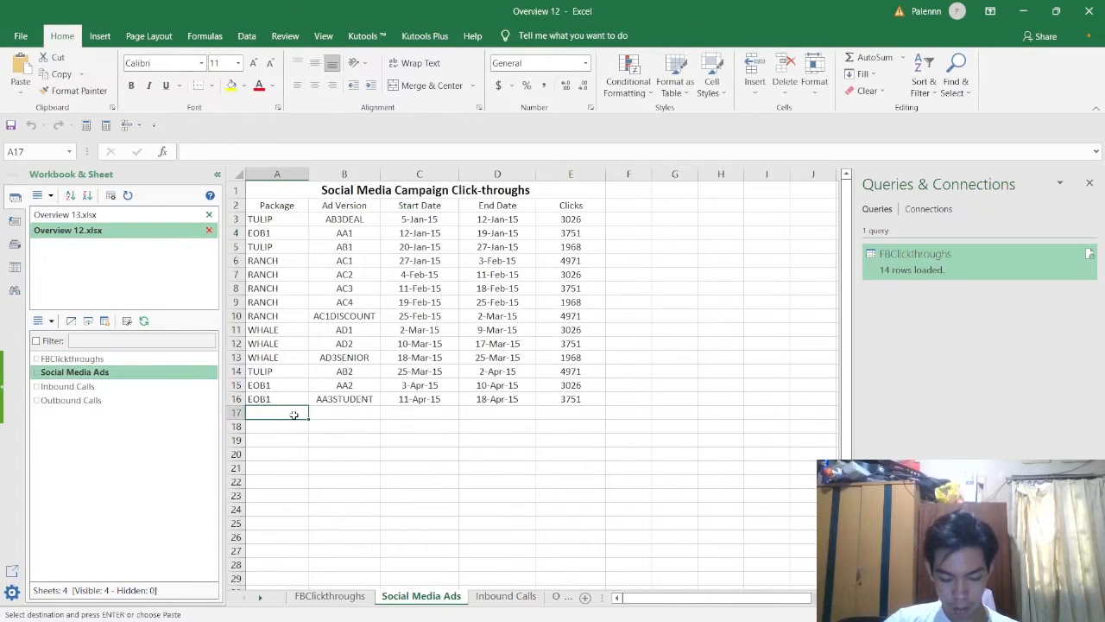
{"action": "key", "text": "Return"}
{"action": "left_click", "coordinate": [689, 383]}
{"action": "left_click", "coordinate": [682, 456]}
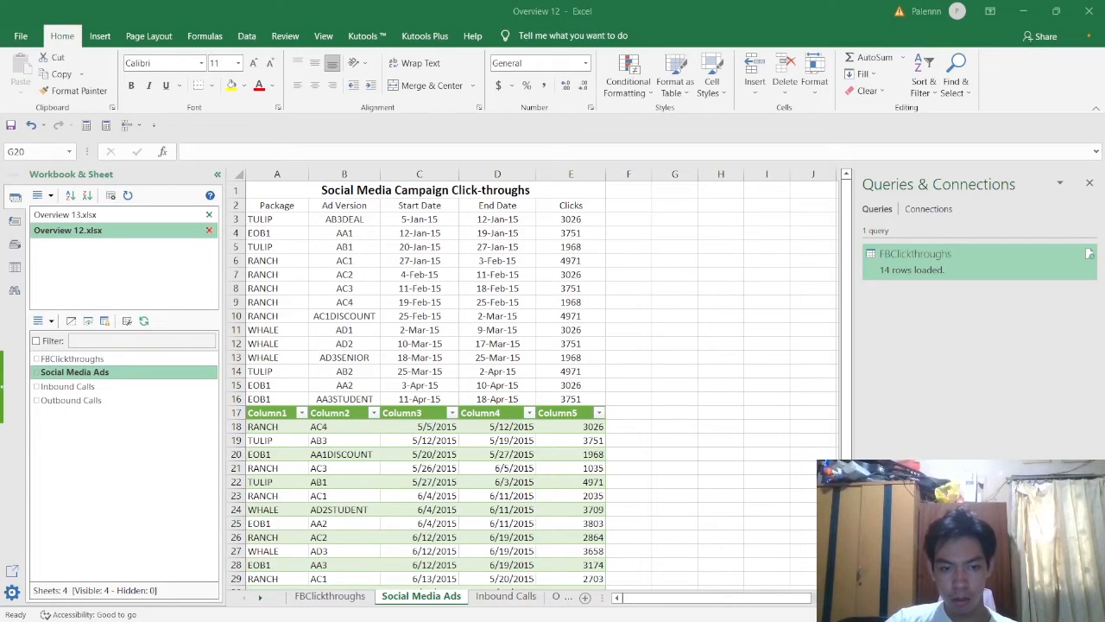
Hide the emptied FBClickthroughs worksheet and show the Outbound Calls worksheet
{"action": "left_click", "coordinate": [494, 595]}
{"action": "left_click", "coordinate": [361, 597]}
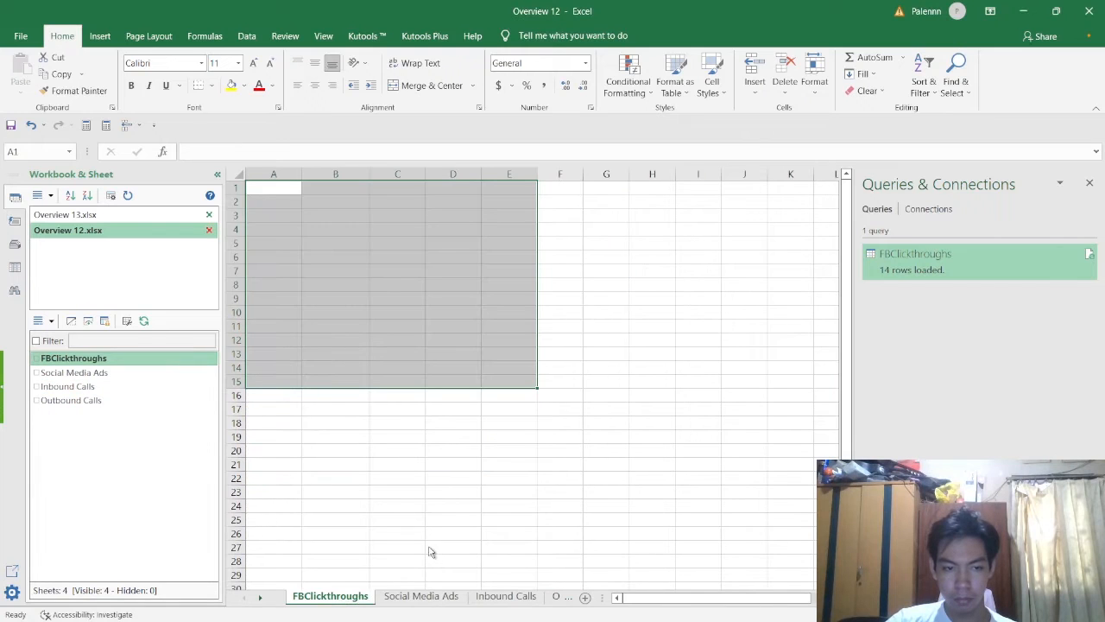
{"action": "left_click", "coordinate": [478, 603]}
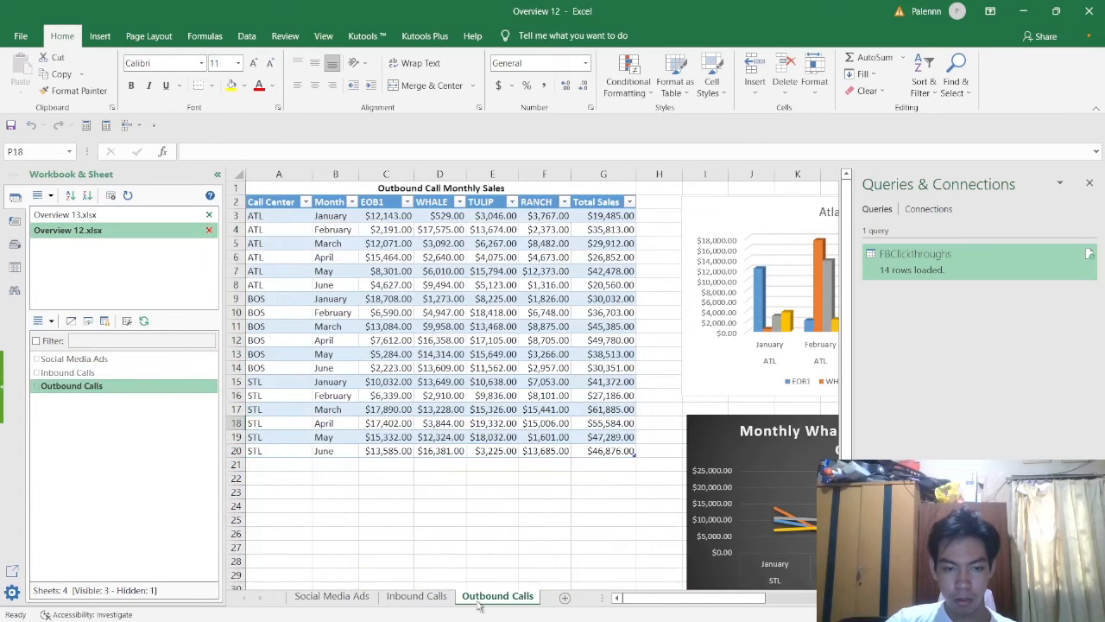
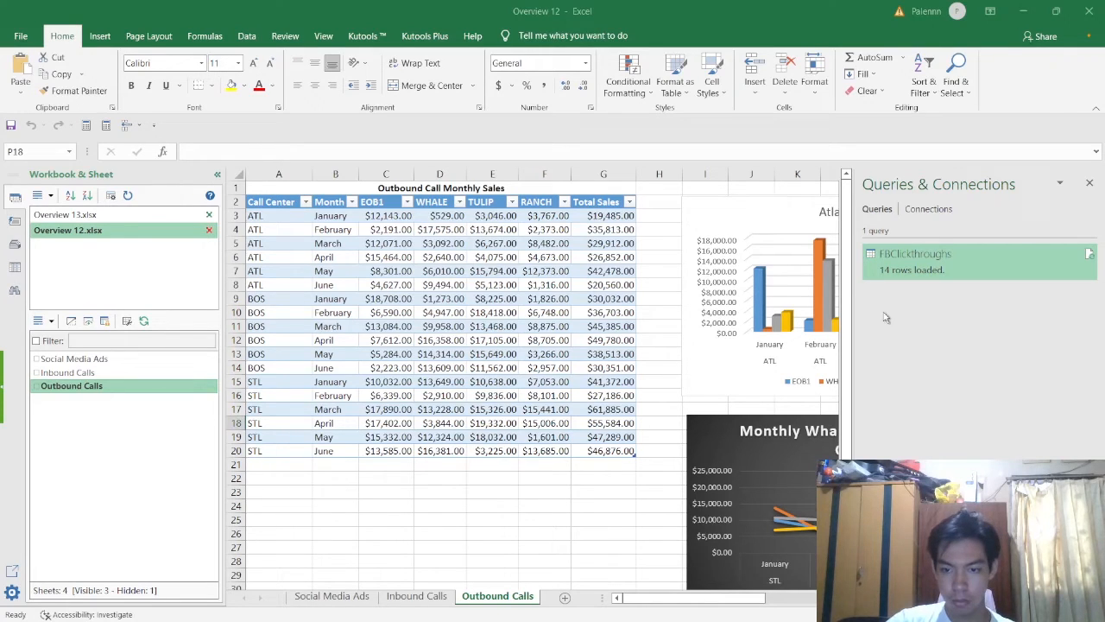
Check the exam instructions and copy the Total Sales header from G2 into H2, extending the Outbound Calls table by one column
{"action": "key", "text": "alt+Tab"}
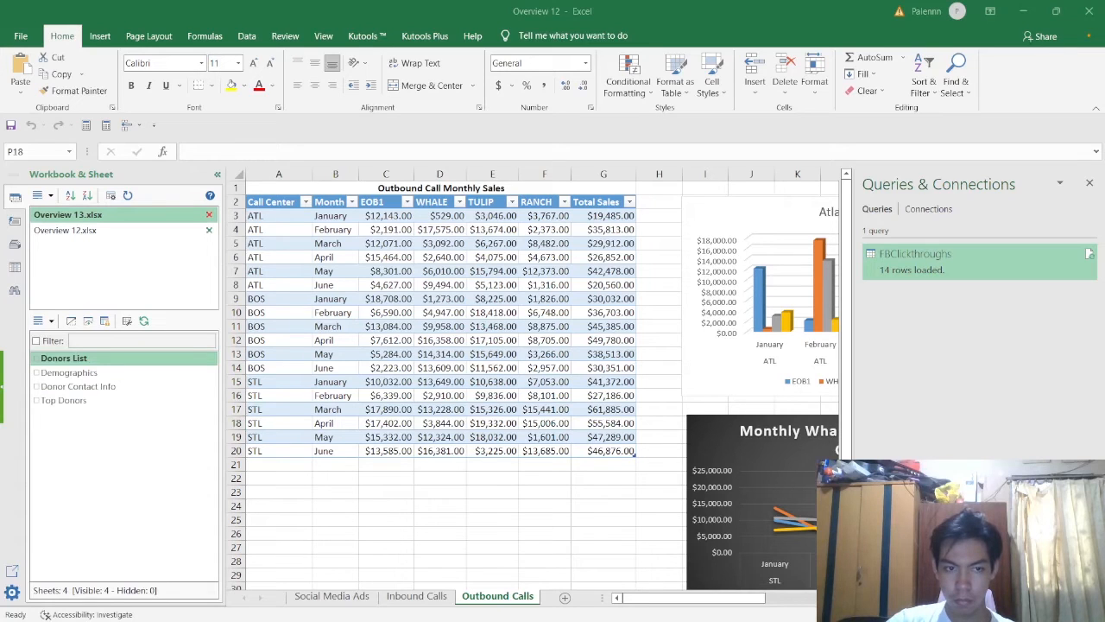
{"action": "key", "text": "alt+Tab"}
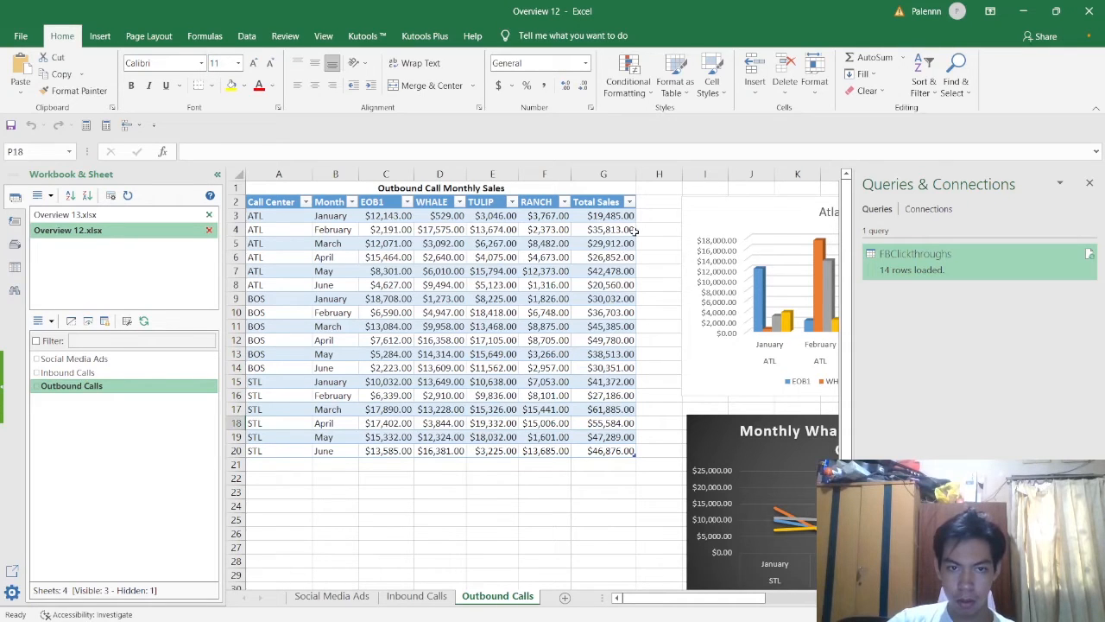
{"action": "left_click", "coordinate": [646, 206]}
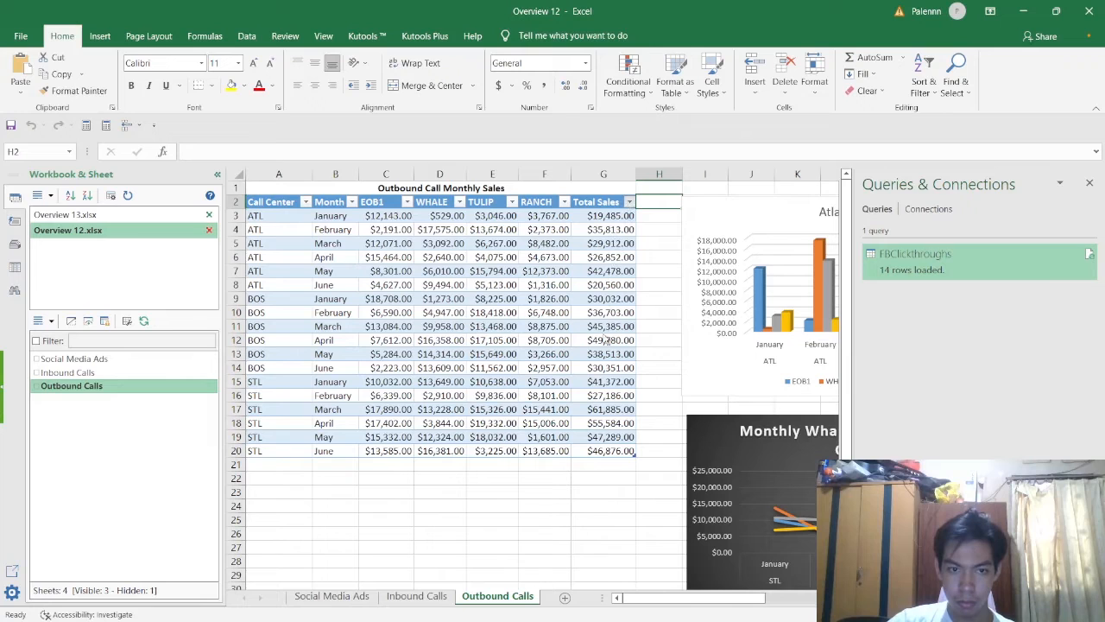
{"action": "left_click", "coordinate": [622, 207]}
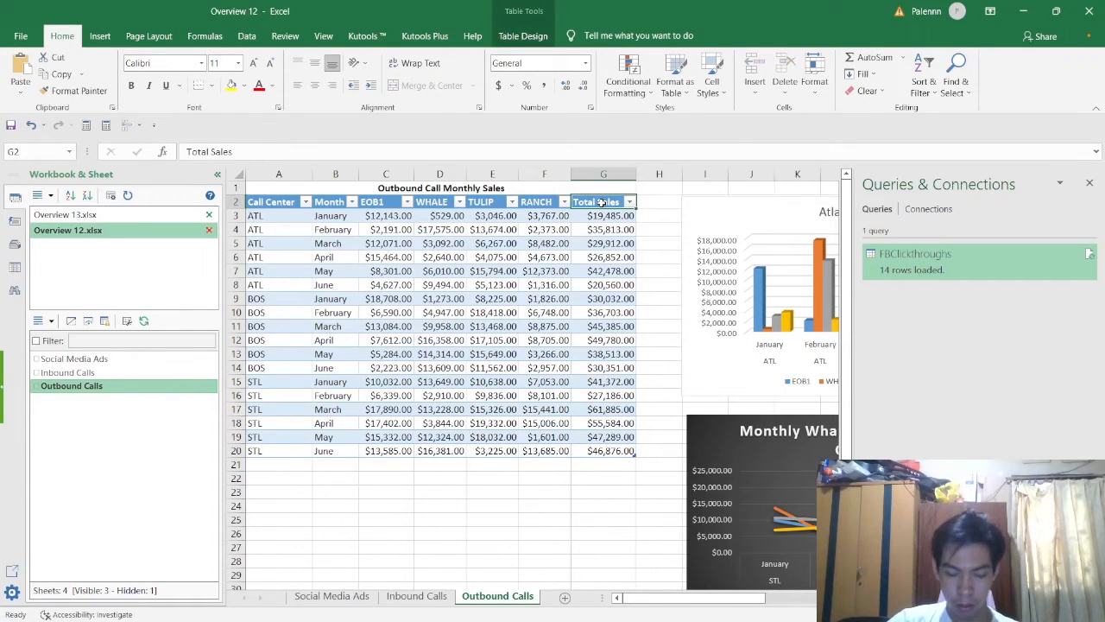
{"action": "key", "text": "ctrl+c"}
{"action": "key", "text": "ctrl+v"}
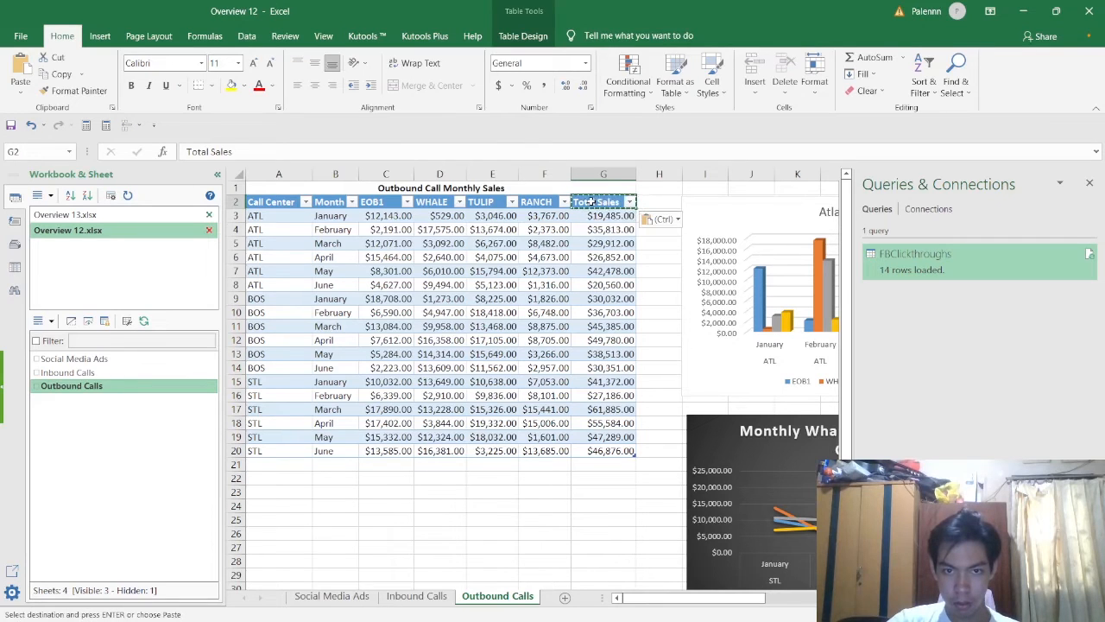
{"action": "left_click_drag", "start_coordinate": [601, 202], "coordinate": [660, 206]}
{"action": "key", "text": "ctrl+v"}
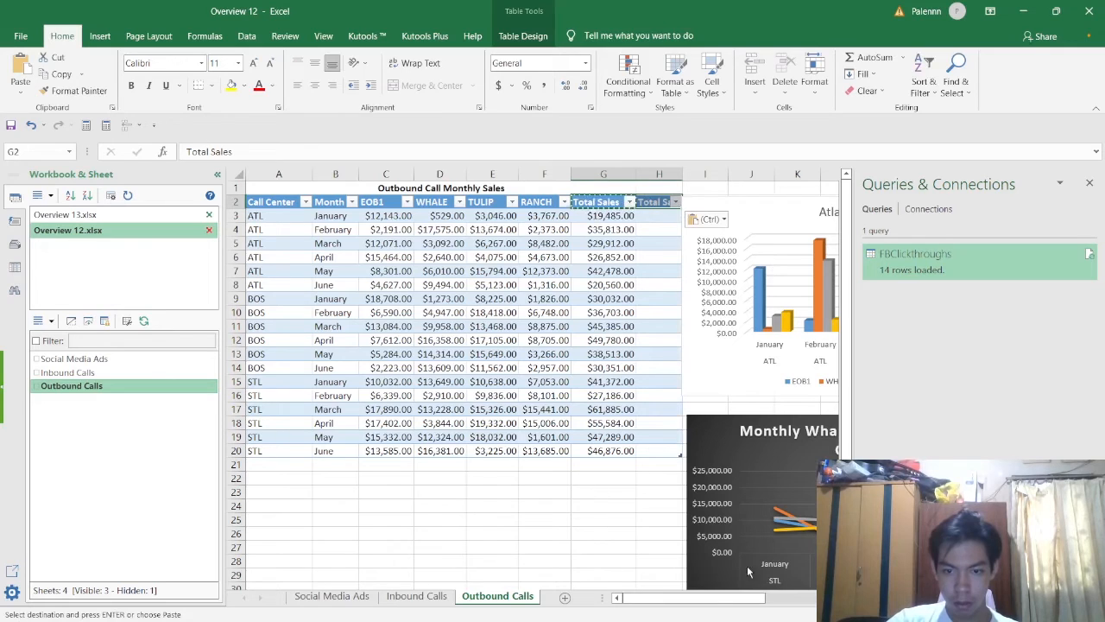
Shift the Atlanta Sales chart and the Monthly Whale Tour chart slightly right, away from the table's new column H
{"action": "left_click_drag", "start_coordinate": [710, 602], "coordinate": [727, 602]}
{"action": "left_click_drag", "start_coordinate": [683, 222], "coordinate": [704, 220]}
{"action": "left_click", "coordinate": [666, 432]}
{"action": "left_click_drag", "start_coordinate": [652, 436], "coordinate": [674, 435]}
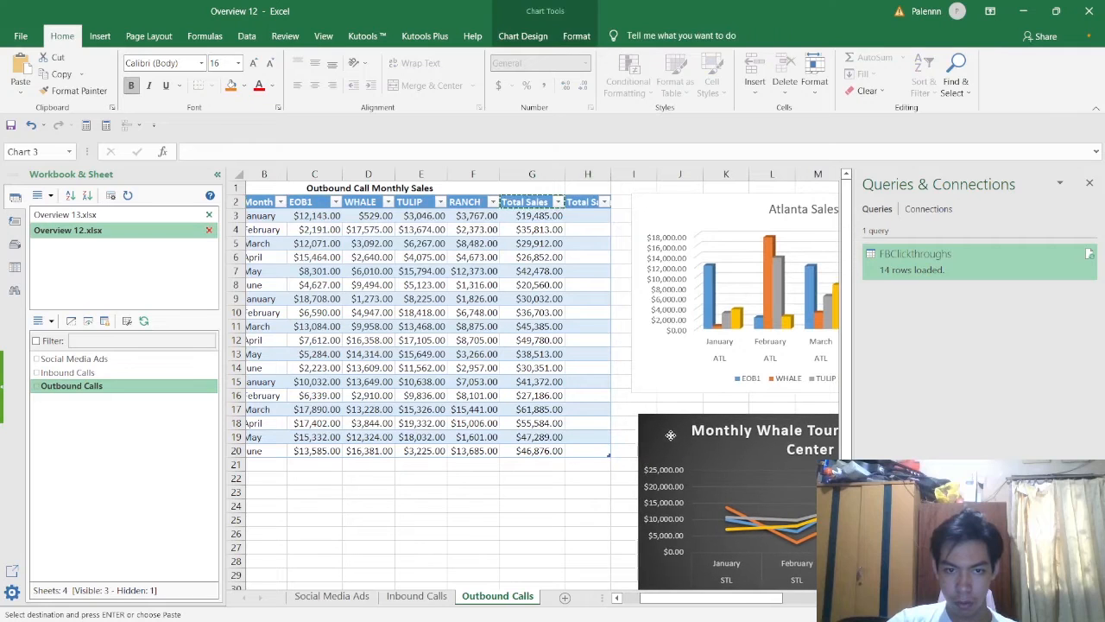
Try to carry the =SUM(C3:F3) formula from G3 over to H3, and undo the change to the Total Sales column
{"action": "left_click", "coordinate": [587, 270]}
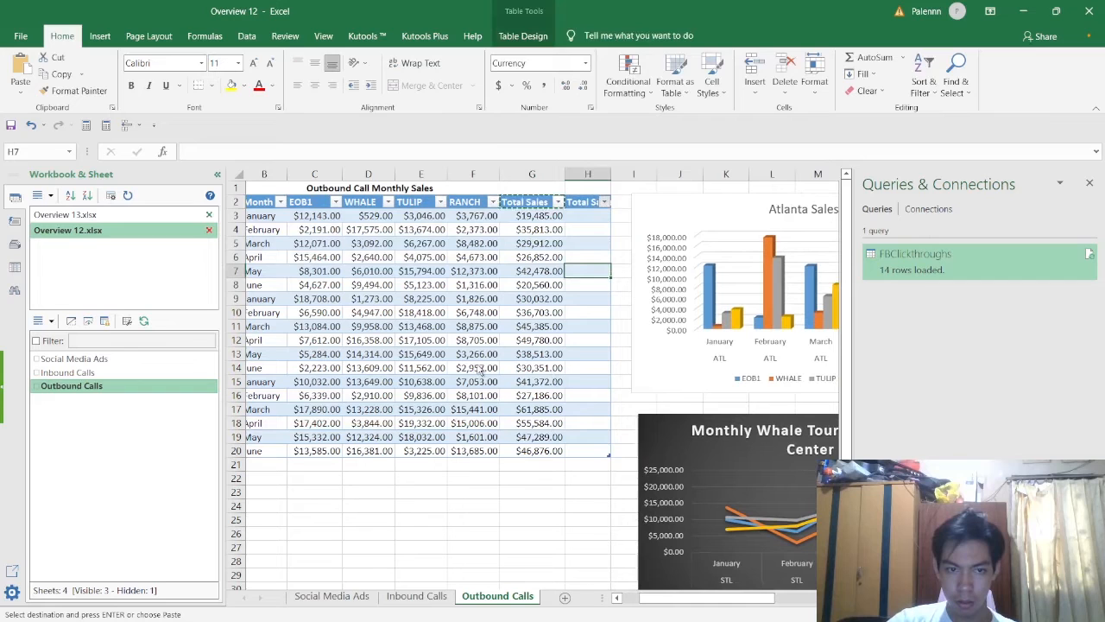
{"action": "left_click_drag", "start_coordinate": [550, 218], "coordinate": [572, 218]}
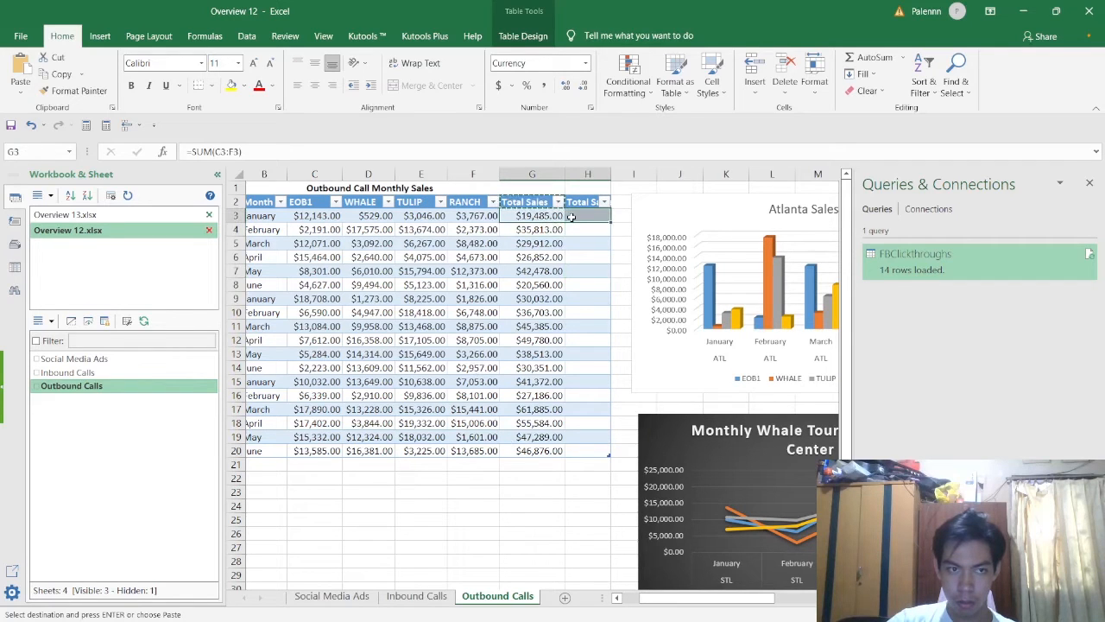
{"action": "left_click", "coordinate": [542, 216]}
{"action": "left_click", "coordinate": [264, 151]}
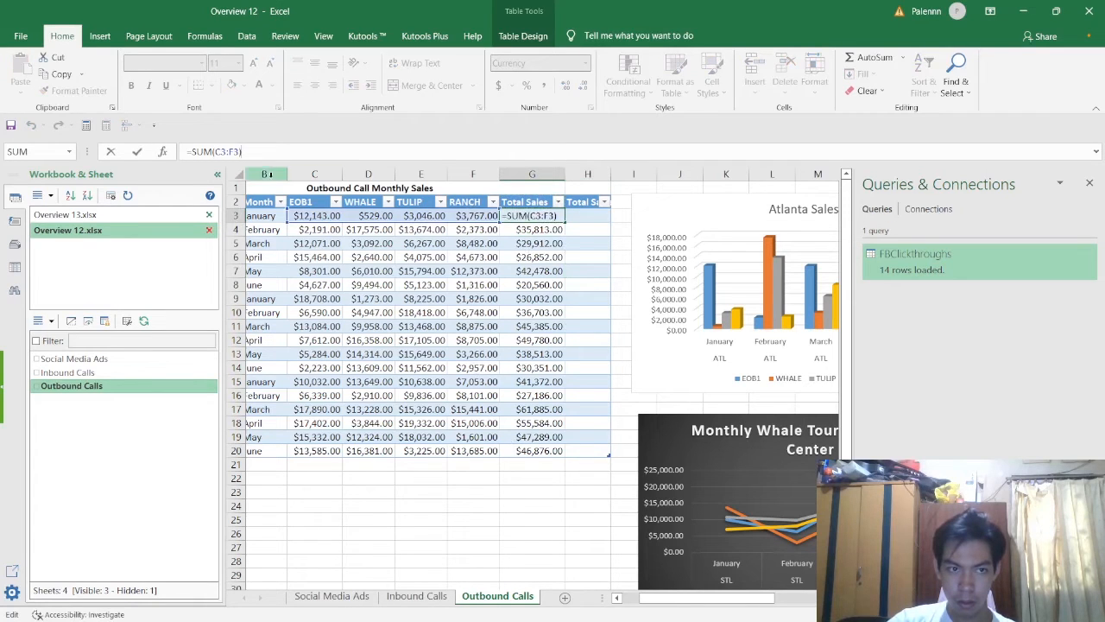
{"action": "key", "text": "ctrl+a"}
{"action": "key", "text": "ctrl+c"}
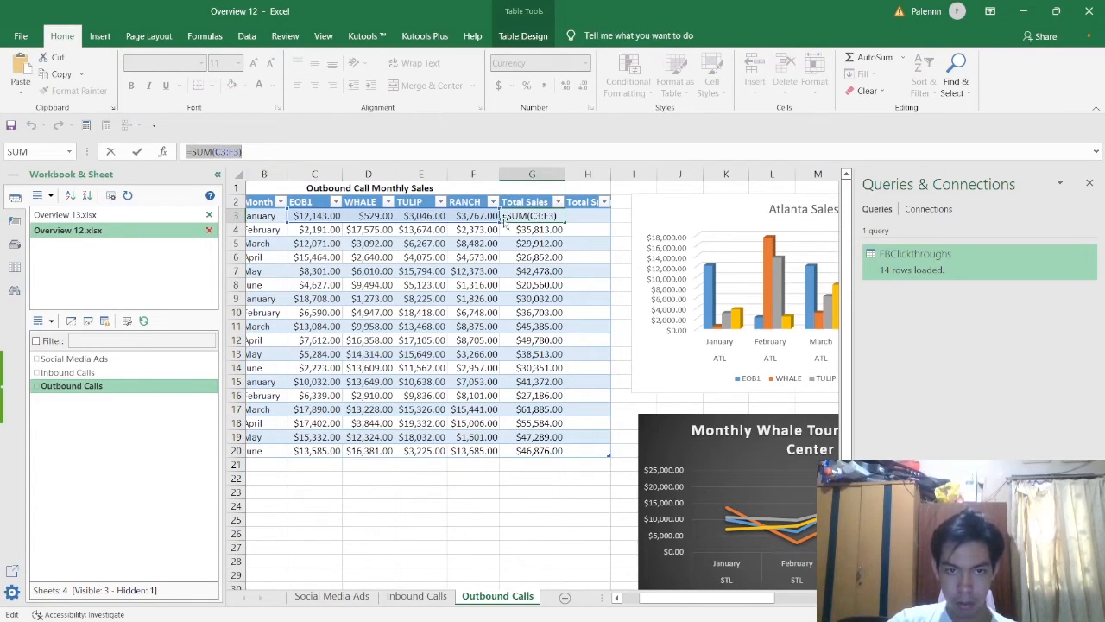
{"action": "type", "text": "="}
{"action": "left_click", "coordinate": [581, 215]}
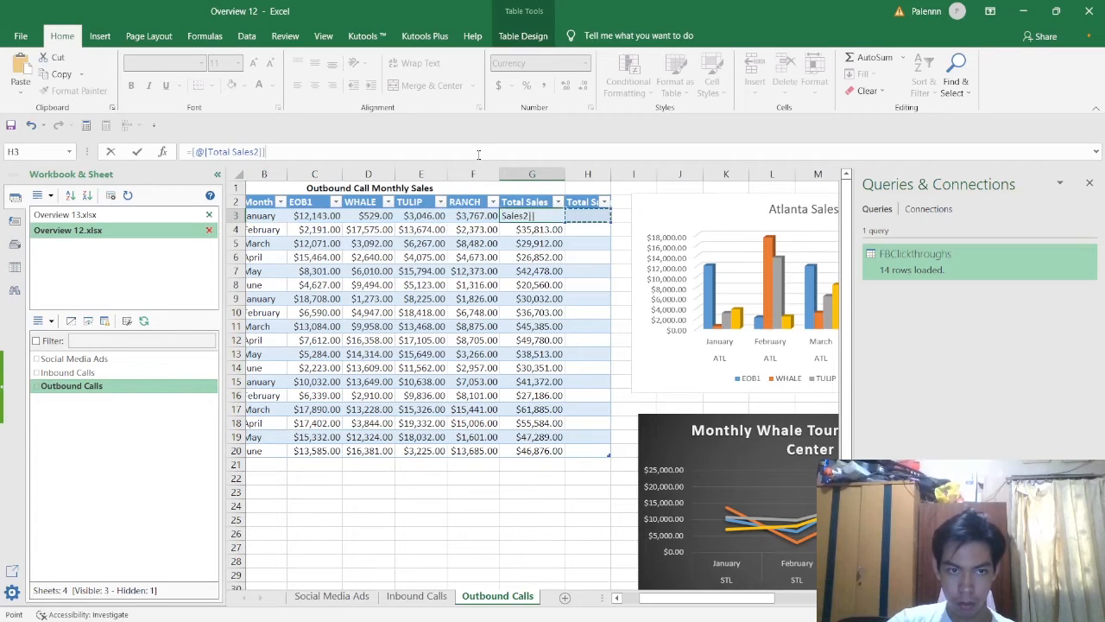
{"action": "key", "text": "Return"}
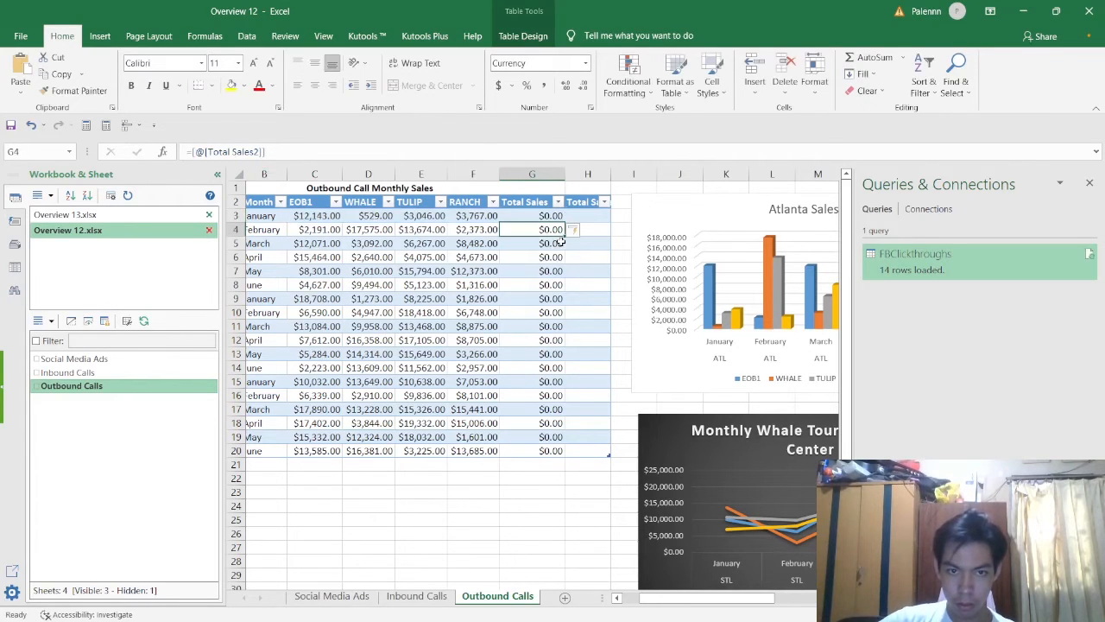
{"action": "key", "text": "Up"}
{"action": "key", "text": "ctrl+z"}
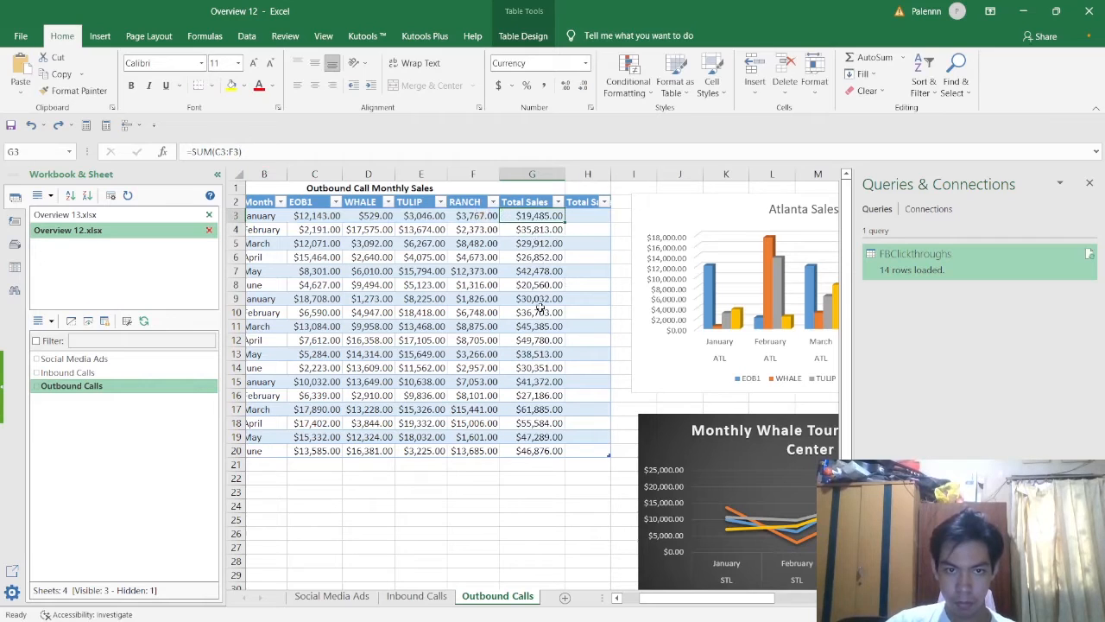
Try again to transfer the G3 sum formula to H3, and undo the formula =[@[Total Sales2]]=SUM(C3:F3) entered in Total Sales
{"action": "left_click", "coordinate": [378, 155]}
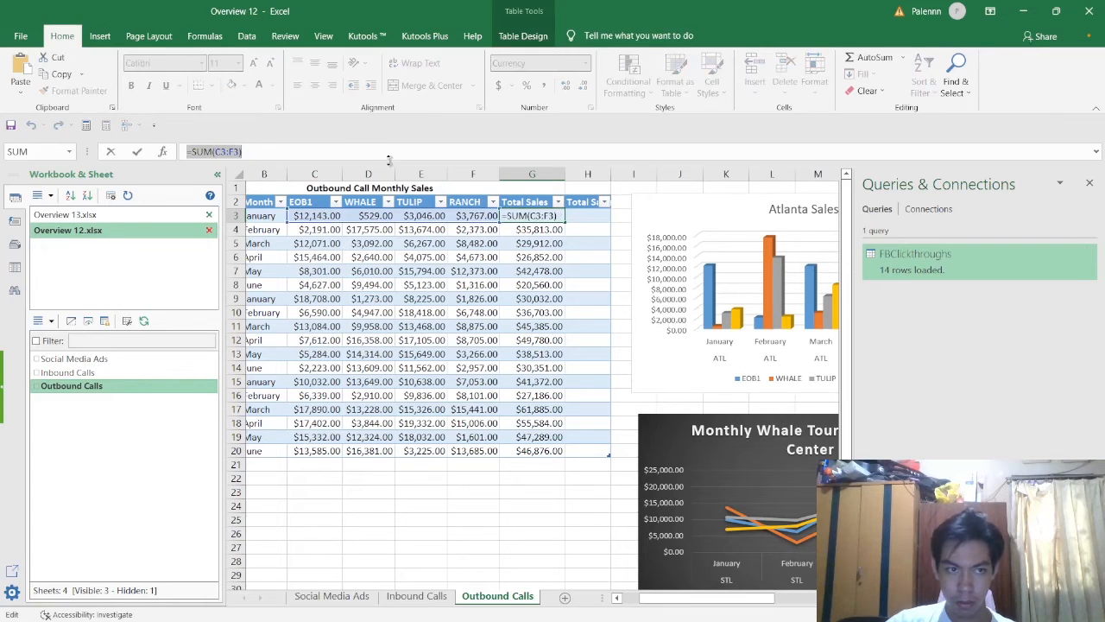
{"action": "left_click", "coordinate": [595, 218]}
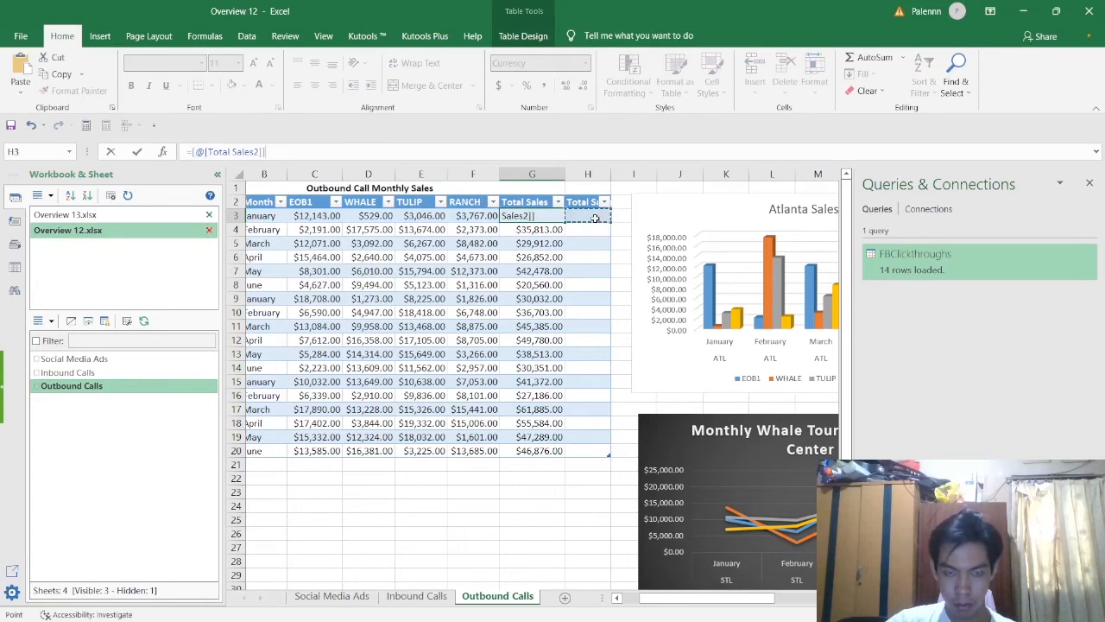
{"action": "left_click", "coordinate": [515, 152]}
{"action": "key", "text": "Escape"}
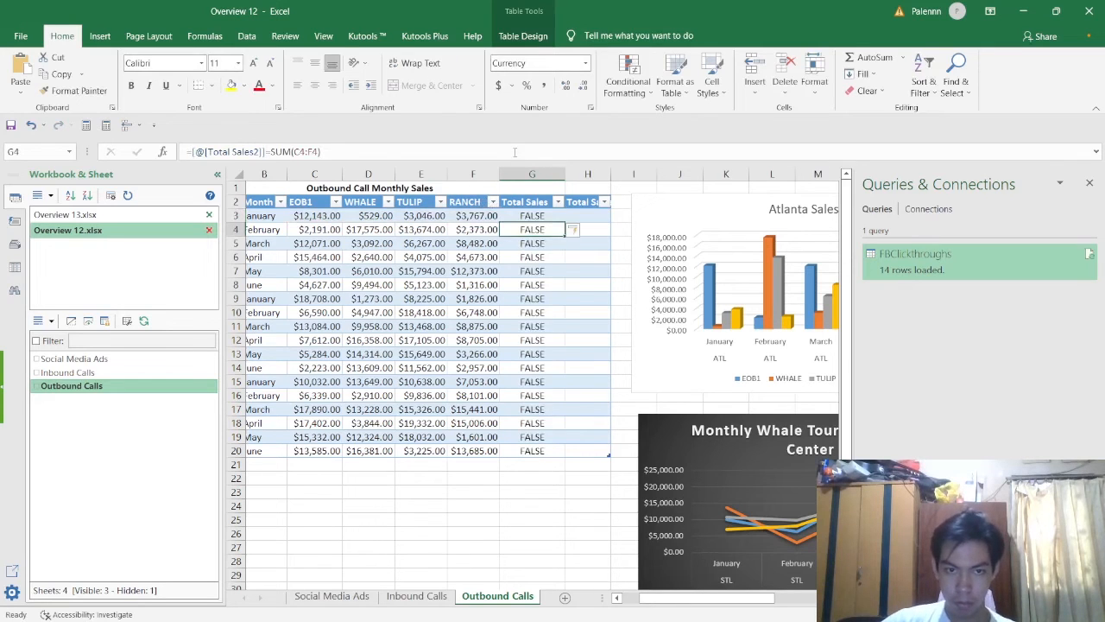
{"action": "left_click", "coordinate": [584, 295]}
{"action": "left_click", "coordinate": [572, 221]}
Open the January Total Sales formula in G3 for editing
{"action": "left_click", "coordinate": [528, 220]}
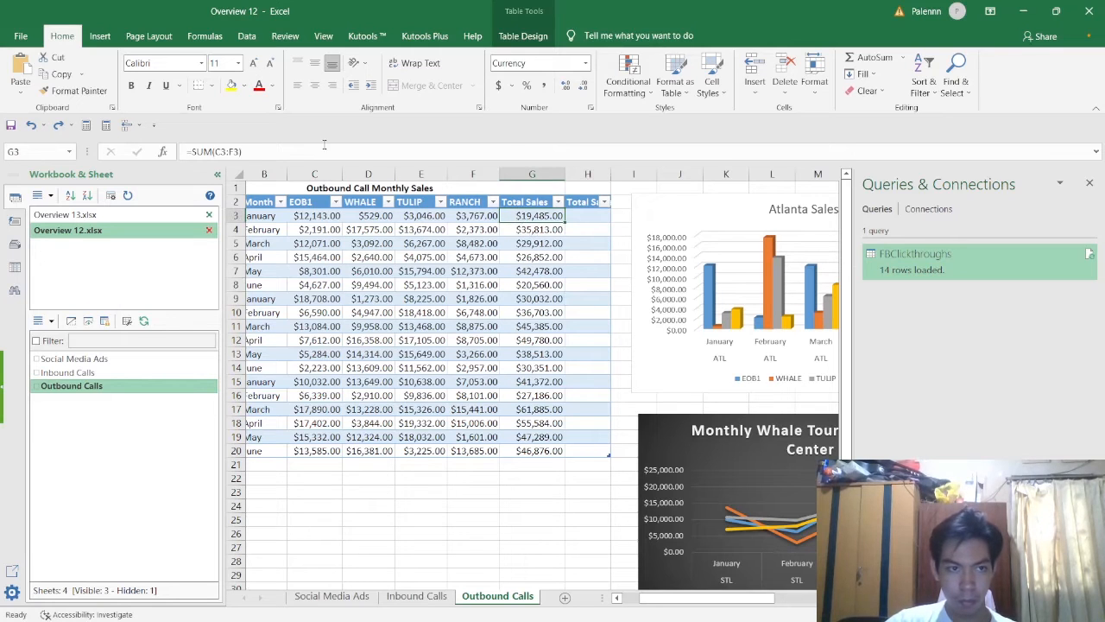
{"action": "left_click", "coordinate": [282, 154]}
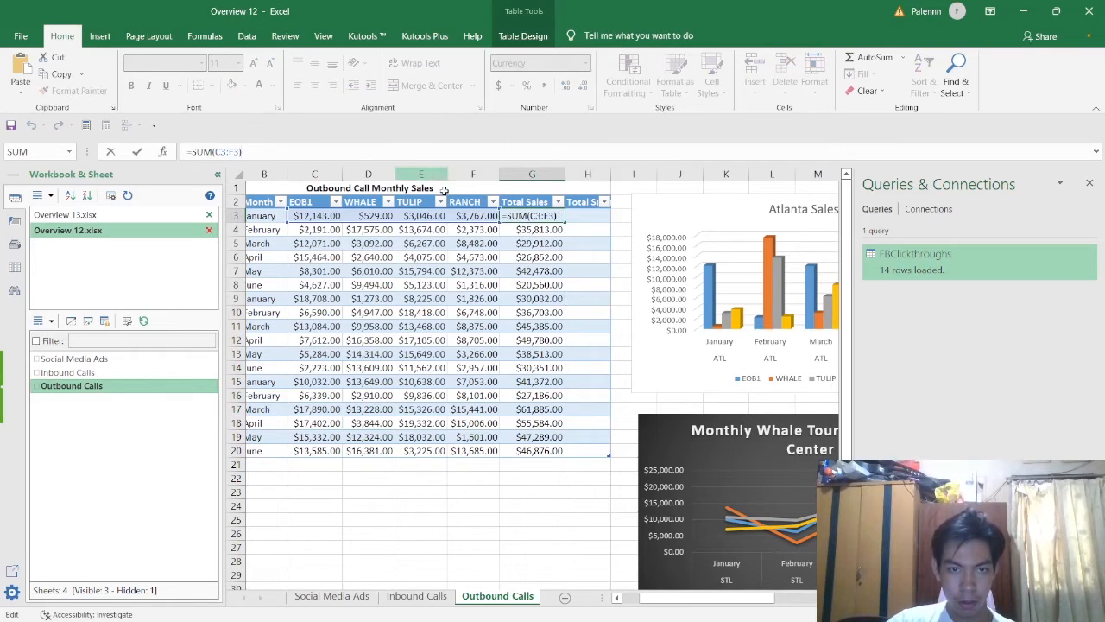
Fill the second Total Sales column of the Outbound Calls table with the formula =SUM(C3, F3), entered in H3
{"action": "left_click", "coordinate": [578, 223]}
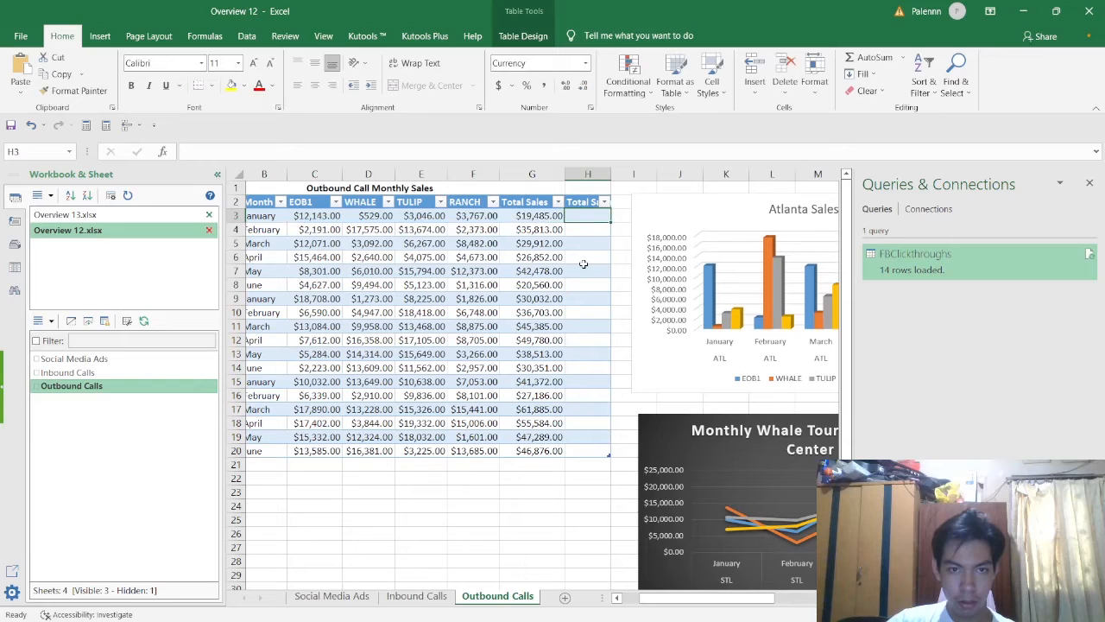
{"action": "left_click", "coordinate": [410, 158]}
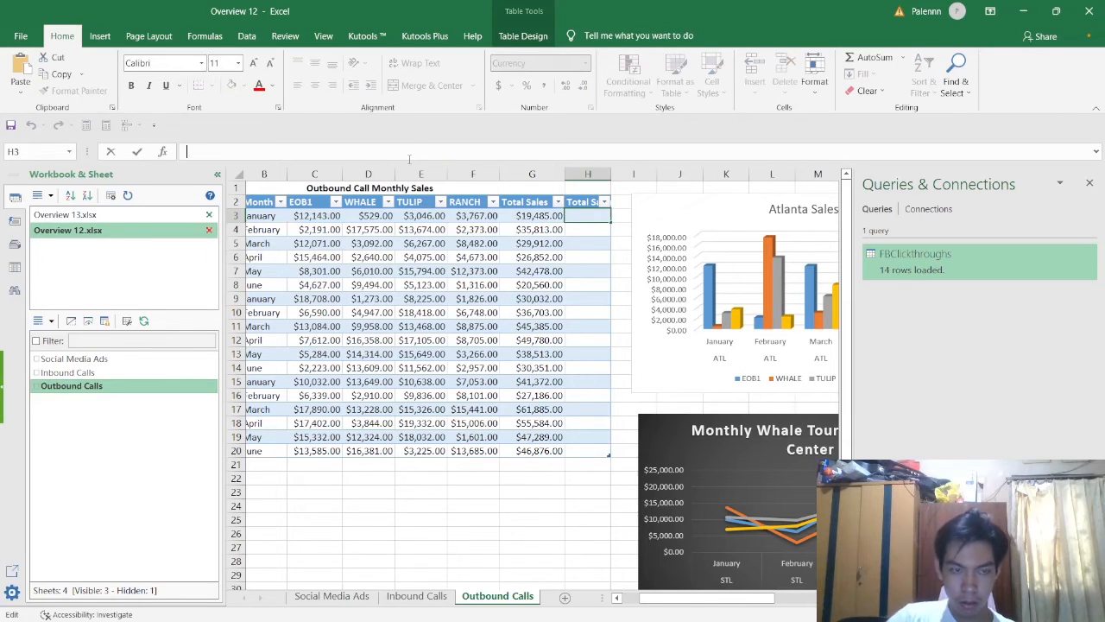
{"action": "type", "text": "="}
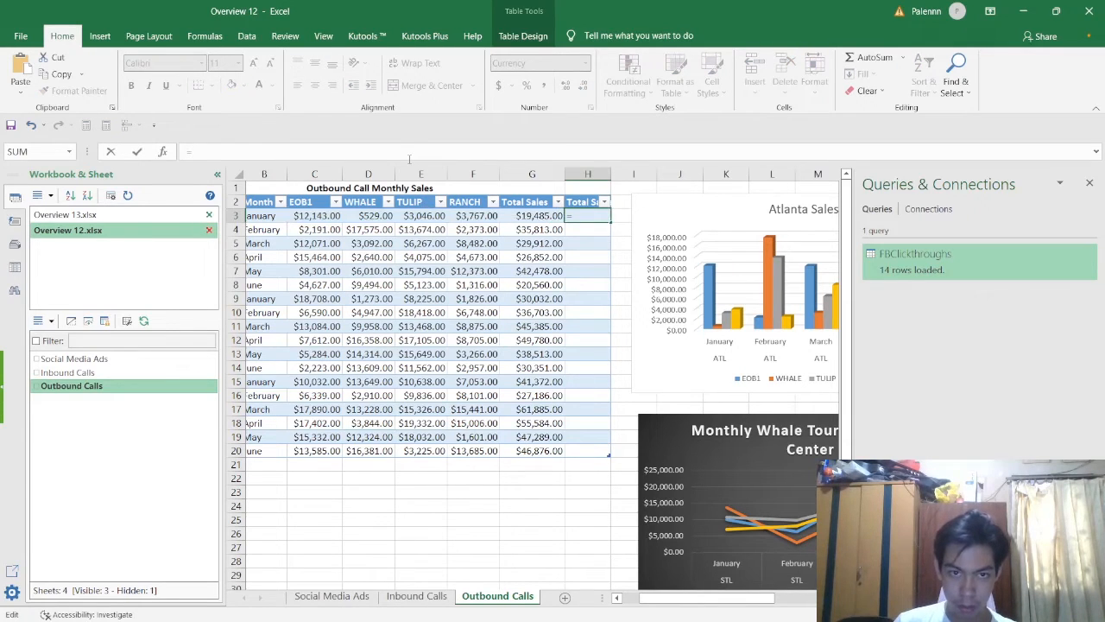
{"action": "type", "text": "sum("}
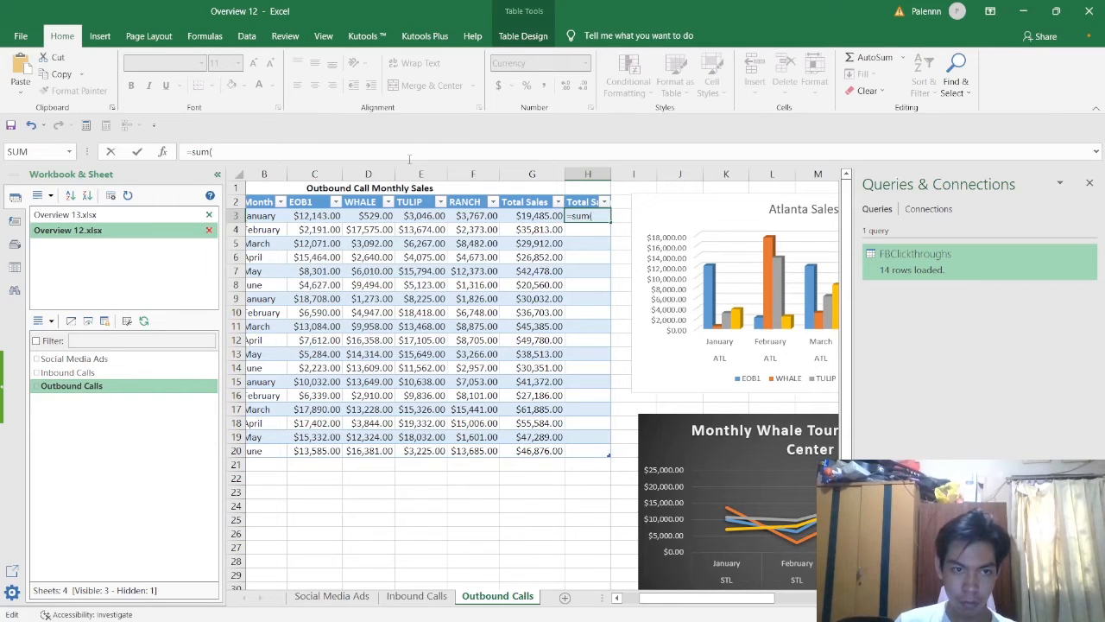
{"action": "type", "text": "c2"}
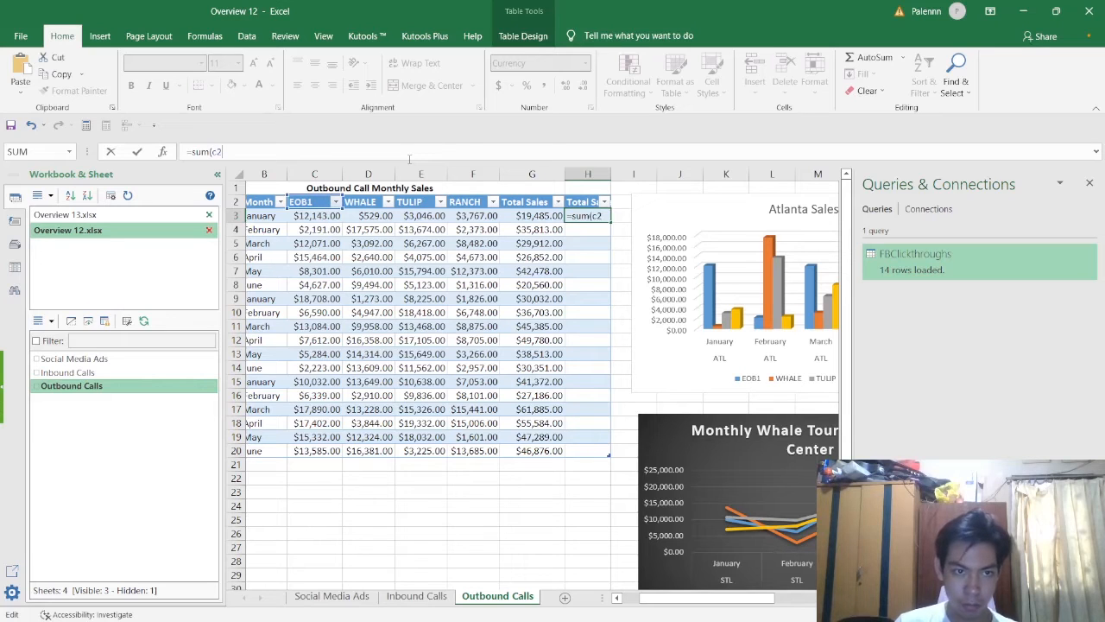
{"action": "key", "text": "BackSpace"}
{"action": "type", "text": "3"}
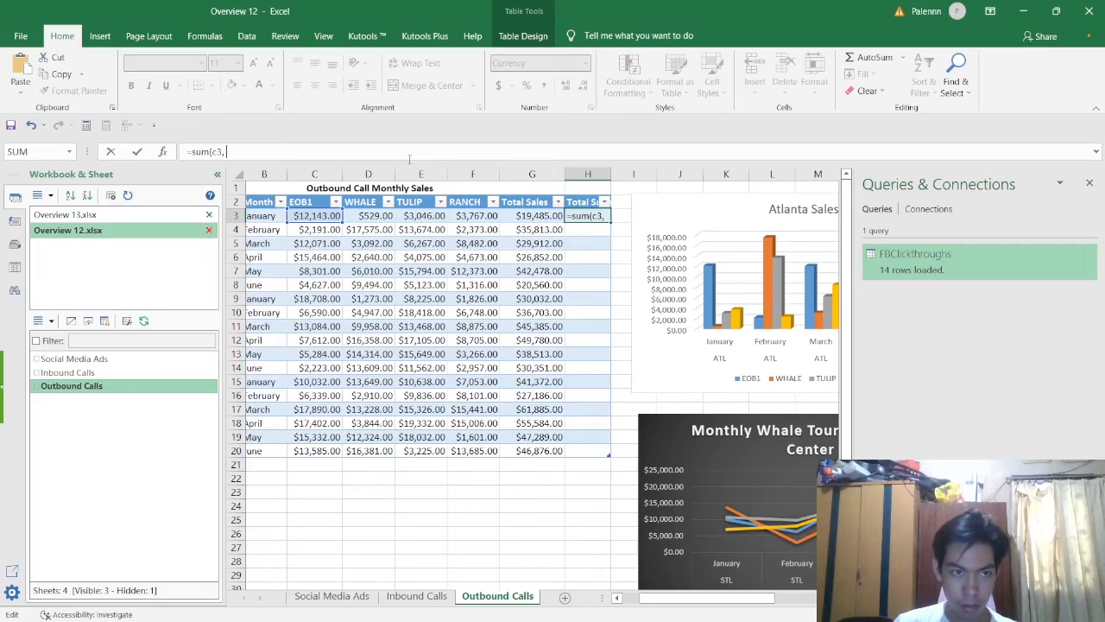
{"action": "type", "text": ", c"}
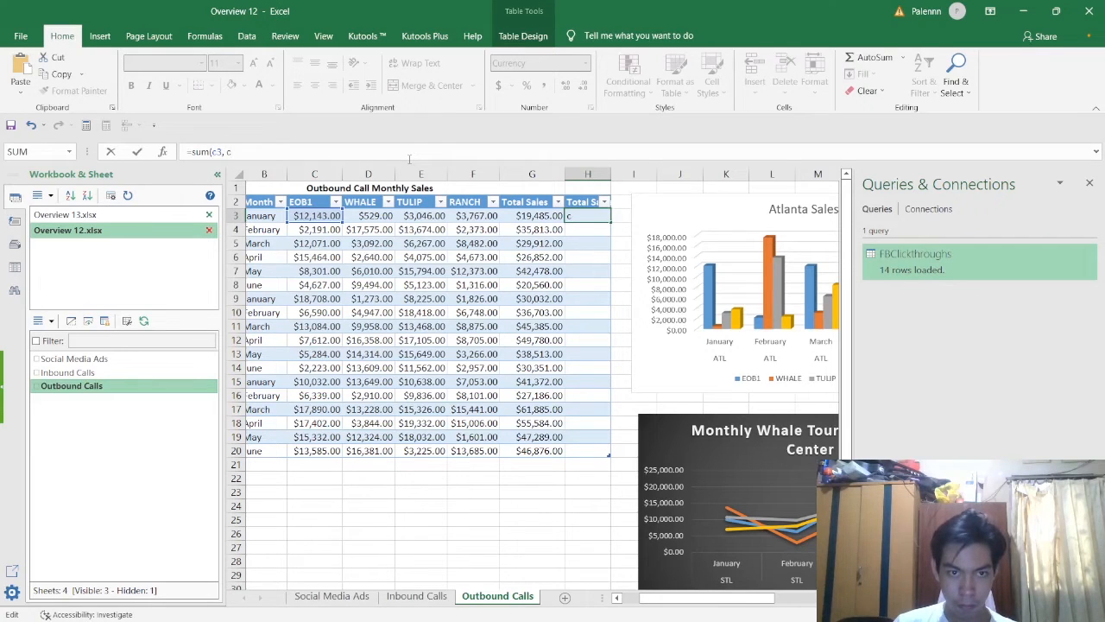
{"action": "key", "text": "BackSpace"}
{"action": "type", "text": "f3"}
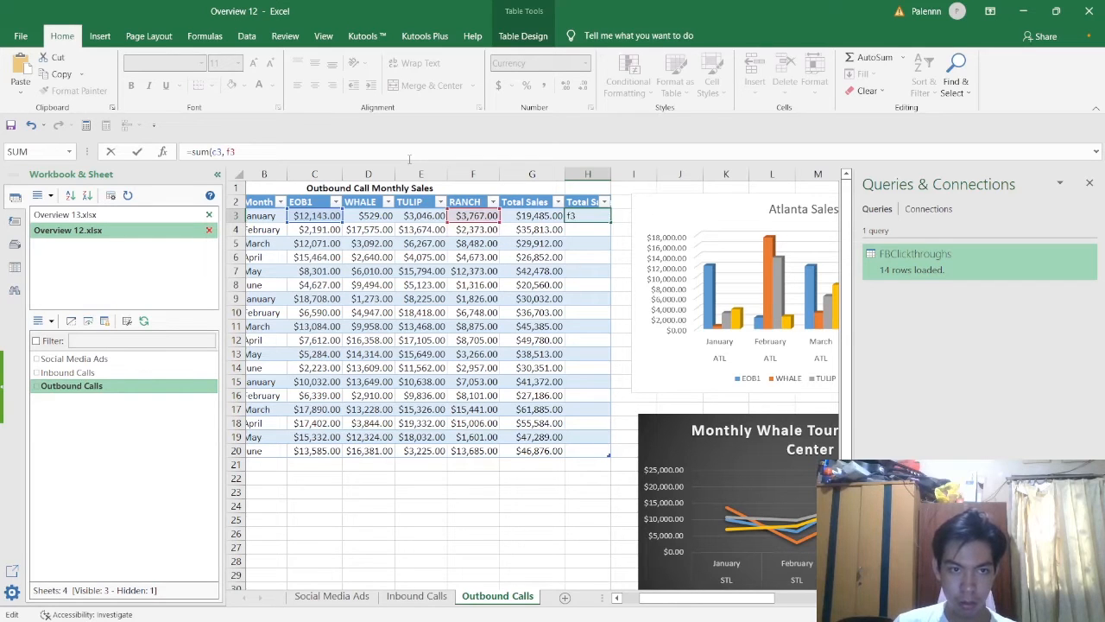
{"action": "key", "text": "Return"}
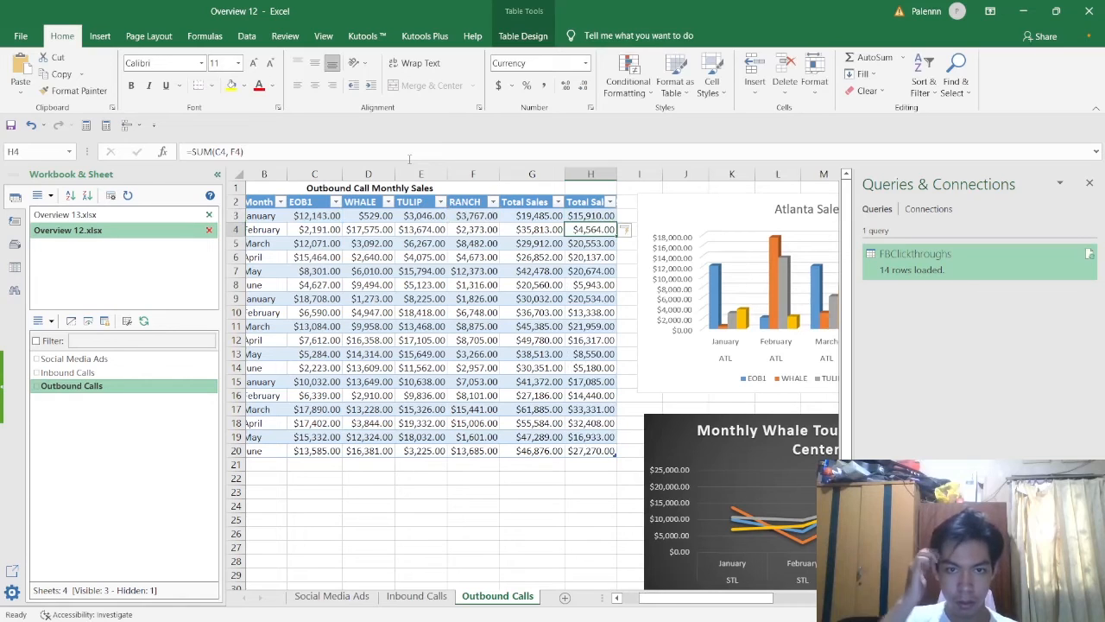
Compare the sales tables on the Inbound Calls and Outbound Calls sheets
{"action": "key", "text": "alt+Tab"}
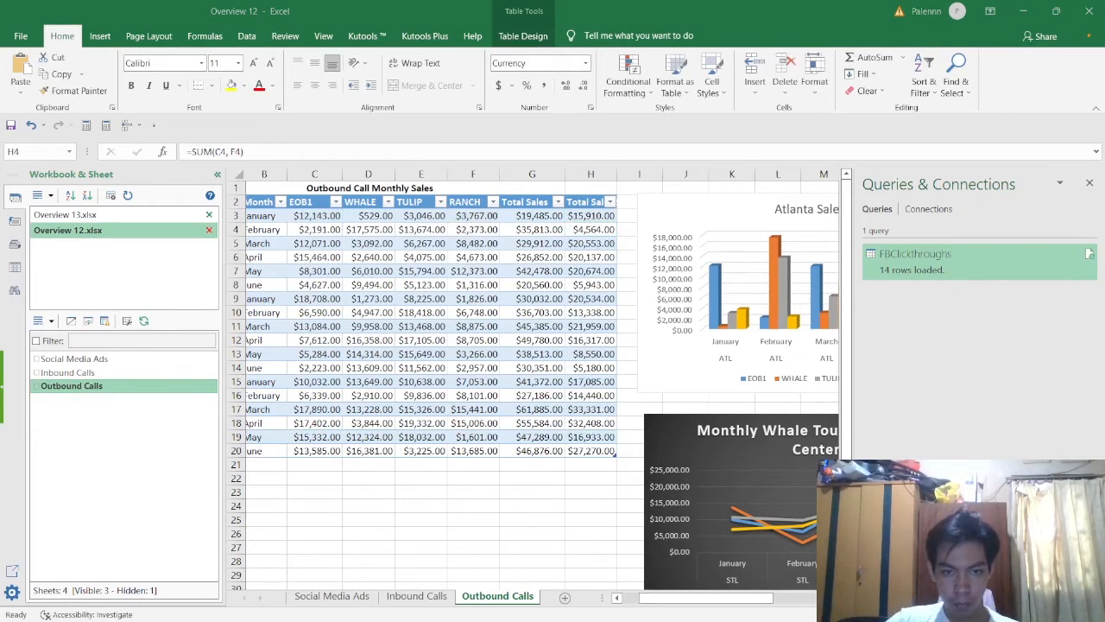
{"action": "key", "text": "alt+Tab"}
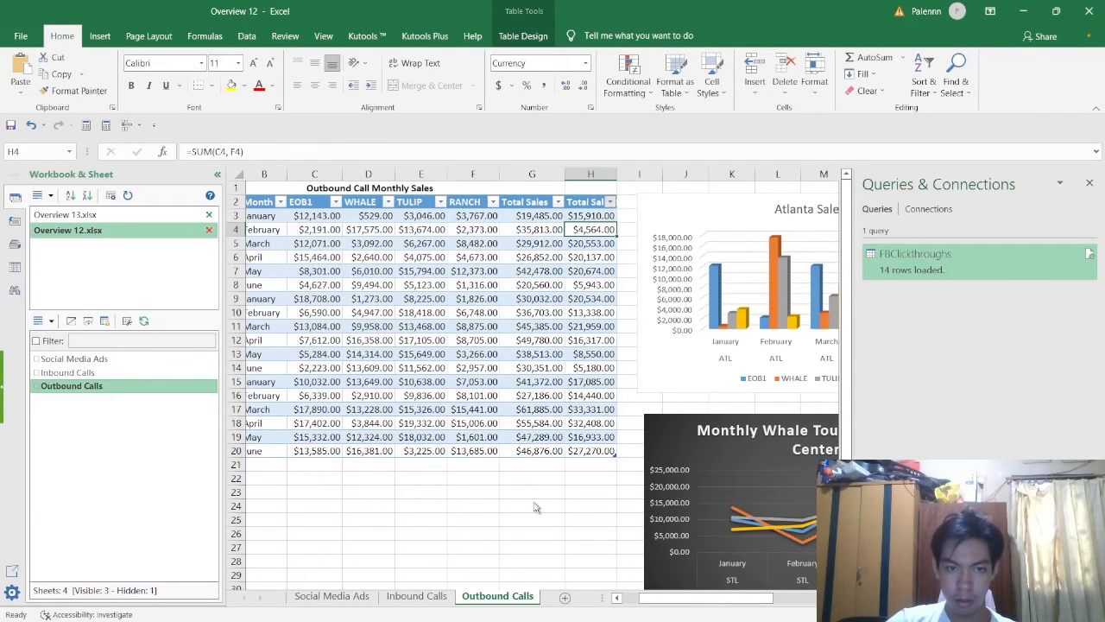
{"action": "key", "text": "alt+Tab"}
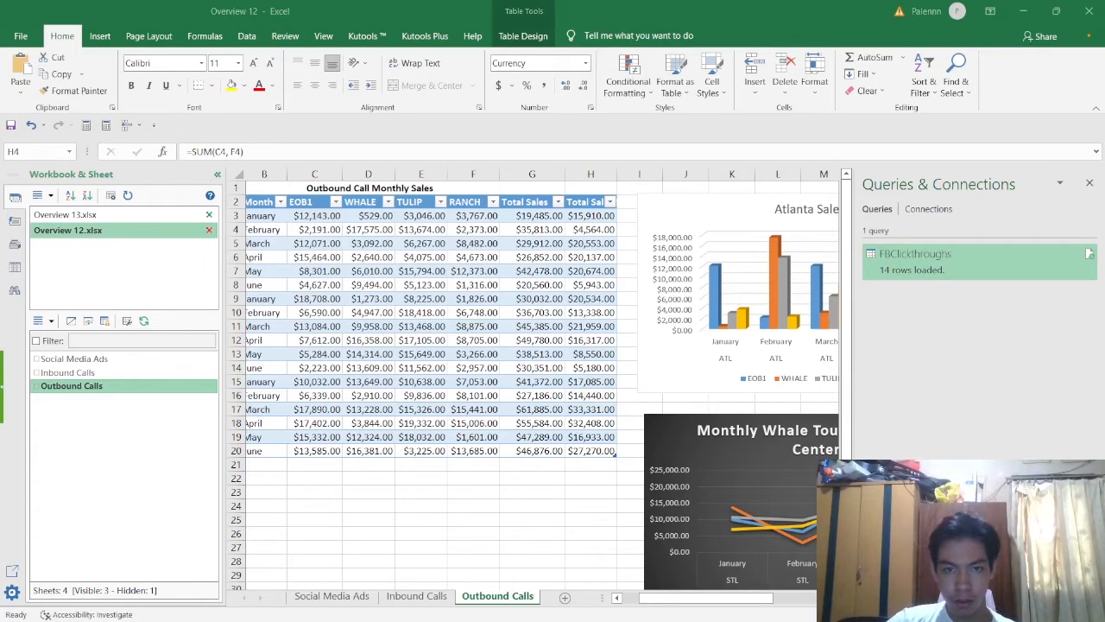
{"action": "key", "text": "alt+Tab"}
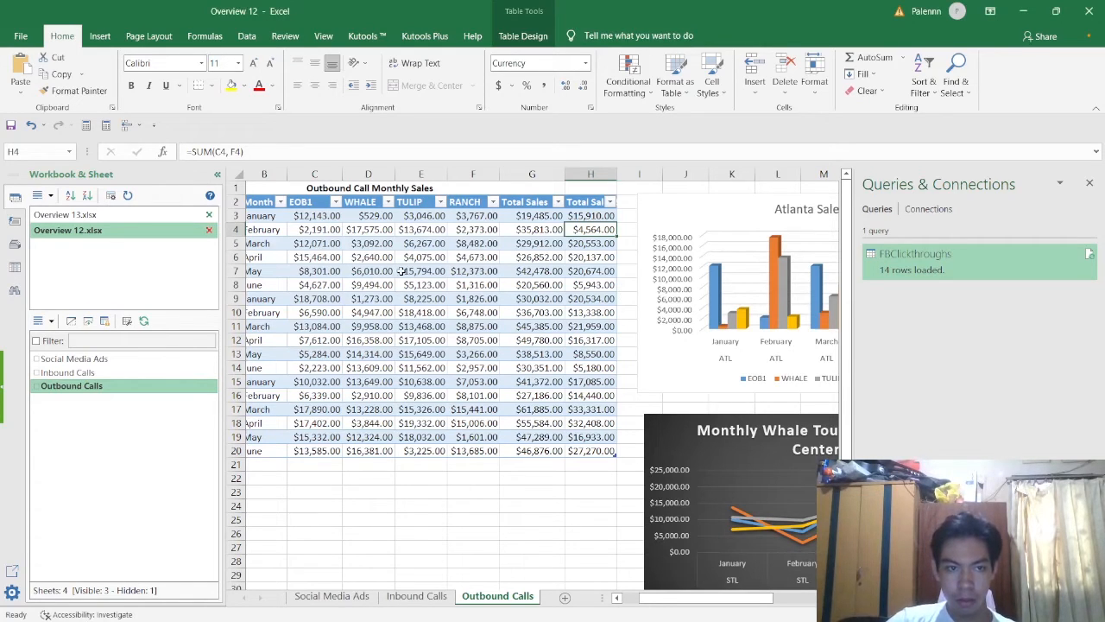
{"action": "left_click", "coordinate": [418, 596]}
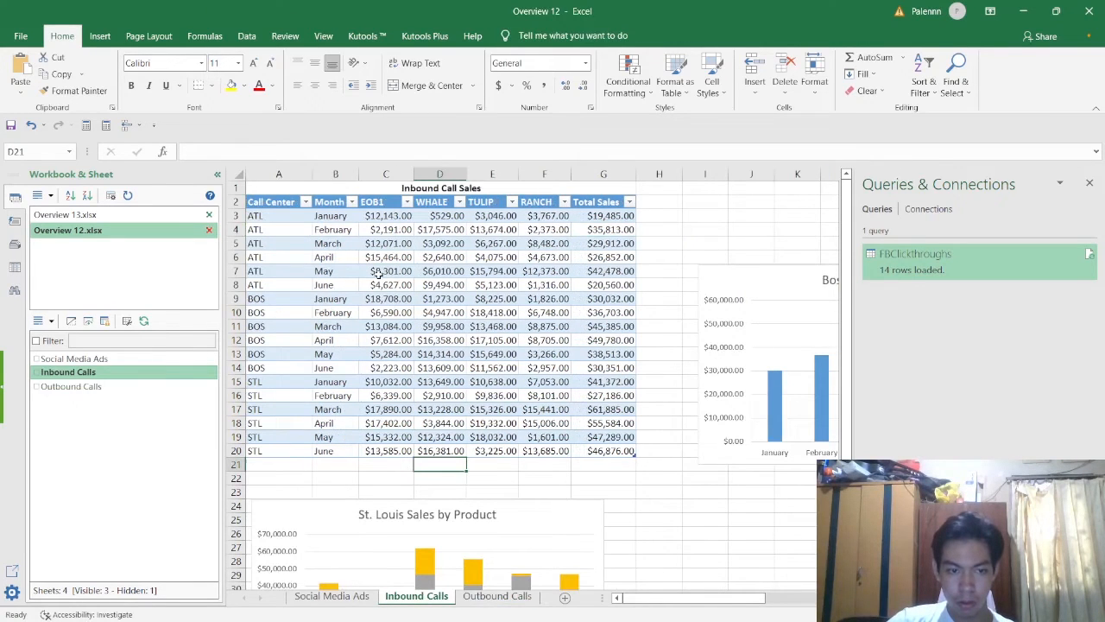
{"action": "key", "text": "alt+Tab"}
{"action": "left_click", "coordinate": [499, 597]}
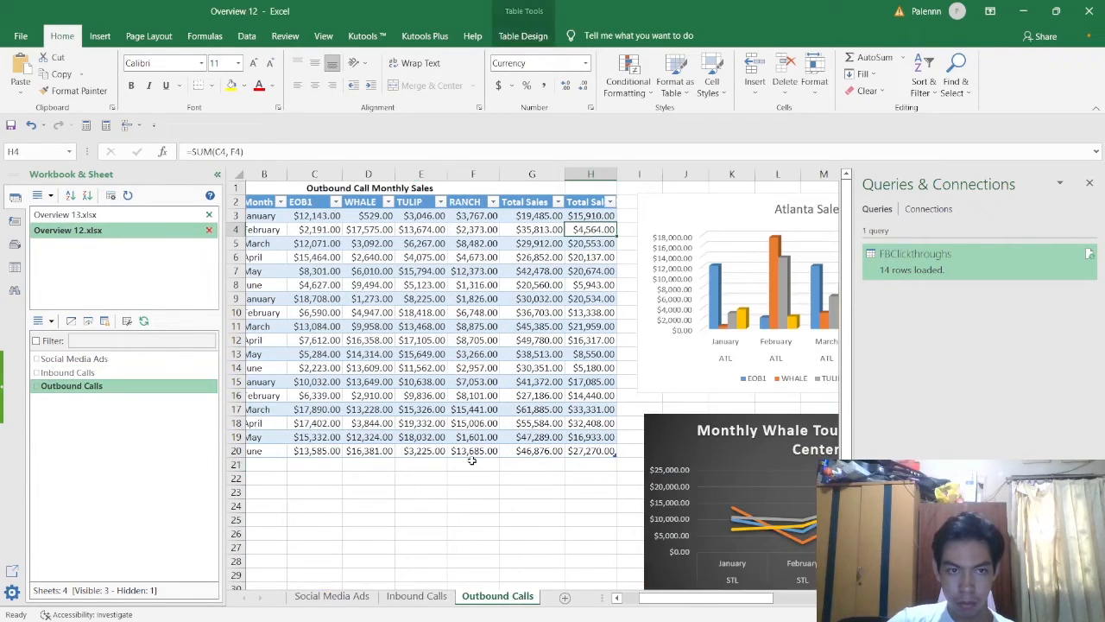
{"action": "left_click", "coordinate": [416, 596]}
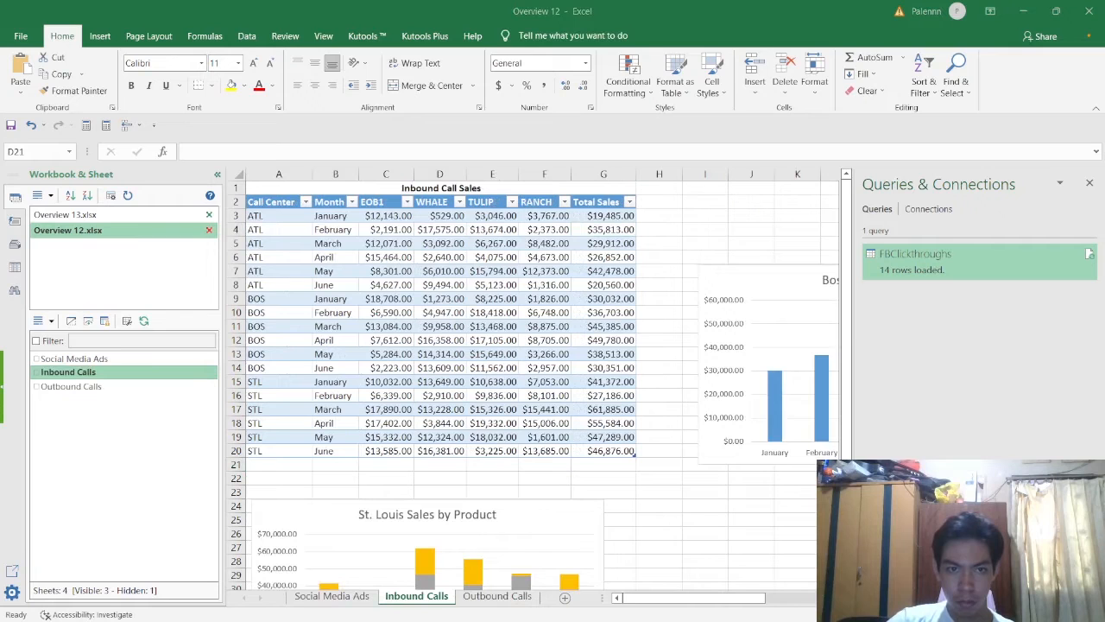
{"action": "left_click", "coordinate": [497, 596]}
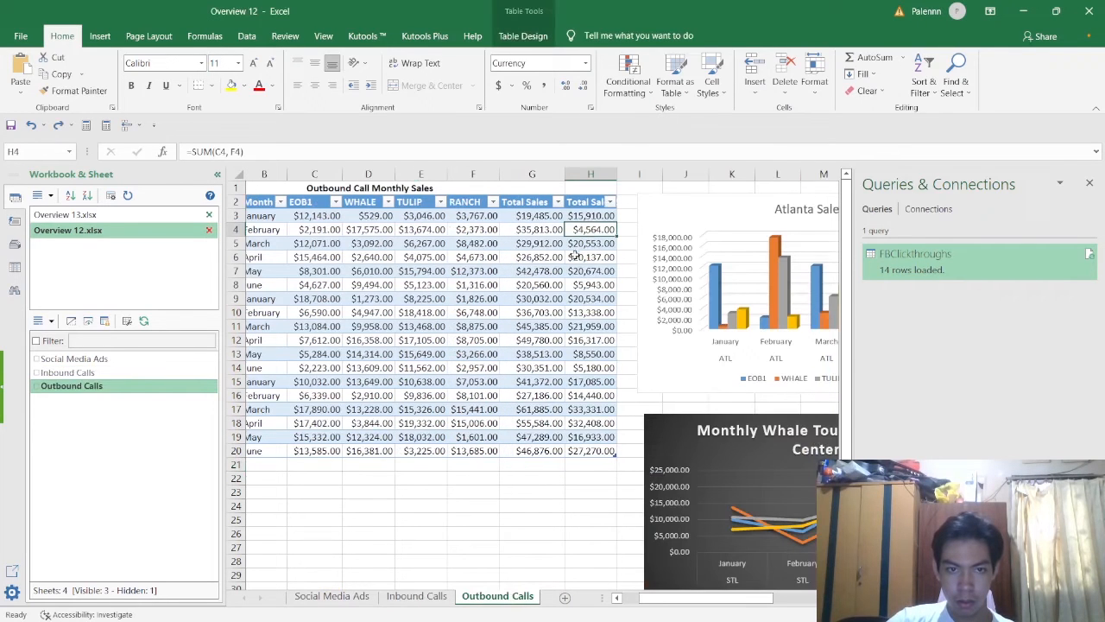
Undo the recent edits on the Outbound Calls sheet, including the formula and added table column, and clear the leftover header in H2
{"action": "key", "text": "ctrl+z"}
{"action": "key", "text": "ctrl+z"}
{"action": "key", "text": "Left"}
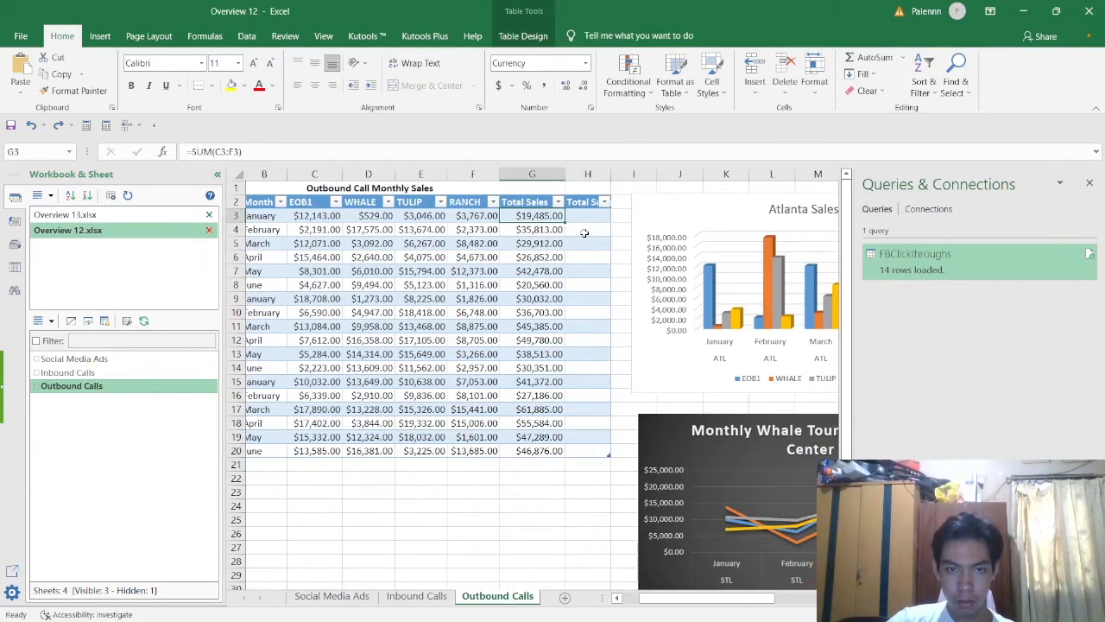
{"action": "key", "text": "ctrl+z"}
{"action": "key", "text": "ctrl+z"}
{"action": "key", "text": "ctrl+z"}
{"action": "key", "text": "ctrl+z"}
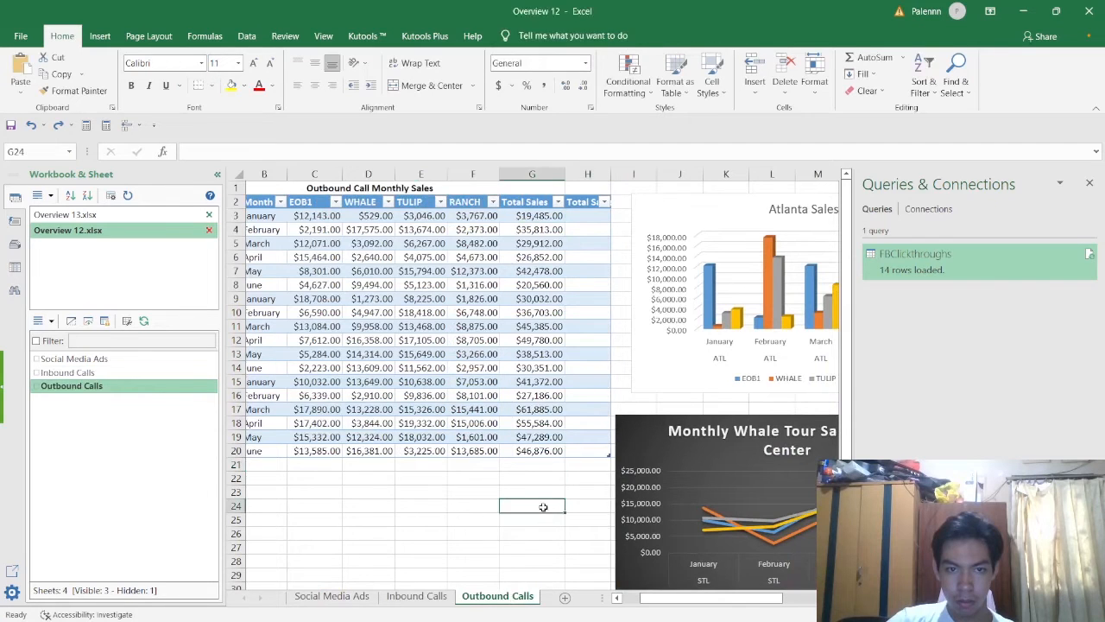
{"action": "key", "text": "Right"}
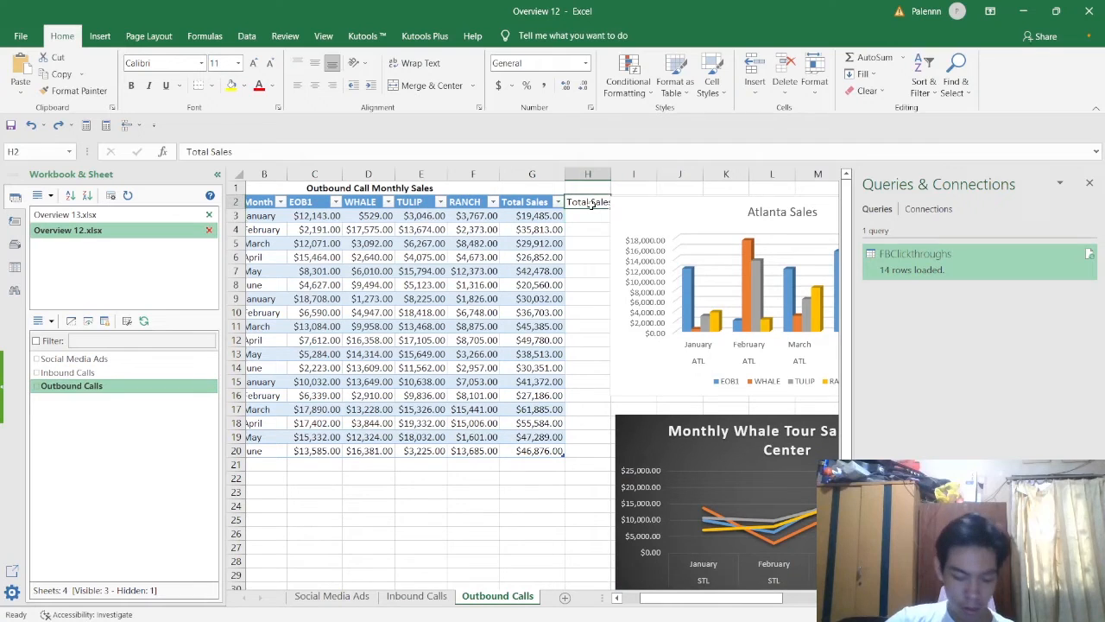
{"action": "key", "text": "BackSpace"}
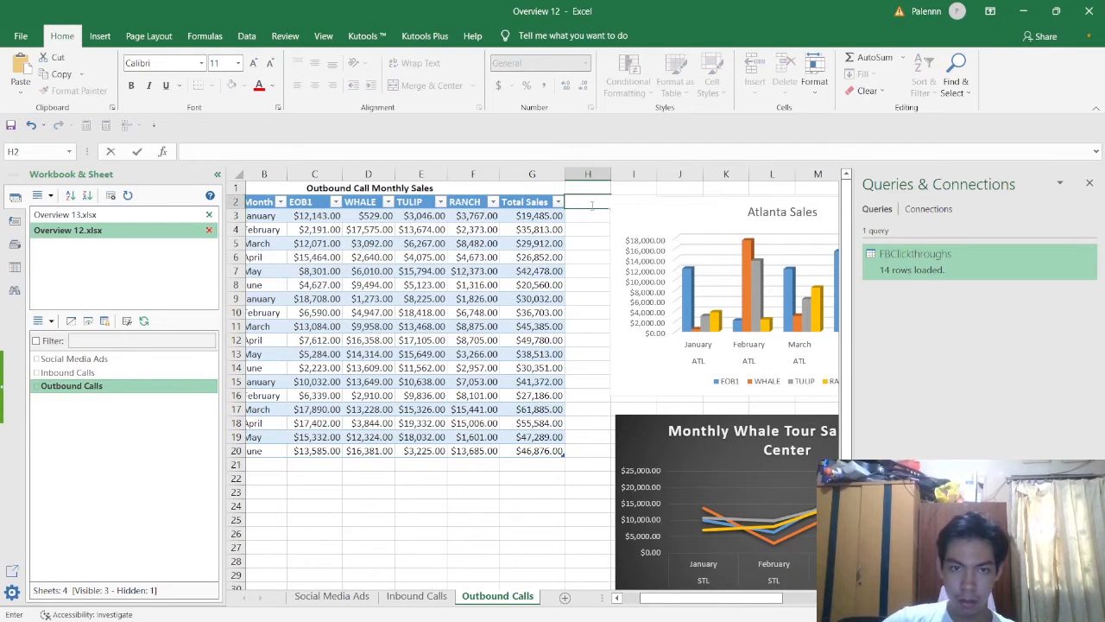
Copy the Total Sales header from G2 to H2 on the Inbound Calls sheet to extend the table by one column
{"action": "left_click", "coordinate": [425, 602]}
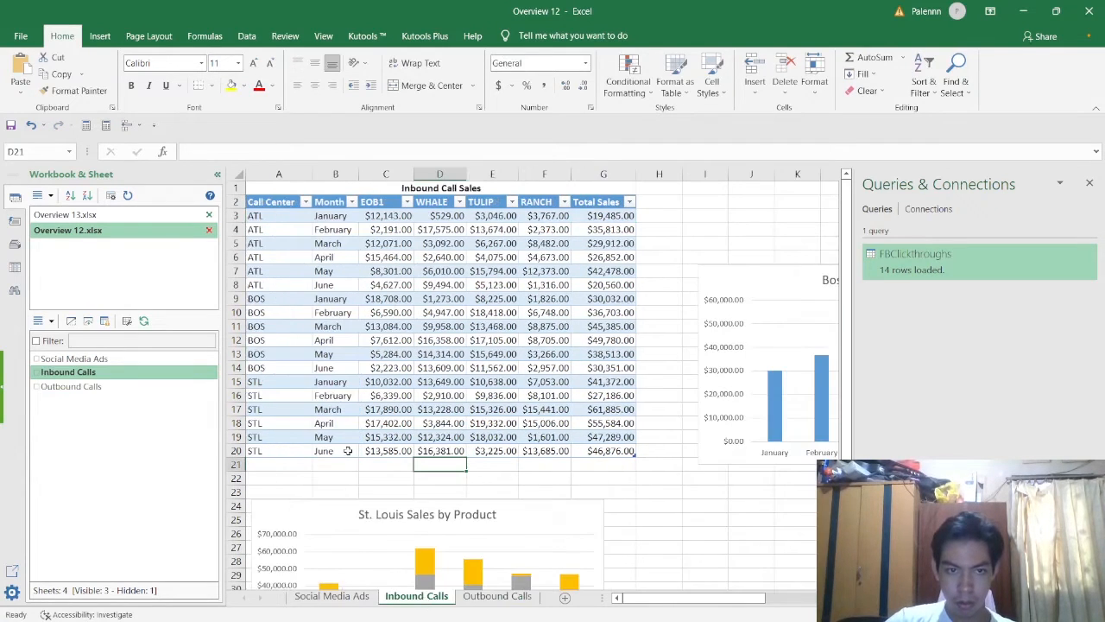
{"action": "left_click", "coordinate": [655, 200]}
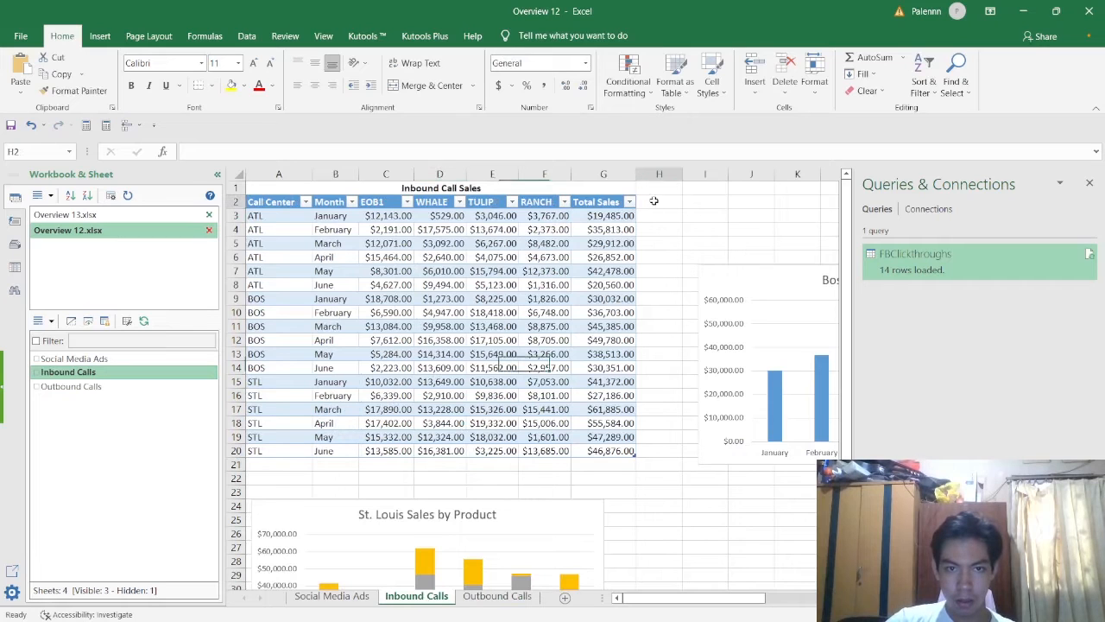
{"action": "left_click", "coordinate": [610, 202]}
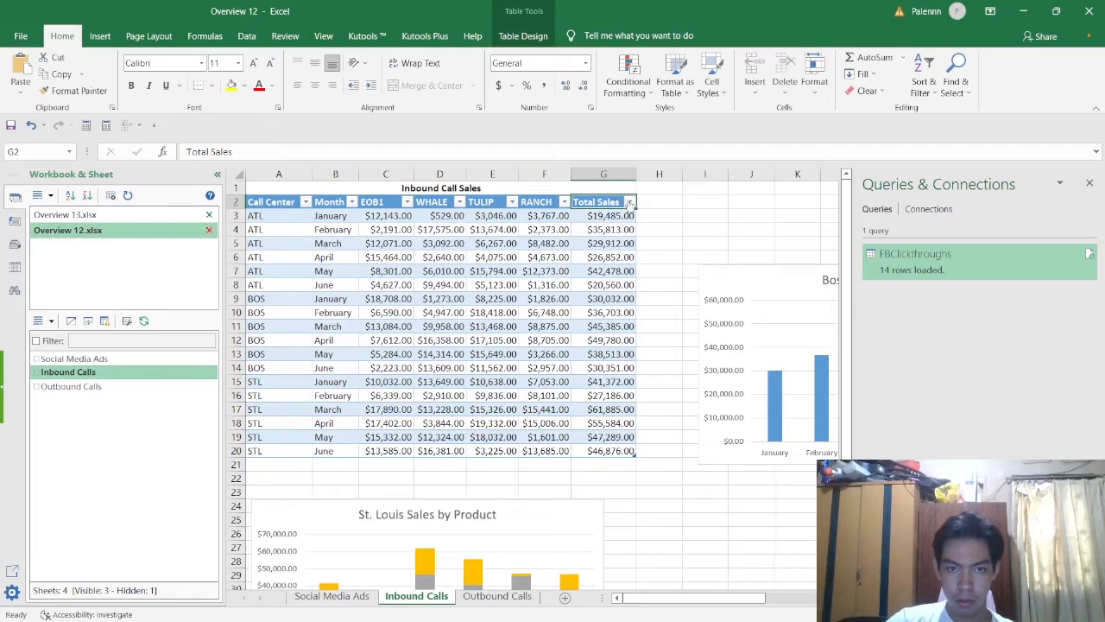
{"action": "key", "text": "ctrl+c"}
{"action": "left_click", "coordinate": [656, 201]}
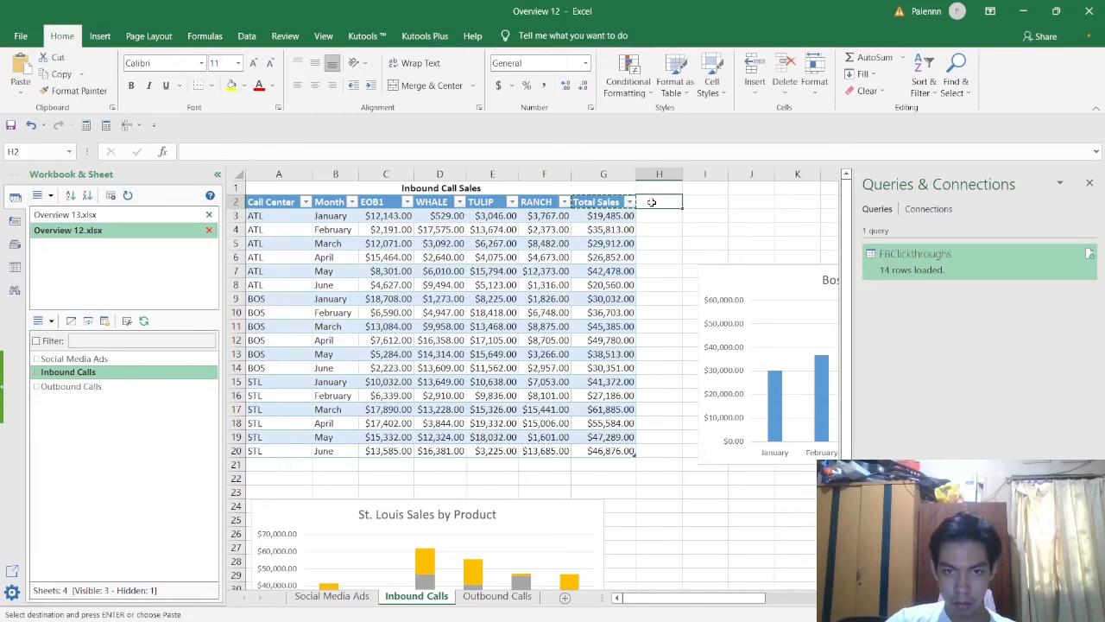
{"action": "key", "text": "ctrl+v"}
{"action": "left_click", "coordinate": [671, 212]}
{"action": "left_click", "coordinate": [687, 205]}
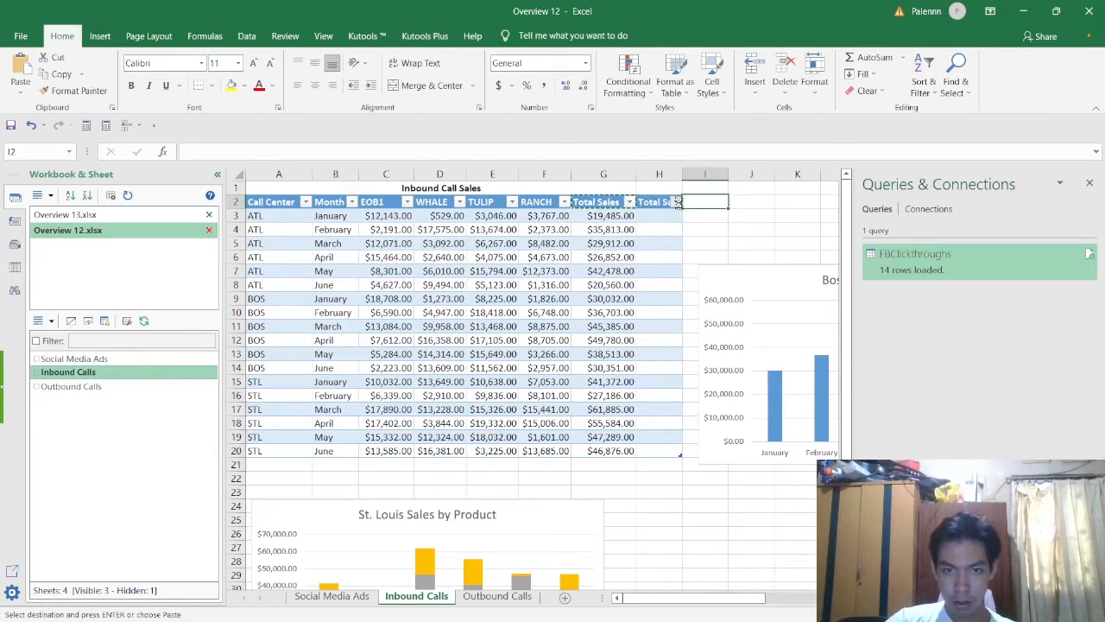
Fill the added column of the Inbound Calls table with the formula =SUM(C3, F3), entered in H3
{"action": "left_click", "coordinate": [654, 221]}
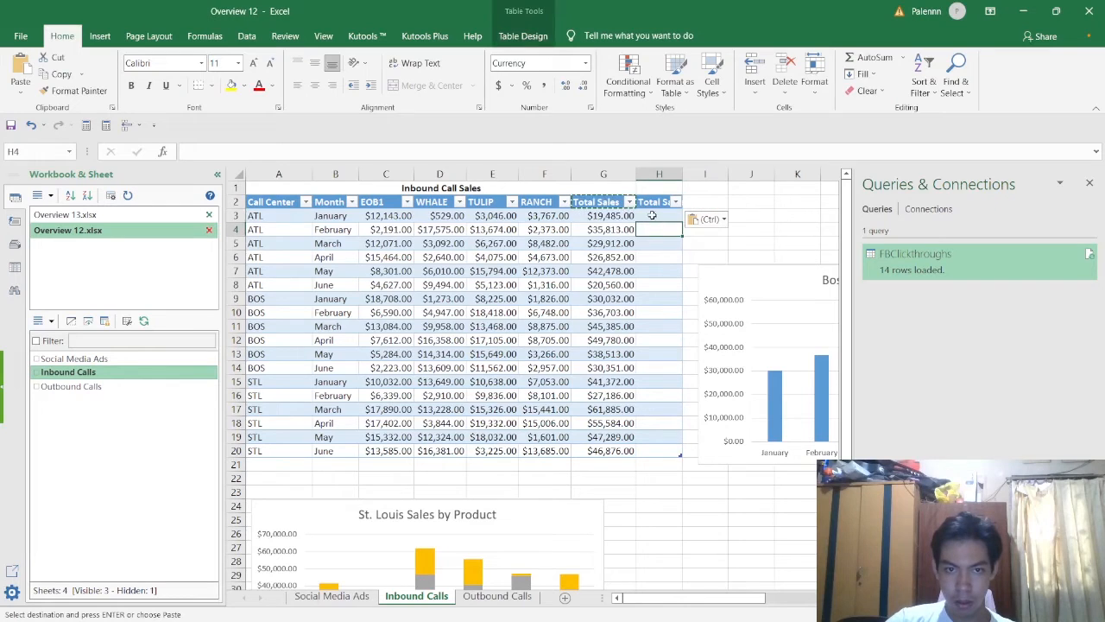
{"action": "left_click", "coordinate": [492, 152]}
{"action": "type", "text": "=sum"}
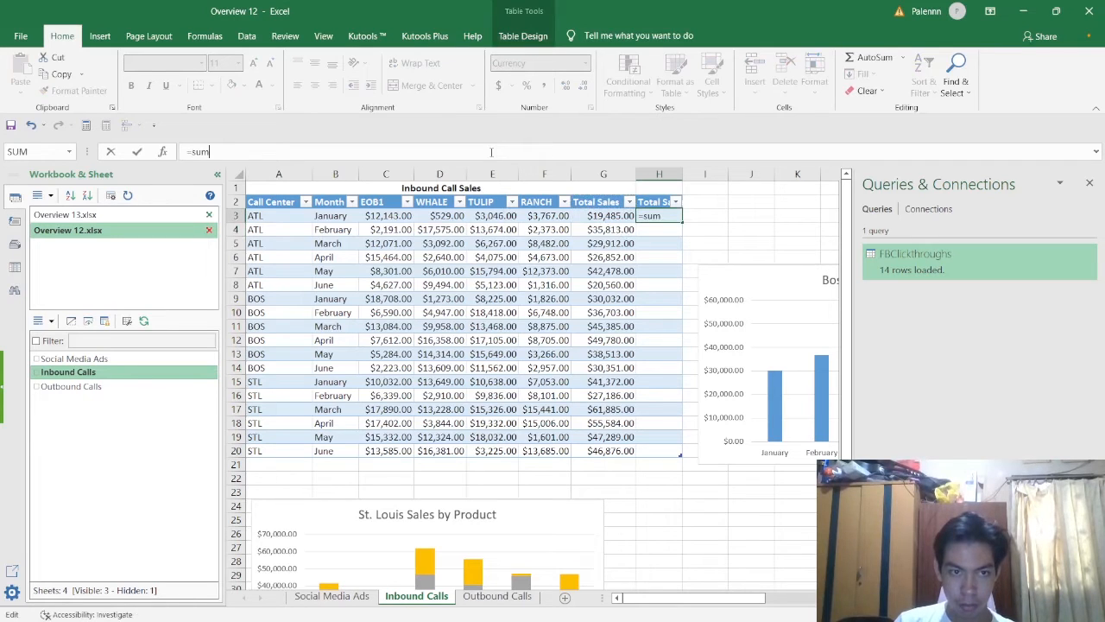
{"action": "type", "text": "("}
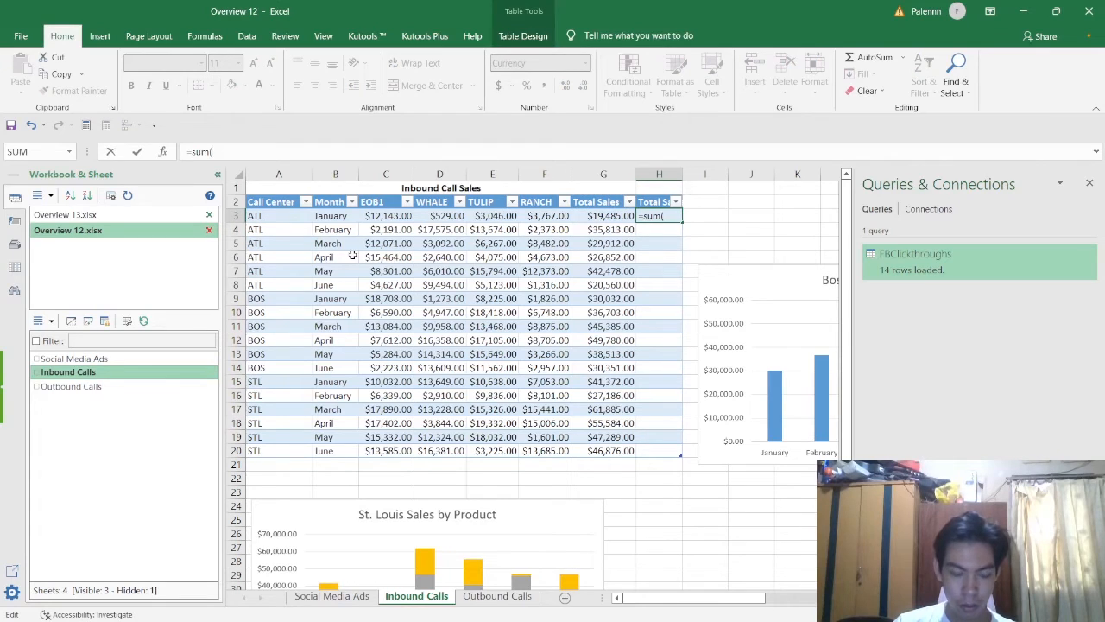
{"action": "type", "text": "c3"}
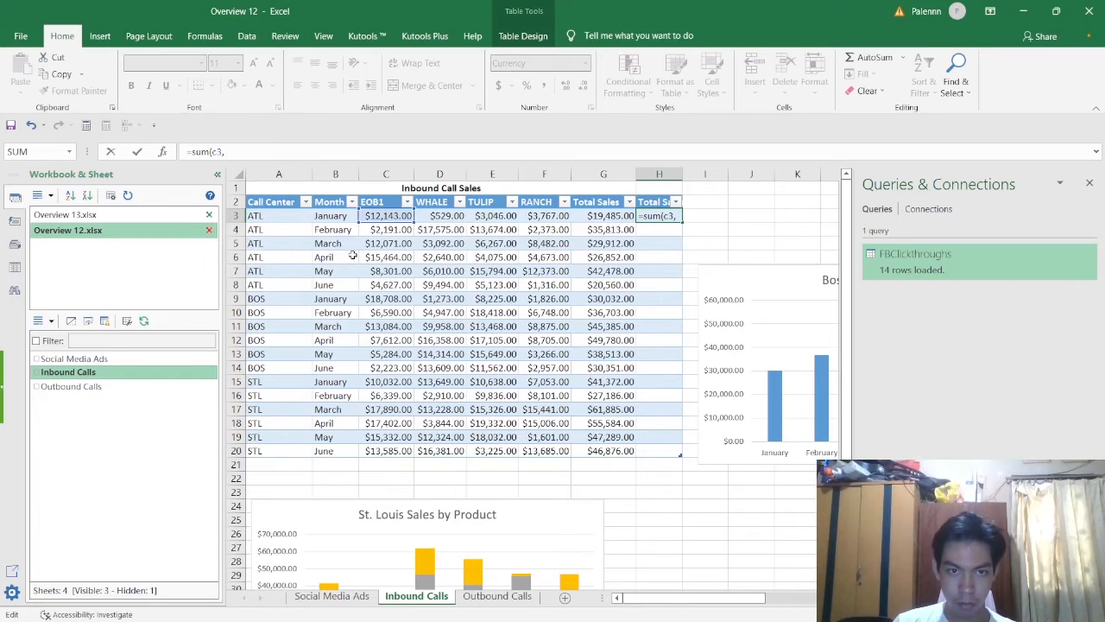
{"action": "type", "text": ", f3"}
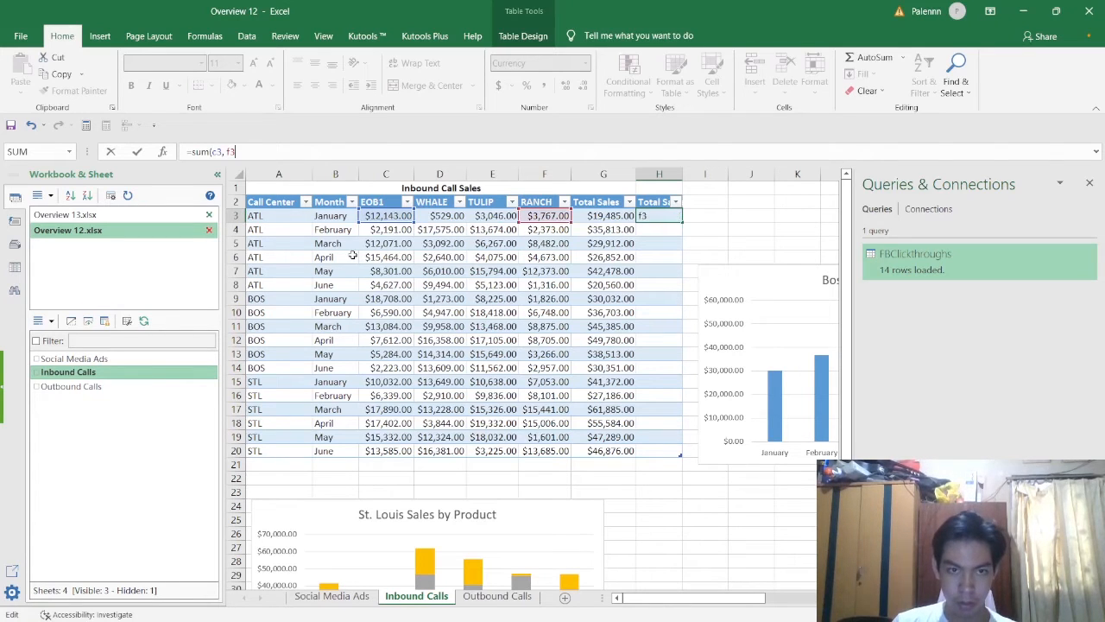
{"action": "key", "text": "Return"}
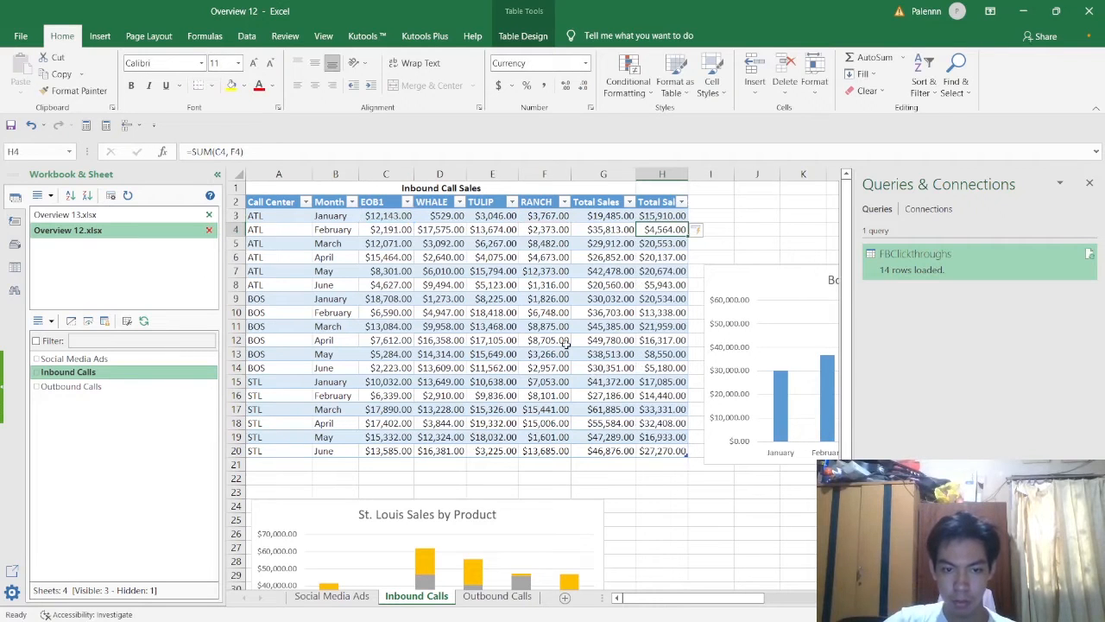
Set the title of the Boston Sales Data chart on the Inbound Calls sheet to font size 10
{"action": "key", "text": "alt+Tab"}
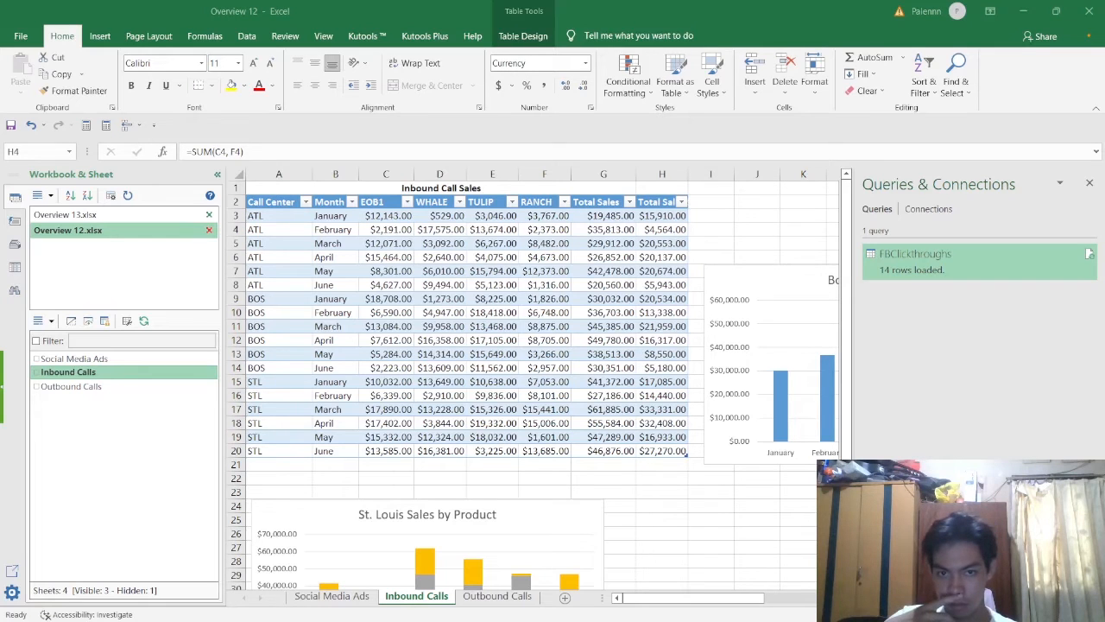
{"action": "key", "text": "alt+Tab"}
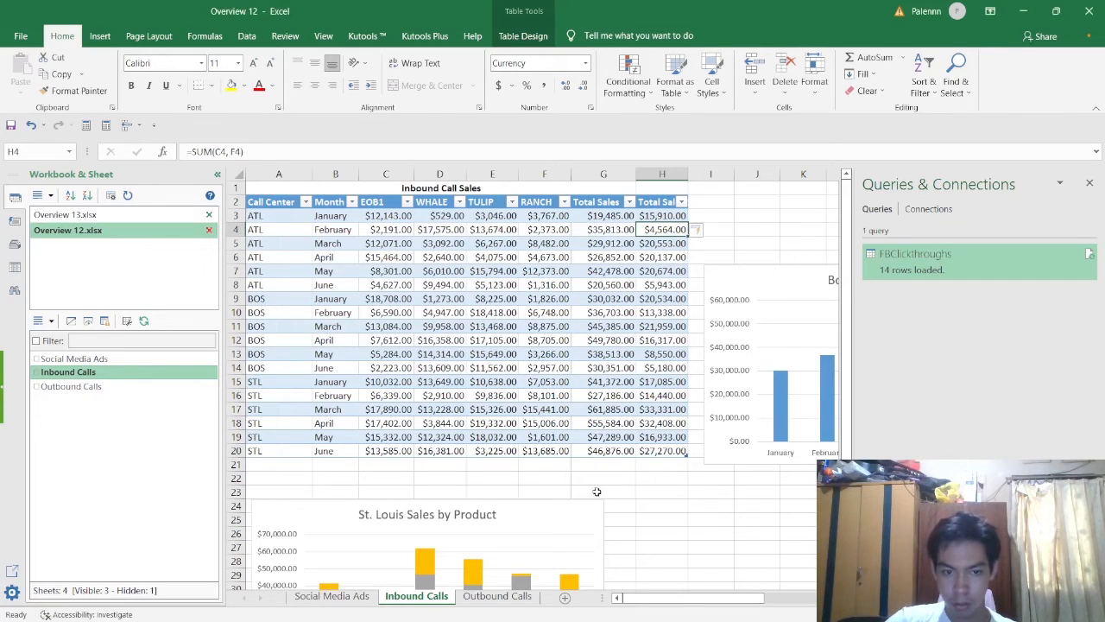
{"action": "left_click_drag", "start_coordinate": [634, 598], "coordinate": [703, 597]}
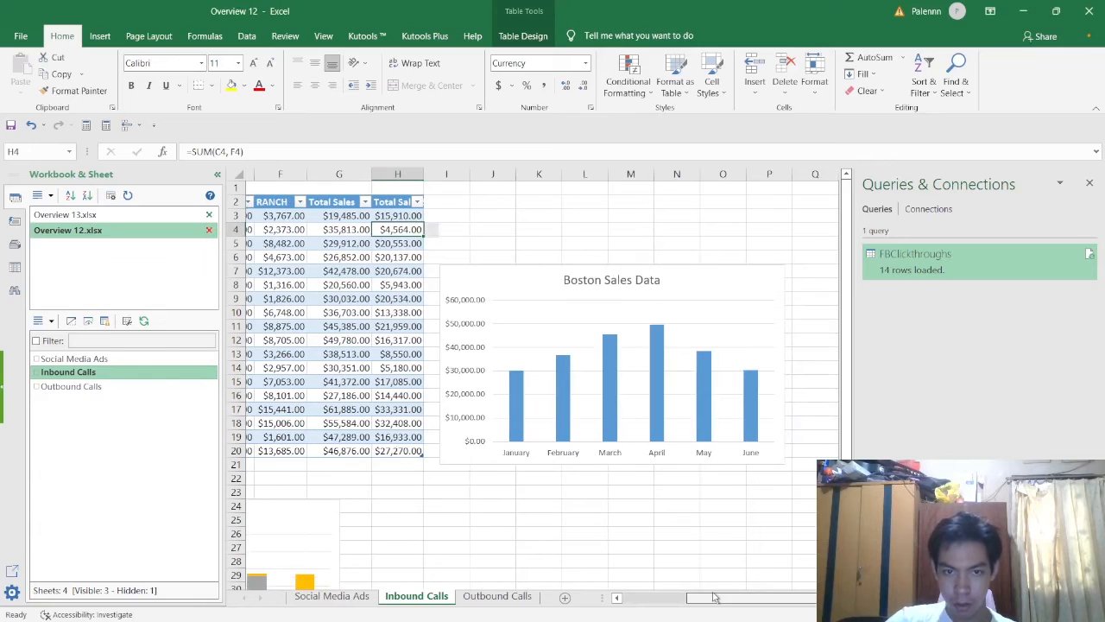
{"action": "left_click", "coordinate": [635, 284]}
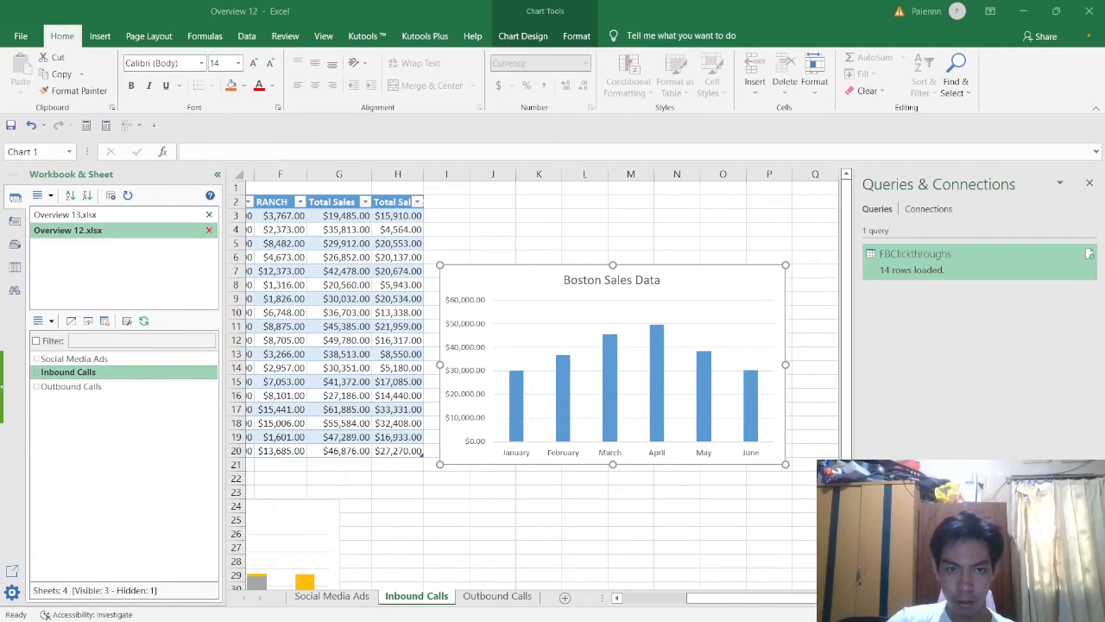
{"action": "left_click", "coordinate": [611, 280]}
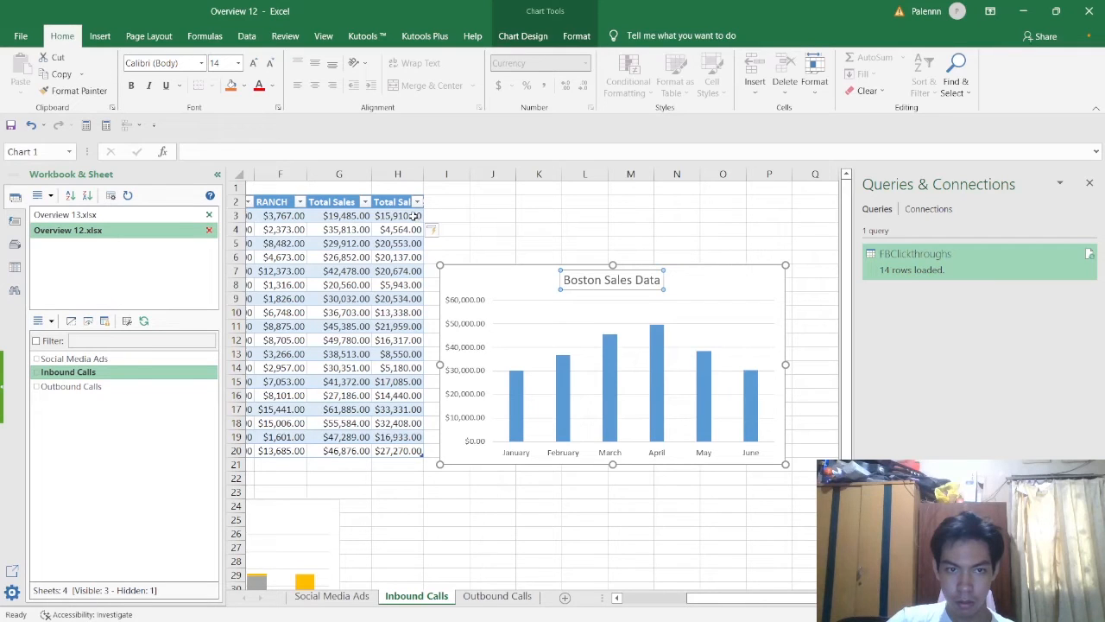
{"action": "key", "text": "alt+Tab"}
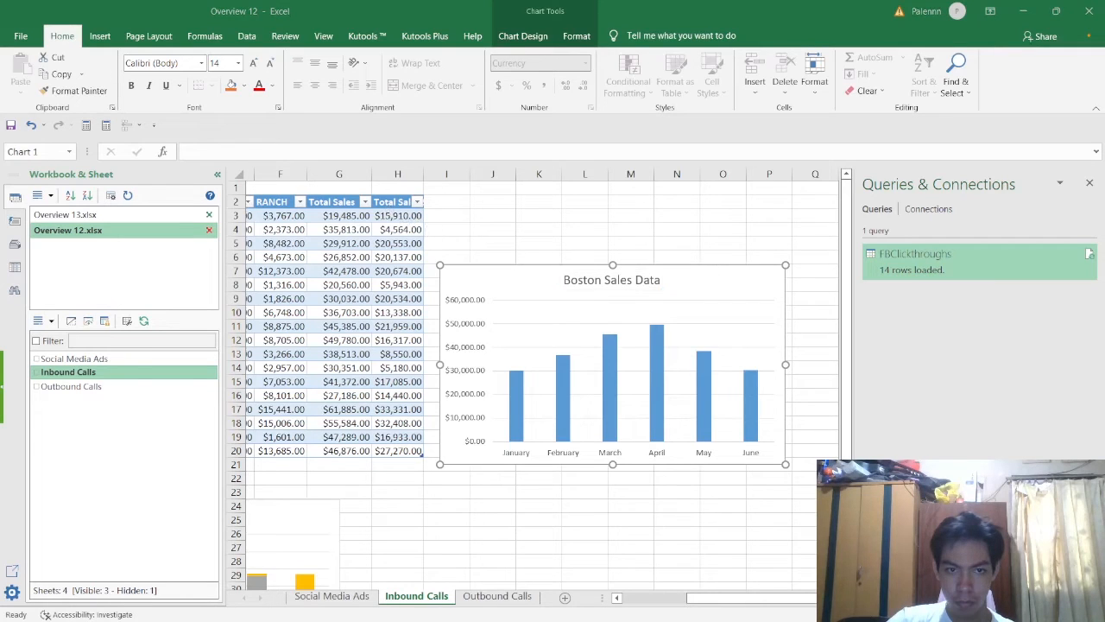
{"action": "key", "text": "alt+Tab"}
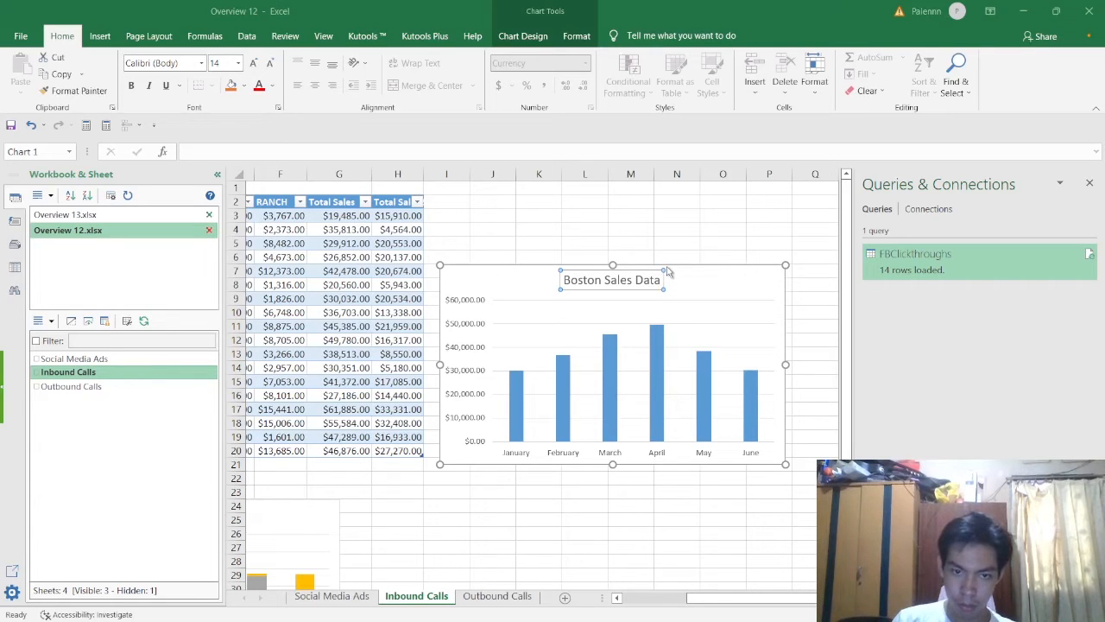
{"action": "key", "text": "F4"}
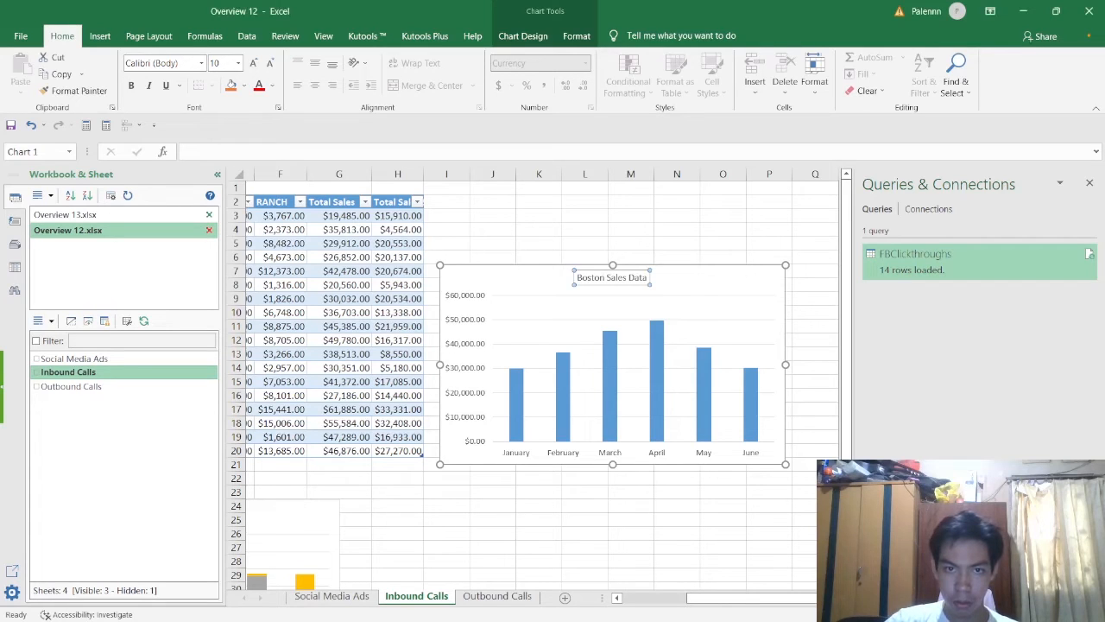
Move the Boston Sales Data chart slightly up and a little farther from the sales table
{"action": "left_click", "coordinate": [677, 255]}
{"action": "left_click", "coordinate": [666, 475]}
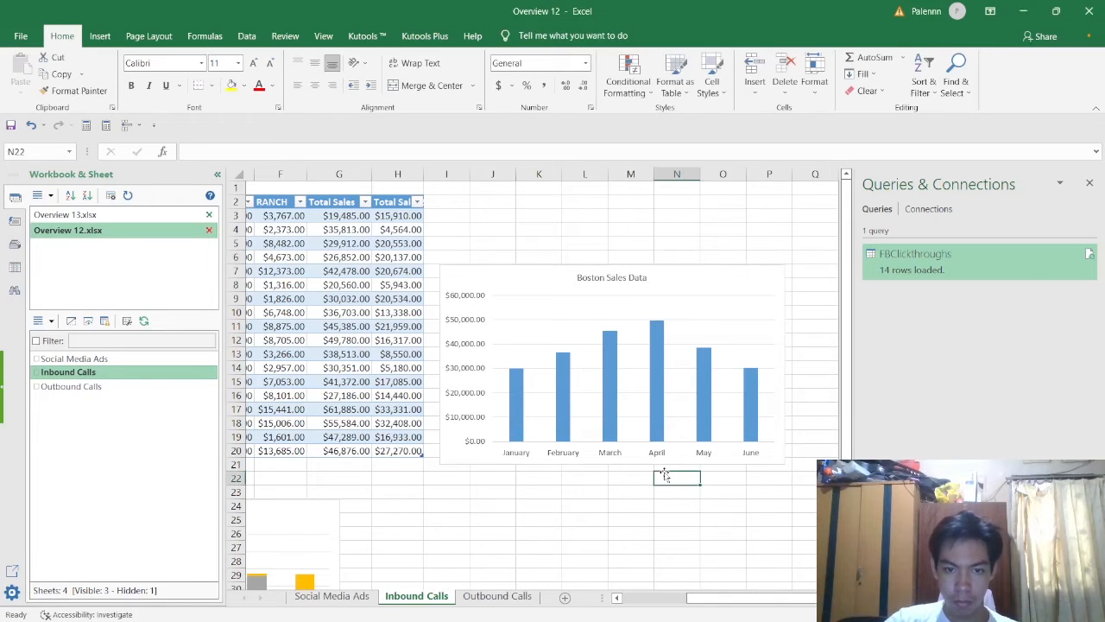
{"action": "mouse_move", "coordinate": [671, 277]}
{"action": "left_mouse_down"}
{"action": "mouse_move", "coordinate": [722, 305]}
{"action": "mouse_move", "coordinate": [703, 385]}
{"action": "mouse_move", "coordinate": [696, 279]}
{"action": "mouse_move", "coordinate": [676, 256]}
{"action": "left_mouse_up"}
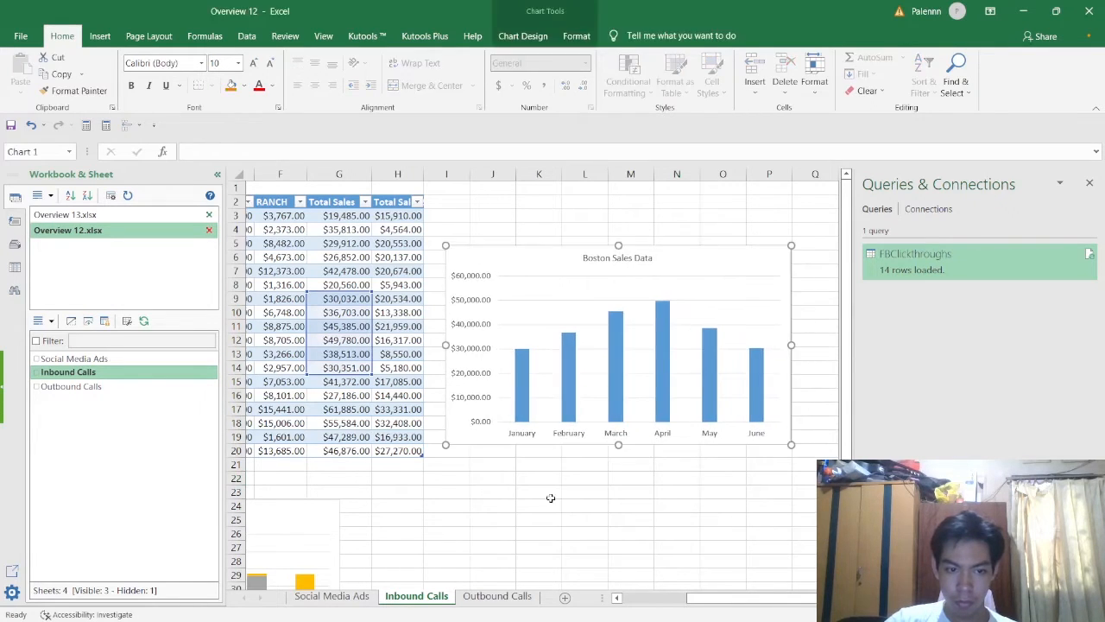
{"action": "left_click_drag", "start_coordinate": [738, 603], "coordinate": [678, 603]}
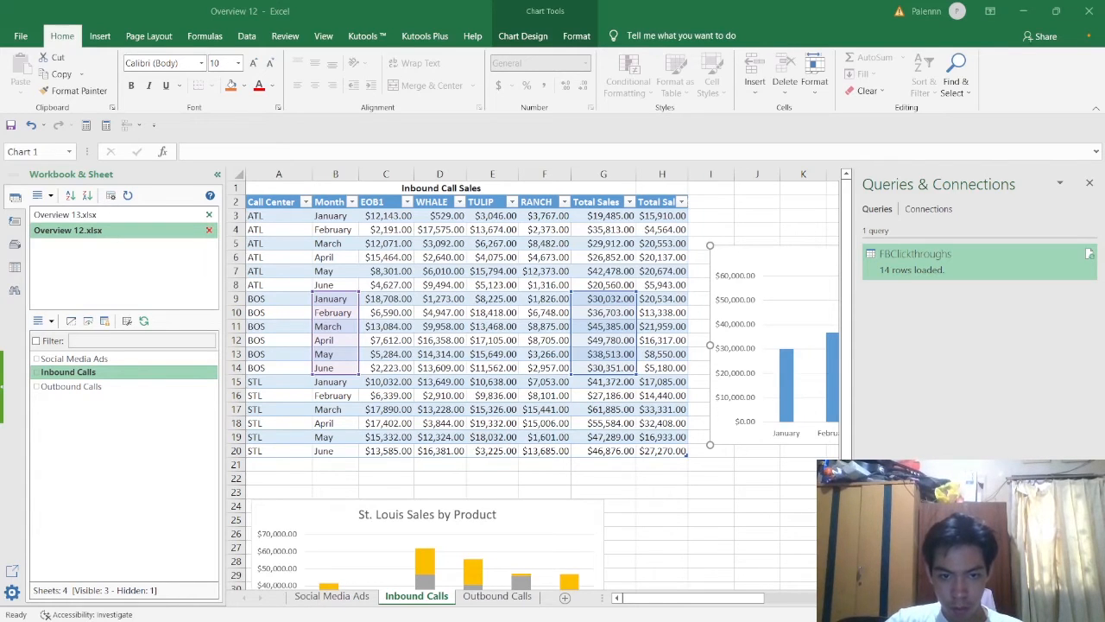
Add a new worksheet after Outbound Calls and name it Whale tour sales
{"action": "left_click", "coordinate": [496, 595]}
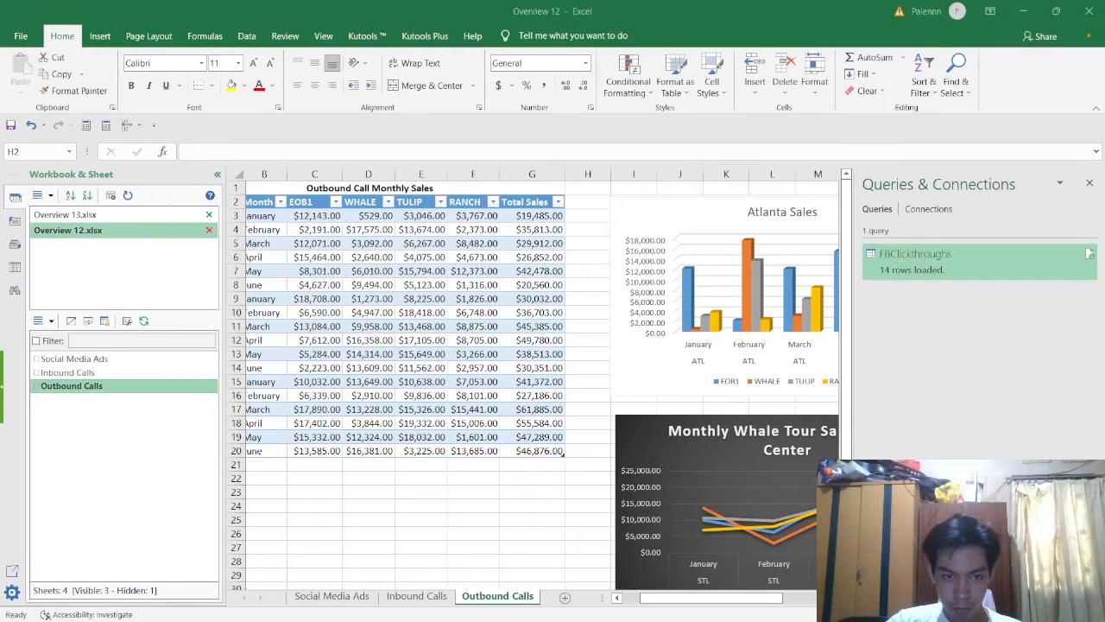
{"action": "left_click", "coordinate": [492, 451]}
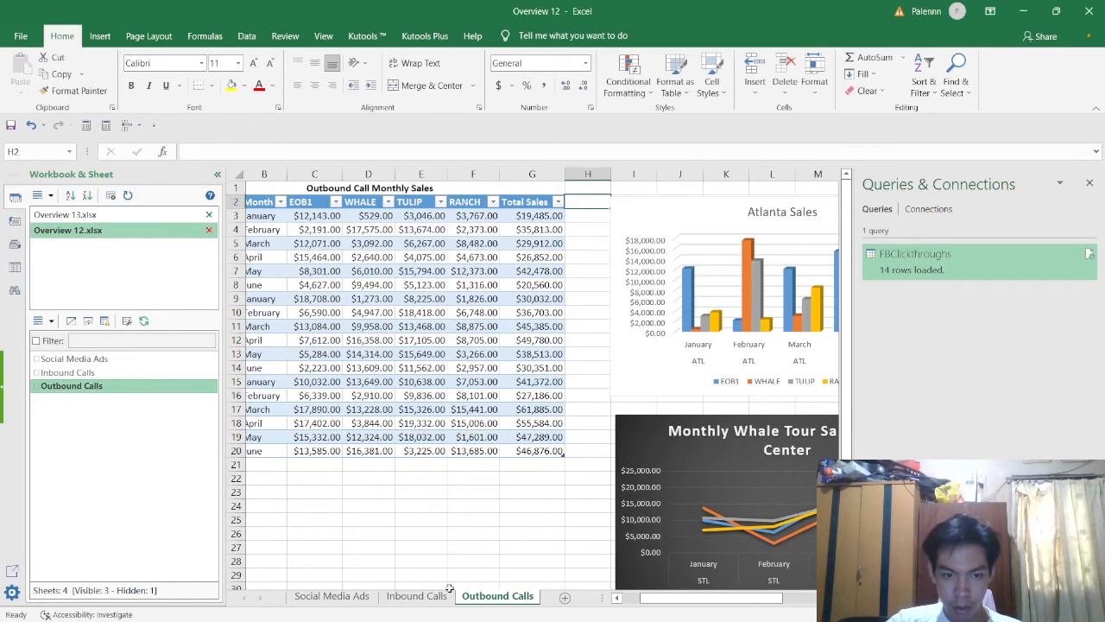
{"action": "key", "text": "alt+Tab"}
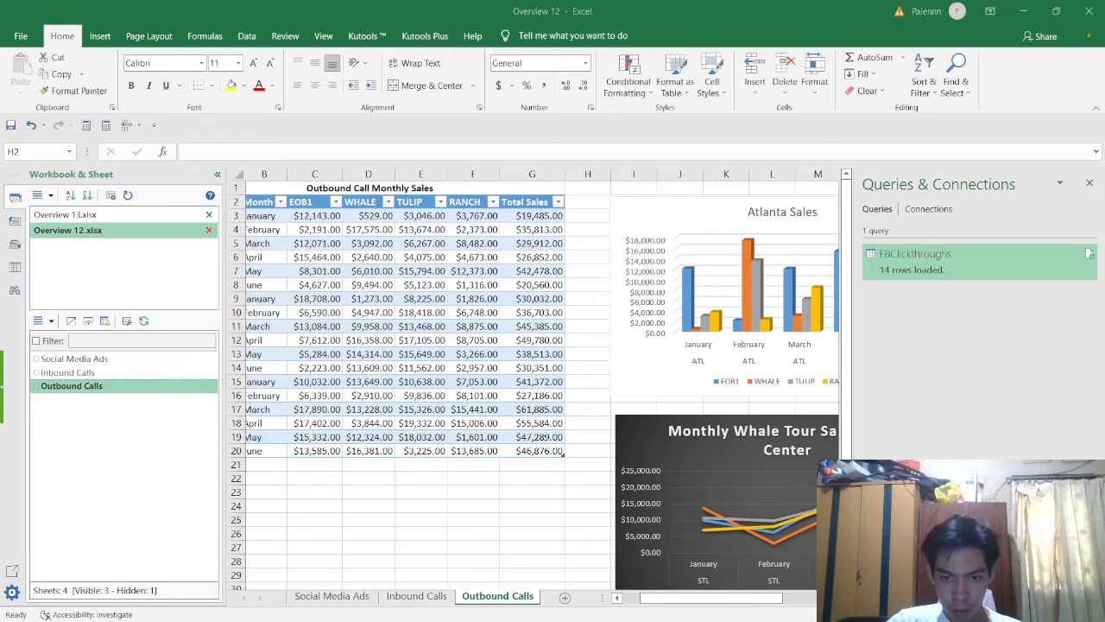
{"action": "left_click", "coordinate": [564, 596]}
{"action": "double_click", "coordinate": [553, 599]}
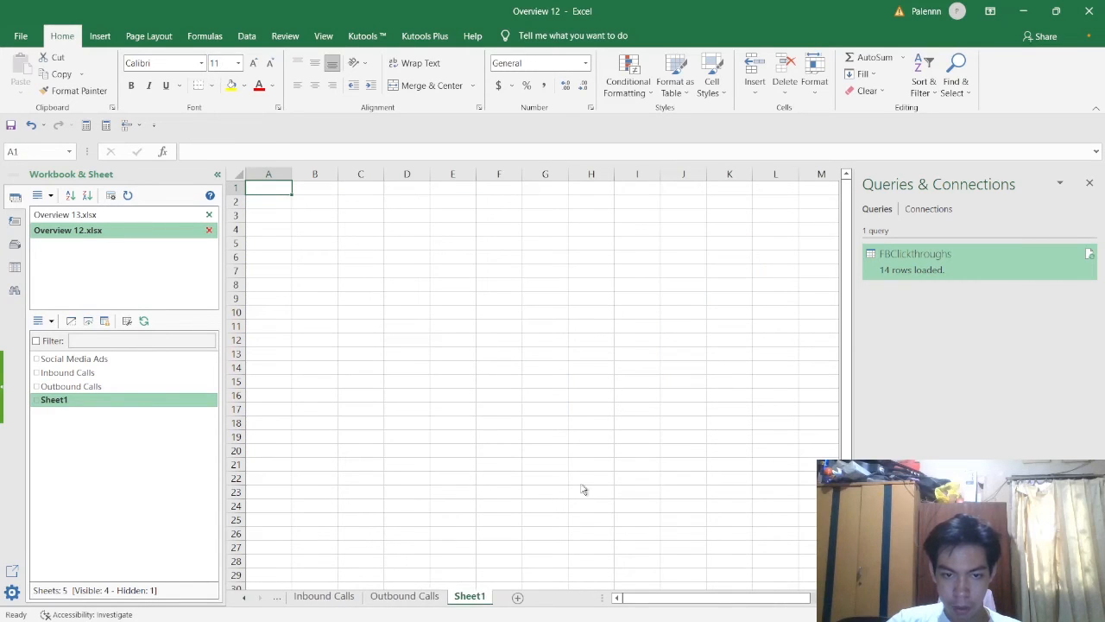
{"action": "key", "text": "BackSpace"}
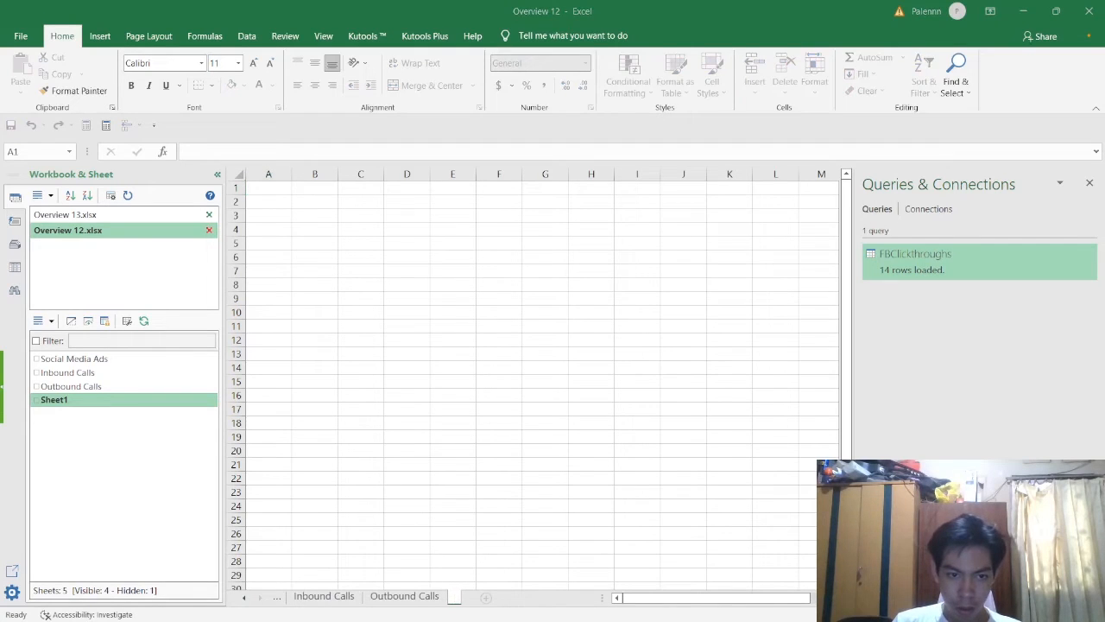
{"action": "type", "text": "Whale tour sales"}
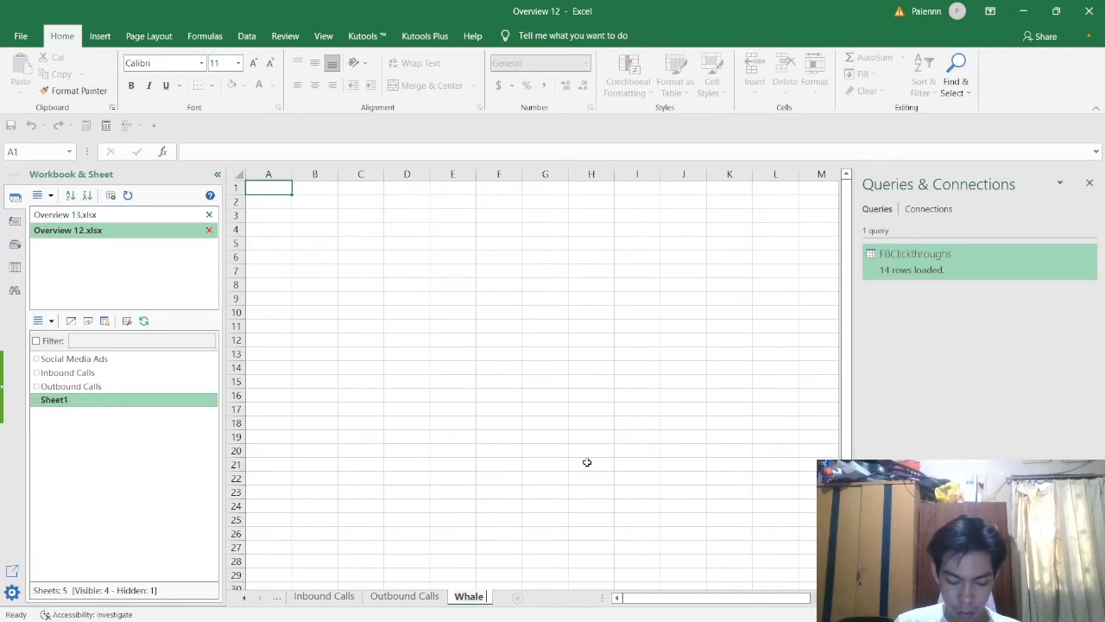
{"action": "key", "text": "Return"}
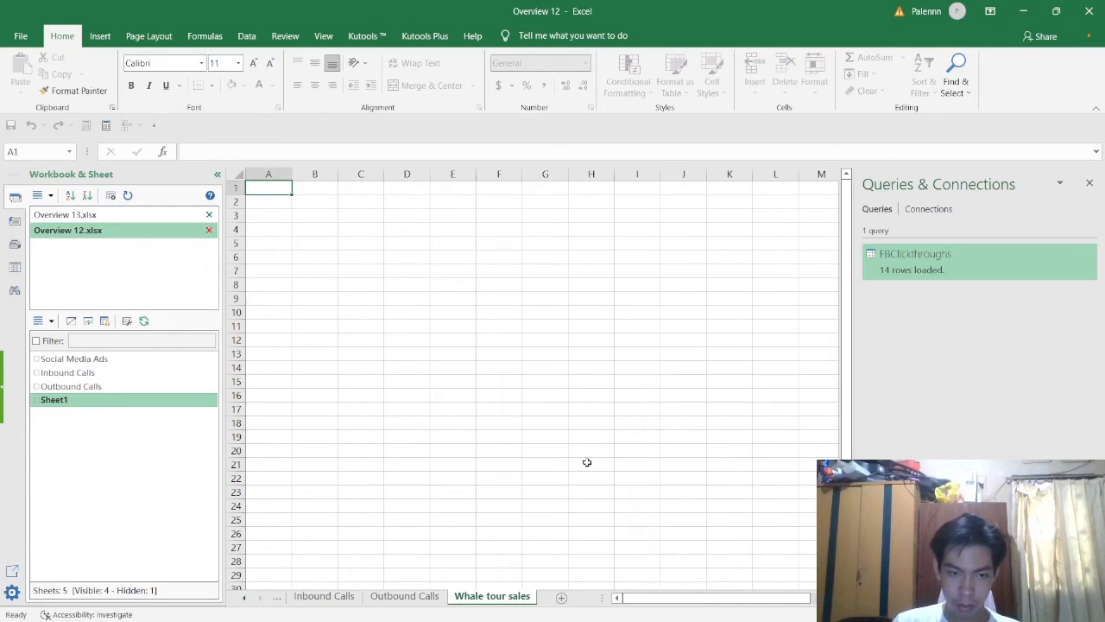
Move the Monthly Whale Tour Sales by Call Center chart from Outbound Calls to the Whale tour sales sheet
{"action": "left_click", "coordinate": [411, 597]}
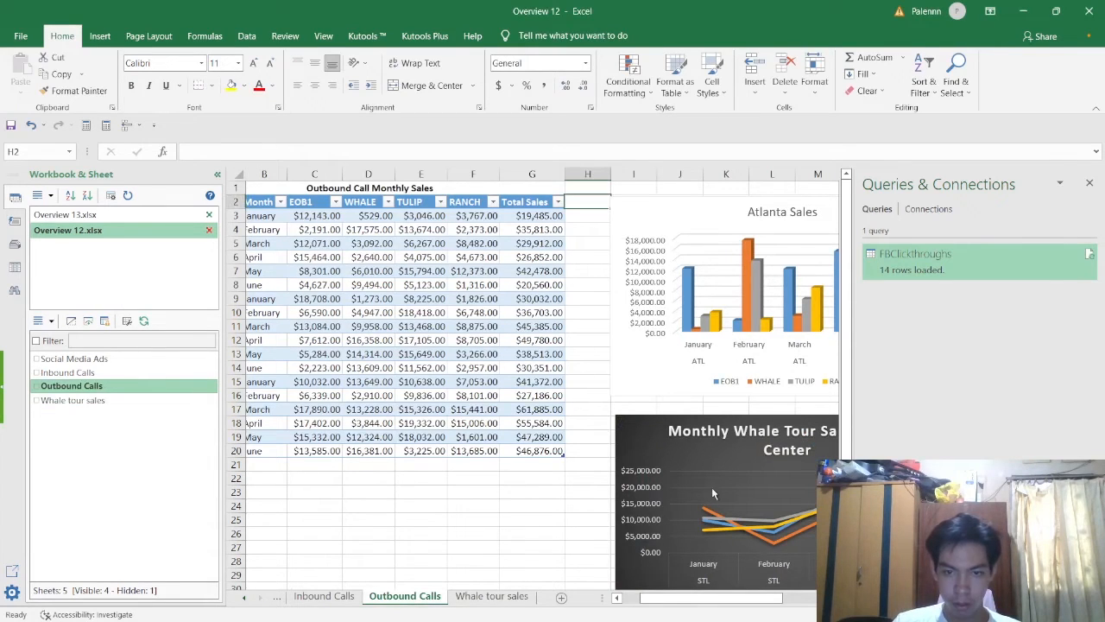
{"action": "left_click", "coordinate": [725, 519]}
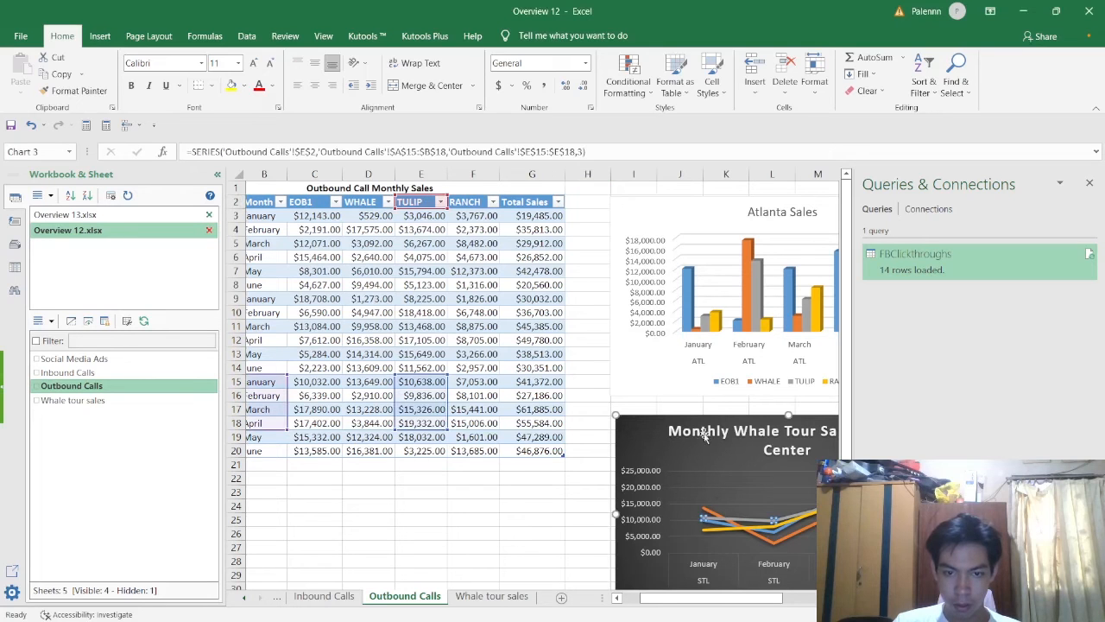
{"action": "left_click", "coordinate": [646, 446]}
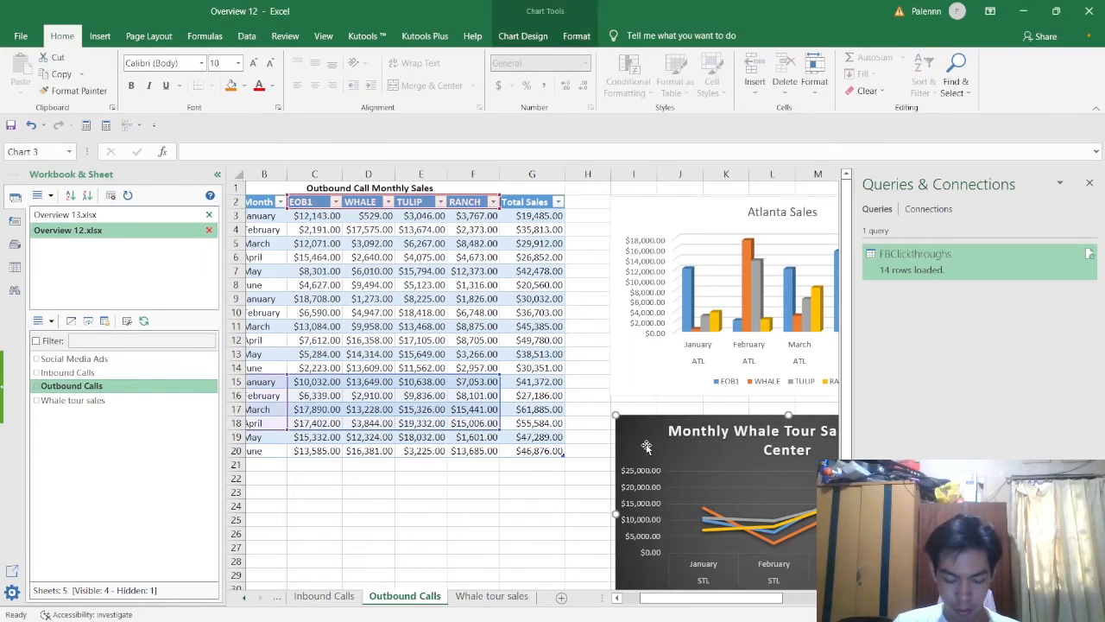
{"action": "key", "text": "ctrl+c"}
{"action": "left_click", "coordinate": [499, 598]}
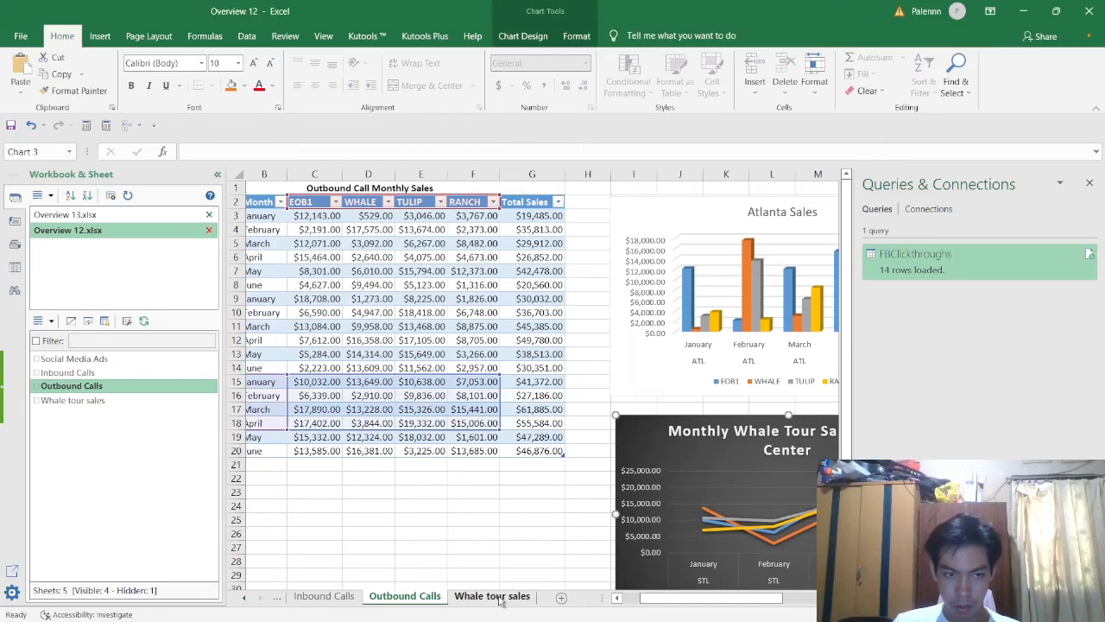
{"action": "key", "text": "ctrl+x"}
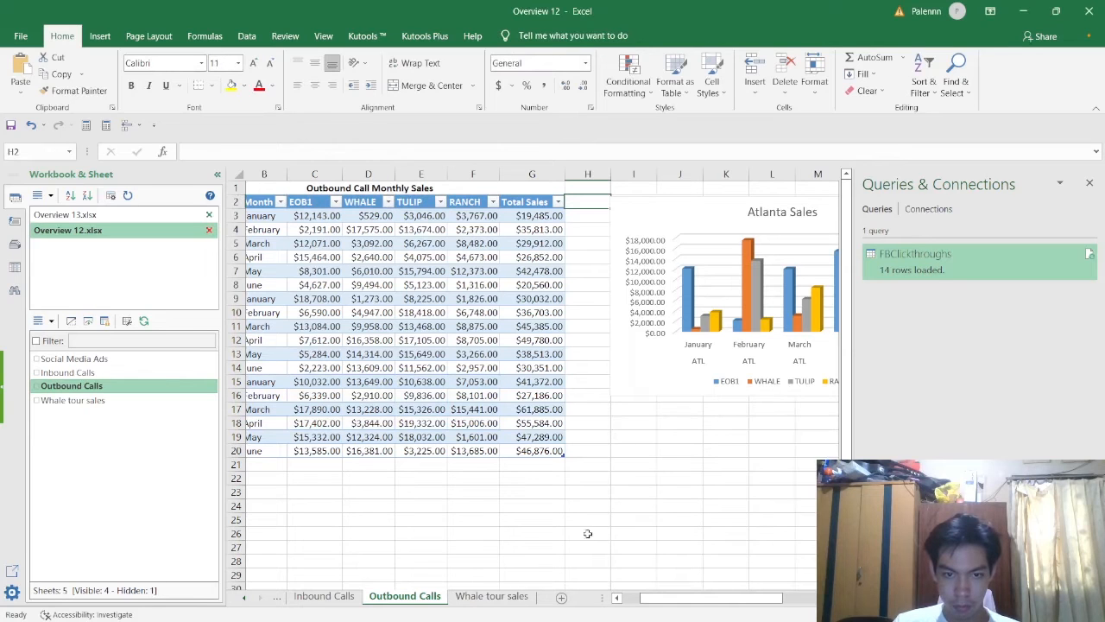
{"action": "left_click", "coordinate": [488, 596]}
{"action": "key", "text": "ctrl+v"}
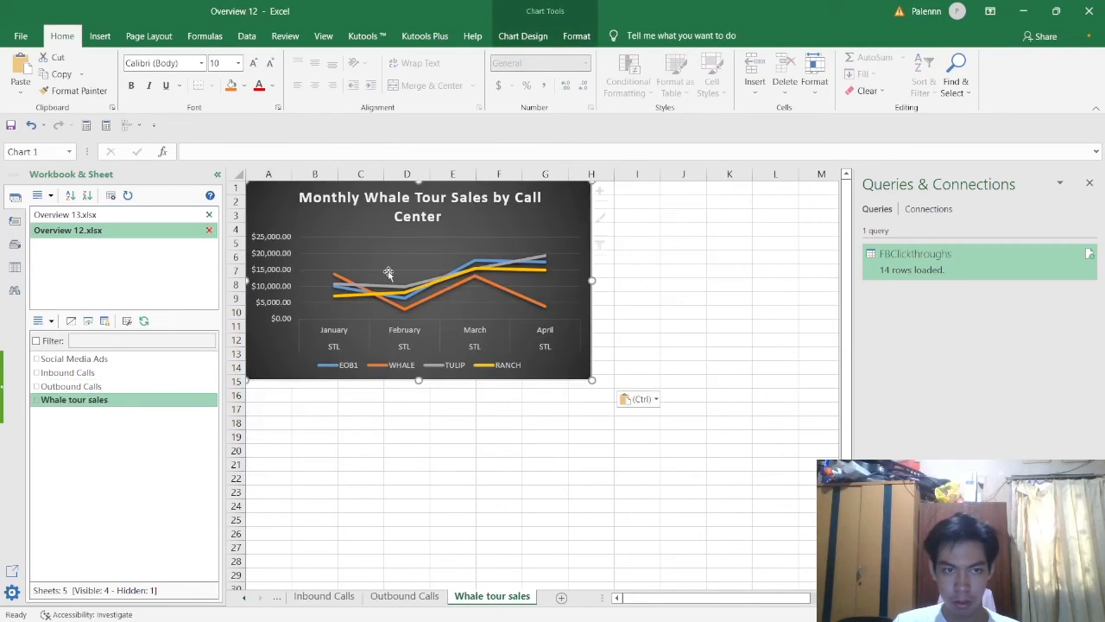
{"action": "key", "text": "Escape"}
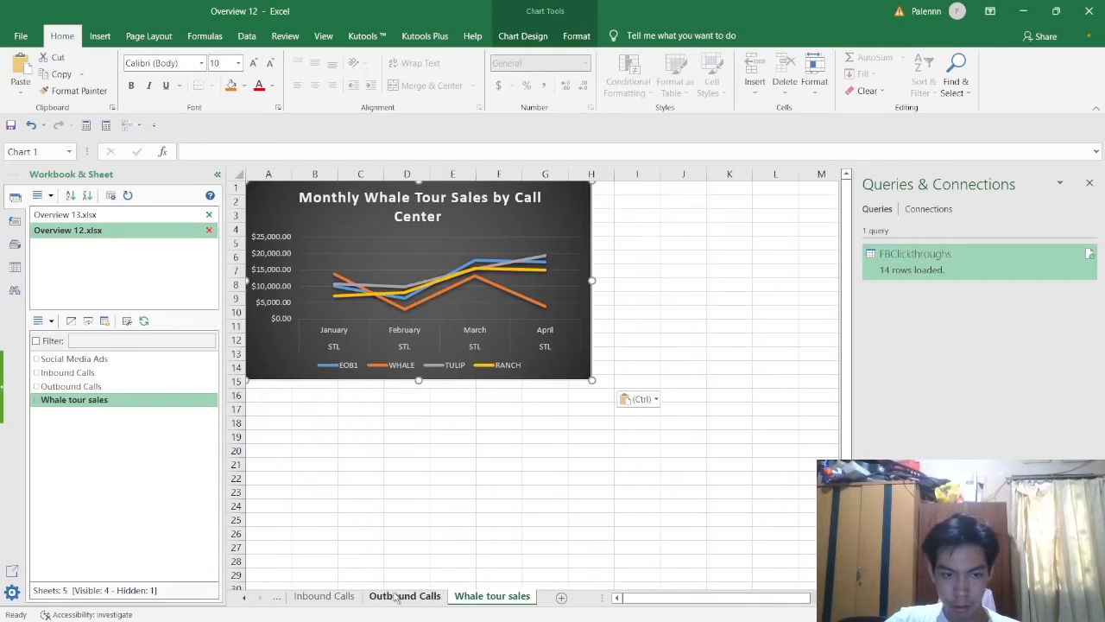
Examine the charts on the Inbound Calls, Outbound Calls and Whale tour sales sheets
{"action": "left_click", "coordinate": [345, 595]}
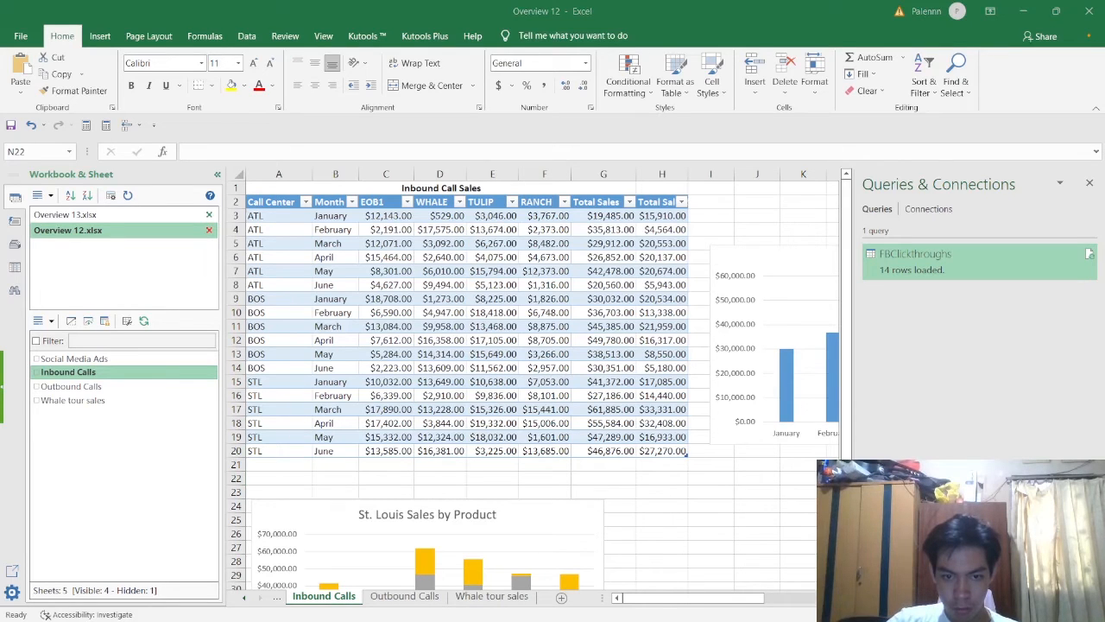
{"action": "scroll", "coordinate": [648, 370], "scroll_direction": "down", "scroll_amount": 3}
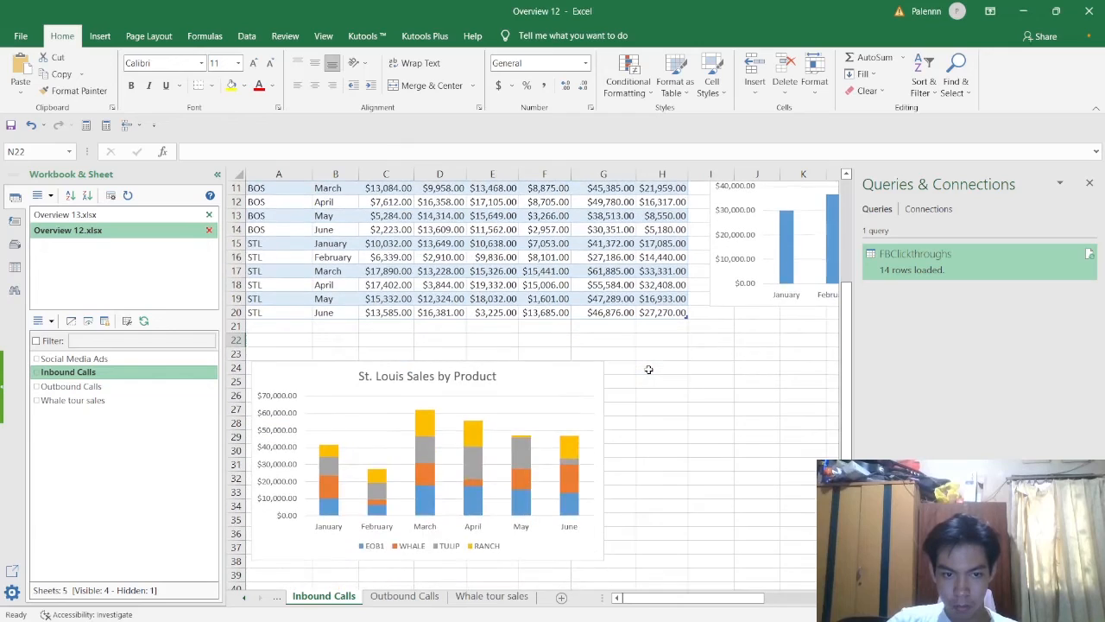
{"action": "scroll", "coordinate": [703, 524], "scroll_direction": "up", "scroll_amount": 3}
{"action": "mouse_move", "coordinate": [669, 597]}
{"action": "left_mouse_down"}
{"action": "mouse_move", "coordinate": [735, 600]}
{"action": "mouse_move", "coordinate": [667, 602]}
{"action": "left_mouse_up"}
{"action": "scroll", "coordinate": [595, 458], "scroll_direction": "down", "scroll_amount": 3}
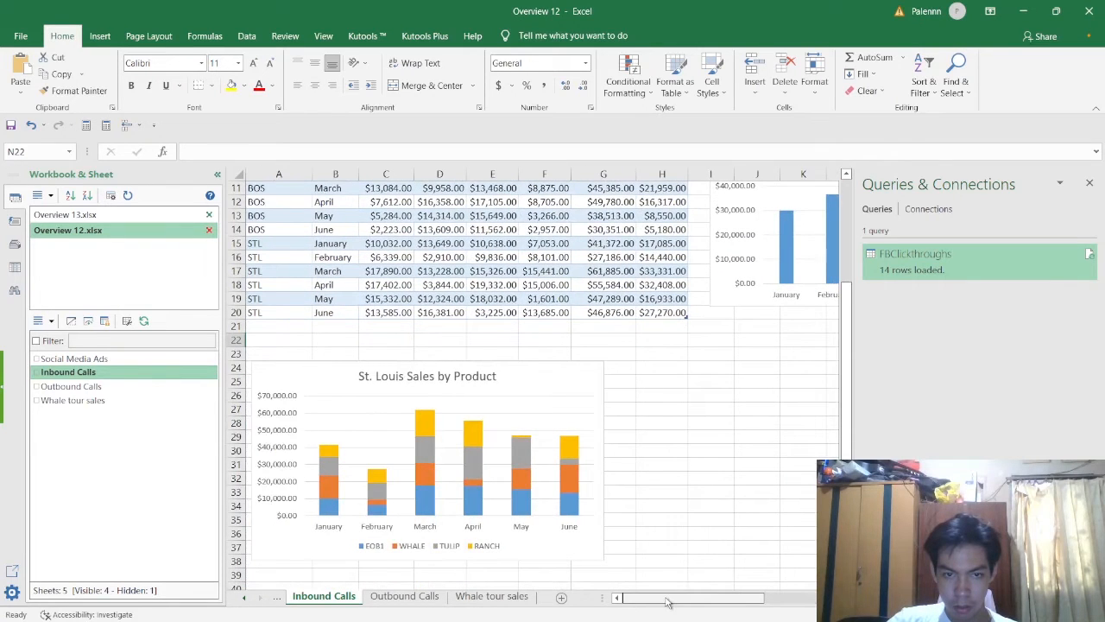
{"action": "left_click", "coordinate": [384, 597]}
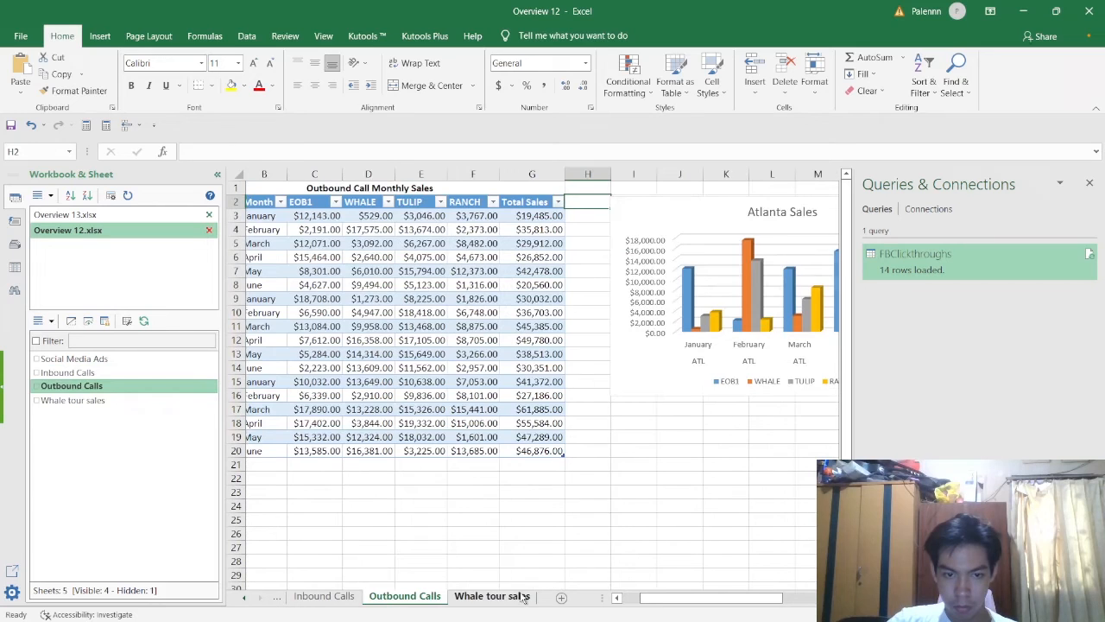
{"action": "left_click", "coordinate": [521, 596]}
Add horizontal and vertical axis titles to the St. Louis Sales by Product chart on the Inbound Calls sheet
{"action": "left_click", "coordinate": [322, 597]}
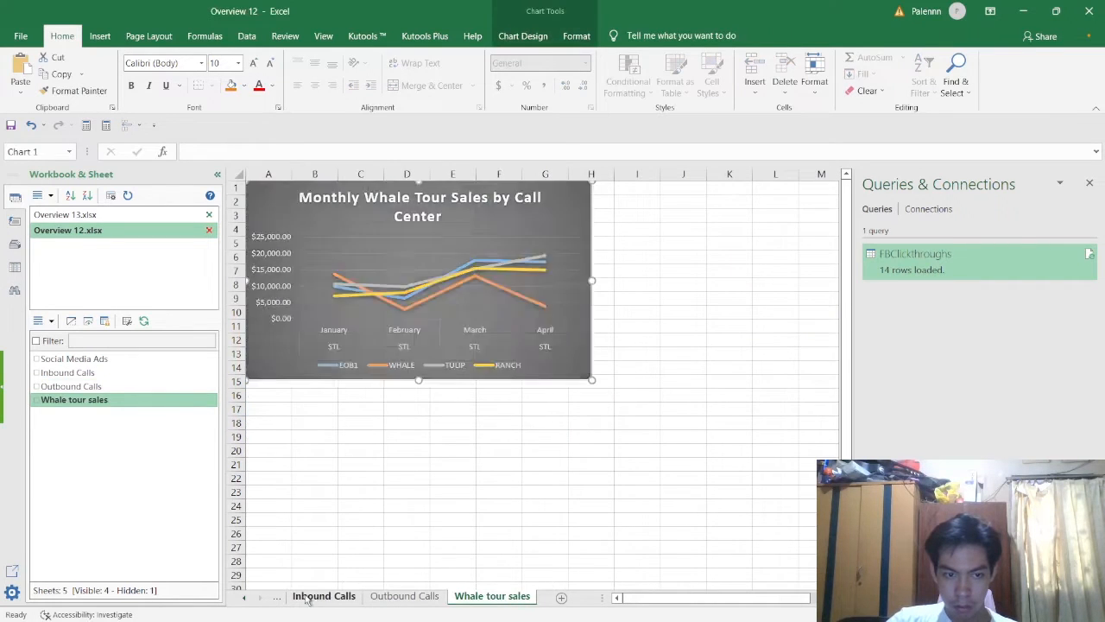
{"action": "left_click", "coordinate": [427, 399]}
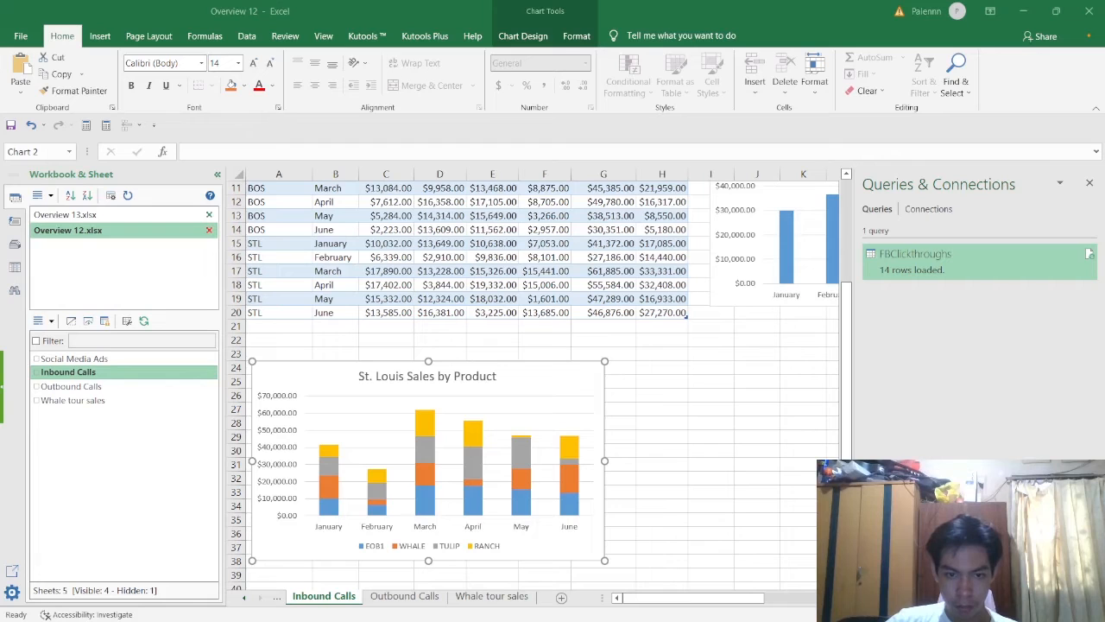
{"action": "left_click", "coordinate": [461, 378]}
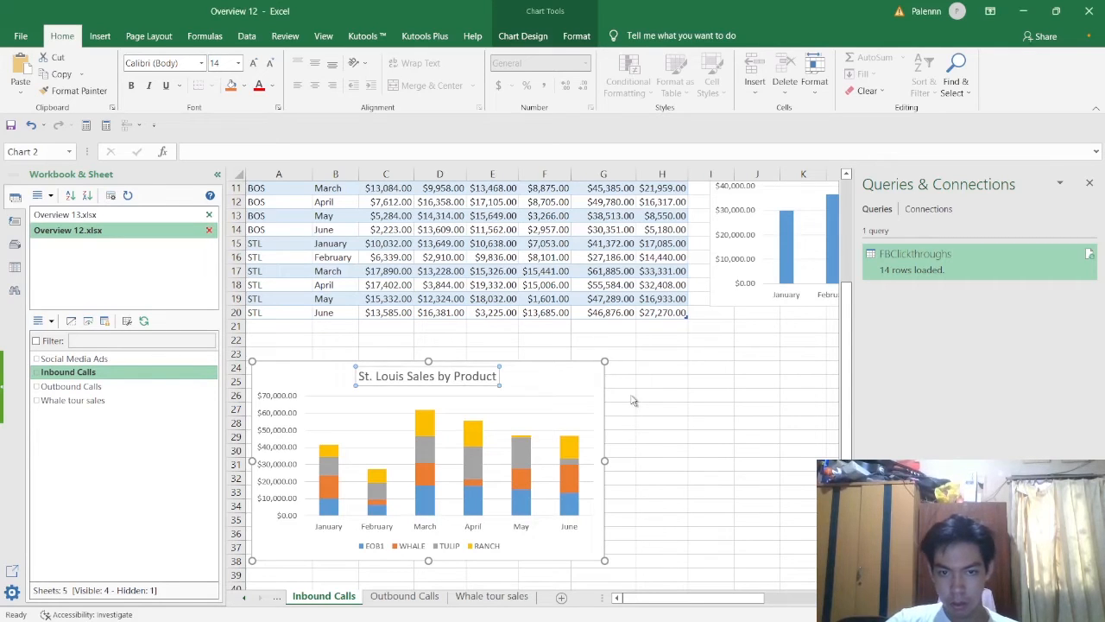
{"action": "key", "text": "Escape"}
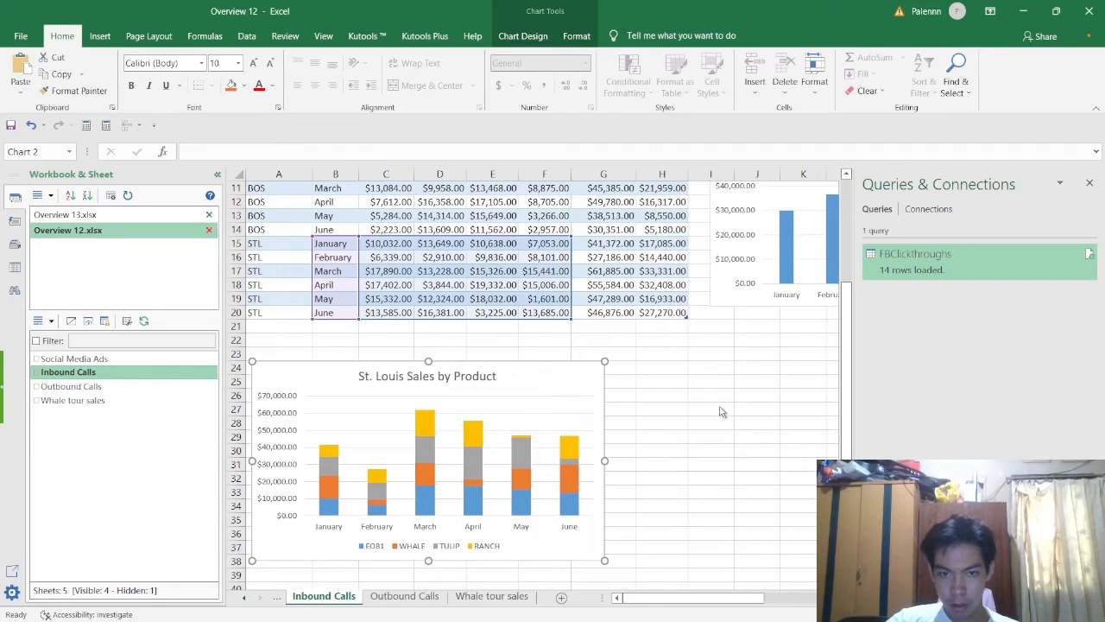
{"action": "left_click", "coordinate": [656, 403]}
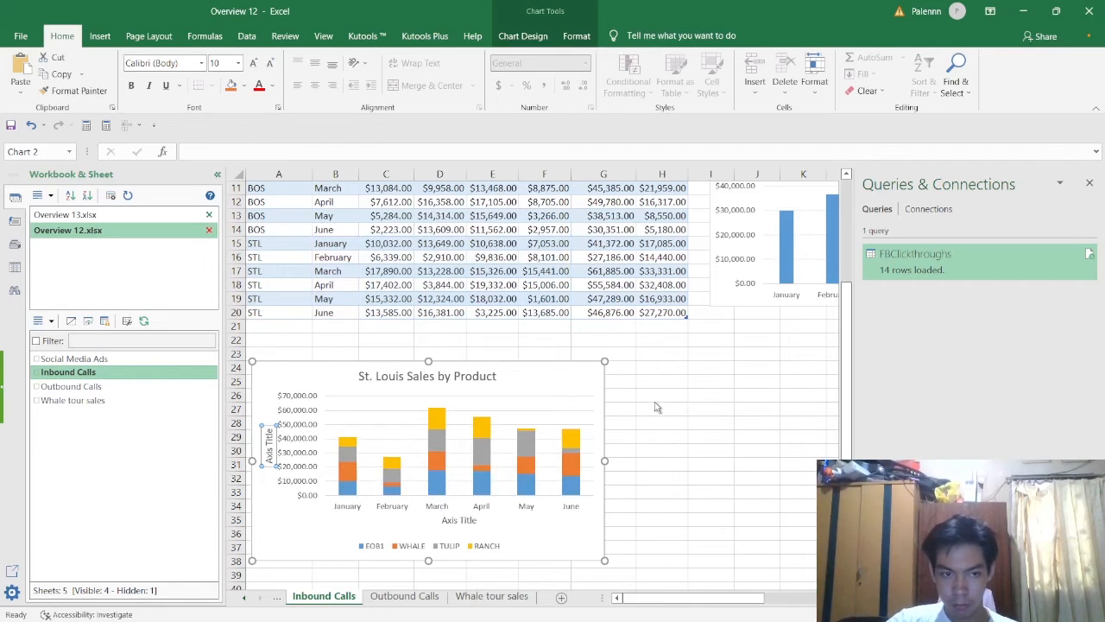
{"action": "key", "text": "Escape"}
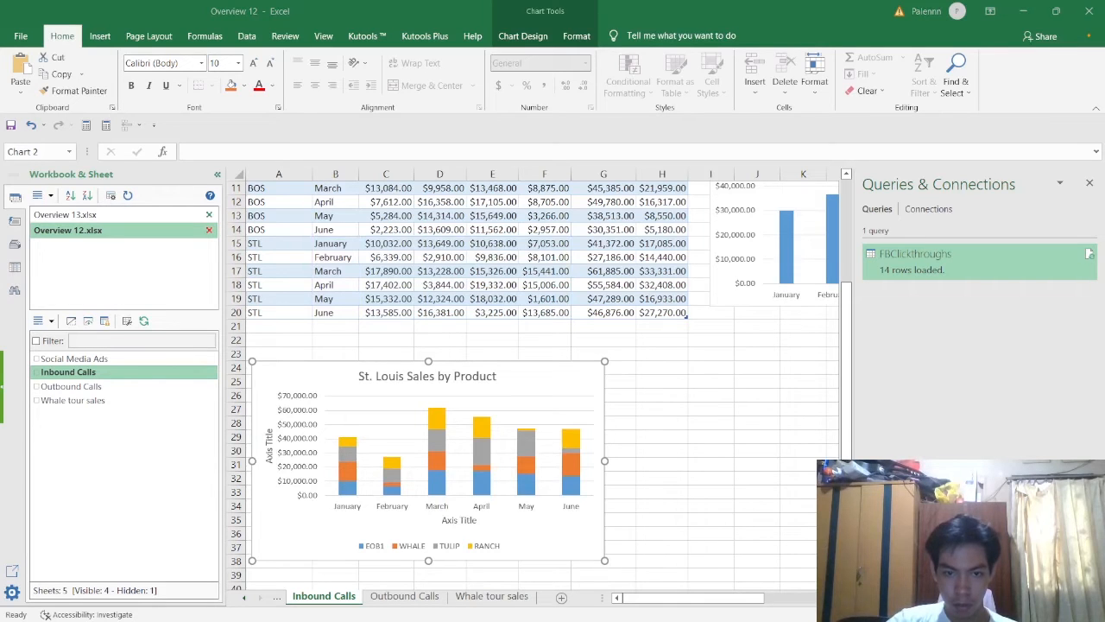
{"action": "key", "text": "ctrl+z"}
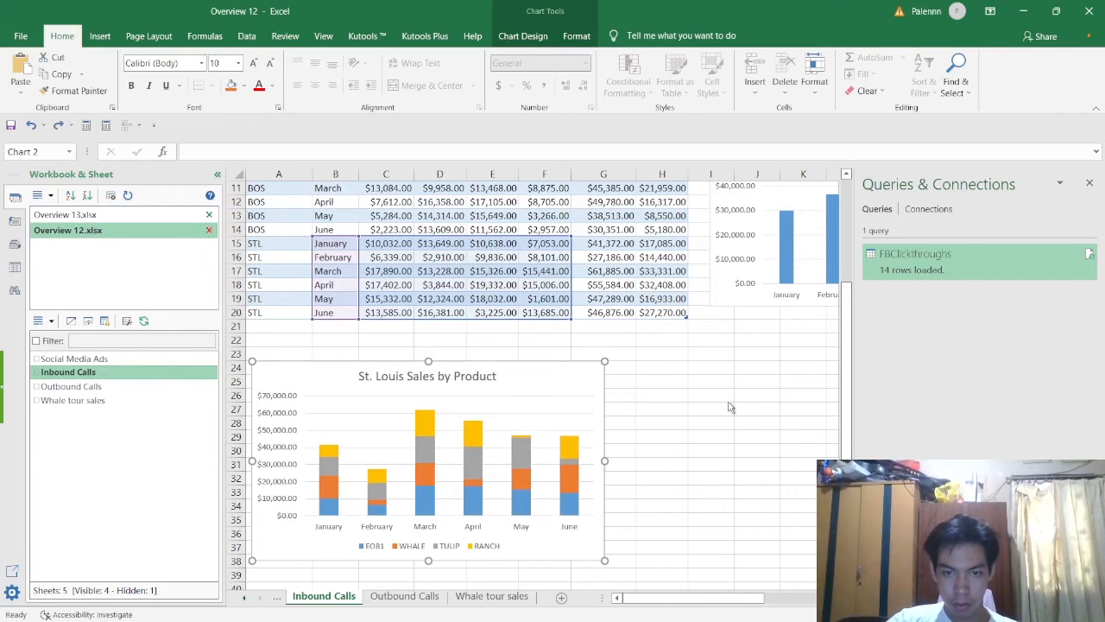
{"action": "left_click", "coordinate": [487, 376]}
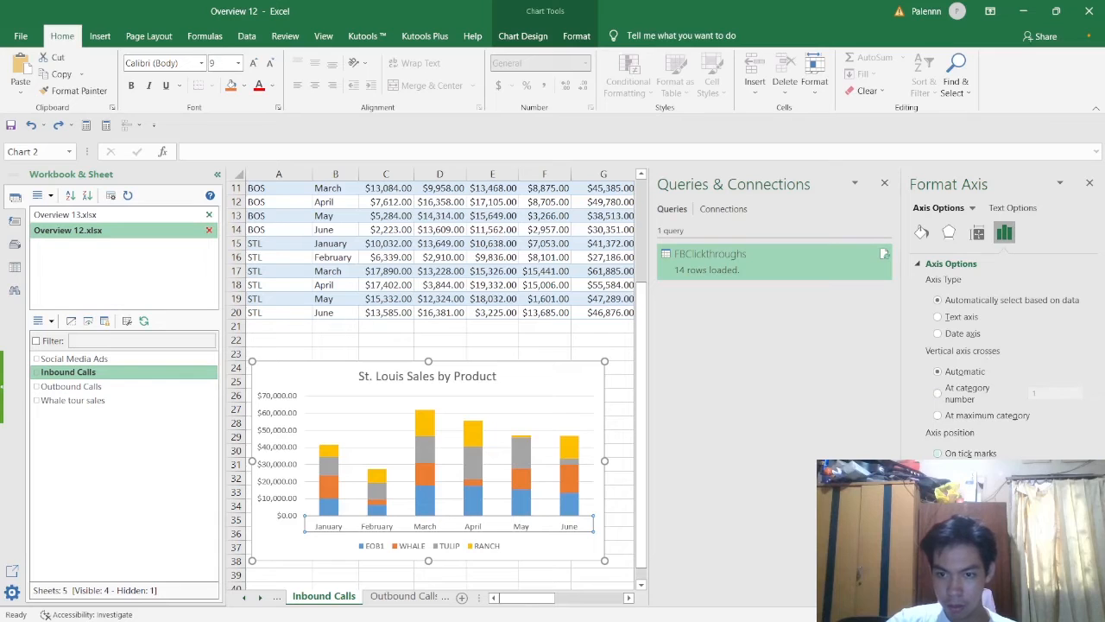
{"action": "left_click", "coordinate": [977, 233]}
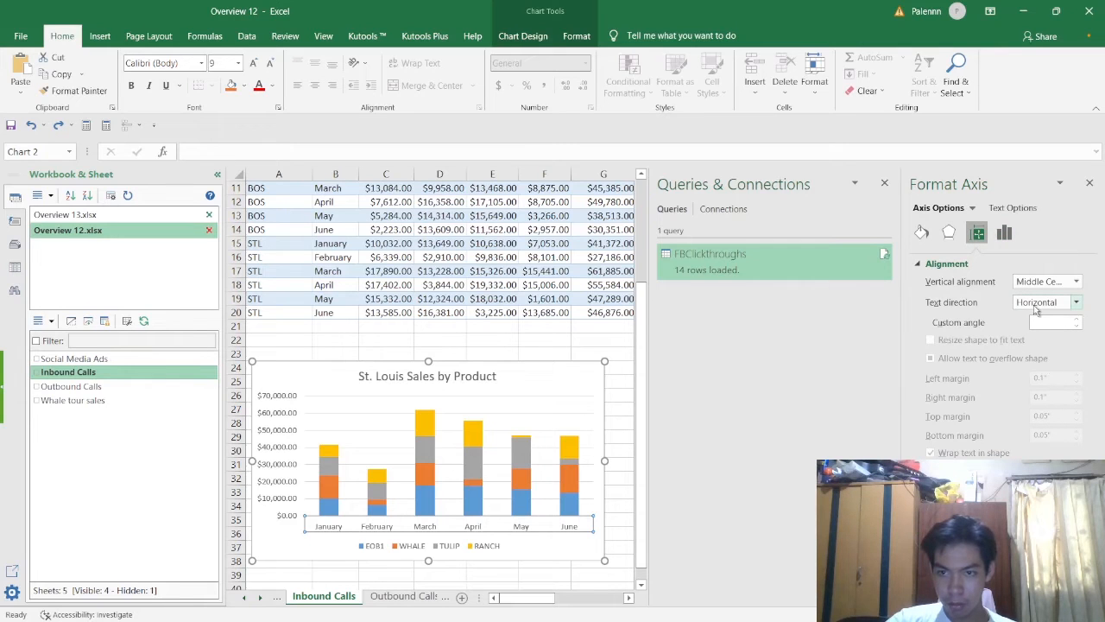
{"action": "key", "text": "alt+Tab"}
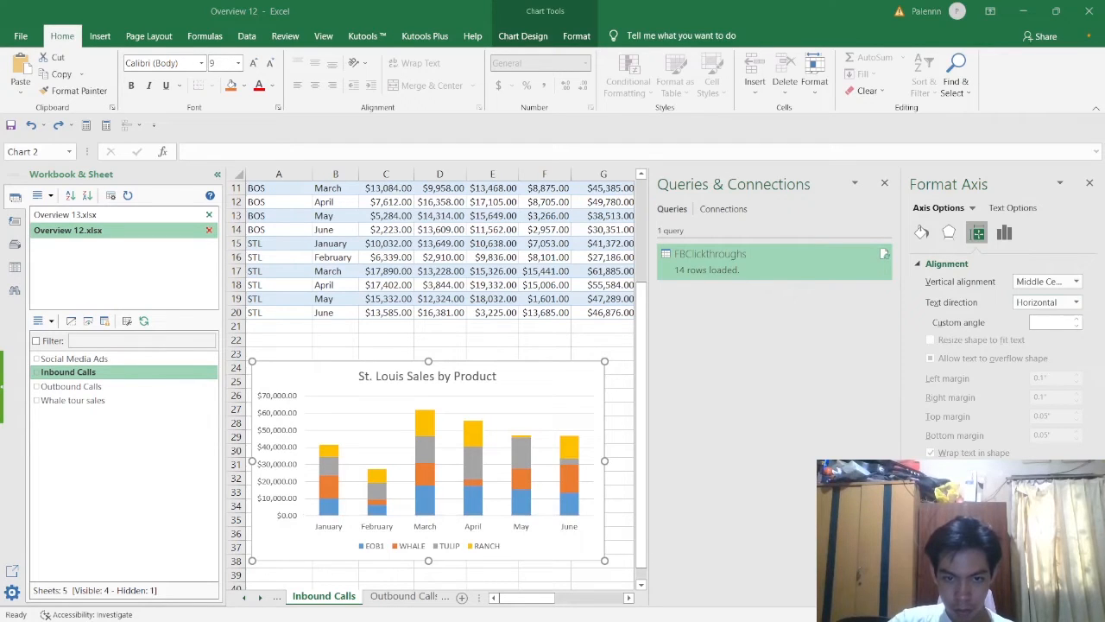
{"action": "key", "text": "alt+Tab"}
{"action": "key", "text": "Up"}
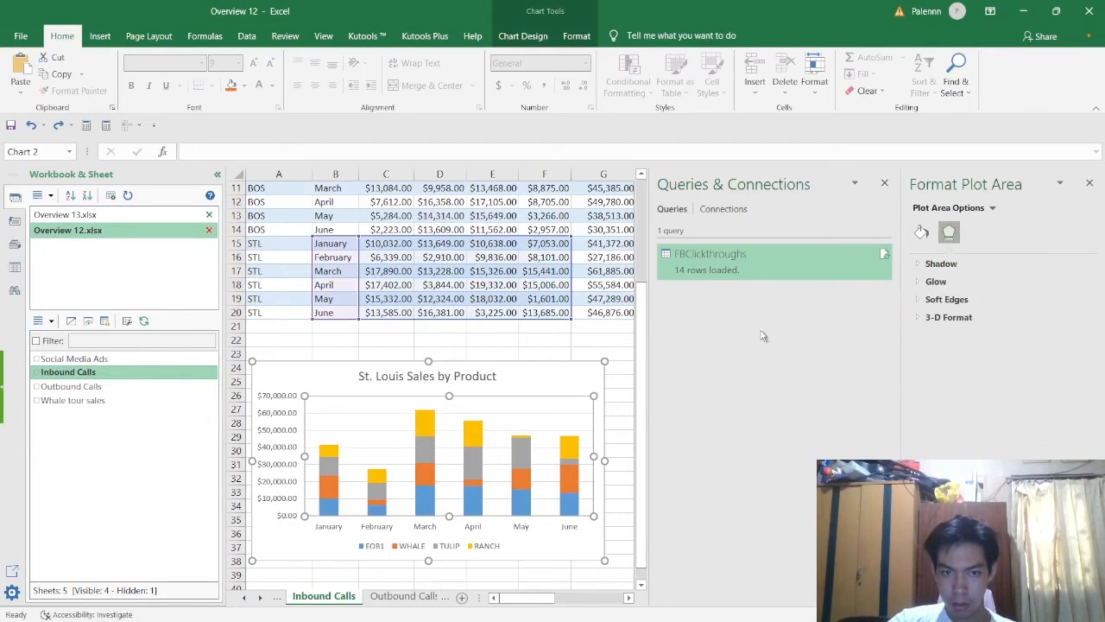
{"action": "key", "text": "Up"}
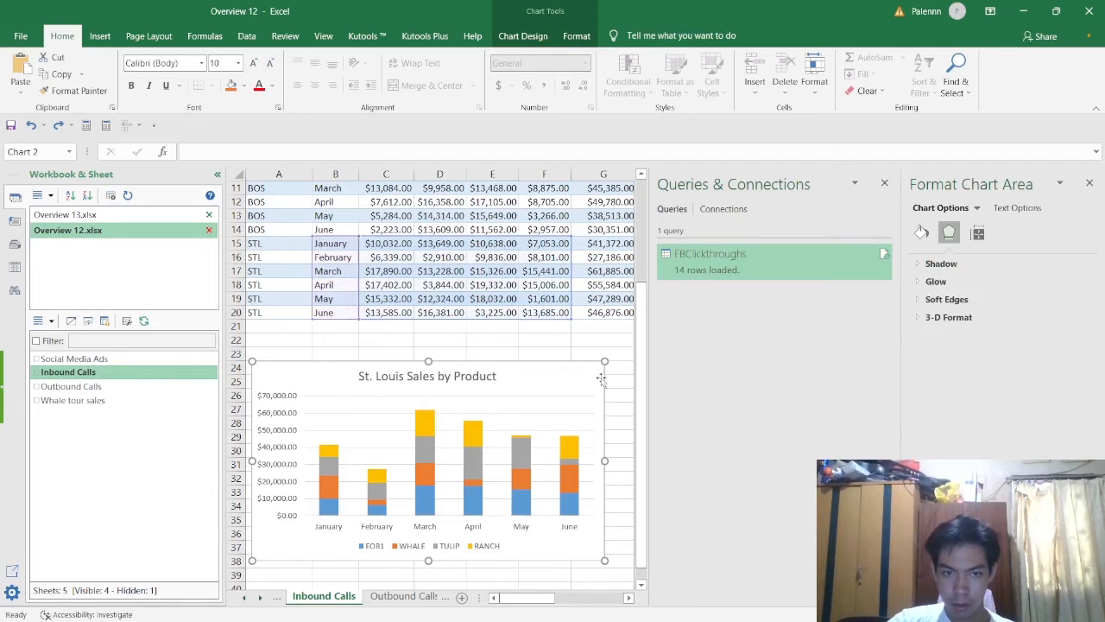
{"action": "key", "text": "Escape"}
{"action": "left_click", "coordinate": [1089, 184]}
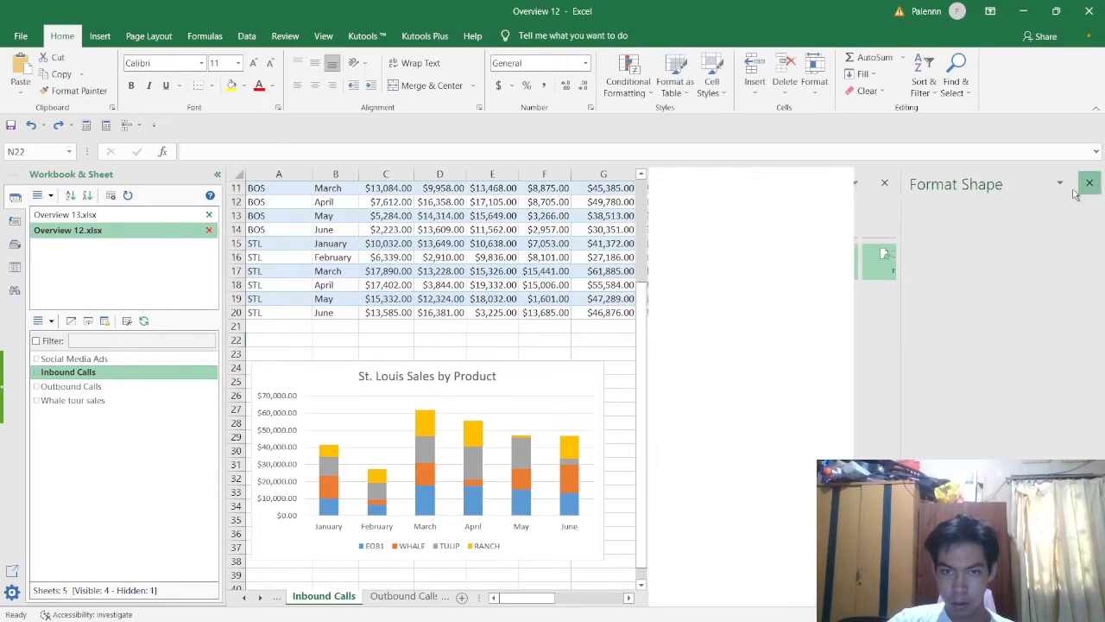
{"action": "left_click", "coordinate": [571, 375]}
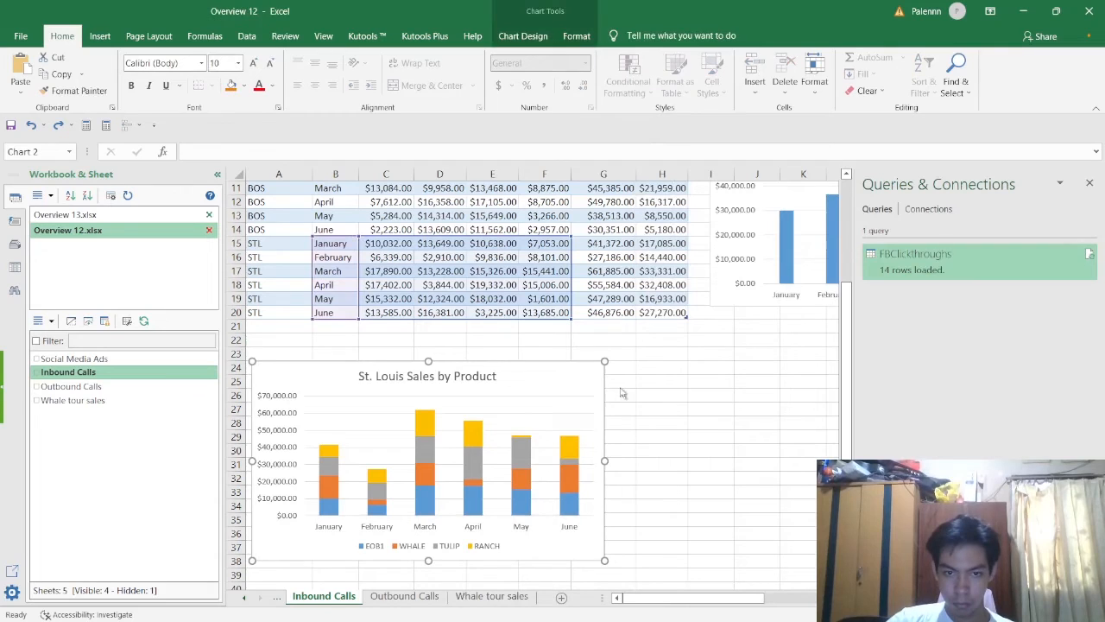
{"action": "key", "text": "ctrl+y"}
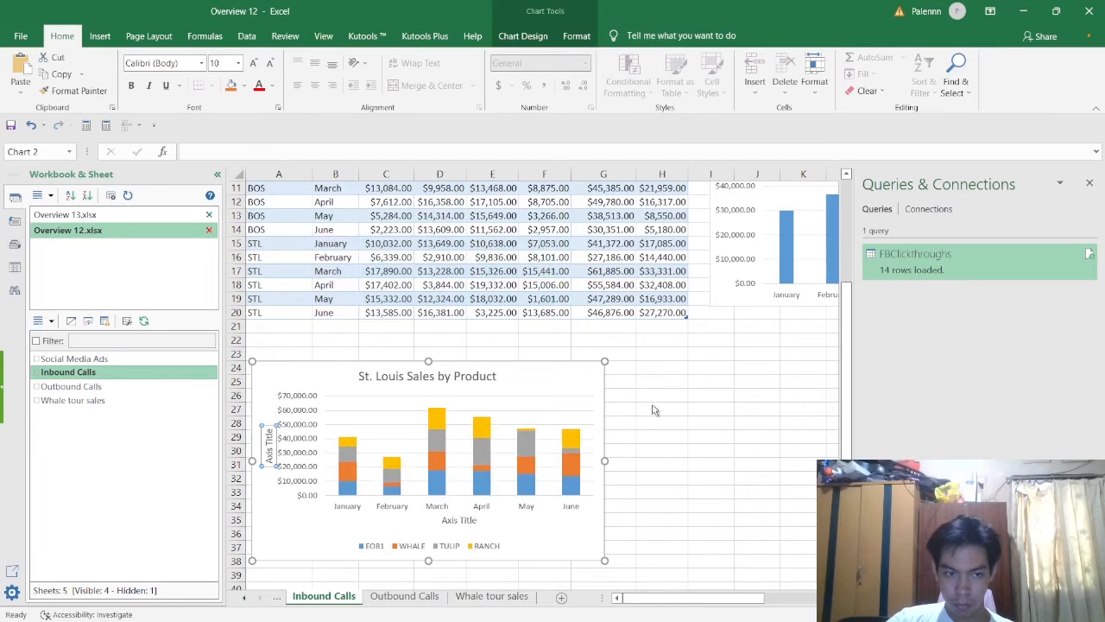
Set the vertical axis title of the St. Louis Sales by Product chart to "St. Luois Sales by product"
{"action": "key", "text": "alt+Tab"}
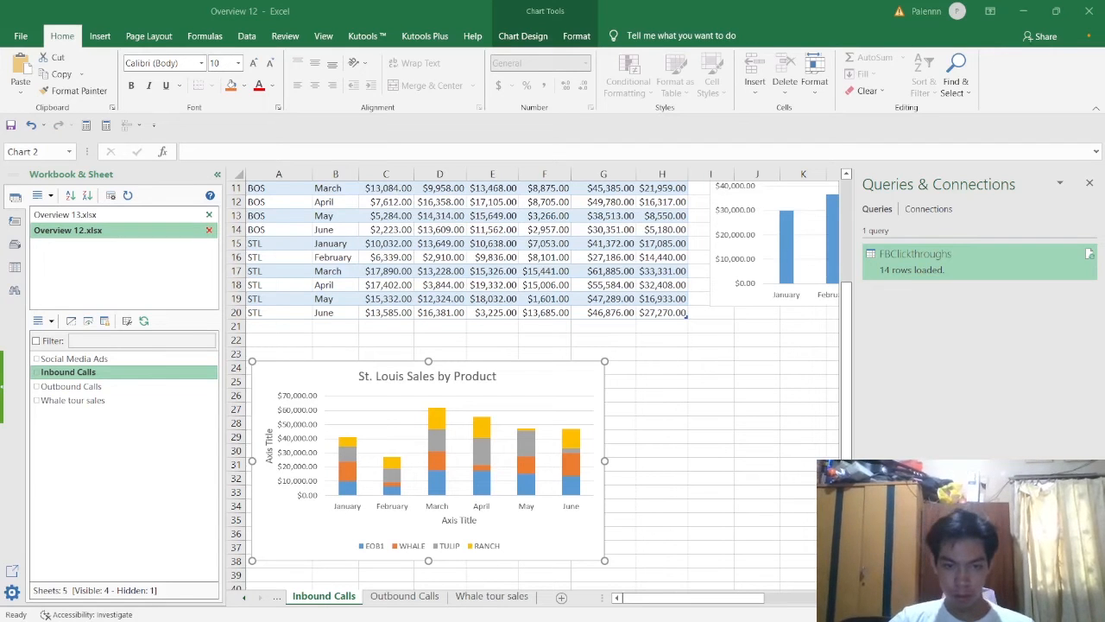
{"action": "left_click", "coordinate": [652, 403]}
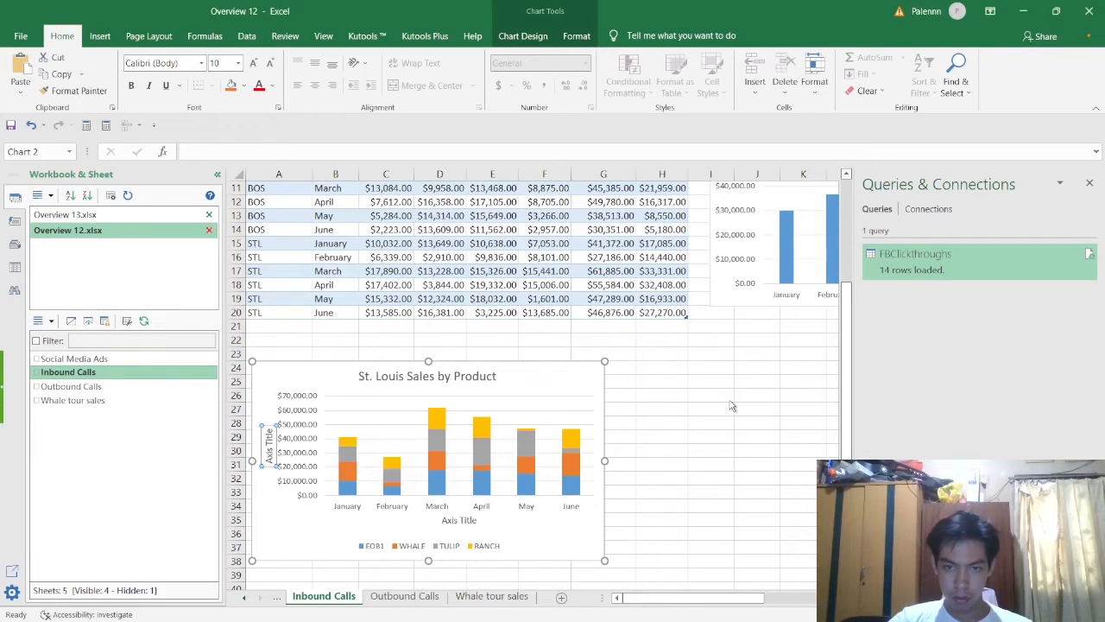
{"action": "left_click", "coordinate": [798, 438]}
{"action": "left_click", "coordinate": [978, 232]}
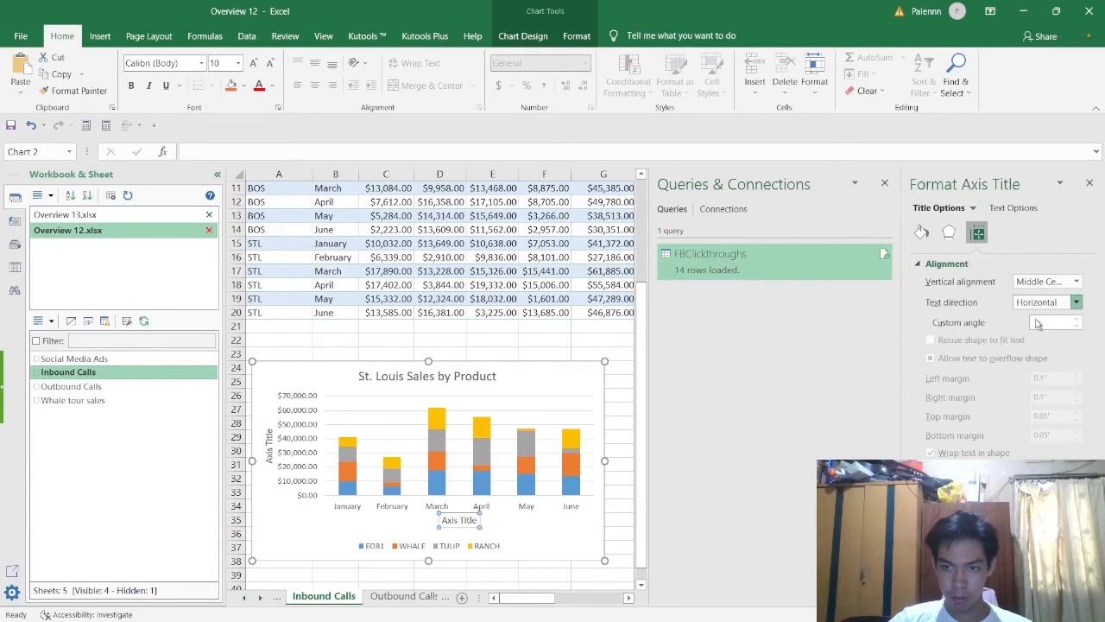
{"action": "left_click", "coordinate": [261, 450]}
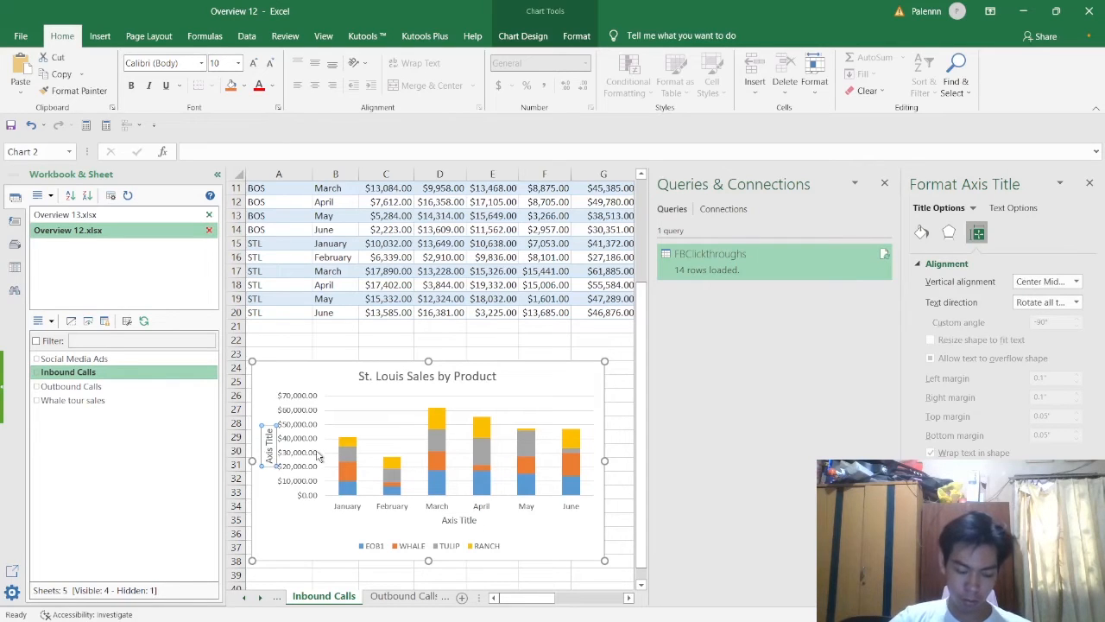
{"action": "double_click", "coordinate": [268, 436]}
{"action": "key", "text": "BackSpace"}
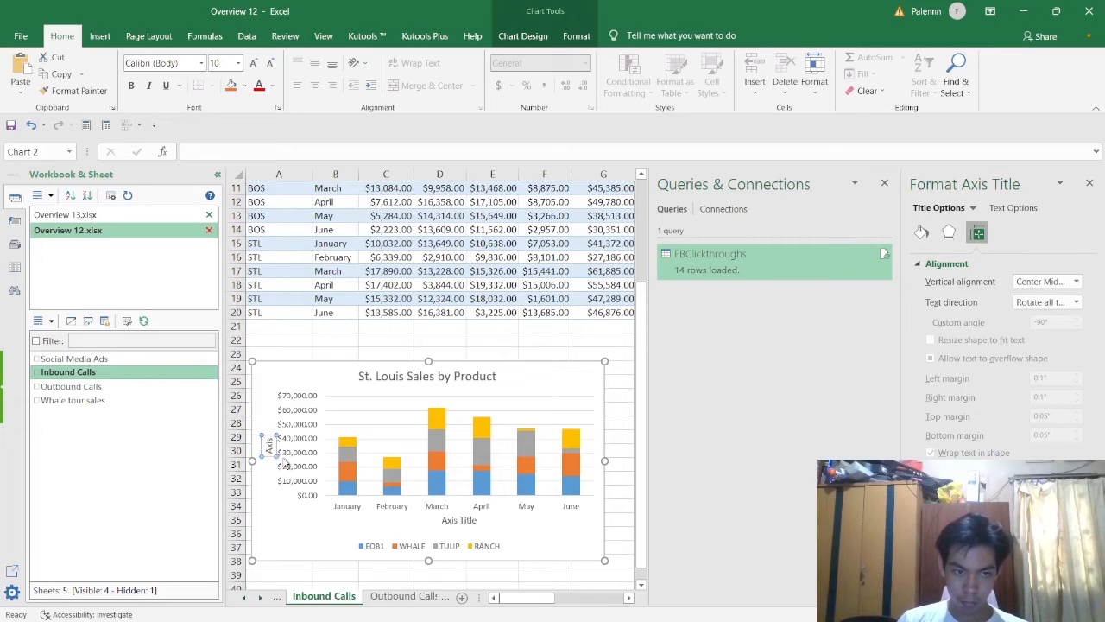
{"action": "key", "text": "BackSpace"}
{"action": "key", "text": "BackSpace"}
{"action": "key", "text": "BackSpace"}
{"action": "key", "text": "BackSpace"}
{"action": "type", "text": "S"}
{"action": "type", "text": "a"}
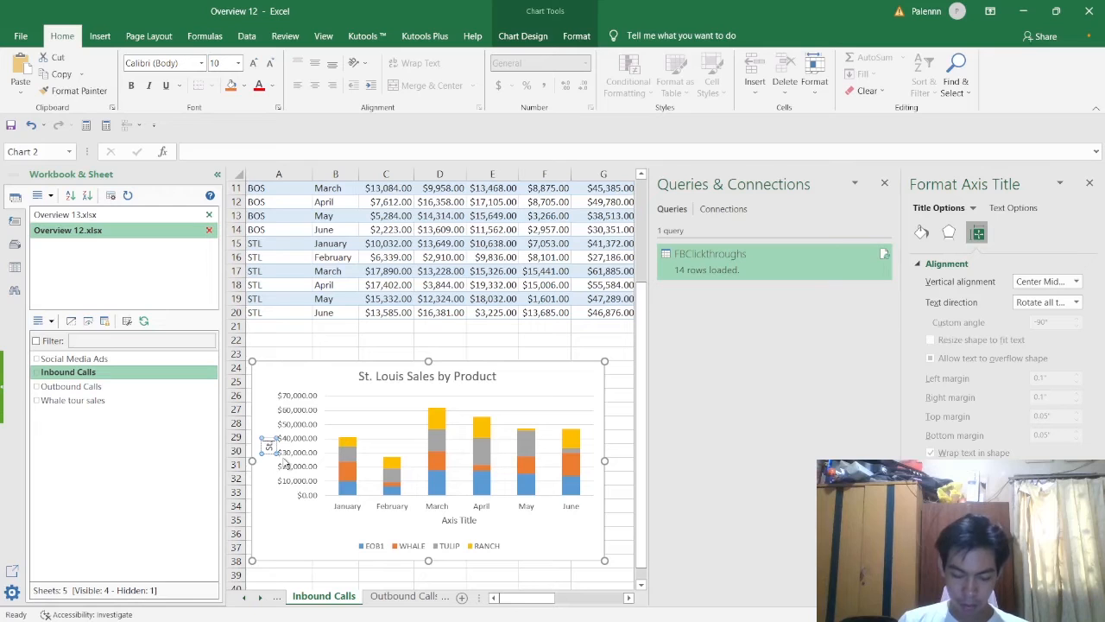
{"action": "type", "text": ". Louis S"}
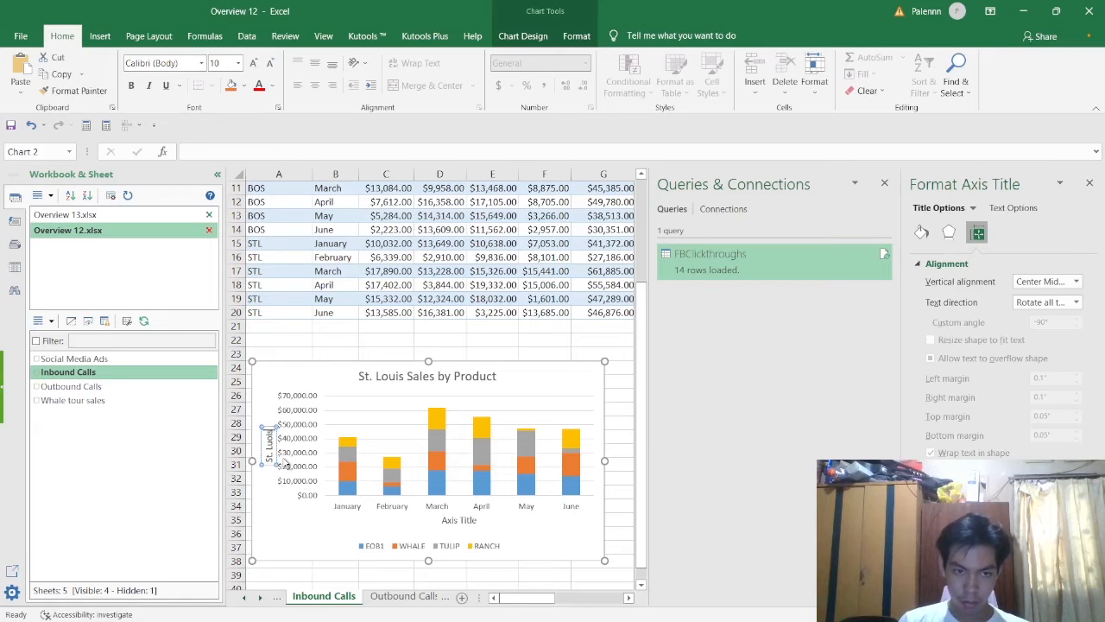
{"action": "type", "text": "ales by pr"}
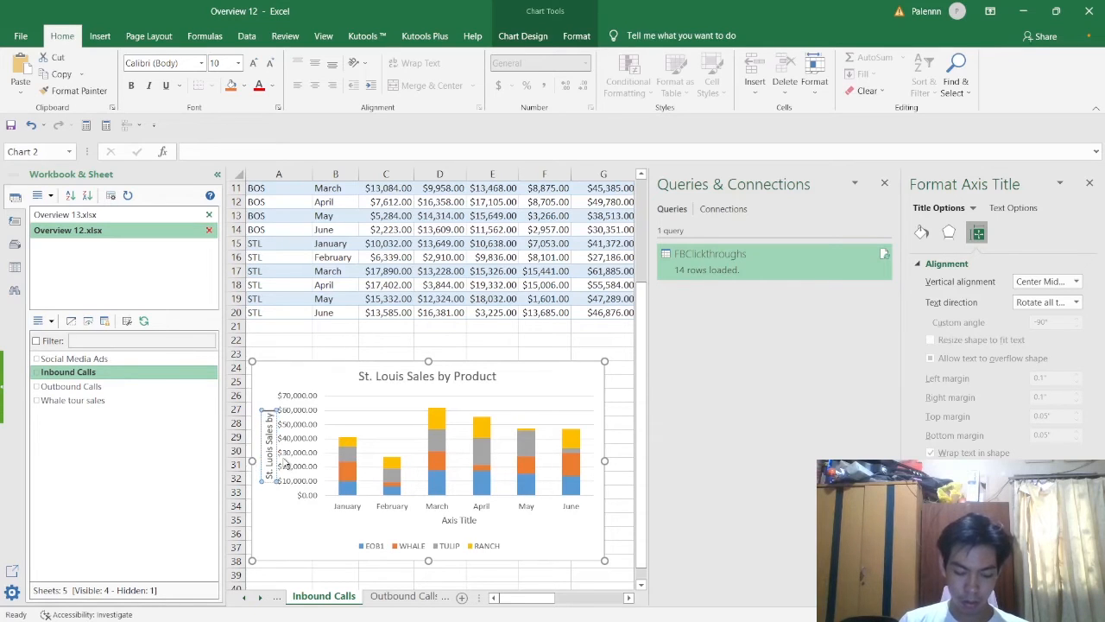
{"action": "type", "text": "oduct"}
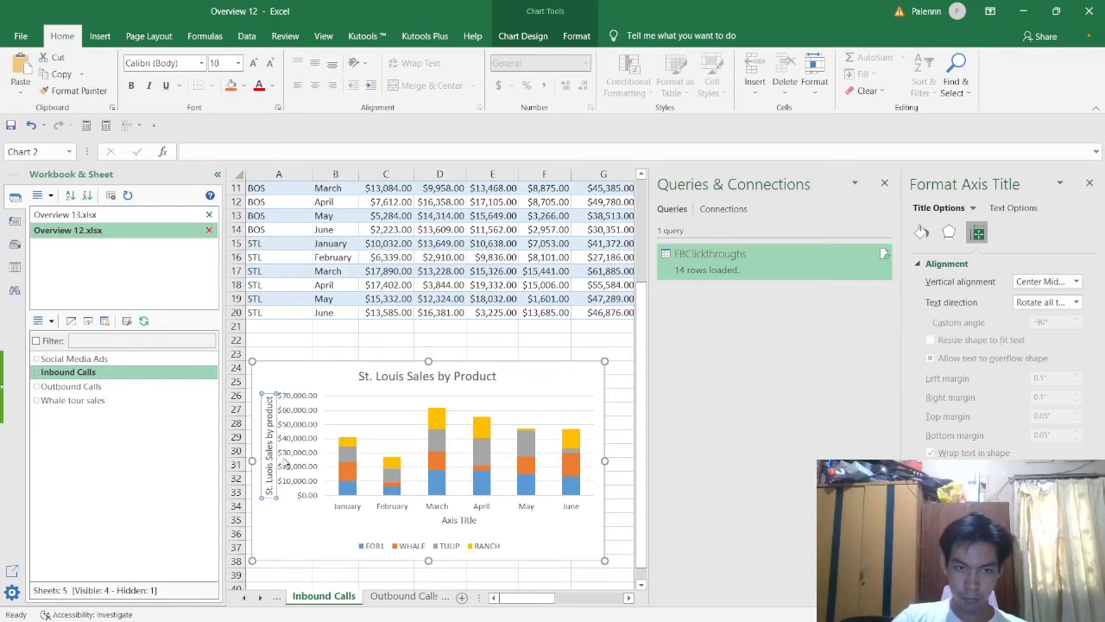
{"action": "left_click", "coordinate": [514, 351]}
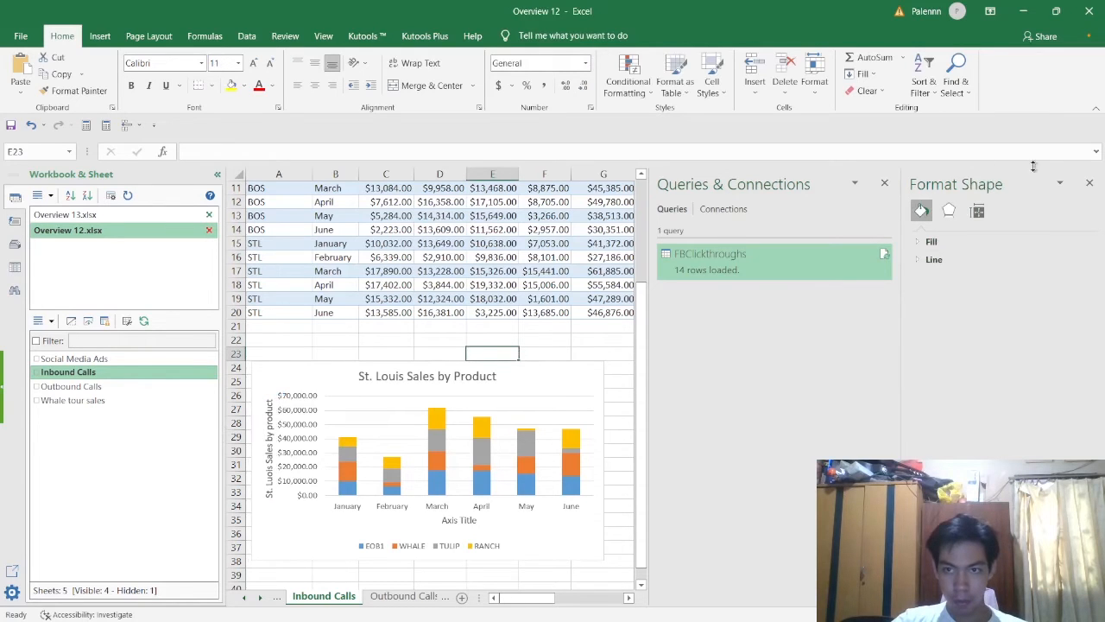
{"action": "left_click", "coordinate": [1090, 183]}
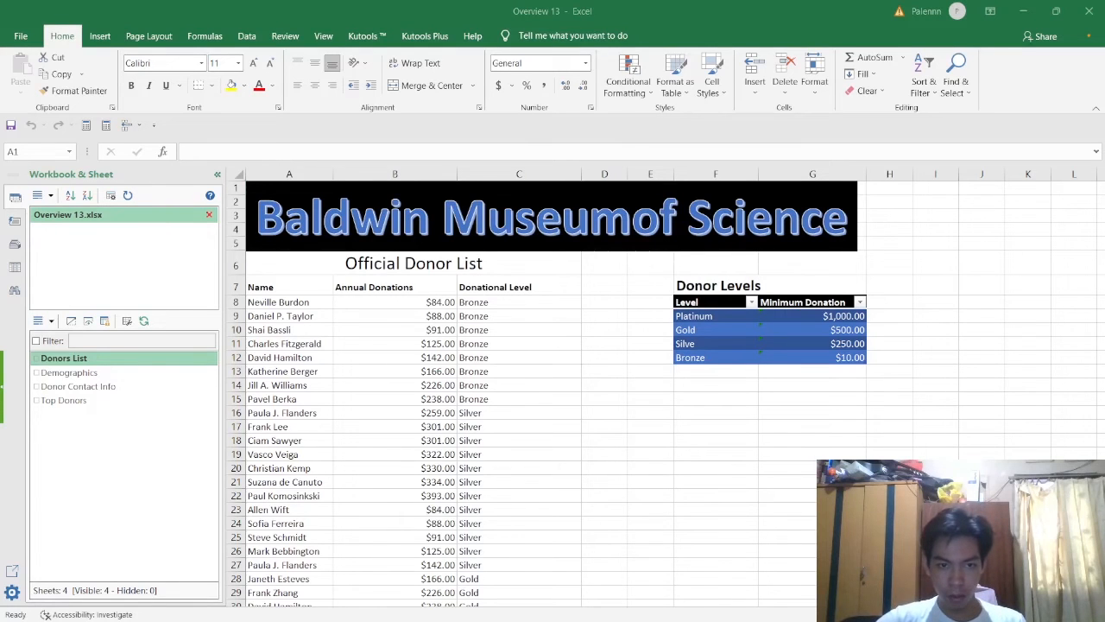
Review the Donors List sheet in the Overview 13 workbook and open the Donor Contact Info sheet
{"action": "left_click", "coordinate": [638, 399]}
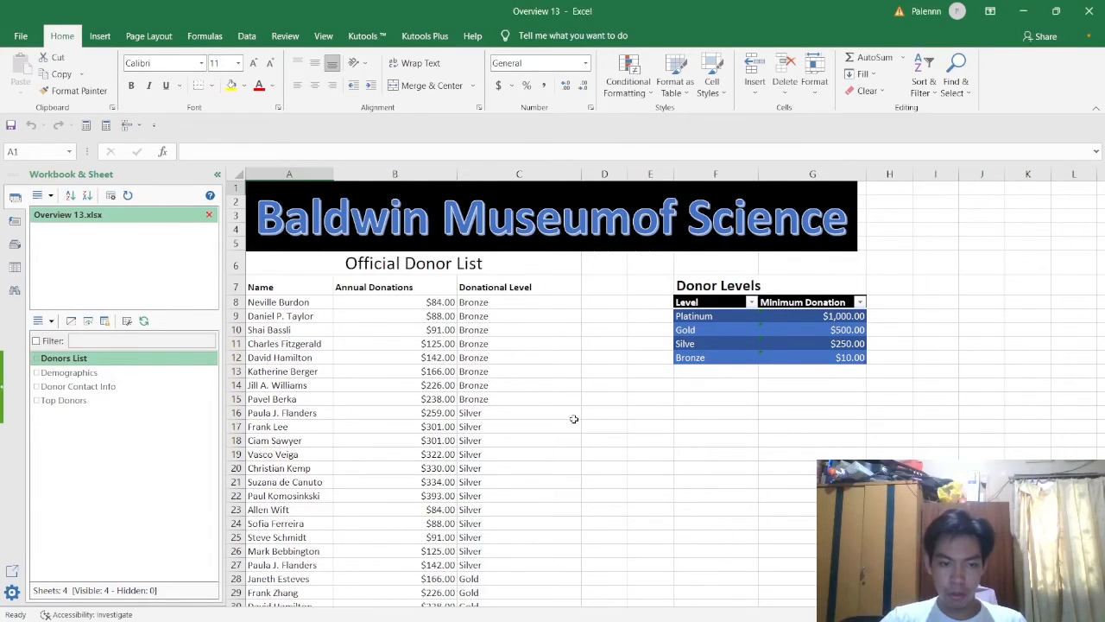
{"action": "scroll", "coordinate": [633, 366], "scroll_direction": "down", "scroll_amount": 1}
{"action": "scroll", "coordinate": [634, 365], "scroll_direction": "up", "scroll_amount": 1}
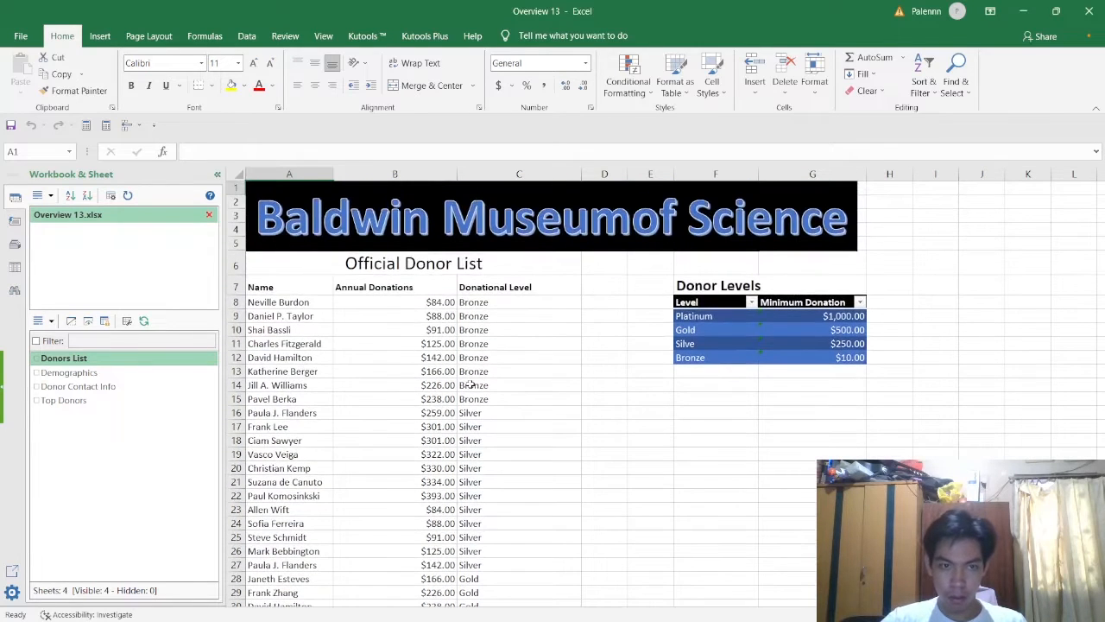
{"action": "left_click", "coordinate": [250, 495]}
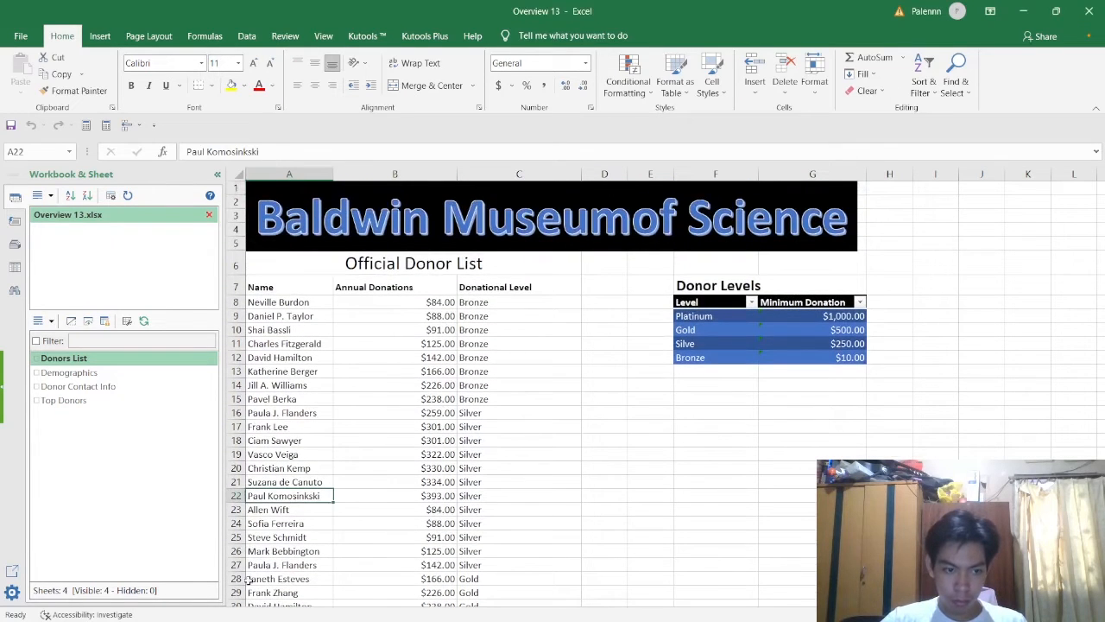
{"action": "scroll", "coordinate": [987, 348], "scroll_direction": "down", "scroll_amount": 12}
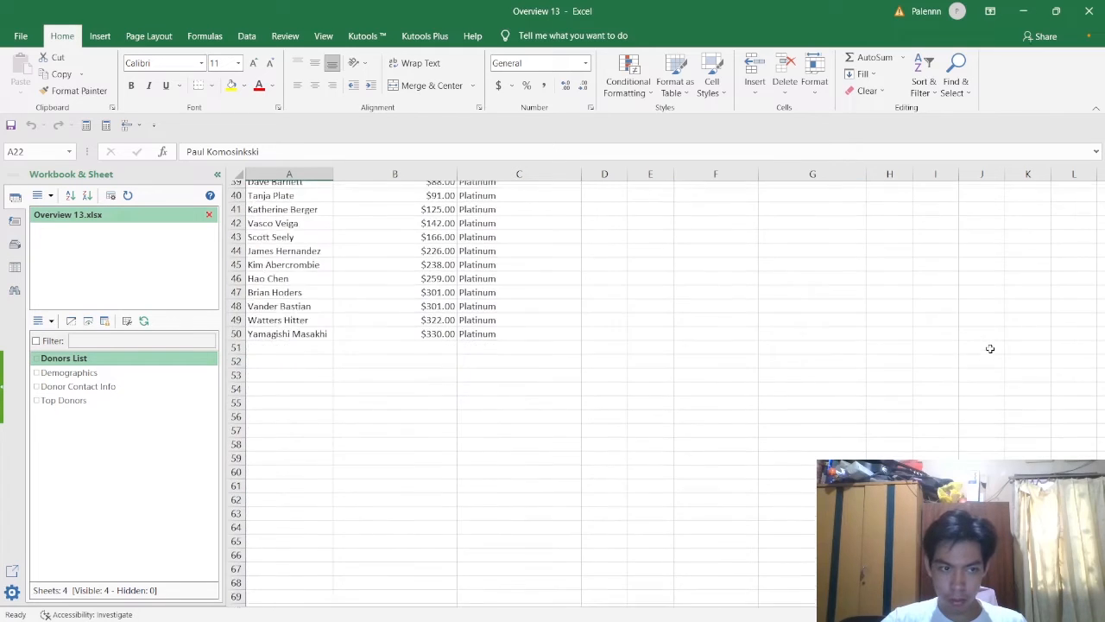
{"action": "scroll", "coordinate": [987, 348], "scroll_direction": "up", "scroll_amount": 12}
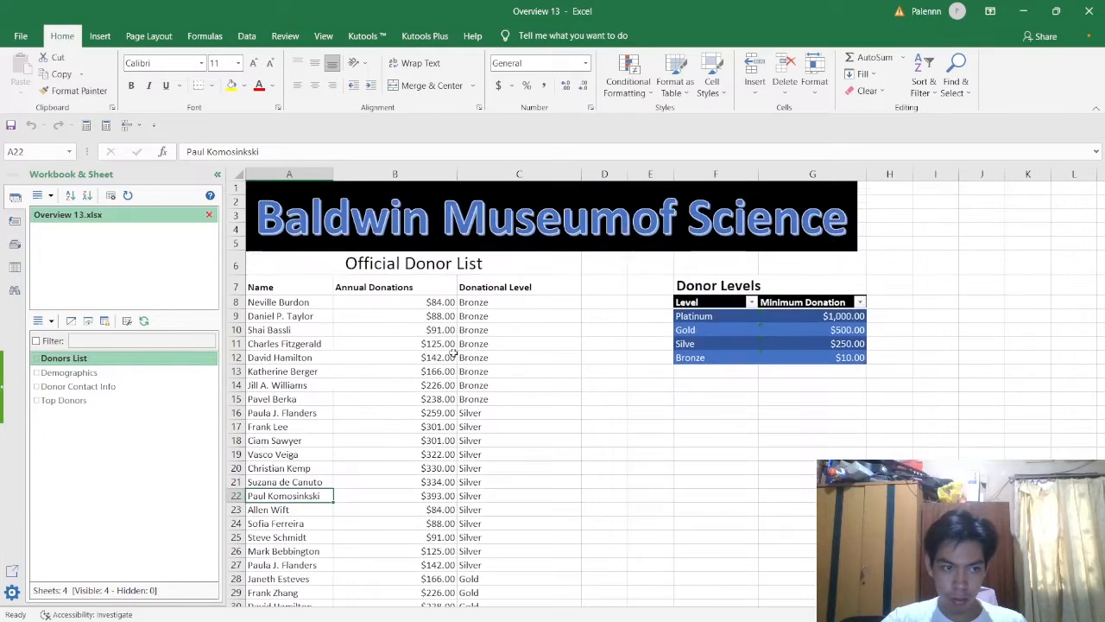
{"action": "left_click", "coordinate": [97, 391]}
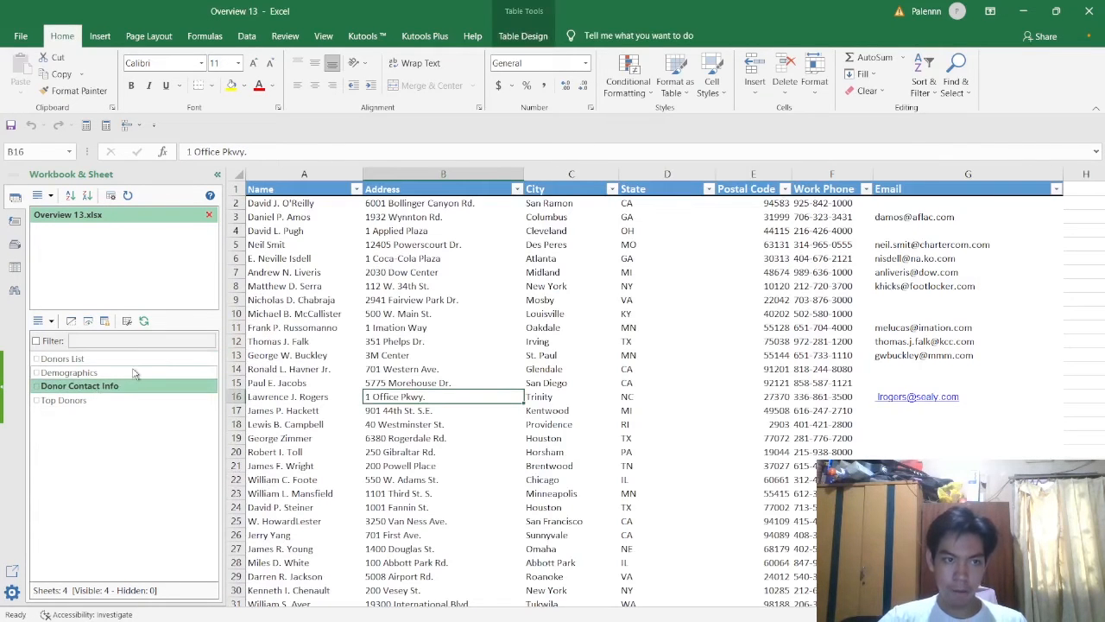
{"action": "key", "text": "alt+Tab"}
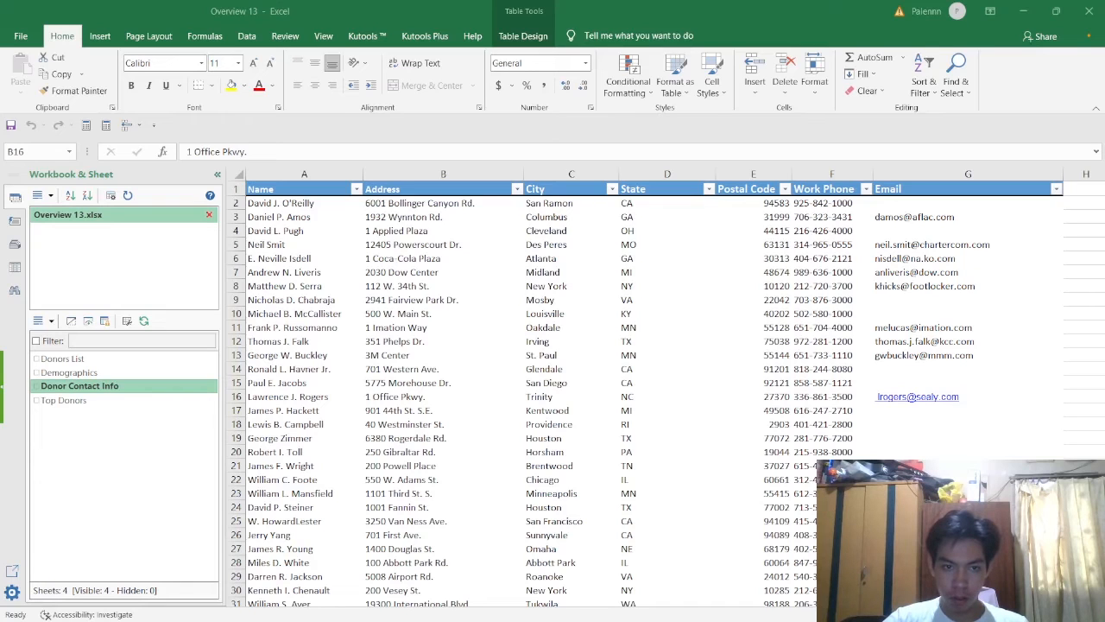
{"action": "key", "text": "alt+Tab"}
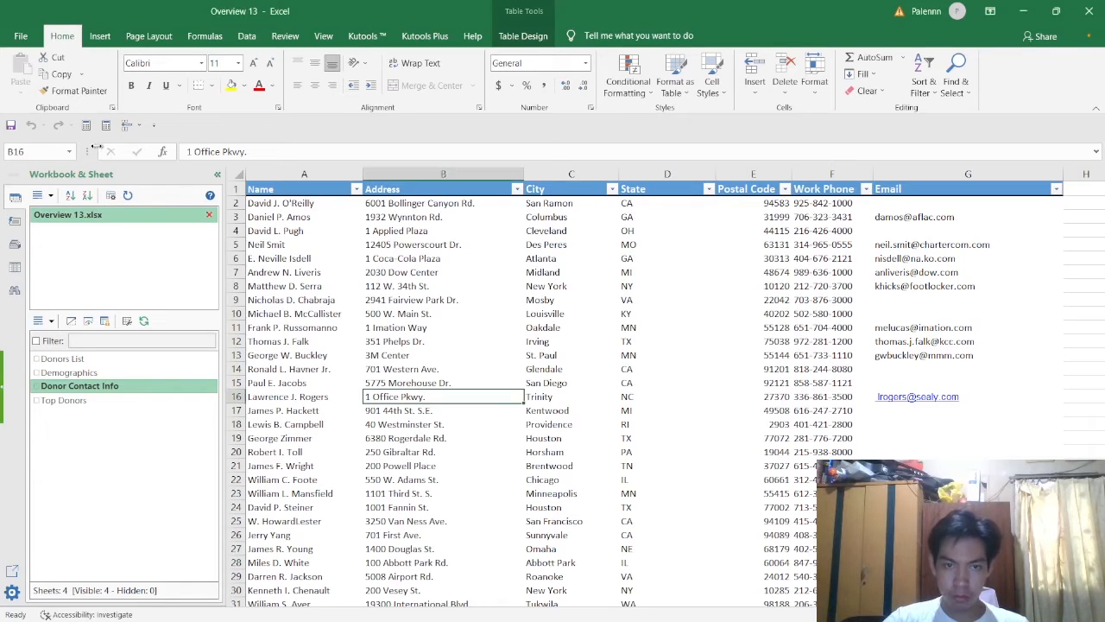
Try to insert a new table column before Work Phone on the Donor Contact Info sheet
{"action": "left_click", "coordinate": [853, 189]}
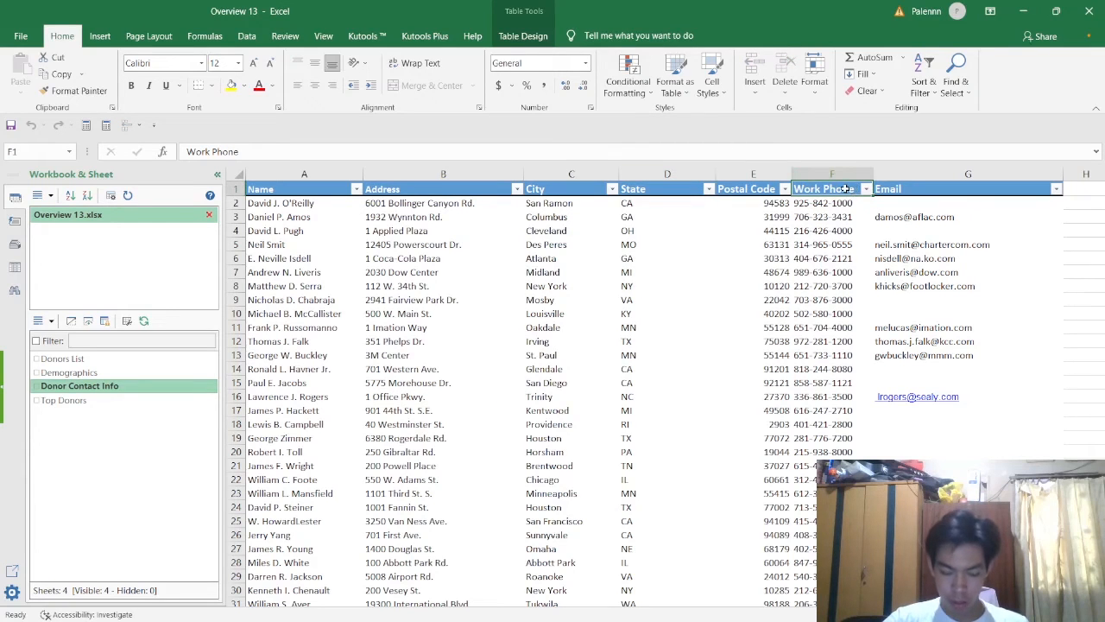
{"action": "key", "text": "ctrl+c"}
{"action": "left_click", "coordinate": [860, 173]}
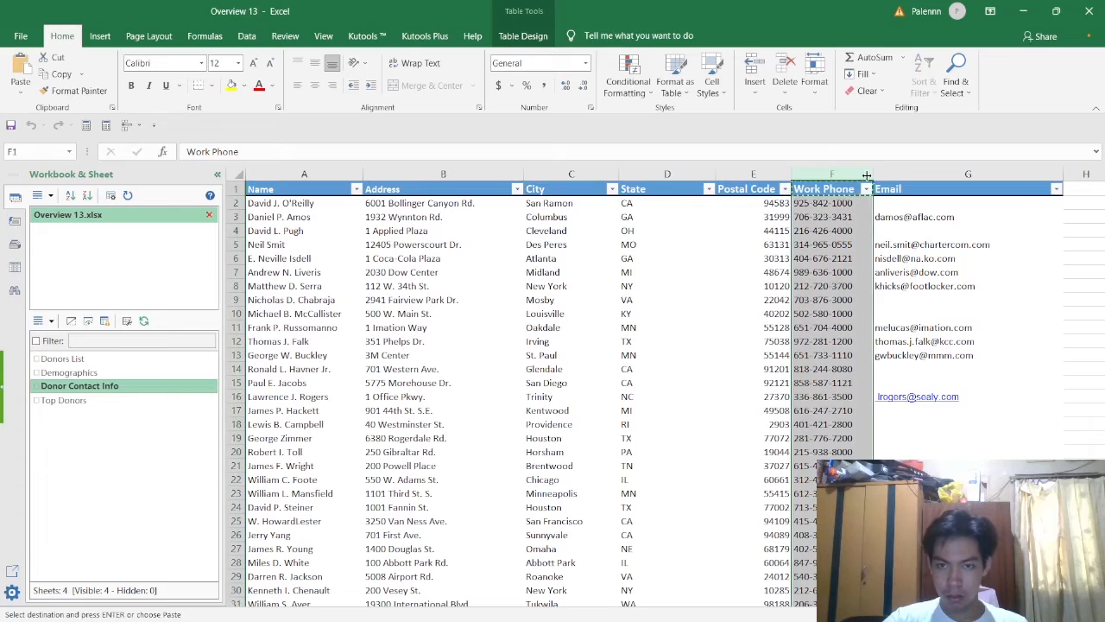
{"action": "key", "text": "Escape"}
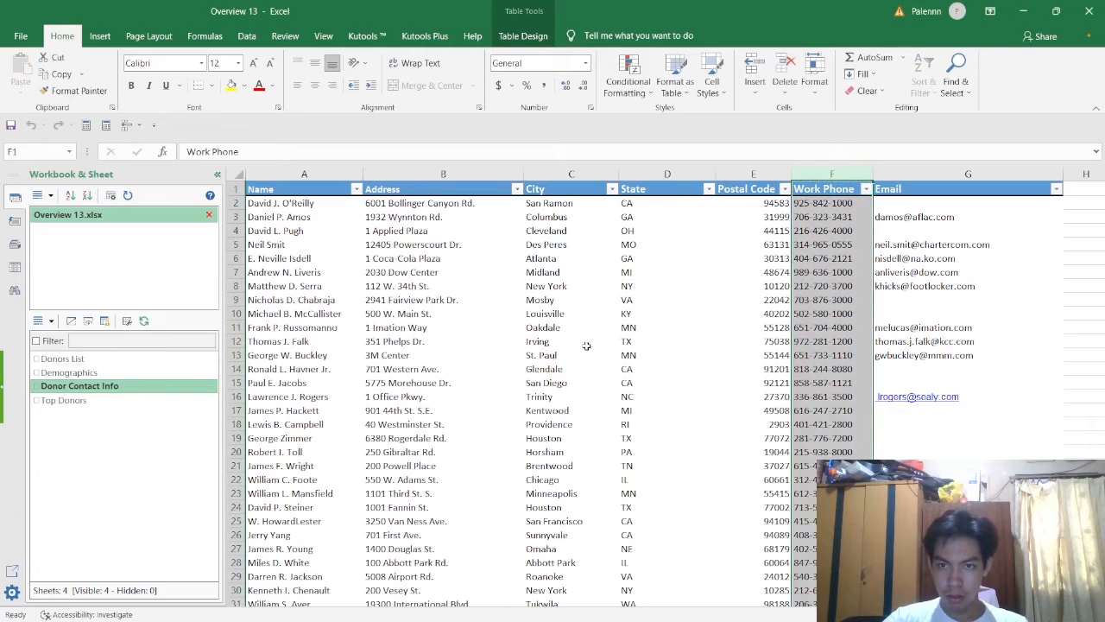
{"action": "key", "text": "alt+Tab"}
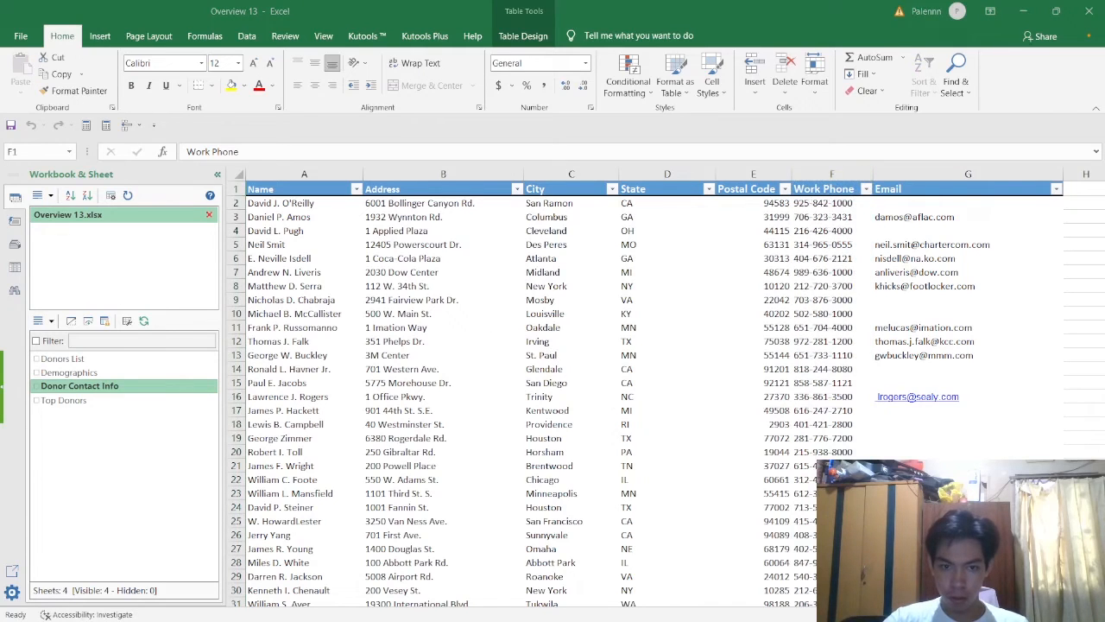
{"action": "key", "text": "alt+Tab"}
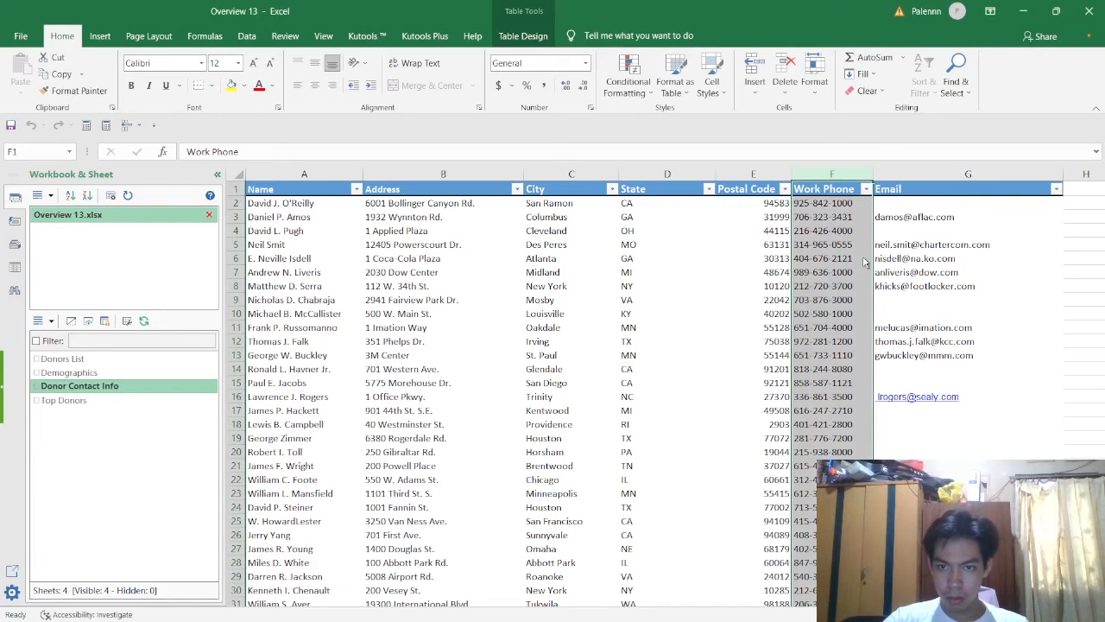
{"action": "key", "text": "ctrl+shift+plus"}
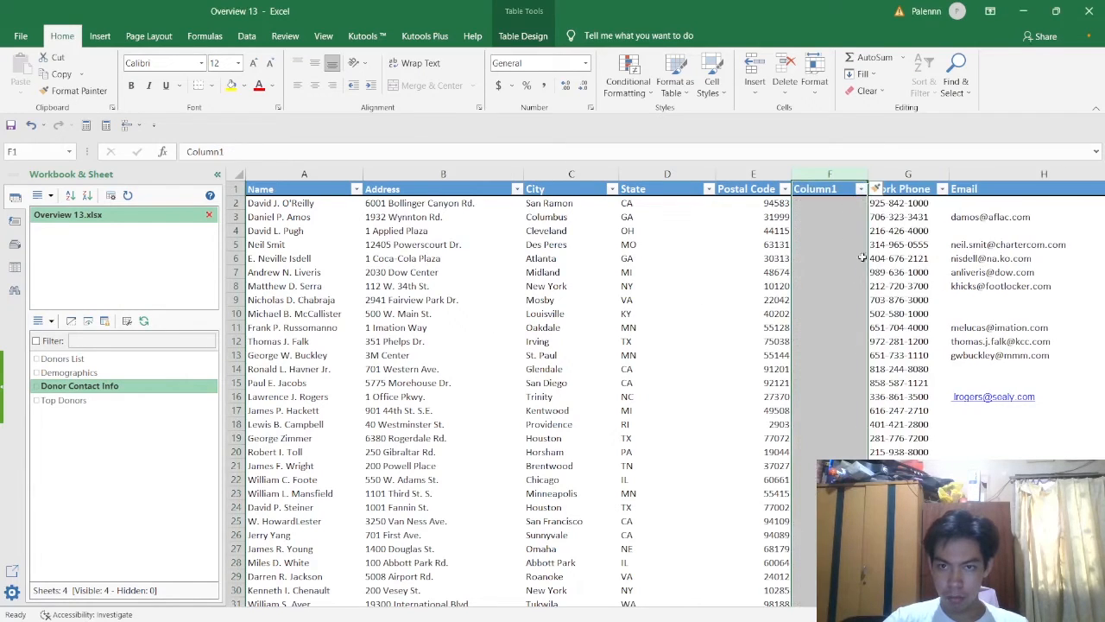
{"action": "key", "text": "ctrl+z"}
Replace the column added before Work Phone with a new table column between Work Phone and Email
{"action": "left_click", "coordinate": [937, 174]}
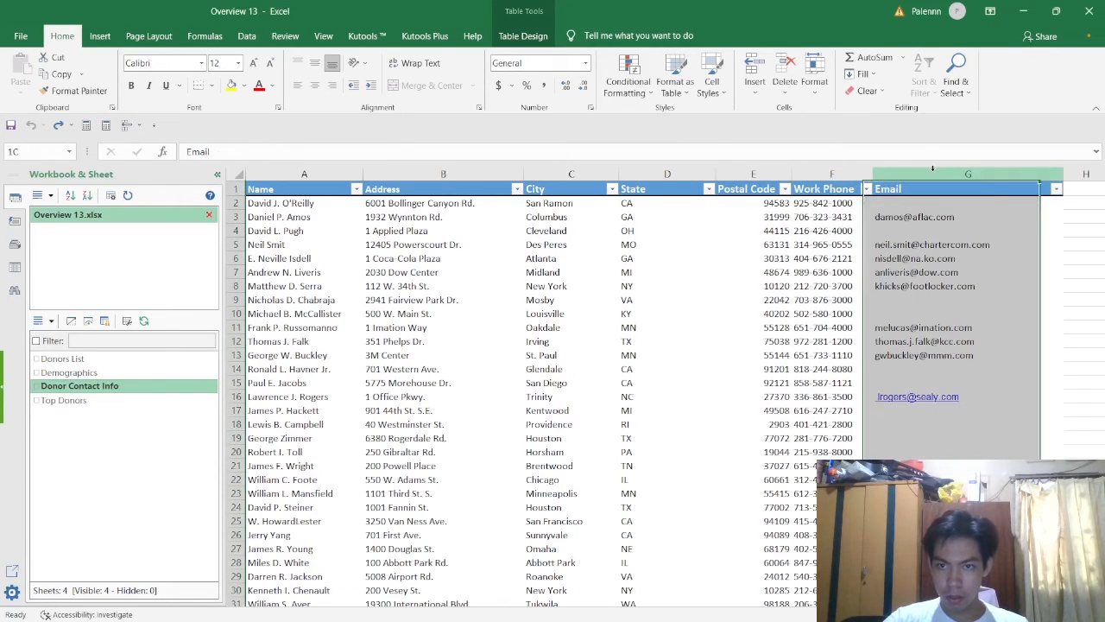
{"action": "key", "text": "ctrl+shift+plus"}
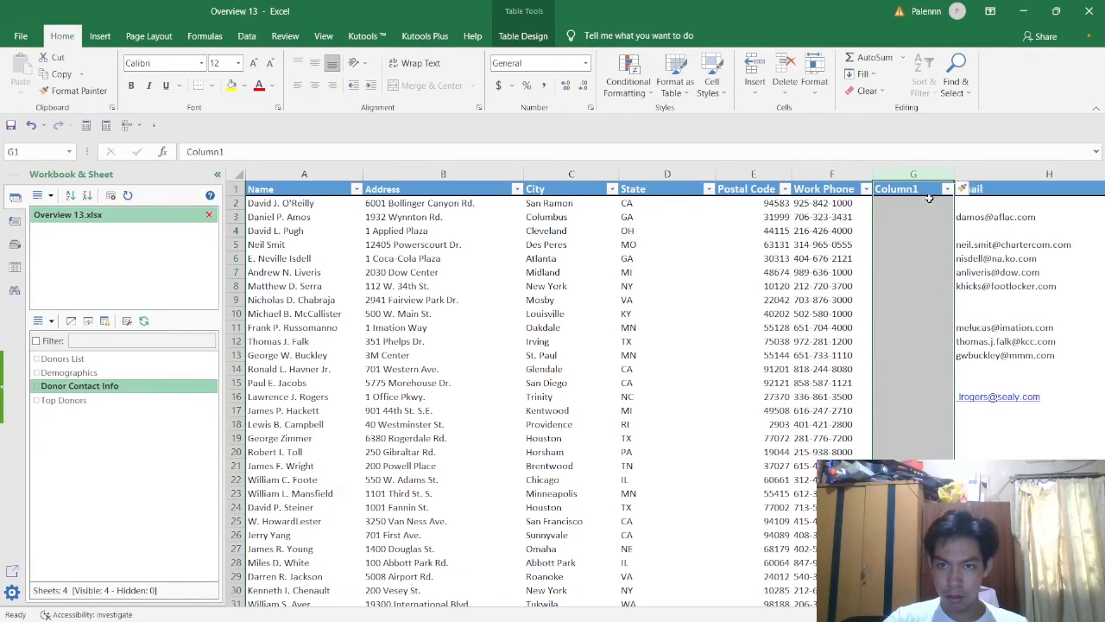
{"action": "key", "text": "F2"}
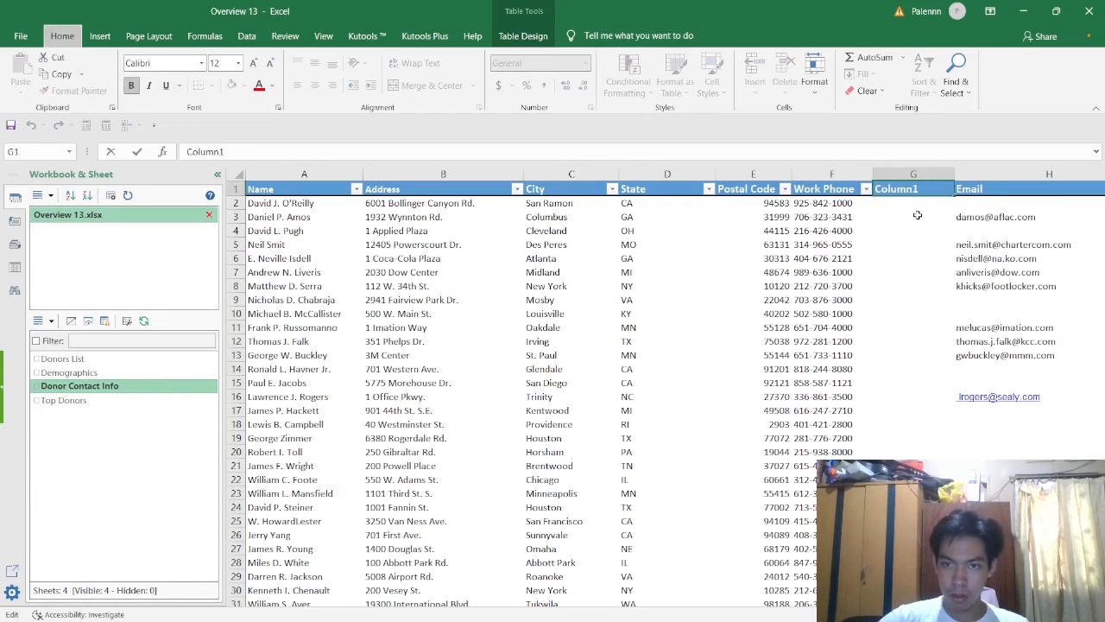
{"action": "left_click", "coordinate": [918, 176]}
{"action": "left_click", "coordinate": [919, 191]}
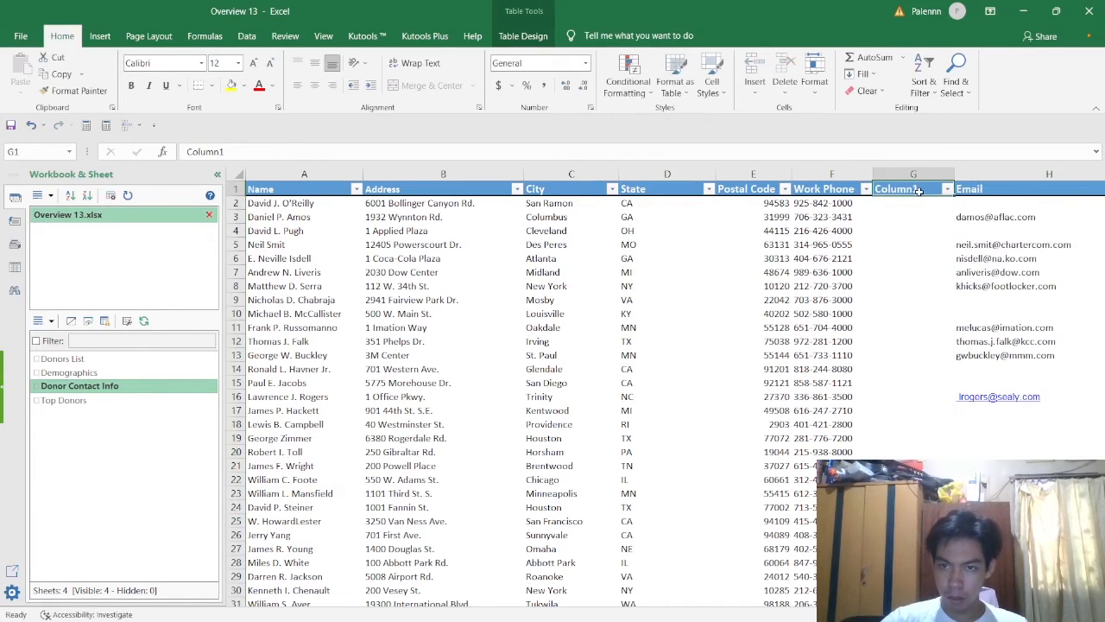
{"action": "key", "text": "ctrl+a"}
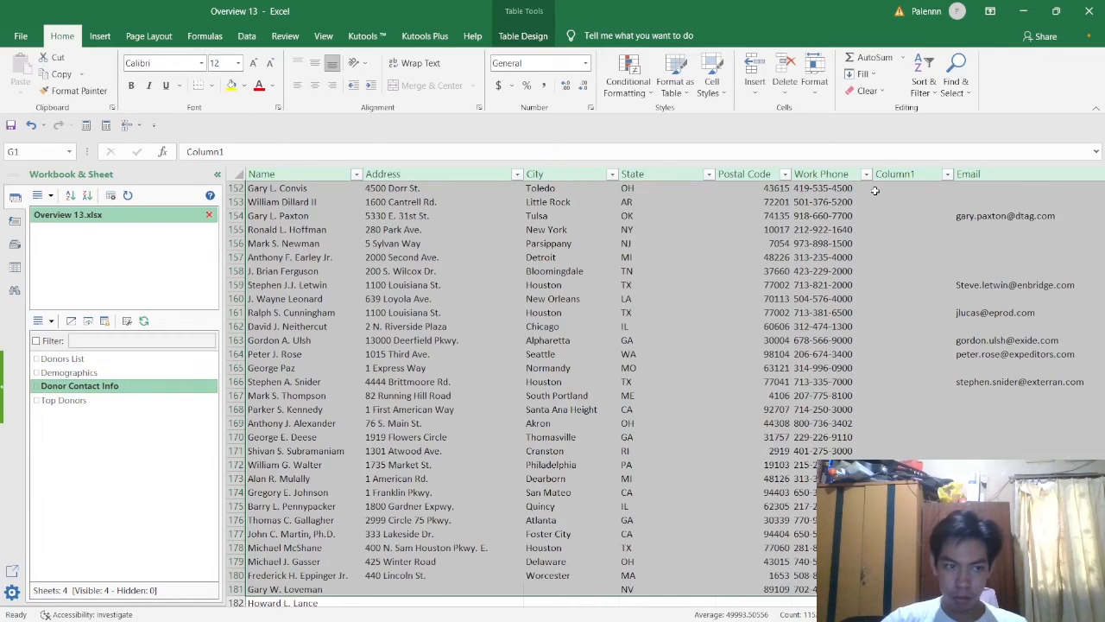
{"action": "left_click", "coordinate": [894, 176]}
{"action": "left_click", "coordinate": [893, 173]}
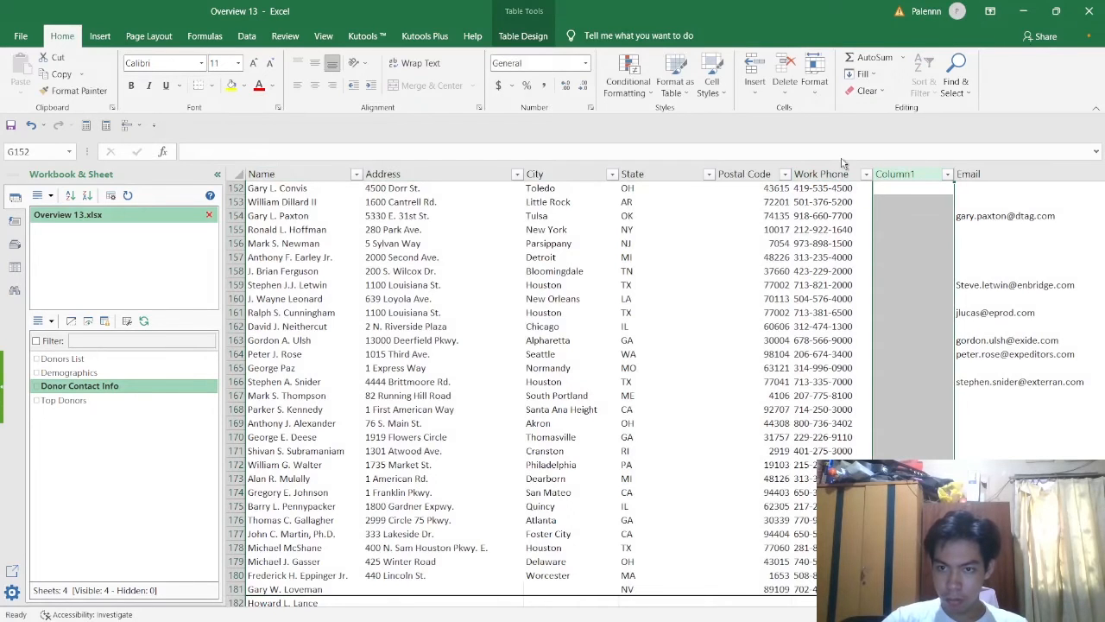
{"action": "left_click", "coordinate": [924, 158]}
{"action": "key", "text": "Escape"}
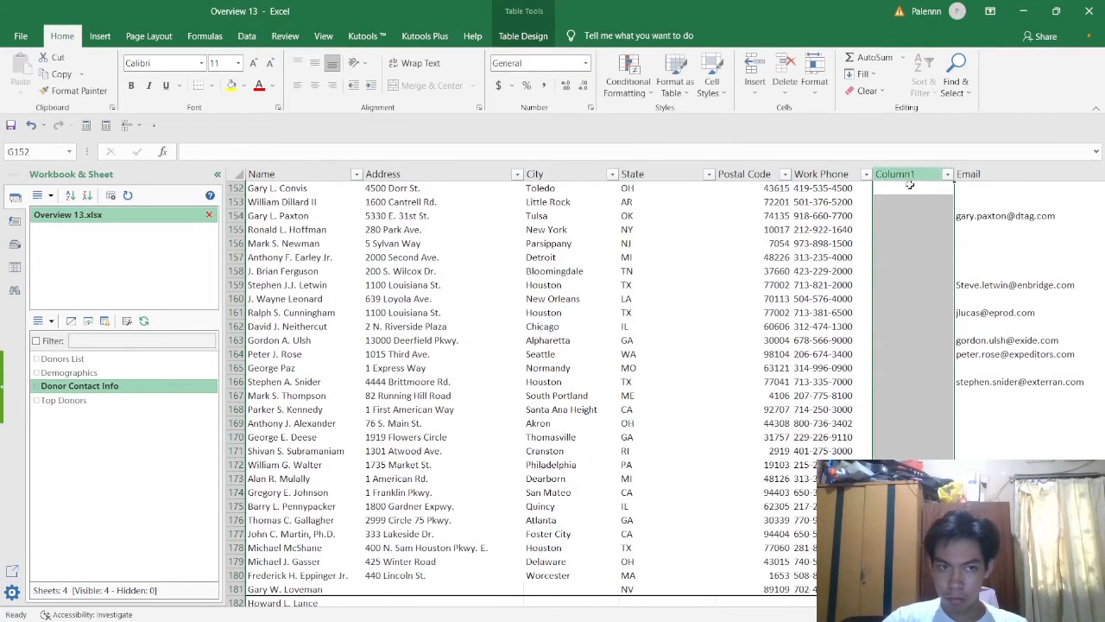
{"action": "left_click", "coordinate": [444, 241]}
{"action": "scroll", "coordinate": [691, 307], "scroll_direction": "up", "scroll_amount": 20}
{"action": "scroll", "coordinate": [714, 301], "scroll_direction": "up", "scroll_amount": 20}
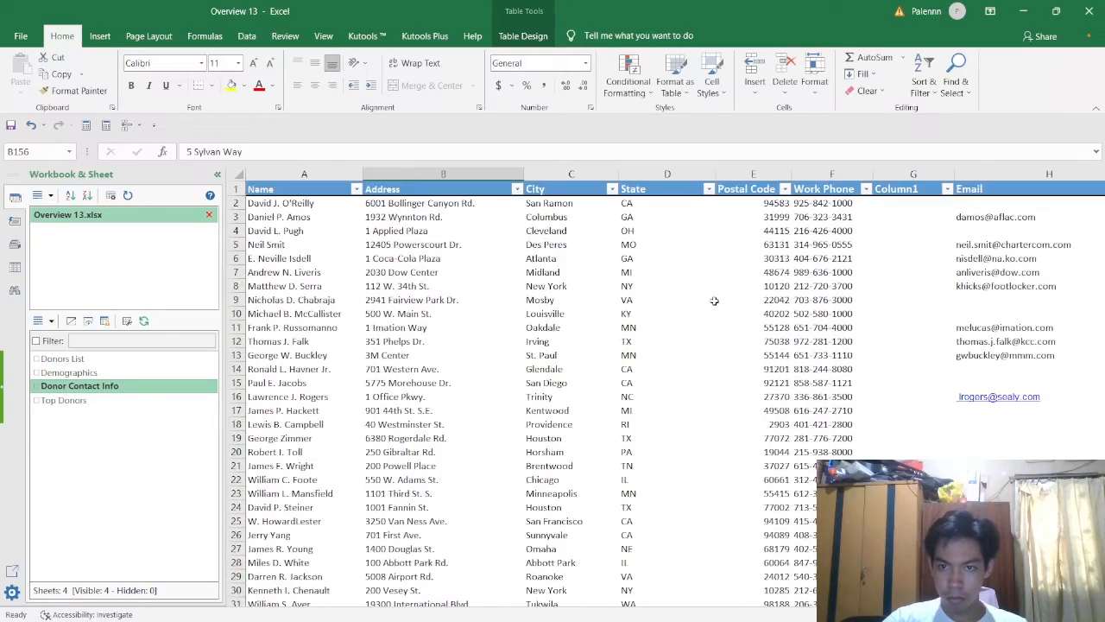
Rename the header of the new column between Work Phone and Email to "Cell Phone"
{"action": "left_click", "coordinate": [889, 192]}
{"action": "double_click", "coordinate": [901, 192]}
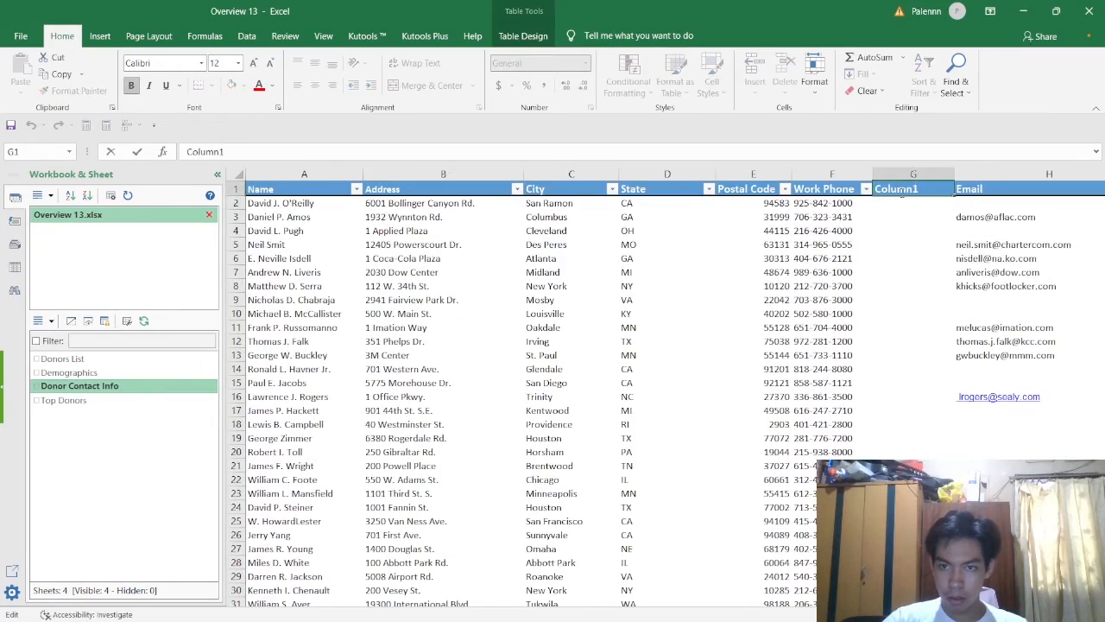
{"action": "key", "text": "BackSpace"}
{"action": "key", "text": "BackSpace"}
{"action": "key", "text": "BackSpace"}
{"action": "key", "text": "BackSpace"}
{"action": "key", "text": "BackSpace"}
{"action": "key", "text": "BackSpace"}
{"action": "key", "text": "BackSpace"}
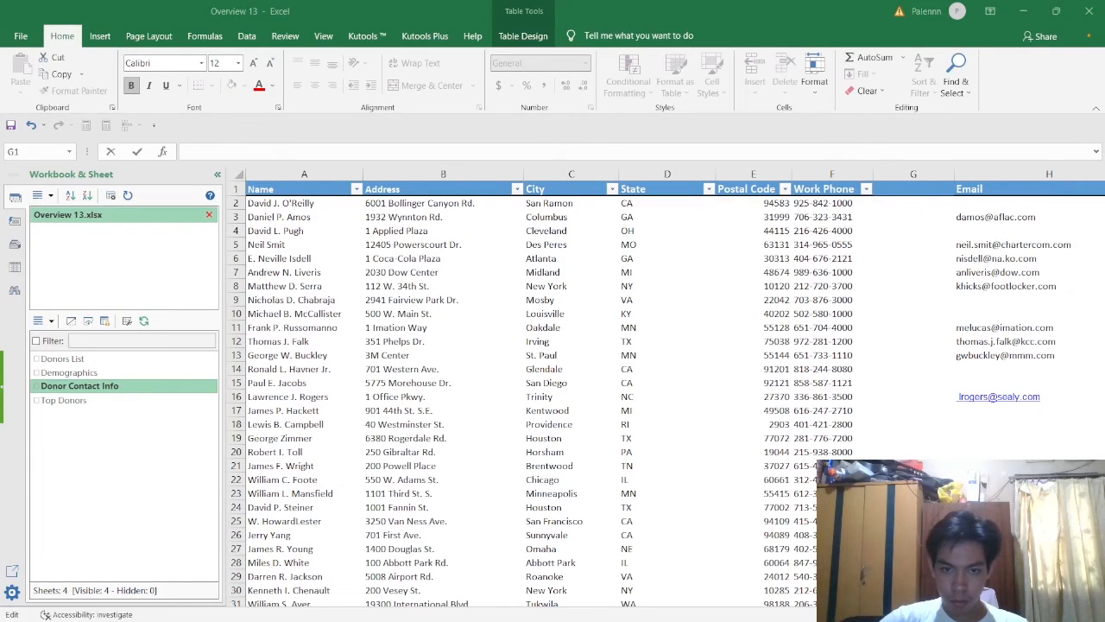
{"action": "type", "text": "C"}
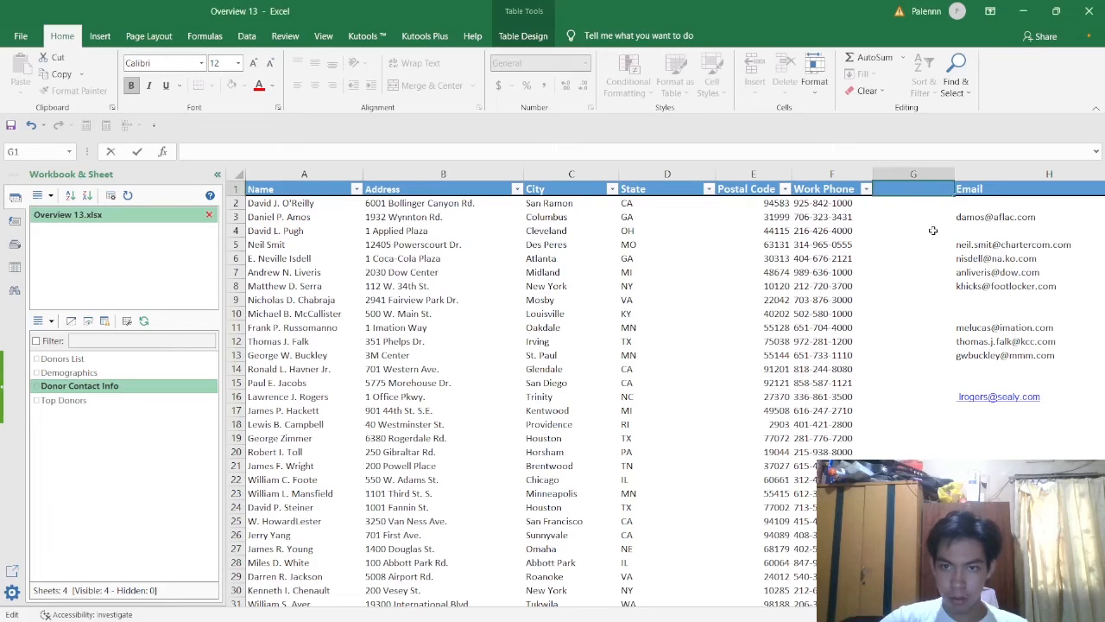
{"action": "type", "text": "ell Phone"}
{"action": "key", "text": "Return"}
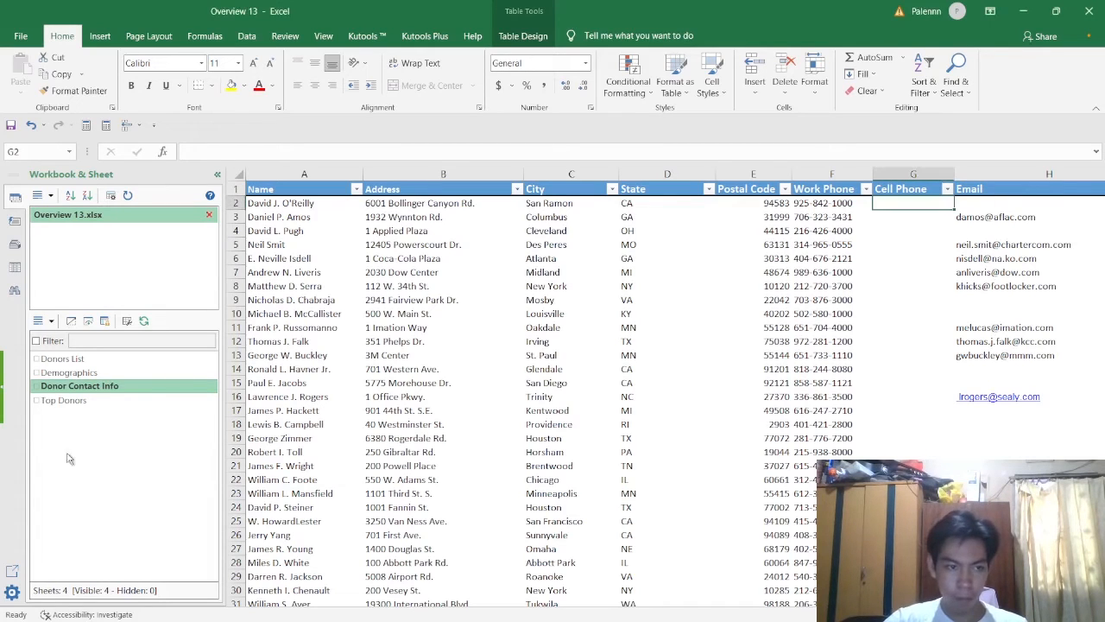
Select the Donor Levels table with its headers on the Donors List sheet and show its table design options
{"action": "left_click", "coordinate": [84, 357]}
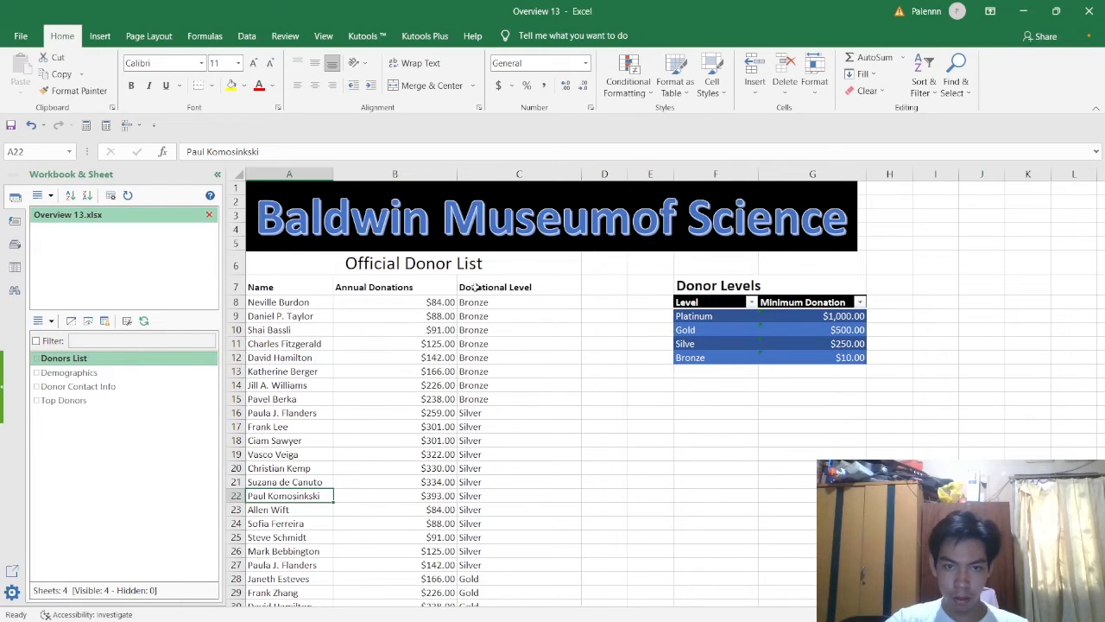
{"action": "left_click", "coordinate": [735, 289]}
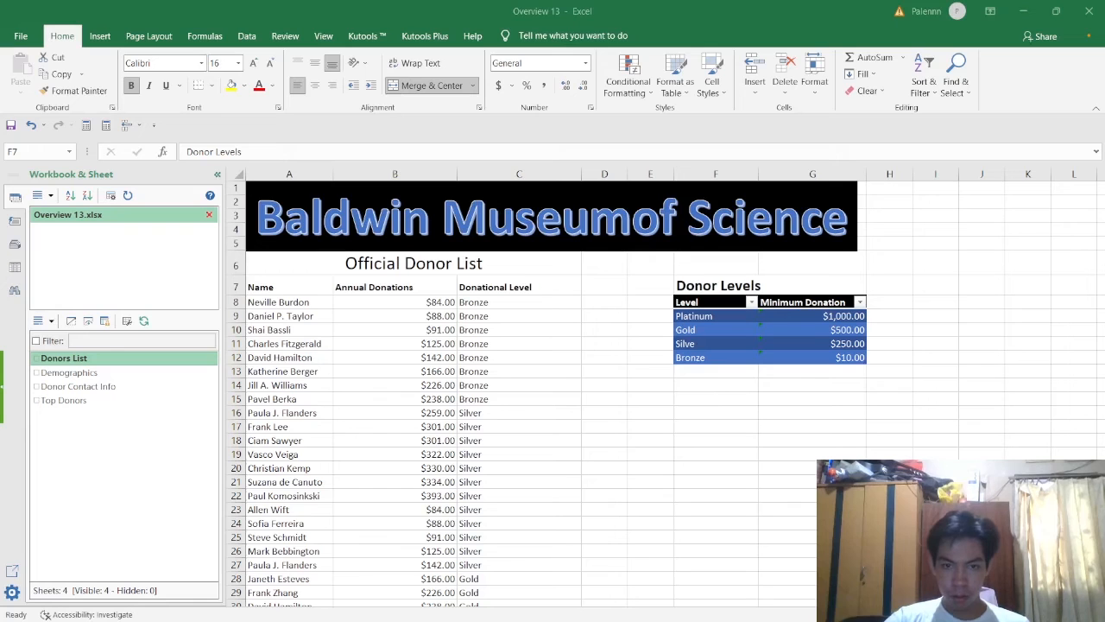
{"action": "key", "text": "alt+Tab"}
{"action": "left_click", "coordinate": [714, 312]}
{"action": "left_click", "coordinate": [706, 303]}
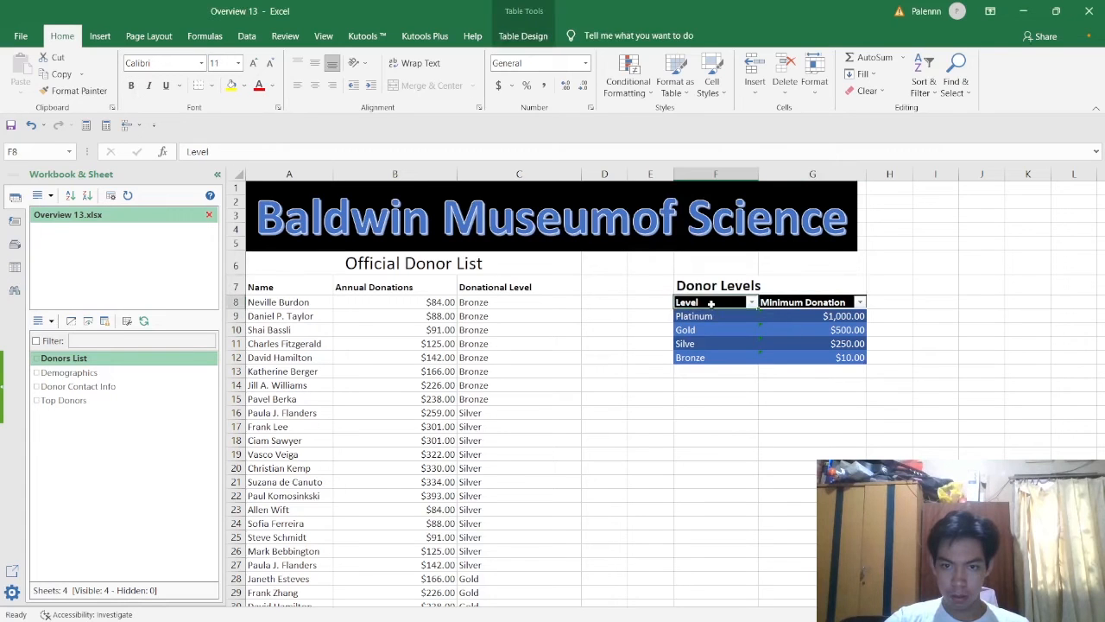
{"action": "left_click", "coordinate": [706, 294]}
{"action": "left_click", "coordinate": [706, 287]}
{"action": "left_click_drag", "start_coordinate": [708, 303], "coordinate": [815, 360]}
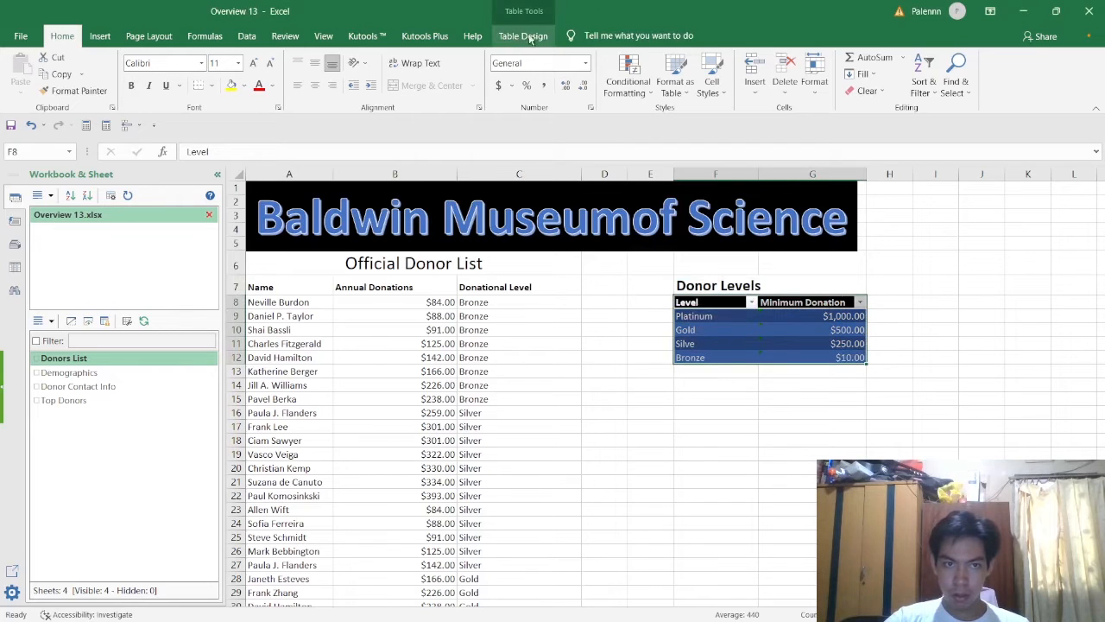
{"action": "left_click", "coordinate": [528, 37]}
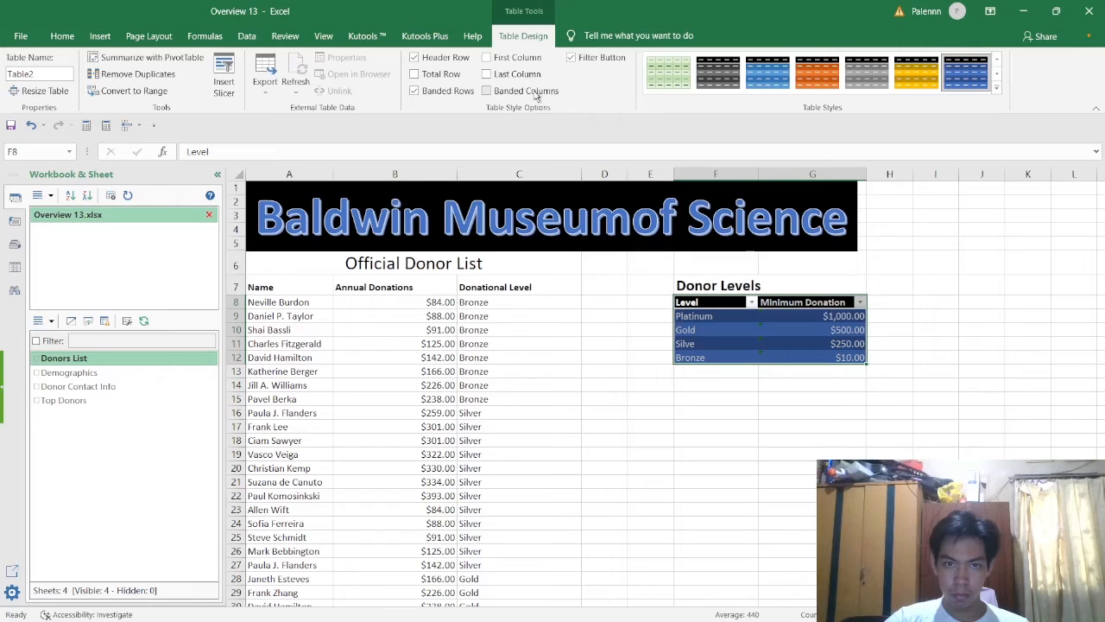
Try a total row on the Donor Levels table, then remove it and deselect the table
{"action": "left_click", "coordinate": [456, 80]}
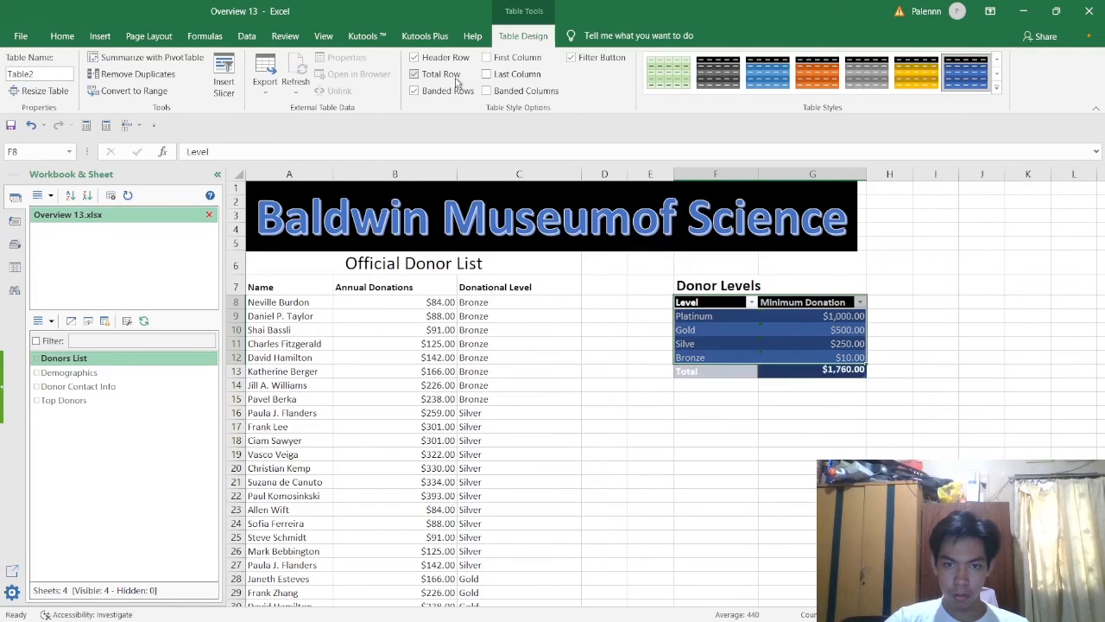
{"action": "left_click", "coordinate": [456, 80]}
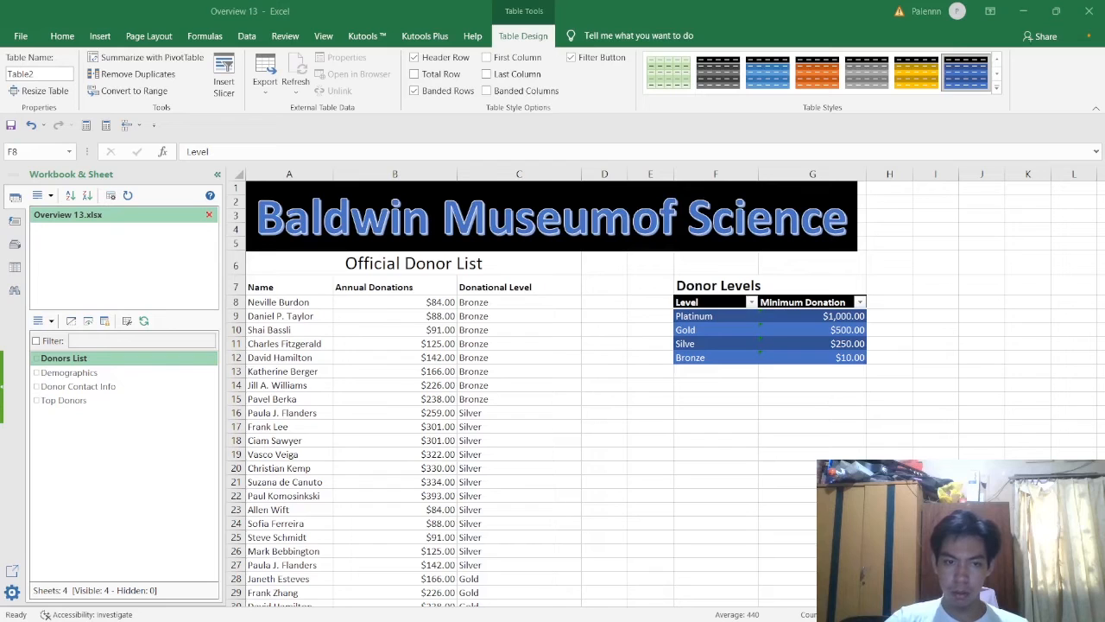
{"action": "key", "text": "ctrl+a"}
{"action": "left_click", "coordinate": [562, 386]}
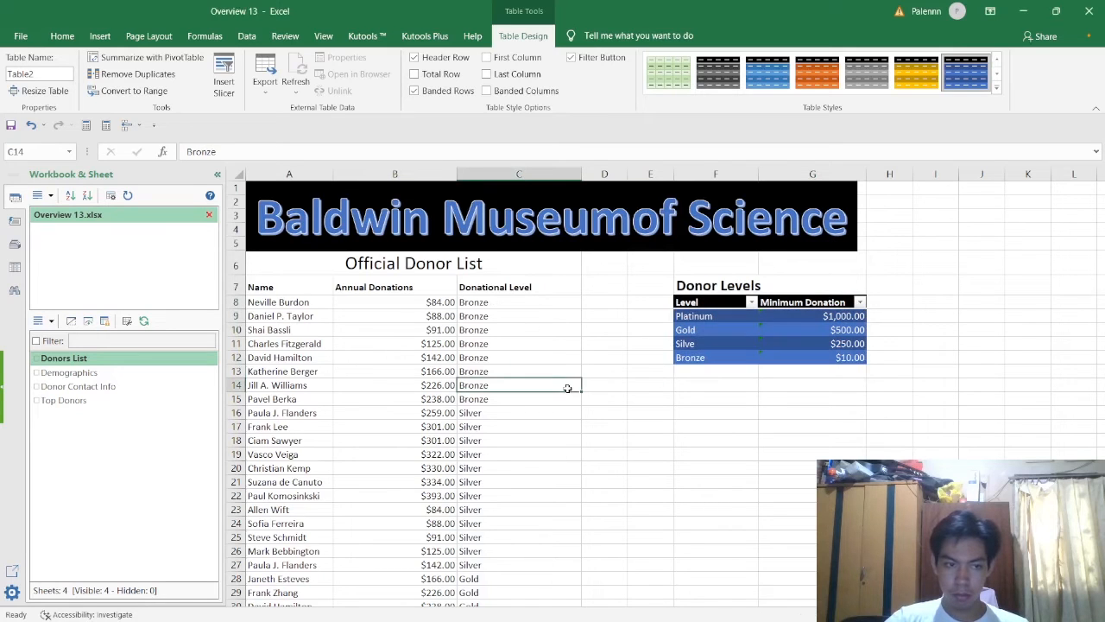
{"action": "left_click", "coordinate": [701, 381]}
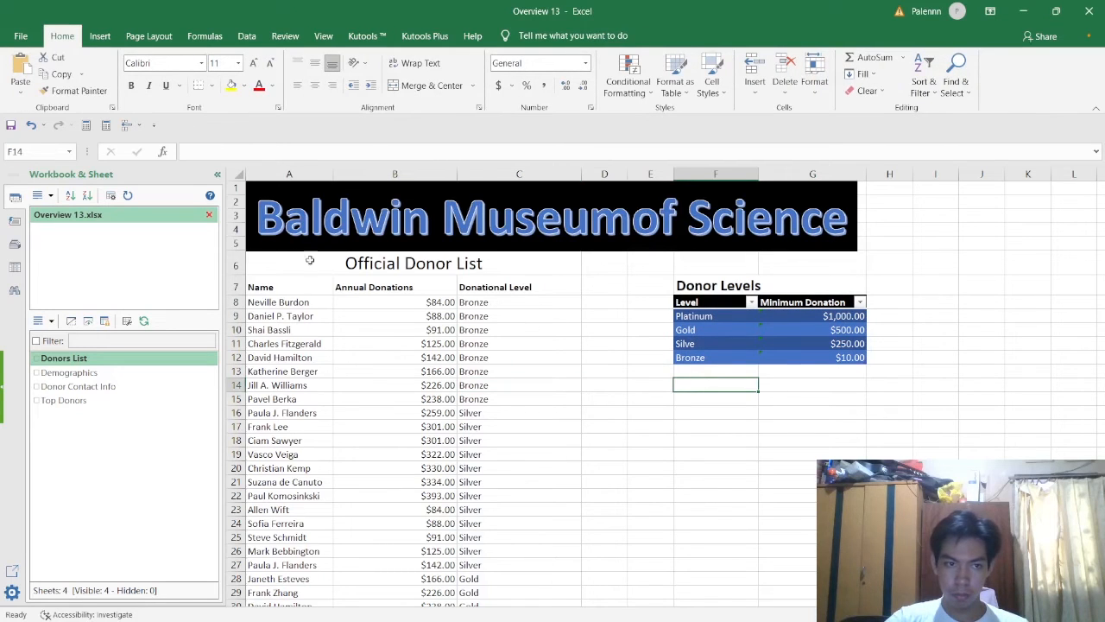
Examine the Official Donor List down to its last row and check the extent of the Donor Levels table
{"action": "scroll", "coordinate": [582, 361], "scroll_direction": "down", "scroll_amount": 16}
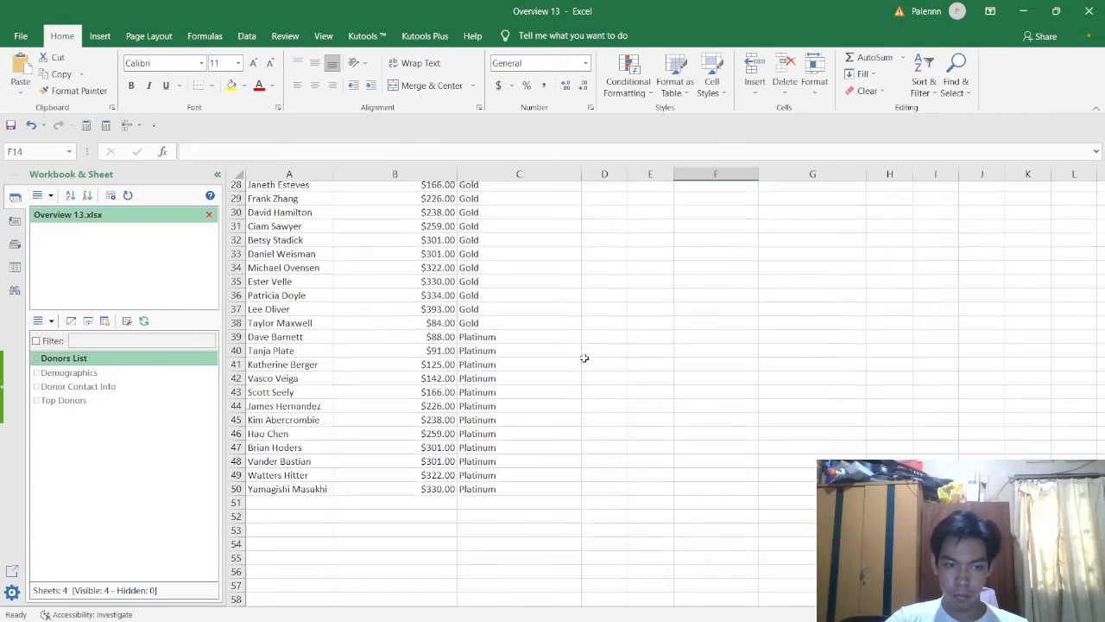
{"action": "scroll", "coordinate": [584, 357], "scroll_direction": "up", "scroll_amount": 3}
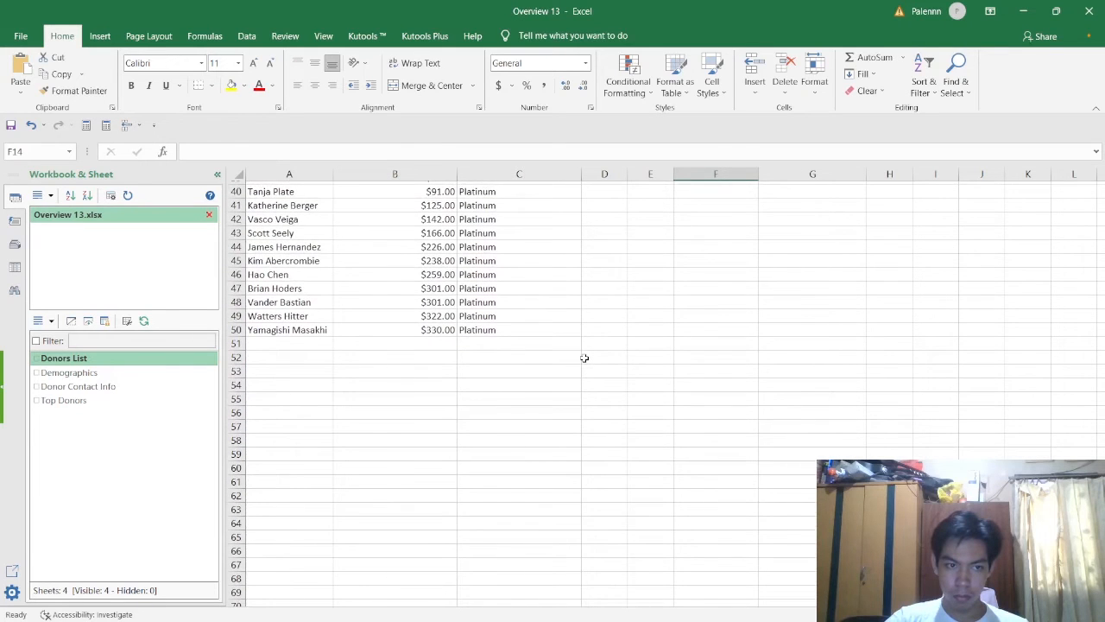
{"action": "scroll", "coordinate": [609, 343], "scroll_direction": "up", "scroll_amount": 3}
{"action": "scroll", "coordinate": [605, 330], "scroll_direction": "down", "scroll_amount": 3}
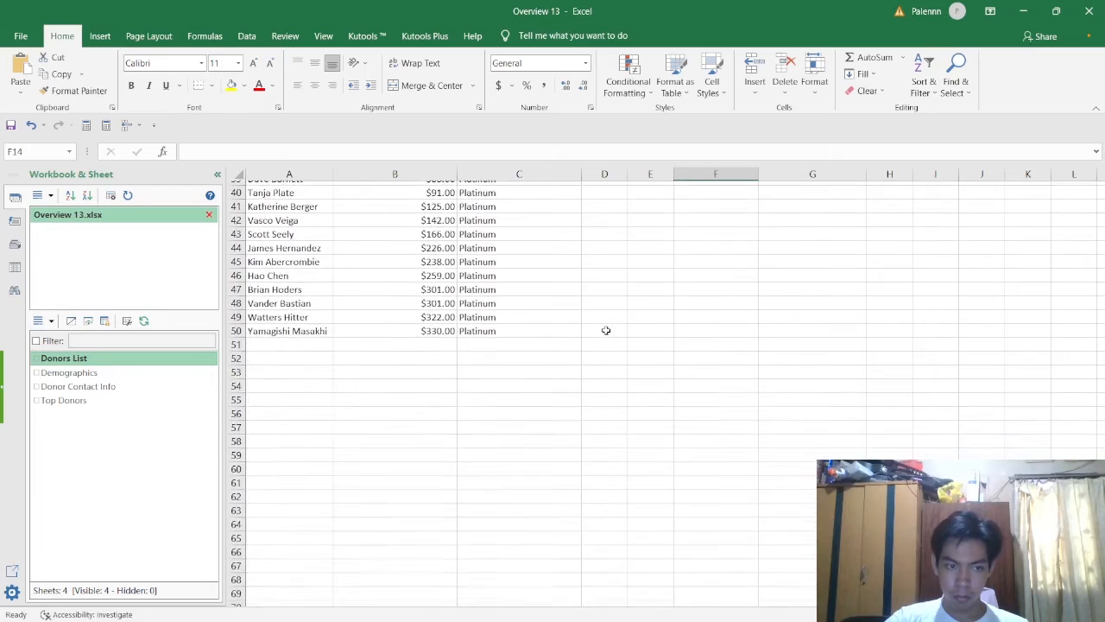
{"action": "scroll", "coordinate": [606, 330], "scroll_direction": "up", "scroll_amount": 13}
{"action": "left_click", "coordinate": [713, 316]}
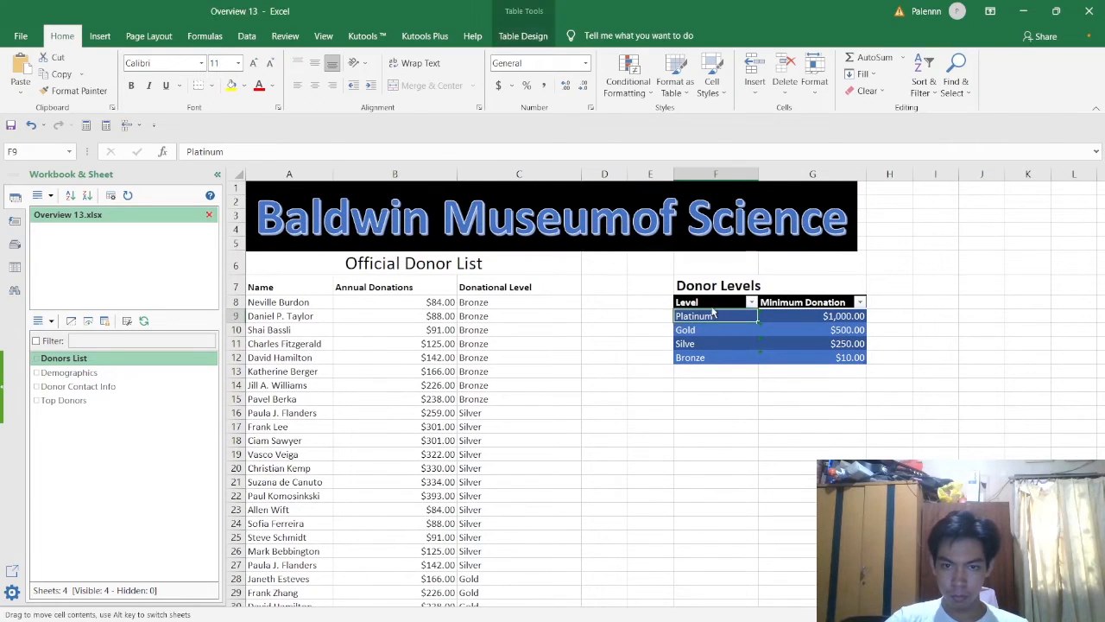
{"action": "left_click", "coordinate": [709, 303]}
{"action": "key", "text": "ctrl+a"}
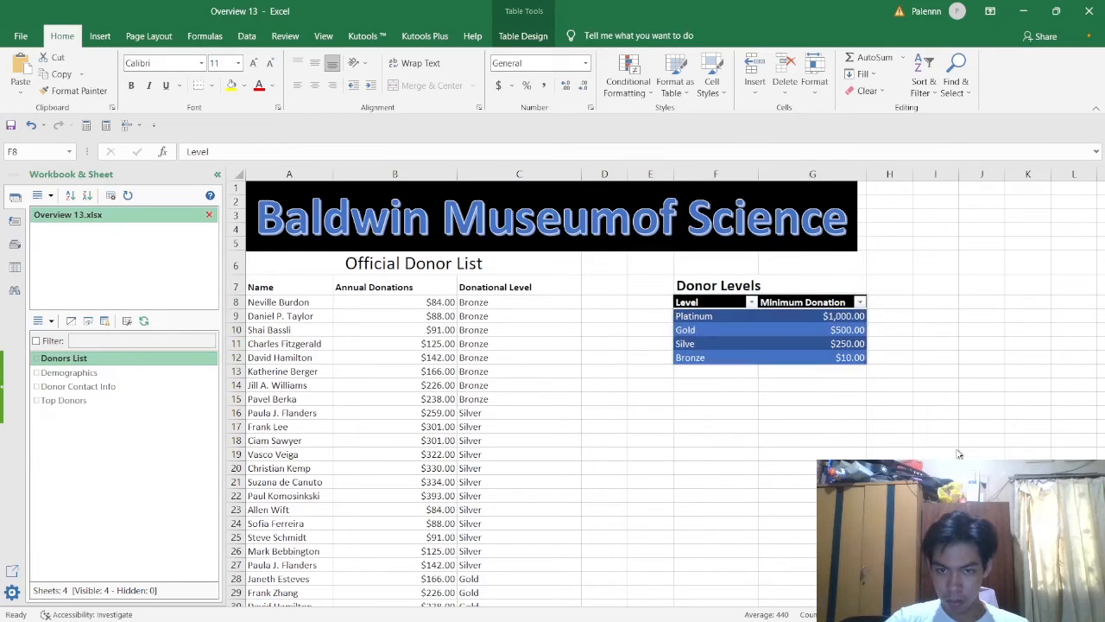
{"action": "left_click", "coordinate": [940, 357]}
{"action": "left_click", "coordinate": [771, 341]}
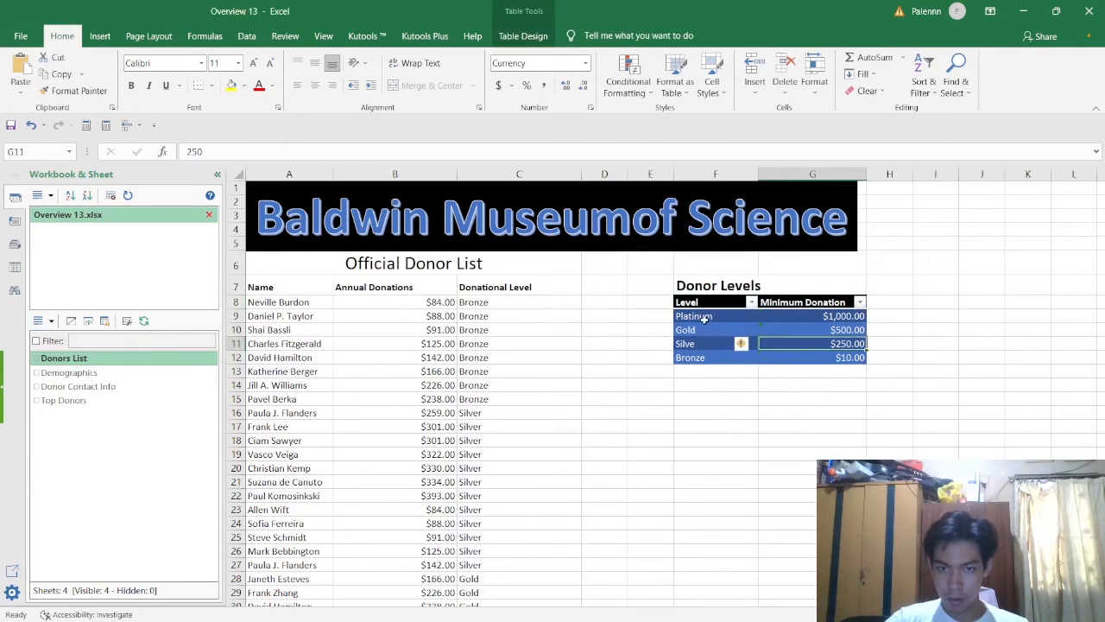
{"action": "left_click", "coordinate": [704, 318]}
{"action": "left_click", "coordinate": [694, 303]}
{"action": "left_click", "coordinate": [695, 316]}
{"action": "left_click", "coordinate": [695, 288]}
{"action": "left_click", "coordinate": [700, 302]}
{"action": "left_click", "coordinate": [728, 354]}
{"action": "left_click_drag", "start_coordinate": [716, 304], "coordinate": [804, 354]}
{"action": "left_click", "coordinate": [883, 385]}
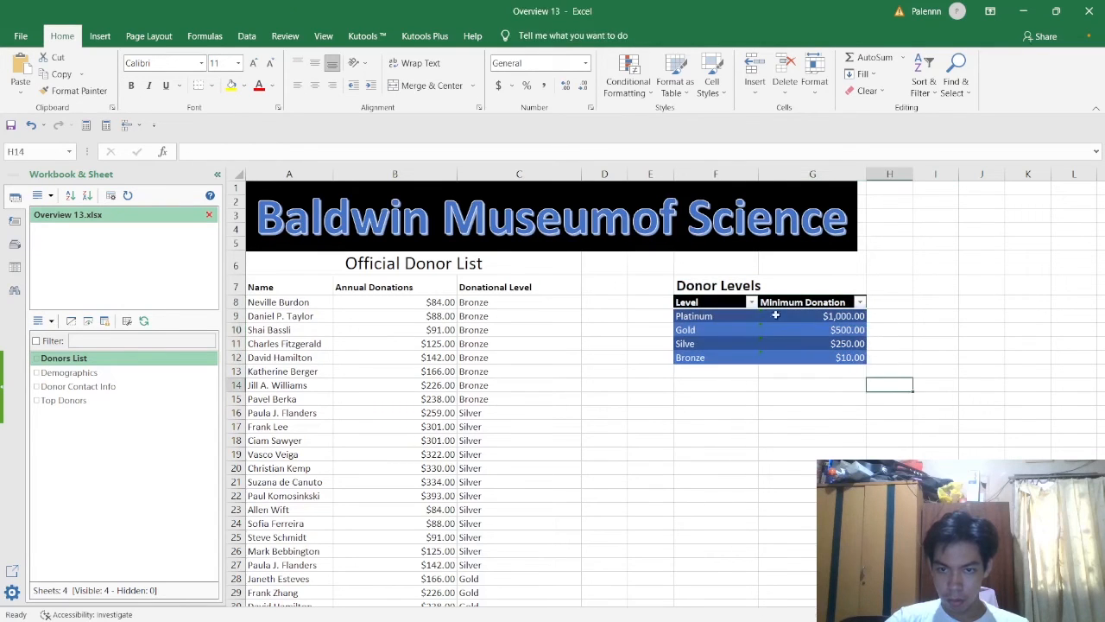
{"action": "left_click", "coordinate": [717, 307]}
{"action": "key", "text": "alt+Tab"}
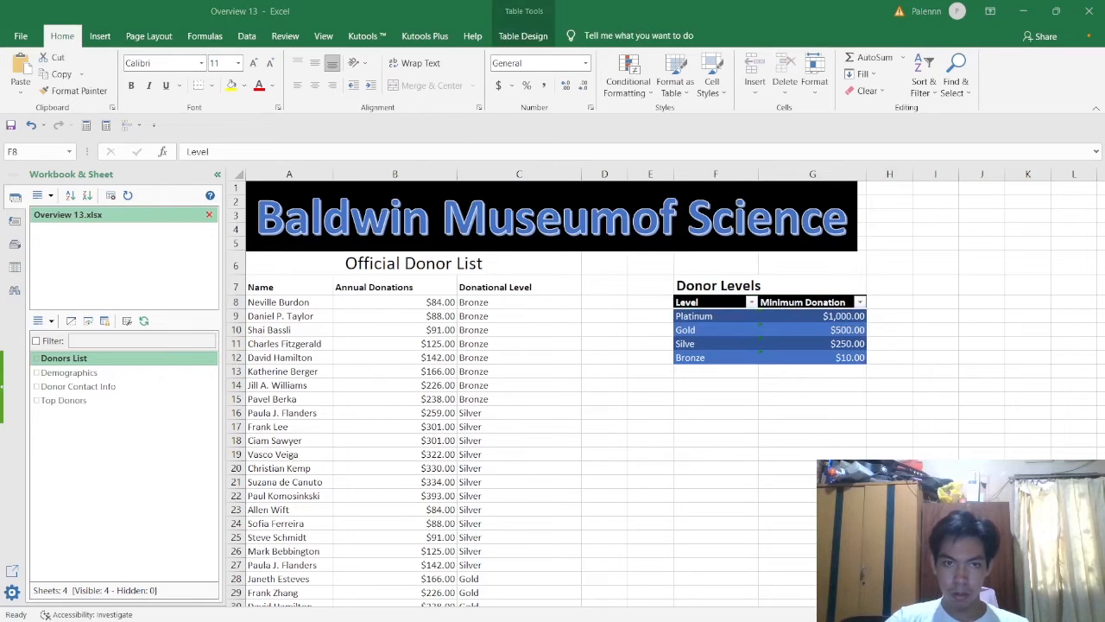
{"action": "key", "text": "alt+Tab"}
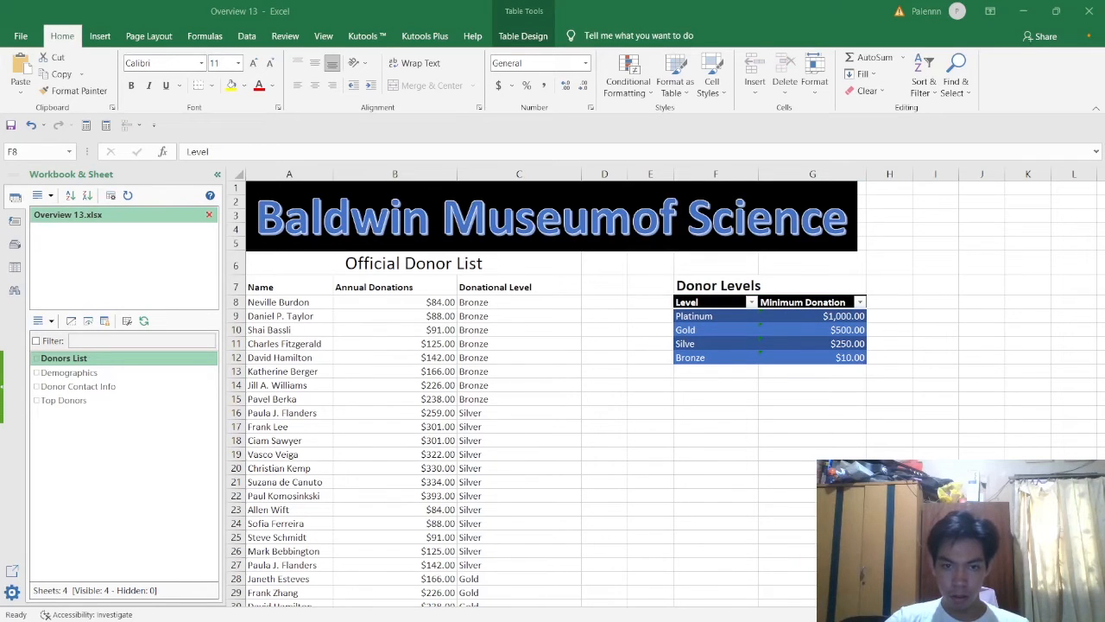
{"action": "left_click", "coordinate": [516, 387]}
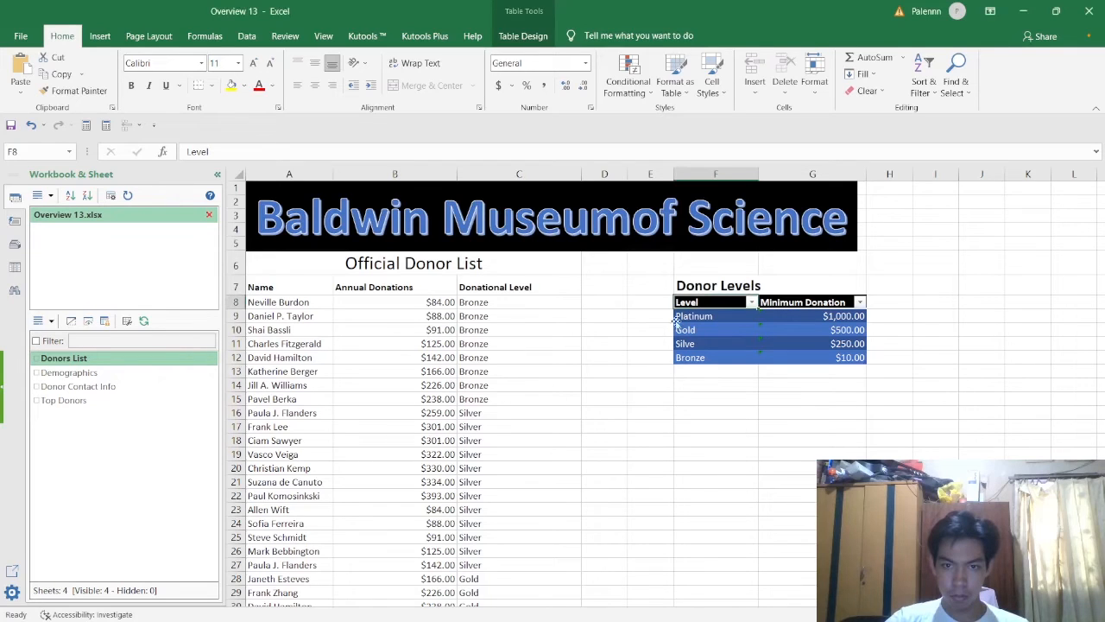
{"action": "left_click", "coordinate": [716, 286]}
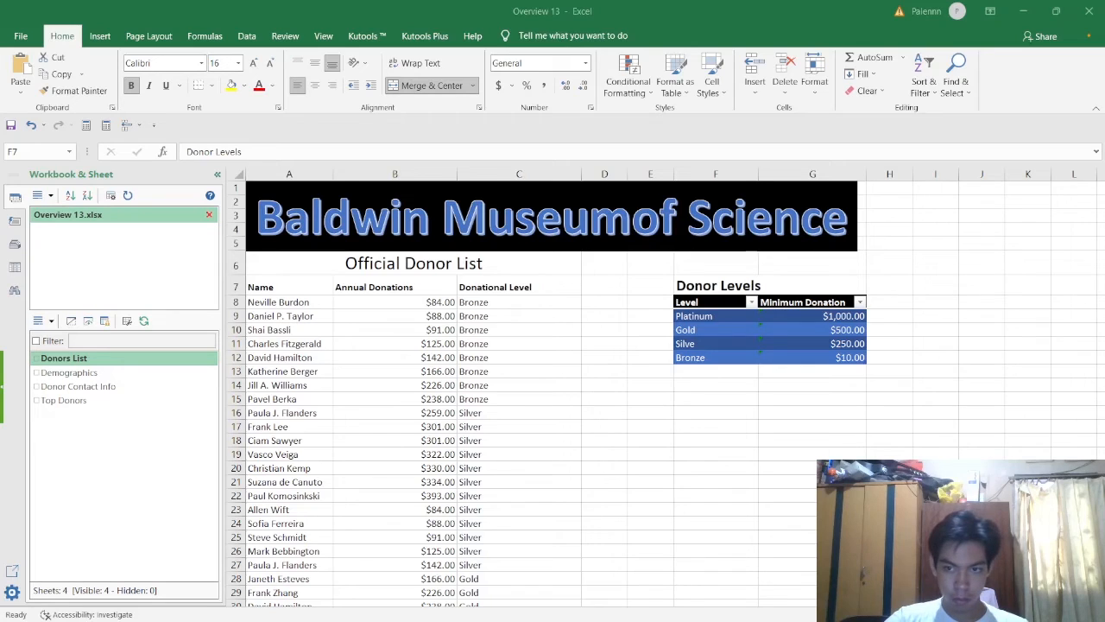
{"action": "key", "text": "alt+Tab"}
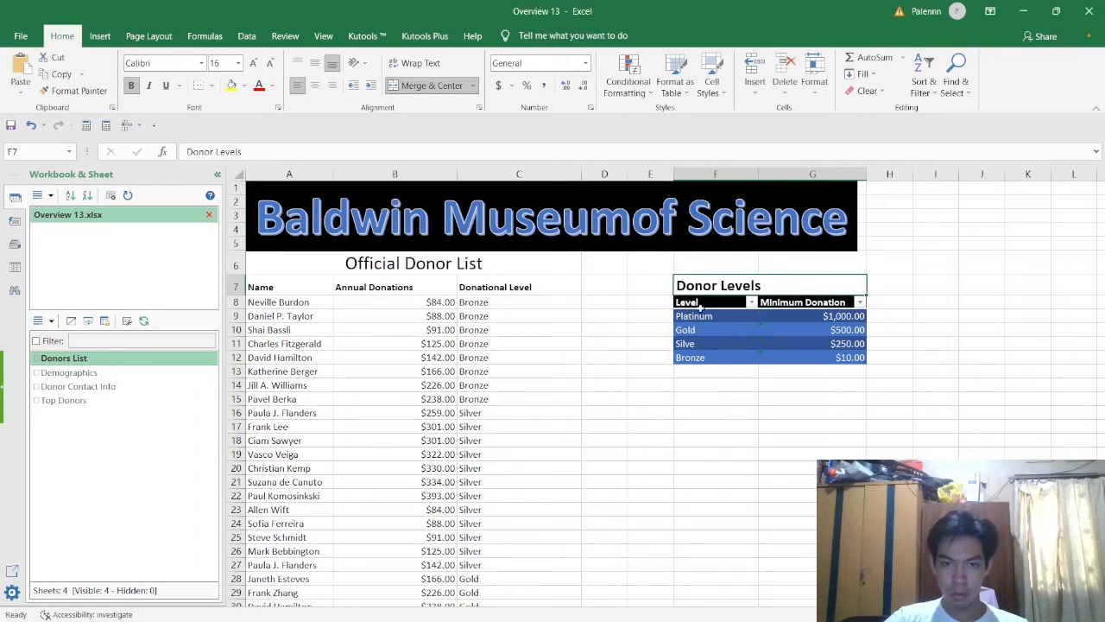
{"action": "left_click", "coordinate": [879, 268]}
{"action": "left_click", "coordinate": [714, 287]}
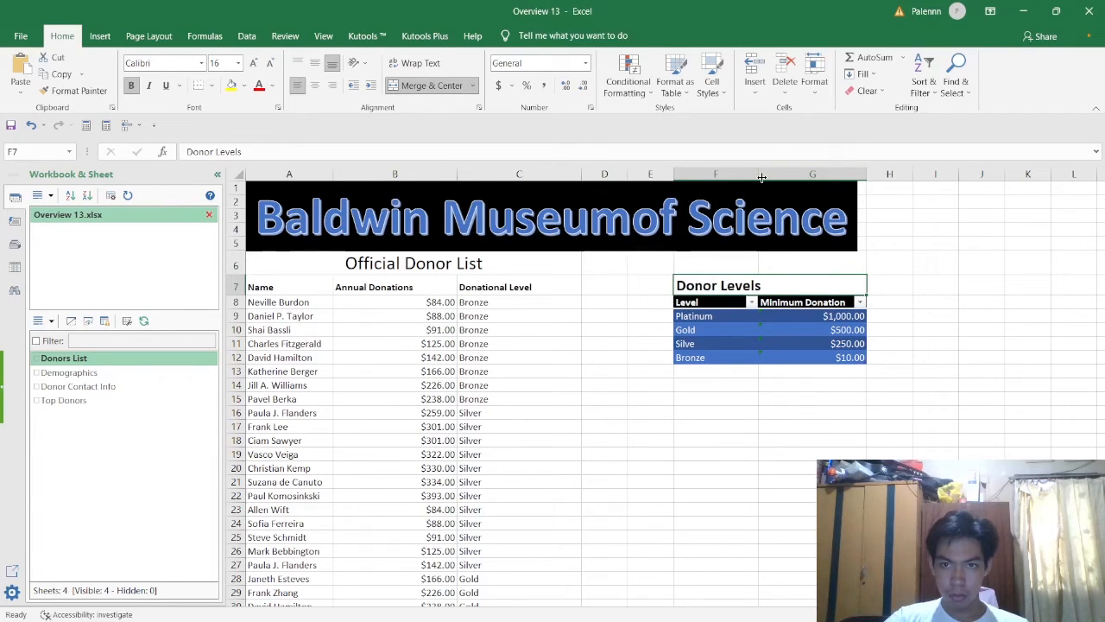
{"action": "left_click", "coordinate": [698, 315]}
{"action": "left_click_drag", "start_coordinate": [697, 304], "coordinate": [793, 355]}
{"action": "left_click", "coordinate": [860, 372]}
{"action": "left_click_drag", "start_coordinate": [716, 304], "coordinate": [802, 355]}
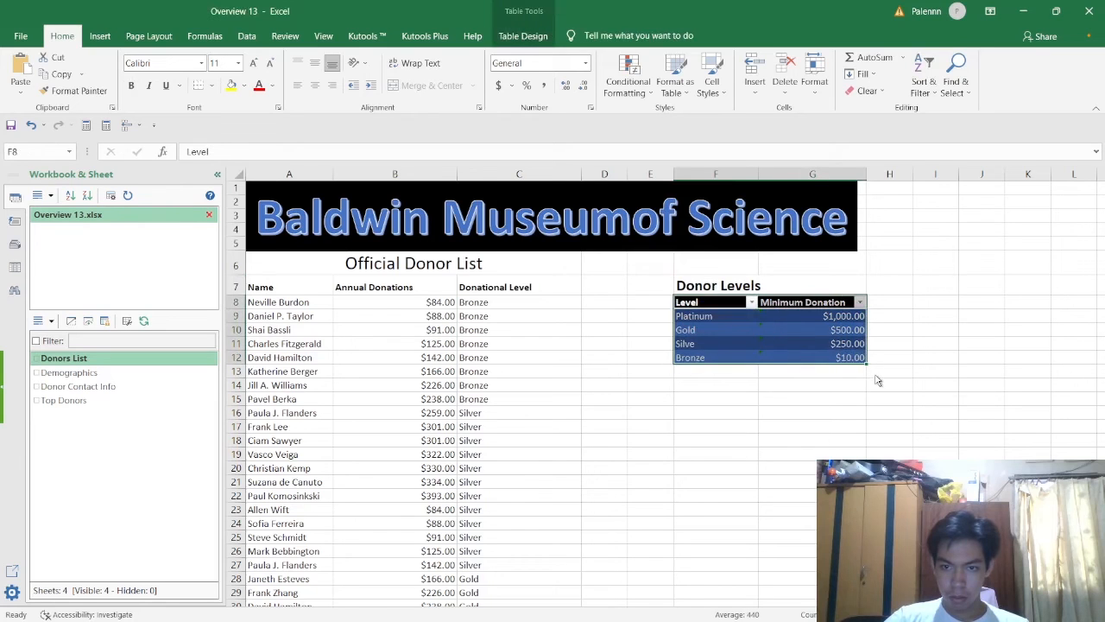
{"action": "left_click", "coordinate": [822, 386]}
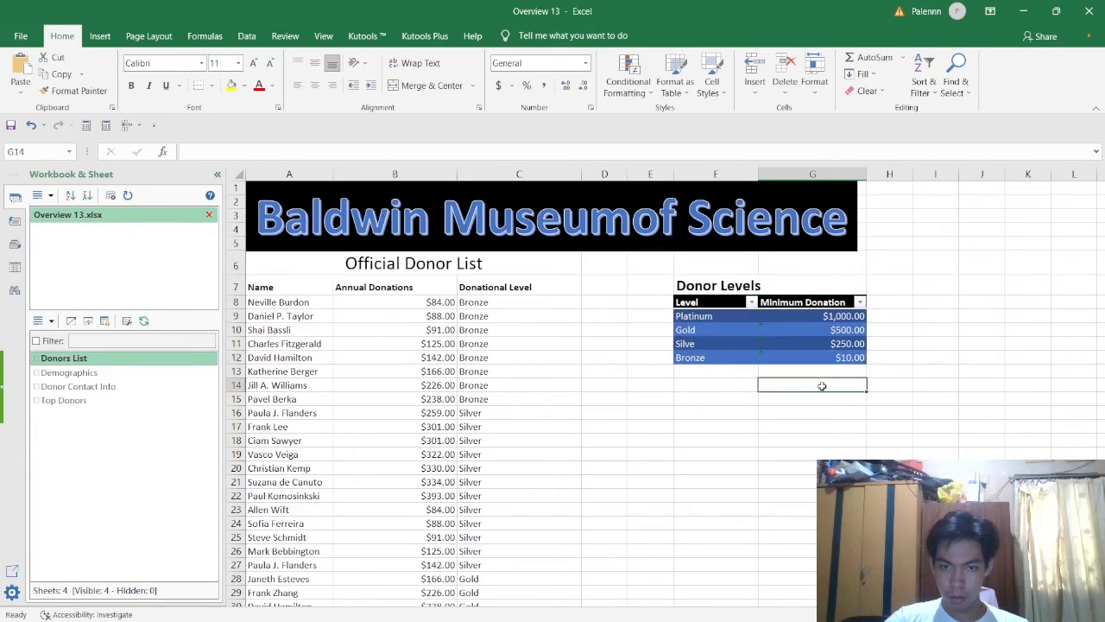
{"action": "key", "text": "alt+Tab"}
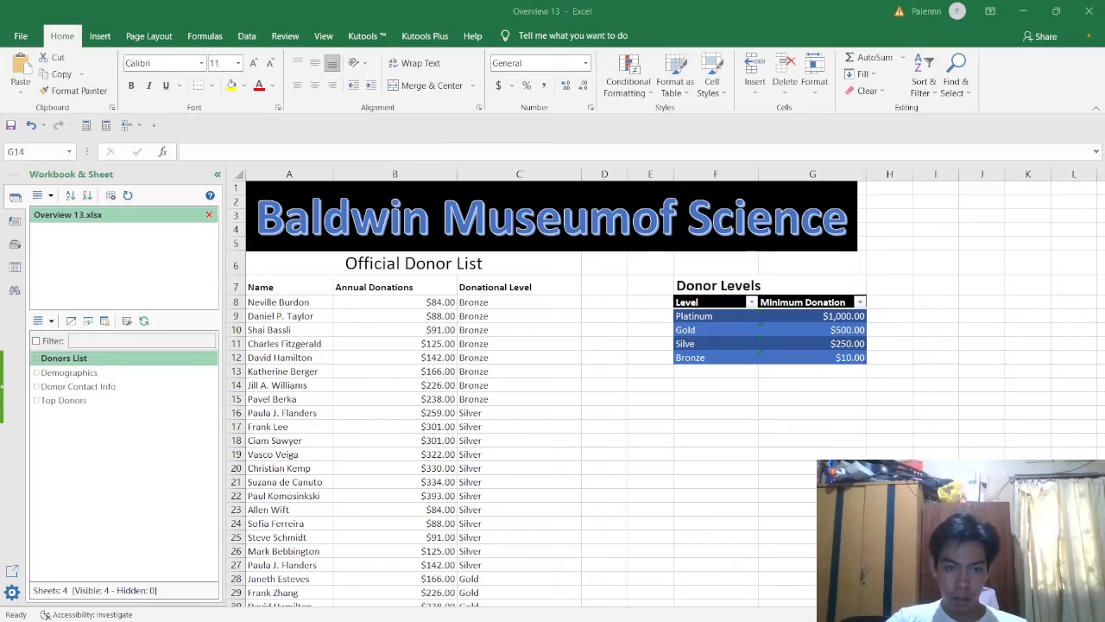
{"action": "key", "text": "alt+Tab"}
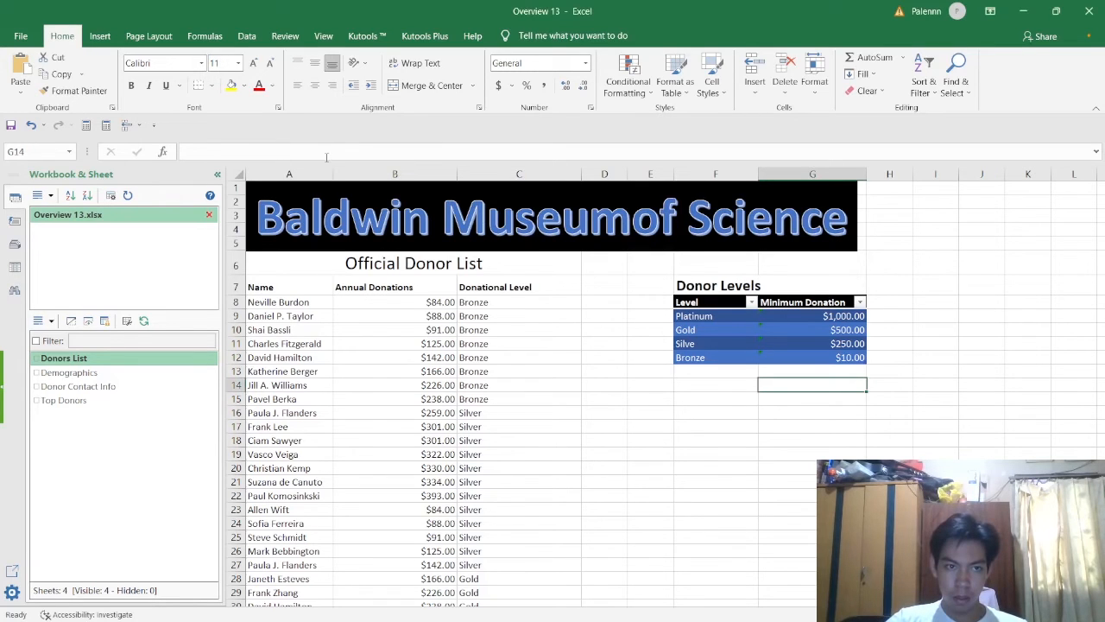
Copy the first five Platinum donor rows, range A39:C43, from the Donors List sheet
{"action": "scroll", "coordinate": [306, 401], "scroll_direction": "down", "scroll_amount": 10}
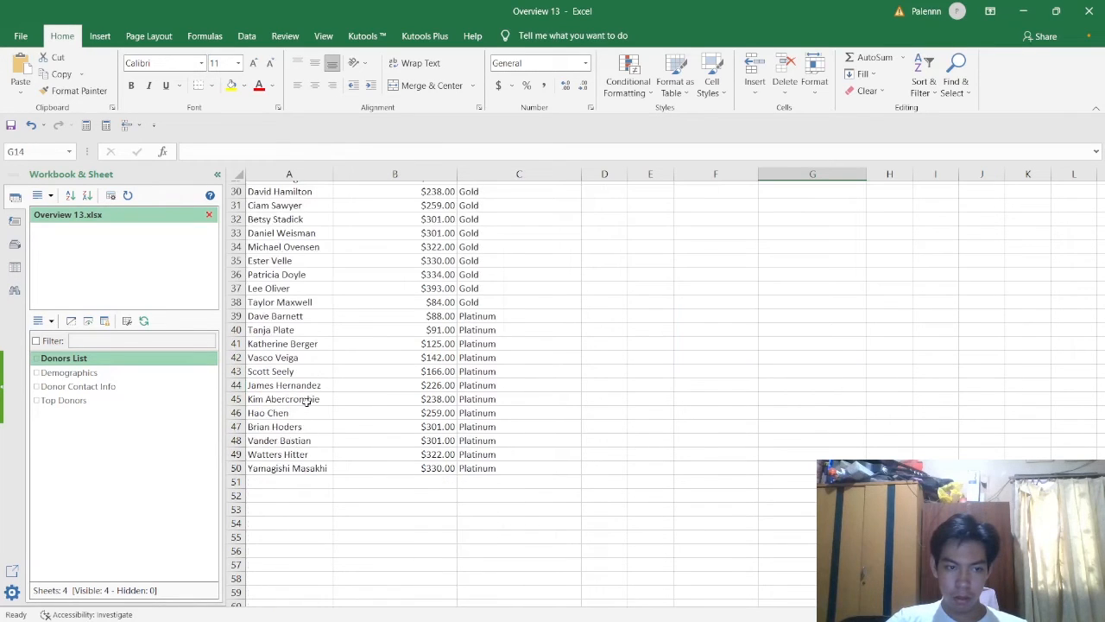
{"action": "left_click", "coordinate": [275, 316]}
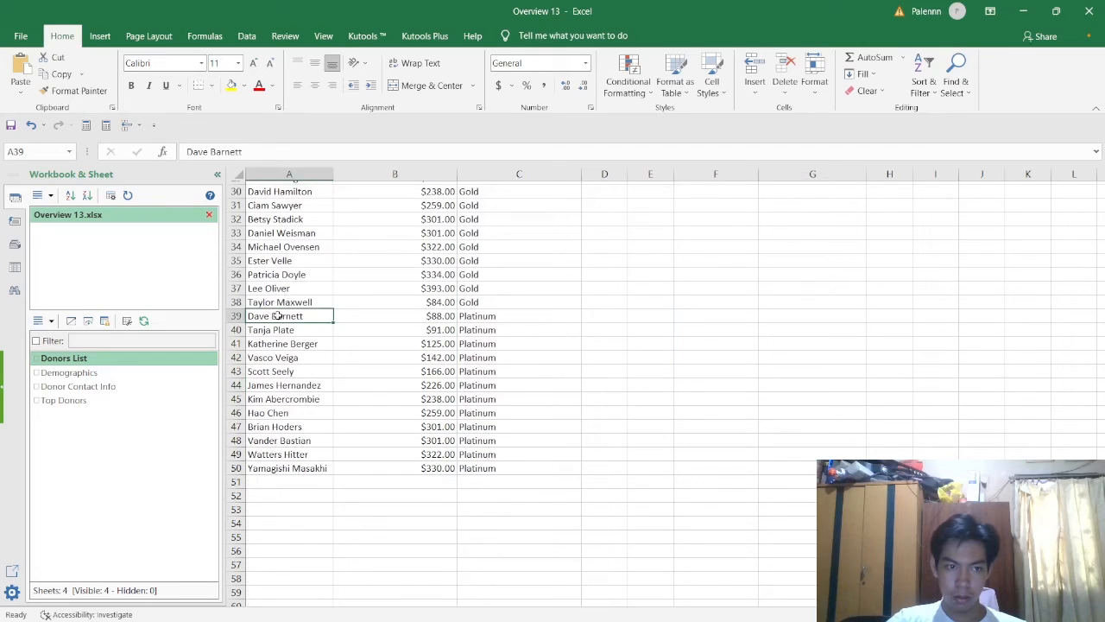
{"action": "key", "text": "alt+Tab"}
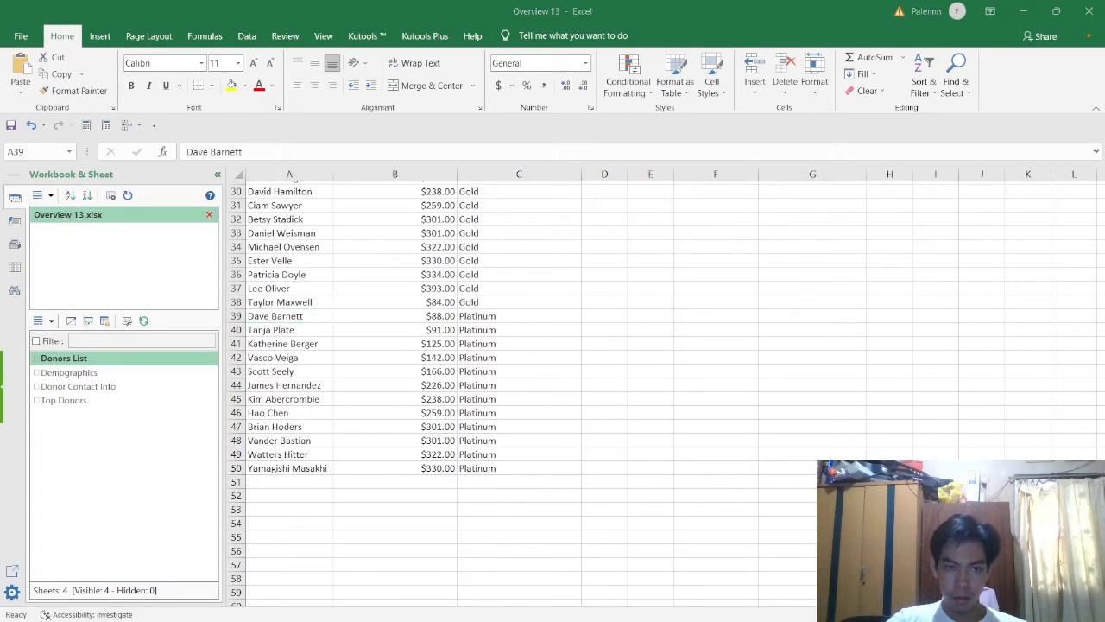
{"action": "key", "text": "alt+Tab"}
{"action": "left_click", "coordinate": [40, 152]}
{"action": "left_click", "coordinate": [43, 152]}
{"action": "type", "text": ":c4"}
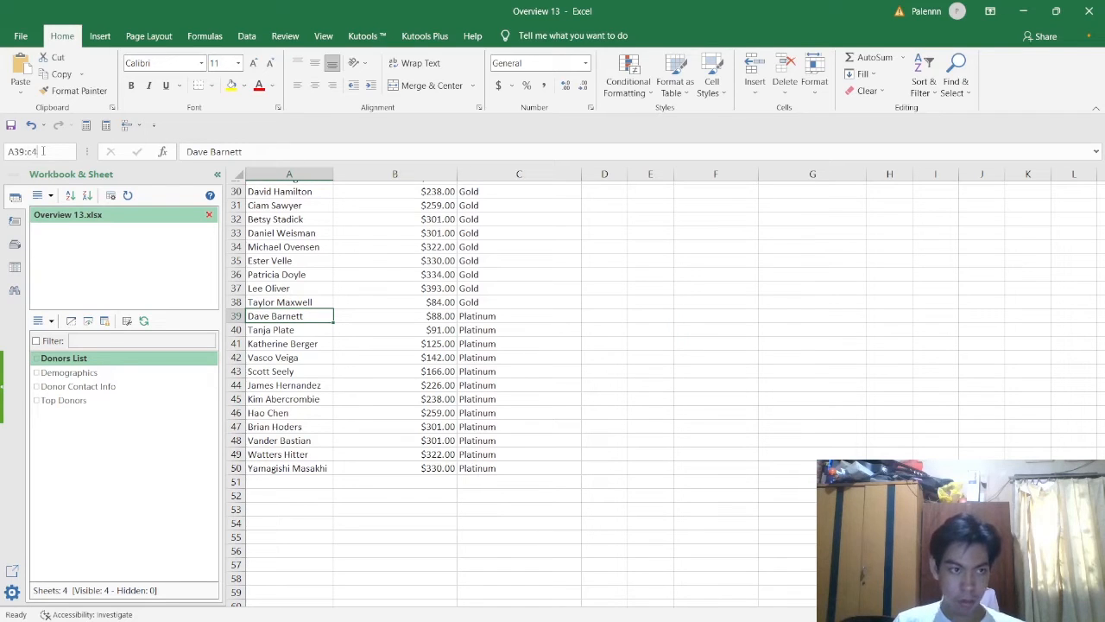
{"action": "type", "text": "3"}
{"action": "key", "text": "Return"}
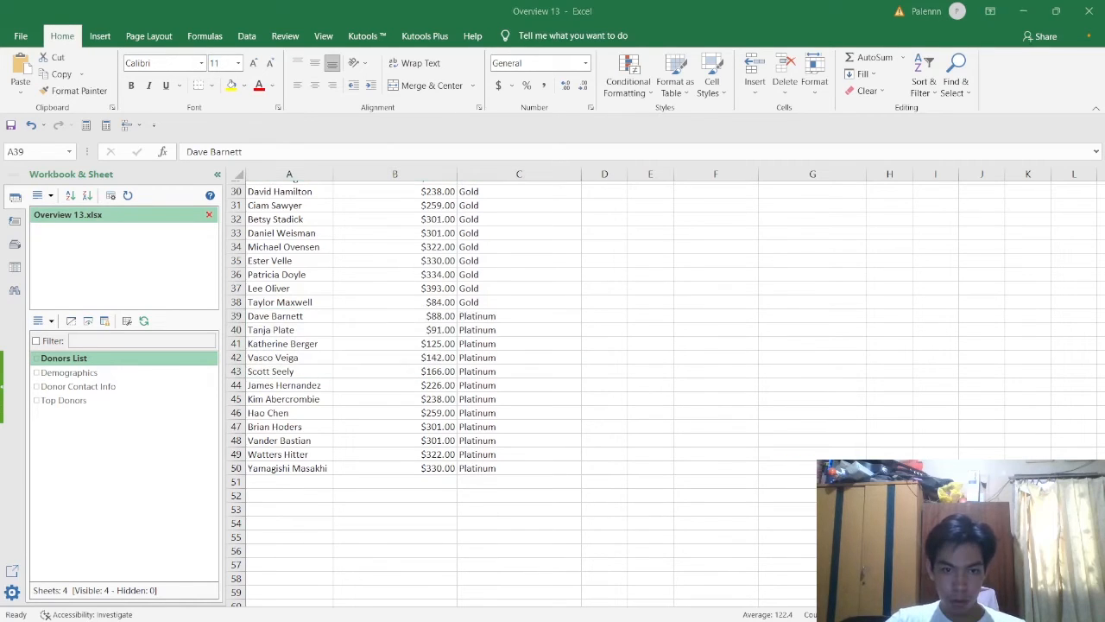
{"action": "key", "text": "ctrl+c"}
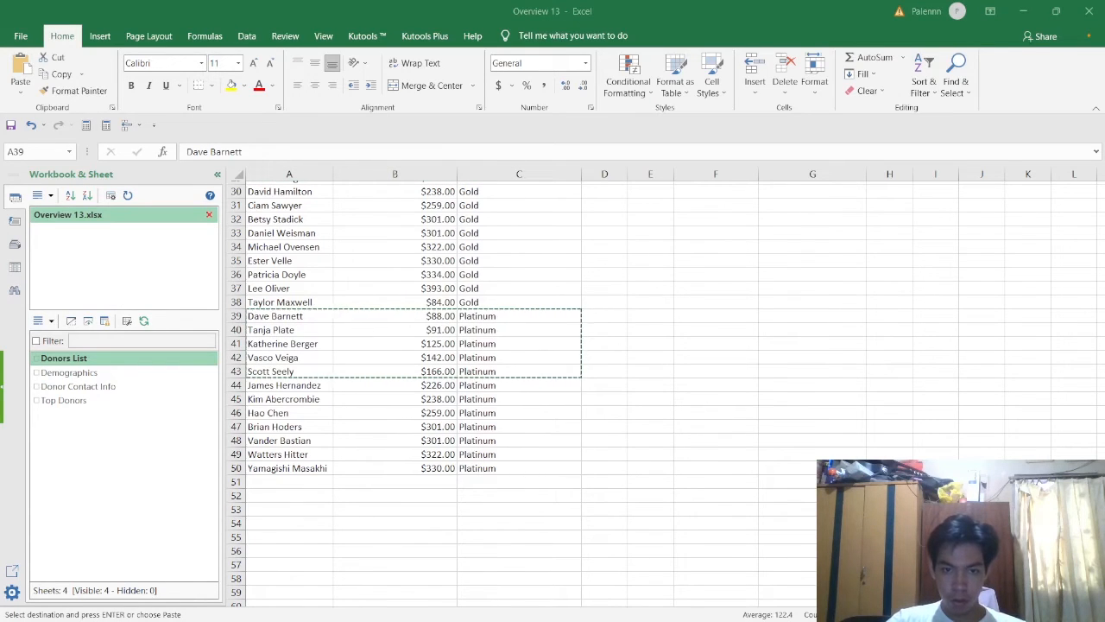
Paste the copied donor rows into the Top Donors sheet starting at cell A2, below the heading
{"action": "left_click", "coordinate": [121, 402]}
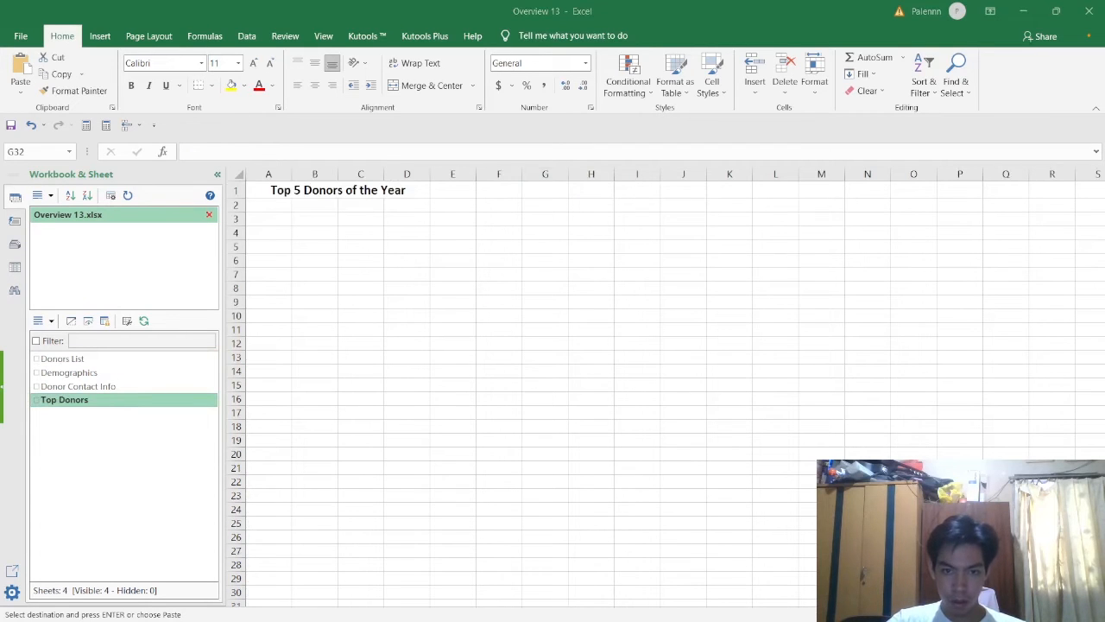
{"action": "left_click", "coordinate": [268, 207]}
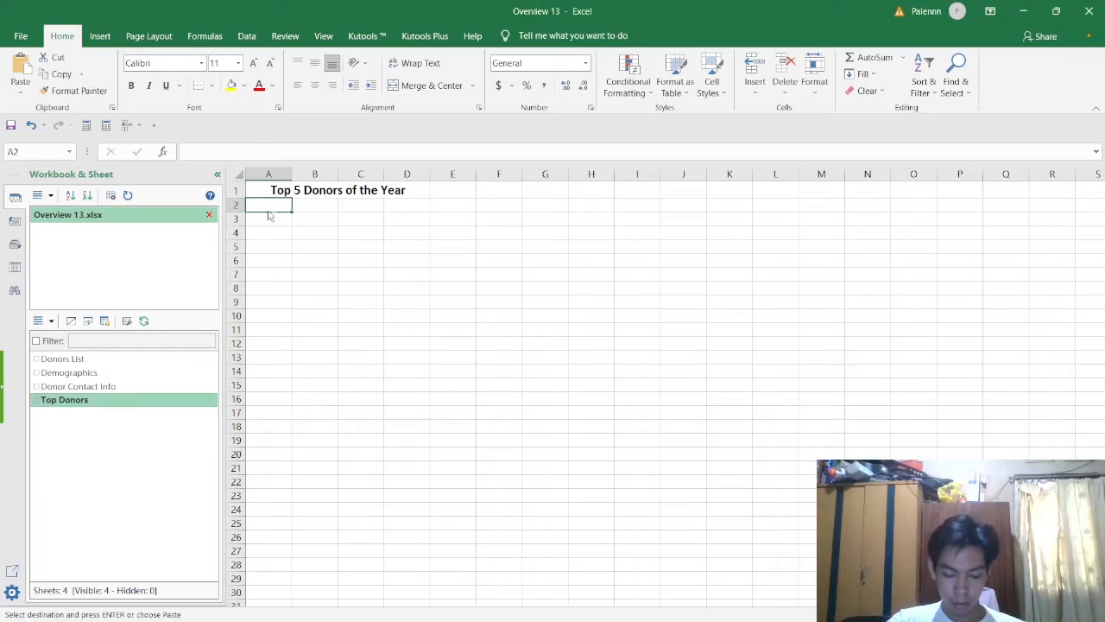
{"action": "key", "text": "ctrl+v"}
{"action": "left_click", "coordinate": [501, 250]}
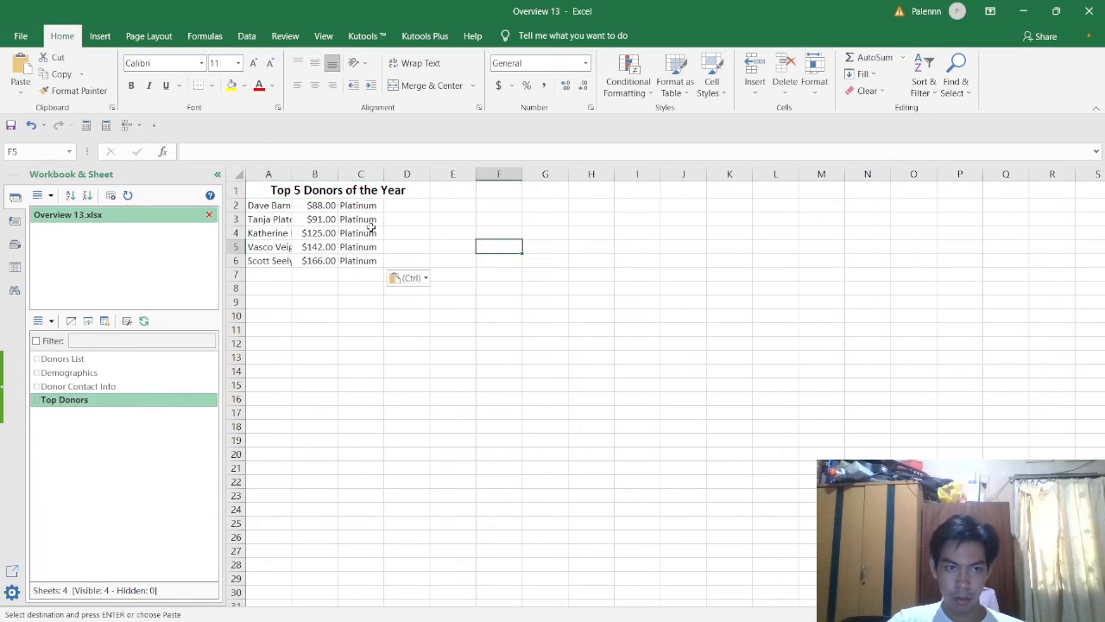
Check the pasted donor rows under the Top 5 Donors of the Year heading
{"action": "left_click", "coordinate": [265, 208]}
{"action": "left_click", "coordinate": [370, 207]}
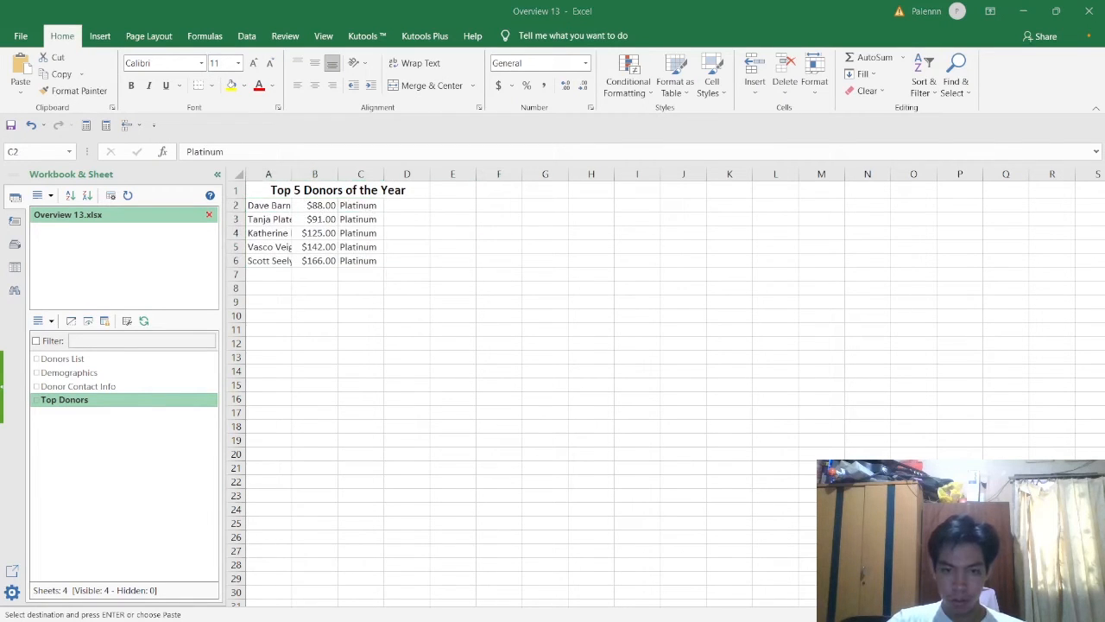
{"action": "key", "text": "ctrl+v"}
{"action": "left_click", "coordinate": [407, 217]}
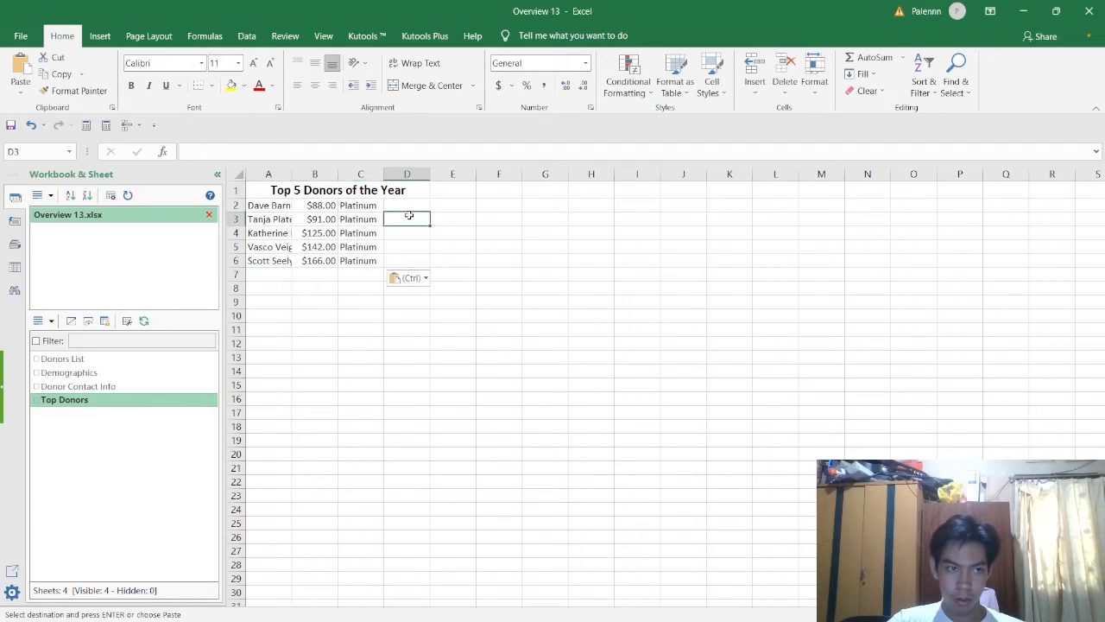
{"action": "left_click", "coordinate": [368, 219]}
{"action": "left_click", "coordinate": [354, 260]}
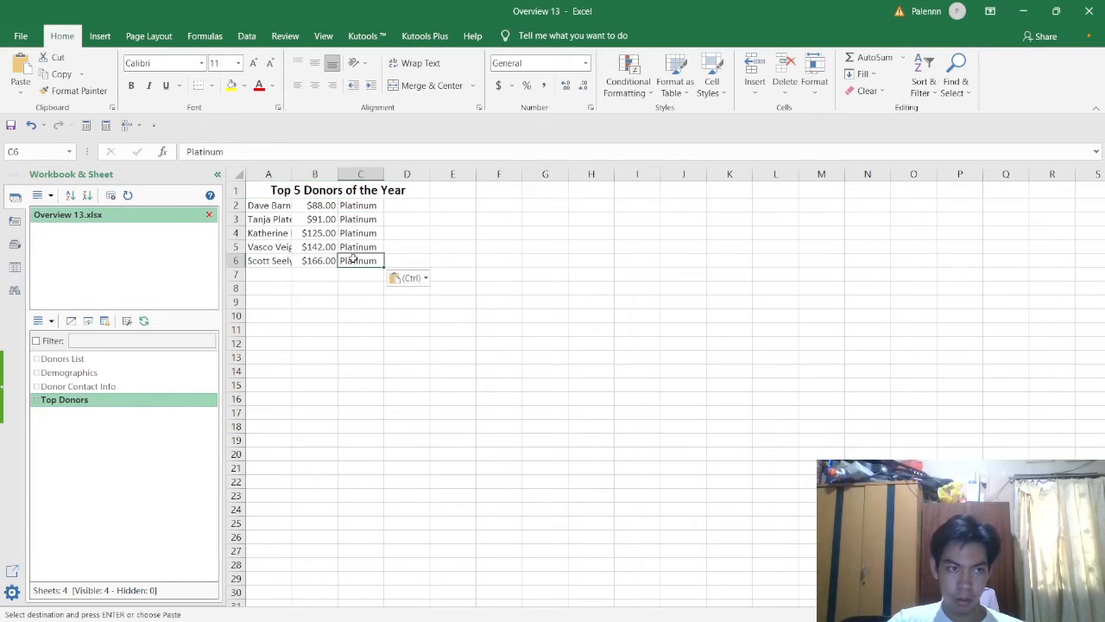
{"action": "left_click", "coordinate": [497, 231]}
{"action": "key", "text": "alt+Tab"}
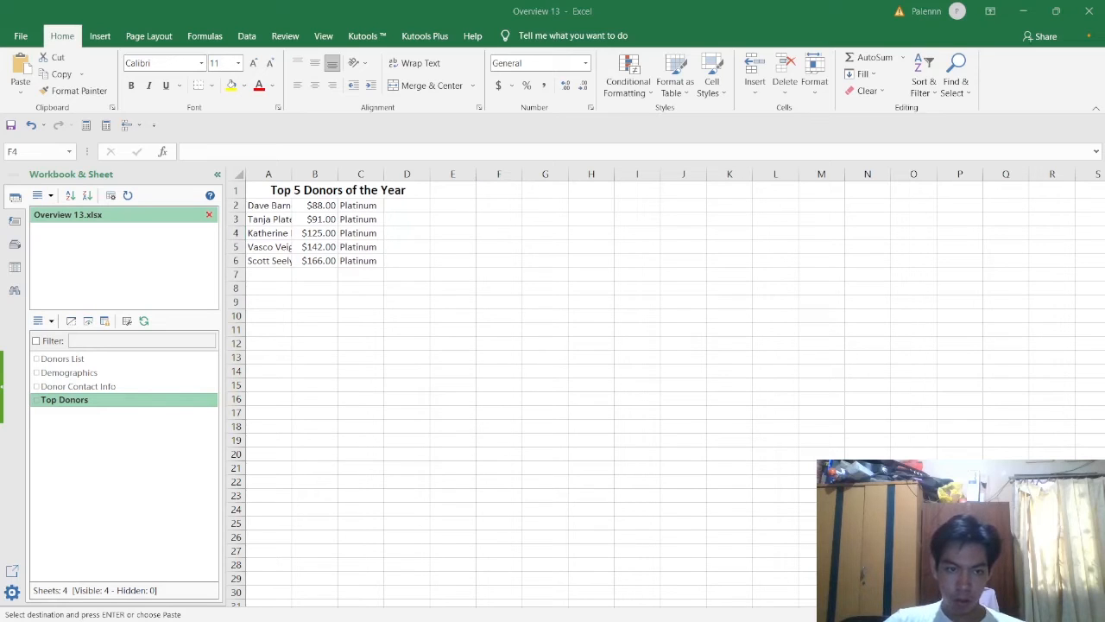
{"action": "key", "text": "alt+Tab"}
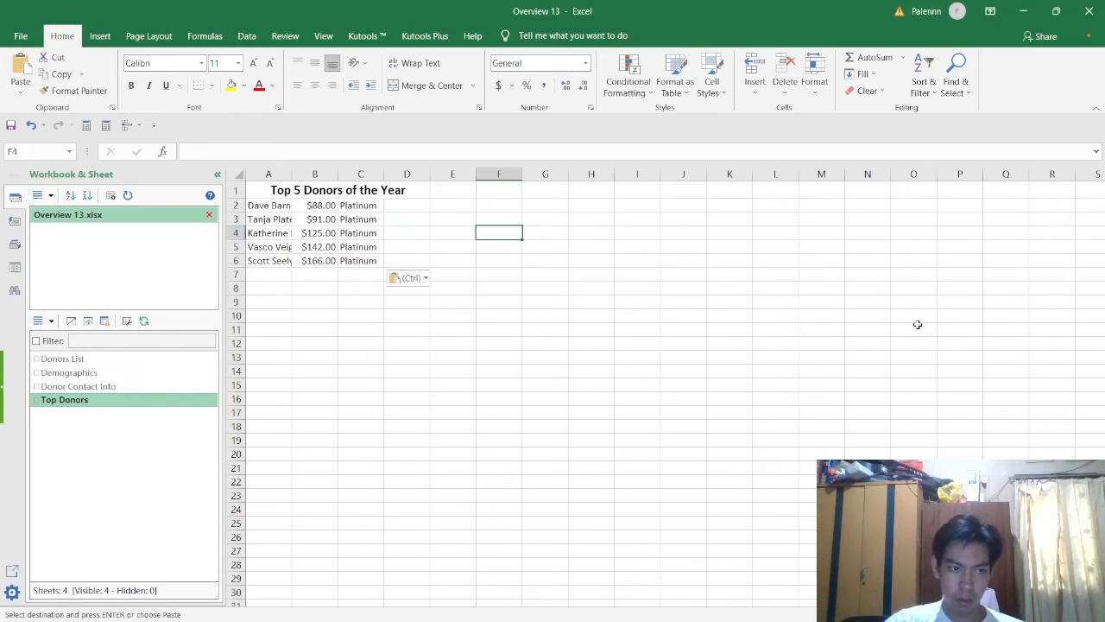
Open the Demographics sheet and select empty cell G8 below the Summary table
{"action": "left_click", "coordinate": [76, 376]}
{"action": "key", "text": "alt+Tab"}
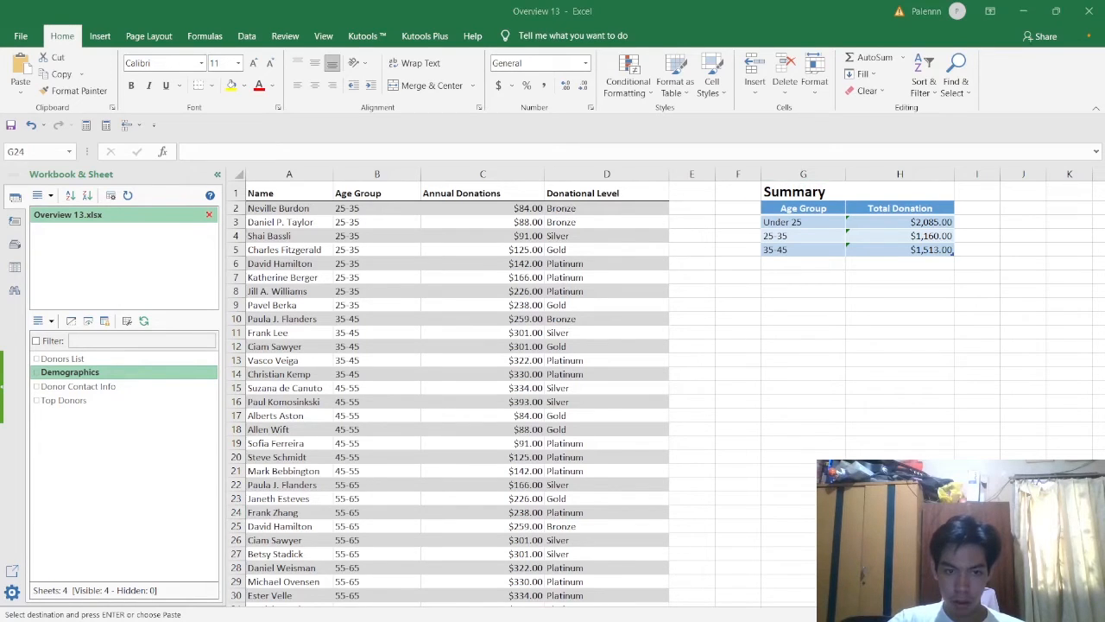
{"action": "left_click", "coordinate": [785, 276]}
{"action": "left_click", "coordinate": [786, 291]}
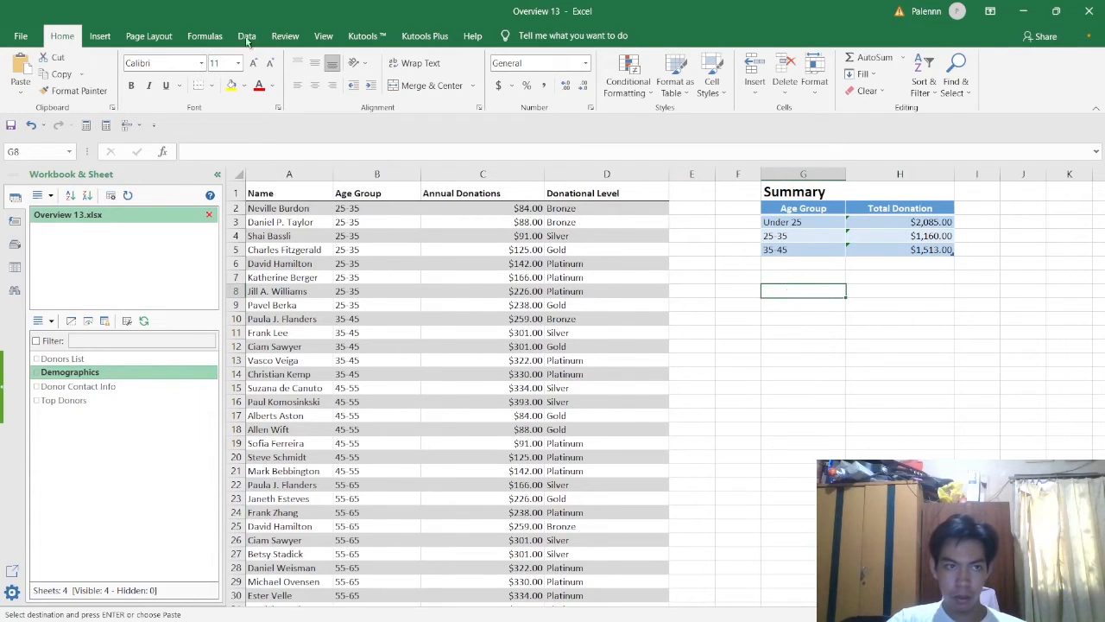
Try to insert a recommended chart with the empty cell below the Summary table selected
{"action": "left_click", "coordinate": [142, 36]}
{"action": "left_click", "coordinate": [104, 37]}
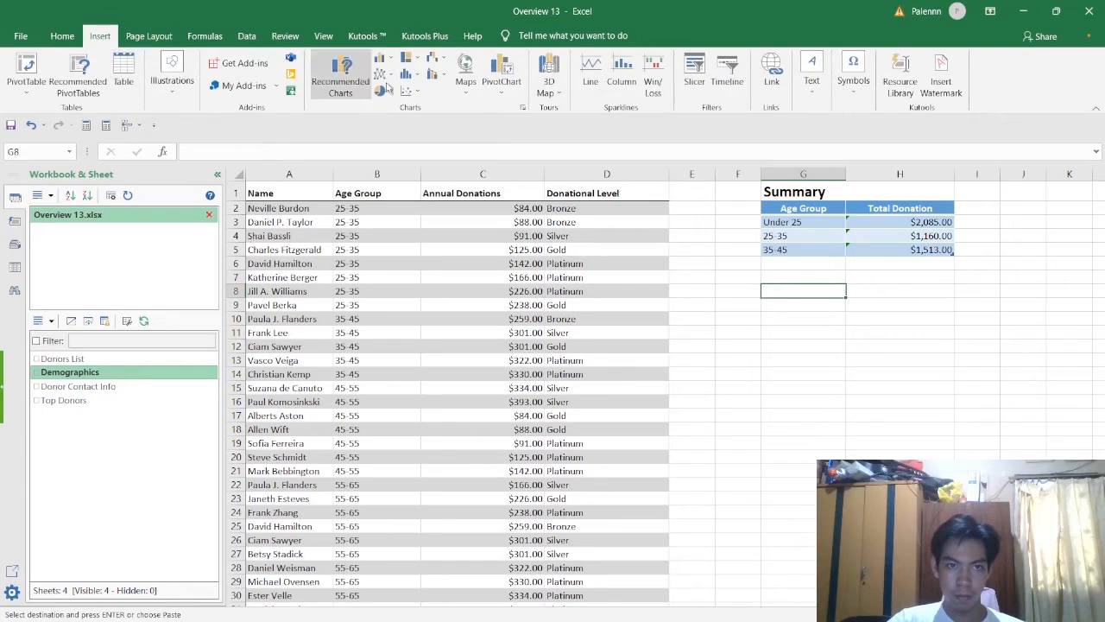
{"action": "left_click", "coordinate": [358, 79]}
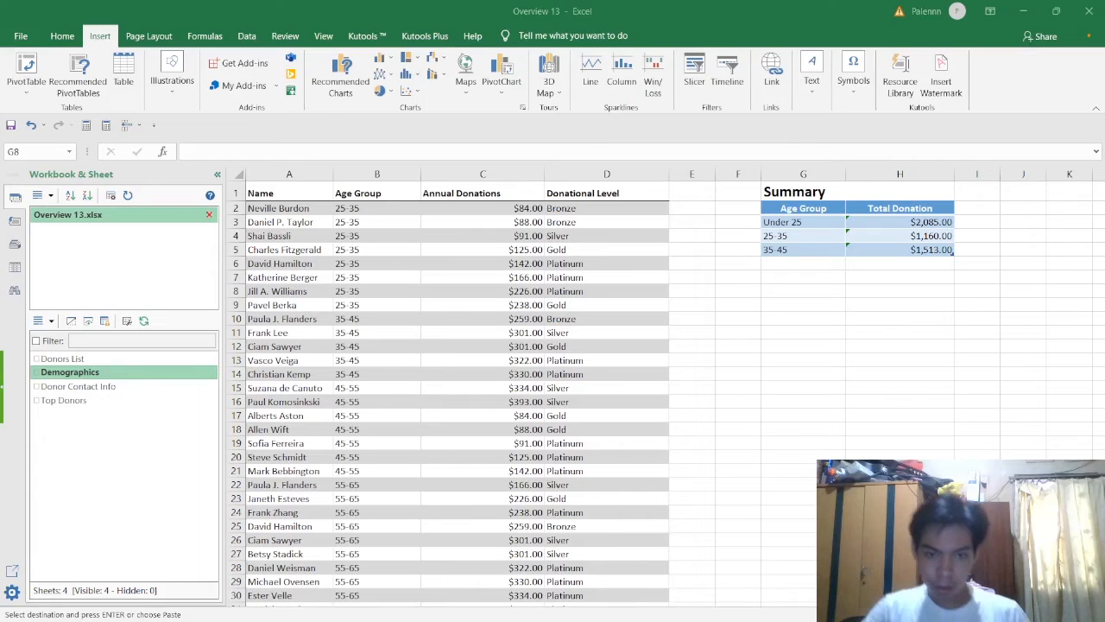
{"action": "key", "text": "Escape"}
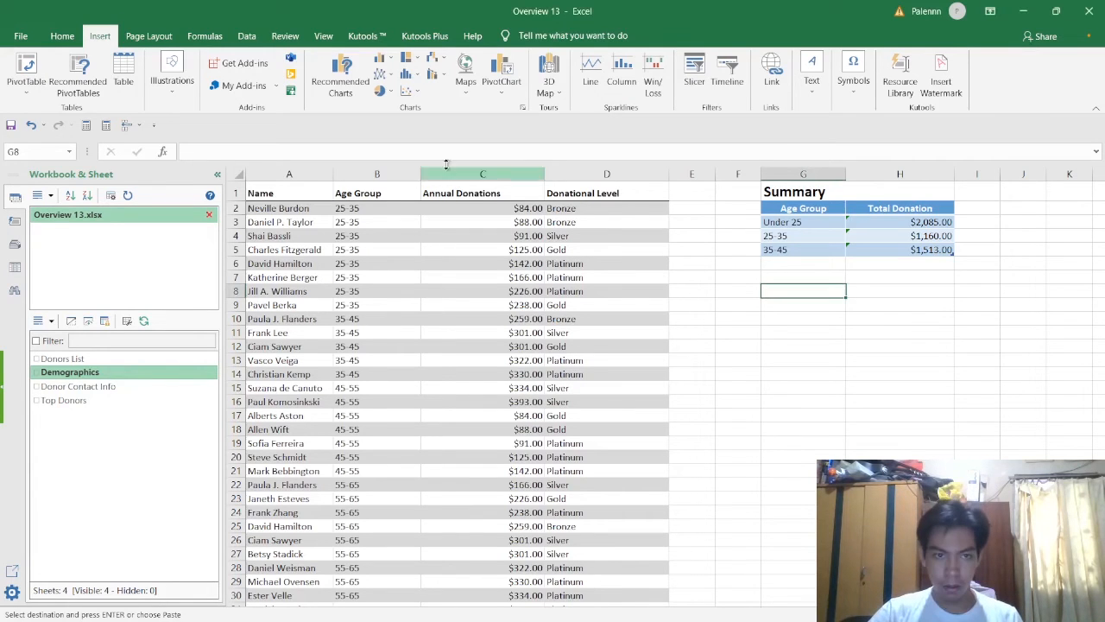
{"action": "left_click", "coordinate": [523, 108]}
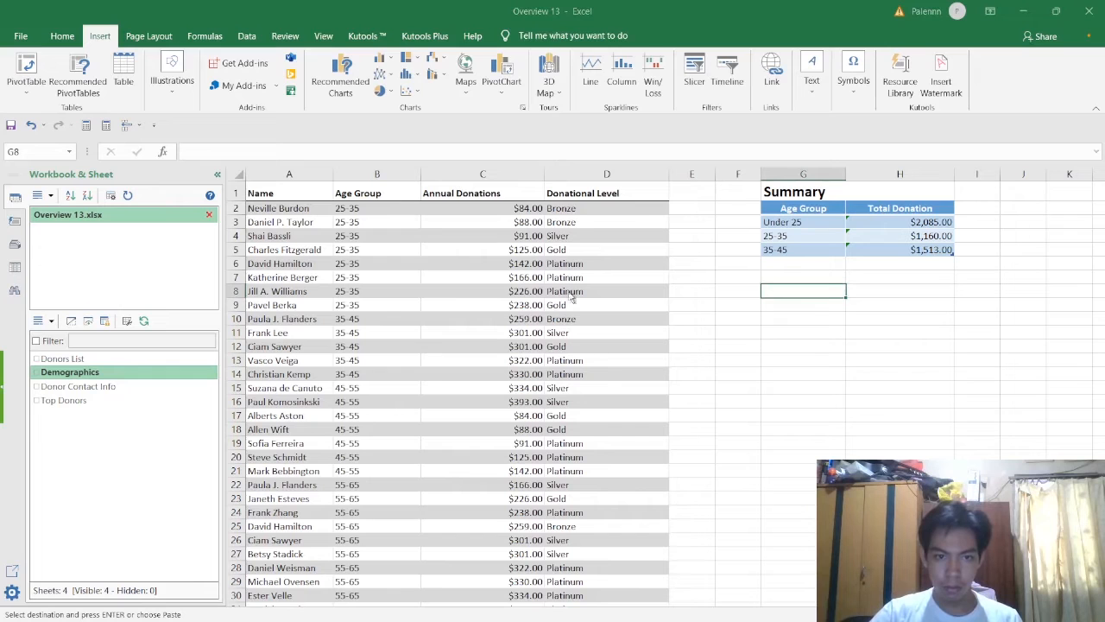
{"action": "key", "text": "Escape"}
Try to insert a line sparkline from empty cell G7 below the Summary table
{"action": "left_click", "coordinate": [772, 281]}
{"action": "scroll", "coordinate": [780, 301], "scroll_direction": "down", "scroll_amount": 10}
{"action": "scroll", "coordinate": [781, 296], "scroll_direction": "up", "scroll_amount": 10}
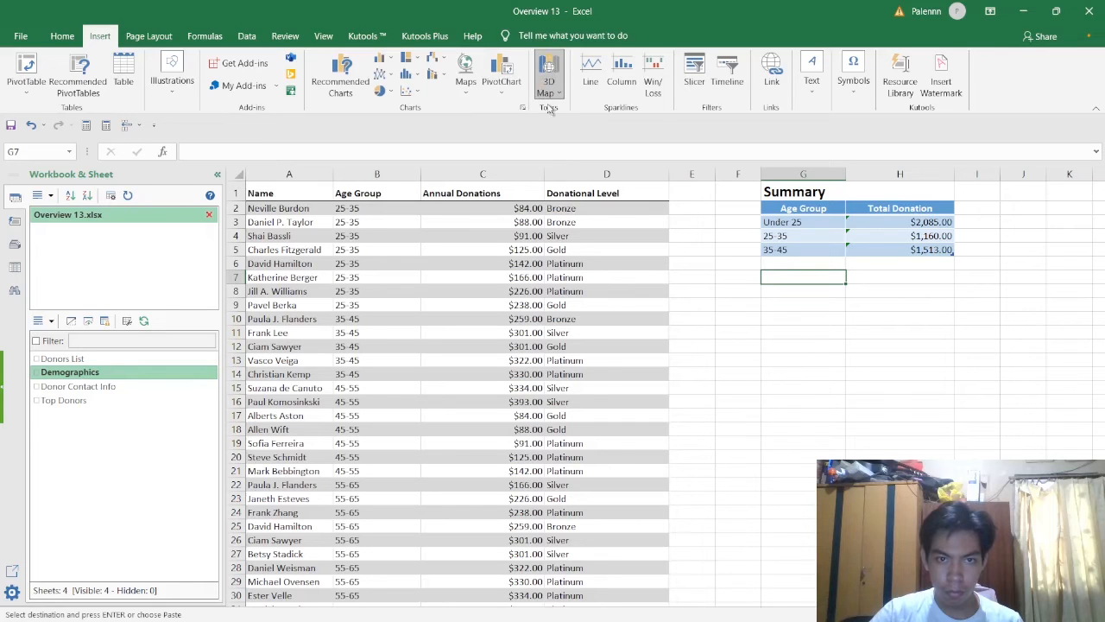
{"action": "left_click", "coordinate": [601, 91]}
{"action": "left_click", "coordinate": [738, 300]}
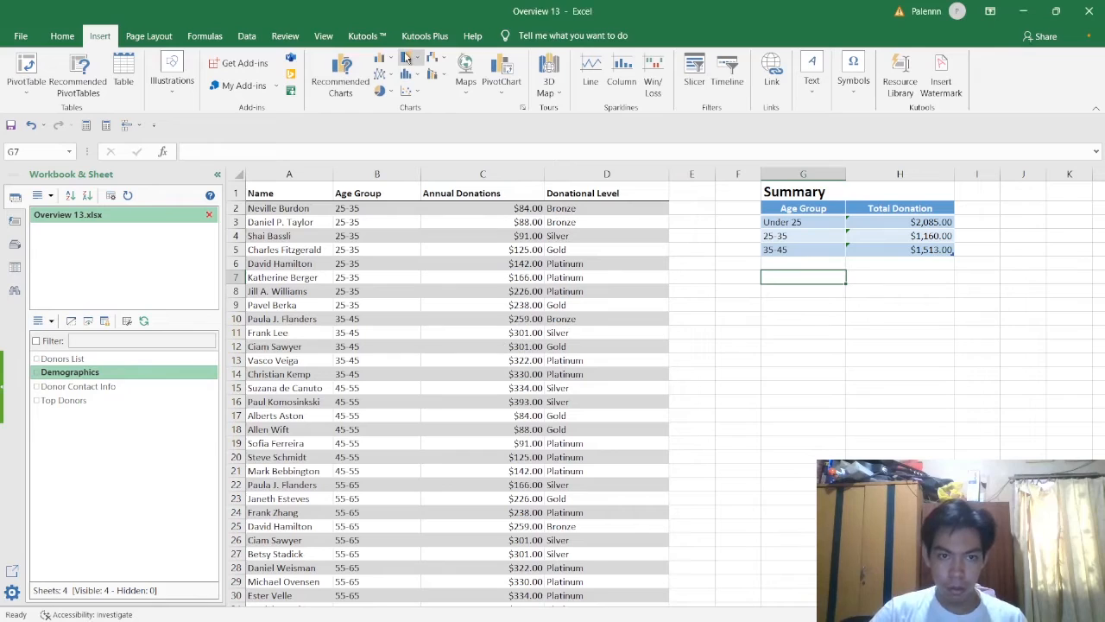
Try to insert a combo chart with empty cell G7 selected
{"action": "key", "text": "alt+Tab"}
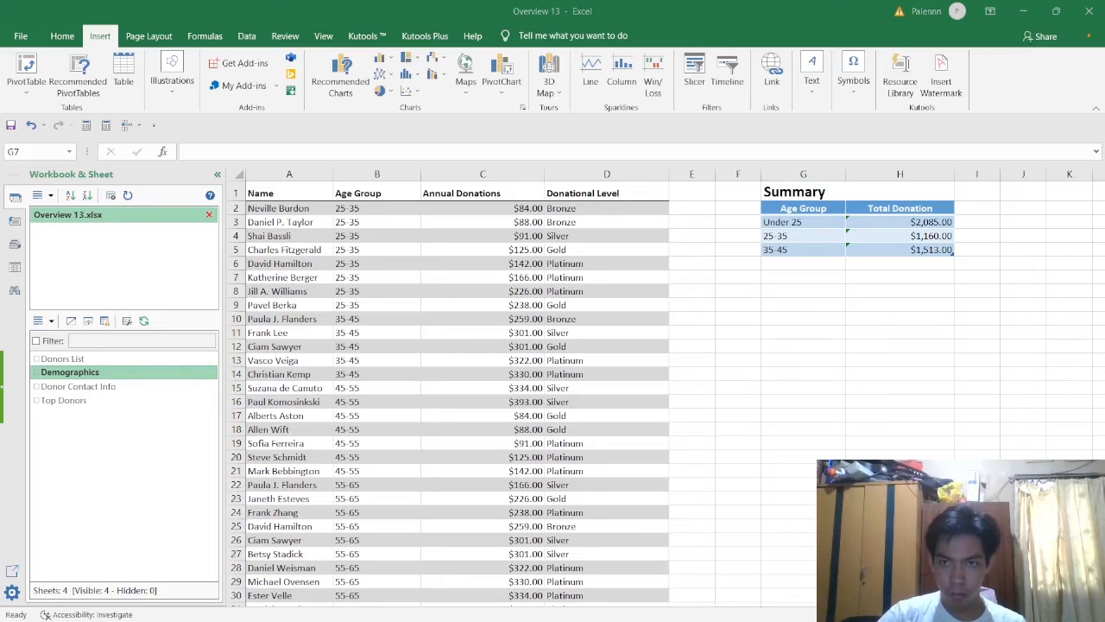
{"action": "key", "text": "alt+Tab"}
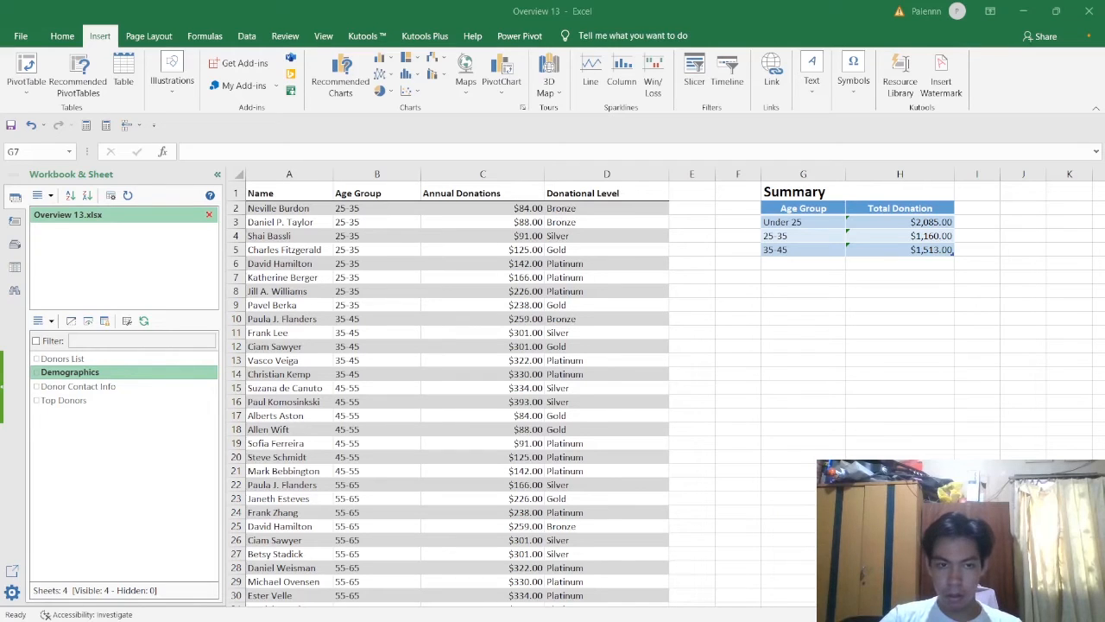
{"action": "left_click", "coordinate": [572, 356]}
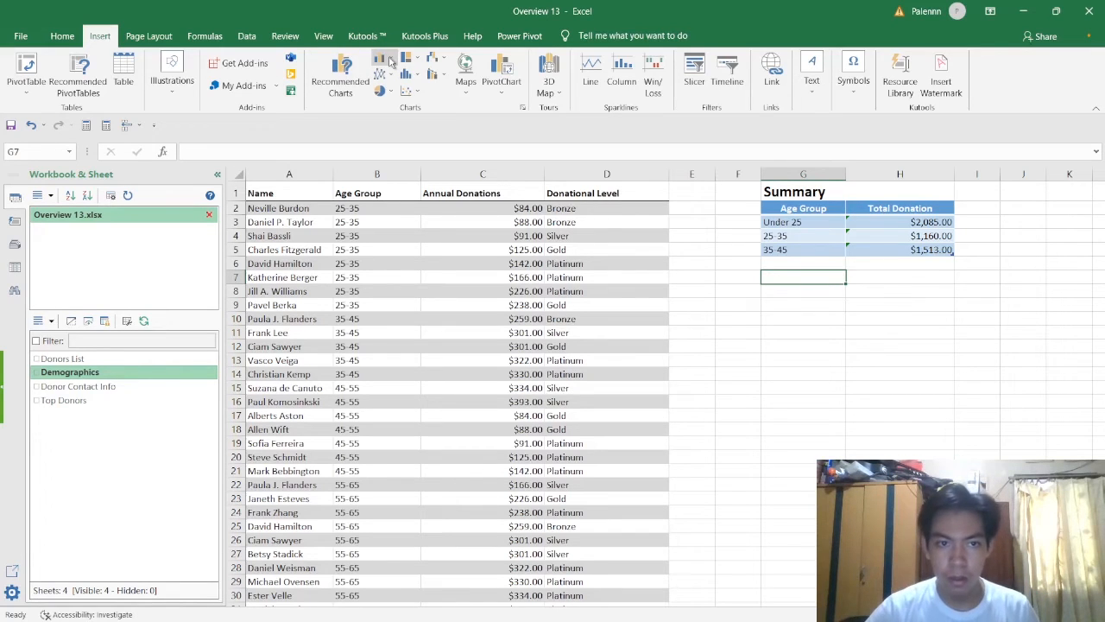
{"action": "left_click", "coordinate": [437, 77]}
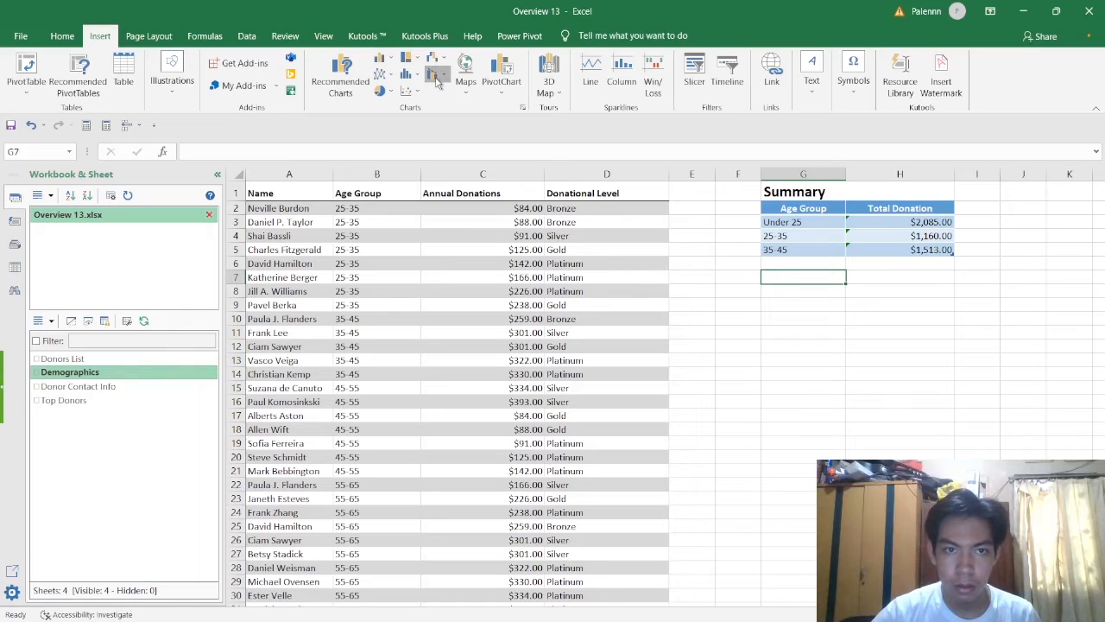
{"action": "left_click", "coordinate": [446, 116]}
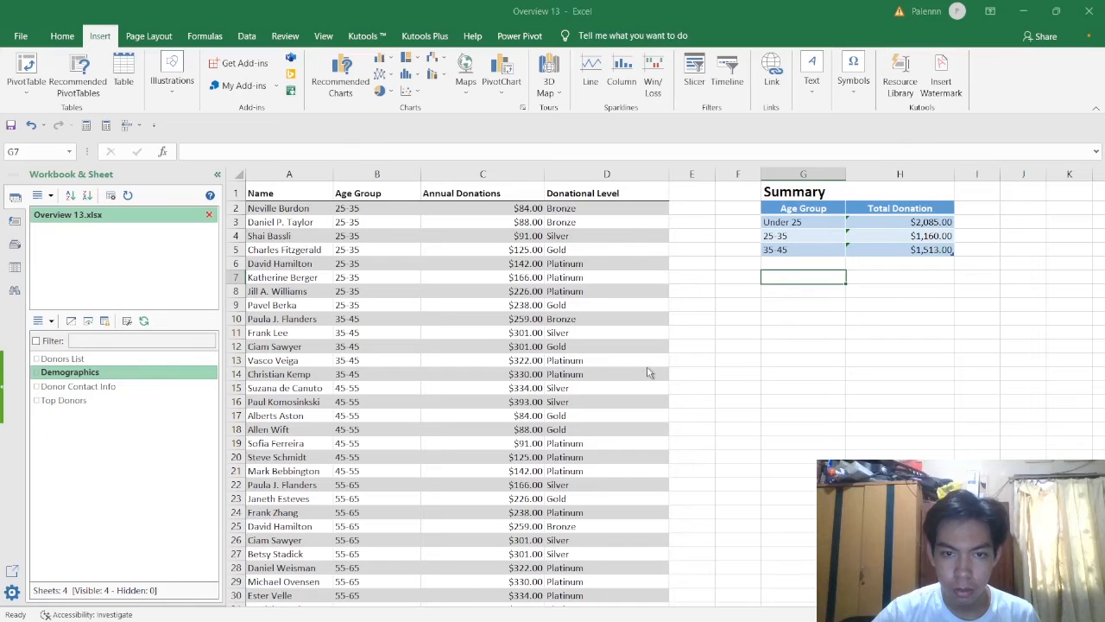
Insert a default column chart of the Annual Donations values in C2:C45 on the Demographics sheet
{"action": "left_click", "coordinate": [592, 211]}
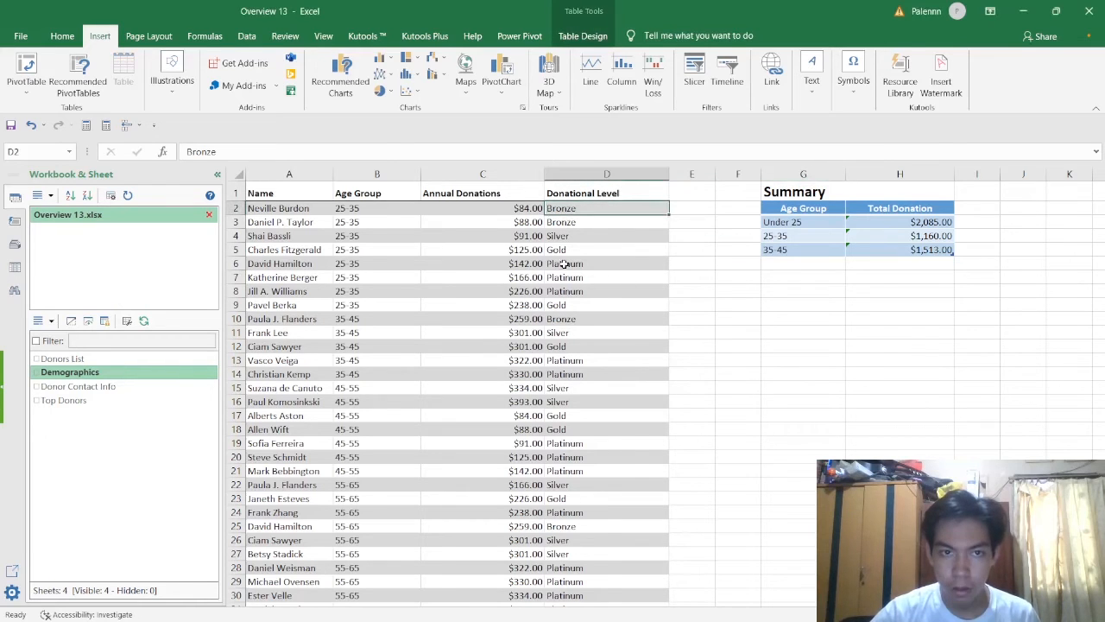
{"action": "left_click", "coordinate": [492, 222]}
{"action": "left_click", "coordinate": [491, 206]}
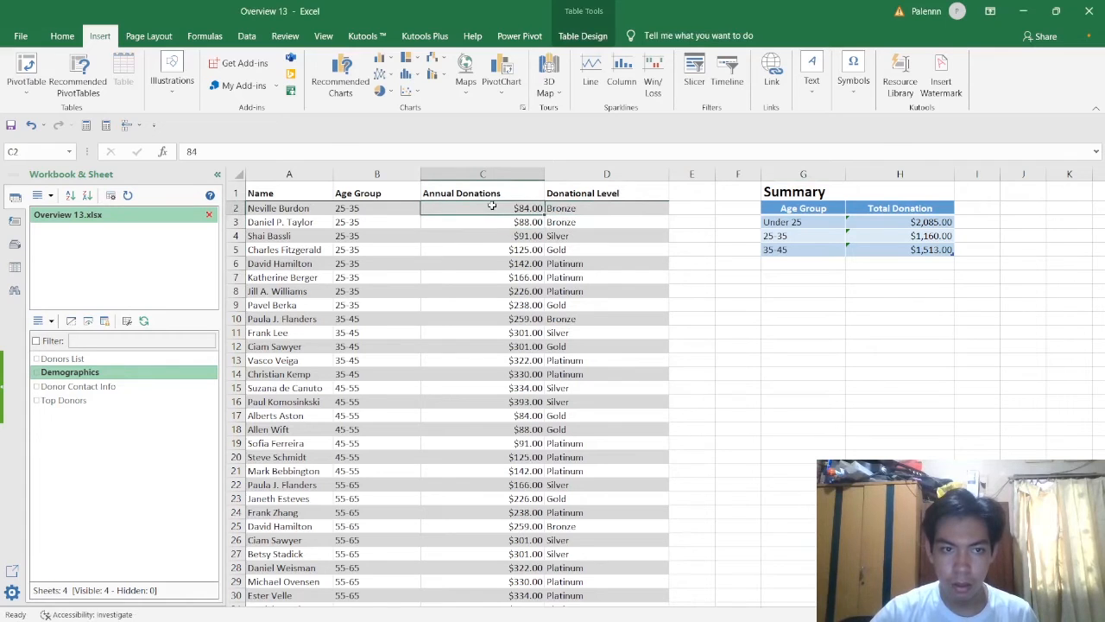
{"action": "key", "text": "ctrl+shift+Down"}
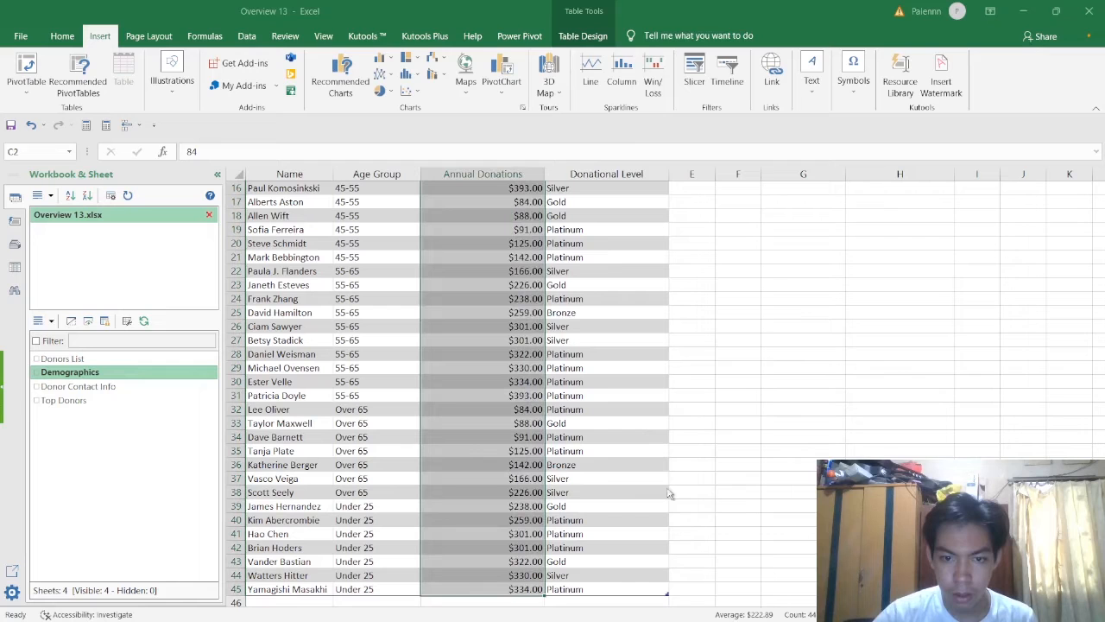
{"action": "key", "text": "alt+F1"}
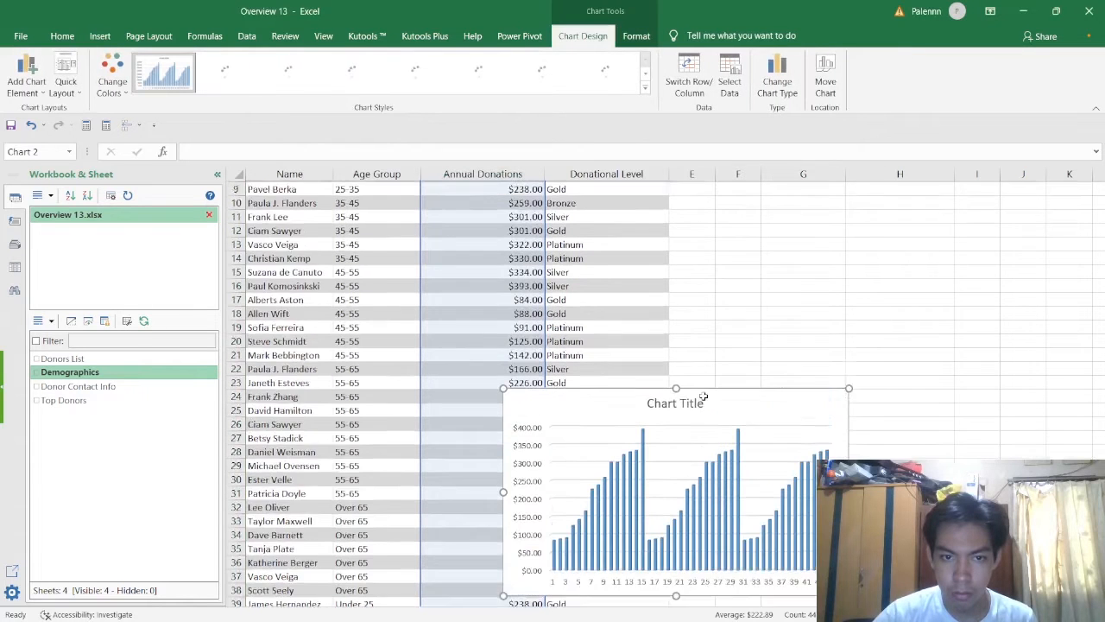
Move the column chart below the Summary table on the Demographics sheet
{"action": "left_click_drag", "start_coordinate": [710, 390], "coordinate": [922, 184]}
{"action": "scroll", "coordinate": [885, 264], "scroll_direction": "up", "scroll_amount": 4}
{"action": "left_click_drag", "start_coordinate": [922, 338], "coordinate": [926, 314]}
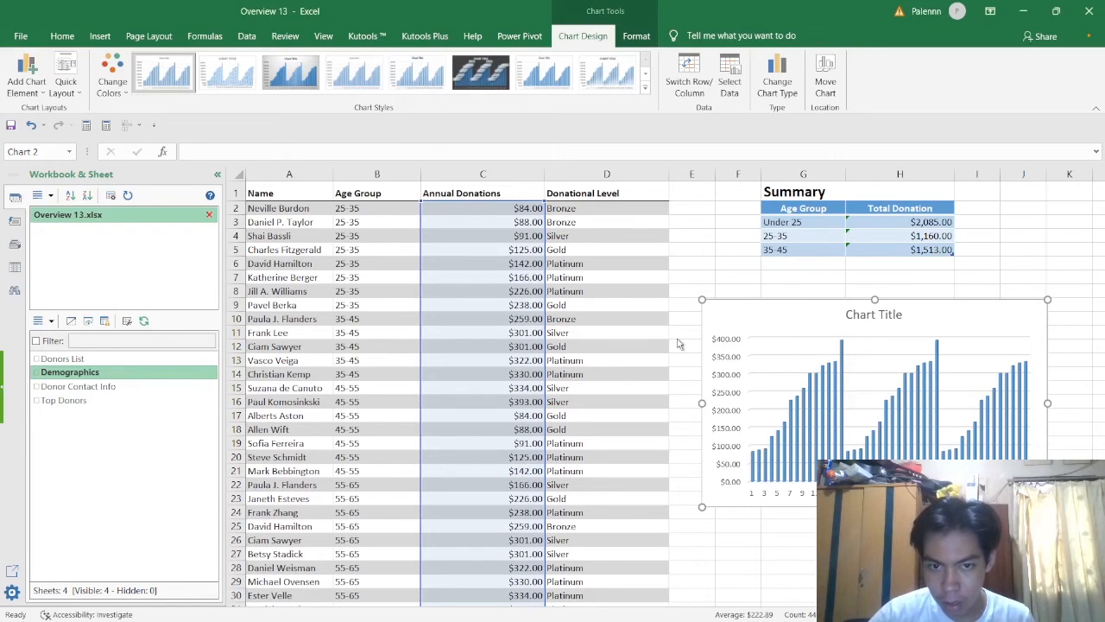
Add a primary vertical axis title to the Demographics chart
{"action": "key", "text": "alt+j"}
{"action": "key", "text": "c"}
{"action": "key", "text": "a"}
{"action": "key", "text": "a"}
{"action": "key", "text": "v"}
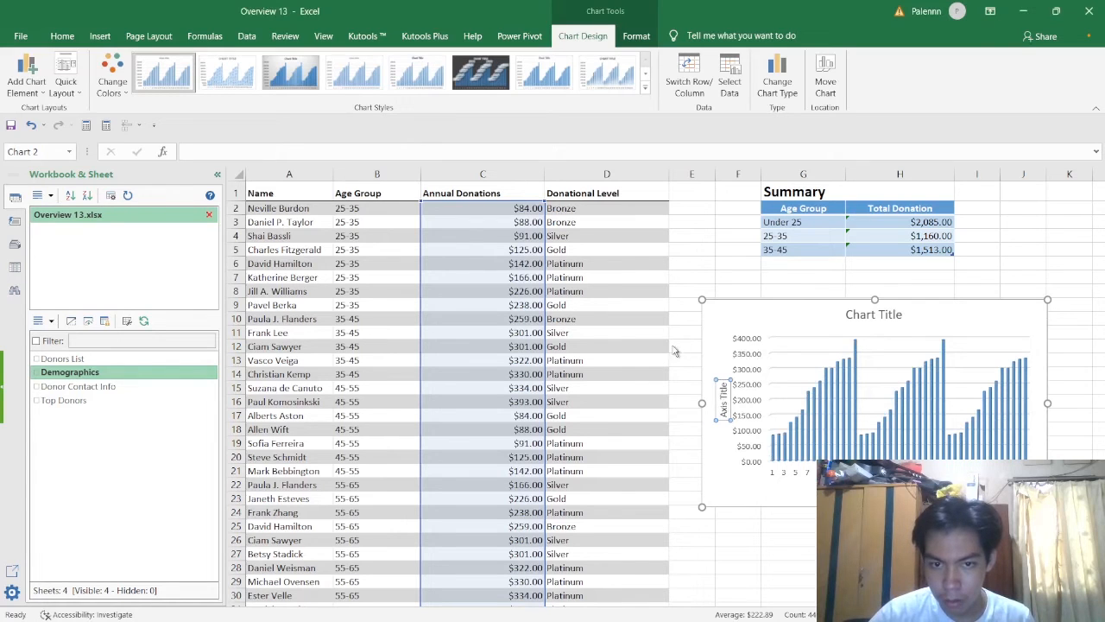
Try to replace the chart's vertical axis title text with "Donation"
{"action": "left_click", "coordinate": [726, 402]}
{"action": "left_click_drag", "start_coordinate": [724, 416], "coordinate": [723, 402]}
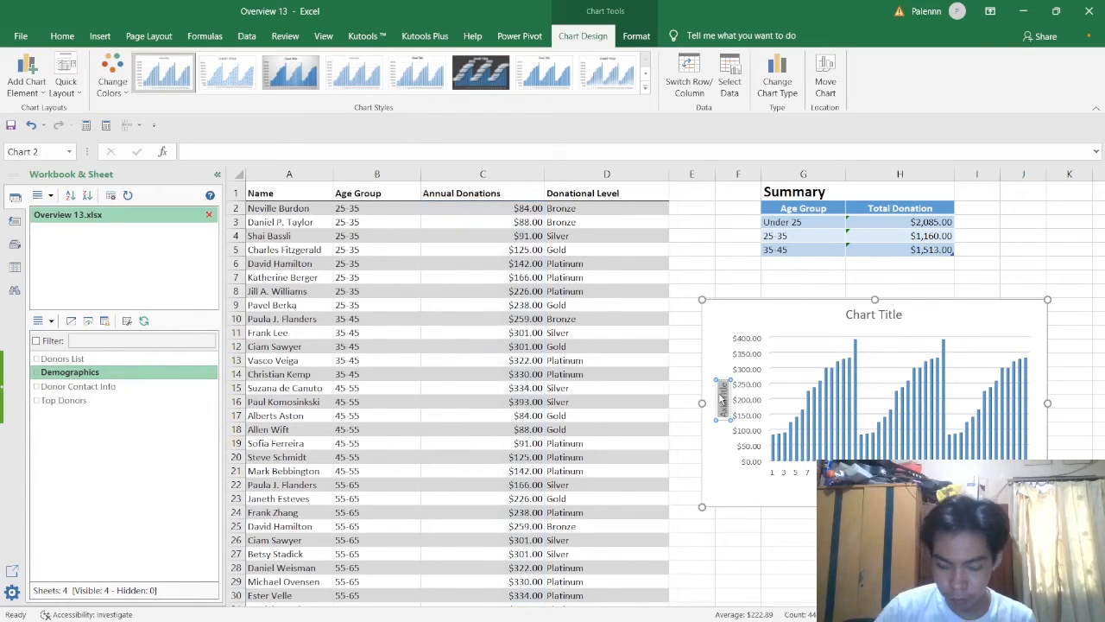
{"action": "key", "text": "BackSpace"}
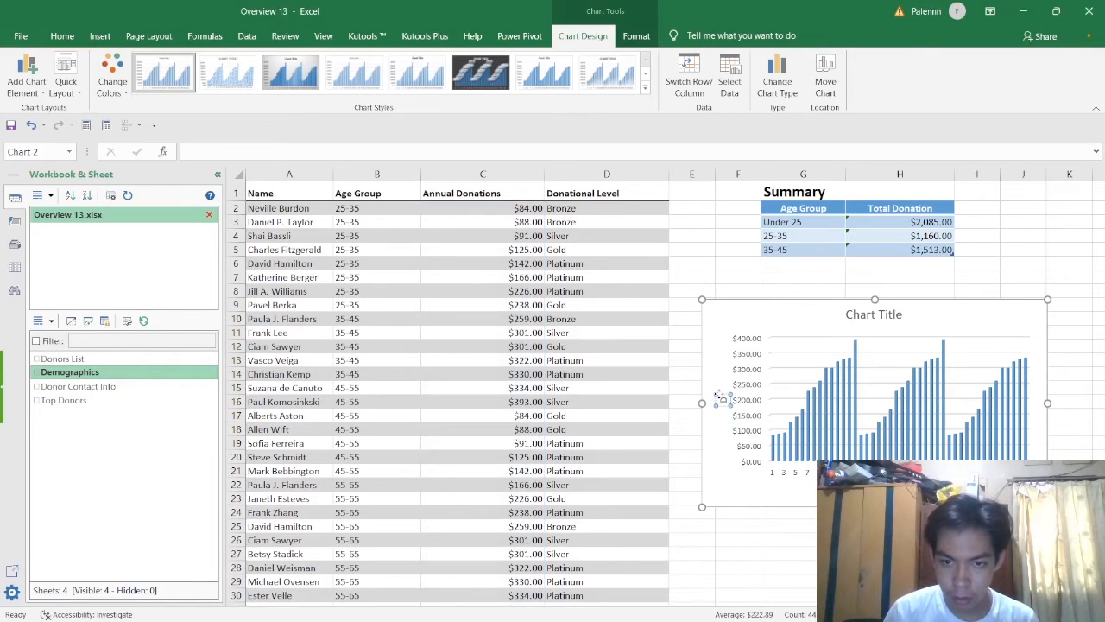
{"action": "type", "text": "Donatio"}
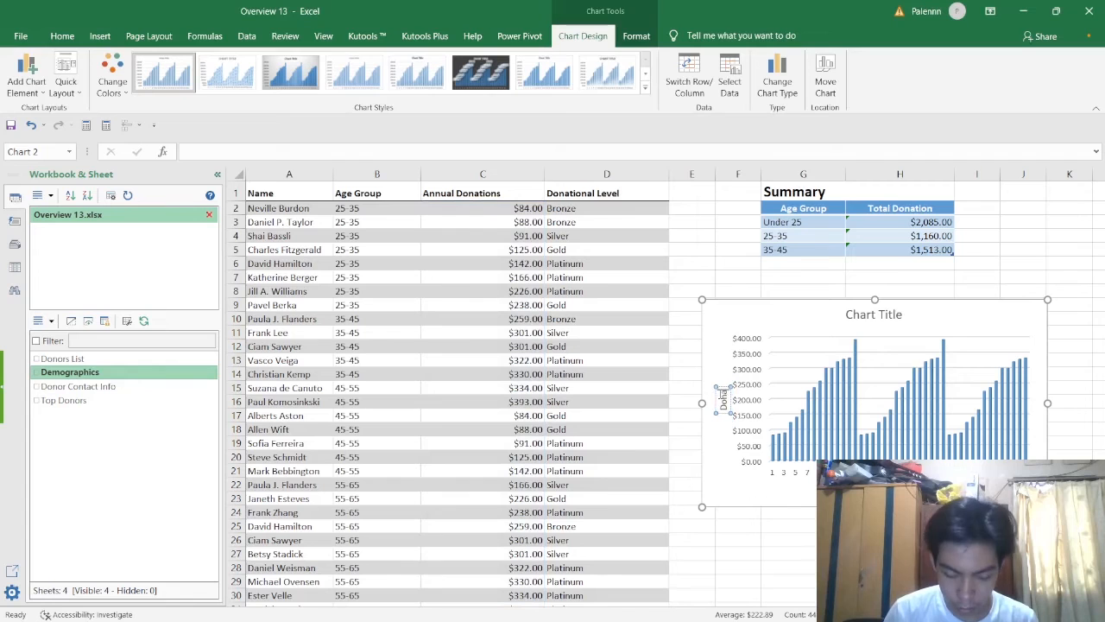
{"action": "type", "text": "n"}
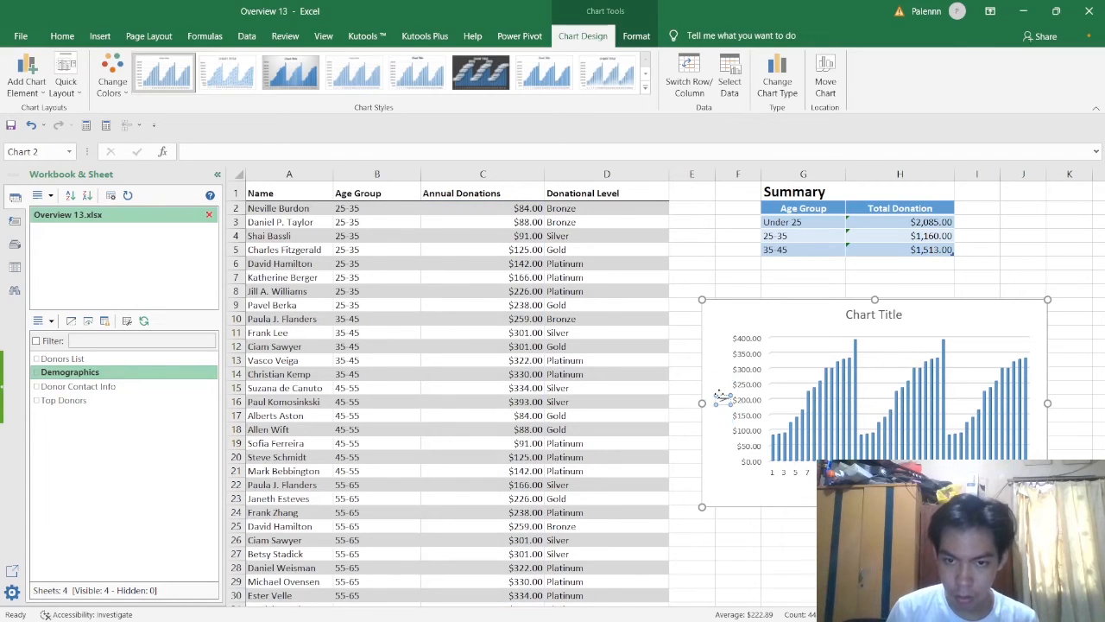
Delete the vertical axis title from the Demographics chart
{"action": "left_click", "coordinate": [719, 396]}
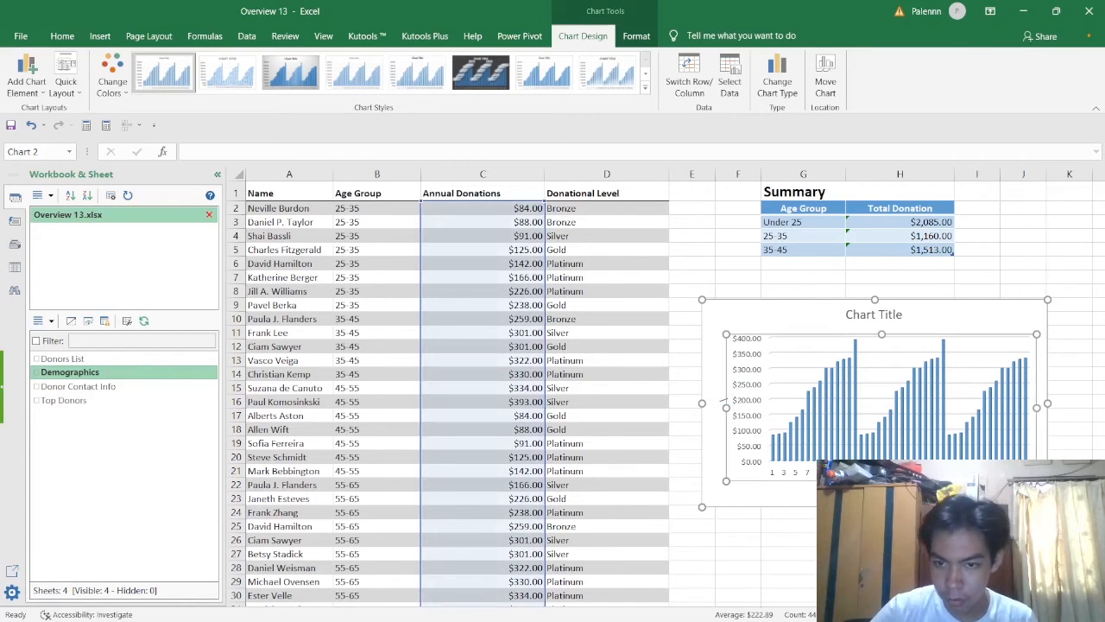
{"action": "left_click", "coordinate": [721, 397]}
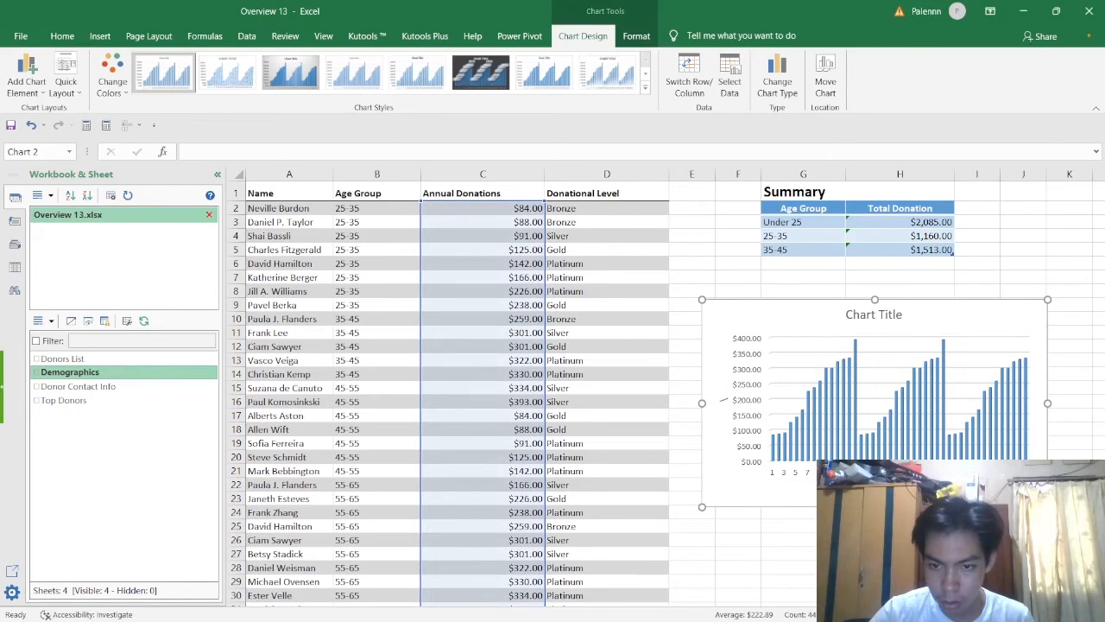
{"action": "key", "text": "Delete"}
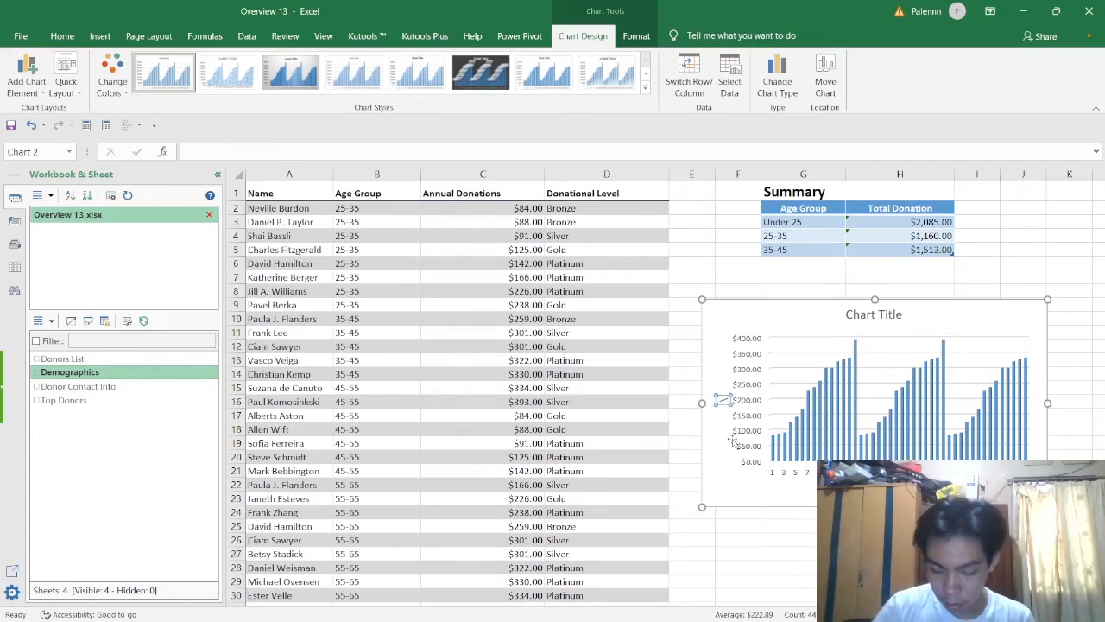
{"action": "key", "text": "Delete"}
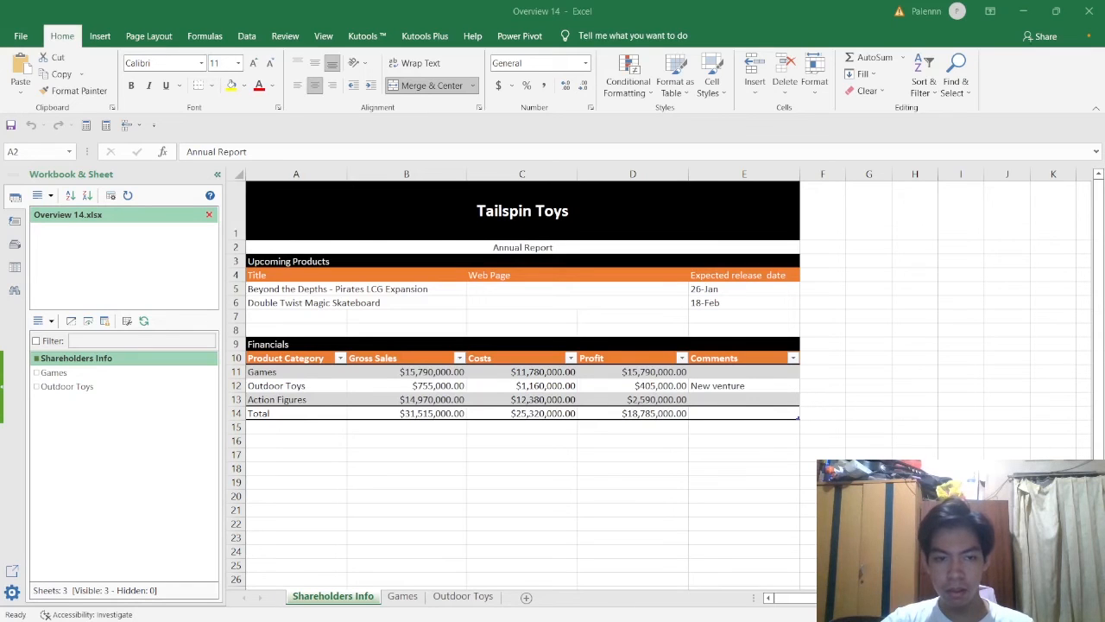
Delete the empty Column1 column from the Costs table on the Games sheet of the Overview 14 workbook
{"action": "key", "text": "alt+Tab"}
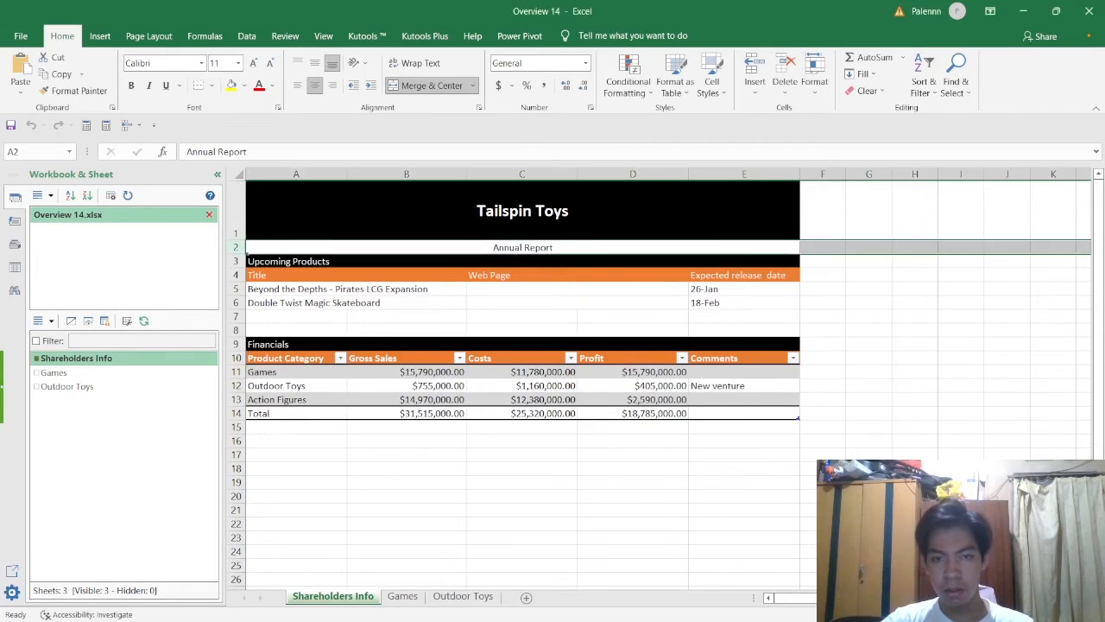
{"action": "left_click", "coordinate": [418, 597]}
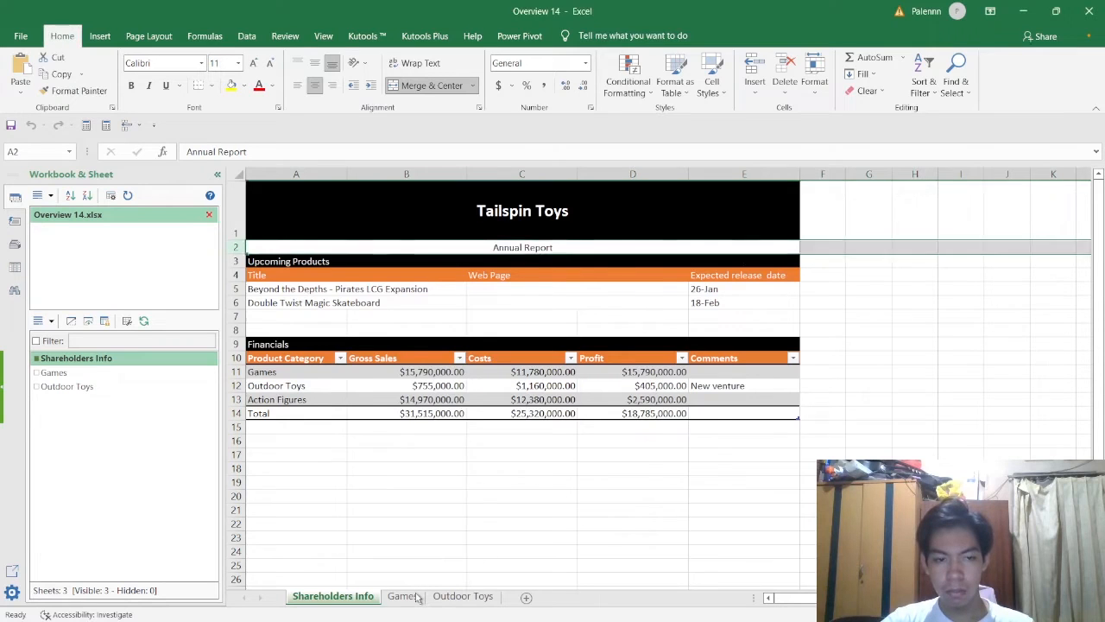
{"action": "left_click", "coordinate": [356, 339]}
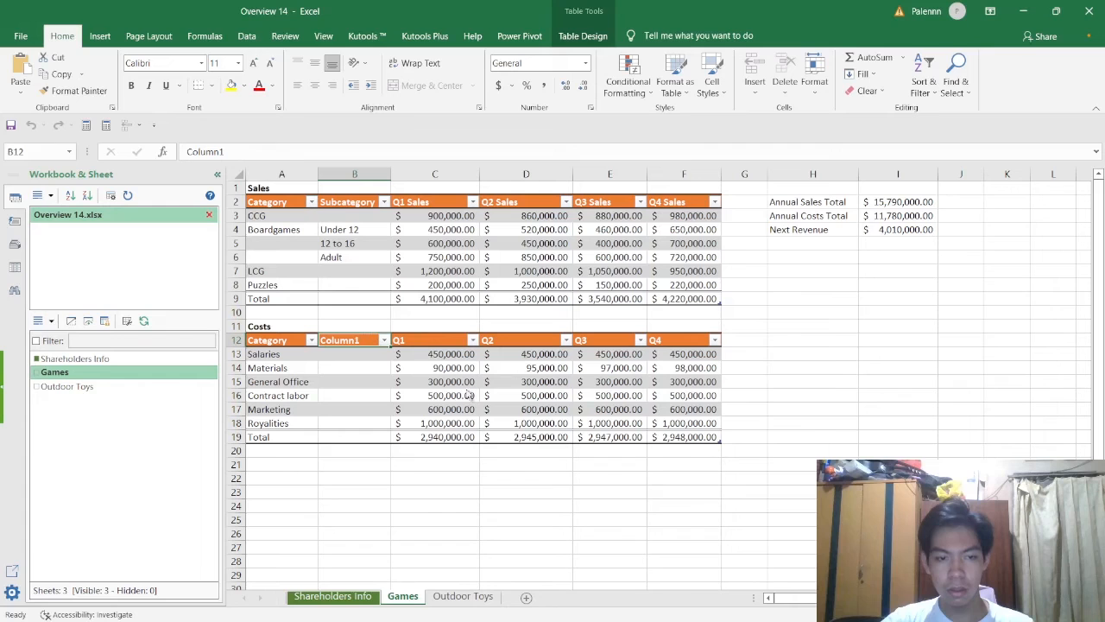
{"action": "left_click", "coordinate": [541, 410]}
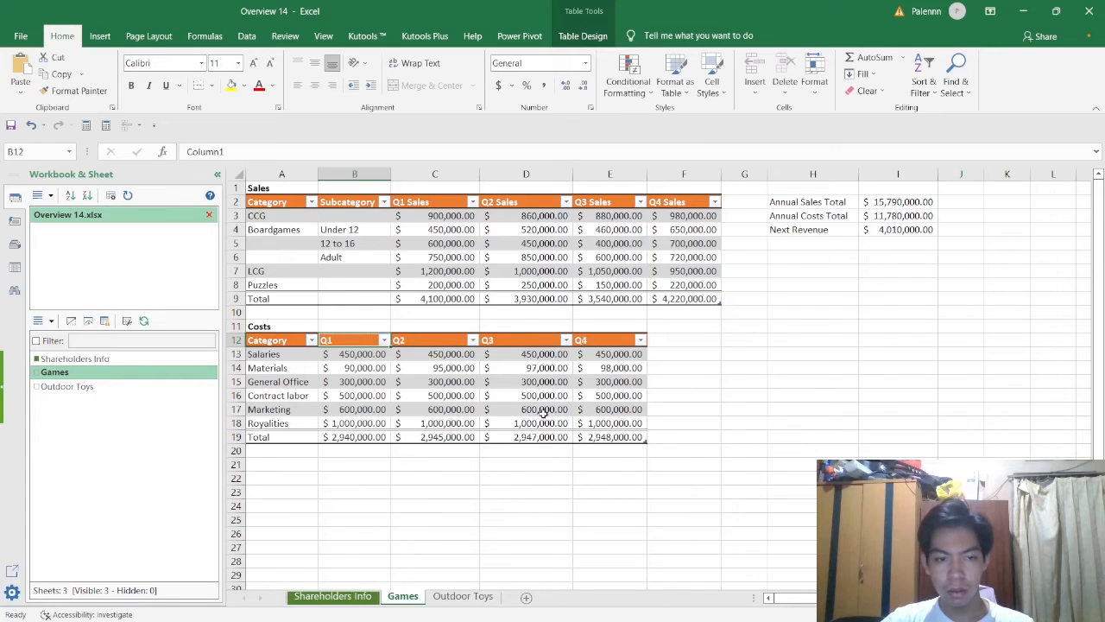
{"action": "left_click", "coordinate": [702, 381]}
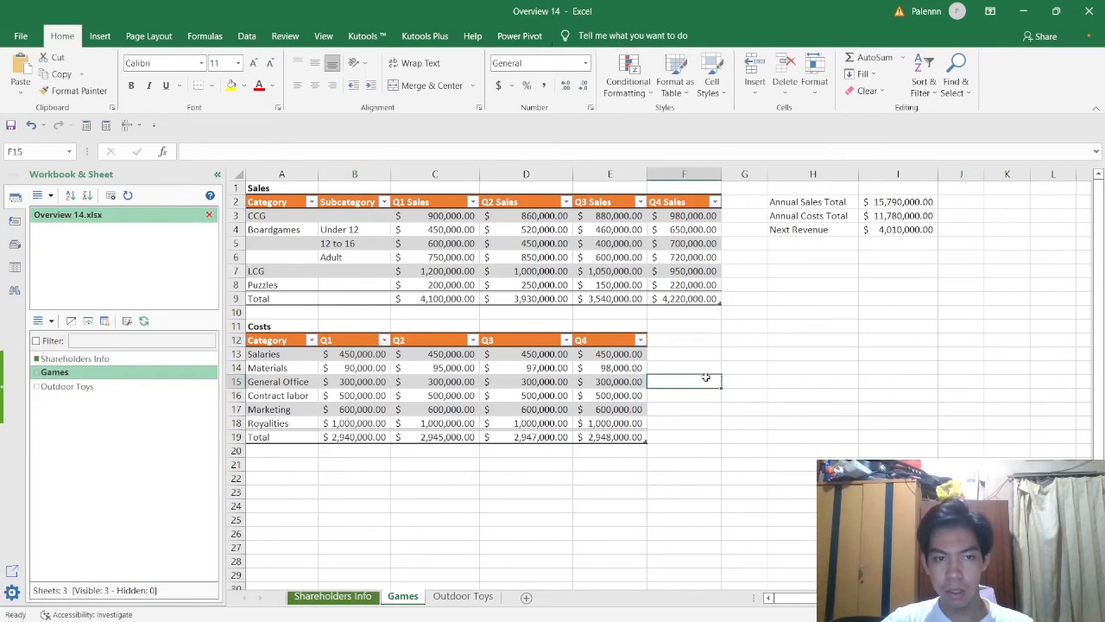
Increase the height of row 2, which holds the Annual Report heading, on the Shareholders Info sheet
{"action": "key", "text": "alt+Tab"}
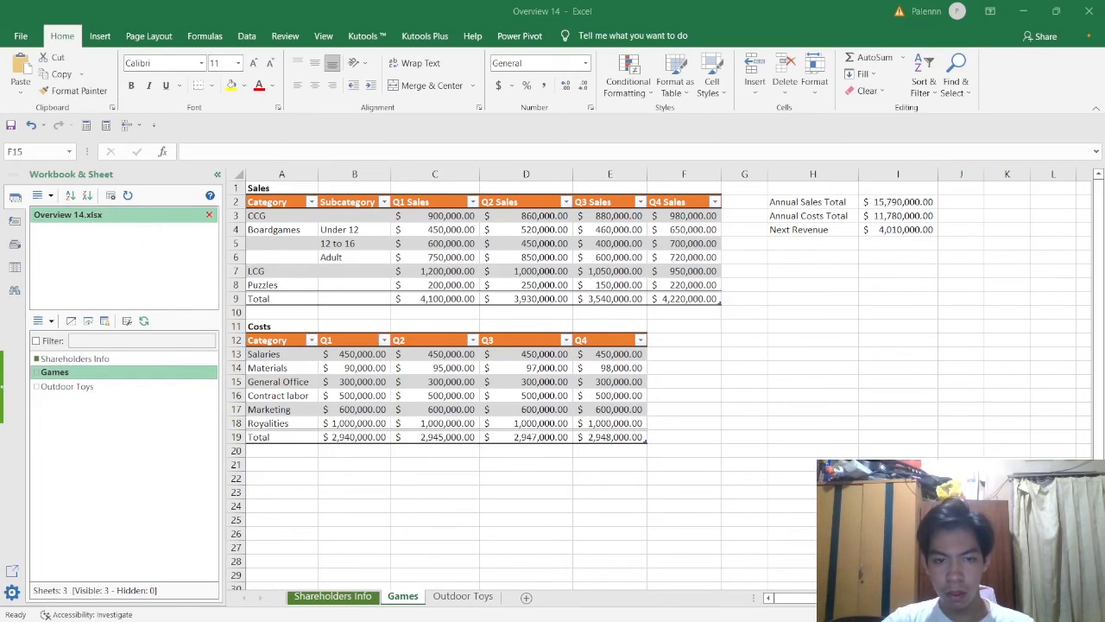
{"action": "left_click", "coordinate": [357, 601]}
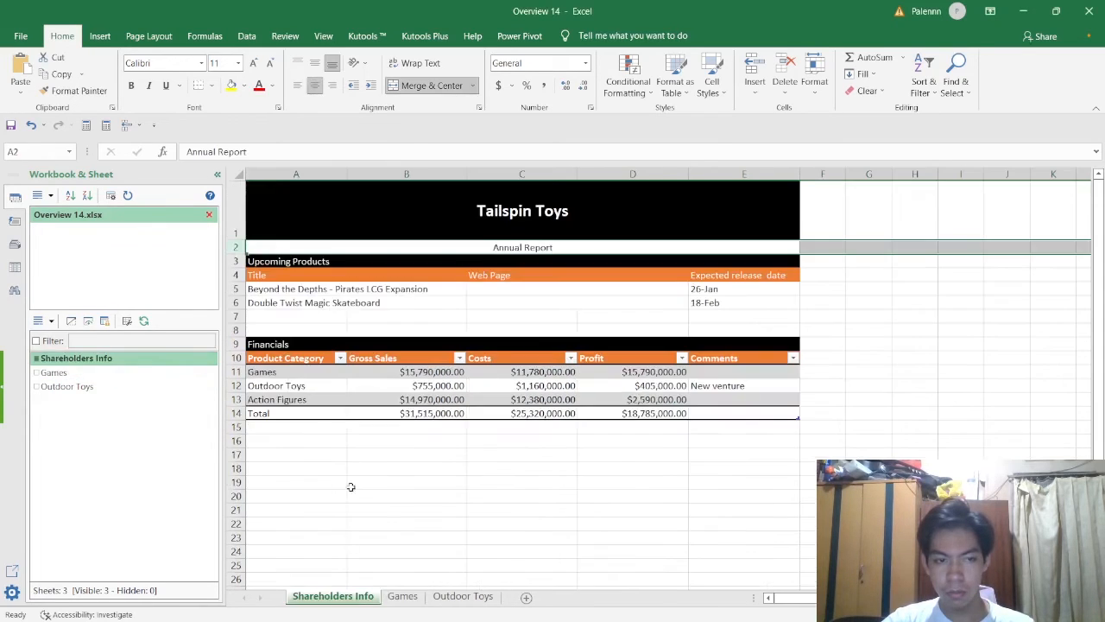
{"action": "left_click", "coordinate": [342, 248]}
{"action": "key", "text": "alt+Tab"}
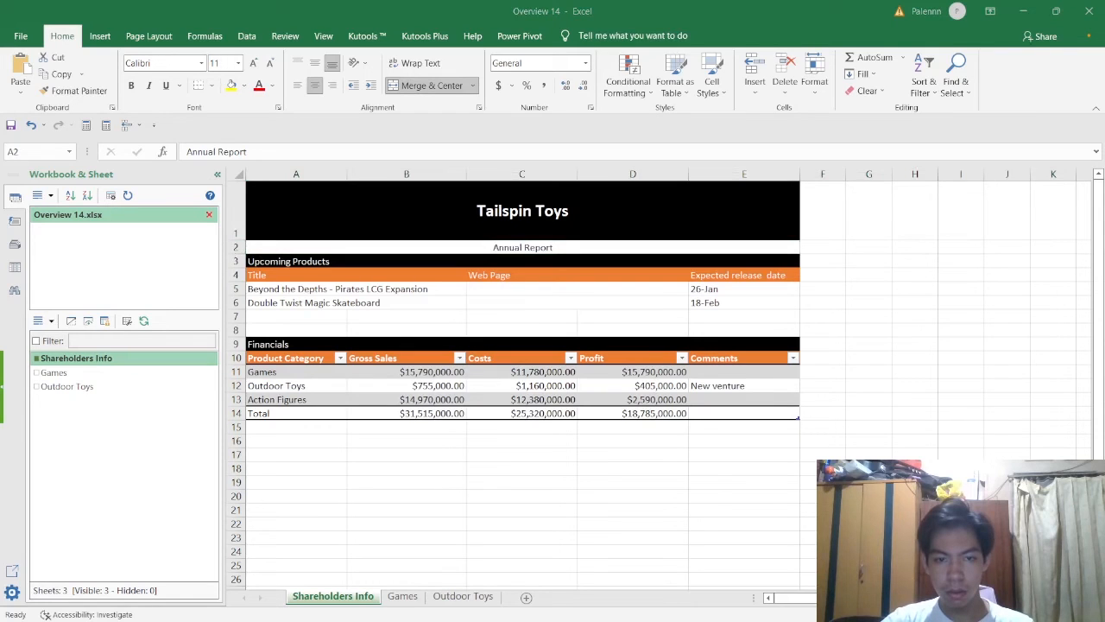
{"action": "key", "text": "alt+Tab"}
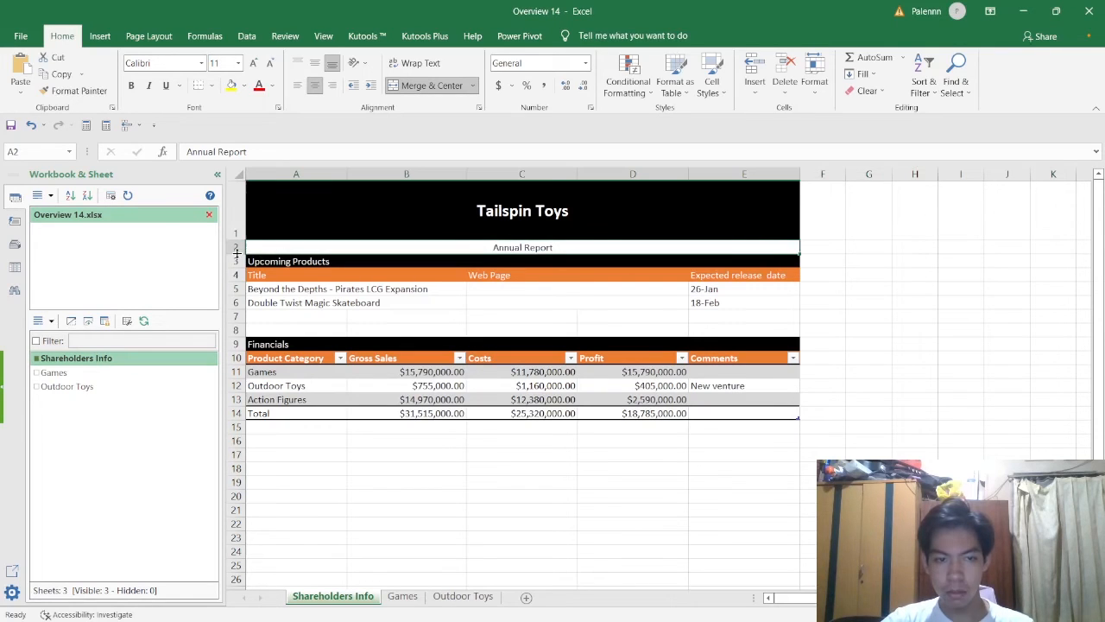
{"action": "left_click", "coordinate": [232, 245]}
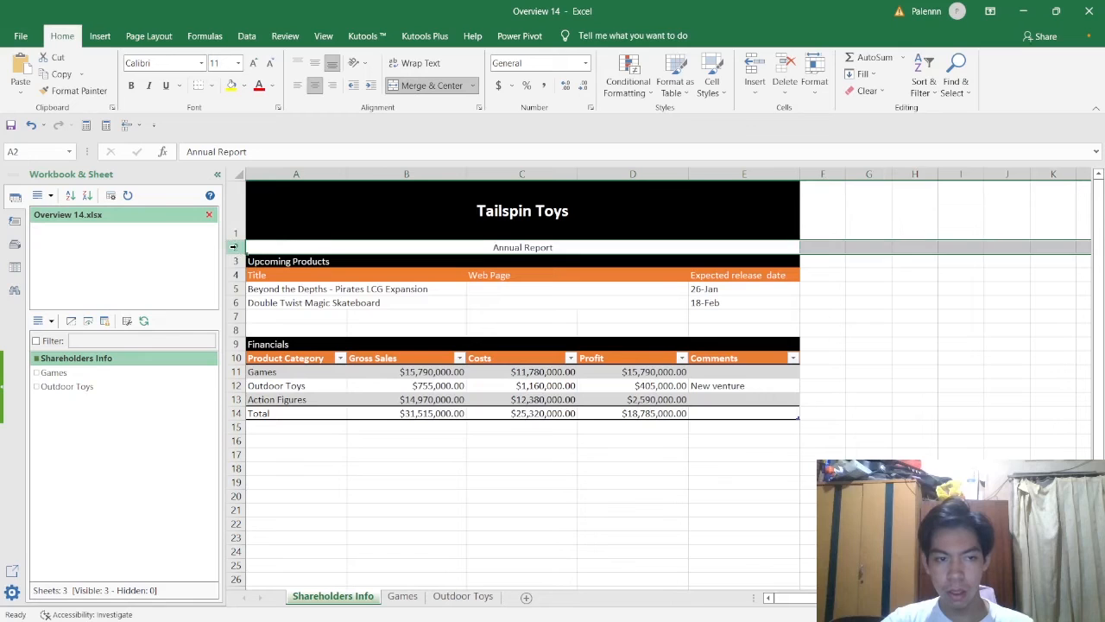
{"action": "key", "text": "alt+Tab"}
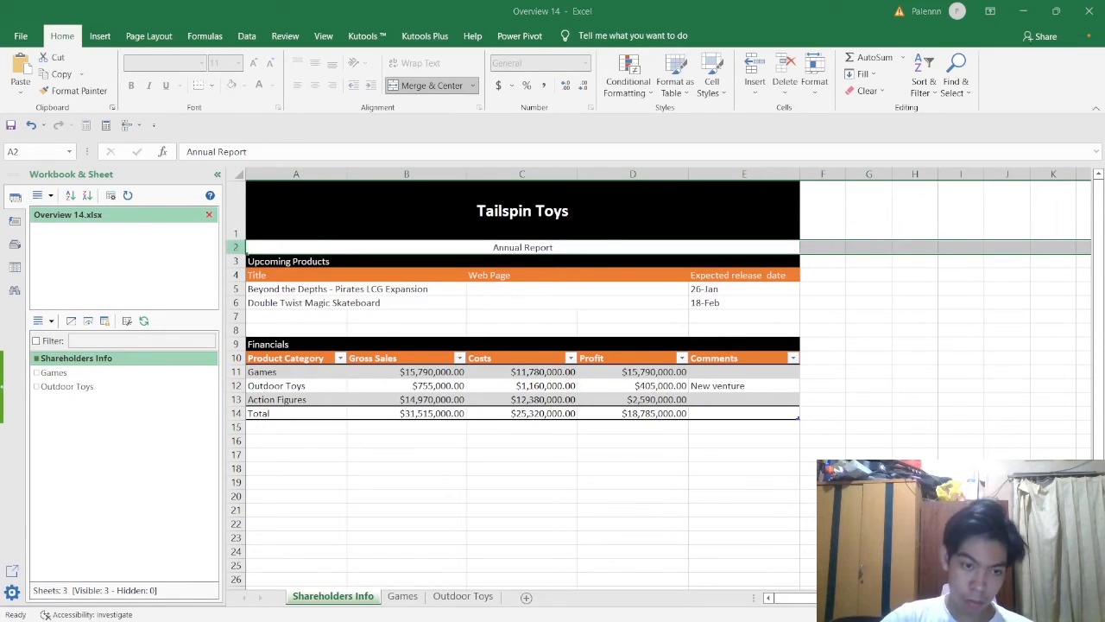
{"action": "key", "text": "Return"}
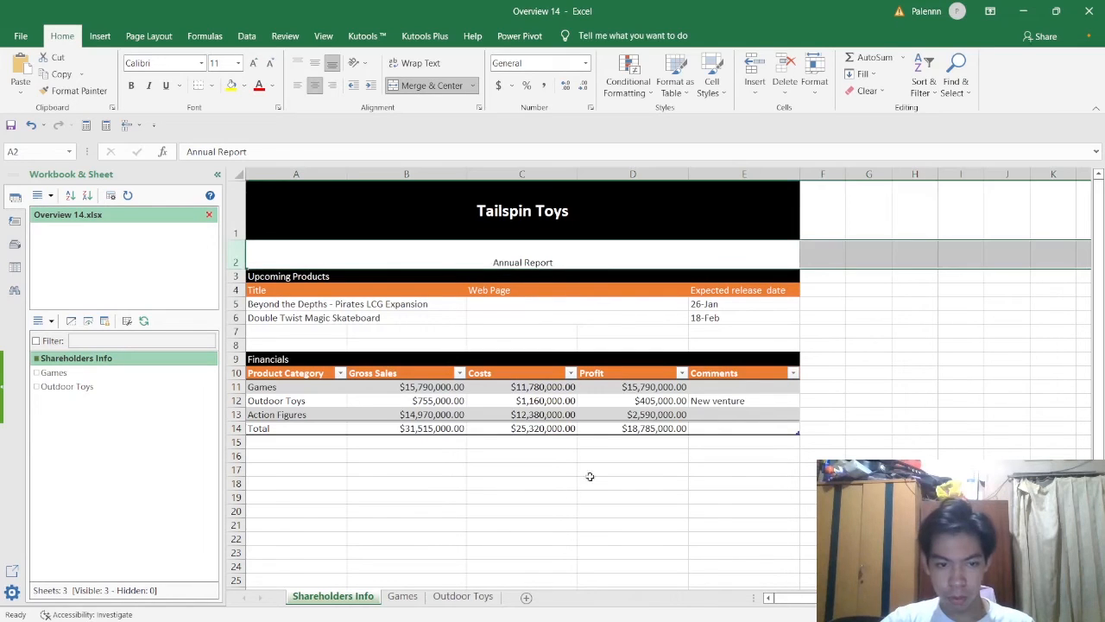
Rename the Outdoor Toys sheet to "Outdoor Sports"
{"action": "left_click", "coordinate": [473, 598]}
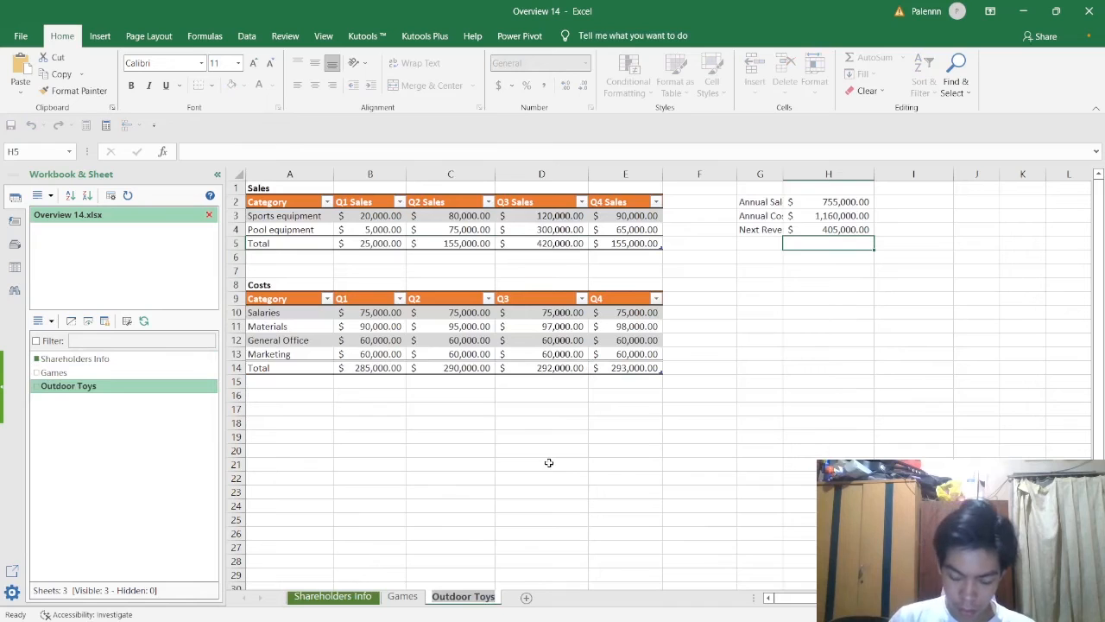
{"action": "key", "text": "shift+Left"}
{"action": "key", "text": "shift+Left"}
{"action": "key", "text": "shift+Left"}
{"action": "key", "text": "shift+Left"}
{"action": "key", "text": "BackSpace"}
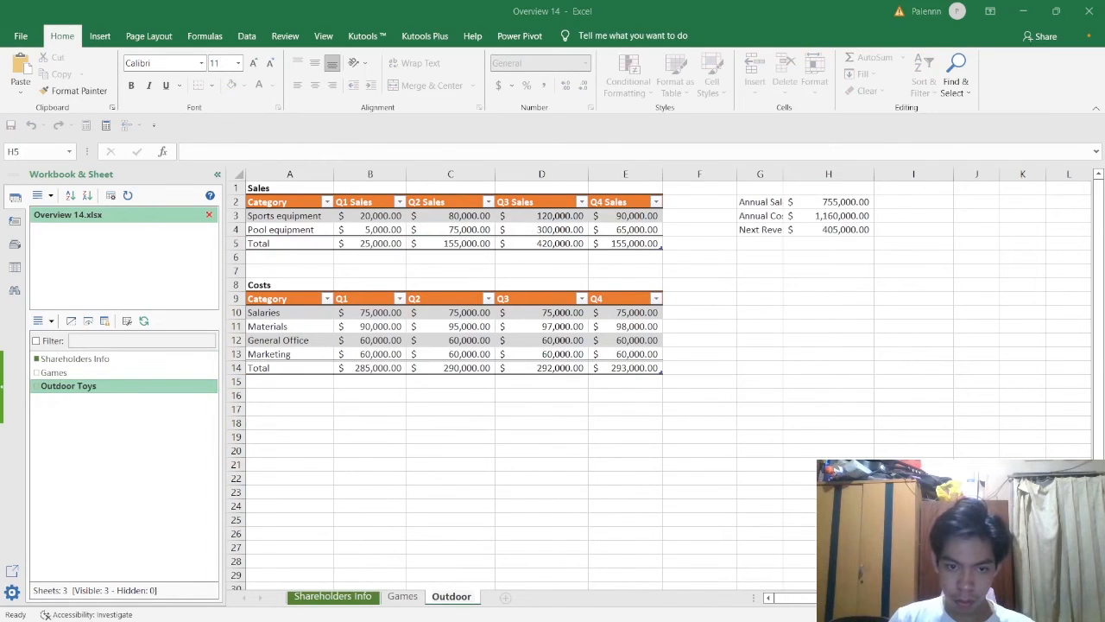
{"action": "key", "text": "Return"}
{"action": "type", "text": "Sports"}
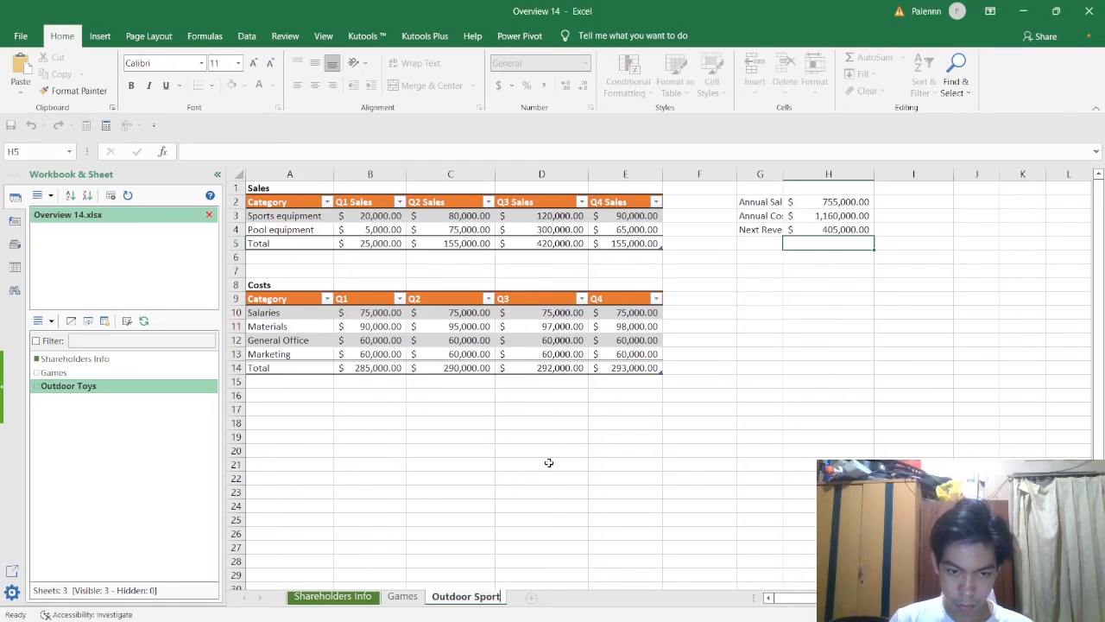
{"action": "key", "text": "Return"}
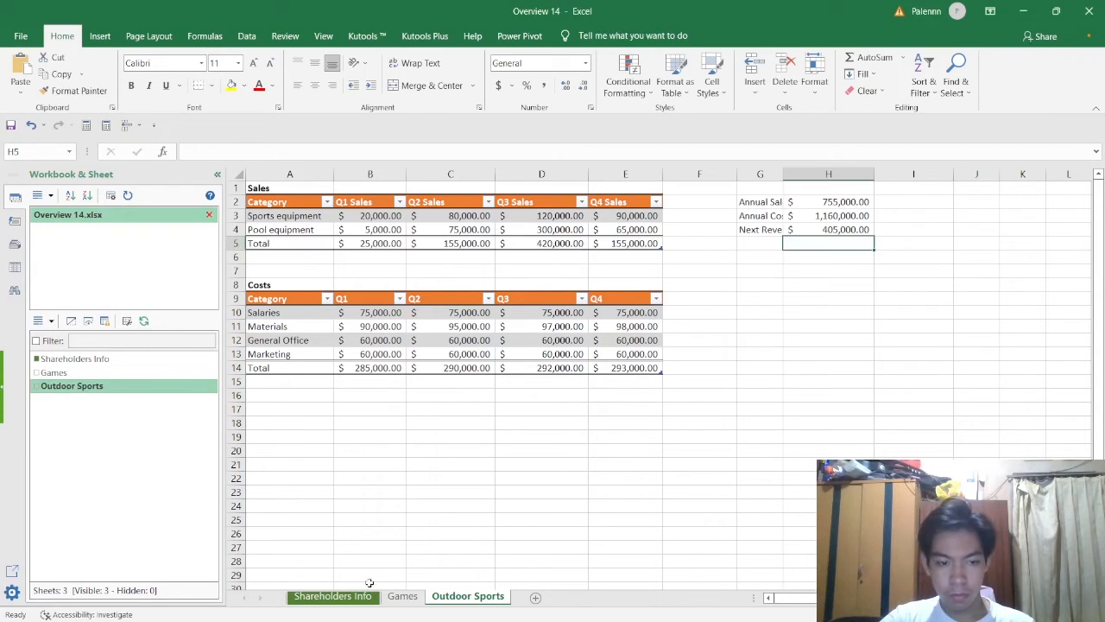
Insert a hyperlink with the display text "More Info" in Web Page cell C5 on the Shareholders Info sheet
{"action": "left_click", "coordinate": [345, 598]}
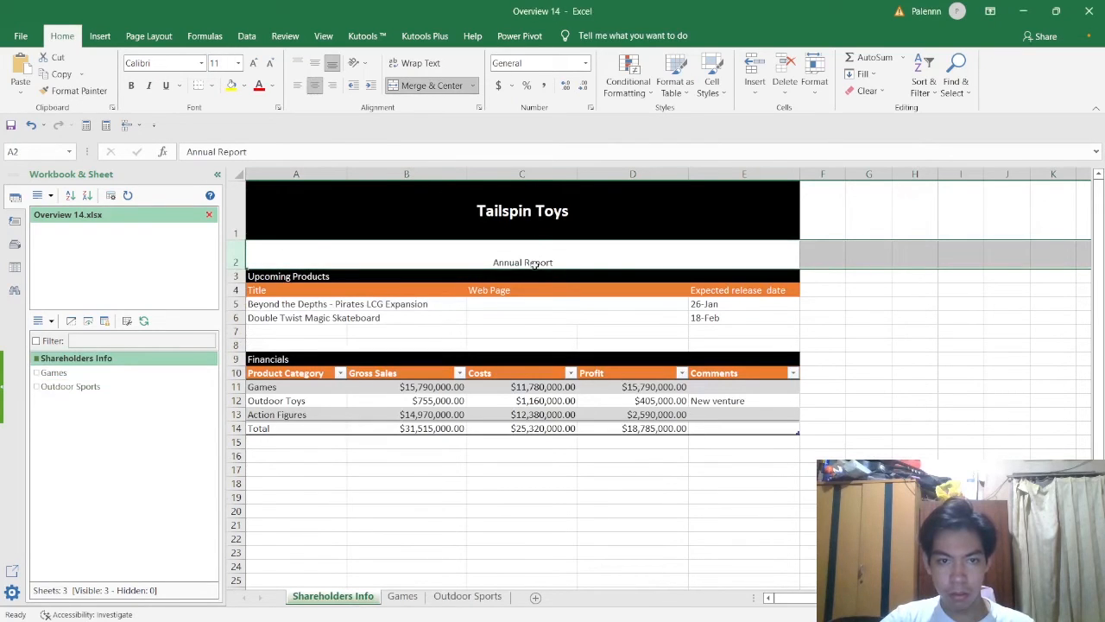
{"action": "left_click", "coordinate": [533, 307]}
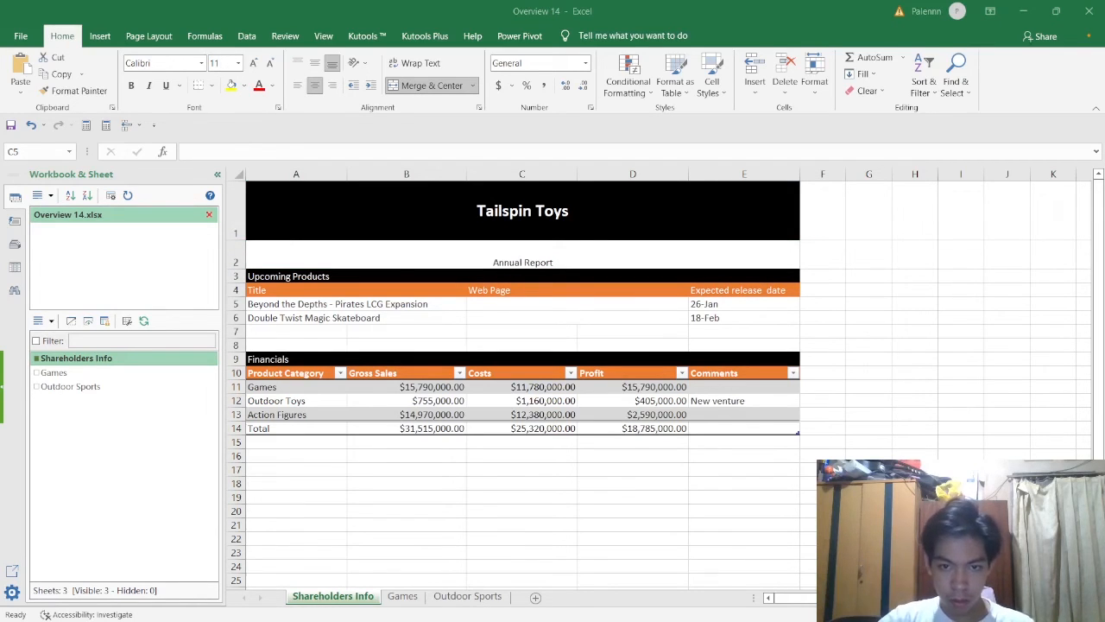
{"action": "left_click", "coordinate": [661, 456]}
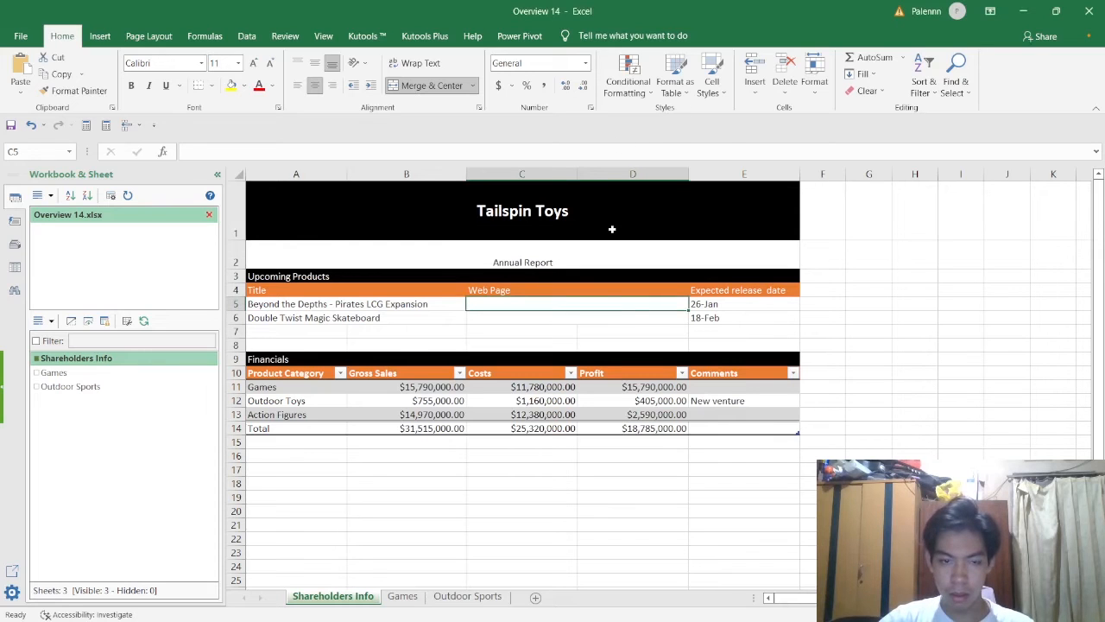
{"action": "left_click", "coordinate": [110, 39]}
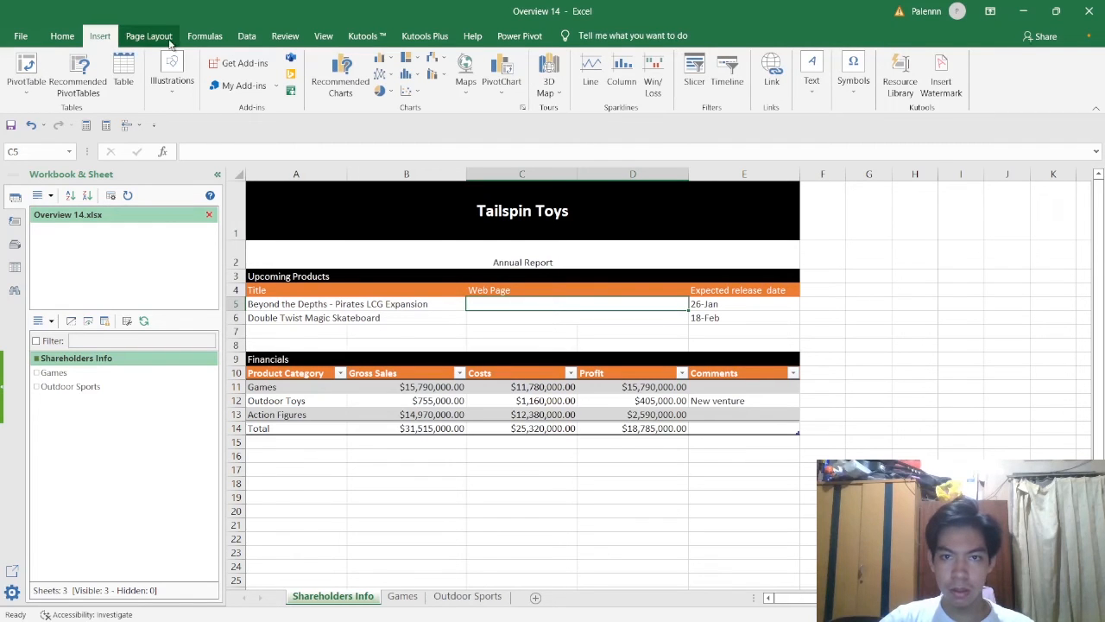
{"action": "left_click", "coordinate": [153, 44]}
{"action": "left_click", "coordinate": [94, 44]}
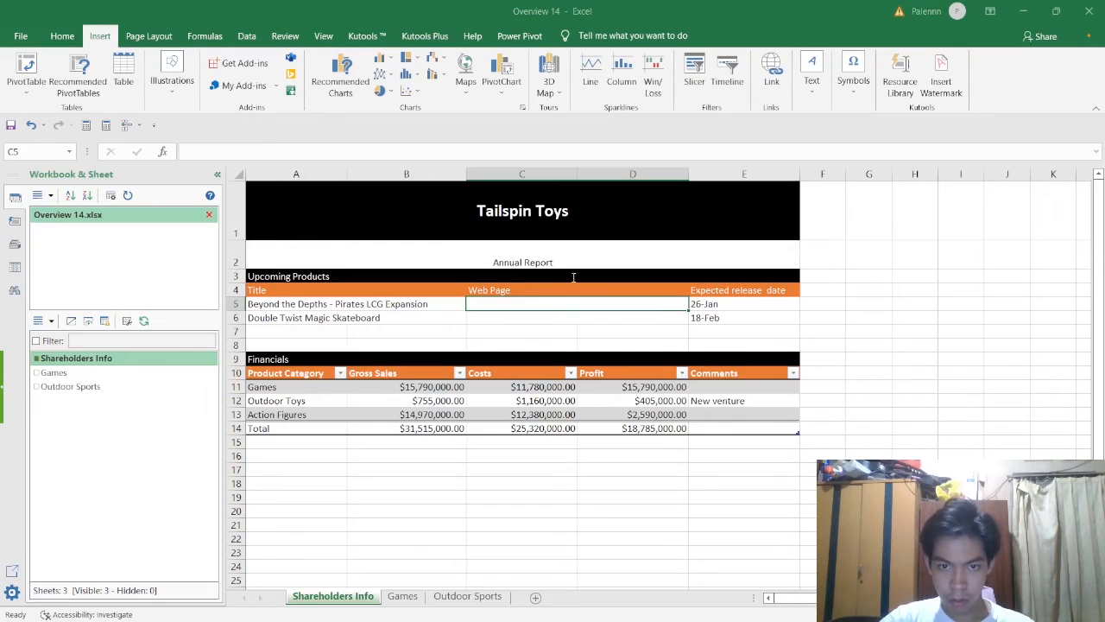
{"action": "key", "text": "alt+Tab"}
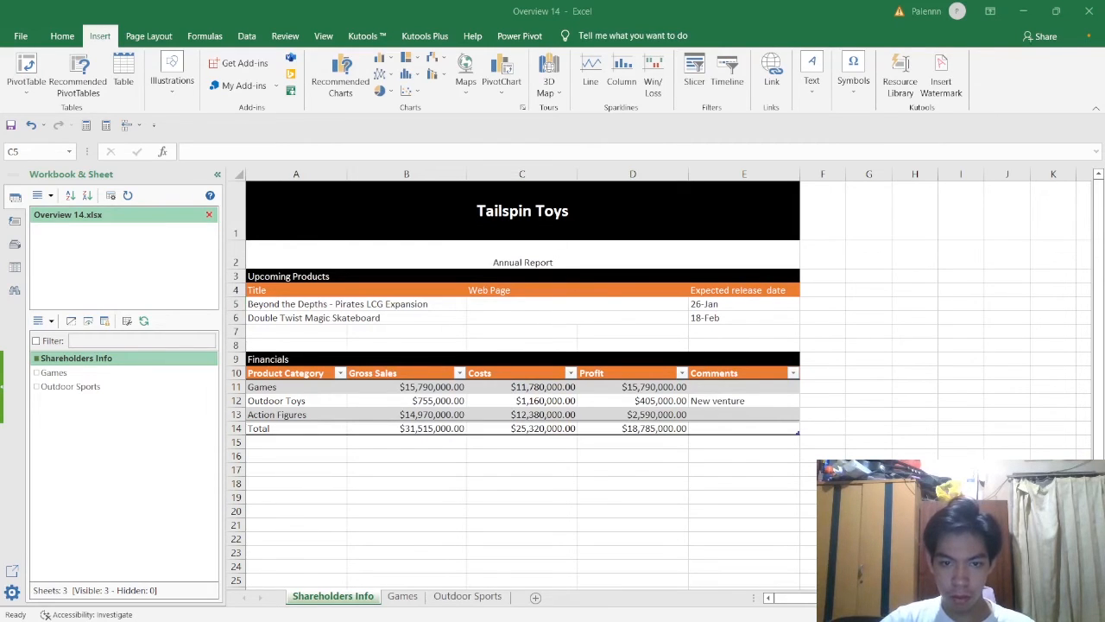
{"action": "key", "text": "alt+Tab"}
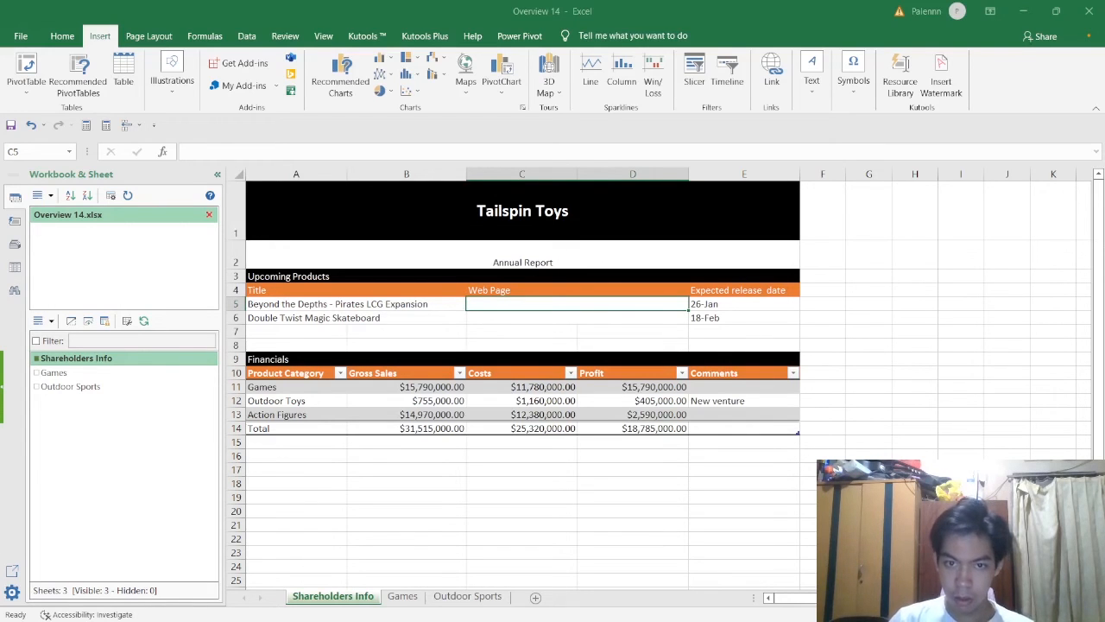
{"action": "left_click", "coordinate": [903, 444]}
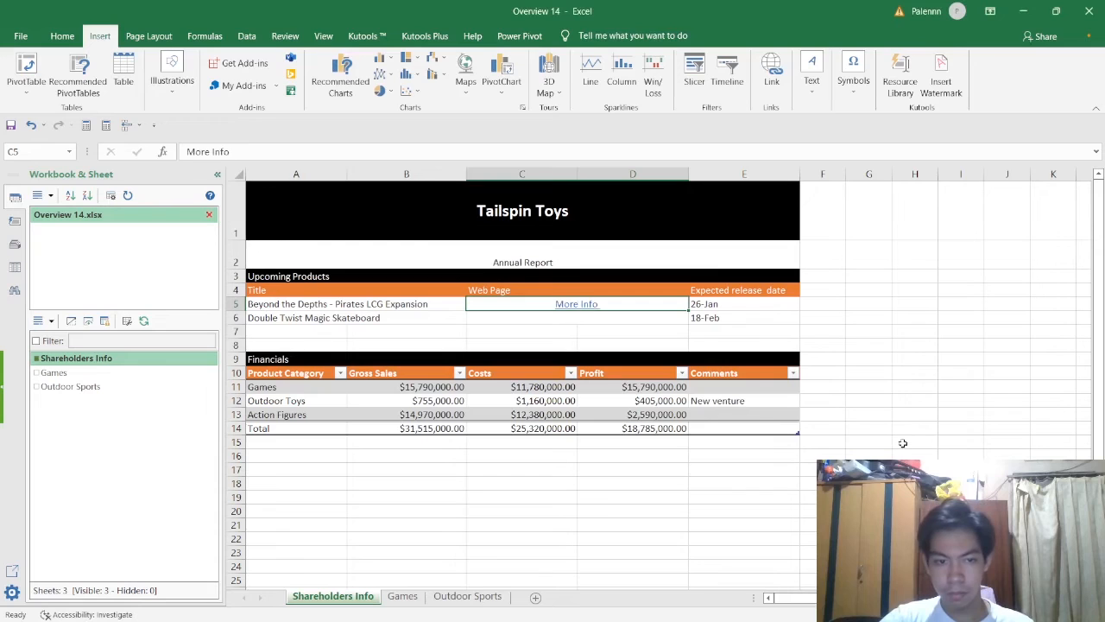
{"action": "left_click", "coordinate": [910, 415]}
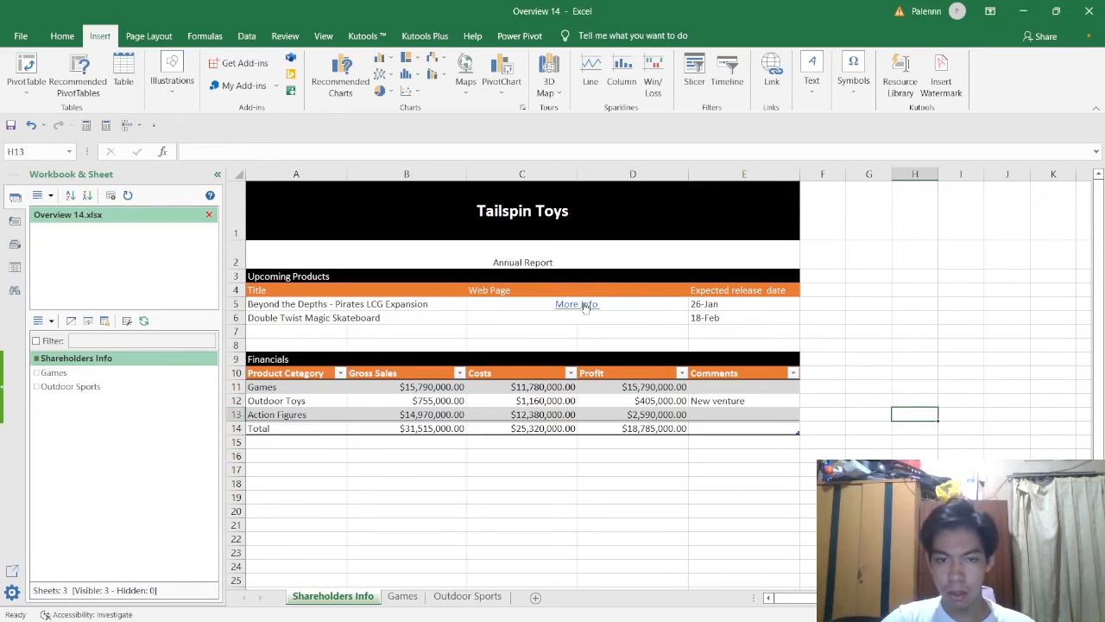
Follow the More Info hyperlink on the Shareholders Info sheet to check that it works
{"action": "left_click", "coordinate": [585, 307]}
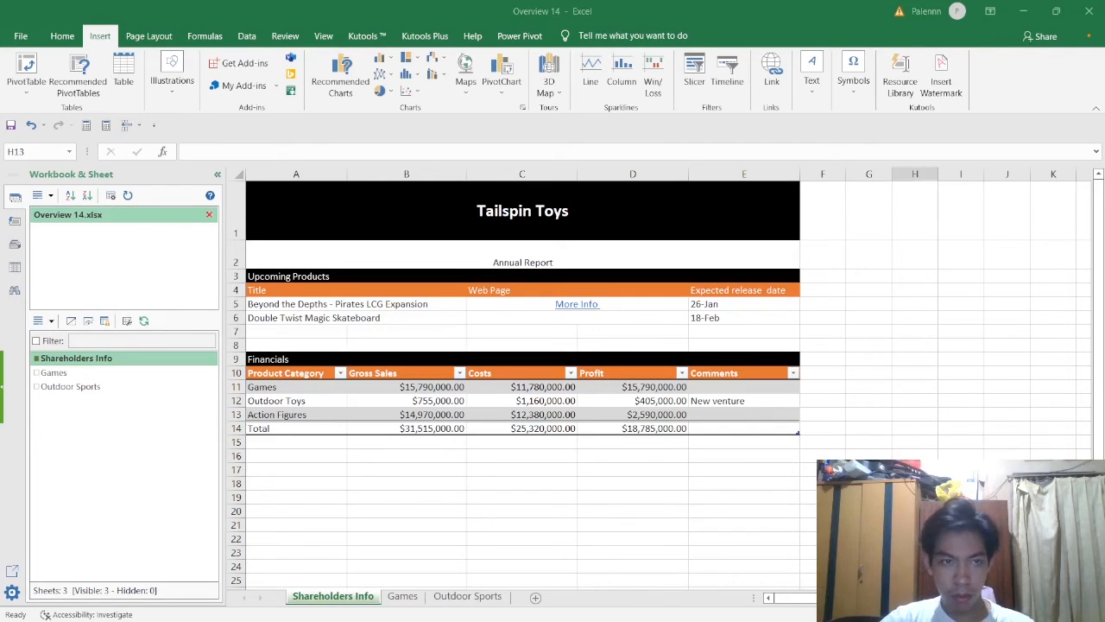
{"action": "left_click", "coordinate": [53, 39]}
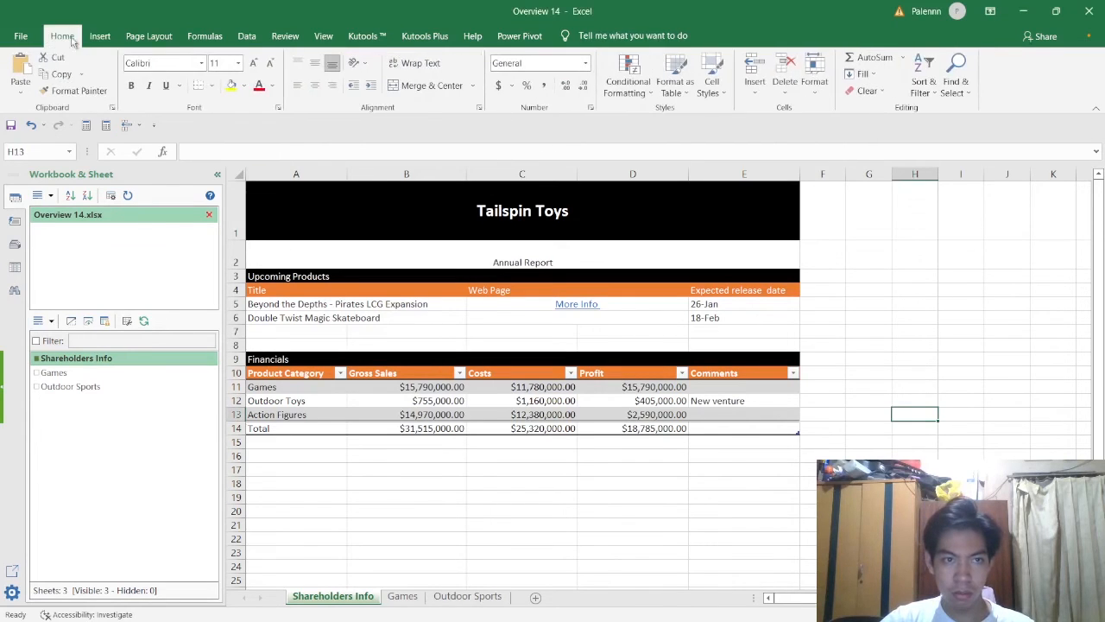
{"action": "left_click", "coordinate": [143, 40]}
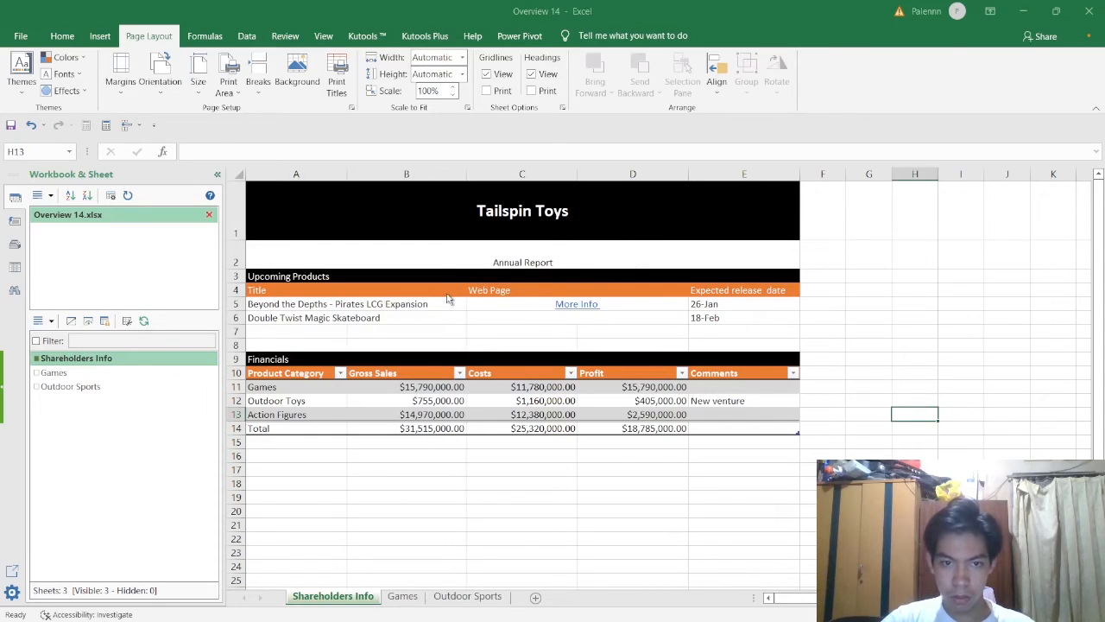
{"action": "left_click", "coordinate": [766, 483]}
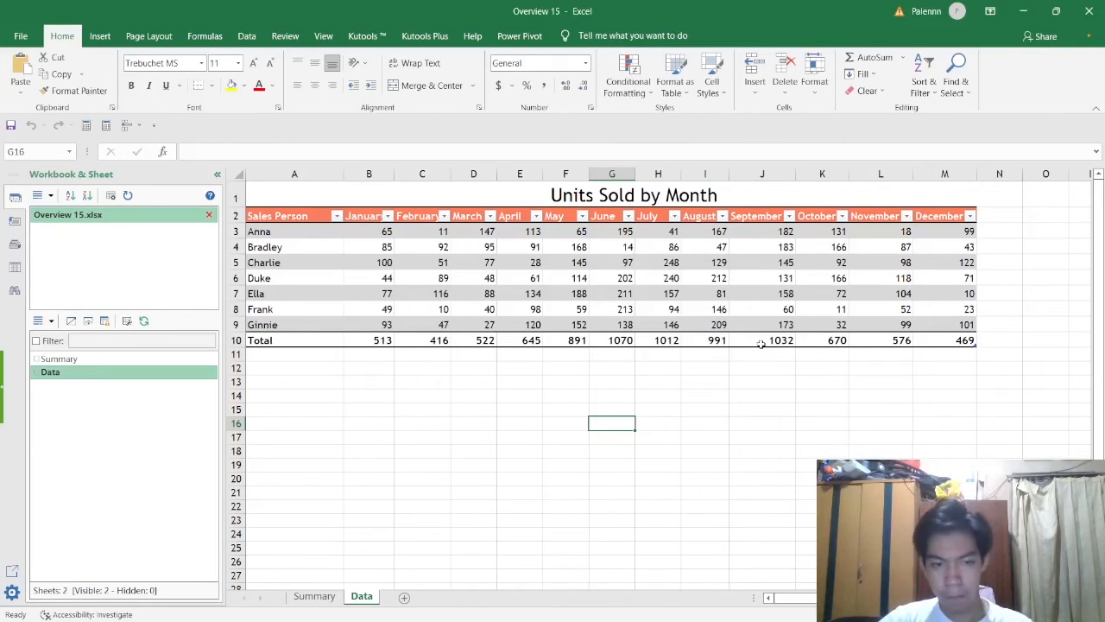
Add a new worksheet after the Data sheet in the Overview 15 workbook and name it "Forecast"
{"action": "key", "text": "alt+Tab"}
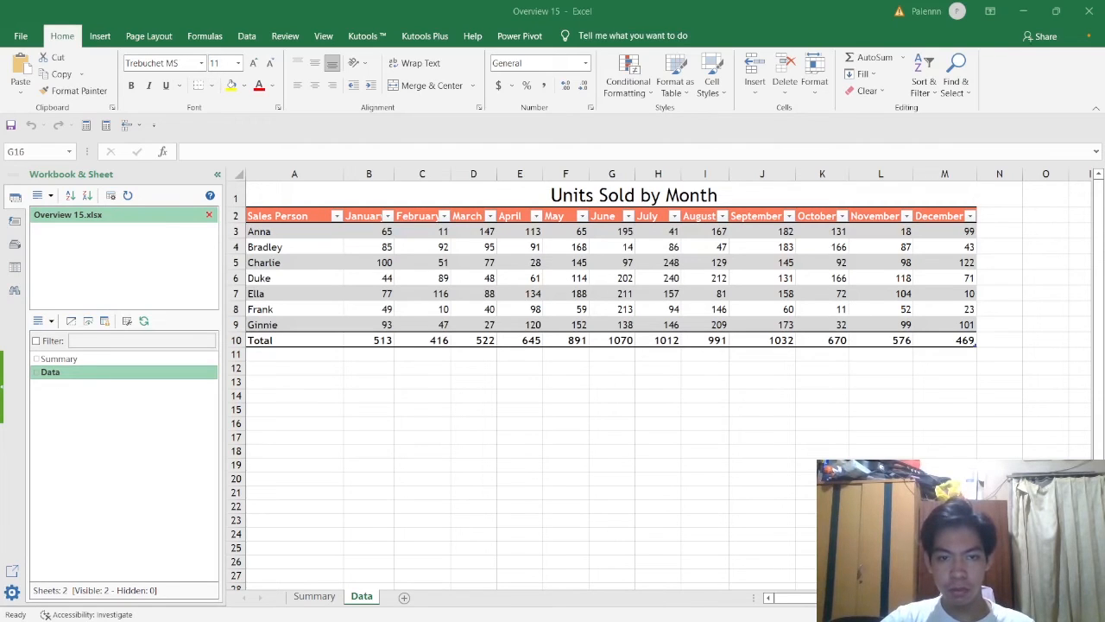
{"action": "left_click", "coordinate": [322, 597]}
{"action": "left_click", "coordinate": [363, 598]}
{"action": "left_click", "coordinate": [403, 597]}
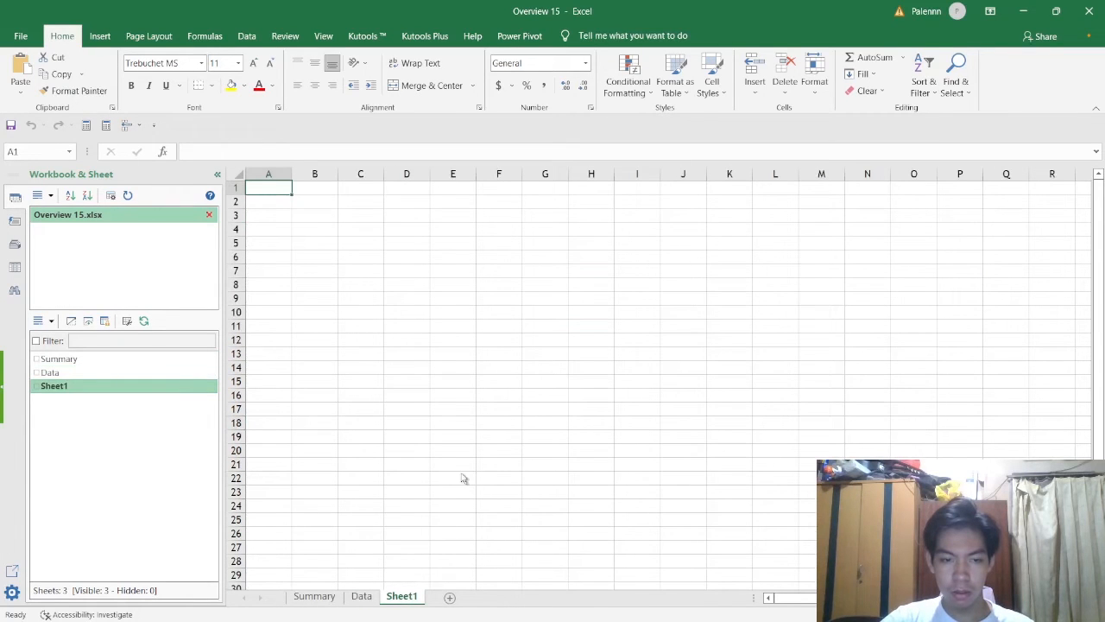
{"action": "key", "text": "alt+h"}
{"action": "key", "text": "o"}
{"action": "key", "text": "r"}
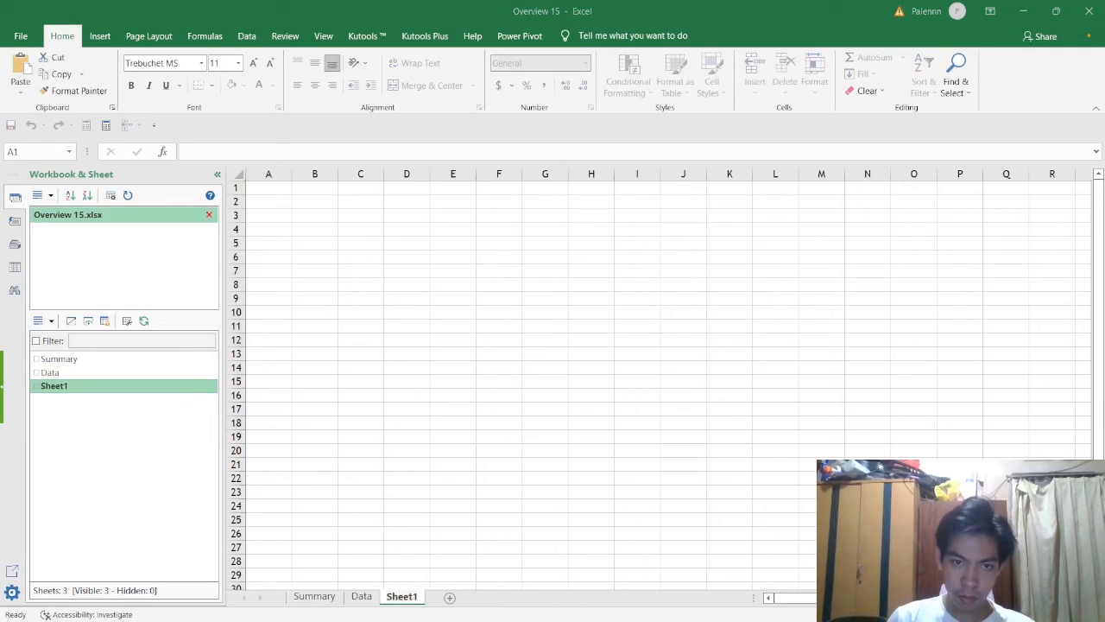
{"action": "type", "text": "F"}
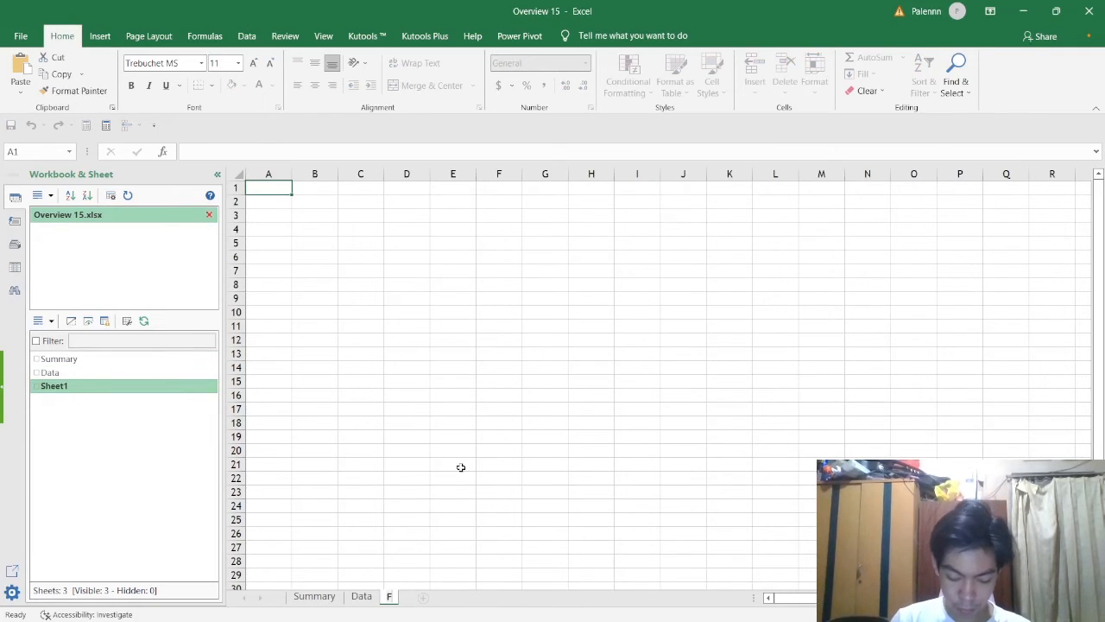
{"action": "type", "text": "orecasr"}
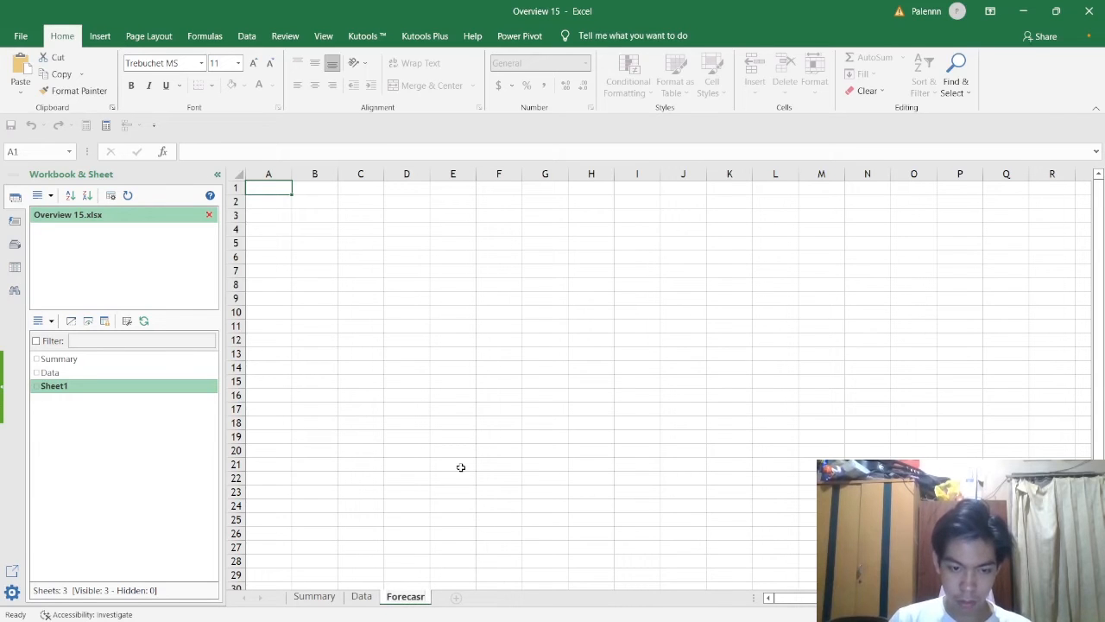
{"action": "key", "text": "BackSpace"}
{"action": "type", "text": "t"}
{"action": "key", "text": "Return"}
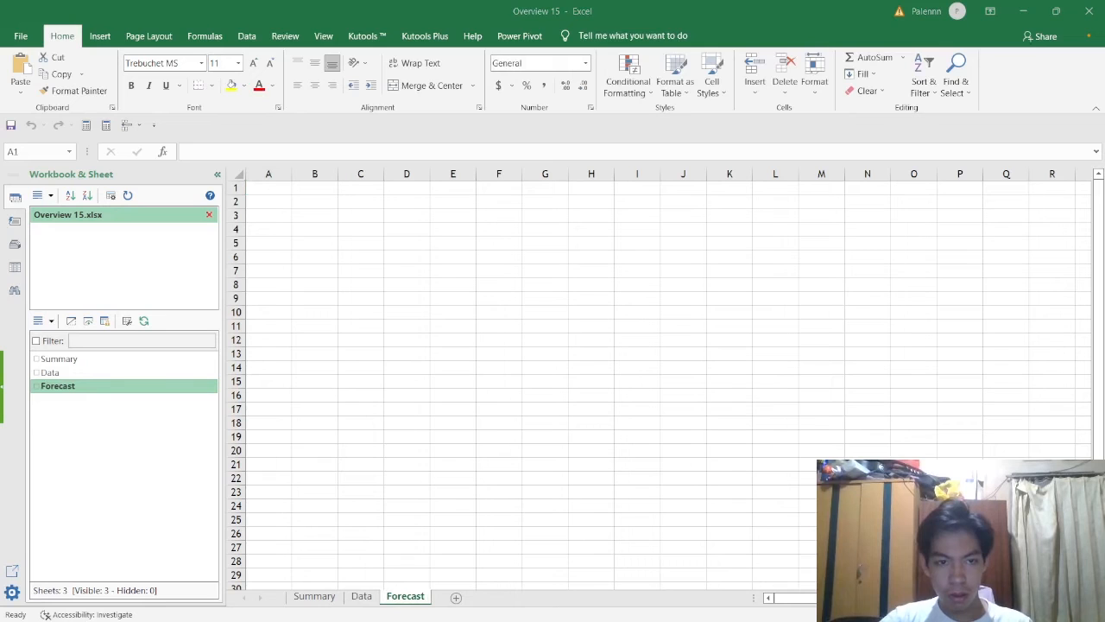
Reduce the font size of the word "Report" in the Annual Sales Report title on the Summary sheet
{"action": "left_click", "coordinate": [316, 597]}
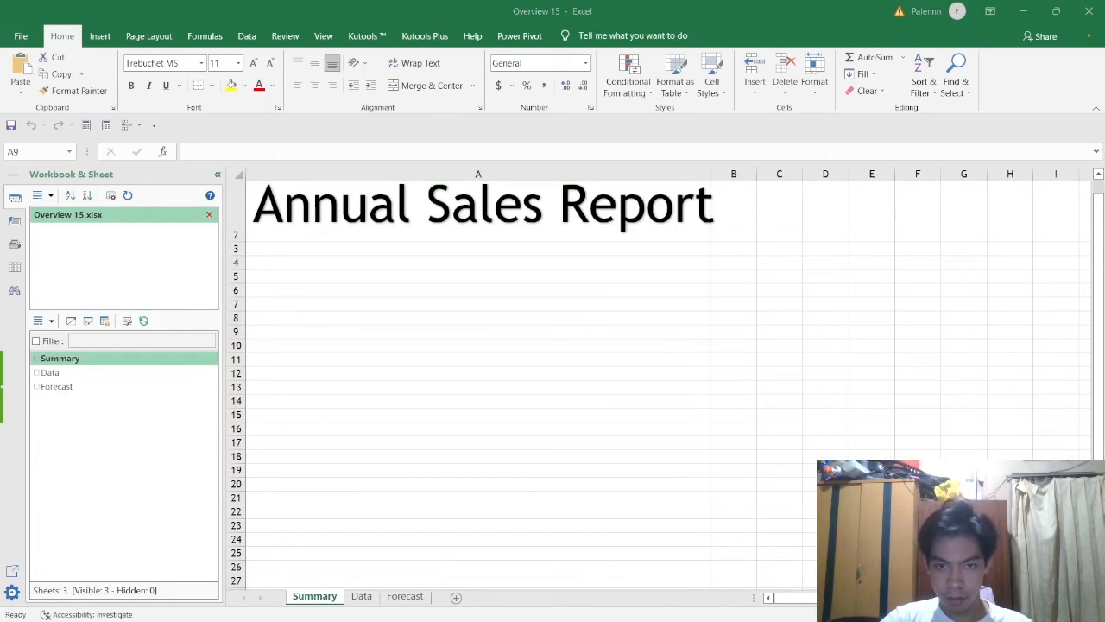
{"action": "left_click", "coordinate": [540, 218]}
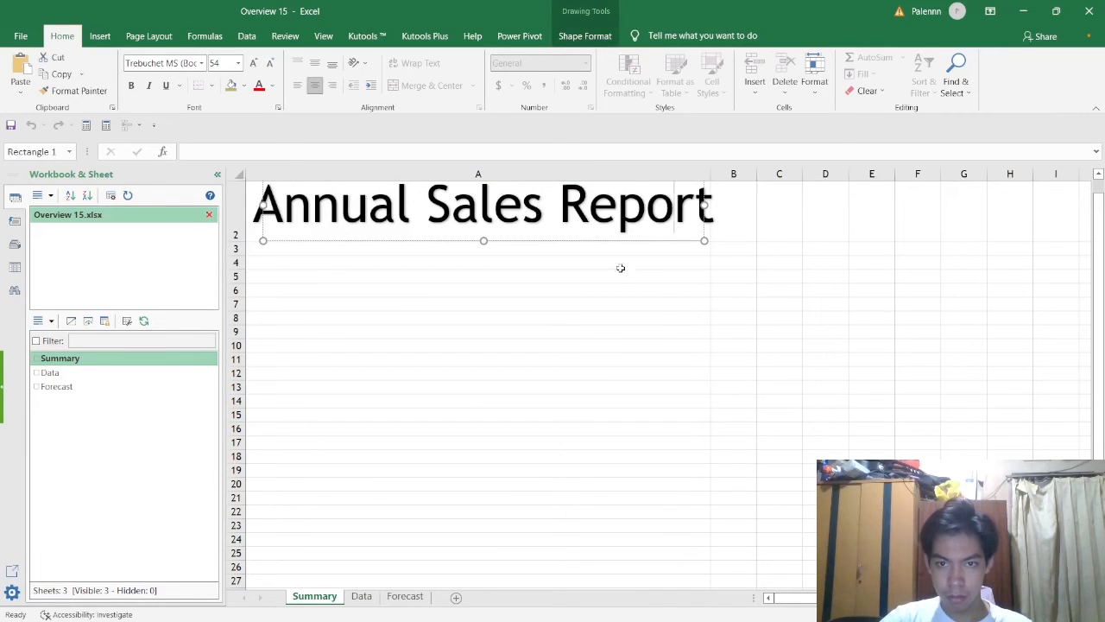
{"action": "scroll", "coordinate": [760, 288], "scroll_direction": "up", "scroll_amount": 1}
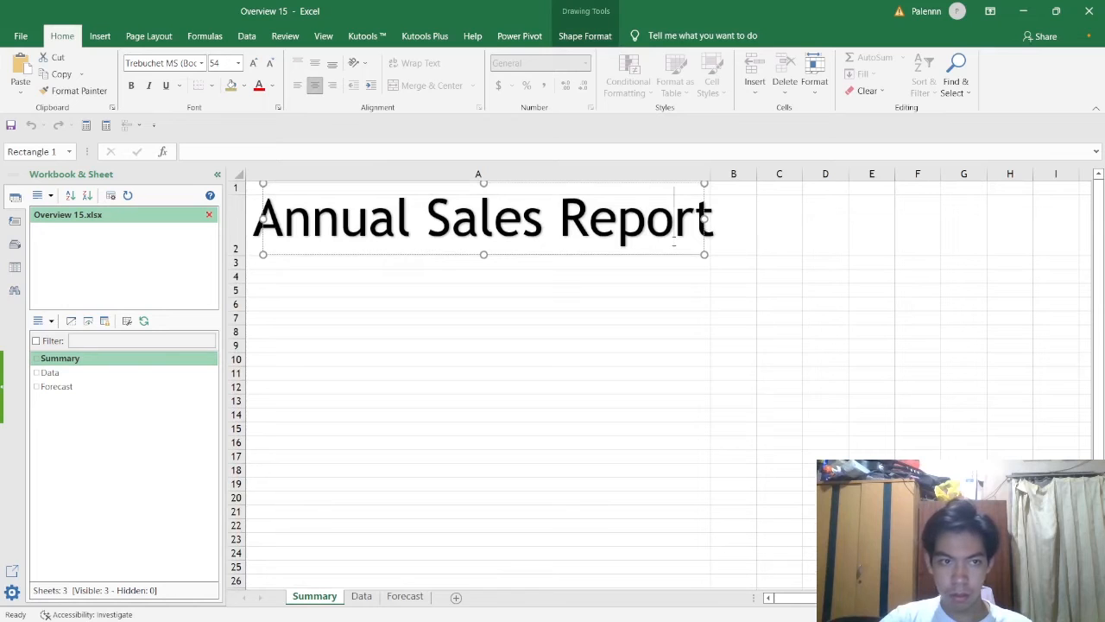
{"action": "left_click", "coordinate": [584, 36]}
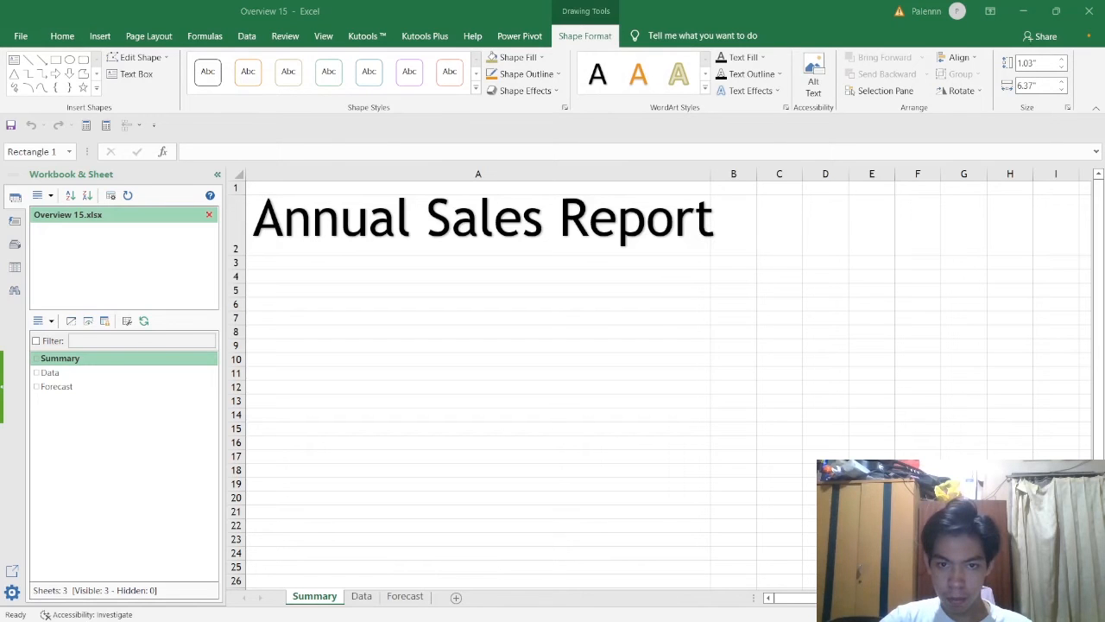
{"action": "left_click", "coordinate": [673, 218]}
{"action": "left_click", "coordinate": [358, 103]}
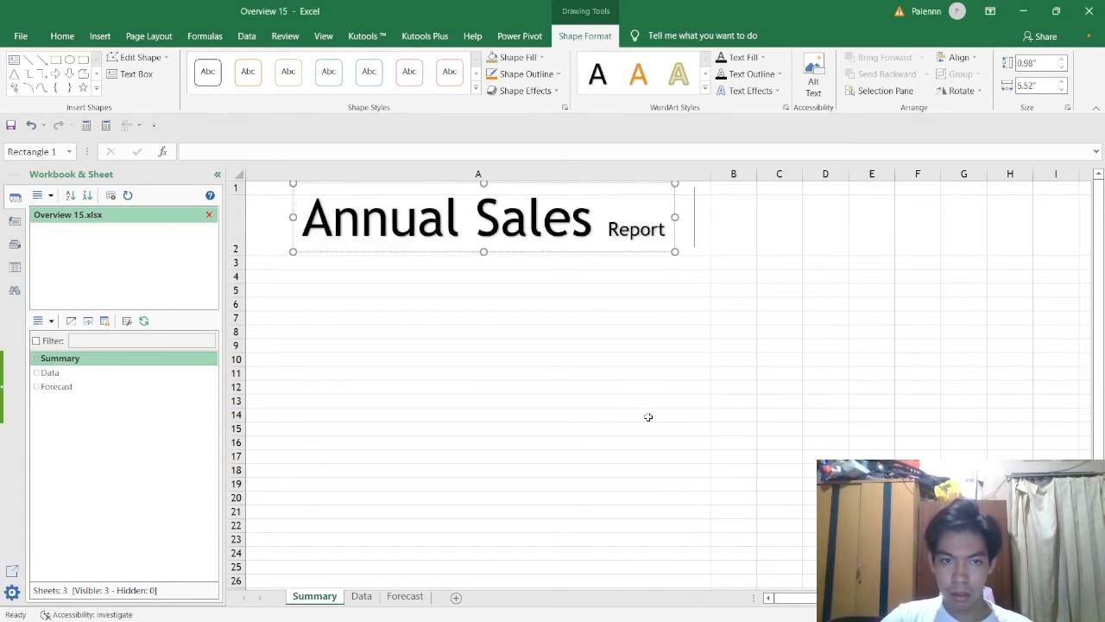
{"action": "left_click", "coordinate": [649, 417]}
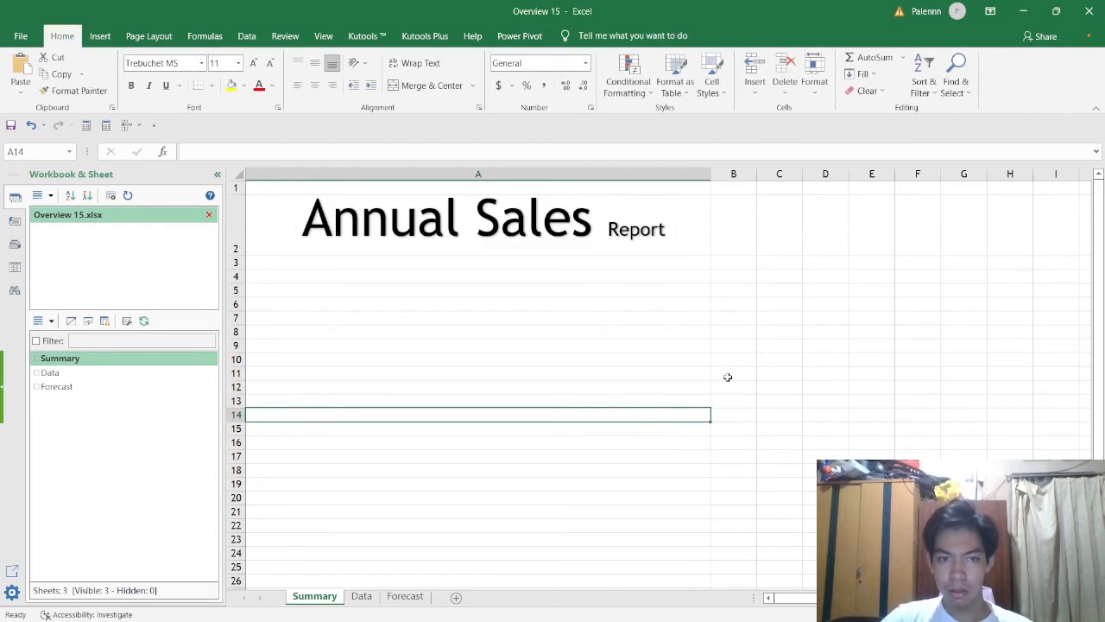
Hide the Data worksheet of the Overview 15 workbook
{"action": "key", "text": "alt+Tab"}
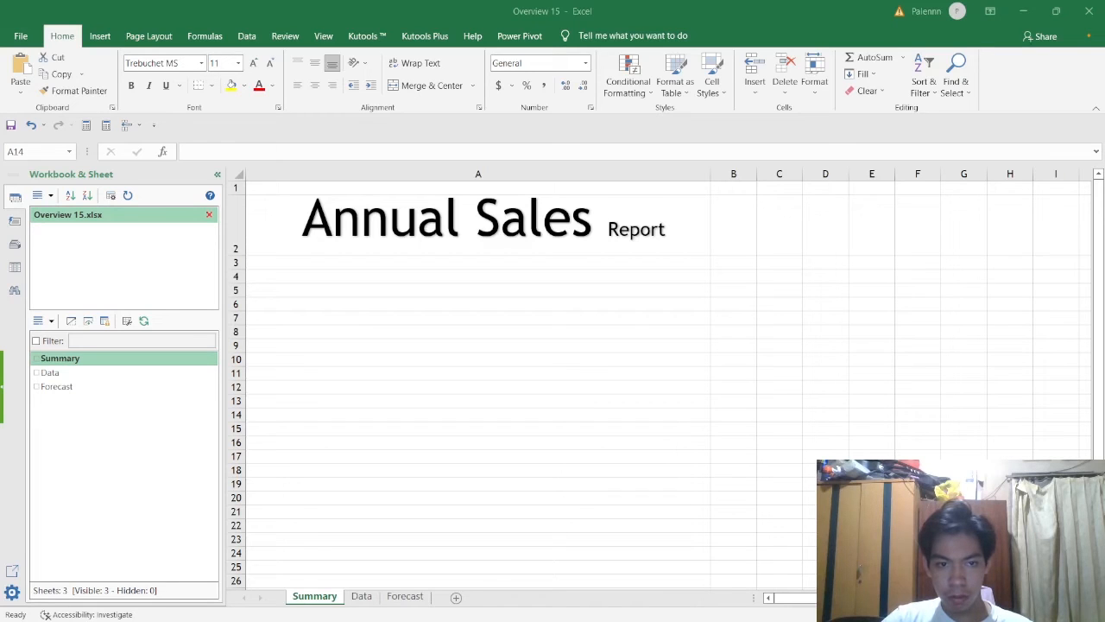
{"action": "left_click", "coordinate": [464, 369]}
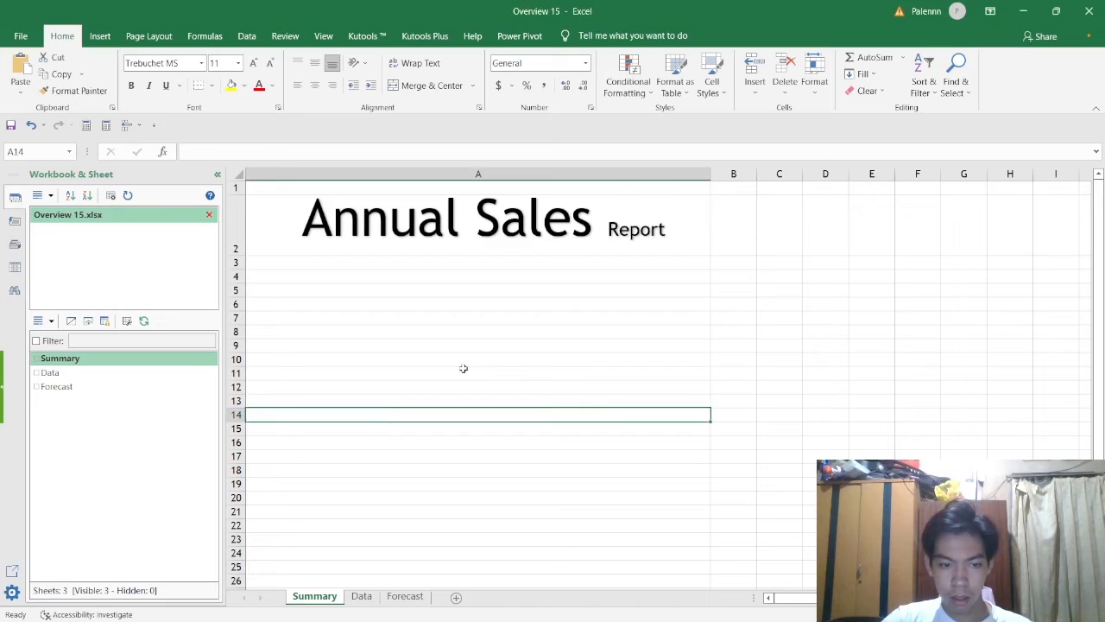
{"action": "left_click", "coordinate": [363, 595]}
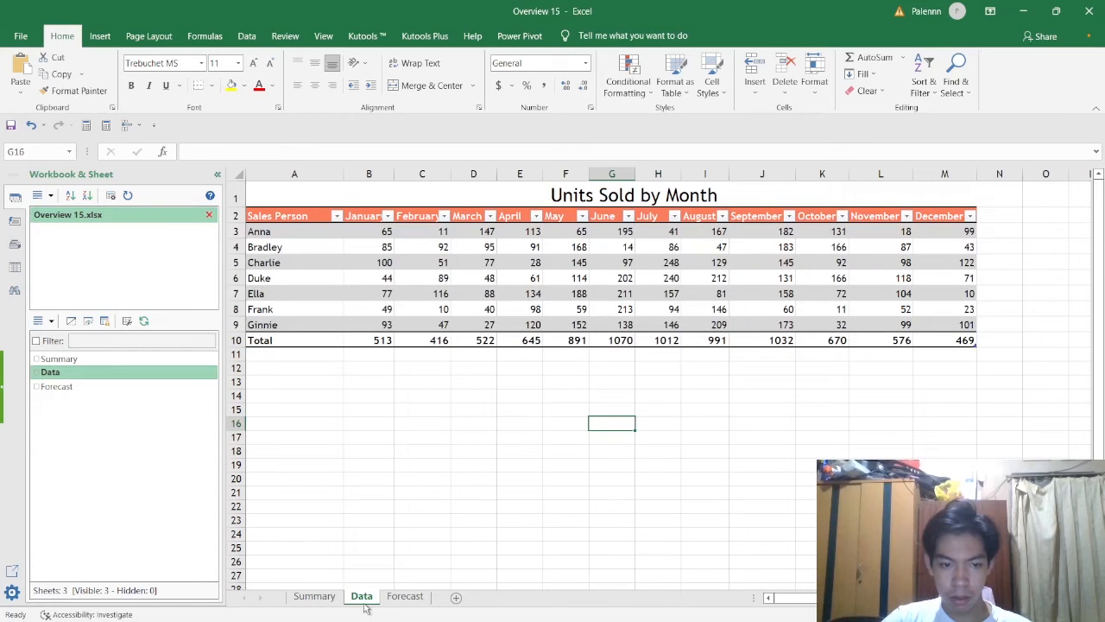
{"action": "right_click", "coordinate": [364, 602]}
{"action": "left_click", "coordinate": [399, 556]}
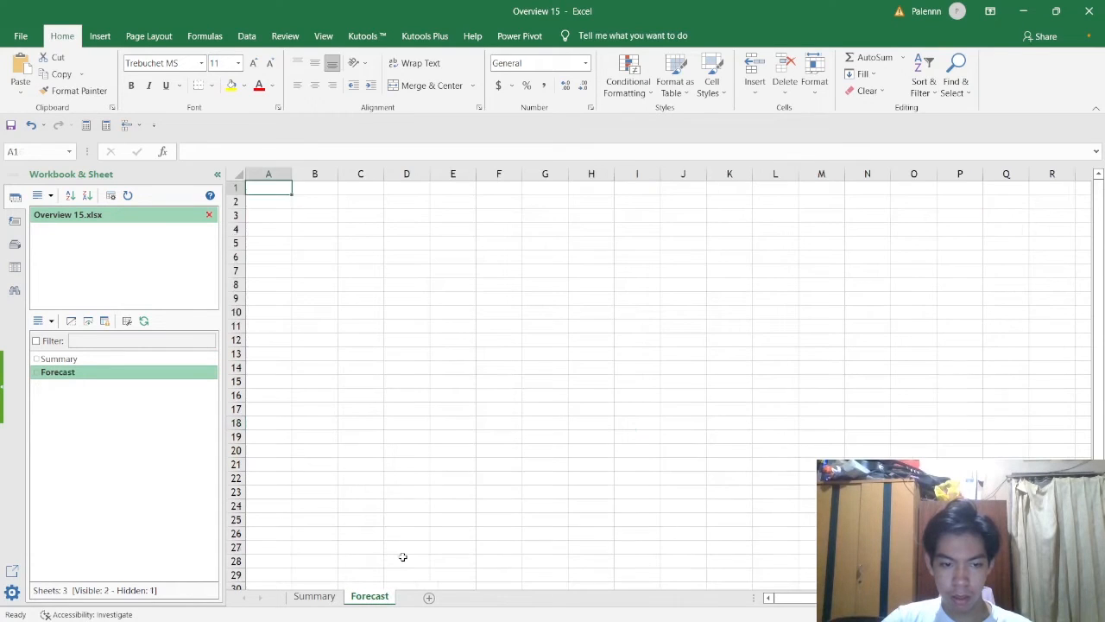
{"action": "left_click", "coordinate": [420, 517]}
{"action": "key", "text": "alt+Tab"}
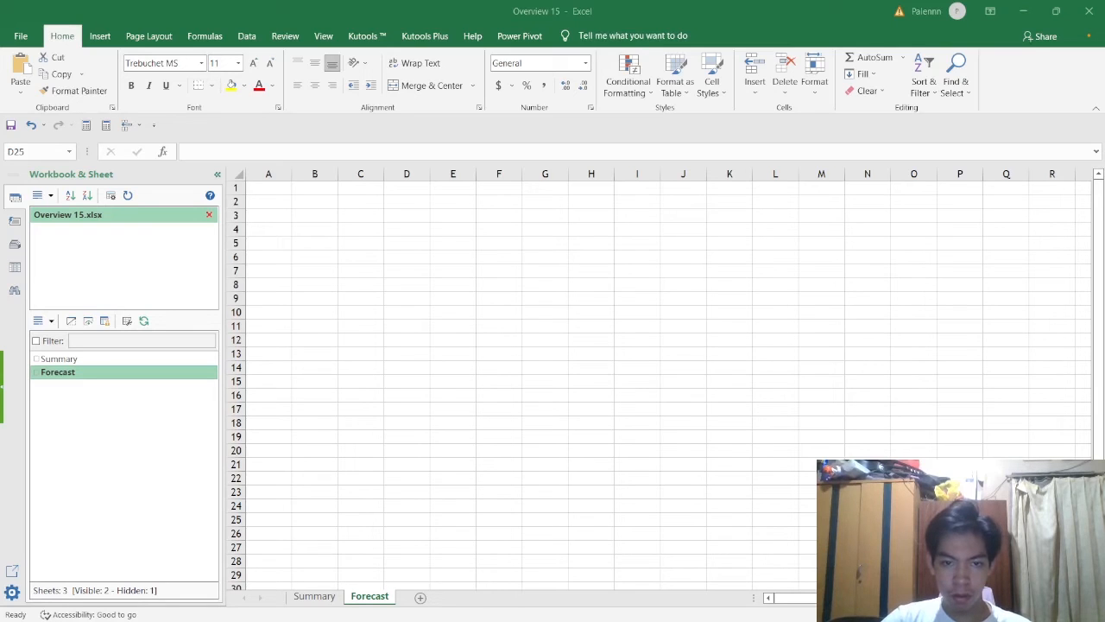
{"action": "key", "text": "alt+Tab"}
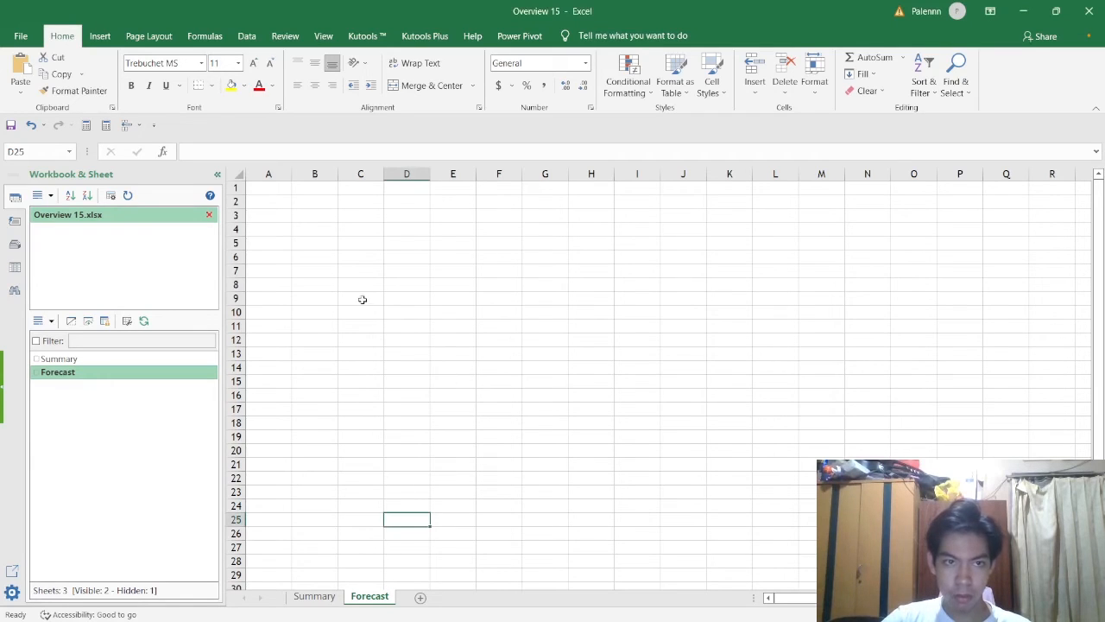
{"action": "key", "text": "alt+Tab"}
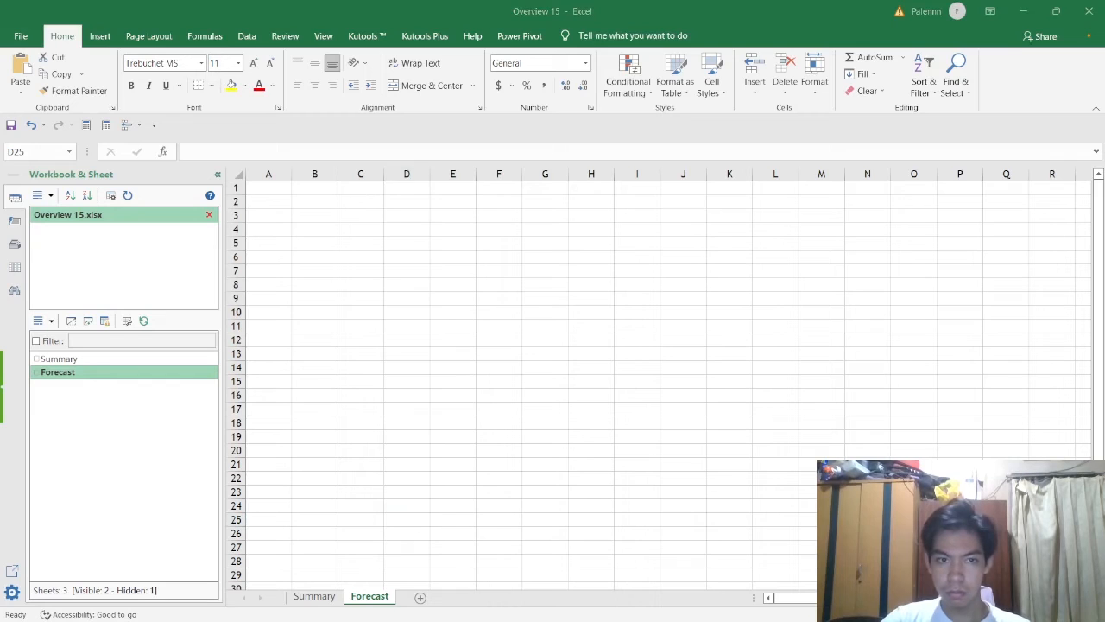
{"action": "key", "text": "alt+Tab"}
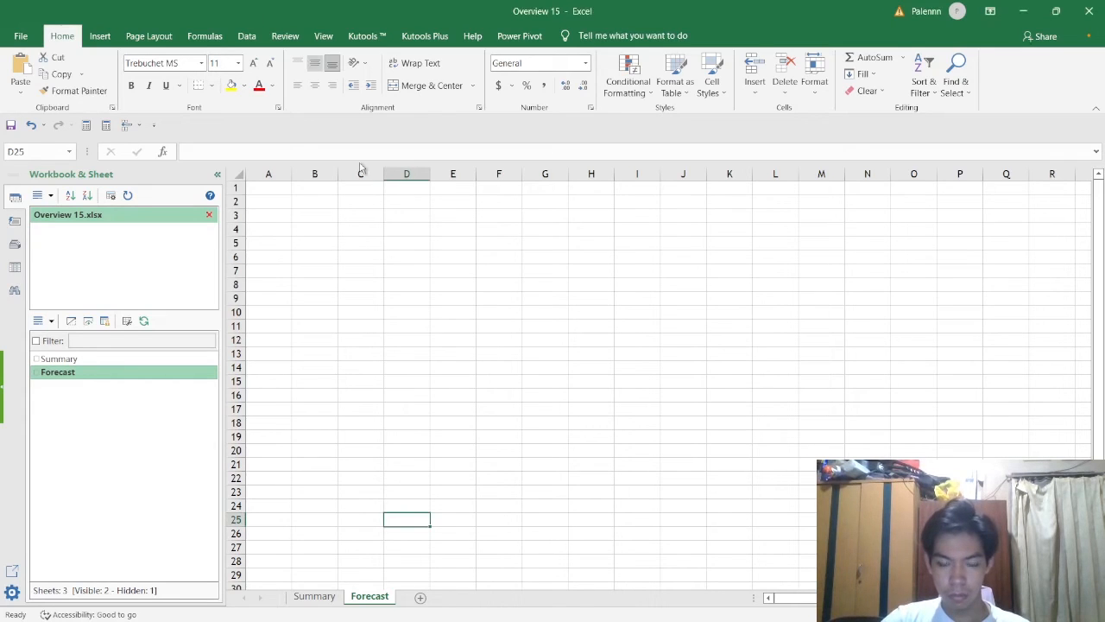
{"action": "key", "text": "alt+Tab"}
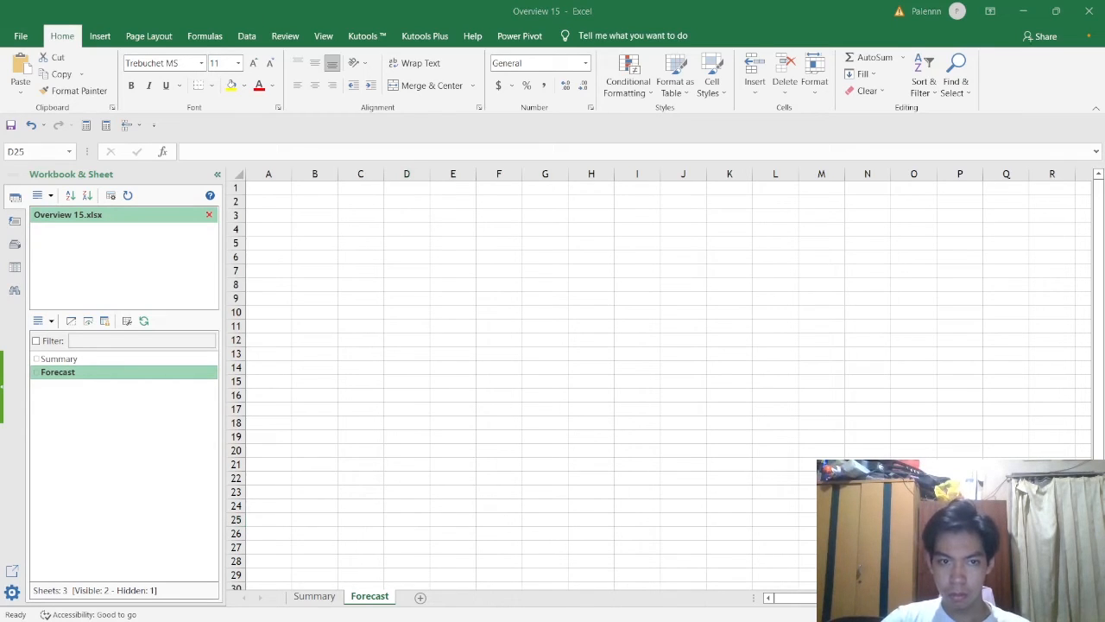
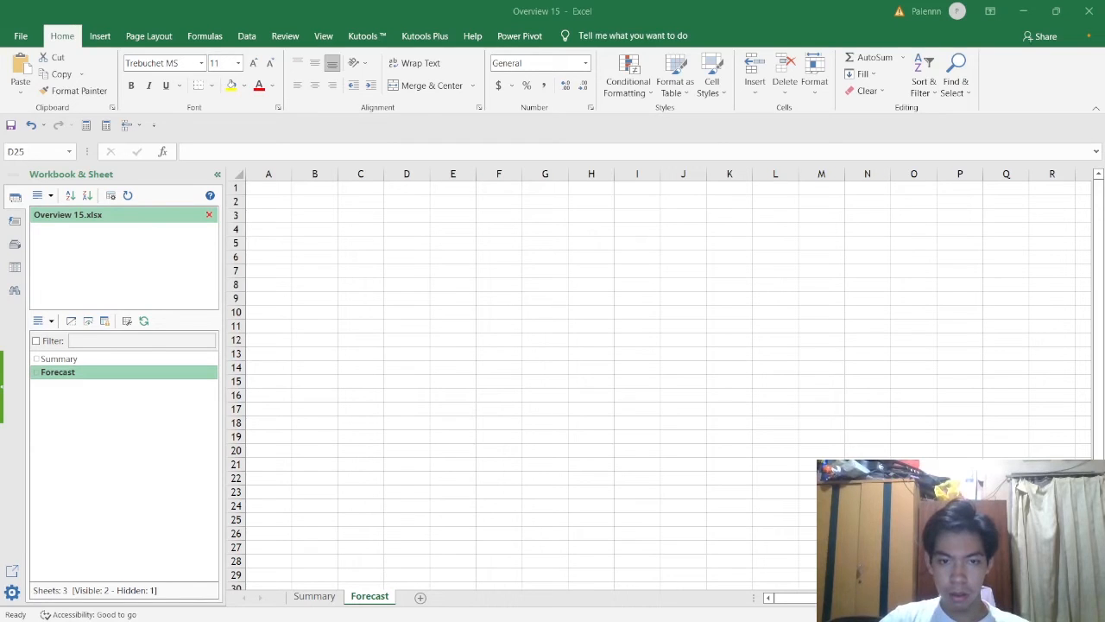
{"action": "left_click", "coordinate": [437, 111]}
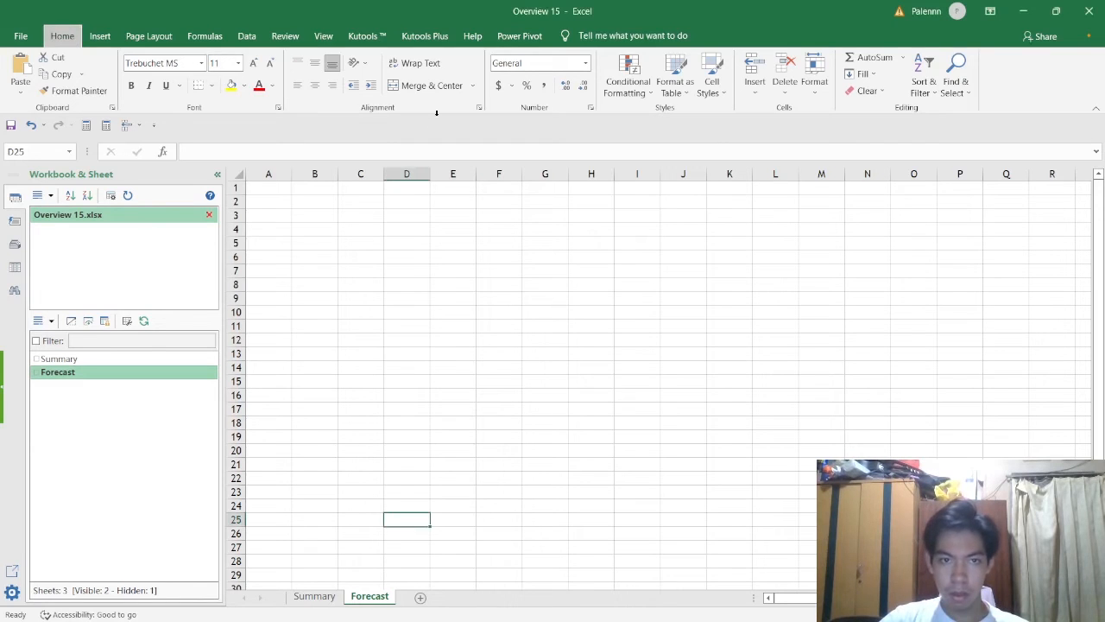
Inspect the Overview 15 workbook for document properties and personal information, then return to the Forecast sheet
{"action": "left_click", "coordinate": [21, 37]}
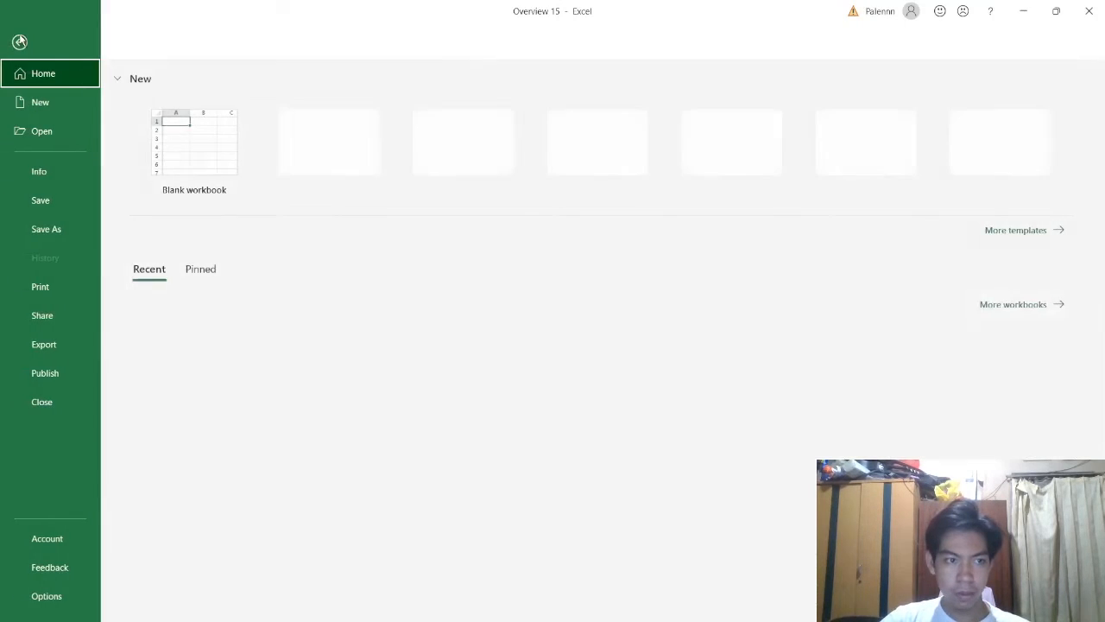
{"action": "left_click", "coordinate": [59, 178]}
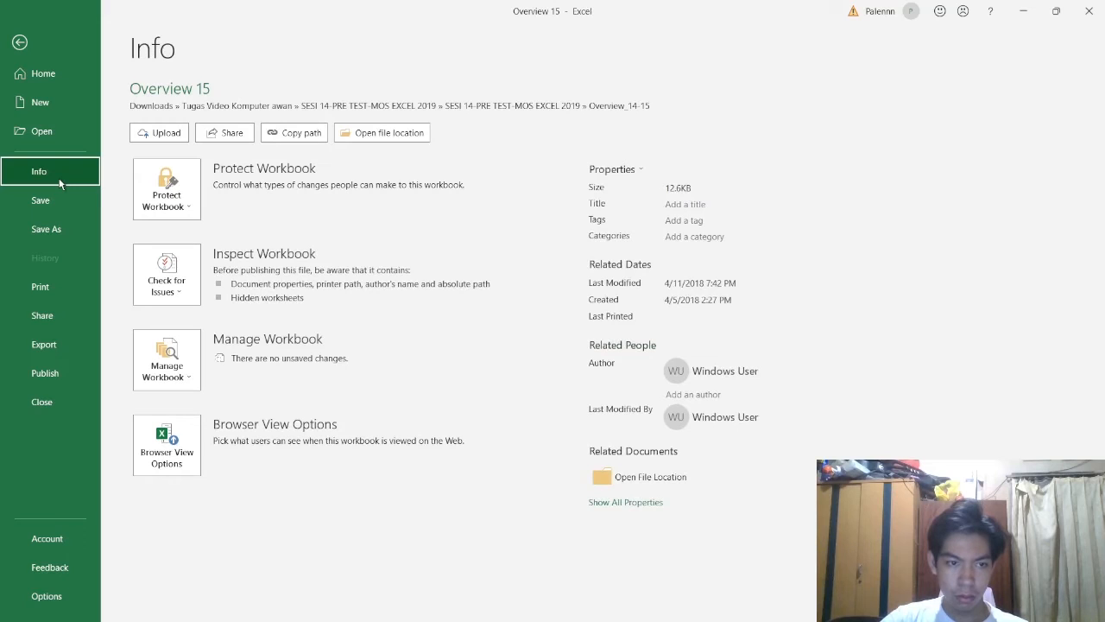
{"action": "left_click", "coordinate": [183, 295]}
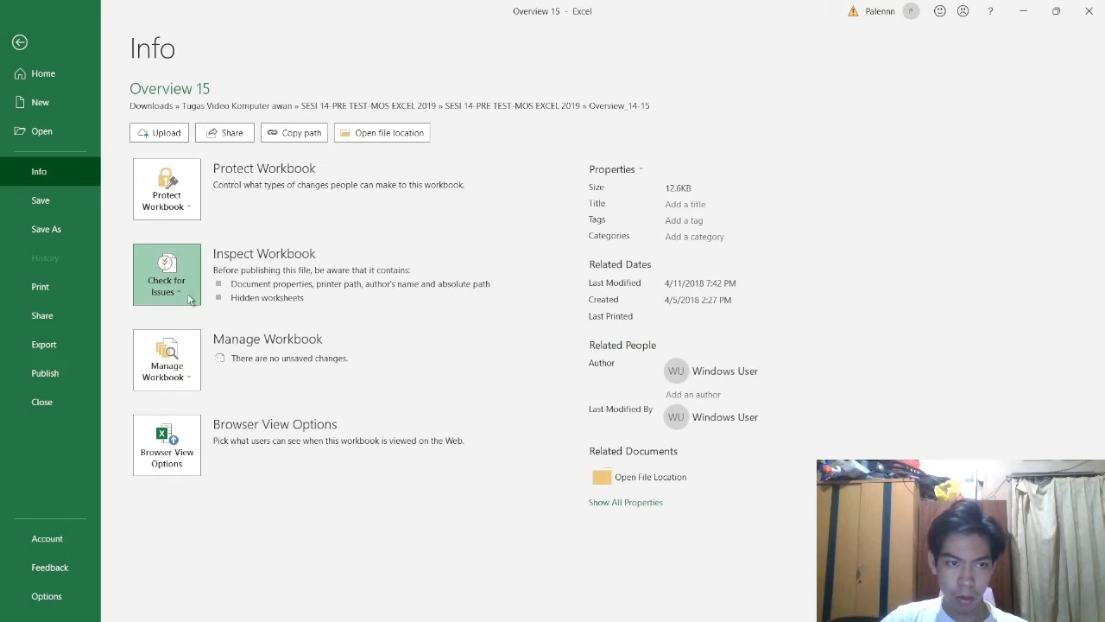
{"action": "left_click", "coordinate": [279, 341]}
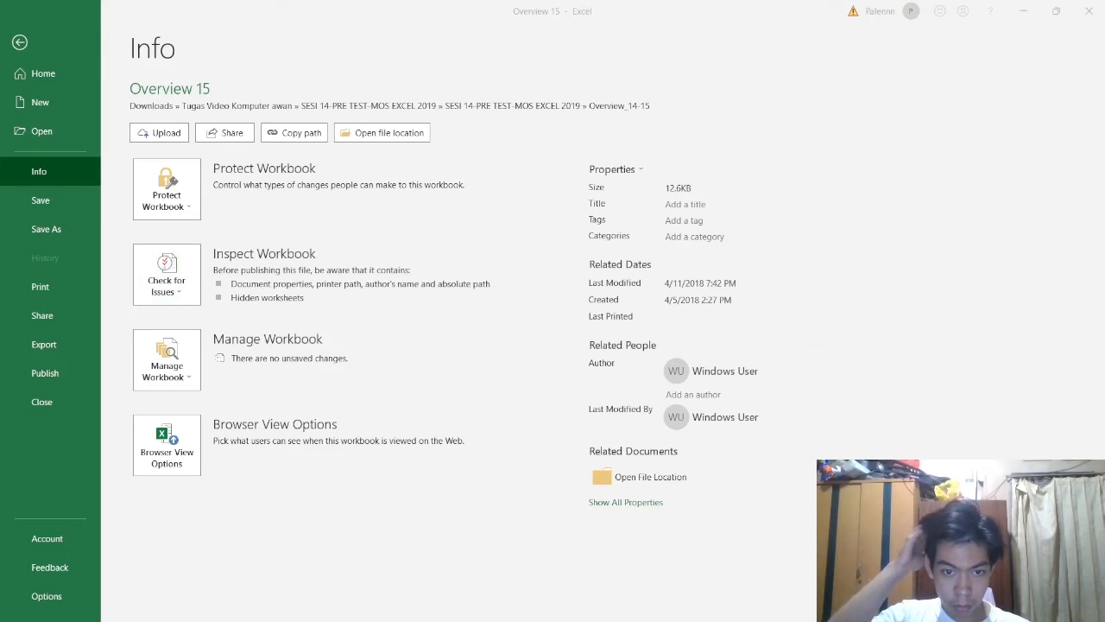
{"action": "left_click", "coordinate": [346, 351]}
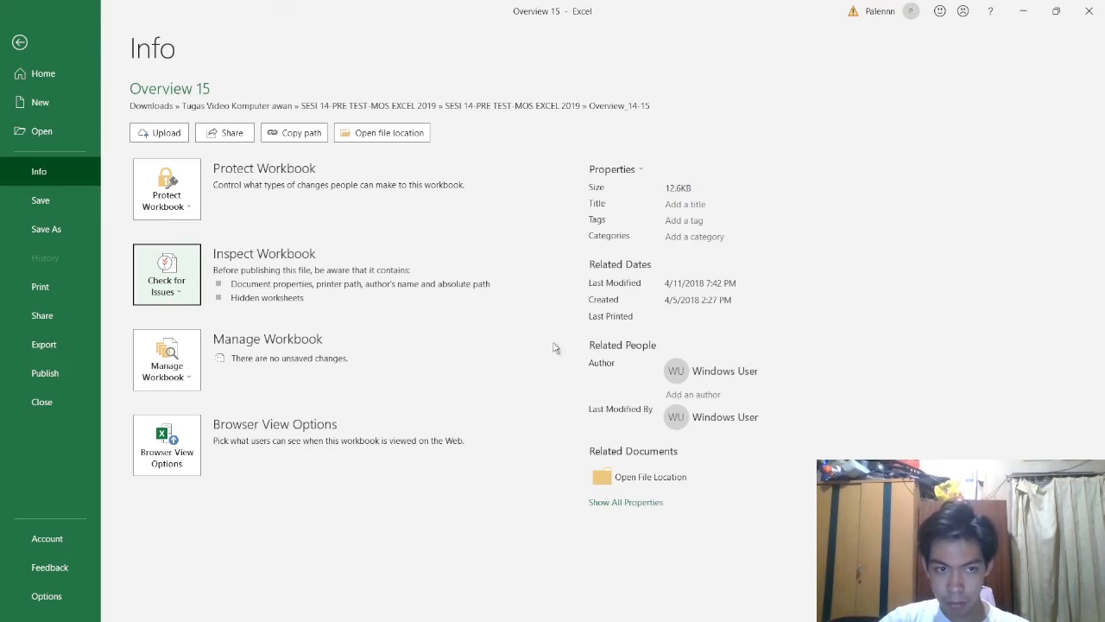
{"action": "left_click", "coordinate": [183, 386]}
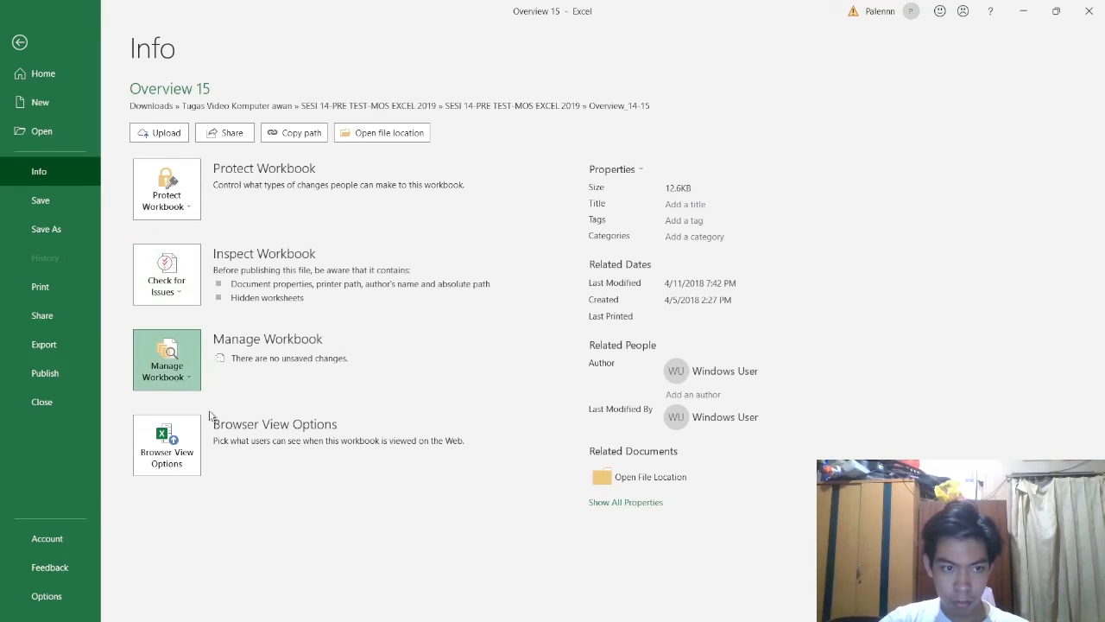
{"action": "key", "text": "Escape"}
{"action": "left_click", "coordinate": [177, 308]}
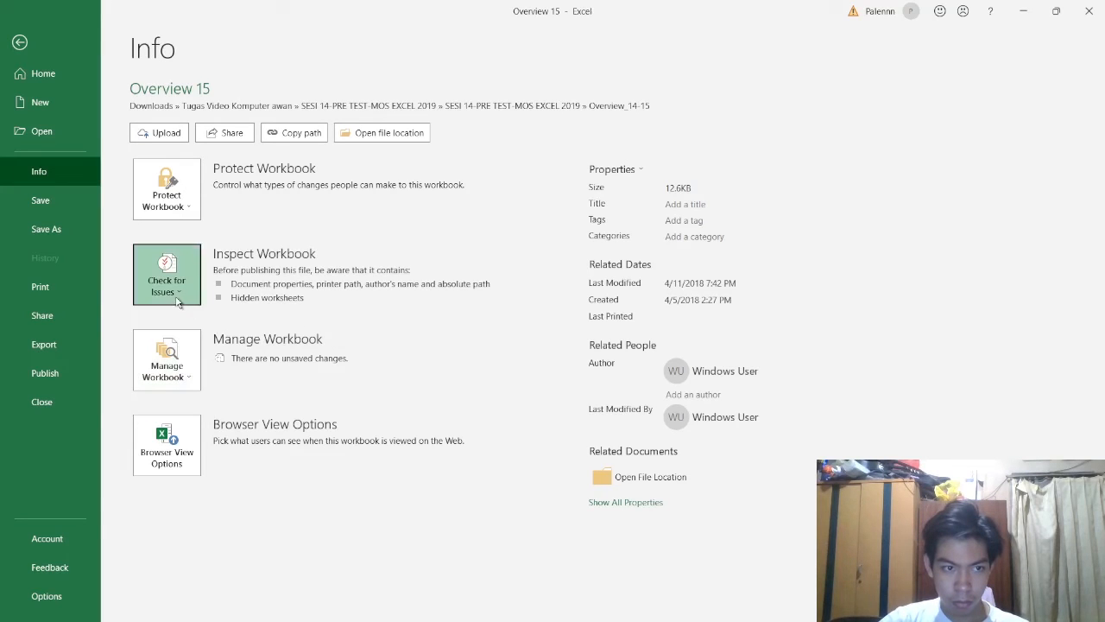
{"action": "left_click", "coordinate": [295, 340]}
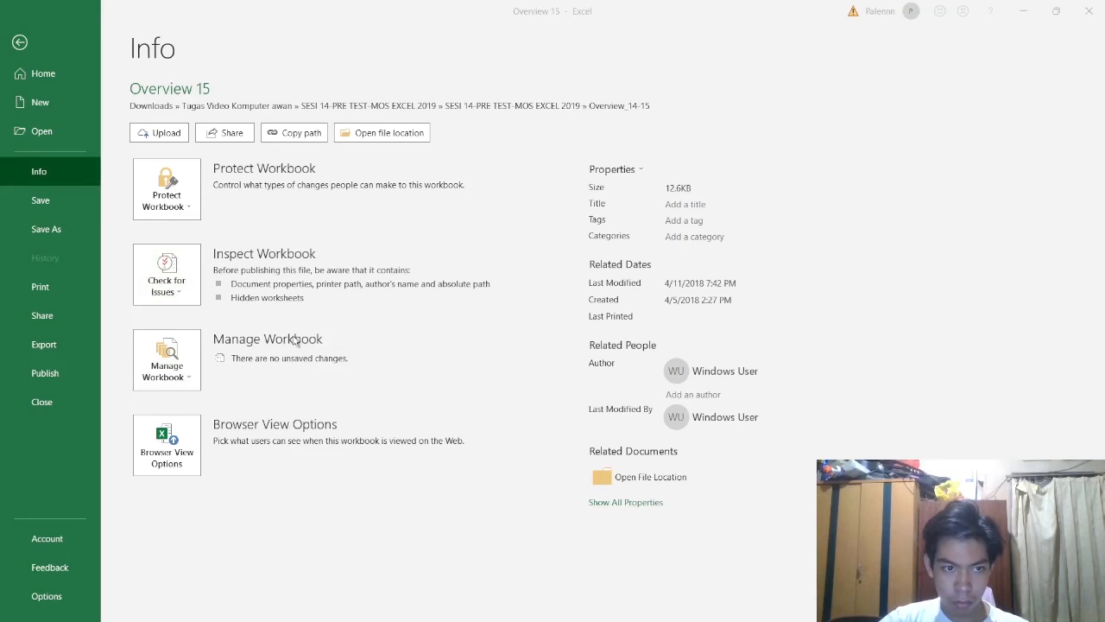
{"action": "left_click", "coordinate": [590, 366]}
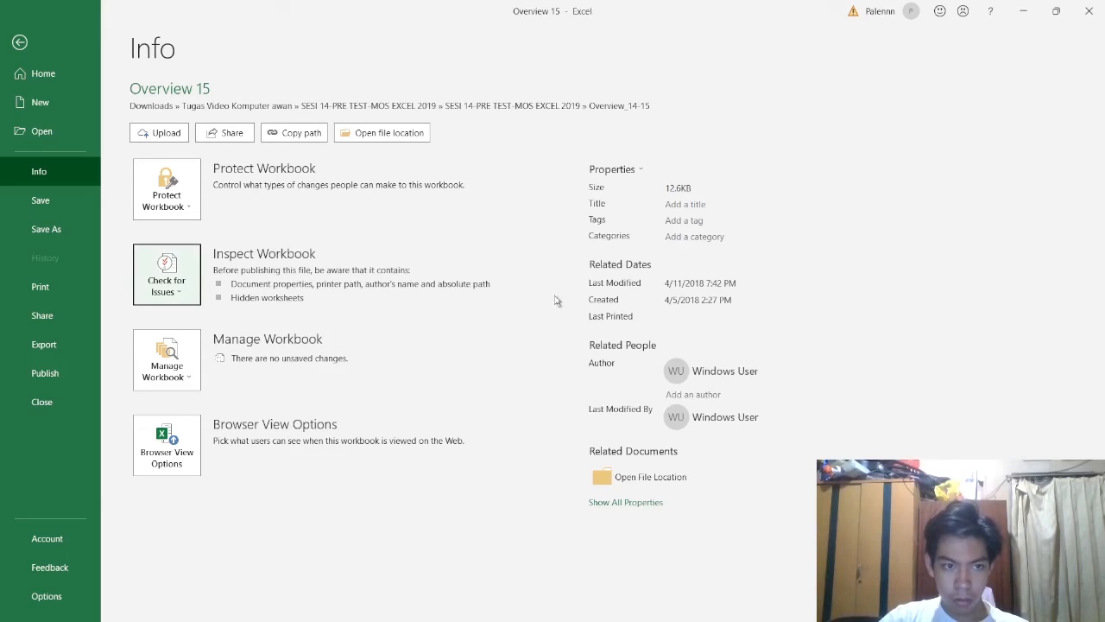
{"action": "left_click", "coordinate": [156, 286]}
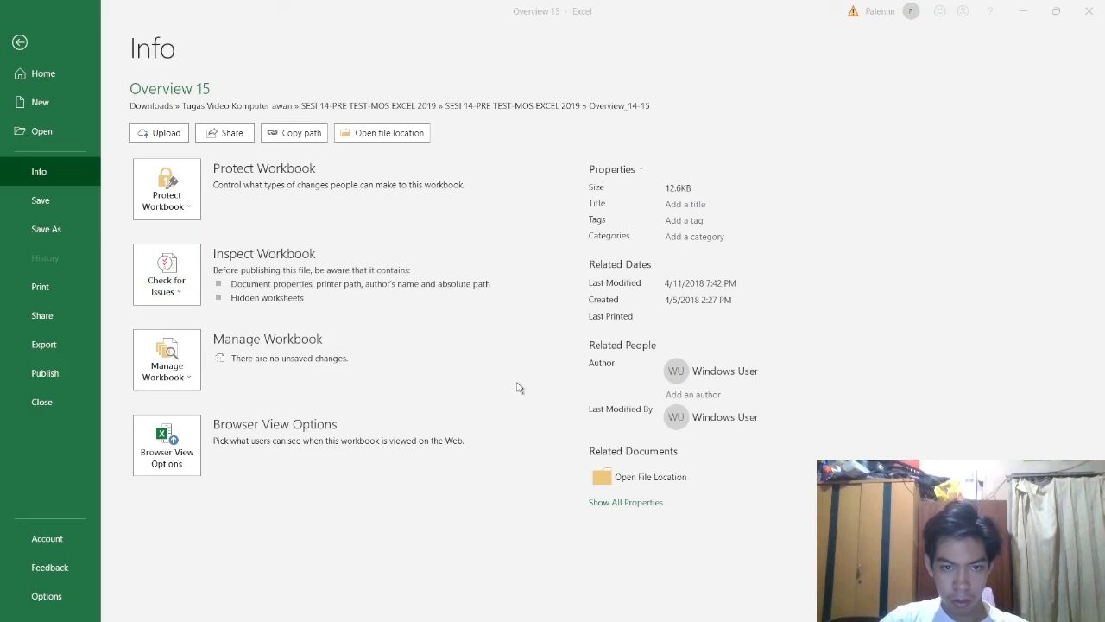
{"action": "key", "text": "Escape"}
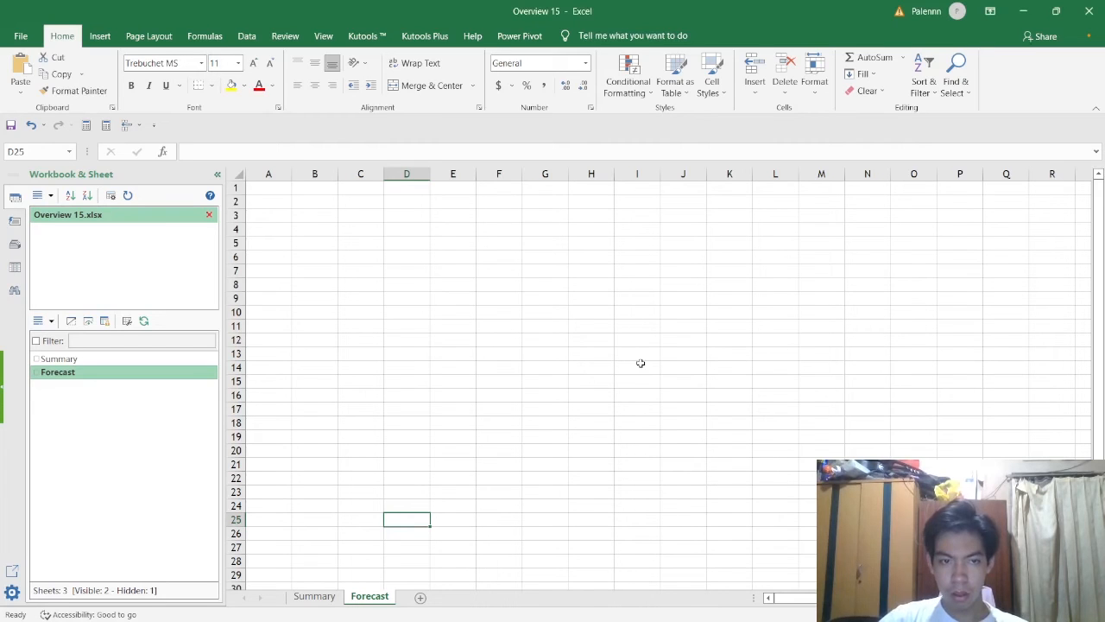
Switch to the Overview 16 workbook and compare the table on its Worksheet sheet with the Task 1 instructions in the browser PDF
{"action": "key", "text": "alt+F11"}
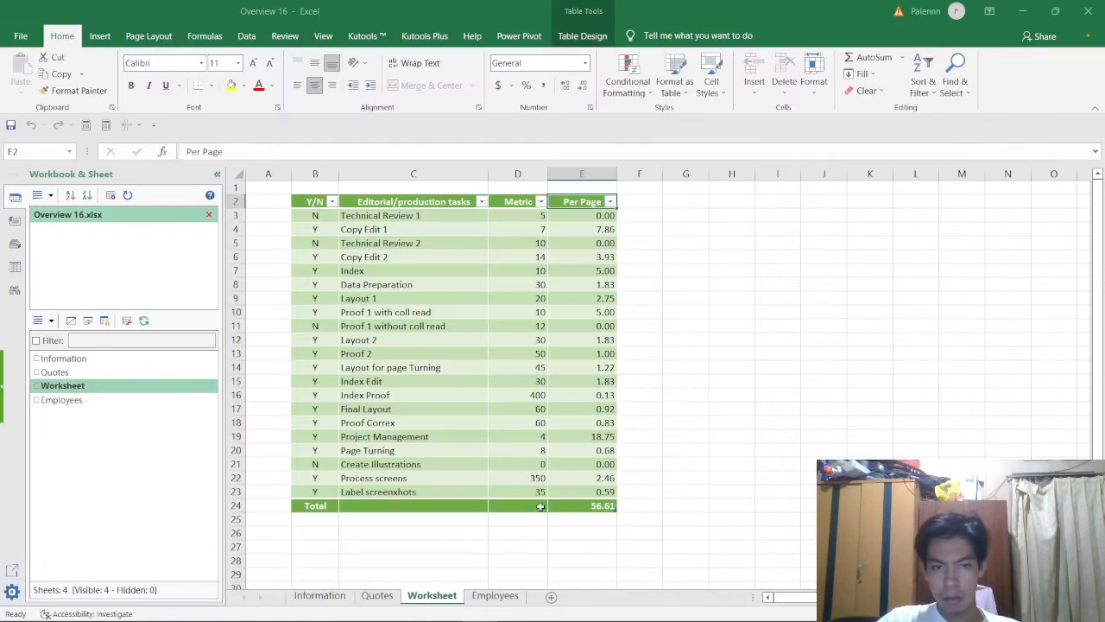
{"action": "key", "text": "alt+Tab"}
{"action": "key", "text": "alt+Tab"}
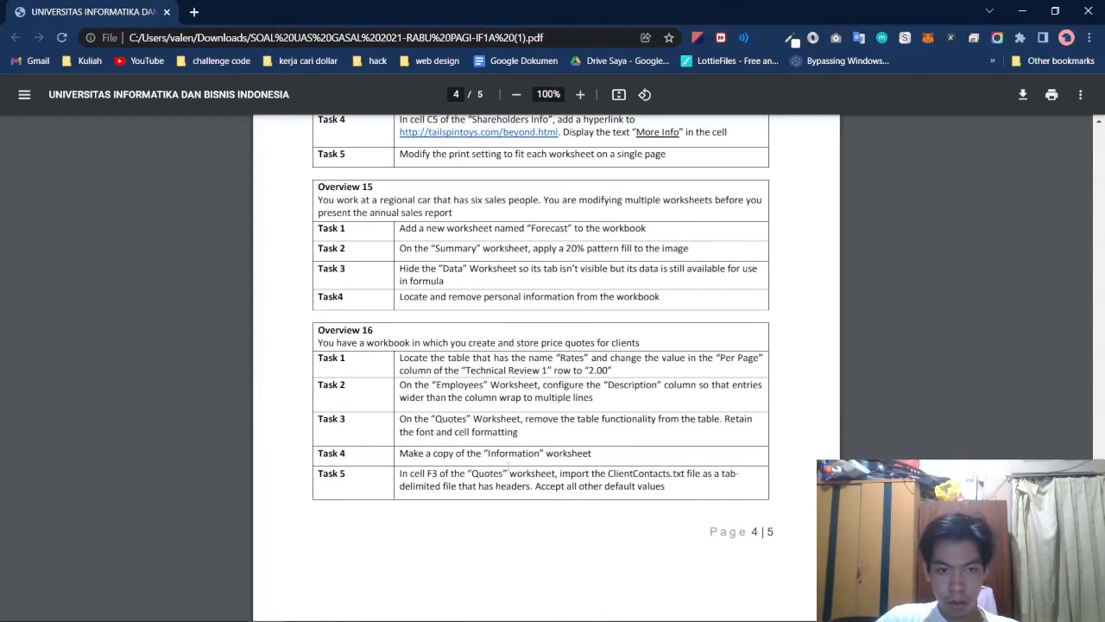
{"action": "key", "text": "alt+Tab"}
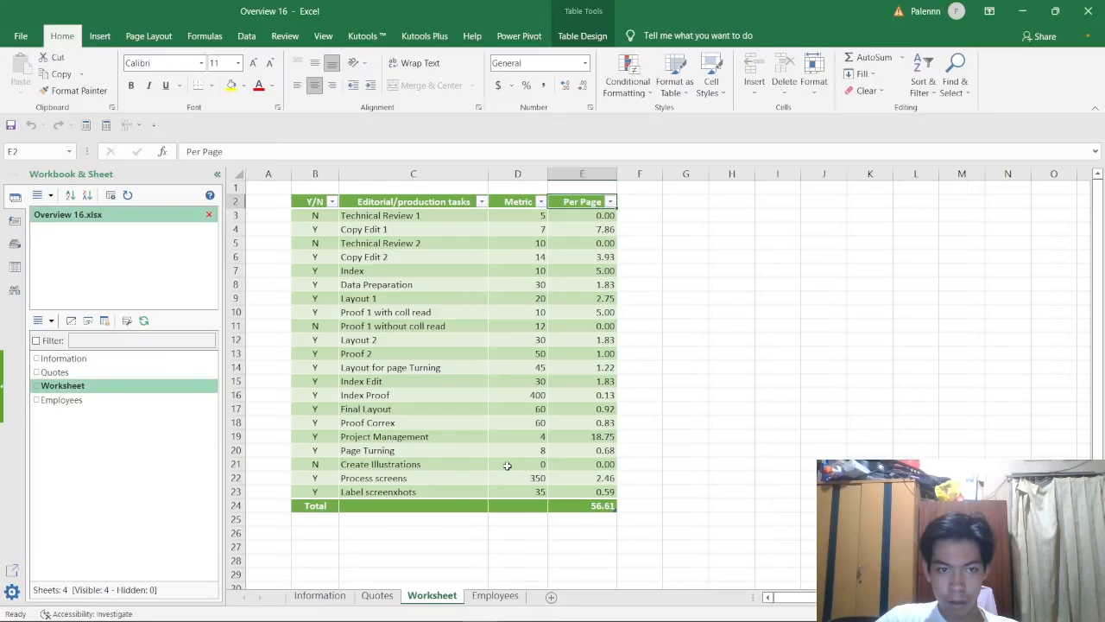
{"action": "key", "text": "alt+Tab"}
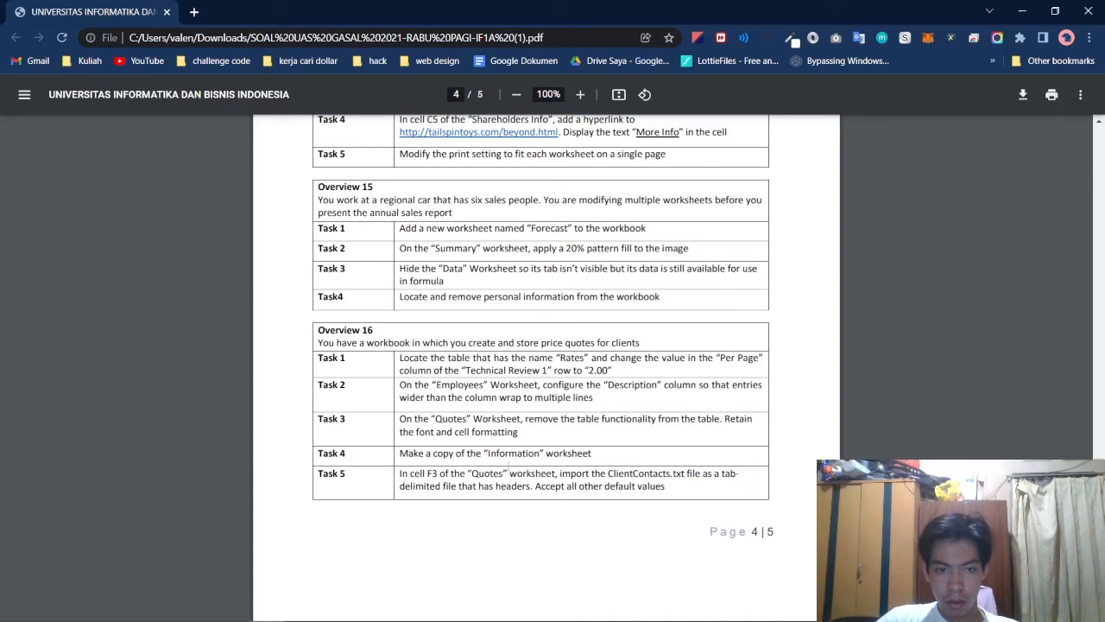
{"action": "key", "text": "alt+Tab"}
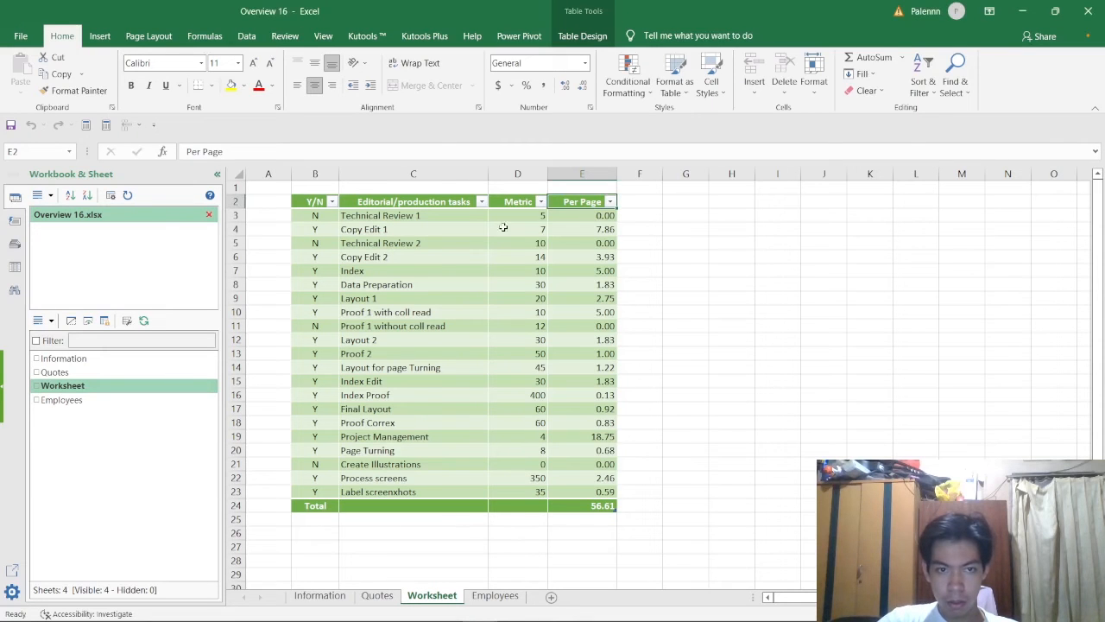
{"action": "key", "text": "alt+Tab"}
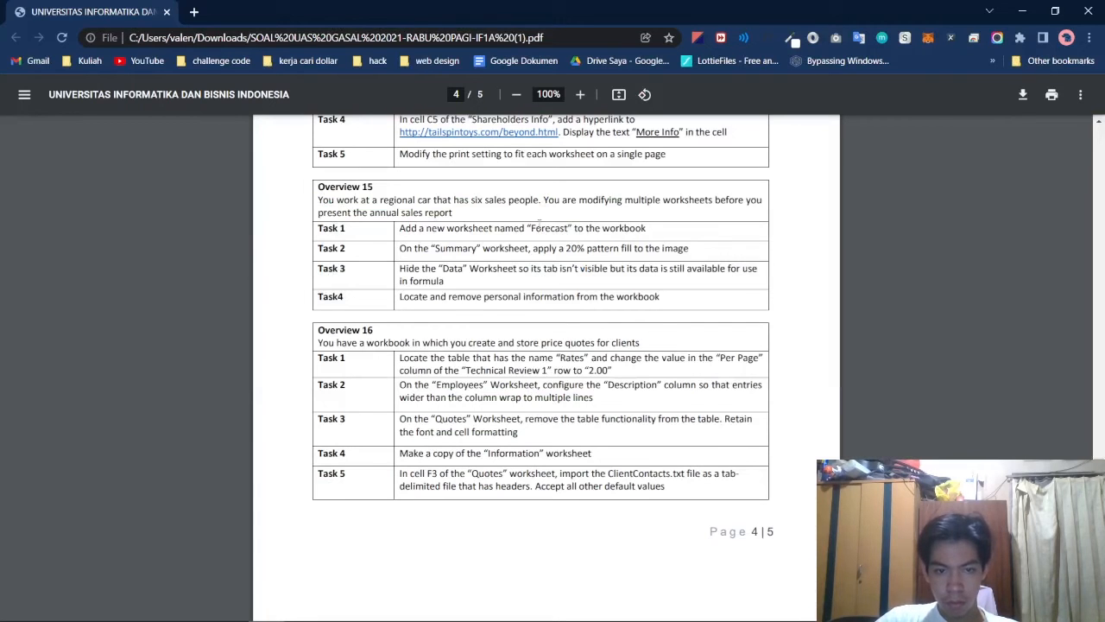
{"action": "key", "text": "alt+Tab"}
{"action": "left_click", "coordinate": [420, 216]}
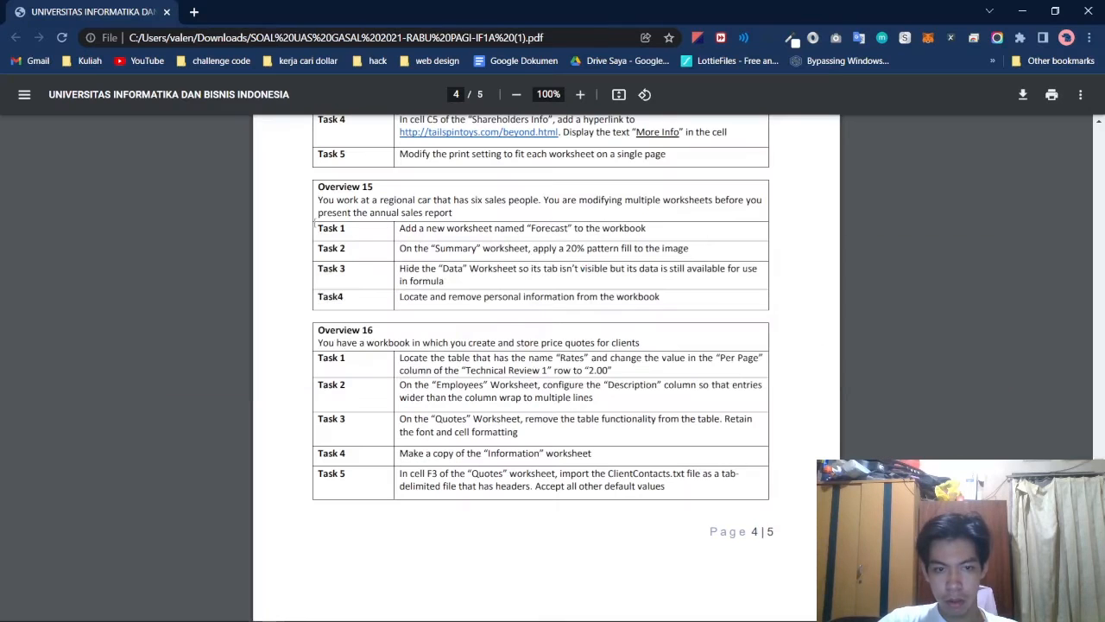
{"action": "key", "text": "alt+Tab"}
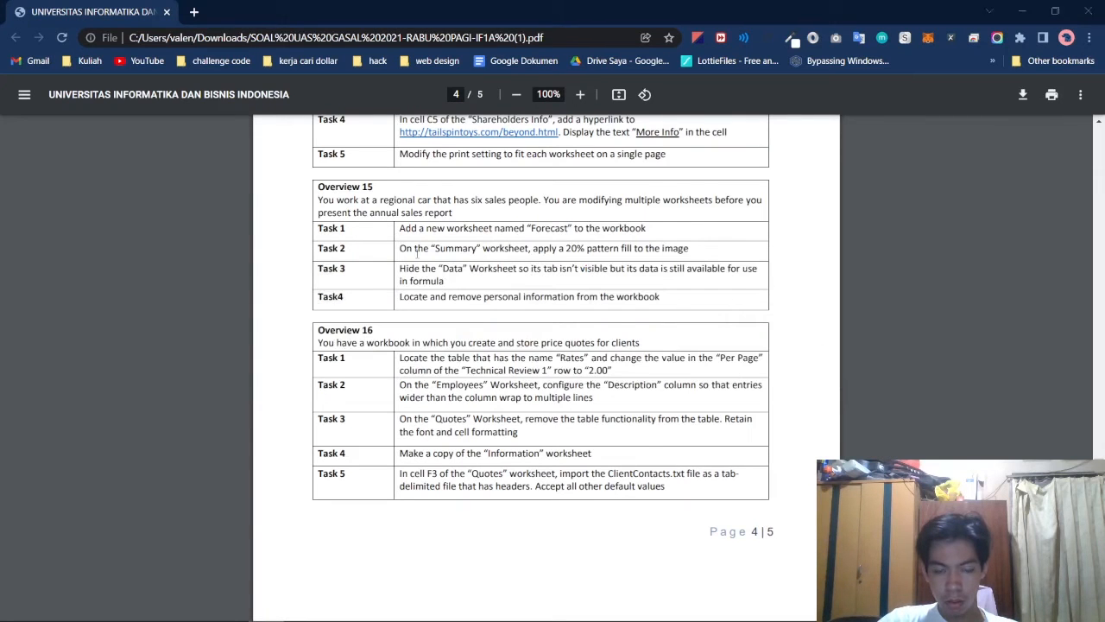
{"action": "key", "text": "alt+Tab"}
{"action": "key", "text": "alt+Tab"}
{"action": "key", "text": "alt+Tab"}
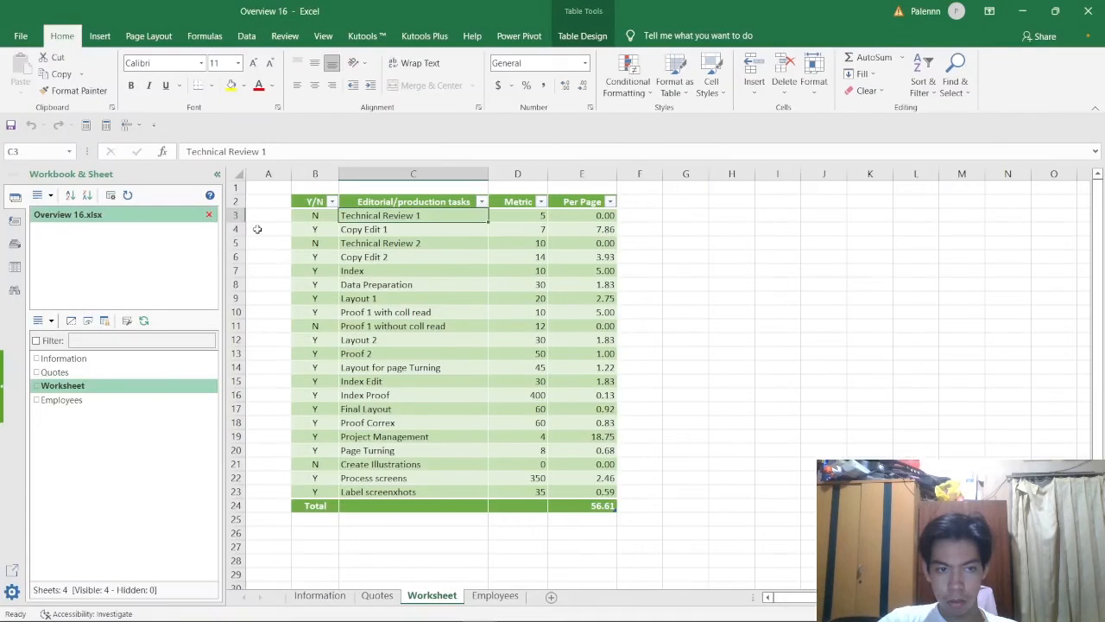
Try a row height of 2.0 for the Technical Review 1 row on the Worksheet sheet, and undo the change
{"action": "left_click", "coordinate": [233, 215]}
{"action": "right_click", "coordinate": [235, 216]}
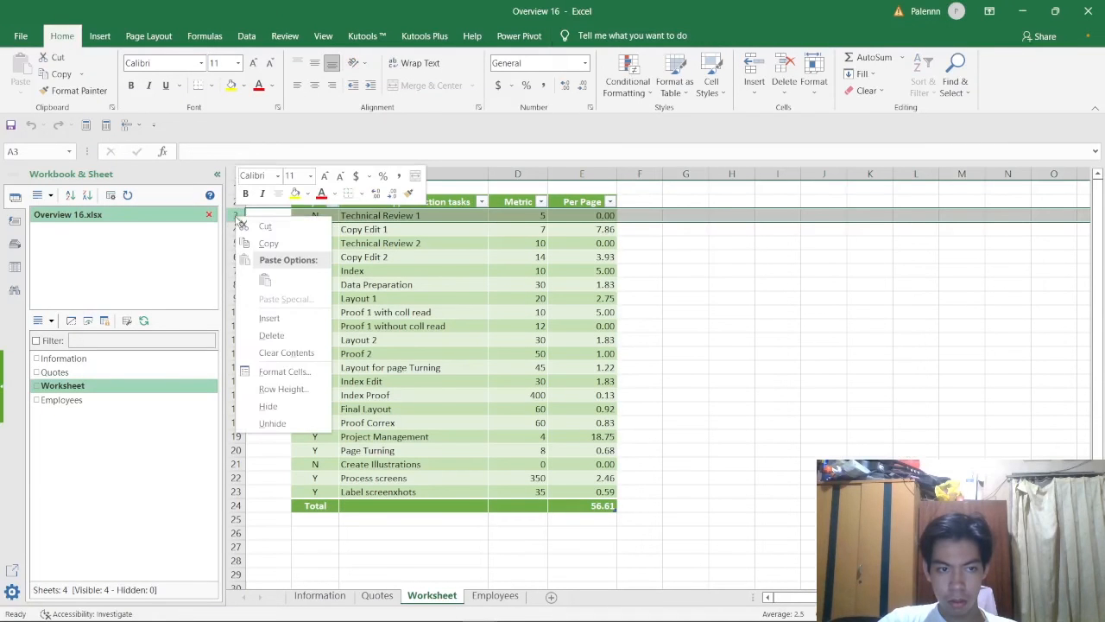
{"action": "left_click", "coordinate": [316, 389]}
{"action": "left_click", "coordinate": [339, 396]}
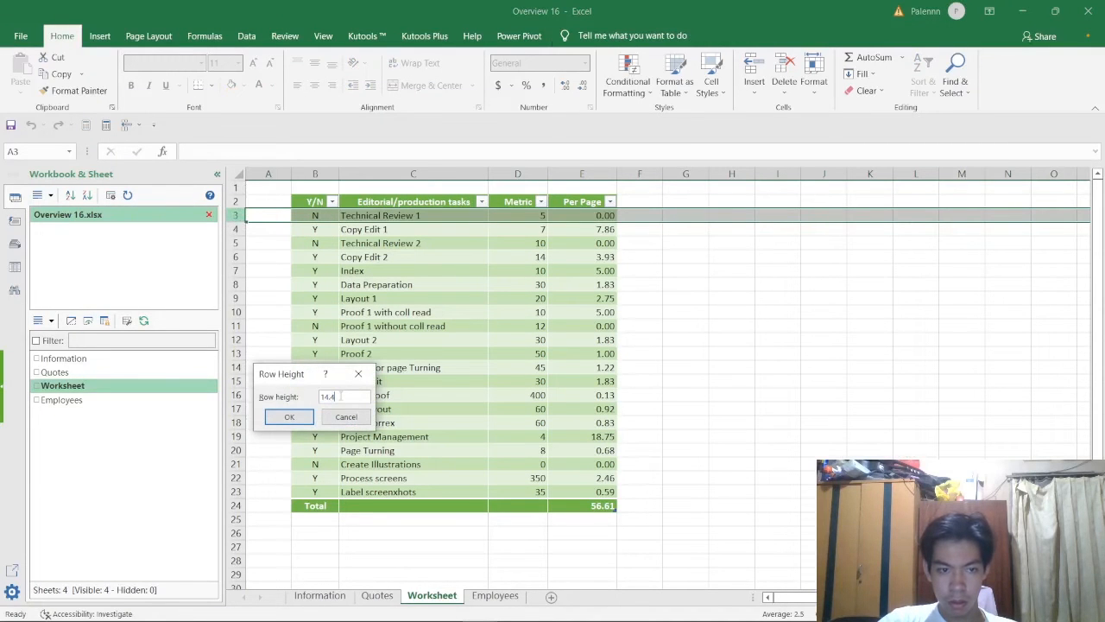
{"action": "key", "text": "BackSpace"}
{"action": "key", "text": "BackSpace"}
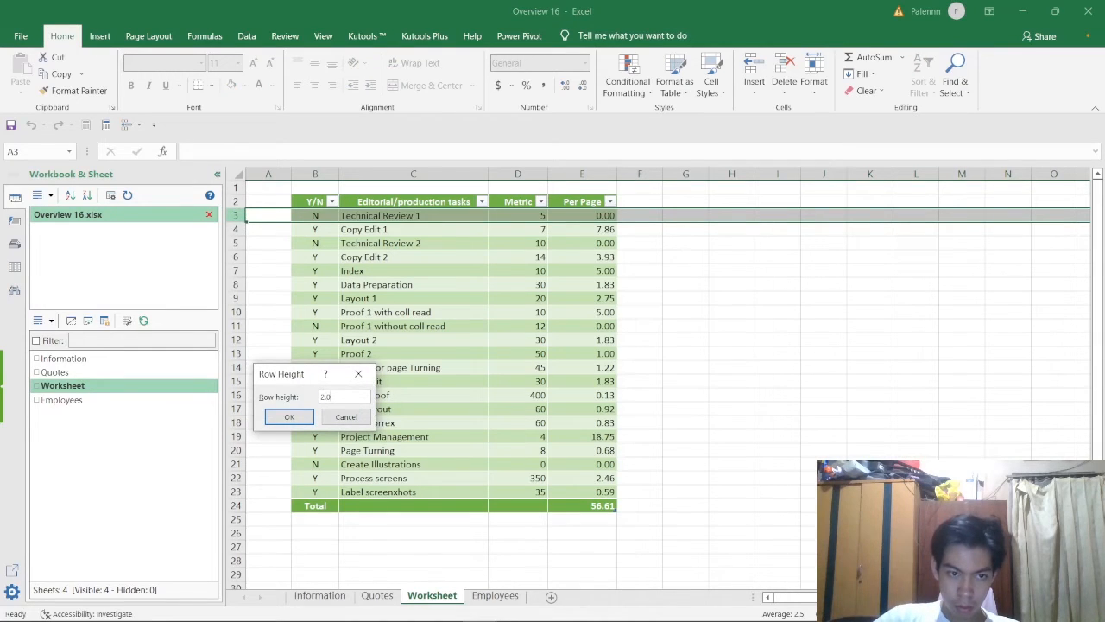
{"action": "key", "text": "Return"}
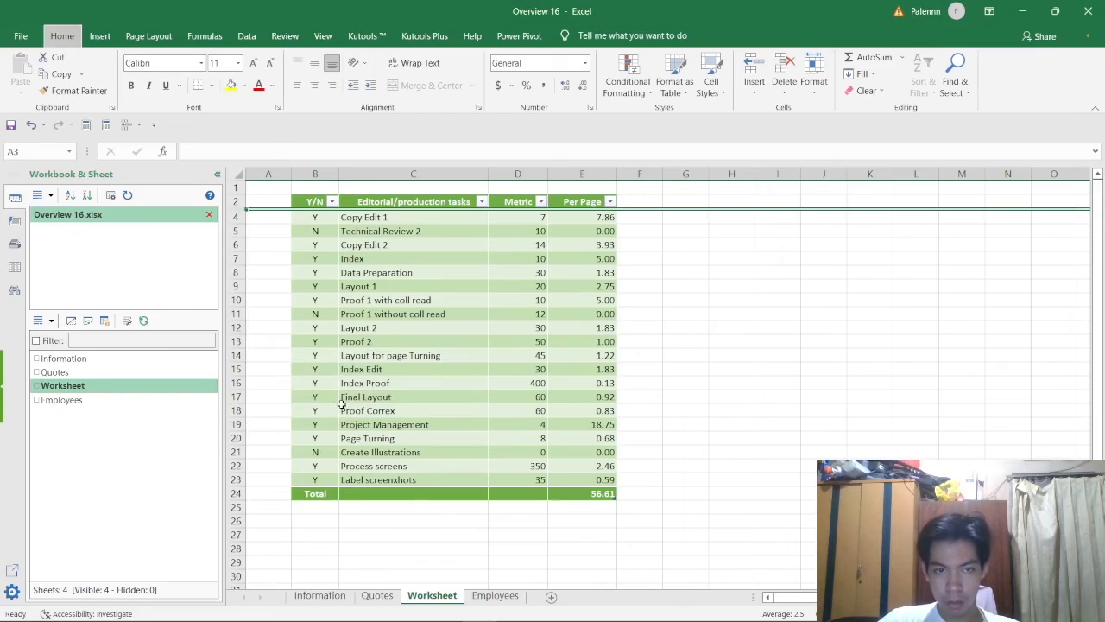
{"action": "key", "text": "alt+Tab"}
{"action": "key", "text": "alt+Tab"}
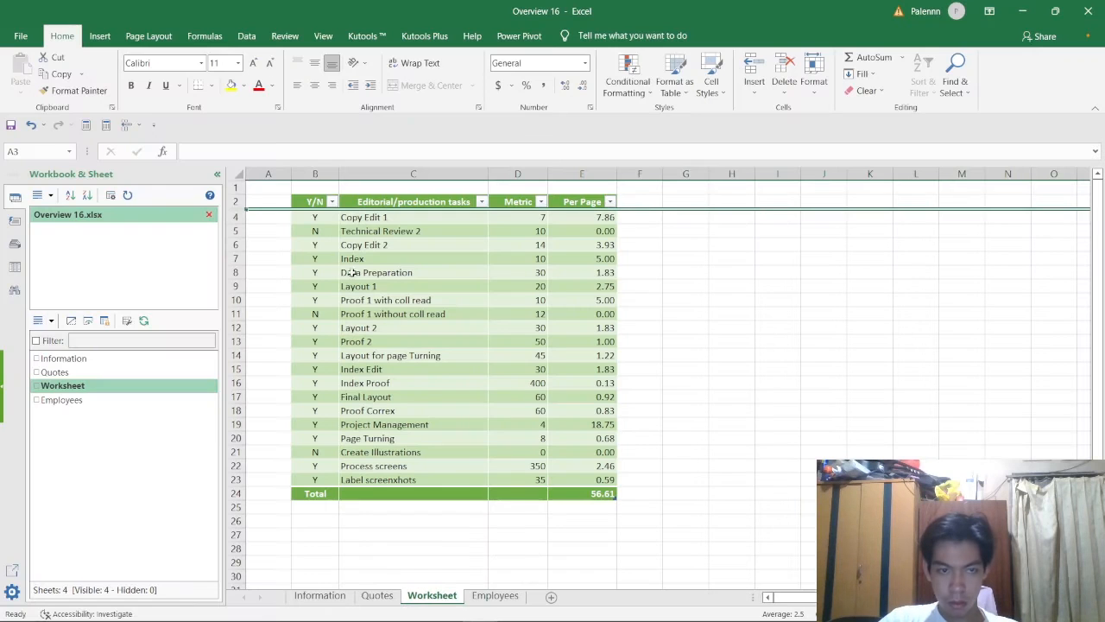
{"action": "key", "text": "ctrl+z"}
Set the row height of the Technical Review 1 row on the Worksheet sheet to 2.00
{"action": "left_click", "coordinate": [235, 215]}
{"action": "right_click", "coordinate": [238, 215]}
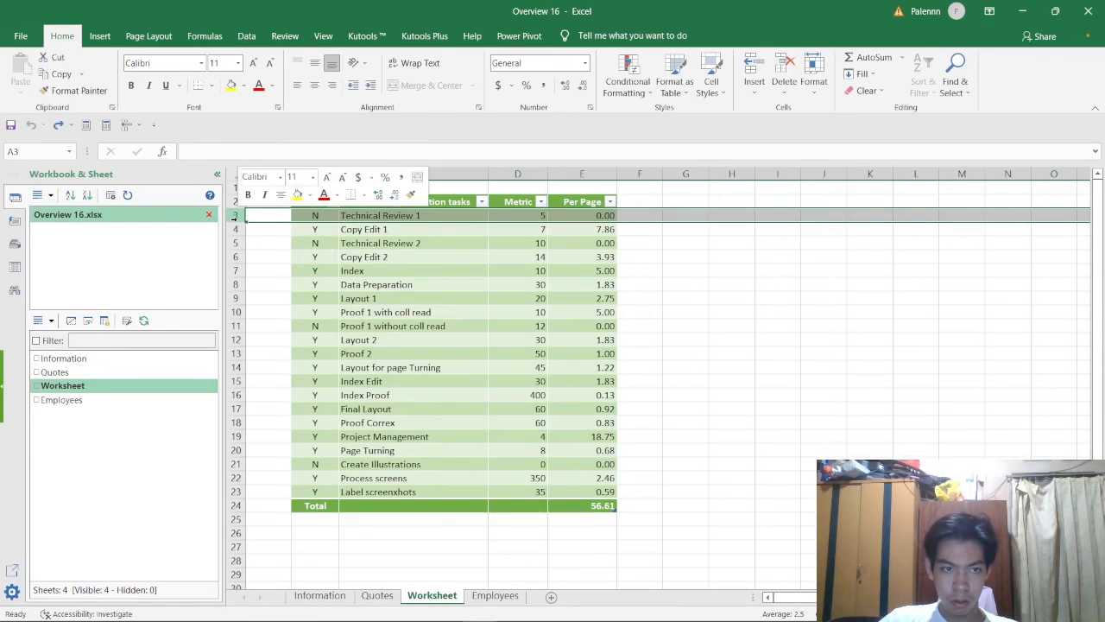
{"action": "left_click", "coordinate": [284, 390]}
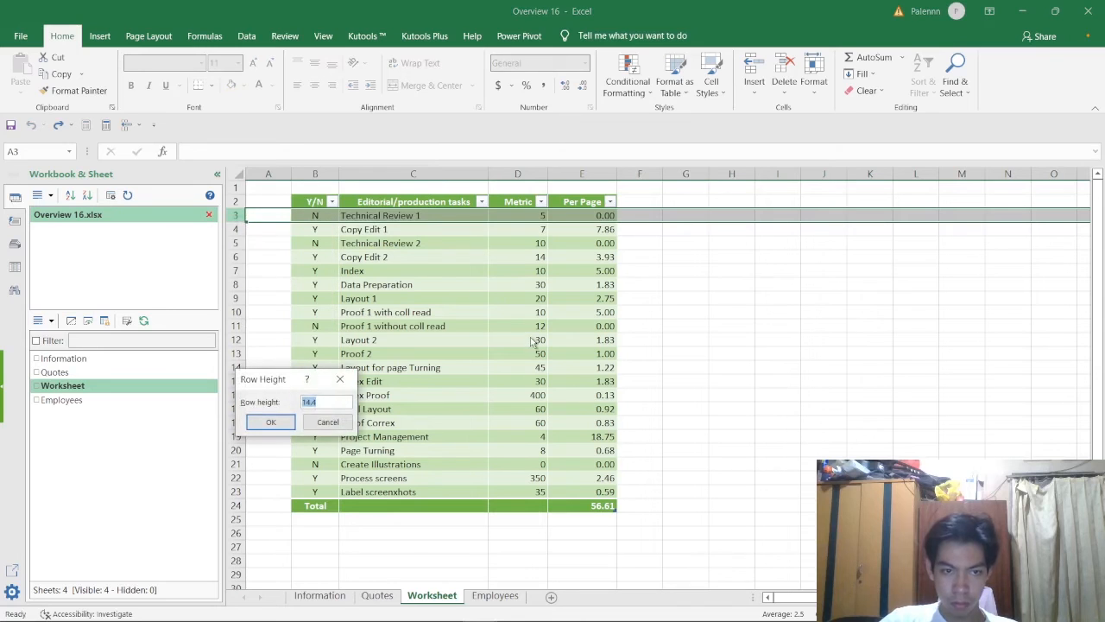
{"action": "type", "text": "2"}
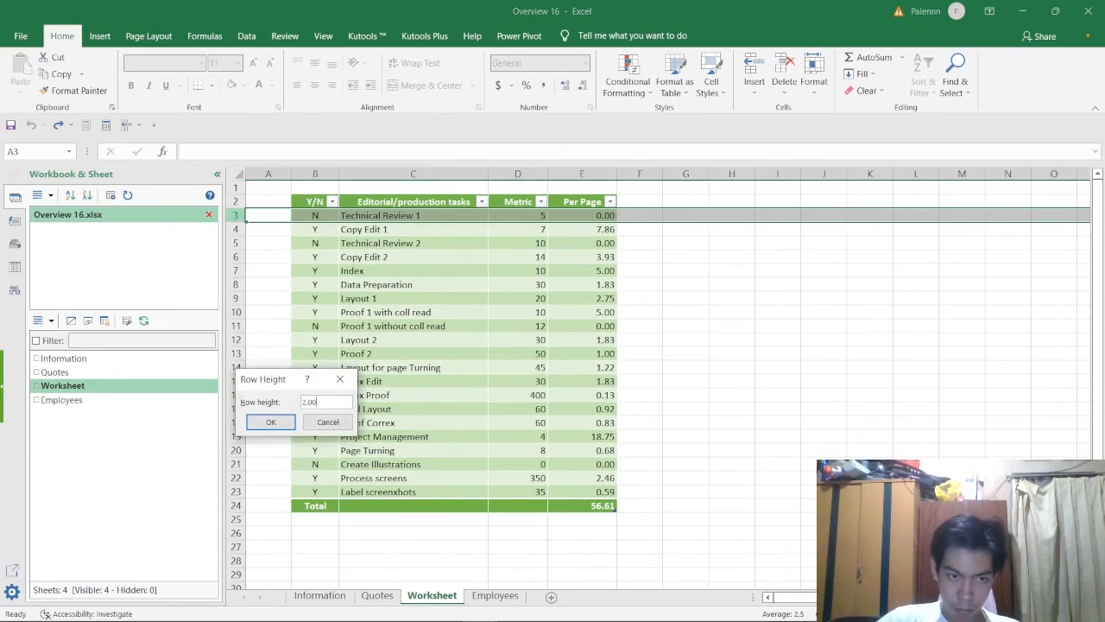
{"action": "left_click", "coordinate": [270, 421]}
{"action": "left_click", "coordinate": [699, 297]}
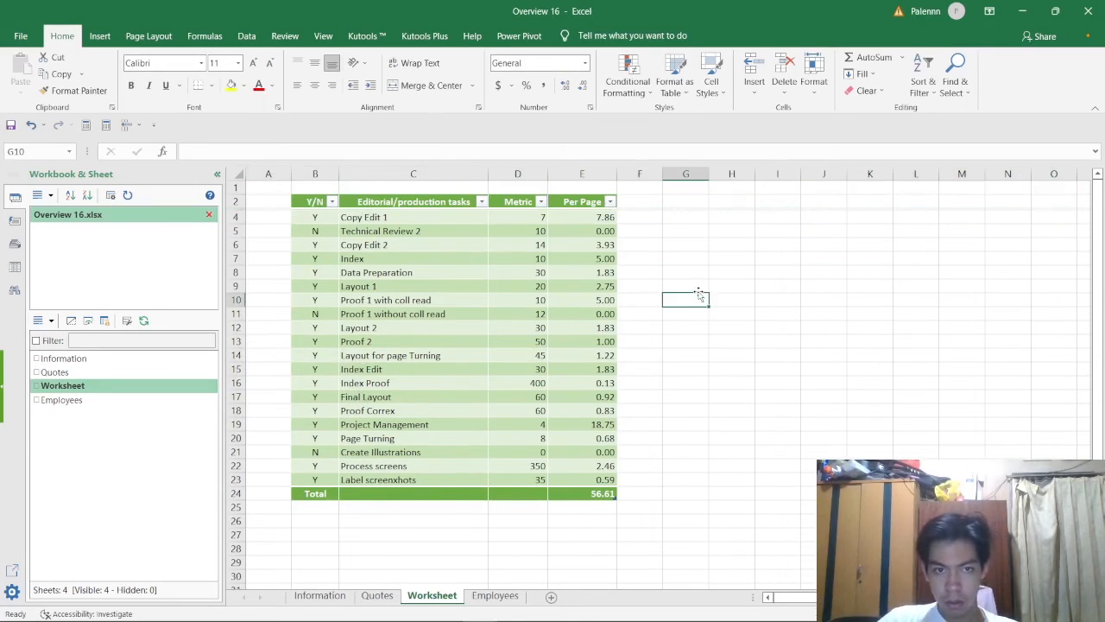
Compare the Description column on the Employees sheet with the Overview 16 Task 2 instructions in the browser PDF
{"action": "key", "text": "alt+Tab"}
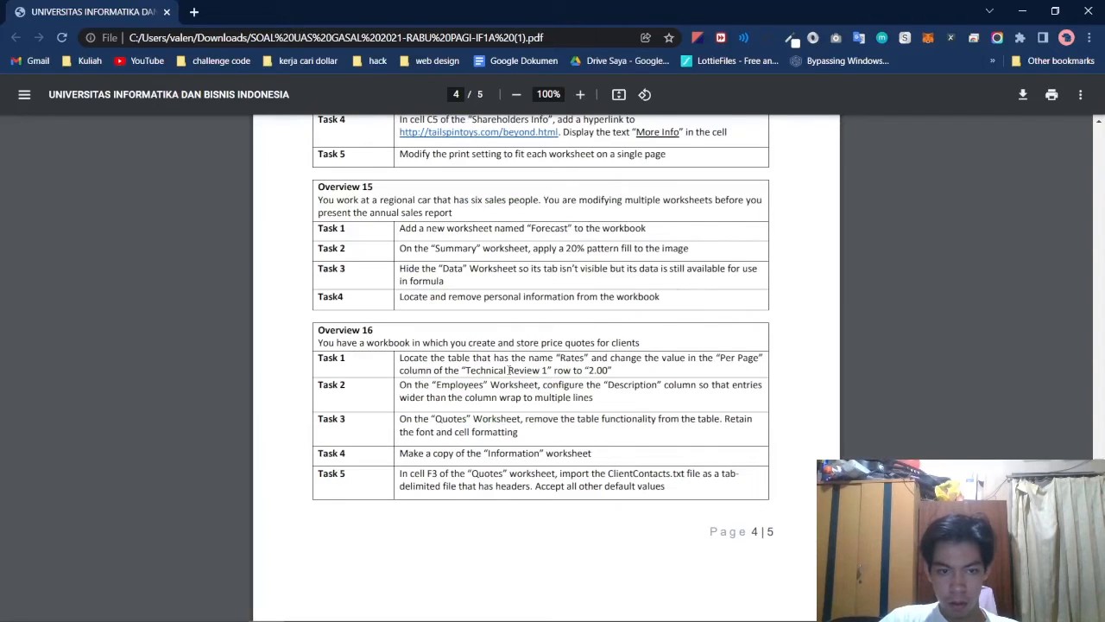
{"action": "left_click_drag", "start_coordinate": [397, 388], "coordinate": [515, 388]}
{"action": "left_click", "coordinate": [619, 393]}
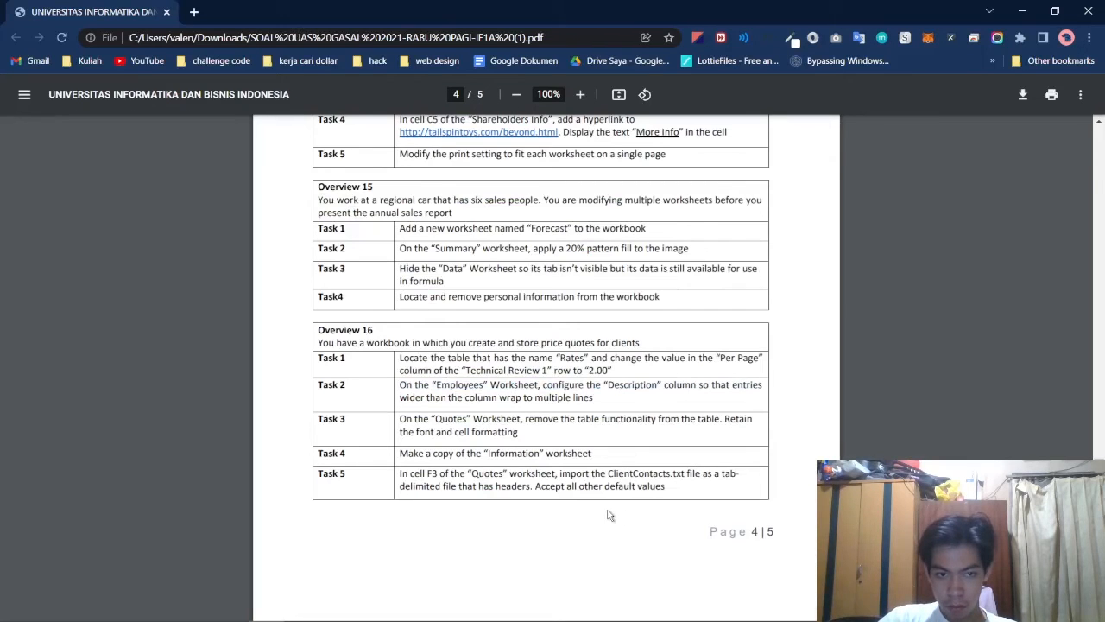
{"action": "key", "text": "alt+Tab"}
{"action": "left_click", "coordinate": [483, 596]}
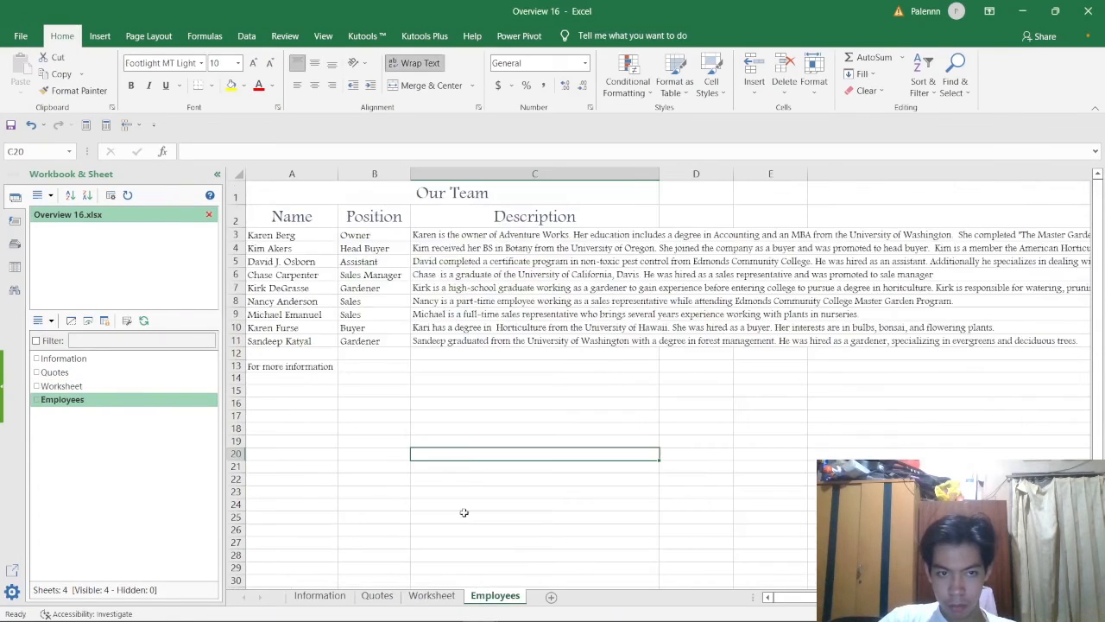
{"action": "key", "text": "alt+Tab"}
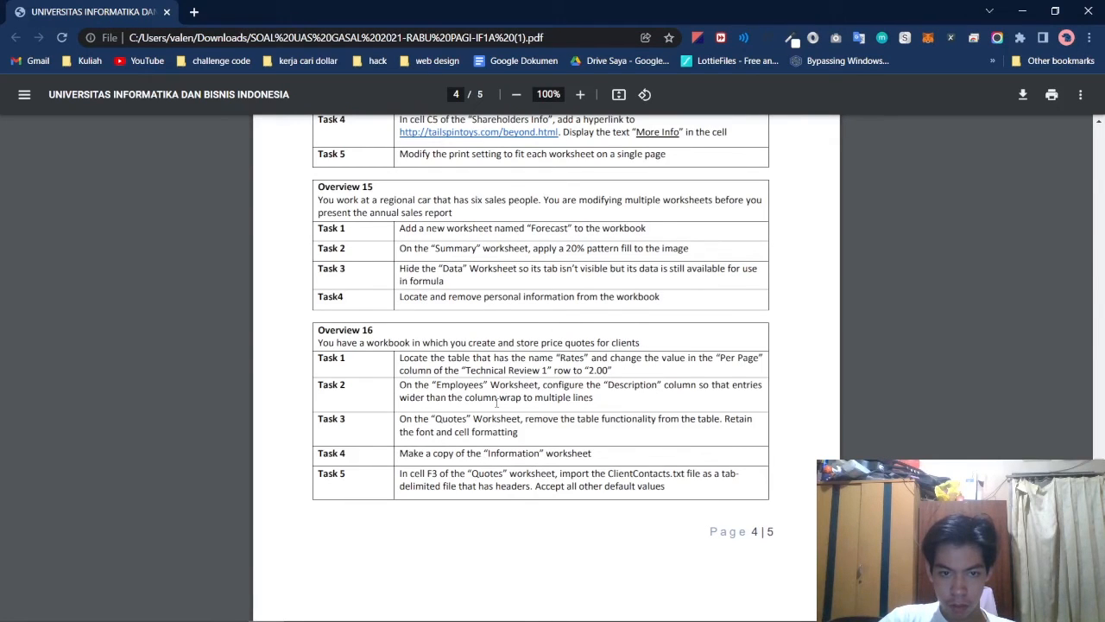
{"action": "key", "text": "alt+Tab"}
{"action": "left_click", "coordinate": [483, 235]}
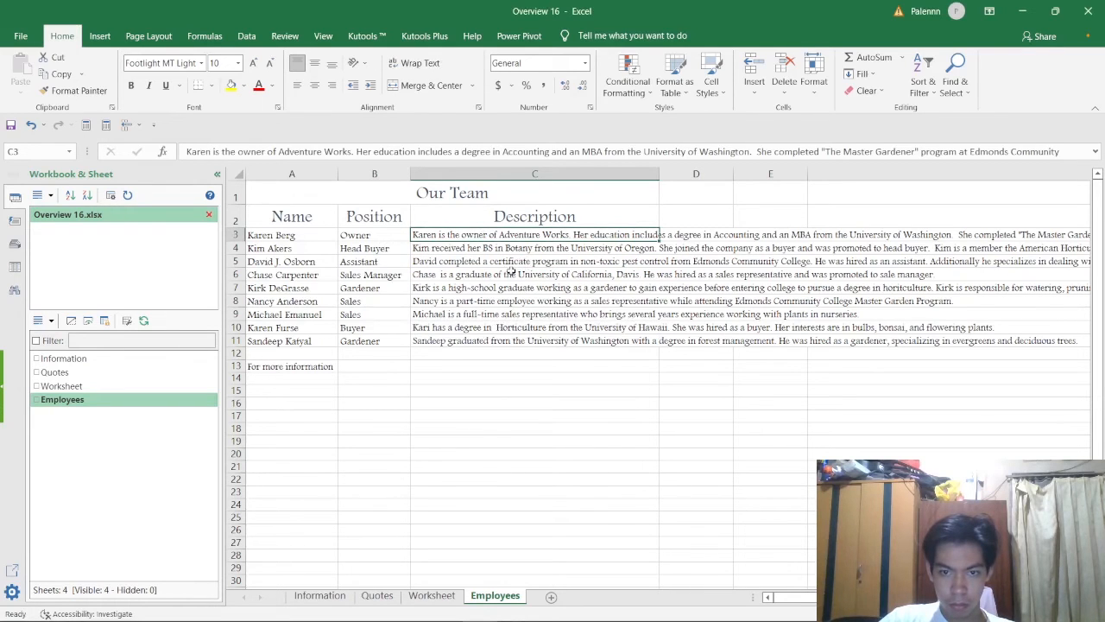
{"action": "key", "text": "alt+Tab"}
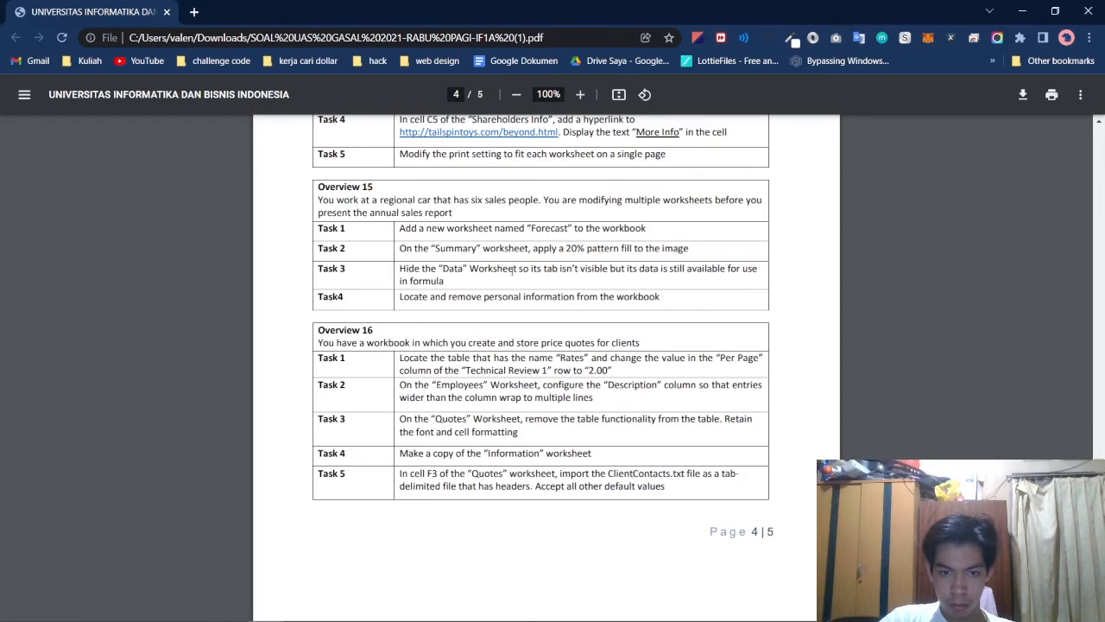
{"action": "key", "text": "alt+Tab"}
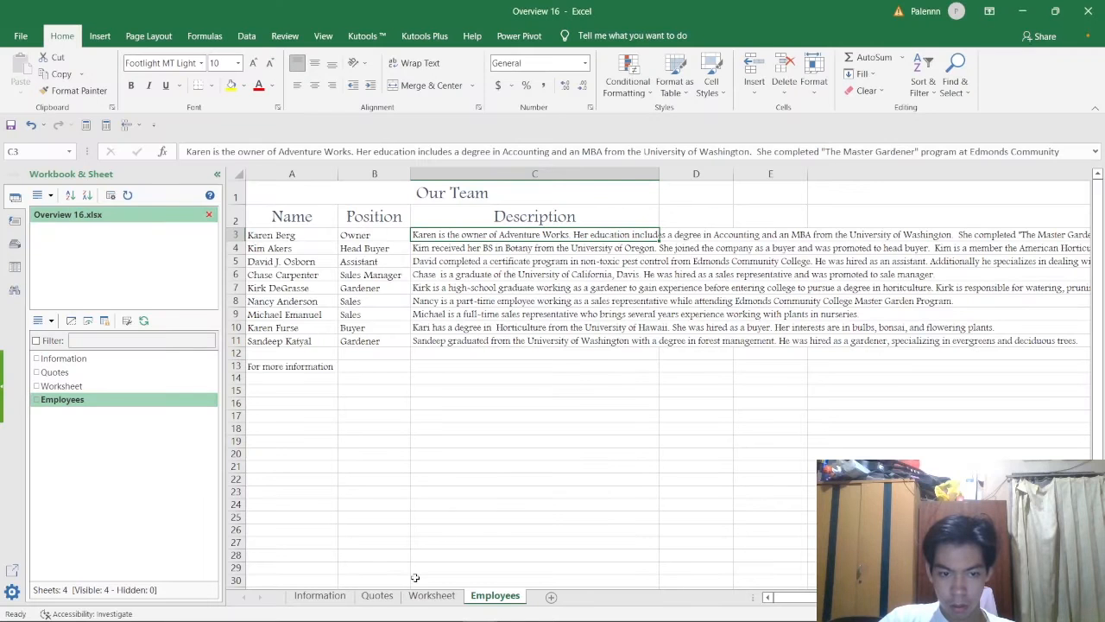
{"action": "key", "text": "alt+Tab"}
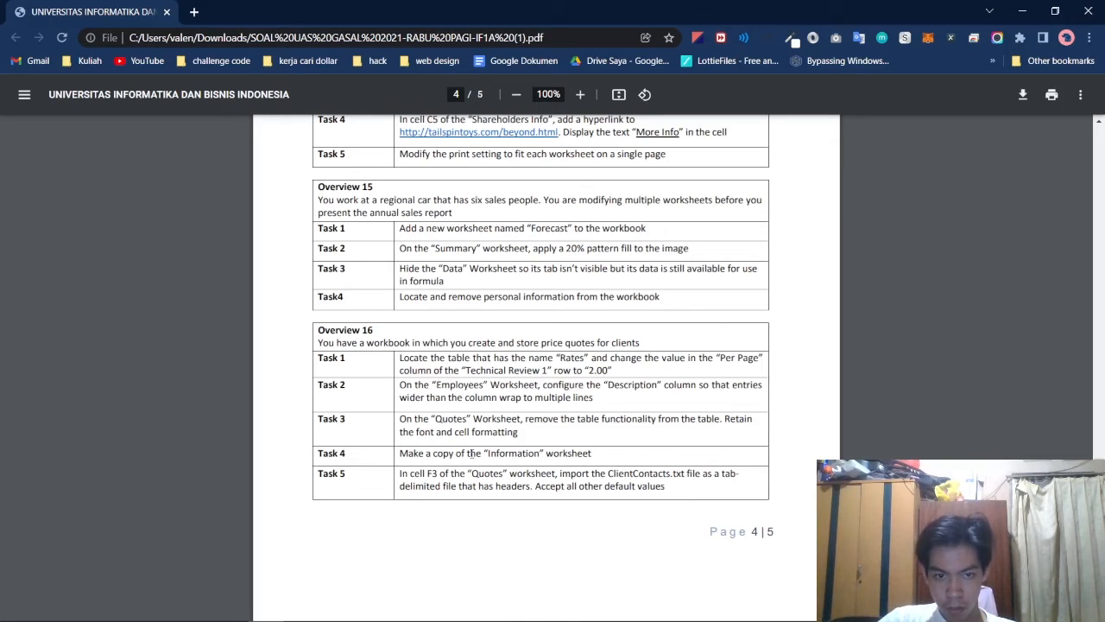
{"action": "key", "text": "alt+Tab"}
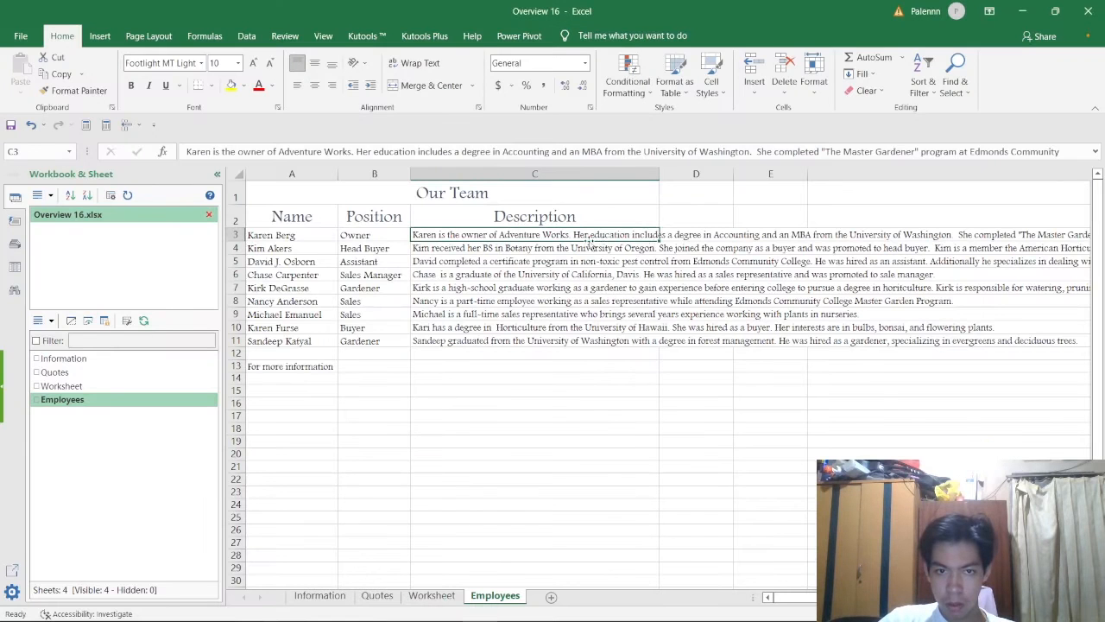
{"action": "left_click_drag", "start_coordinate": [587, 236], "coordinate": [569, 250]}
{"action": "key", "text": "alt+Tab"}
{"action": "key", "text": "alt+Tab"}
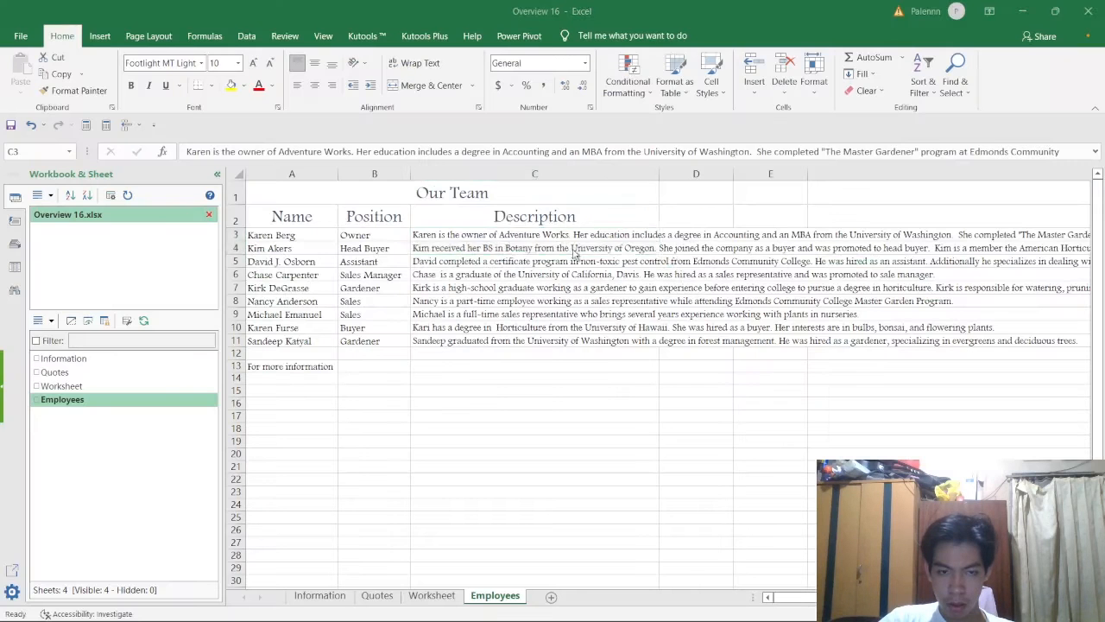
Wrap the text of the Description entries in C3:C11 on the Employees sheet
{"action": "left_click", "coordinate": [563, 235]}
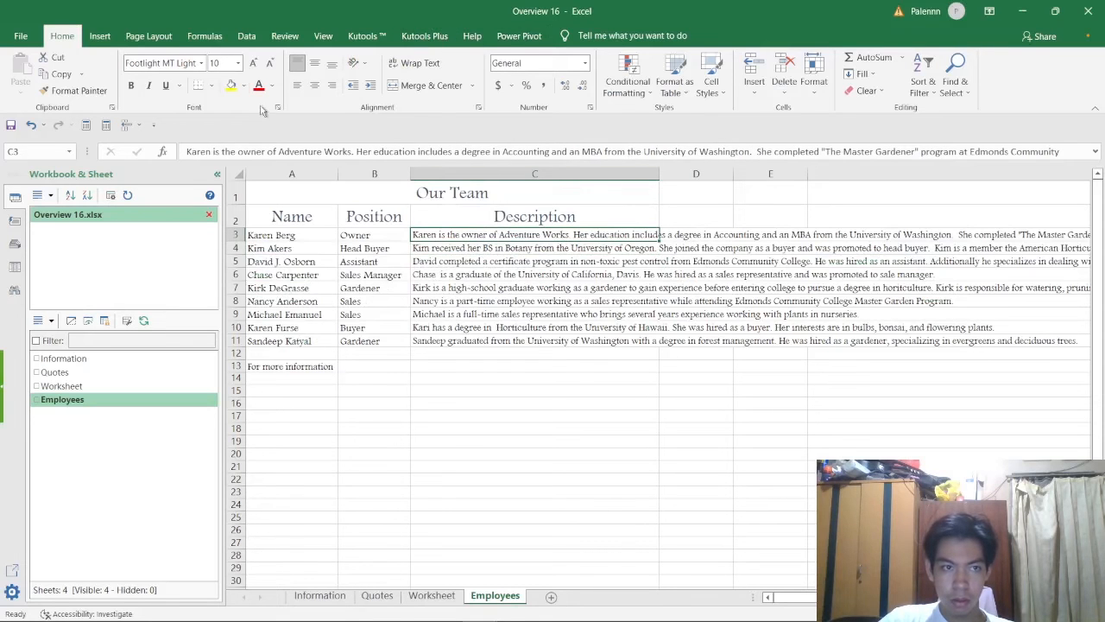
{"action": "left_click", "coordinate": [412, 68]}
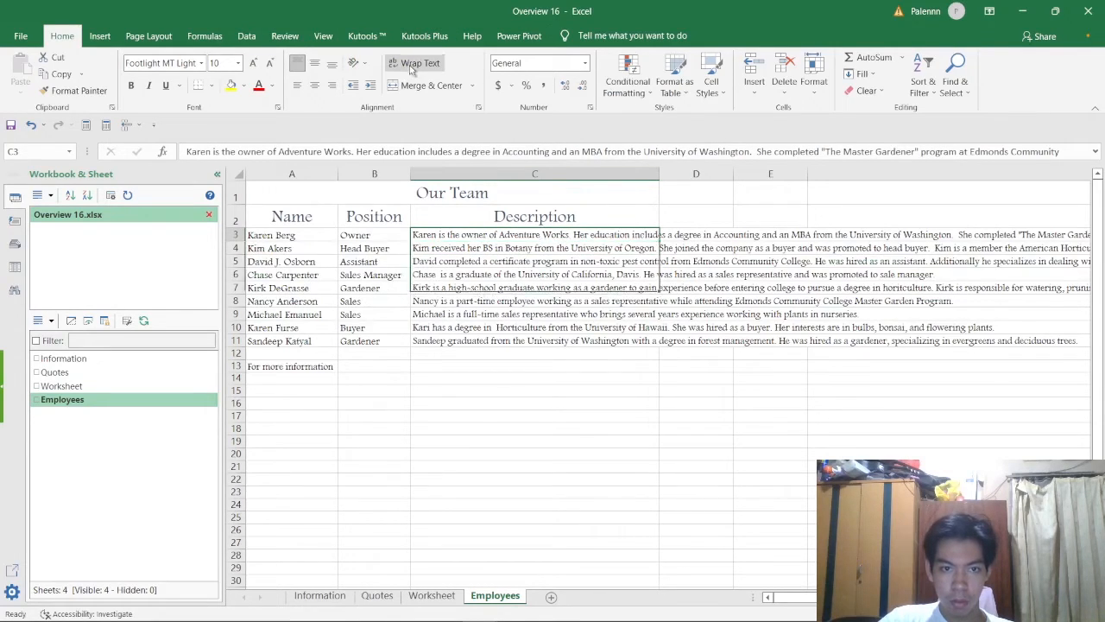
{"action": "key", "text": "alt+Tab"}
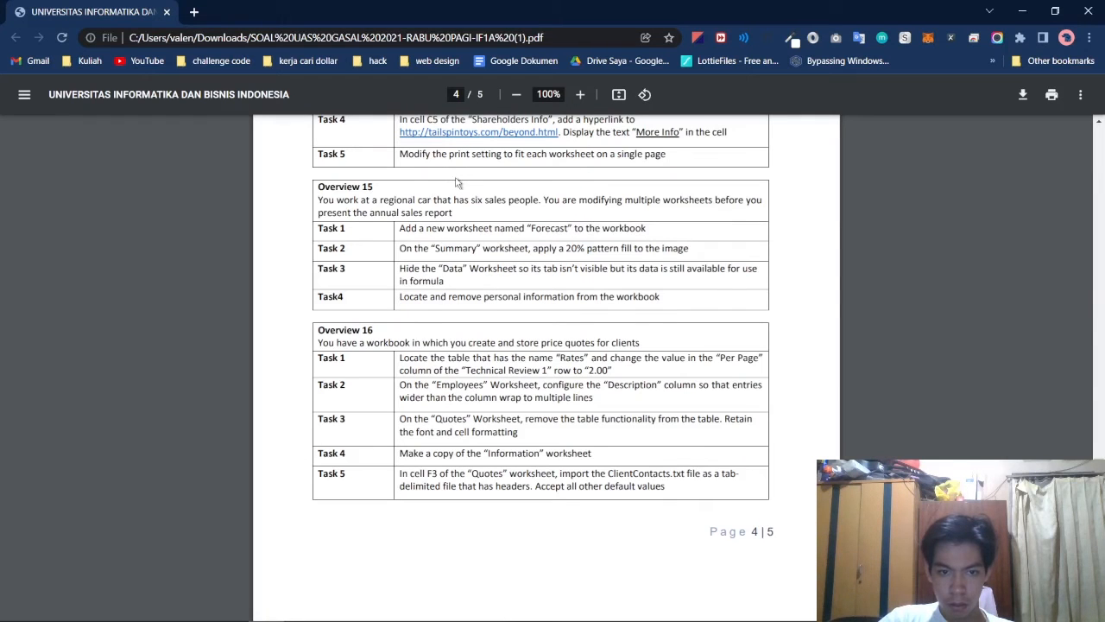
{"action": "key", "text": "alt+Tab"}
{"action": "left_click", "coordinate": [494, 298]}
{"action": "left_click_drag", "start_coordinate": [494, 298], "coordinate": [534, 391]}
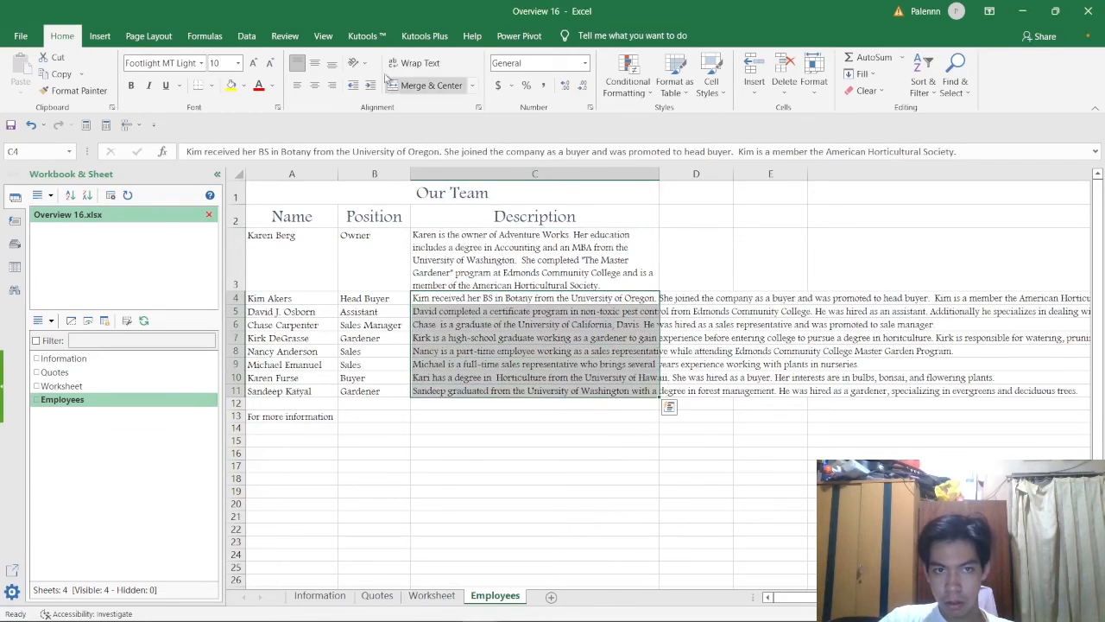
{"action": "left_click", "coordinate": [417, 63]}
{"action": "key", "text": "alt+Tab"}
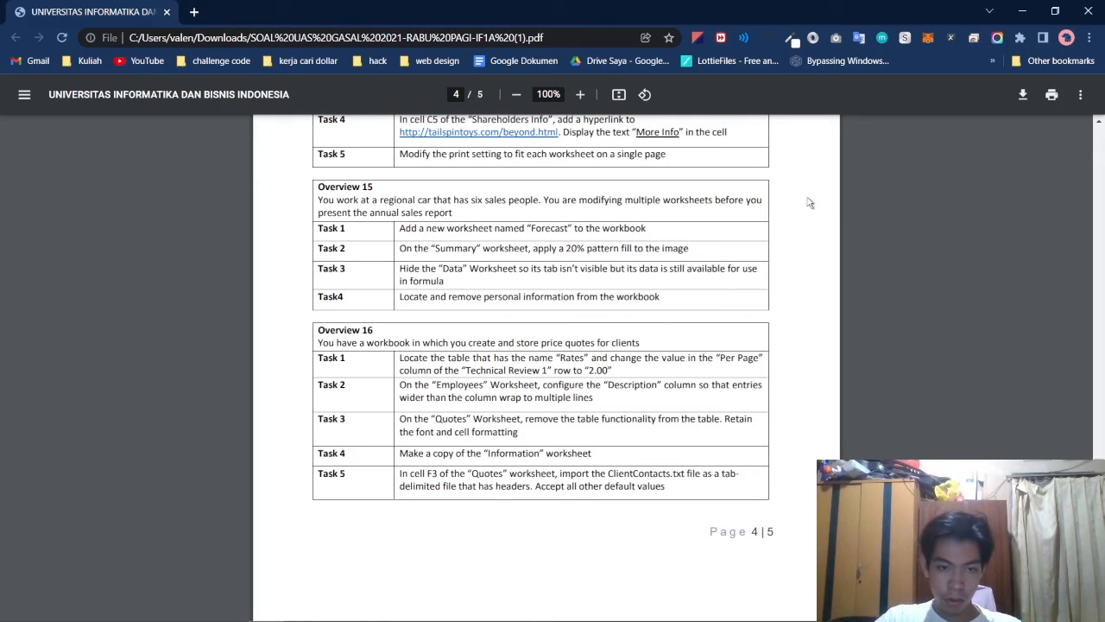
{"action": "key", "text": "alt+Tab"}
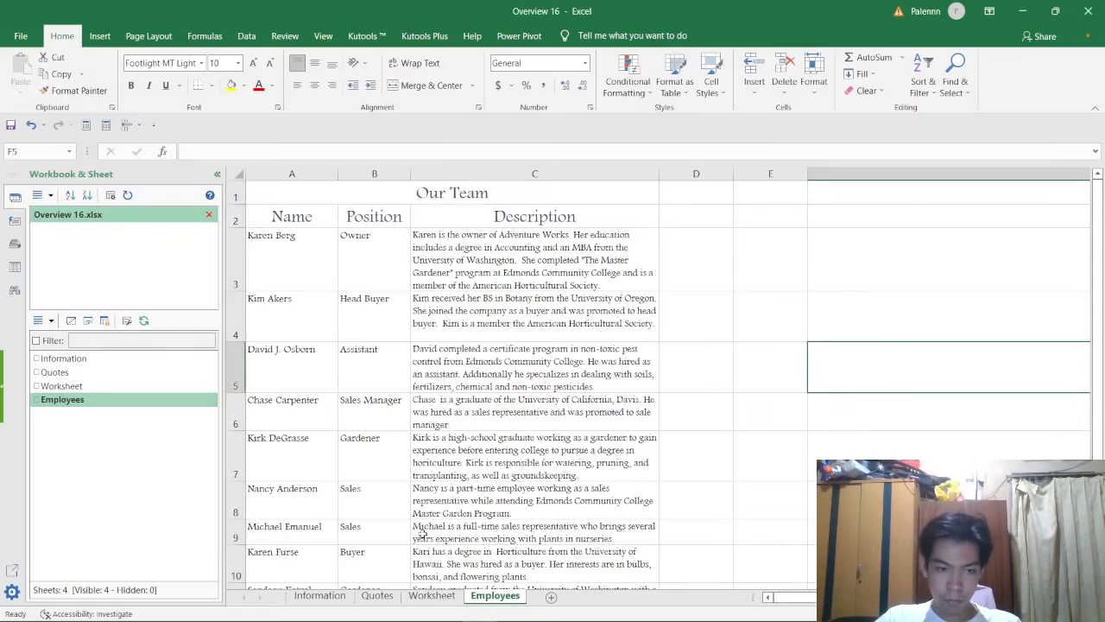
Check the Task 3 instructions and turn off Banded Rows for the table in B2:D6 on the Quotes sheet
{"action": "left_click", "coordinate": [389, 603]}
{"action": "key", "text": "alt+Tab"}
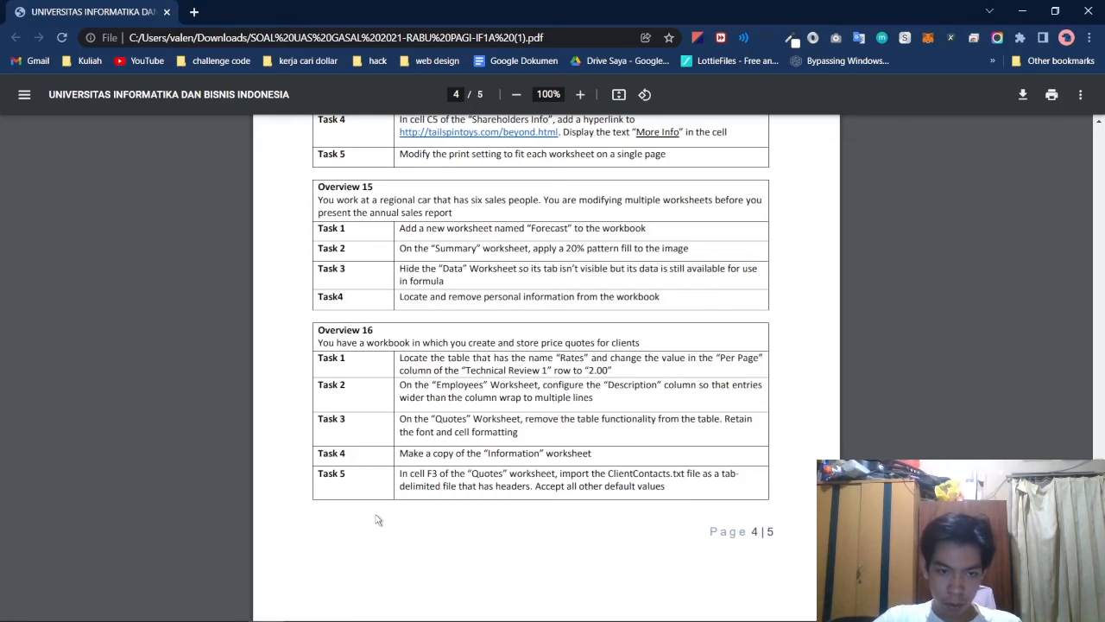
{"action": "key", "text": "alt+Tab"}
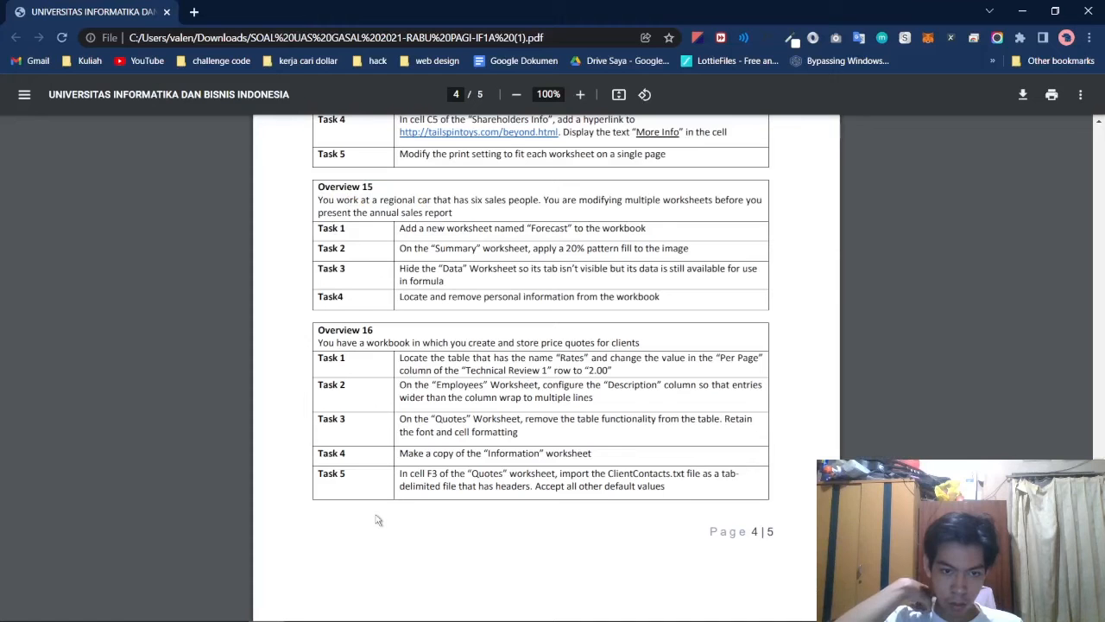
{"action": "key", "text": "alt+Tab"}
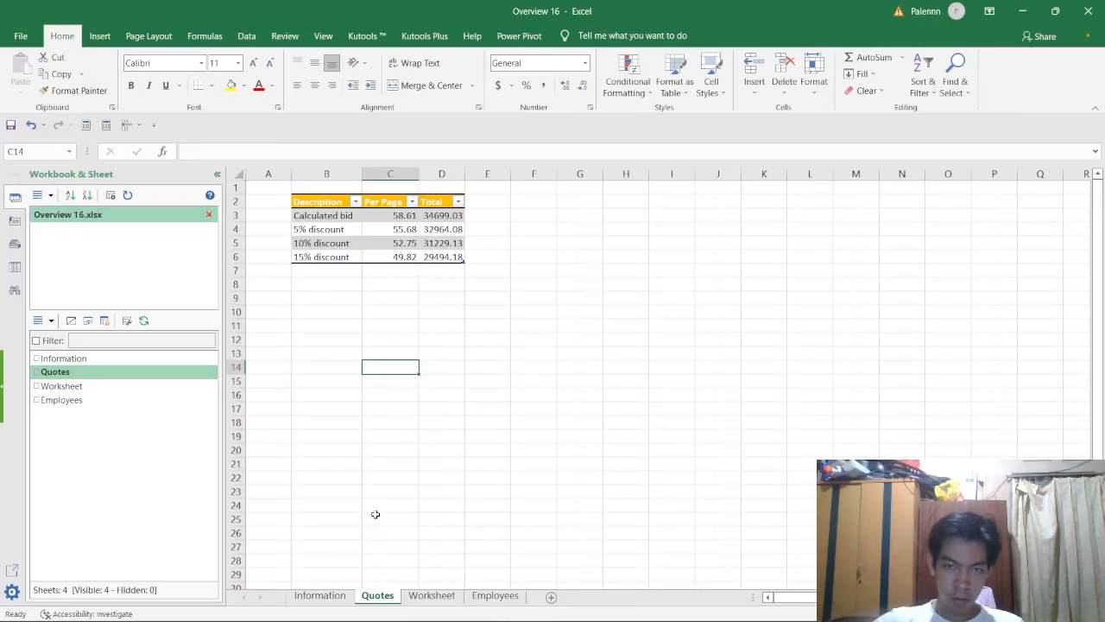
{"action": "left_click", "coordinate": [325, 204]}
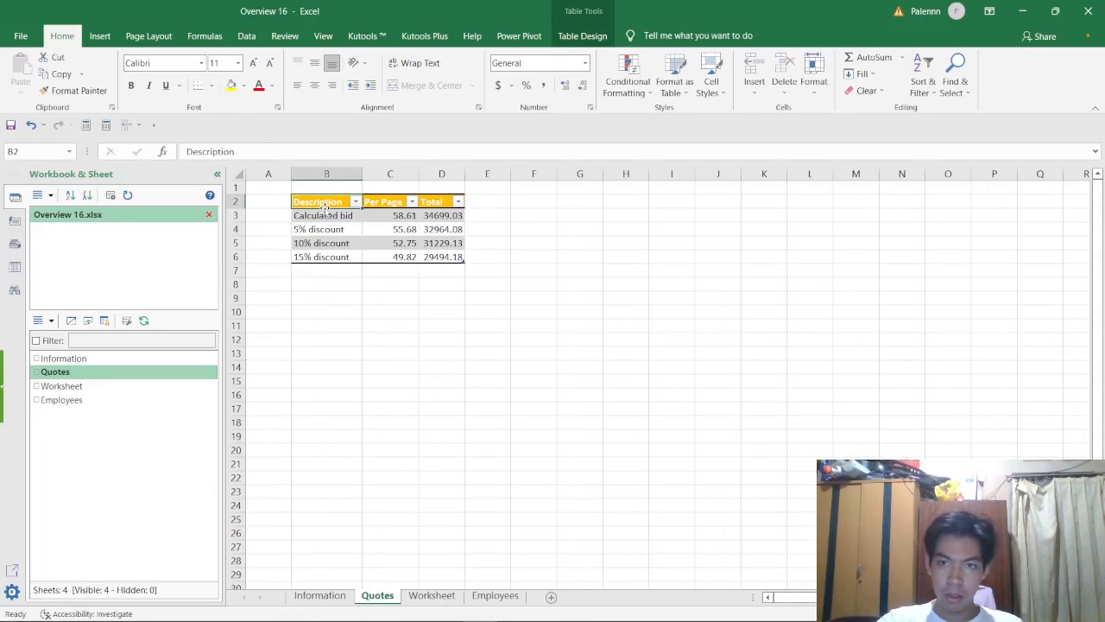
{"action": "left_click", "coordinate": [325, 214]}
{"action": "left_click_drag", "start_coordinate": [321, 202], "coordinate": [454, 262]}
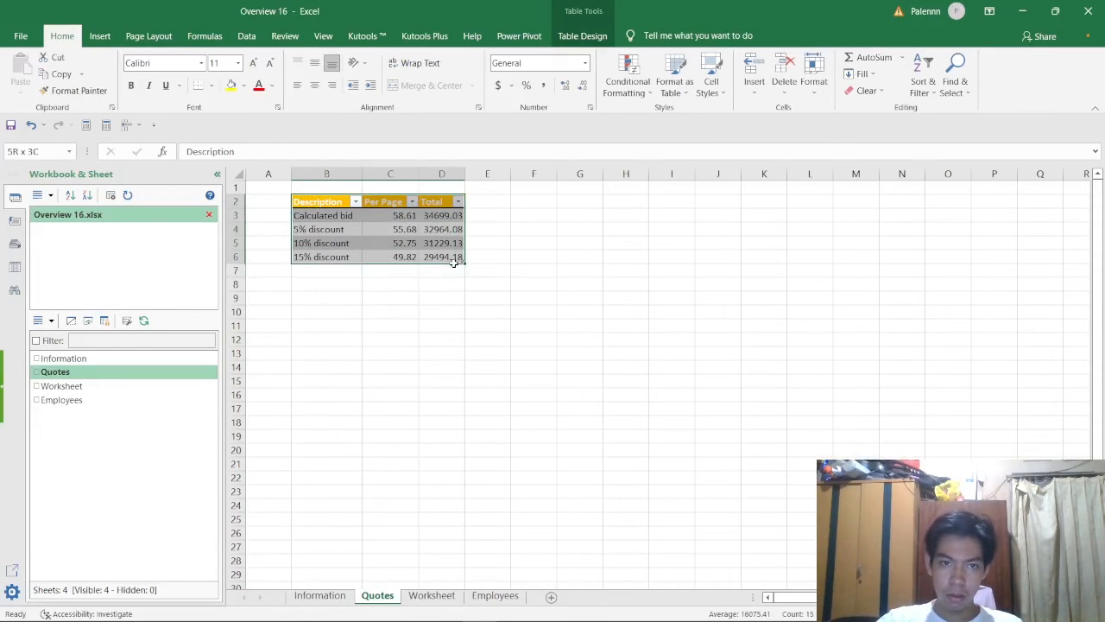
{"action": "left_click", "coordinate": [606, 34]}
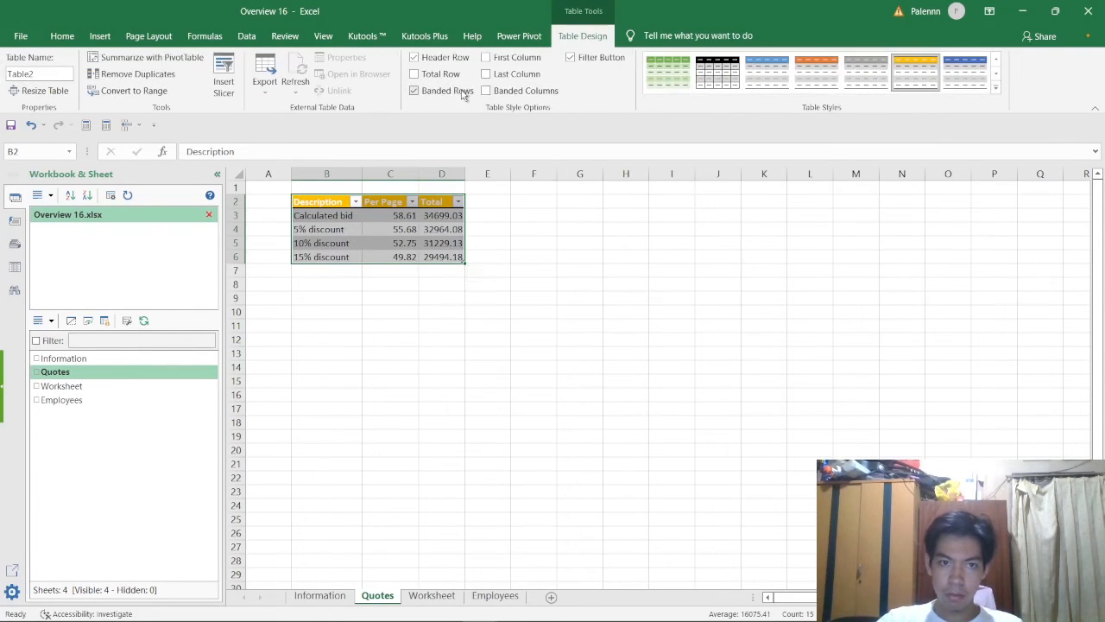
{"action": "left_click", "coordinate": [415, 91]}
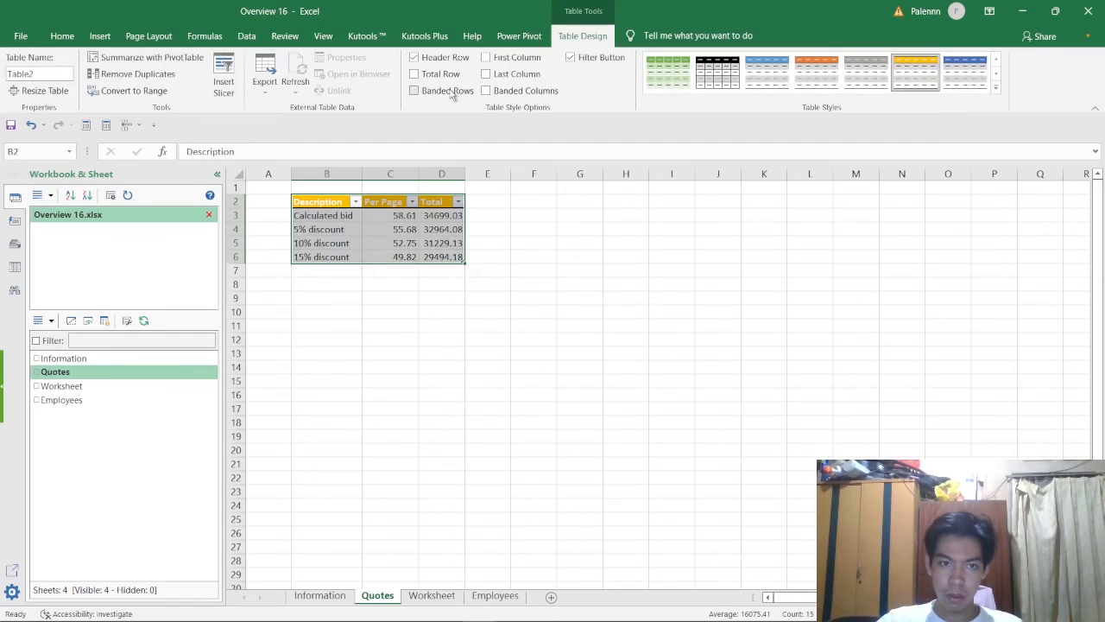
{"action": "left_click", "coordinate": [615, 252]}
Select cell F3 on the Quotes sheet and compare the sheet with the remaining Overview 16 tasks in the browser PDF
{"action": "key", "text": "alt+Tab"}
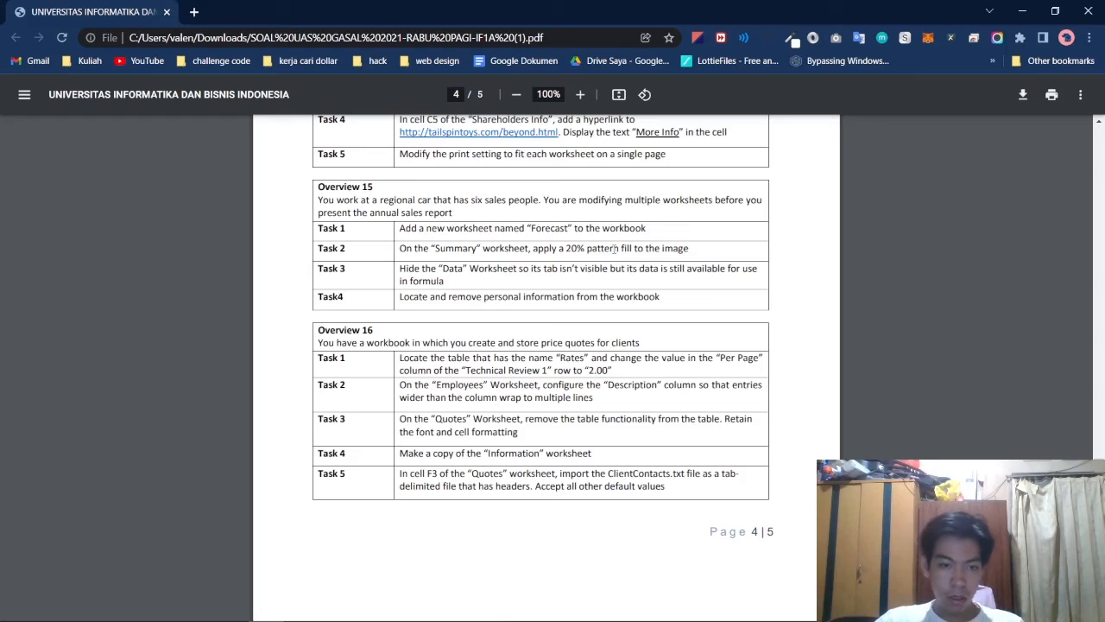
{"action": "key", "text": "alt+Tab"}
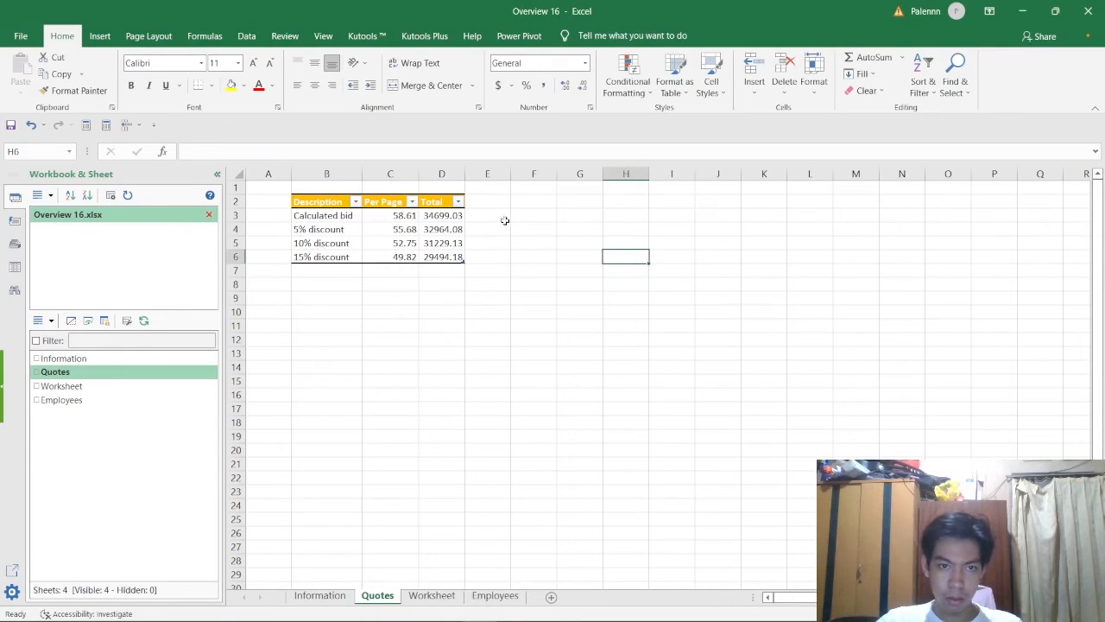
{"action": "left_click", "coordinate": [534, 222]}
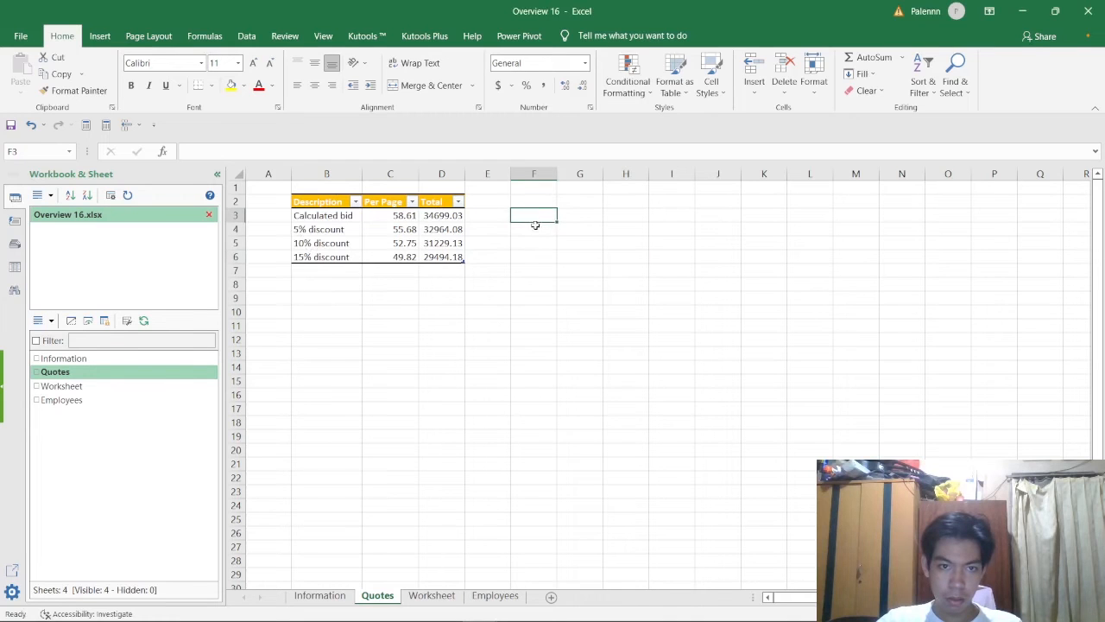
{"action": "key", "text": "alt+Tab"}
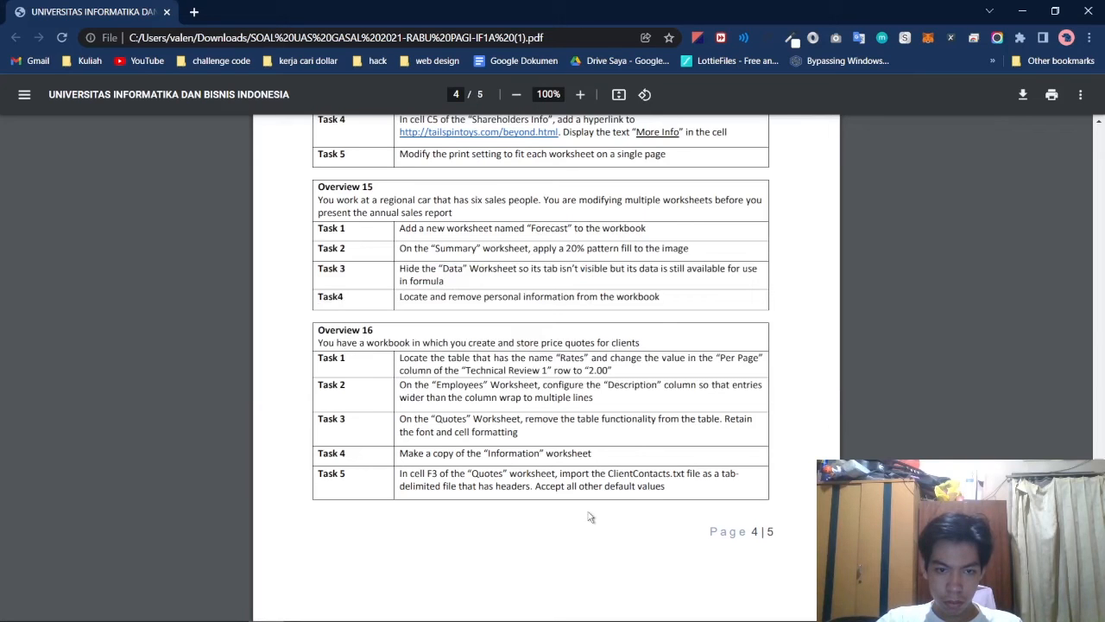
{"action": "key", "text": "alt+Tab"}
{"action": "key", "text": "alt+Tab"}
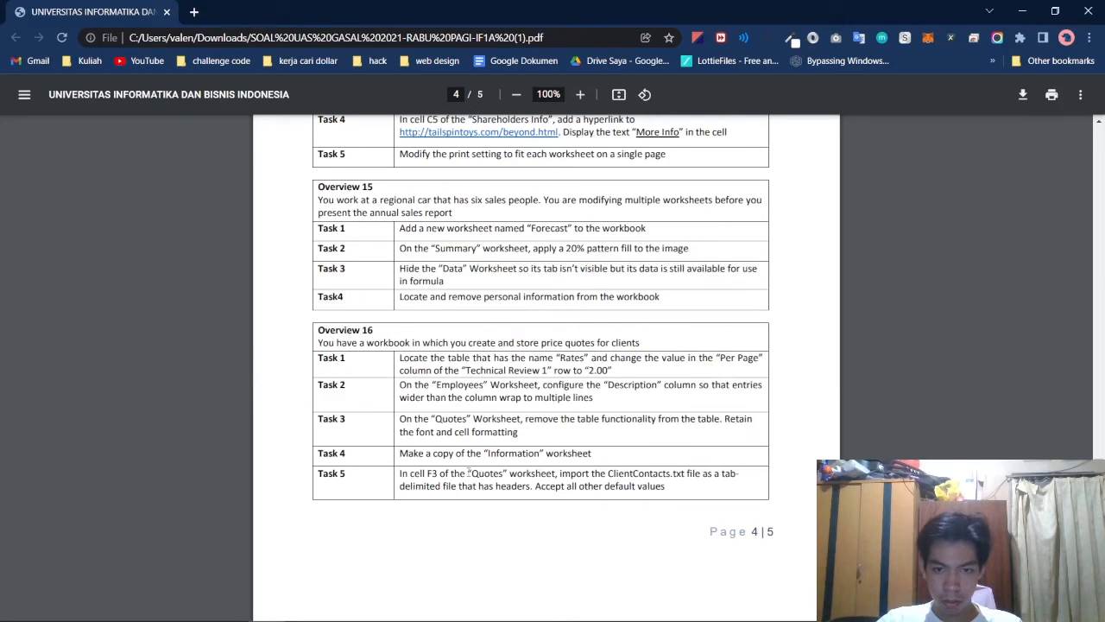
{"action": "key", "text": "alt+Tab"}
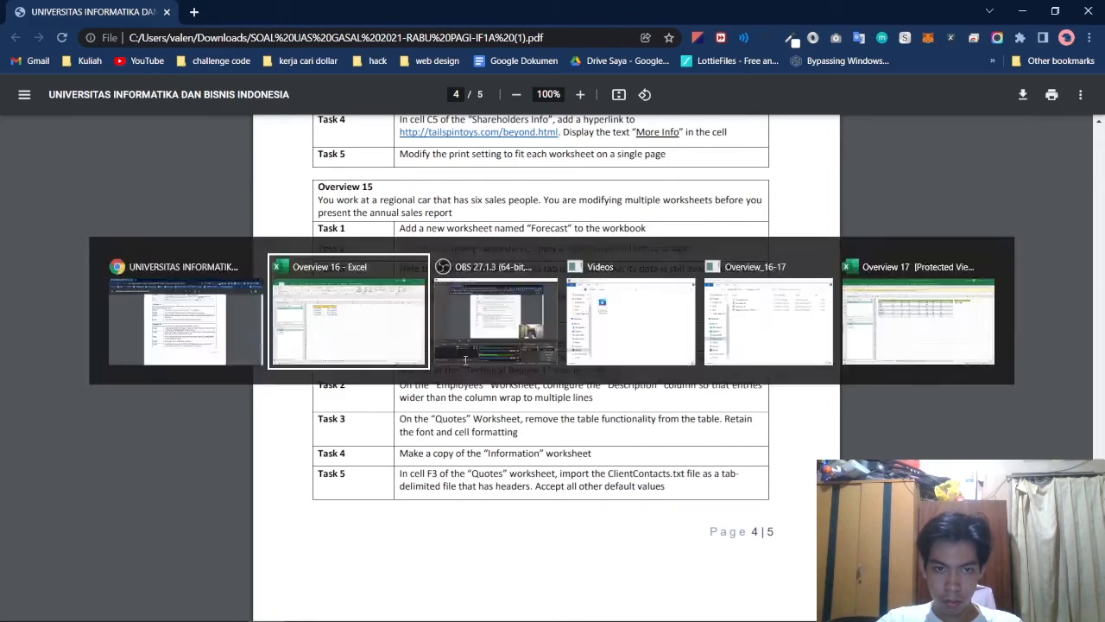
{"action": "key", "text": "alt+Tab"}
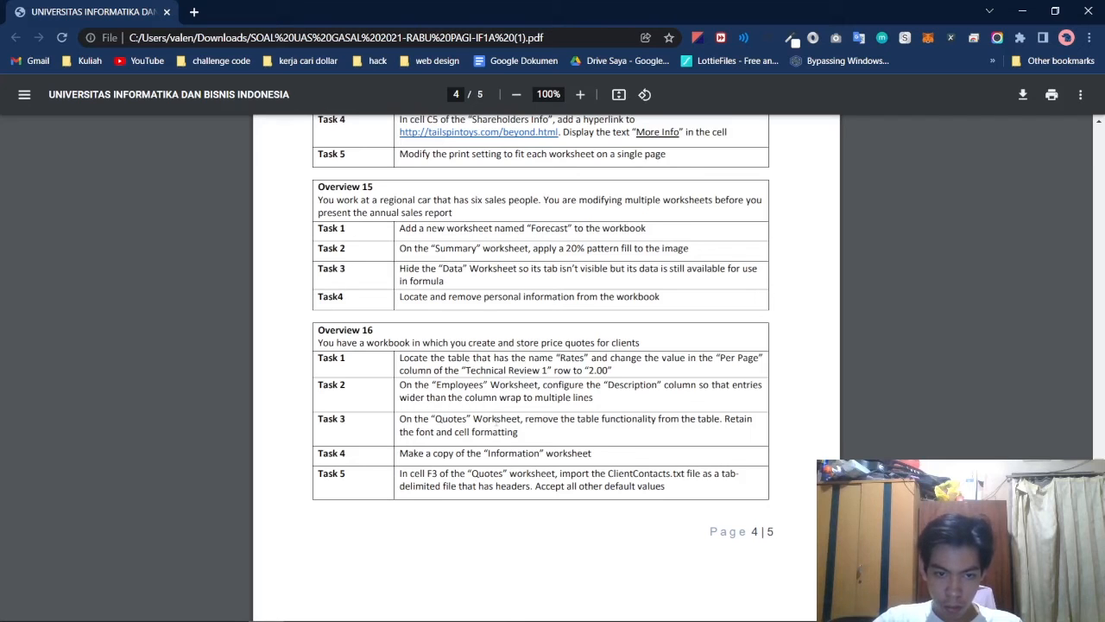
Create a copy of the Information sheet in Overview 16.xlsx, placed before the original Information sheet
{"action": "left_click_drag", "start_coordinate": [425, 455], "coordinate": [546, 453]}
{"action": "left_click", "coordinate": [634, 451]}
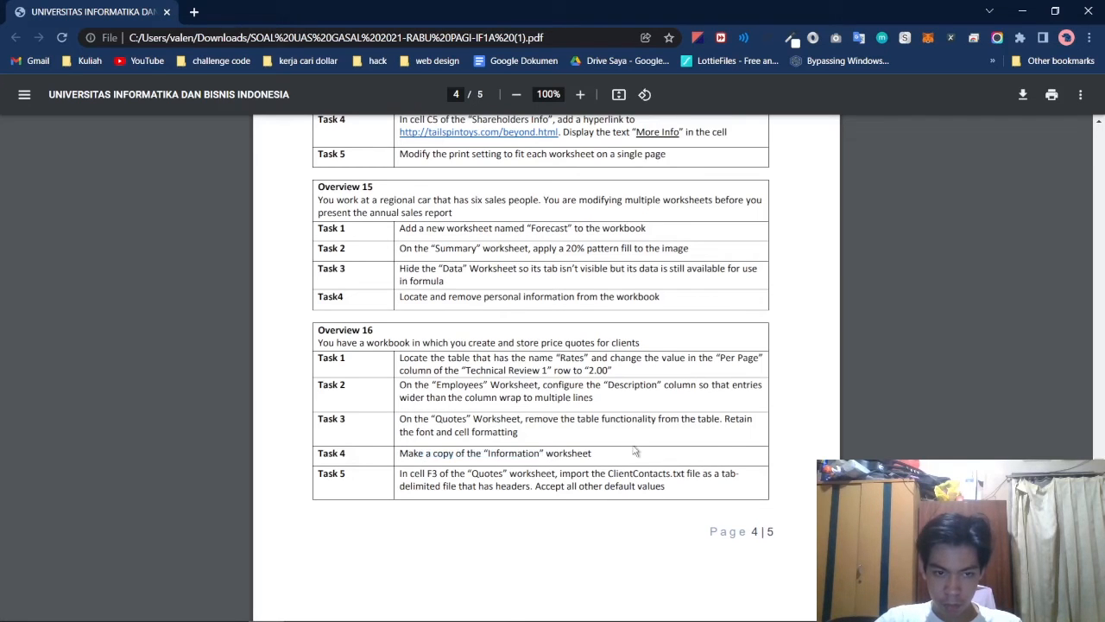
{"action": "key", "text": "alt+Tab"}
{"action": "key", "text": "alt+Tab"}
{"action": "key", "text": "alt+Tab"}
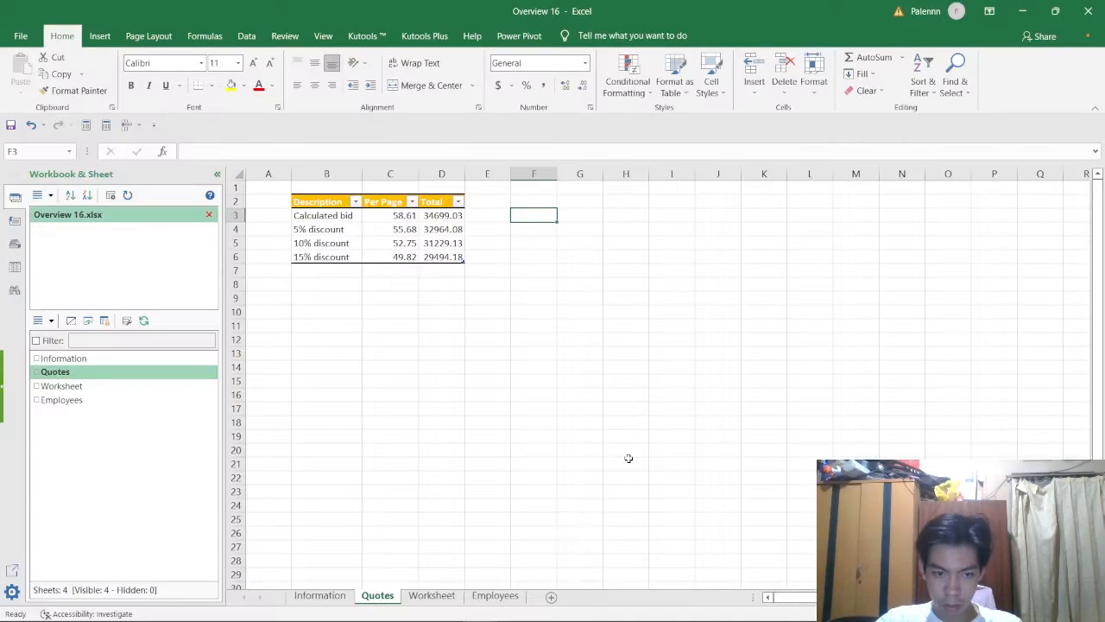
{"action": "left_click", "coordinate": [335, 600]}
{"action": "right_click", "coordinate": [334, 602]}
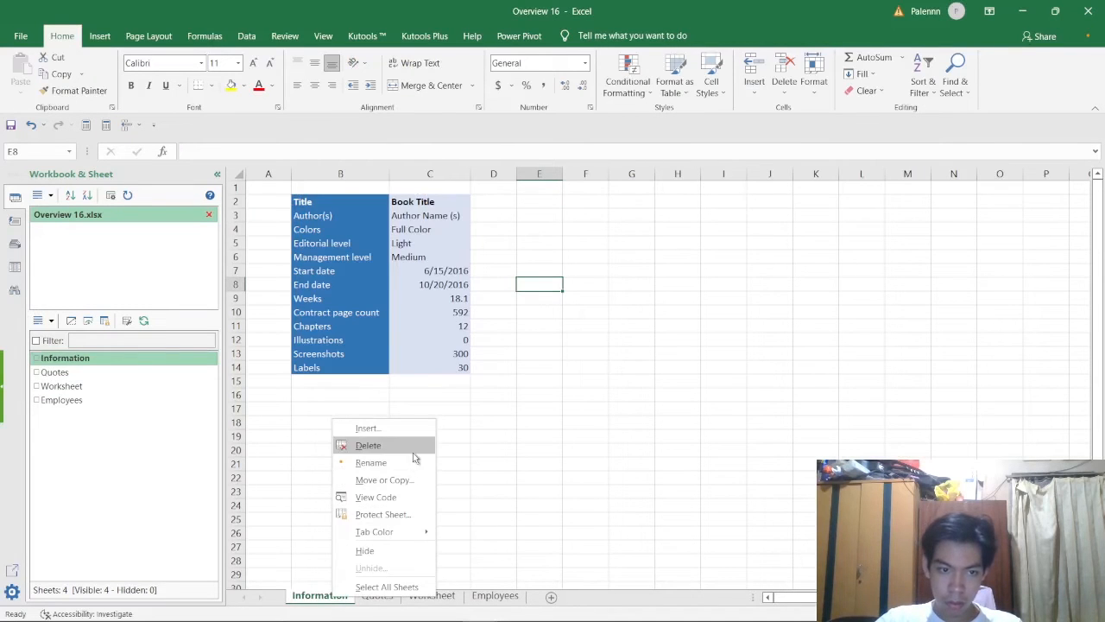
{"action": "left_click", "coordinate": [423, 480]}
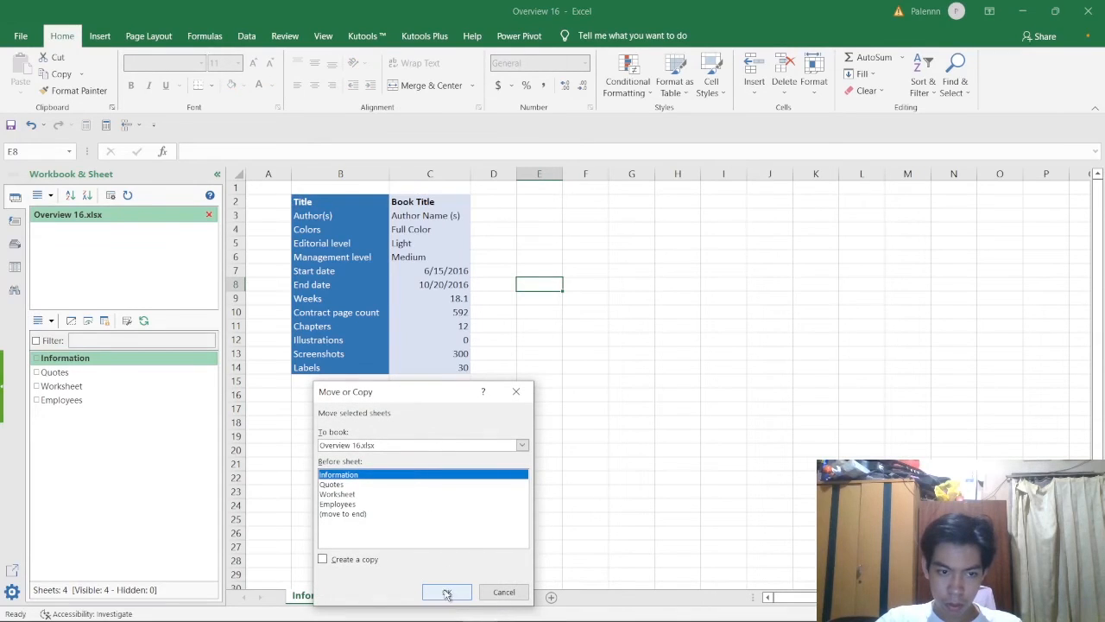
{"action": "left_click", "coordinate": [364, 562]}
{"action": "left_click", "coordinate": [442, 592]}
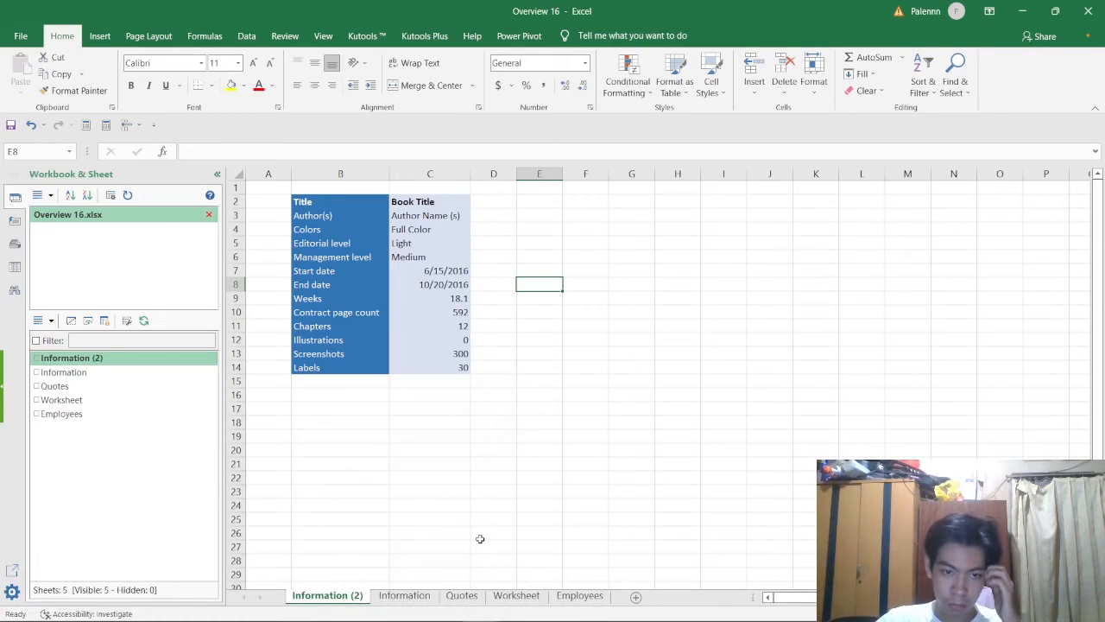
Reread the Task 5 instructions and start a text/CSV data import with cell F3 selected on the Quotes sheet
{"action": "key", "text": "alt+Tab"}
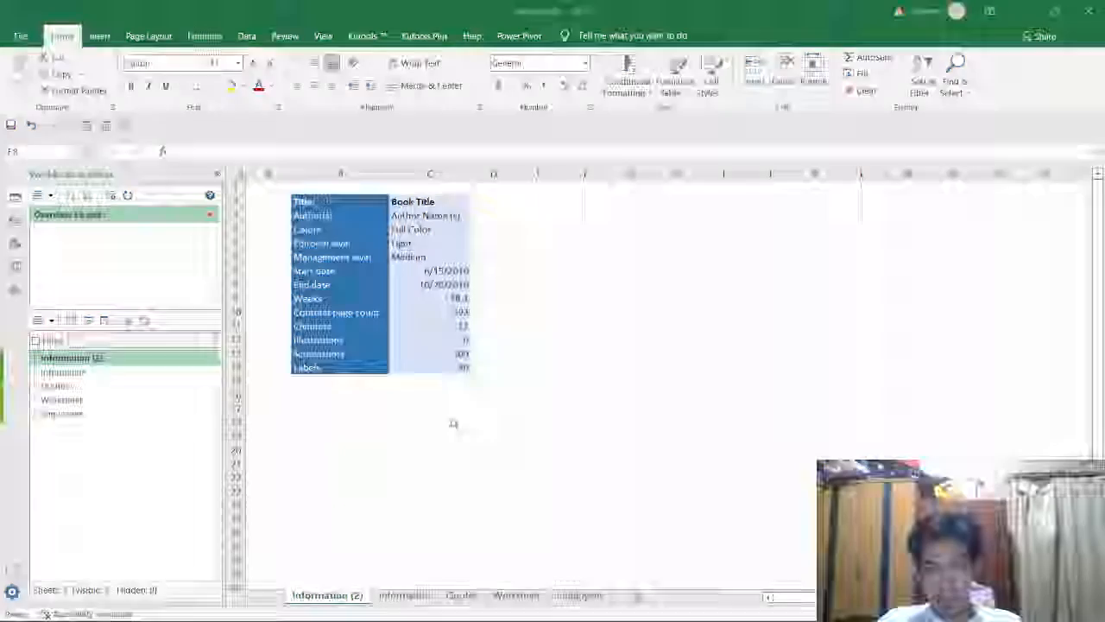
{"action": "key", "text": "alt+Tab"}
{"action": "left_click", "coordinate": [463, 595]}
{"action": "key", "text": "alt+Tab"}
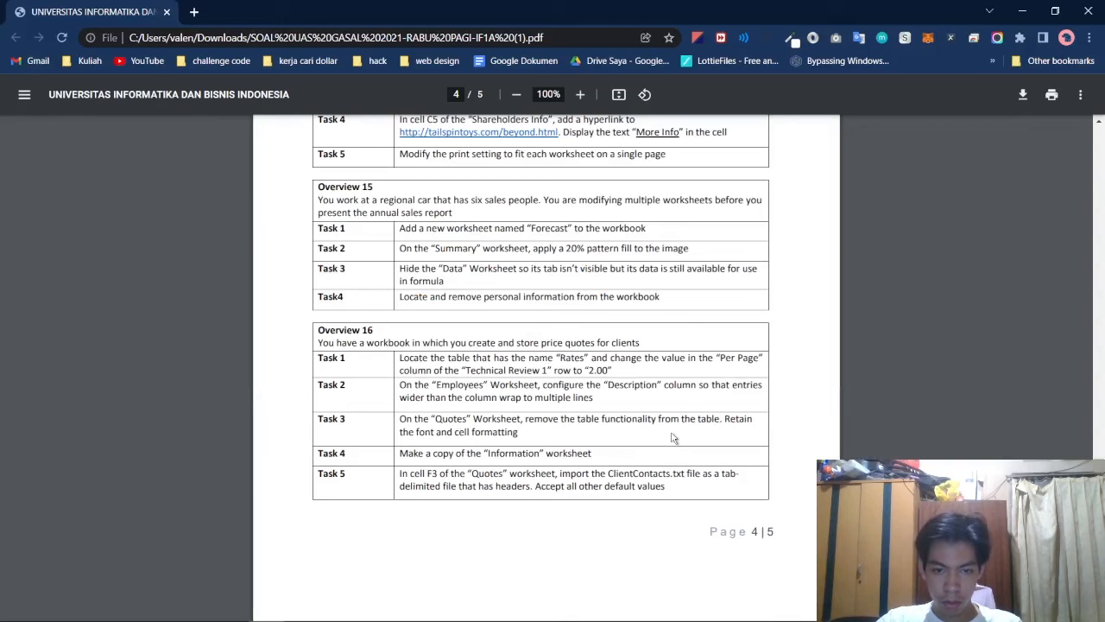
{"action": "key", "text": "alt+Tab"}
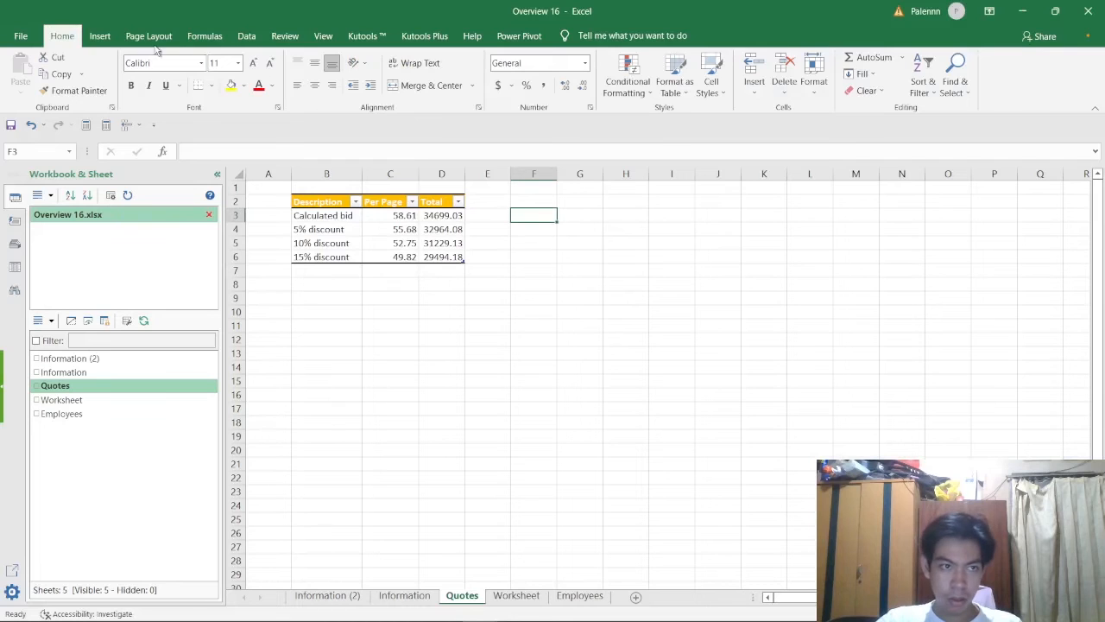
{"action": "left_click", "coordinate": [99, 36]}
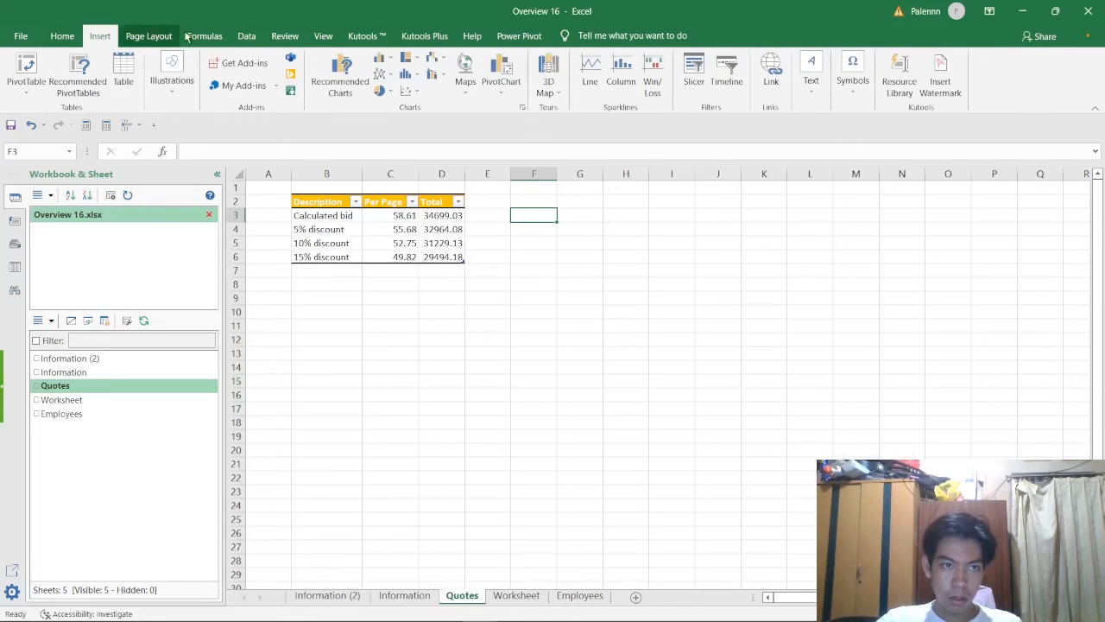
{"action": "left_click", "coordinate": [246, 36]}
{"action": "left_click", "coordinate": [64, 59]}
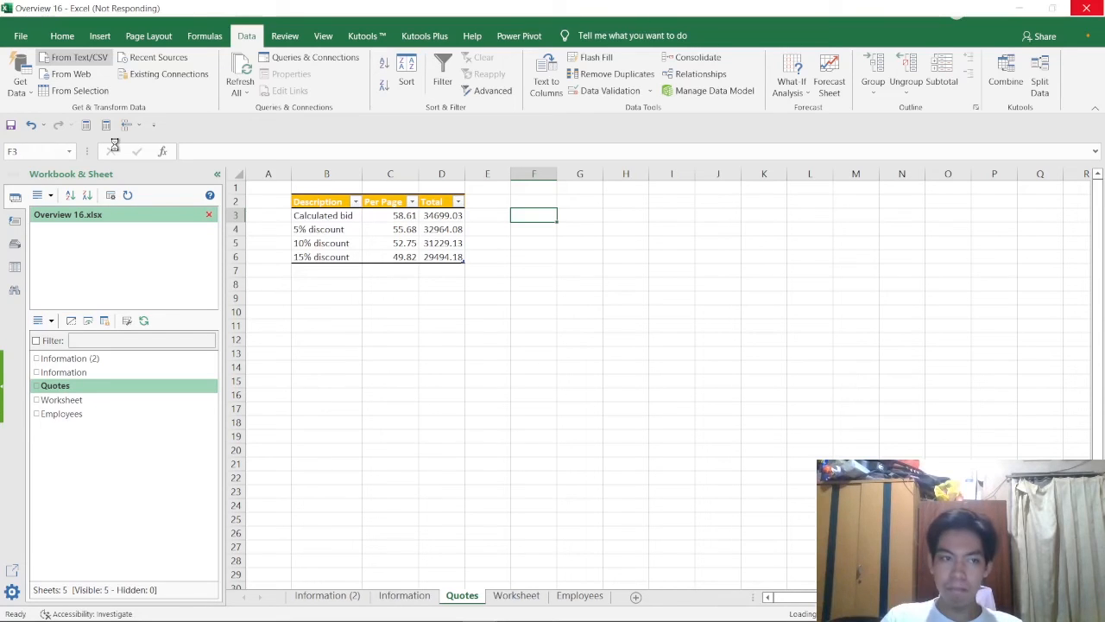
{"action": "key", "text": "alt+Tab"}
{"action": "key", "text": "alt+Tab"}
{"action": "key", "text": "alt+Tab"}
{"action": "key", "text": "alt+Tab"}
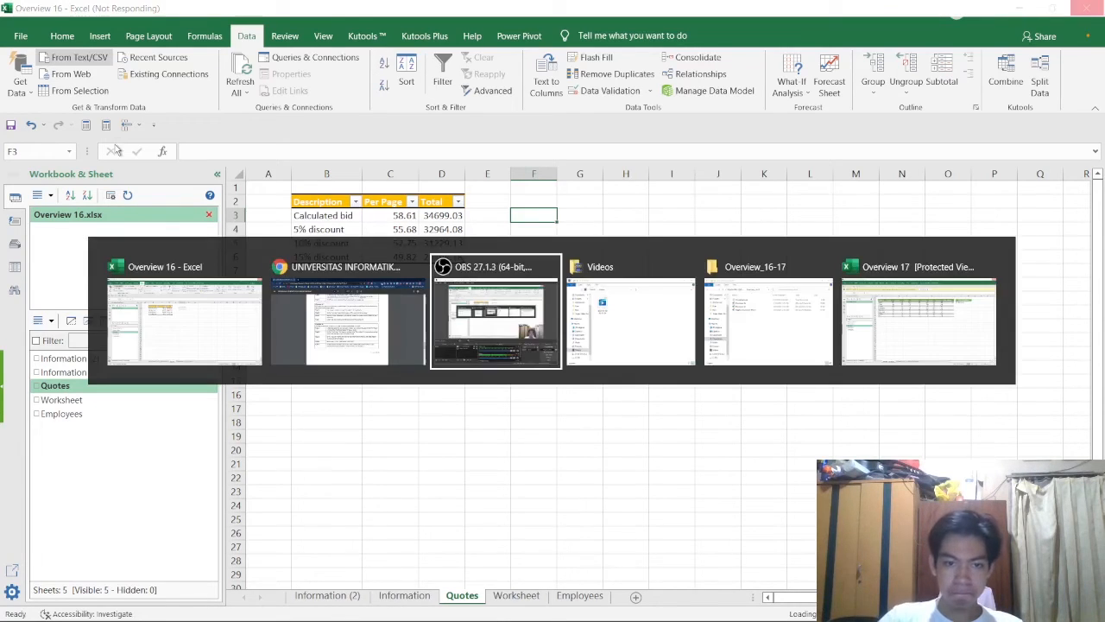
{"action": "left_click", "coordinate": [173, 308]}
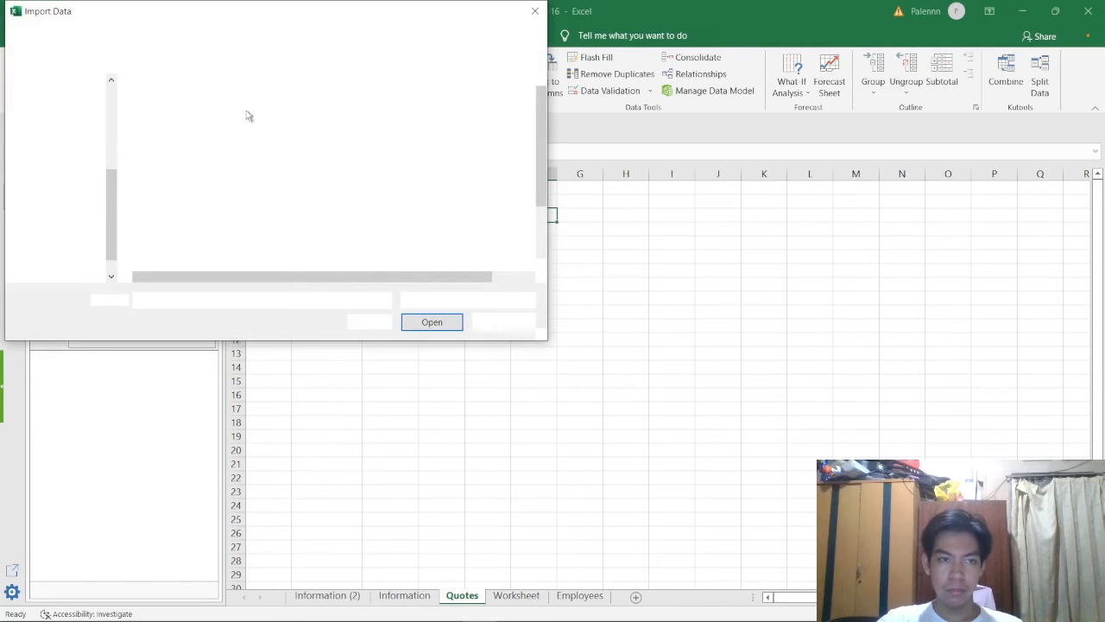
Browse for the import file in Downloads, through Tugas Video Komputer awan and the SESI 14-PRE TEST-MOS EXCEL 2019 folders, to Overview_16-17
{"action": "left_click", "coordinate": [69, 180]}
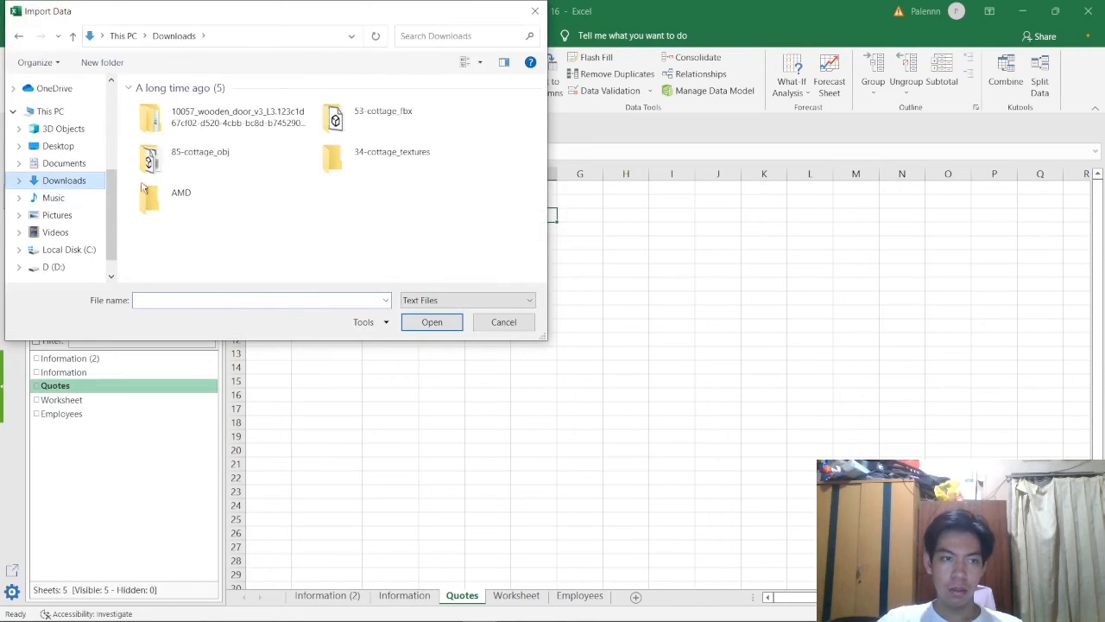
{"action": "double_click", "coordinate": [270, 113]}
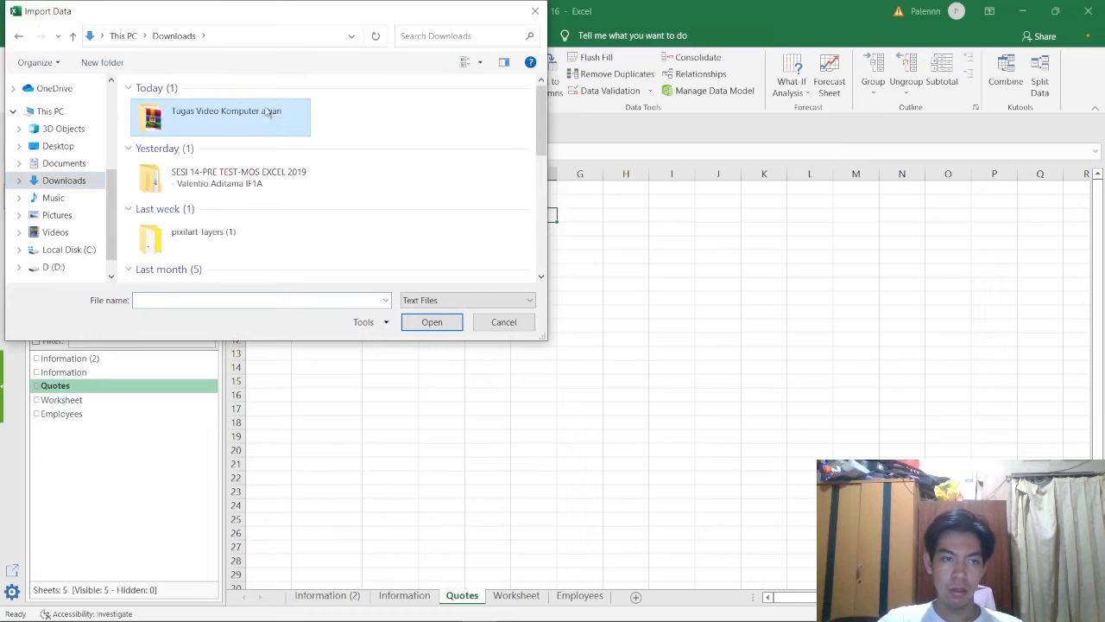
{"action": "scroll", "coordinate": [293, 173], "scroll_direction": "down", "scroll_amount": 1}
{"action": "left_click", "coordinate": [490, 211]}
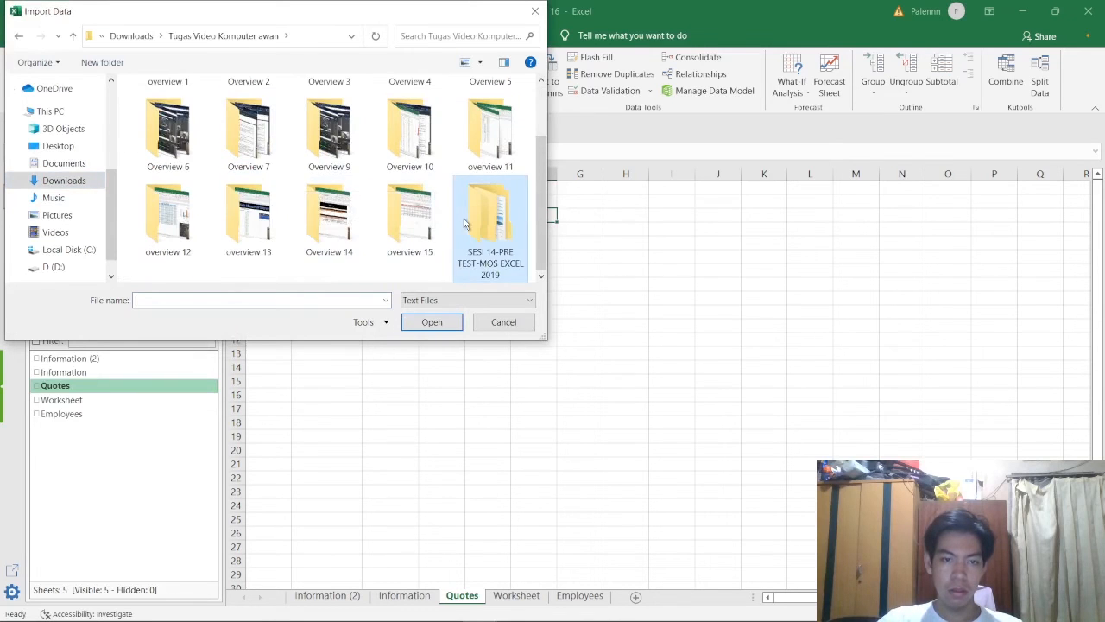
{"action": "double_click", "coordinate": [491, 212]}
{"action": "double_click", "coordinate": [284, 109]}
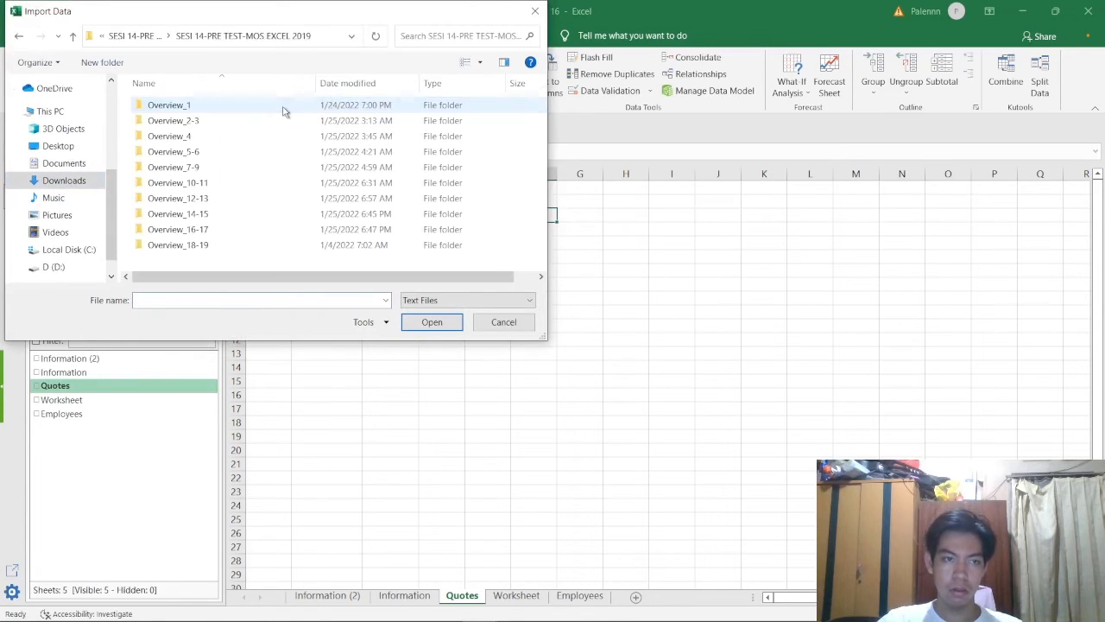
{"action": "double_click", "coordinate": [288, 228]}
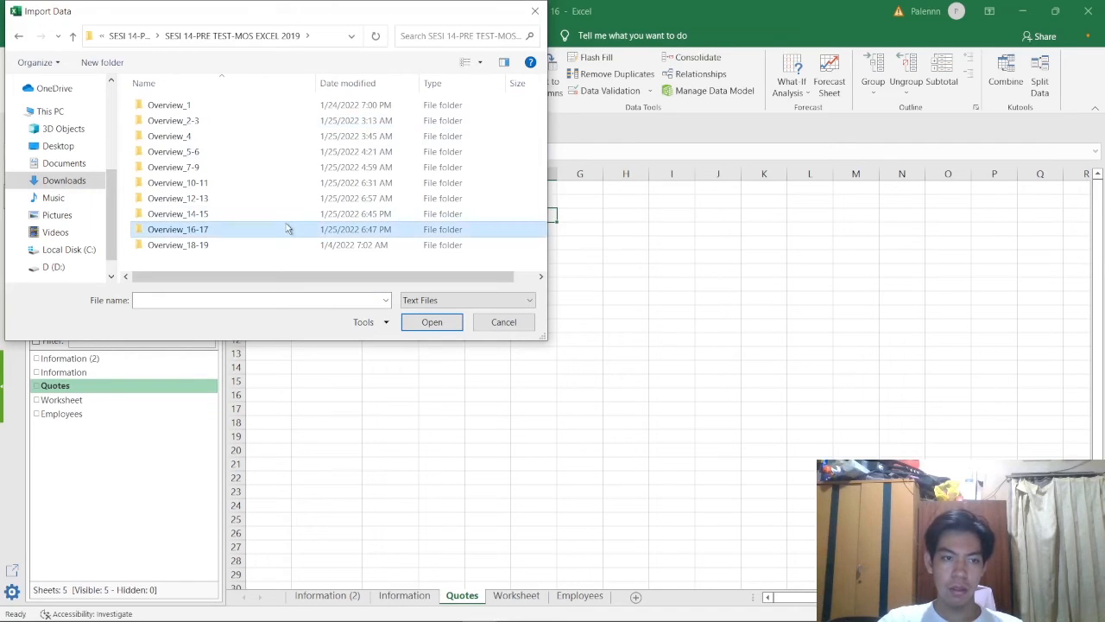
Import the ClientContacts text file as tab-delimited with the default settings and load it into the workbook
{"action": "left_click", "coordinate": [263, 105]}
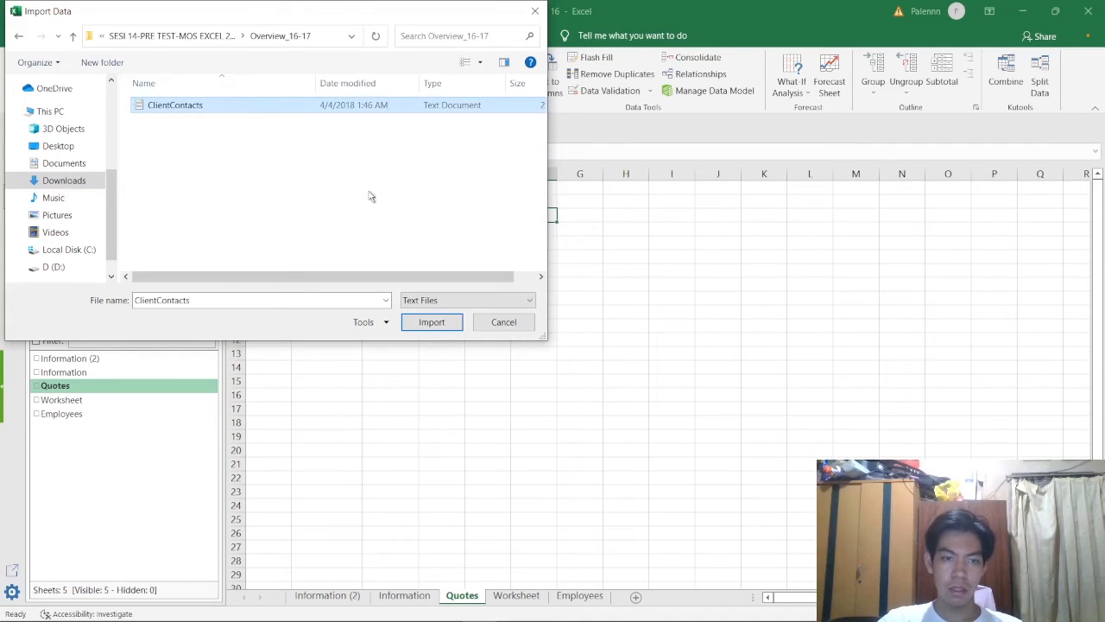
{"action": "left_click", "coordinate": [431, 321]}
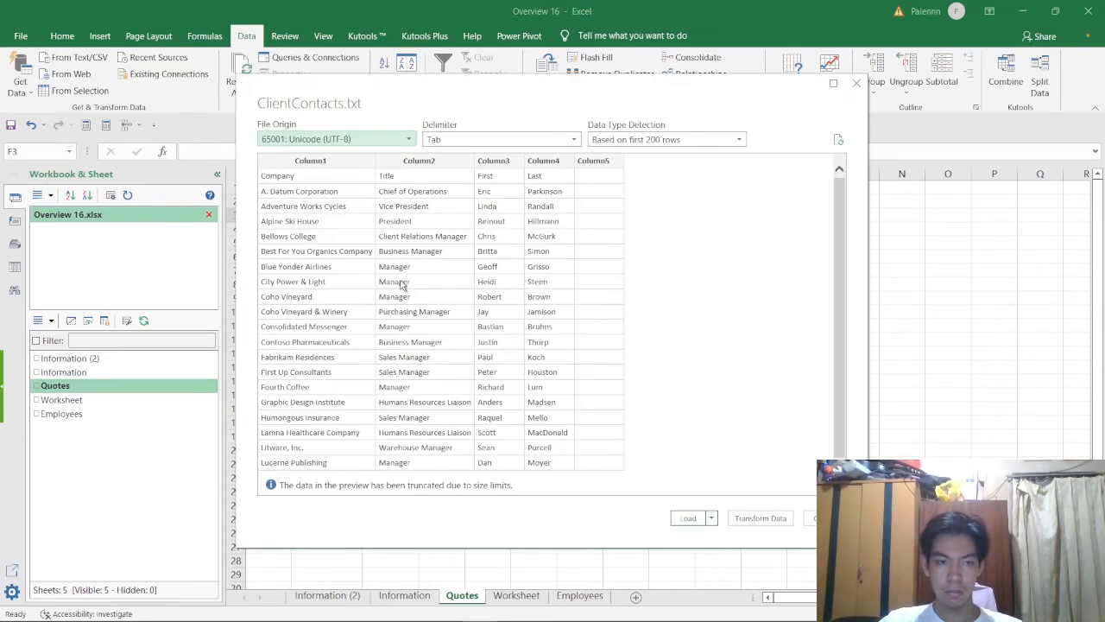
{"action": "left_click", "coordinate": [689, 518]}
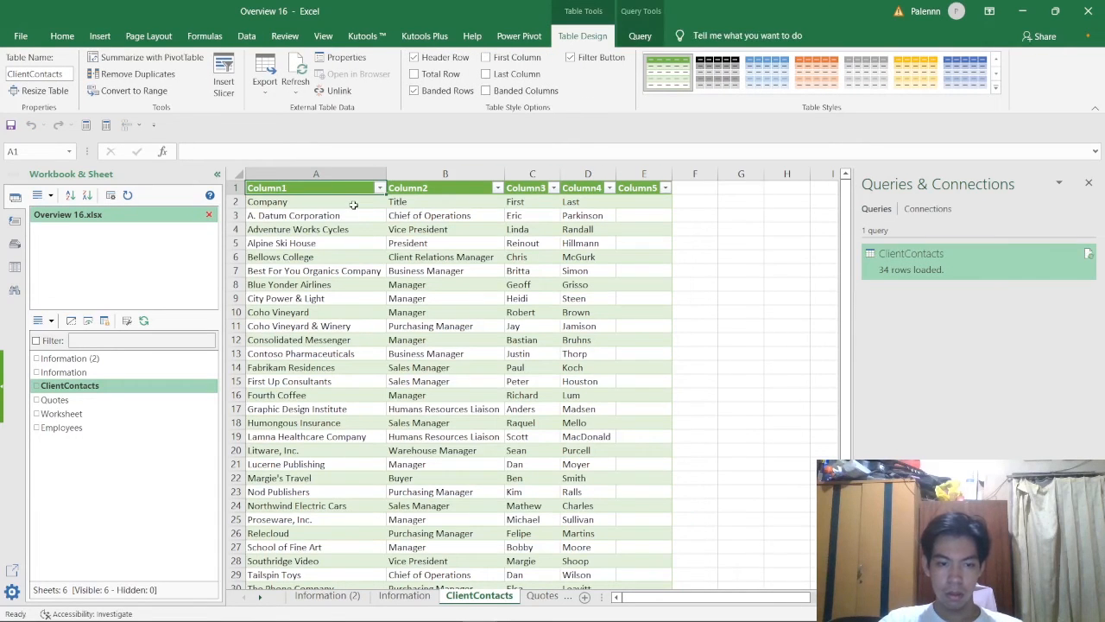
Move the entire imported ClientContacts table to cell F3 of the Quotes worksheet
{"action": "key", "text": "ctrl+shift+Right"}
{"action": "key", "text": "ctrl+shift+Down"}
{"action": "key", "text": "ctrl+c"}
{"action": "scroll", "coordinate": [353, 205], "scroll_direction": "up", "scroll_amount": 2}
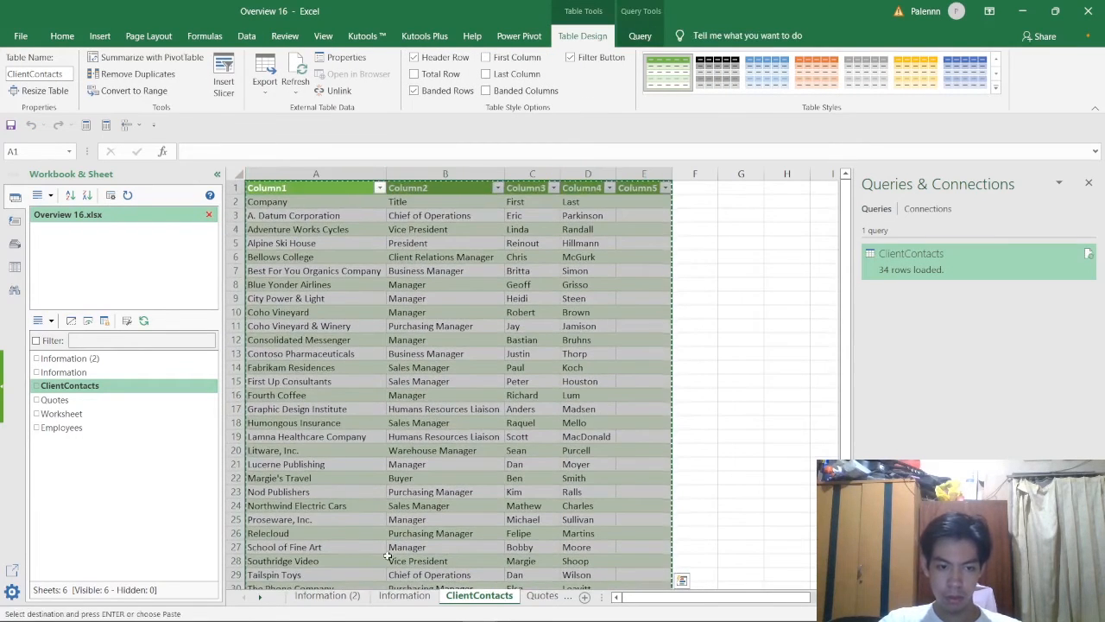
{"action": "left_click", "coordinate": [403, 598]}
{"action": "left_click", "coordinate": [544, 597]}
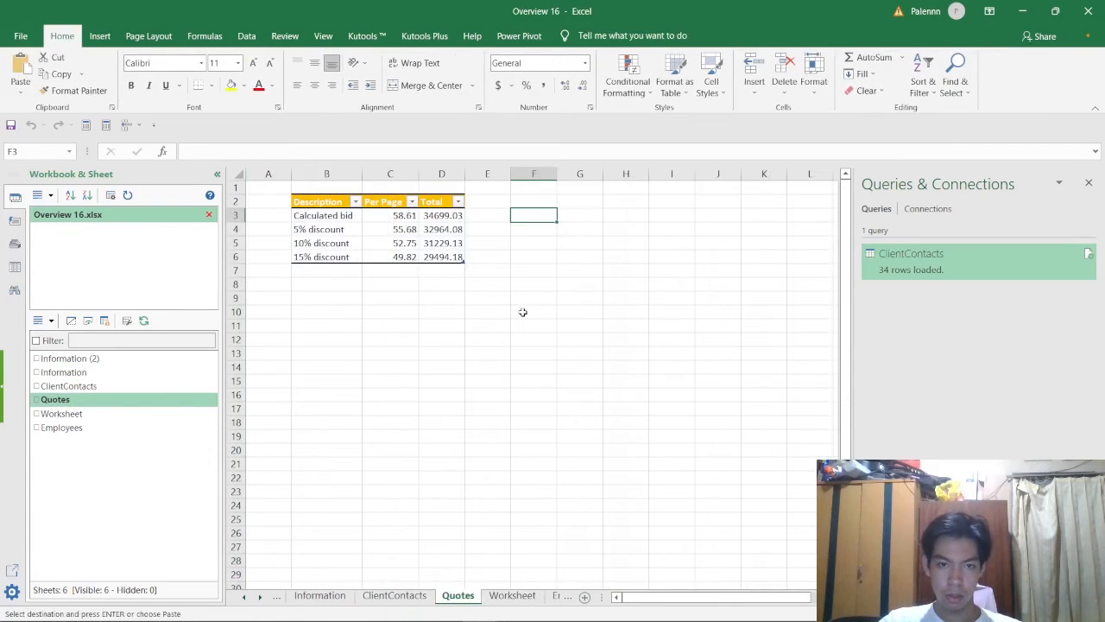
{"action": "key", "text": "ctrl+v"}
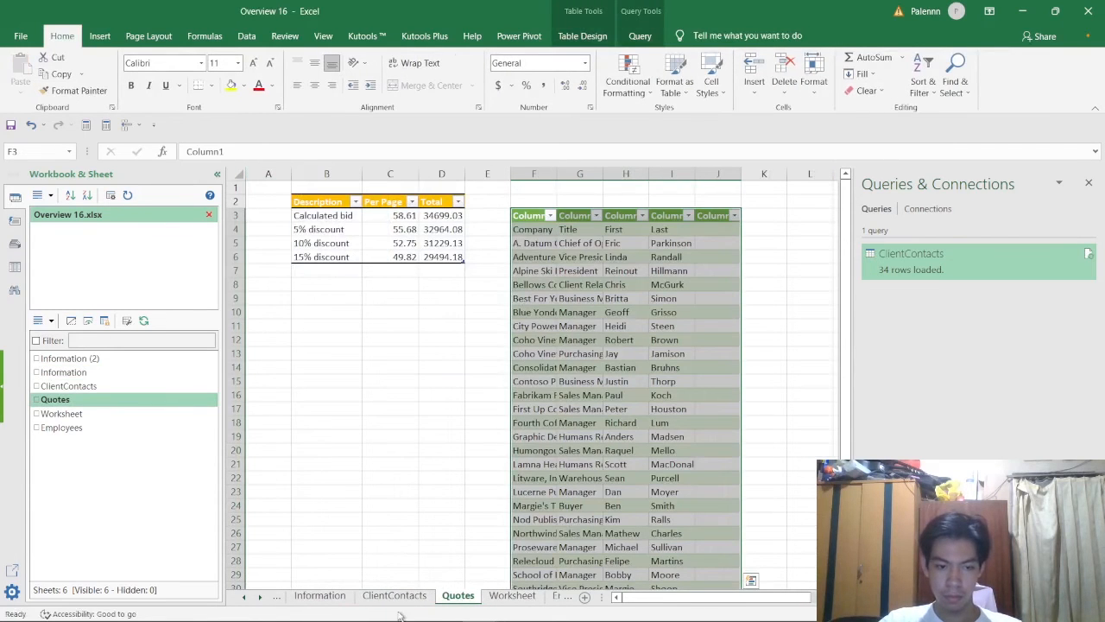
Delete the emptied ClientContacts worksheet from the workbook
{"action": "left_click", "coordinate": [394, 595]}
{"action": "right_click", "coordinate": [393, 596]}
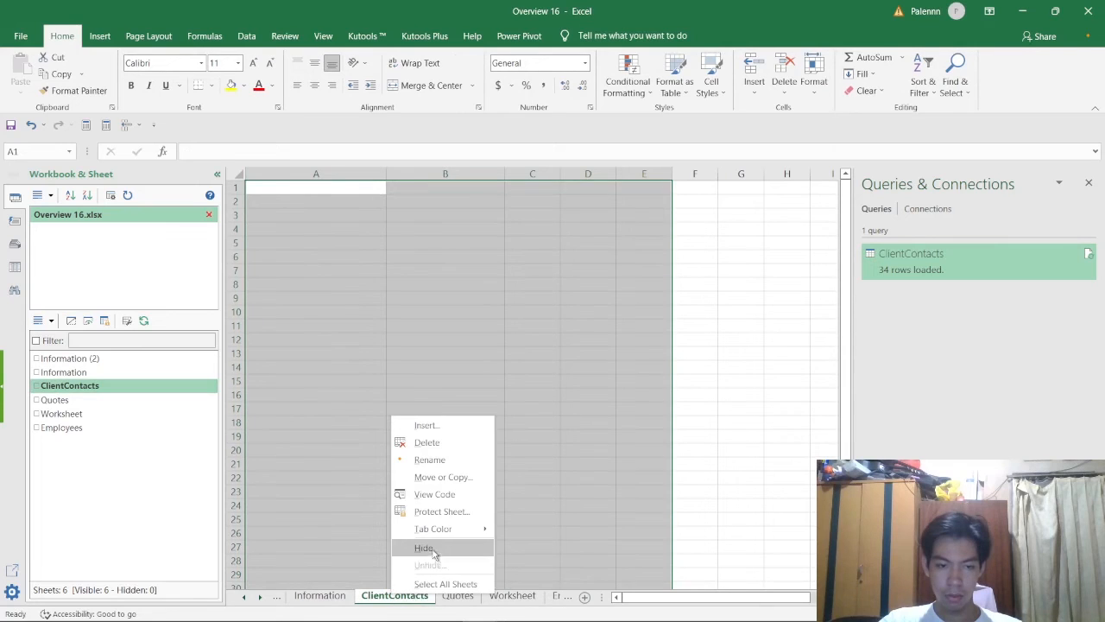
{"action": "left_click", "coordinate": [445, 461]}
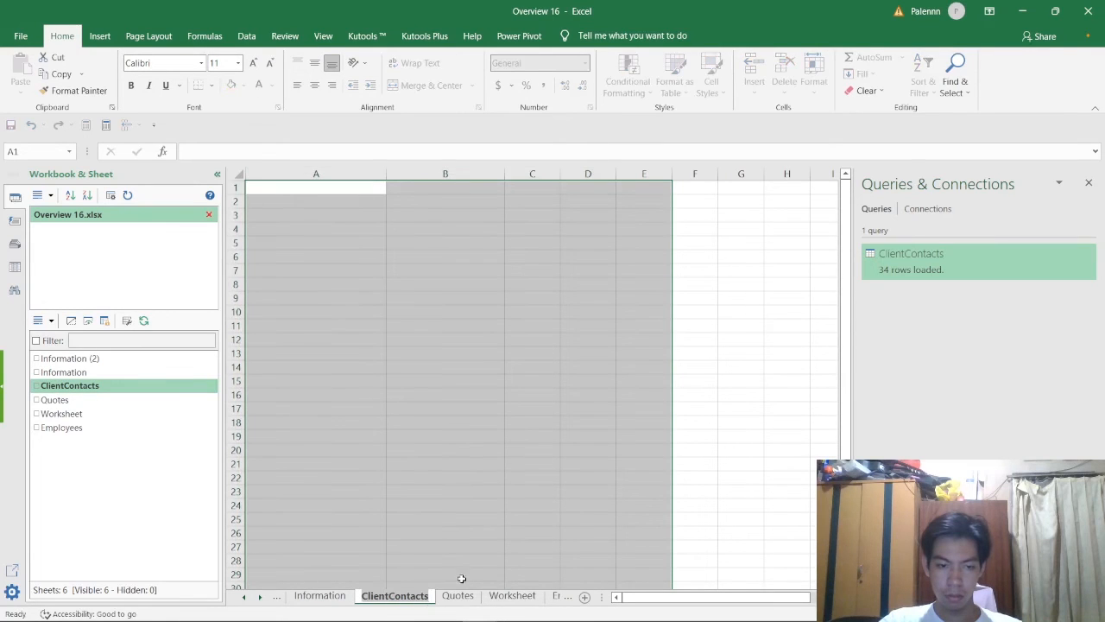
{"action": "left_click", "coordinate": [720, 451]}
{"action": "right_click", "coordinate": [400, 598]}
{"action": "left_click", "coordinate": [445, 443]}
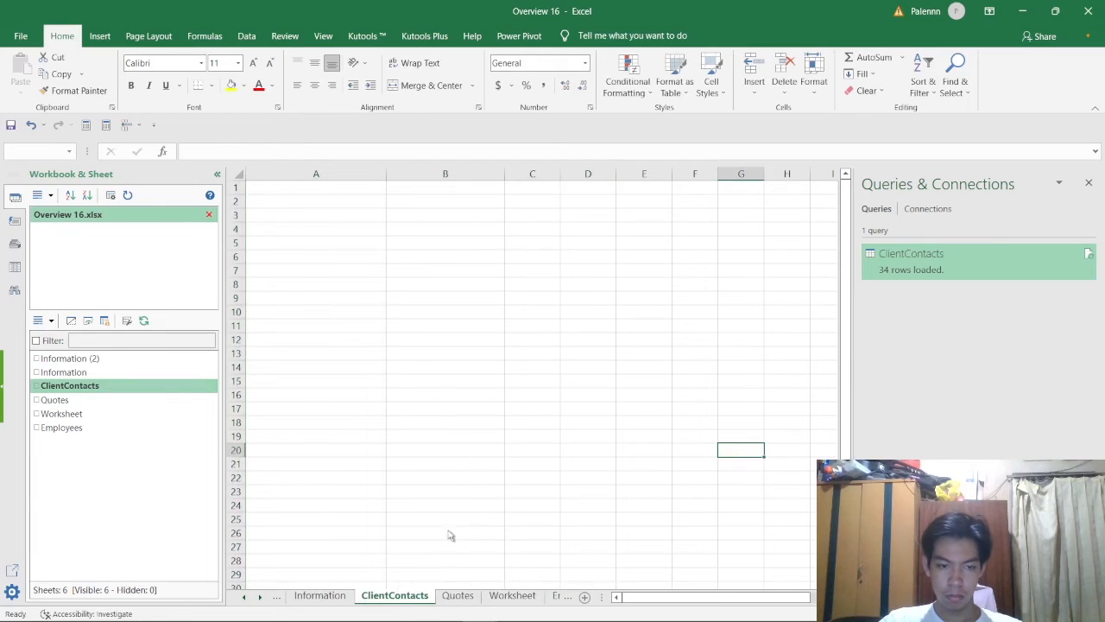
{"action": "left_click", "coordinate": [526, 360]}
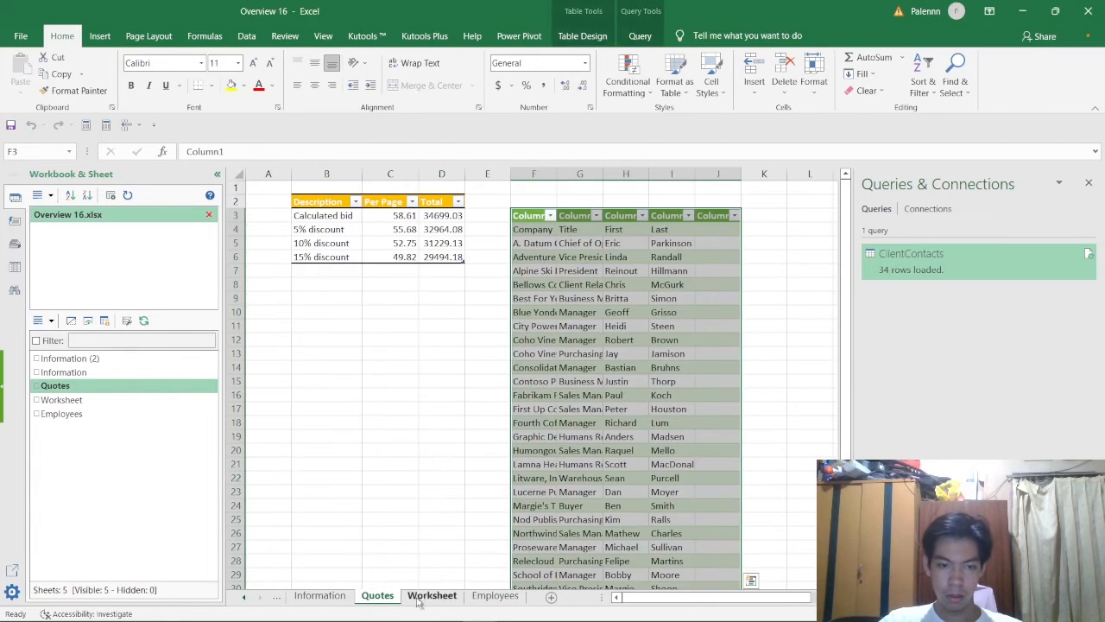
Switch to the task PDF in Chrome and check the Overview 16 and Overview 17 task lists
{"action": "key", "text": "alt+Tab"}
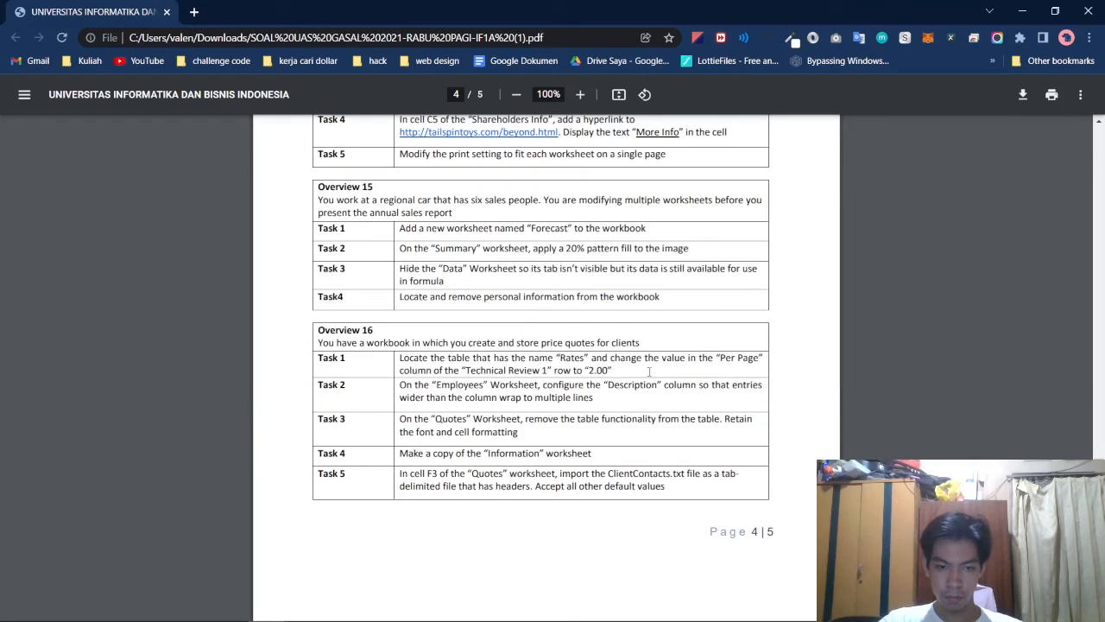
{"action": "scroll", "coordinate": [397, 392], "scroll_direction": "down", "scroll_amount": 3}
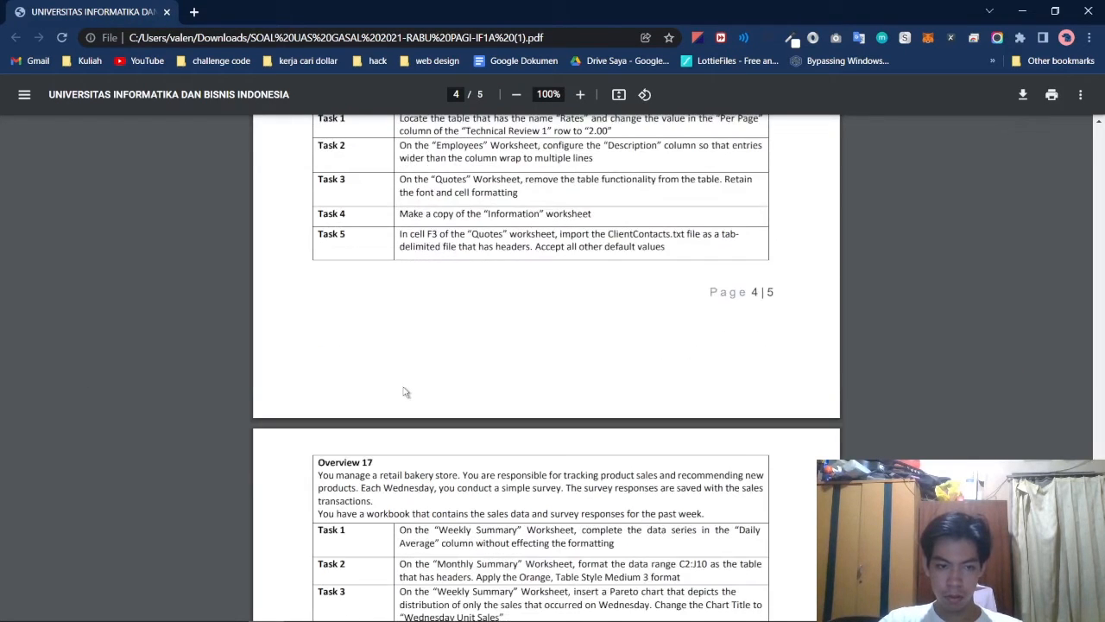
{"action": "key", "text": "alt+Tab"}
{"action": "key", "text": "alt+Tab"}
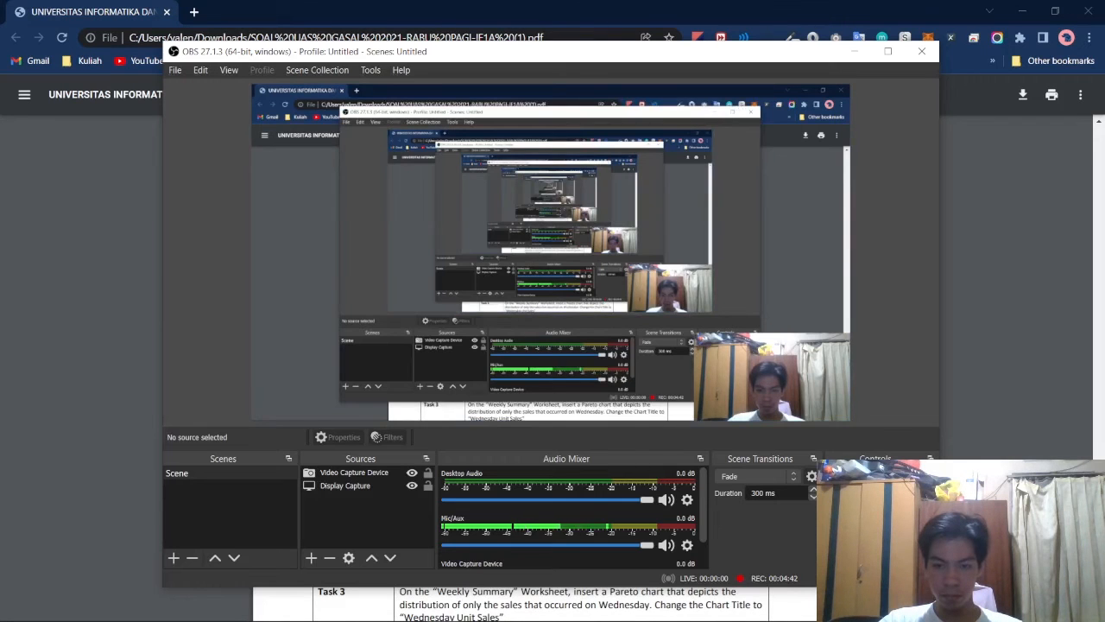
{"action": "key", "text": "alt+Tab"}
{"action": "key", "text": "alt+Tab"}
{"action": "key", "text": "alt+Tab"}
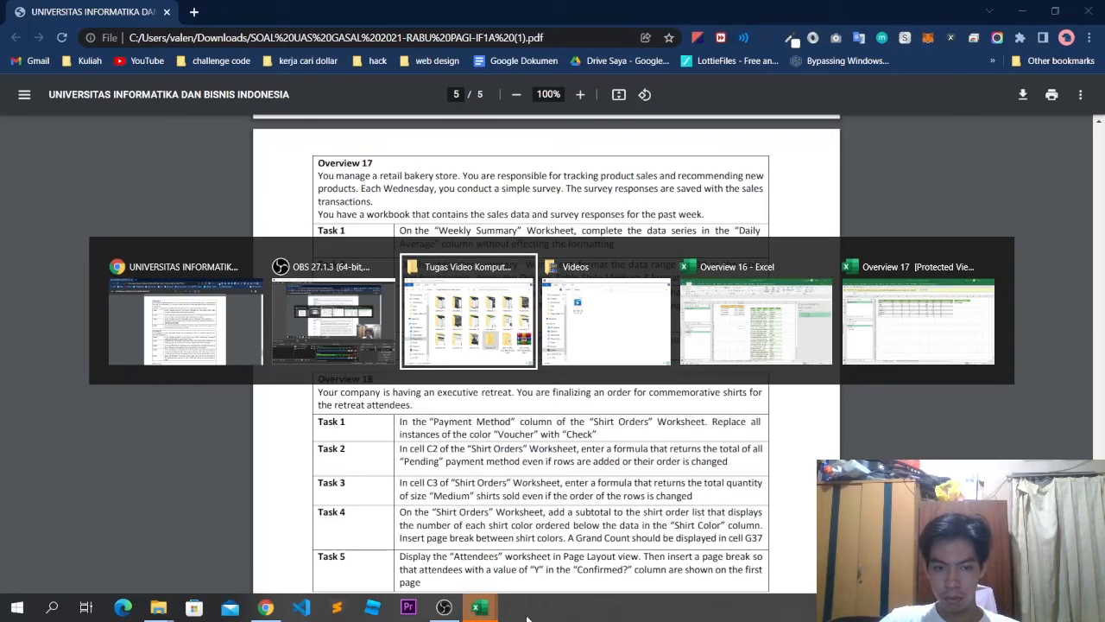
Close the Overview 16 workbook in Excel and save its changes
{"action": "left_click", "coordinate": [473, 615]}
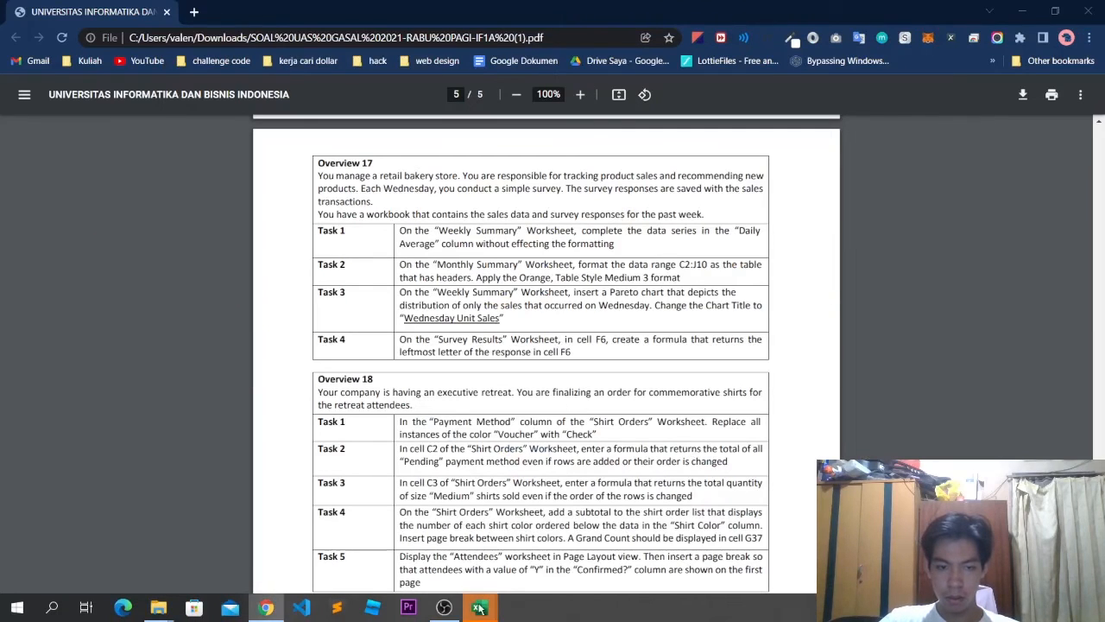
{"action": "left_click", "coordinate": [482, 609]}
{"action": "left_click", "coordinate": [521, 526]}
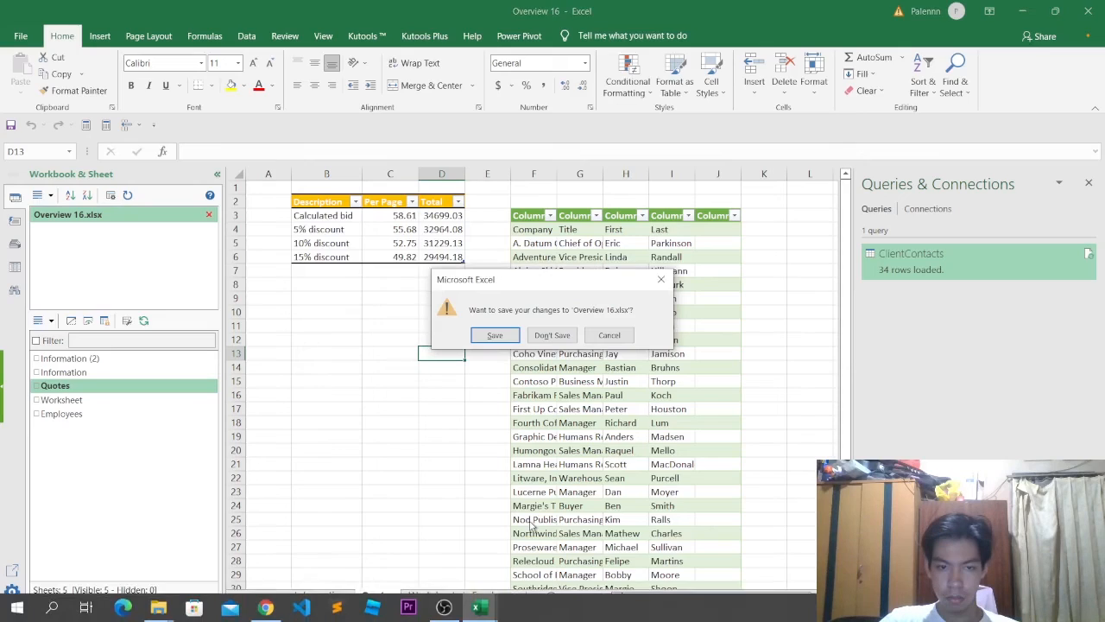
{"action": "left_click", "coordinate": [499, 337]}
Switch to the protected Overview 17 workbook in Excel and enable editing
{"action": "key", "text": "alt+Tab"}
{"action": "key", "text": "alt+Tab"}
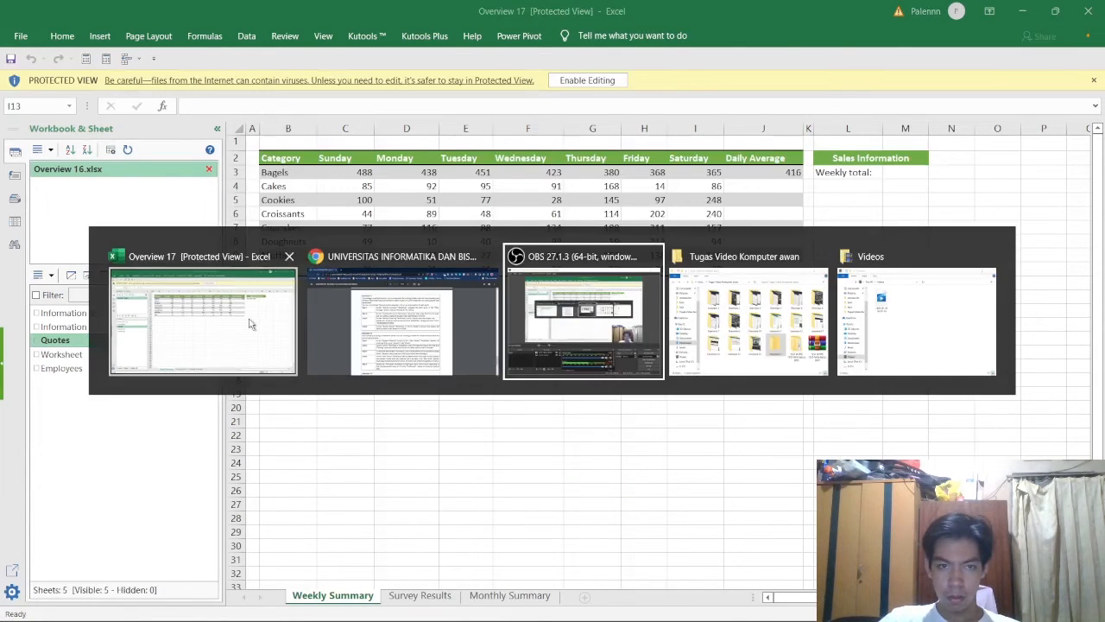
{"action": "left_click", "coordinate": [251, 323]}
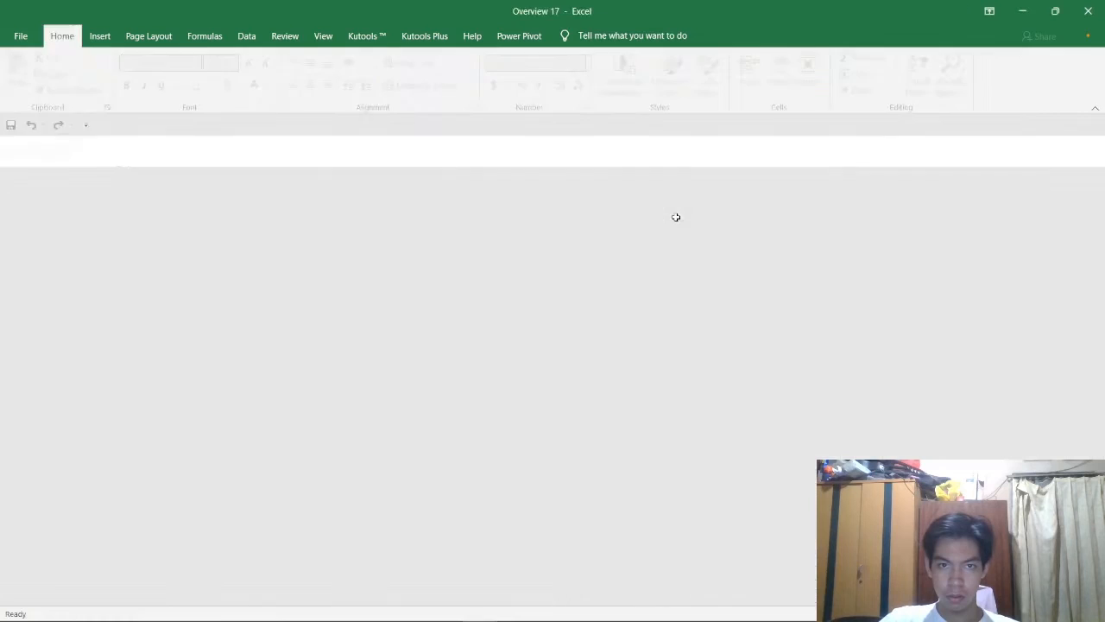
Read the Overview 17 tasks in the Chrome PDF and look over the Weekly Summary worksheet in Excel
{"action": "key", "text": "alt+Tab"}
{"action": "left_click", "coordinate": [540, 322]}
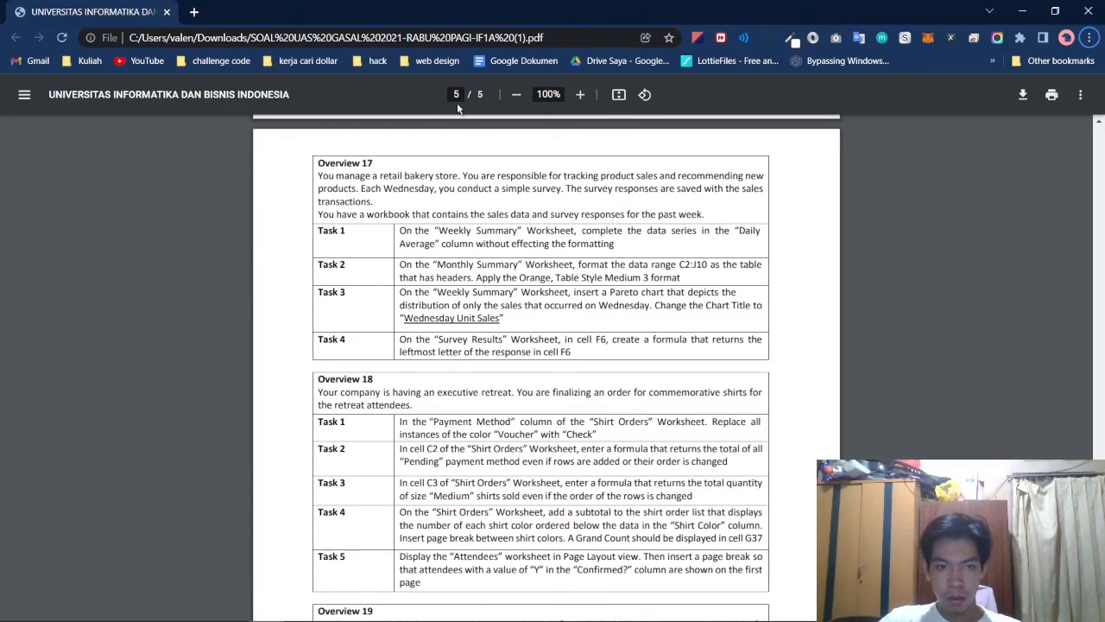
{"action": "key", "text": "alt+Tab"}
{"action": "key", "text": "alt+Tab"}
{"action": "key", "text": "alt+Tab"}
{"action": "key", "text": "alt+Tab"}
{"action": "key", "text": "alt+Tab"}
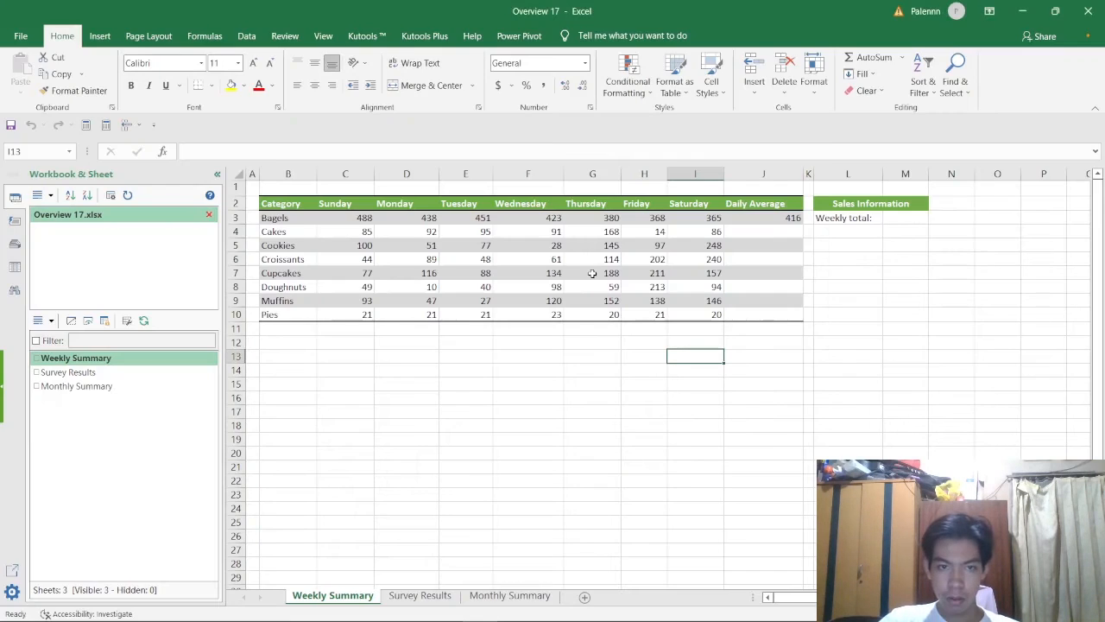
{"action": "left_click", "coordinate": [842, 266]}
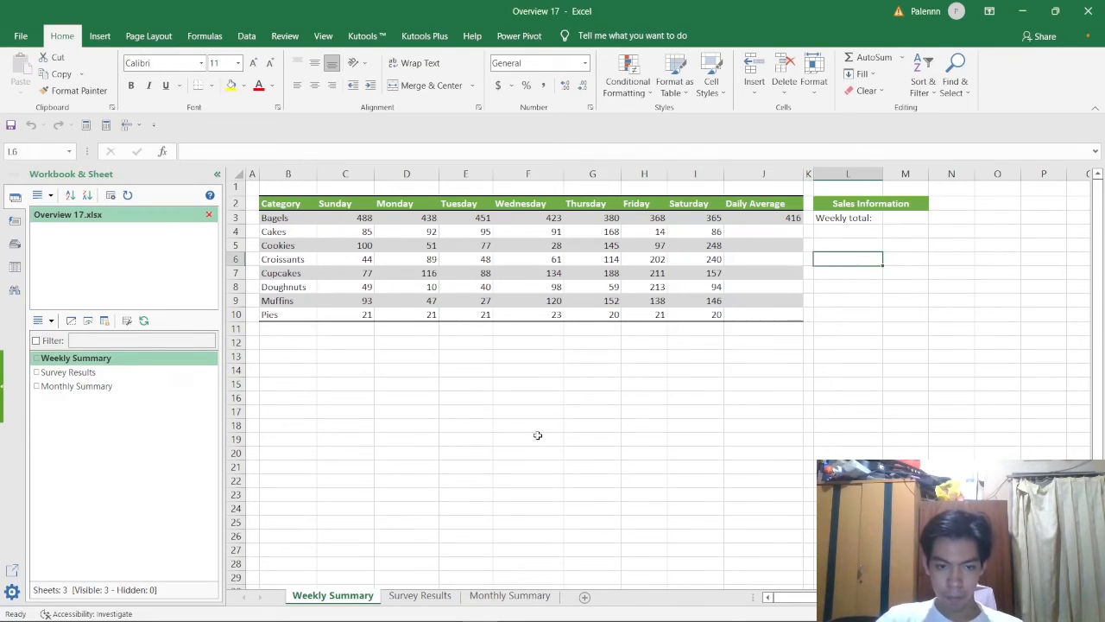
{"action": "key", "text": "alt+Tab"}
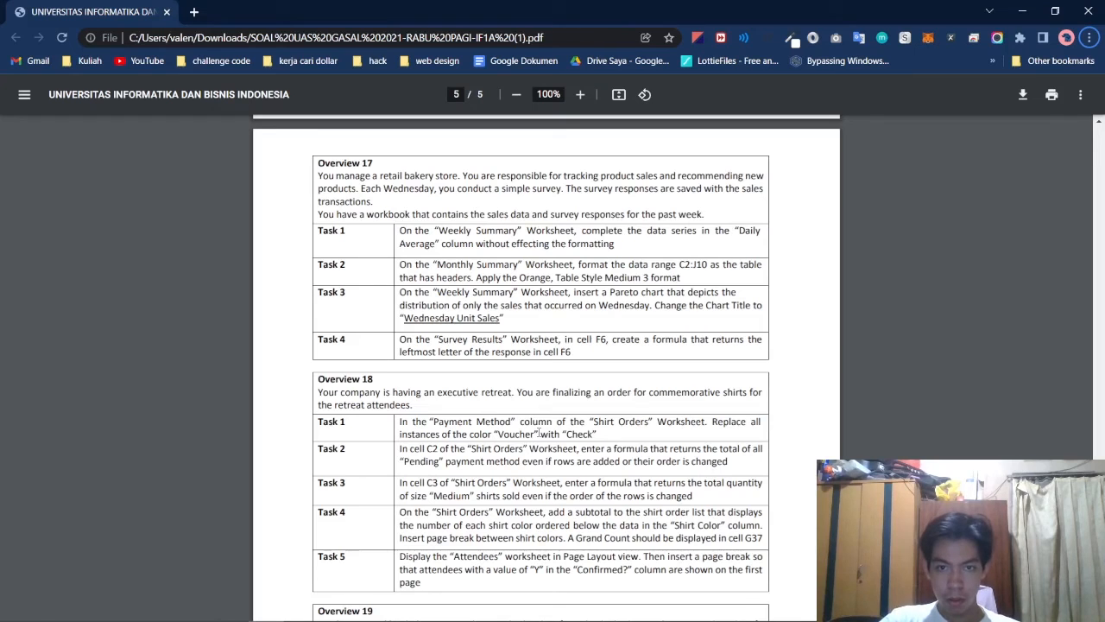
{"action": "key", "text": "alt+Tab"}
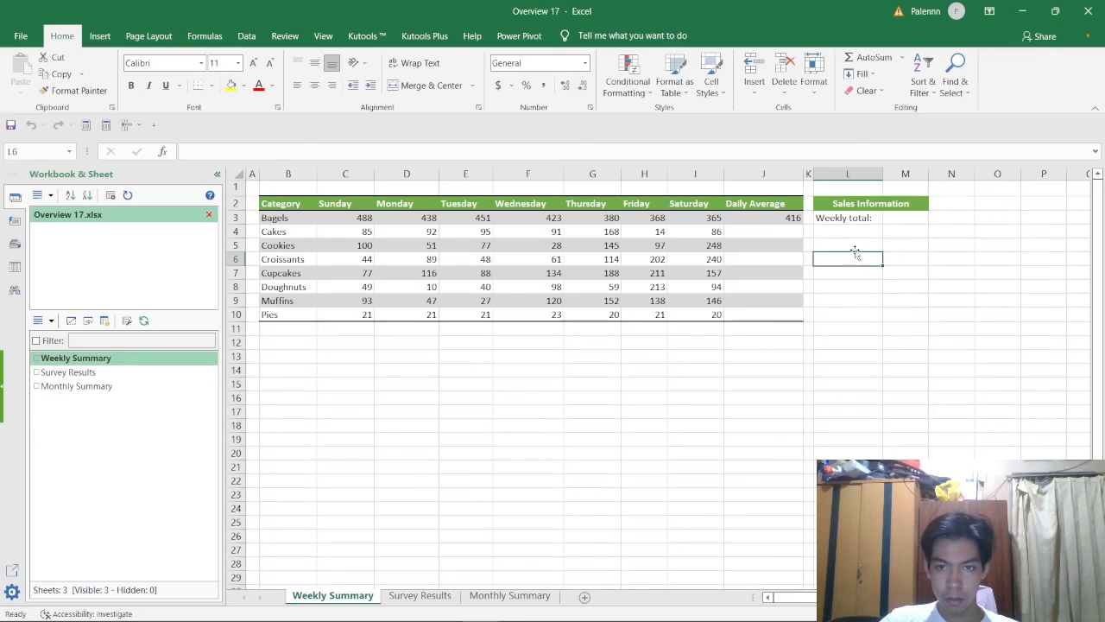
Select the Bagels Daily Average cell J3 on Weekly Summary and reread Overview 17 Task 1 in the Chrome PDF
{"action": "left_click", "coordinate": [794, 218]}
{"action": "key", "text": "alt+Tab"}
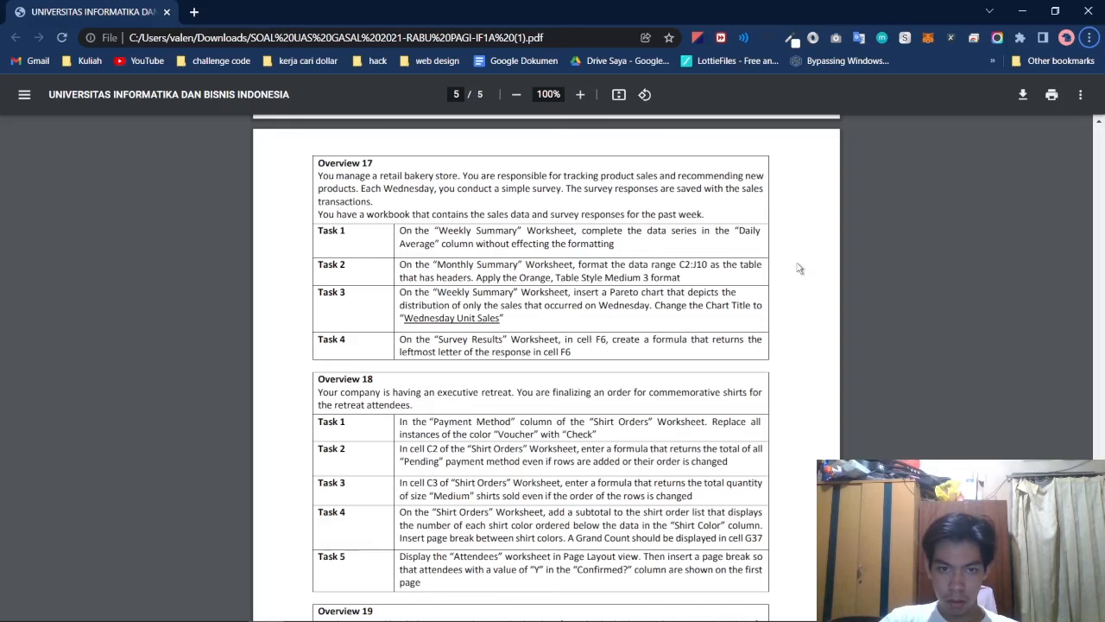
{"action": "key", "text": "alt+Tab"}
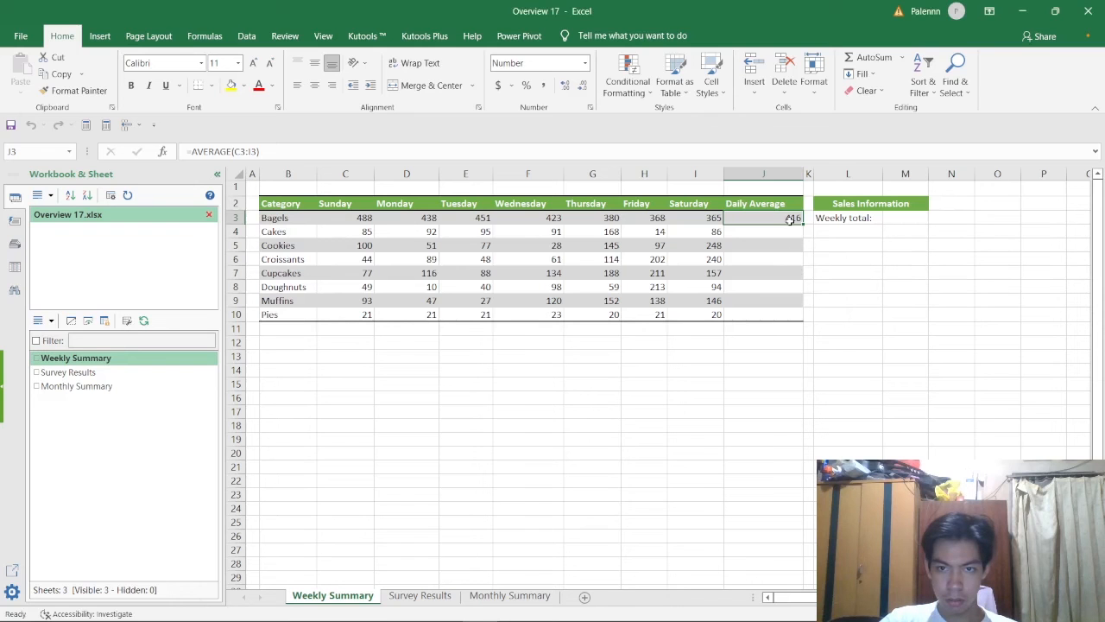
{"action": "key", "text": "alt+Tab"}
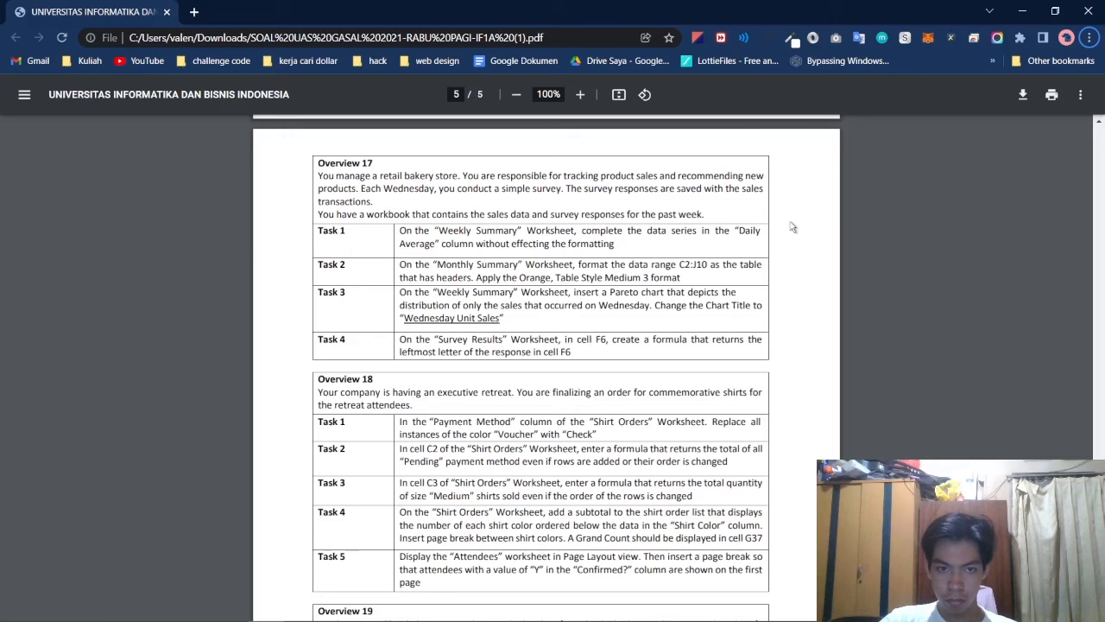
{"action": "key", "text": "alt+Tab"}
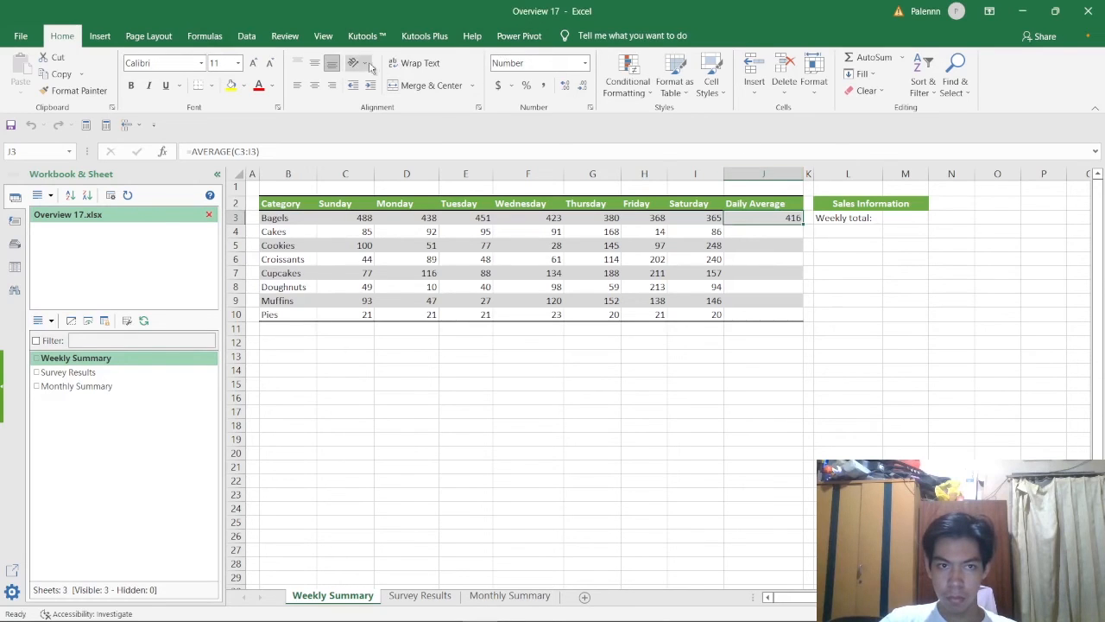
{"action": "left_click", "coordinate": [148, 35]}
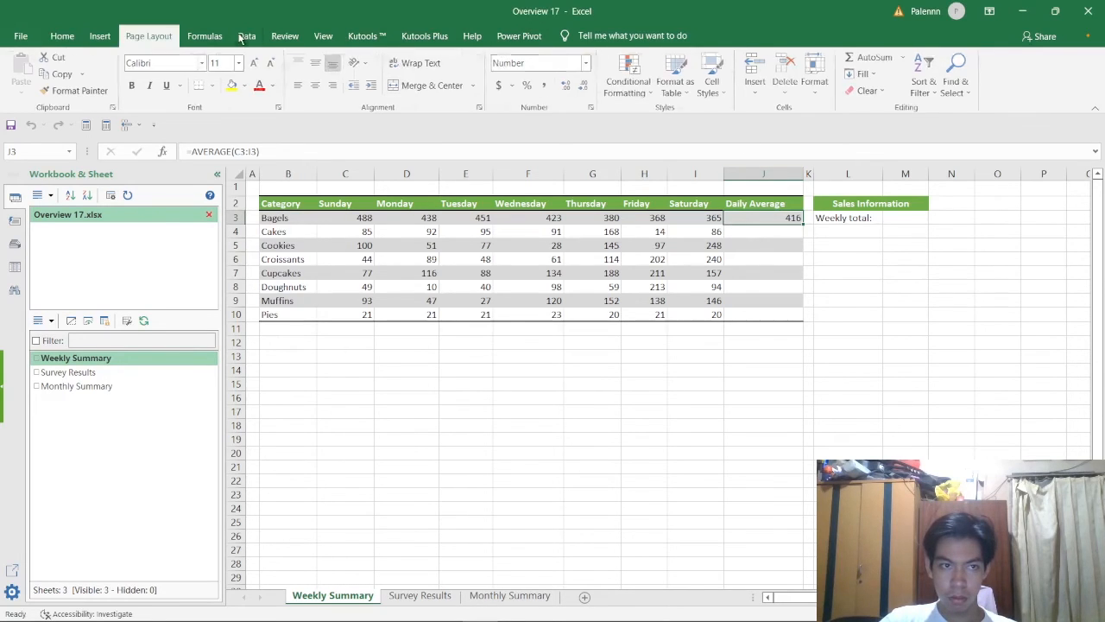
{"action": "left_click", "coordinate": [99, 35]}
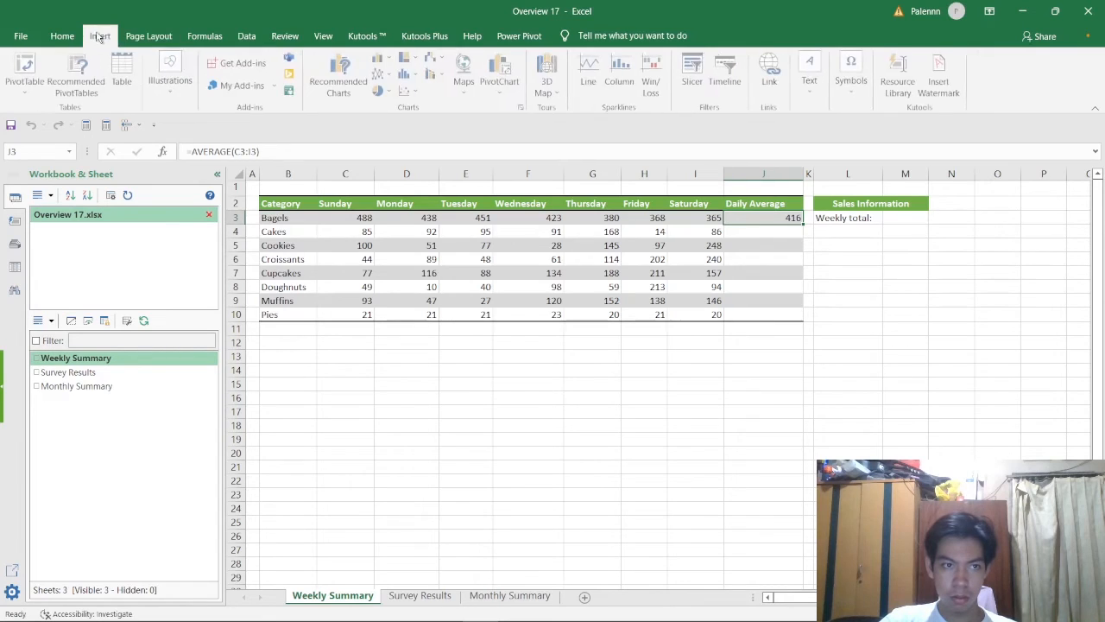
{"action": "left_click", "coordinate": [246, 35]}
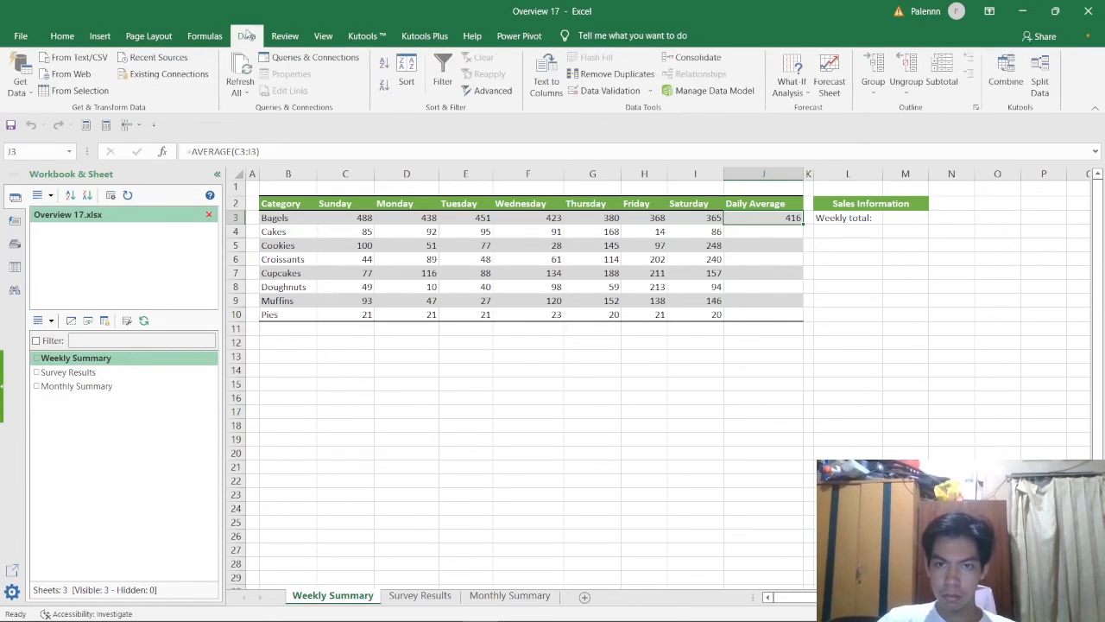
{"action": "left_click", "coordinate": [285, 35]}
{"action": "left_click", "coordinate": [313, 37]}
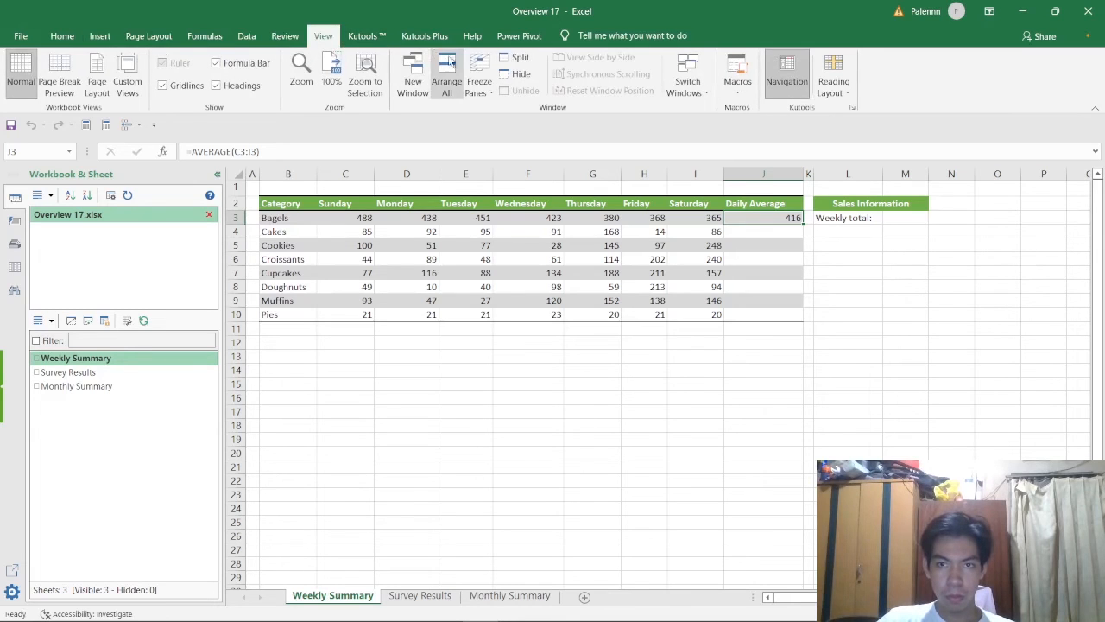
{"action": "left_click", "coordinate": [645, 203]}
{"action": "left_click", "coordinate": [693, 217]}
{"action": "left_click", "coordinate": [759, 221]}
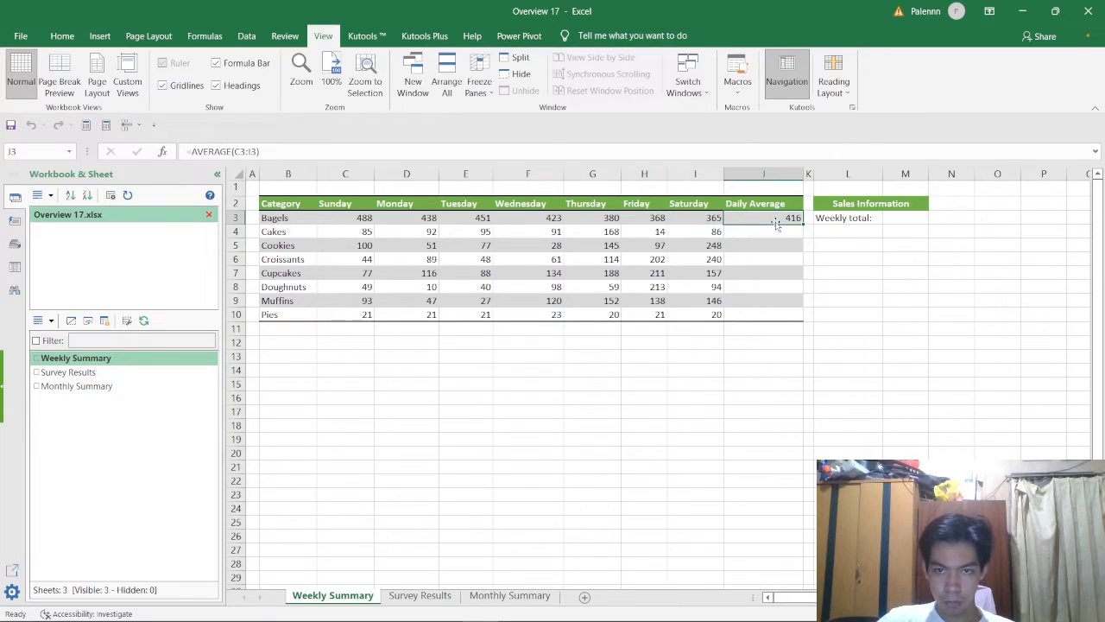
{"action": "key", "text": "alt+Tab"}
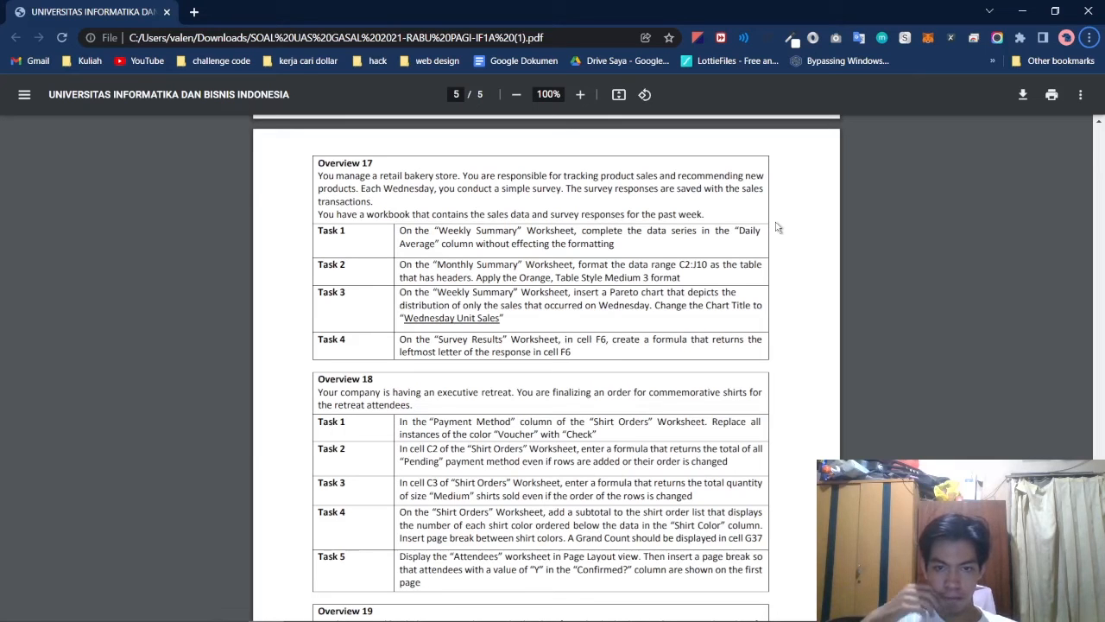
{"action": "key", "text": "alt+Tab"}
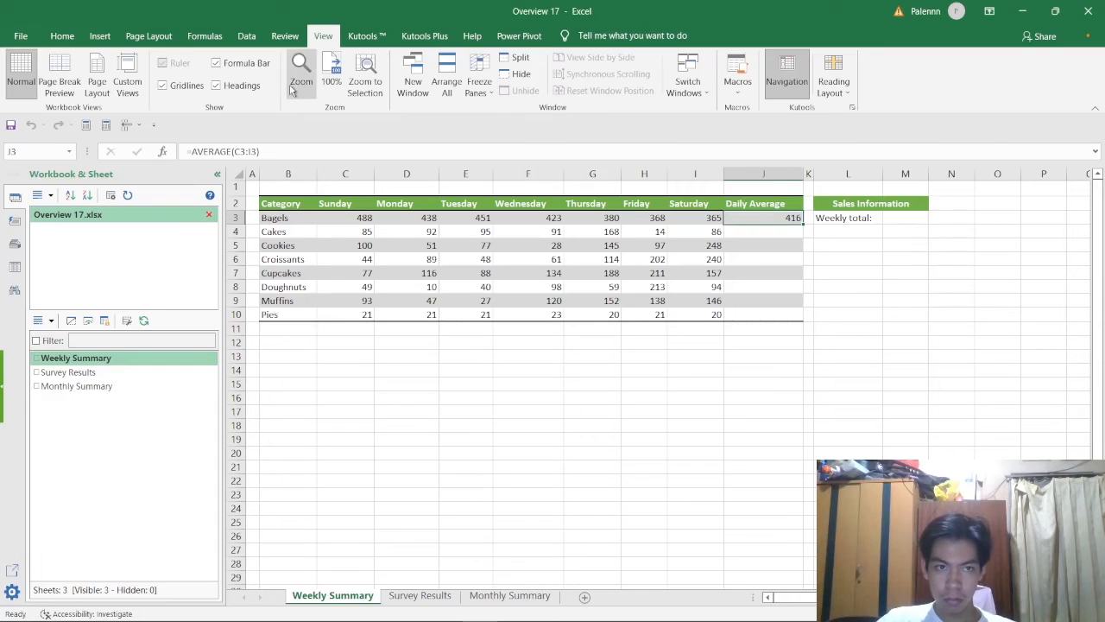
{"action": "left_click", "coordinate": [97, 36]}
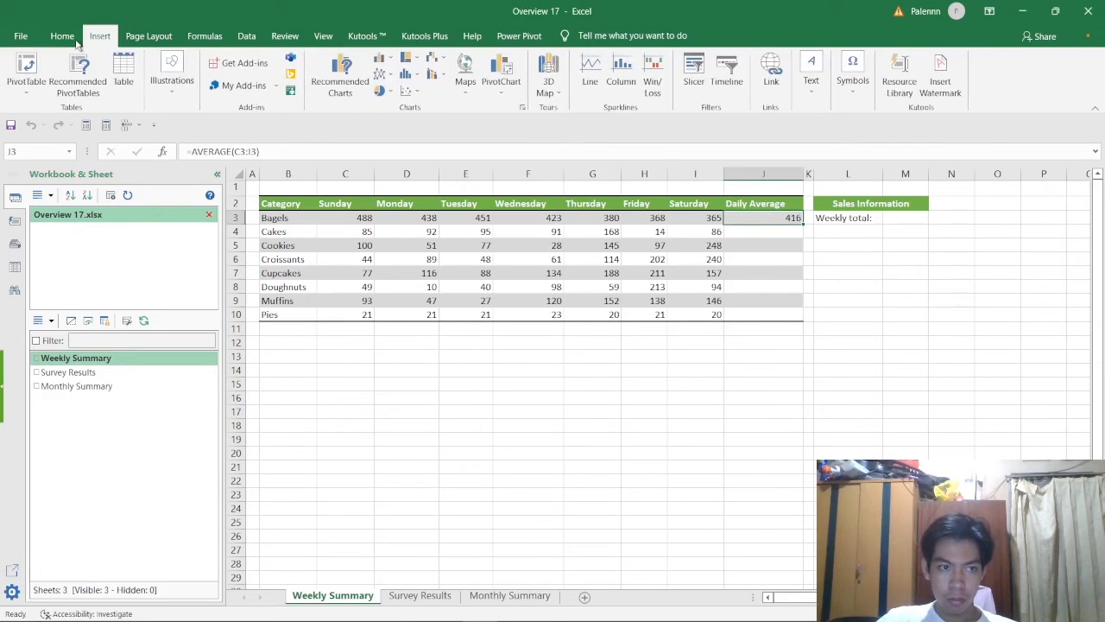
{"action": "left_click", "coordinate": [62, 35]}
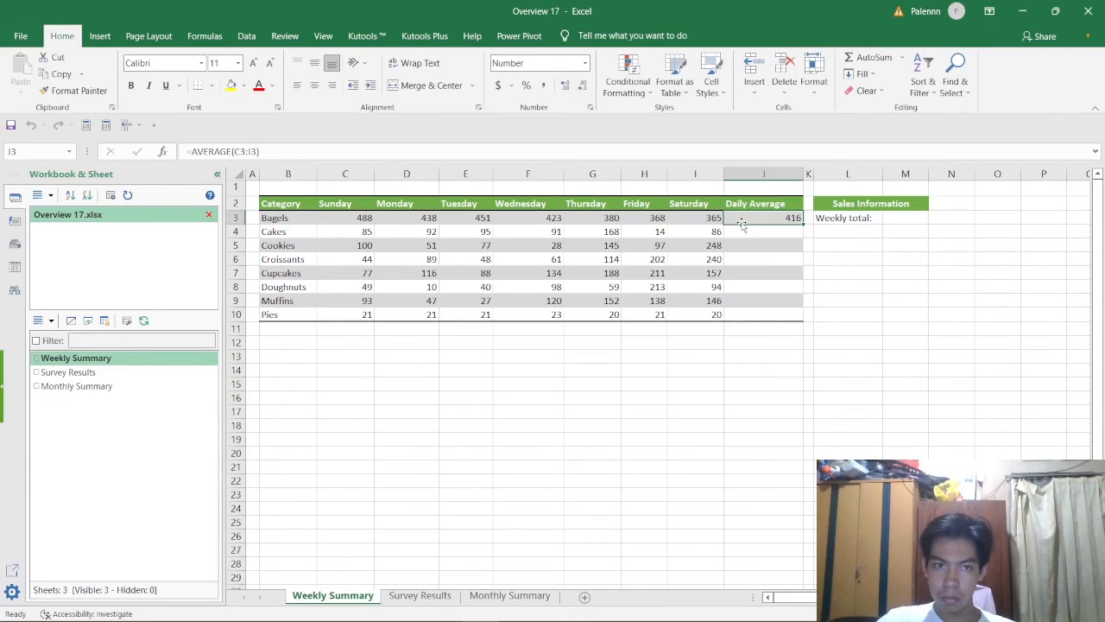
{"action": "left_click", "coordinate": [637, 97]}
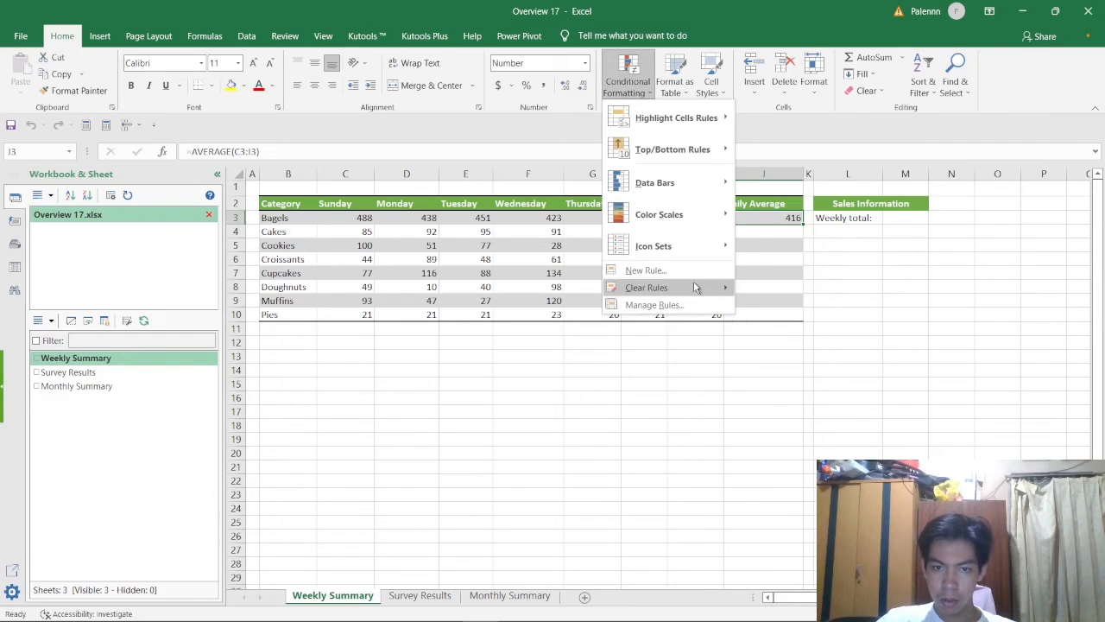
{"action": "mouse_move", "coordinate": [696, 287]}
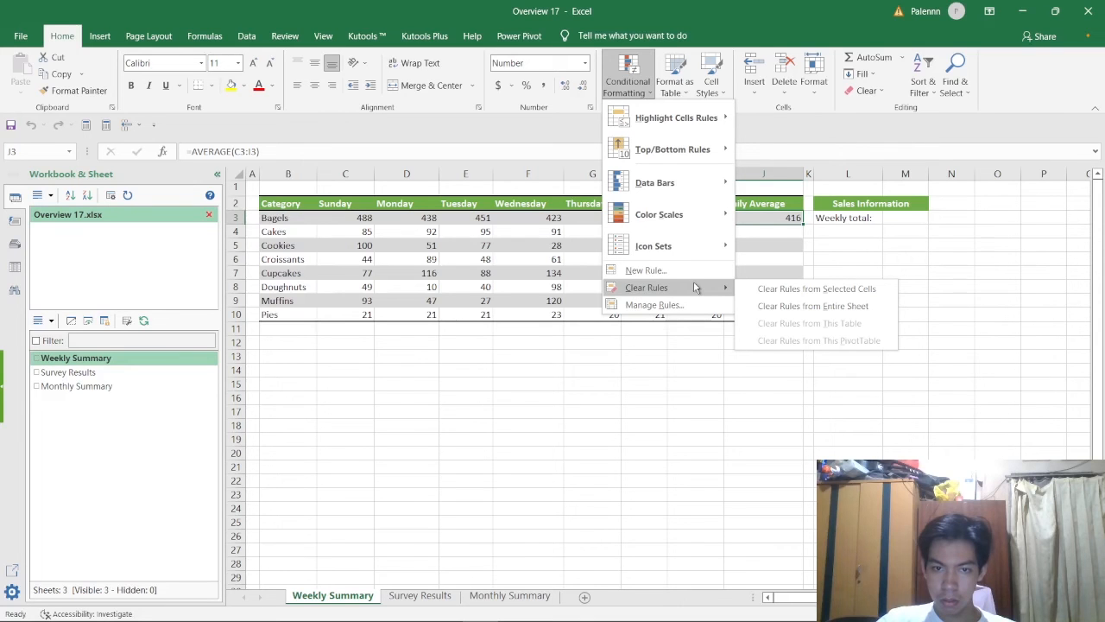
{"action": "left_click", "coordinate": [958, 360]}
{"action": "left_click", "coordinate": [682, 86]}
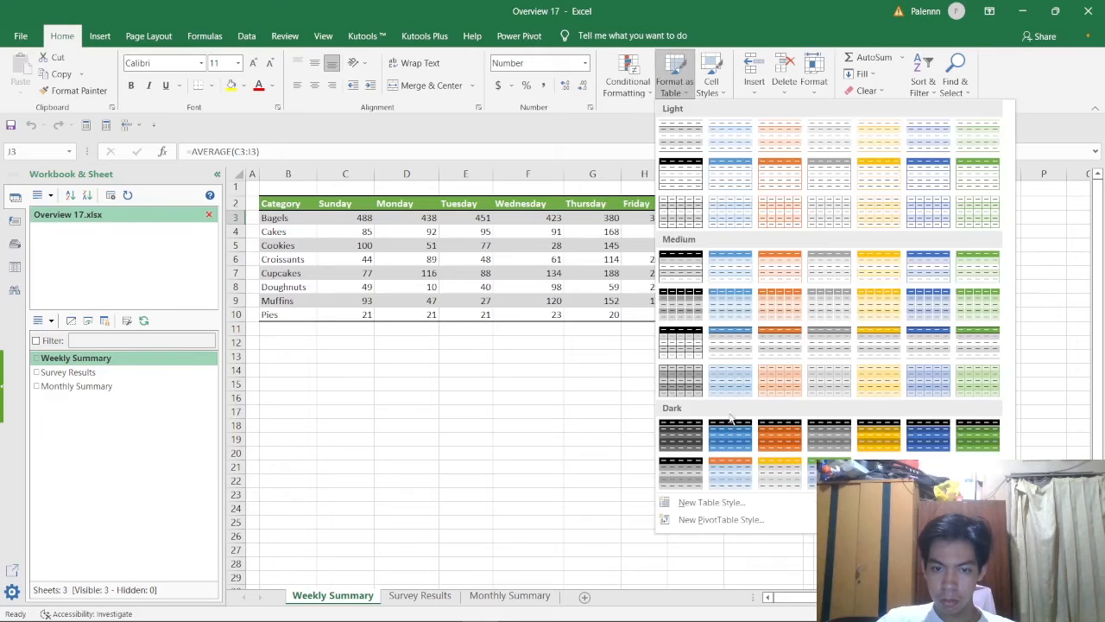
{"action": "left_click", "coordinate": [791, 560]}
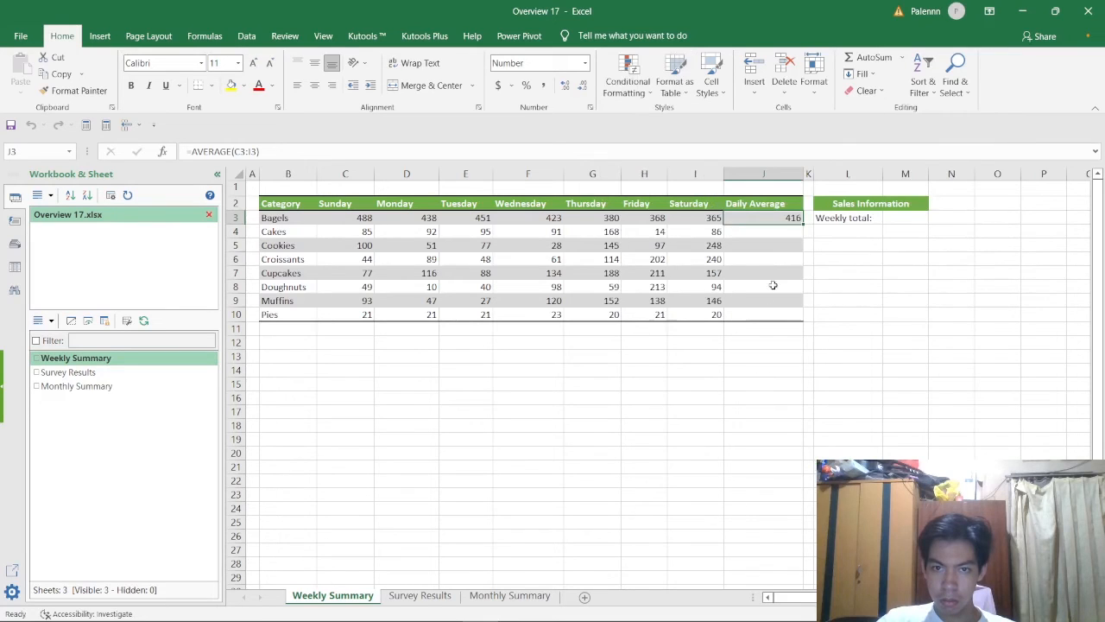
Try to clear the contents of the Bagels Daily Average cell J3 and undo it
{"action": "right_click", "coordinate": [772, 218]}
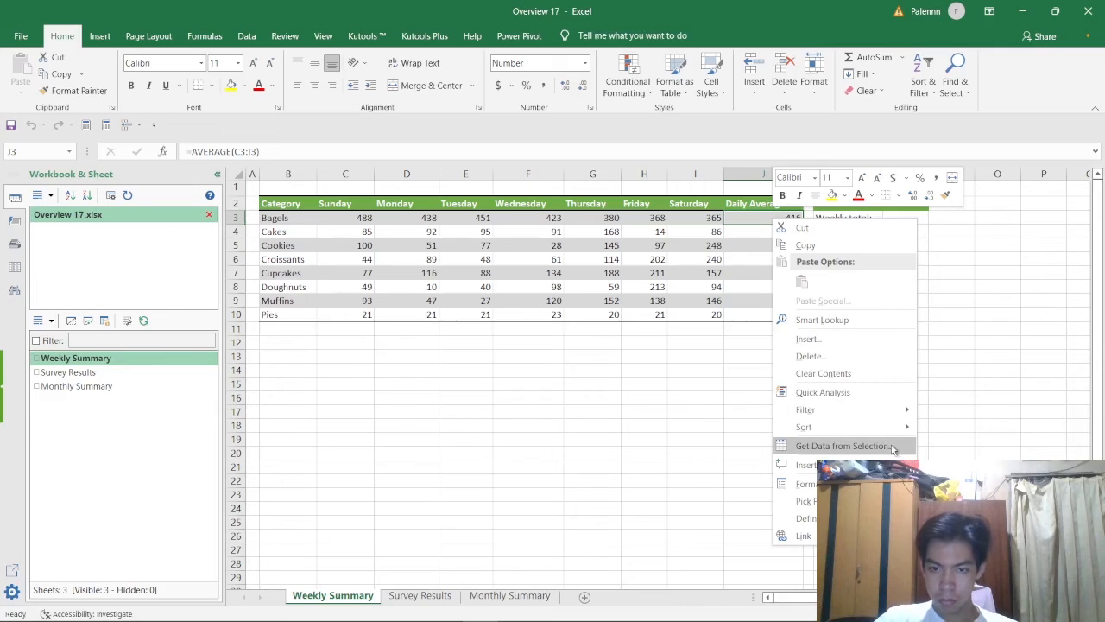
{"action": "left_click", "coordinate": [902, 381]}
{"action": "key", "text": "ctrl+z"}
{"action": "left_click", "coordinate": [864, 302]}
{"action": "left_click", "coordinate": [781, 221]}
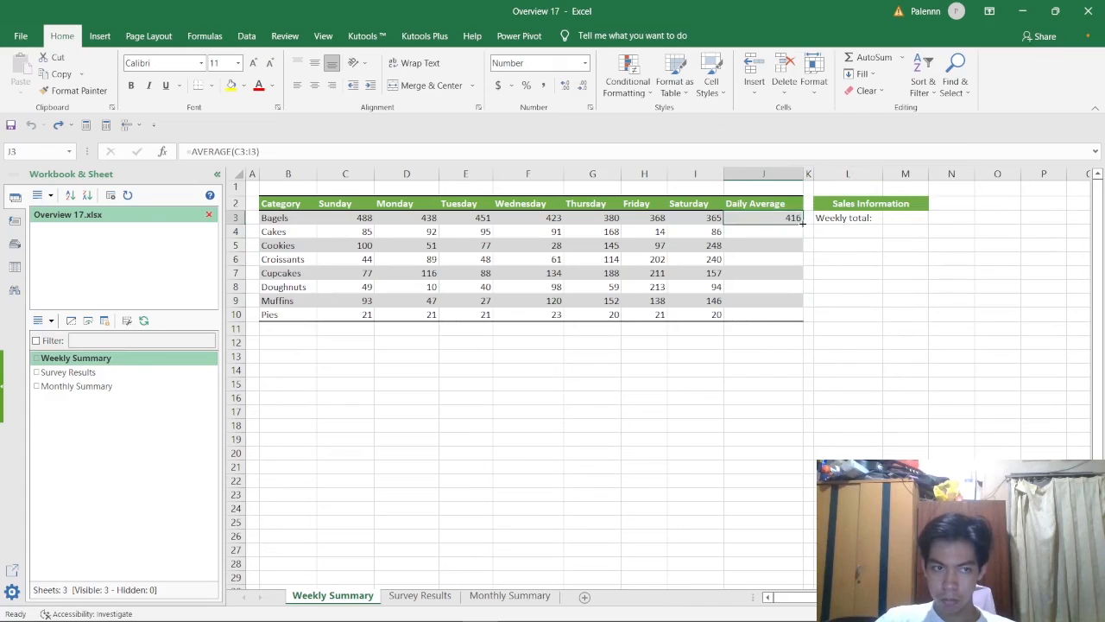
Clear only the formats from the Bagels Daily Average cell J3 on the Weekly Summary worksheet
{"action": "left_click", "coordinate": [811, 95]}
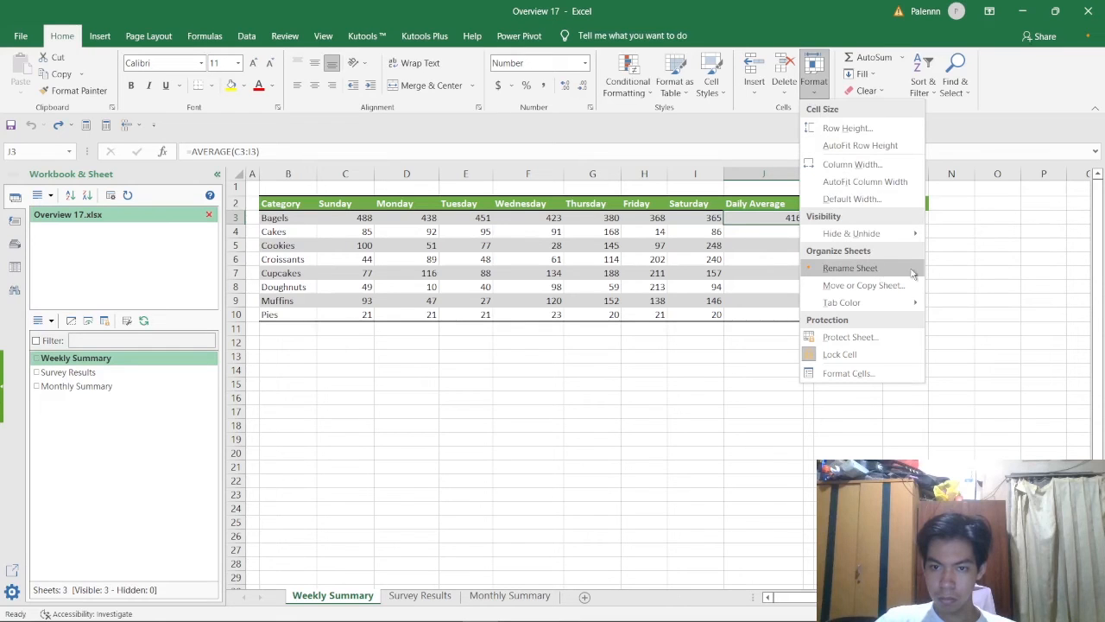
{"action": "left_click", "coordinate": [946, 270]}
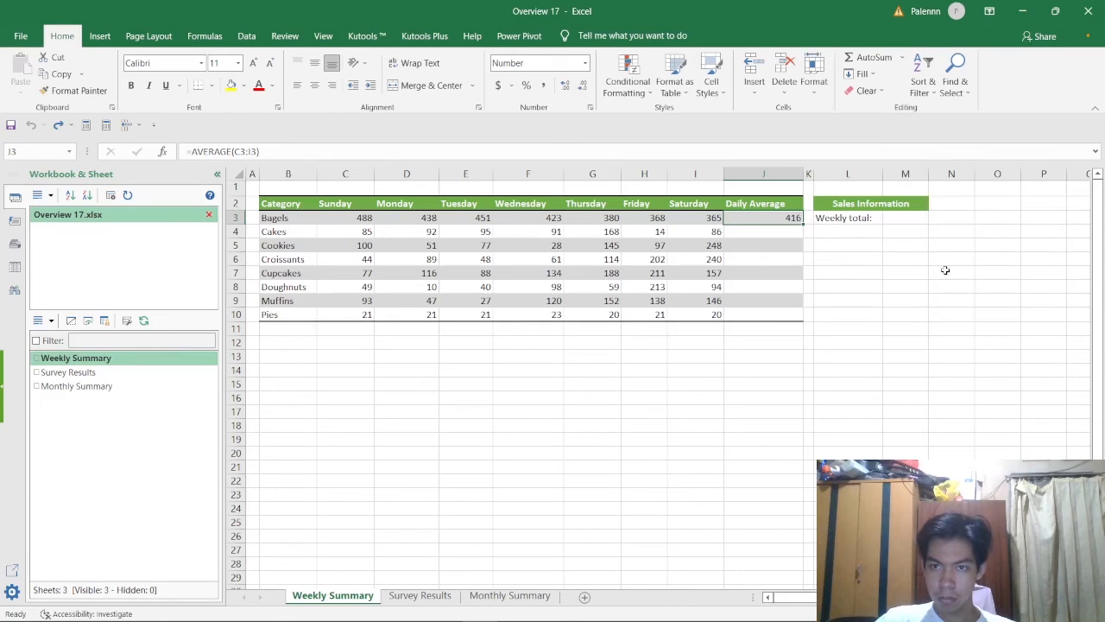
{"action": "left_click", "coordinate": [863, 90]}
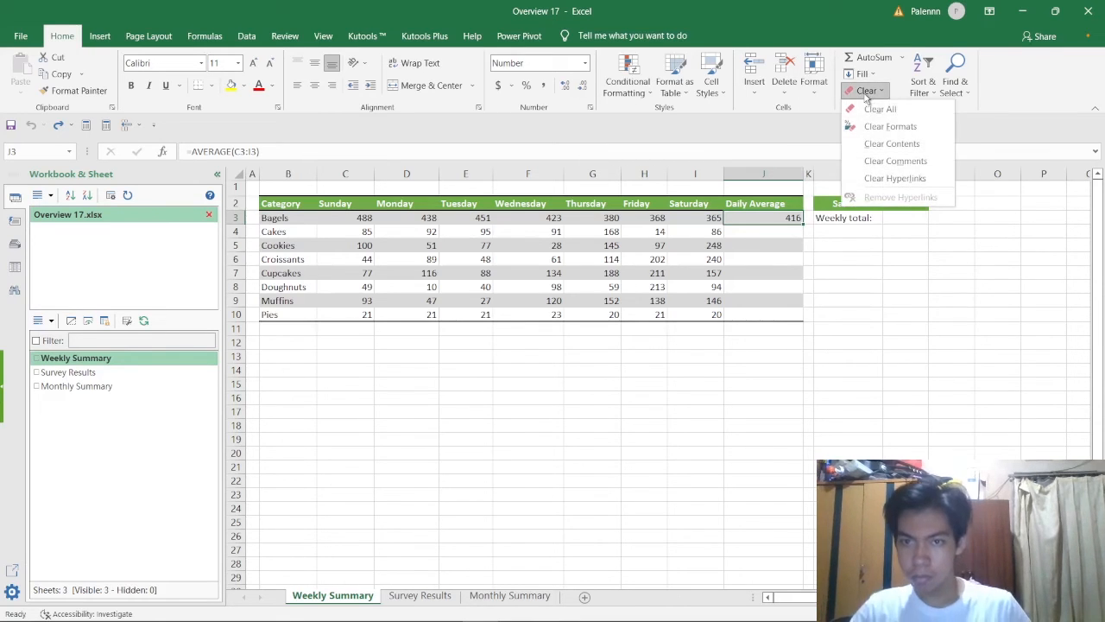
{"action": "left_click", "coordinate": [891, 131]}
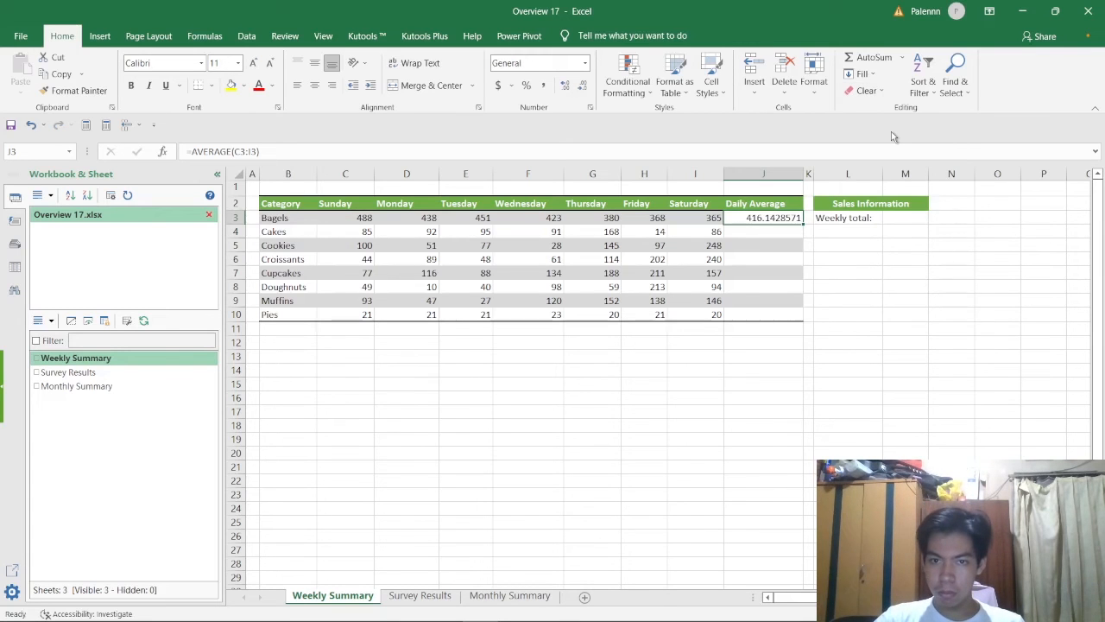
Reread the Overview 17 tasks in the Chrome PDF and open the Monthly Summary worksheet in Excel
{"action": "key", "text": "alt+Tab"}
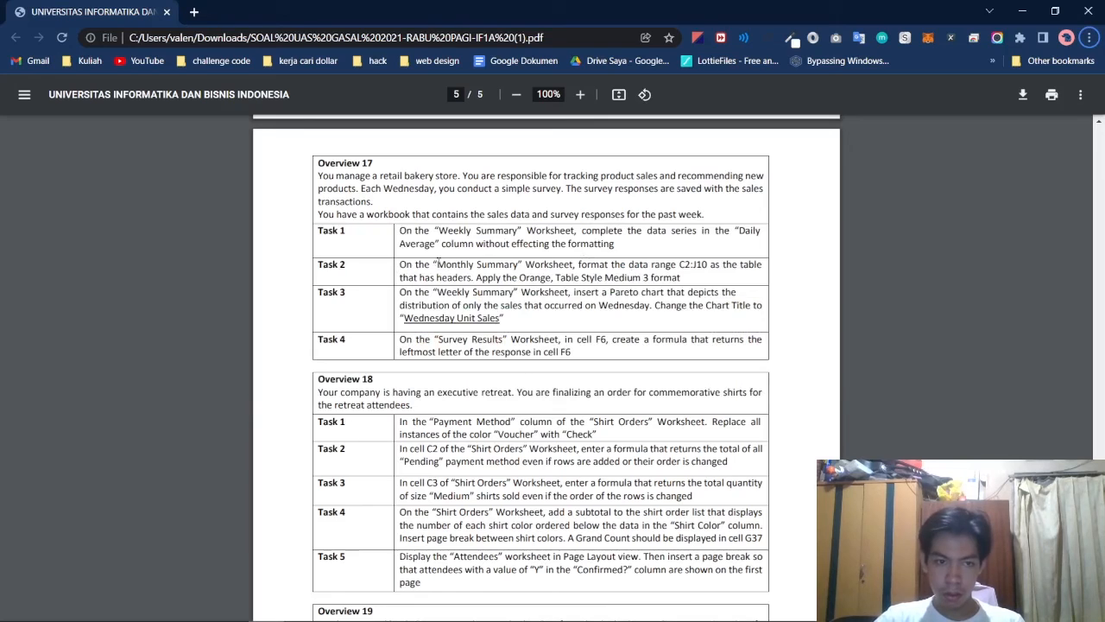
{"action": "key", "text": "alt+Tab"}
{"action": "key", "text": "alt+Tab"}
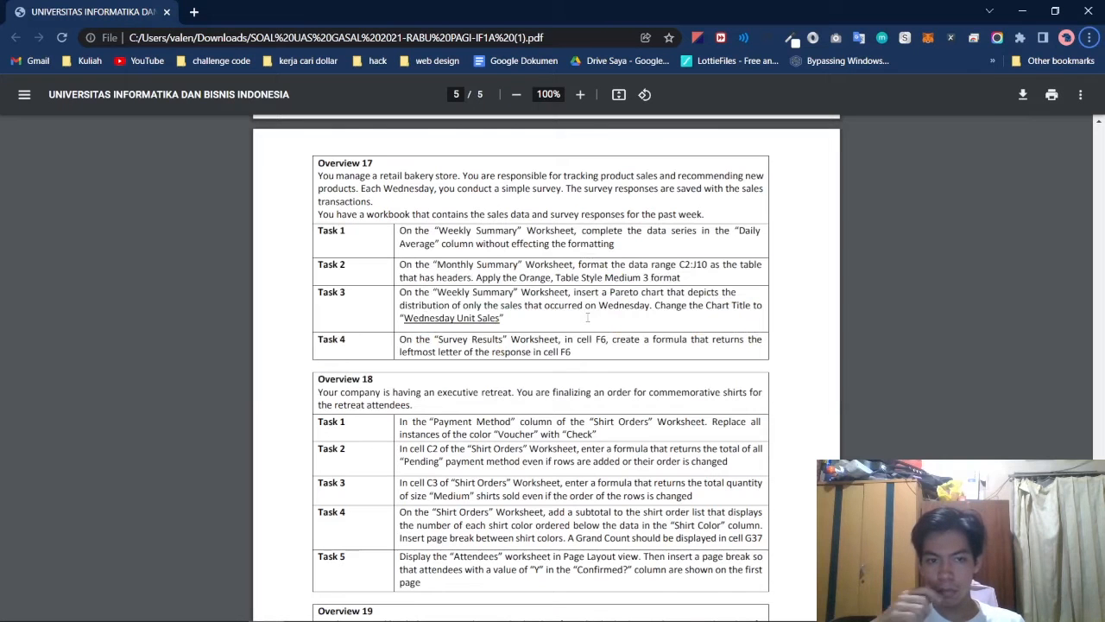
{"action": "key", "text": "alt+Tab"}
{"action": "left_click", "coordinate": [508, 595]}
{"action": "key", "text": "alt+Tab"}
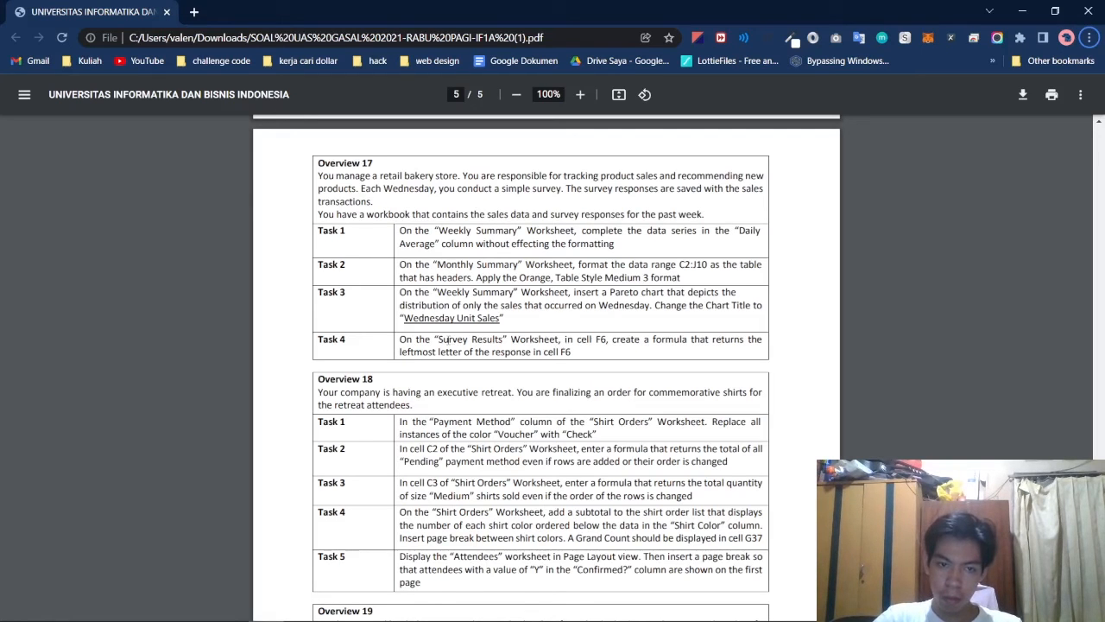
{"action": "key", "text": "alt+Tab"}
{"action": "key", "text": "alt+Tab"}
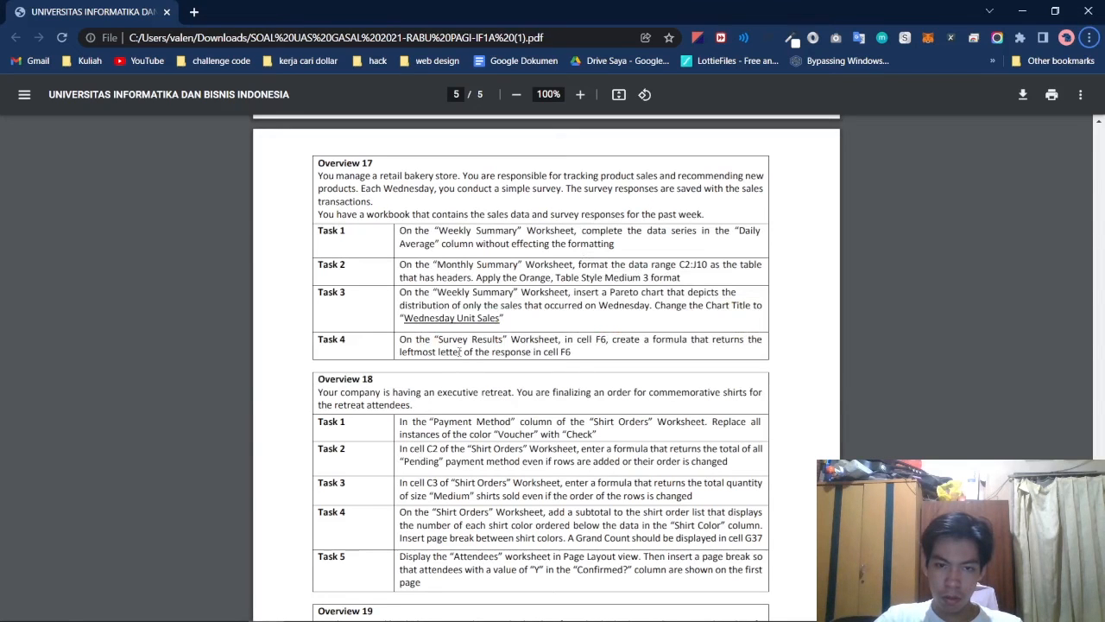
{"action": "key", "text": "alt+Tab"}
Select the range C2:J10 on the Monthly Summary worksheet, checking it against Task 2 in the Chrome PDF
{"action": "left_click", "coordinate": [332, 203]}
{"action": "left_click", "coordinate": [359, 204]}
{"action": "key", "text": "alt+Tab"}
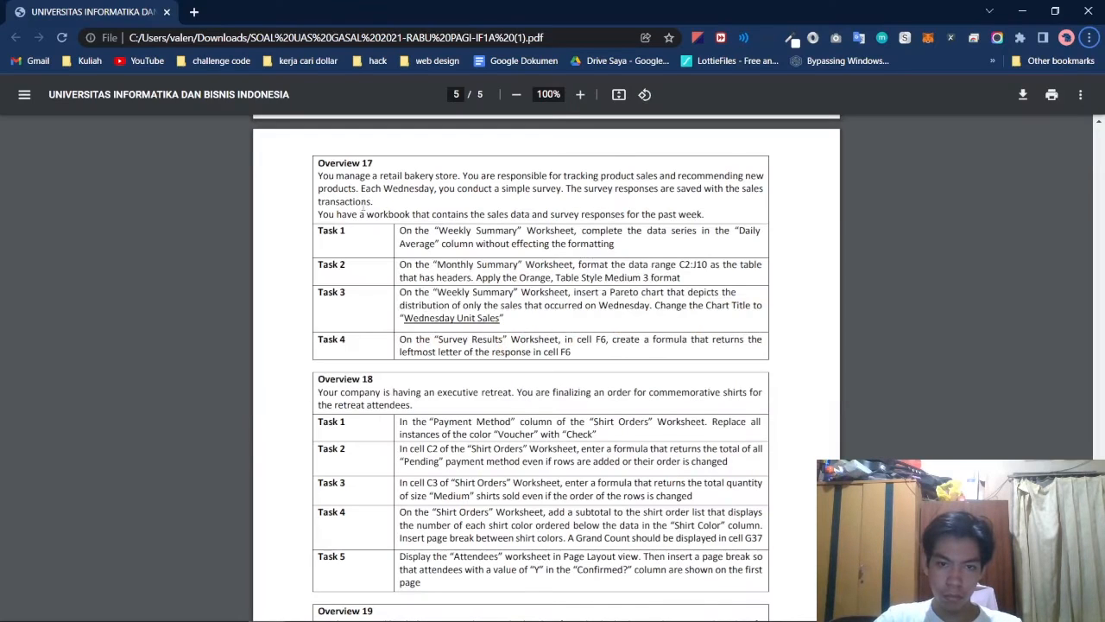
{"action": "key", "text": "alt+Tab"}
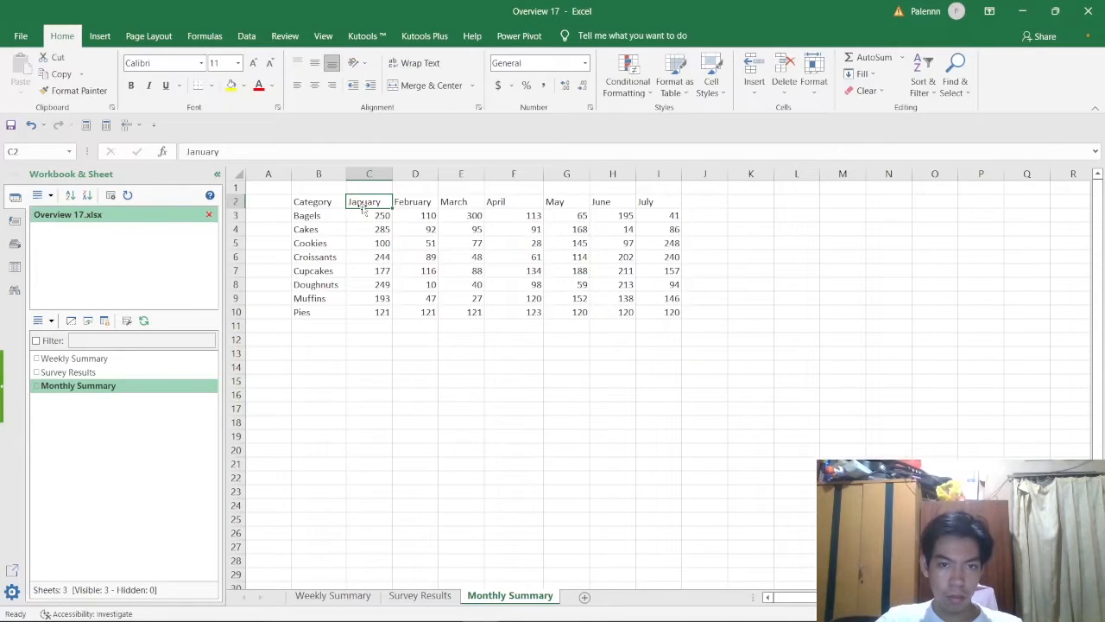
{"action": "key", "text": "alt+Tab"}
{"action": "key", "text": "alt+Tab"}
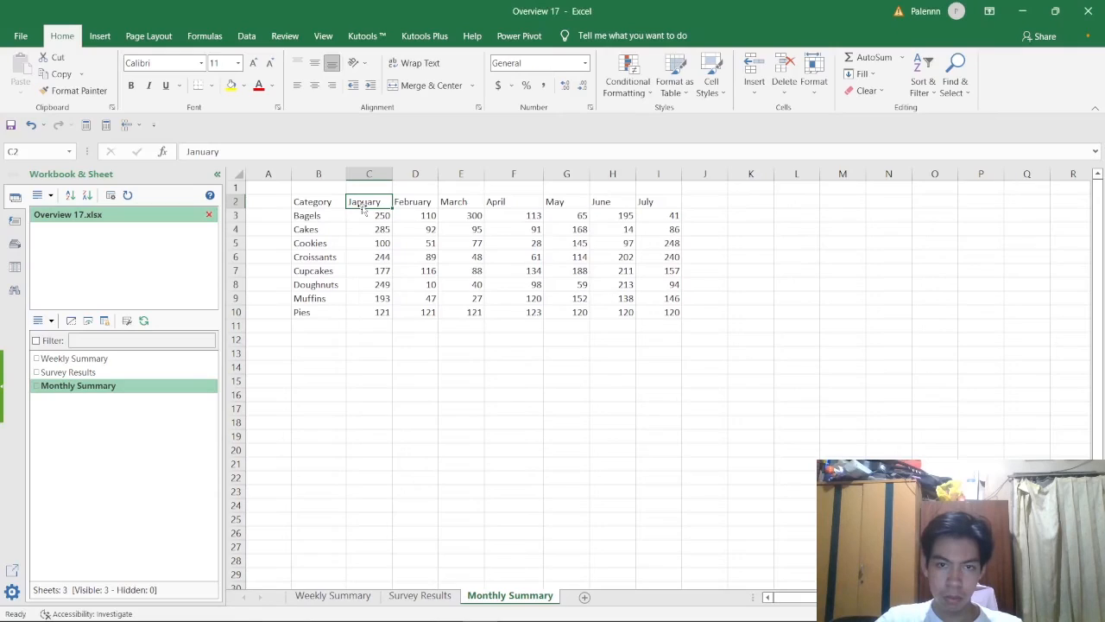
{"action": "left_click_drag", "start_coordinate": [363, 209], "coordinate": [699, 311]}
{"action": "key", "text": "alt+Tab"}
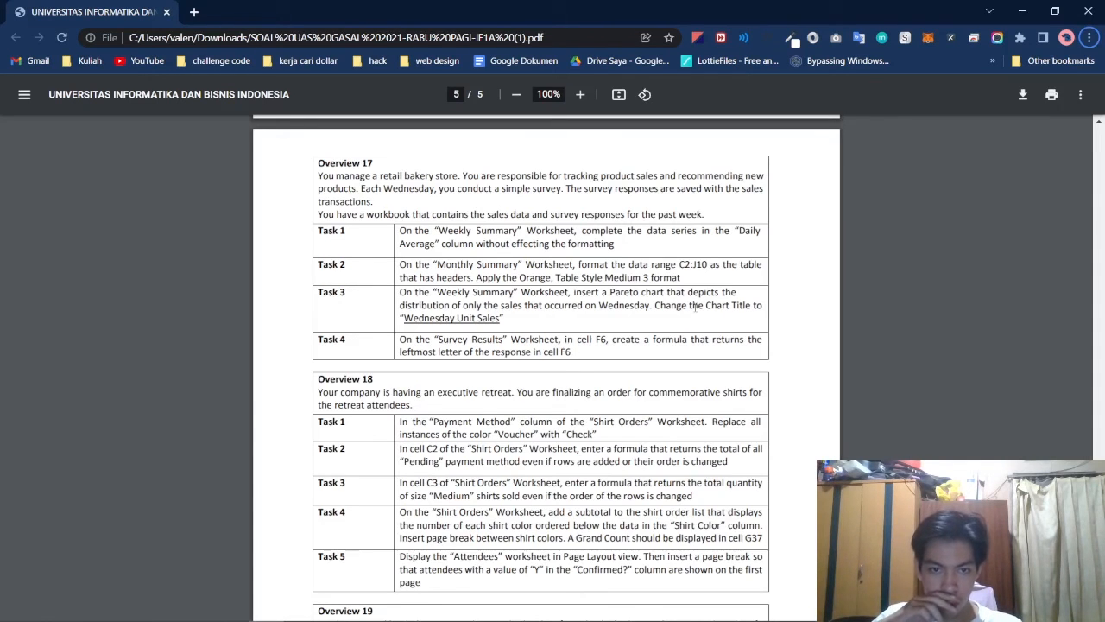
{"action": "key", "text": "alt+Tab"}
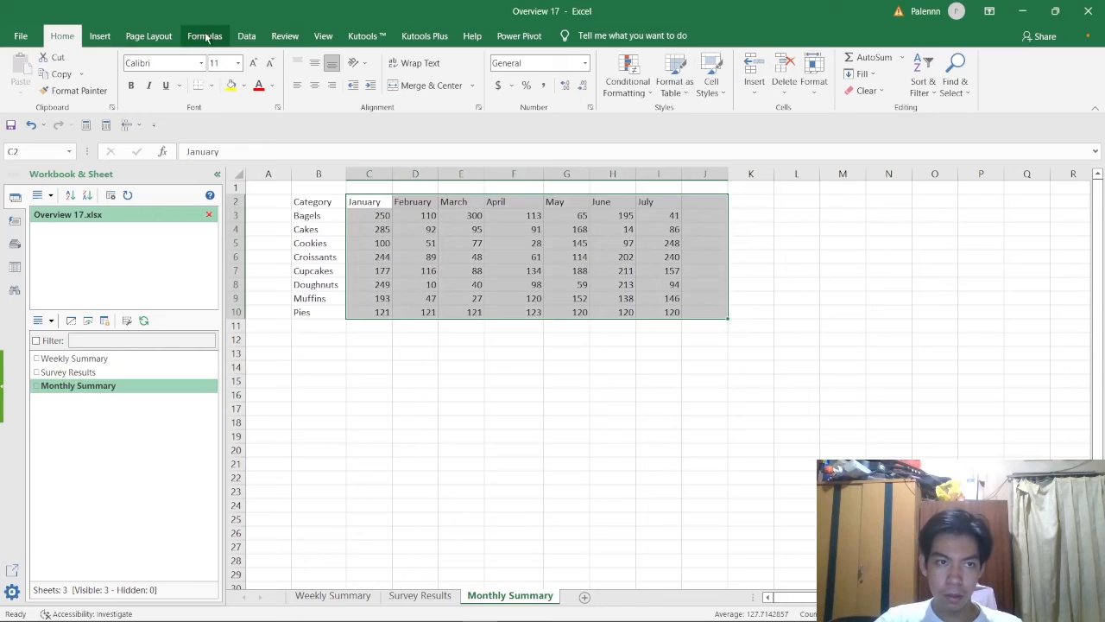
{"action": "left_click", "coordinate": [150, 38]}
{"action": "left_click", "coordinate": [103, 38]}
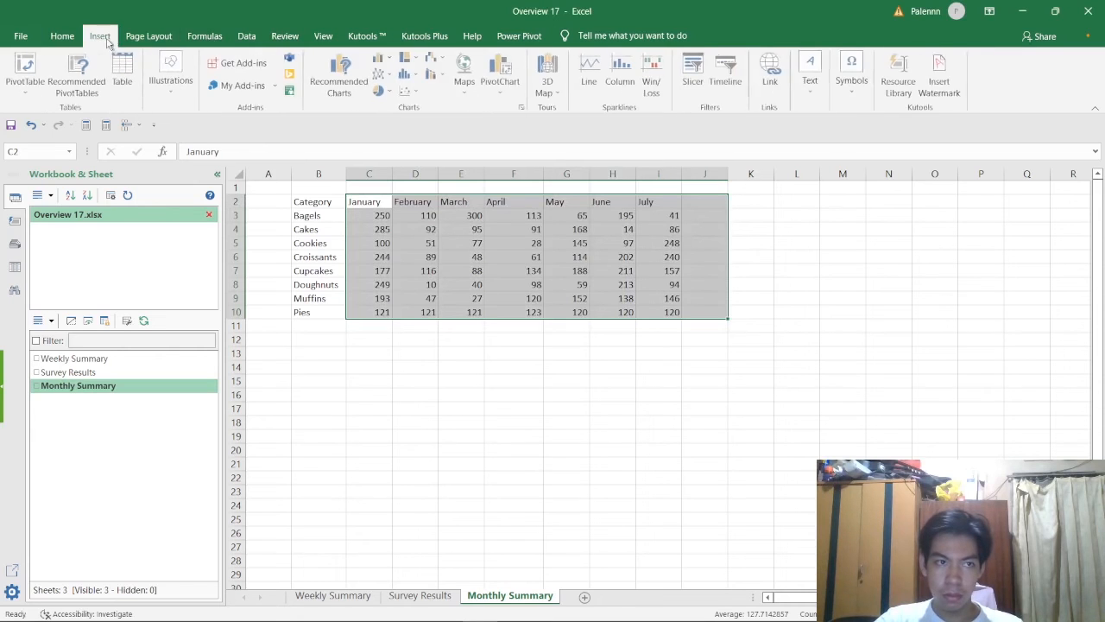
{"action": "left_click", "coordinate": [204, 35]}
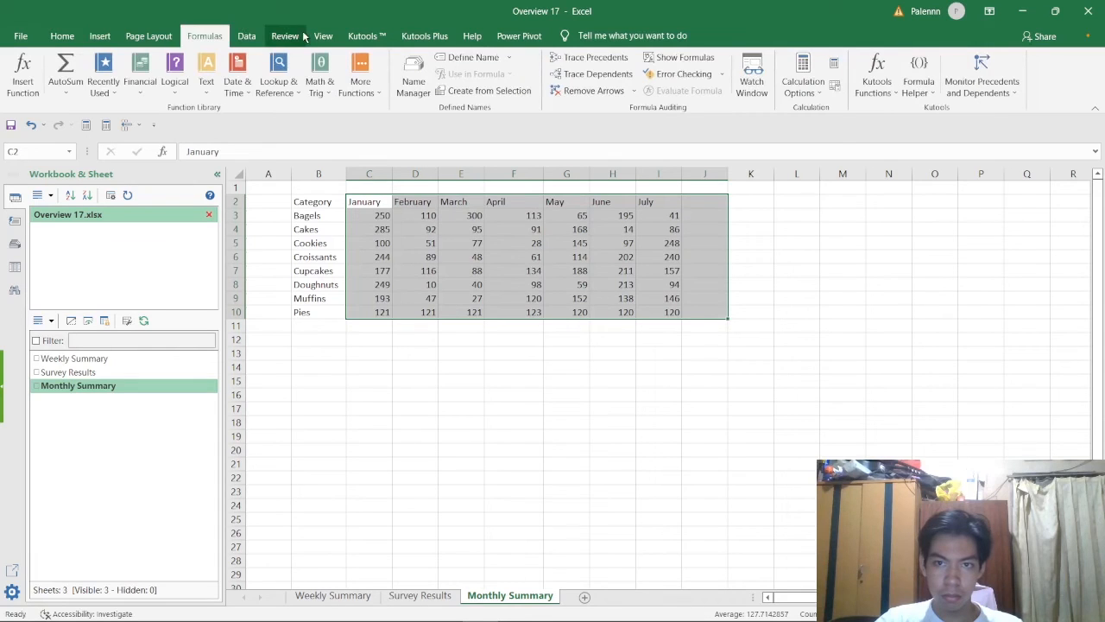
{"action": "left_click", "coordinate": [149, 36]}
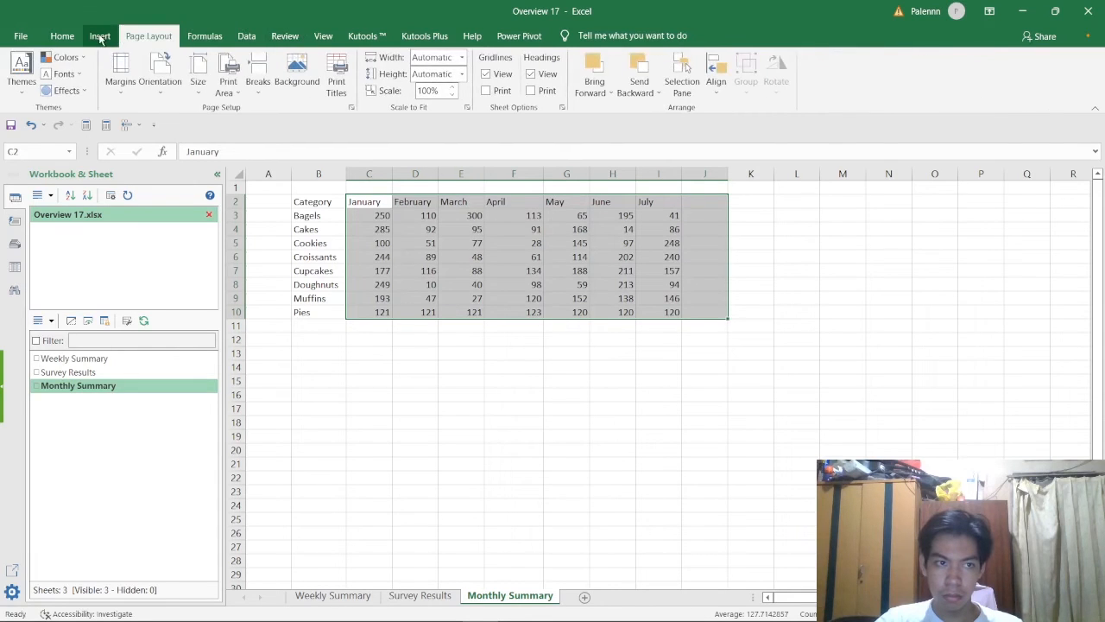
Look for the table formatting styles in Excel and check the style required by Task 2 in the Chrome PDF
{"action": "left_click", "coordinate": [205, 35]}
{"action": "left_click", "coordinate": [246, 35]}
{"action": "left_click", "coordinate": [283, 36]}
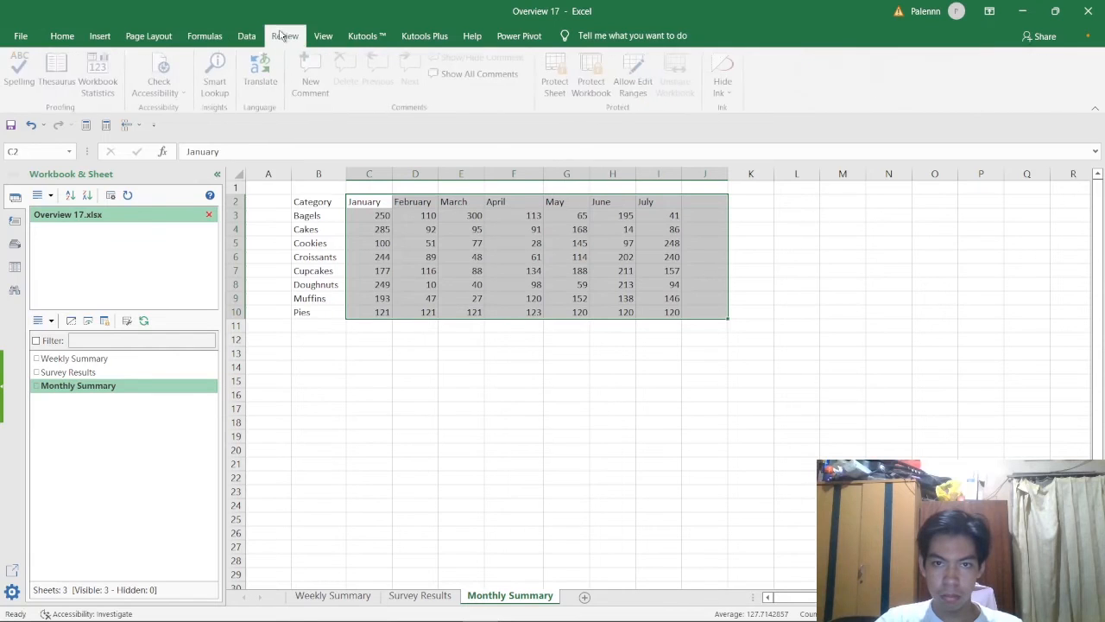
{"action": "left_click", "coordinate": [323, 35]}
{"action": "left_click", "coordinate": [62, 35]}
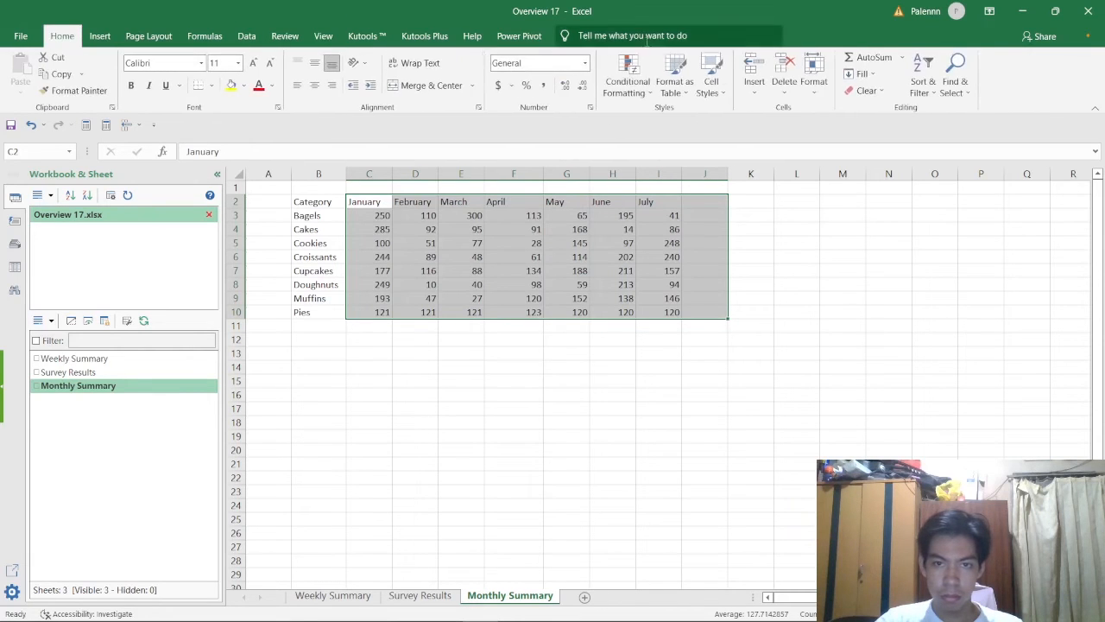
{"action": "left_click", "coordinate": [683, 94]}
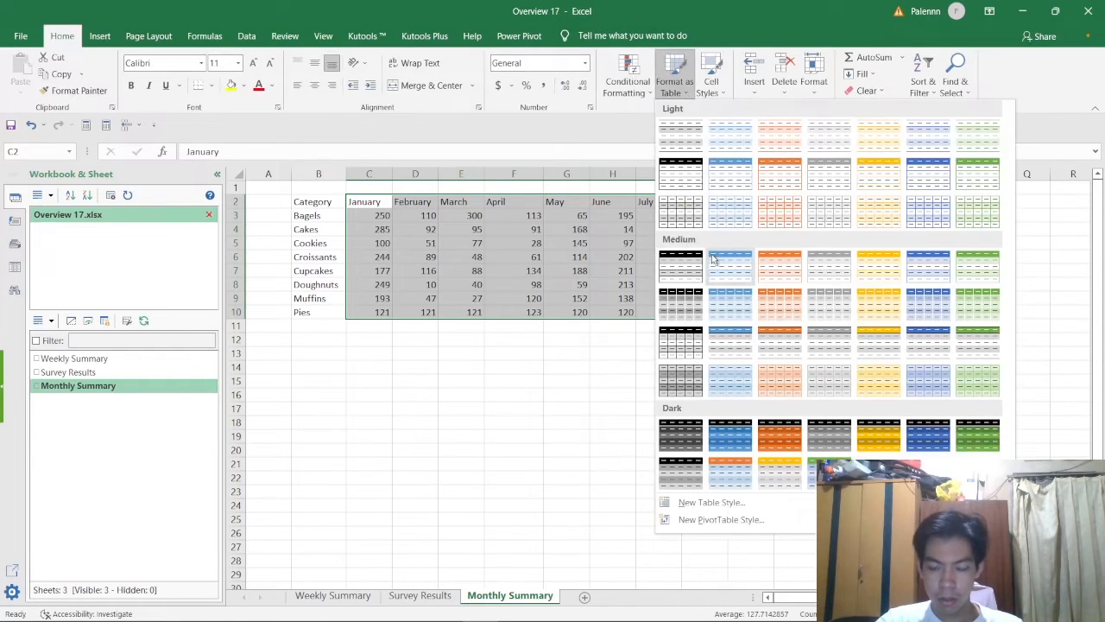
{"action": "key", "text": "alt+Tab"}
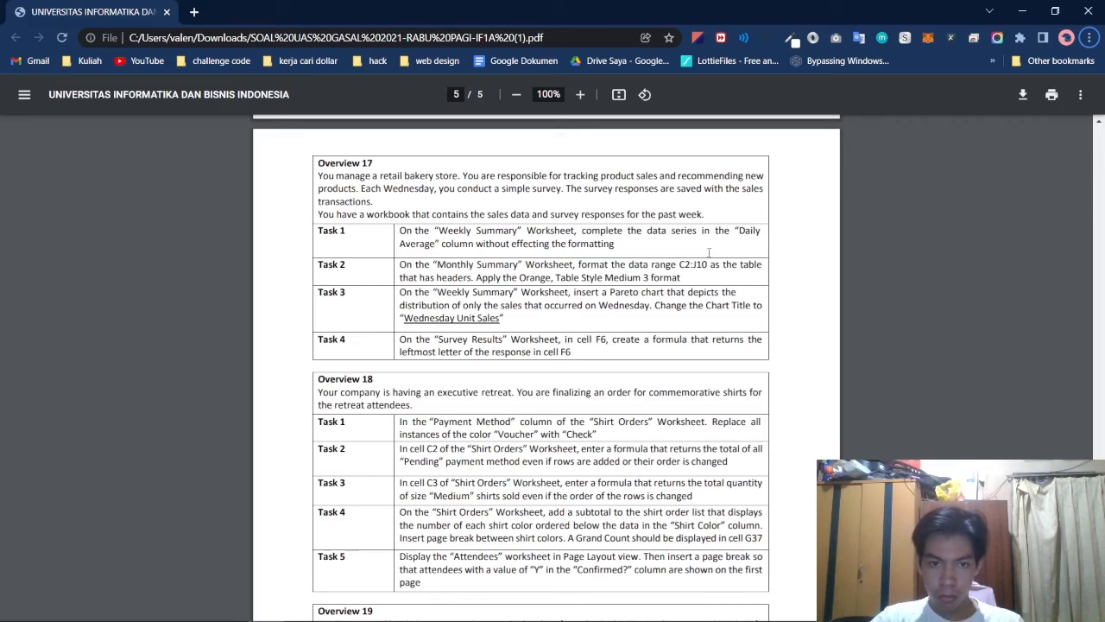
{"action": "key", "text": "alt+Tab"}
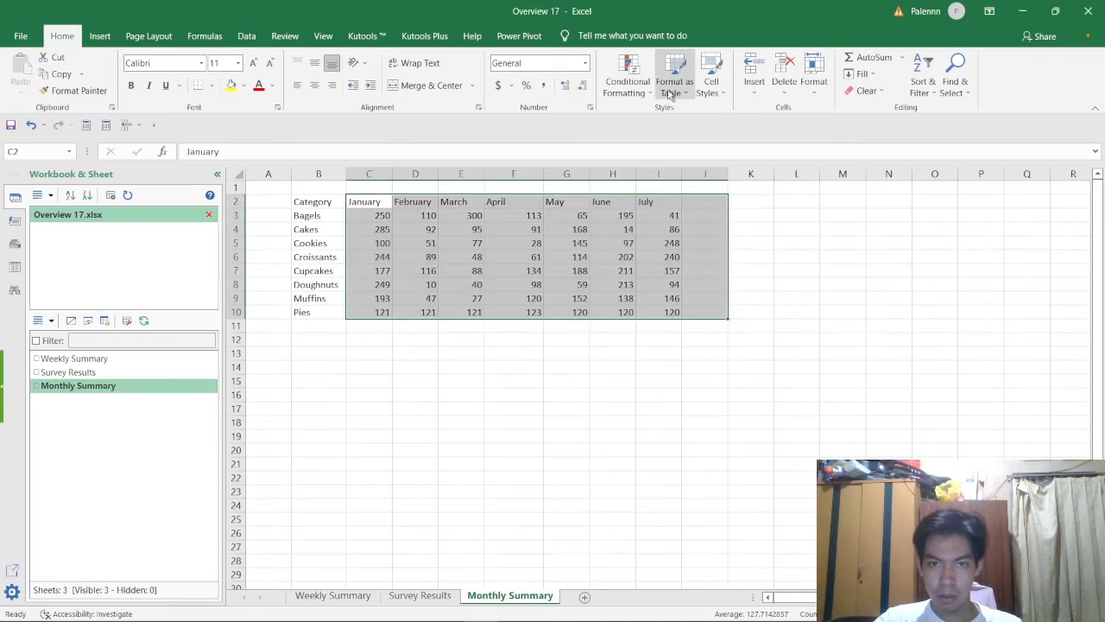
Format C2:J10 on the Monthly Summary worksheet as a table with headers, using Orange, Table Style Medium 3
{"action": "left_click", "coordinate": [672, 88]}
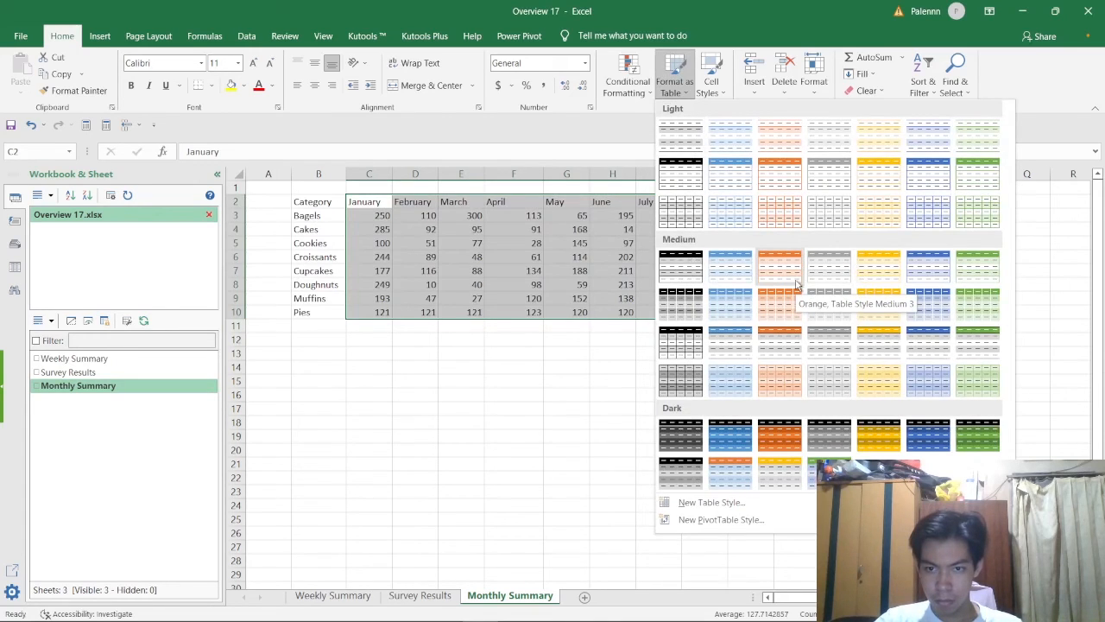
{"action": "key", "text": "alt+Tab"}
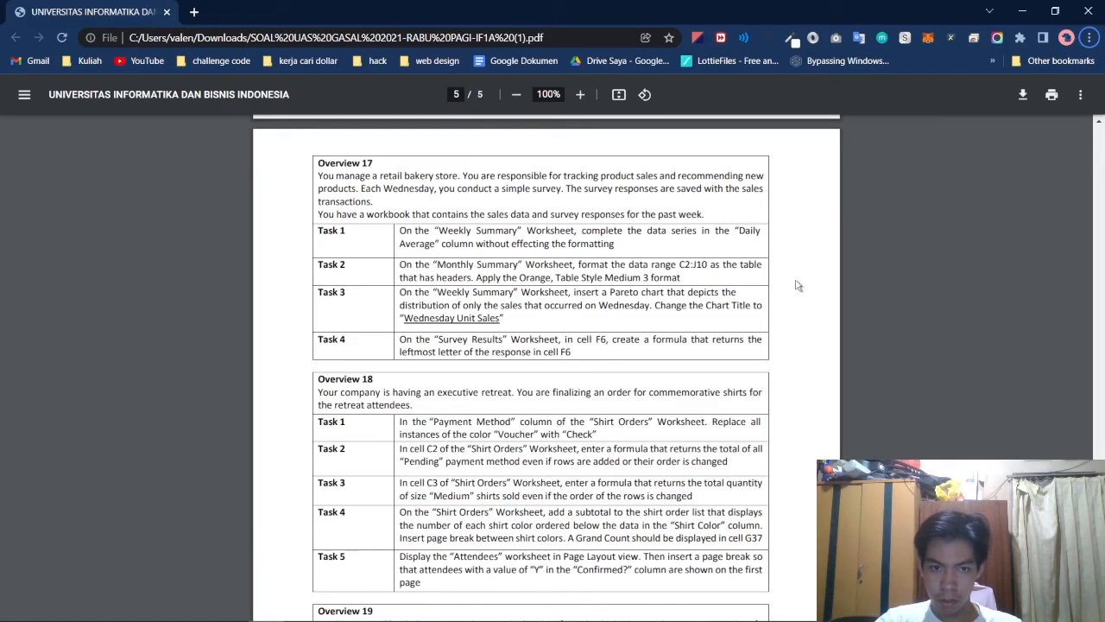
{"action": "key", "text": "alt+Tab"}
{"action": "left_click", "coordinate": [681, 90]}
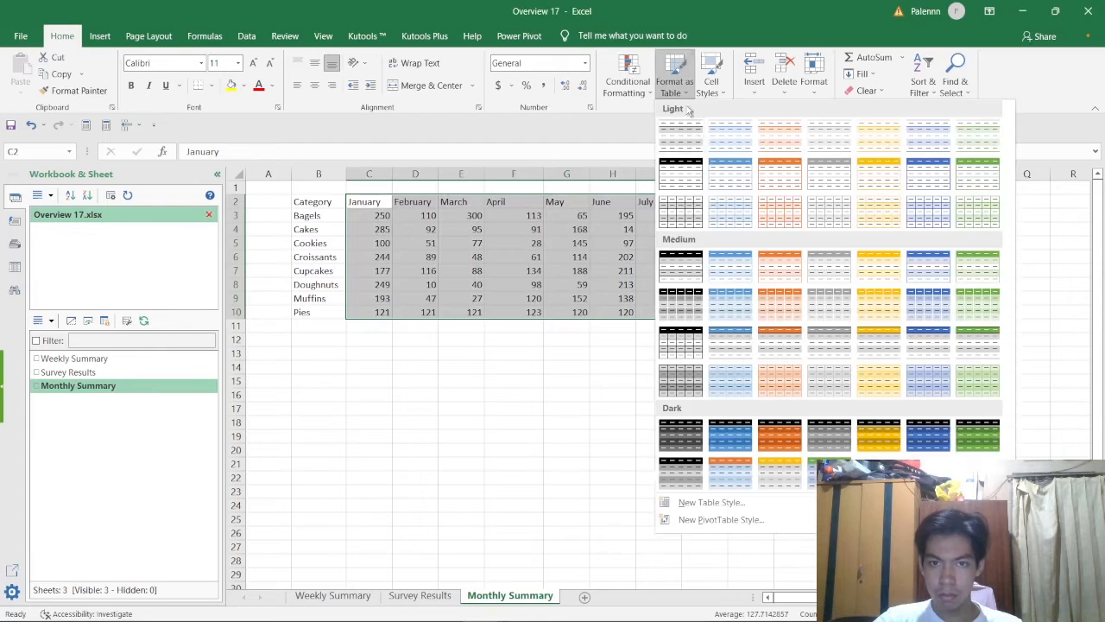
{"action": "left_click", "coordinate": [786, 272]}
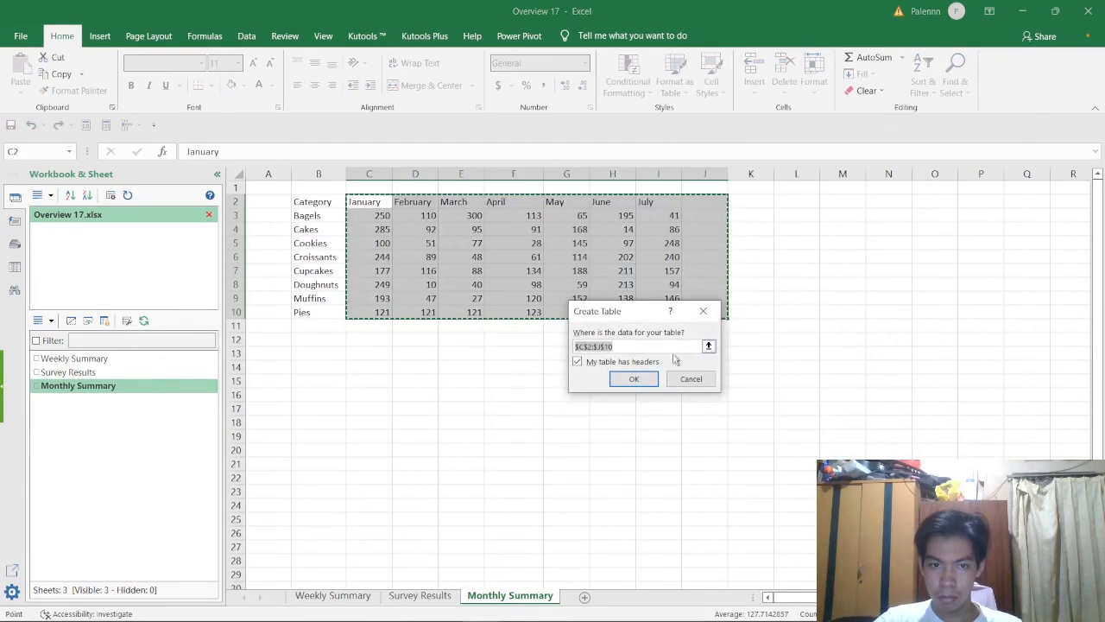
{"action": "left_click", "coordinate": [643, 380]}
{"action": "left_click", "coordinate": [855, 352]}
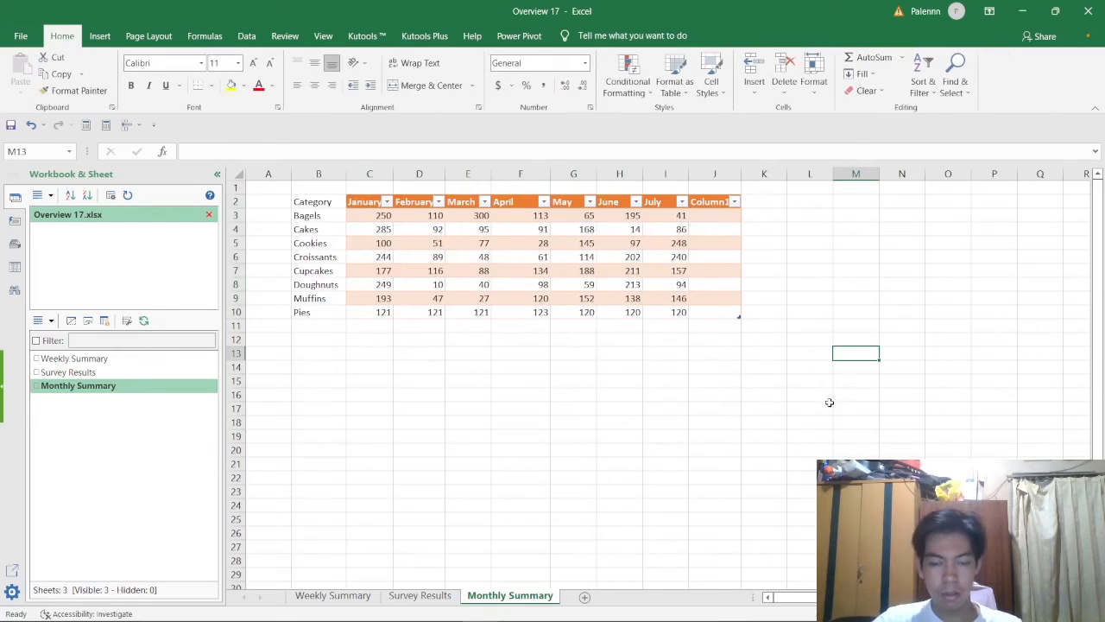
Read Task 3 in the Chrome PDF and open the Weekly Summary worksheet in Excel
{"action": "key", "text": "alt+Tab"}
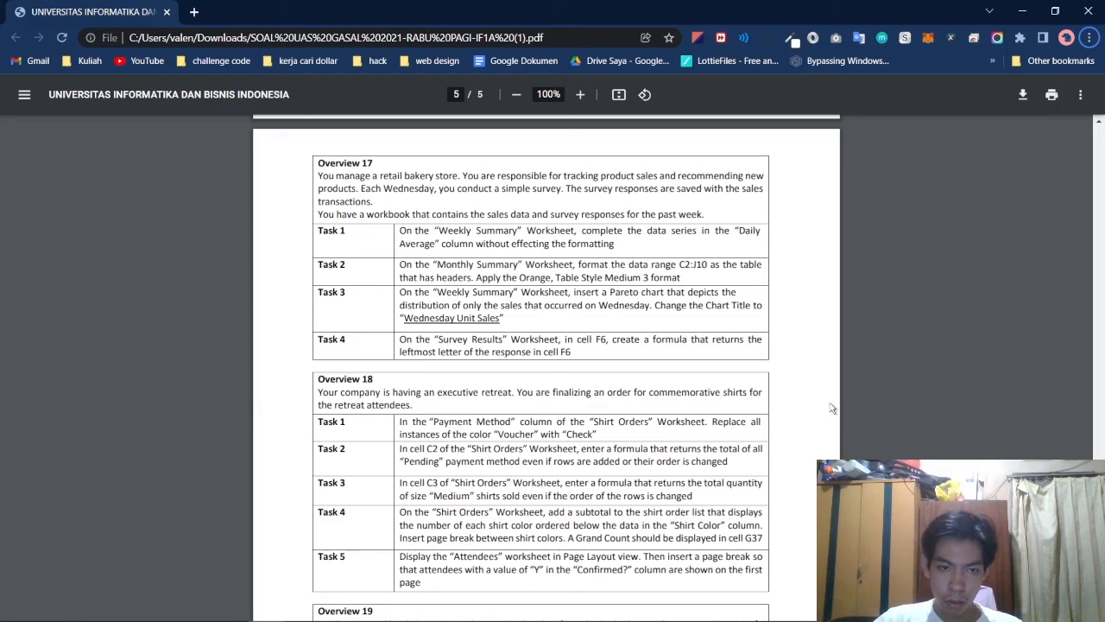
{"action": "key", "text": "alt+Tab"}
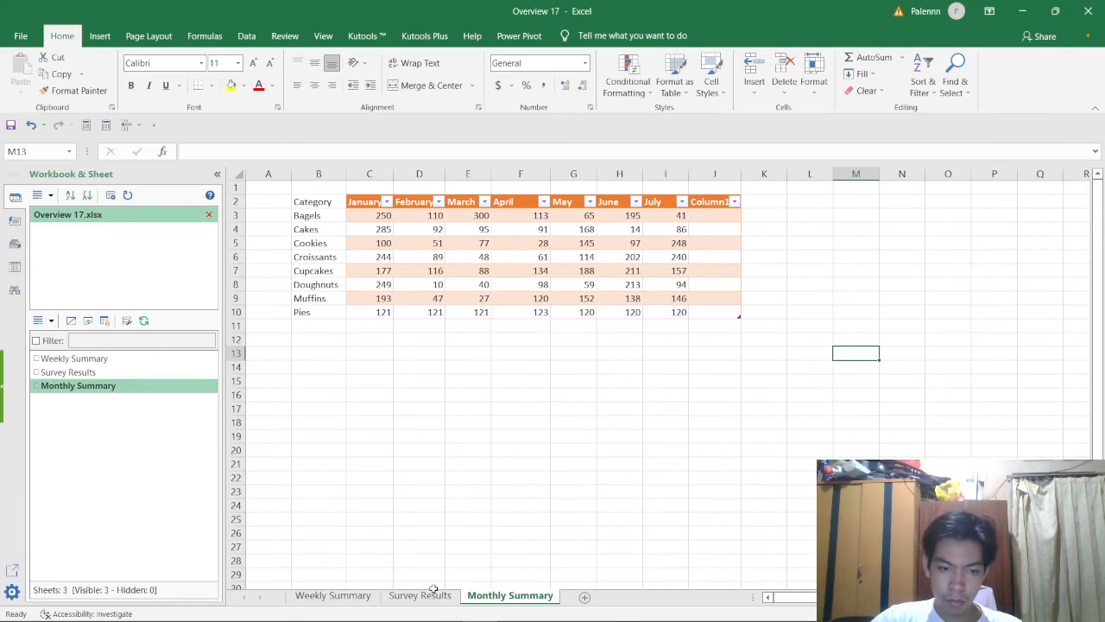
{"action": "left_click", "coordinate": [332, 595]}
Compare the Task 3 Pareto chart requirements in the Chrome PDF with the sales data on the Weekly Summary worksheet
{"action": "key", "text": "alt+Tab"}
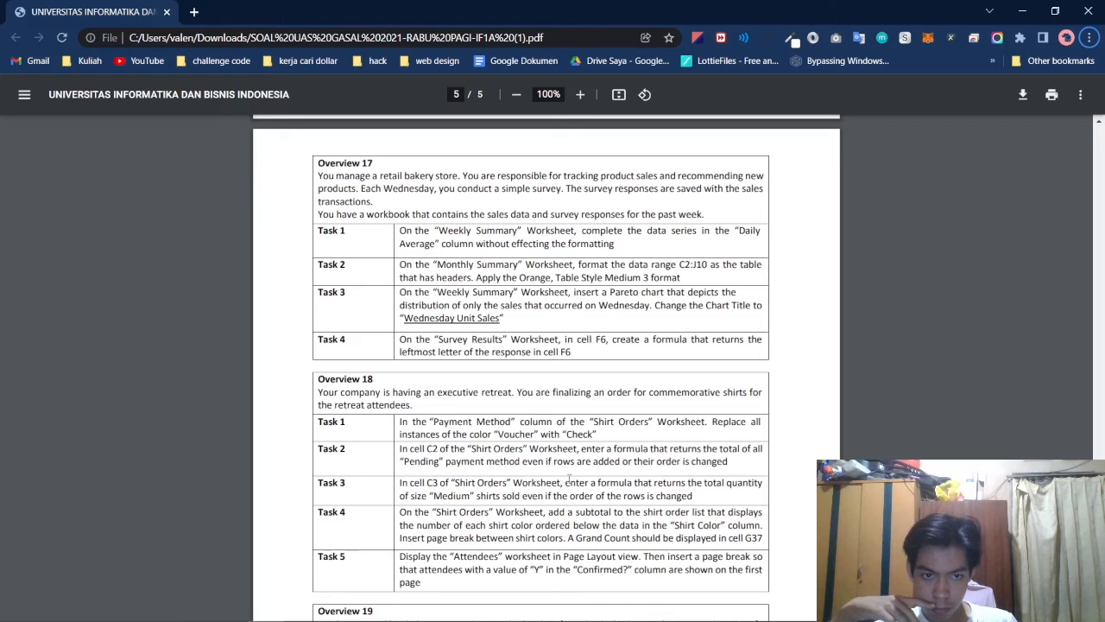
{"action": "key", "text": "alt+Tab"}
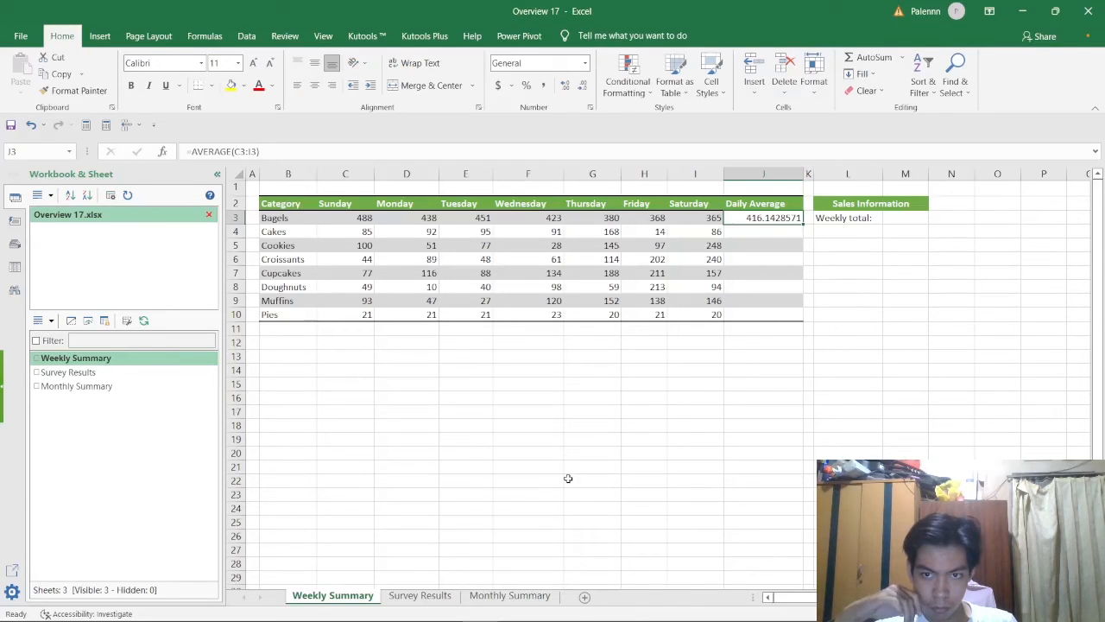
{"action": "key", "text": "alt+Tab"}
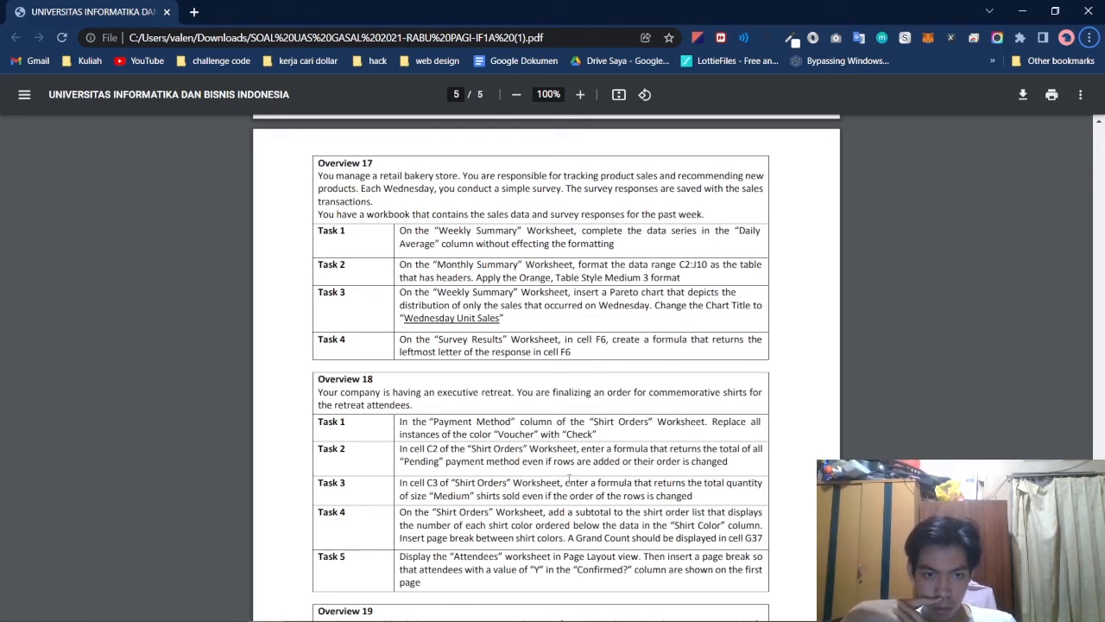
{"action": "key", "text": "alt+Tab"}
{"action": "key", "text": "alt+Tab"}
{"action": "key", "text": "alt+Tab"}
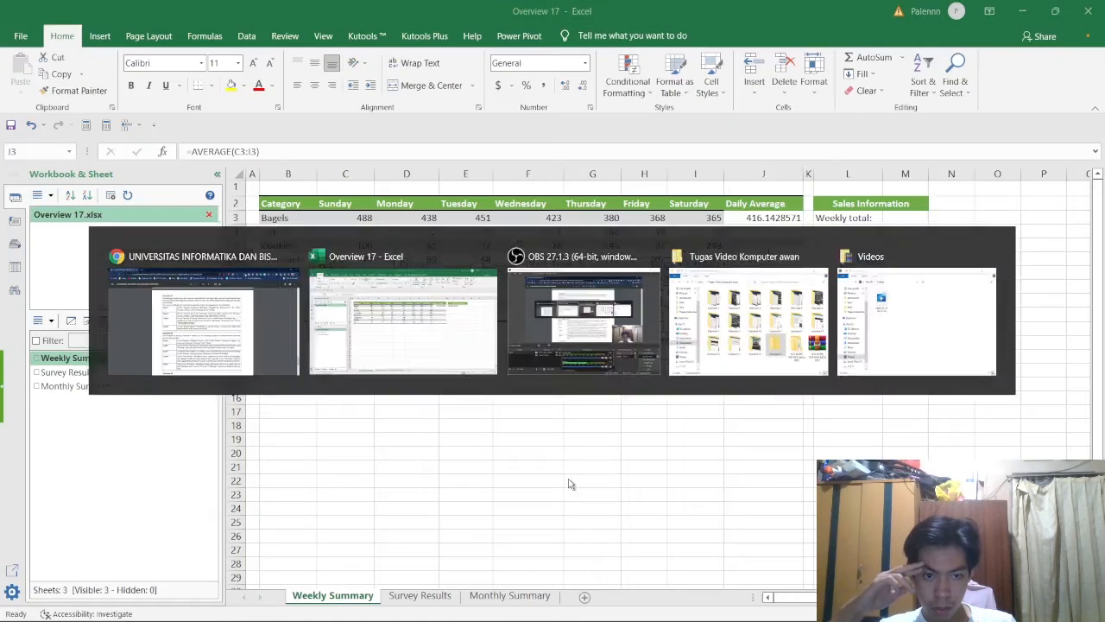
{"action": "key", "text": "alt+Tab"}
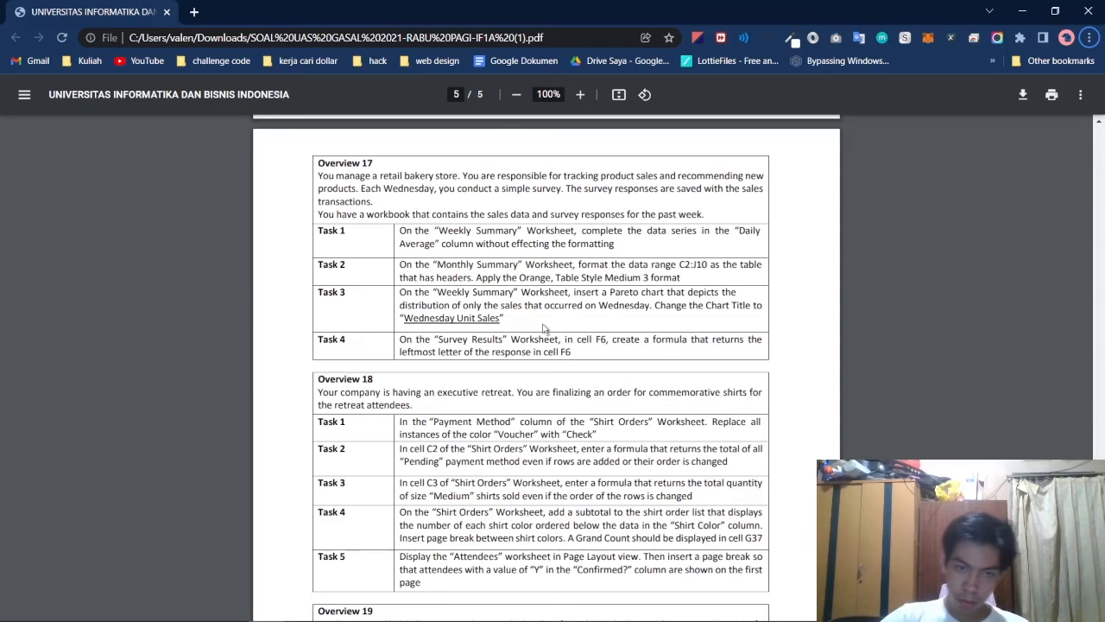
{"action": "key", "text": "alt+Tab"}
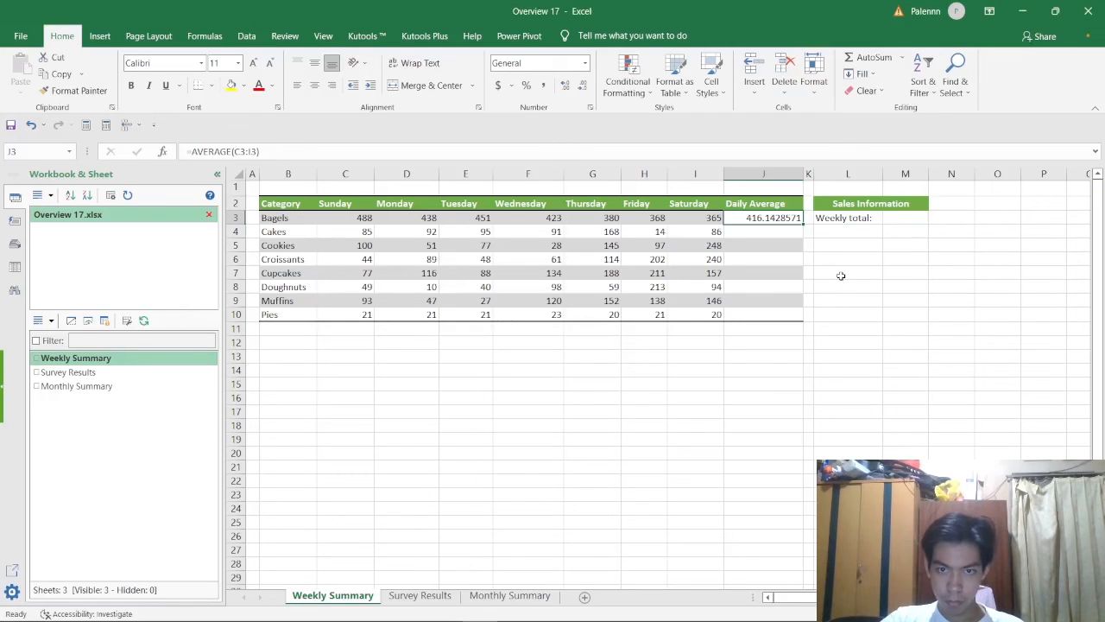
{"action": "key", "text": "alt+Tab"}
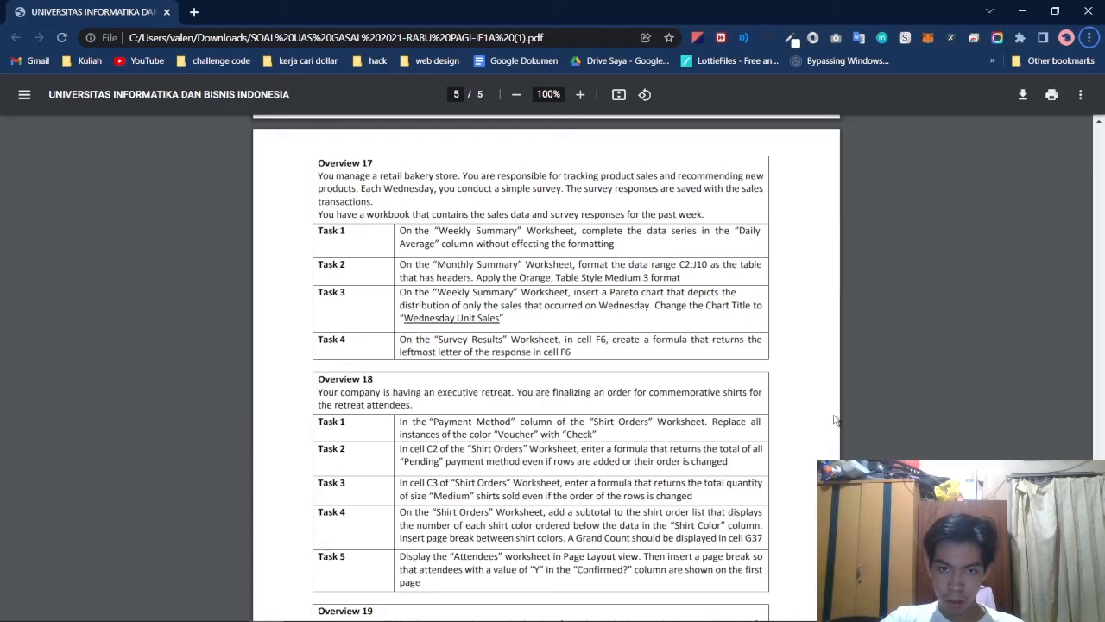
{"action": "key", "text": "alt+Tab"}
Select the daily sales figures C3:I10 on the Weekly Summary worksheet, checking Task 3 in the Chrome PDF
{"action": "left_click", "coordinate": [842, 284]}
{"action": "left_click", "coordinate": [354, 217]}
{"action": "left_click_drag", "start_coordinate": [334, 219], "coordinate": [716, 313]}
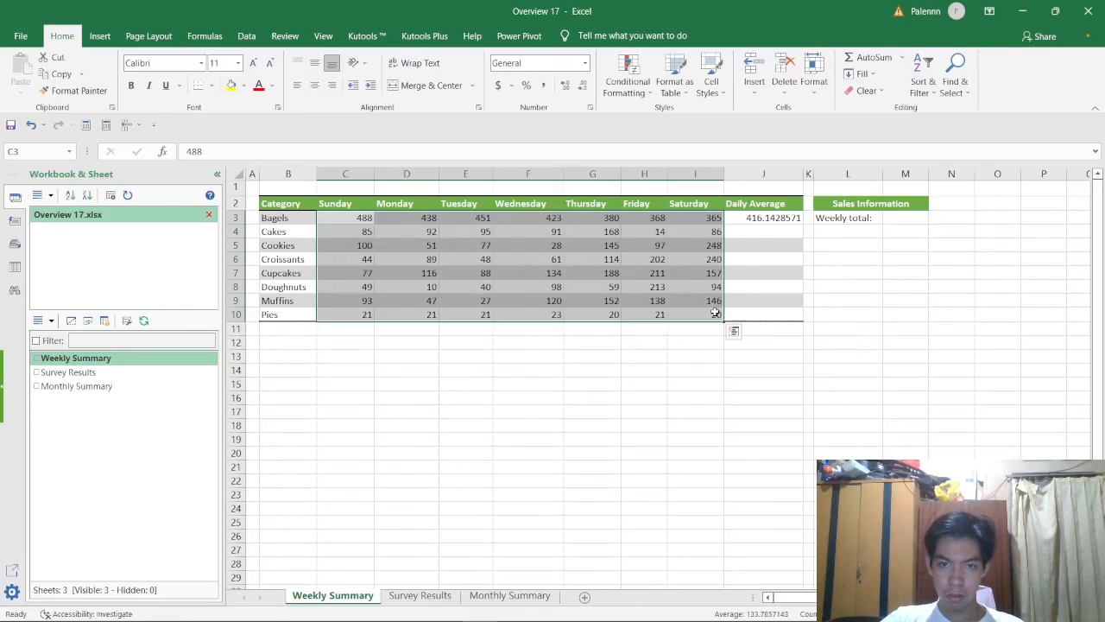
{"action": "key", "text": "alt+Tab"}
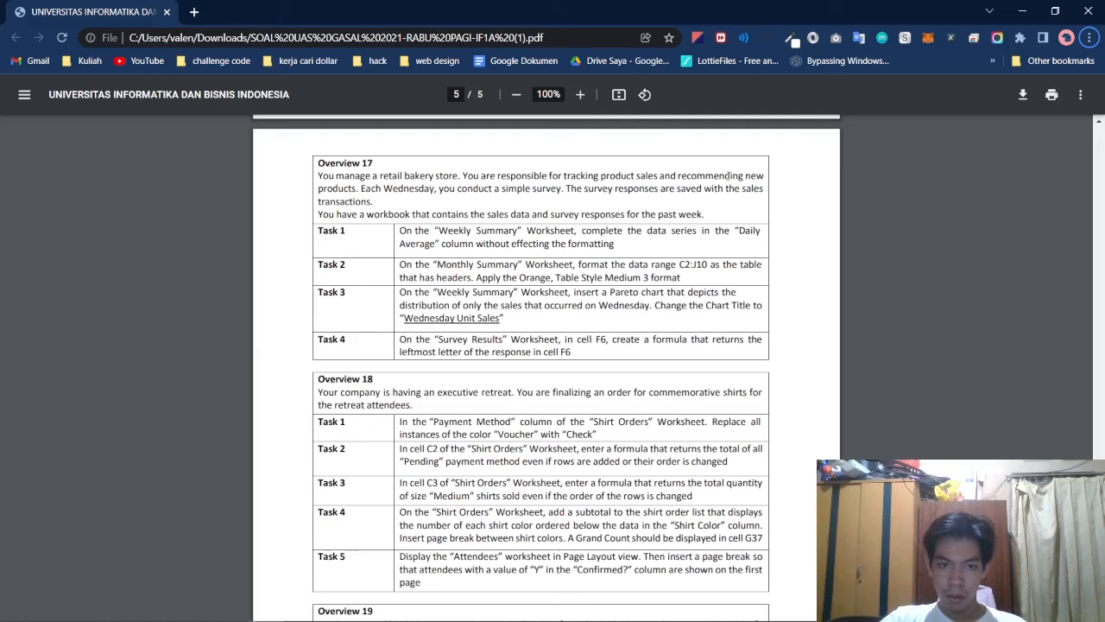
{"action": "key", "text": "alt+Tab"}
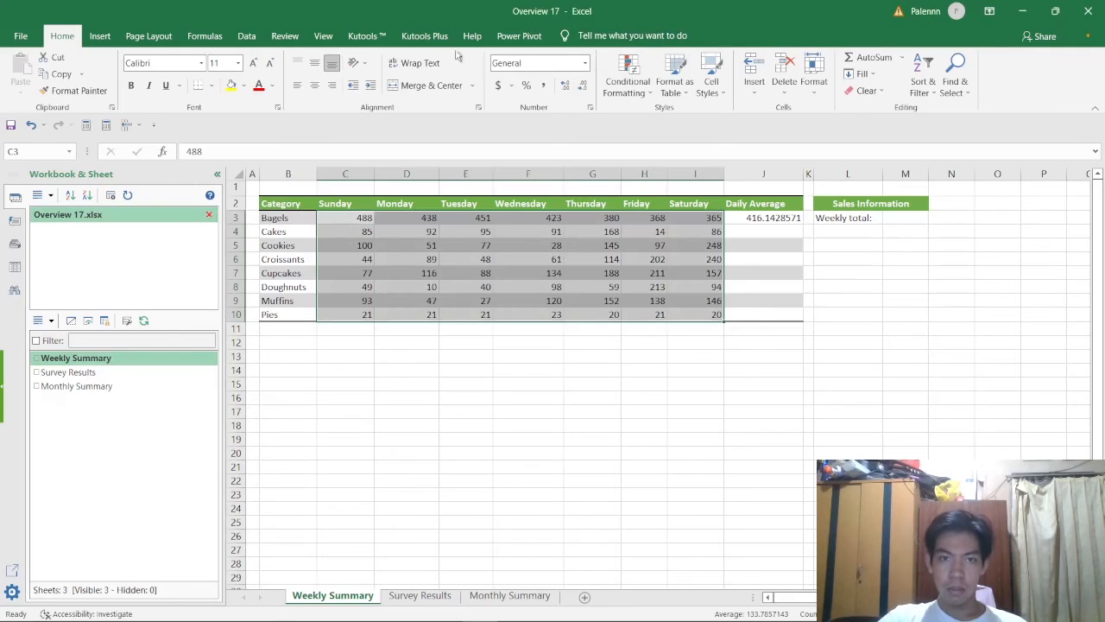
Open the complete list of chart types for inserting a chart and recheck Task 3 in the Chrome PDF
{"action": "left_click", "coordinate": [99, 36]}
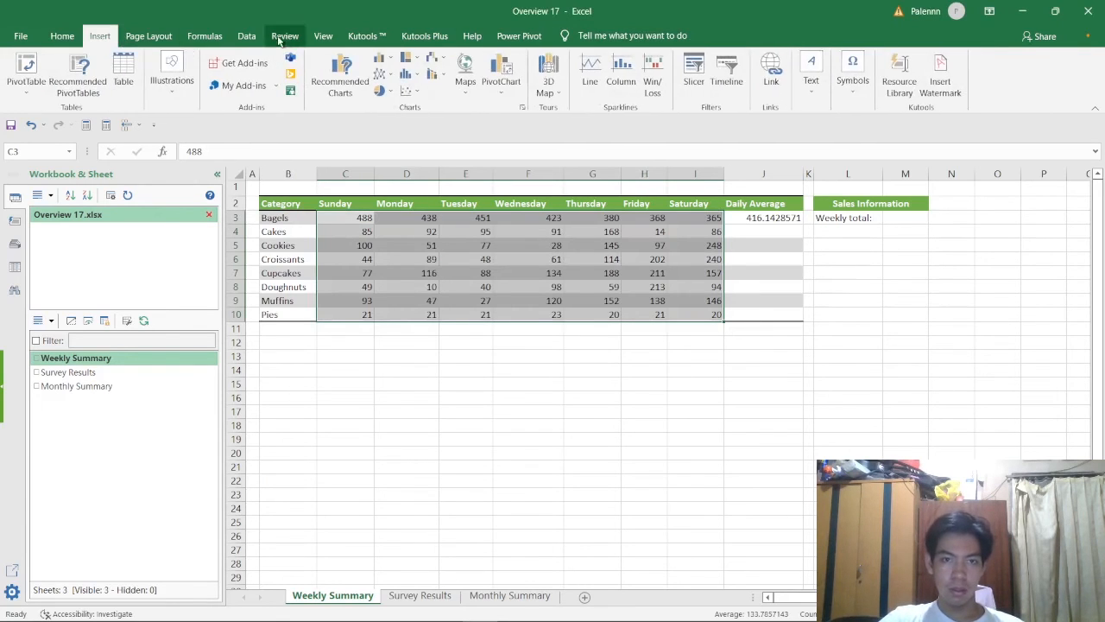
{"action": "left_click", "coordinate": [524, 108]}
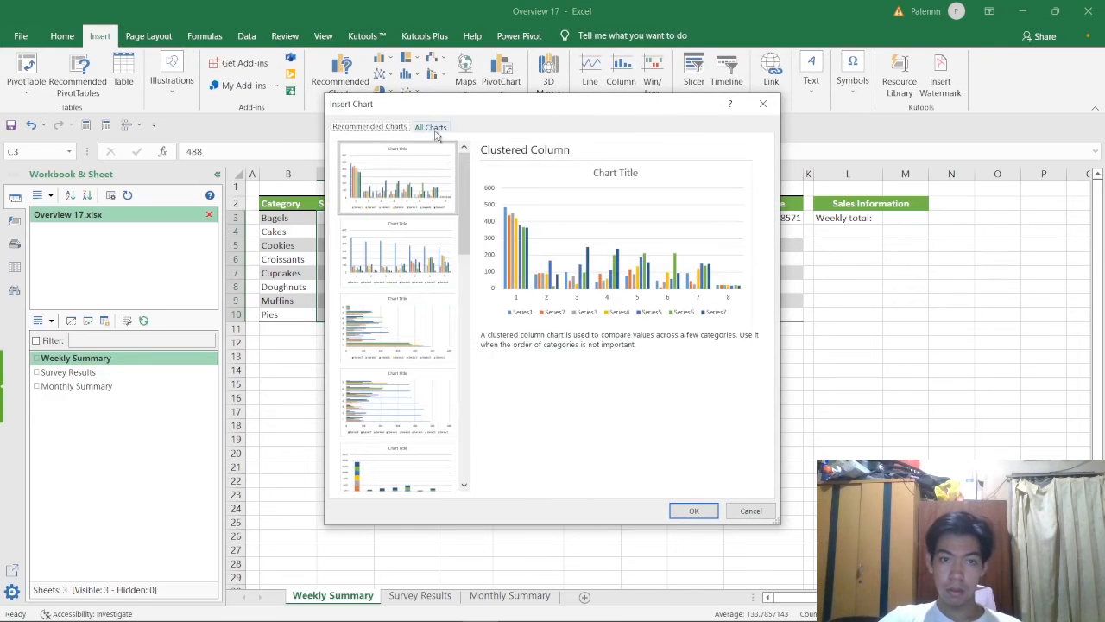
{"action": "left_click", "coordinate": [436, 129]}
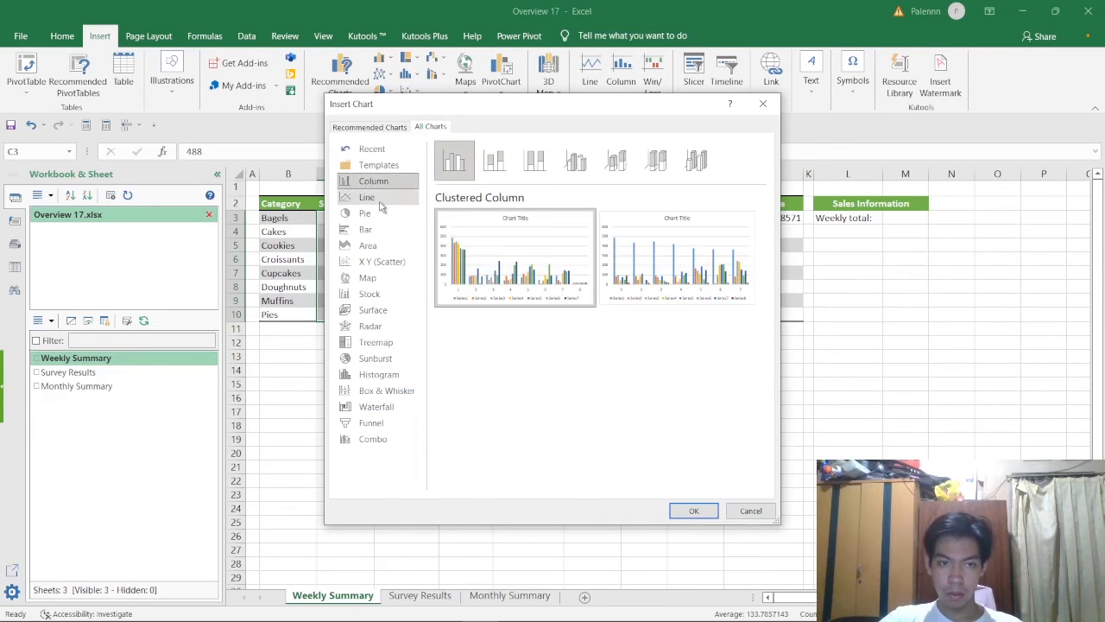
{"action": "key", "text": "alt+Tab"}
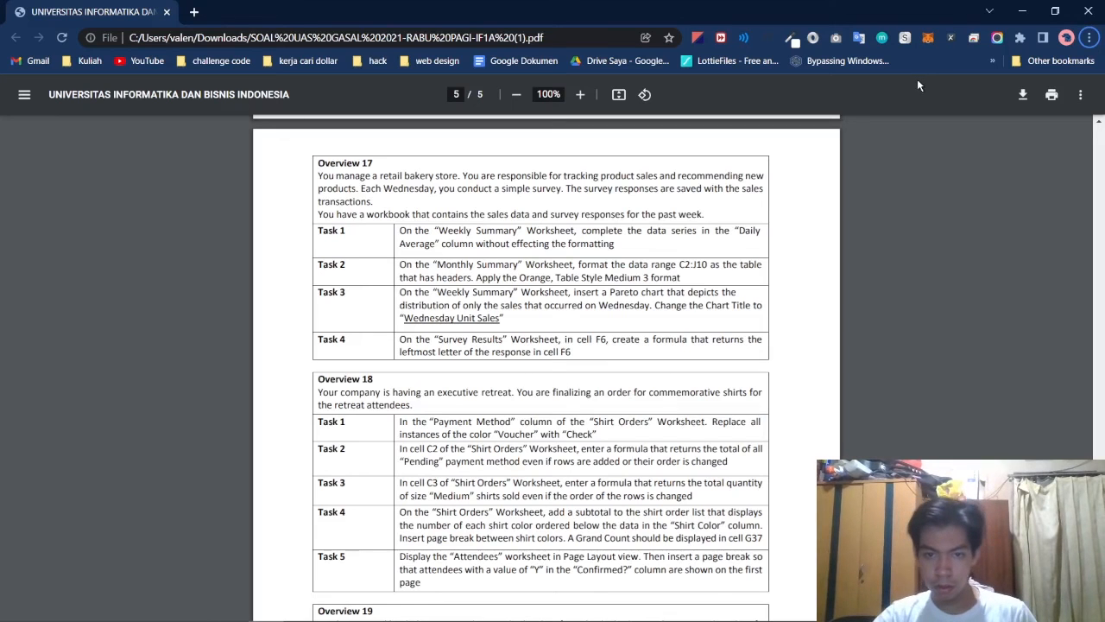
{"action": "key", "text": "alt+Tab"}
{"action": "mouse_move", "coordinate": [682, 218]}
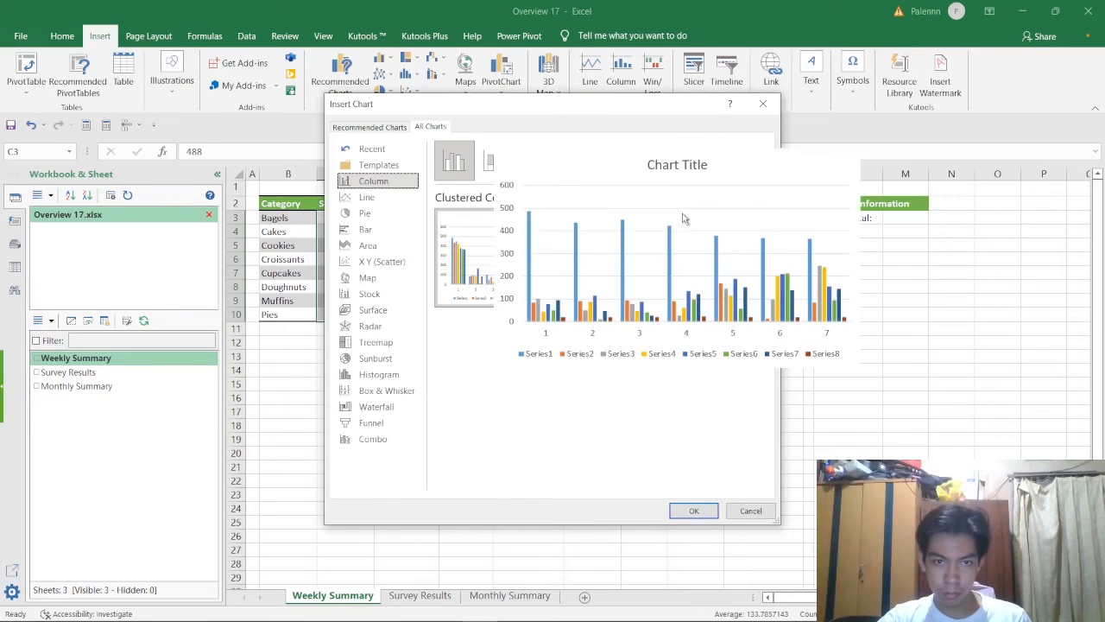
Browse the chart categories from Line to Combo in search of the Pareto chart
{"action": "left_click", "coordinate": [366, 198]}
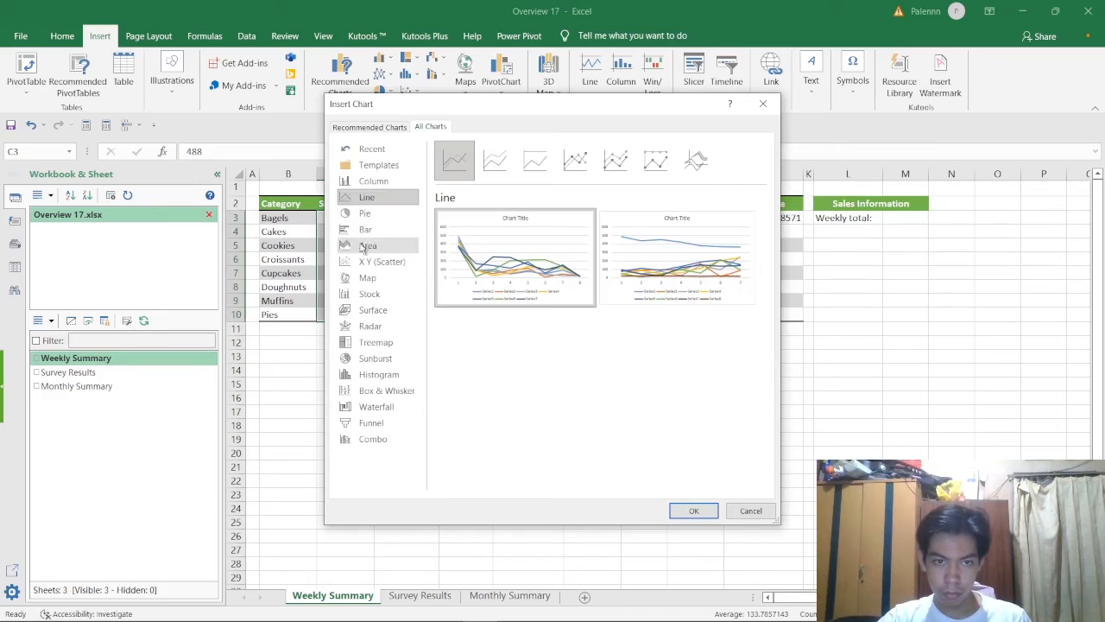
{"action": "left_click", "coordinate": [365, 214]}
{"action": "left_click", "coordinate": [366, 230]}
{"action": "left_click", "coordinate": [369, 246]}
{"action": "left_click", "coordinate": [373, 261]}
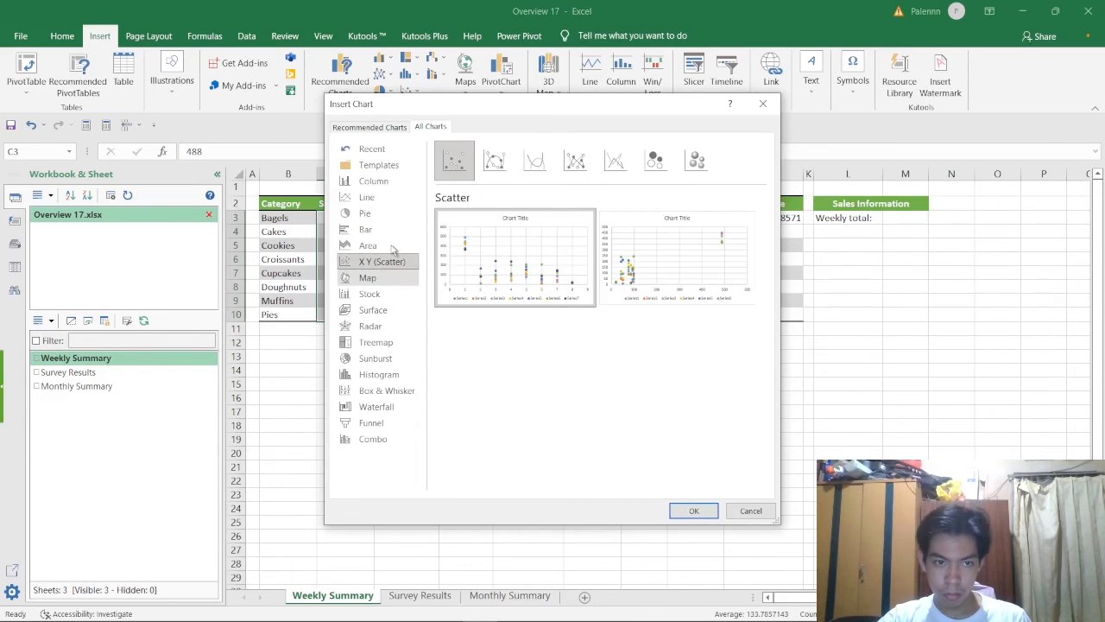
{"action": "left_click", "coordinate": [389, 277]}
{"action": "left_click", "coordinate": [389, 295]}
{"action": "left_click", "coordinate": [389, 310]}
{"action": "left_click", "coordinate": [391, 326]}
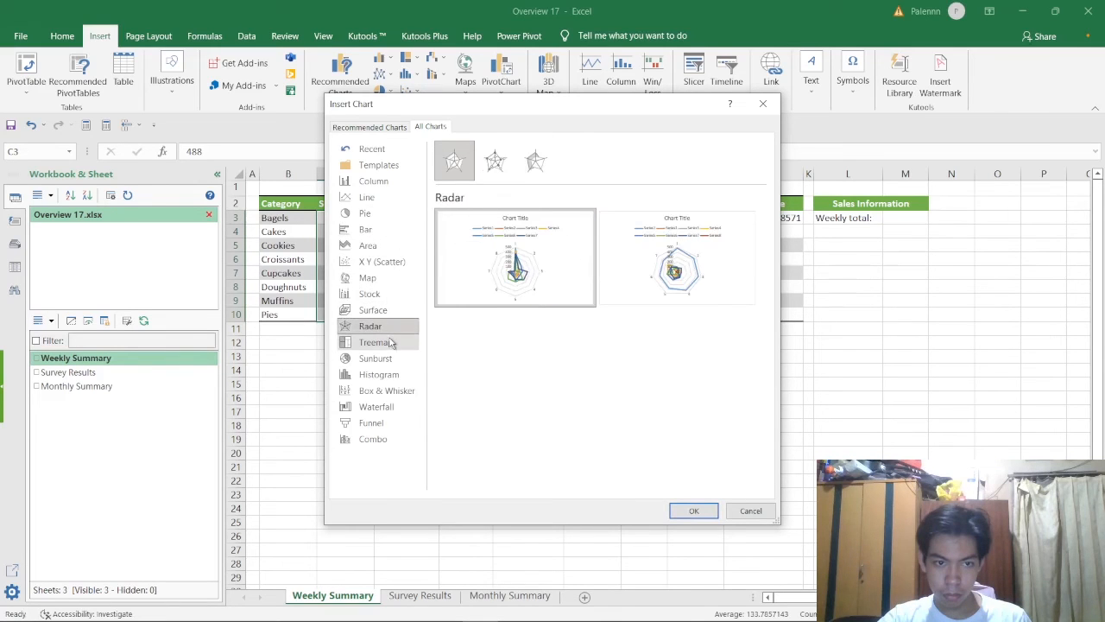
{"action": "left_click", "coordinate": [390, 342]}
{"action": "left_click", "coordinate": [390, 359]}
{"action": "left_click", "coordinate": [390, 375]}
{"action": "left_click", "coordinate": [387, 390]}
{"action": "left_click", "coordinate": [389, 407]}
{"action": "left_click", "coordinate": [388, 423]}
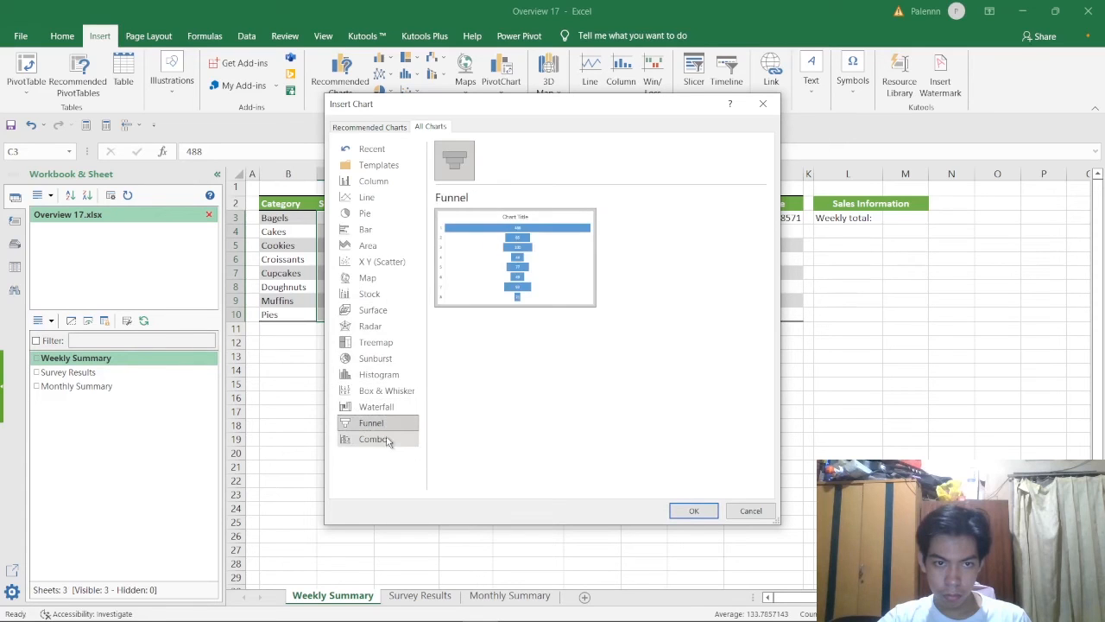
{"action": "left_click", "coordinate": [389, 440]}
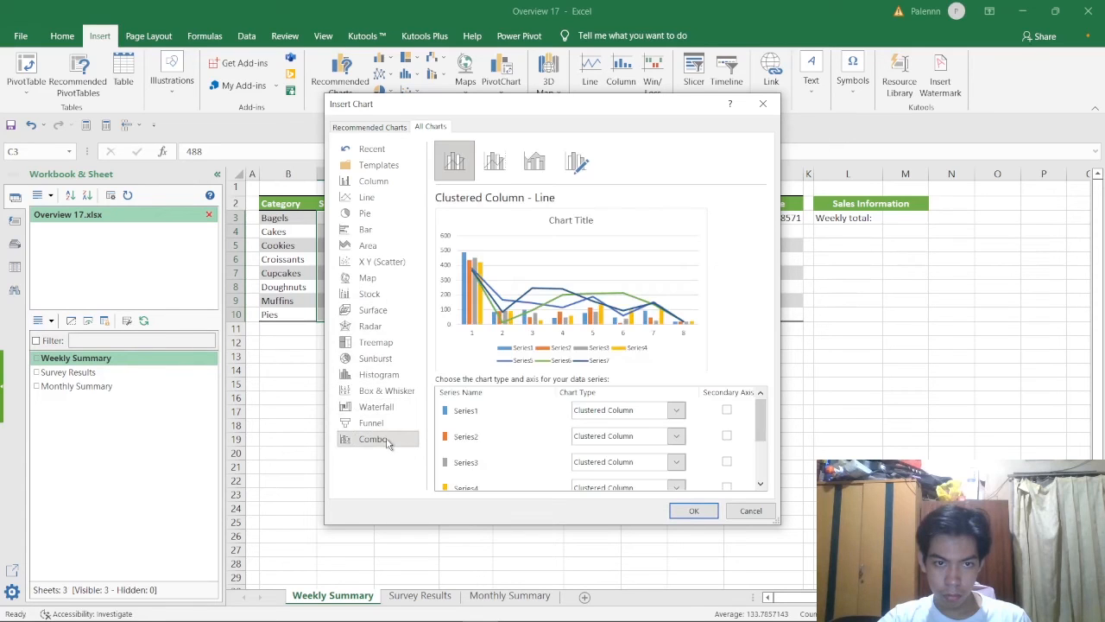
Examine the Column chart variants, including the stacked and 3-D ones, in search of the Pareto chart
{"action": "left_click", "coordinate": [387, 197]}
{"action": "left_click", "coordinate": [380, 181]}
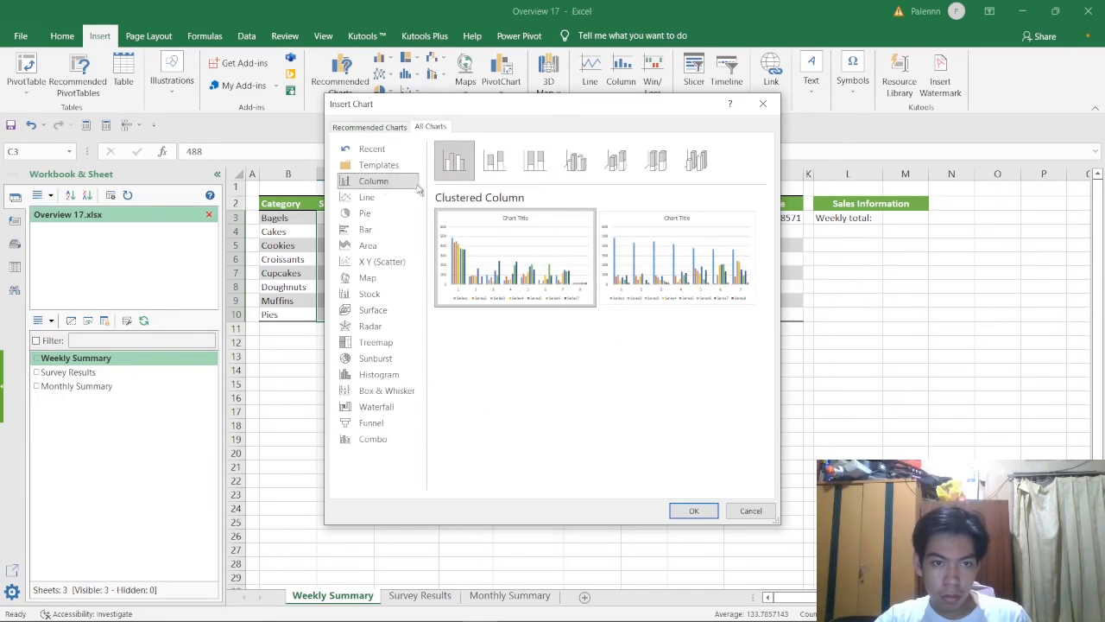
{"action": "left_click", "coordinate": [499, 164]}
{"action": "left_click", "coordinate": [575, 162]}
{"action": "left_click", "coordinate": [617, 163]}
{"action": "left_click", "coordinate": [653, 164]}
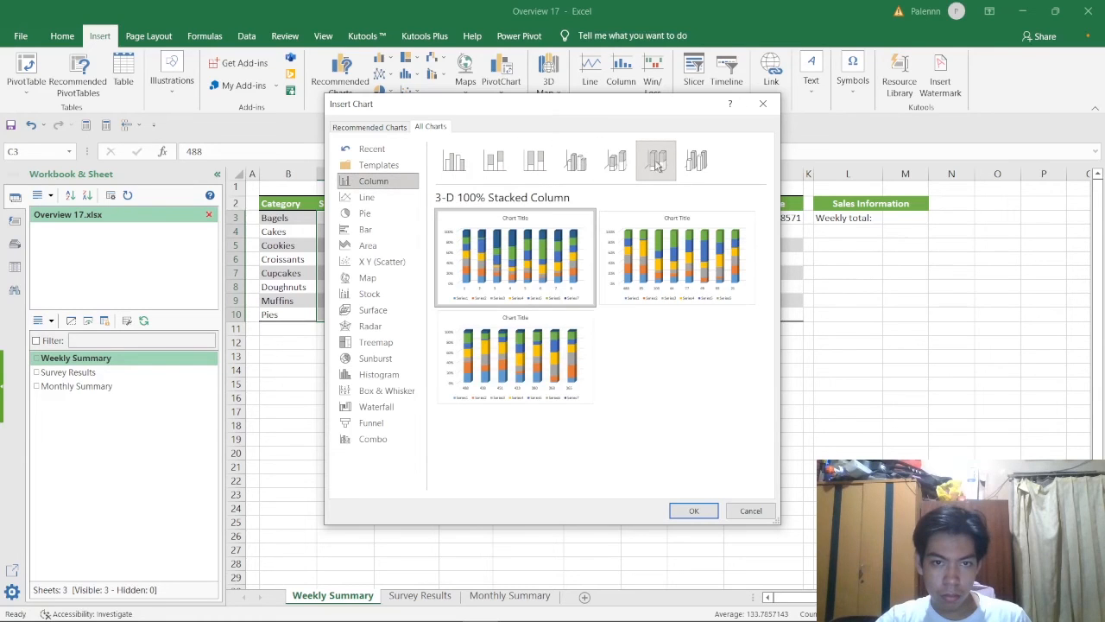
{"action": "left_click", "coordinate": [617, 163]}
{"action": "left_click", "coordinate": [696, 162]}
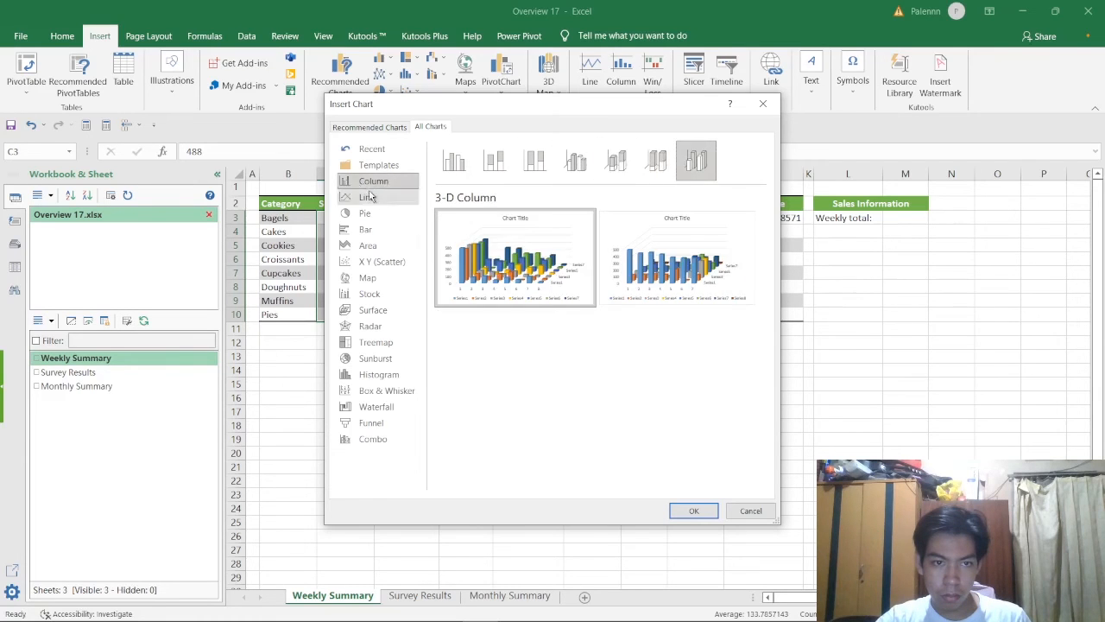
Examine the Line chart variants and the Pie, Bar and Area categories for a Pareto chart, closing the chart dialog at the end
{"action": "left_click", "coordinate": [369, 196]}
{"action": "left_click", "coordinate": [535, 163]}
{"action": "left_click", "coordinate": [615, 162]}
{"action": "left_click", "coordinate": [657, 162]}
{"action": "left_click", "coordinate": [691, 162]}
{"action": "left_click", "coordinate": [364, 213]}
{"action": "left_click", "coordinate": [380, 229]}
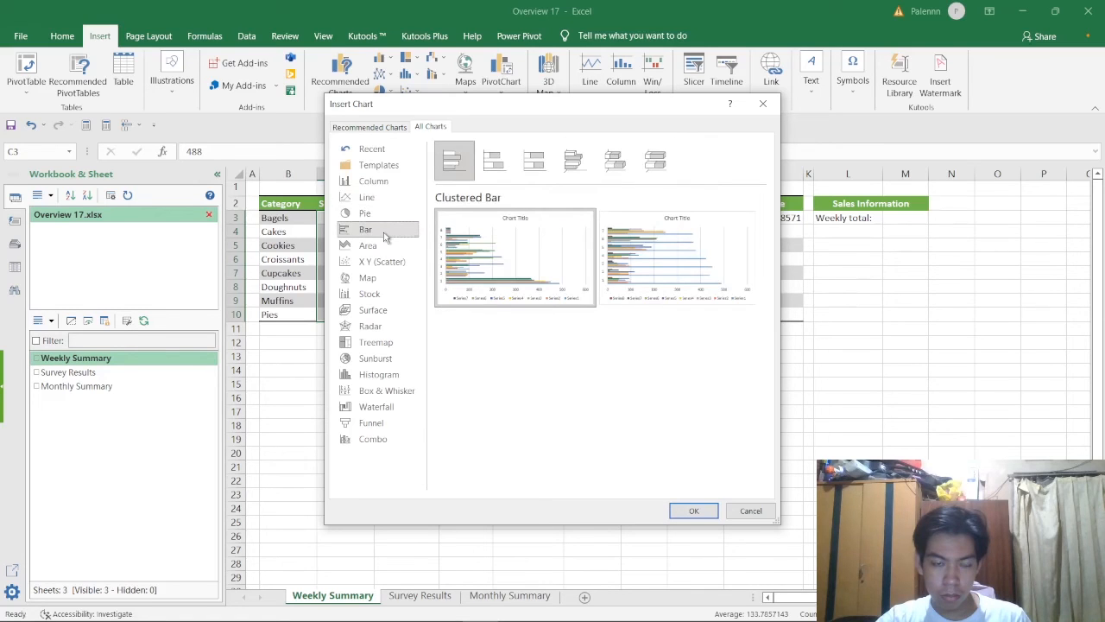
{"action": "left_click", "coordinate": [369, 246]}
{"action": "left_click", "coordinate": [764, 103]}
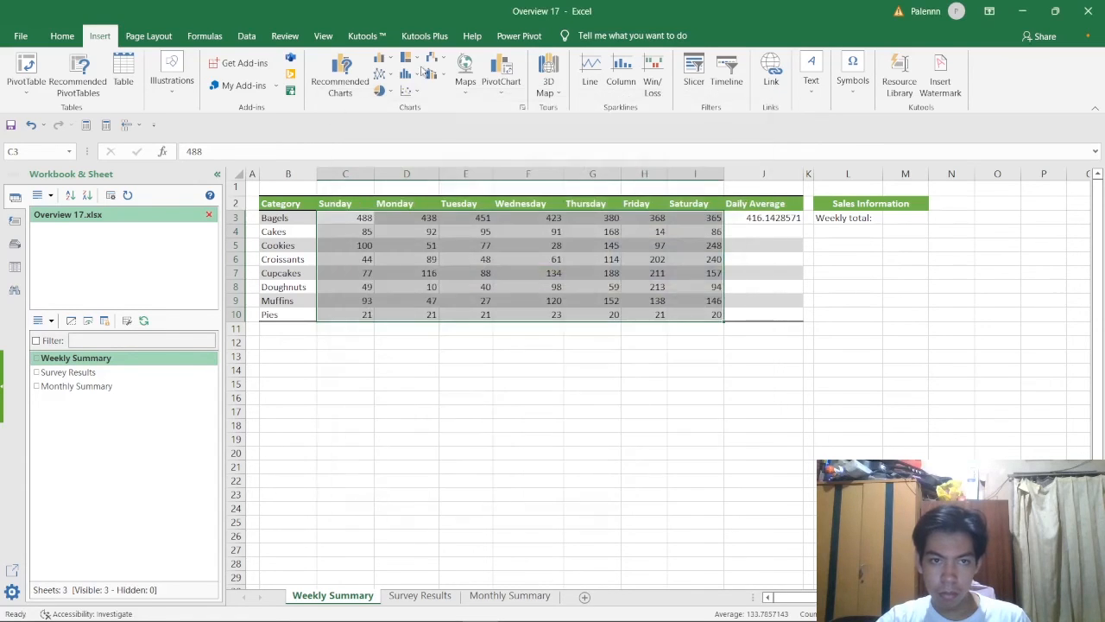
Reopen the recommended charts for the selected sales data and preview the suggestions through the whole list
{"action": "left_click", "coordinate": [340, 76]}
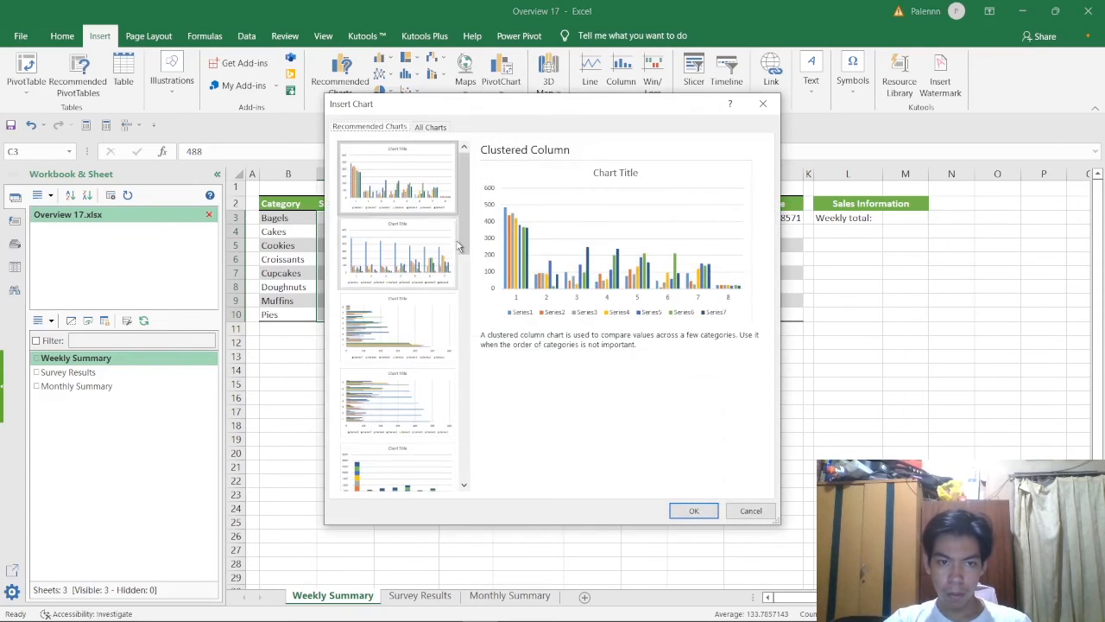
{"action": "left_click", "coordinate": [397, 321]}
{"action": "scroll", "coordinate": [396, 315], "scroll_direction": "down", "scroll_amount": 5}
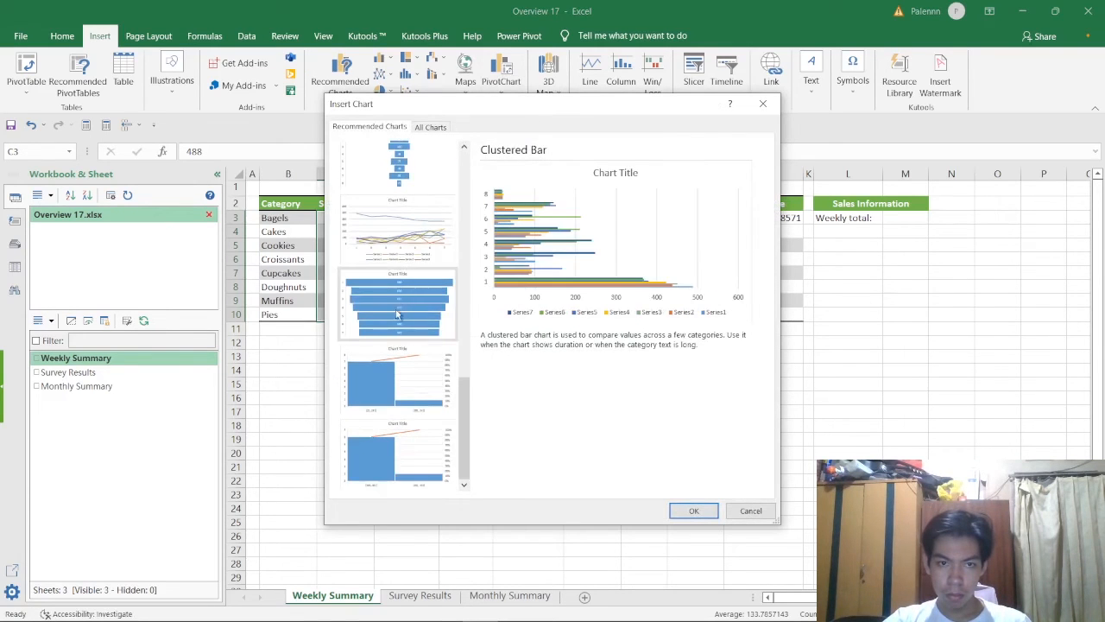
{"action": "left_click", "coordinate": [398, 315]}
{"action": "left_click", "coordinate": [401, 238]}
{"action": "left_click", "coordinate": [400, 178]}
{"action": "scroll", "coordinate": [399, 178], "scroll_direction": "up", "scroll_amount": 10}
{"action": "left_click", "coordinate": [399, 178]}
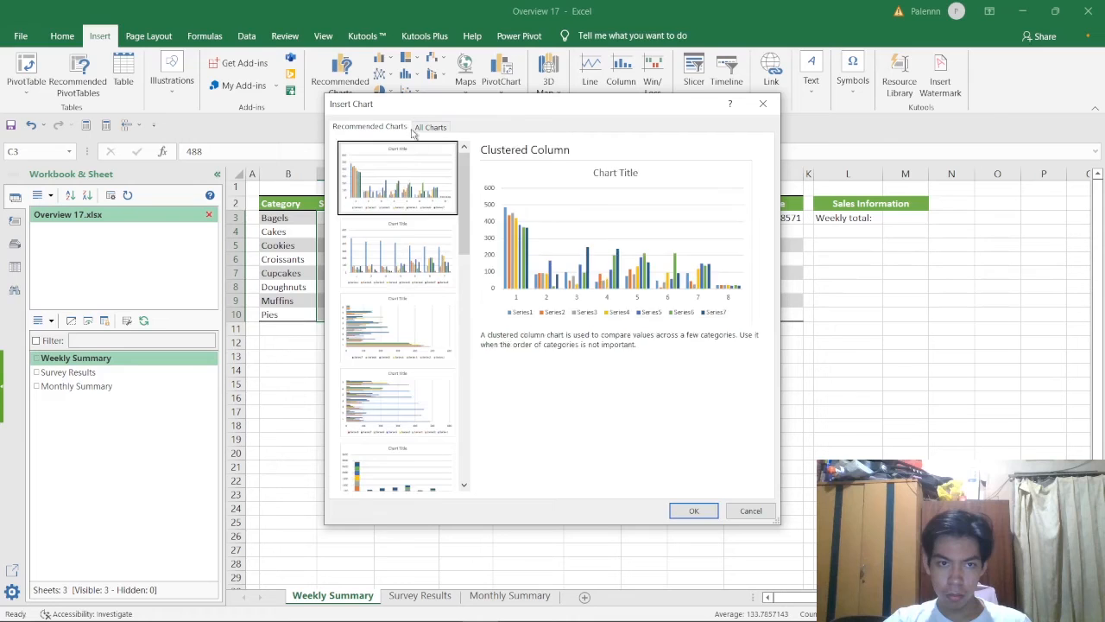
Go through the complete list of chart categories from Line down to Combo in search of the Pareto chart
{"action": "left_click", "coordinate": [414, 130]}
{"action": "left_click", "coordinate": [387, 199]}
{"action": "left_click", "coordinate": [388, 215]}
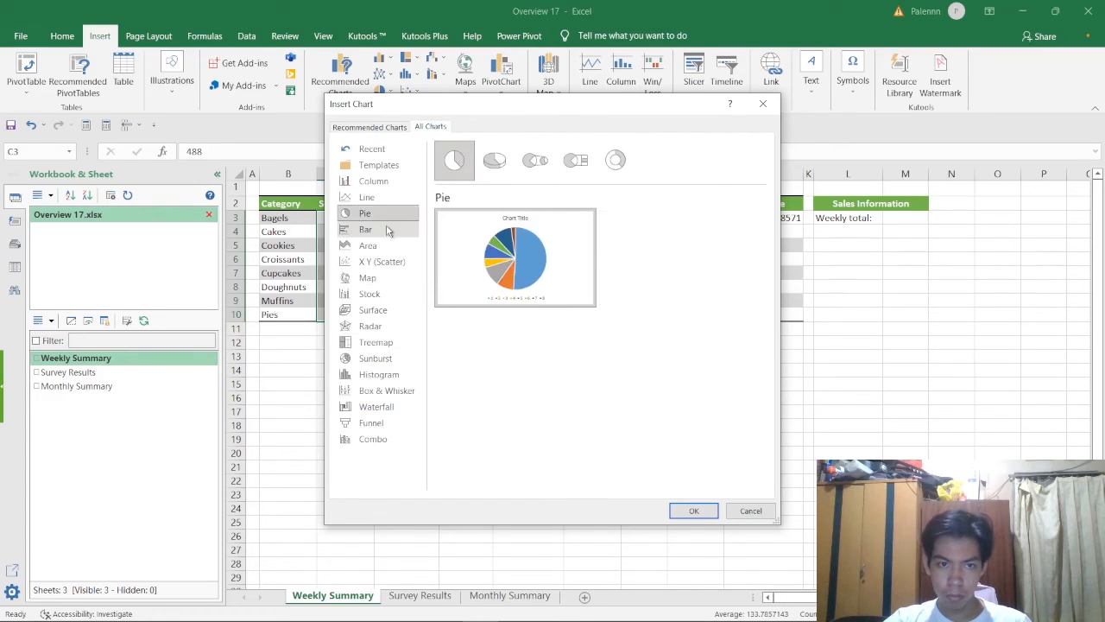
{"action": "left_click", "coordinate": [387, 230]}
{"action": "left_click", "coordinate": [386, 247]}
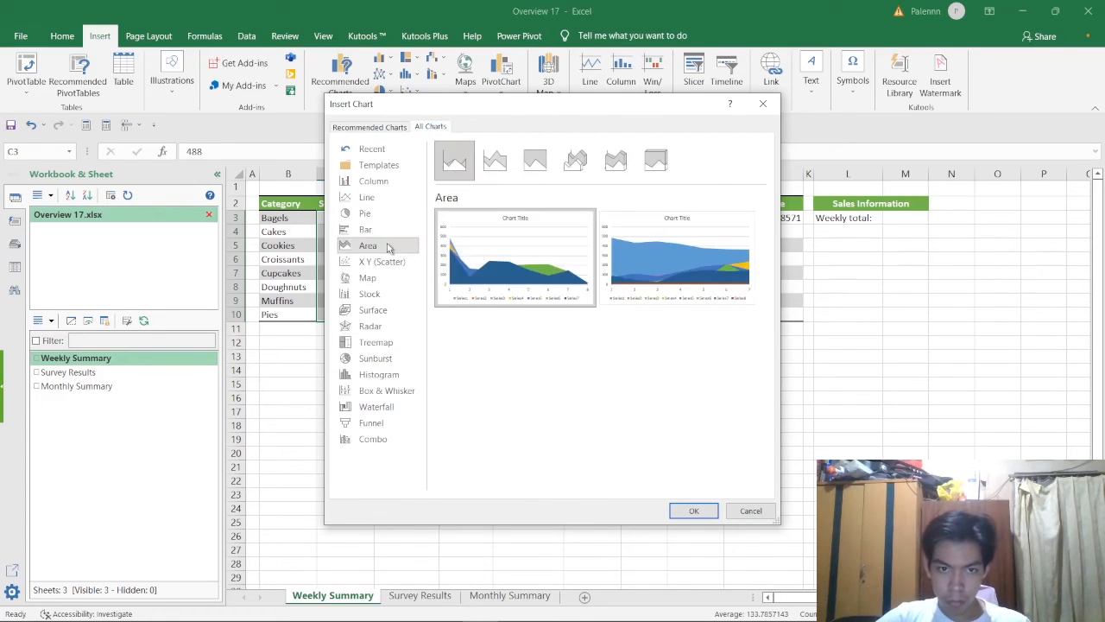
{"action": "key", "text": "Down"}
{"action": "key", "text": "Down"}
{"action": "key", "text": "Down"}
{"action": "key", "text": "Down"}
{"action": "key", "text": "Down"}
{"action": "key", "text": "Down"}
{"action": "key", "text": "Down"}
{"action": "key", "text": "Down"}
{"action": "key", "text": "Down"}
{"action": "key", "text": "Down"}
{"action": "key", "text": "Down"}
{"action": "key", "text": "Down"}
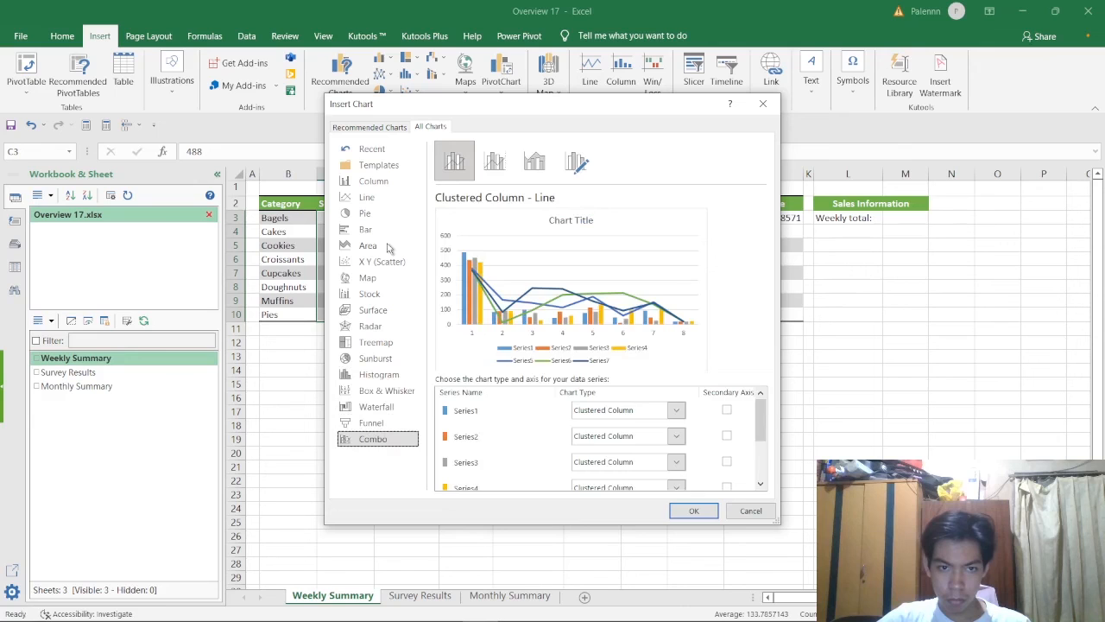
Check the chart categories once more from Column down to Waterfall for a Pareto chart
{"action": "key", "text": "Down"}
{"action": "key", "text": "Down"}
{"action": "key", "text": "Down"}
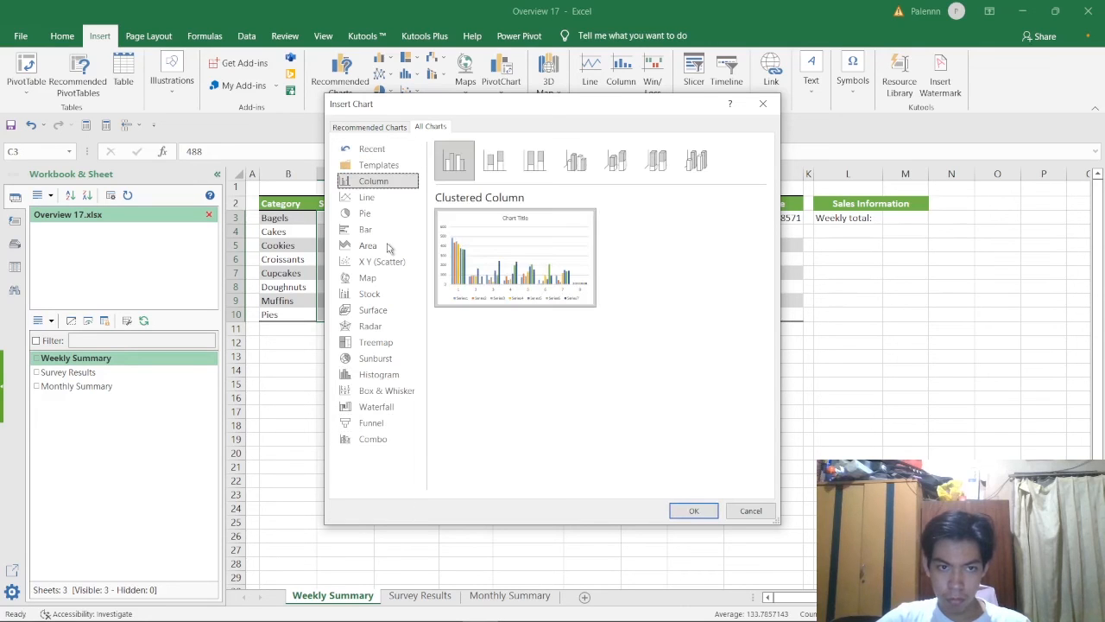
{"action": "key", "text": "Down"}
{"action": "key", "text": "Down"}
{"action": "key", "text": "Down"}
{"action": "key", "text": "Down"}
{"action": "key", "text": "Down"}
{"action": "key", "text": "Down"}
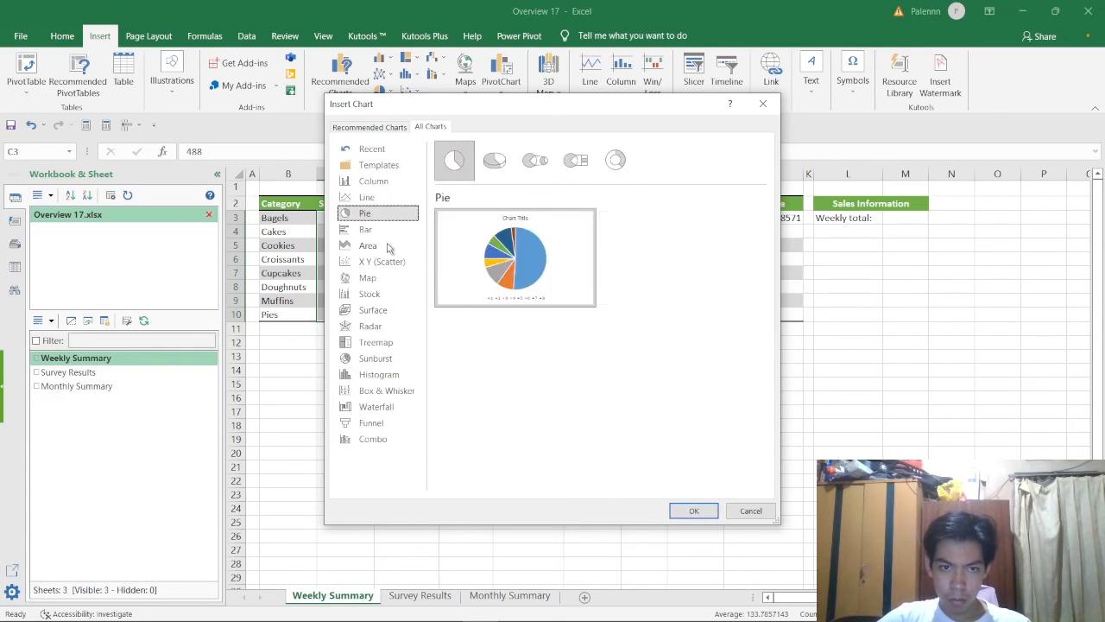
{"action": "key", "text": "Down"}
{"action": "key", "text": "Down"}
{"action": "key", "text": "Down"}
{"action": "key", "text": "Down"}
{"action": "key", "text": "Down"}
{"action": "key", "text": "Down"}
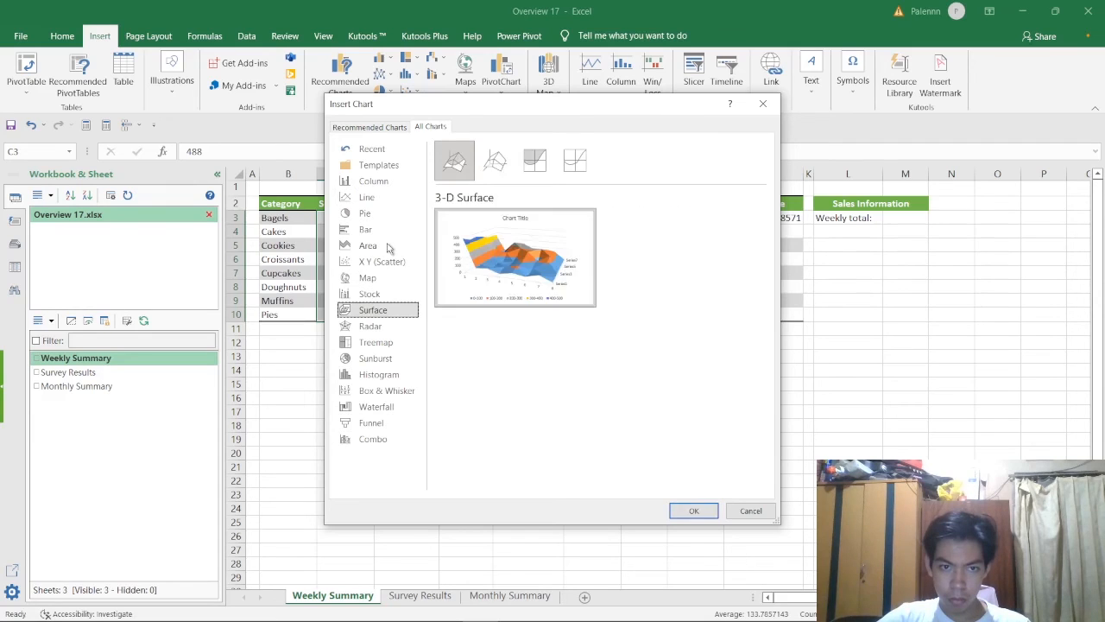
{"action": "key", "text": "Down"}
{"action": "key", "text": "Down"}
{"action": "key", "text": "Down"}
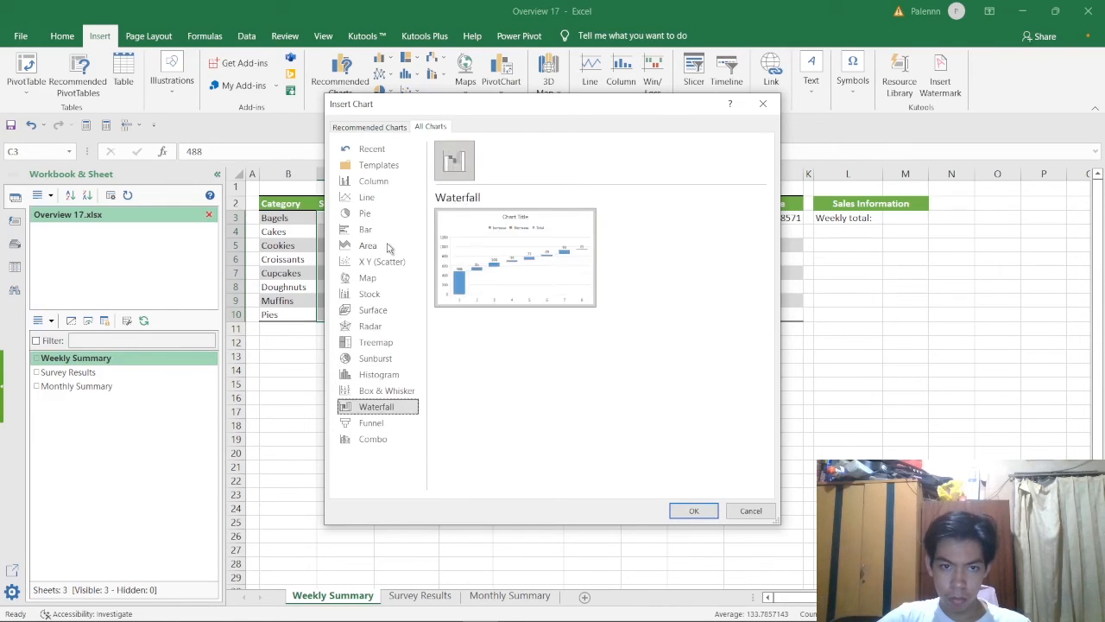
Compare the Histogram category's preview with those of its neighbouring chart categories
{"action": "key", "text": "Up"}
{"action": "key", "text": "Up"}
{"action": "key", "text": "Up"}
{"action": "key", "text": "Up"}
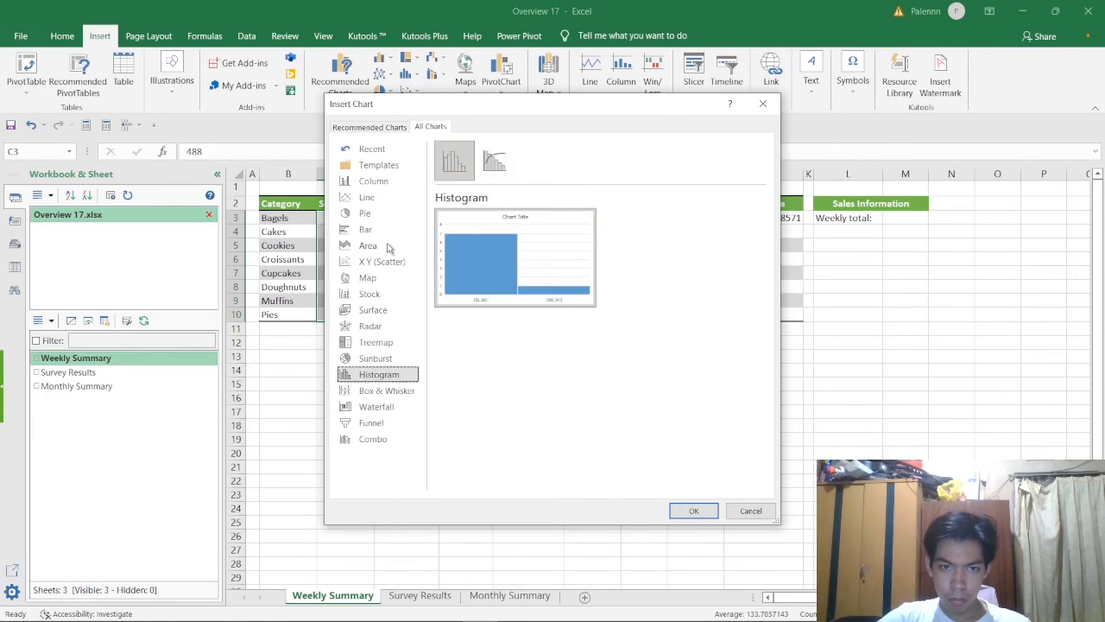
{"action": "key", "text": "Down"}
{"action": "key", "text": "Down"}
{"action": "key", "text": "Up"}
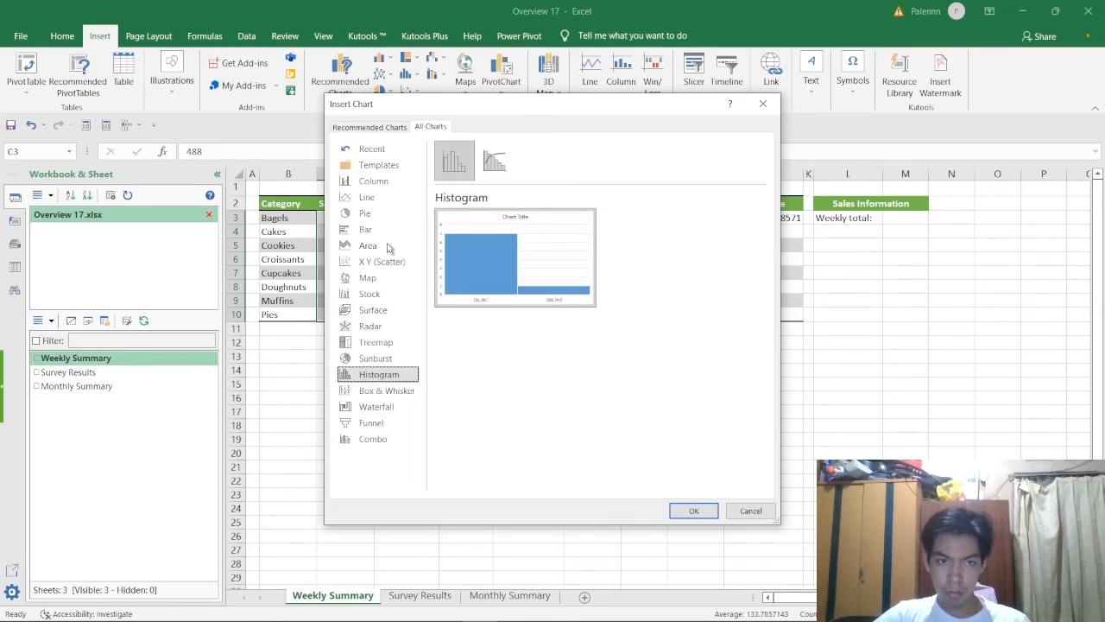
{"action": "key", "text": "Down"}
{"action": "key", "text": "Up"}
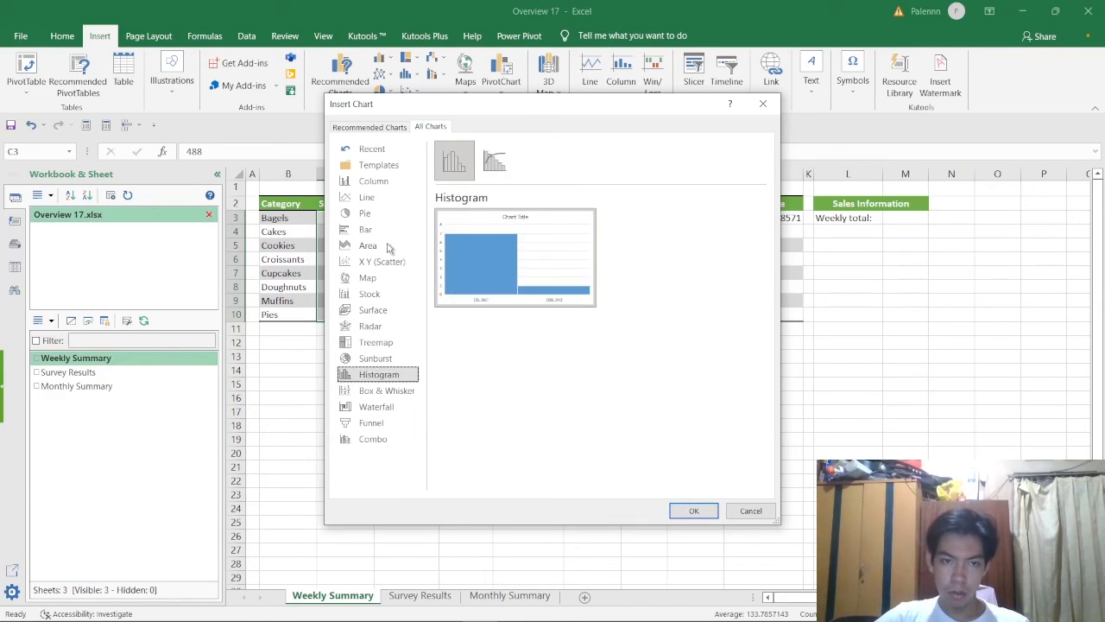
Return to the Column category and preview its stacked and 3-D variants, plus the Line variants up to 3-D Line
{"action": "key", "text": "Up"}
{"action": "key", "text": "Up"}
{"action": "key", "text": "Up"}
{"action": "key", "text": "Up"}
{"action": "key", "text": "Up"}
{"action": "key", "text": "Up"}
{"action": "key", "text": "Up"}
{"action": "key", "text": "Up"}
{"action": "key", "text": "Up"}
{"action": "key", "text": "Up"}
{"action": "key", "text": "Up"}
{"action": "key", "text": "Up"}
{"action": "key", "text": "Tab"}
{"action": "left_click", "coordinate": [490, 164]}
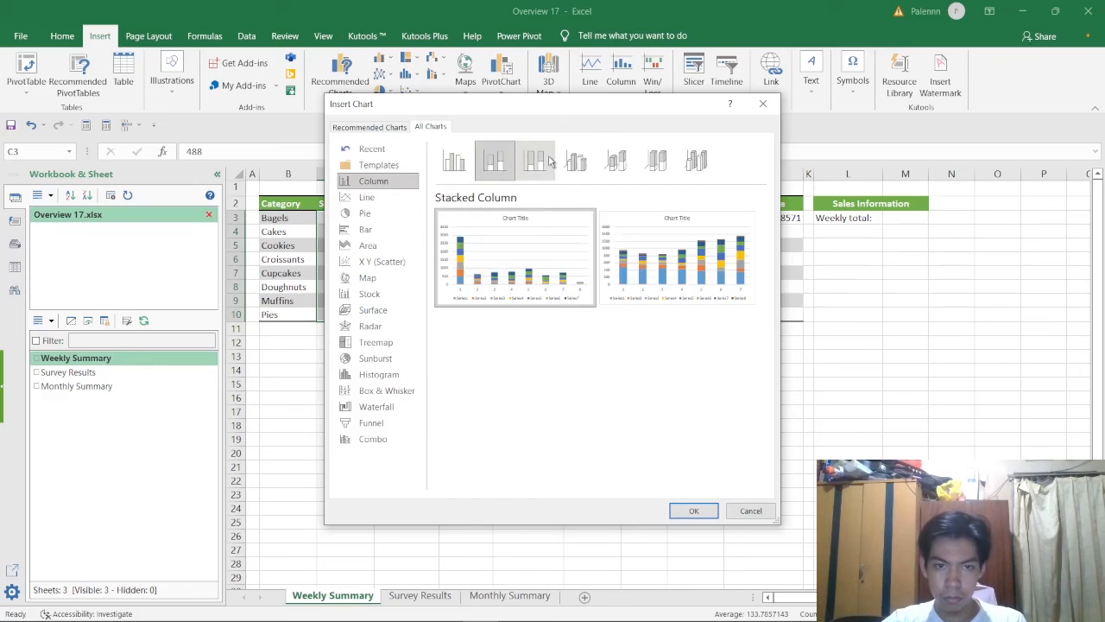
{"action": "left_click", "coordinate": [616, 160]}
{"action": "left_click", "coordinate": [400, 198]}
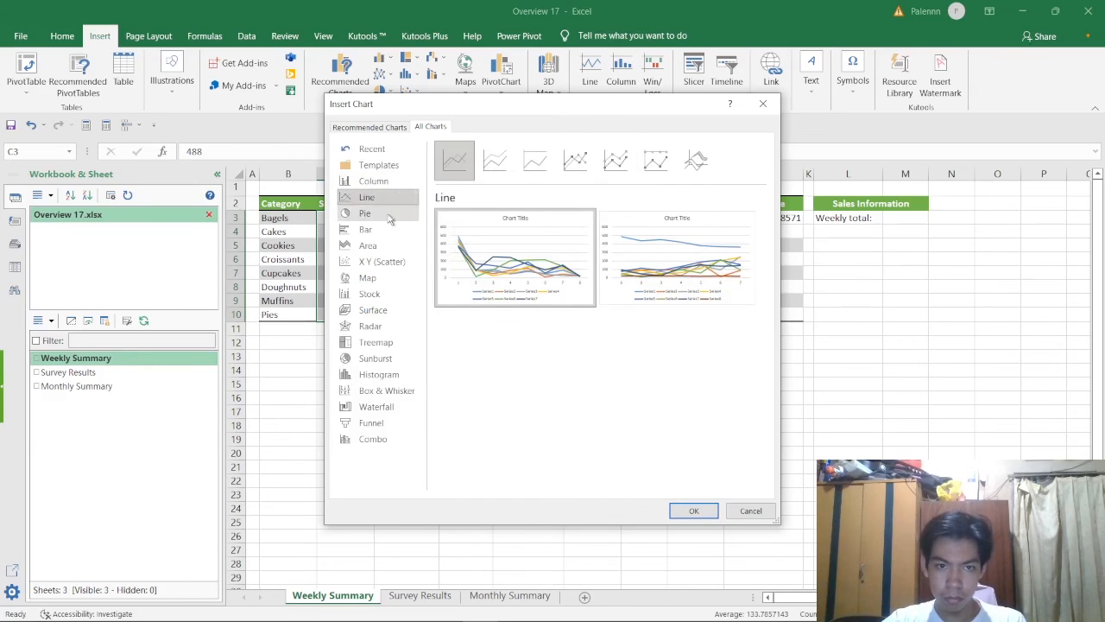
{"action": "left_click", "coordinate": [575, 161]}
{"action": "left_click", "coordinate": [696, 161]}
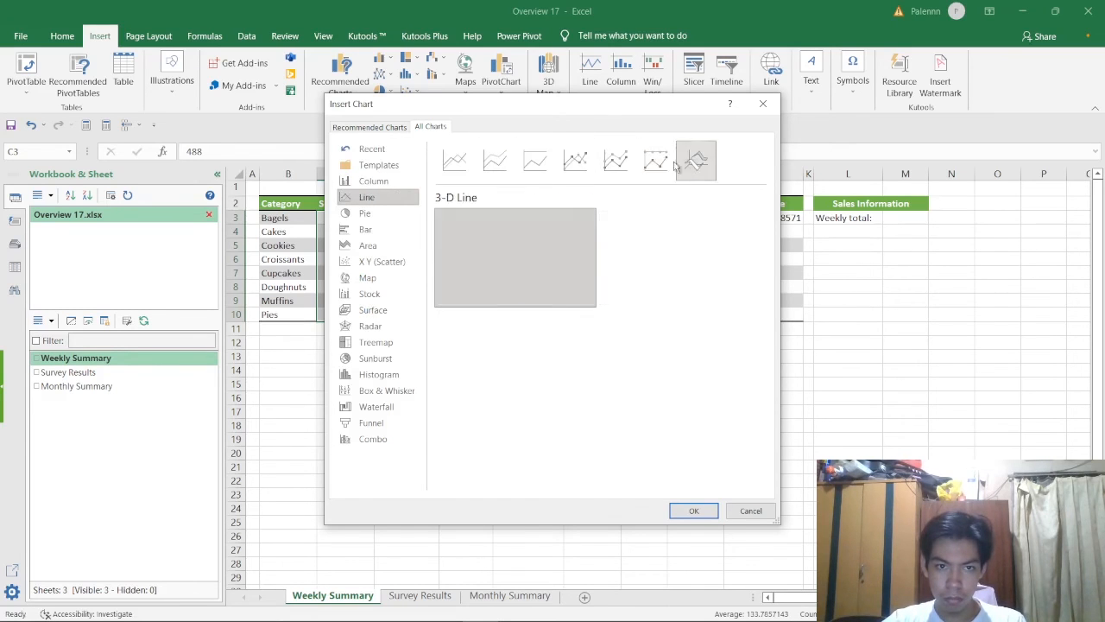
Insert the first of the two recommended Pareto charts for the selected sales data and place it below the sales table
{"action": "left_click", "coordinate": [370, 127]}
{"action": "left_click", "coordinate": [419, 227]}
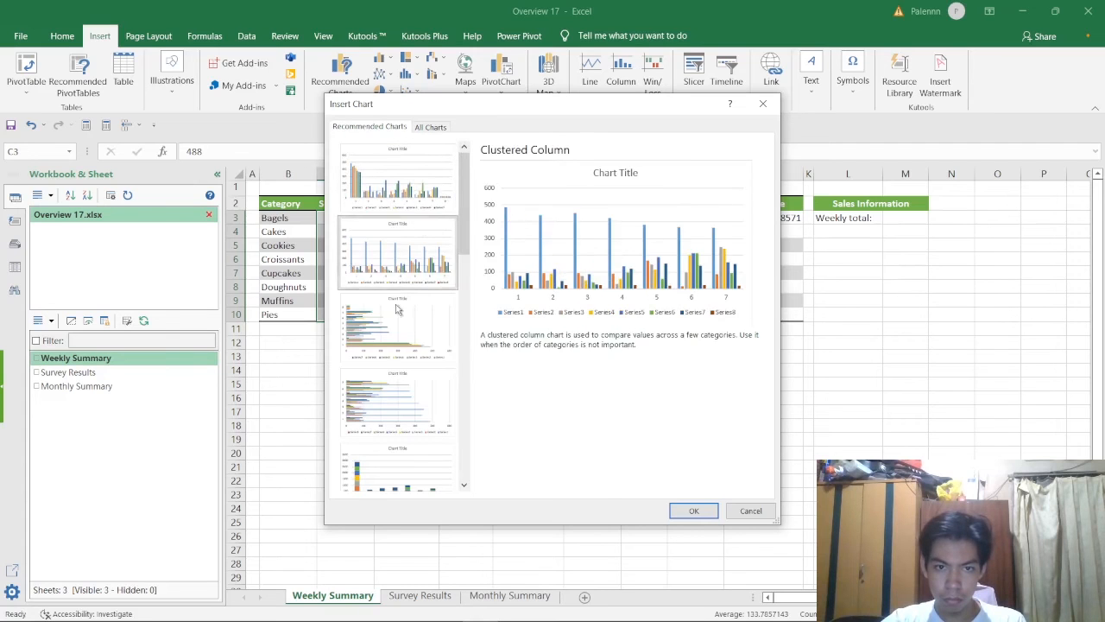
{"action": "left_click", "coordinate": [395, 304]}
{"action": "scroll", "coordinate": [397, 315], "scroll_direction": "down", "scroll_amount": 5}
{"action": "left_click", "coordinate": [398, 261]}
{"action": "scroll", "coordinate": [398, 261], "scroll_direction": "down", "scroll_amount": 1}
{"action": "left_click", "coordinate": [397, 304]}
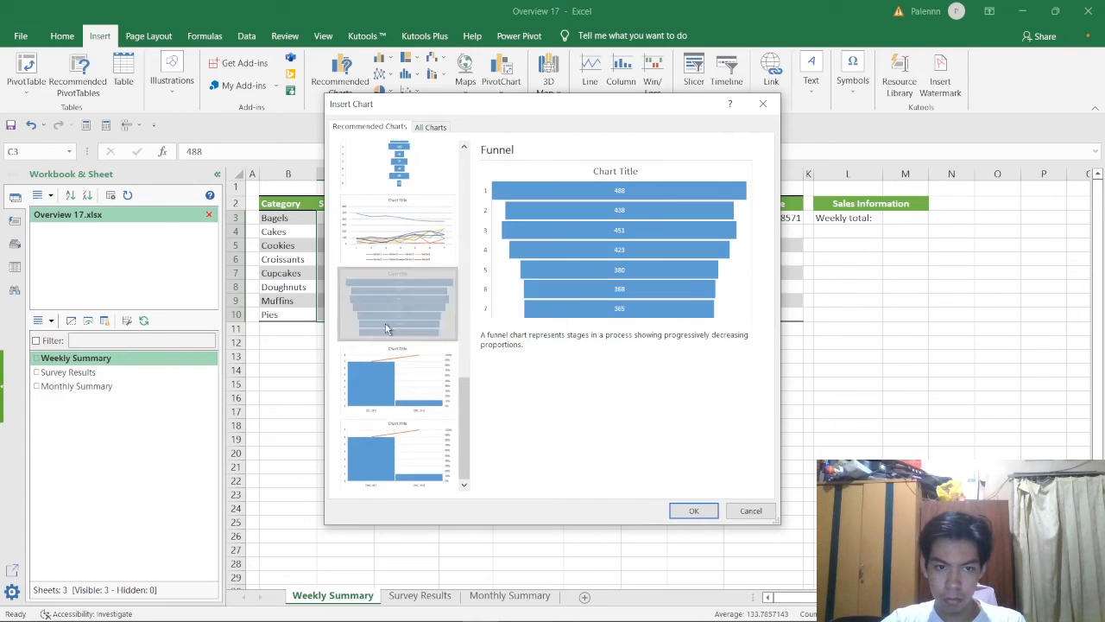
{"action": "left_click", "coordinate": [417, 386]}
{"action": "key", "text": "Up"}
{"action": "left_click", "coordinate": [383, 381]}
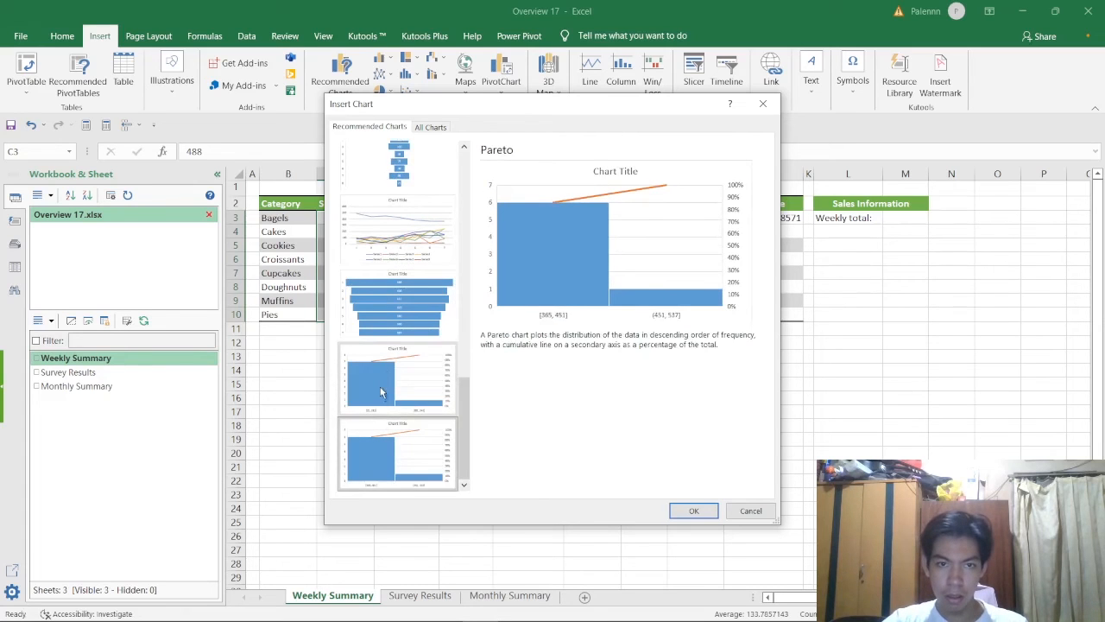
{"action": "left_click", "coordinate": [688, 510]}
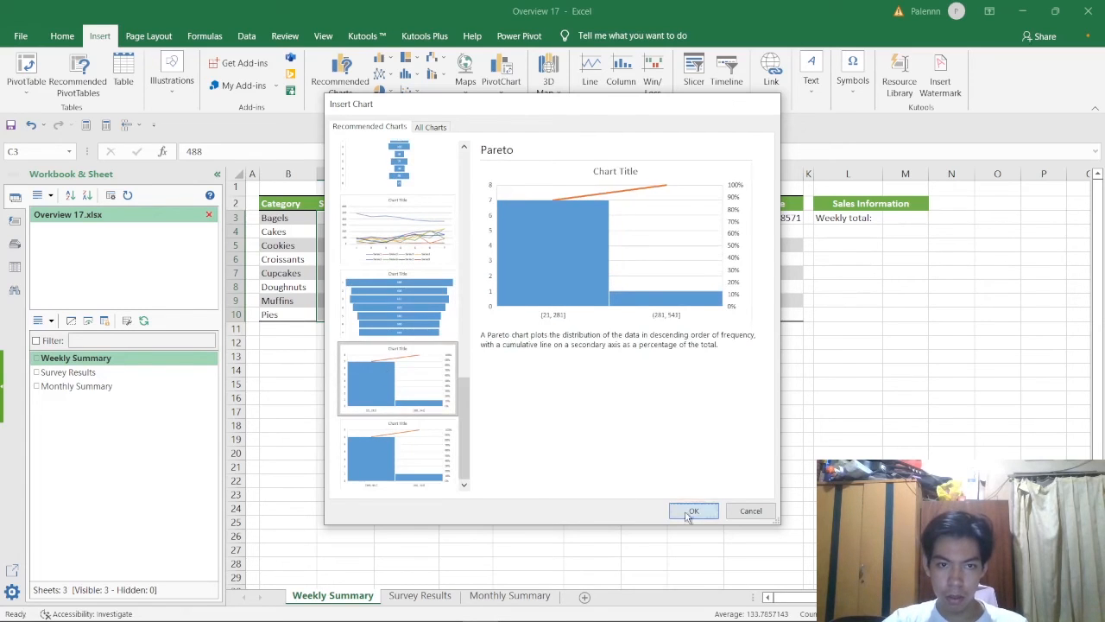
{"action": "left_click_drag", "start_coordinate": [735, 337], "coordinate": [652, 333]}
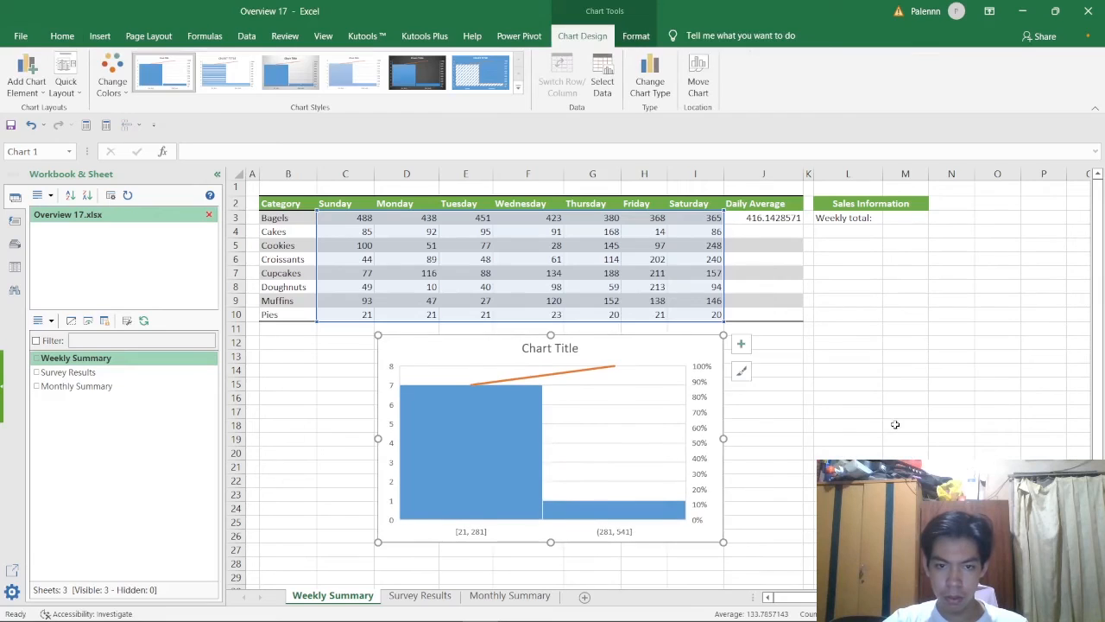
Change the Pareto chart's title to "Pareto chart"
{"action": "key", "text": "alt+Tab"}
{"action": "key", "text": "alt+Tab"}
{"action": "left_click", "coordinate": [566, 349]}
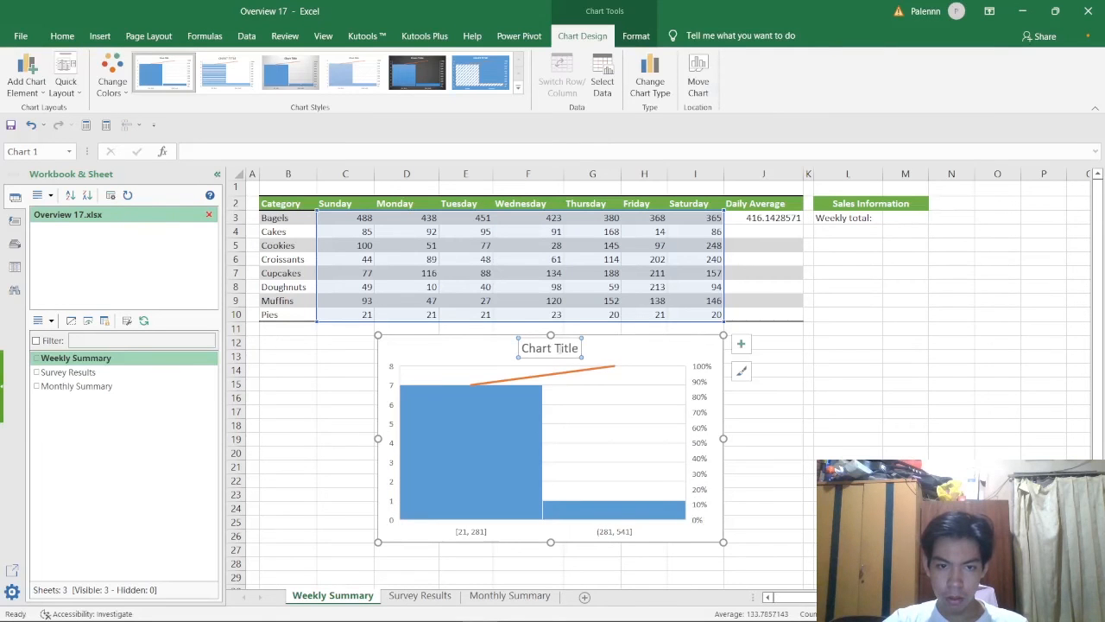
{"action": "triple_click", "coordinate": [549, 348]}
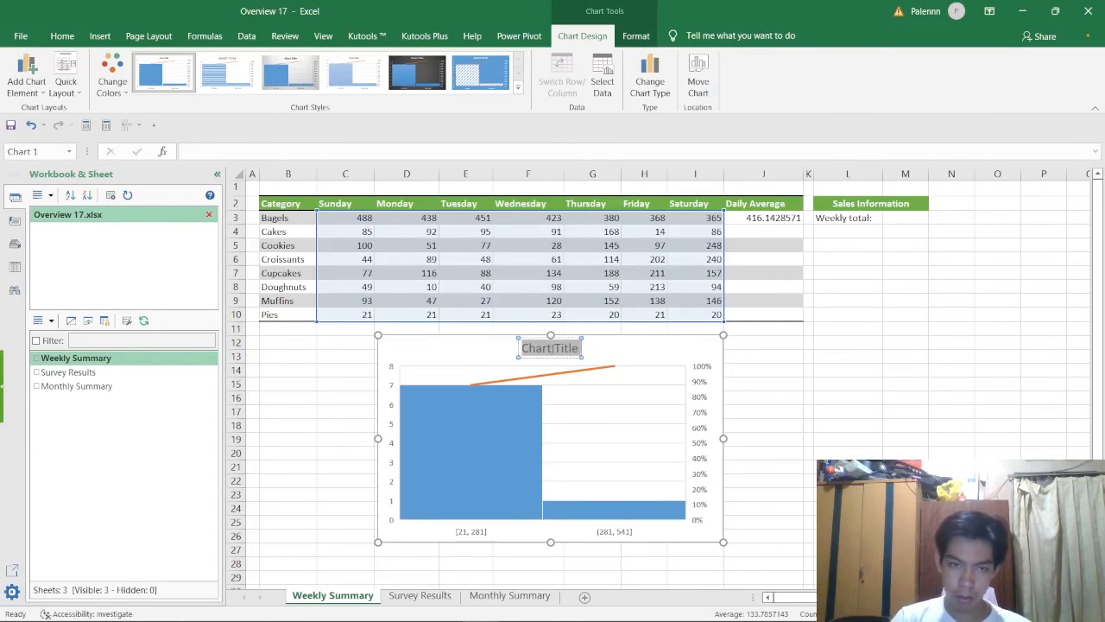
{"action": "type", "text": "Pareto"}
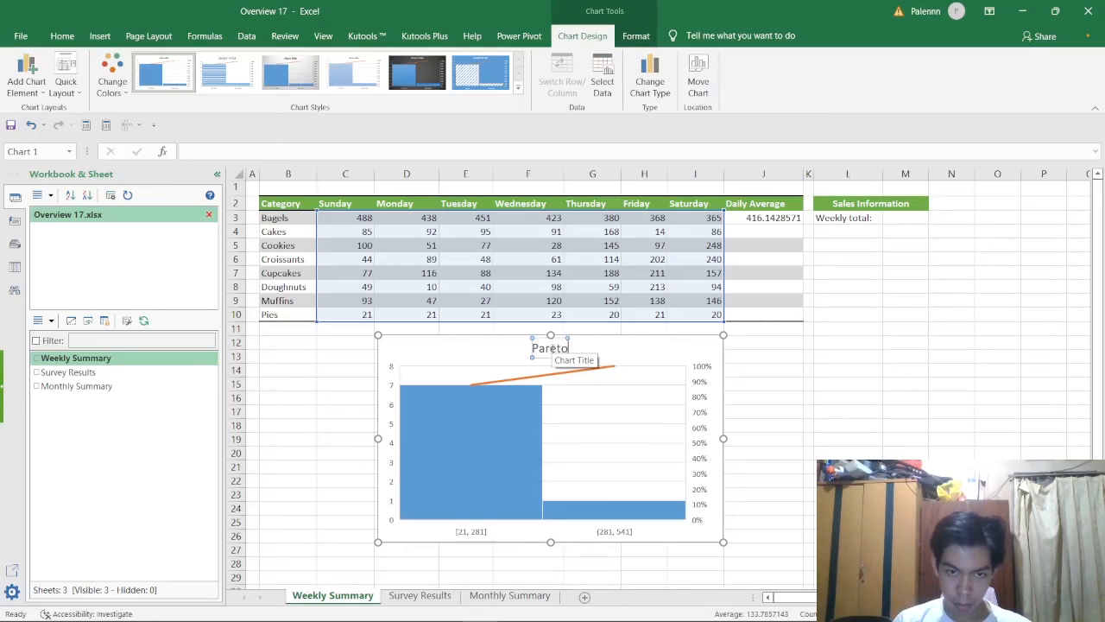
{"action": "type", "text": " (chart)"}
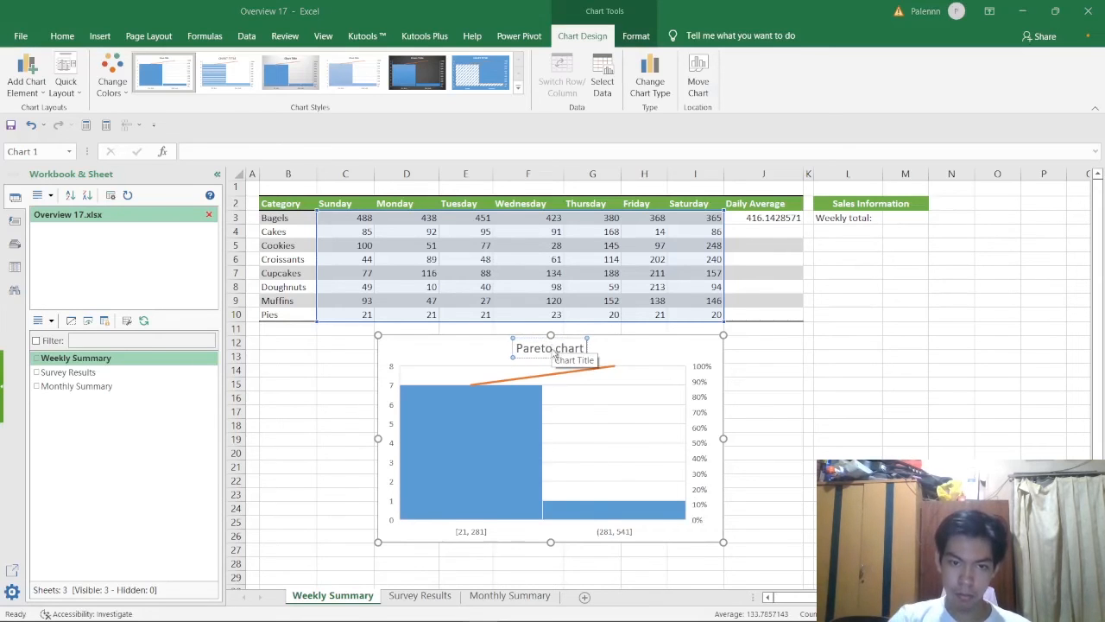
Check the required title in Task 3 of the Chrome PDF and change the chart title to "Wednesday Unit sales"
{"action": "key", "text": "alt+Tab"}
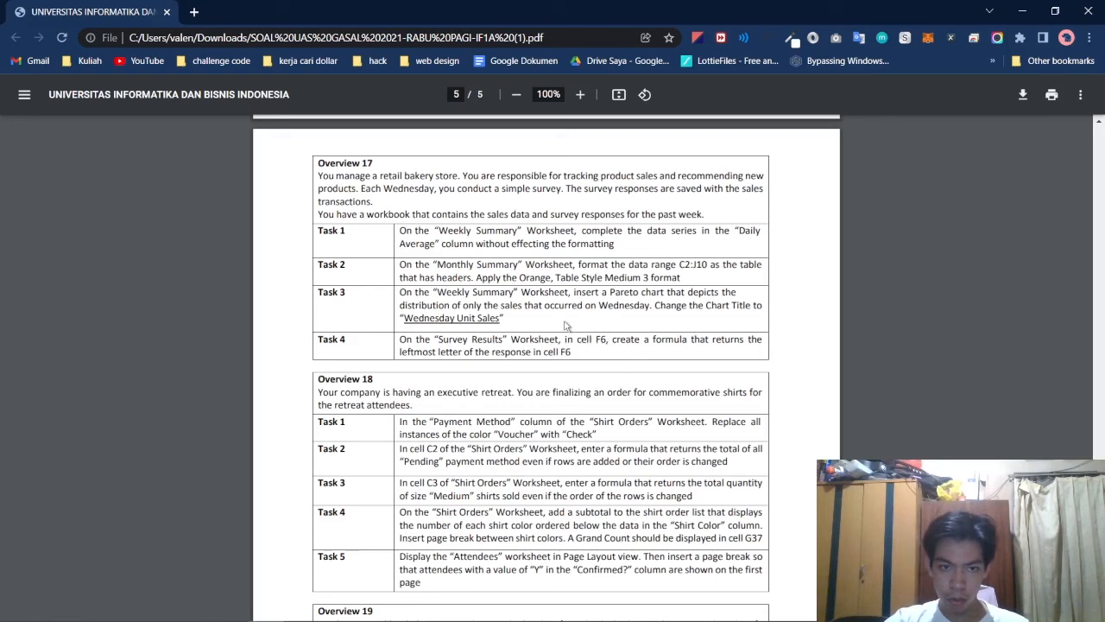
{"action": "key", "text": "alt+Tab"}
{"action": "key", "text": "ctrl+a"}
{"action": "key", "text": "BackSpace"}
{"action": "type", "text": "Wedne"}
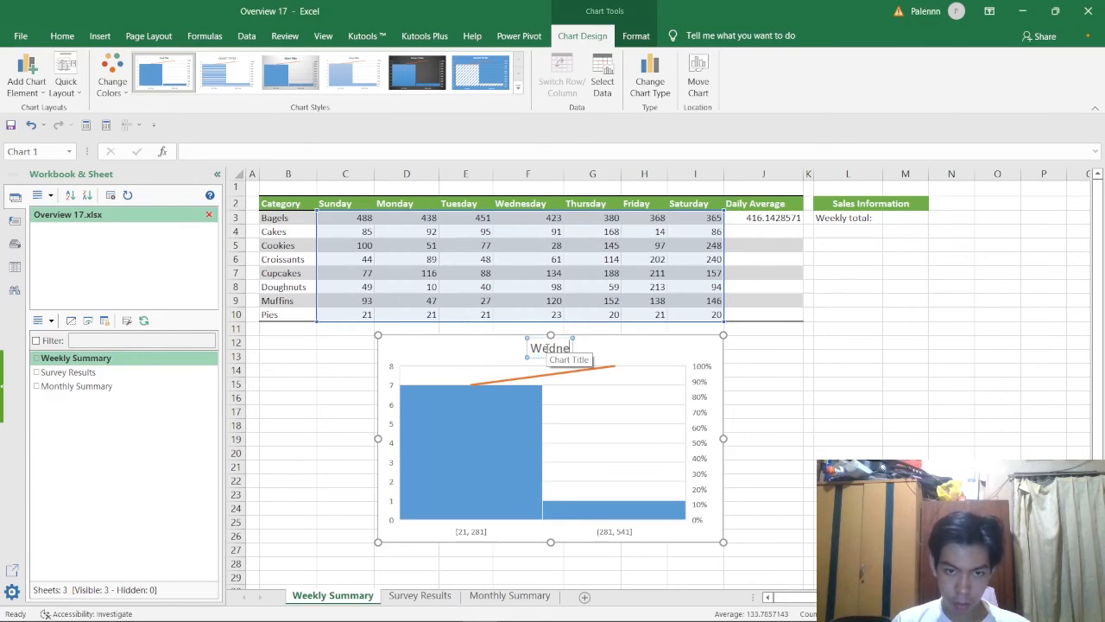
{"action": "type", "text": "sday Unit"}
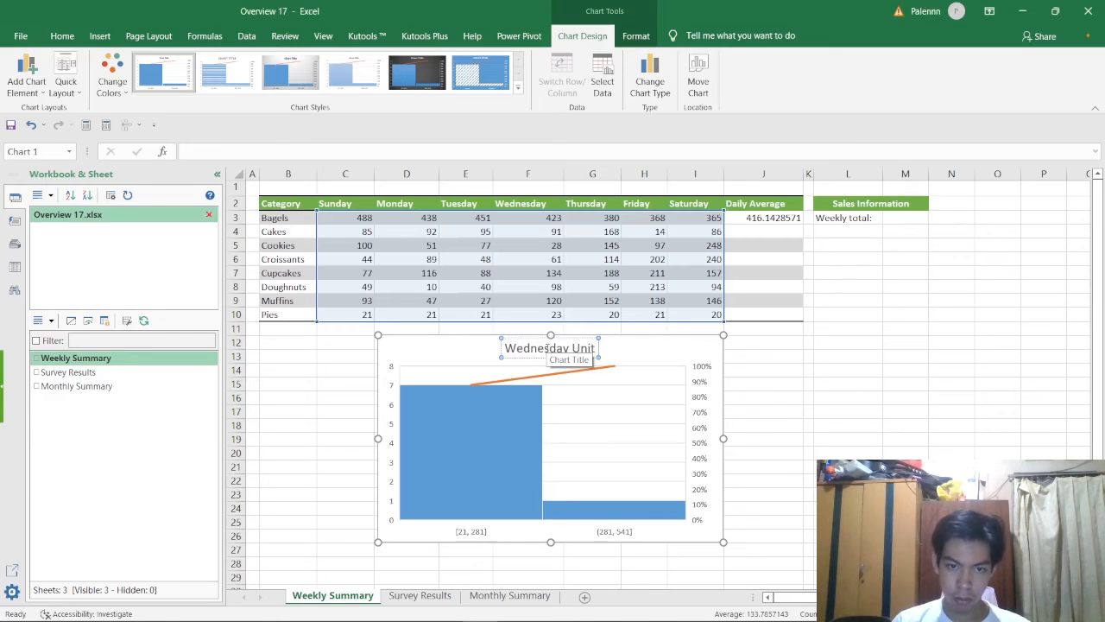
{"action": "type", "text": " sales"}
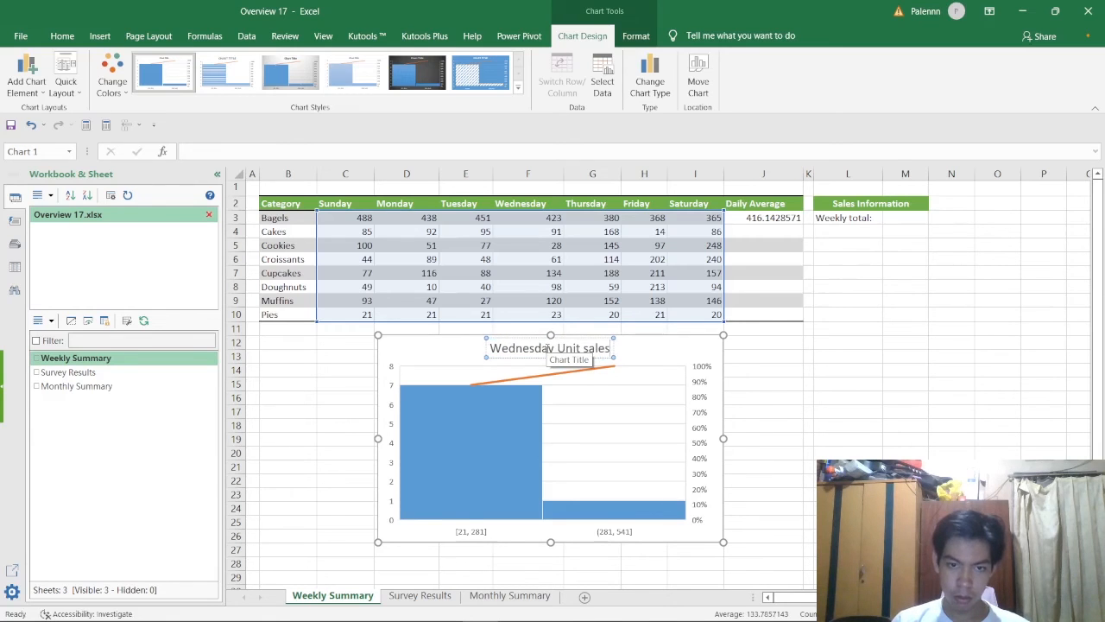
Recheck Task 3 in the Chrome PDF, deselect the chart in Excel, and read Task 4 in the PDF
{"action": "key", "text": "alt+Tab"}
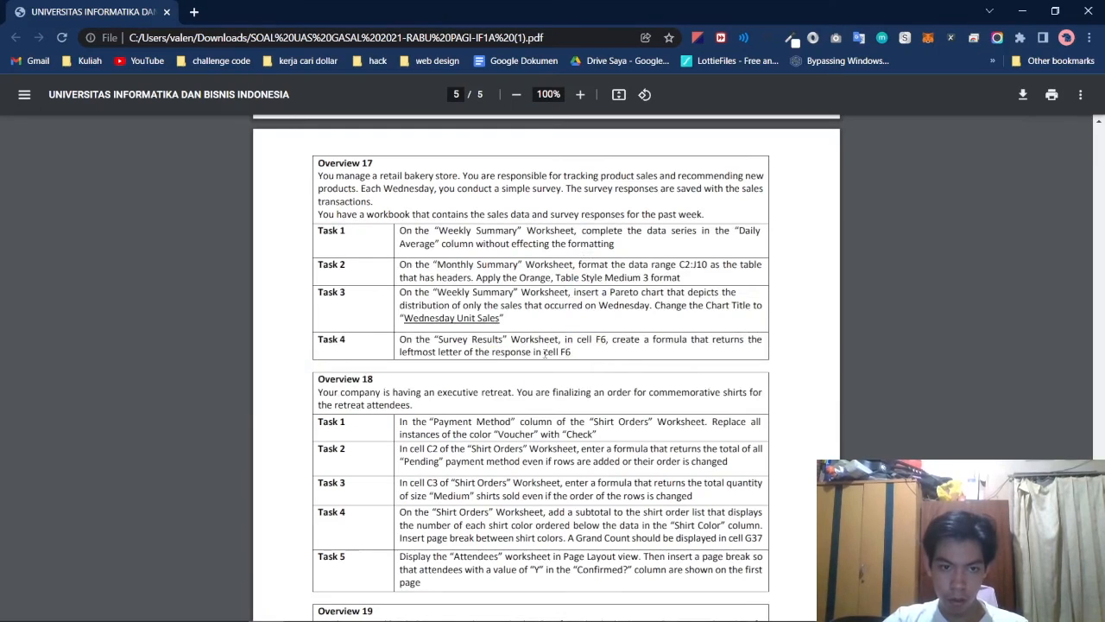
{"action": "key", "text": "alt+Tab"}
{"action": "left_click", "coordinate": [820, 400]}
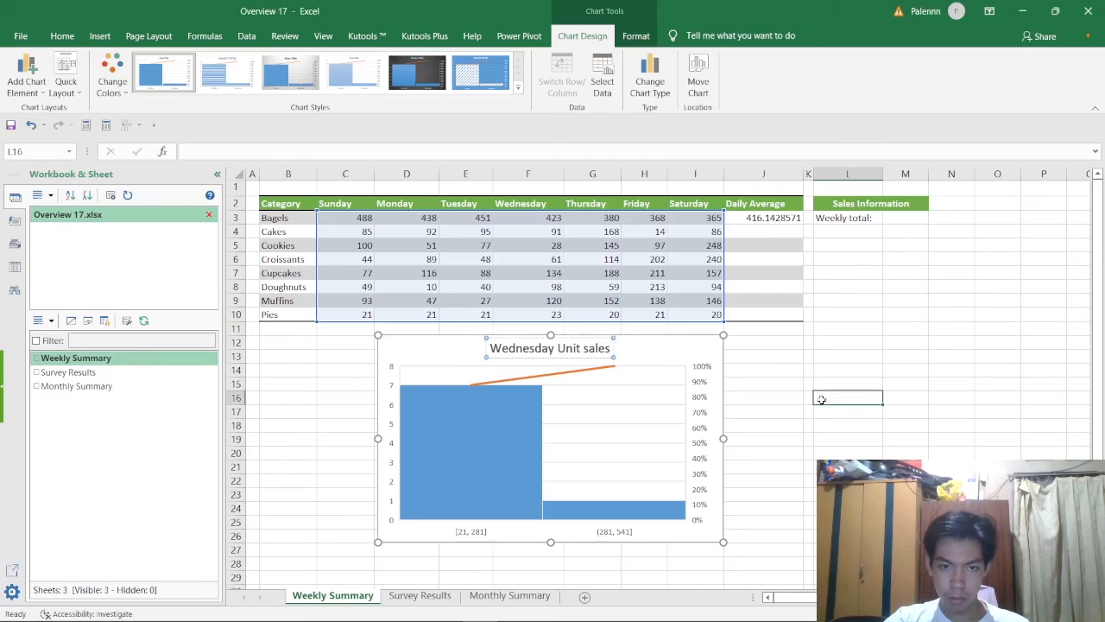
{"action": "key", "text": "alt+Tab"}
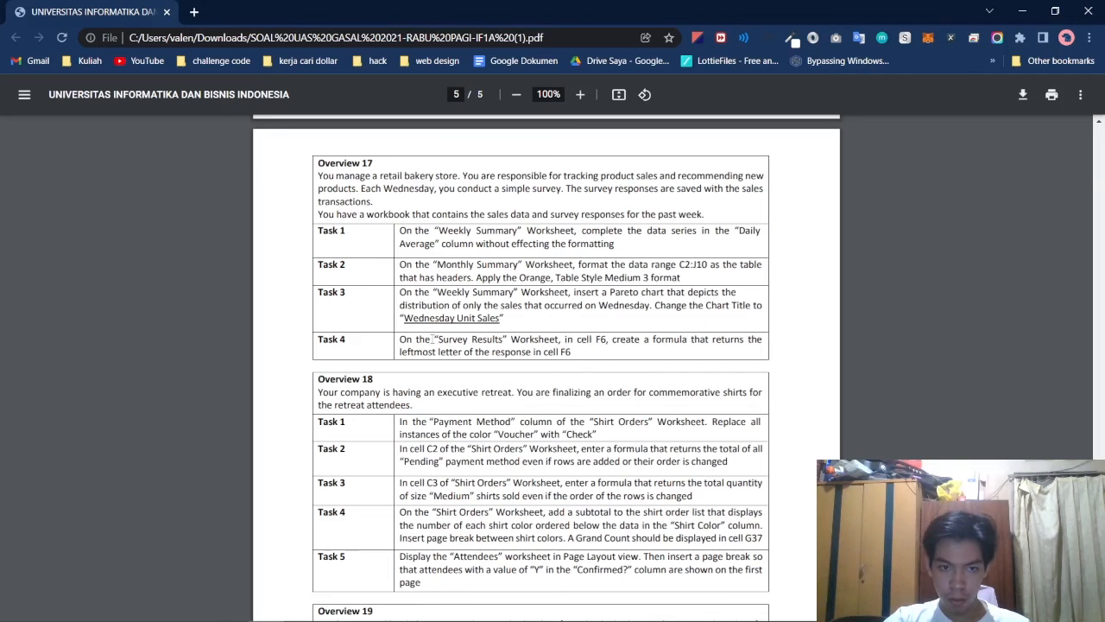
{"action": "key", "text": "alt+Tab"}
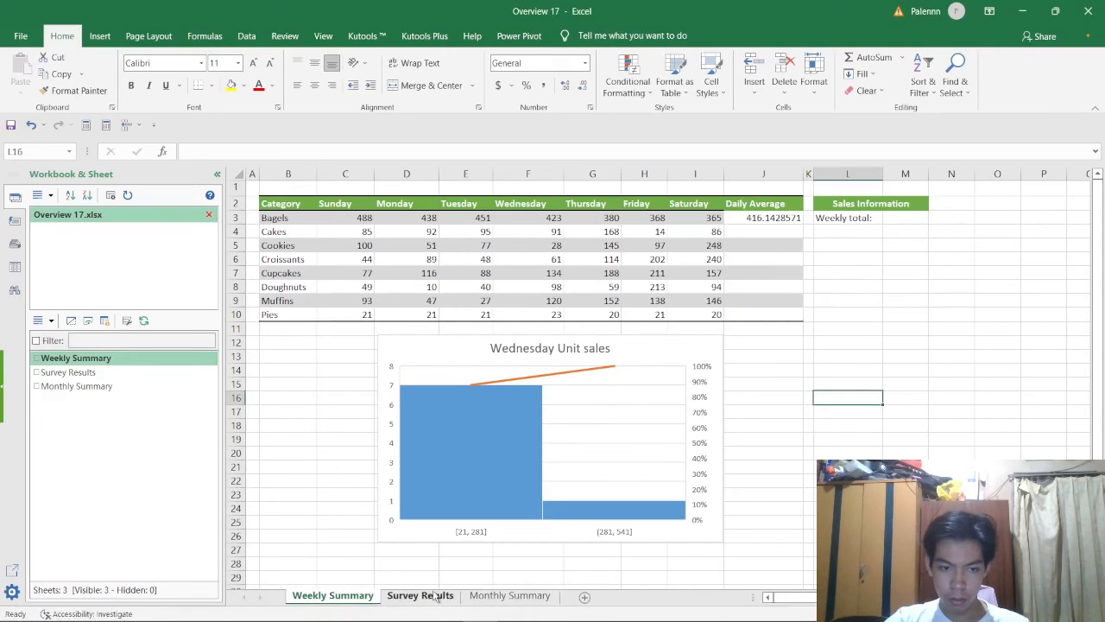
Go to cell F6 on the Survey Results worksheet and check it against the Task 4 instructions in the Chrome PDF
{"action": "left_click", "coordinate": [432, 596]}
{"action": "key", "text": "alt+Tab"}
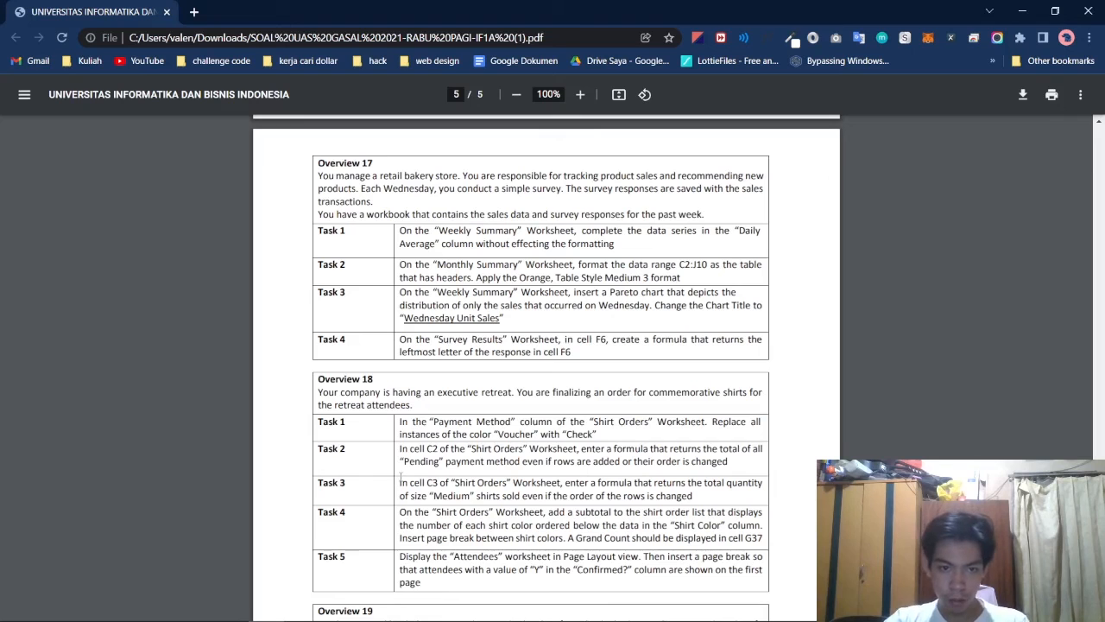
{"action": "key", "text": "alt+Tab"}
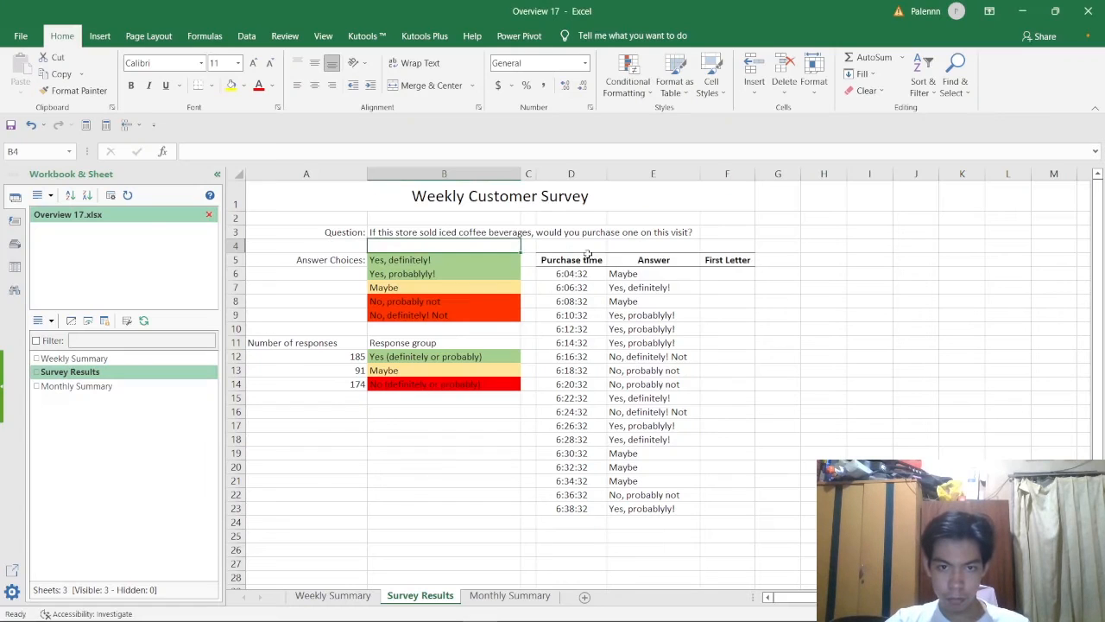
{"action": "left_click", "coordinate": [738, 277]}
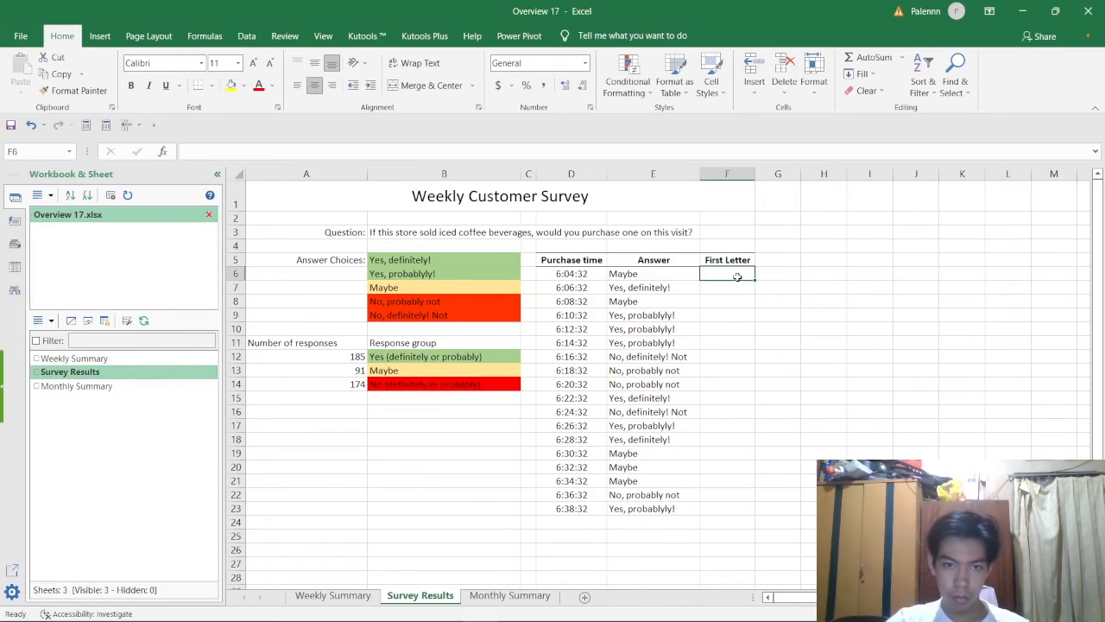
{"action": "key", "text": "alt+Tab"}
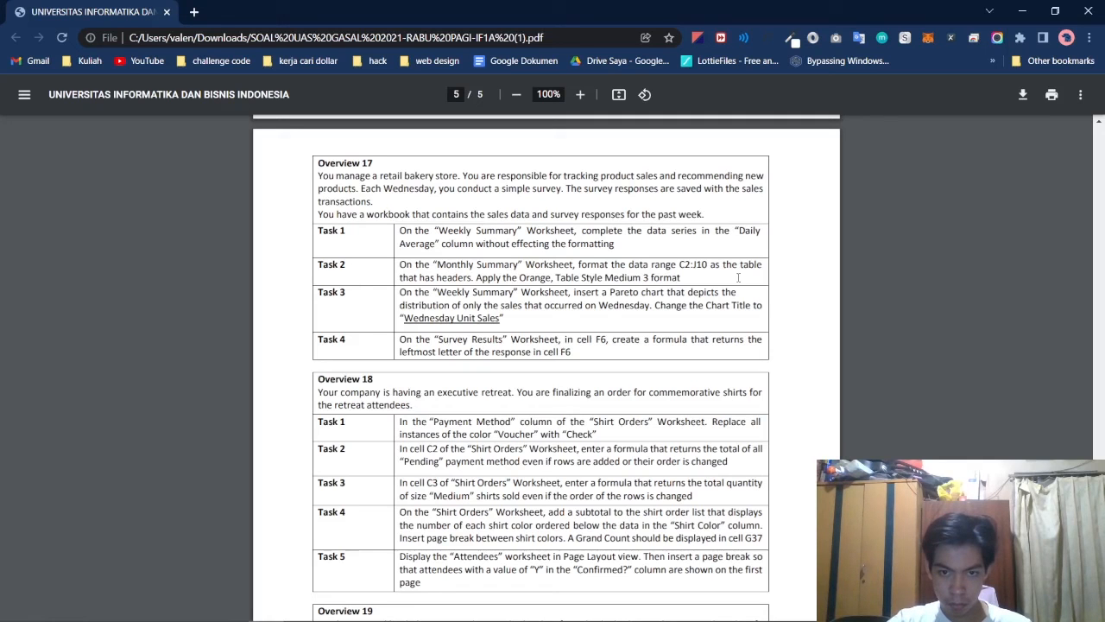
{"action": "key", "text": "alt+Tab"}
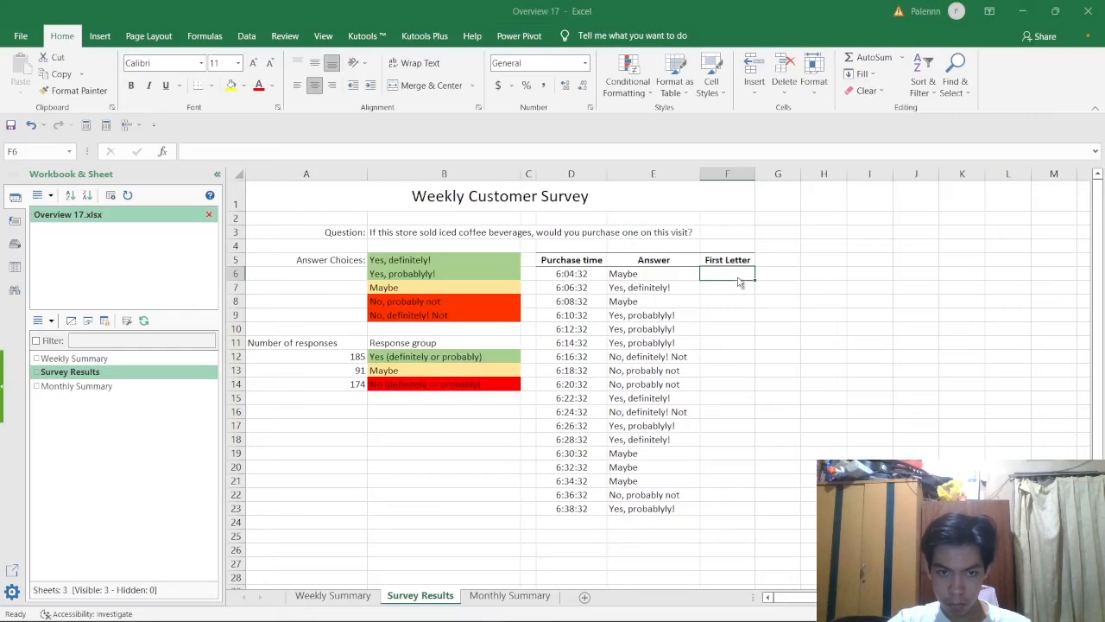
{"action": "key", "text": "alt+Tab"}
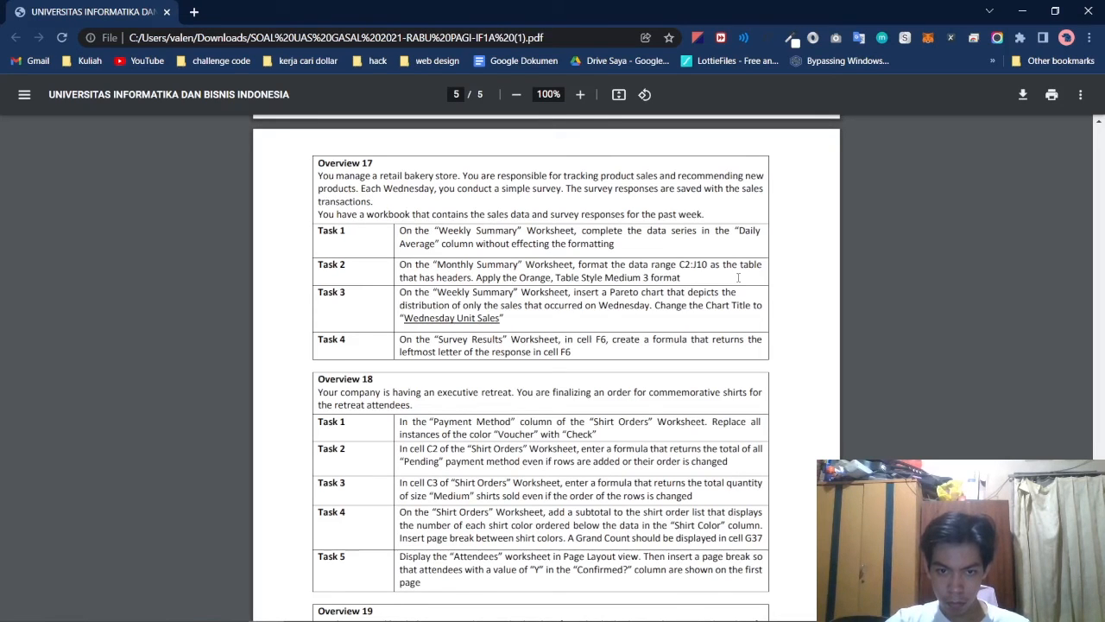
{"action": "key", "text": "alt+Tab"}
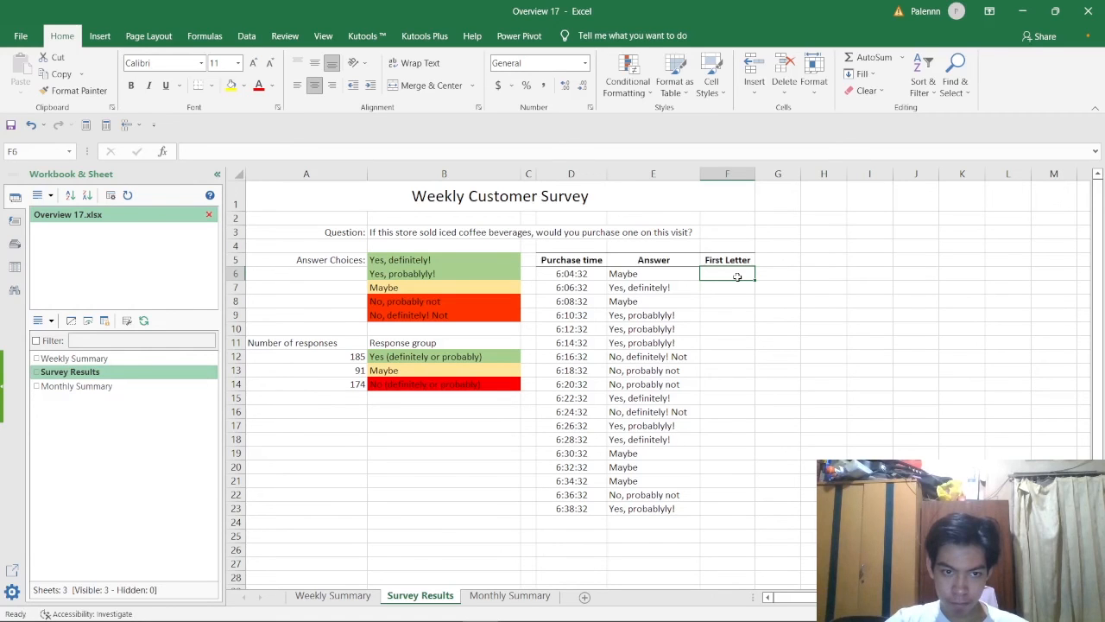
{"action": "key", "text": "alt+Tab"}
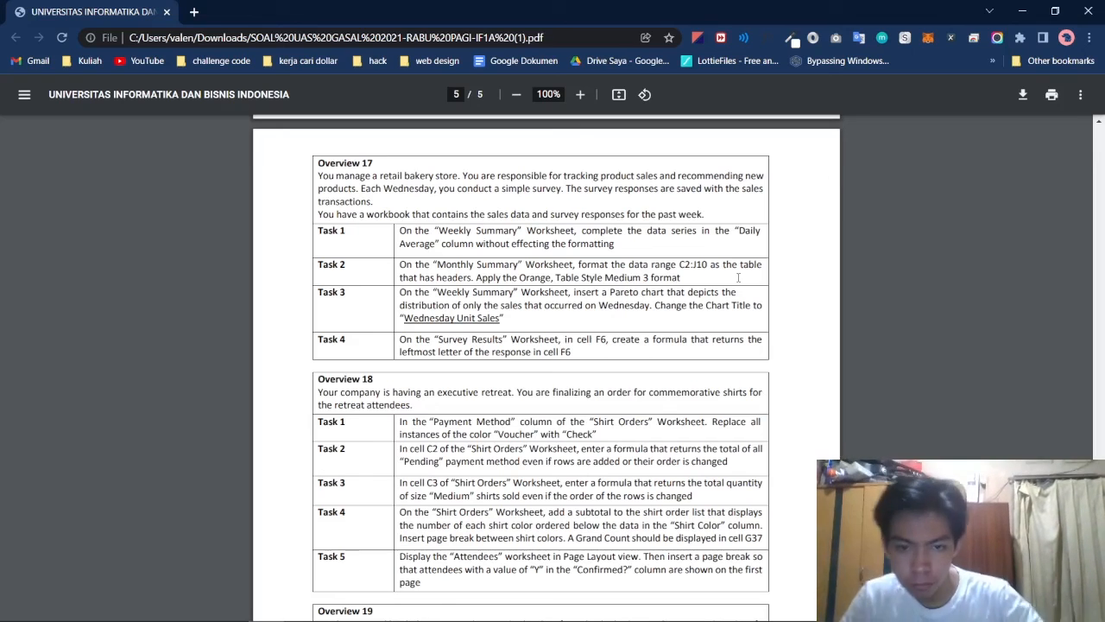
{"action": "key", "text": "alt+Tab"}
{"action": "key", "text": "alt+Tab"}
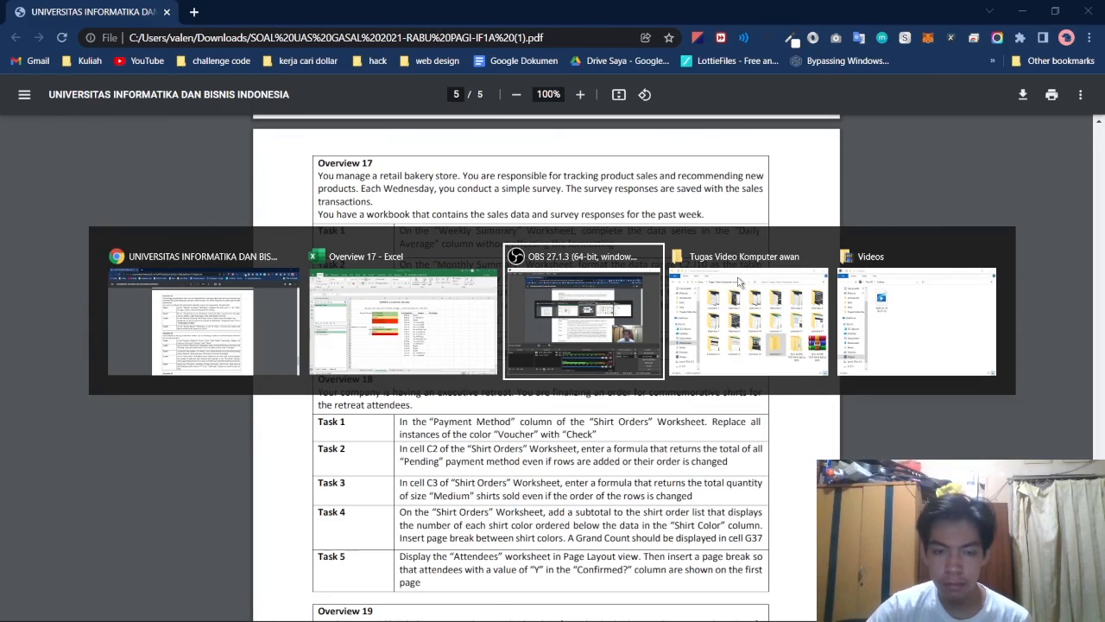
{"action": "key", "text": "alt+Tab"}
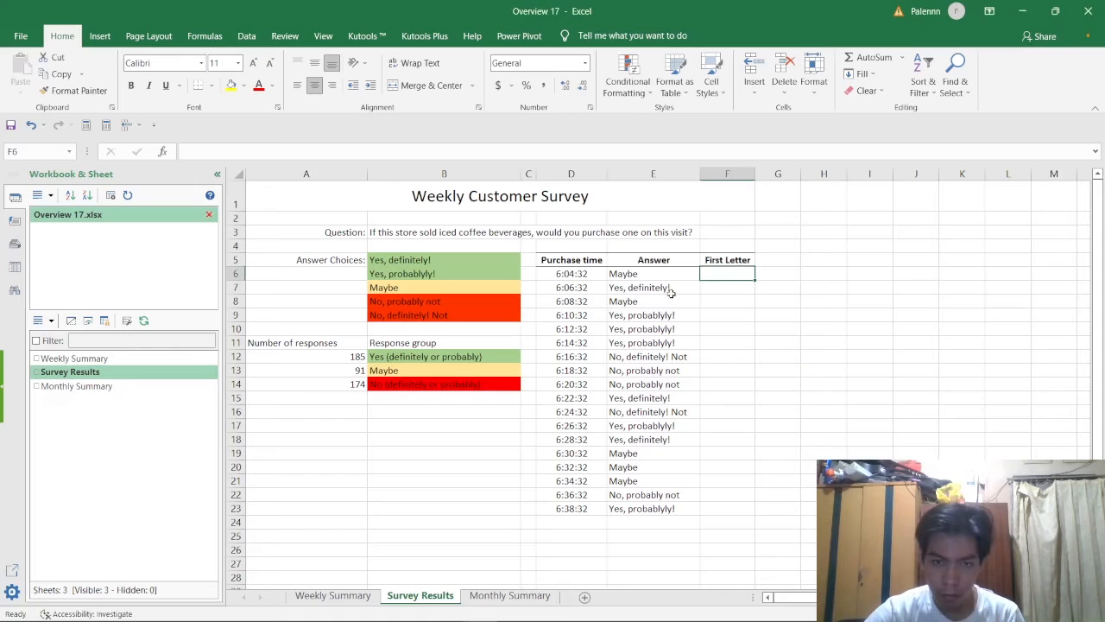
Enter the formula =CONCAT(E6) in cell F6 of the First Letter column
{"action": "left_click", "coordinate": [657, 273]}
{"action": "left_click", "coordinate": [734, 273]}
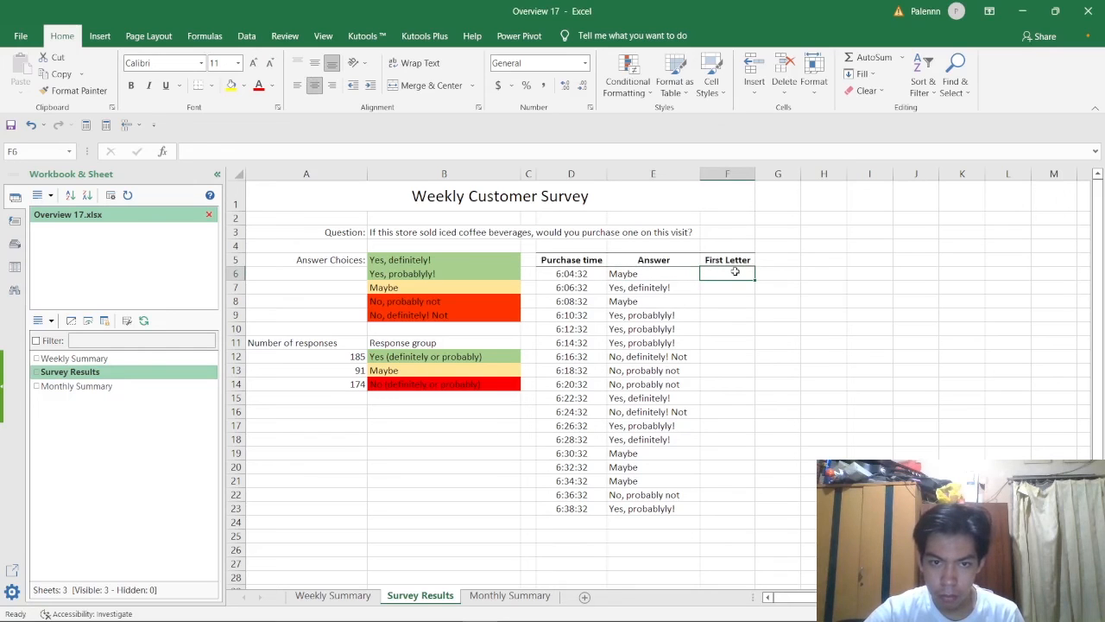
{"action": "left_click", "coordinate": [667, 147]}
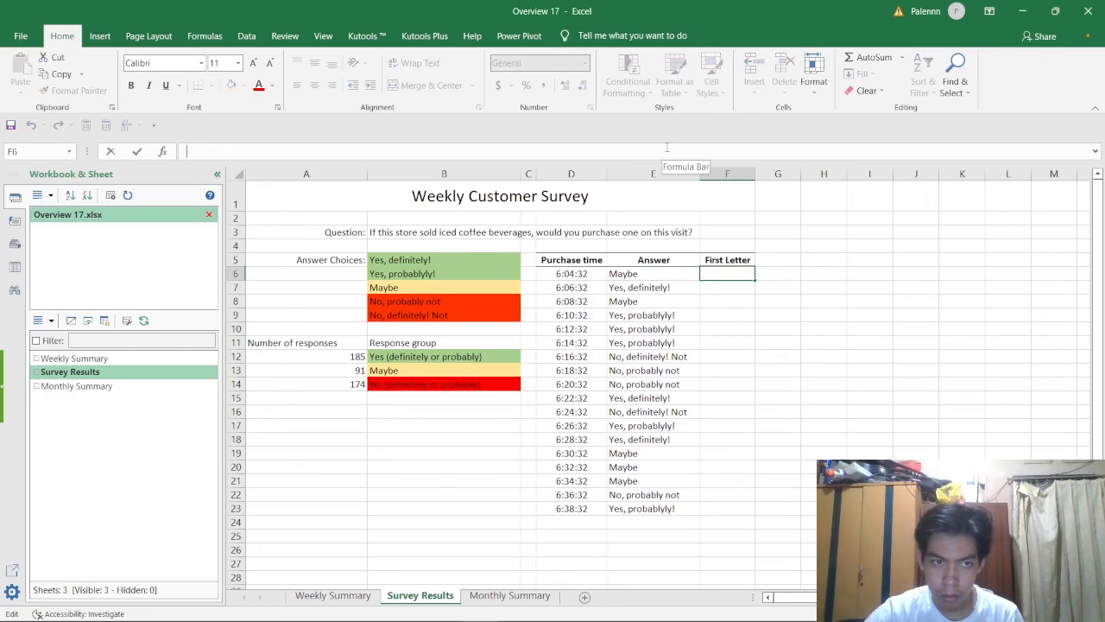
{"action": "type", "text": "="}
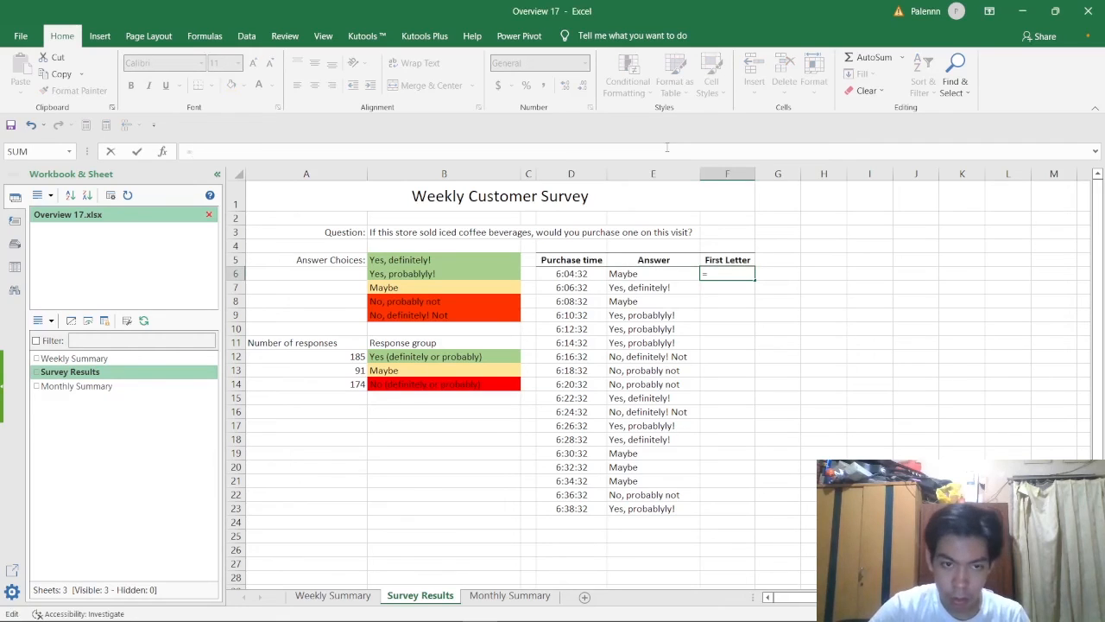
{"action": "type", "text": "concat("}
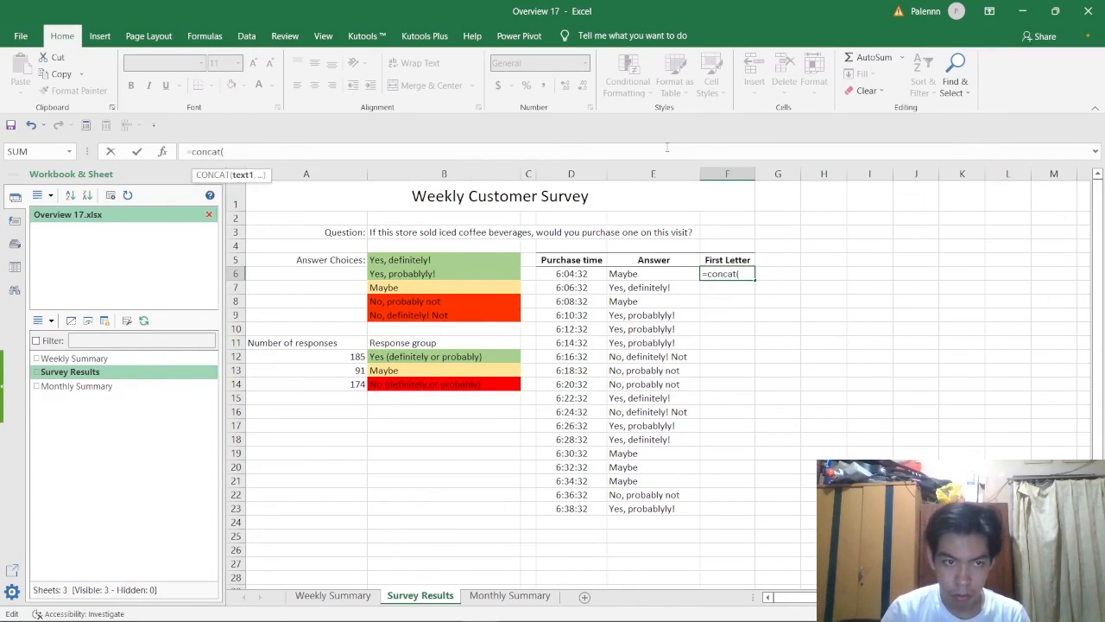
{"action": "left_click", "coordinate": [655, 276]}
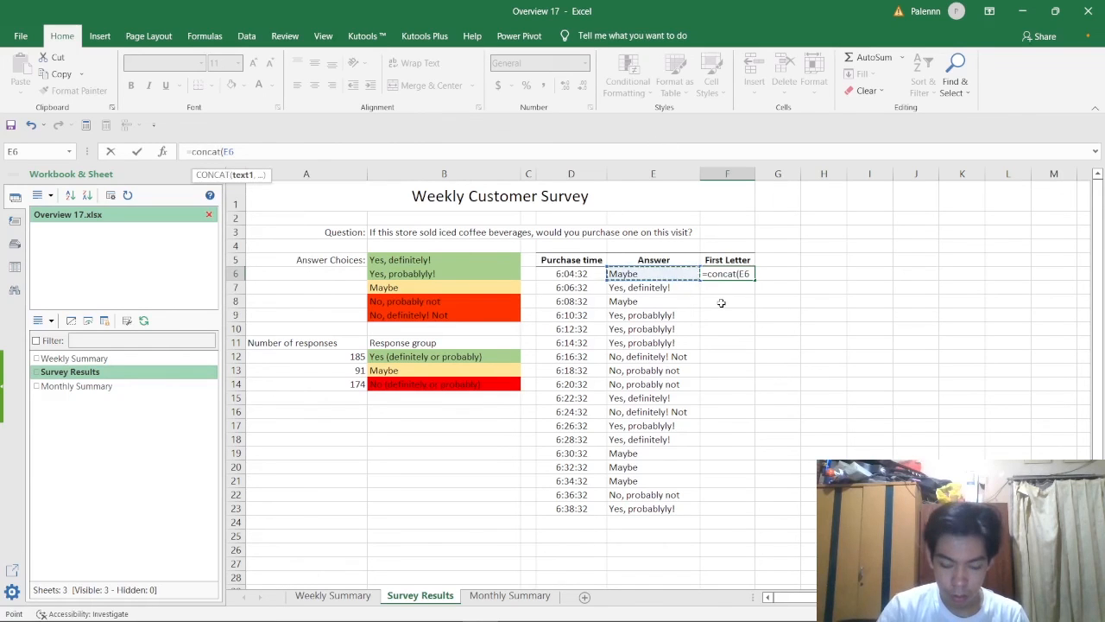
{"action": "type", "text": ")"}
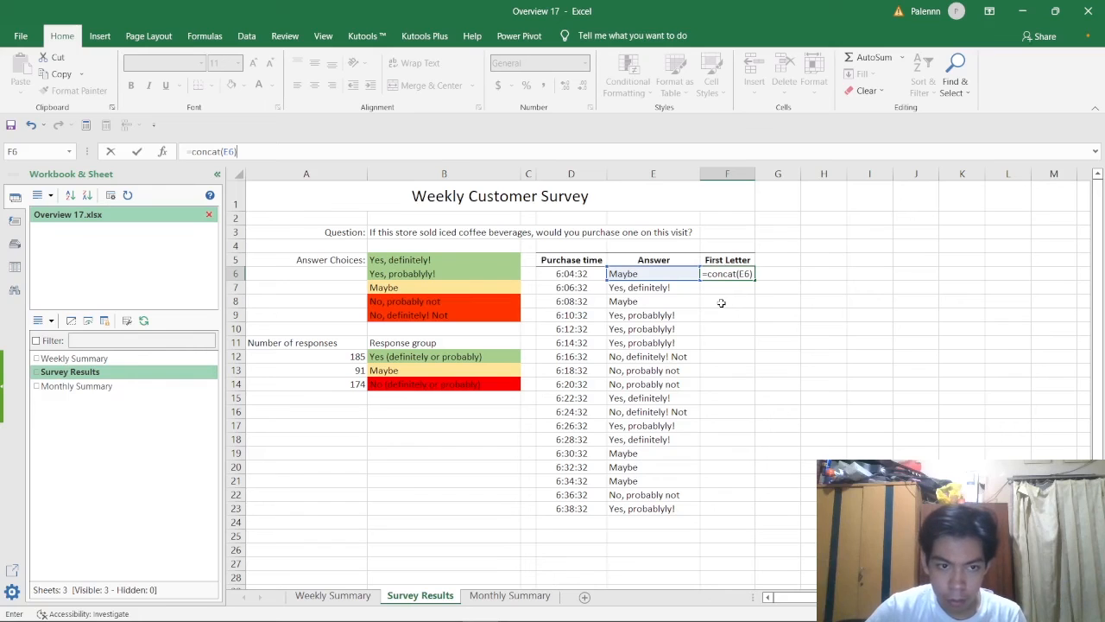
{"action": "key", "text": "Return"}
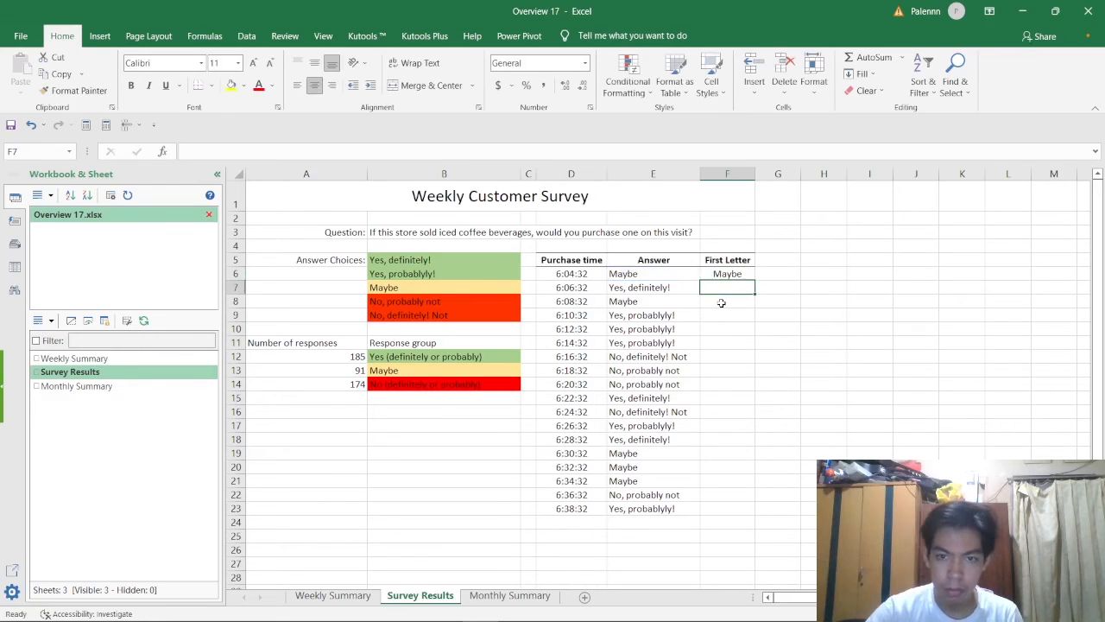
Fill the formula in F6 down the First Letter column to F23 and deselect the range
{"action": "left_click", "coordinate": [738, 275]}
{"action": "left_click_drag", "start_coordinate": [753, 279], "coordinate": [742, 511]}
{"action": "left_click", "coordinate": [808, 494]}
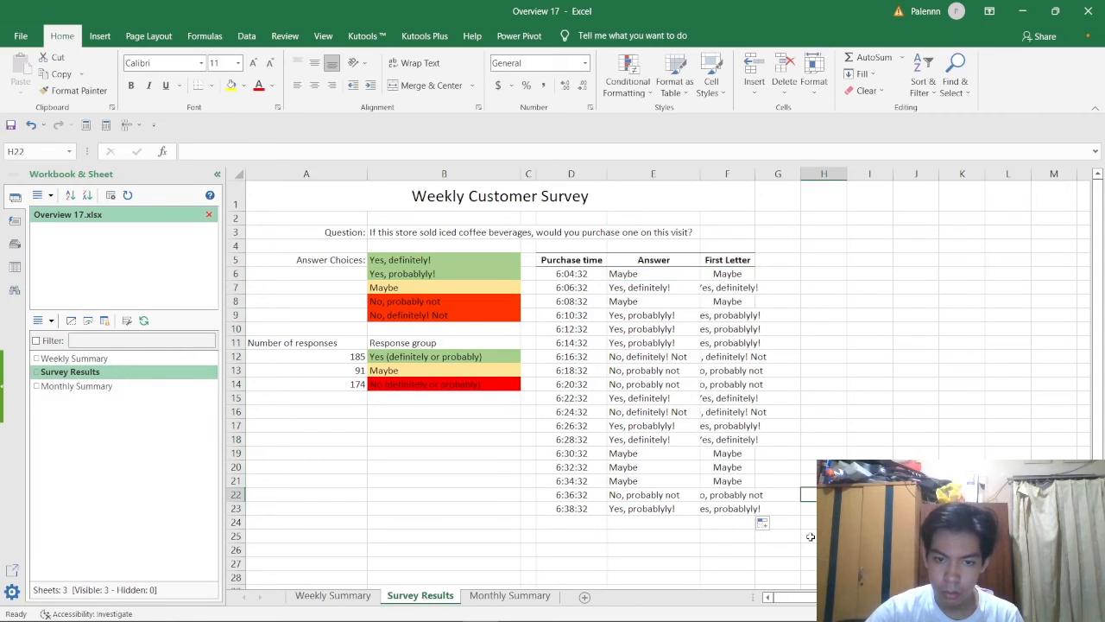
Recheck Overview 17 Task 4 in the Chrome PDF against the filled column, and read the Overview 18 tasks
{"action": "key", "text": "alt+Tab"}
{"action": "key", "text": "alt+Tab"}
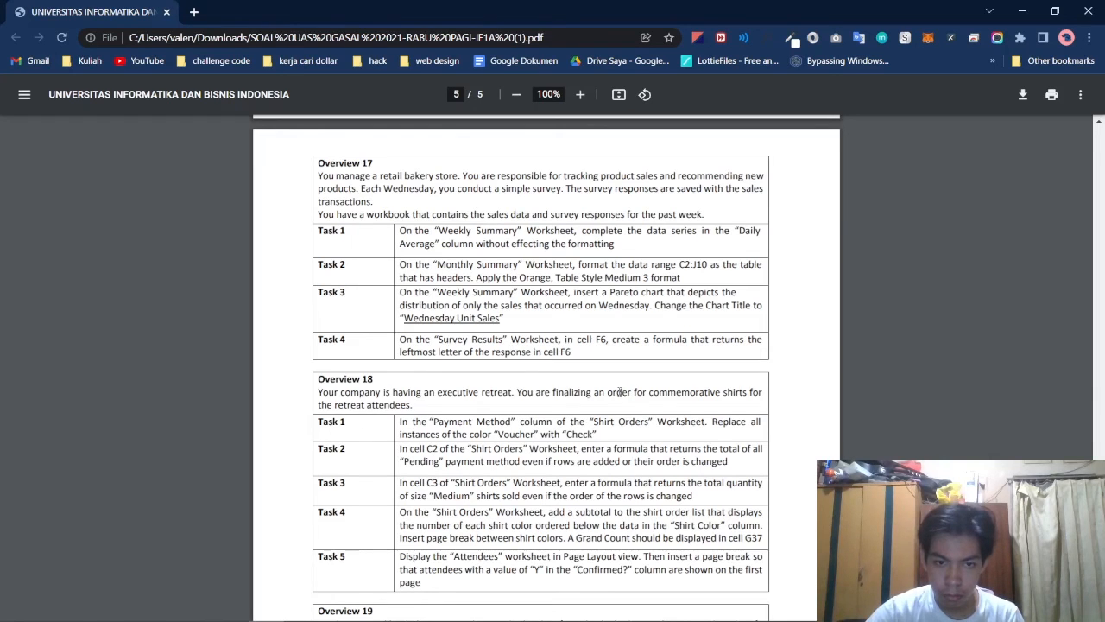
{"action": "key", "text": "alt+Tab"}
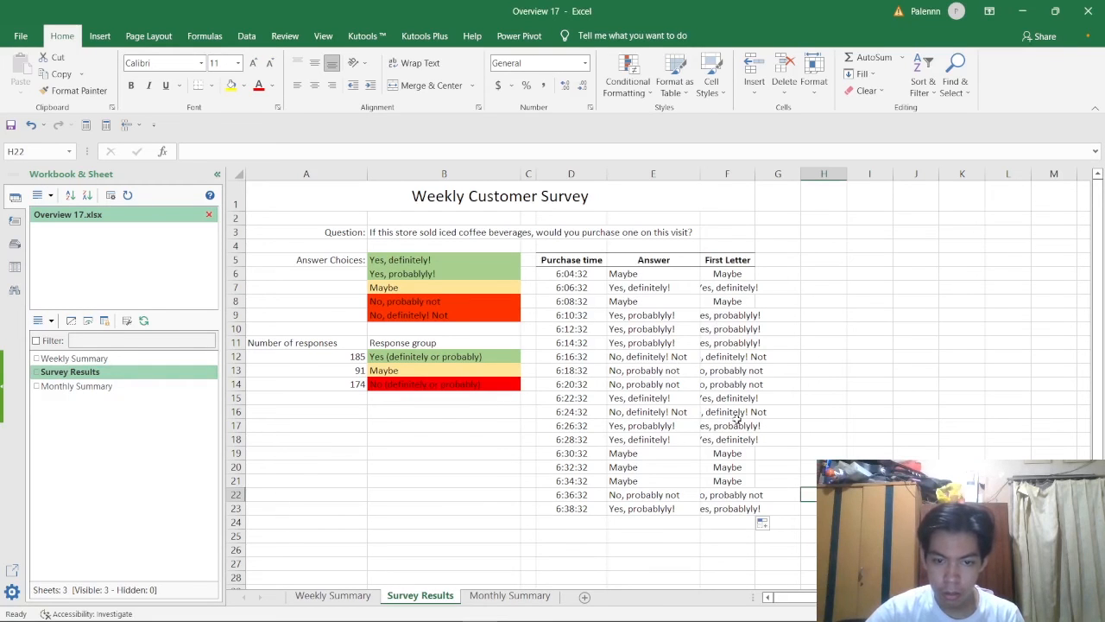
{"action": "key", "text": "alt+Tab"}
{"action": "key", "text": "alt+Tab"}
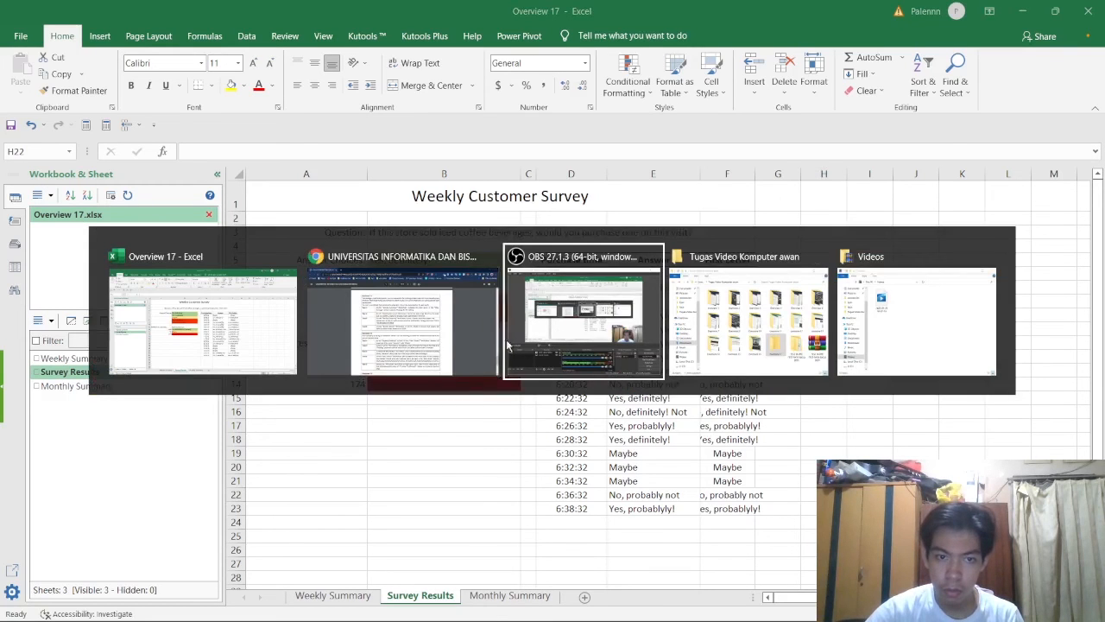
{"action": "left_click", "coordinate": [507, 346]}
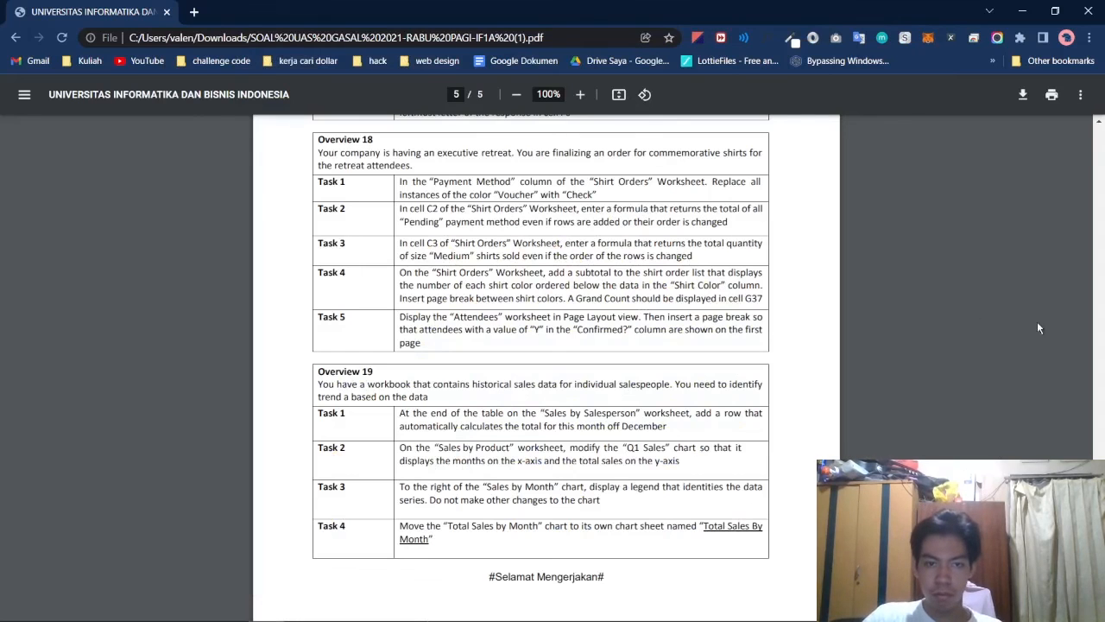
Switch to the Overview 18 workbook in Excel and replace all instances of "Voucher" with "Check" on the Shirt Orders sheet
{"action": "key", "text": "alt+Tab"}
{"action": "key", "text": "alt+Tab"}
{"action": "key", "text": "alt+Tab"}
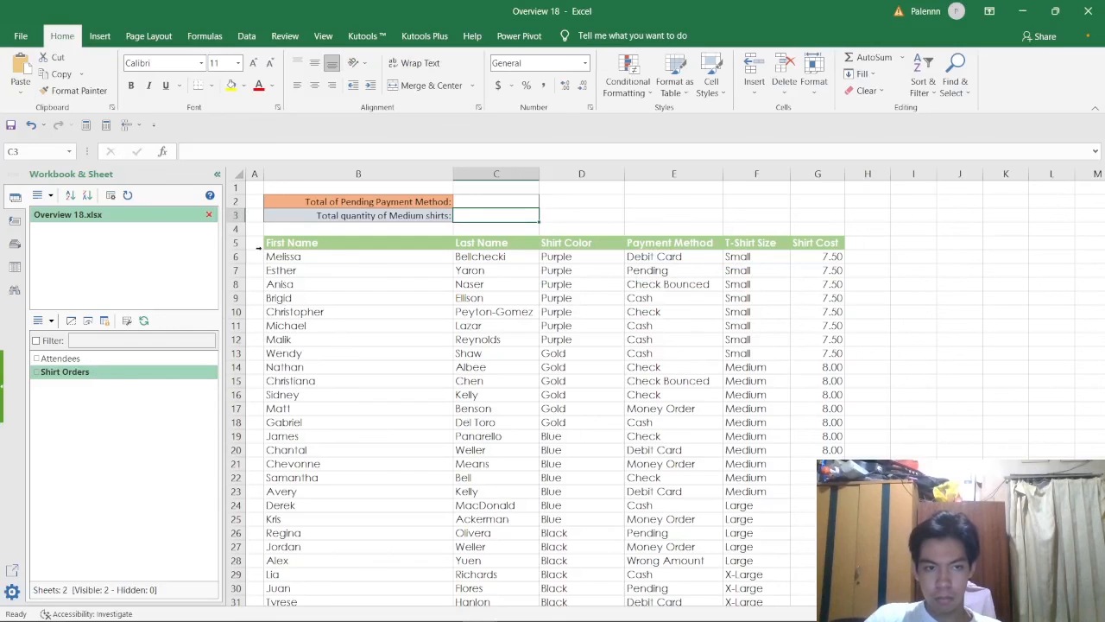
{"action": "key", "text": "ctrl+f"}
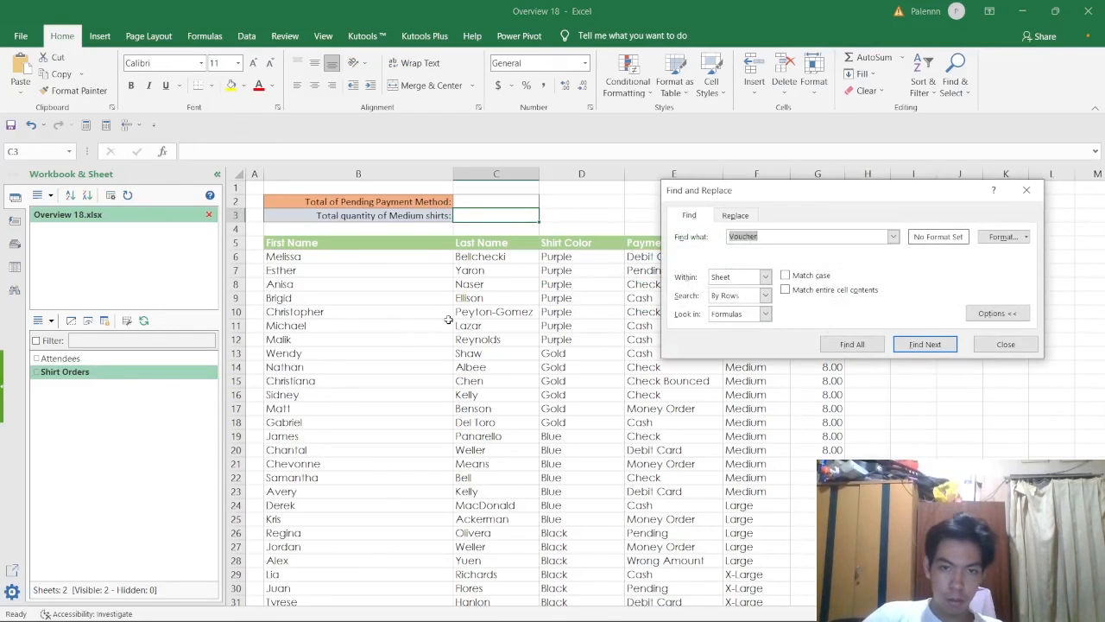
{"action": "left_click", "coordinate": [736, 215]}
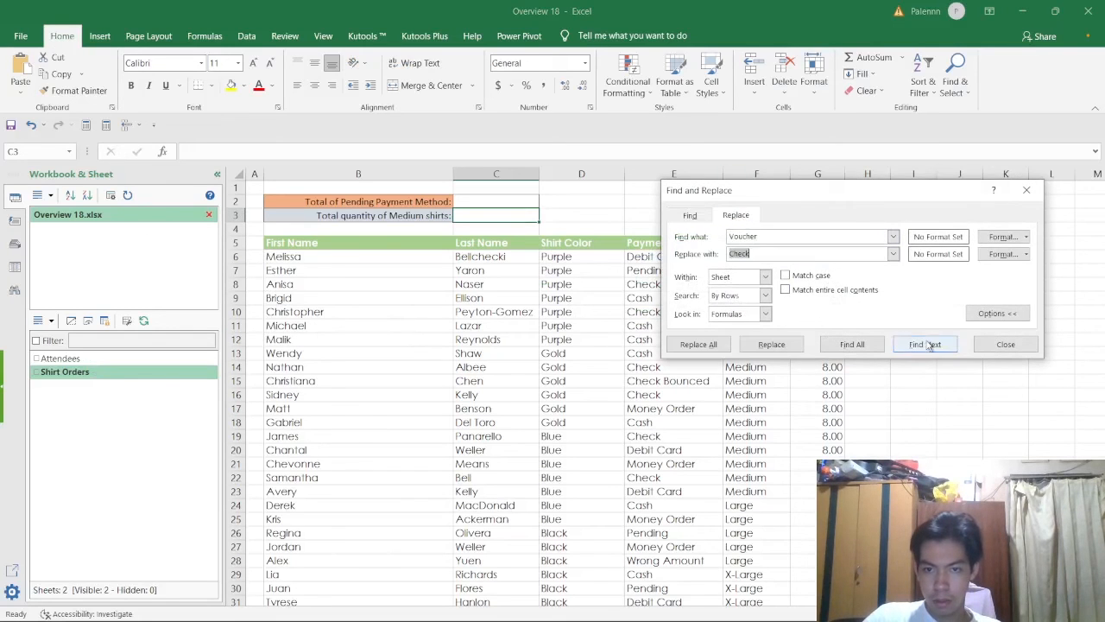
{"action": "left_click", "coordinate": [698, 344]}
{"action": "left_click", "coordinate": [556, 363]}
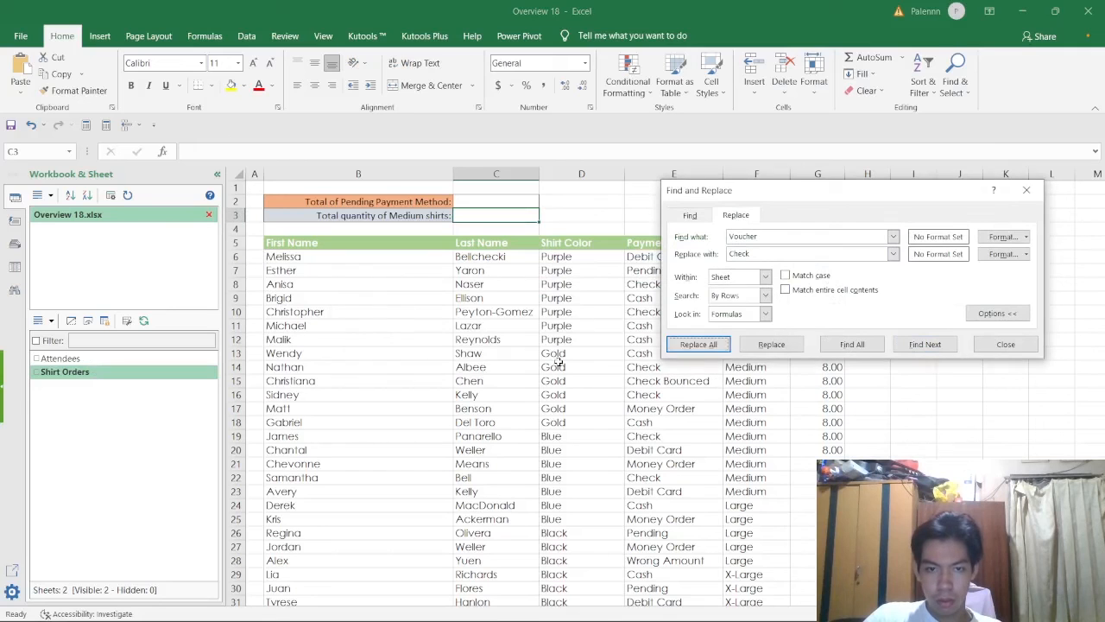
{"action": "left_click", "coordinate": [1025, 190]}
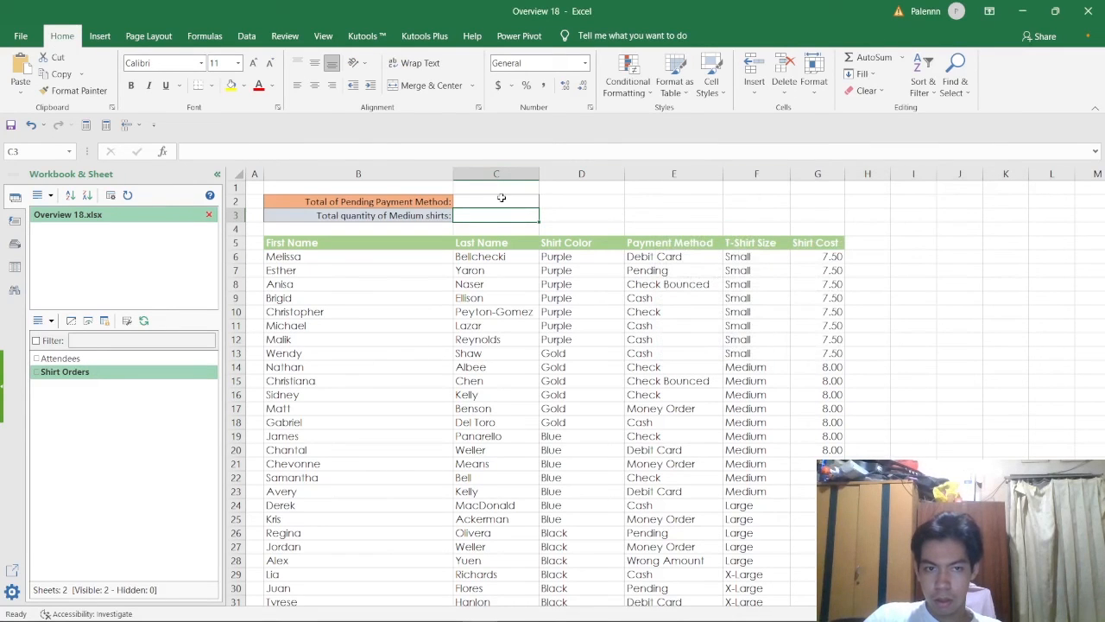
Read the Overview 18 Task 2 instructions for cell C2 in the Chrome PDF
{"action": "key", "text": "alt+Tab"}
{"action": "left_click_drag", "start_coordinate": [403, 211], "coordinate": [626, 217]}
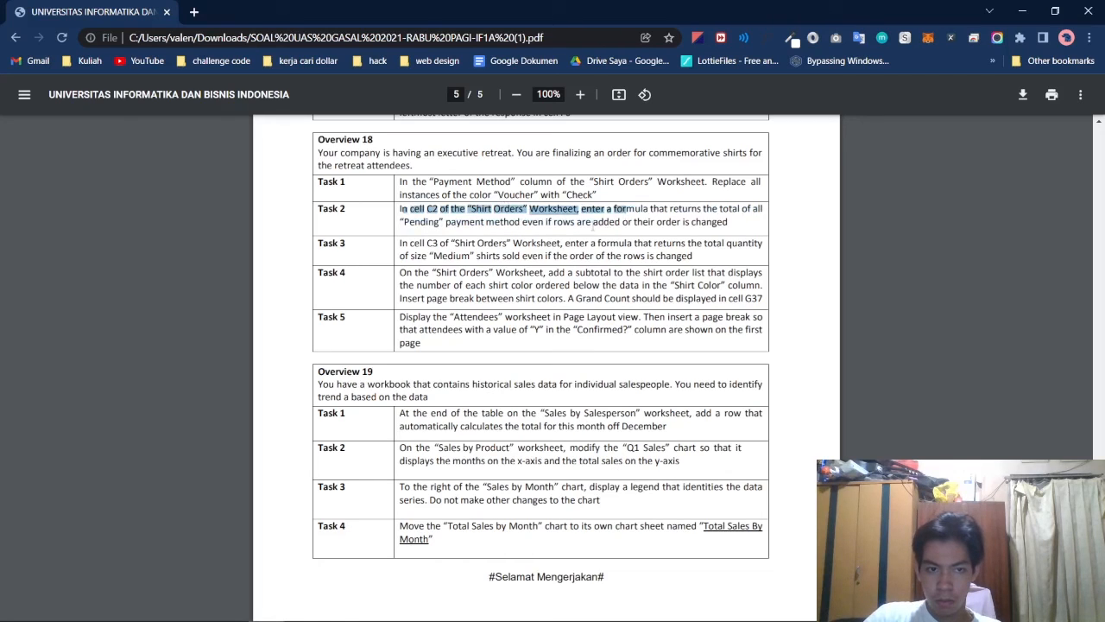
{"action": "left_click", "coordinate": [515, 214]}
Return to Excel and enter =COUNTIF(E6:E32, "pending") in cell C2 of Shirt Orders to count the pending payments
{"action": "key", "text": "alt+Tab"}
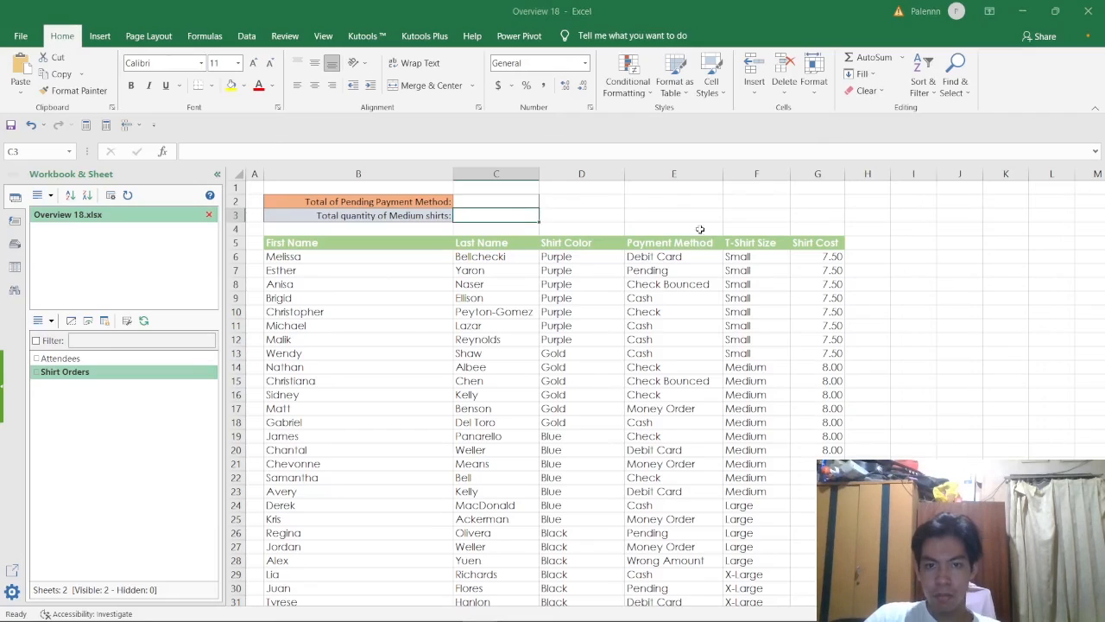
{"action": "left_click", "coordinate": [499, 200]}
{"action": "type", "text": "=p"}
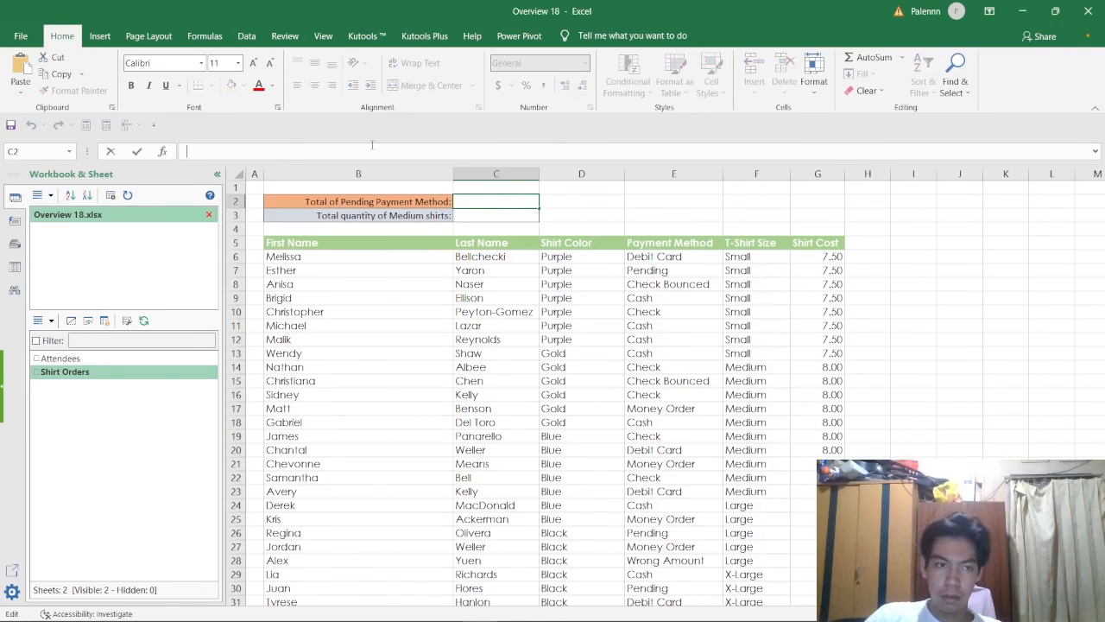
{"action": "type", "text": "end"}
{"action": "key", "text": "BackSpace"}
{"action": "key", "text": "BackSpace"}
{"action": "key", "text": "BackSpace"}
{"action": "key", "text": "BackSpace"}
{"action": "type", "text": "countif("}
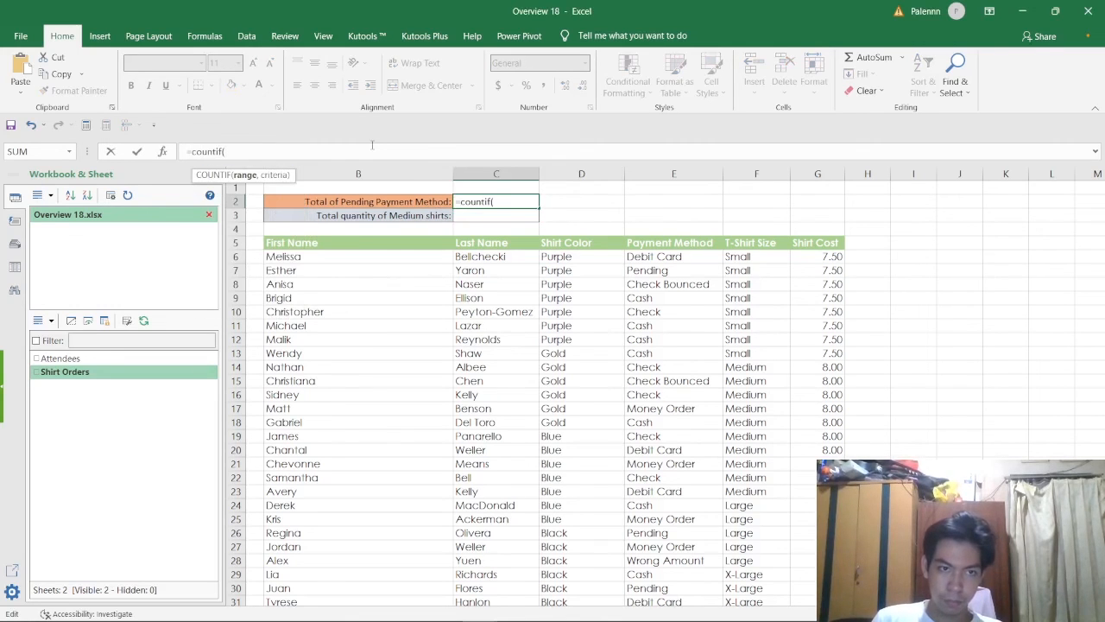
{"action": "left_click", "coordinate": [679, 259]}
{"action": "key", "text": "ctrl+shift+Down"}
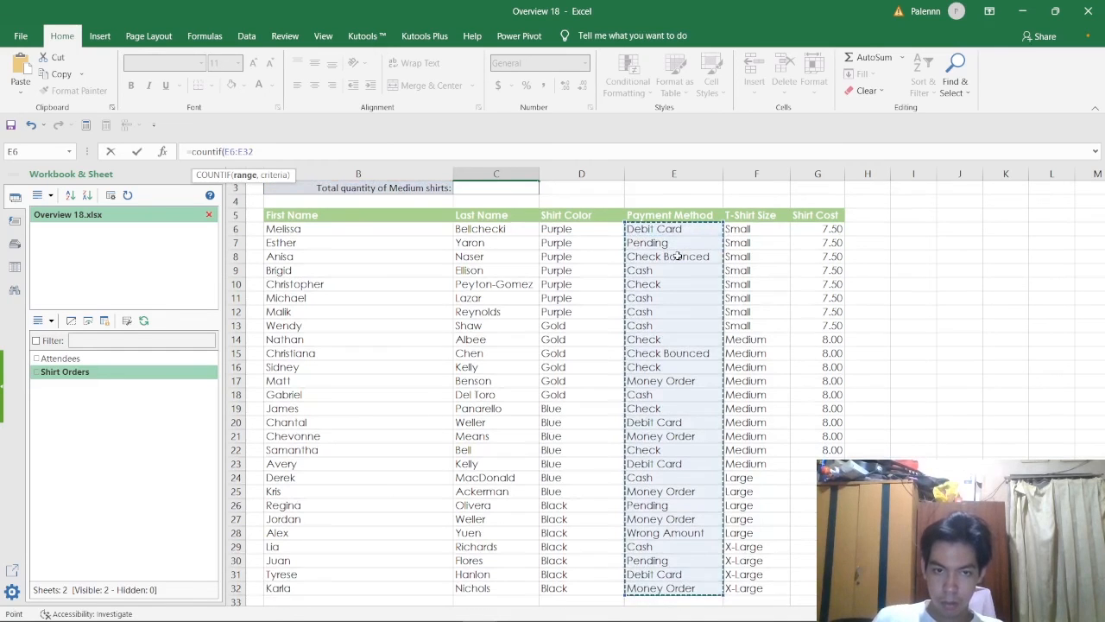
{"action": "type", "text": ","}
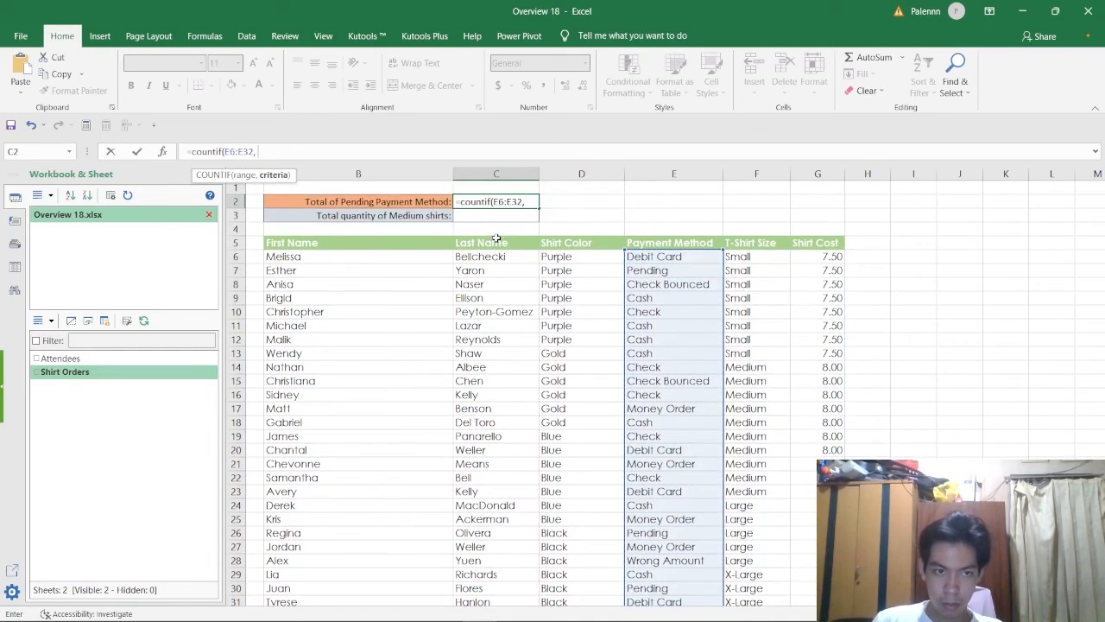
{"action": "type", "text": " \"pend"}
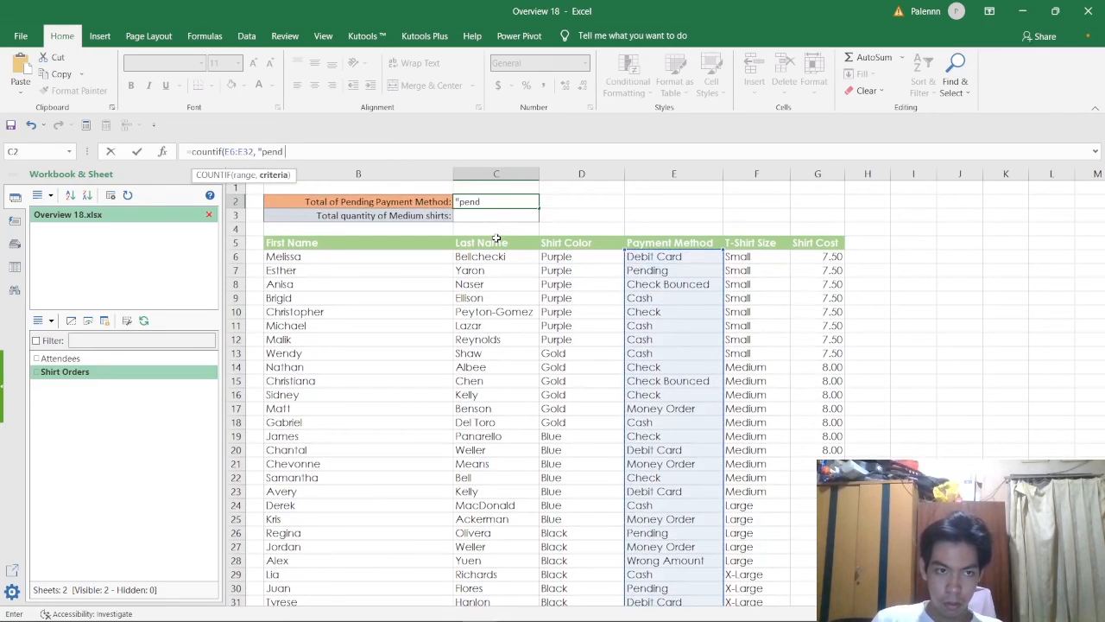
{"action": "type", "text": "ing\")"}
{"action": "key", "text": "Return"}
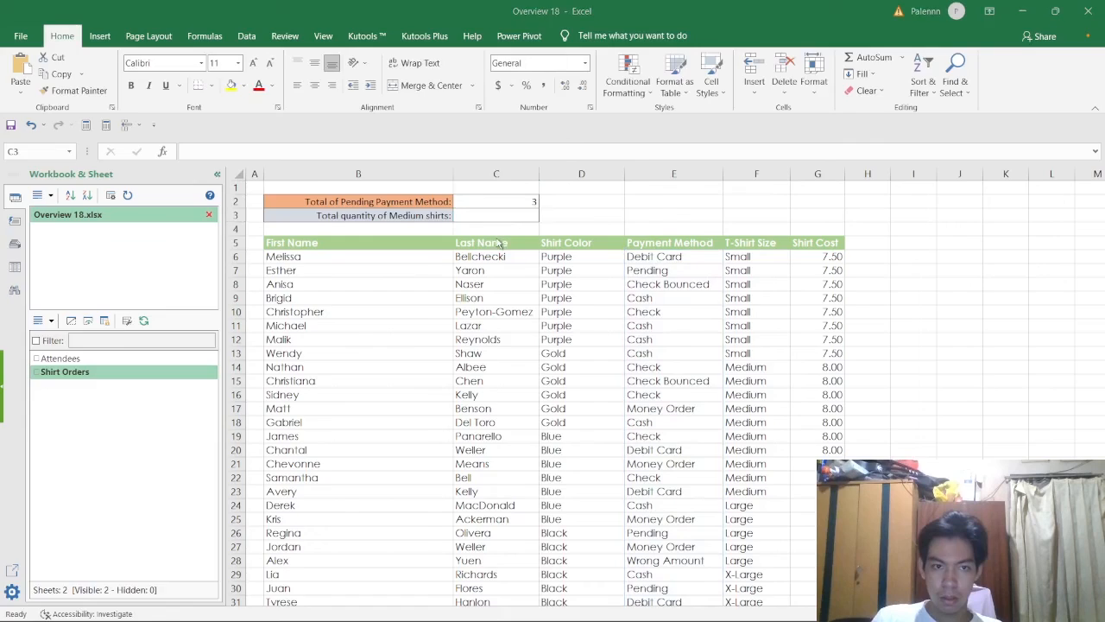
Check Overview 18 Task 3 in the Chrome PDF, and enter =COUNTIF(F6:F32, "medium") in cell C3 of Shirt Orders in Excel
{"action": "key", "text": "alt+Tab"}
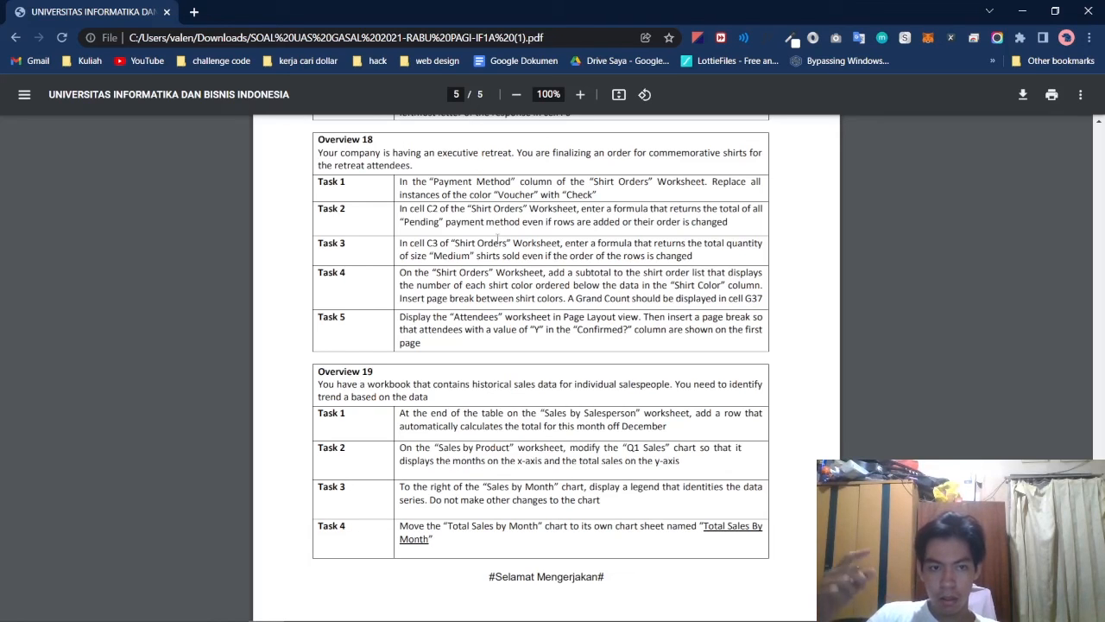
{"action": "key", "text": "alt+Tab"}
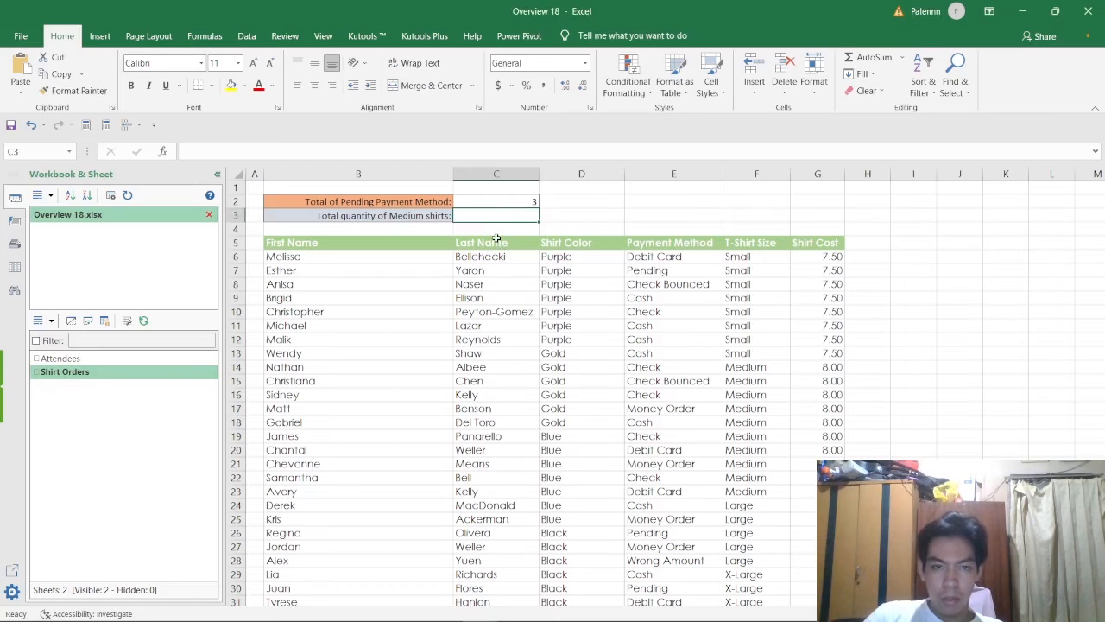
{"action": "left_click", "coordinate": [281, 153]}
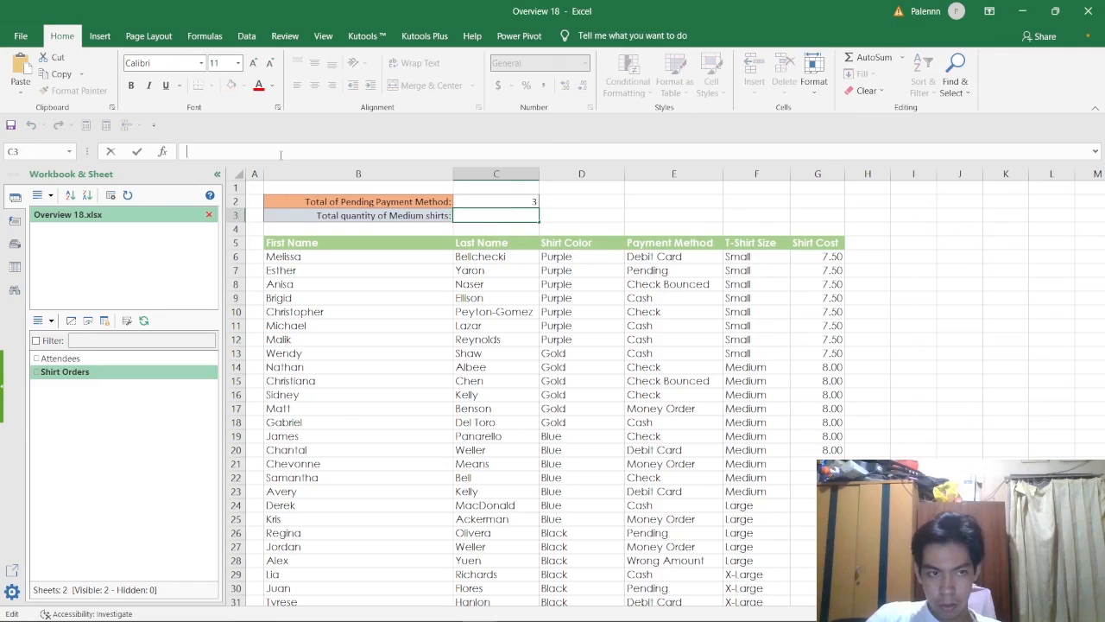
{"action": "type", "text": "=co"}
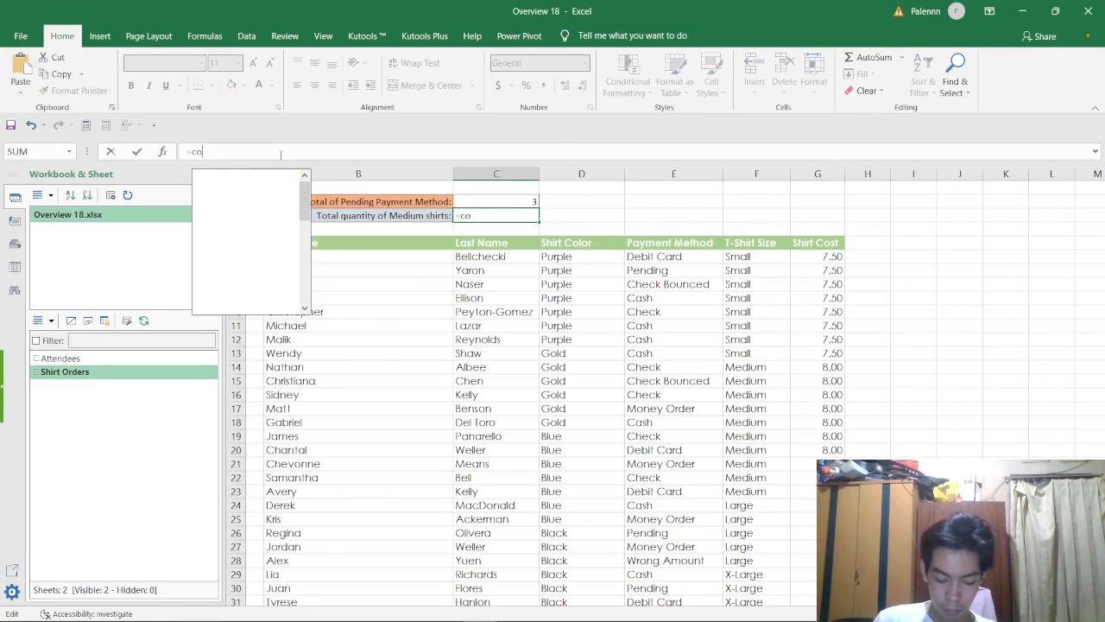
{"action": "type", "text": "untif9"}
{"action": "key", "text": "BackSpace"}
{"action": "type", "text": "("}
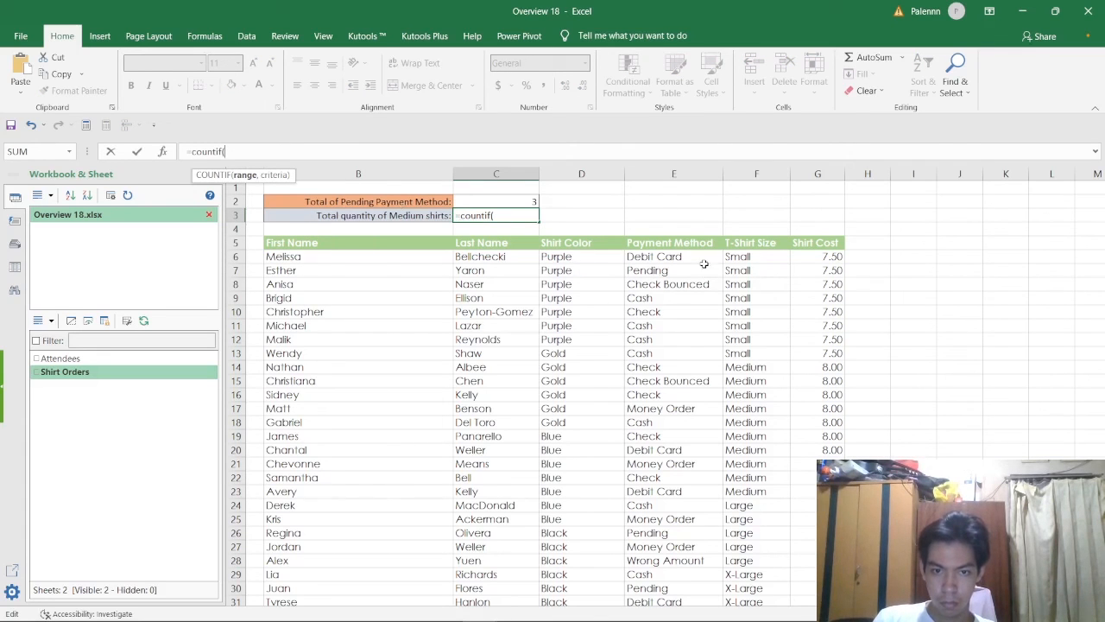
{"action": "left_click", "coordinate": [734, 256]}
{"action": "key", "text": "ctrl+shift+Down"}
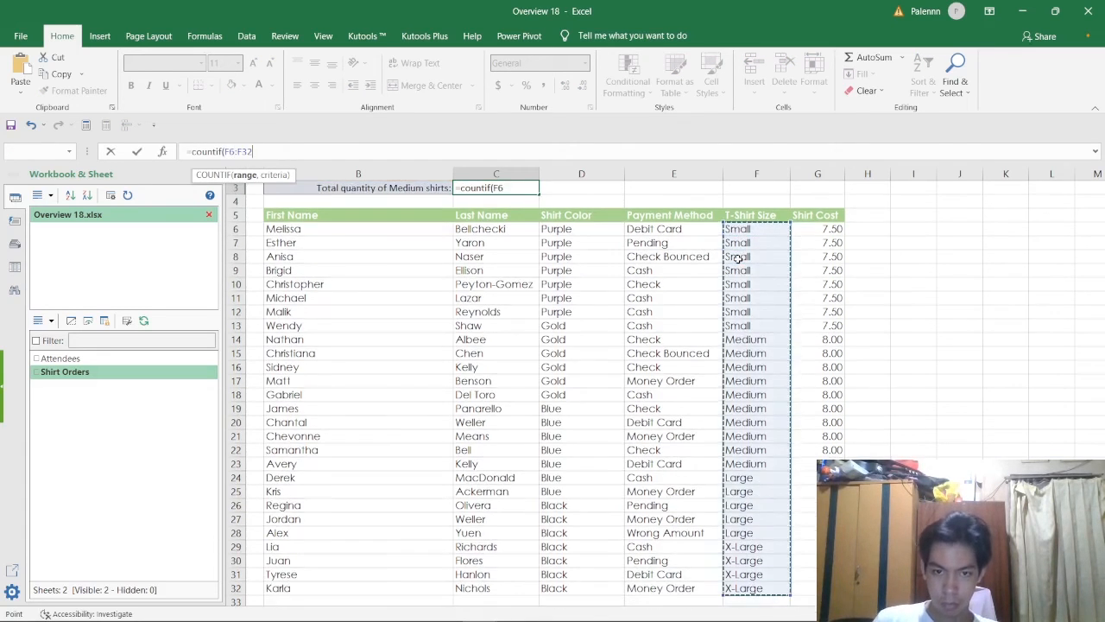
{"action": "type", "text": ", "}
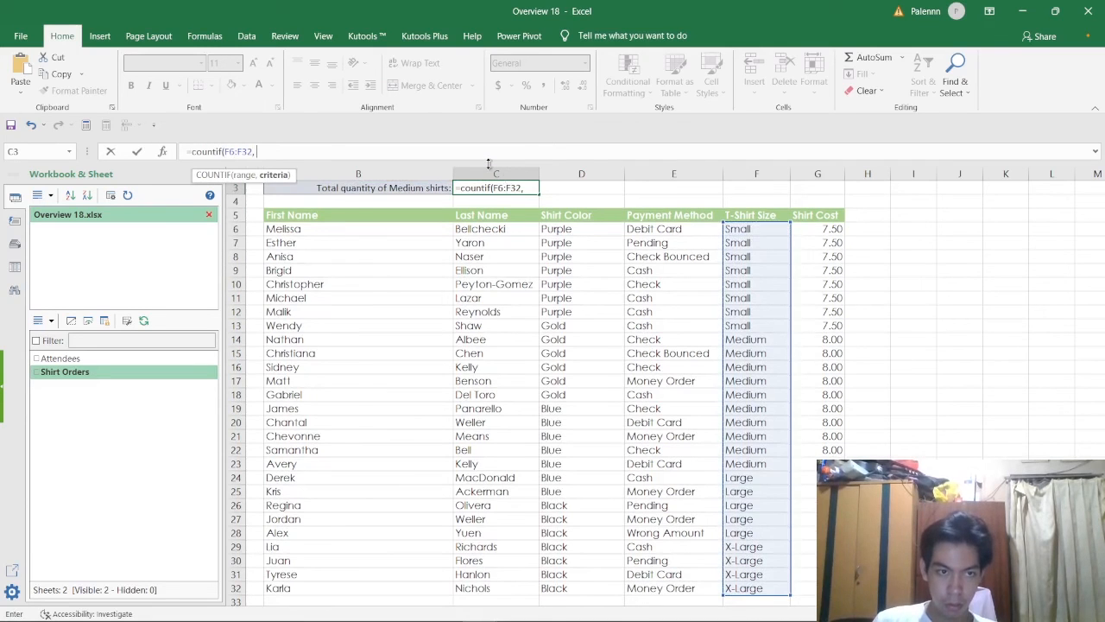
{"action": "type", "text": "\"medium"}
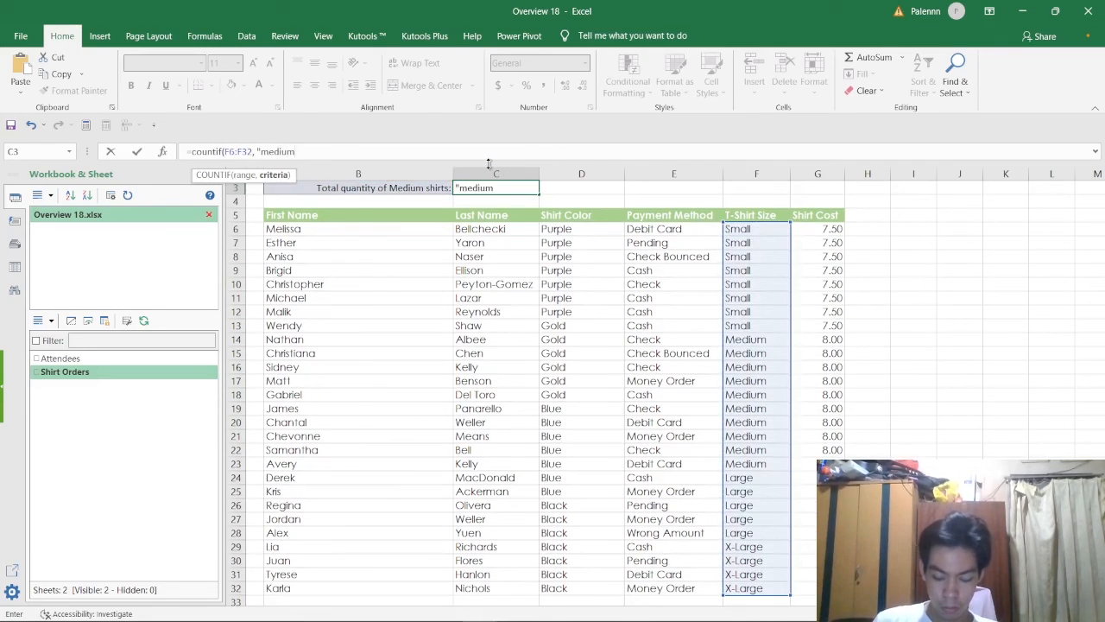
{"action": "key", "text": "Return"}
{"action": "scroll", "coordinate": [720, 301], "scroll_direction": "up", "scroll_amount": 1}
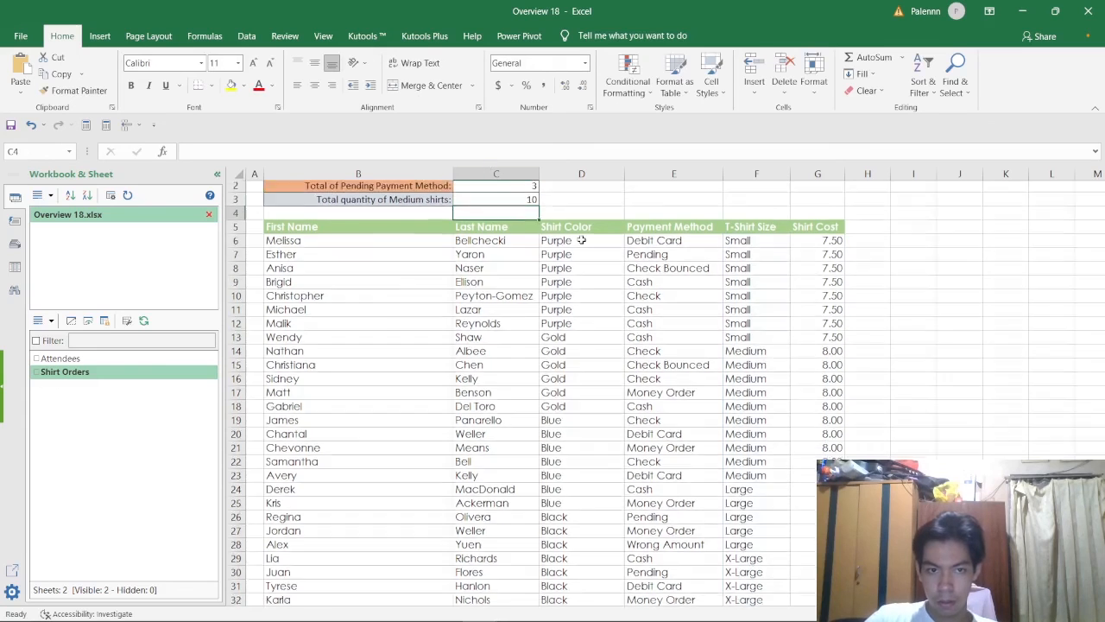
Switch to the Chrome PDF and read the Overview 18 Task 4 instructions on the shirt color subtotal and cell G37
{"action": "key", "text": "alt+Tab"}
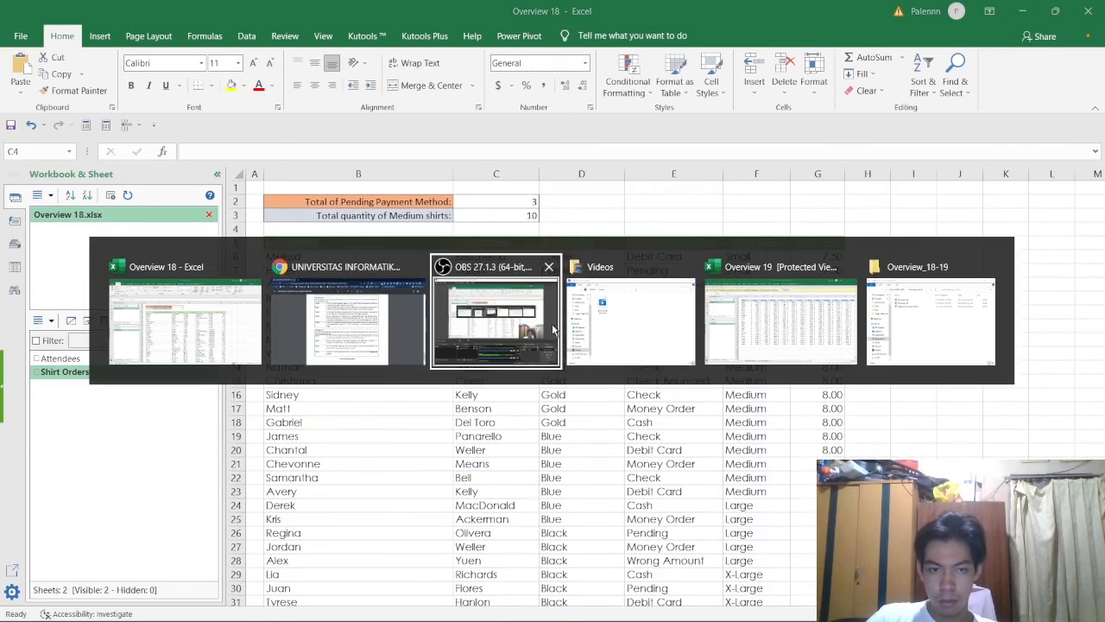
{"action": "left_click", "coordinate": [403, 329]}
{"action": "key", "text": "alt+Tab"}
{"action": "key", "text": "alt+Tab"}
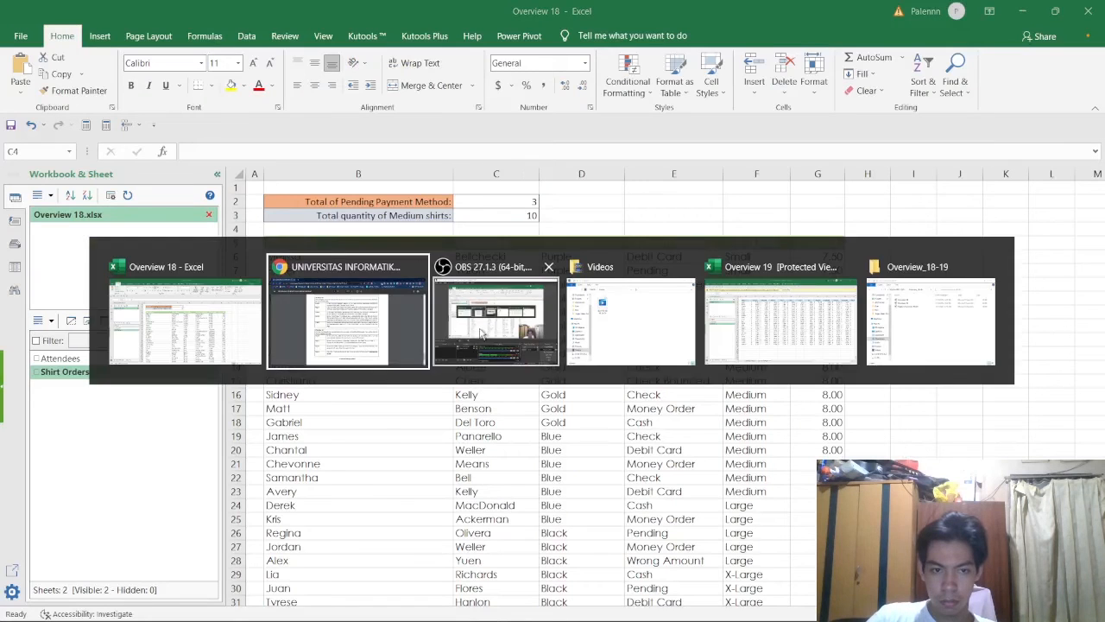
{"action": "left_click", "coordinate": [494, 318]}
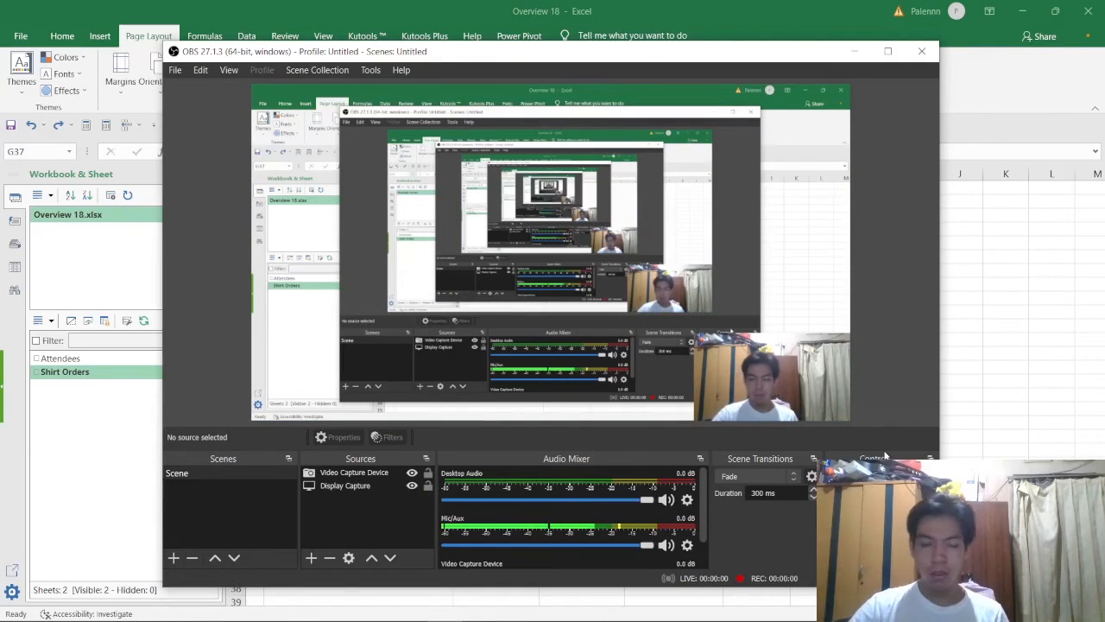
{"action": "key", "text": "alt+Tab"}
{"action": "key", "text": "alt+Tab"}
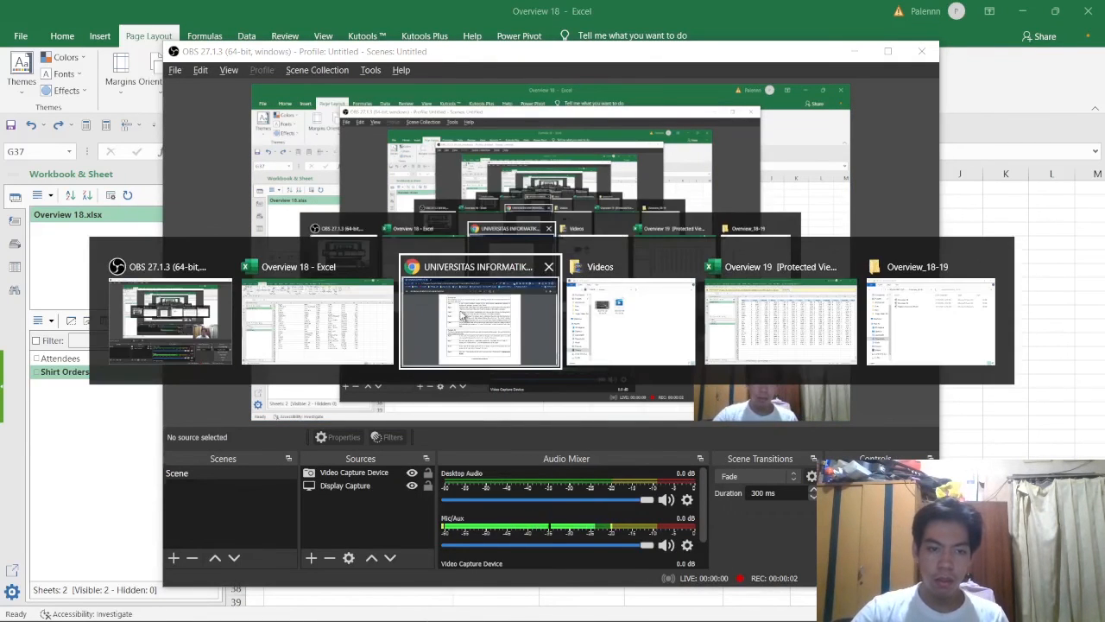
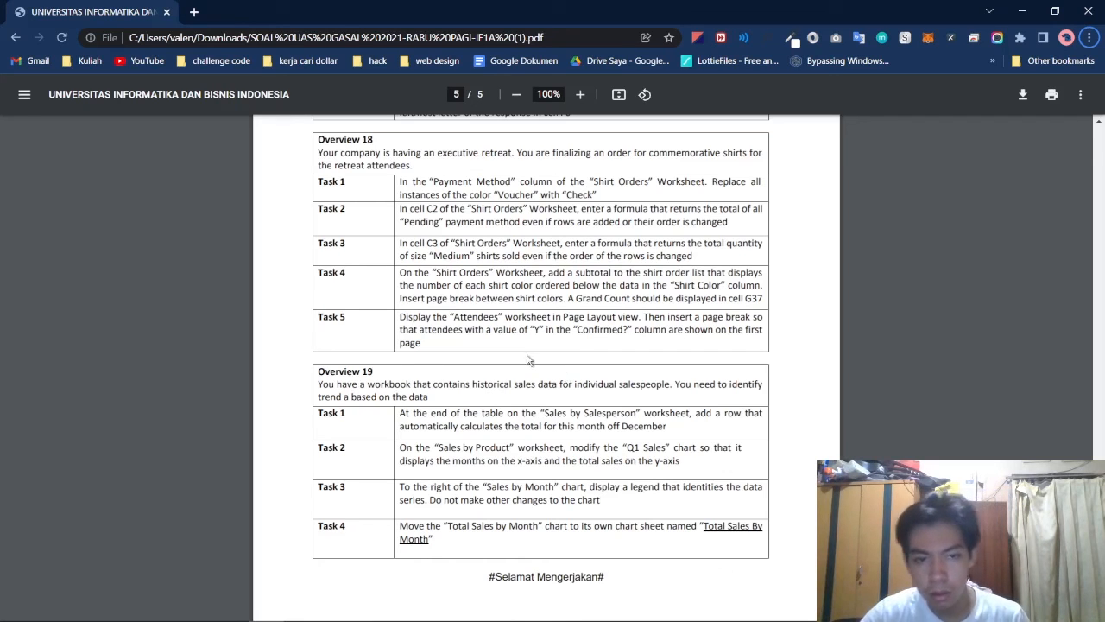
Look over the Shirt Color column of Shirt Orders in Excel, and recheck the Task 4 requirements in the Chrome PDF
{"action": "key", "text": "alt+Tab"}
{"action": "key", "text": "alt+Tab"}
{"action": "key", "text": "Tab"}
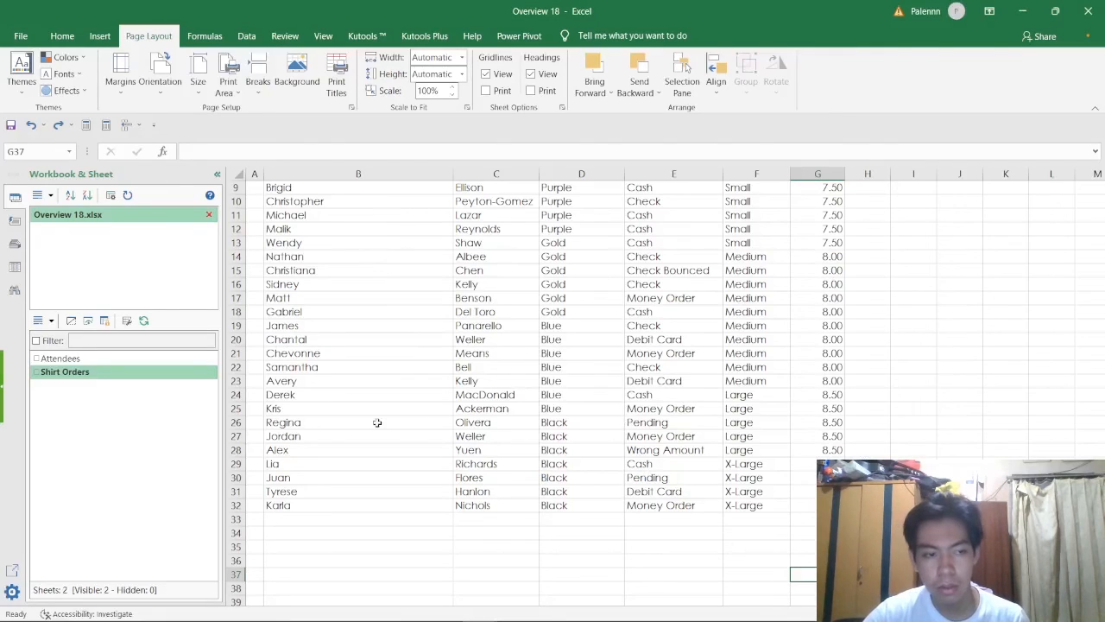
{"action": "scroll", "coordinate": [606, 343], "scroll_direction": "up", "scroll_amount": 3}
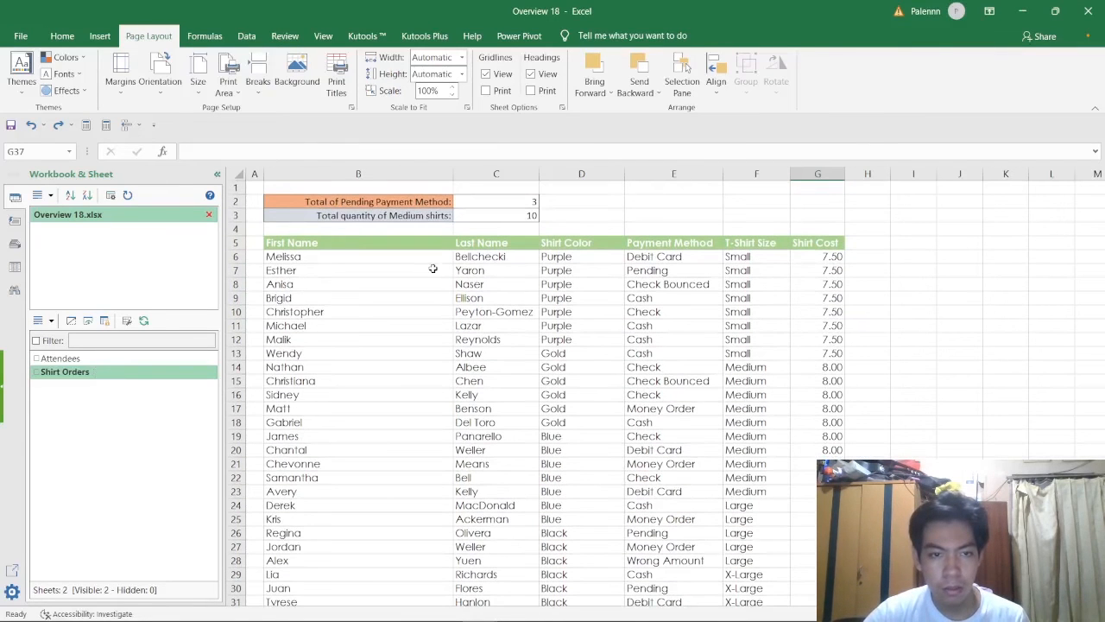
{"action": "left_click", "coordinate": [577, 265]}
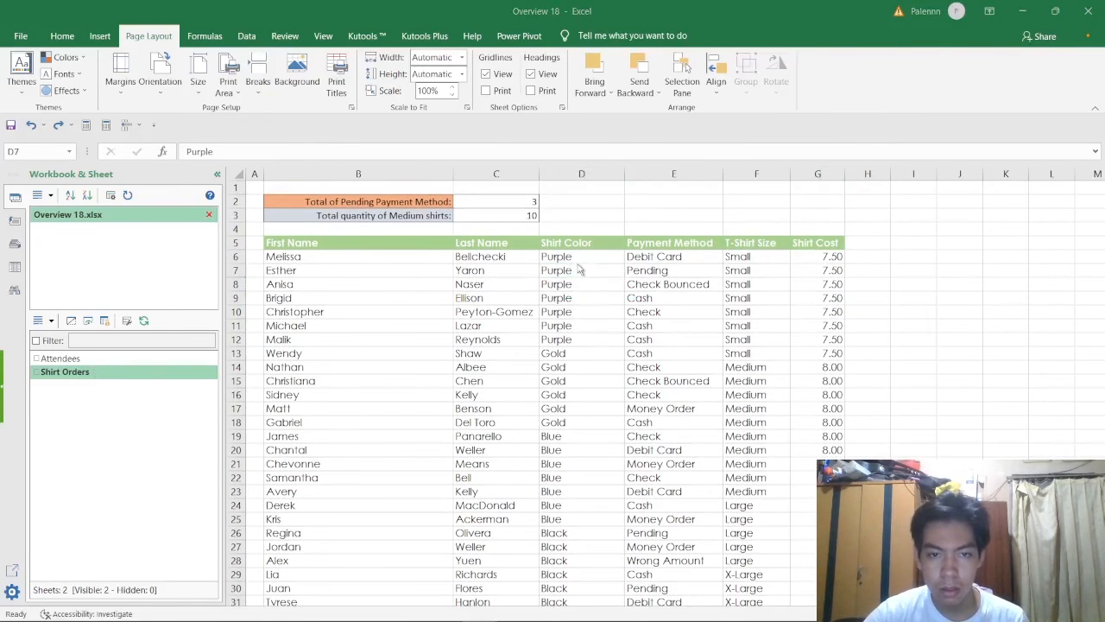
{"action": "key", "text": "alt+Tab"}
{"action": "key", "text": "alt+Tab"}
{"action": "key", "text": "alt+Tab"}
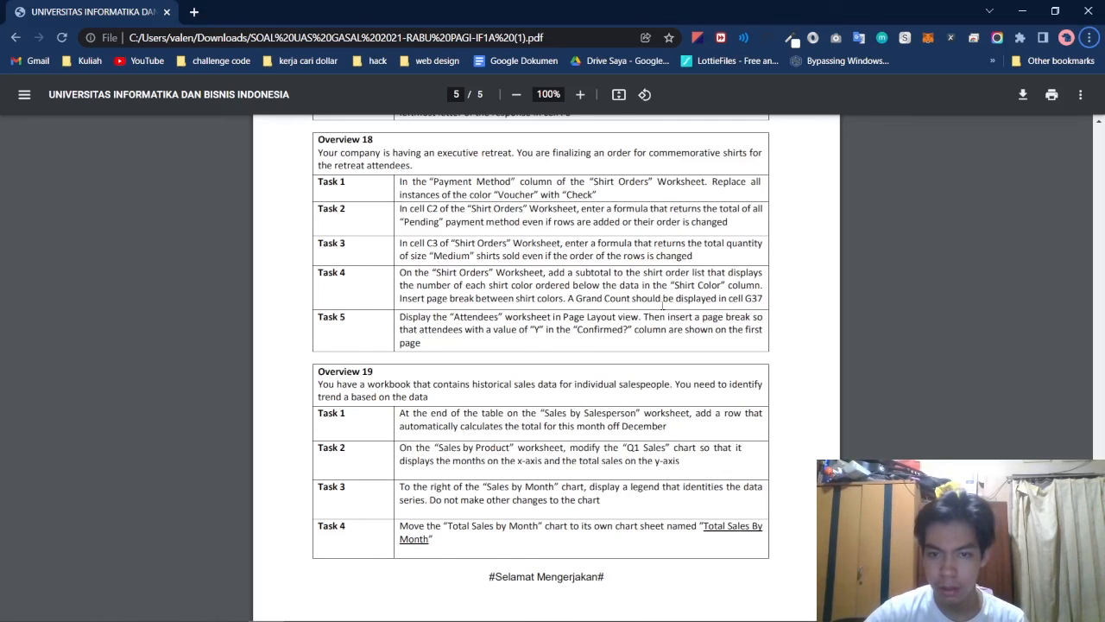
Return to Excel and write =COUNTIF(D6:D32, "purple") in cell G37 of Shirt Orders to count the purple shirts
{"action": "key", "text": "alt+Tab"}
{"action": "scroll", "coordinate": [701, 281], "scroll_direction": "down", "scroll_amount": 3}
{"action": "scroll", "coordinate": [704, 282], "scroll_direction": "down", "scroll_amount": 3}
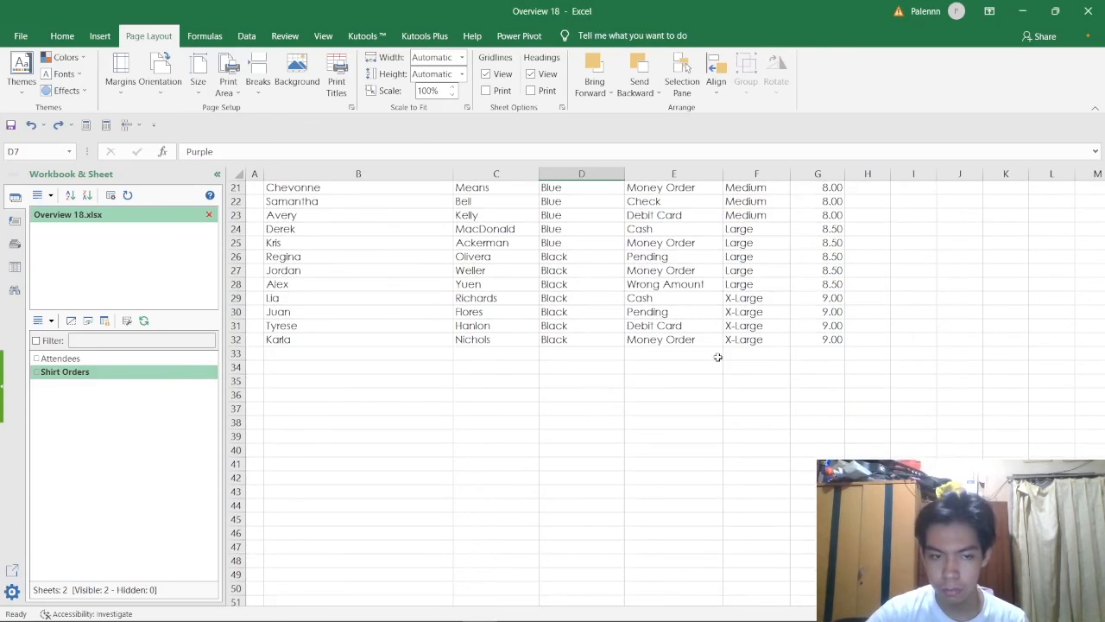
{"action": "left_click", "coordinate": [311, 419]}
{"action": "left_click", "coordinate": [311, 413]}
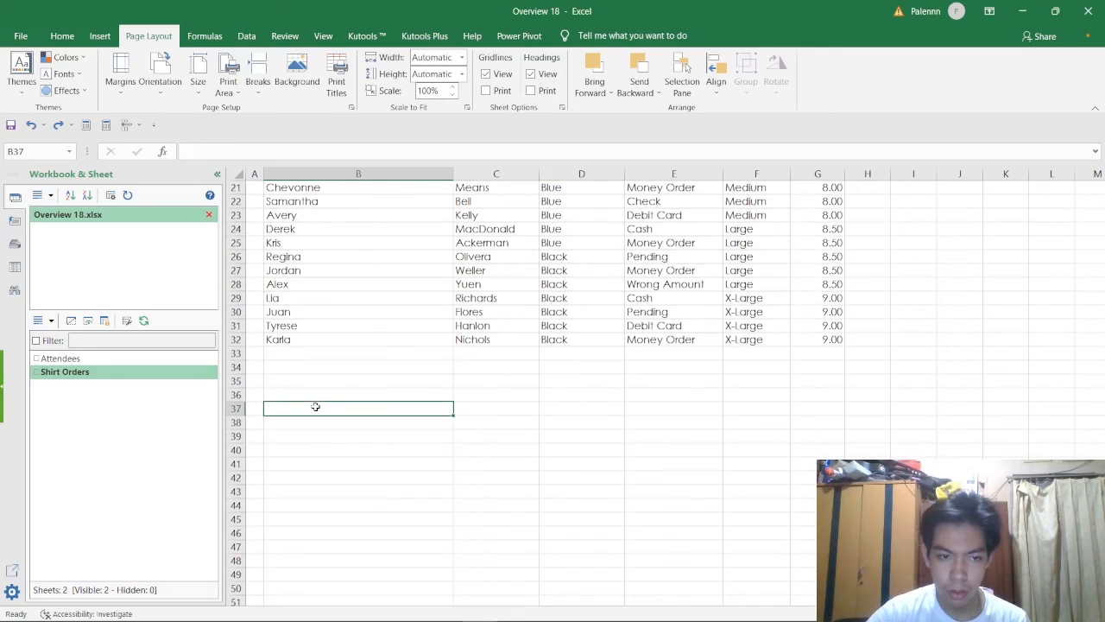
{"action": "left_click", "coordinate": [804, 413]}
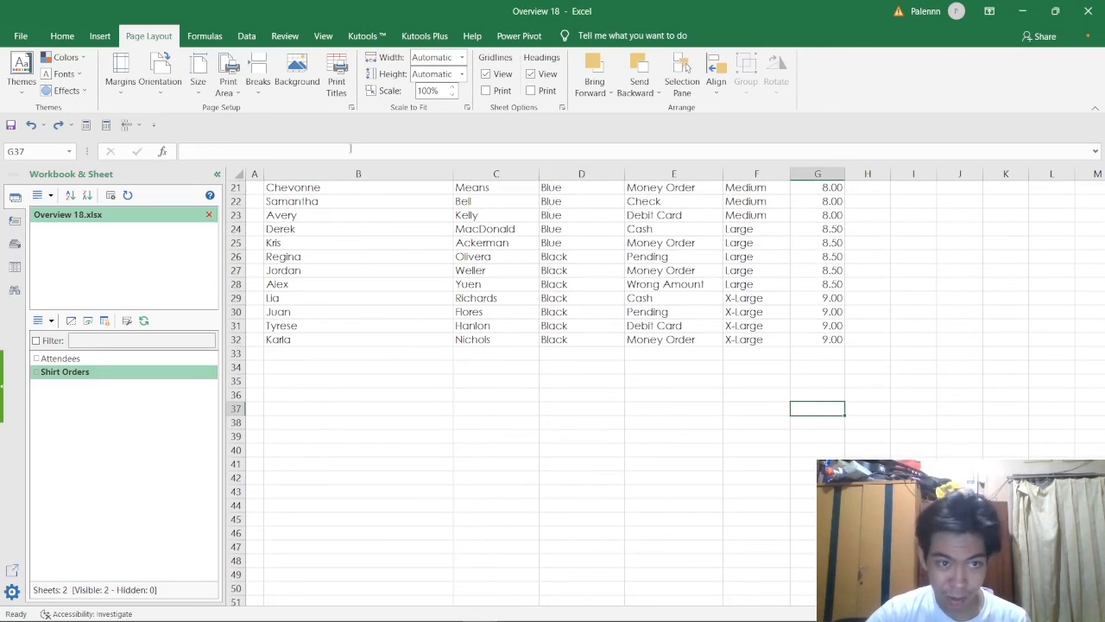
{"action": "left_click", "coordinate": [301, 149]}
{"action": "type", "text": "="}
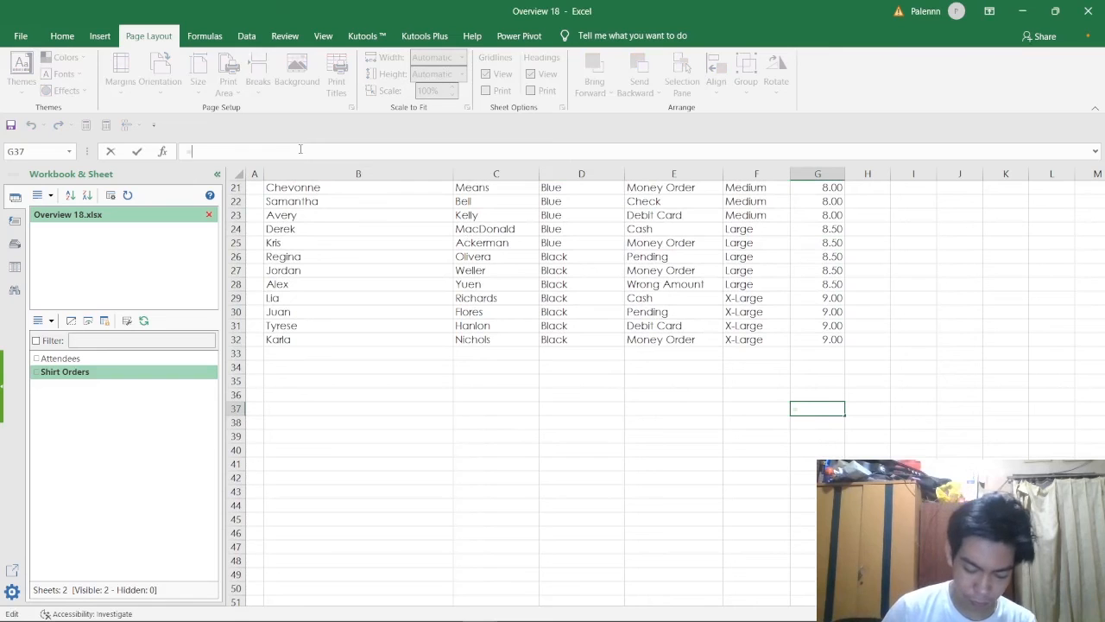
{"action": "type", "text": "countif"}
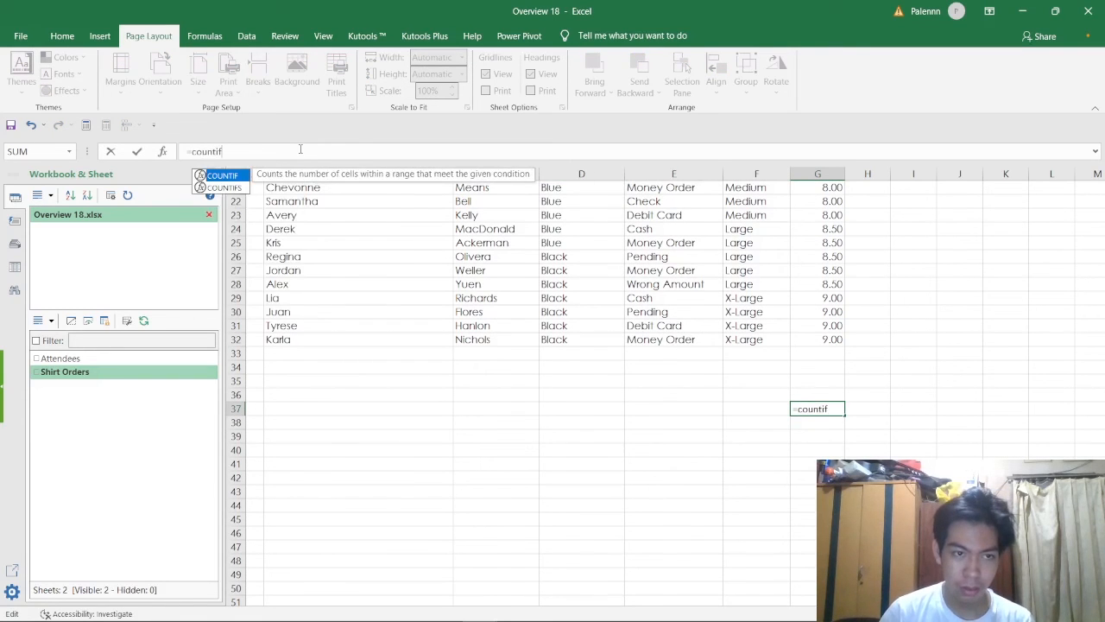
{"action": "type", "text": "("}
{"action": "scroll", "coordinate": [506, 353], "scroll_direction": "up", "scroll_amount": 7}
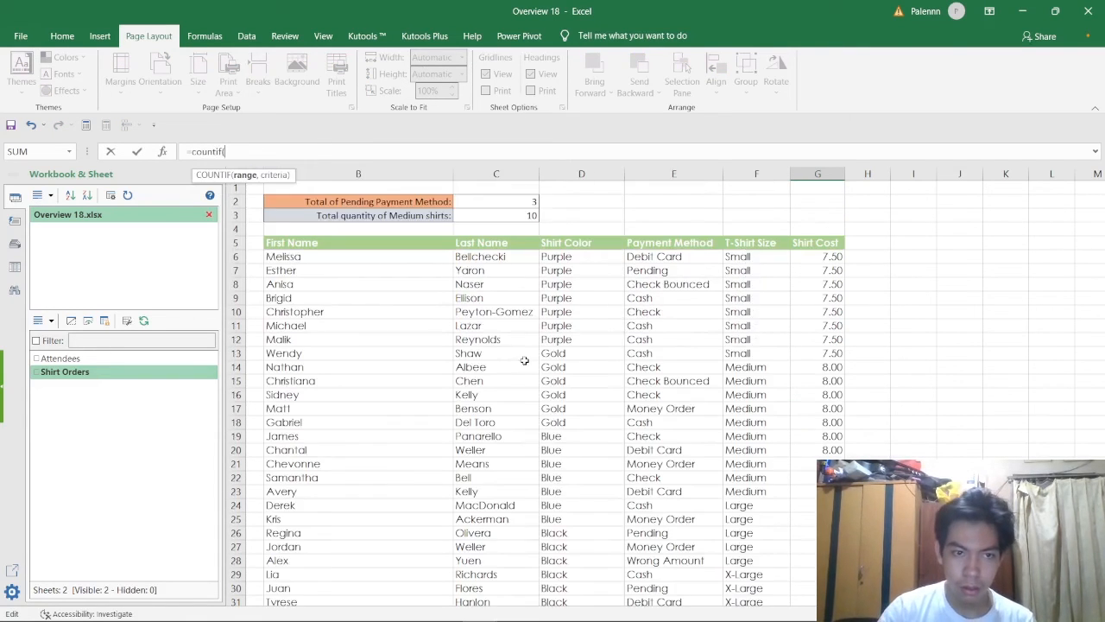
{"action": "left_click", "coordinate": [579, 257]}
{"action": "key", "text": "ctrl+shift+Down"}
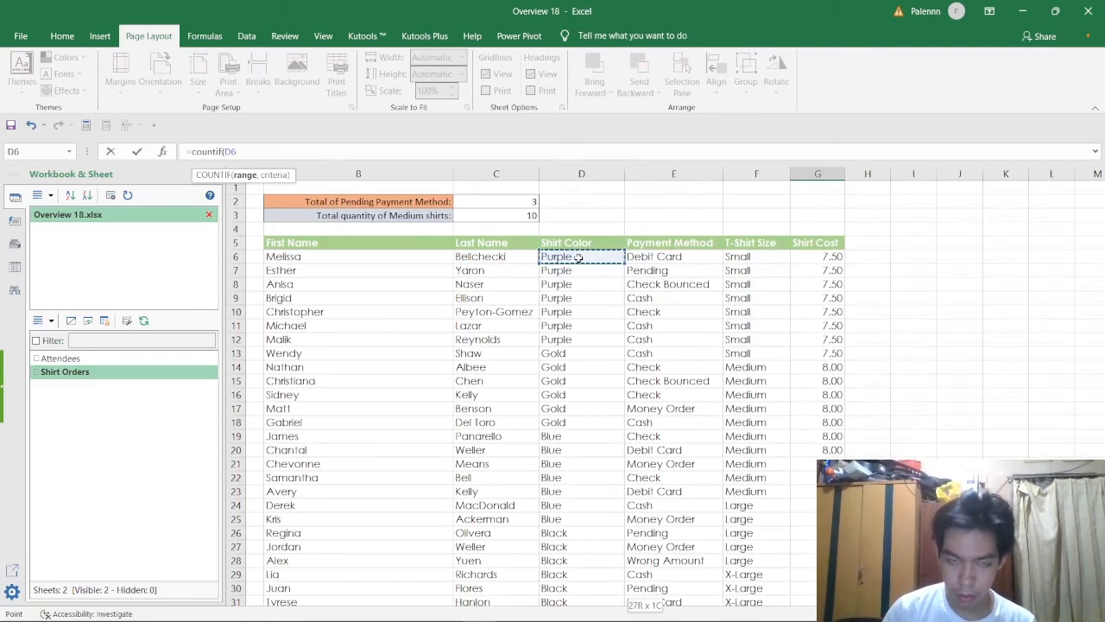
{"action": "type", "text": ", \"purple\")"}
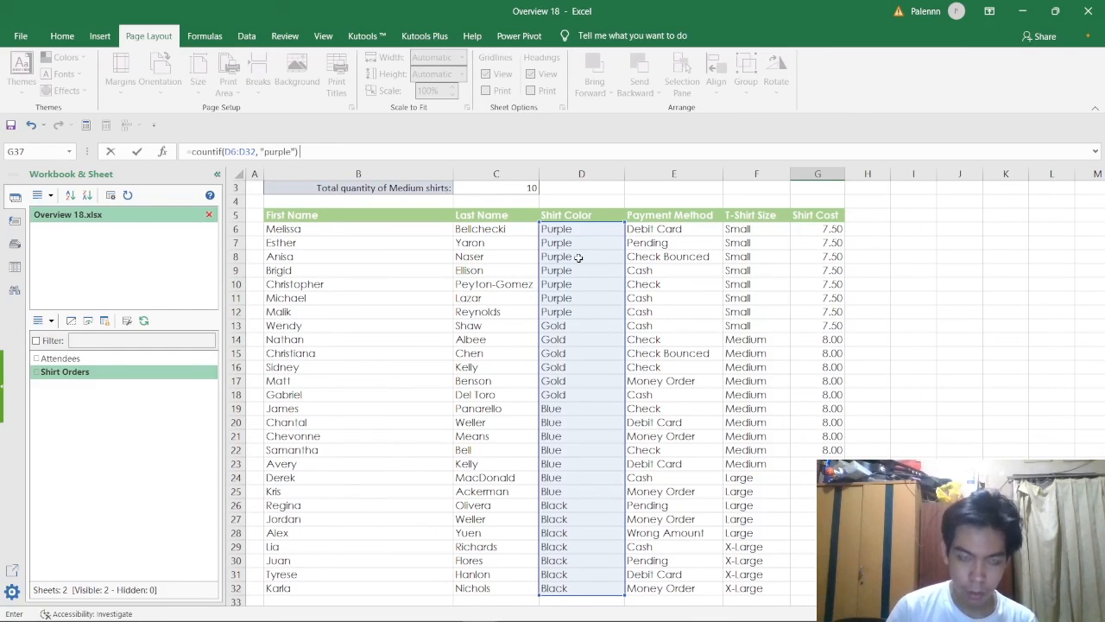
{"action": "type", "text": " +"}
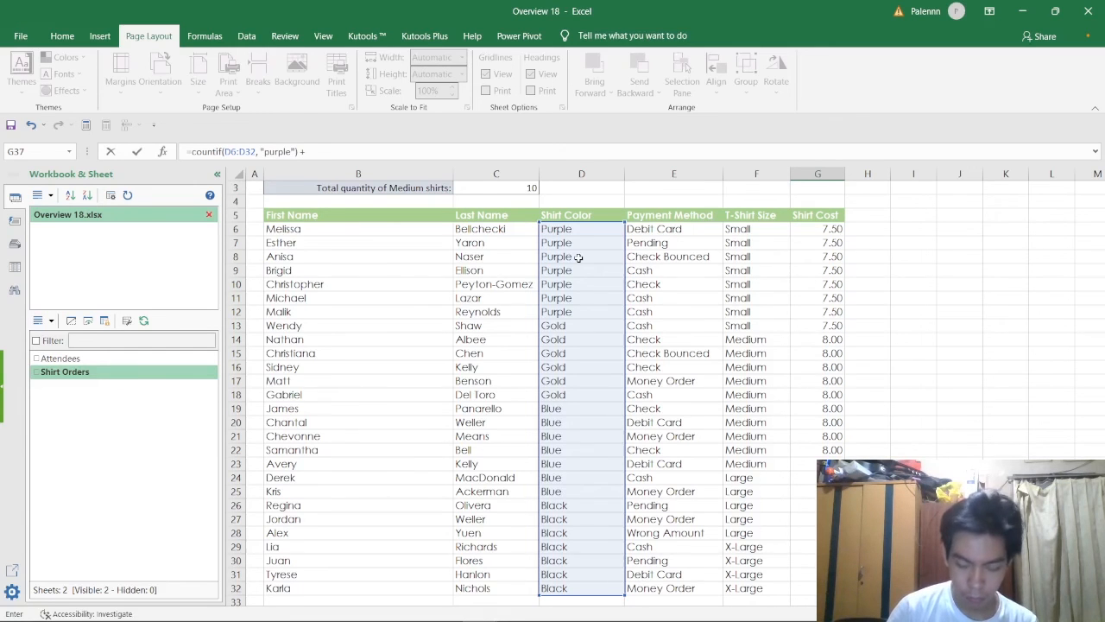
{"action": "key", "text": "Left"}
{"action": "key", "text": "BackSpace"}
{"action": "key", "text": "BackSpace"}
{"action": "key", "text": "BackSpace"}
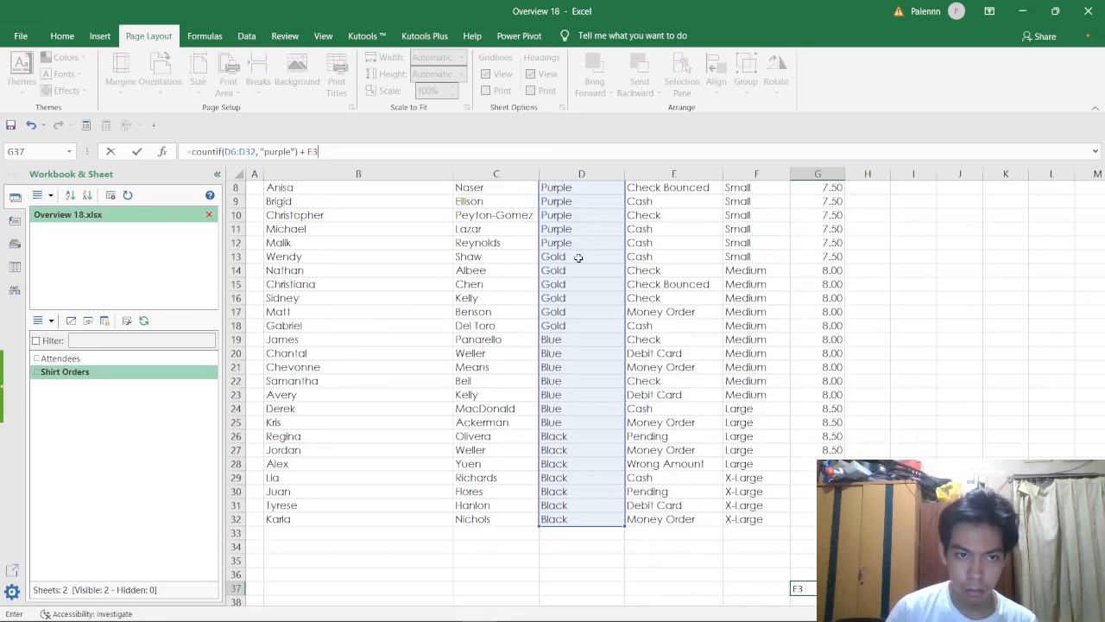
{"action": "key", "text": "BackSpace"}
{"action": "key", "text": "BackSpace"}
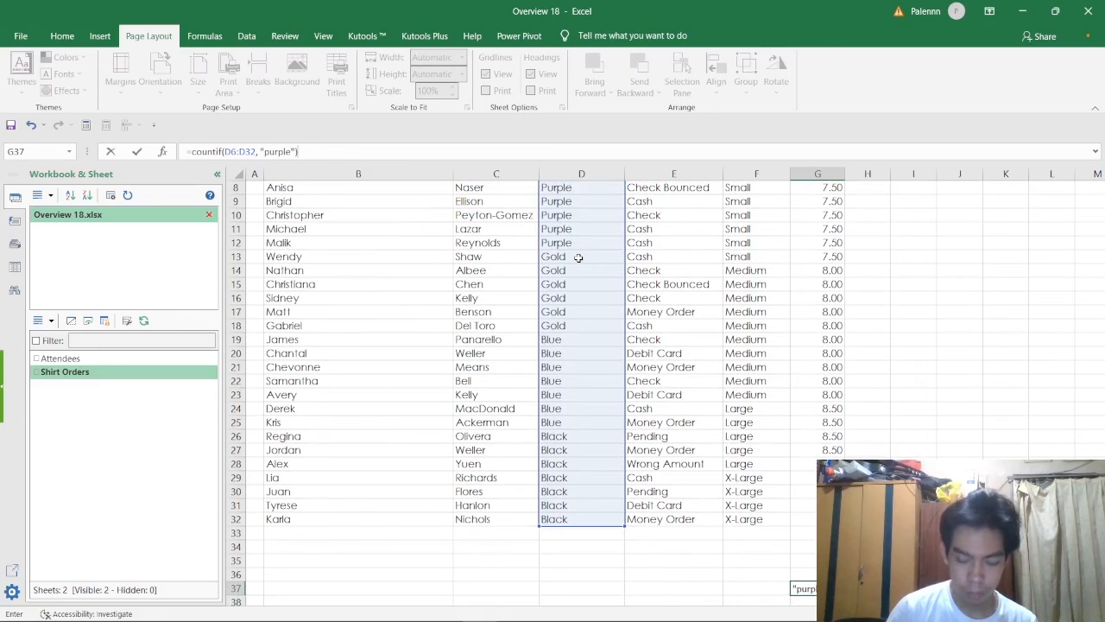
Confirm the G37 formula, and extend it with three more copies of =COUNTIF(D6:D32, "purple") joined by plus signs
{"action": "key", "text": "ctrl+Return"}
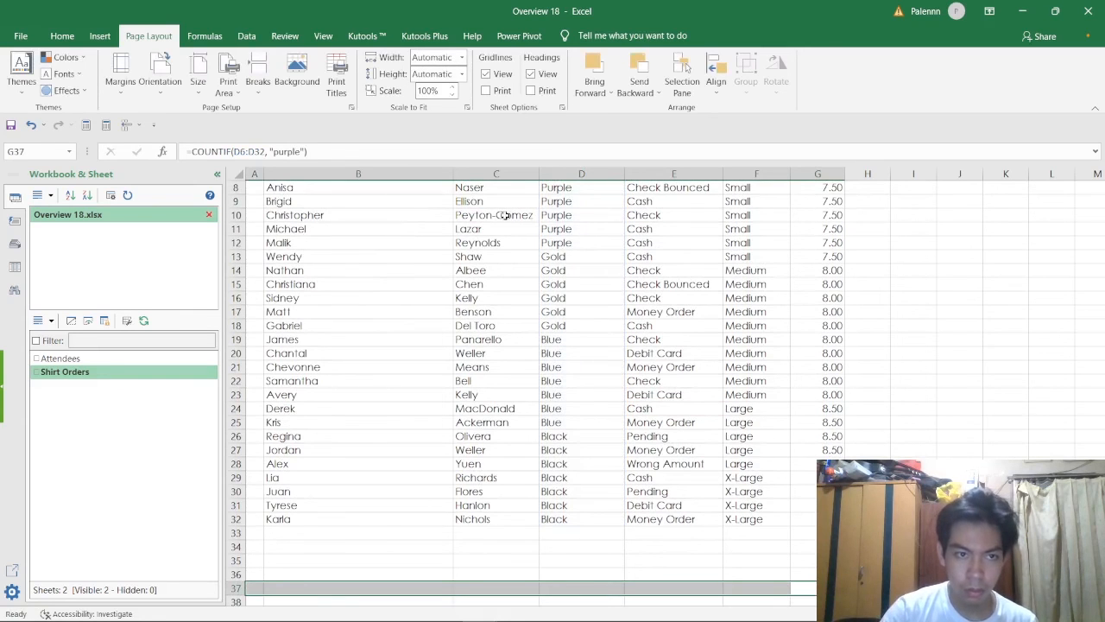
{"action": "left_click", "coordinate": [331, 154]}
{"action": "key", "text": "ctrl+a"}
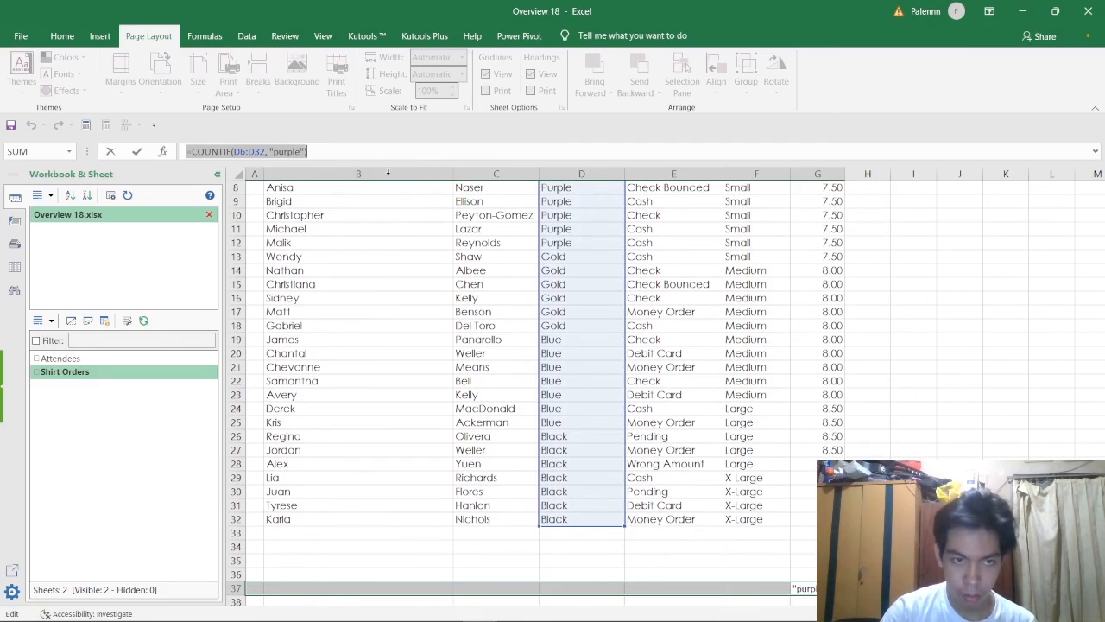
{"action": "left_click", "coordinate": [401, 154]}
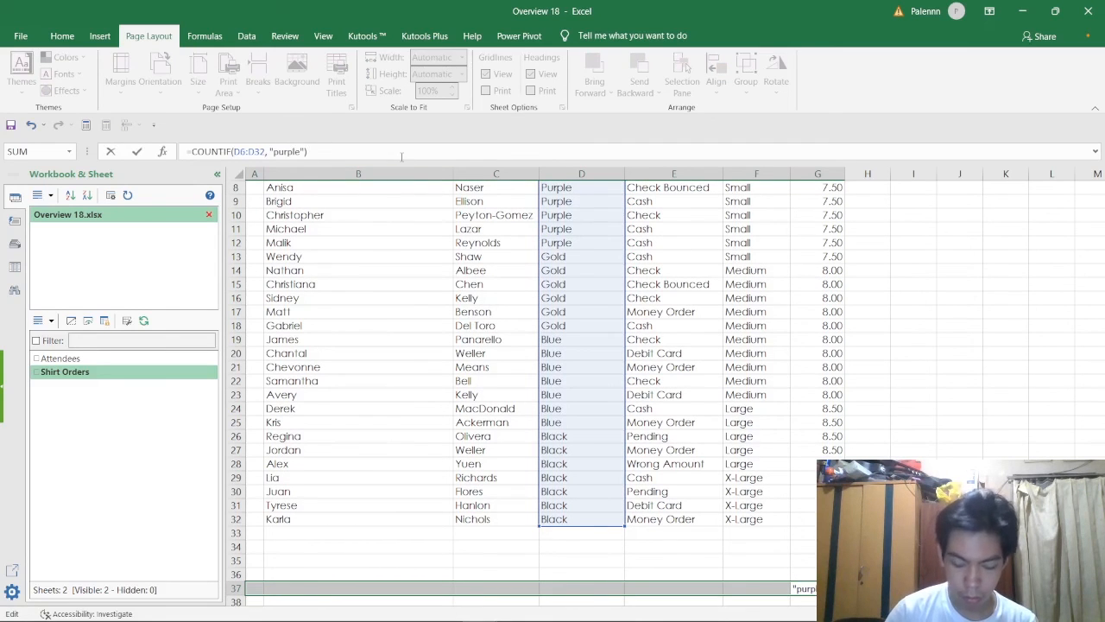
{"action": "key", "text": "ctrl+v"}
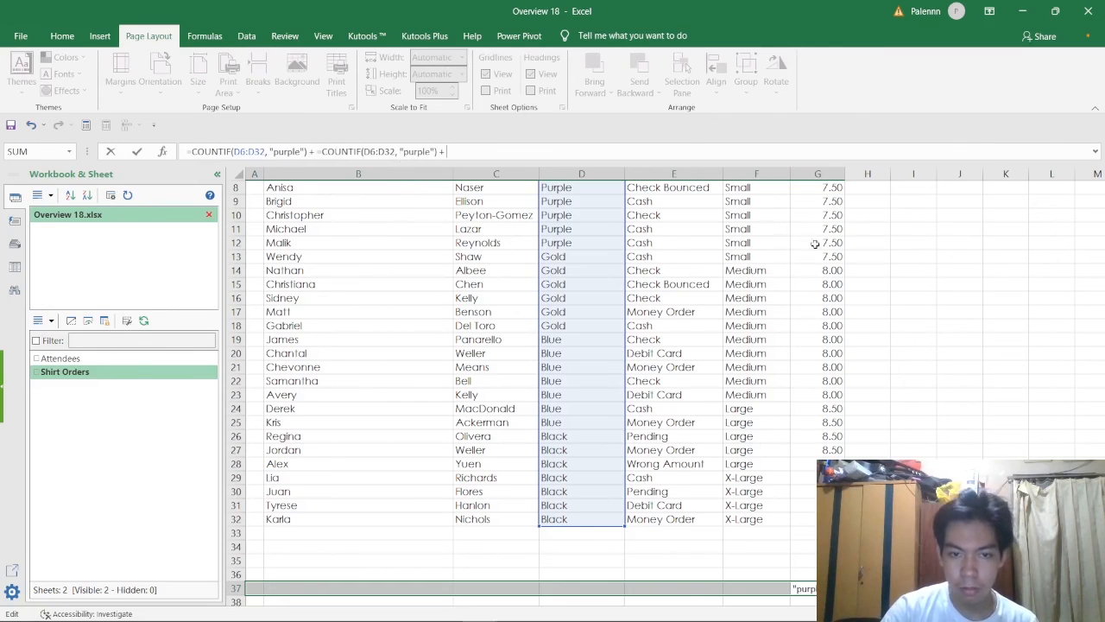
{"action": "scroll", "coordinate": [652, 230], "scroll_direction": "up", "scroll_amount": 3}
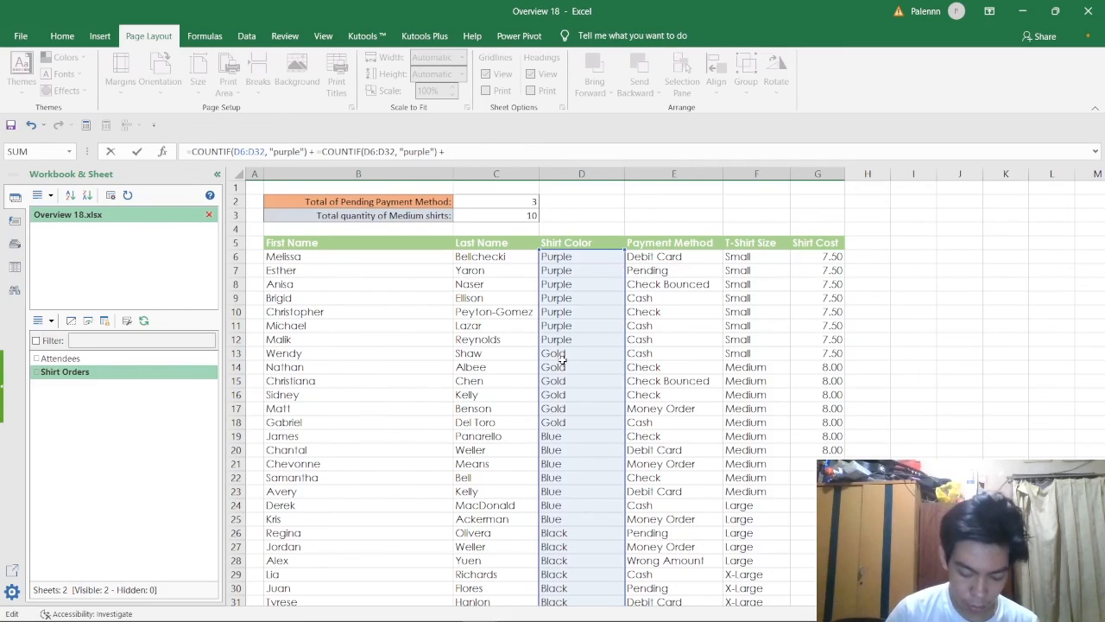
{"action": "key", "text": "ctrl+v"}
{"action": "type", "text": "+"}
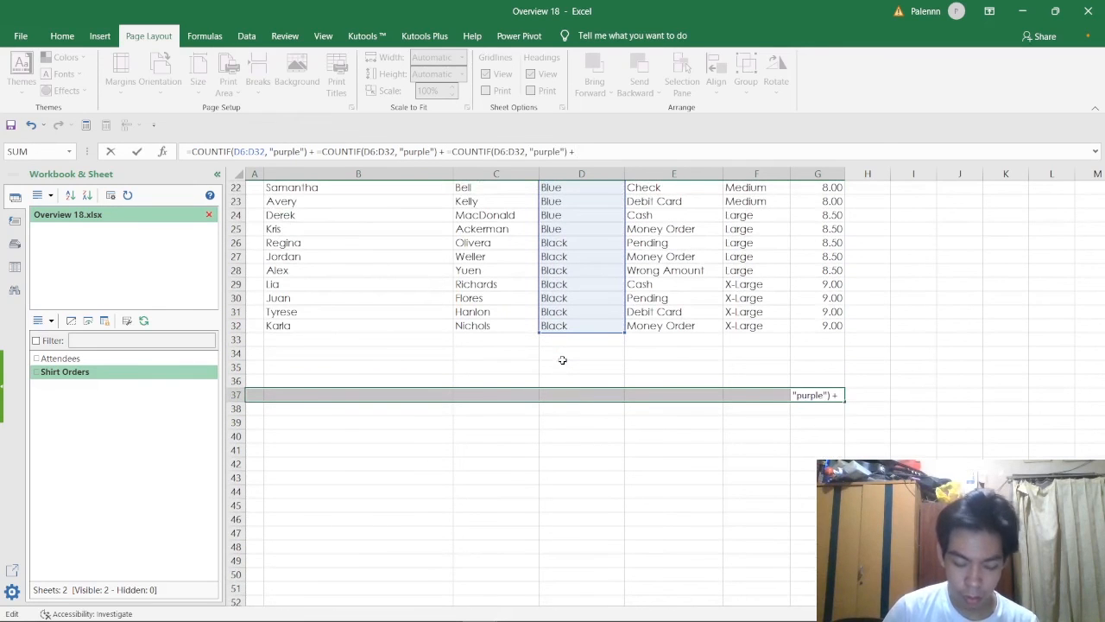
{"action": "key", "text": "ctrl+v"}
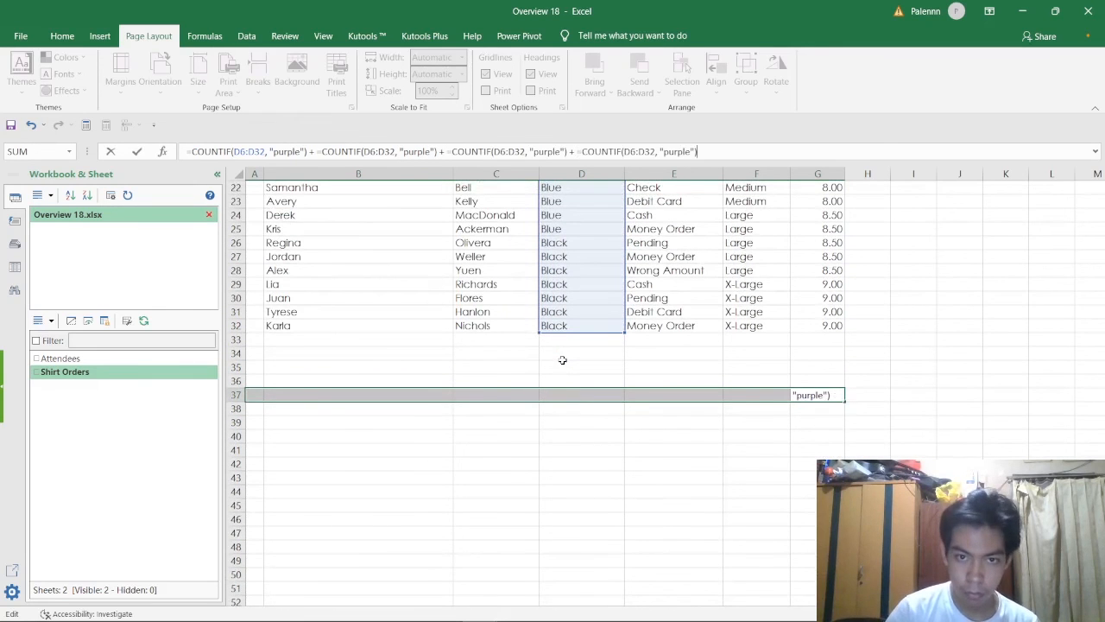
Change the criterion of the second COUNTIF in the G37 formula to "gold", keeping the quotation marks
{"action": "scroll", "coordinate": [428, 263], "scroll_direction": "up", "scroll_amount": 7}
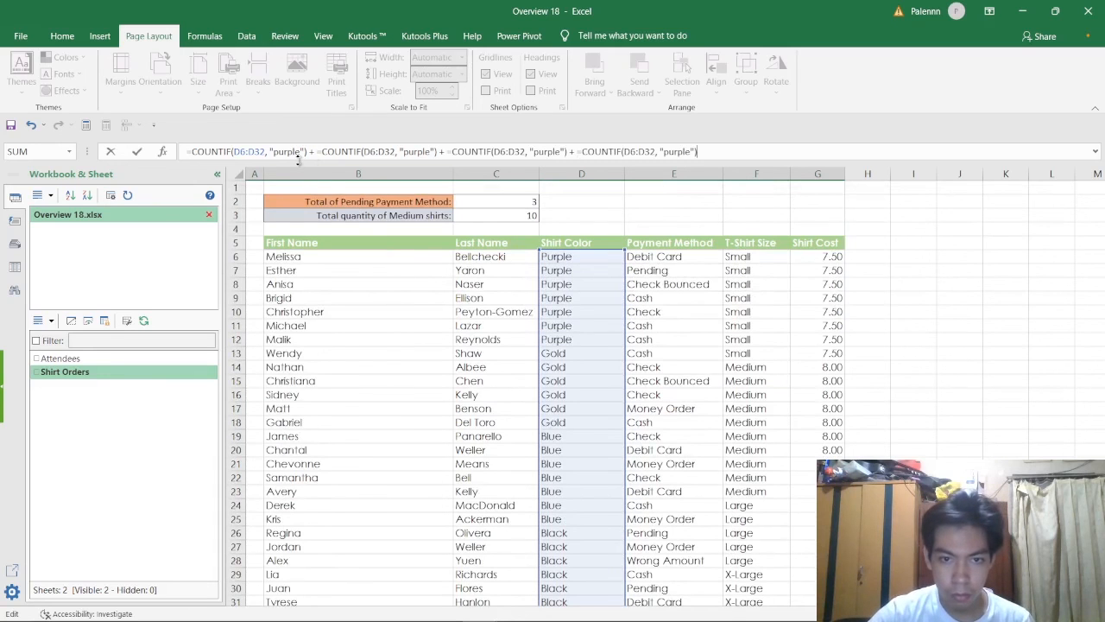
{"action": "left_click_drag", "start_coordinate": [400, 152], "coordinate": [436, 152]}
{"action": "type", "text": "gold"}
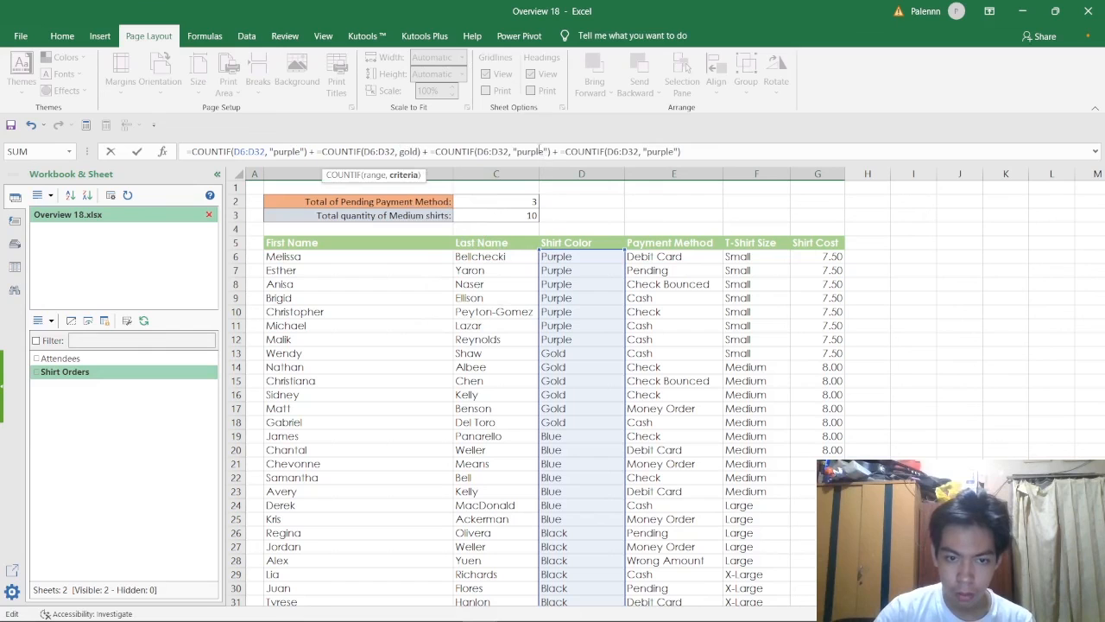
{"action": "left_click_drag", "start_coordinate": [514, 152], "coordinate": [549, 152]}
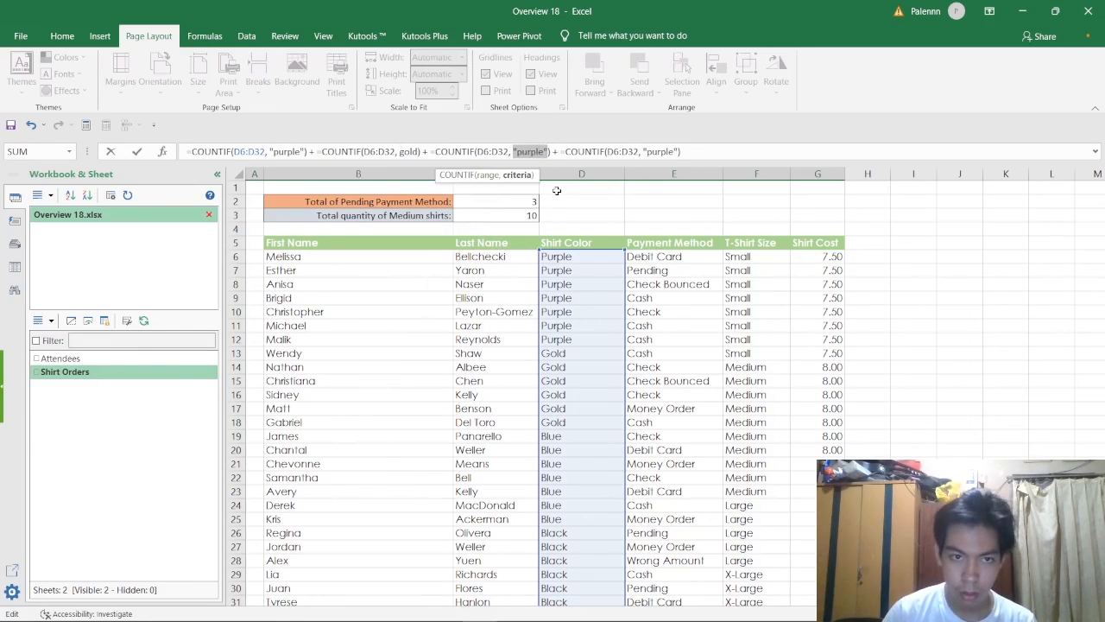
{"action": "left_click", "coordinate": [417, 155]}
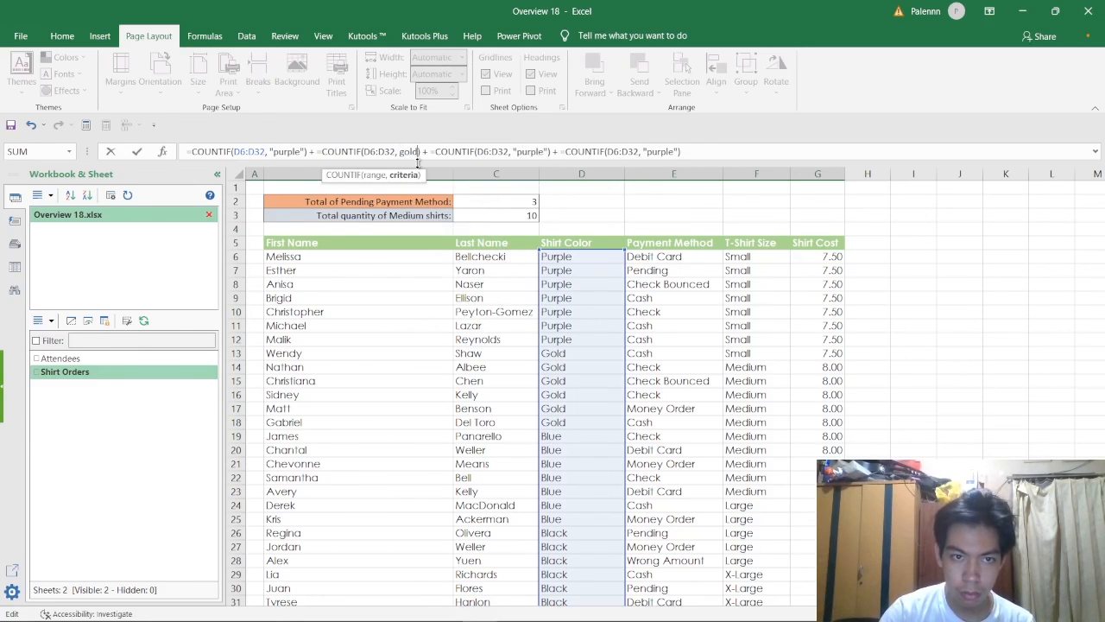
{"action": "key", "text": "BackSpace"}
{"action": "key", "text": "BackSpace"}
{"action": "key", "text": "BackSpace"}
{"action": "key", "text": "BackSpace"}
{"action": "type", "text": "\"gold\""}
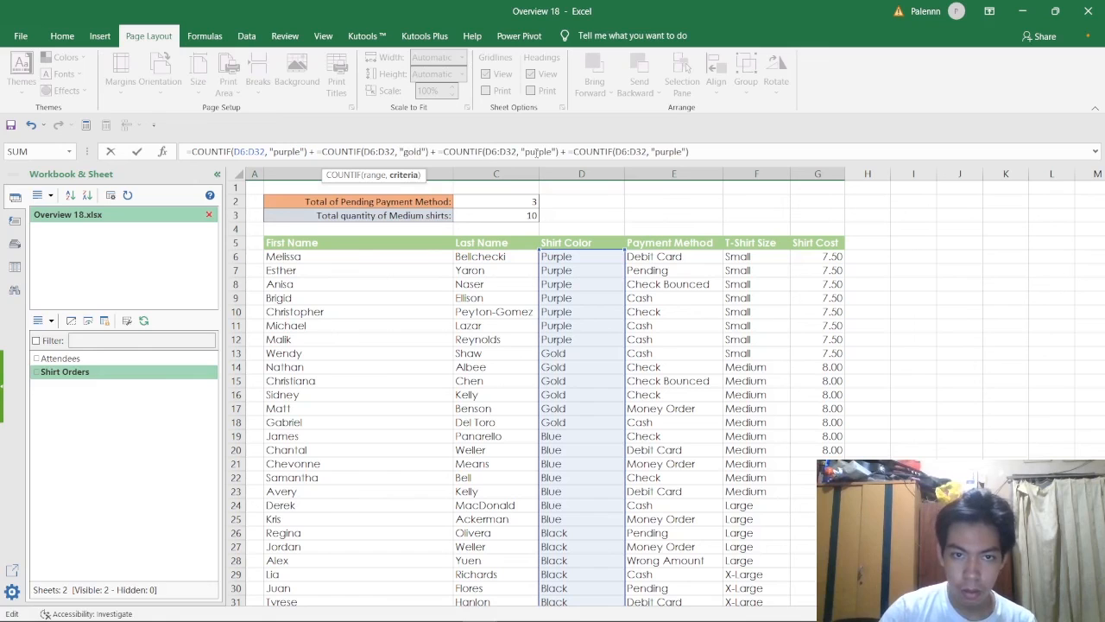
Change the criterion of the third COUNTIF in the G37 formula to "blue"
{"action": "left_click", "coordinate": [554, 152]}
{"action": "key", "text": "BackSpace"}
{"action": "key", "text": "BackSpace"}
{"action": "key", "text": "BackSpace"}
{"action": "key", "text": "BackSpace"}
{"action": "key", "text": "BackSpace"}
{"action": "key", "text": "BackSpace"}
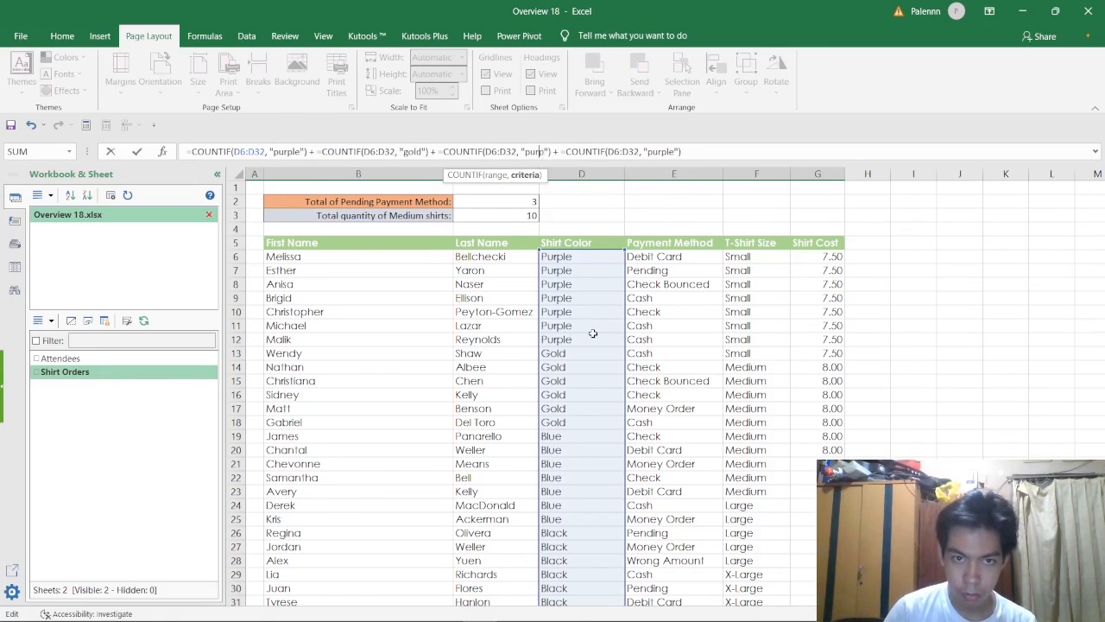
{"action": "type", "text": "blue"}
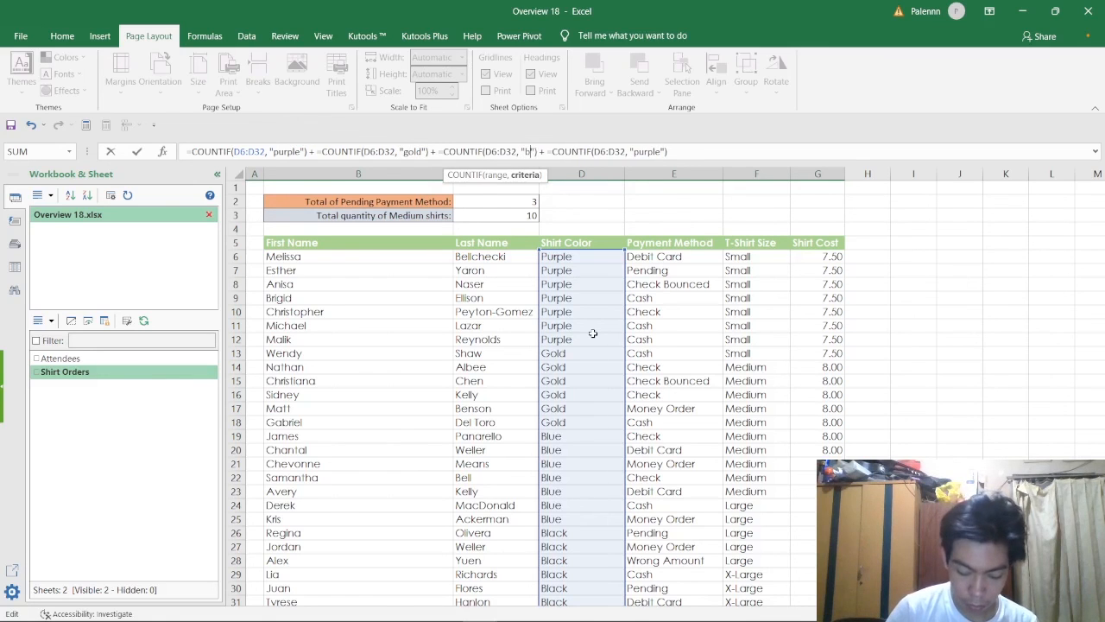
Change the fourth COUNTIF criterion in G37 to "black", and enter the formula, accepting the proposed typo correction
{"action": "left_click", "coordinate": [670, 151]}
{"action": "key", "text": "BackSpace"}
{"action": "key", "text": "BackSpace"}
{"action": "key", "text": "BackSpace"}
{"action": "key", "text": "BackSpace"}
{"action": "key", "text": "BackSpace"}
{"action": "key", "text": "BackSpace"}
{"action": "type", "text": "b"}
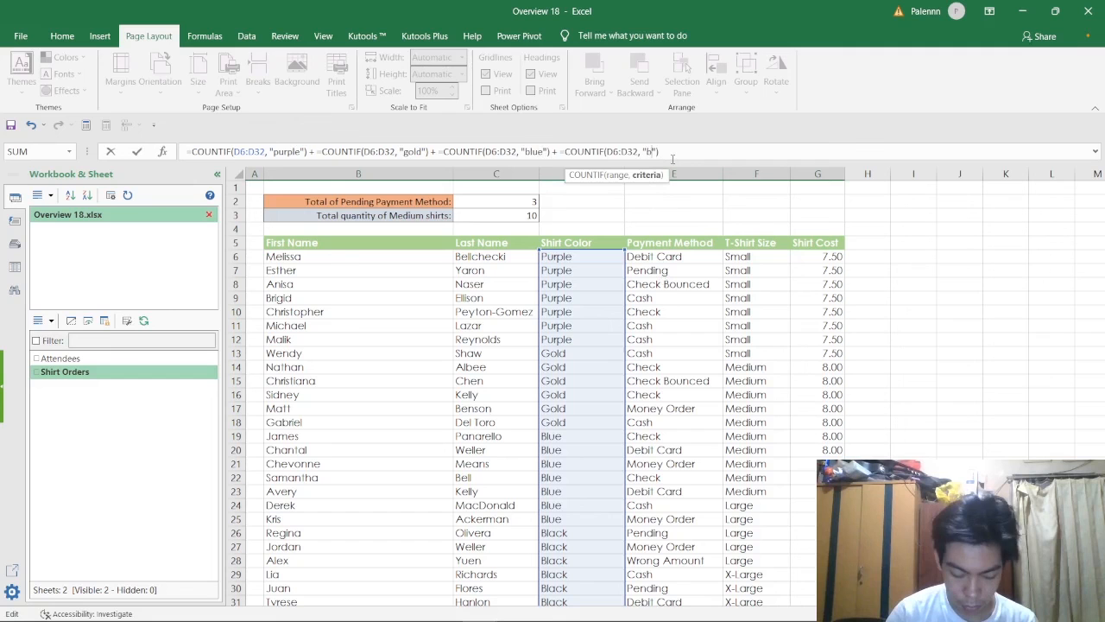
{"action": "type", "text": "lack"}
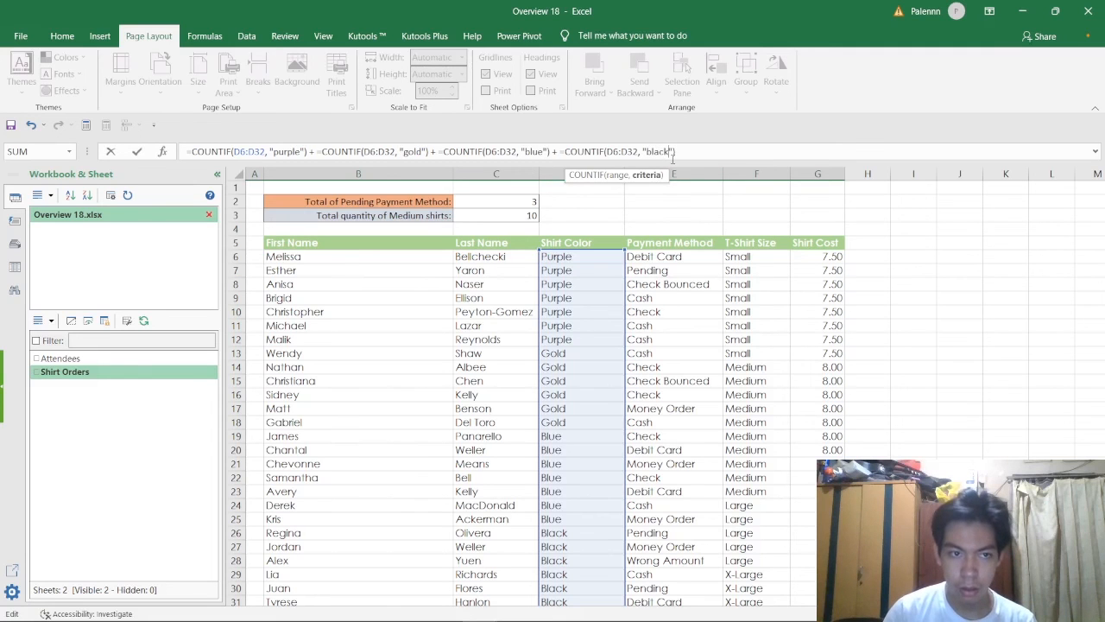
{"action": "key", "text": "Return"}
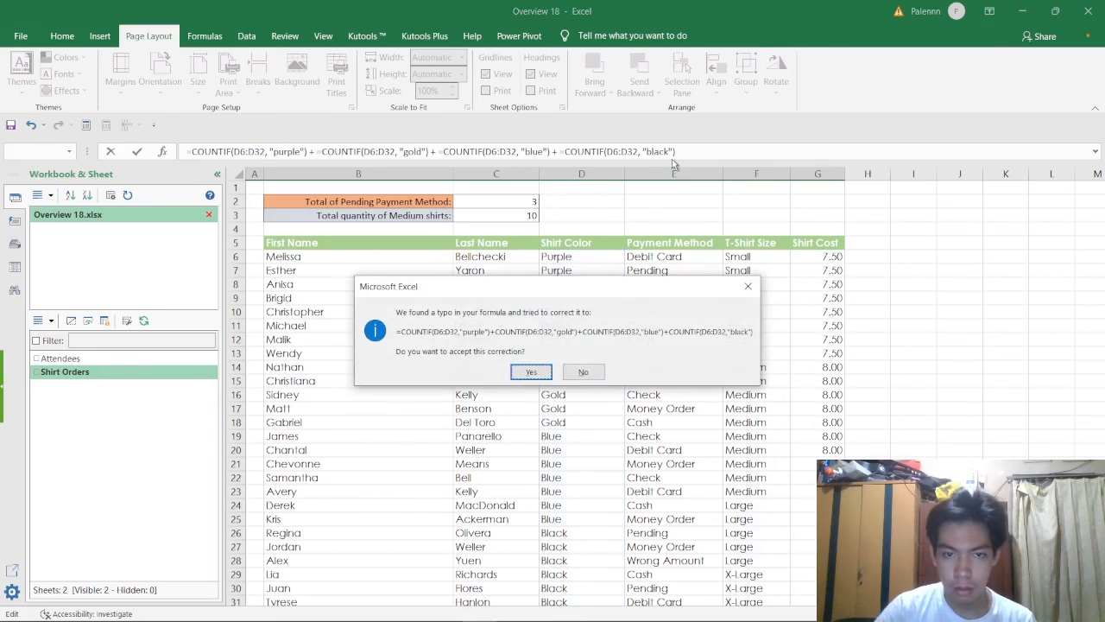
{"action": "left_click", "coordinate": [522, 376]}
Check the G37 count against the Shirt Orders data, and recheck the Overview 18 Task 4 instructions in the Chrome PDF
{"action": "scroll", "coordinate": [732, 300], "scroll_direction": "down", "scroll_amount": 3}
{"action": "left_click", "coordinate": [879, 447]}
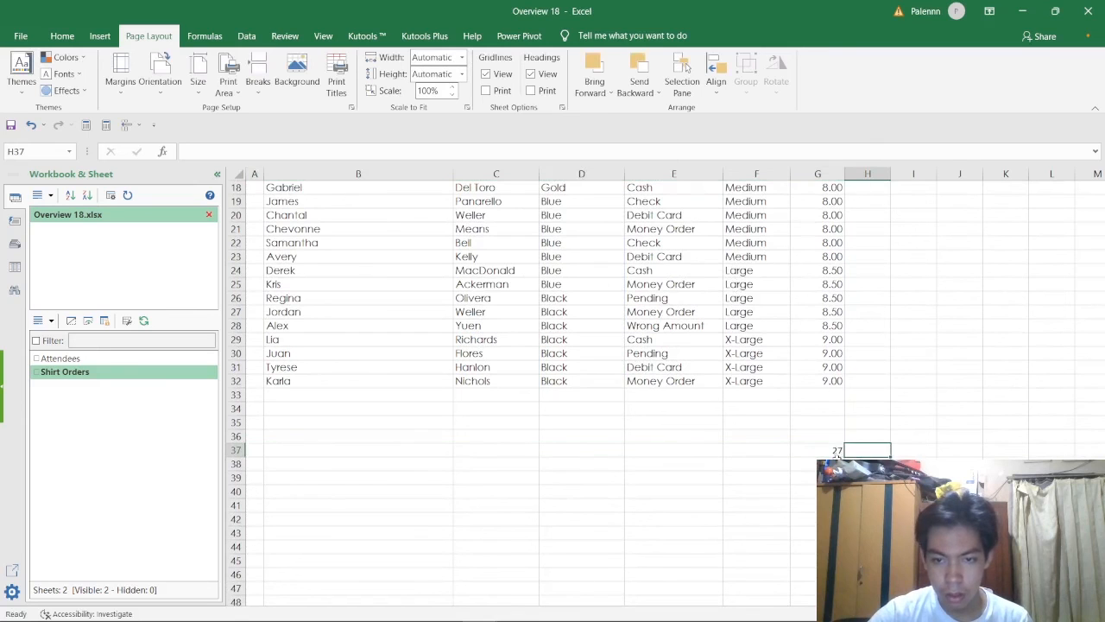
{"action": "left_click", "coordinate": [833, 450]}
{"action": "scroll", "coordinate": [875, 451], "scroll_direction": "up", "scroll_amount": 6}
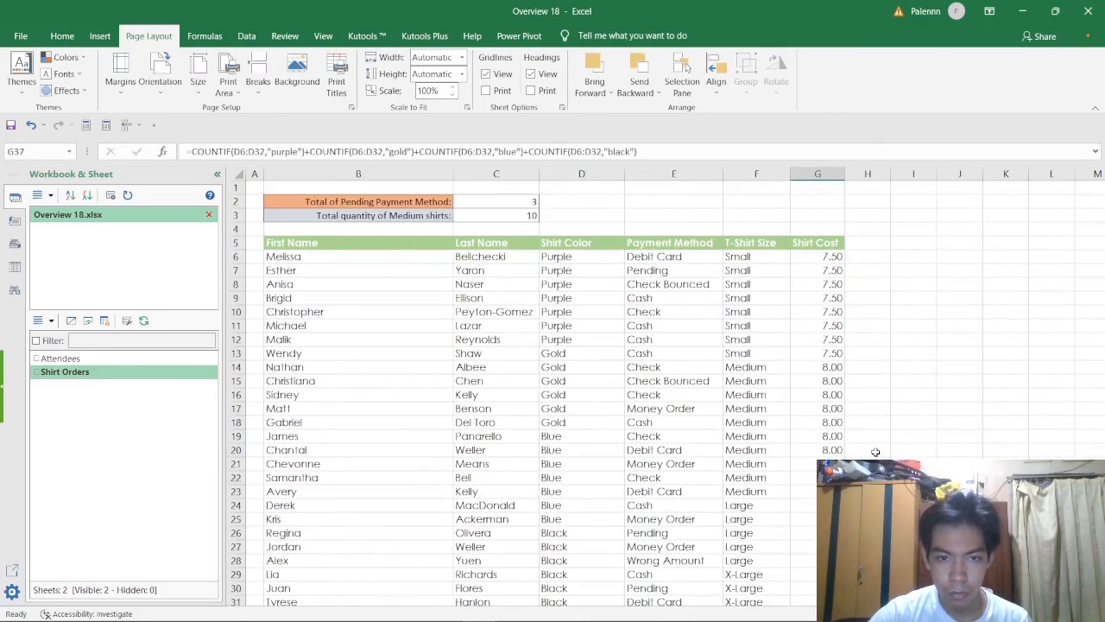
{"action": "scroll", "coordinate": [875, 451], "scroll_direction": "down", "scroll_amount": 7}
{"action": "scroll", "coordinate": [855, 361], "scroll_direction": "up", "scroll_amount": 7}
{"action": "key", "text": "alt+Tab"}
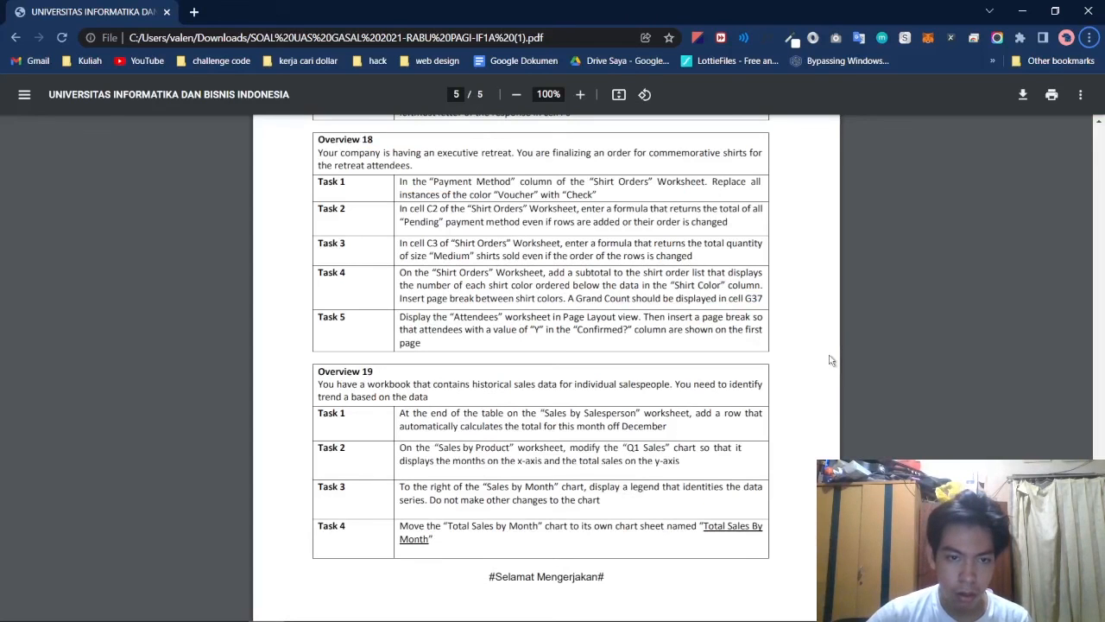
Open the Attendees worksheet in Excel, and read the Overview 18 Task 5 instructions in the Chrome PDF
{"action": "key", "text": "alt+Tab"}
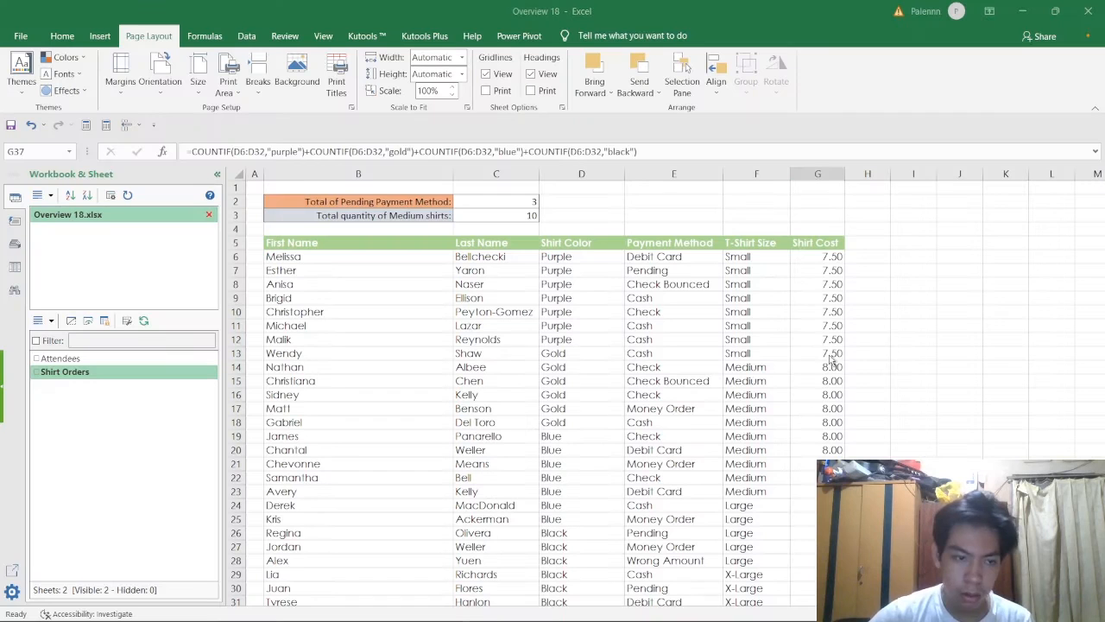
{"action": "left_click", "coordinate": [87, 358]}
{"action": "key", "text": "alt+Tab"}
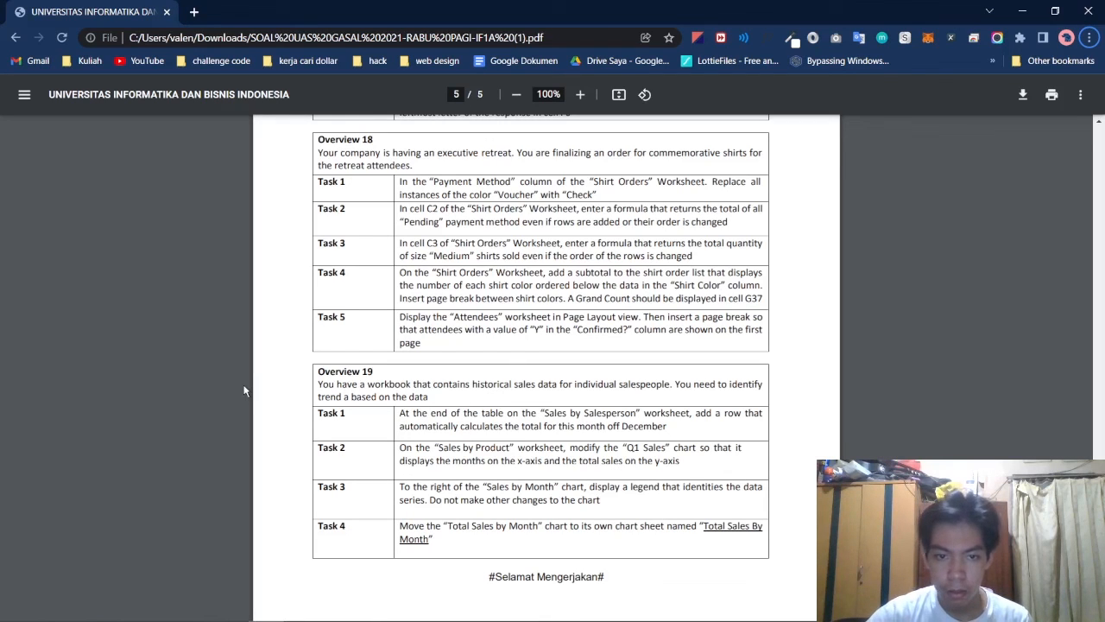
{"action": "key", "text": "alt+Tab"}
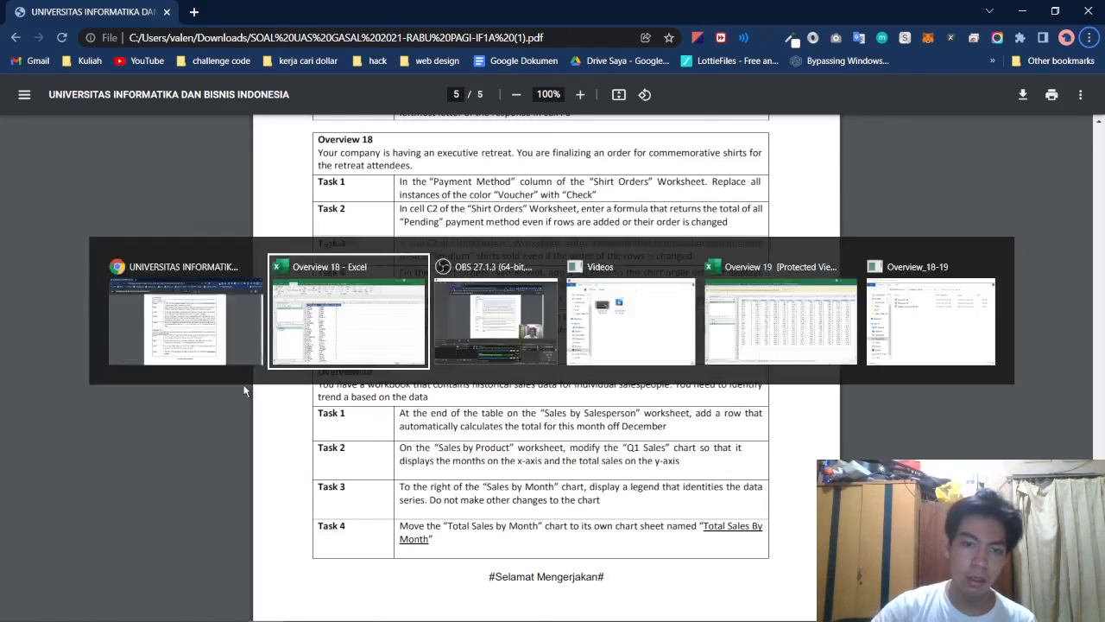
{"action": "key", "text": "alt+Tab"}
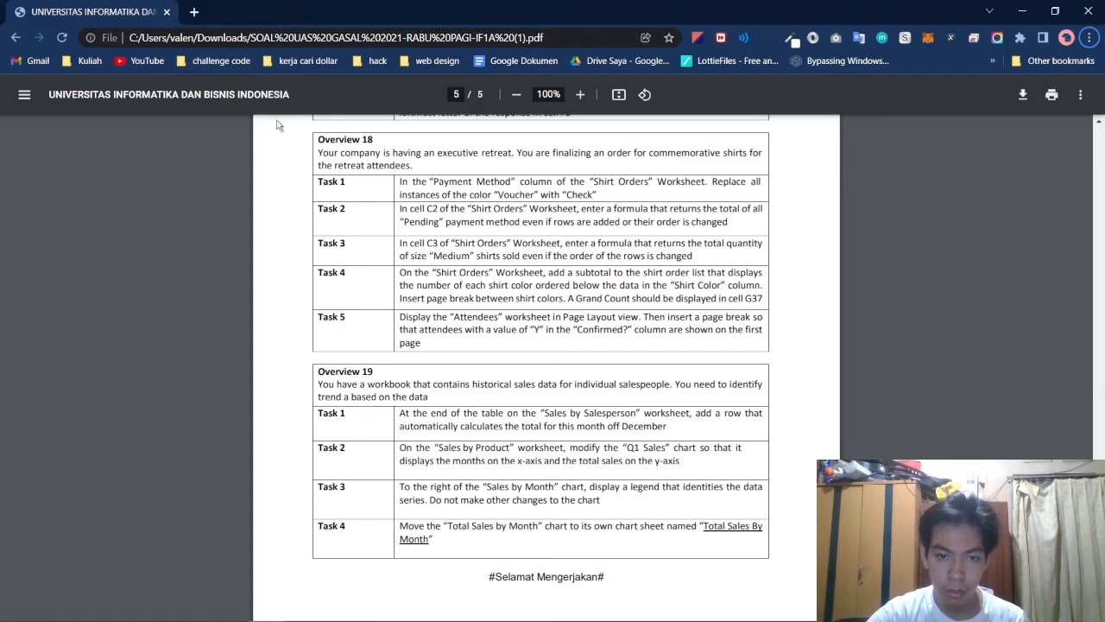
Return to Excel and try inserting a page break at cell F6 of the Attendees worksheet
{"action": "key", "text": "alt+Tab"}
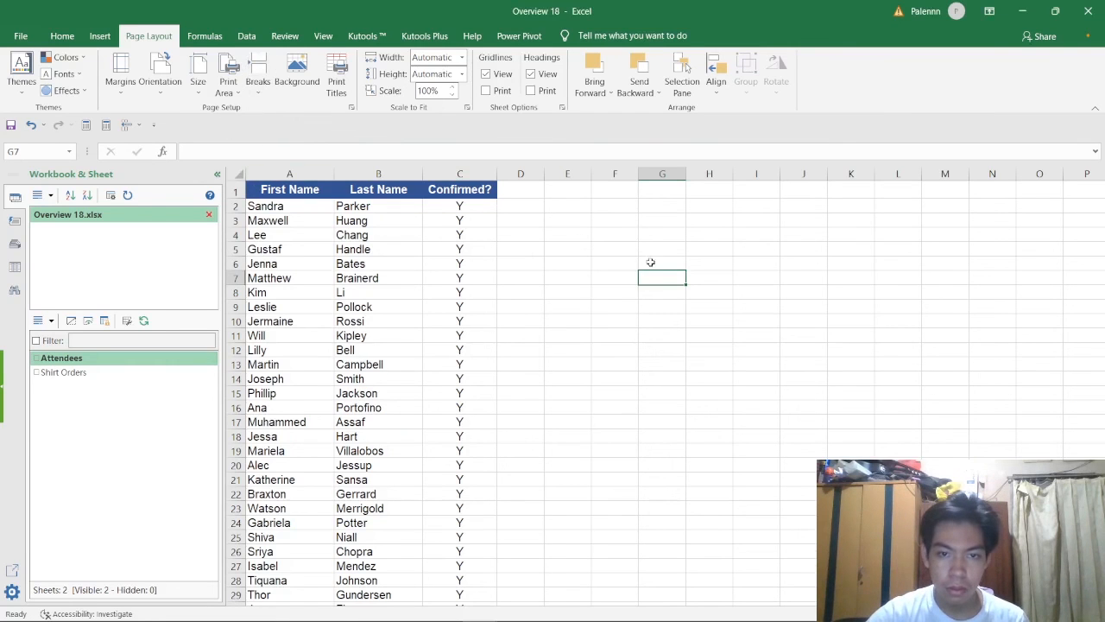
{"action": "left_click", "coordinate": [471, 207]}
{"action": "left_click", "coordinate": [626, 261]}
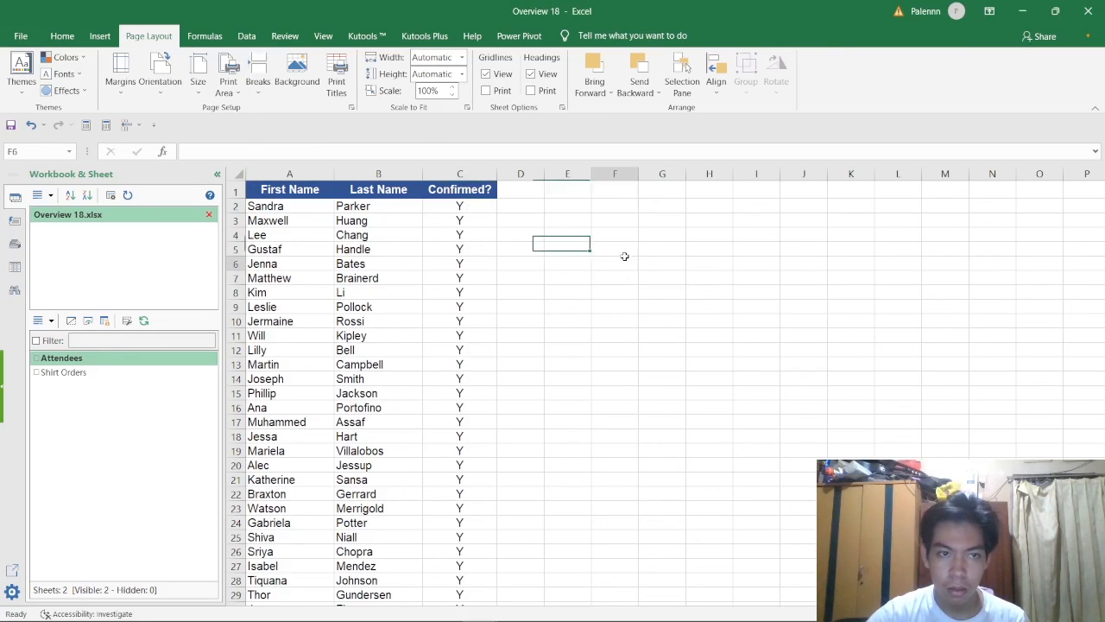
{"action": "left_click", "coordinate": [259, 95]}
{"action": "left_click", "coordinate": [276, 116]}
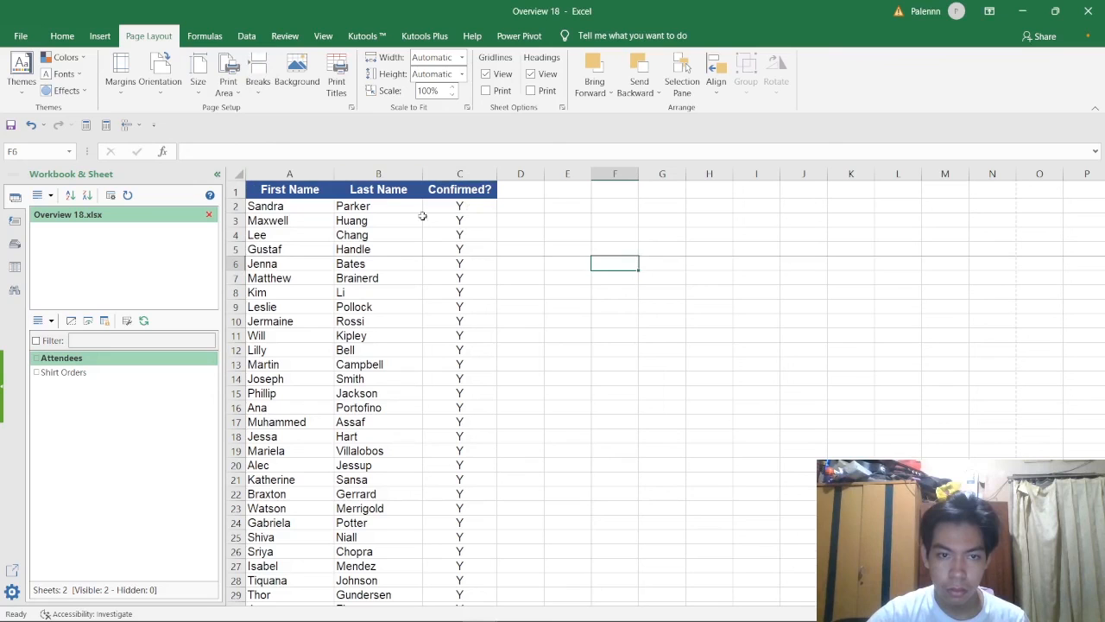
Recheck Overview 18 Task 5 in the Chrome PDF, and undo the page break on Attendees in Excel
{"action": "left_click", "coordinate": [480, 220]}
{"action": "left_click", "coordinate": [501, 210]}
{"action": "key", "text": "alt+Tab"}
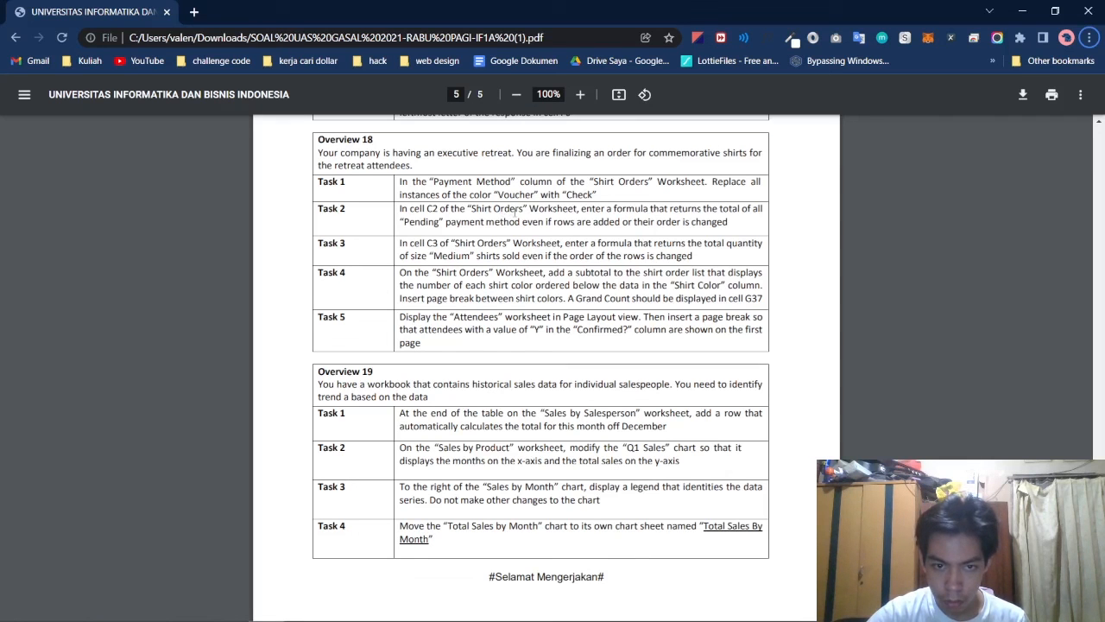
{"action": "key", "text": "alt+Tab"}
{"action": "left_click", "coordinate": [468, 195]}
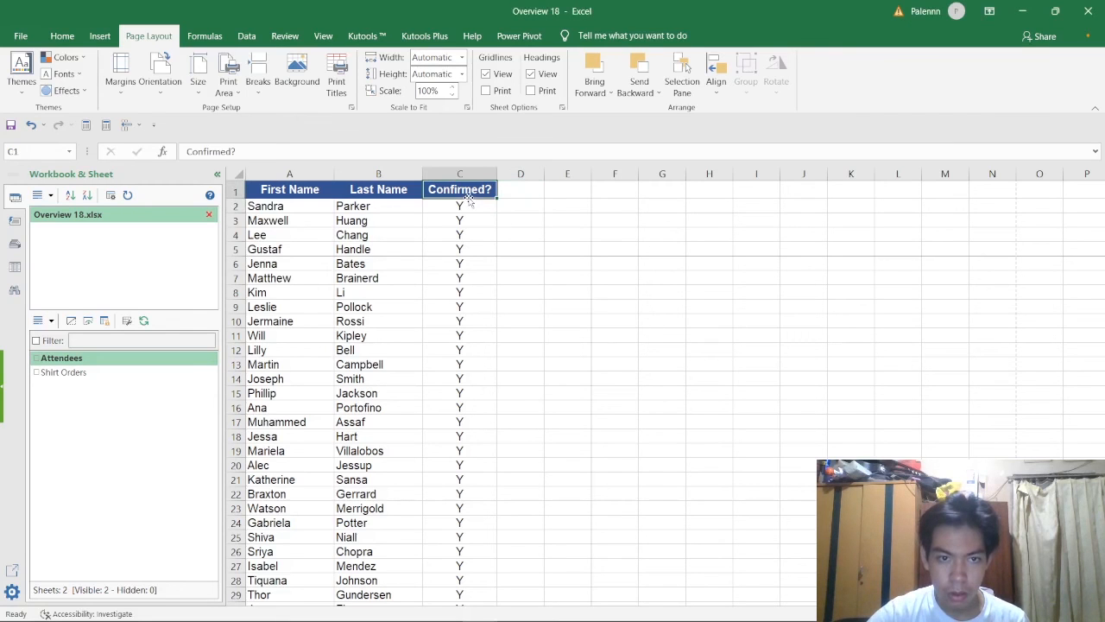
{"action": "key", "text": "ctrl+z"}
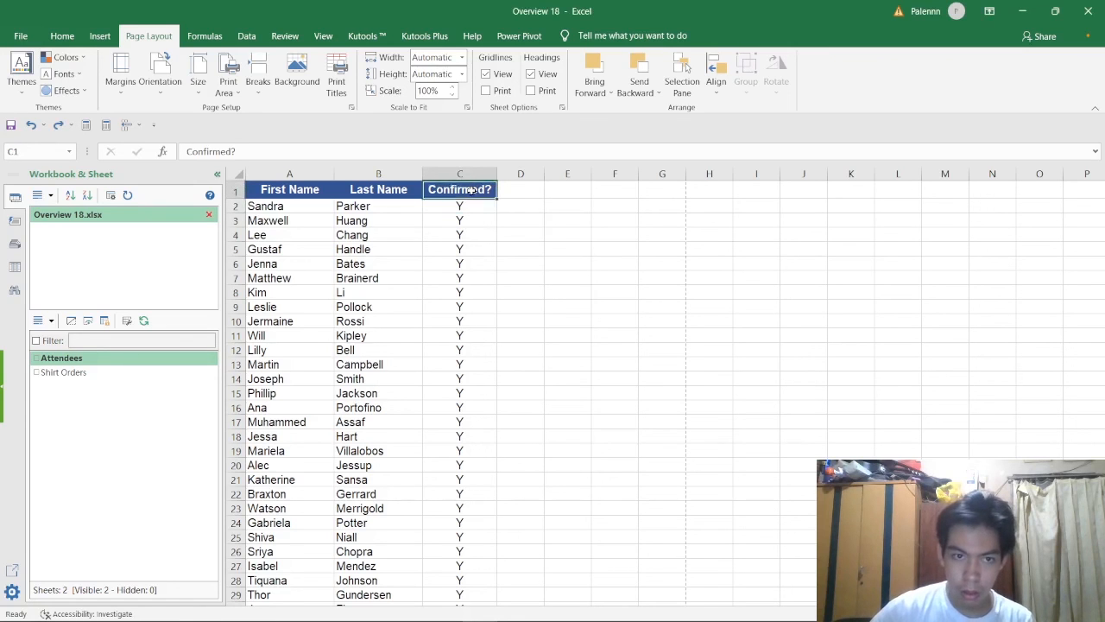
Insert a page break on Attendees with the Confirmed? range C1:C80 selected, review the sheet, and switch to Task 5 in the Chrome PDF
{"action": "key", "text": "ctrl+shift+Down"}
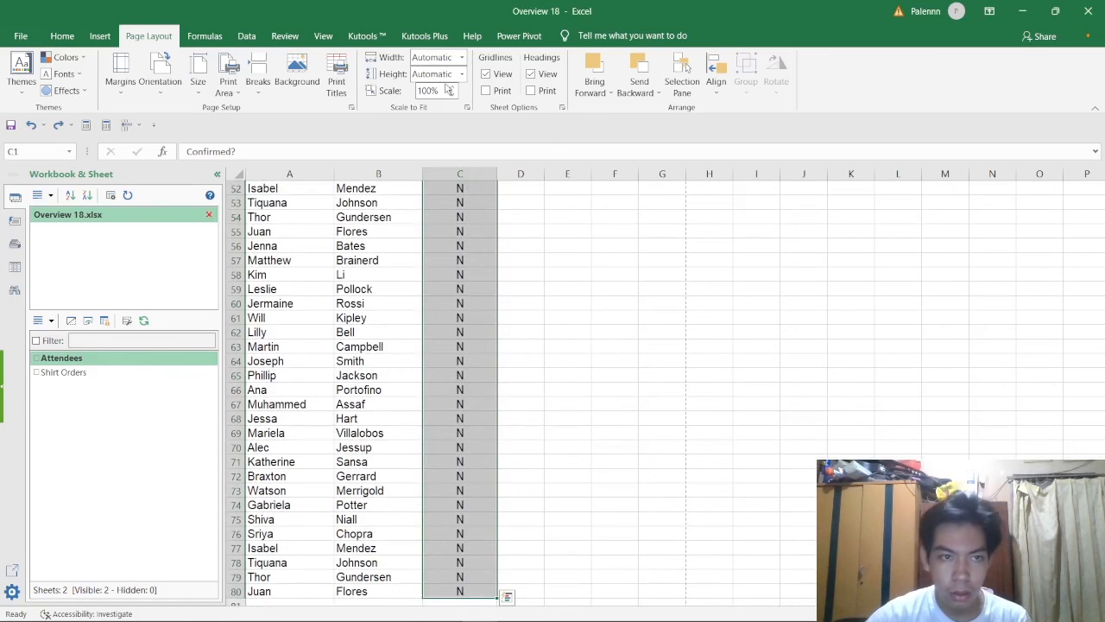
{"action": "left_click", "coordinate": [257, 80]}
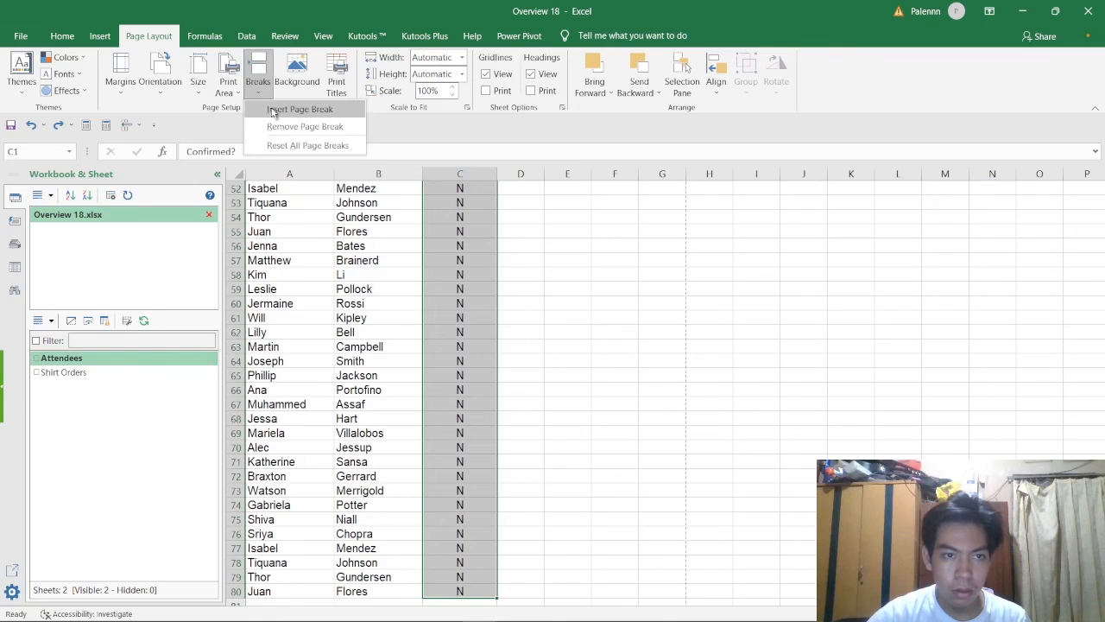
{"action": "left_click", "coordinate": [274, 111]}
{"action": "scroll", "coordinate": [605, 306], "scroll_direction": "down", "scroll_amount": 17}
{"action": "scroll", "coordinate": [607, 306], "scroll_direction": "down", "scroll_amount": 20}
{"action": "scroll", "coordinate": [607, 307], "scroll_direction": "up", "scroll_amount": 20}
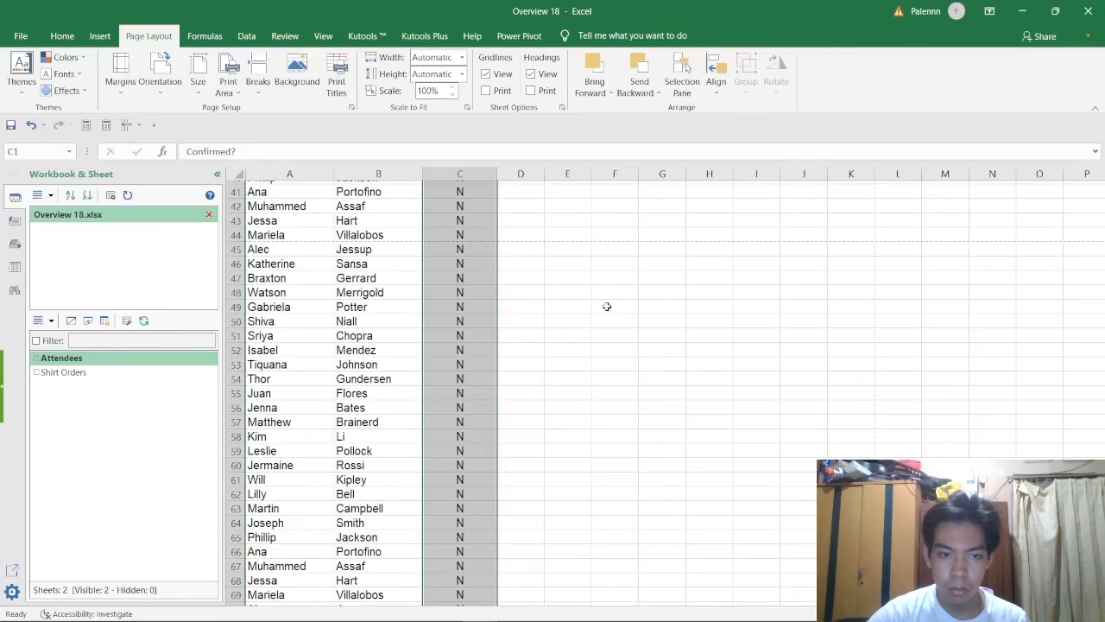
{"action": "scroll", "coordinate": [607, 306], "scroll_direction": "up", "scroll_amount": 3}
{"action": "scroll", "coordinate": [607, 307], "scroll_direction": "down", "scroll_amount": 5}
{"action": "scroll", "coordinate": [607, 306], "scroll_direction": "up", "scroll_amount": 15}
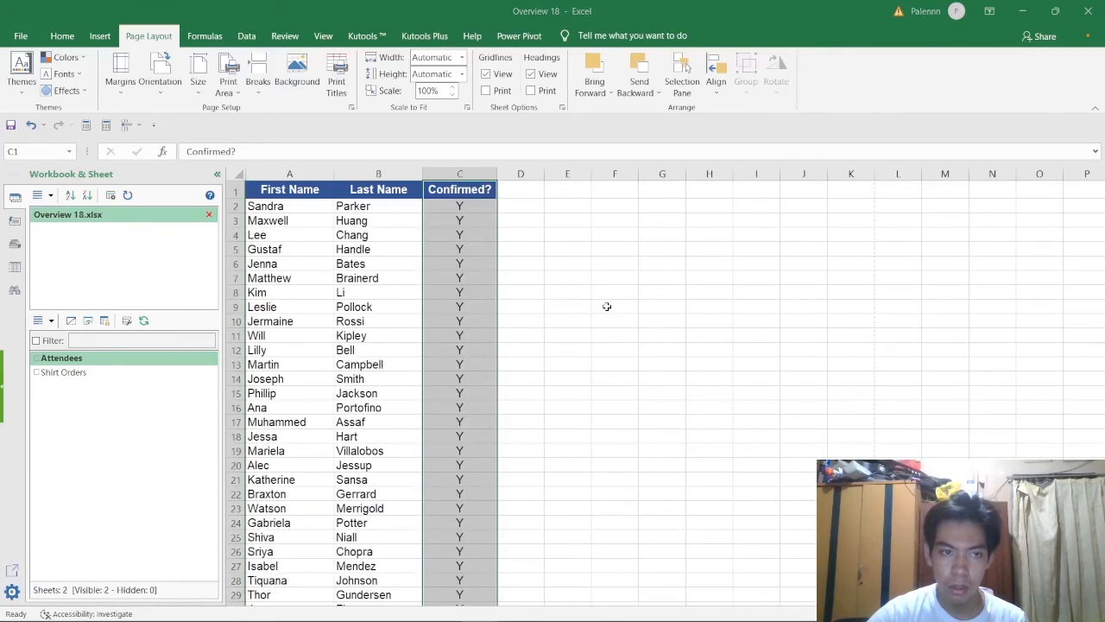
{"action": "key", "text": "alt+Tab"}
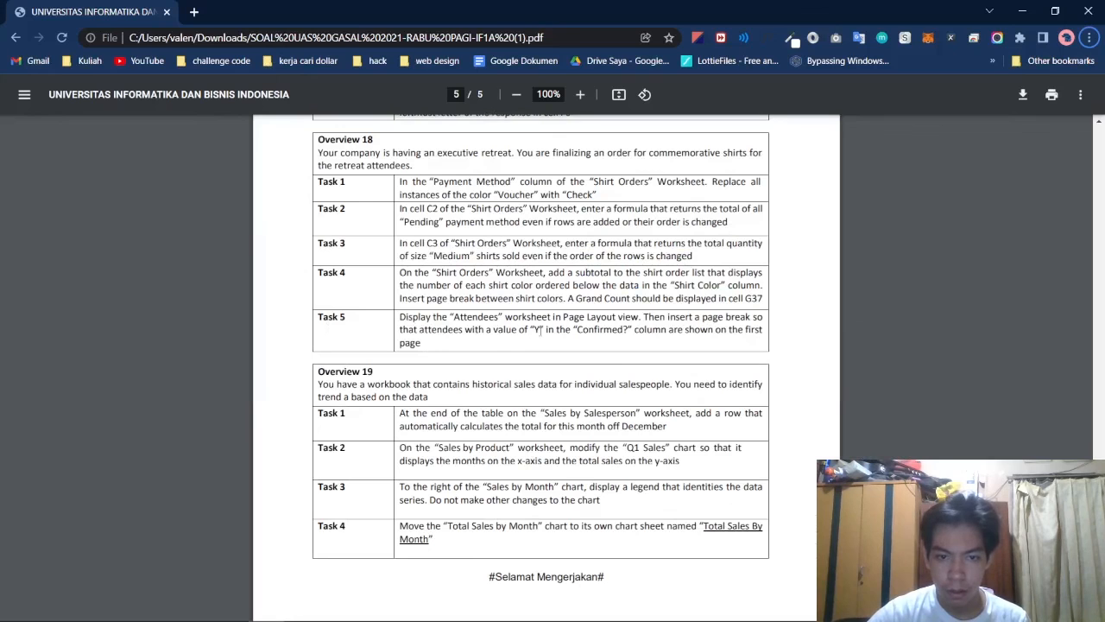
Read the Overview 19 tasks in the Chrome PDF, and switch to the Overview 19 workbook in Excel
{"action": "key", "text": "alt+Tab"}
{"action": "key", "text": "Tab"}
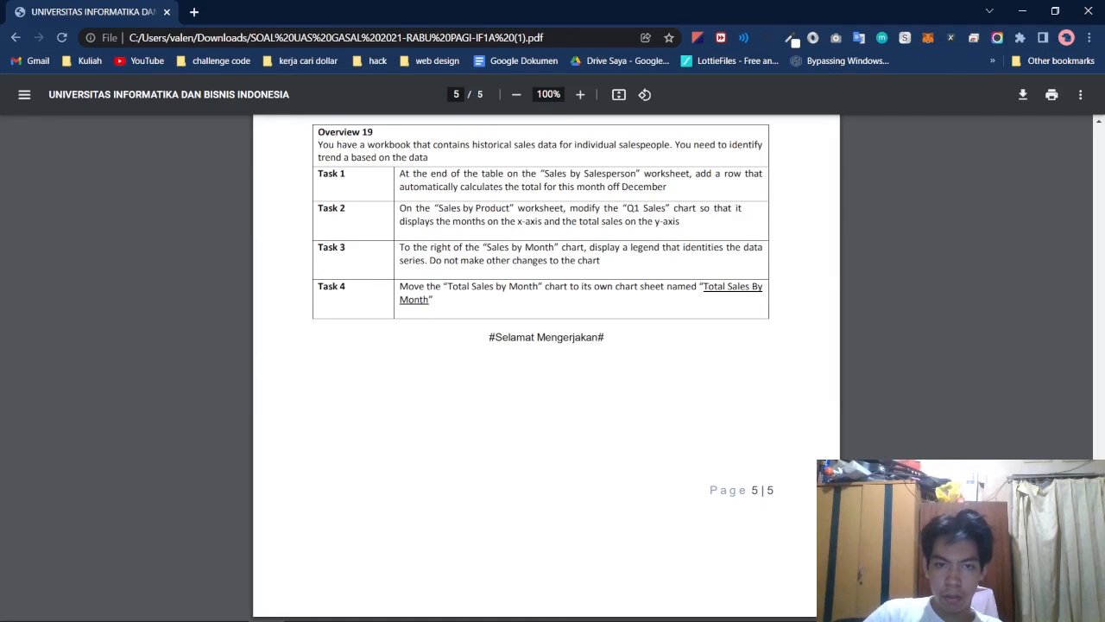
{"action": "key", "text": "alt+Tab"}
{"action": "key", "text": "alt+Tab"}
{"action": "key", "text": "alt+Tab"}
{"action": "key", "text": "alt+Tab"}
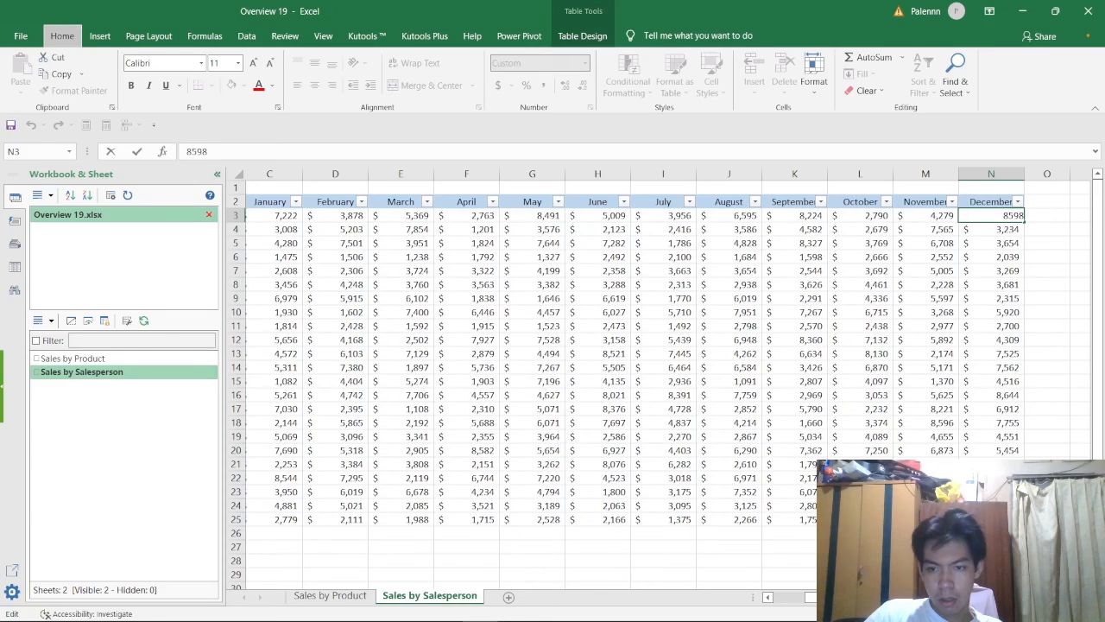
Enter =SUM(ToySales[December]) in cell N26, below the December column of the Sales by Salesperson worksheet
{"action": "left_click", "coordinate": [992, 533]}
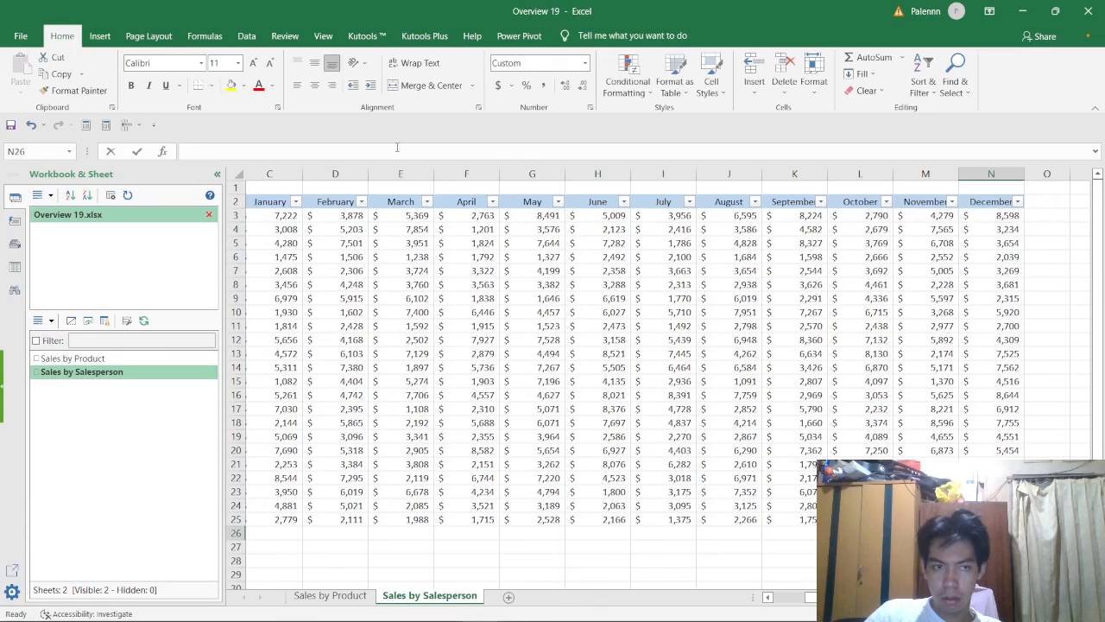
{"action": "left_click", "coordinate": [398, 149]}
{"action": "type", "text": "=sum"}
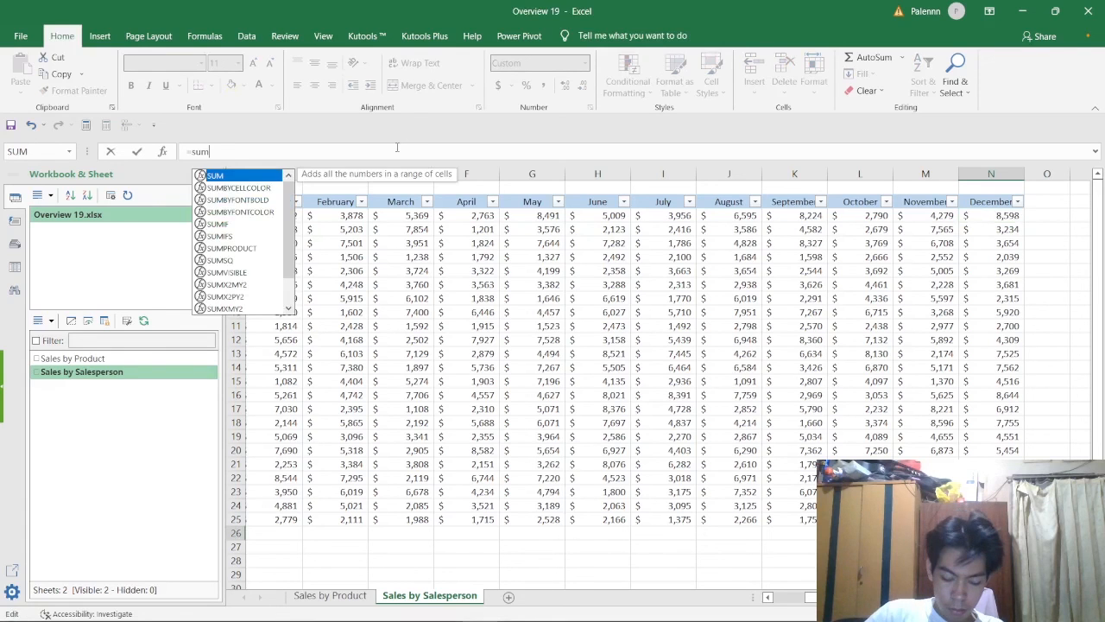
{"action": "type", "text": "("}
{"action": "left_click", "coordinate": [993, 229]}
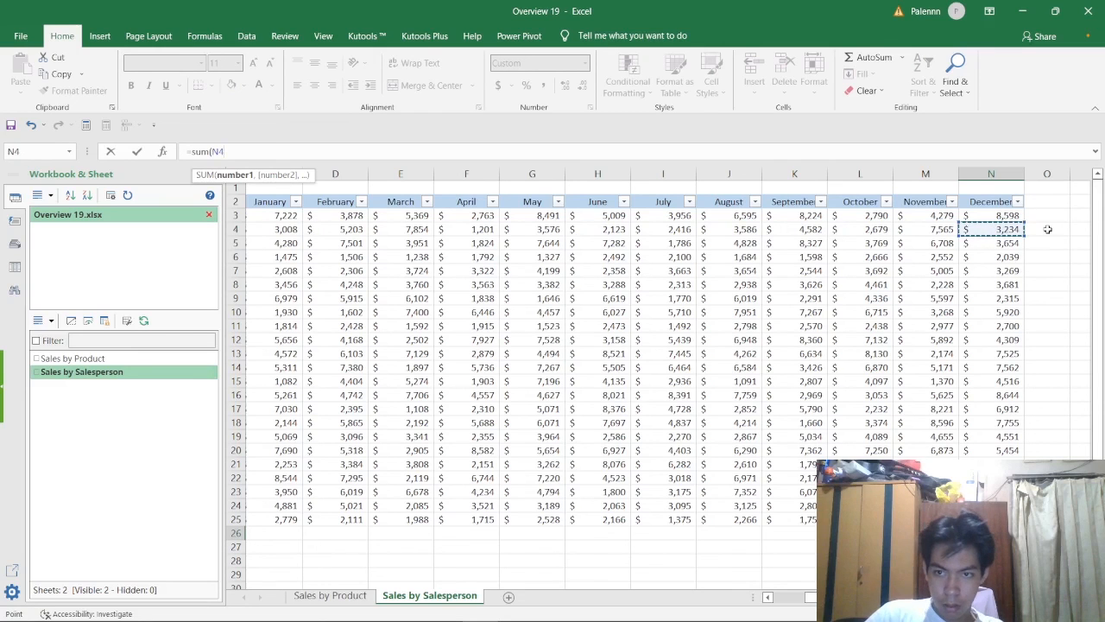
{"action": "key", "text": "Up"}
{"action": "key", "text": "ctrl+shift+Down"}
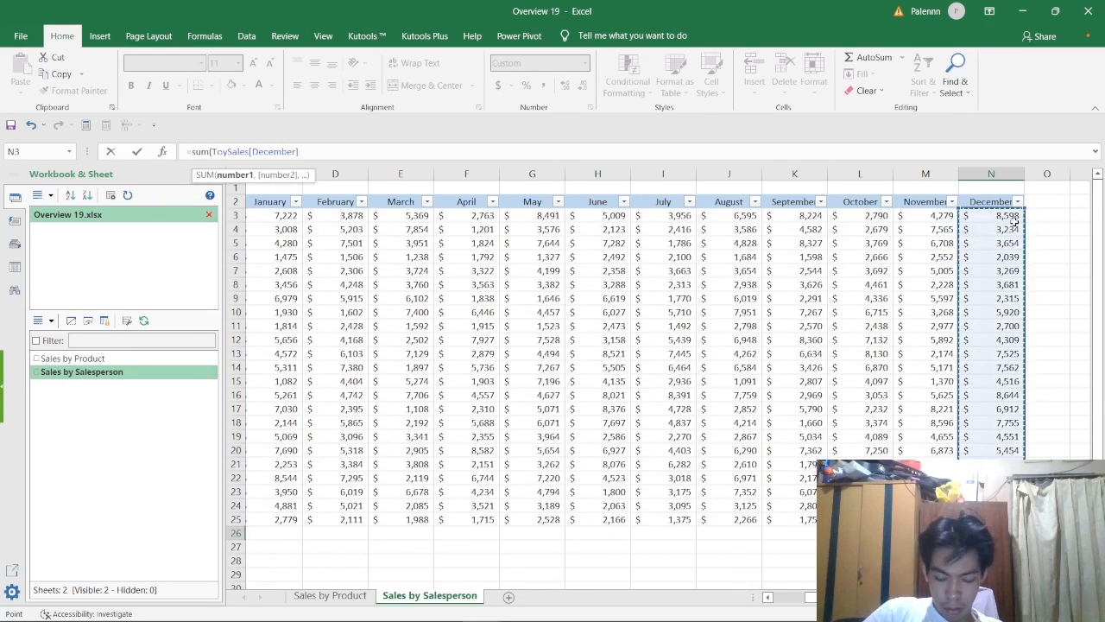
{"action": "type", "text": ")"}
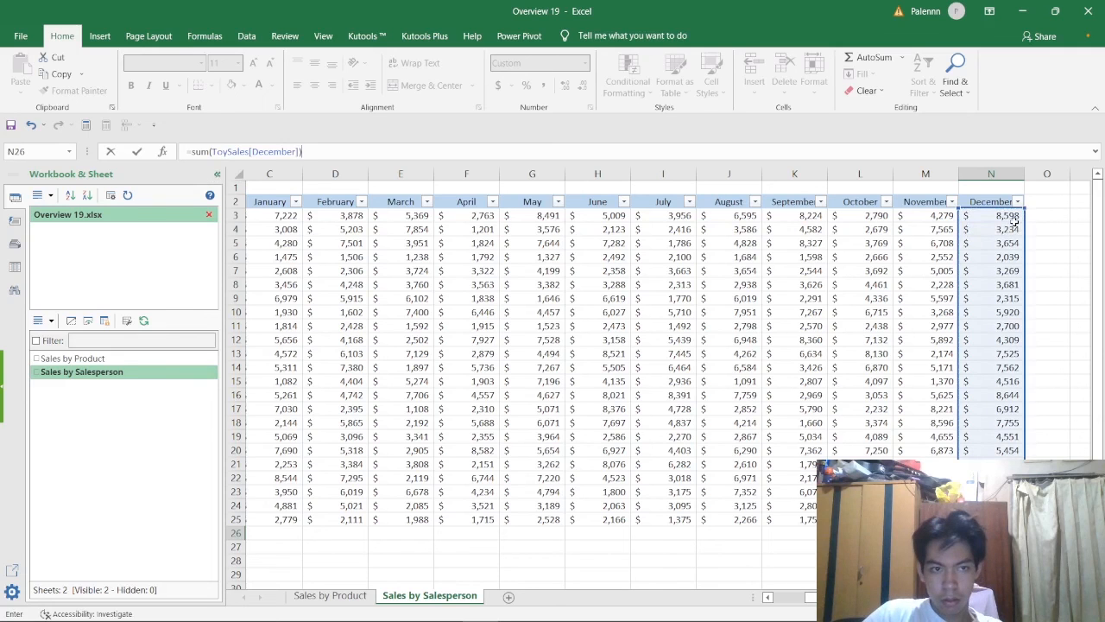
{"action": "key", "text": "Return"}
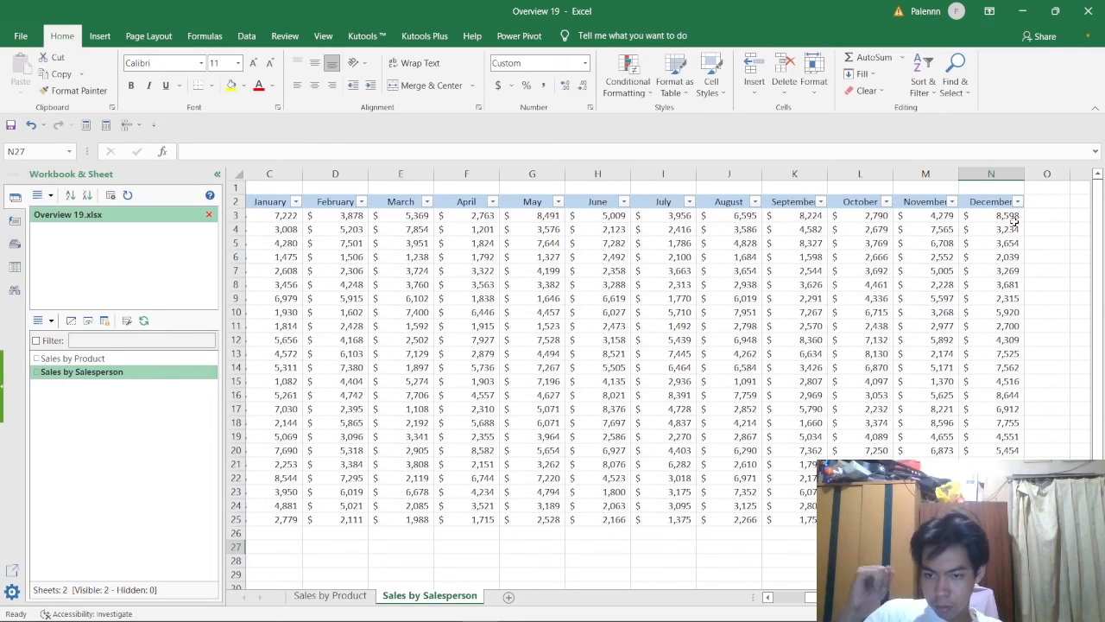
Read Overview 19 Task 2 in the Chrome PDF, and open the Sales by Product worksheet in Excel
{"action": "key", "text": "alt+Tab"}
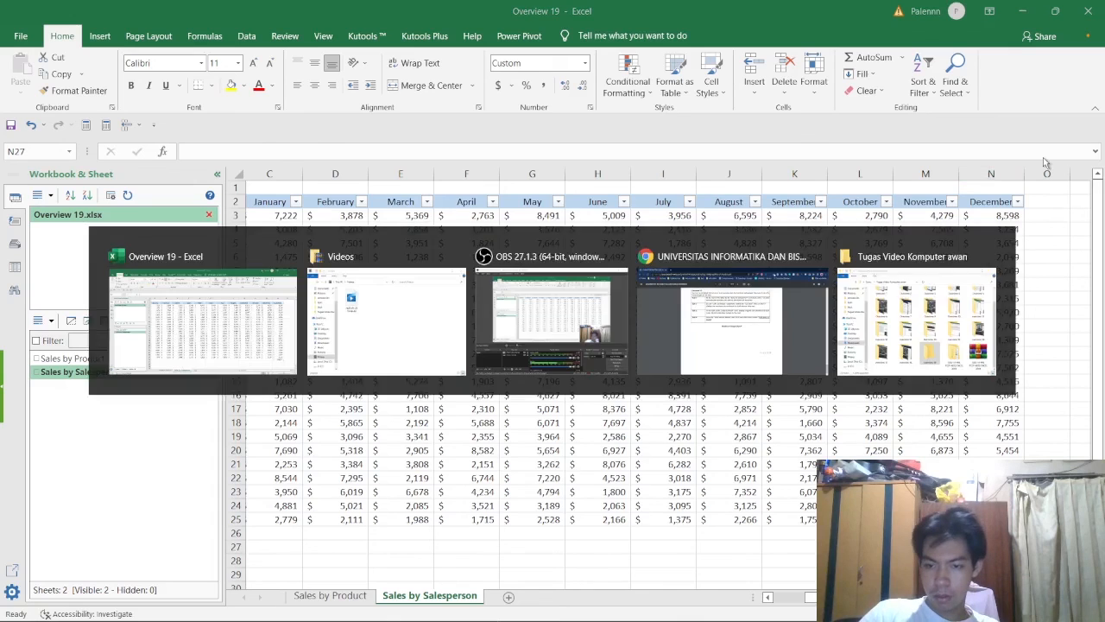
{"action": "key", "text": "alt+Tab"}
{"action": "key", "text": "alt+Tab"}
{"action": "key", "text": "alt+Tab"}
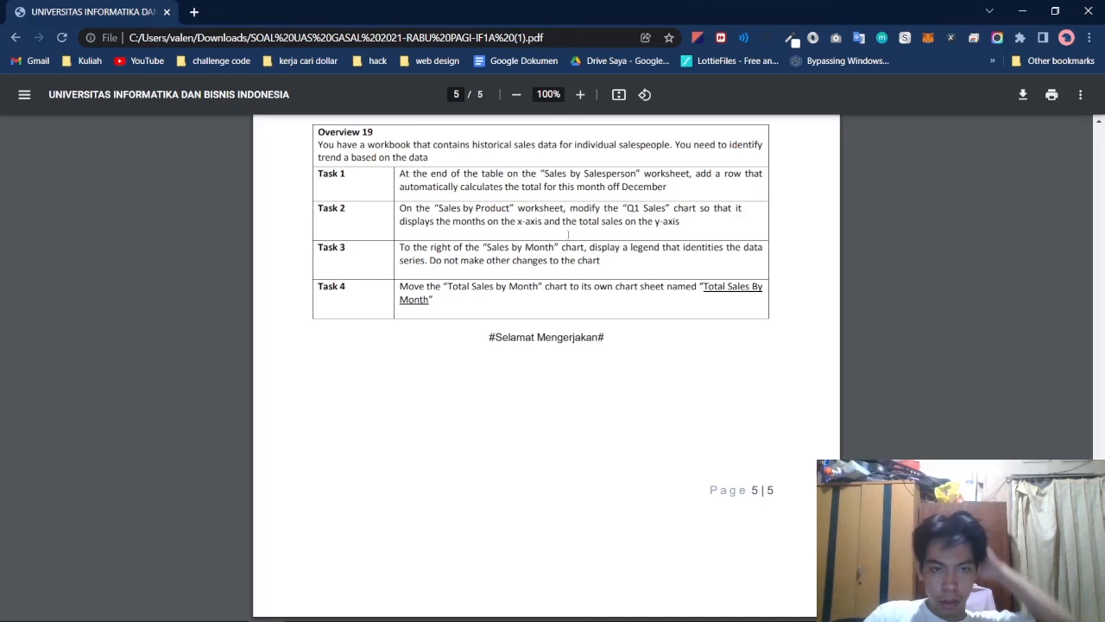
{"action": "key", "text": "alt+Tab"}
{"action": "key", "text": "alt+Tab"}
{"action": "key", "text": "alt+Tab"}
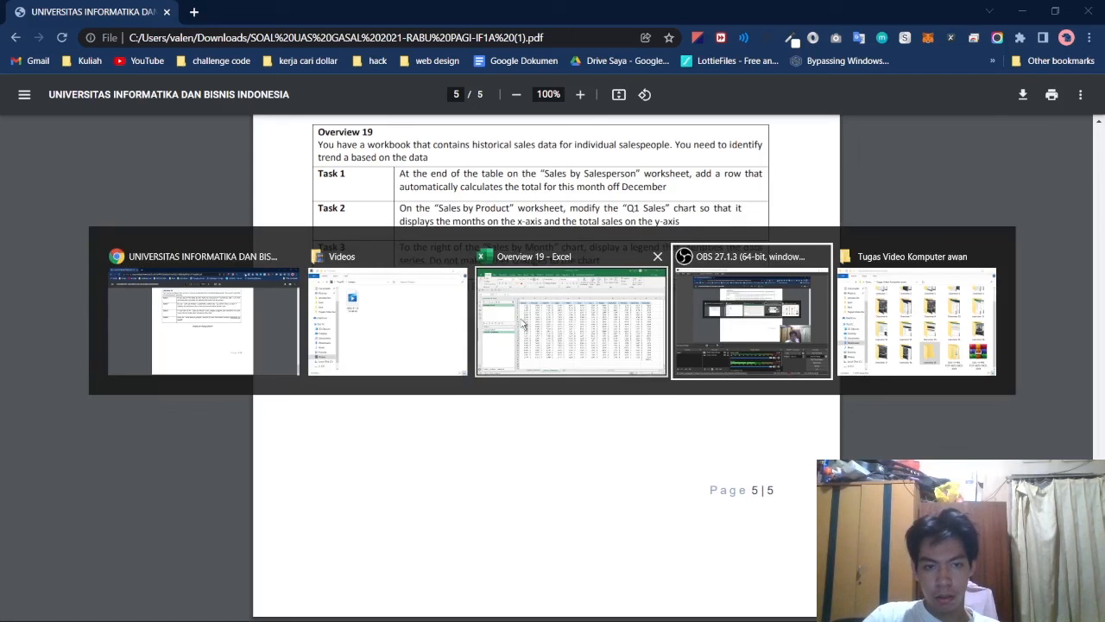
{"action": "left_click", "coordinate": [560, 322]}
{"action": "left_click", "coordinate": [73, 359]}
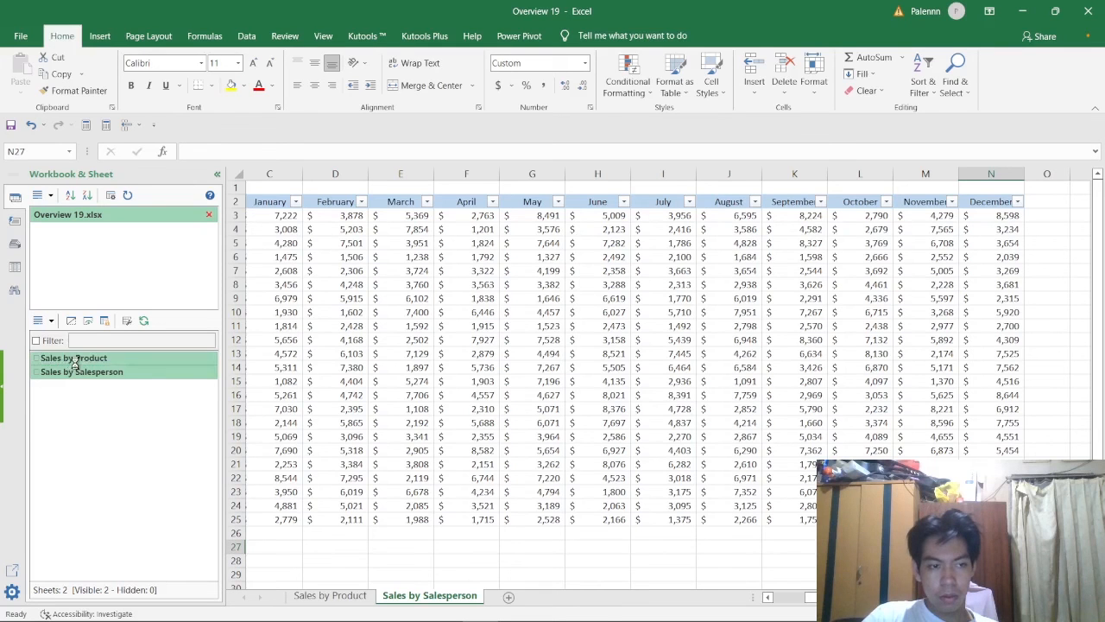
{"action": "key", "text": "alt+Tab"}
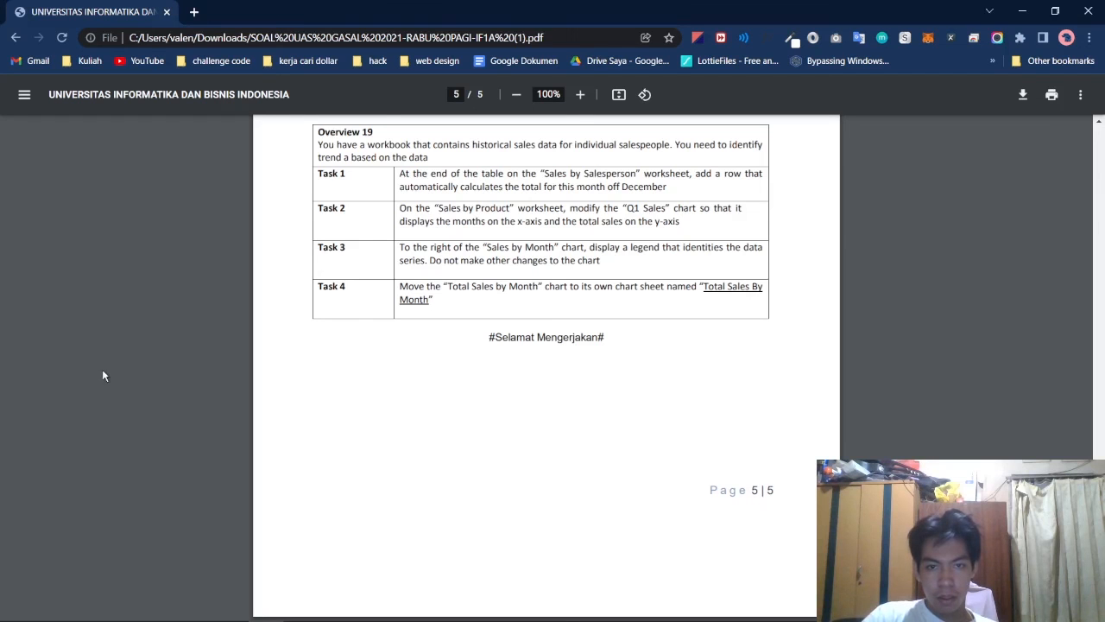
{"action": "key", "text": "alt+Tab"}
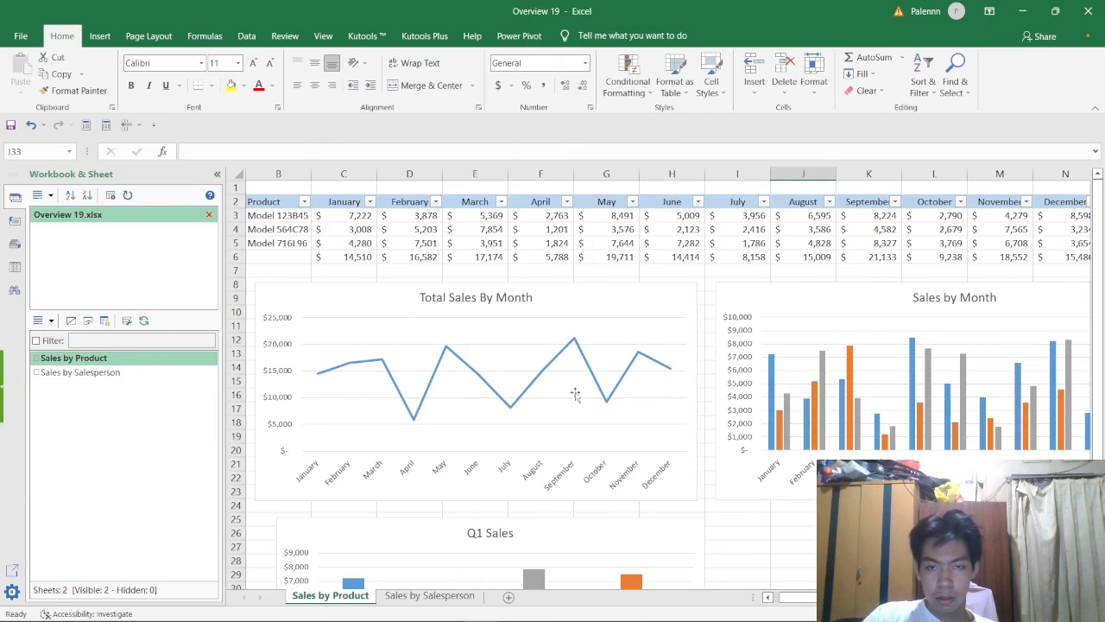
Select the Q1 Sales chart in Excel and compare it with the Overview 19 Task 2 instructions in the Chrome PDF
{"action": "scroll", "coordinate": [596, 402], "scroll_direction": "down", "scroll_amount": 7}
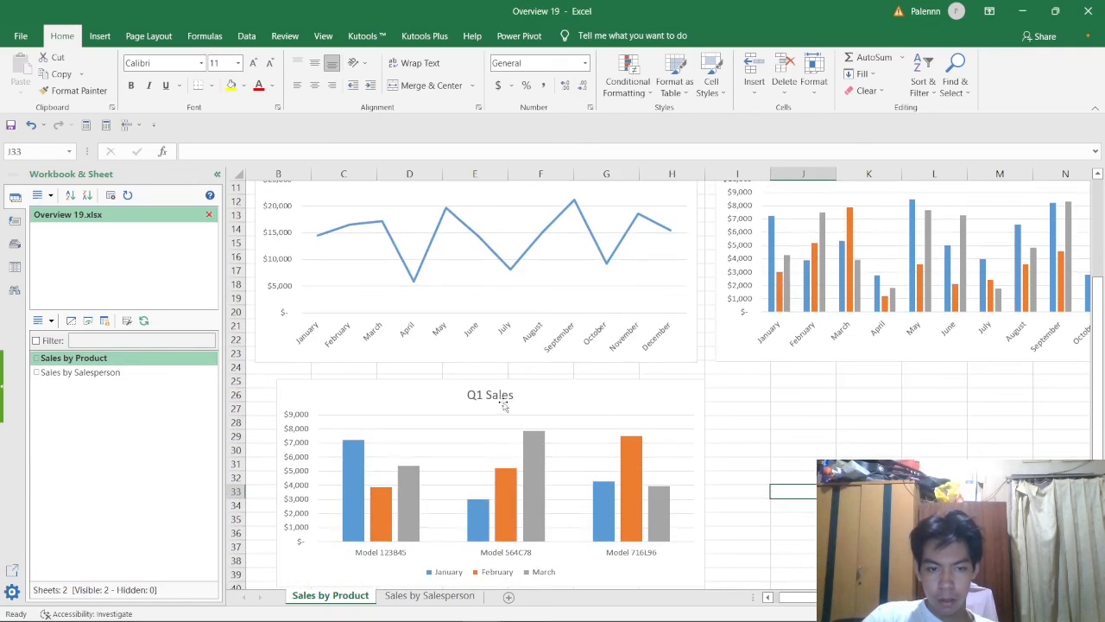
{"action": "left_click", "coordinate": [537, 386]}
{"action": "key", "text": "alt+Tab"}
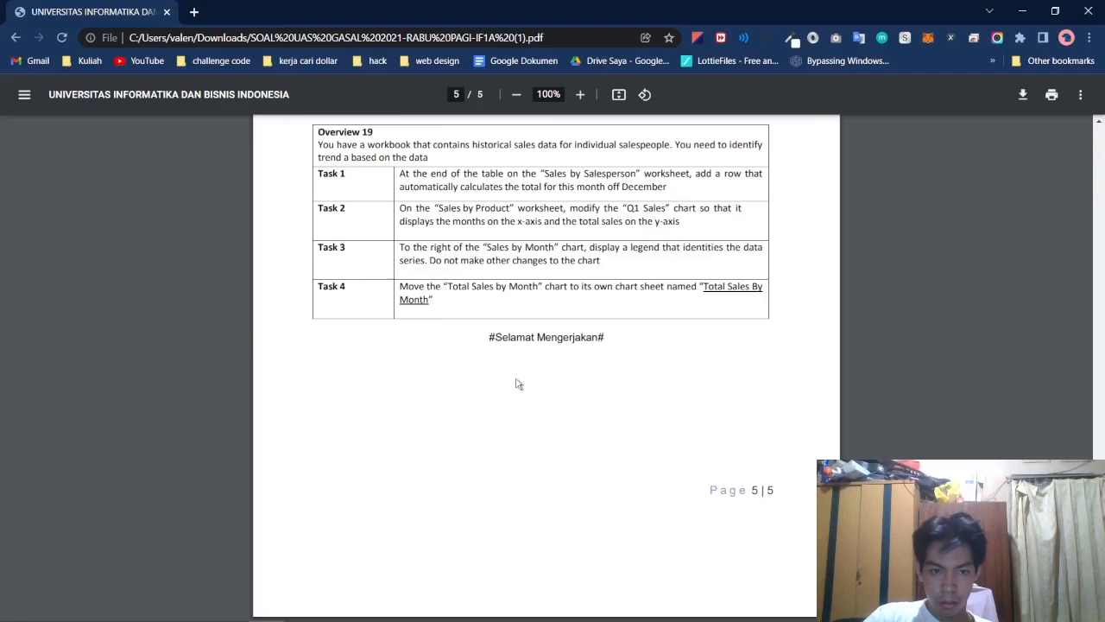
{"action": "key", "text": "alt+Tab"}
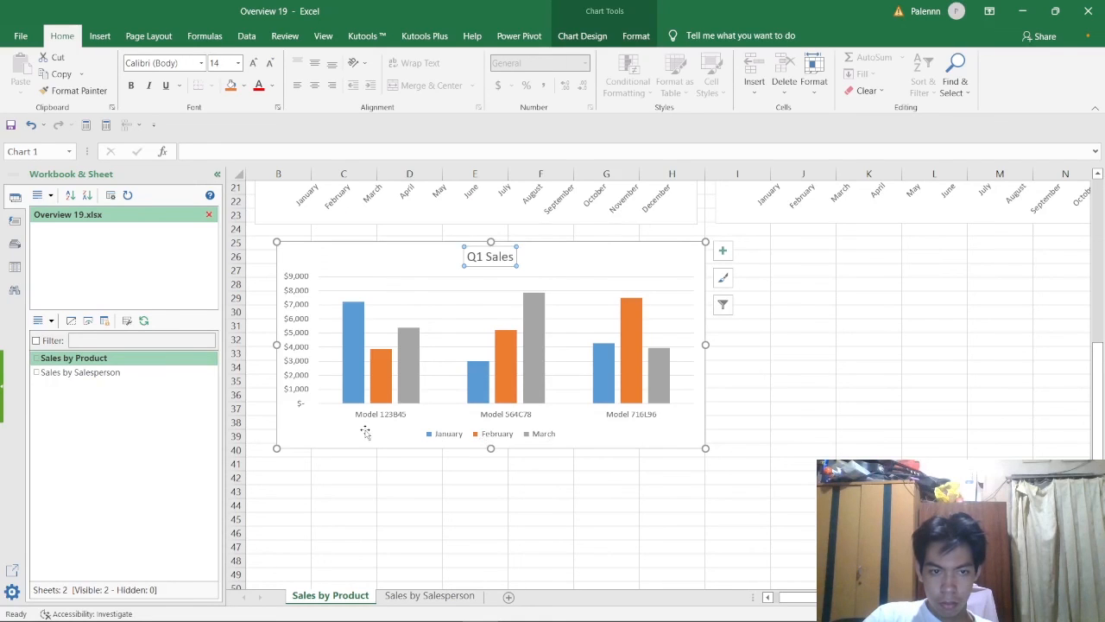
{"action": "key", "text": "alt+Tab"}
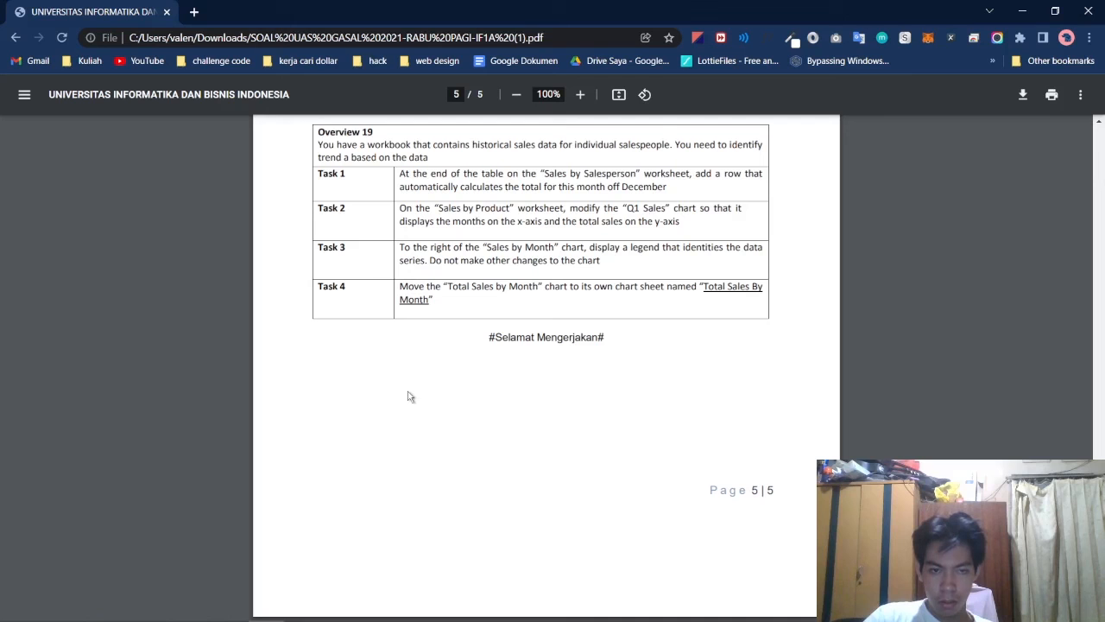
{"action": "key", "text": "alt+Tab"}
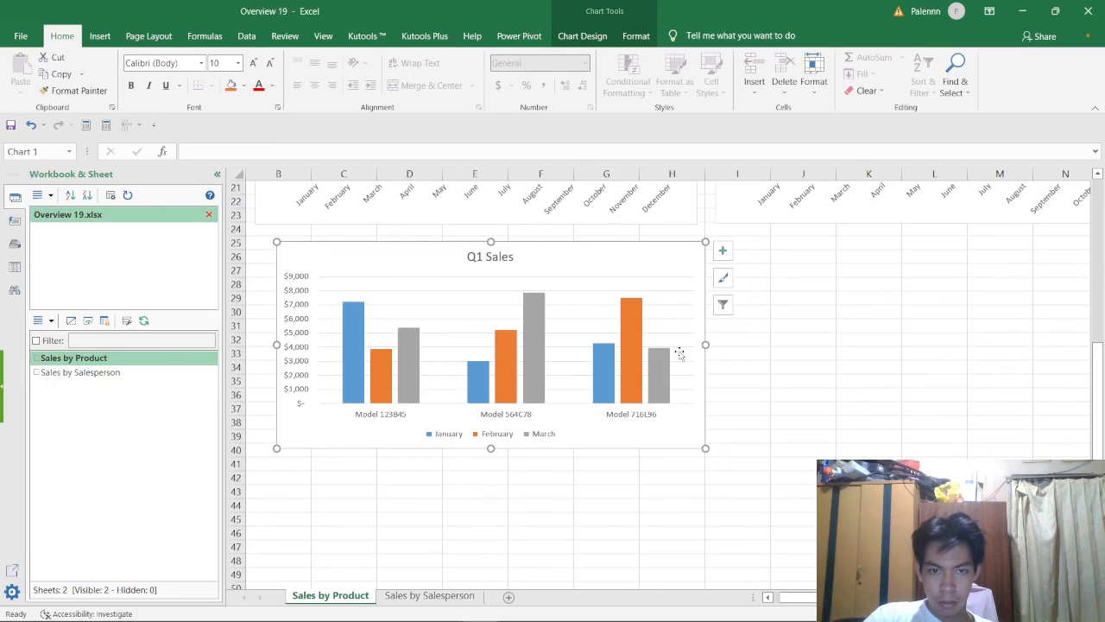
Add axis titles to the Q1 Sales chart, keeping its axes displayed
{"action": "left_click", "coordinate": [725, 259]}
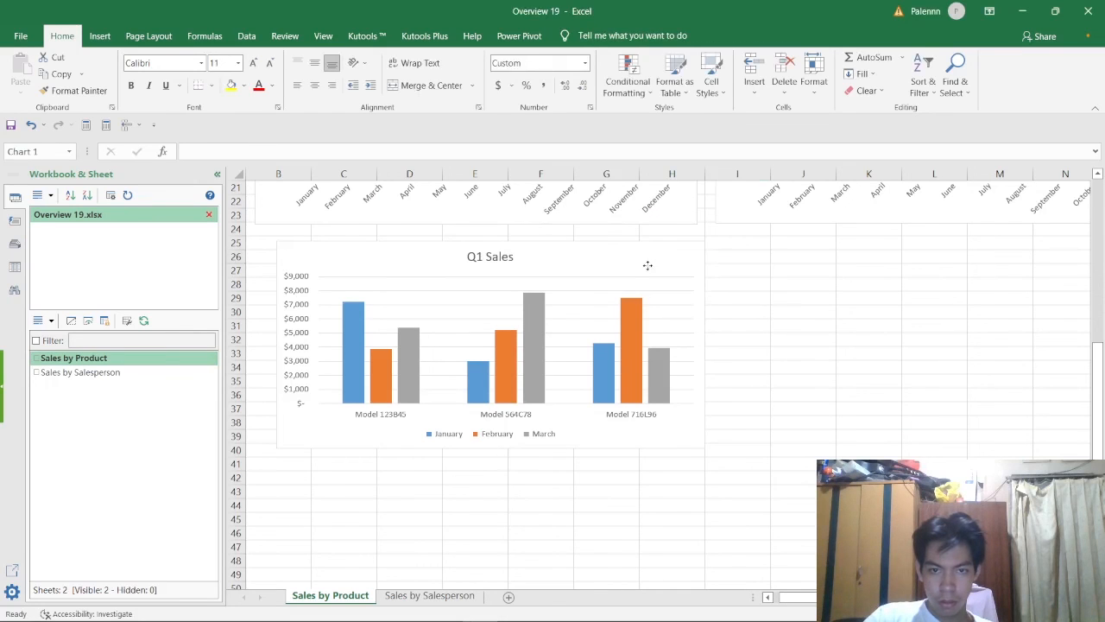
{"action": "left_click", "coordinate": [646, 264]}
{"action": "left_click", "coordinate": [723, 253]}
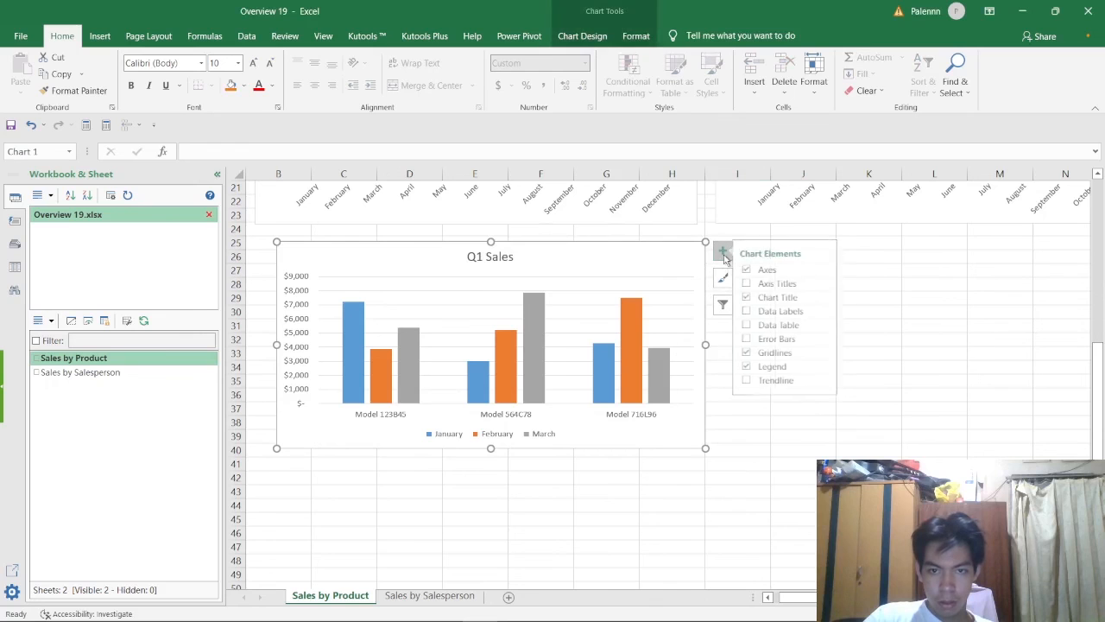
{"action": "left_click", "coordinate": [756, 284]}
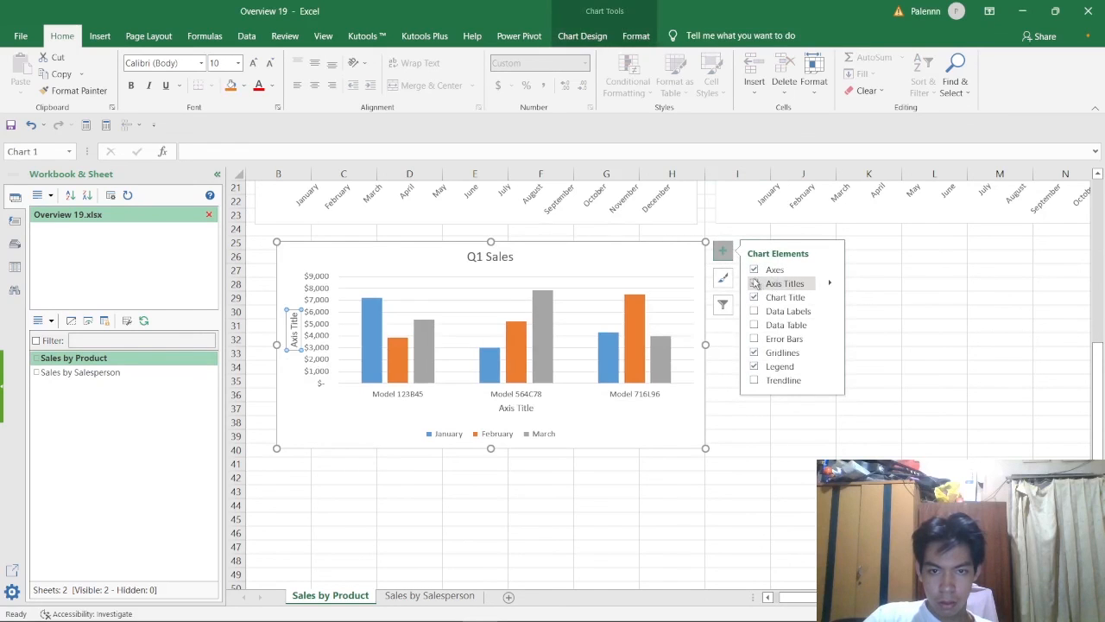
{"action": "left_click", "coordinate": [754, 270]}
{"action": "left_click", "coordinate": [754, 270]}
{"action": "left_click", "coordinate": [754, 270]}
{"action": "left_click", "coordinate": [754, 270]}
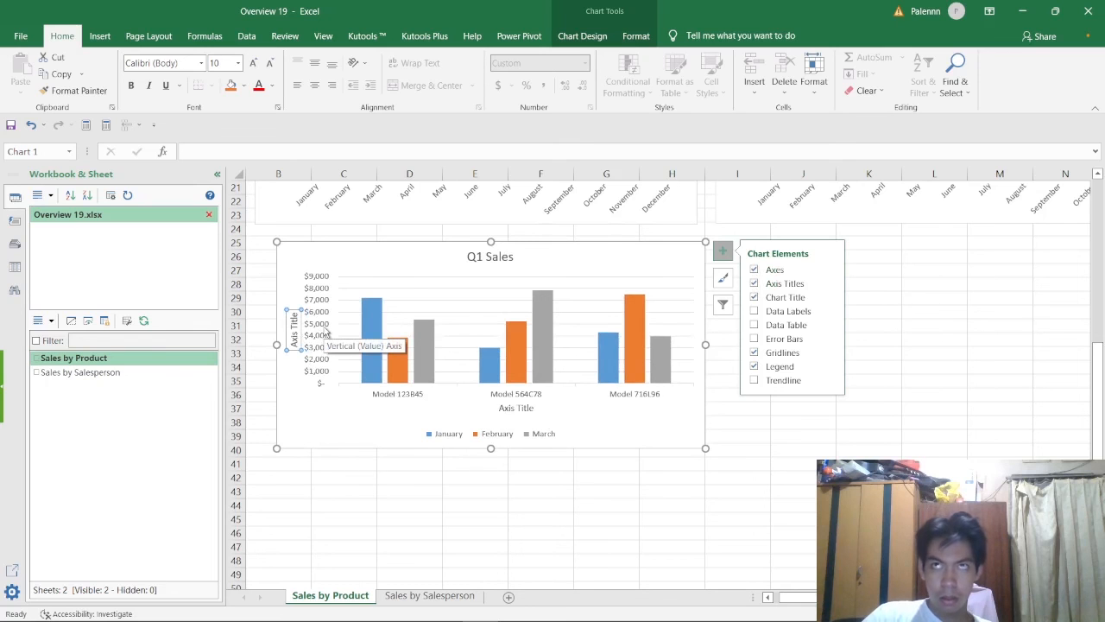
Recheck Task 2 in the Chrome PDF, and title the Q1 Sales chart's vertical axis "Months" in Excel
{"action": "key", "text": "alt+Tab"}
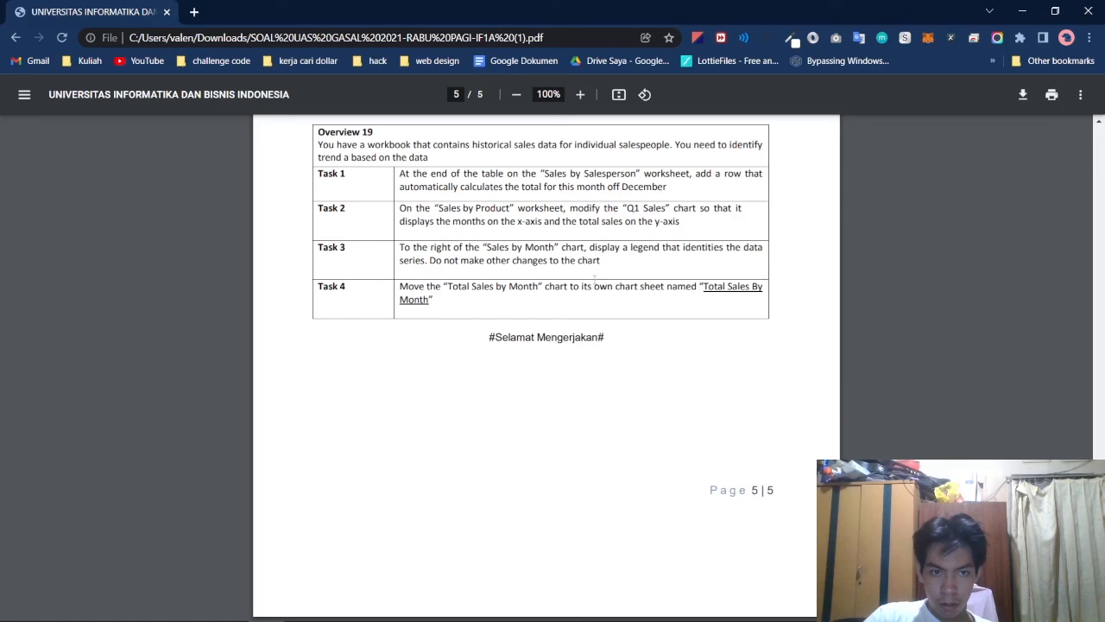
{"action": "key", "text": "alt+Tab"}
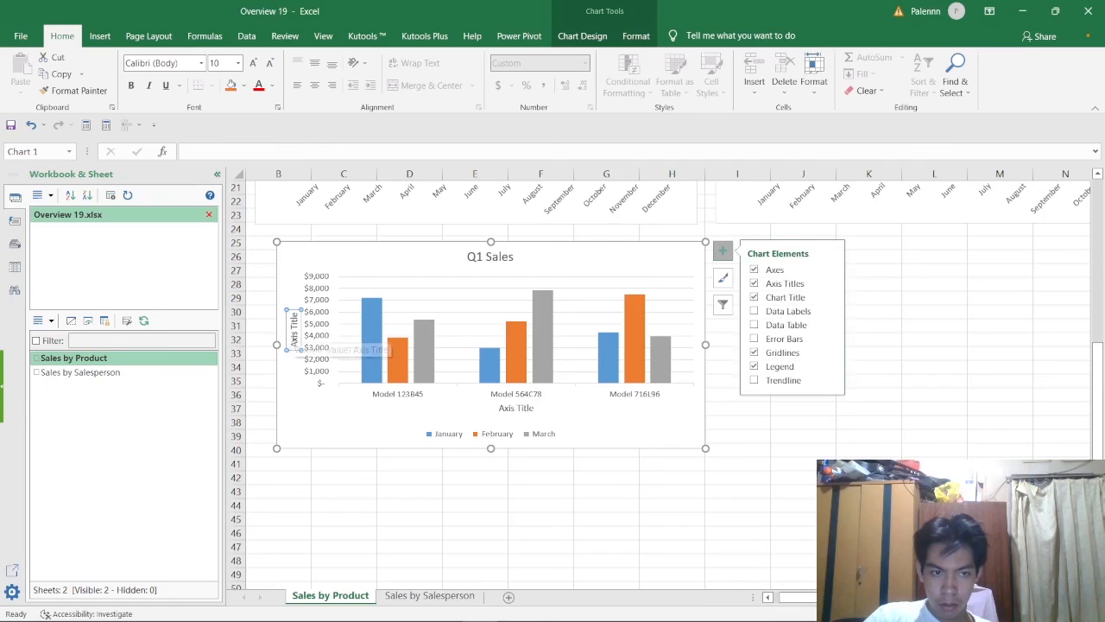
{"action": "left_click", "coordinate": [292, 340]}
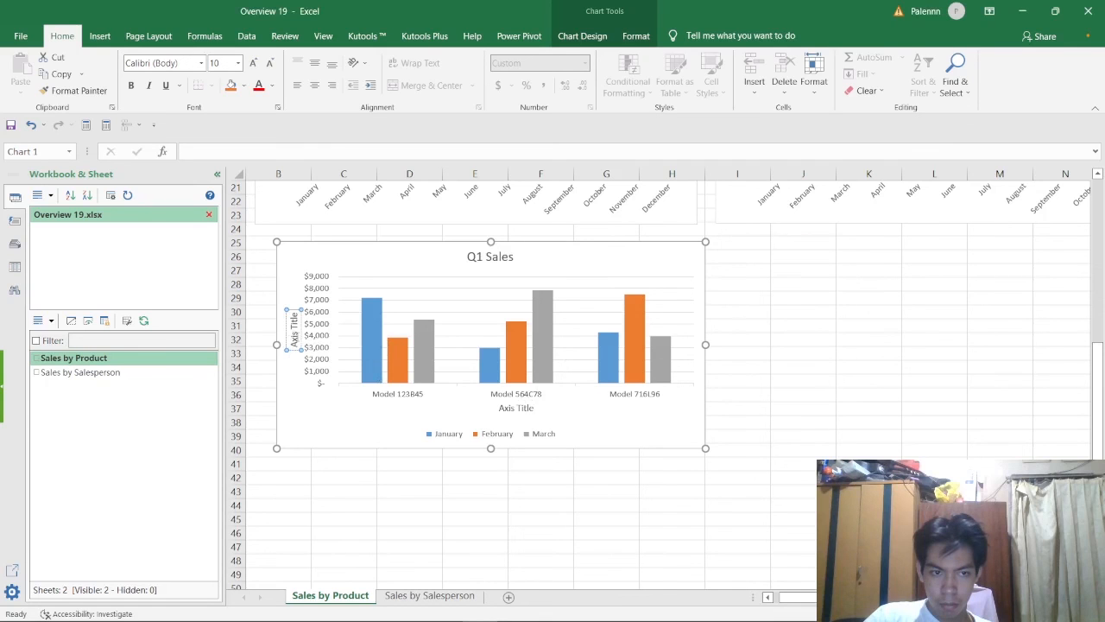
{"action": "key", "text": "ctrl+a"}
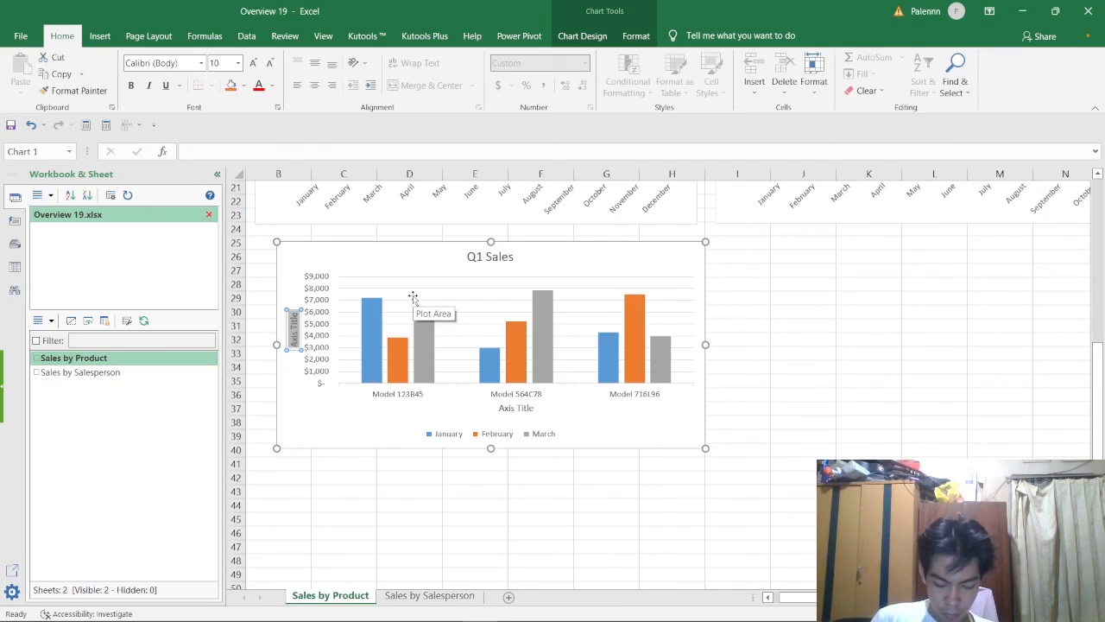
{"action": "type", "text": "Mon"}
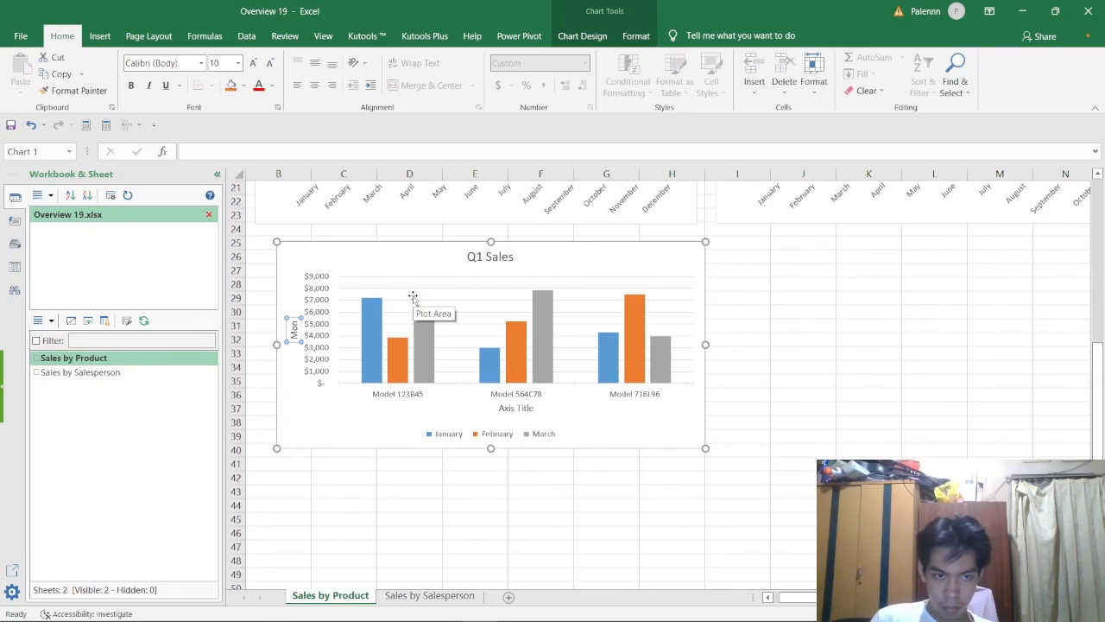
{"action": "type", "text": "ths"}
{"action": "key", "text": "Return"}
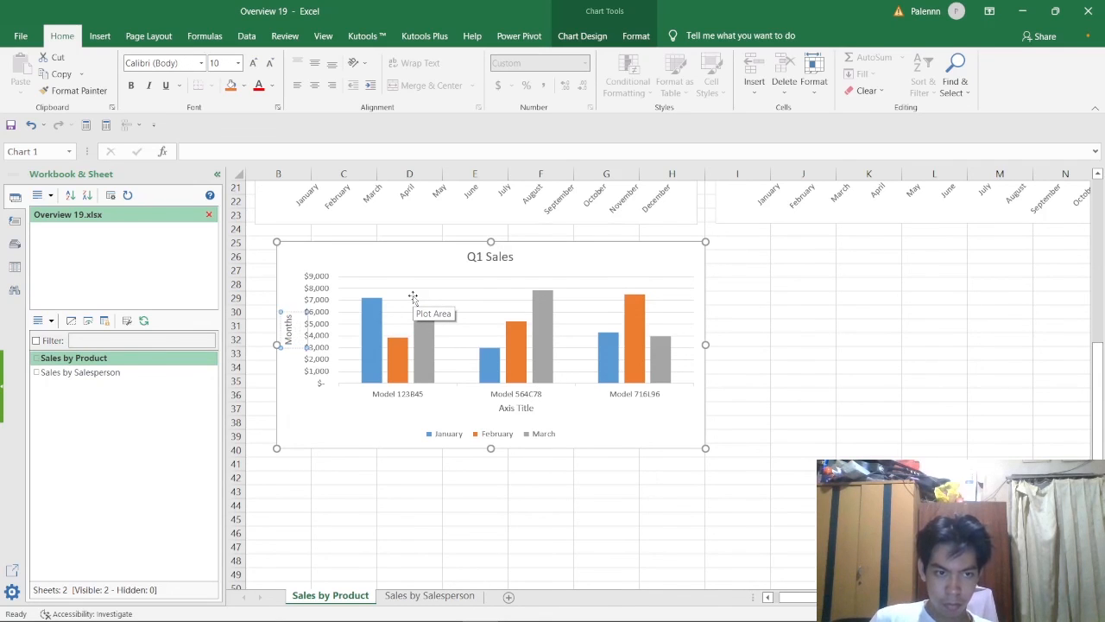
Title the Q1 Sales chart's horizontal axis "Sales" in Excel, checking Task 2 in the Chrome PDF
{"action": "key", "text": "alt+Tab"}
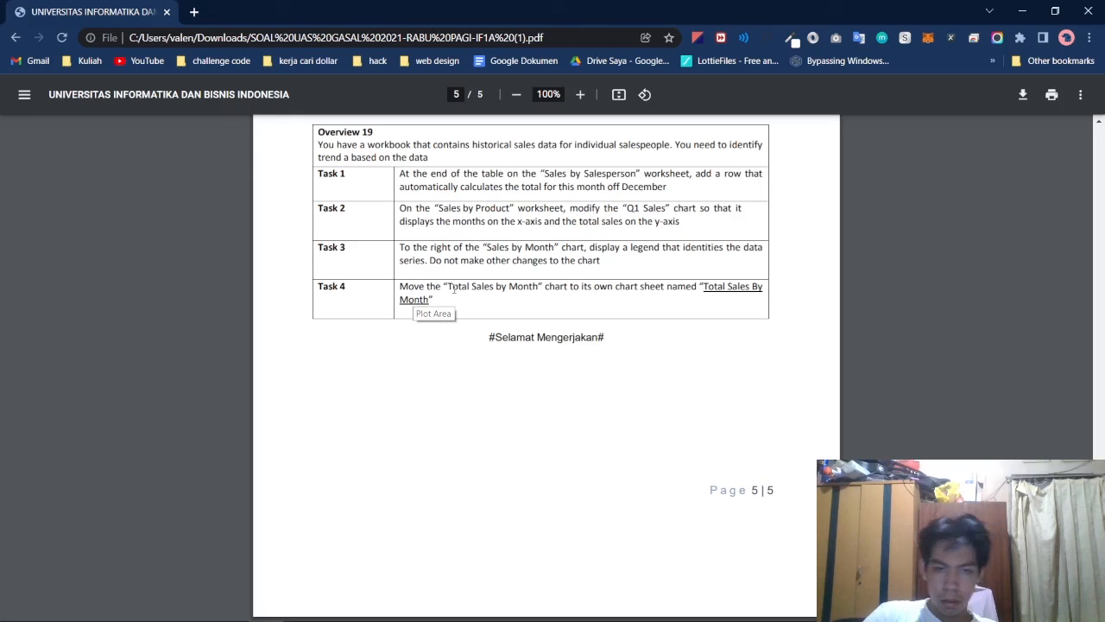
{"action": "key", "text": "alt+Tab"}
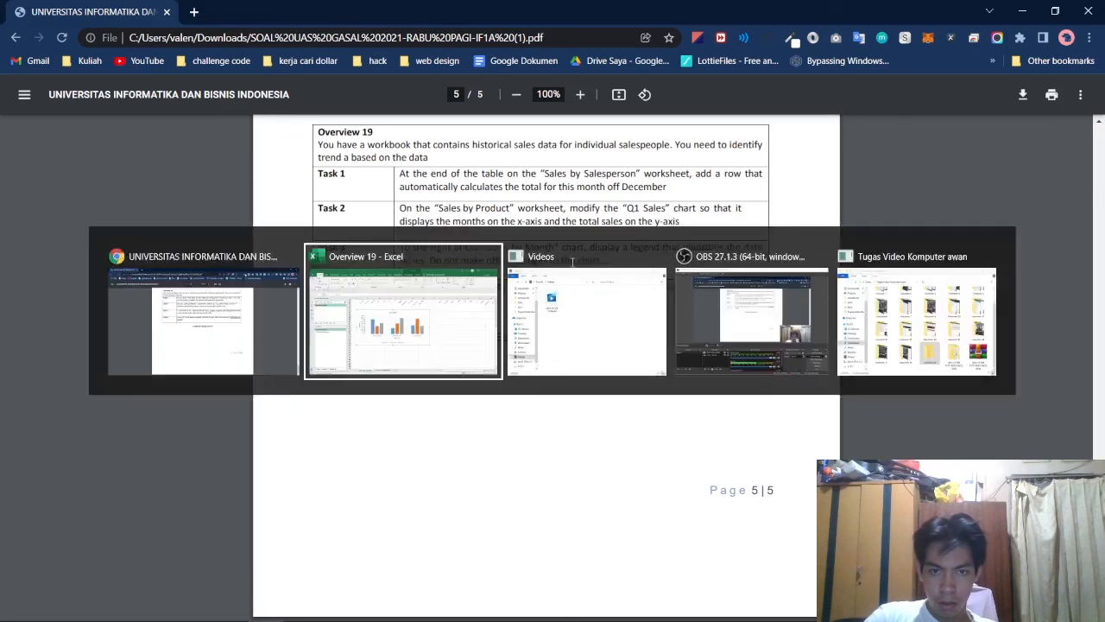
{"action": "left_click", "coordinate": [516, 409]}
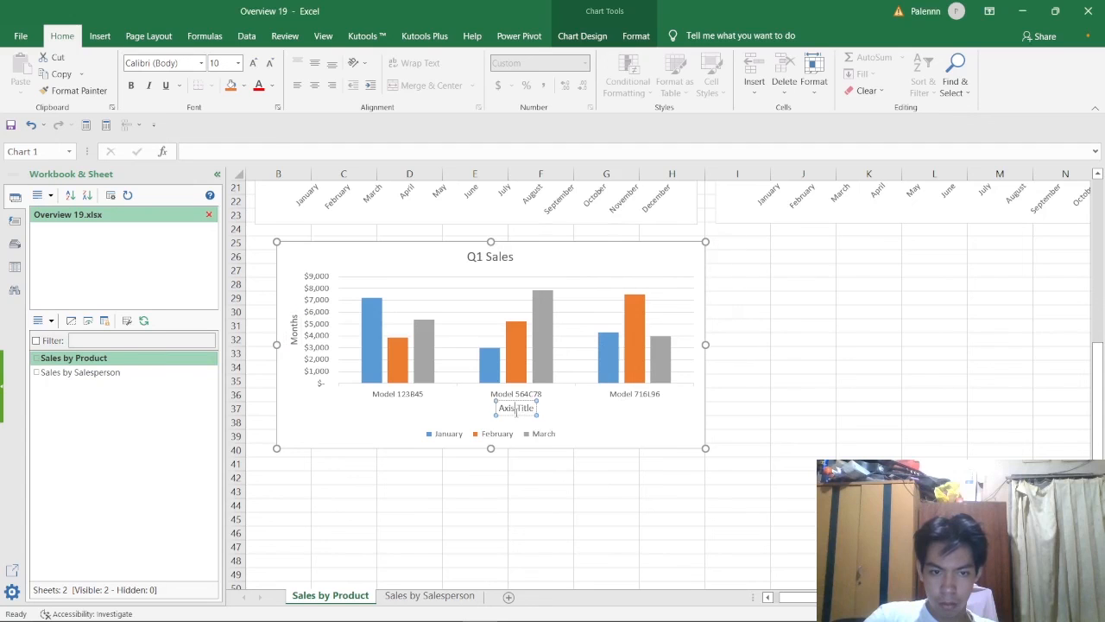
{"action": "triple_click", "coordinate": [516, 409]}
{"action": "type", "text": "Sales"}
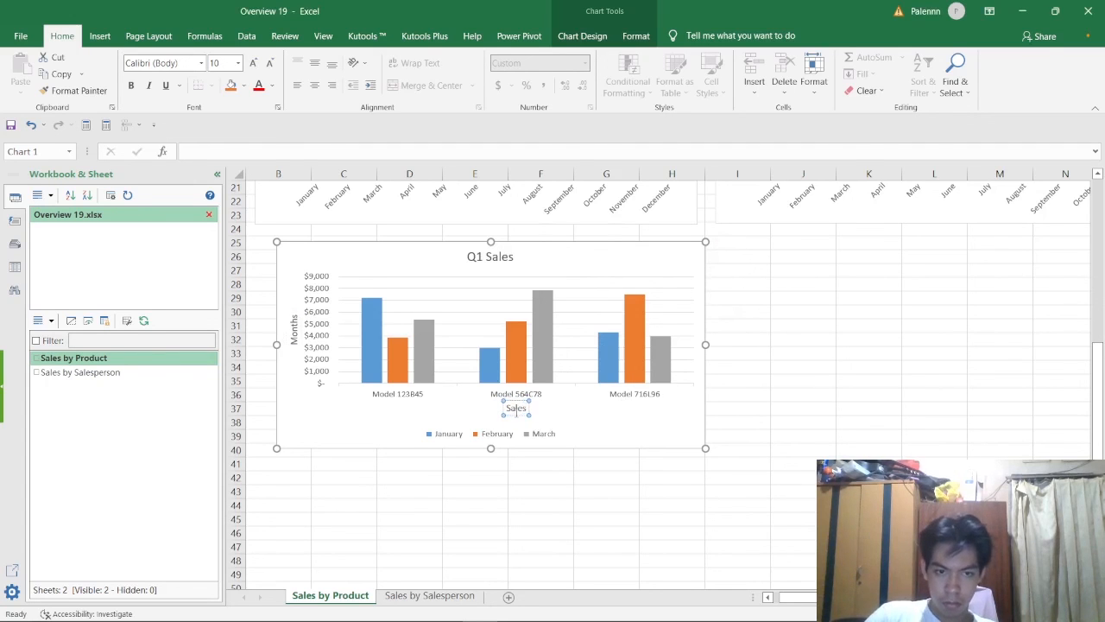
{"action": "key", "text": "alt+Tab"}
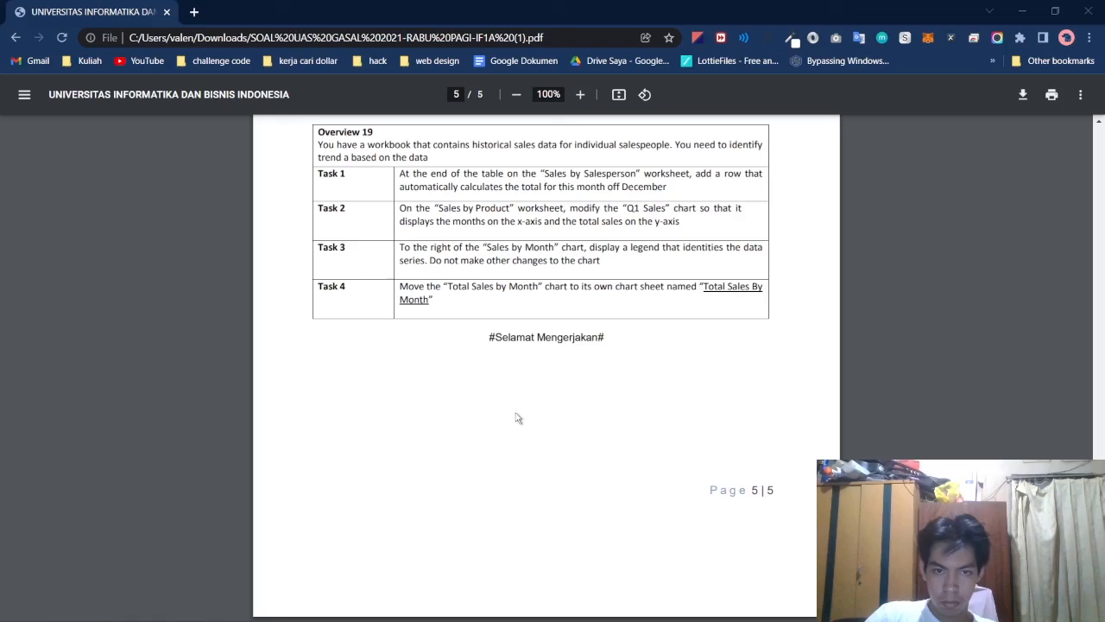
{"action": "key", "text": "alt+Tab"}
{"action": "left_click", "coordinate": [562, 413]}
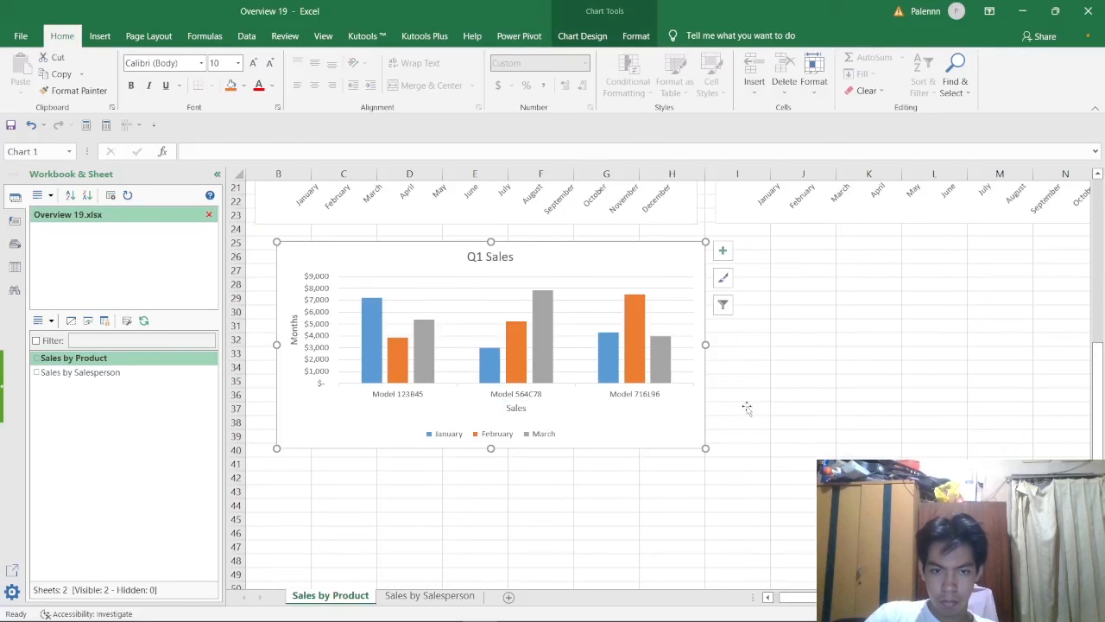
Read Overview 19 Task 3 in the Chrome PDF and select the Sales by Month chart in Excel
{"action": "left_click", "coordinate": [768, 358]}
{"action": "key", "text": "alt+Tab"}
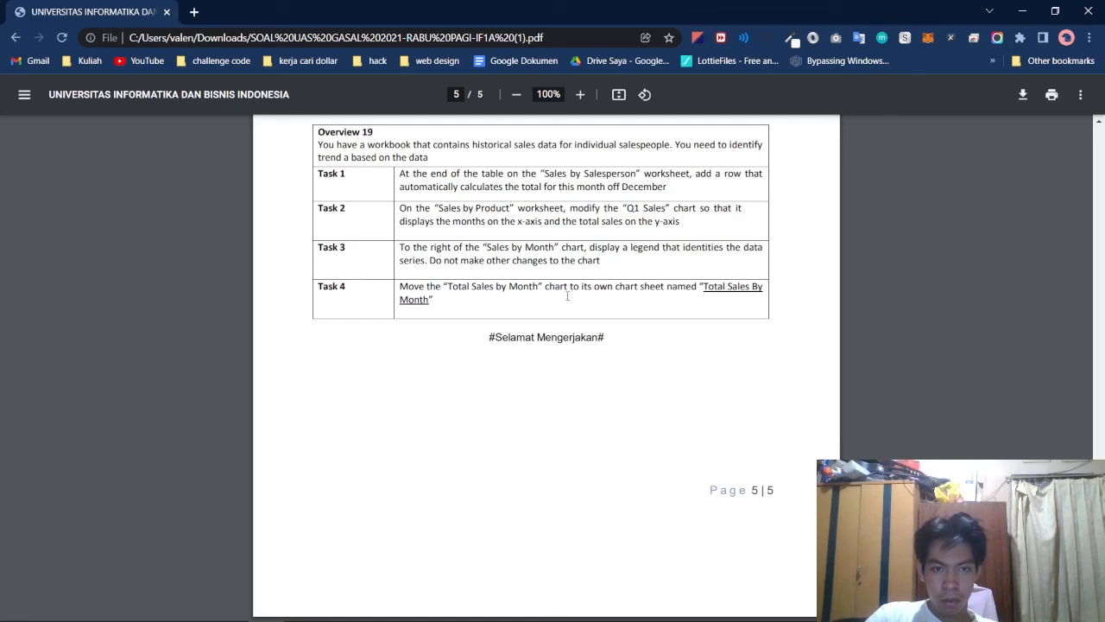
{"action": "key", "text": "alt+Tab"}
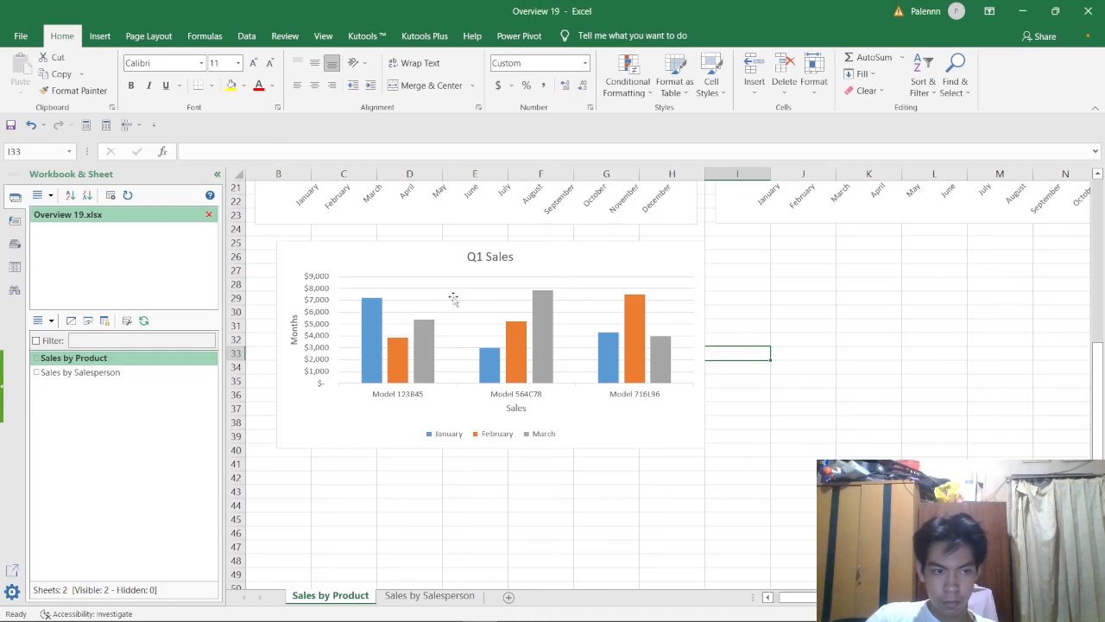
{"action": "scroll", "coordinate": [574, 328], "scroll_direction": "up", "scroll_amount": 7}
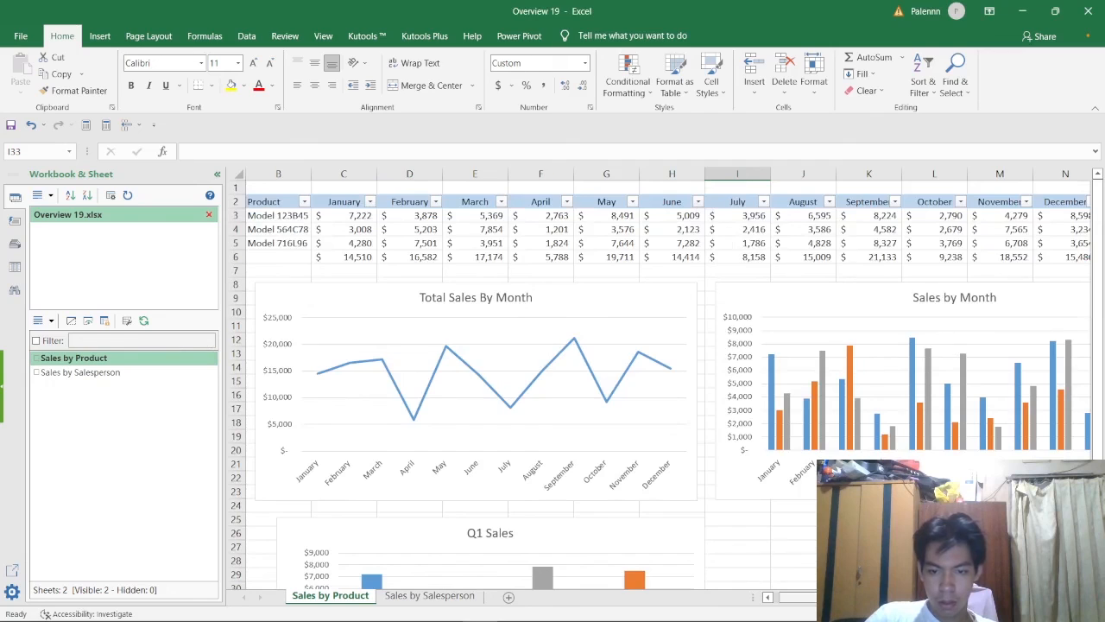
{"action": "scroll", "coordinate": [665, 380], "scroll_direction": "right", "scroll_amount": 3}
{"action": "key", "text": "alt+Tab"}
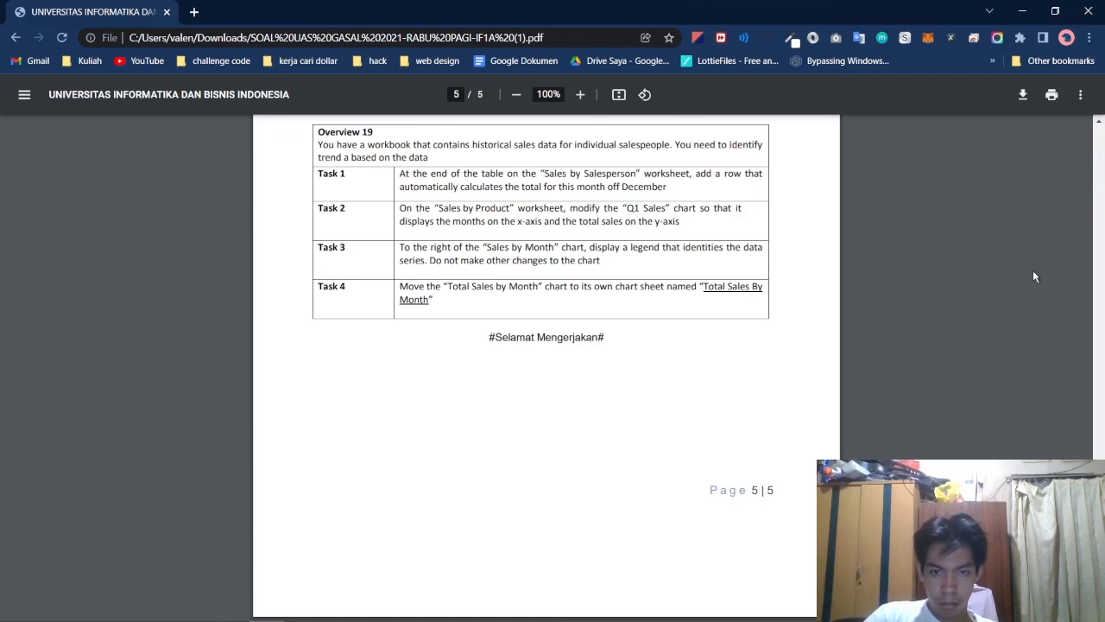
{"action": "key", "text": "alt+Tab"}
{"action": "left_click", "coordinate": [951, 300]}
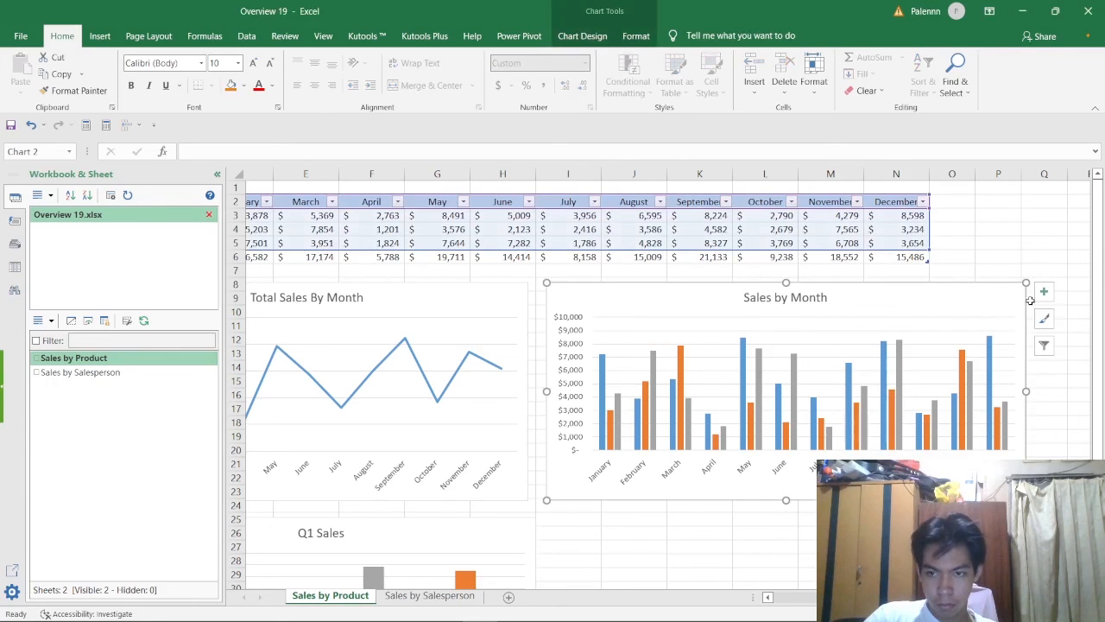
Display a legend on the right side of the Sales by Month chart, rechecking Task 3 in the Chrome PDF
{"action": "left_click", "coordinate": [1041, 294]}
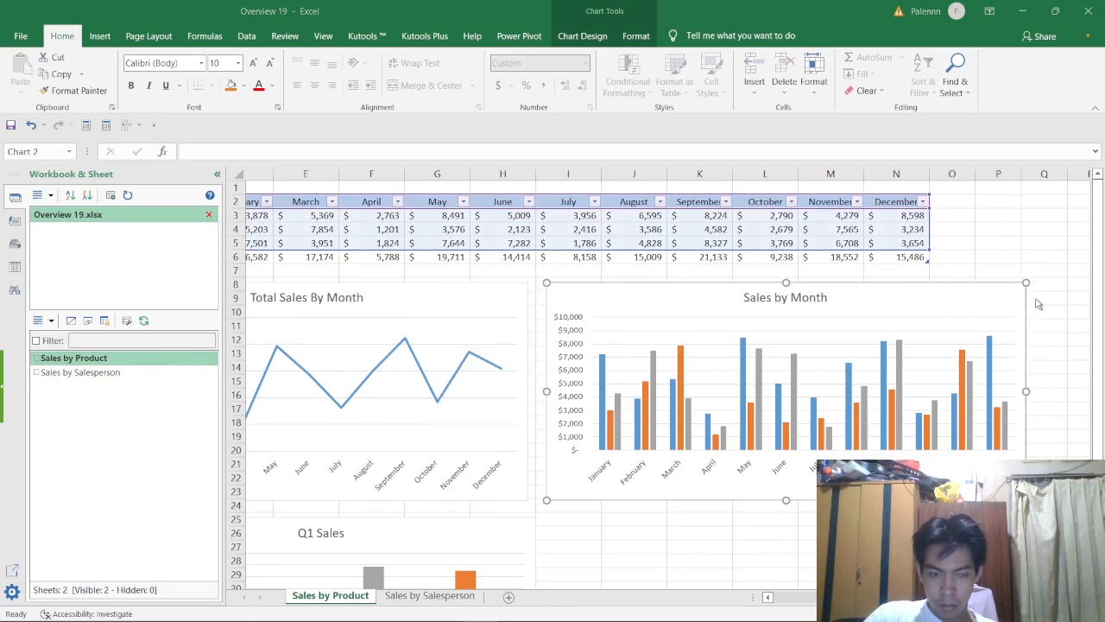
{"action": "key", "text": "alt+Tab"}
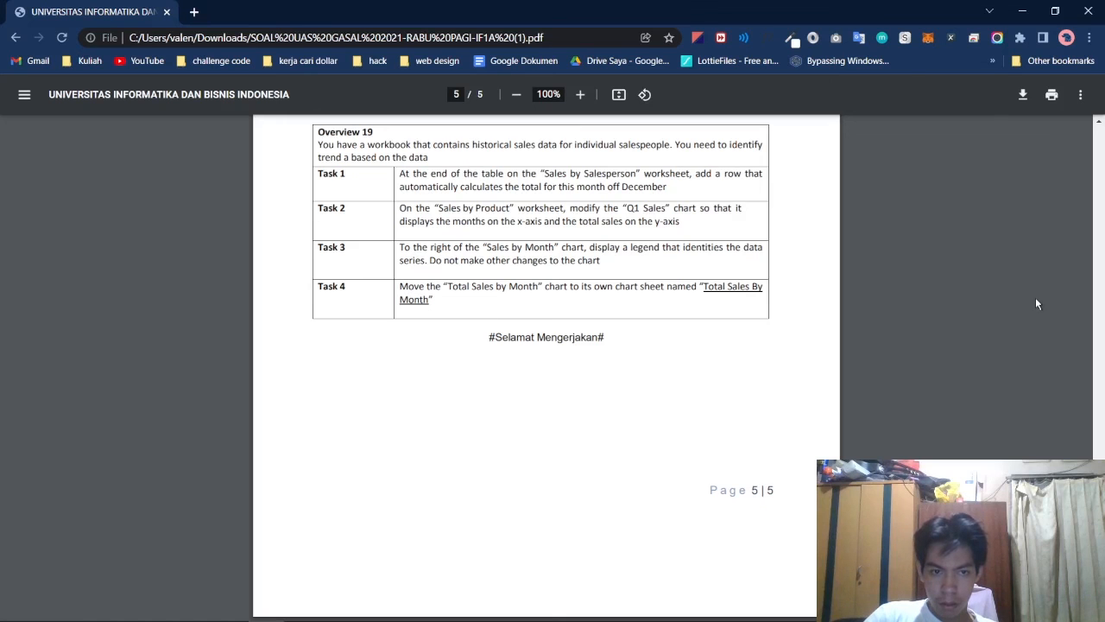
{"action": "key", "text": "alt+Tab"}
{"action": "left_click", "coordinate": [1043, 294]}
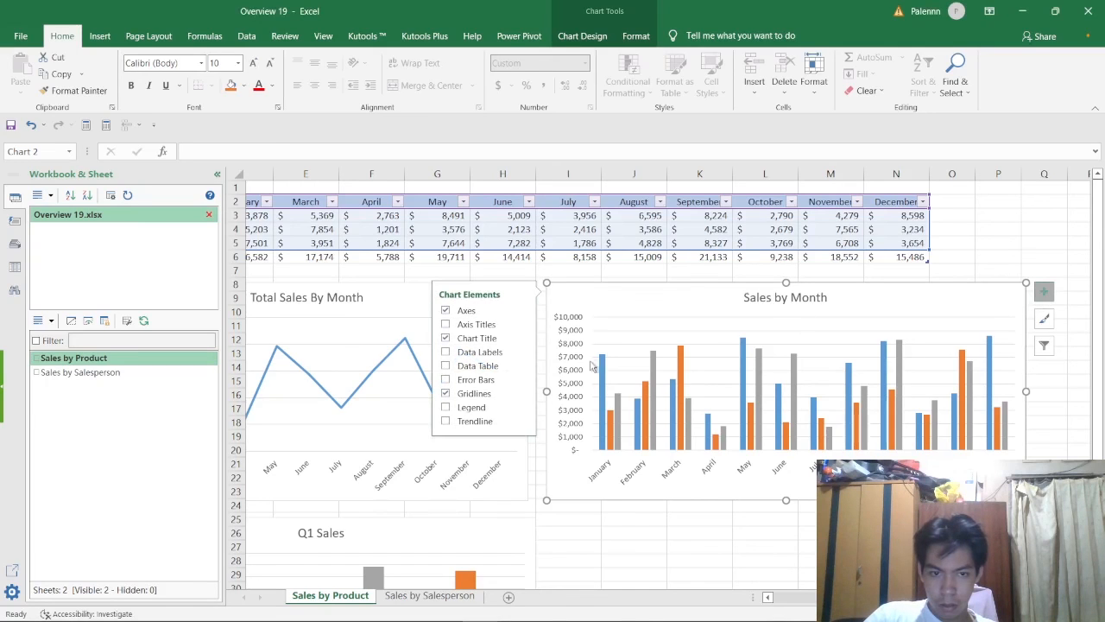
{"action": "left_click", "coordinate": [446, 407]}
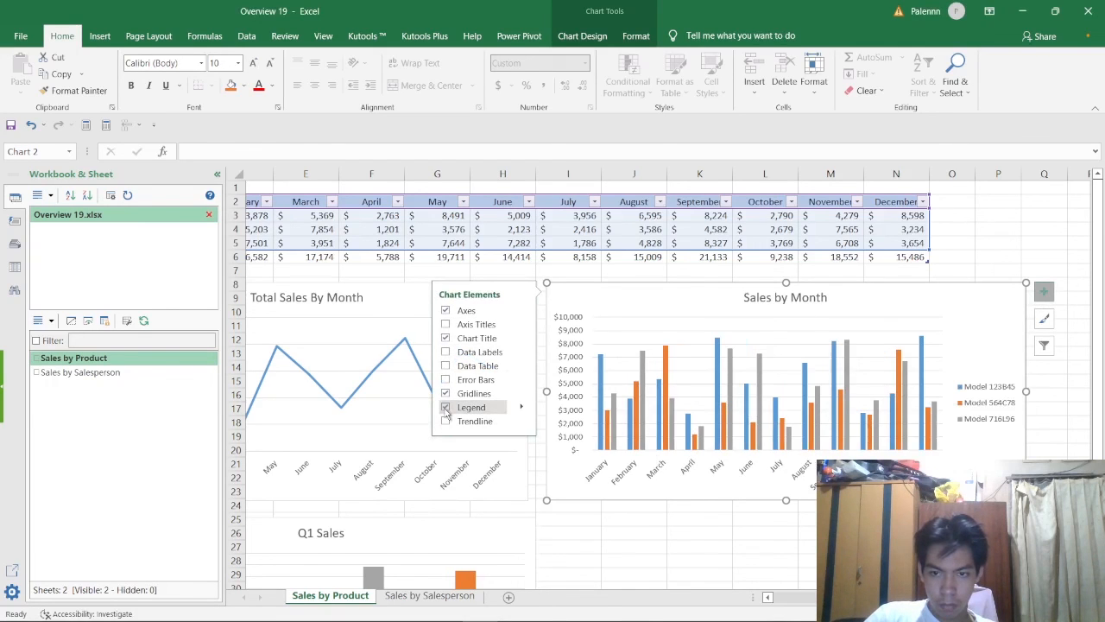
{"action": "key", "text": "alt+Tab"}
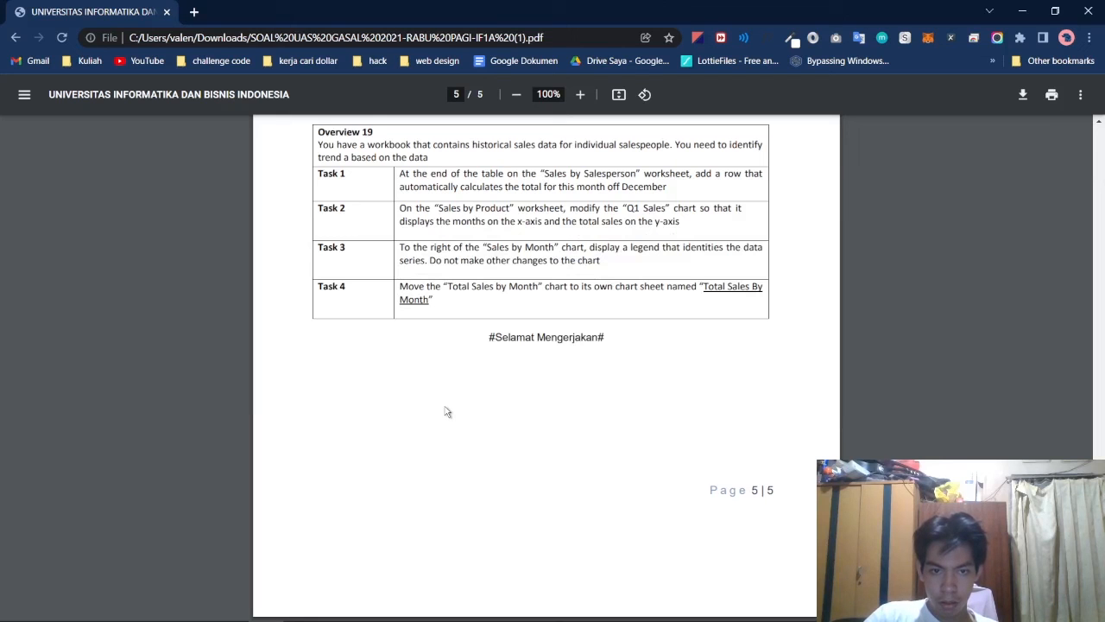
{"action": "key", "text": "alt+Tab"}
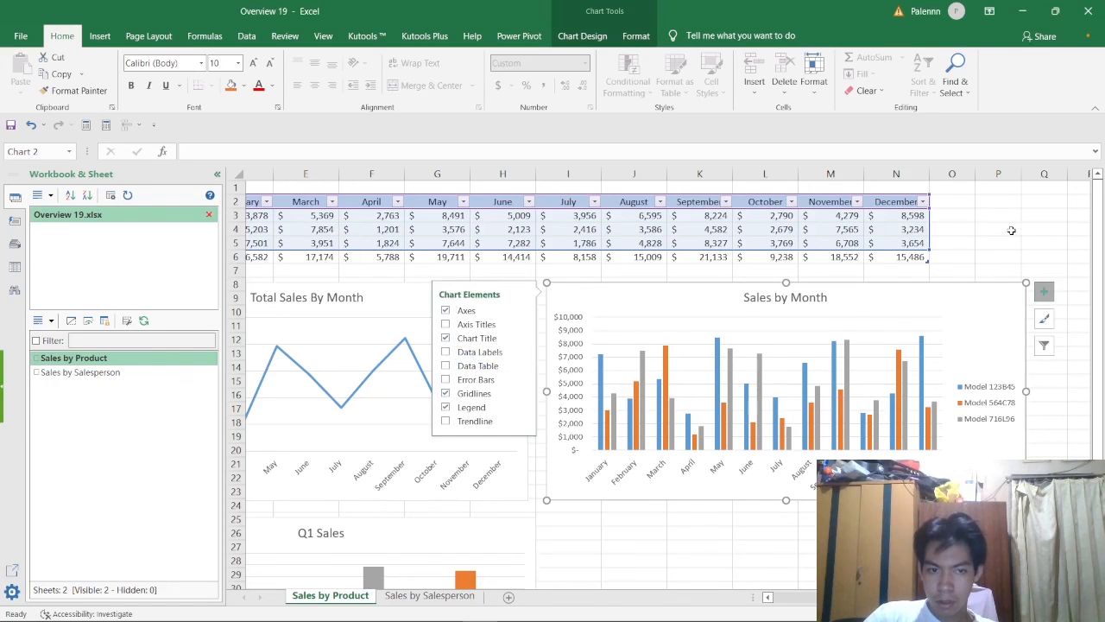
{"action": "left_click", "coordinate": [1011, 230]}
Read Overview 19 Task 4 in the Chrome PDF and locate the Total Sales By Month chart in Excel
{"action": "scroll", "coordinate": [819, 388], "scroll_direction": "down", "scroll_amount": 3}
{"action": "key", "text": "alt+Tab"}
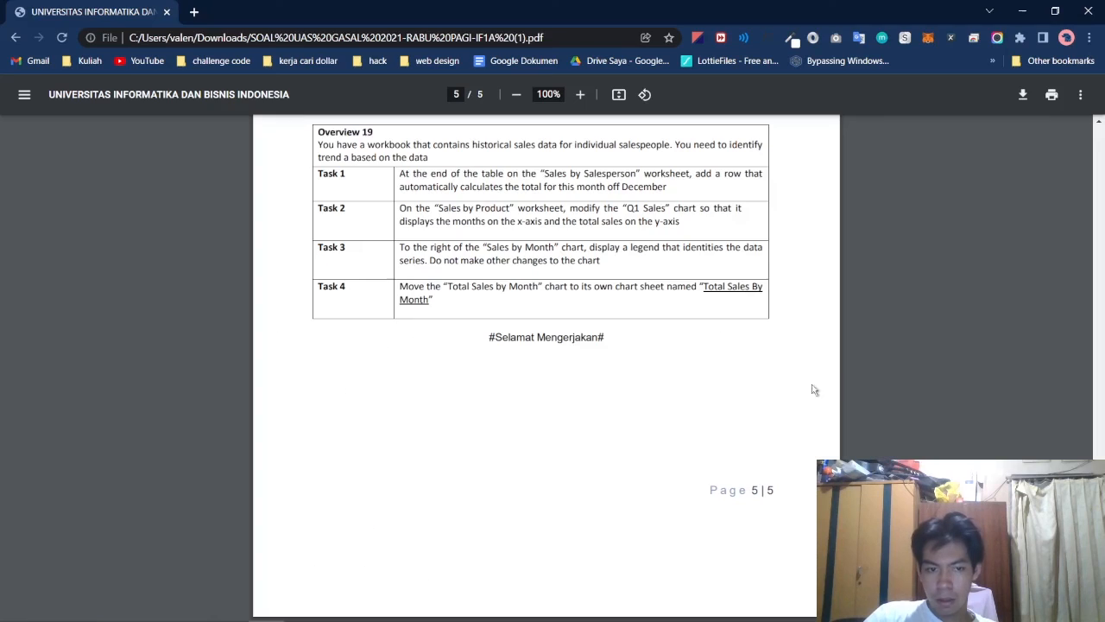
{"action": "left_click_drag", "start_coordinate": [399, 289], "coordinate": [505, 290]}
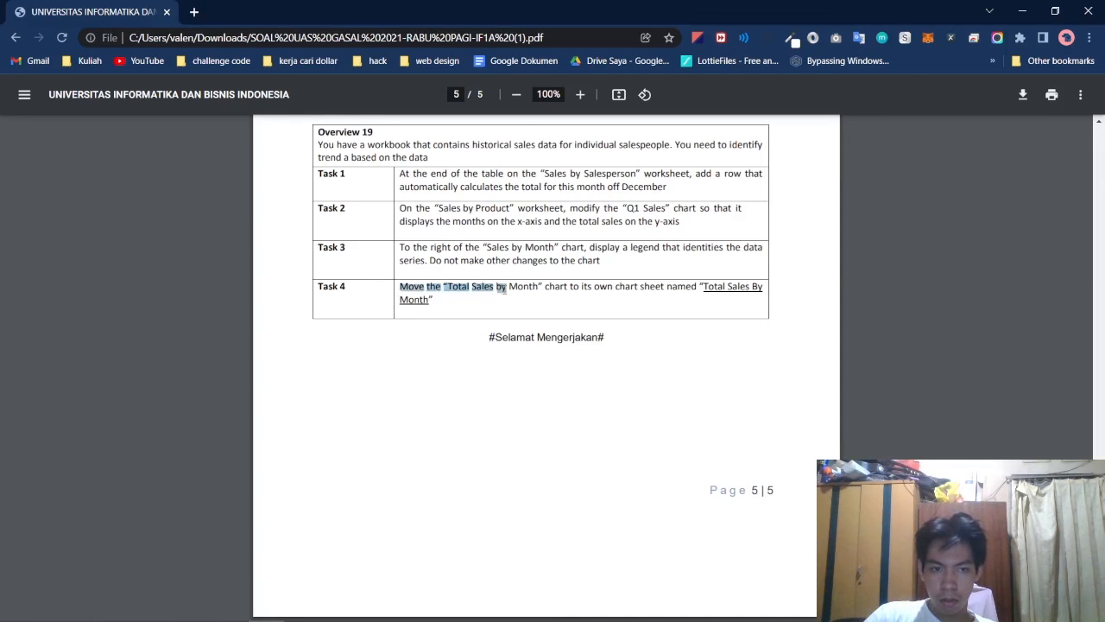
{"action": "key", "text": "alt+Tab"}
{"action": "scroll", "coordinate": [708, 491], "scroll_direction": "up", "scroll_amount": 3}
{"action": "key", "text": "alt+Tab"}
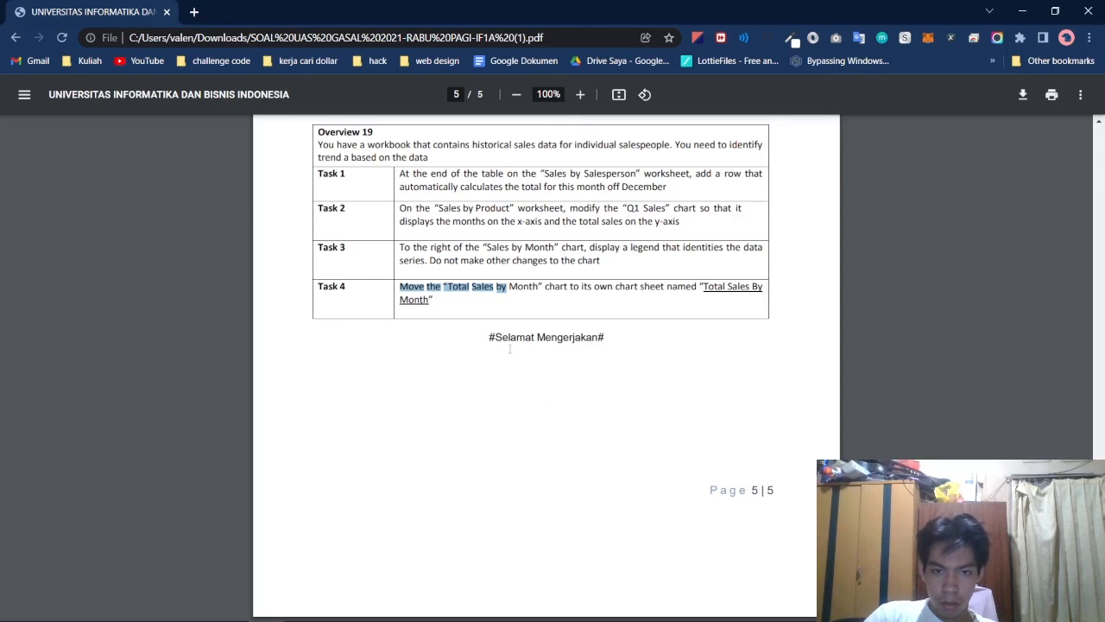
{"action": "key", "text": "alt+Tab"}
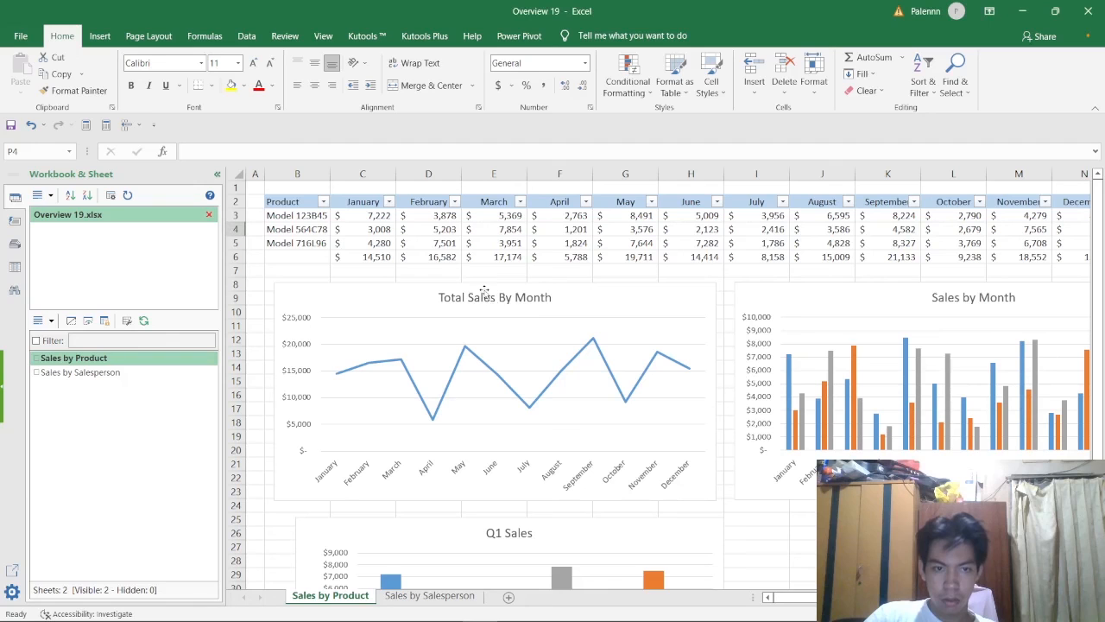
Clear the title text of the Total Sales By Month line chart in Excel, consulting Task 4 in the Chrome PDF
{"action": "left_click", "coordinate": [476, 301]}
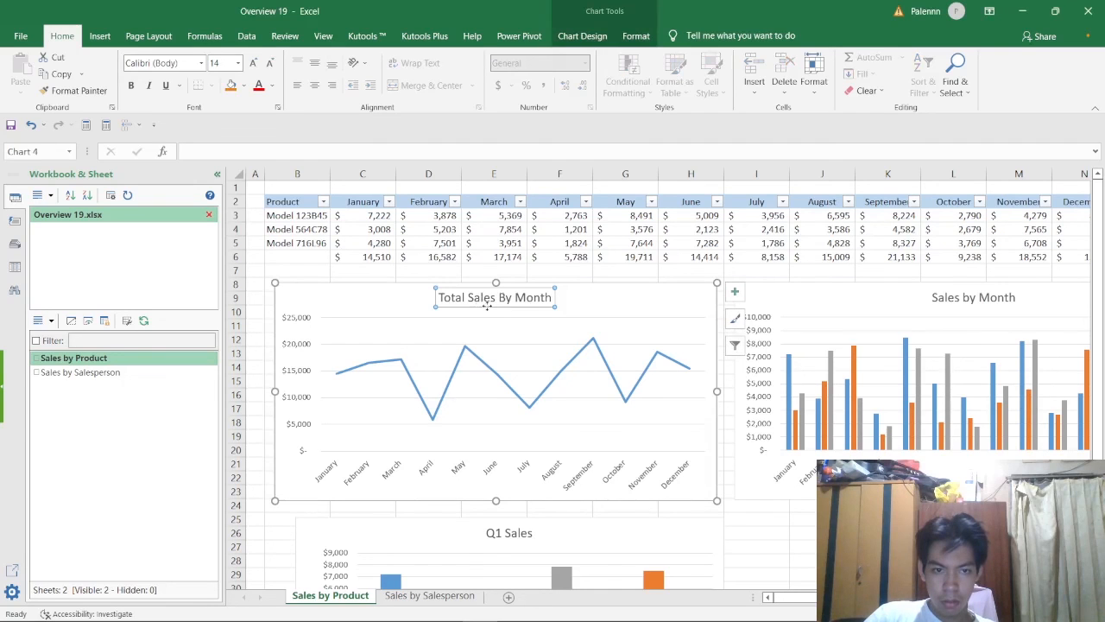
{"action": "double_click", "coordinate": [531, 298]}
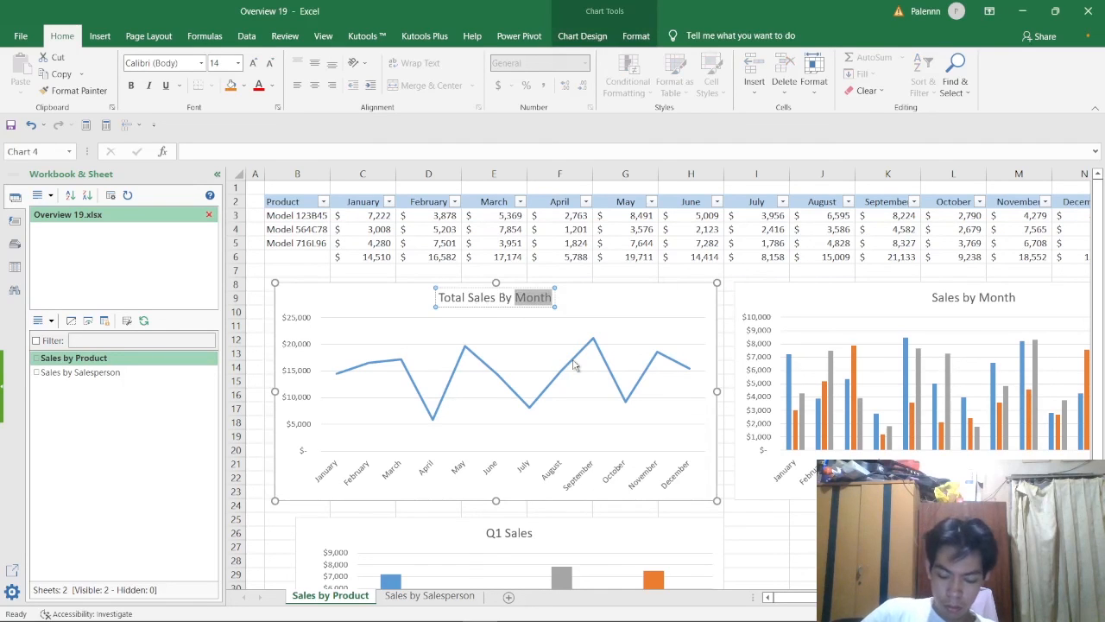
{"action": "key", "text": "BackSpace"}
{"action": "key", "text": "ctrl+shift+Left"}
{"action": "key", "text": "ctrl+shift+Left"}
{"action": "key", "text": "BackSpace"}
{"action": "key", "text": "BackSpace"}
{"action": "key", "text": "BackSpace"}
{"action": "key", "text": "BackSpace"}
{"action": "key", "text": "BackSpace"}
{"action": "key", "text": "BackSpace"}
{"action": "key", "text": "alt+Tab"}
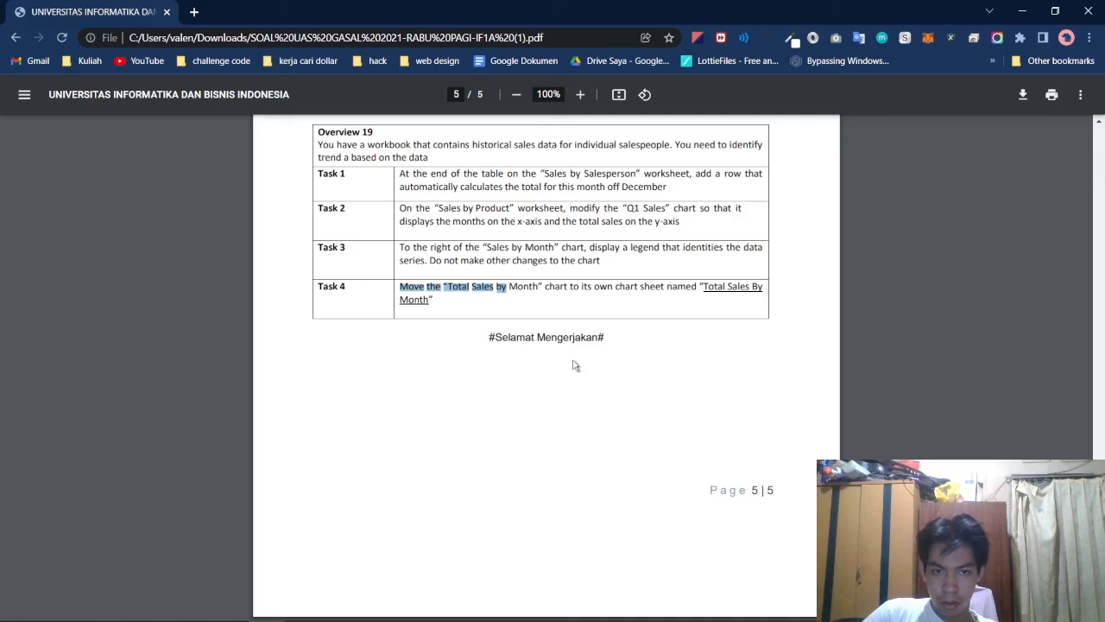
{"action": "key", "text": "alt+Tab"}
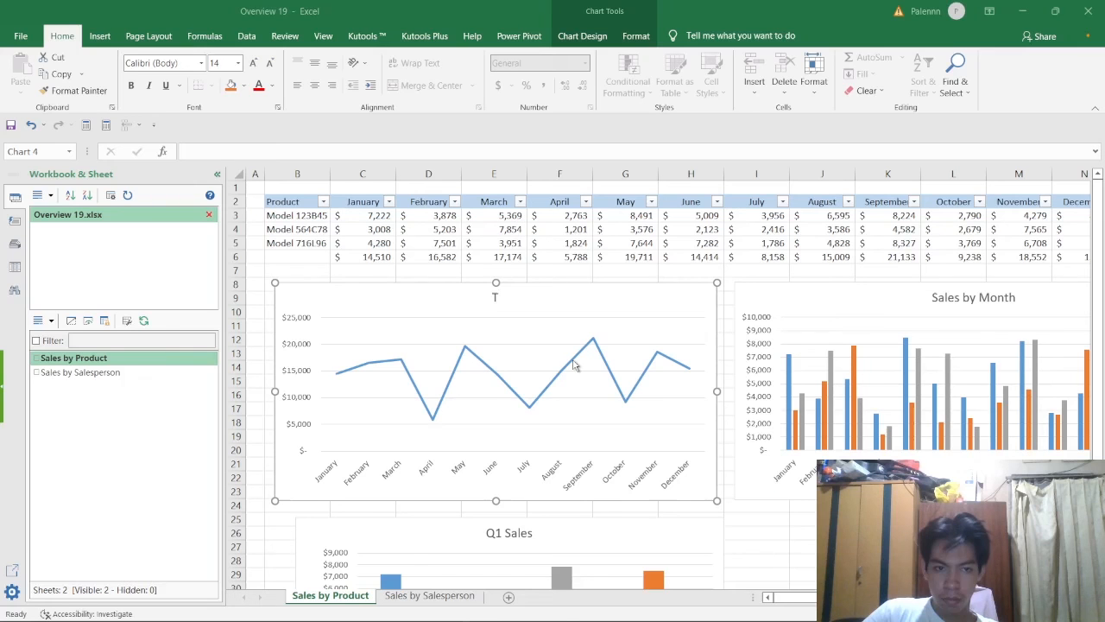
{"action": "key", "text": "BackSpace"}
{"action": "key", "text": "alt+Tab"}
{"action": "key", "text": "alt+Tab"}
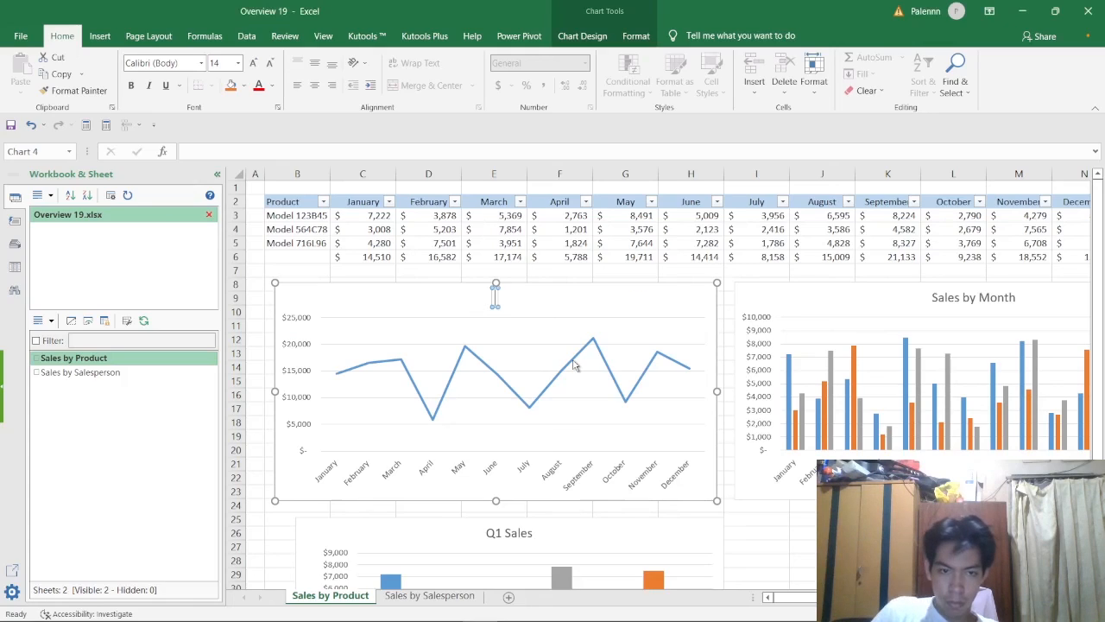
Title the line chart "Total sales by Month" in Excel, checking the wording against Task 4 in the Chrome PDF
{"action": "type", "text": "Total S"}
{"action": "key", "text": "alt+Tab"}
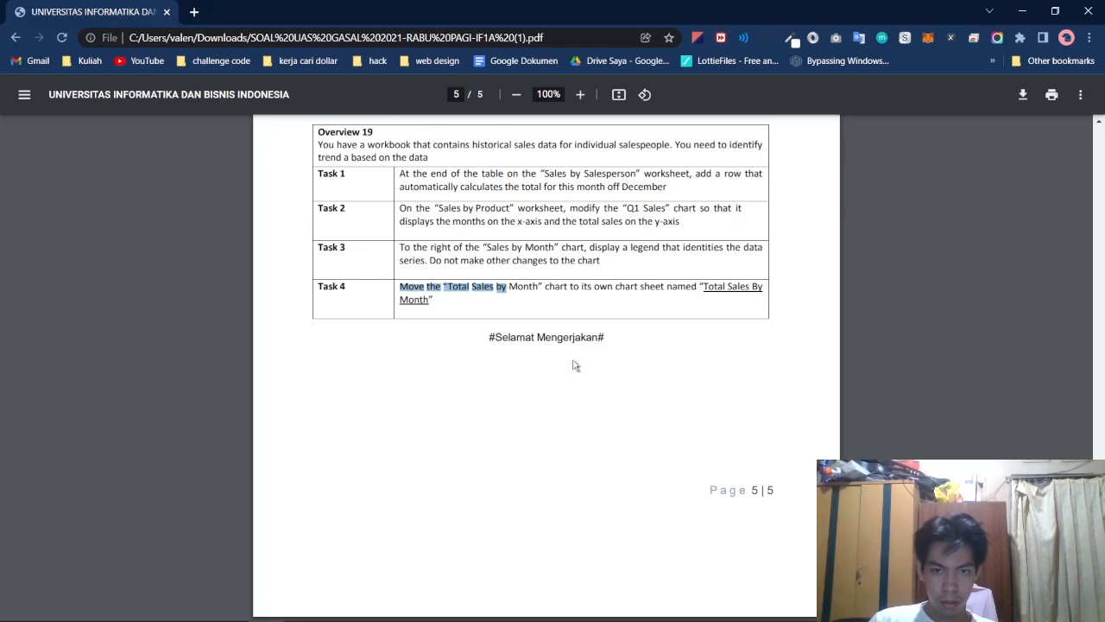
{"action": "key", "text": "alt+Tab"}
{"action": "type", "text": "al"}
{"action": "key", "text": "BackSpace"}
{"action": "key", "text": "BackSpace"}
{"action": "key", "text": "BackSpace"}
{"action": "key", "text": "BackSpace"}
{"action": "type", "text": "sales by Month"}
{"action": "key", "text": "alt+Tab"}
{"action": "key", "text": "alt+Tab"}
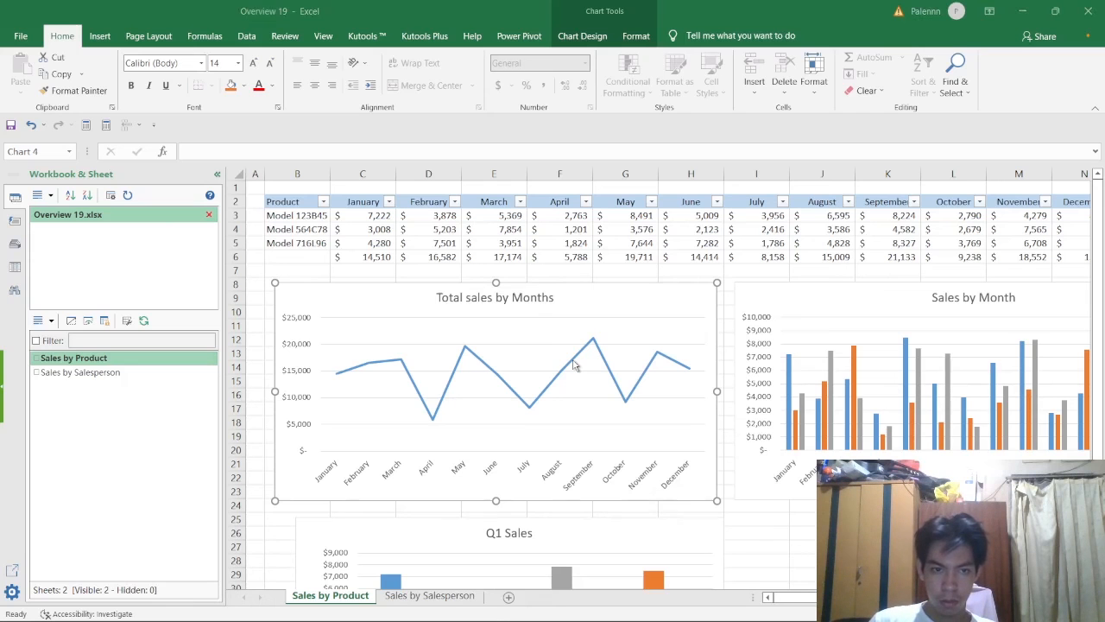
Underline the whole "Total sales by Month" chart title in Excel and compare it with Task 4 in the Chrome PDF
{"action": "key", "text": "ctrl+shift+Left"}
{"action": "key", "text": "ctrl+shift+Left"}
{"action": "key", "text": "ctrl+shift+Left"}
{"action": "key", "text": "ctrl+shift+Left"}
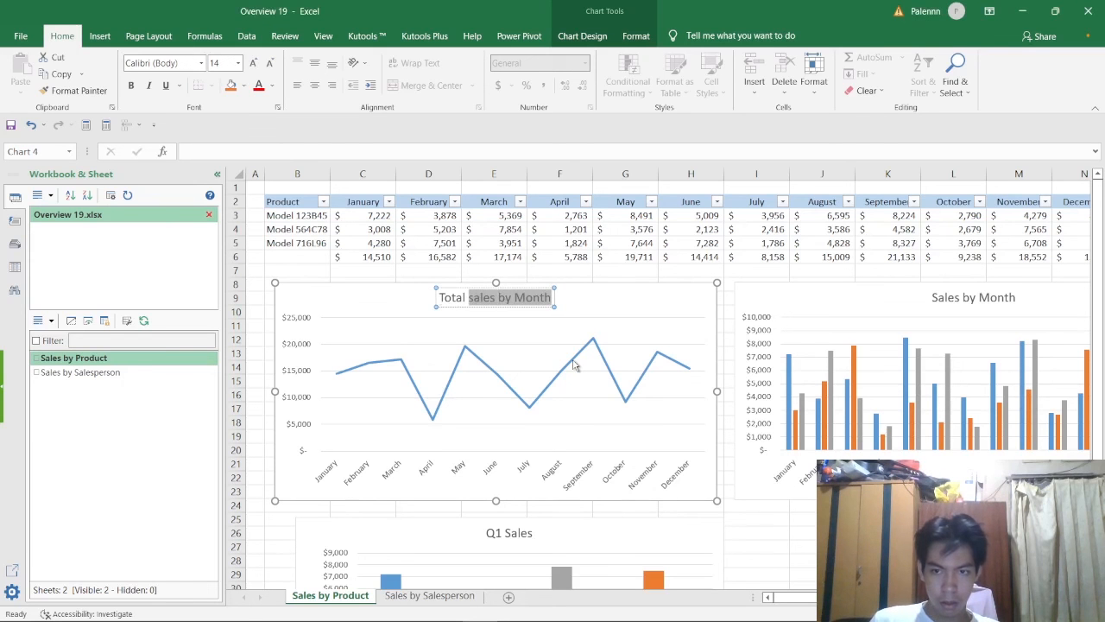
{"action": "key", "text": "ctrl+u"}
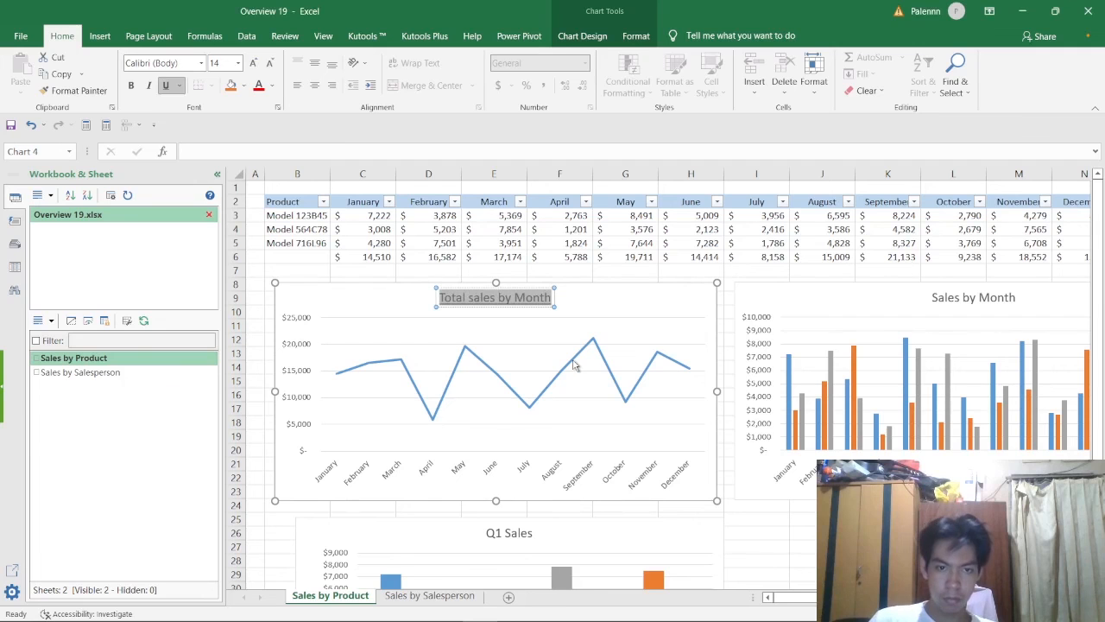
{"action": "left_click", "coordinate": [596, 298]}
{"action": "key", "text": "alt+Tab"}
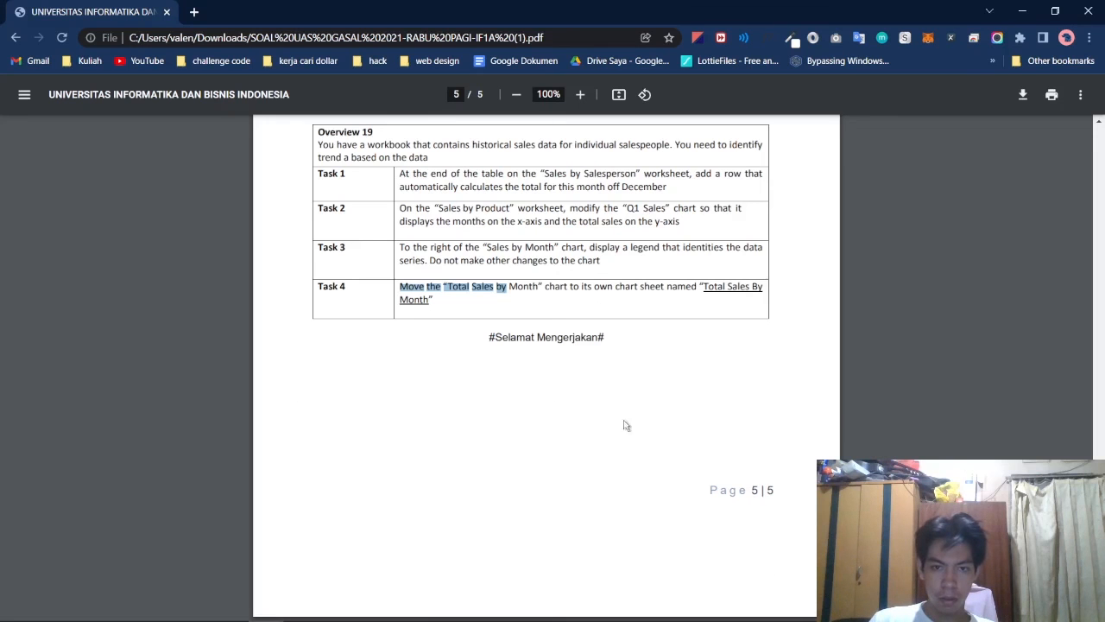
{"action": "left_click", "coordinate": [673, 394]}
{"action": "key", "text": "alt+Tab"}
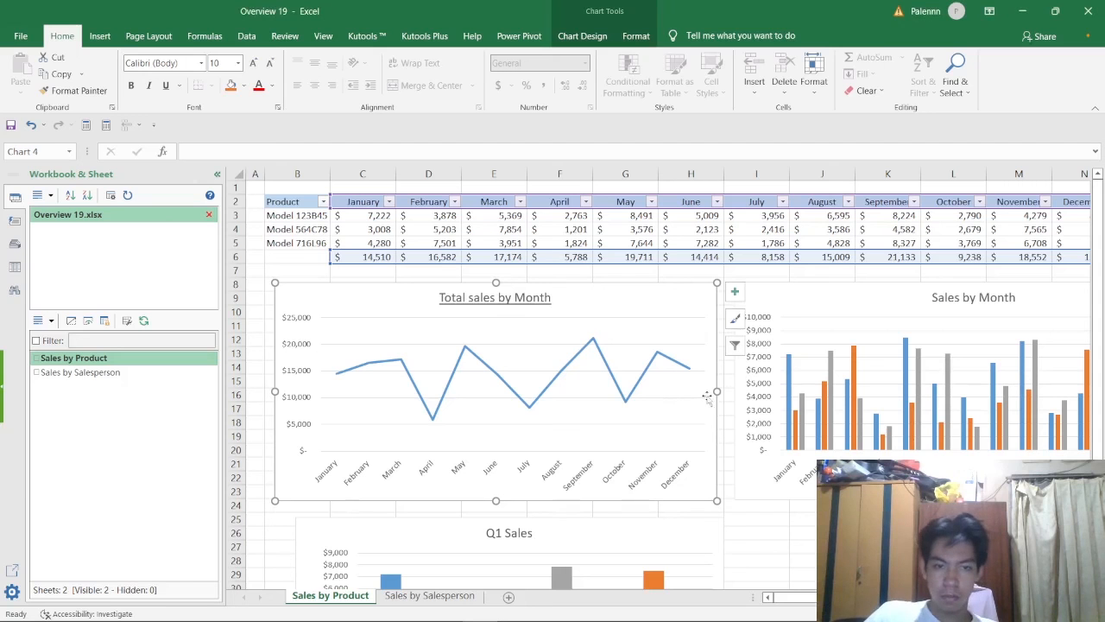
{"action": "key", "text": "alt+Tab"}
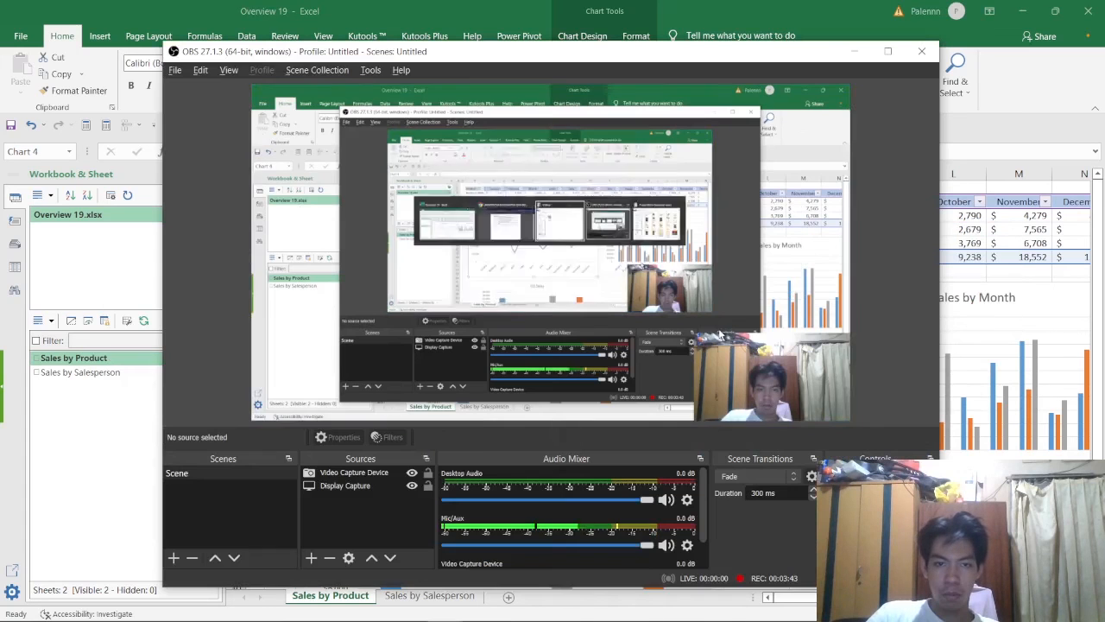
{"action": "left_click", "coordinate": [714, 341]}
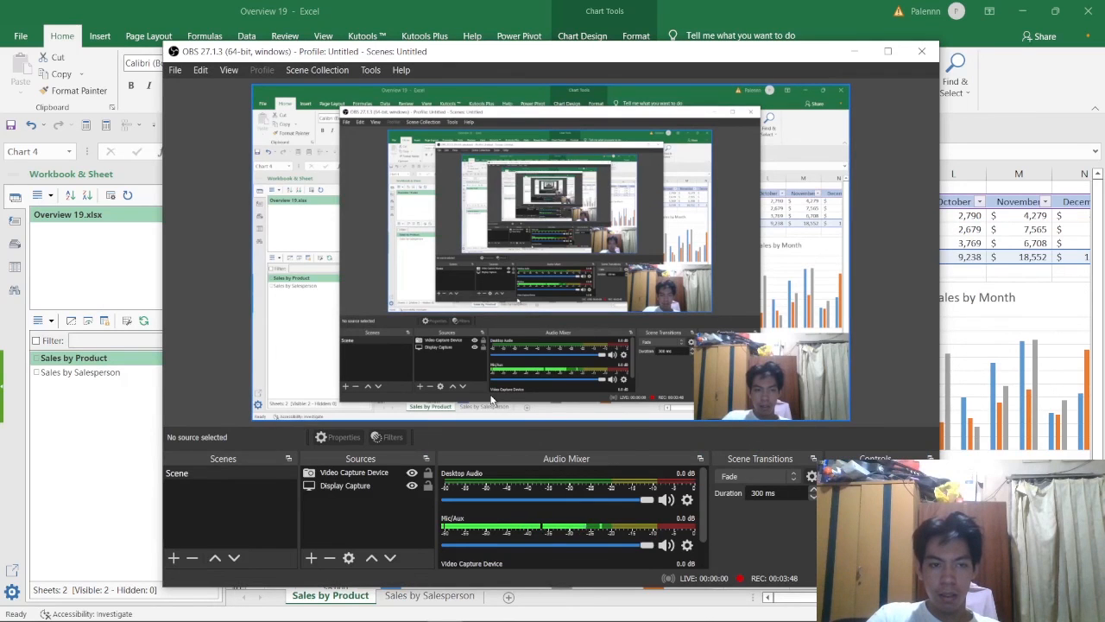
{"action": "key", "text": "alt+Tab"}
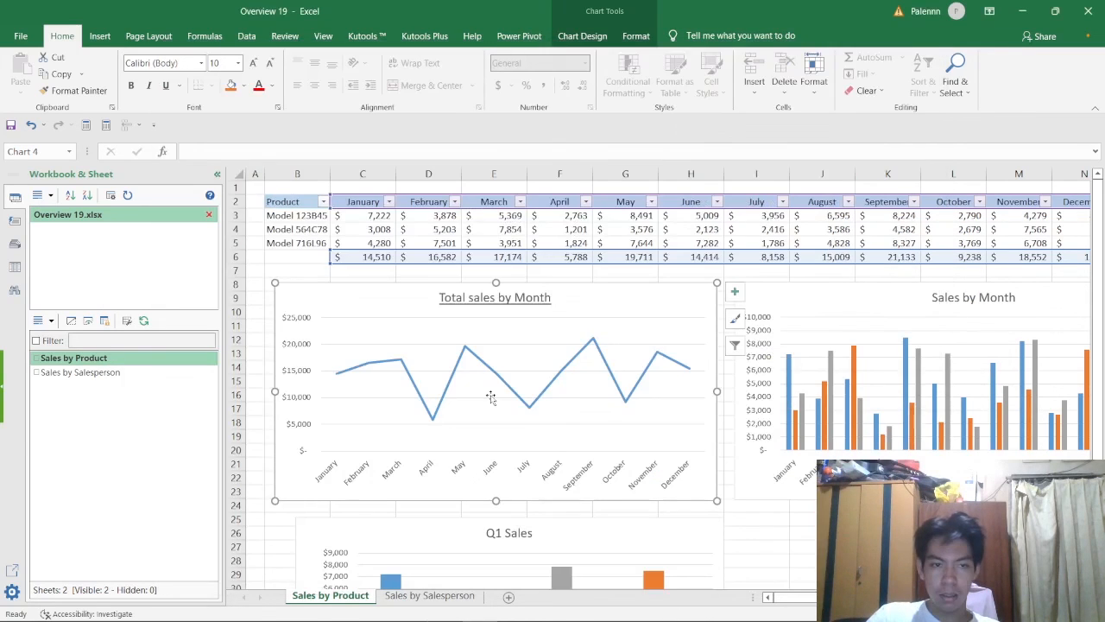
{"action": "left_click", "coordinate": [284, 269]}
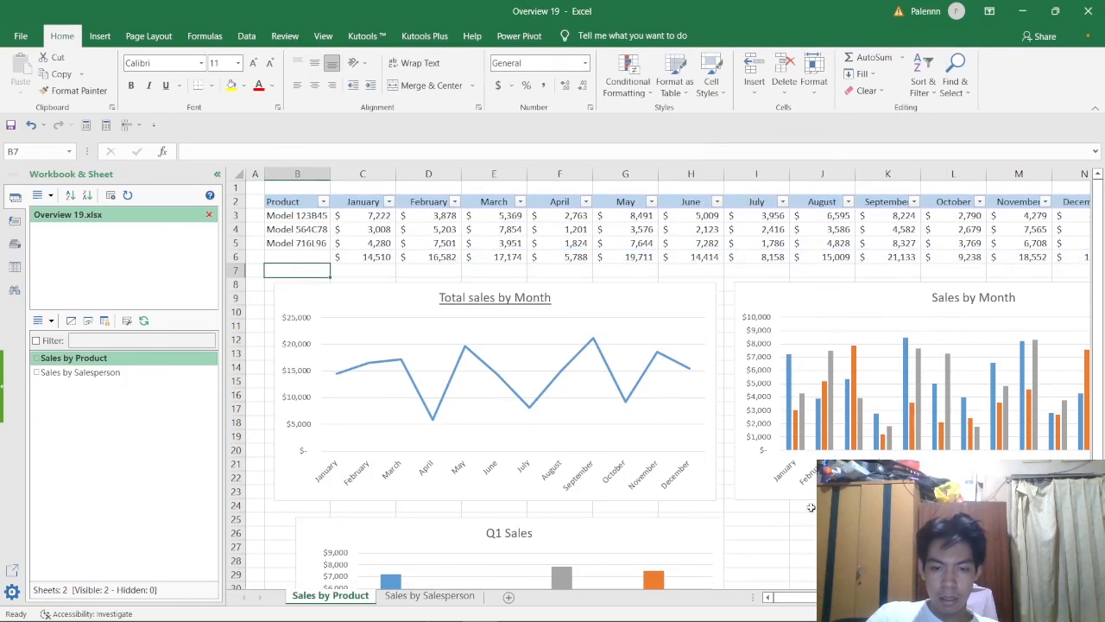
{"action": "left_click_drag", "start_coordinate": [839, 597], "coordinate": [777, 597]}
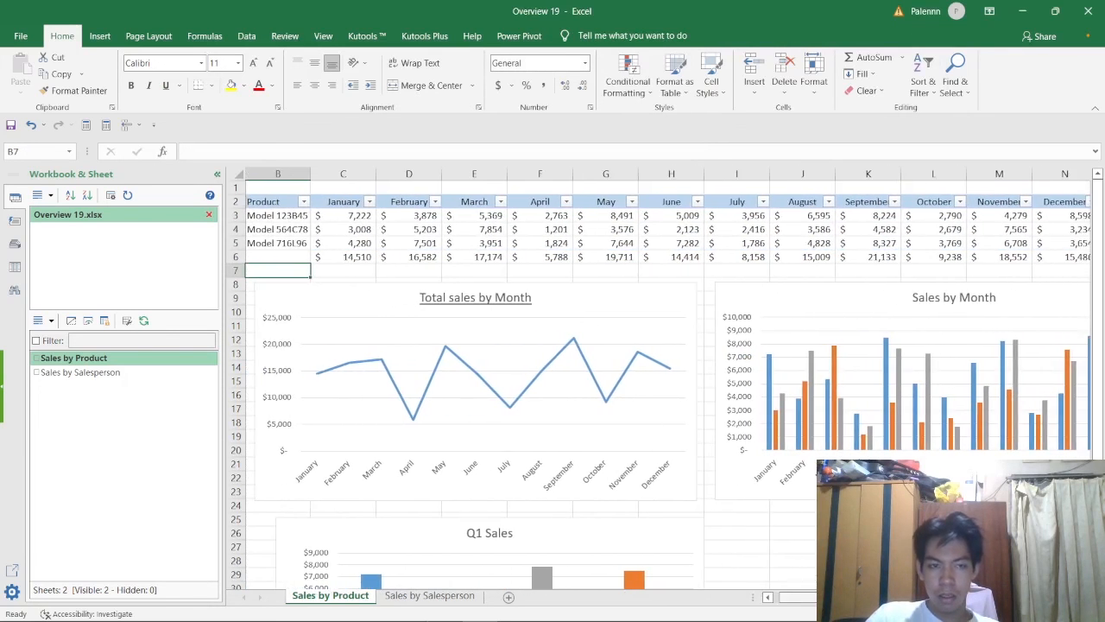